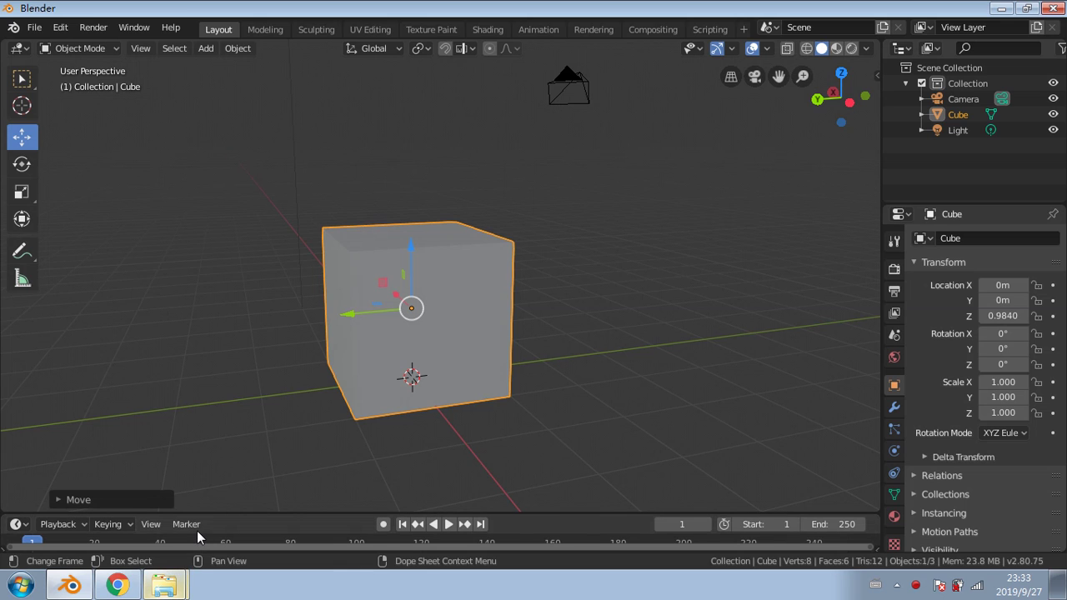
# Step: Switch to the file explorer's urban models folder and preview the "blender small list" document in an enlarged preview pane
pyautogui.click(146, 547)
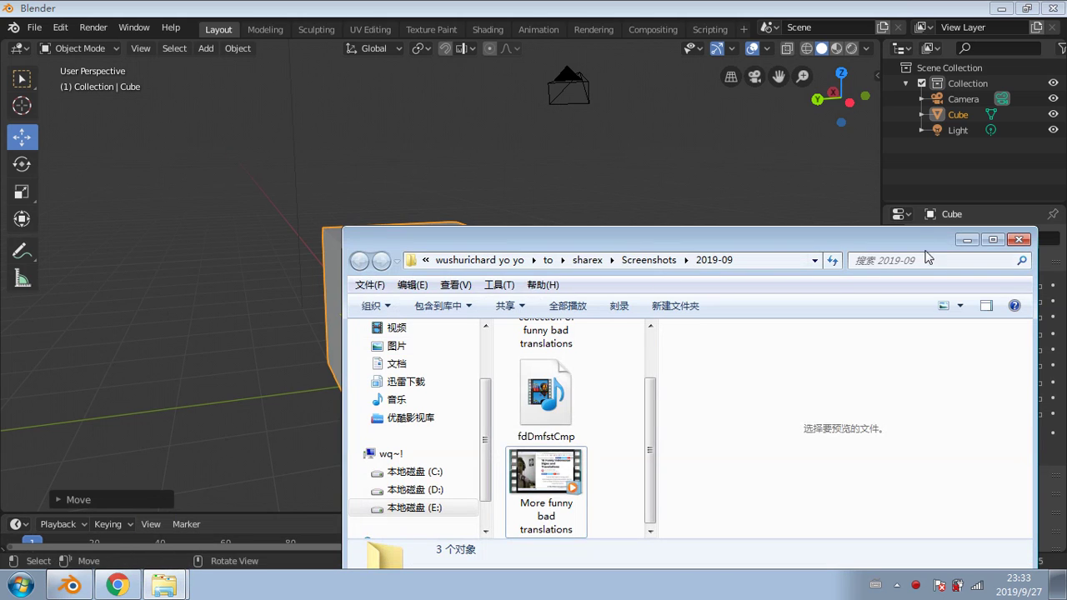
pyautogui.click(1018, 240)
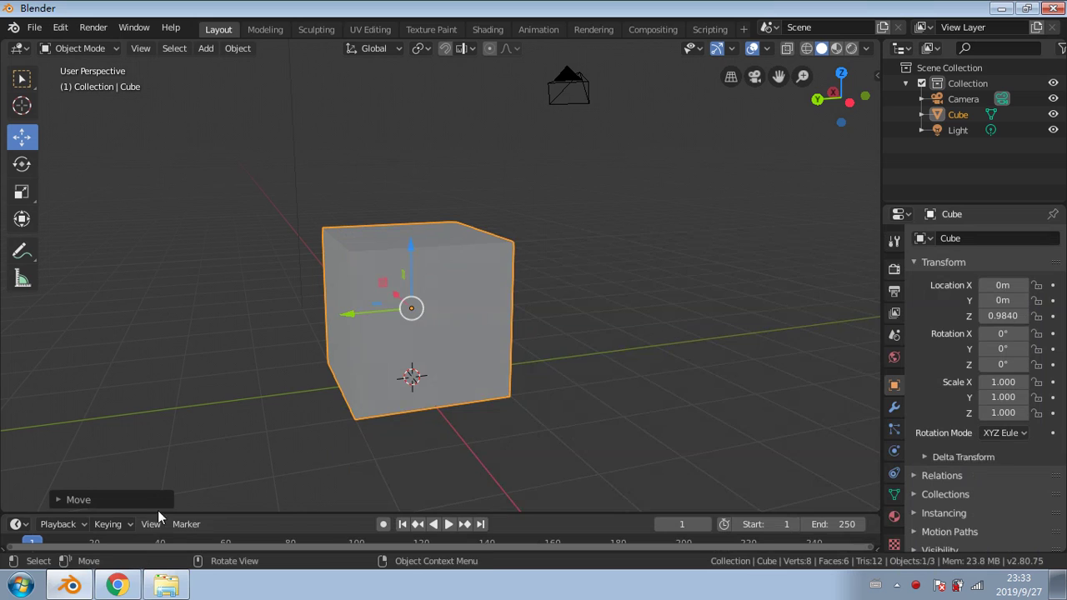
pyautogui.click(164, 586)
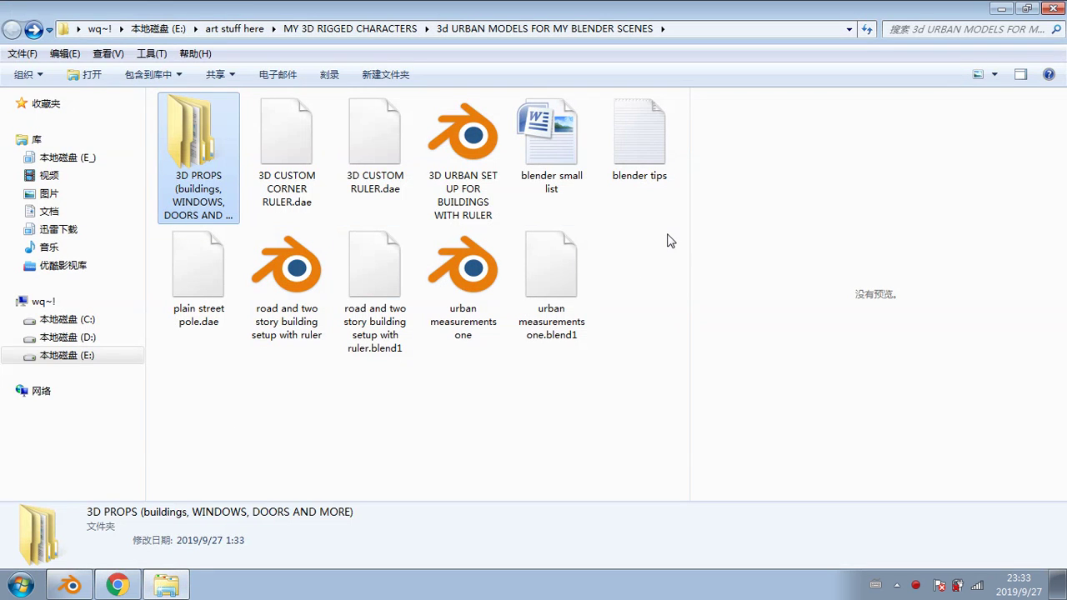
pyautogui.click(551, 142)
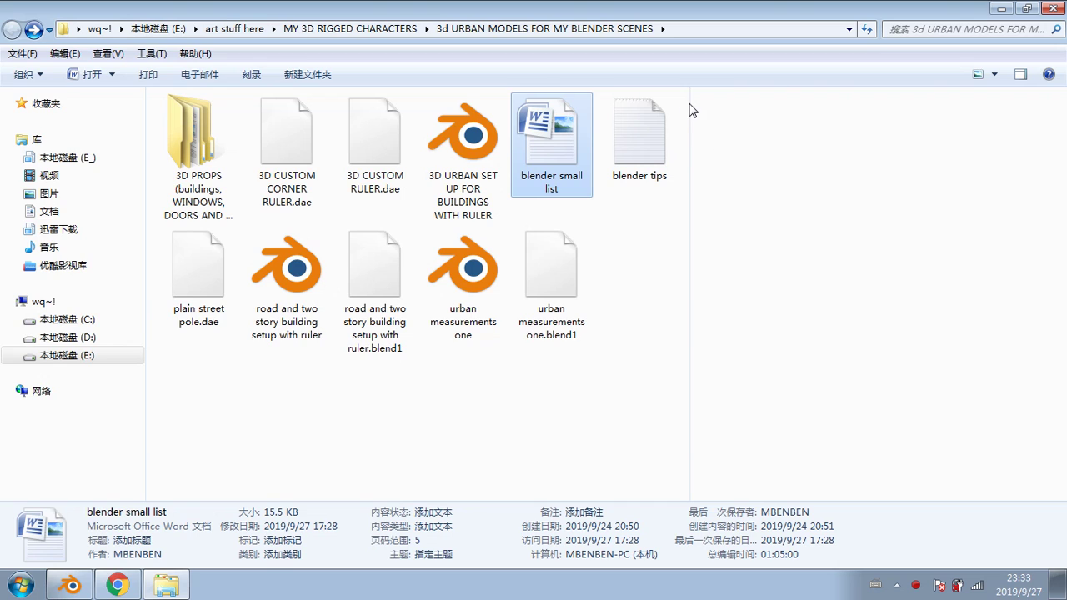
pyautogui.moveTo(691, 111); pyautogui.dragTo(286, 171)
pyautogui.scroll(-3, 281, 316)
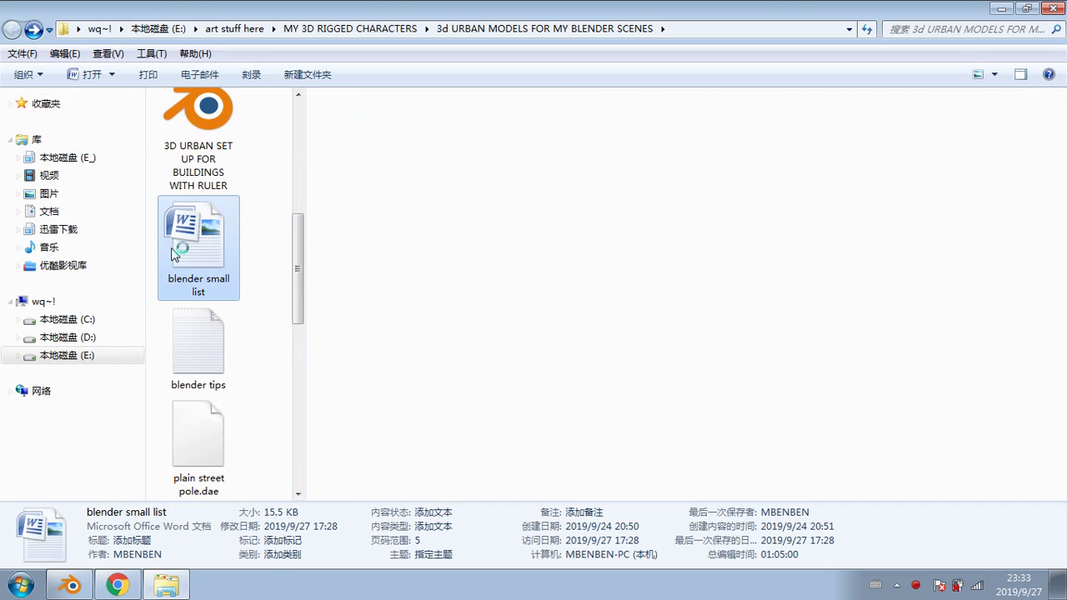
pyautogui.click(431, 213)
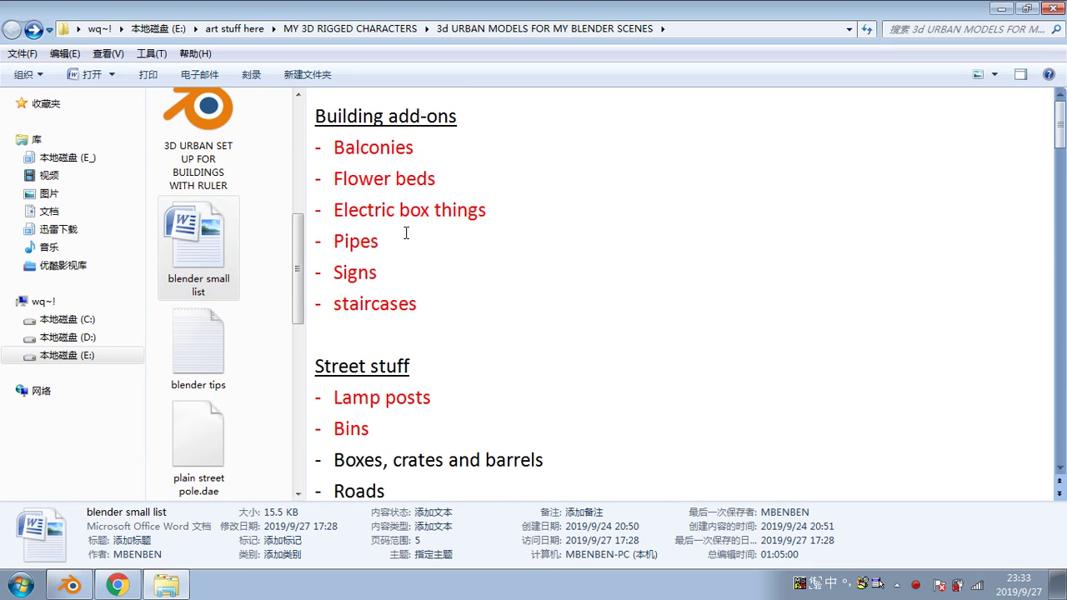
# Step: Read through the list of models, including the building add-ons, street stuff and furniture sections, and return to Blender
pyautogui.scroll(-1, 406, 233)
pyautogui.scroll(1, 410, 221)
pyautogui.scroll(-1, 414, 200)
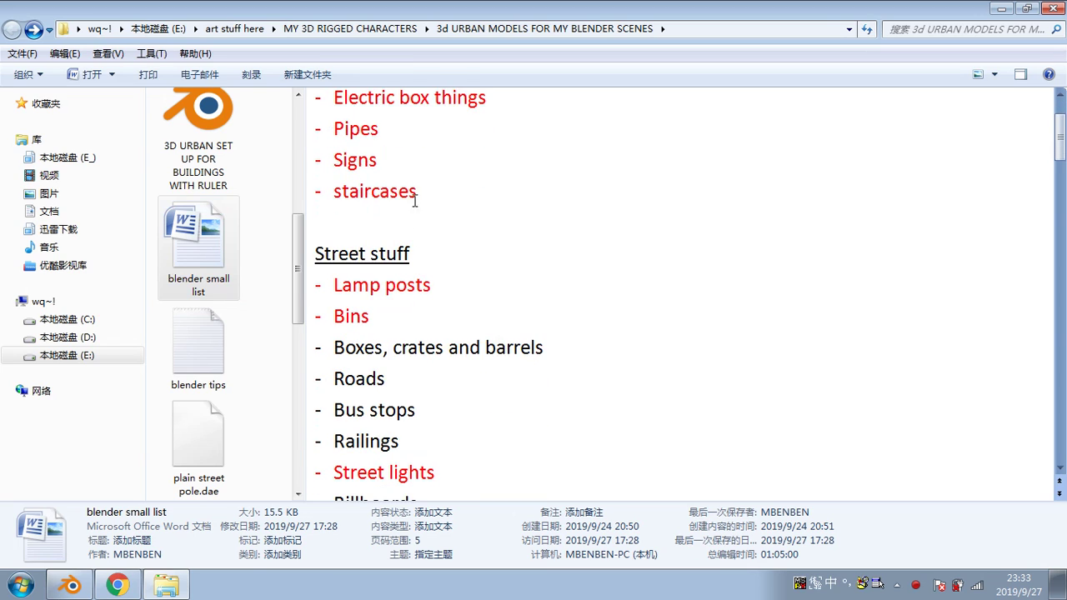
pyautogui.scroll(-1, 414, 200)
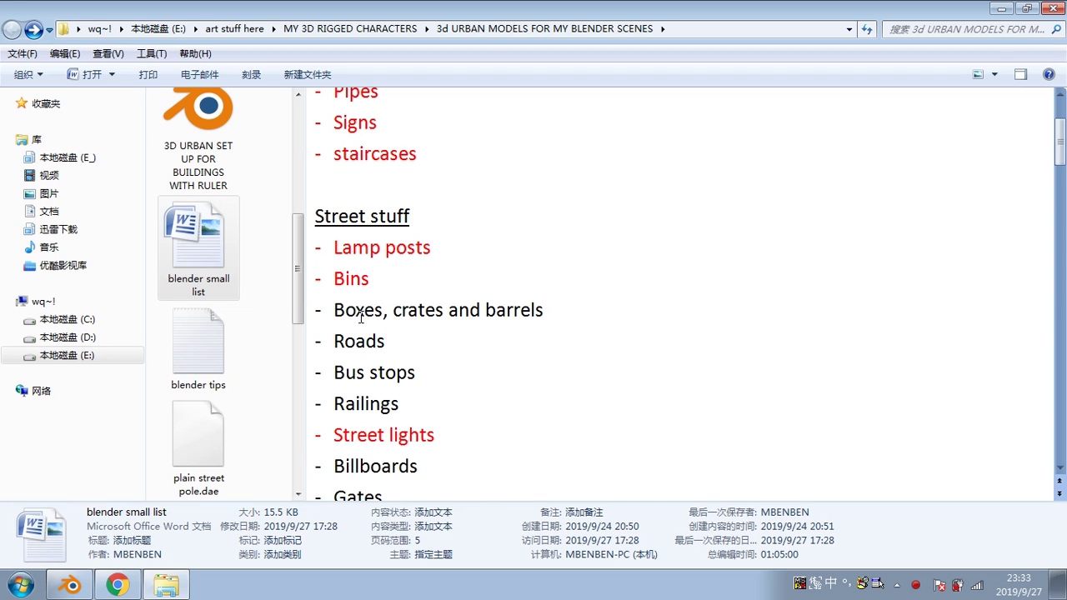
pyautogui.moveTo(392, 310); pyautogui.dragTo(444, 315)
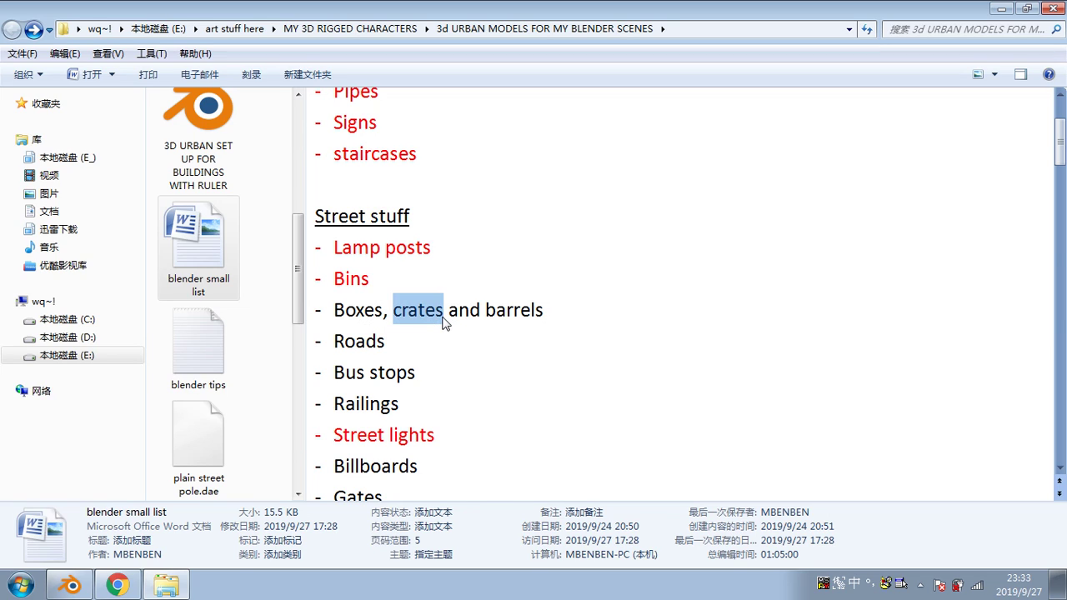
pyautogui.click(377, 316)
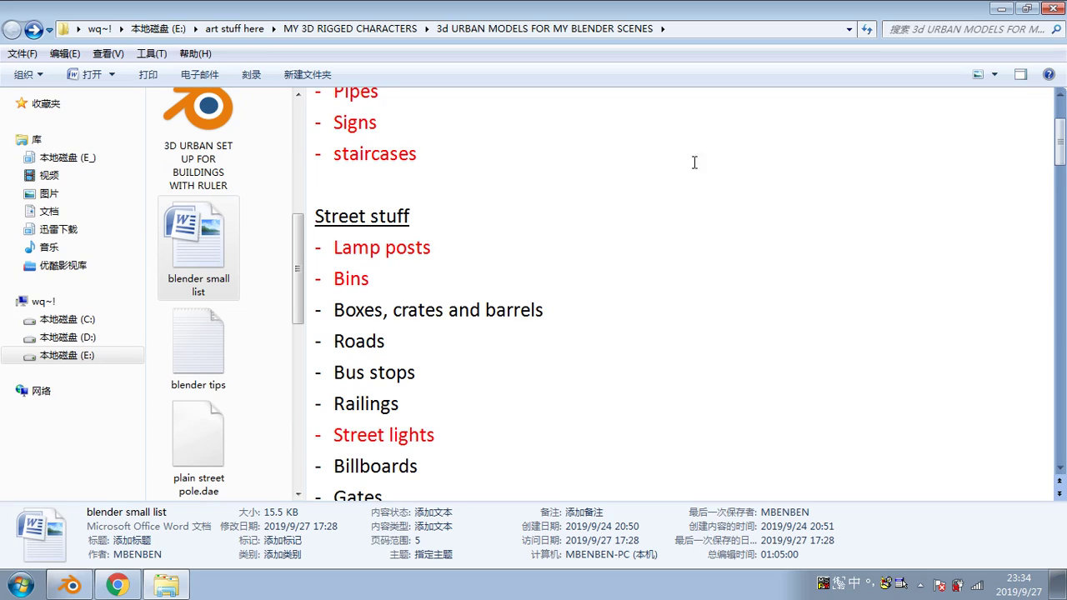
pyautogui.scroll(-7, 471, 212)
pyautogui.scroll(-15, 472, 233)
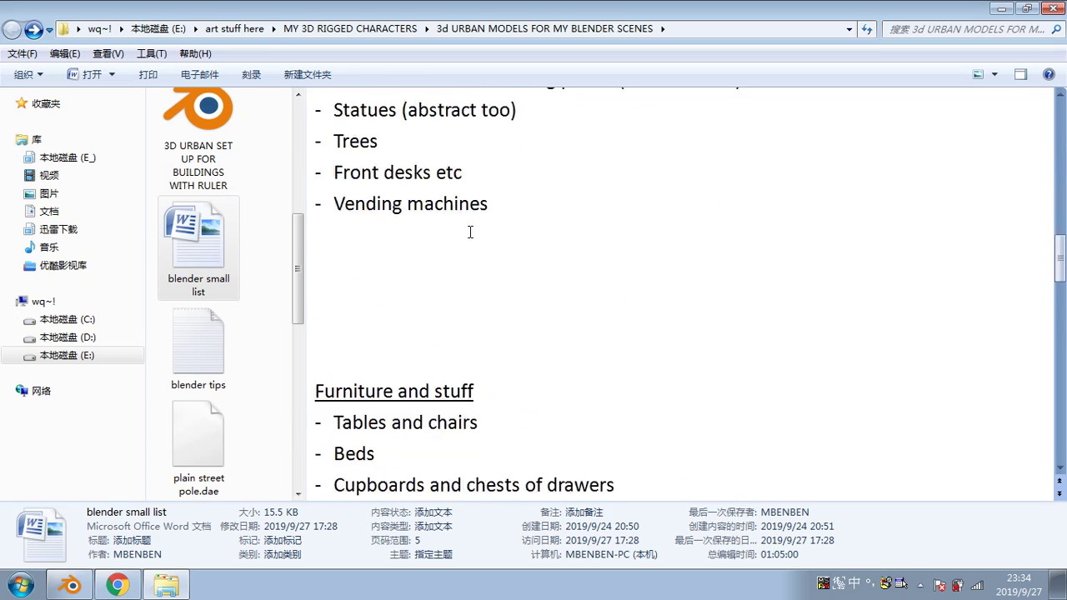
pyautogui.scroll(-5, 472, 251)
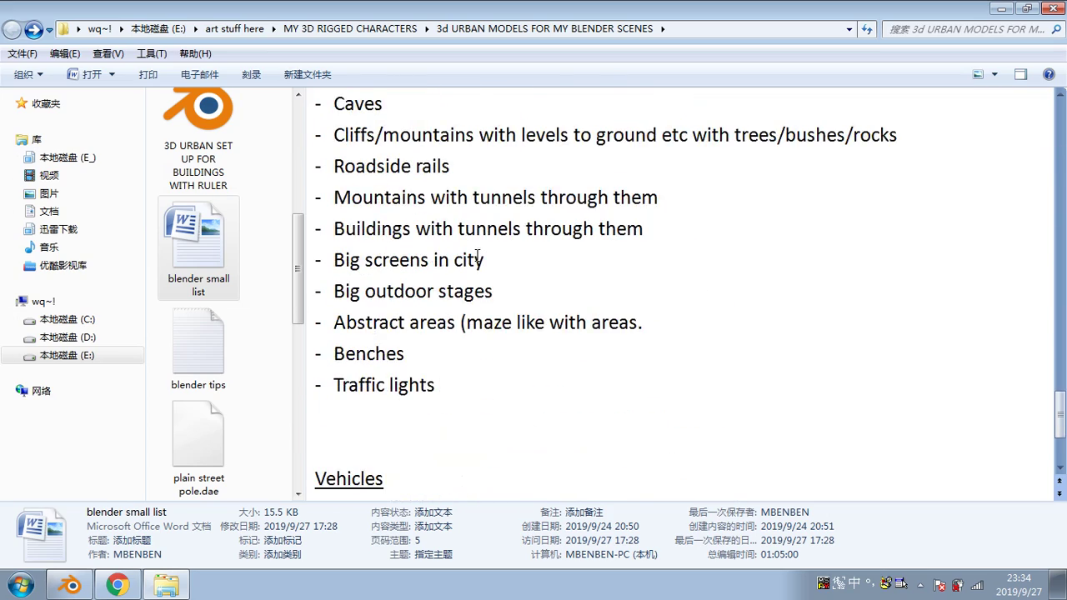
pyautogui.scroll(7, 467, 253)
pyautogui.scroll(15, 465, 253)
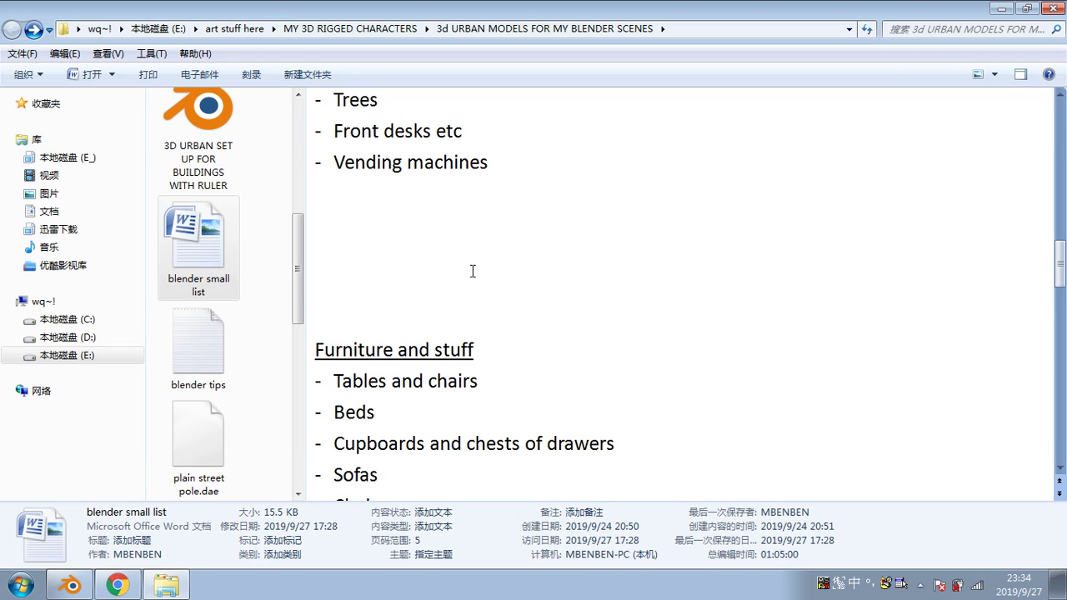
pyautogui.scroll(-2, 473, 282)
pyautogui.scroll(10, 471, 271)
pyautogui.scroll(9, 467, 255)
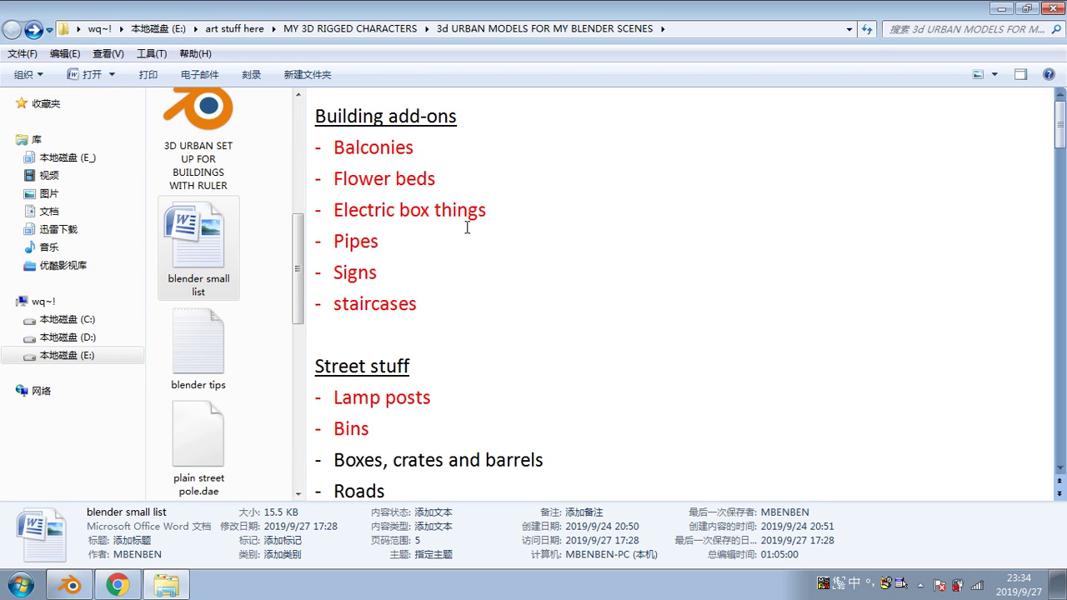
pyautogui.click(1000, 8)
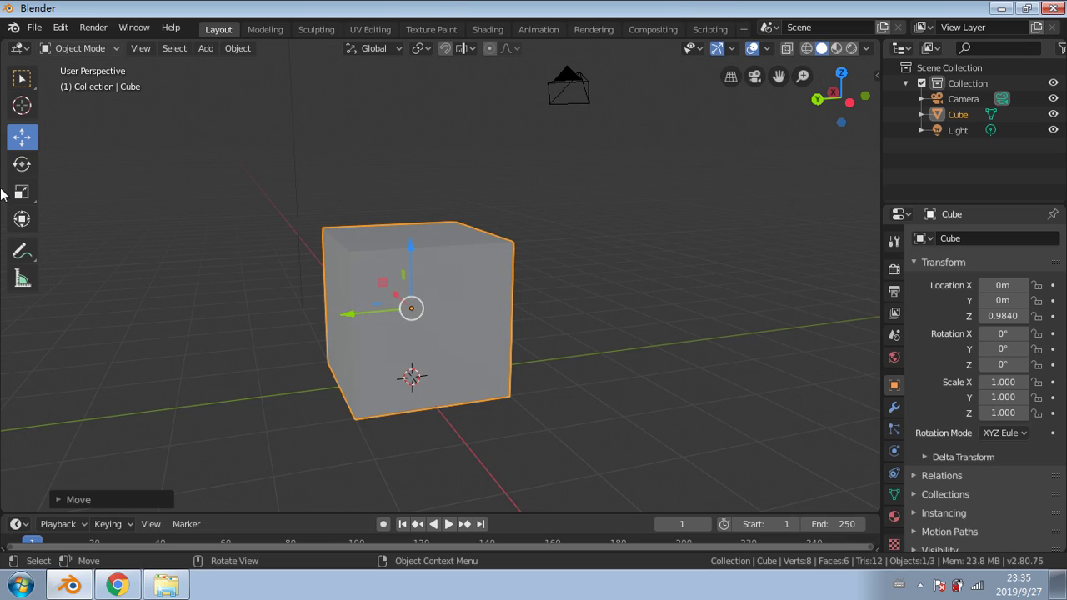
# Step: Delete the default cube from the scene
pyautogui.moveTo(601, 308); pyautogui.dragTo(366, 235, button='middle')
pyautogui.rightClick(366, 235)
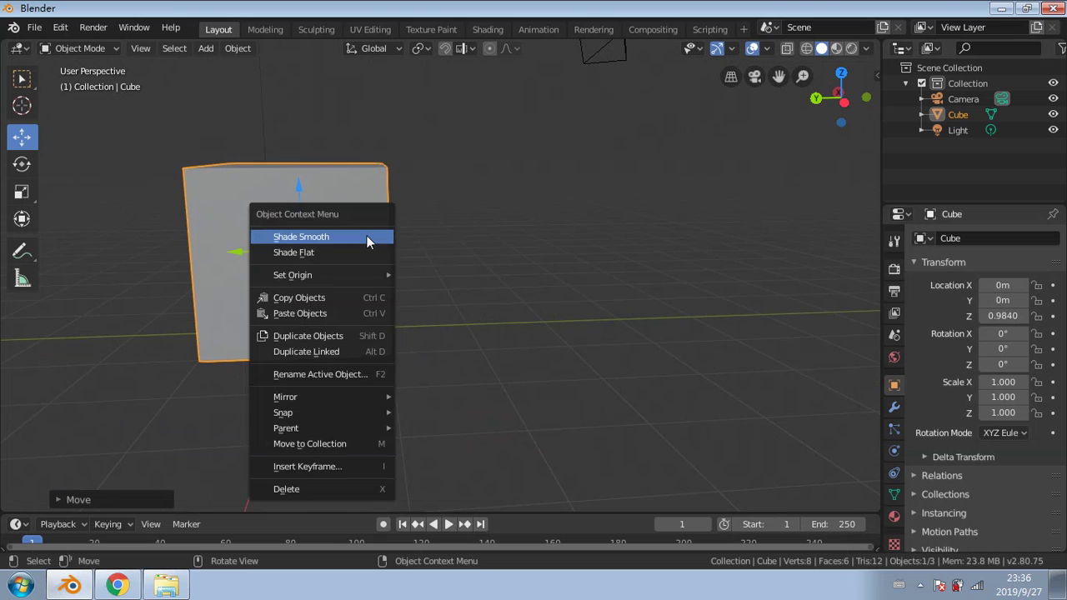
pyautogui.click(284, 490)
# Step: Add a cylinder mesh at the scene's origin
pyautogui.click(205, 48)
pyautogui.moveTo(263, 66)
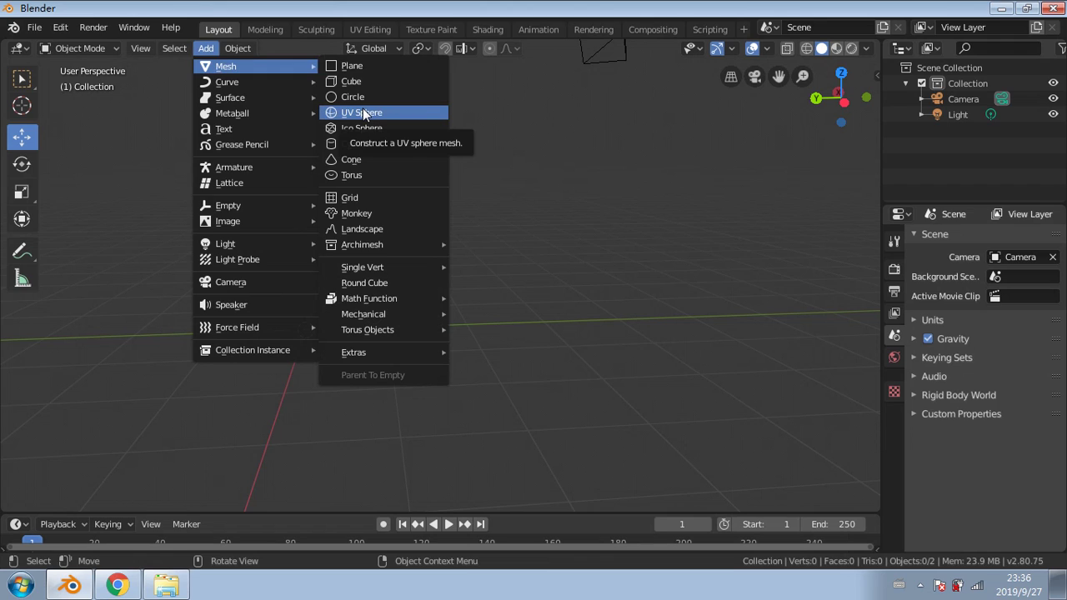
pyautogui.click(372, 49)
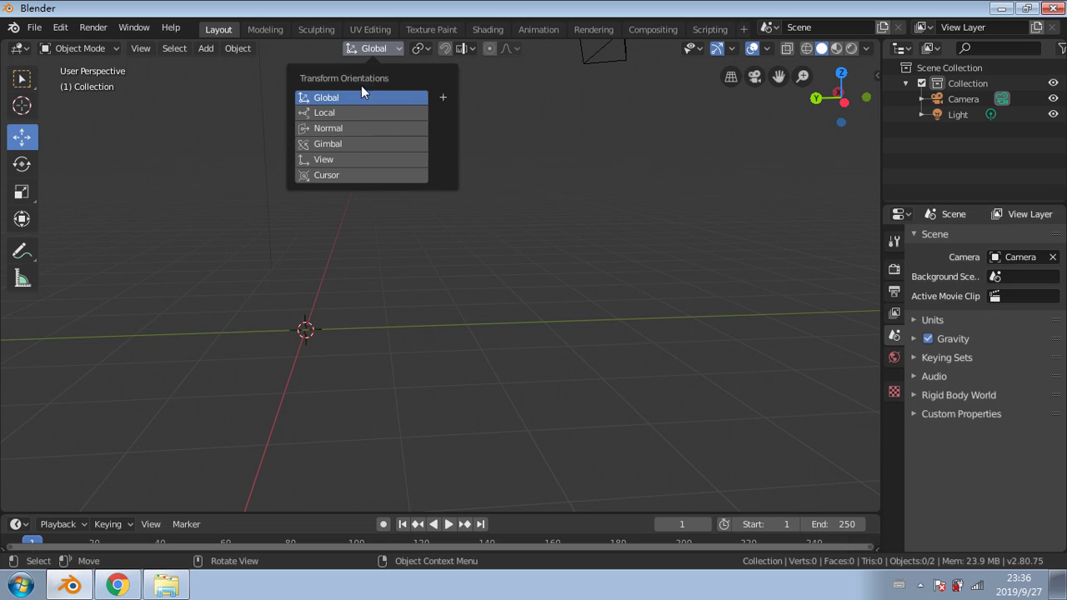
pyautogui.click(205, 48)
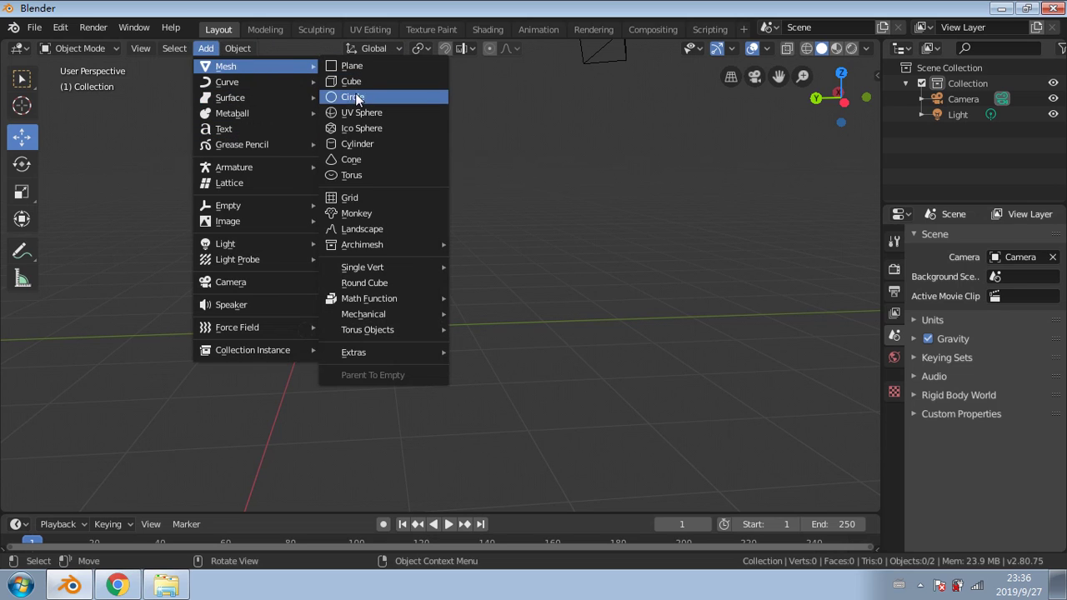
pyautogui.click(357, 144)
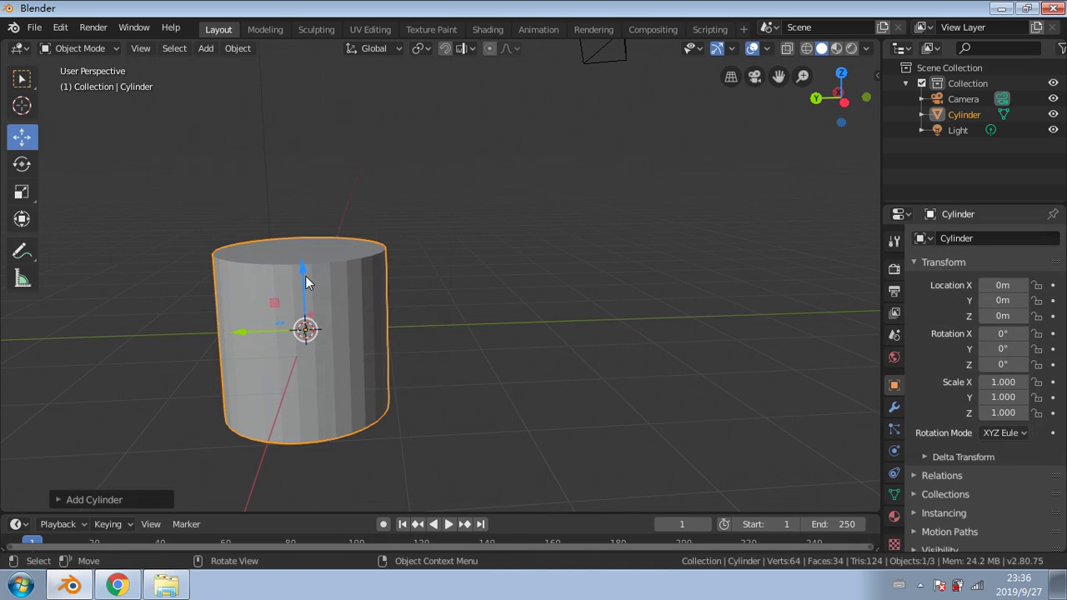
# Step: Raise the cylinder along Z to about 0.998 m so its base rests on the ground, and check it from the side
pyautogui.moveTo(305, 276); pyautogui.dragTo(310, 172)
pyautogui.click(828, 101)
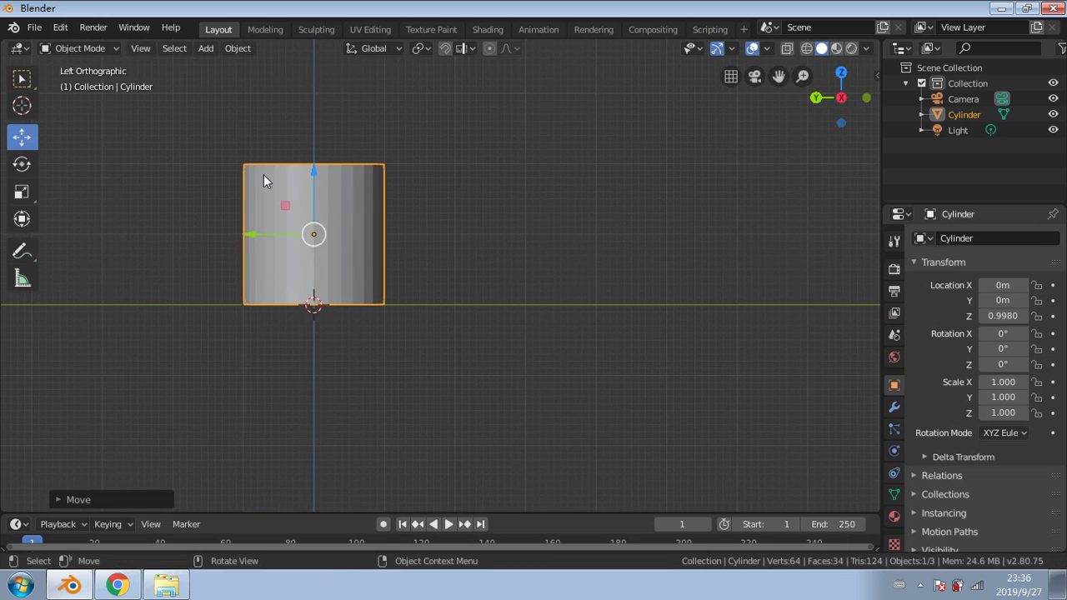
pyautogui.moveTo(263, 175); pyautogui.dragTo(301, 171, button='middle')
pyautogui.scroll(3, 301, 171)
pyautogui.moveTo(237, 157); pyautogui.dragTo(273, 166, button='middle')
pyautogui.scroll(-3, 273, 166)
pyautogui.moveTo(342, 249); pyautogui.dragTo(463, 294, button='middle')
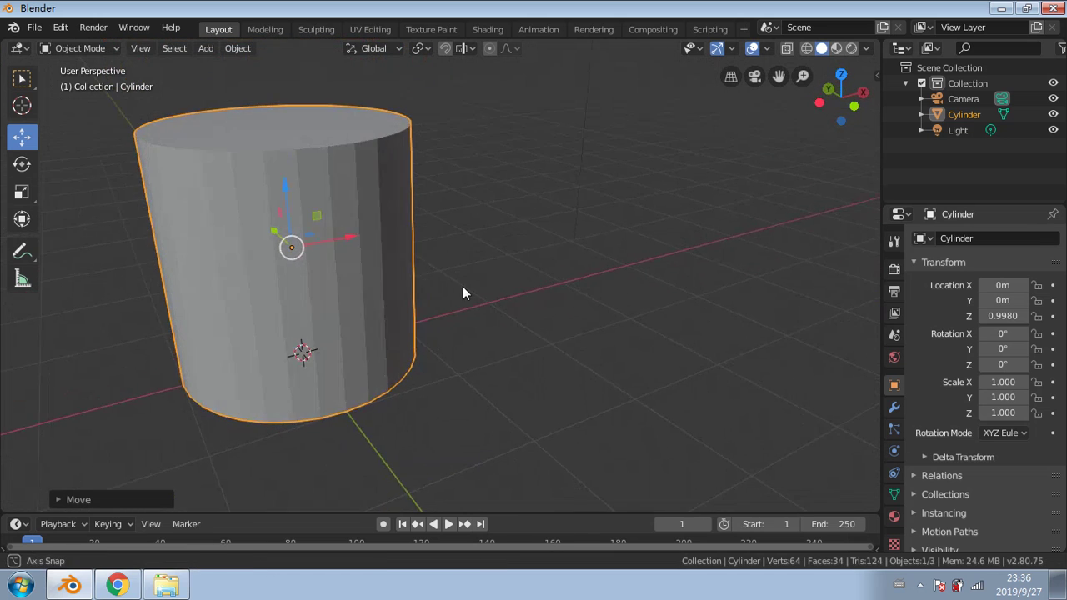
# Step: Enter Edit Mode on the cylinder and select its top face using face selection
pyautogui.moveTo(279, 236); pyautogui.dragTo(317, 268, button='middle')
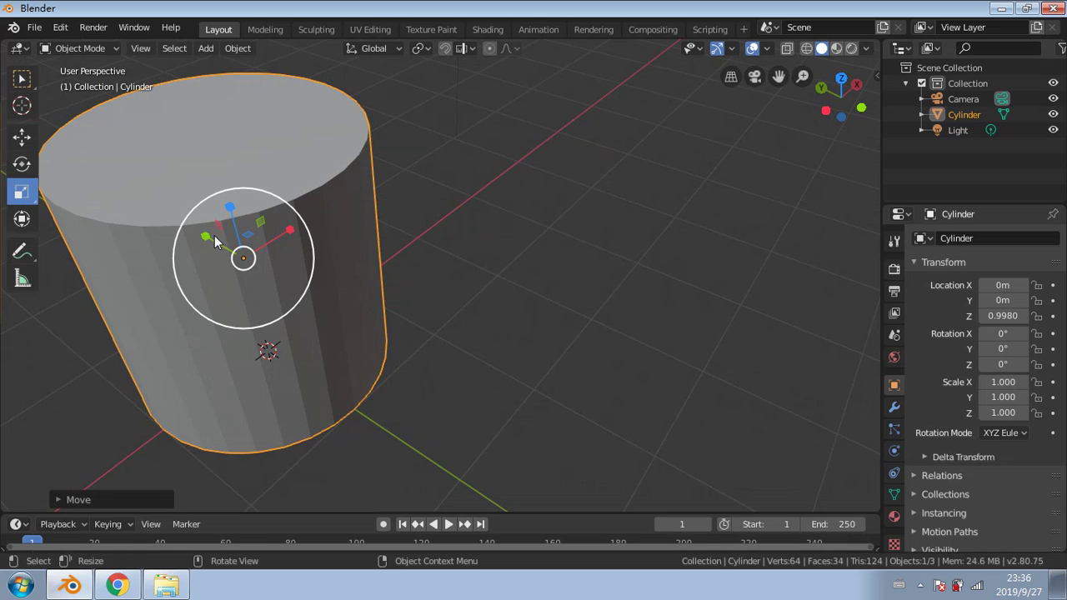
pyautogui.click(268, 178)
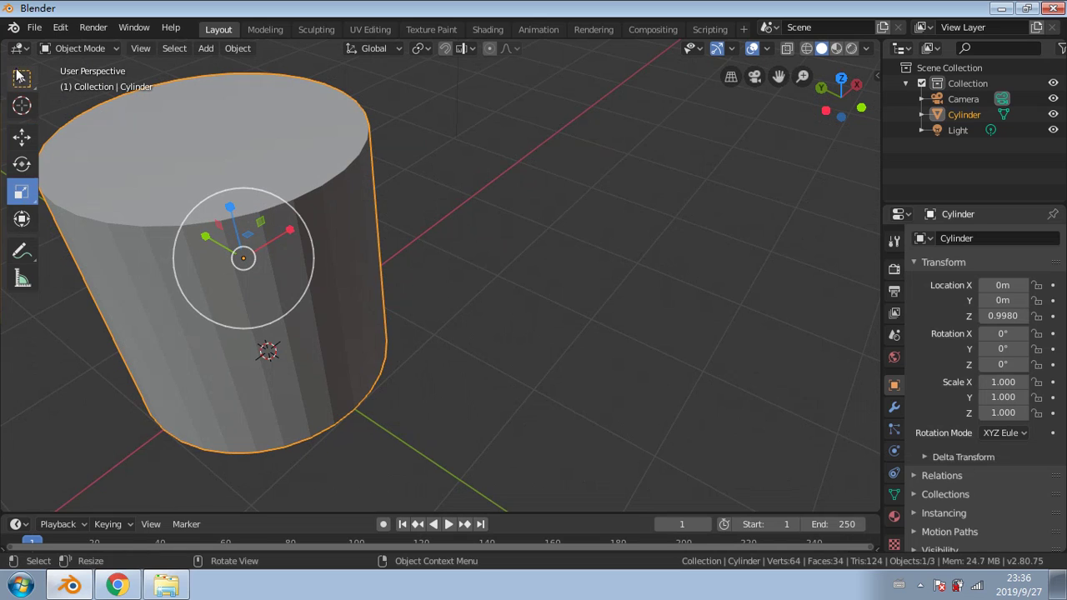
pyautogui.click(81, 49)
pyautogui.click(78, 84)
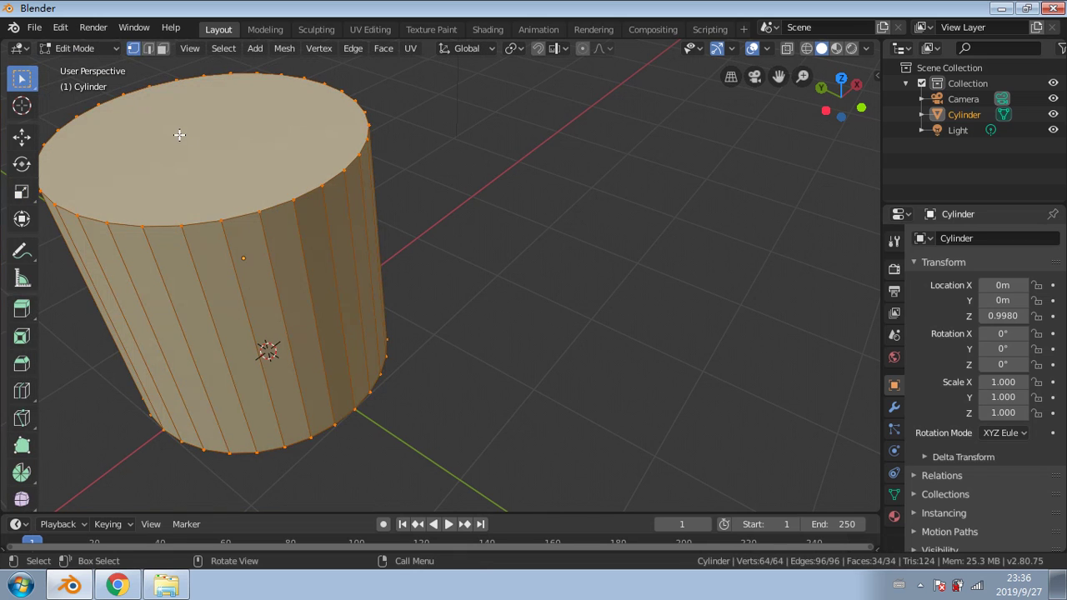
pyautogui.click(180, 135)
pyautogui.click(197, 142)
pyautogui.moveTo(197, 143); pyautogui.dragTo(66, 125, button='middle')
# Step: Raise the cylinder's top face with Shrink/Fatten to make the body taller, and return to Object Mode
pyautogui.click(86, 50)
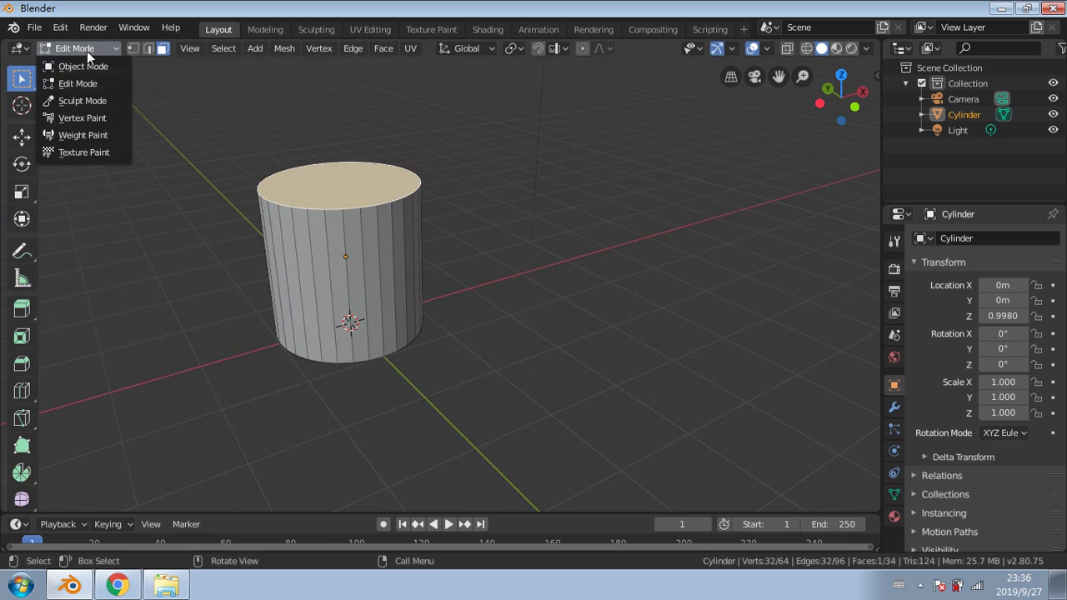
pyautogui.scroll(-5, 25, 375)
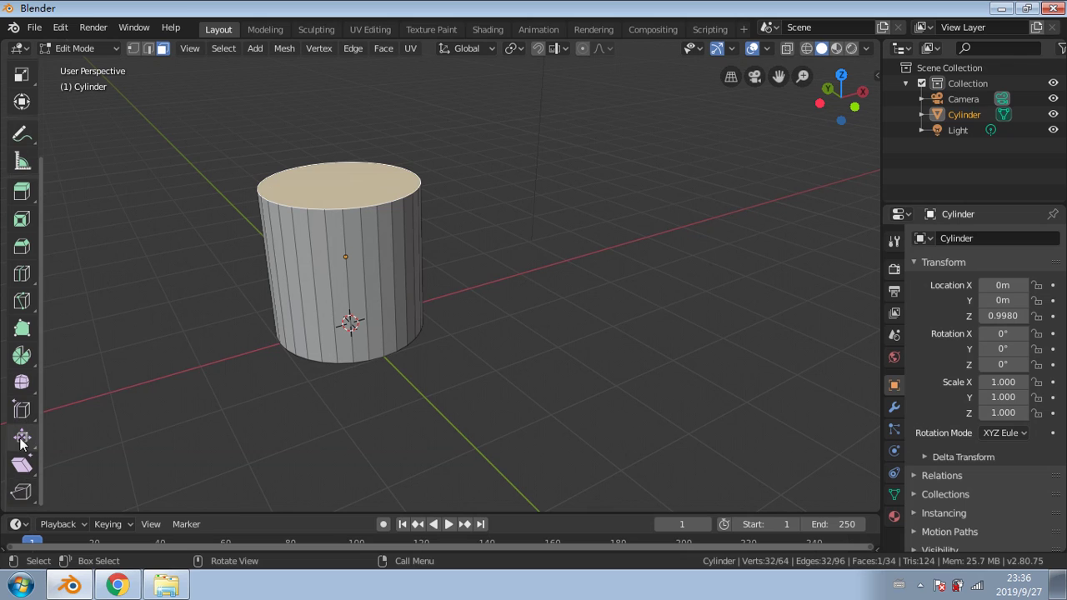
pyautogui.click(22, 437)
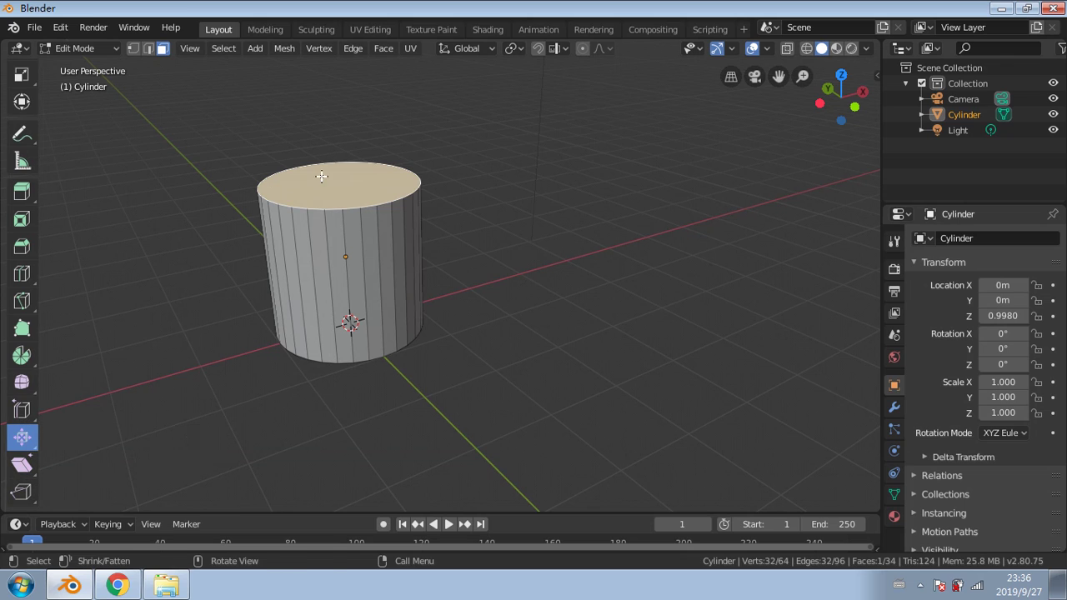
pyautogui.moveTo(322, 176)
pyautogui.mouseDown()
pyautogui.moveTo(325, 159)
pyautogui.moveTo(326, 203)
pyautogui.moveTo(330, 189)
pyautogui.mouseUp()
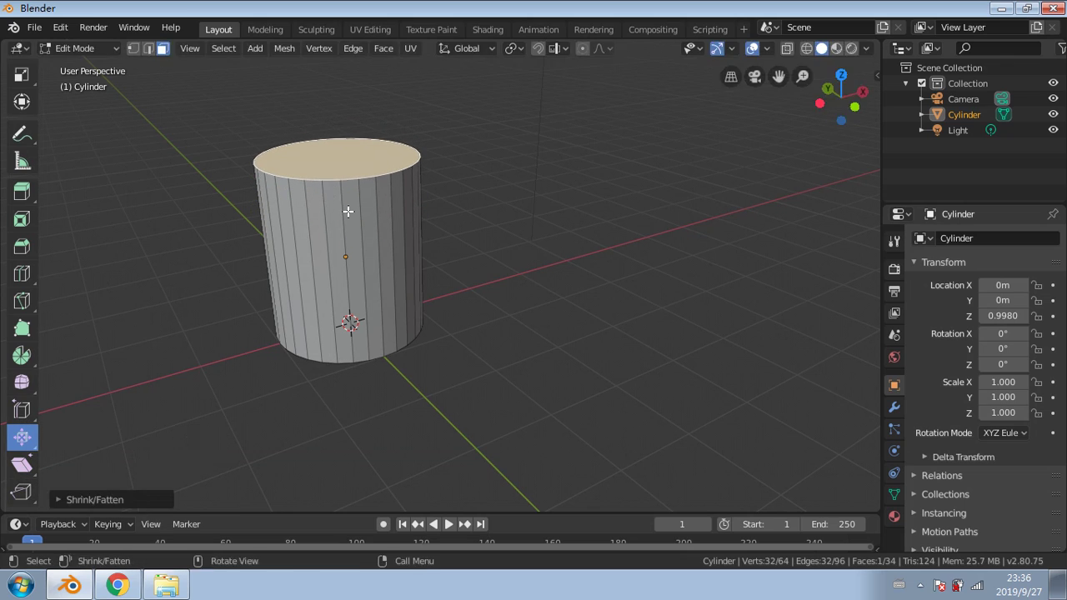
pyautogui.moveTo(348, 212); pyautogui.dragTo(345, 197, button='middle')
pyautogui.moveTo(346, 200); pyautogui.dragTo(350, 208)
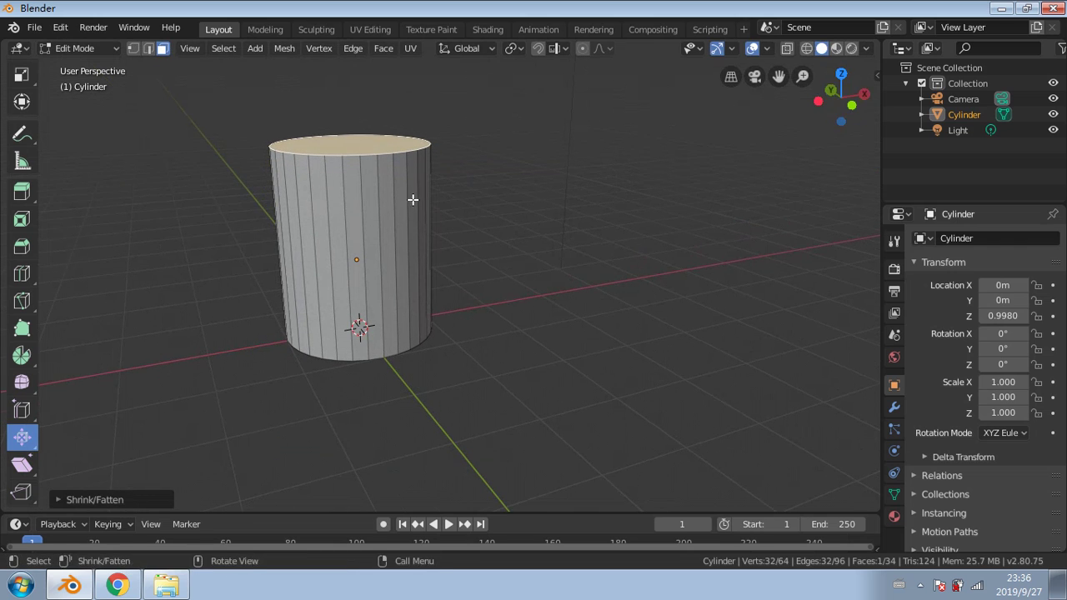
pyautogui.moveTo(412, 200)
pyautogui.mouseDown(button='middle')
pyautogui.moveTo(493, 181)
pyautogui.moveTo(419, 194)
pyautogui.mouseUp(button='middle')
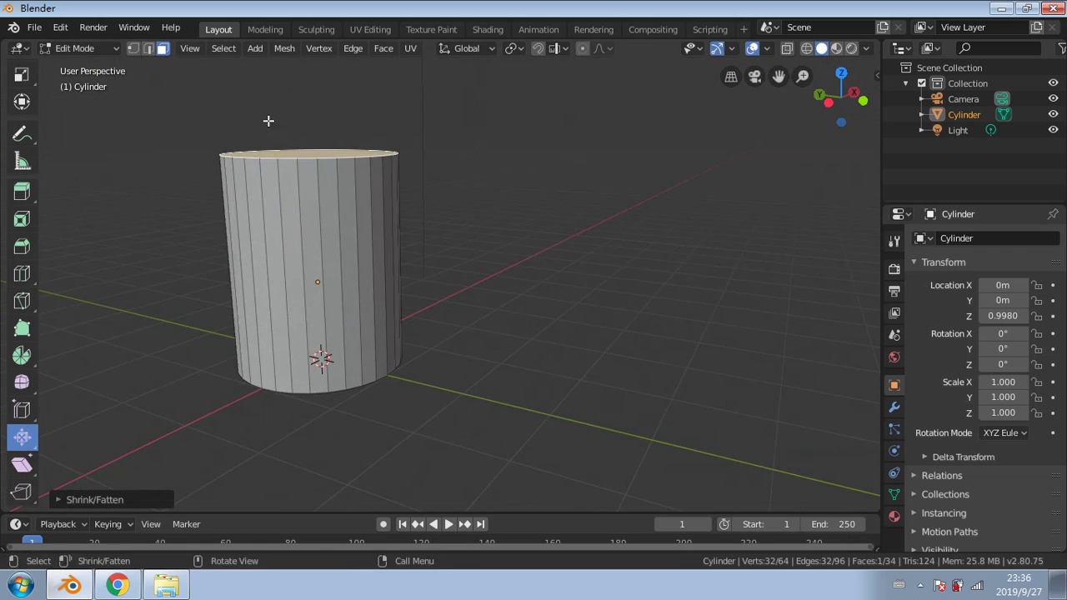
pyautogui.click(113, 52)
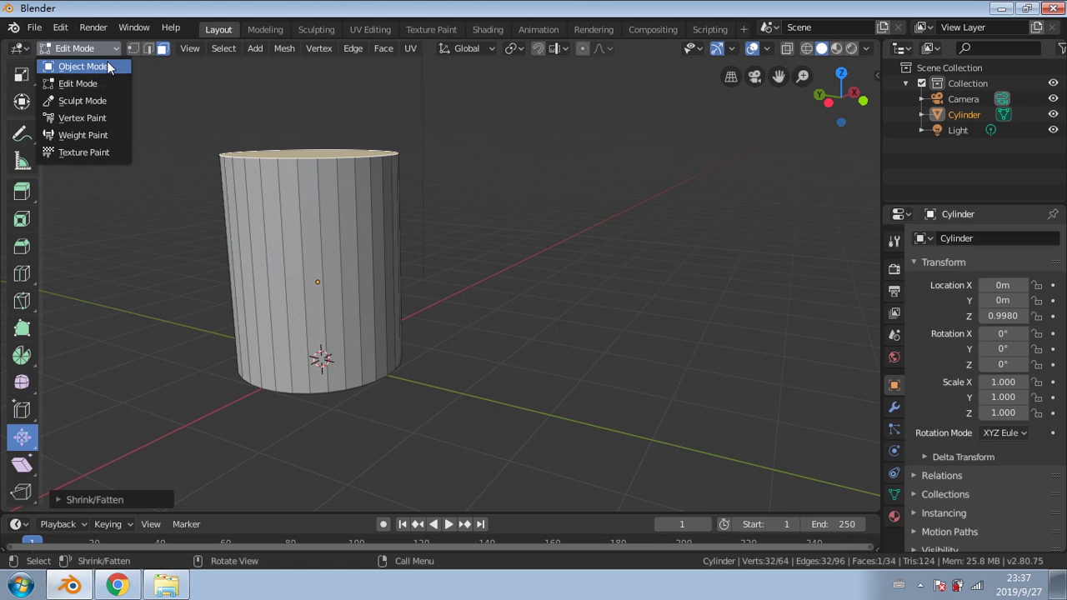
pyautogui.click(107, 67)
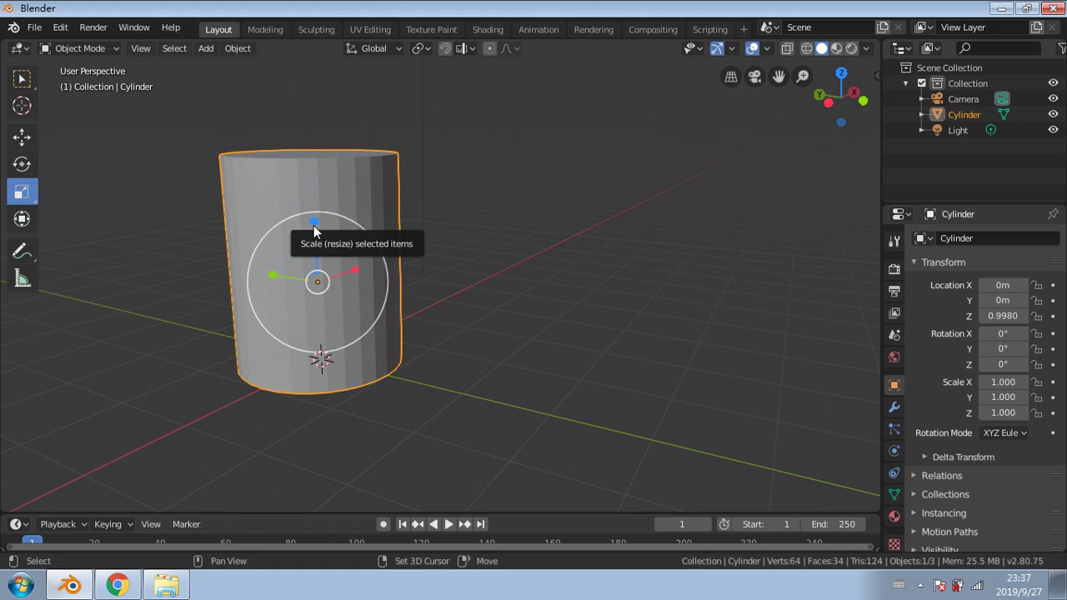
pyautogui.hotkey('shift', 'd')
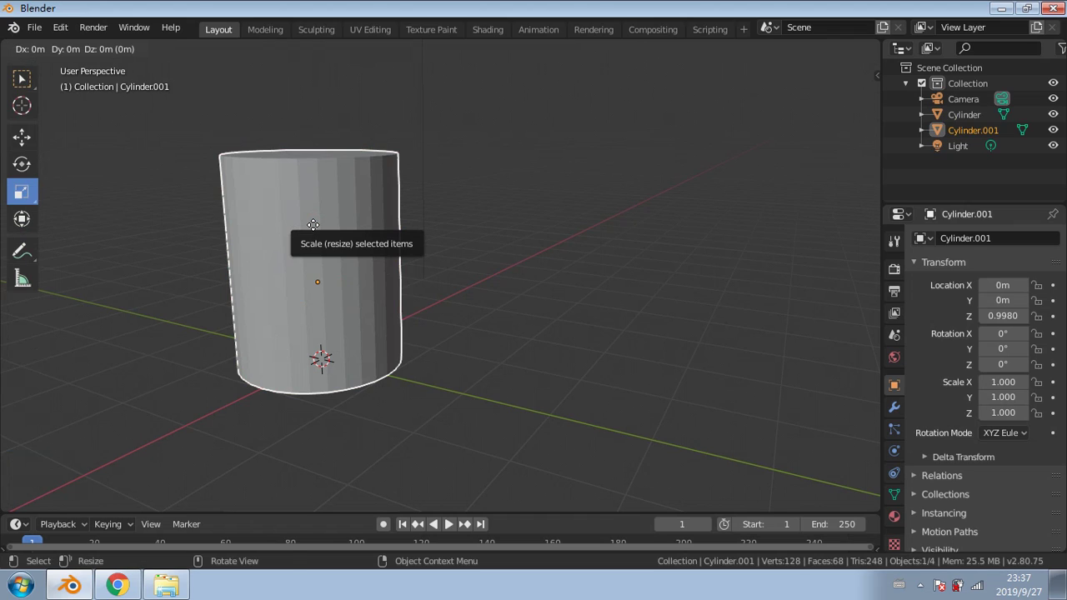
pyautogui.press('alt')
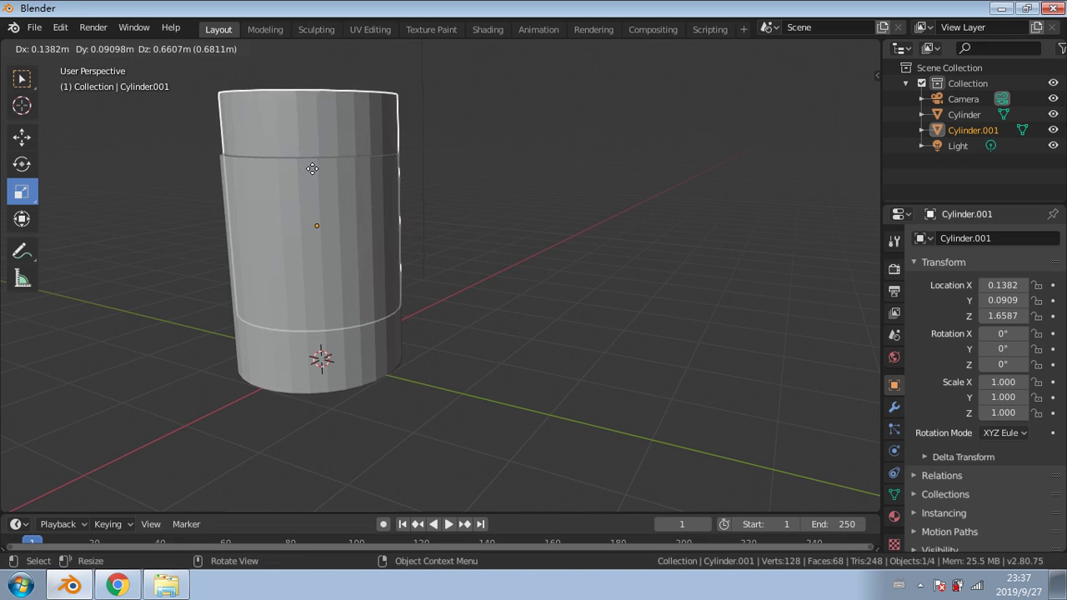
pyautogui.click(346, 167)
pyautogui.hotkey('ctrl', 'z')
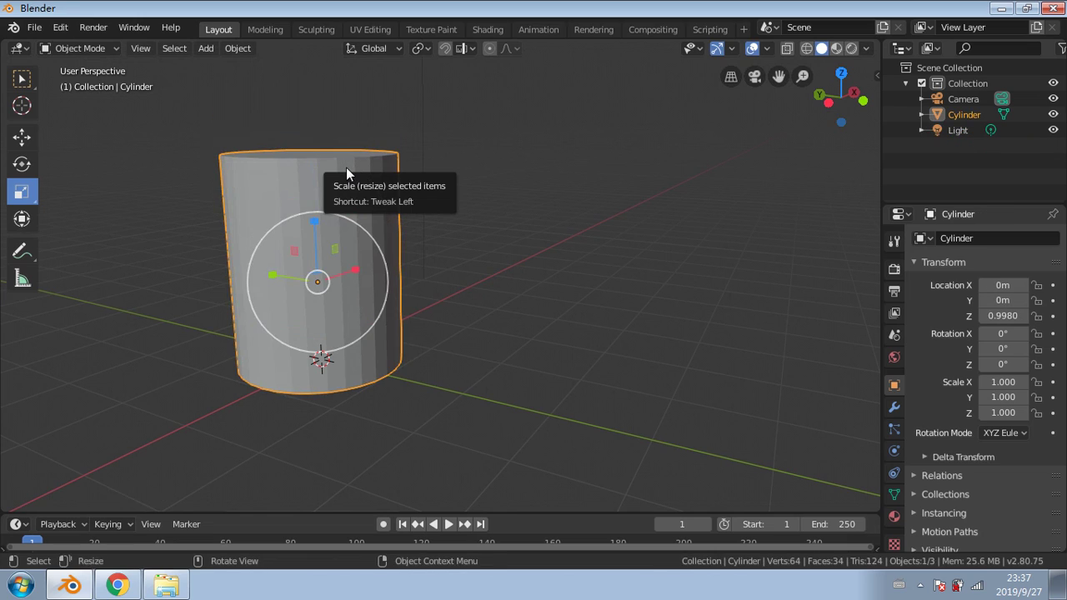
# Step: Duplicate the cylinder straight up along Z to about 2.218 m and flatten the copy to a Z scale of about 0.095
pyautogui.hotkey('shift', 'd')
pyautogui.press('z')
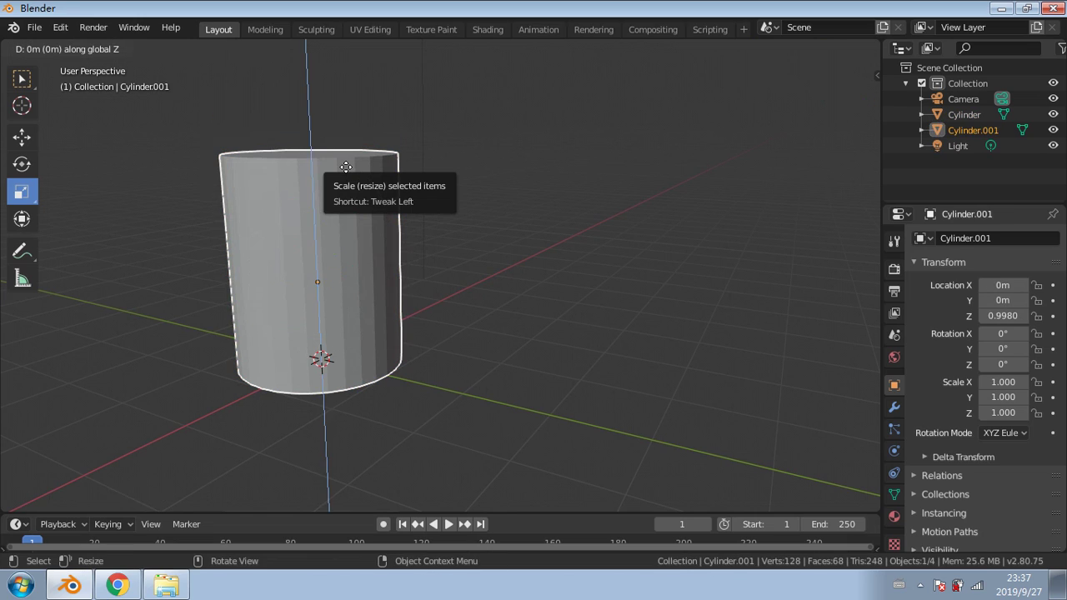
pyautogui.click(351, 73)
pyautogui.scroll(-1, 392, 96)
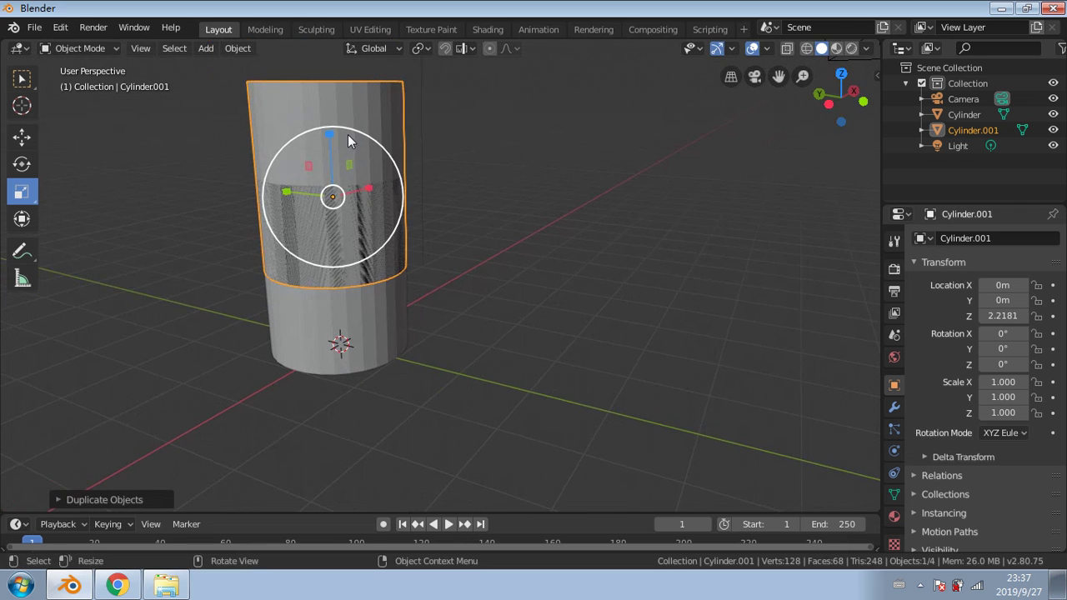
pyautogui.press('s')
pyautogui.press('z')
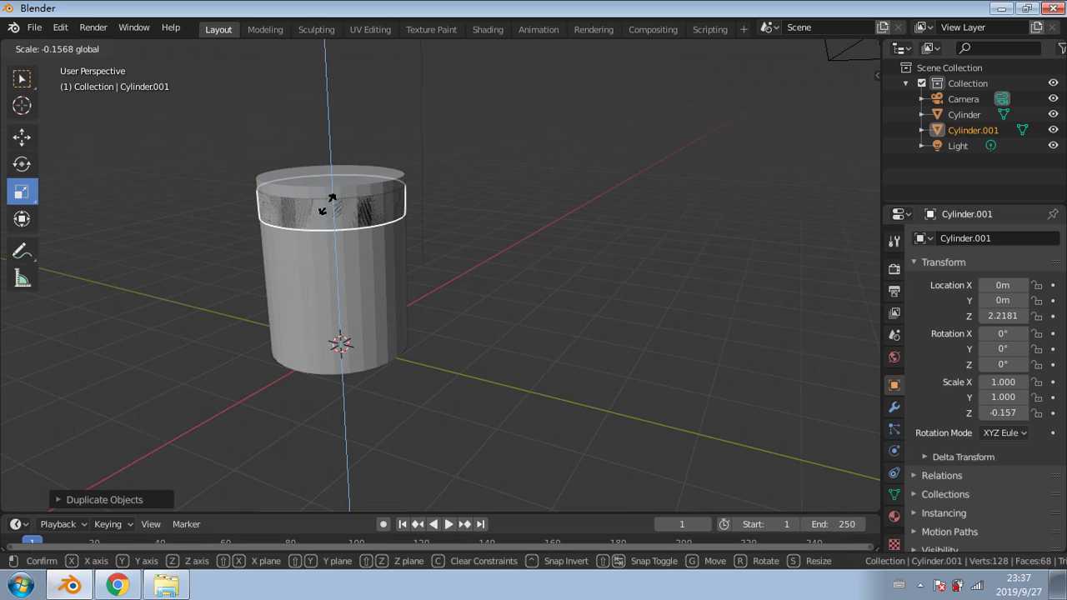
pyautogui.click(328, 195)
# Step: Move the flattened lid up along Z to about 2.581 m so it sits at the top of the body
pyautogui.scroll(2, 327, 195)
pyautogui.keyDown('shift'); pyautogui.moveTo(374, 206); pyautogui.dragTo(511, 323, button='middle'); pyautogui.keyUp('shift')
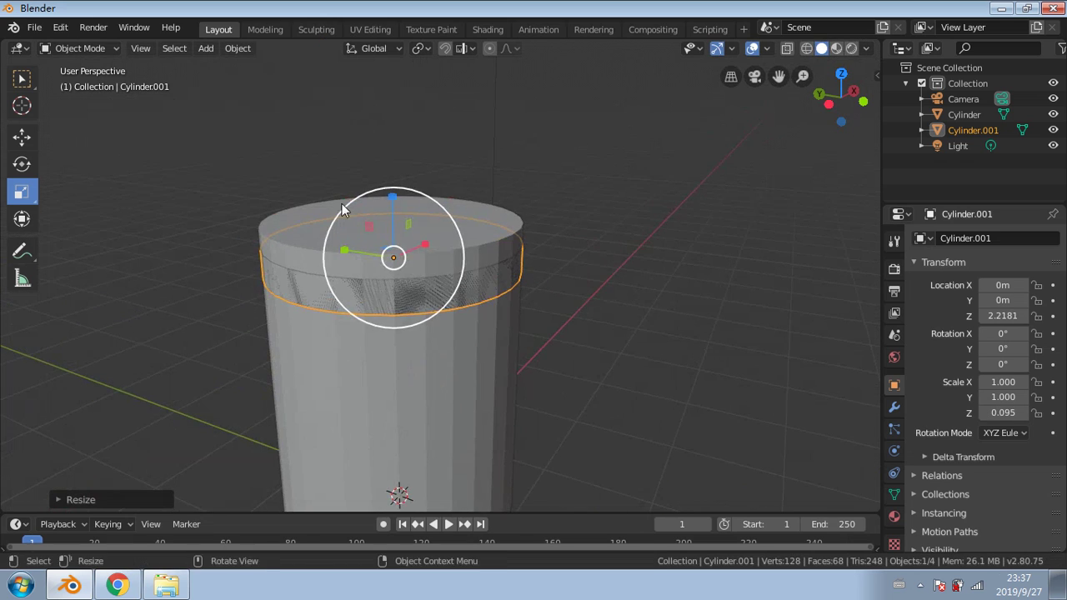
pyautogui.click(22, 136)
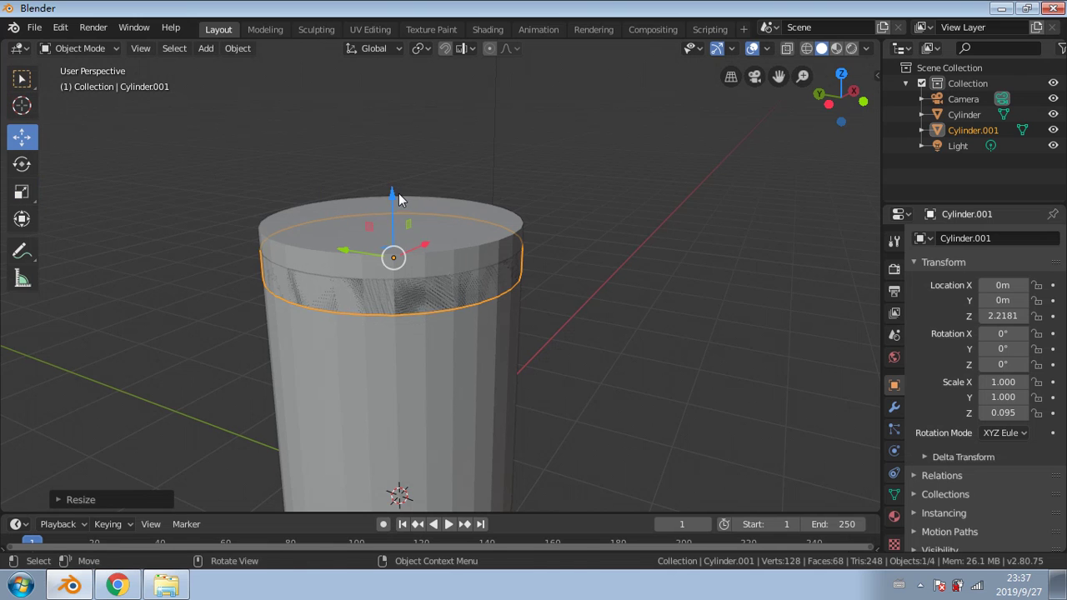
pyautogui.moveTo(399, 197); pyautogui.dragTo(389, 148)
pyautogui.moveTo(388, 148); pyautogui.dragTo(477, 221, button='middle')
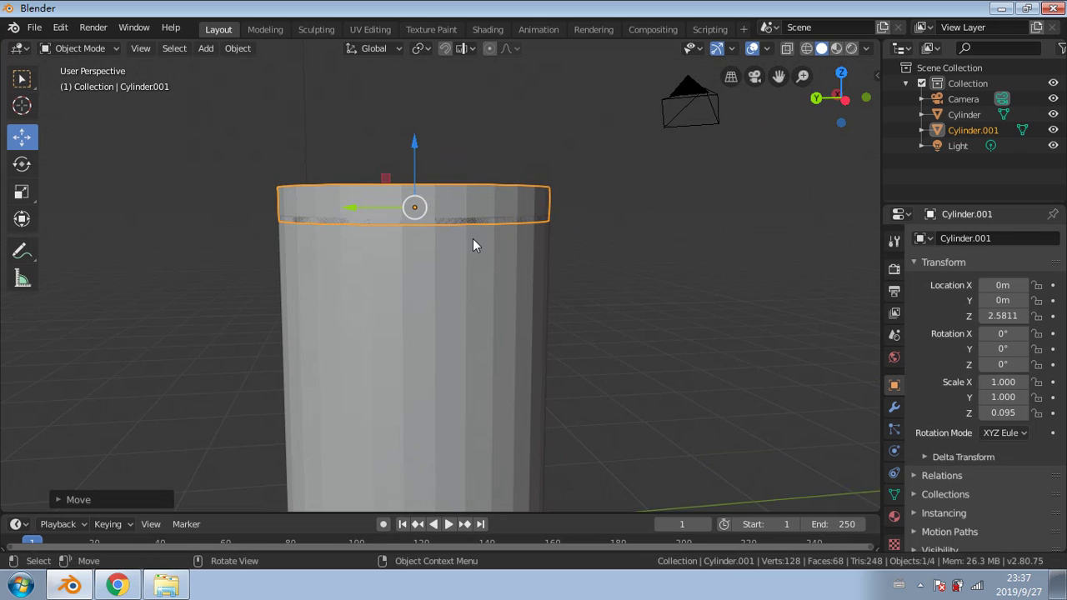
# Step: Select both the lid and the body and duplicate them along Y, placing the copy at about -3.82 m
pyautogui.scroll(-2, 474, 239)
pyautogui.keyDown('shift'); pyautogui.click(431, 229); pyautogui.keyUp('shift')
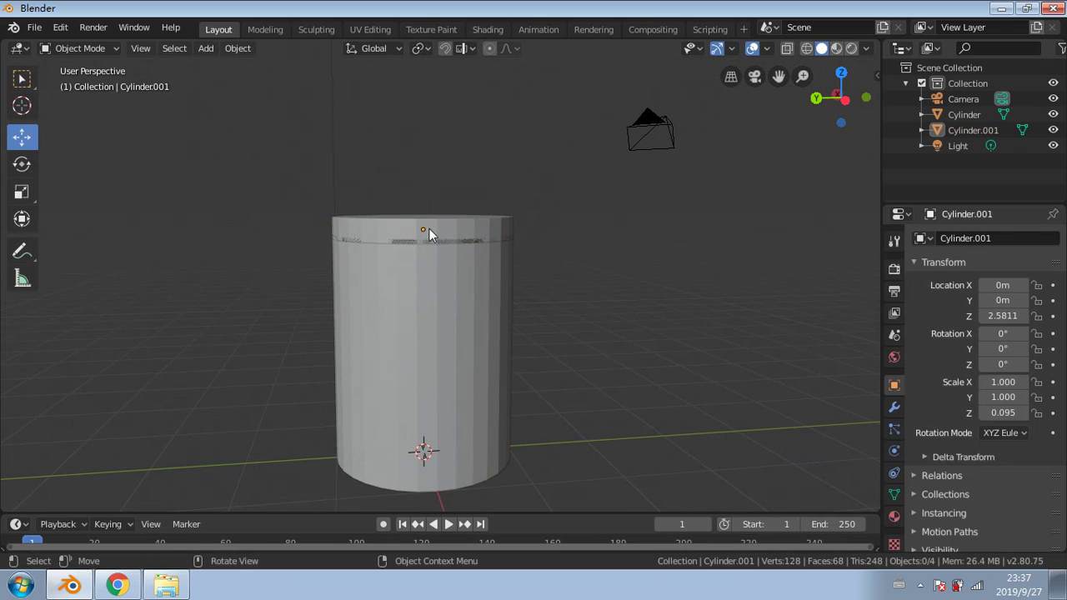
pyautogui.keyDown('shift'); pyautogui.click(429, 229); pyautogui.keyUp('shift')
pyautogui.keyDown('shift'); pyautogui.click(427, 314); pyautogui.keyUp('shift')
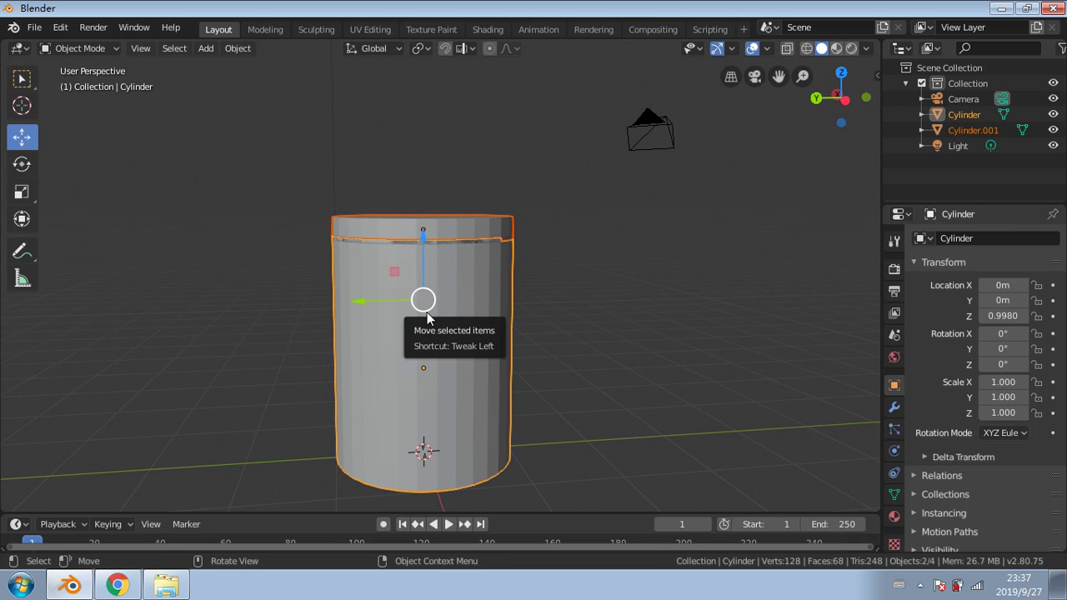
pyautogui.hotkey('shift', 'd')
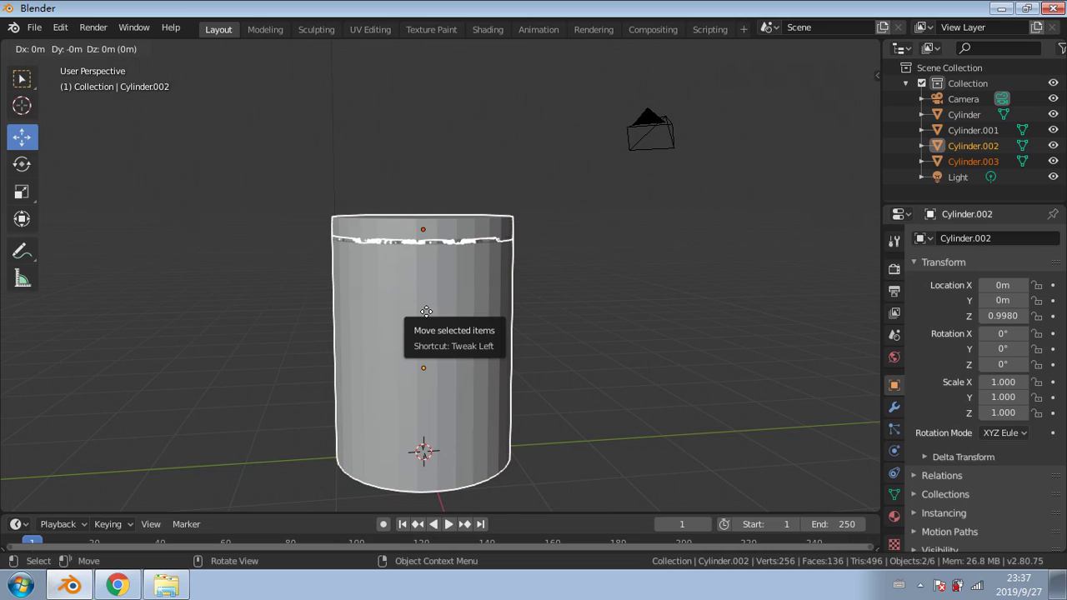
pyautogui.press('y')
pyautogui.click(714, 275)
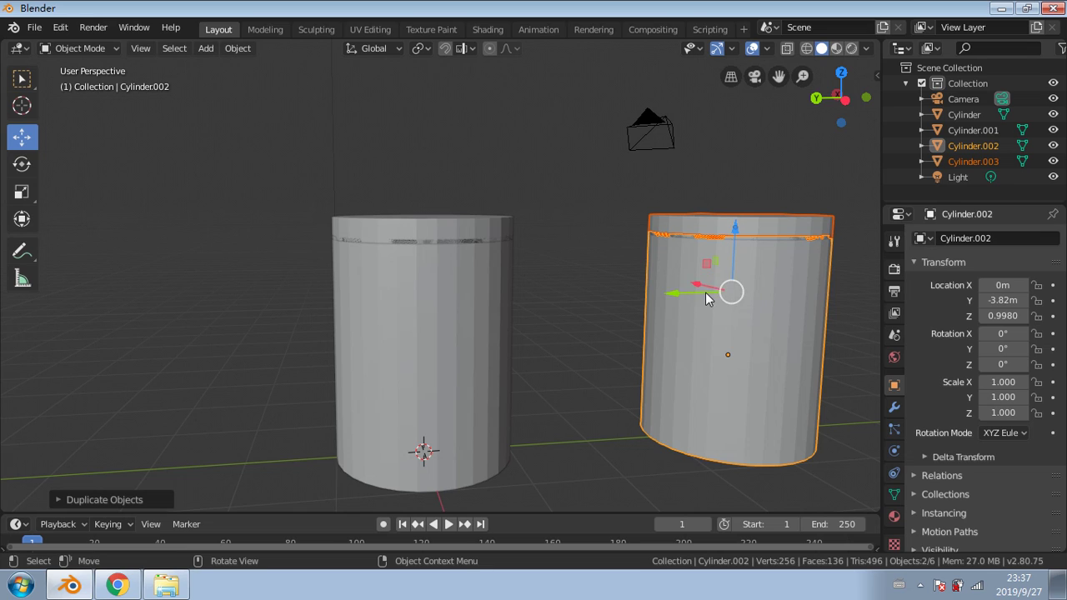
# Step: Select the original lid, the copied lid and the copied body one by one to check the separate parts
pyautogui.moveTo(437, 280); pyautogui.dragTo(450, 278, button='middle')
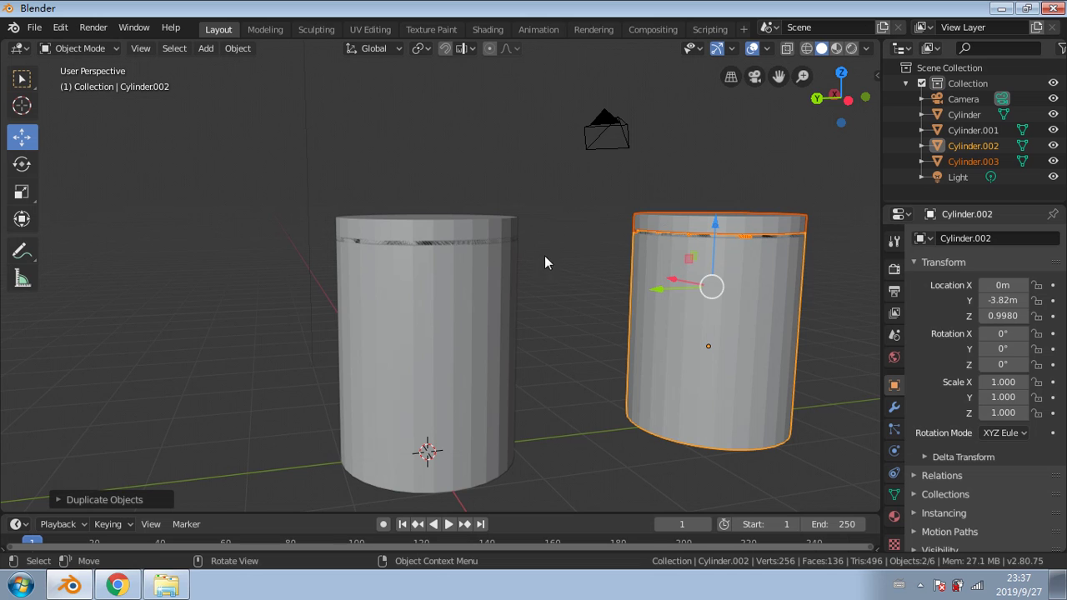
pyautogui.keyDown('shift'); pyautogui.moveTo(565, 255); pyautogui.dragTo(379, 244, button='middle'); pyautogui.keyUp('shift')
pyautogui.click(311, 217)
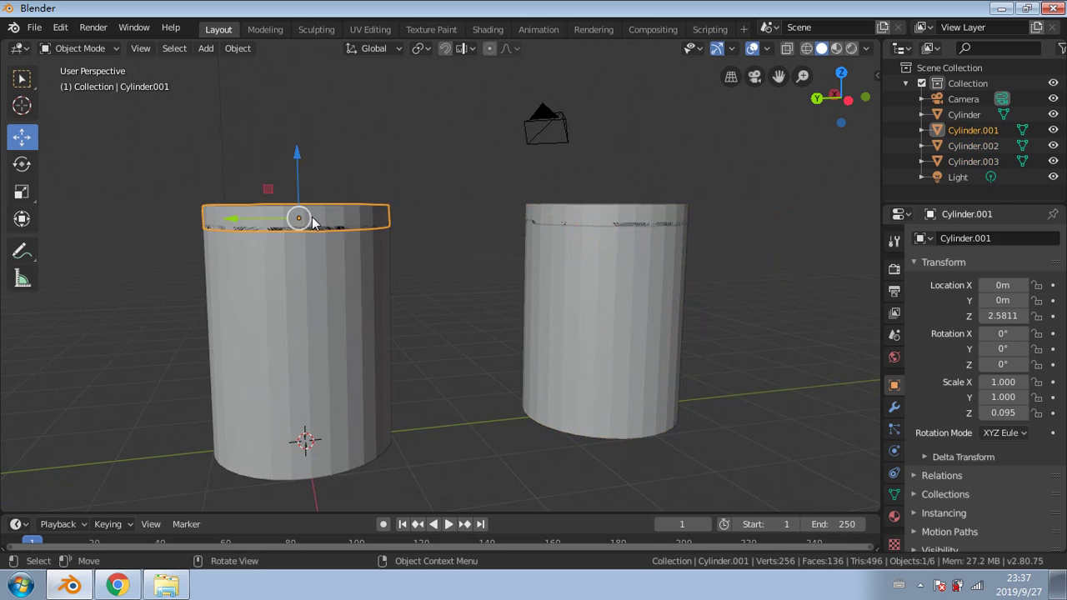
pyautogui.click(624, 217)
pyautogui.click(610, 264)
pyautogui.keyDown('shift'); pyautogui.moveTo(610, 263); pyautogui.dragTo(388, 248, button='middle'); pyautogui.keyUp('shift')
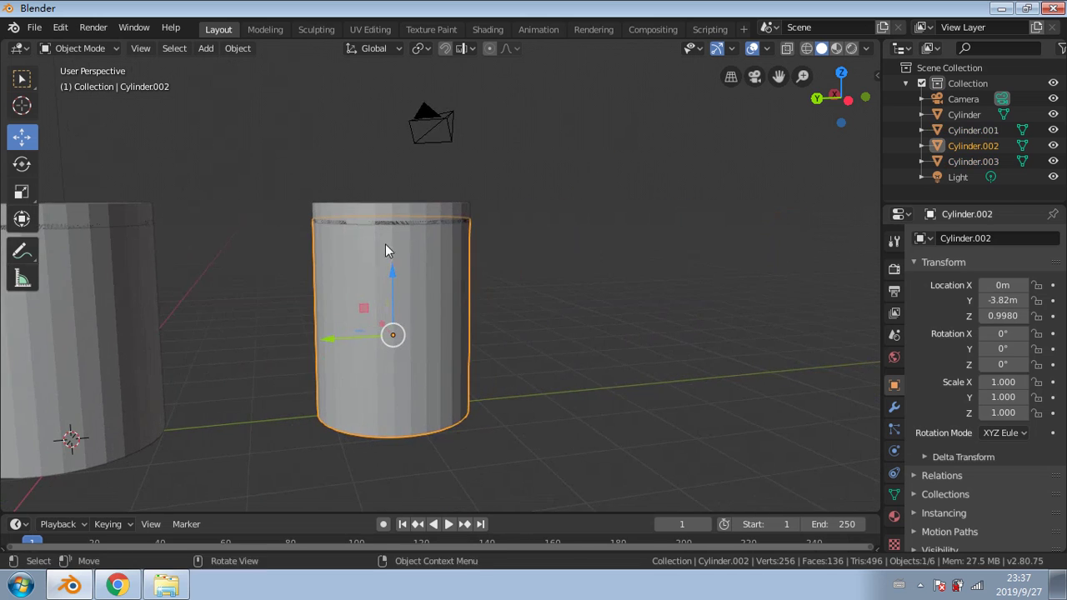
# Step: Widen the copied lid in top wireframe view to scales of about 1.139 in X and 1.123 in Y, and restore solid shading
pyautogui.click(417, 210)
pyautogui.scroll(3, 451, 236)
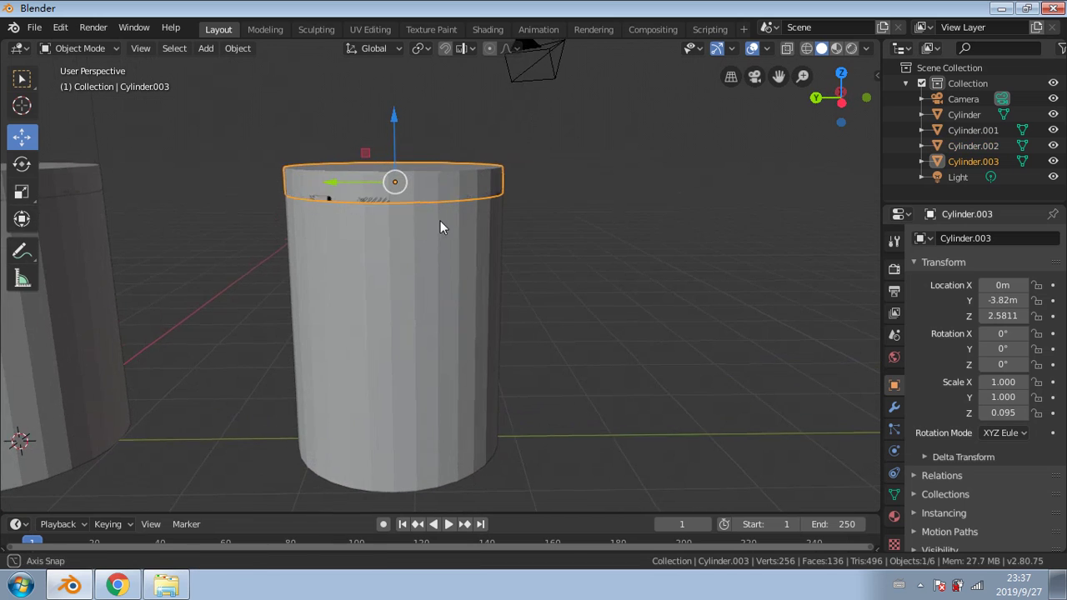
pyautogui.click(29, 171)
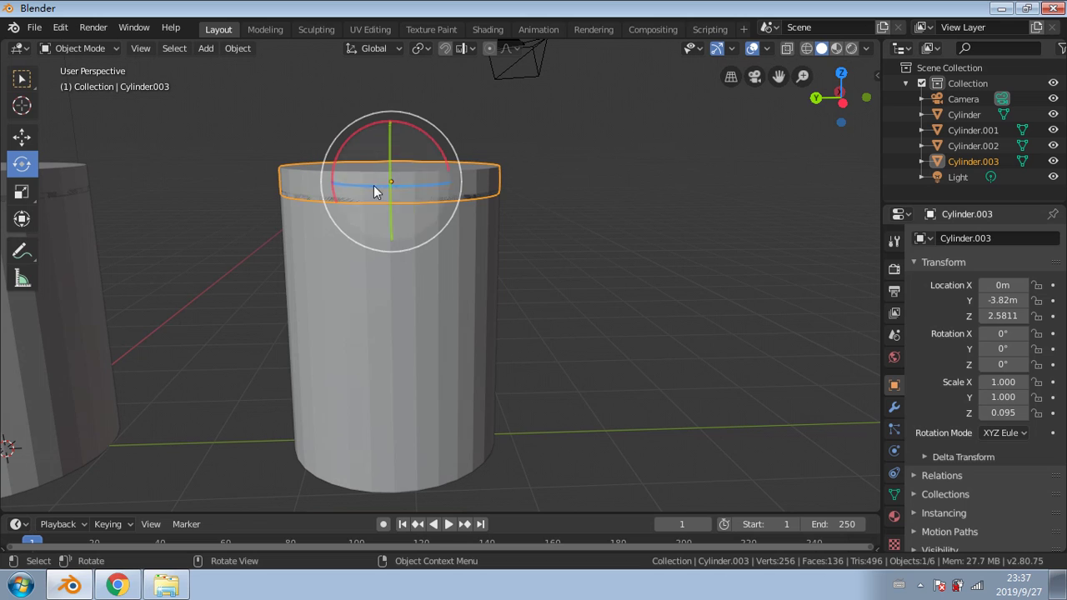
pyautogui.click(13, 195)
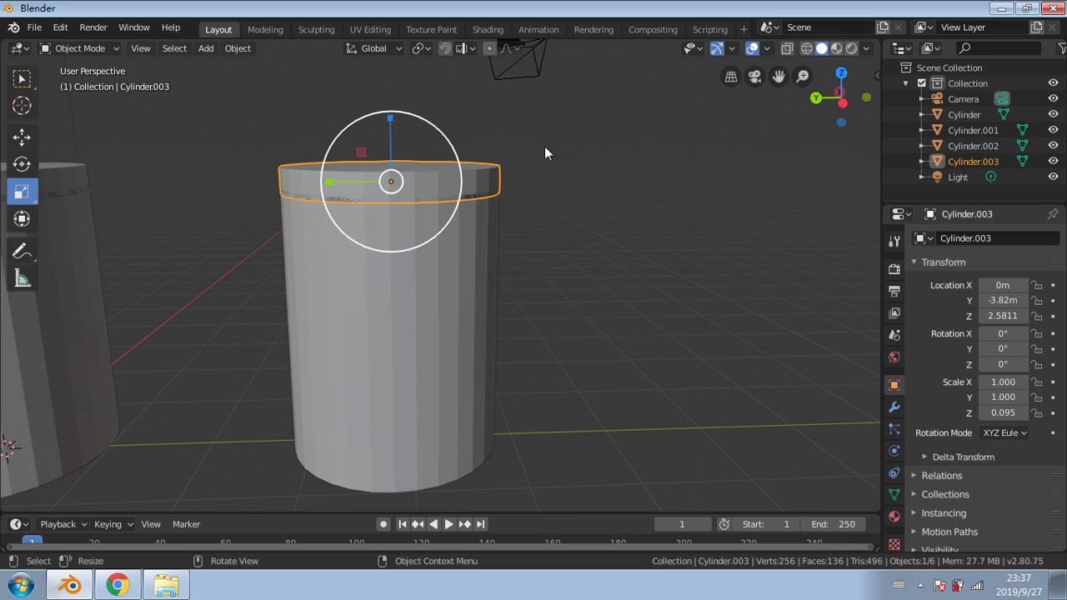
pyautogui.click(841, 74)
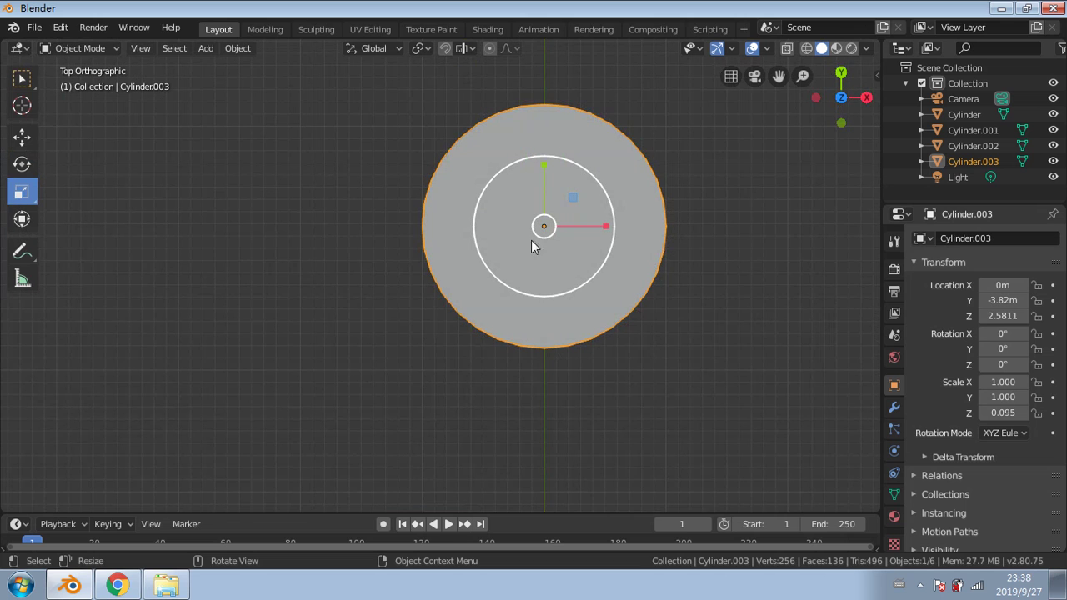
pyautogui.click(808, 50)
pyautogui.moveTo(544, 164); pyautogui.dragTo(543, 154)
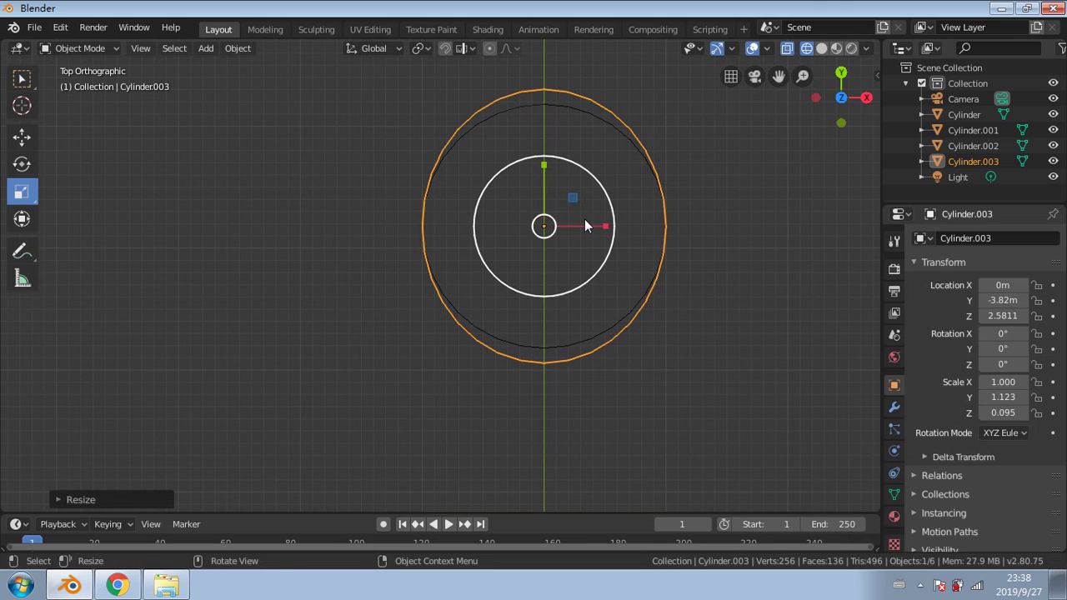
pyautogui.moveTo(598, 226); pyautogui.dragTo(616, 226)
pyautogui.moveTo(567, 267); pyautogui.dragTo(526, 181, button='middle')
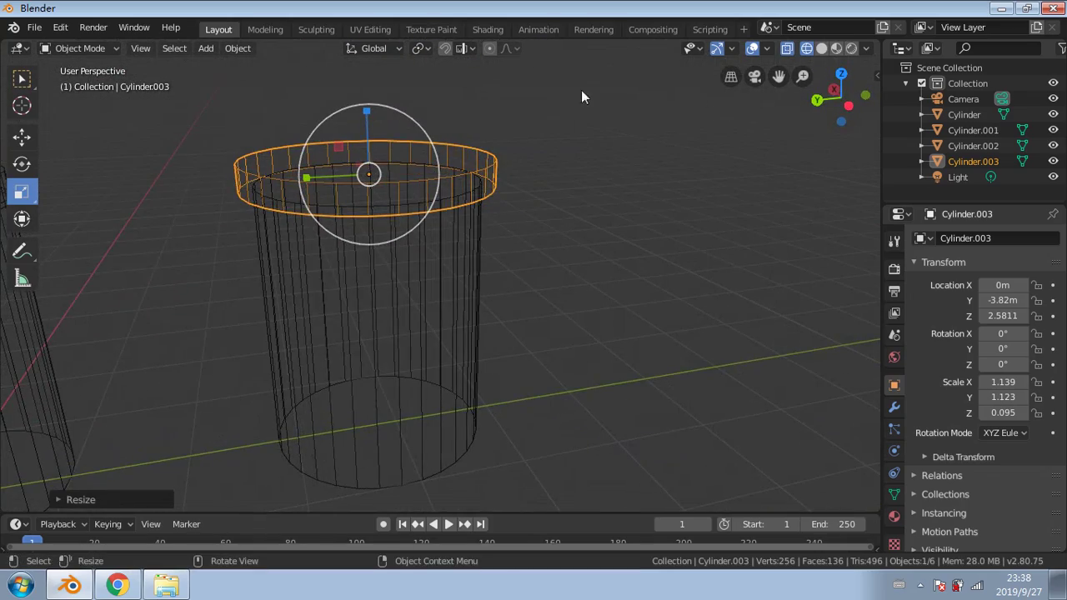
pyautogui.click(822, 47)
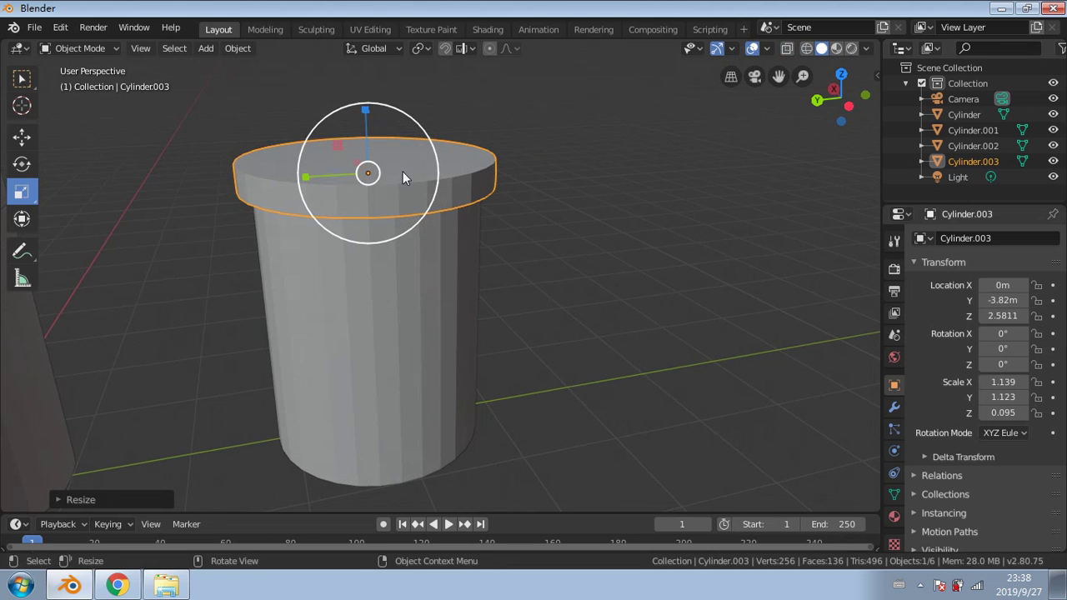
# Step: Duplicate the widened lid up along Z to about 2.735 m and shrink the copy uniformly to an X scale of about 1.011
pyautogui.moveTo(403, 172); pyautogui.dragTo(404, 156, button='middle')
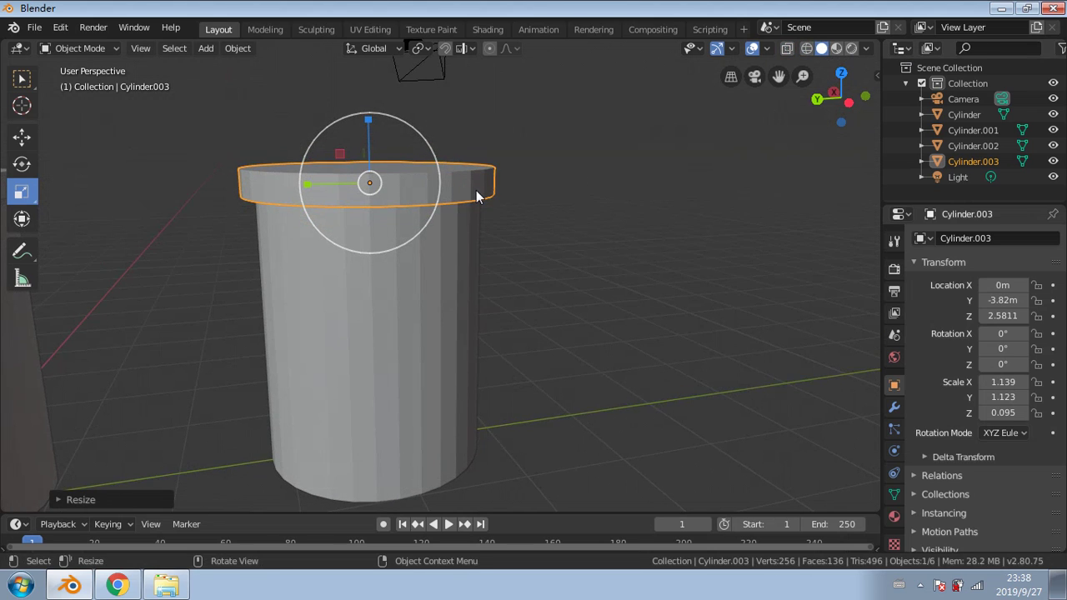
pyautogui.hotkey('shift', 'd')
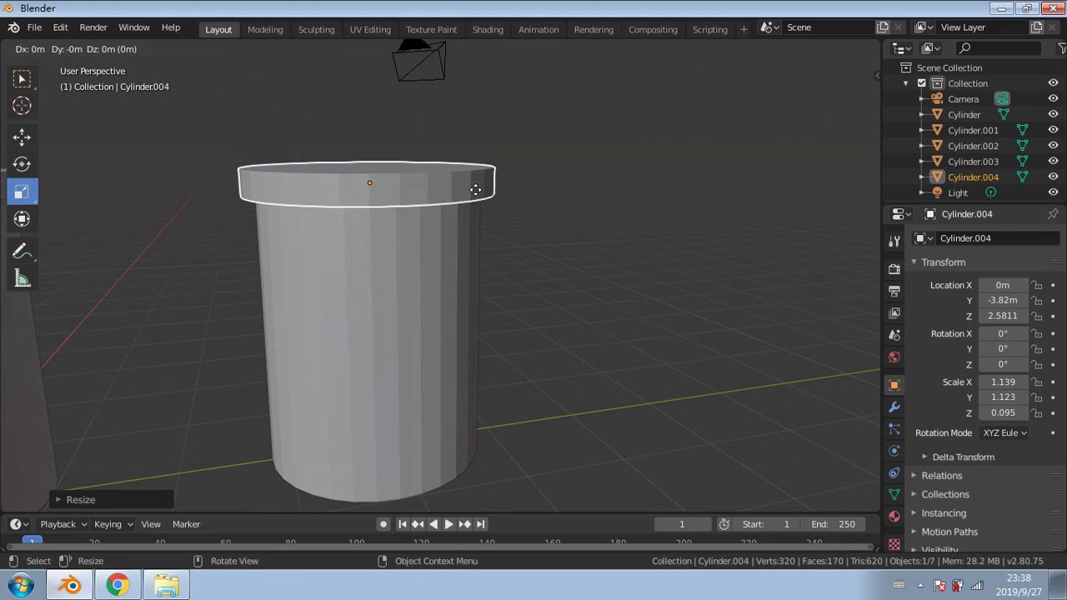
pyautogui.press('z')
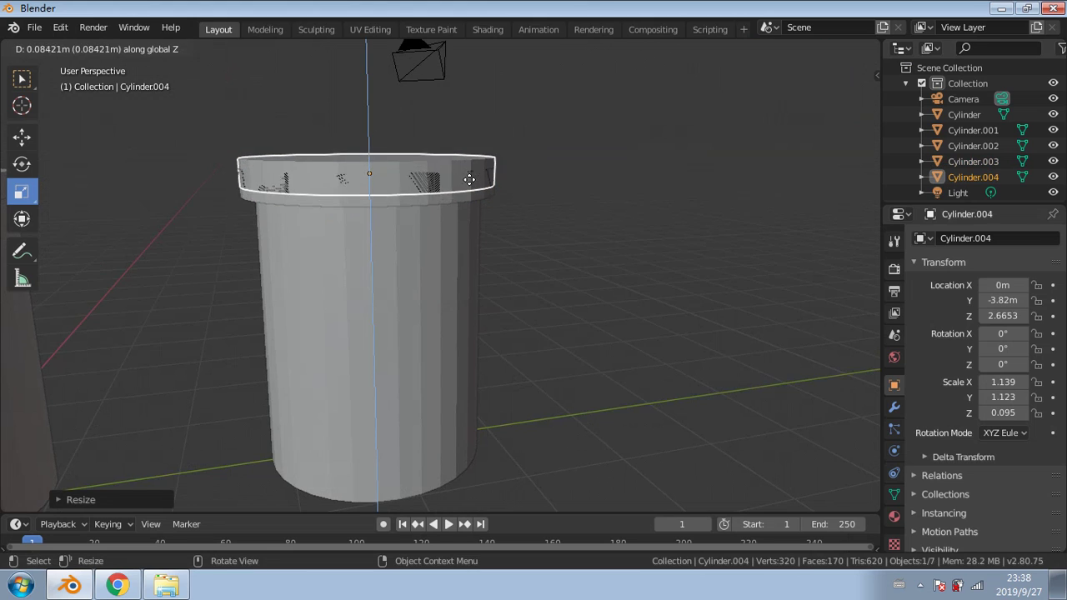
pyautogui.click(472, 173)
pyautogui.moveTo(458, 174); pyautogui.dragTo(412, 169, button='middle')
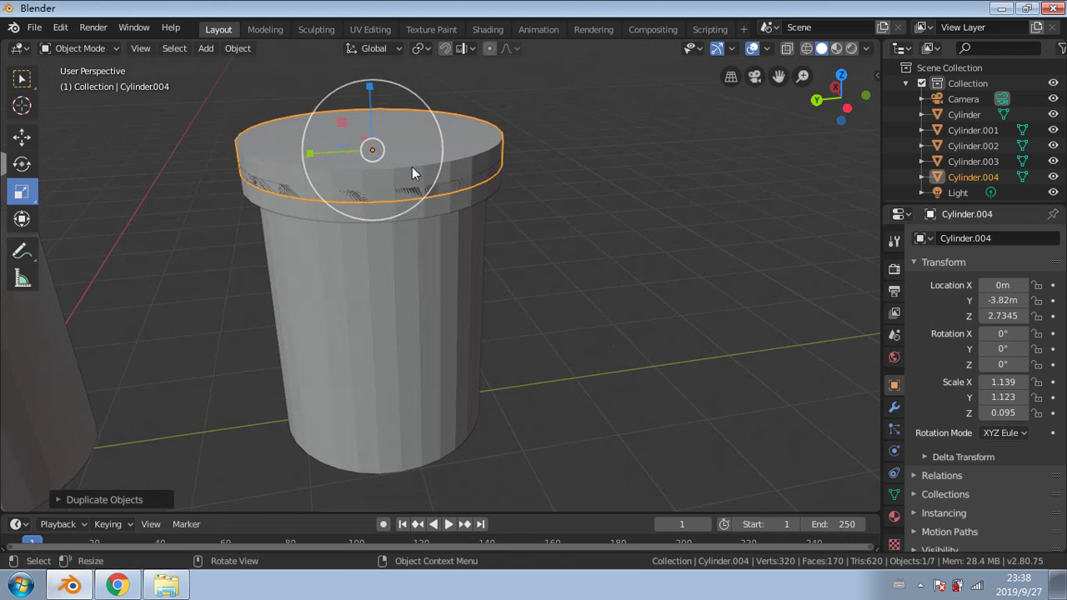
pyautogui.press('s')
pyautogui.click(331, 99)
# Step: Lower the smaller top disc along Z to about 2.657 m so it protrudes slightly above the lid rim
pyautogui.moveTo(331, 99); pyautogui.dragTo(330, 82, button='middle')
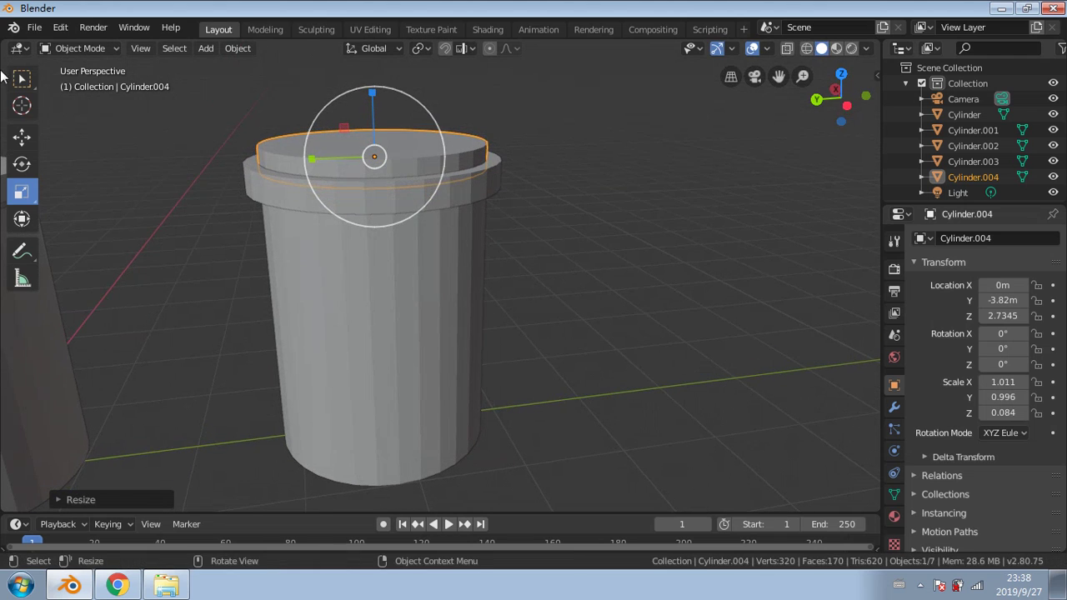
pyautogui.click(22, 138)
pyautogui.moveTo(372, 91); pyautogui.dragTo(464, 147)
pyautogui.moveTo(464, 147); pyautogui.dragTo(531, 174, button='middle')
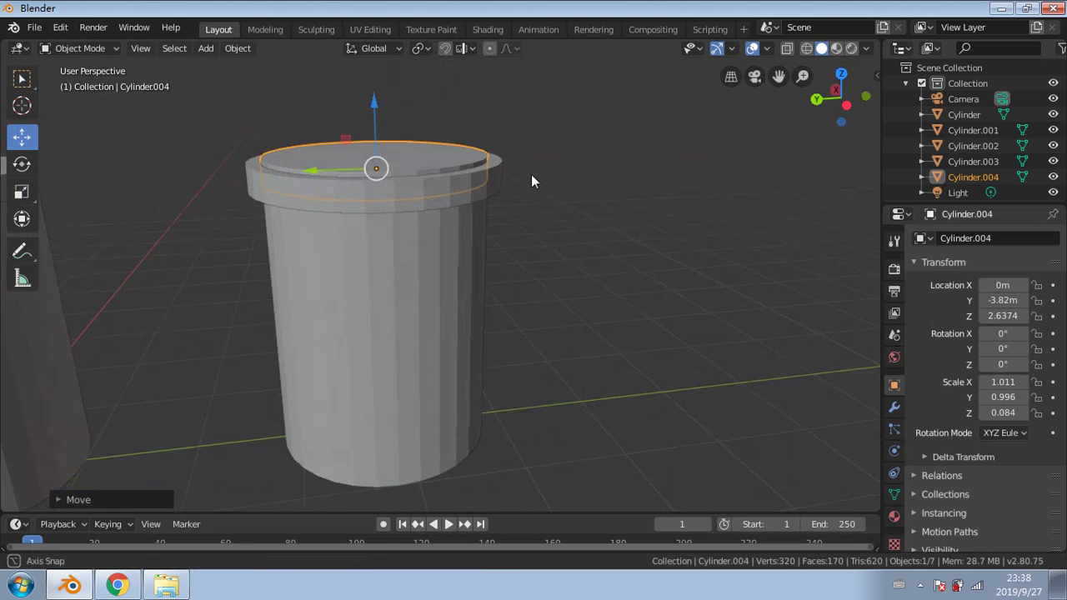
pyautogui.moveTo(373, 99); pyautogui.dragTo(374, 96)
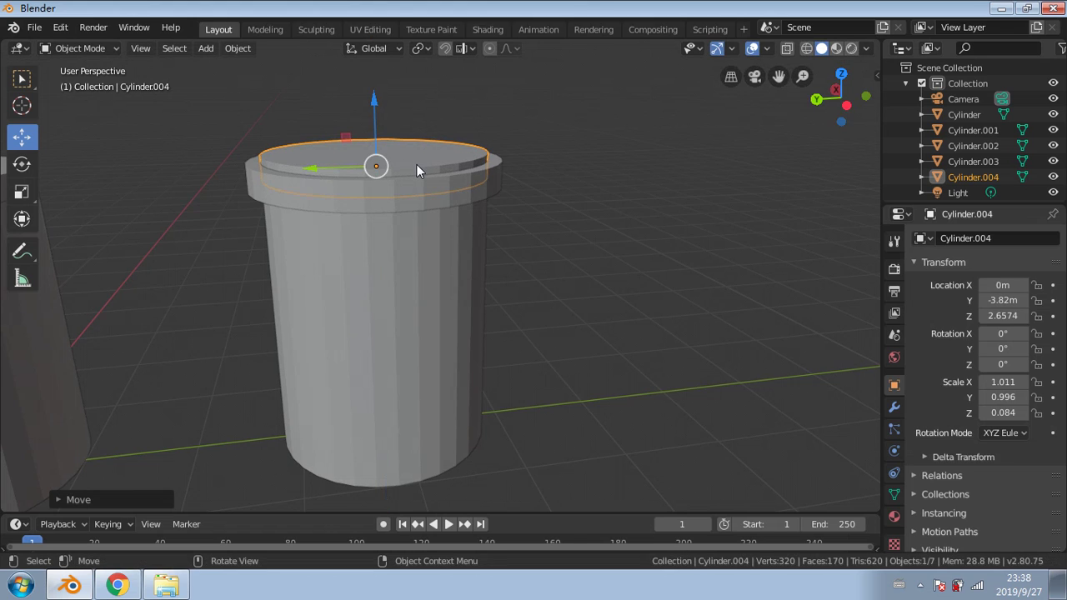
# Step: Duplicate the top disc in place and shrink the copy to scales of about 0.192 in X, 0.189 in Y and 0.016 in Z
pyautogui.hotkey('shift', 'd')
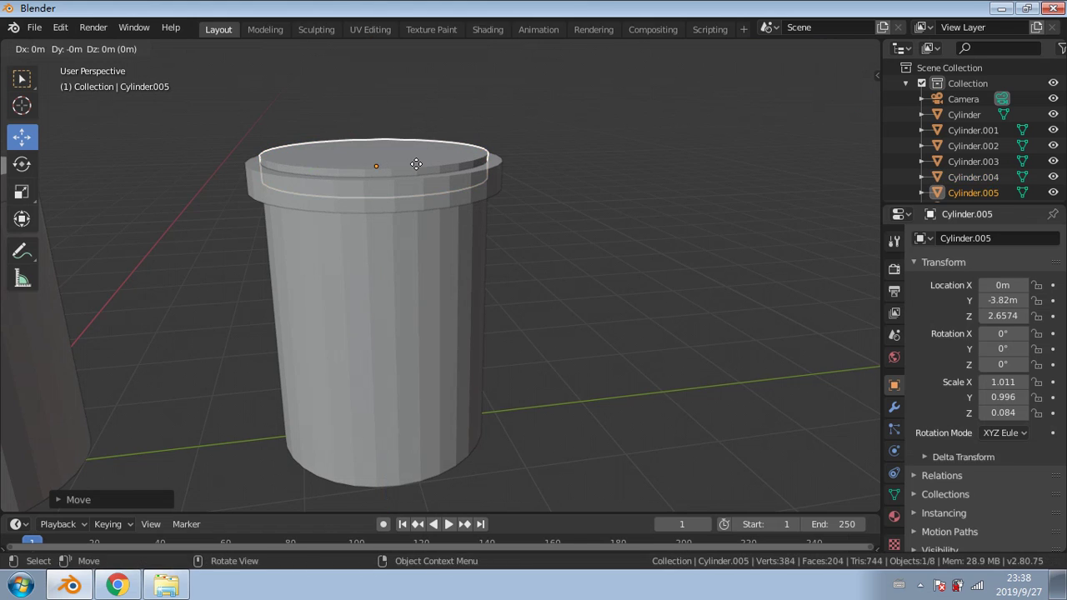
pyautogui.press('s')
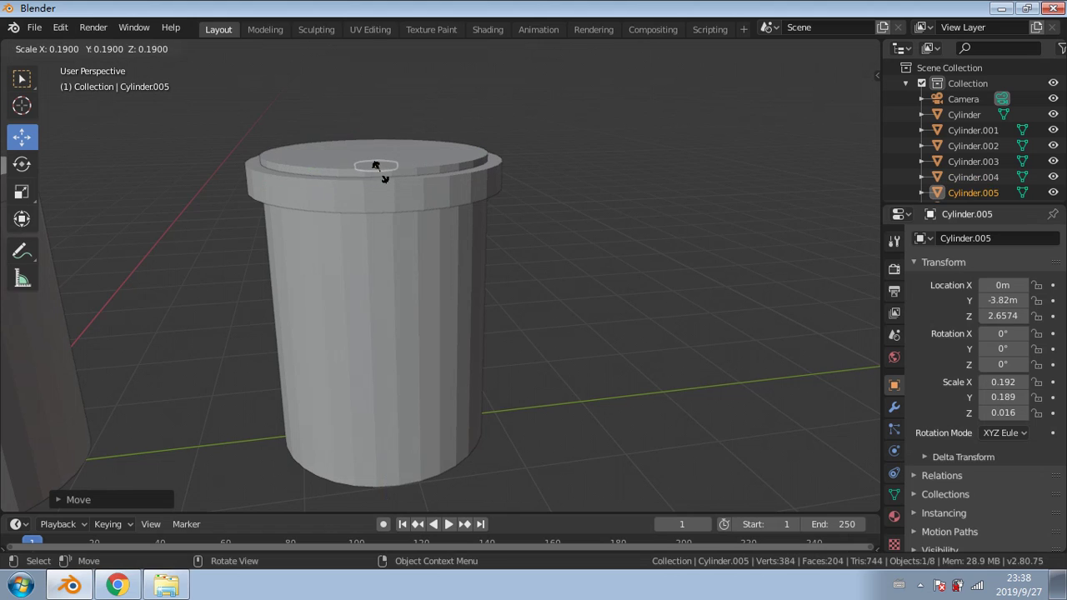
pyautogui.click(381, 177)
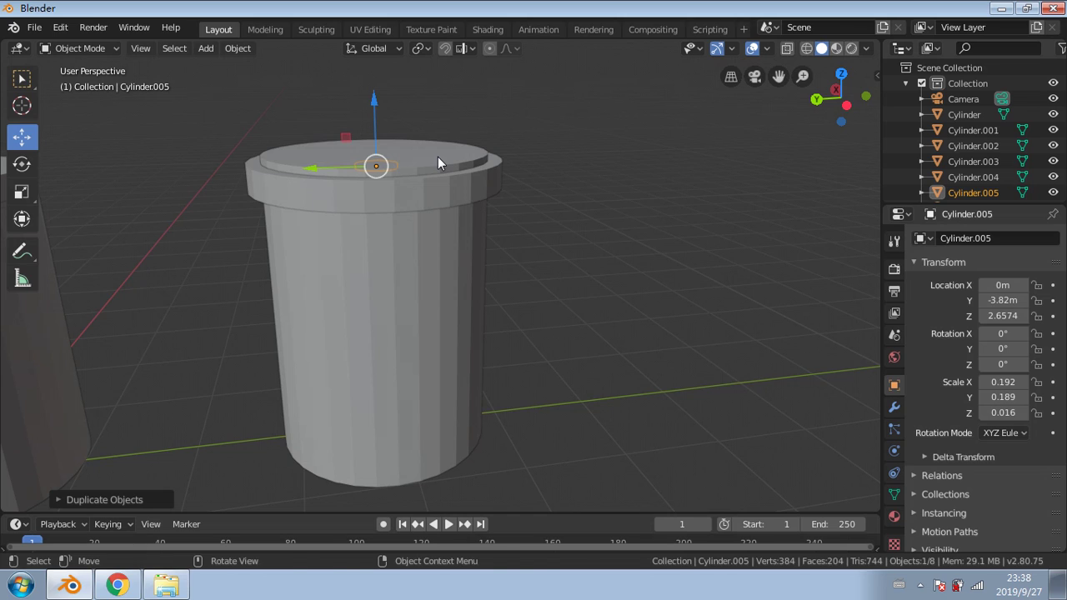
# Step: Rotate the small disc 90° about the global Y axis and stretch it along Y to a scale of about 0.301
pyautogui.press('r')
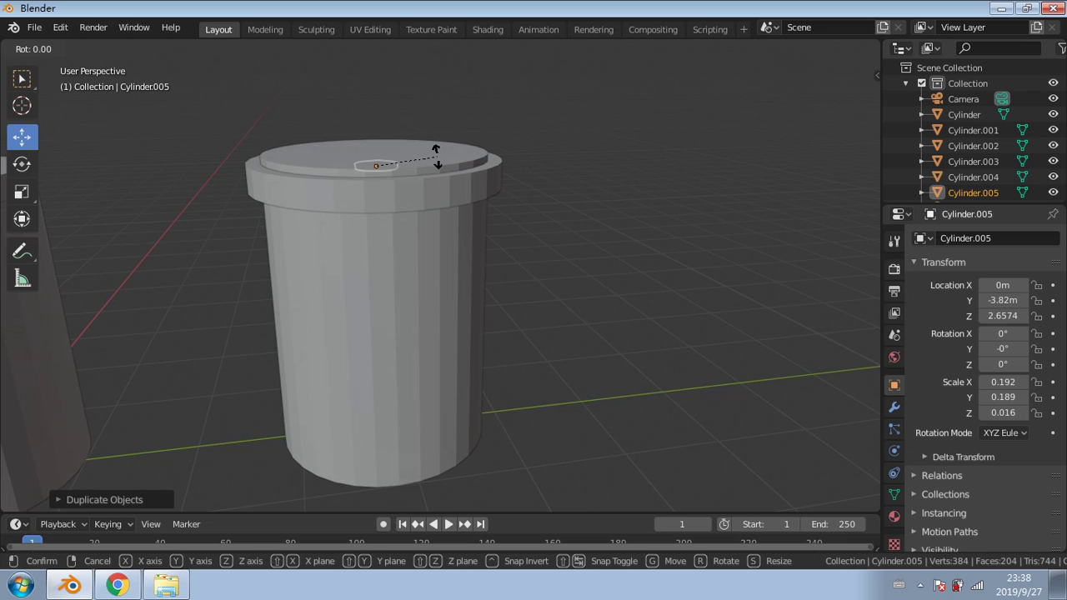
pyautogui.press('y')
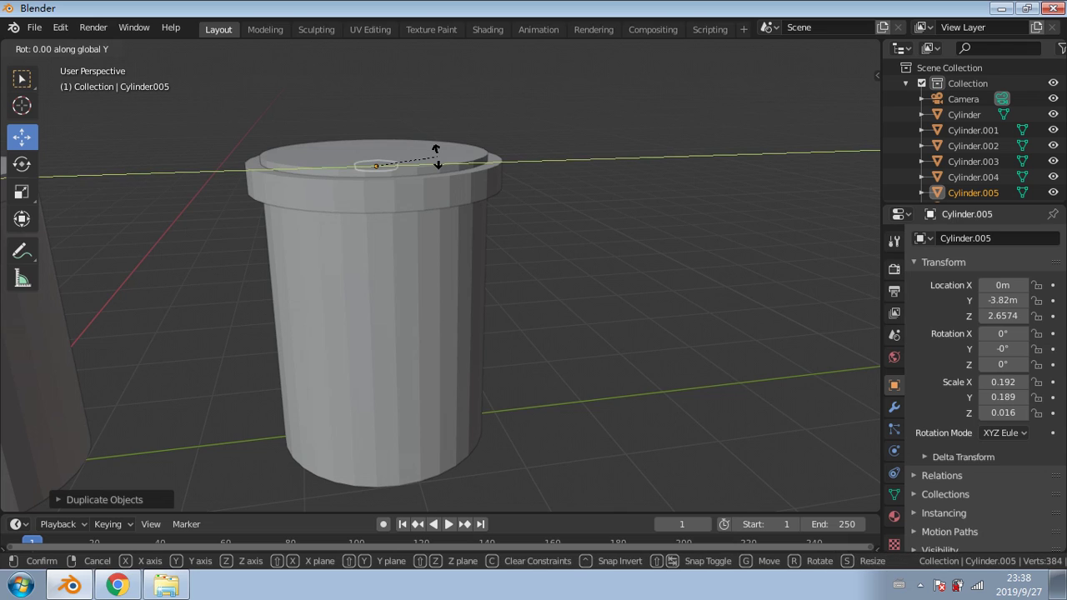
pyautogui.write('90')
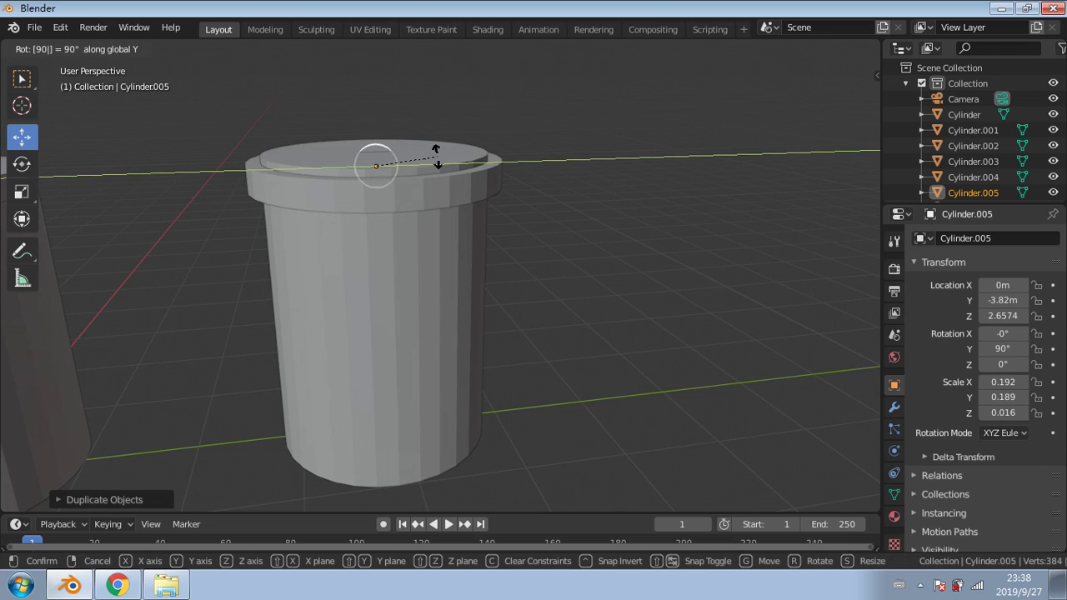
pyautogui.press('Return')
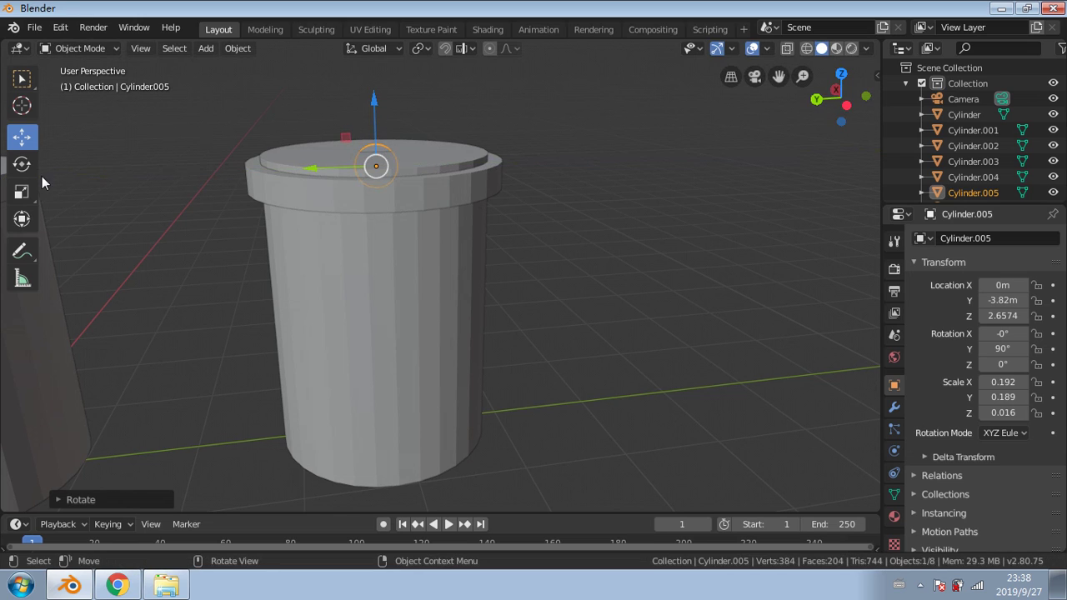
pyautogui.click(22, 192)
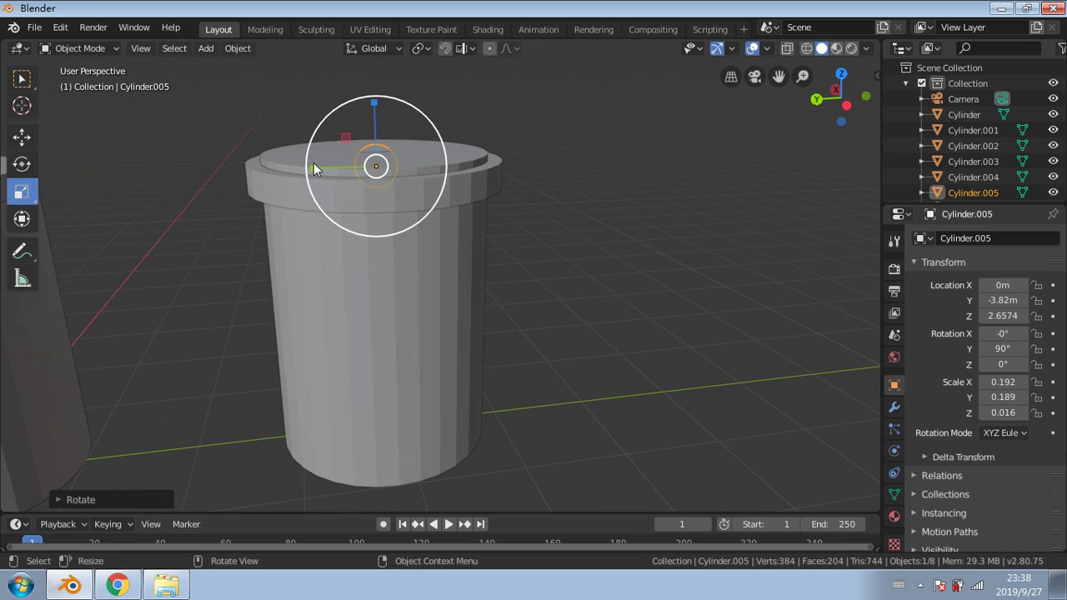
pyautogui.moveTo(313, 167); pyautogui.dragTo(403, 148)
pyautogui.scroll(5, 418, 265)
pyautogui.scroll(-2, 418, 268)
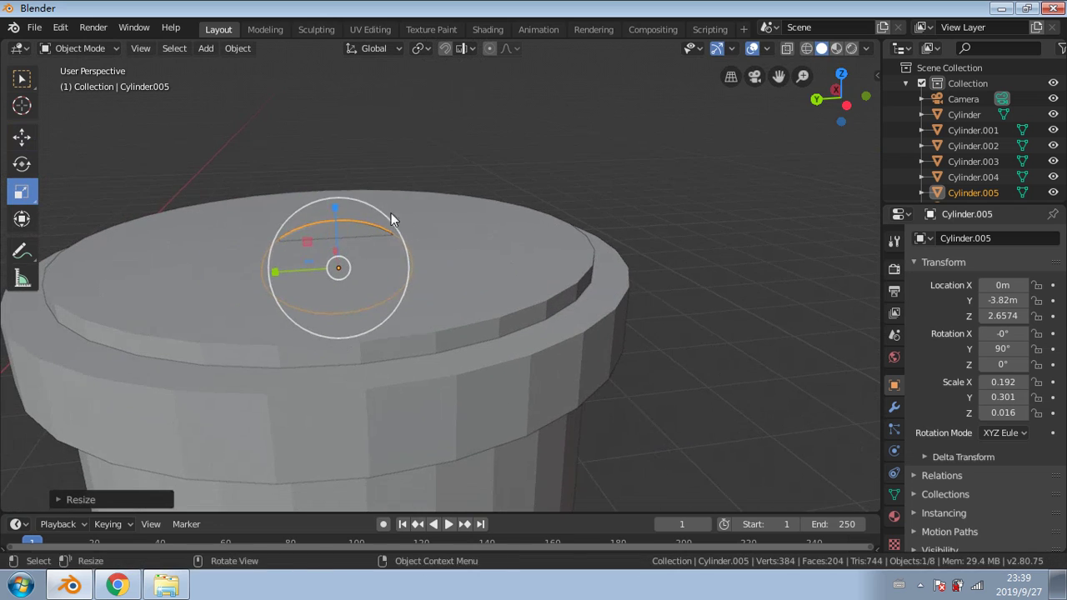
# Step: Raise the upright disc along Z to about 2.798 m and shift it along Y to about -3.721 m
pyautogui.click(22, 136)
pyautogui.moveTo(340, 213); pyautogui.dragTo(330, 170)
pyautogui.moveTo(331, 170); pyautogui.dragTo(400, 219, button='middle')
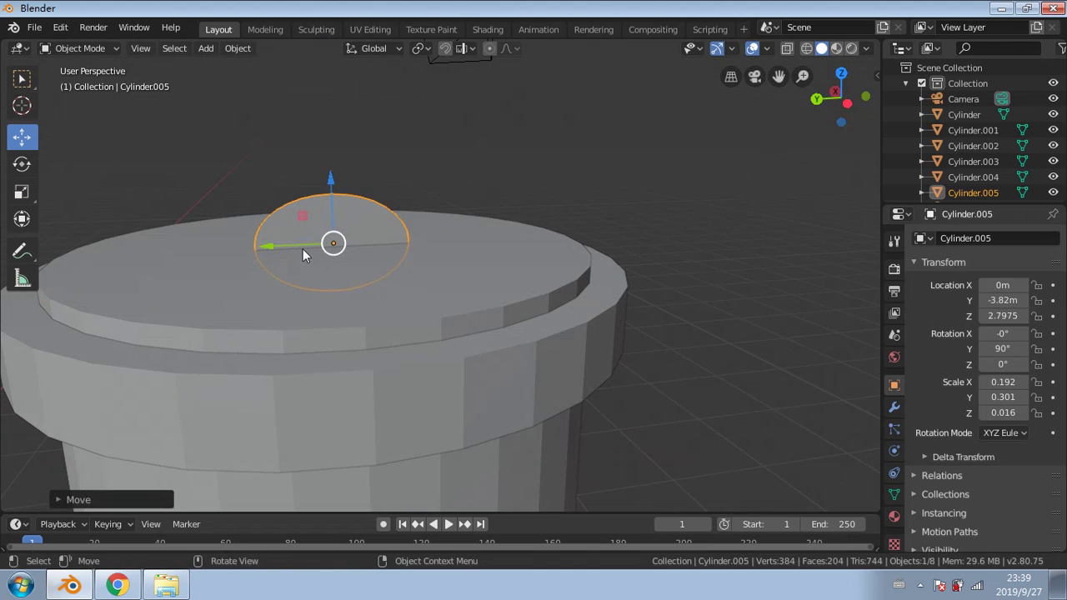
pyautogui.moveTo(303, 248); pyautogui.dragTo(267, 231)
pyautogui.moveTo(267, 231); pyautogui.dragTo(409, 262, button='middle')
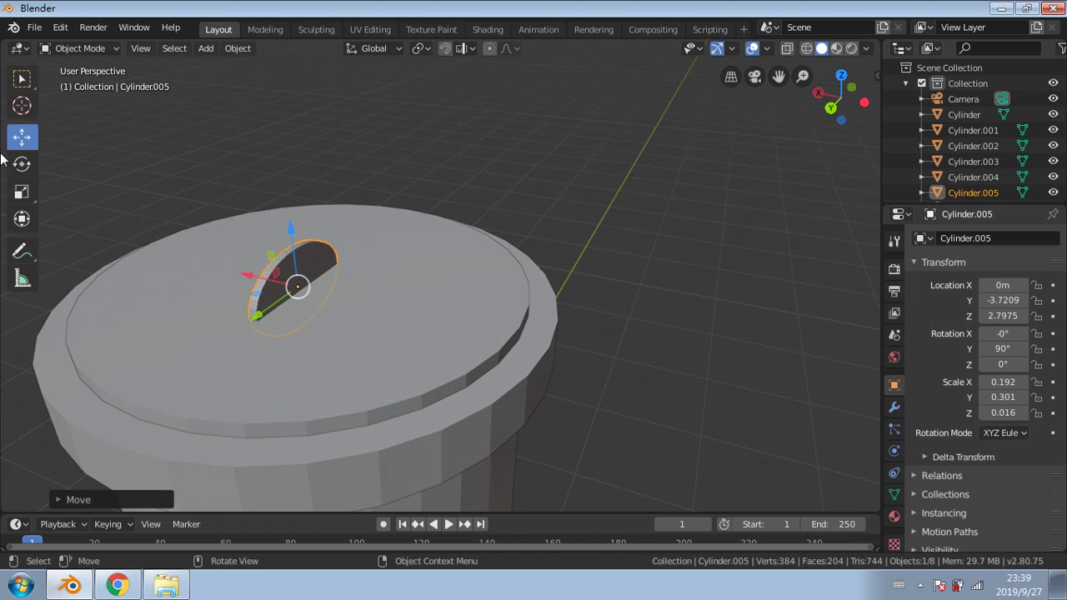
# Step: Thicken the upright disc along the global X axis to a Z scale of about 0.036
pyautogui.click(25, 190)
pyautogui.moveTo(249, 275); pyautogui.dragTo(190, 266)
pyautogui.moveTo(299, 288); pyautogui.dragTo(379, 460, button='middle')
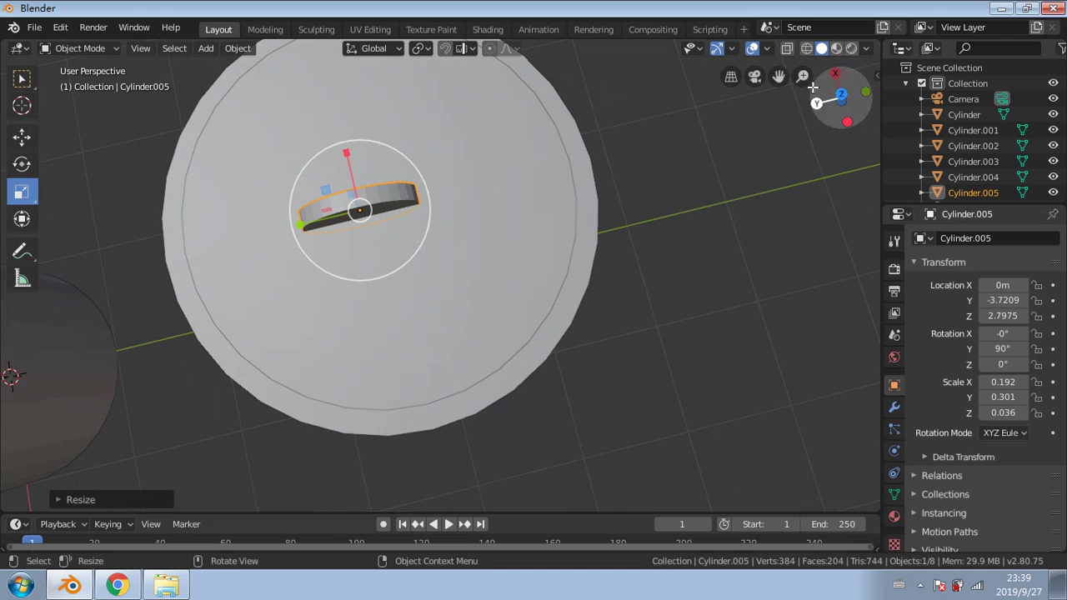
# Step: In top view, reposition the upright disc on the lid to about X -0.018 m and Y -3.757 m
pyautogui.click(842, 99)
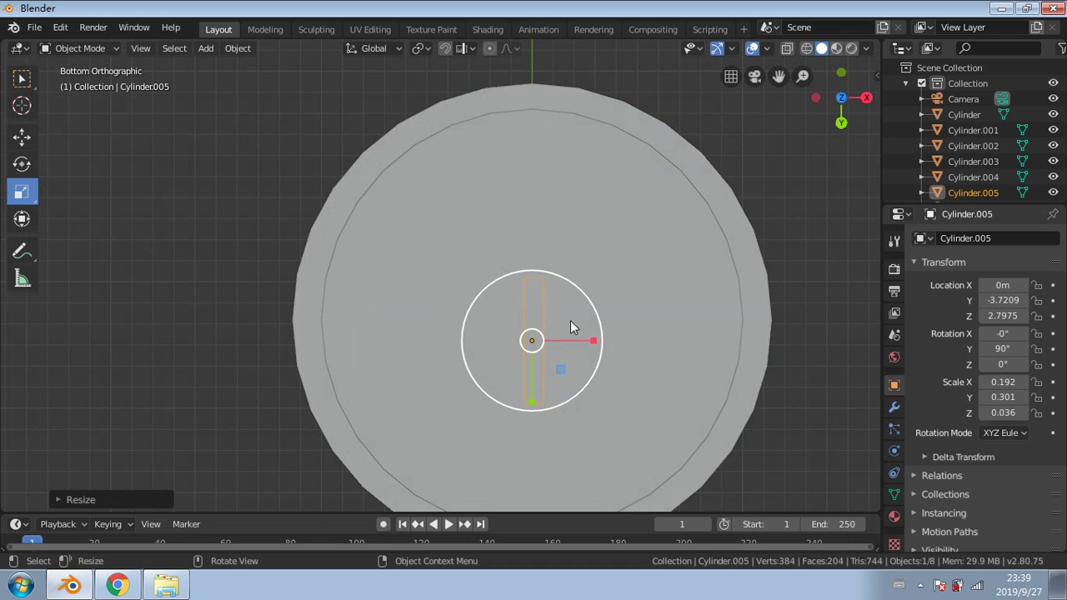
pyautogui.click(841, 98)
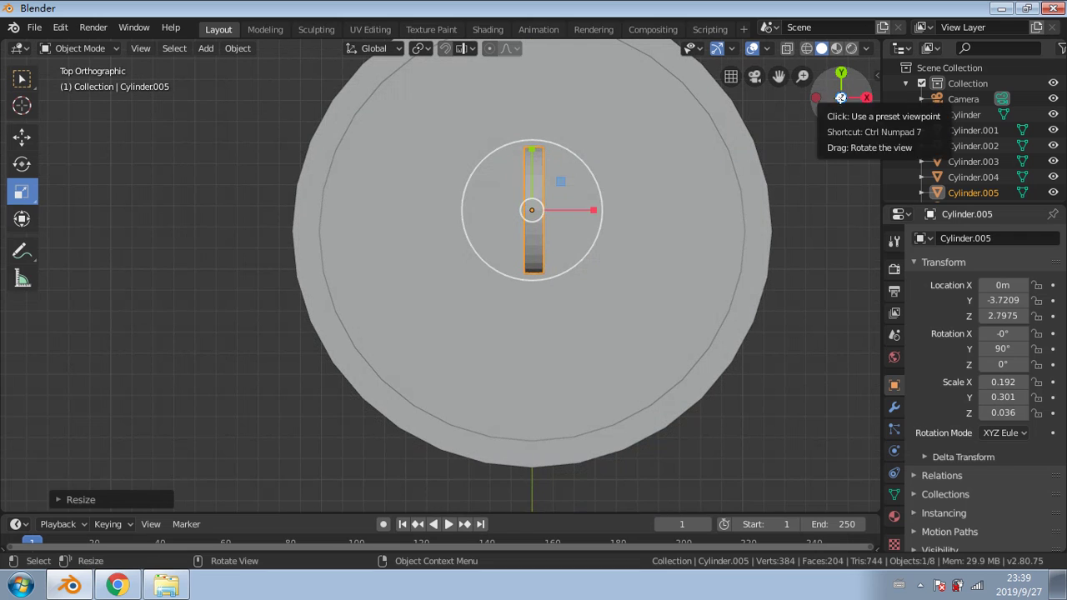
pyautogui.scroll(-1, 250, 169)
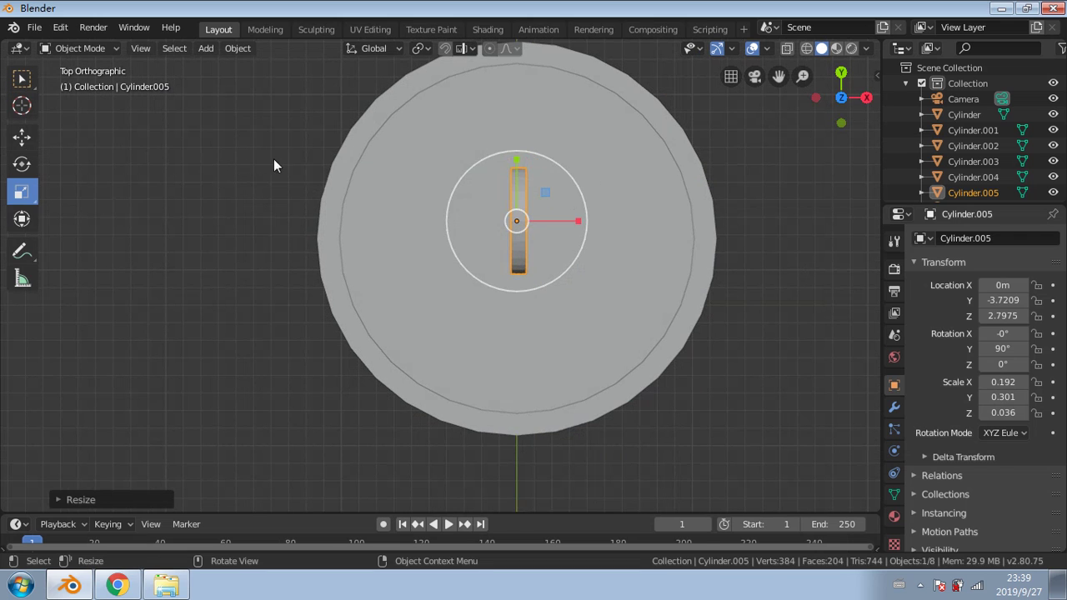
pyautogui.click(21, 136)
pyautogui.moveTo(545, 193); pyautogui.dragTo(546, 198)
pyautogui.moveTo(580, 234); pyautogui.dragTo(576, 233)
pyautogui.moveTo(528, 179); pyautogui.dragTo(448, 268, button='middle')
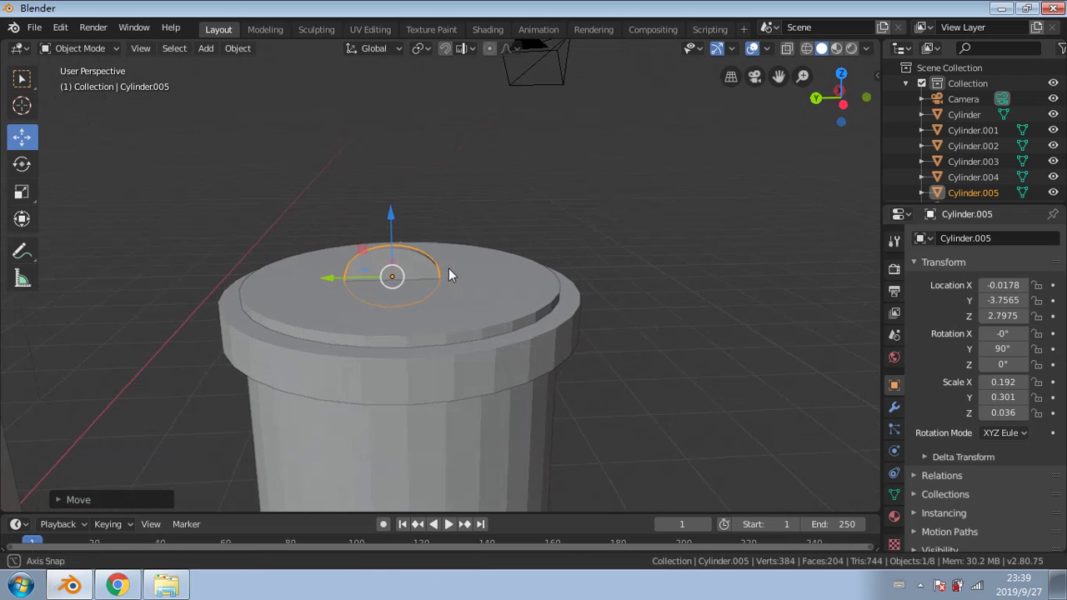
# Step: Dismiss the advertising notification that covers the object properties
pyautogui.scroll(-1, 955, 184)
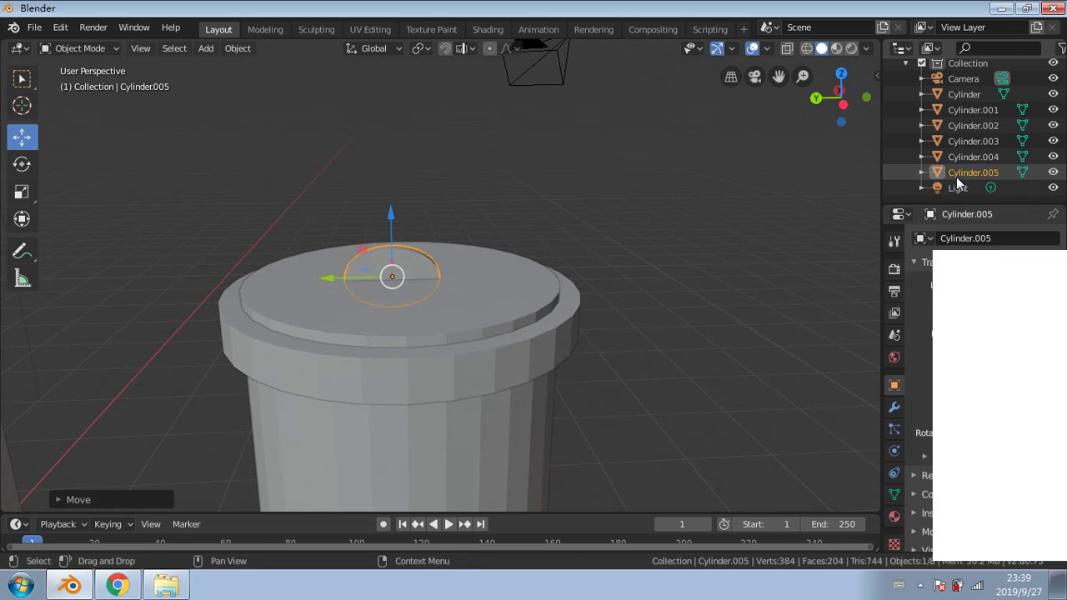
pyautogui.click(1048, 265)
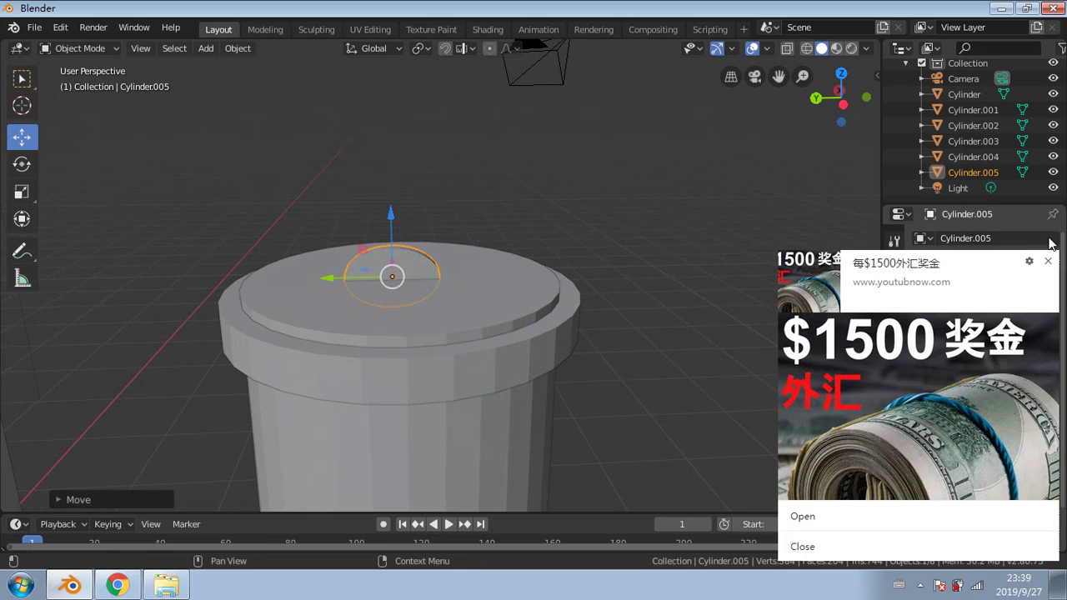
pyautogui.click(1049, 263)
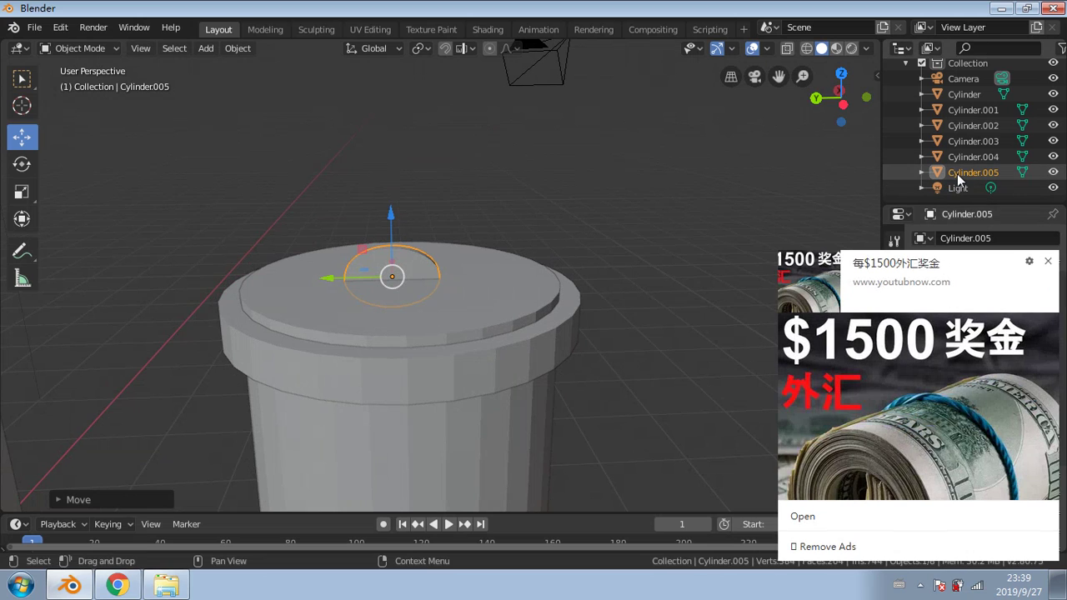
pyautogui.click(1049, 264)
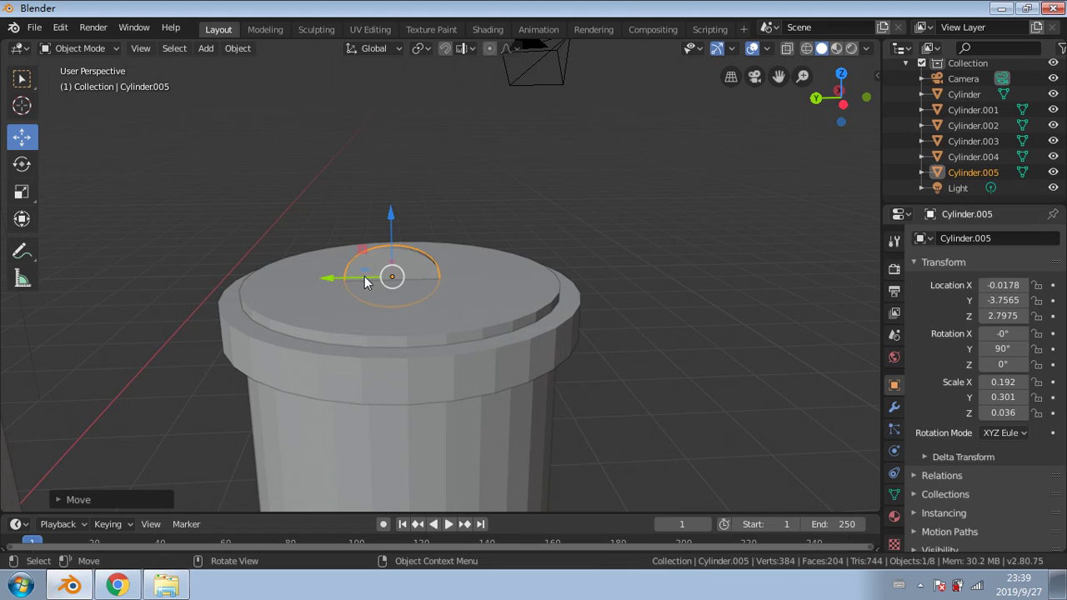
# Step: Duplicate the upright disc and shift the copy along Y to about -3.891 m
pyautogui.hotkey('shift', 'd')
pyautogui.click(1, 208)
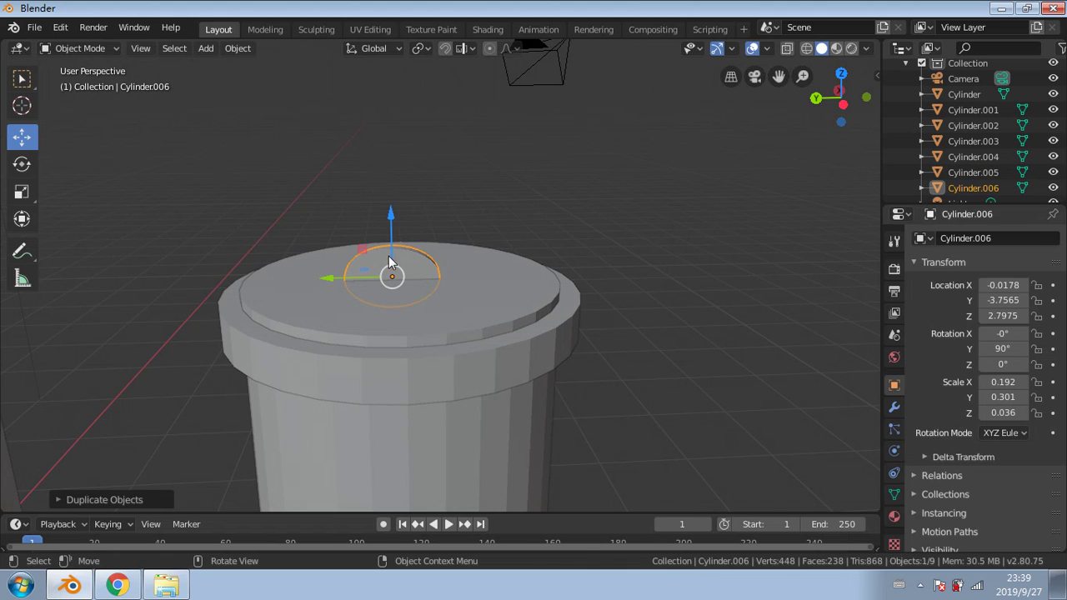
pyautogui.moveTo(335, 280); pyautogui.dragTo(360, 267)
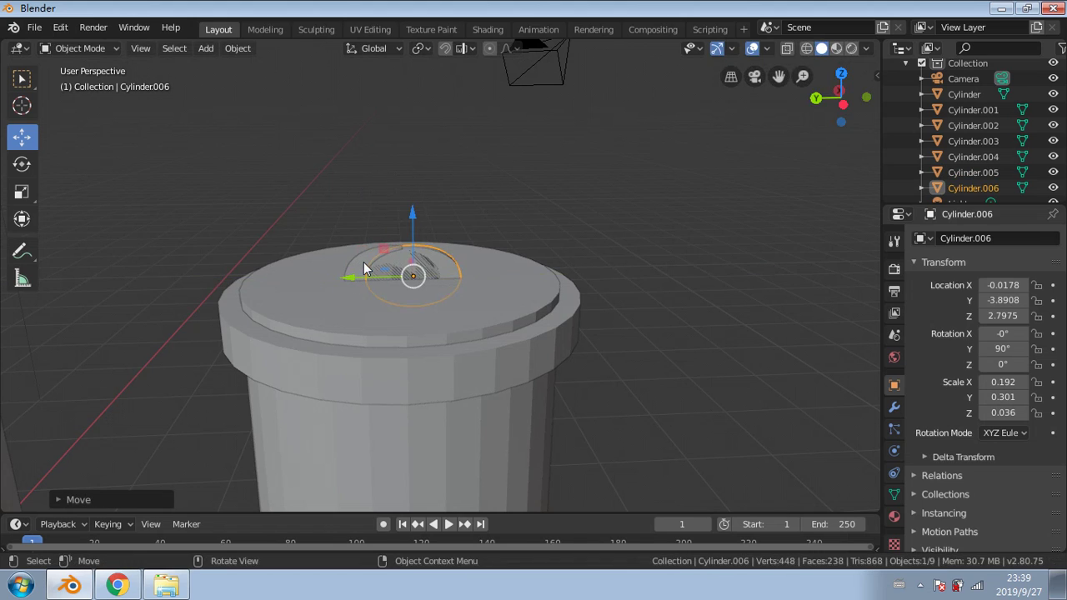
pyautogui.click(363, 263)
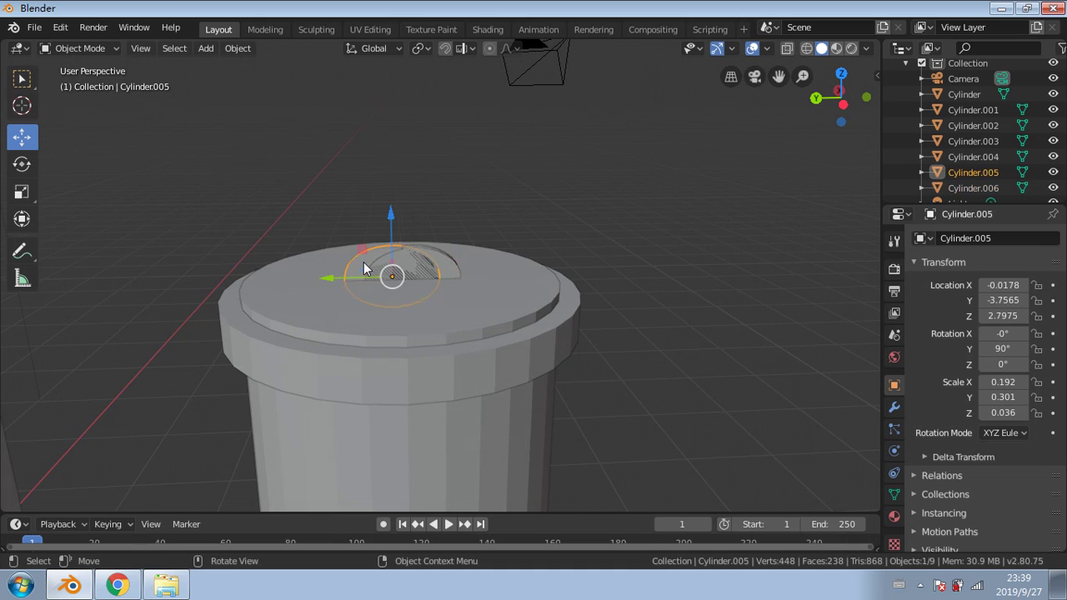
pyautogui.click(441, 270)
pyautogui.press('g')
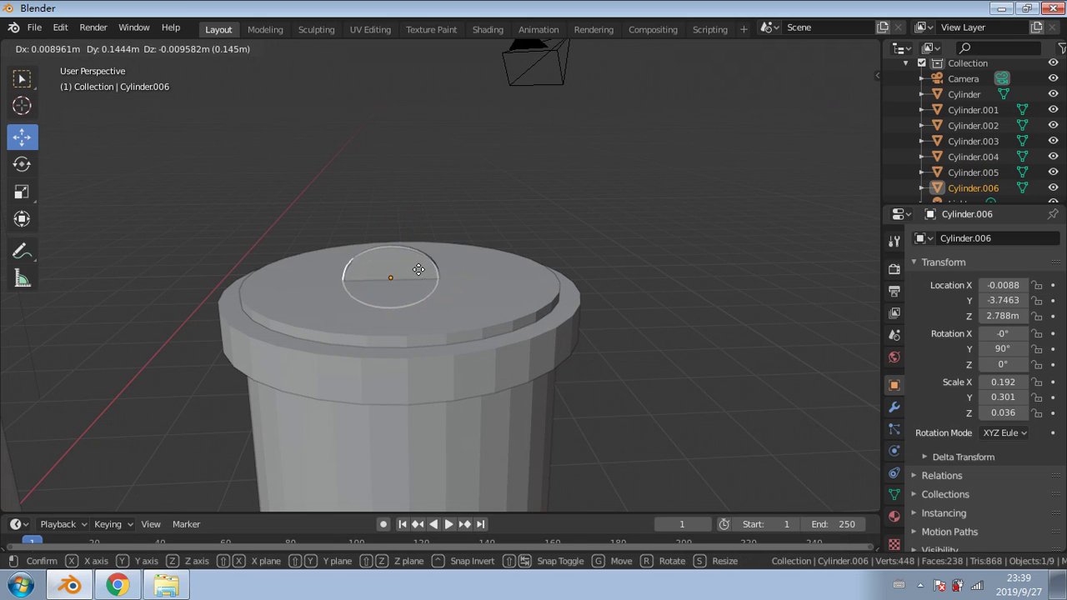
pyautogui.click(422, 269)
pyautogui.hotkey('ctrl', 'z')
# Step: Move the copied disc along Y to about -3.752 m and resize it to scales of about 0.161 in X and 0.134 in Z
pyautogui.moveTo(349, 282); pyautogui.dragTo(327, 276)
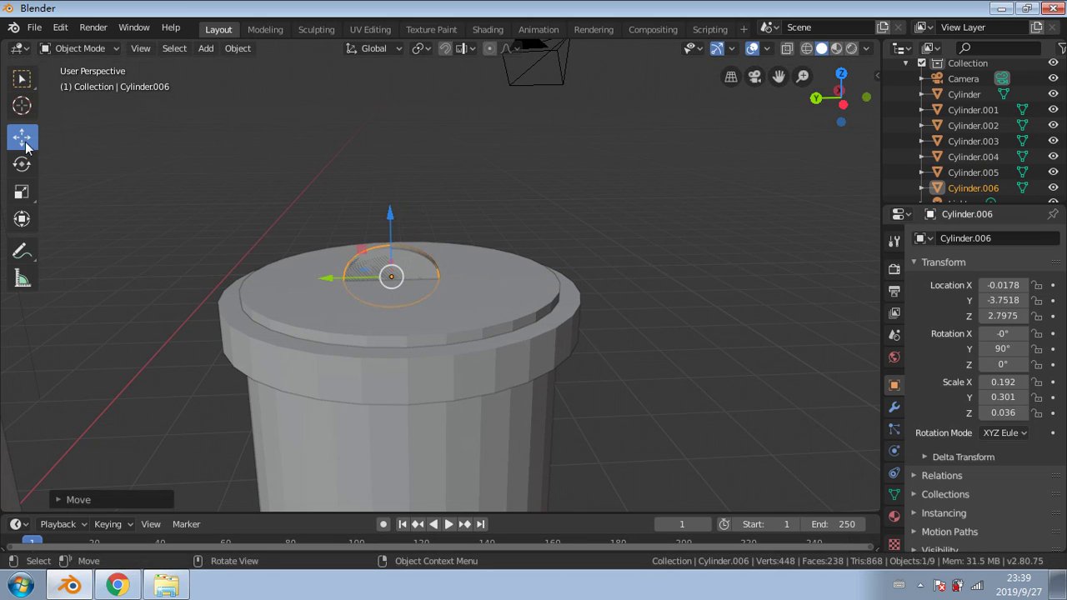
pyautogui.click(22, 191)
pyautogui.scroll(3, 386, 228)
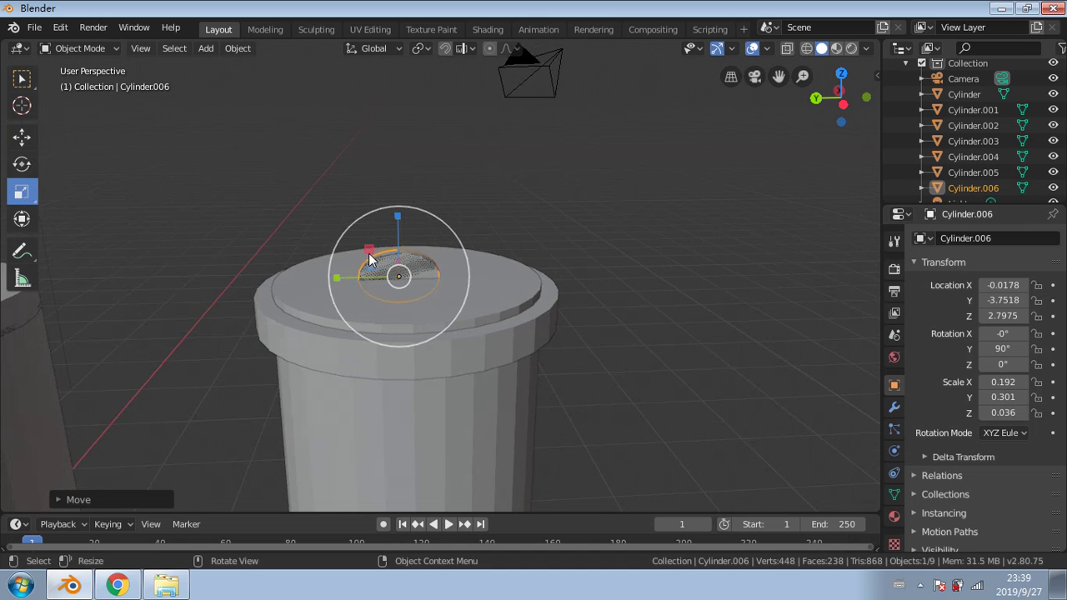
pyautogui.scroll(-2, 385, 228)
pyautogui.scroll(3, 385, 227)
pyautogui.moveTo(387, 227); pyautogui.dragTo(413, 319, button='middle')
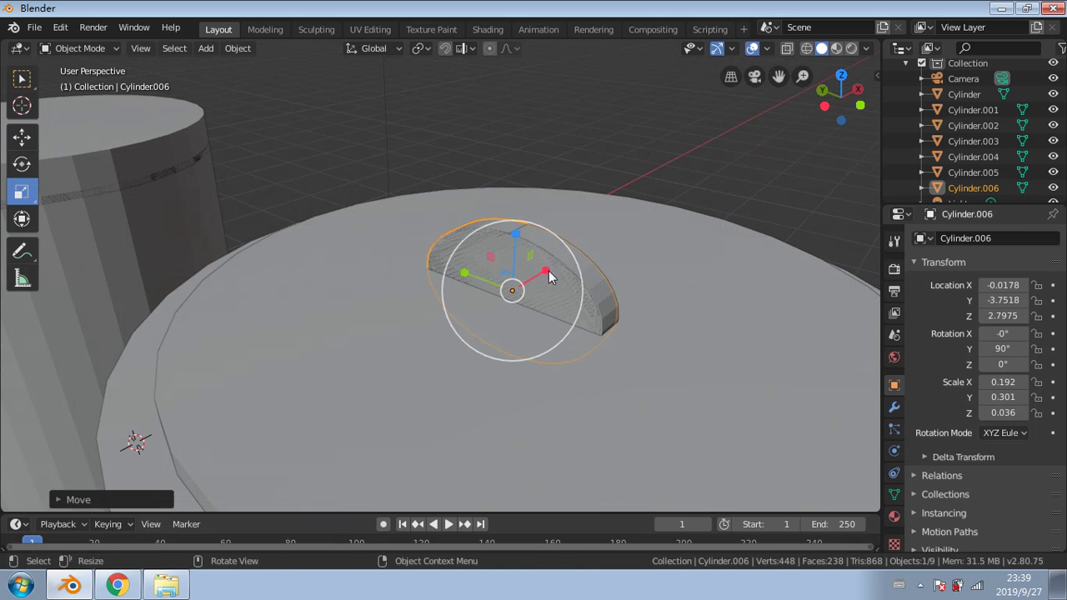
pyautogui.moveTo(544, 270)
pyautogui.mouseDown()
pyautogui.moveTo(559, 250)
pyautogui.moveTo(631, 226)
pyautogui.moveTo(528, 254)
pyautogui.moveTo(539, 272)
pyautogui.mouseUp()
pyautogui.moveTo(557, 267); pyautogui.dragTo(575, 254, button='middle')
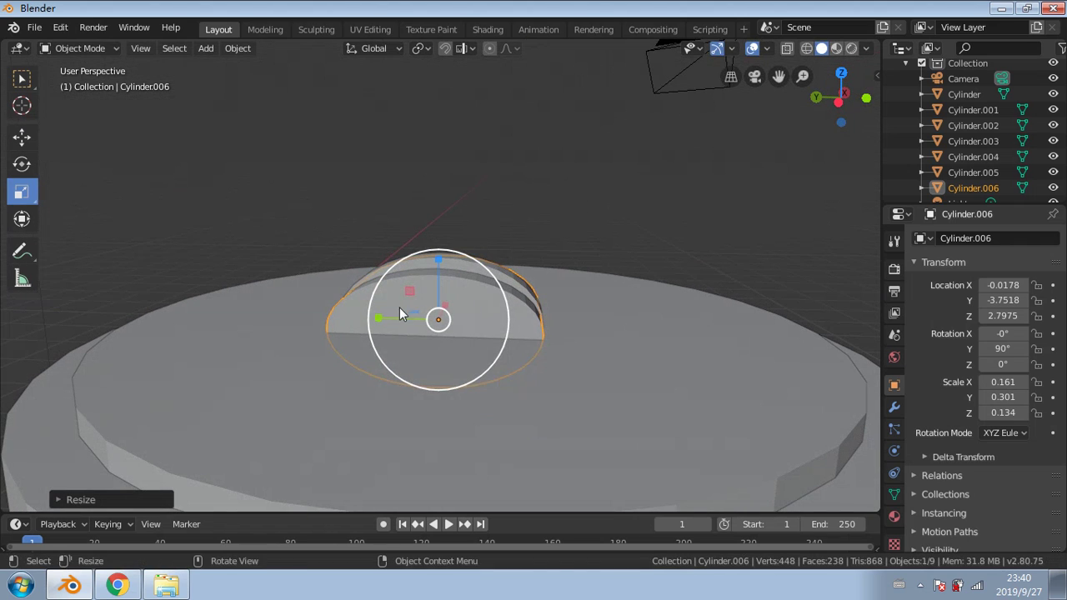
# Step: Shrink the copied disc to scales of about 0.150 in X and 0.234 in Y, and lengthen it to 0.280 in Z
pyautogui.moveTo(377, 317); pyautogui.dragTo(390, 317)
pyautogui.moveTo(417, 316); pyautogui.dragTo(504, 301, button='middle')
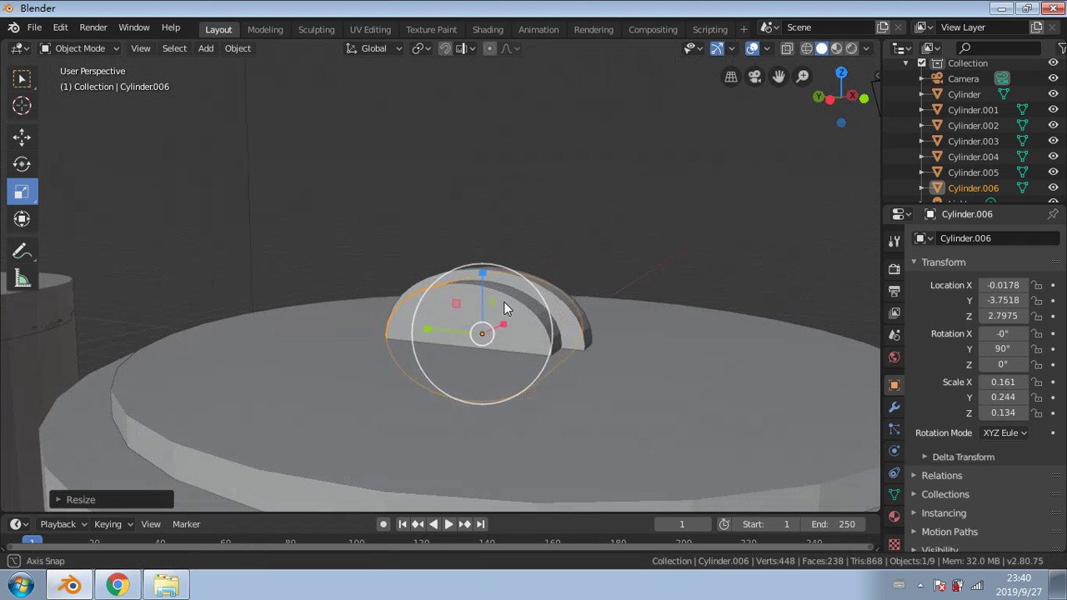
pyautogui.moveTo(425, 328); pyautogui.dragTo(429, 328)
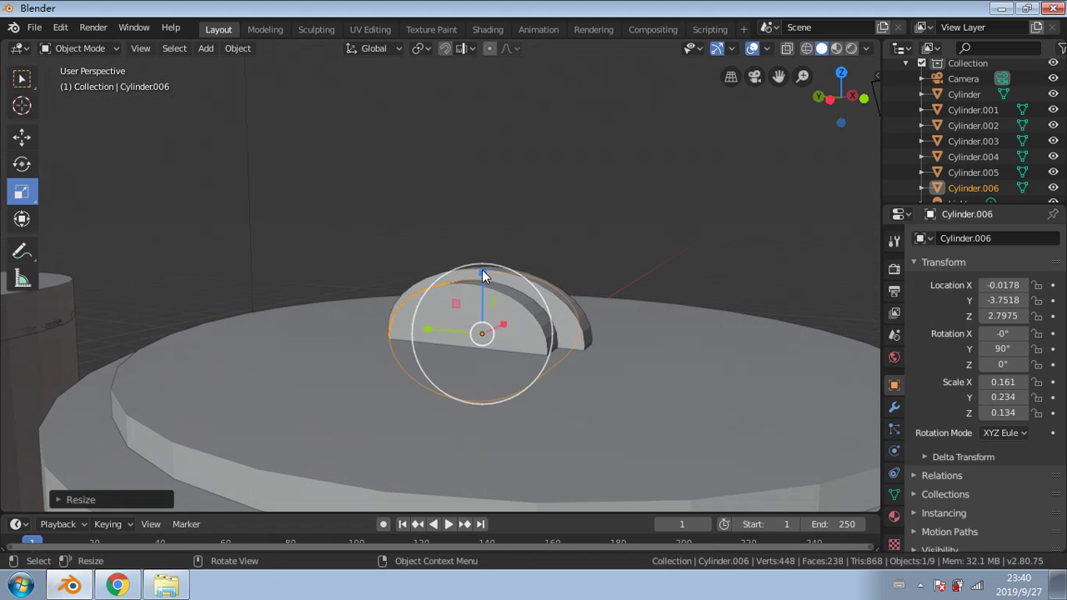
pyautogui.moveTo(482, 286); pyautogui.dragTo(484, 296)
pyautogui.moveTo(548, 298); pyautogui.dragTo(539, 306, button='middle')
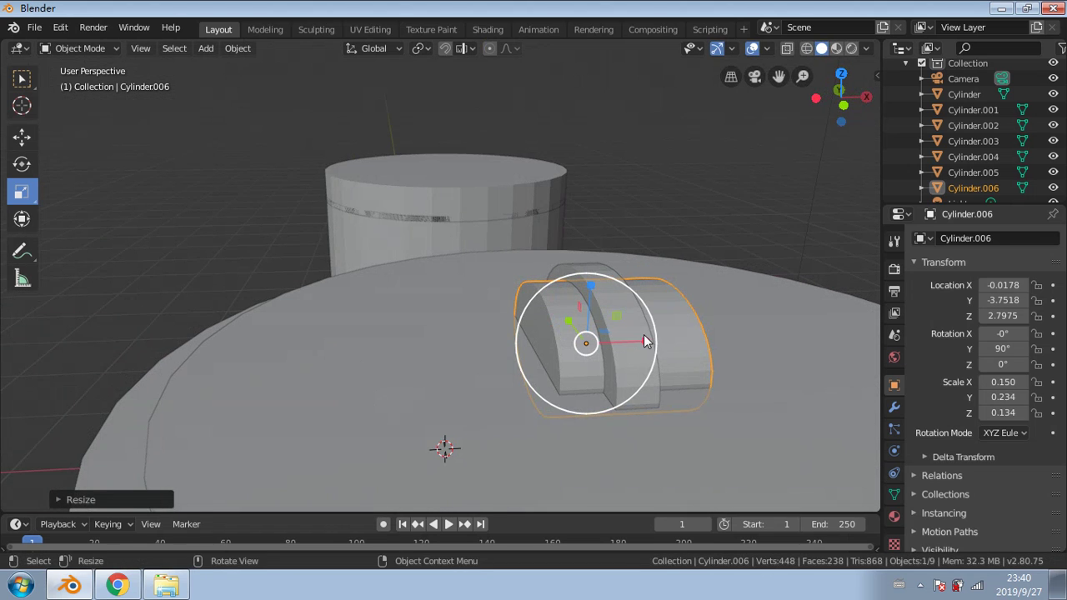
pyautogui.moveTo(646, 337); pyautogui.dragTo(716, 342)
pyautogui.moveTo(612, 346); pyautogui.dragTo(707, 376, button='middle')
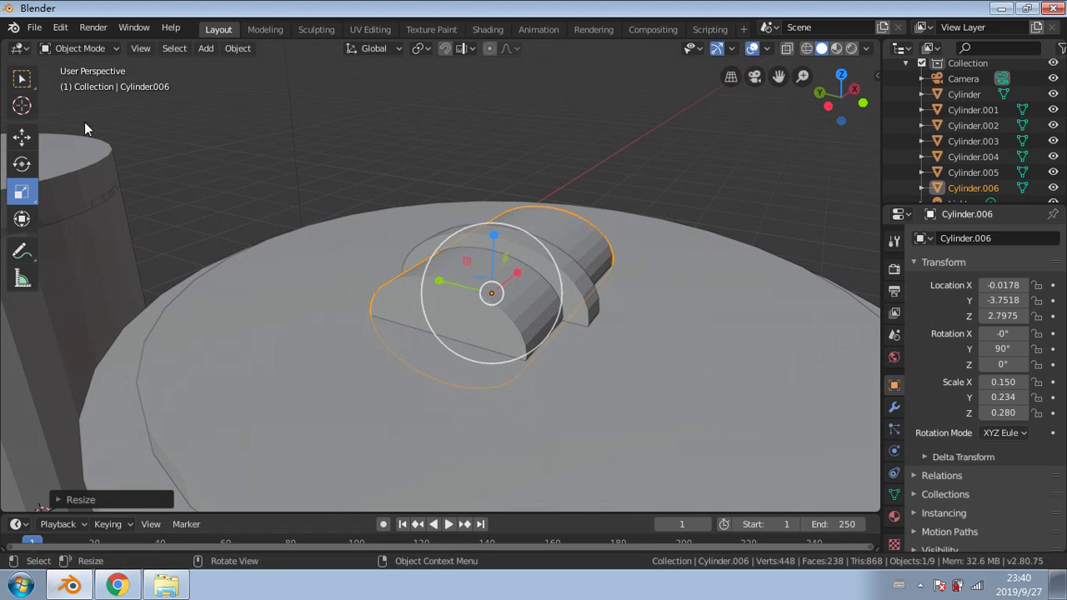
# Step: Add a Boolean modifier set to Difference to the thin upright disc, using Cylinder.006 as the cutter, and apply it
pyautogui.click(322, 149)
pyautogui.click(23, 82)
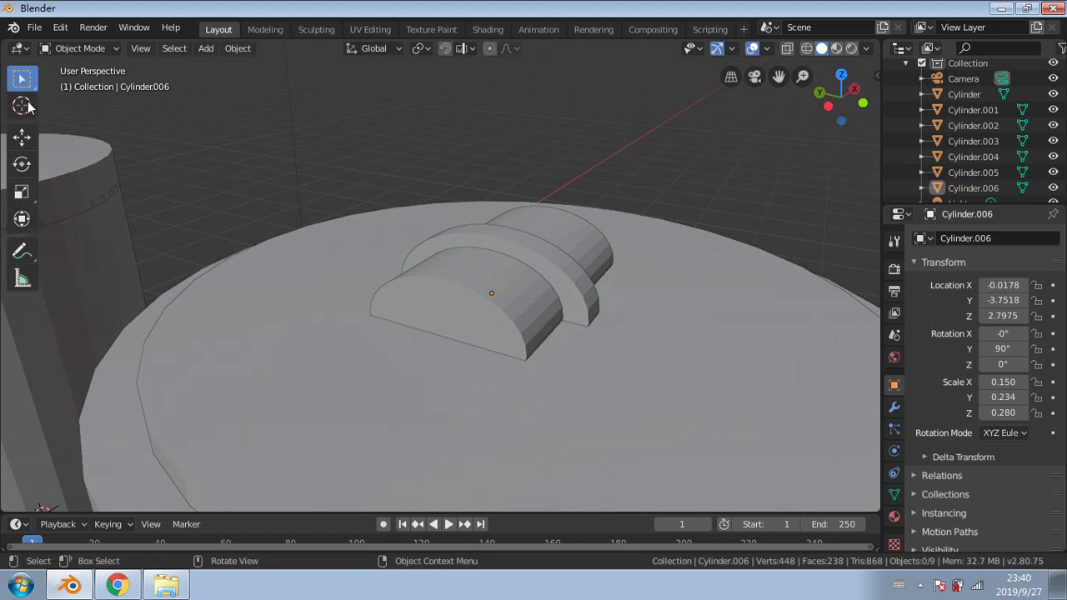
pyautogui.click(530, 250)
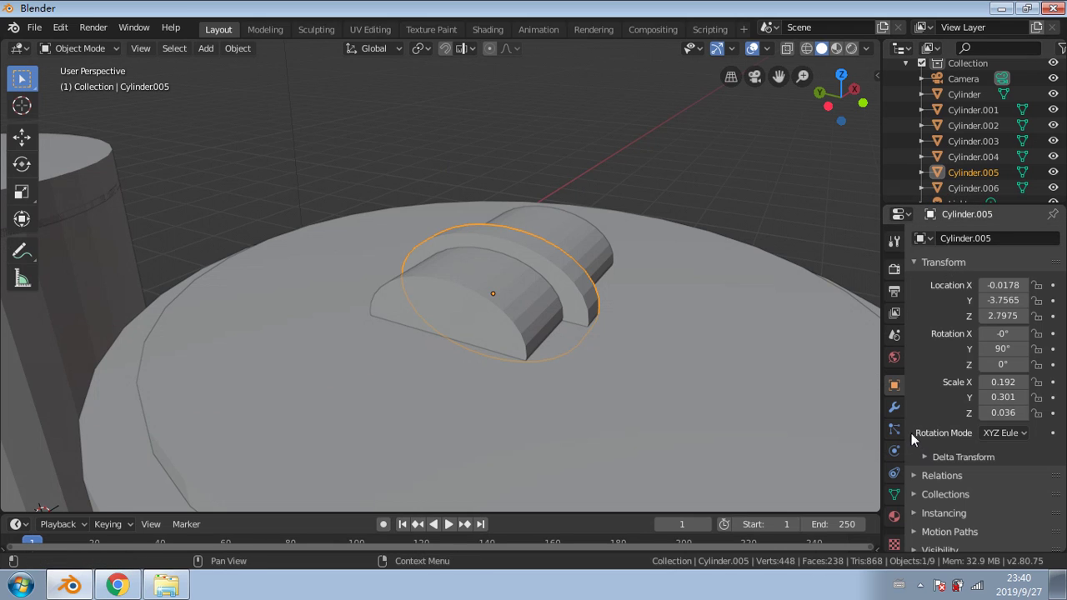
pyautogui.click(895, 407)
pyautogui.click(971, 237)
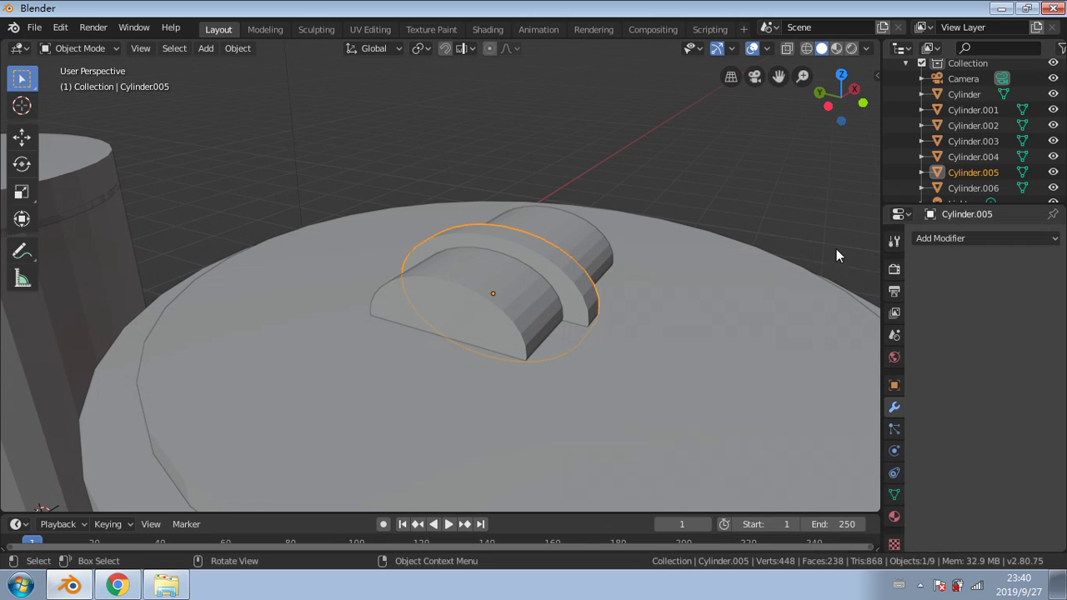
pyautogui.click(975, 234)
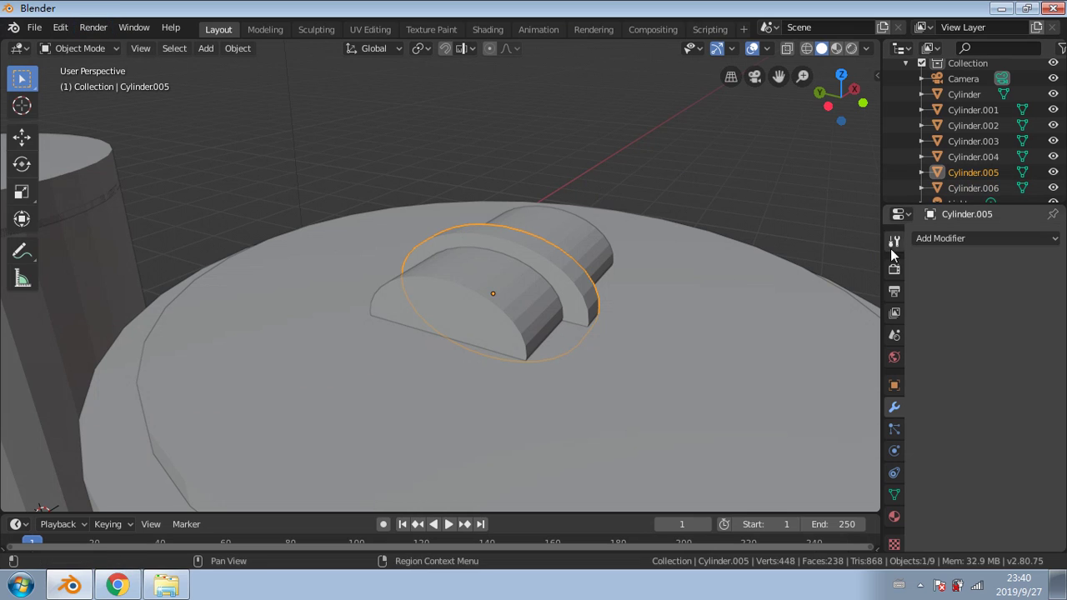
pyautogui.click(927, 236)
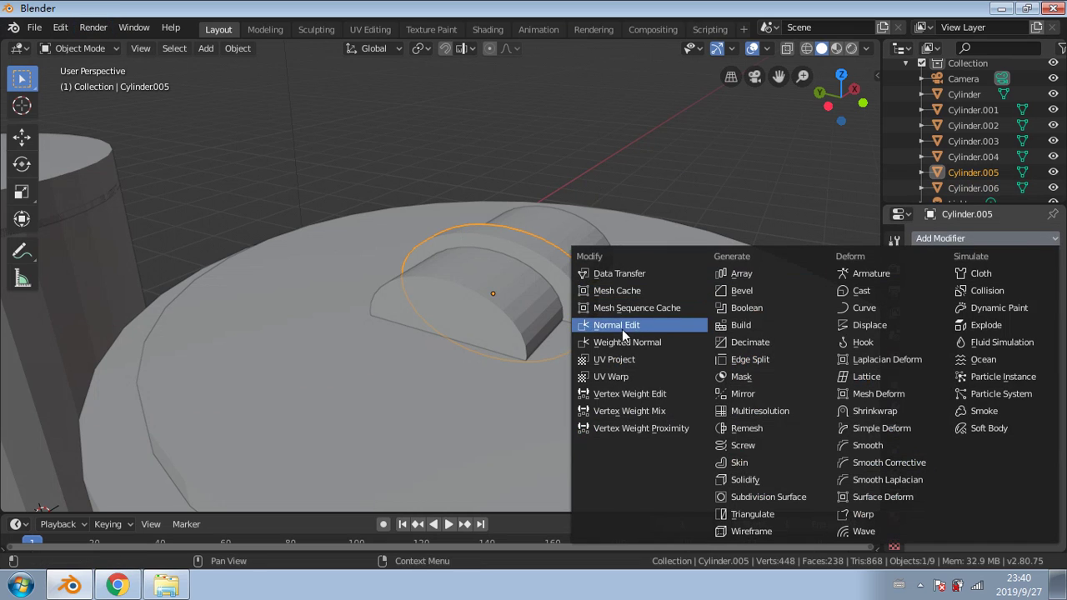
pyautogui.click(742, 307)
pyautogui.click(1000, 323)
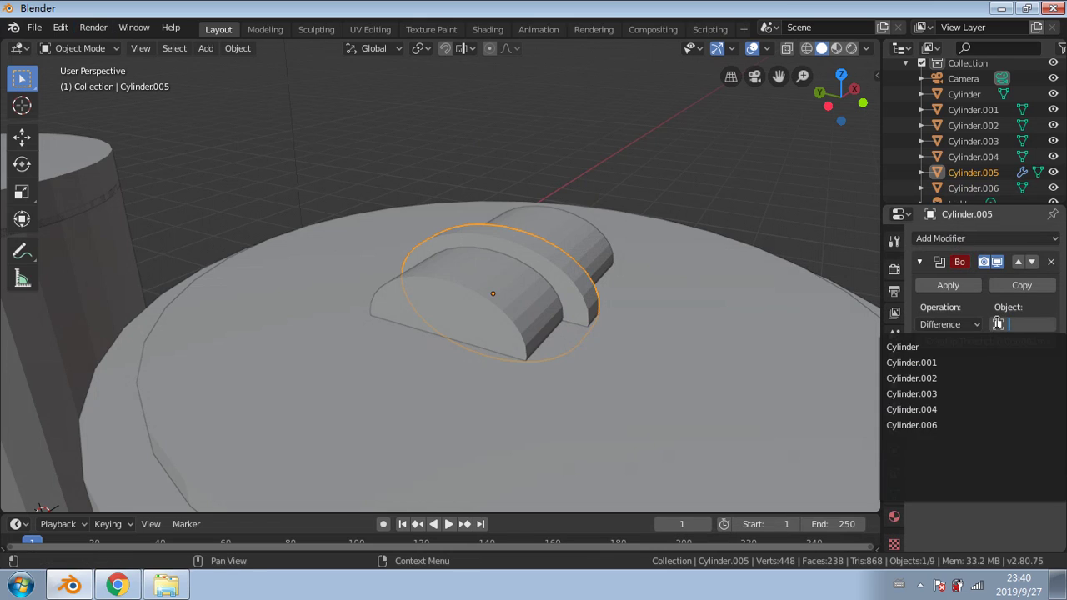
pyautogui.click(910, 425)
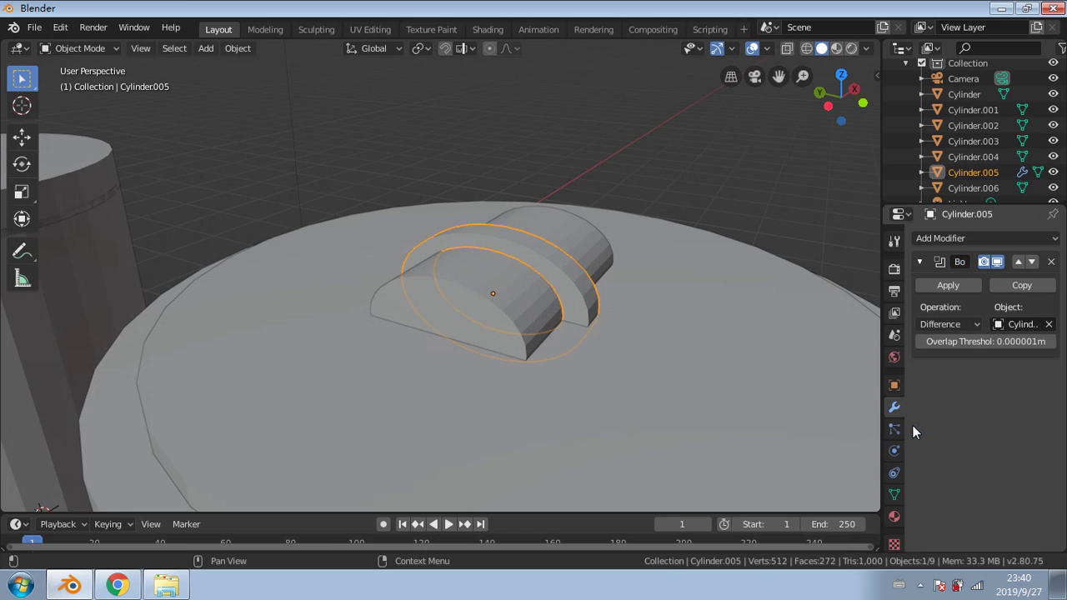
pyautogui.click(948, 285)
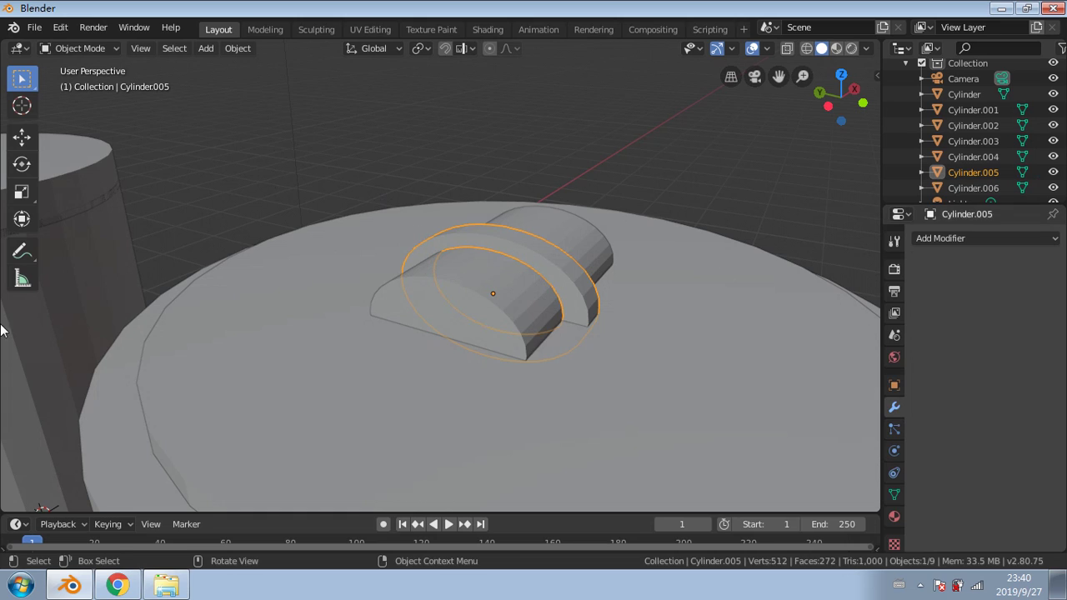
# Step: Delete the cutter cylinder that passes through the arched handle
pyautogui.click(454, 288)
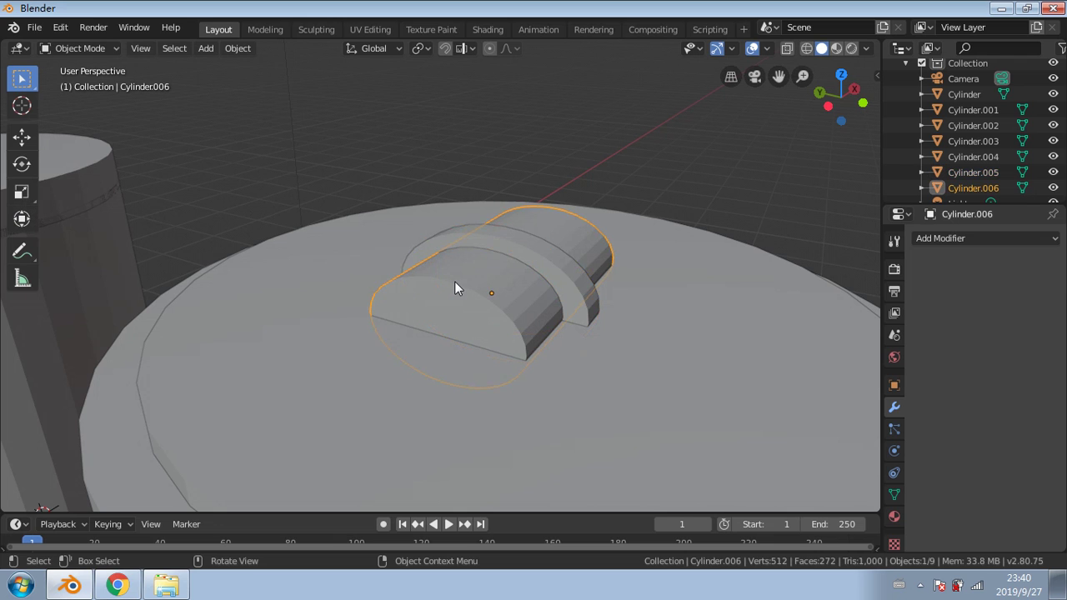
pyautogui.press('Delete')
pyautogui.moveTo(450, 274); pyautogui.dragTo(497, 339, button='middle')
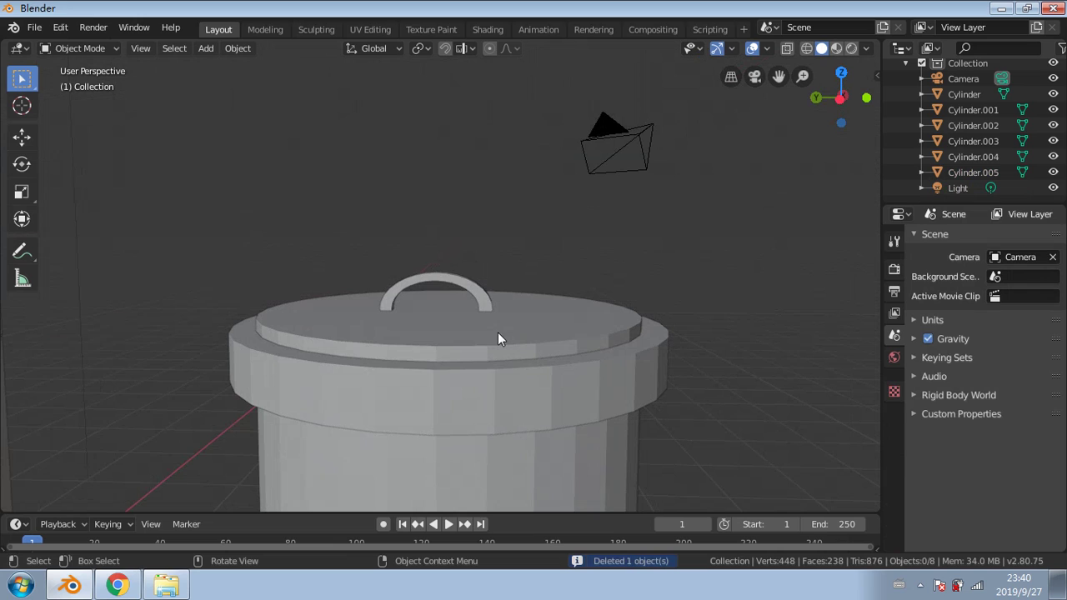
# Step: Lower the arched handle slightly along Z and shift it slightly along negative Y to seat it on the lid
pyautogui.click(22, 137)
pyautogui.click(446, 286)
pyautogui.moveTo(436, 242)
pyautogui.mouseDown()
pyautogui.moveTo(431, 195)
pyautogui.moveTo(439, 254)
pyautogui.mouseUp()
pyautogui.moveTo(440, 254); pyautogui.dragTo(489, 314, button='middle')
pyautogui.moveTo(368, 317); pyautogui.dragTo(377, 320)
pyautogui.moveTo(523, 360); pyautogui.dragTo(537, 372, button='middle')
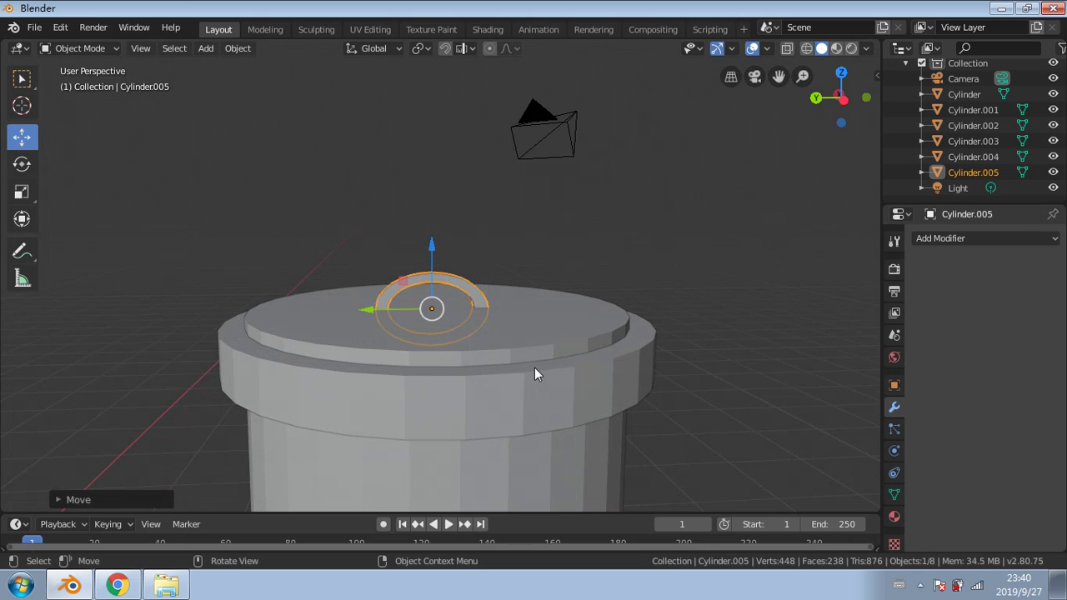
# Step: Join the lid rim, the raised lid disc and the arched handle into one object, with the handle as the active object
pyautogui.click(460, 363)
pyautogui.click(455, 401)
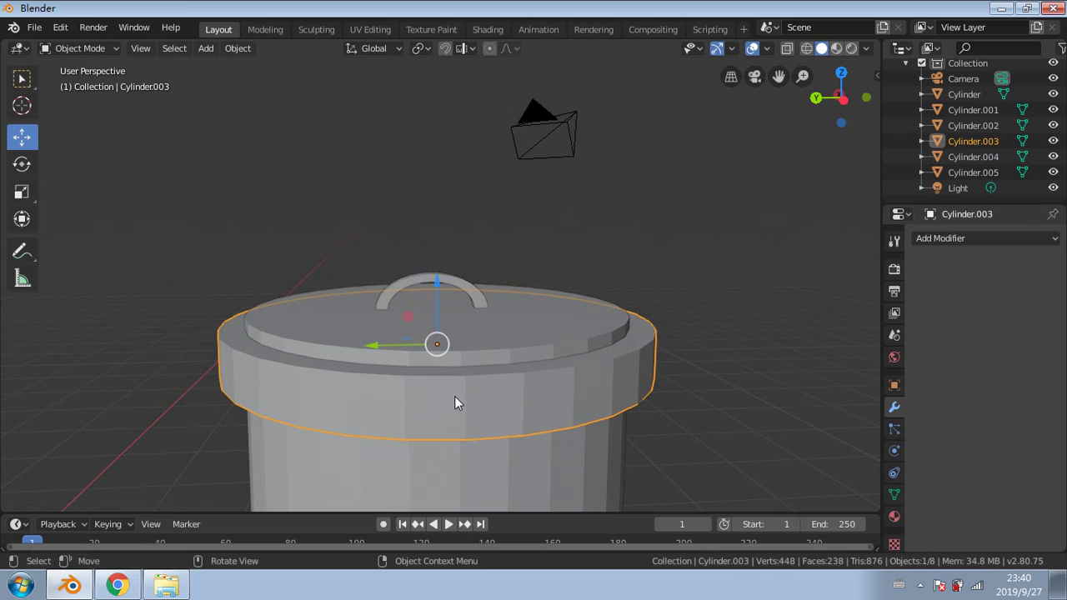
pyautogui.click(423, 354)
pyautogui.keyDown('shift'); pyautogui.click(406, 354); pyautogui.keyUp('shift')
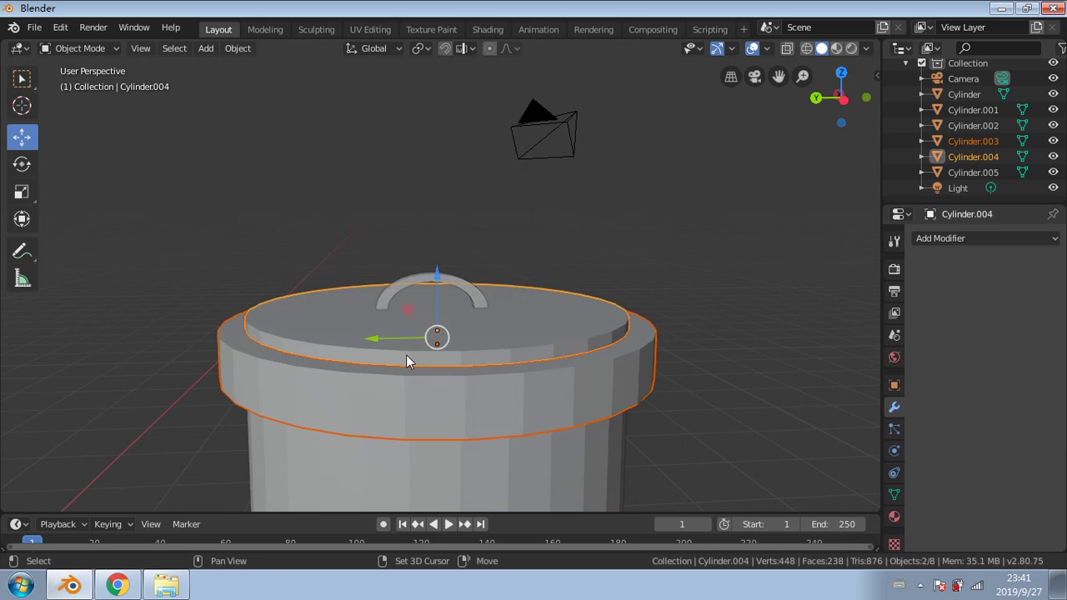
pyautogui.keyDown('shift'); pyautogui.click(399, 284); pyautogui.keyUp('shift')
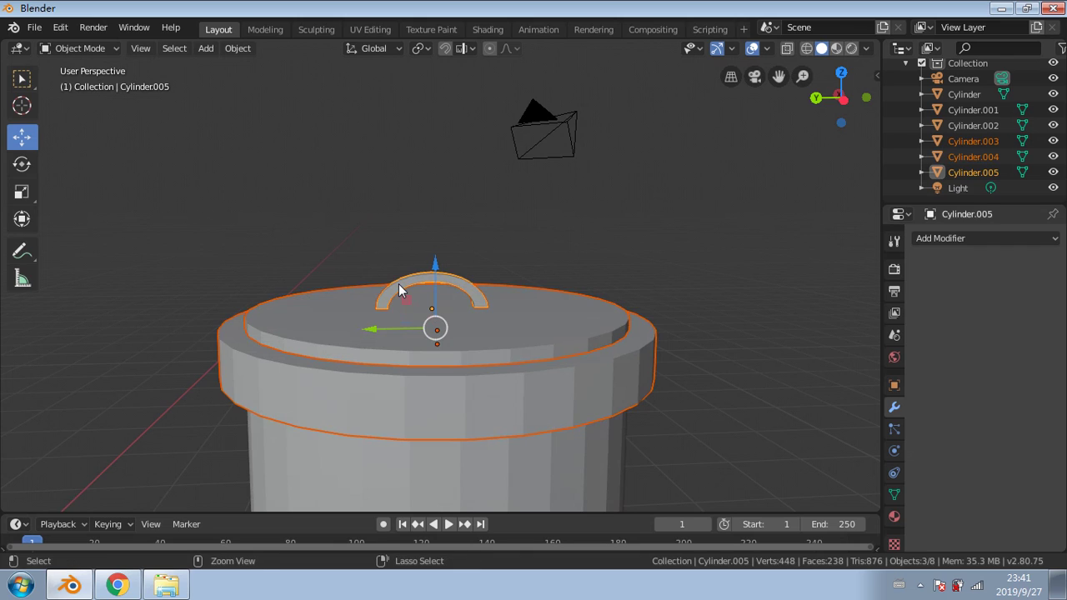
pyautogui.hotkey('ctrl', 'j')
pyautogui.scroll(-5, 363, 275)
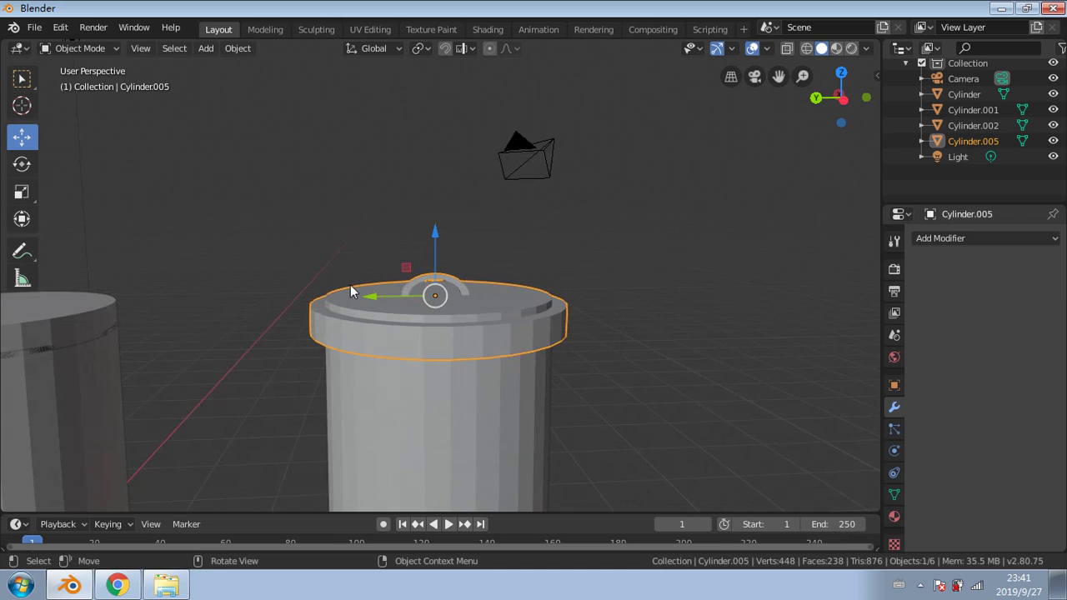
# Step: Lift the joined lid off the can body along Z and undo the move
pyautogui.scroll(-2, 427, 405)
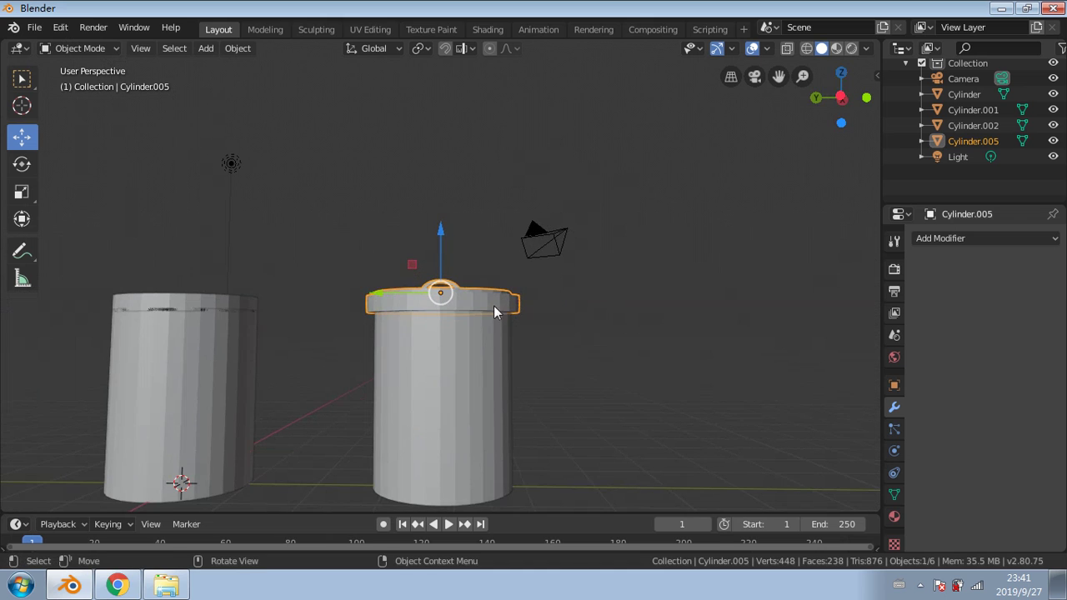
pyautogui.moveTo(441, 244); pyautogui.dragTo(441, 161)
pyautogui.moveTo(466, 350)
pyautogui.mouseDown(button='middle')
pyautogui.moveTo(480, 392)
pyautogui.moveTo(468, 369)
pyautogui.mouseUp(button='middle')
pyautogui.moveTo(452, 289); pyautogui.dragTo(432, 347, button='middle')
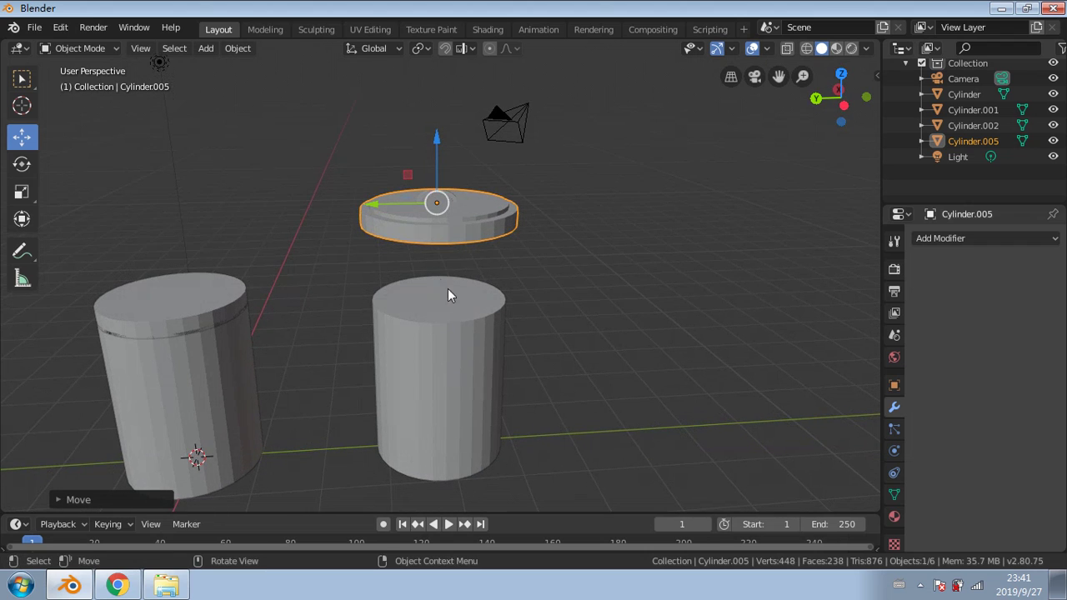
pyautogui.hotkey('ctrl', 'z')
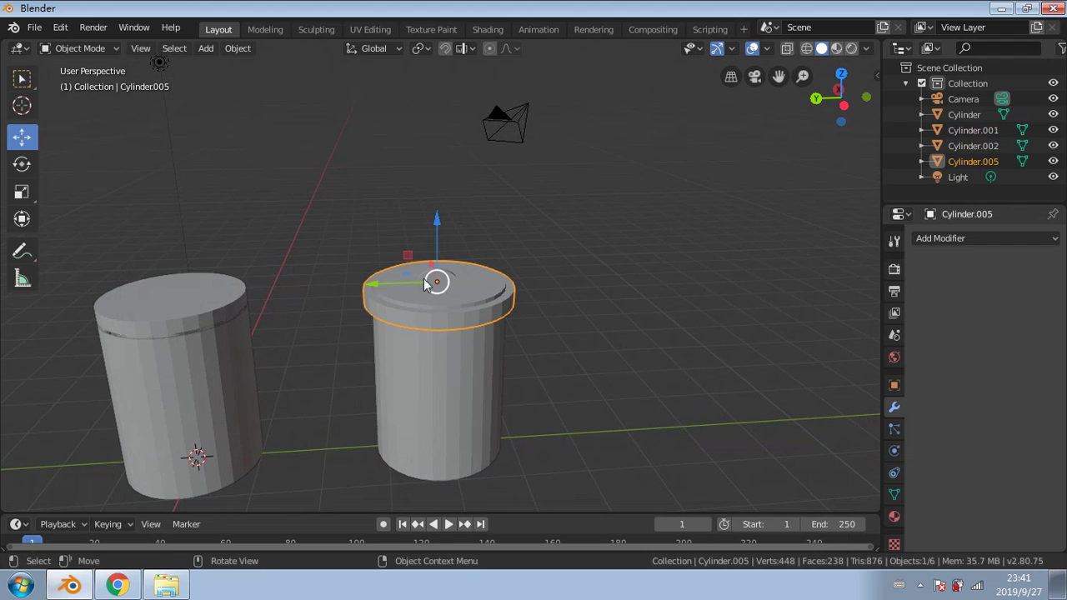
# Step: Join the can body with the lid into a single object, keeping the lid as the active object
pyautogui.click(455, 375)
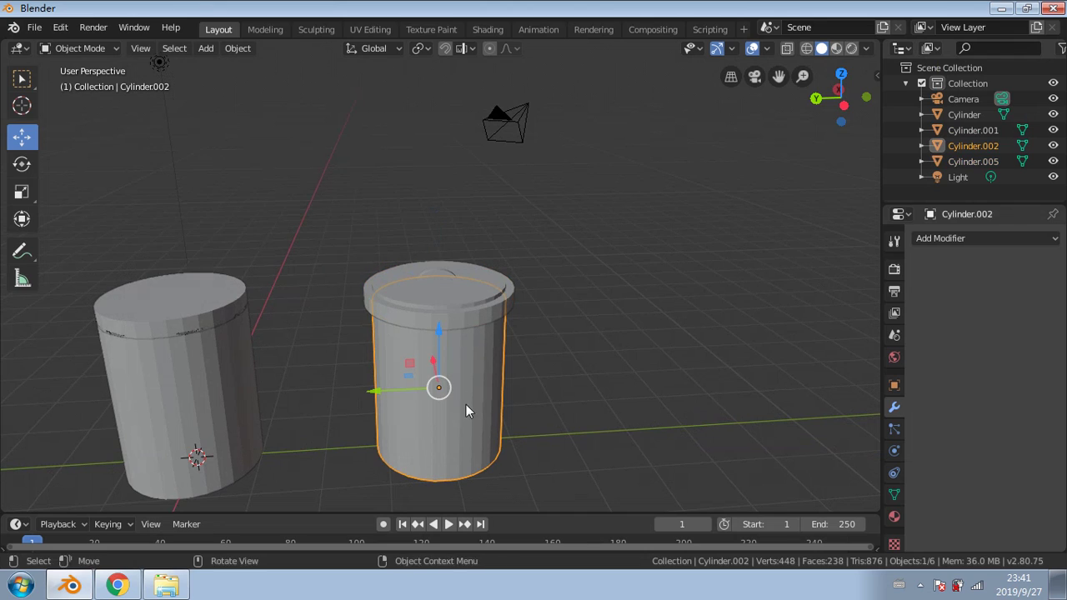
pyautogui.keyDown('shift'); pyautogui.click(451, 312); pyautogui.keyUp('shift')
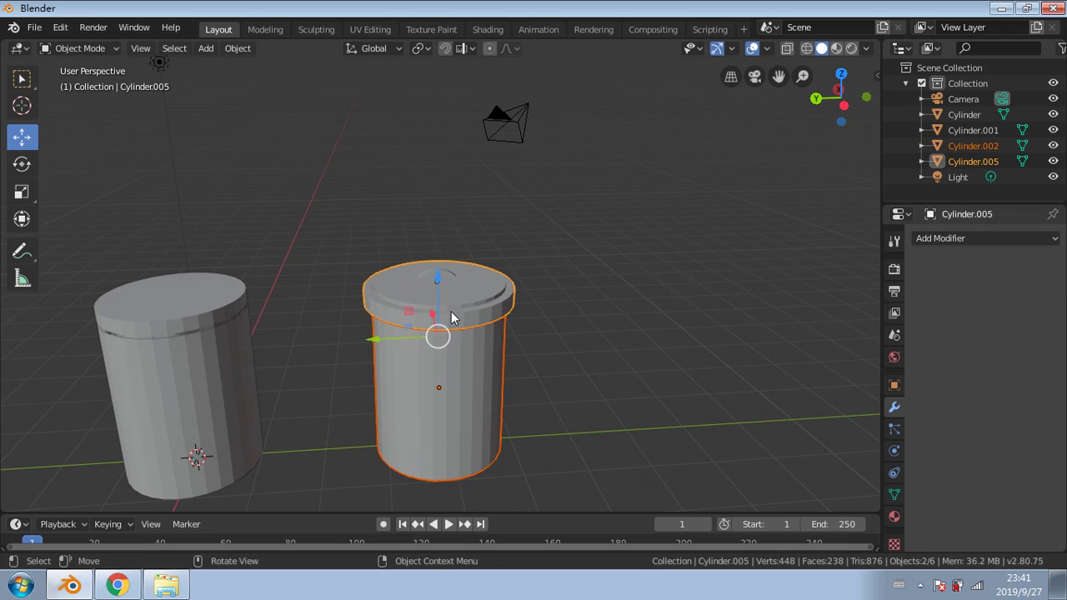
pyautogui.hotkey('ctrl', 'j')
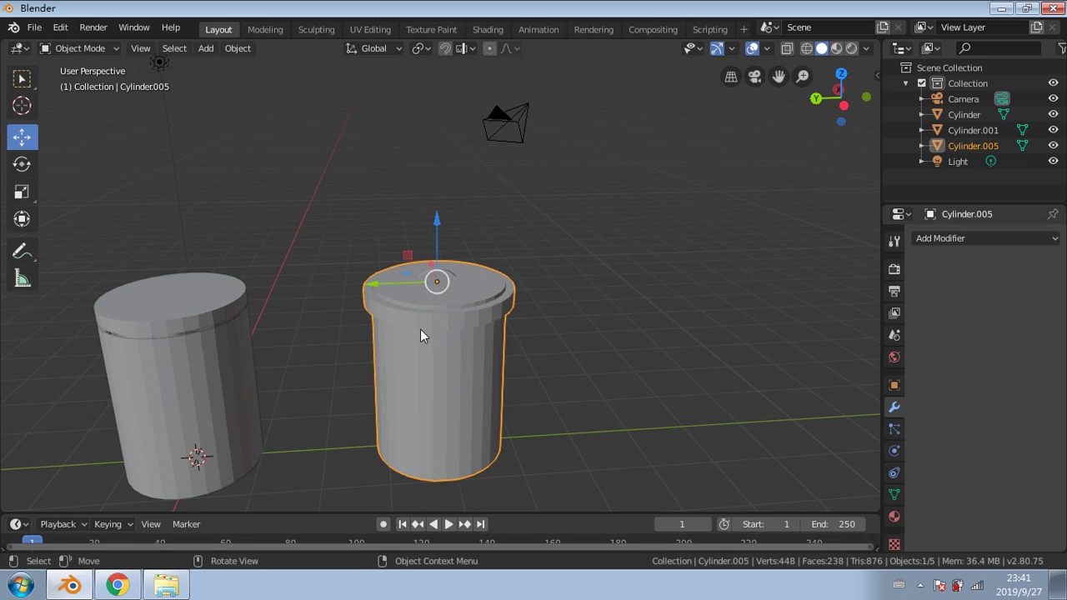
# Step: In Edit Mode, scale down the circular bottom face of the joined can to taper the body toward its base
pyautogui.moveTo(421, 329); pyautogui.dragTo(333, 184, button='middle')
pyautogui.click(81, 48)
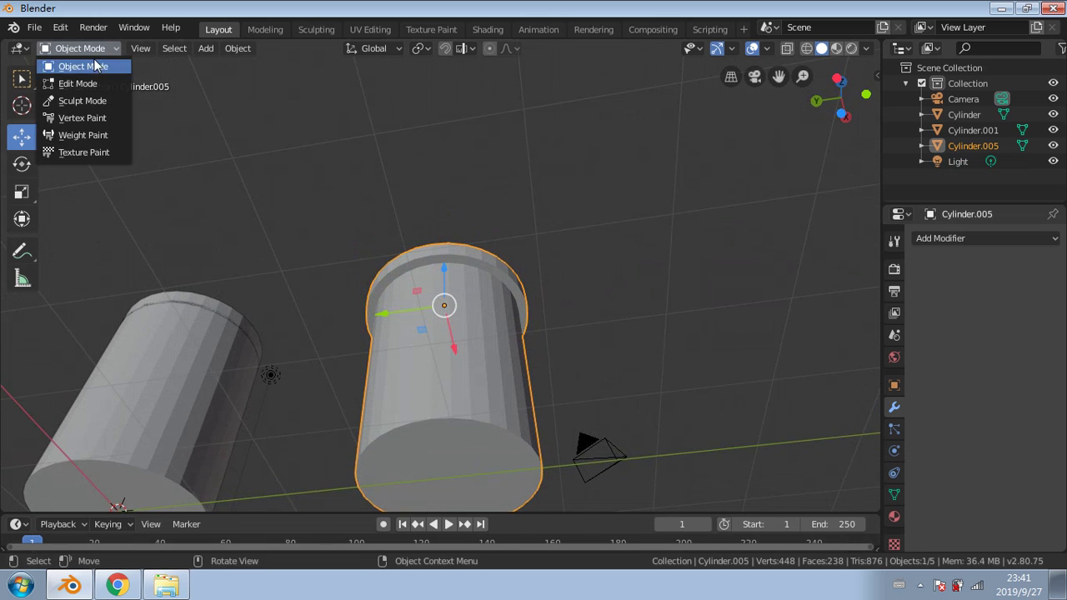
pyautogui.click(79, 83)
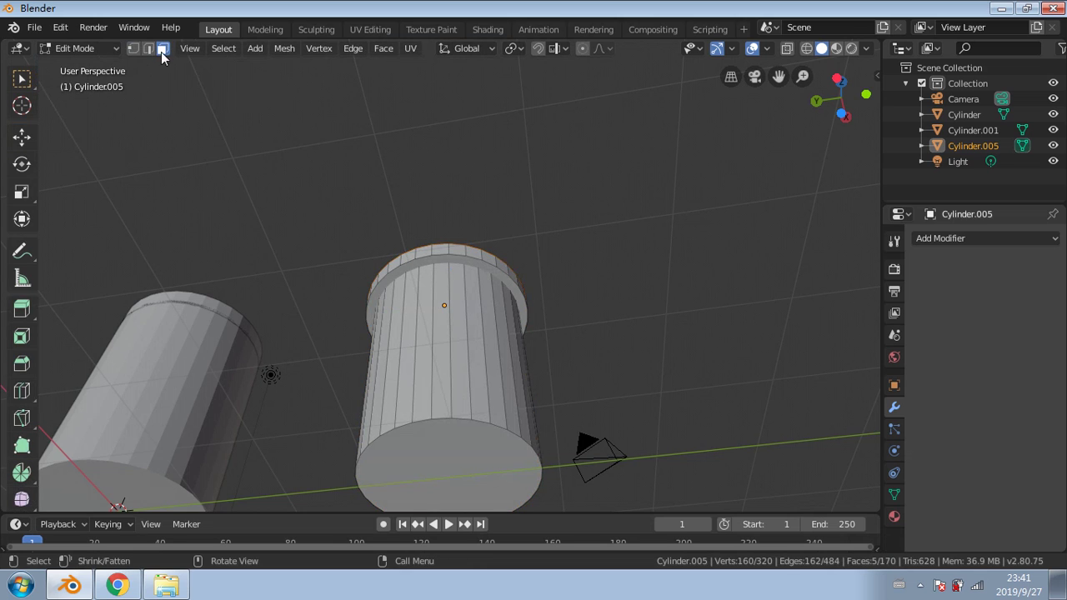
pyautogui.click(23, 82)
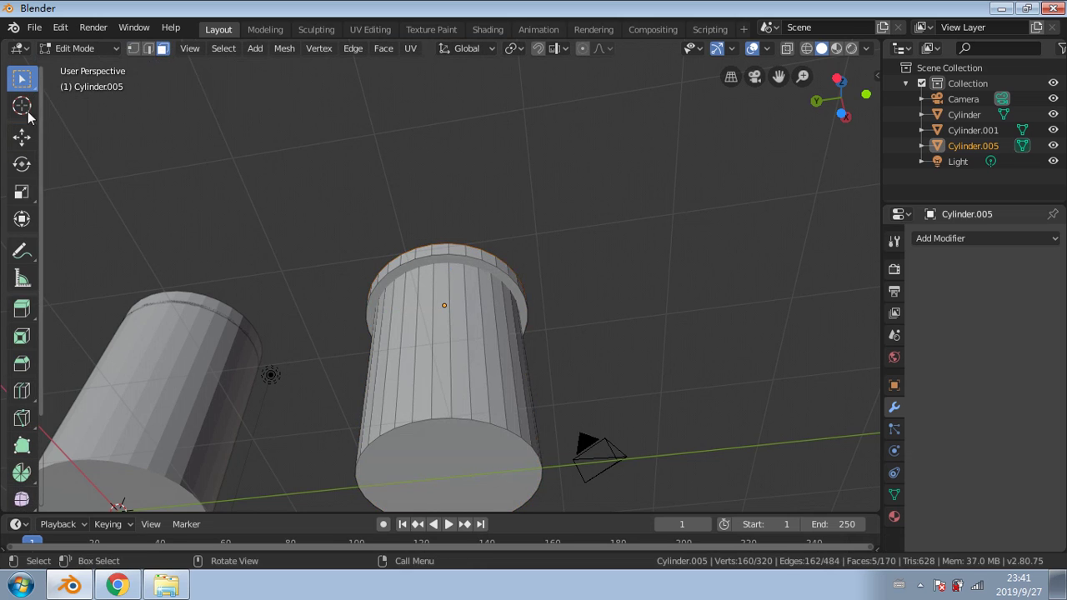
pyautogui.click(471, 482)
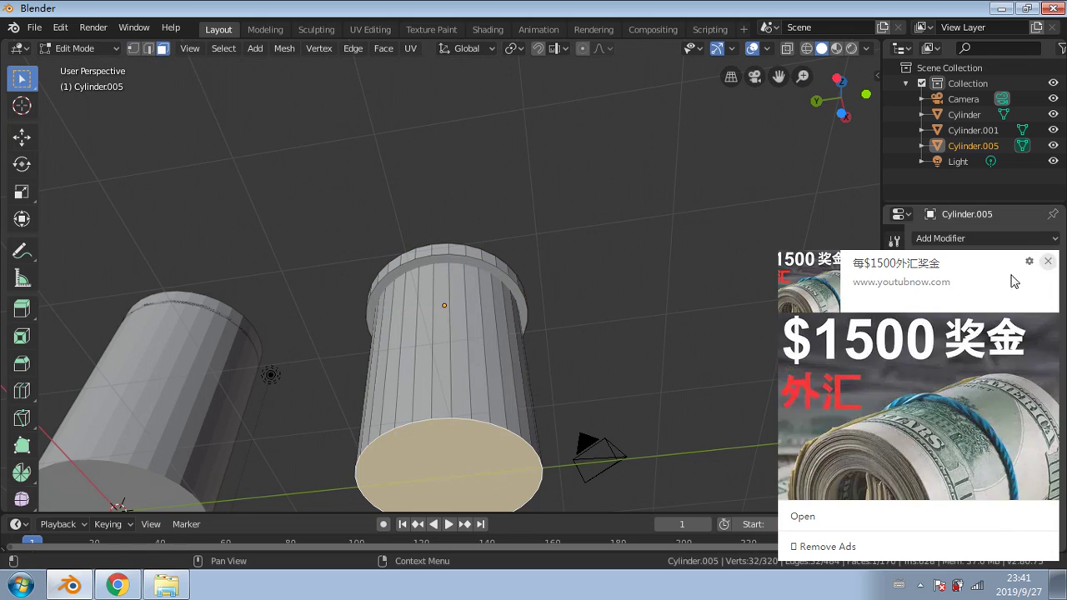
pyautogui.click(1047, 262)
pyautogui.scroll(-1, 444, 460)
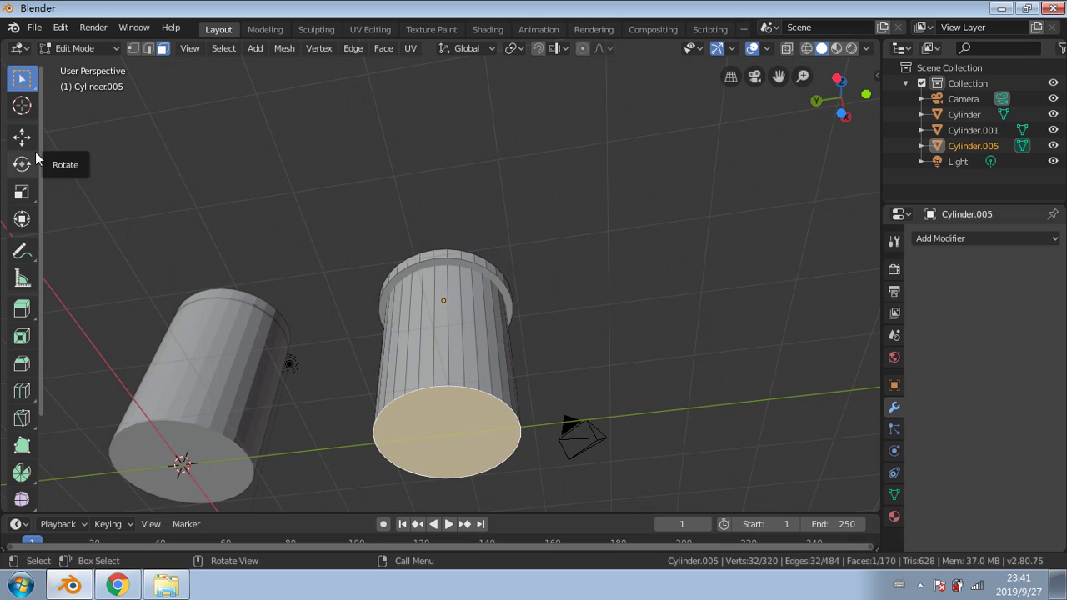
pyautogui.click(22, 192)
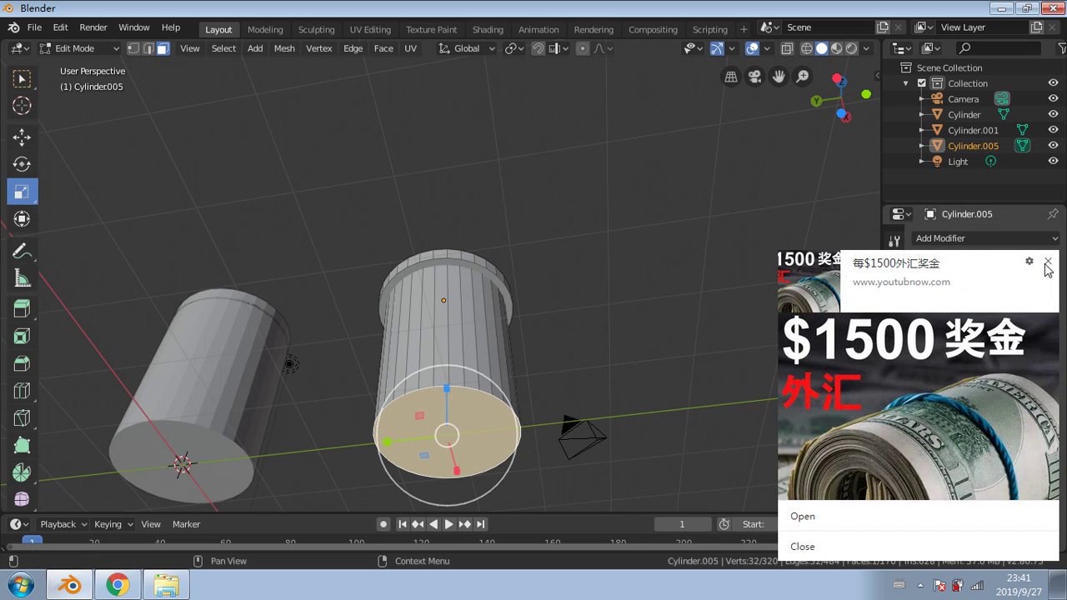
pyautogui.click(1047, 262)
pyautogui.moveTo(521, 417)
pyautogui.mouseDown(button='middle')
pyautogui.moveTo(553, 434)
pyautogui.moveTo(529, 429)
pyautogui.mouseUp(button='middle')
pyautogui.moveTo(528, 417); pyautogui.dragTo(487, 425)
pyautogui.moveTo(528, 414); pyautogui.dragTo(503, 369, button='middle')
pyautogui.press('s')
pyautogui.click(528, 370)
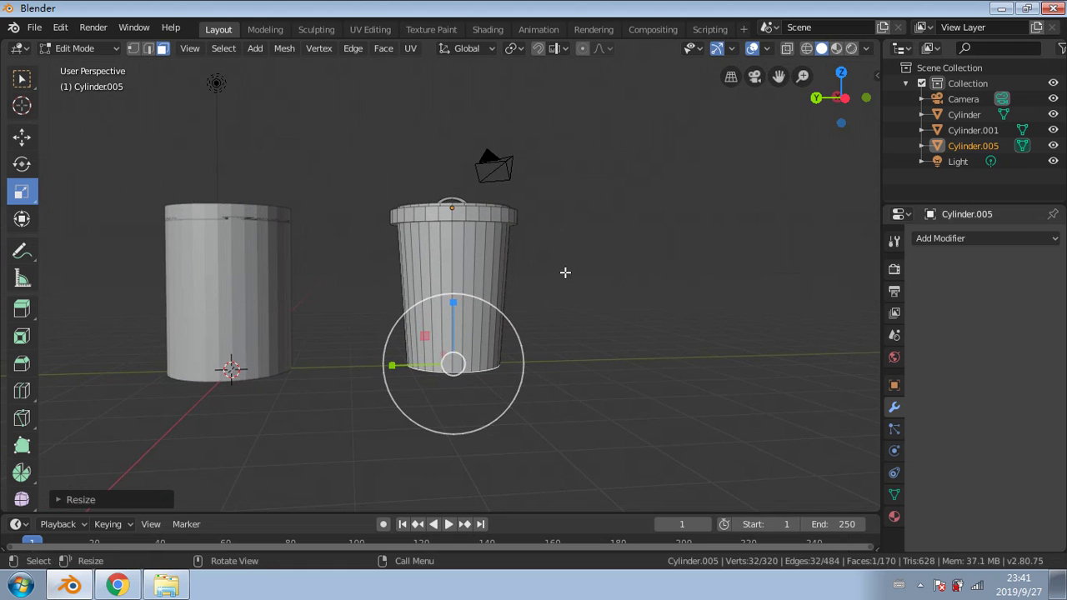
pyautogui.click(565, 273)
# Step: Return the tapered can to Object Mode and clear the selection
pyautogui.moveTo(566, 273); pyautogui.dragTo(238, 72, button='middle')
pyautogui.click(75, 48)
pyautogui.click(72, 65)
pyautogui.click(586, 205)
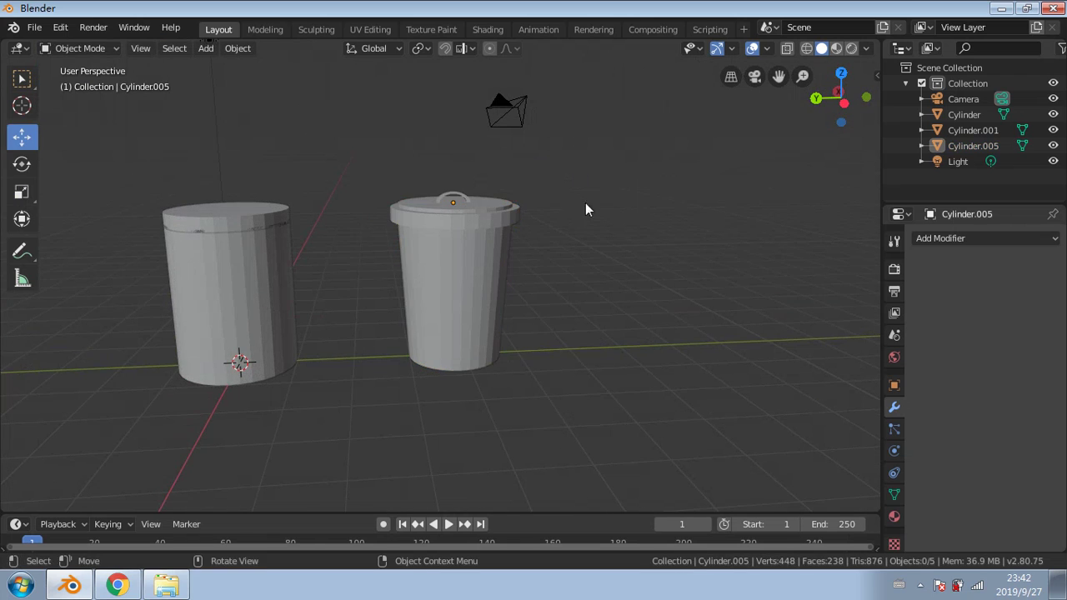
# Step: Try Shade Smooth on the tapered trash can and undo it
pyautogui.click(469, 248)
pyautogui.rightClick(468, 248)
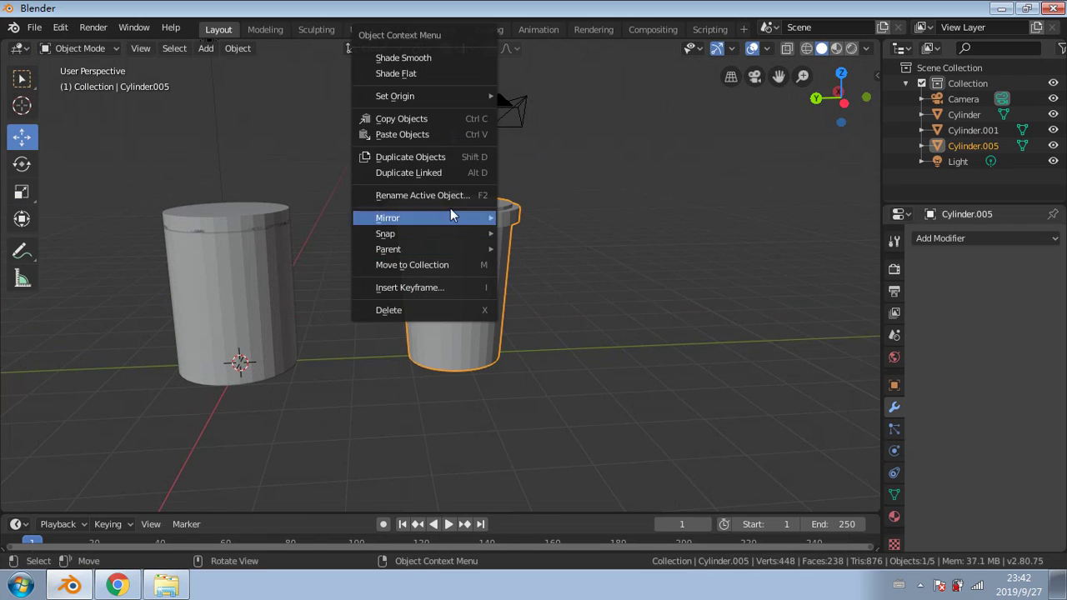
pyautogui.click(442, 64)
pyautogui.moveTo(442, 64)
pyautogui.mouseDown(button='middle')
pyautogui.moveTo(571, 177)
pyautogui.moveTo(464, 228)
pyautogui.moveTo(506, 212)
pyautogui.moveTo(492, 191)
pyautogui.mouseUp(button='middle')
pyautogui.hotkey('ctrl', 'z')
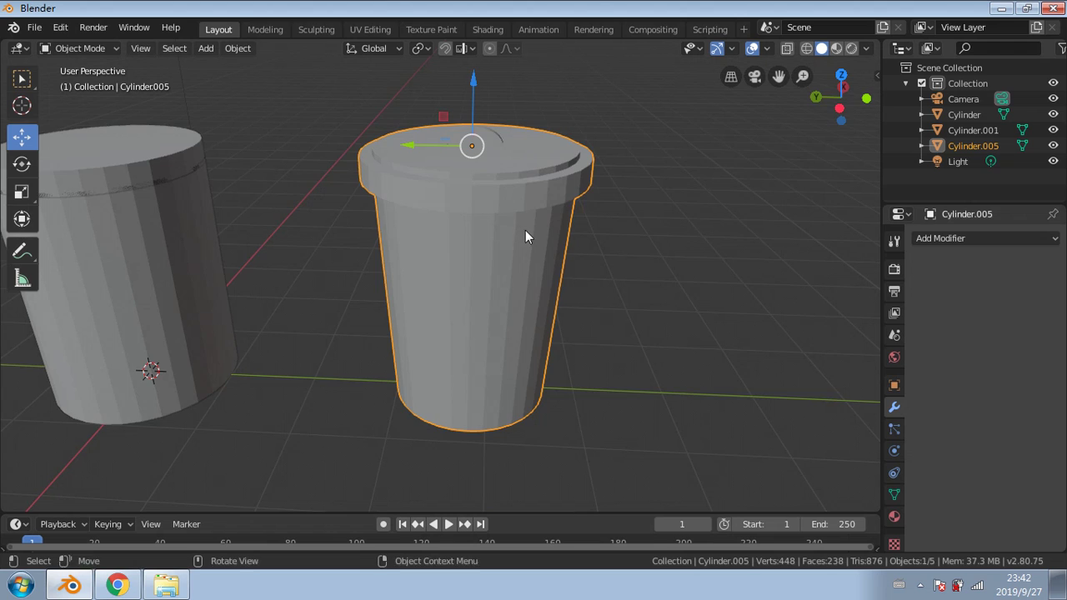
pyautogui.moveTo(525, 231); pyautogui.dragTo(489, 220, button='middle')
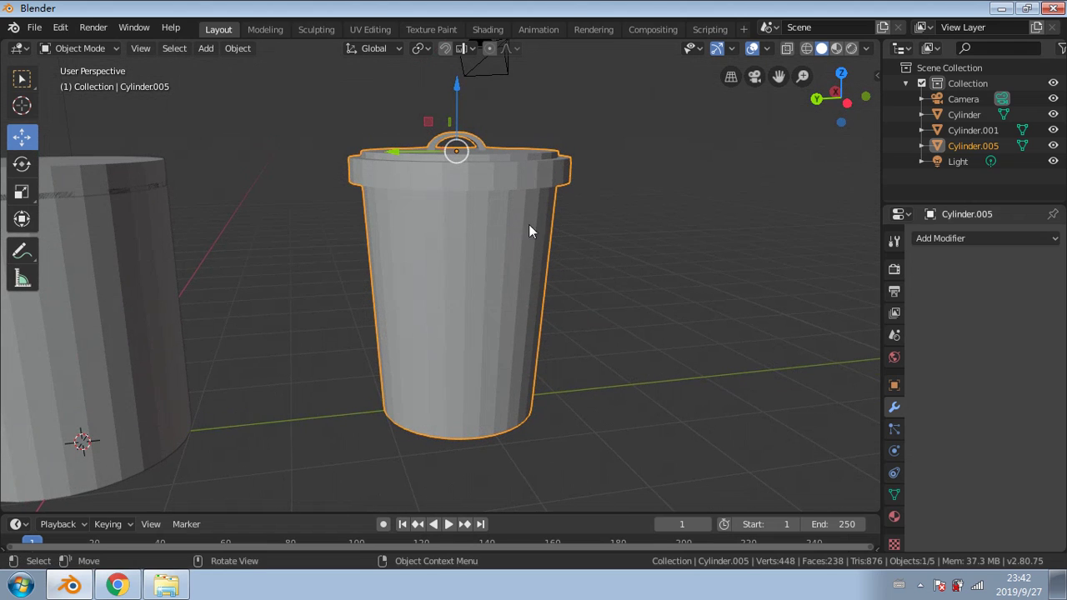
pyautogui.moveTo(593, 258); pyautogui.dragTo(562, 250, button='middle')
pyautogui.rightClick(511, 253)
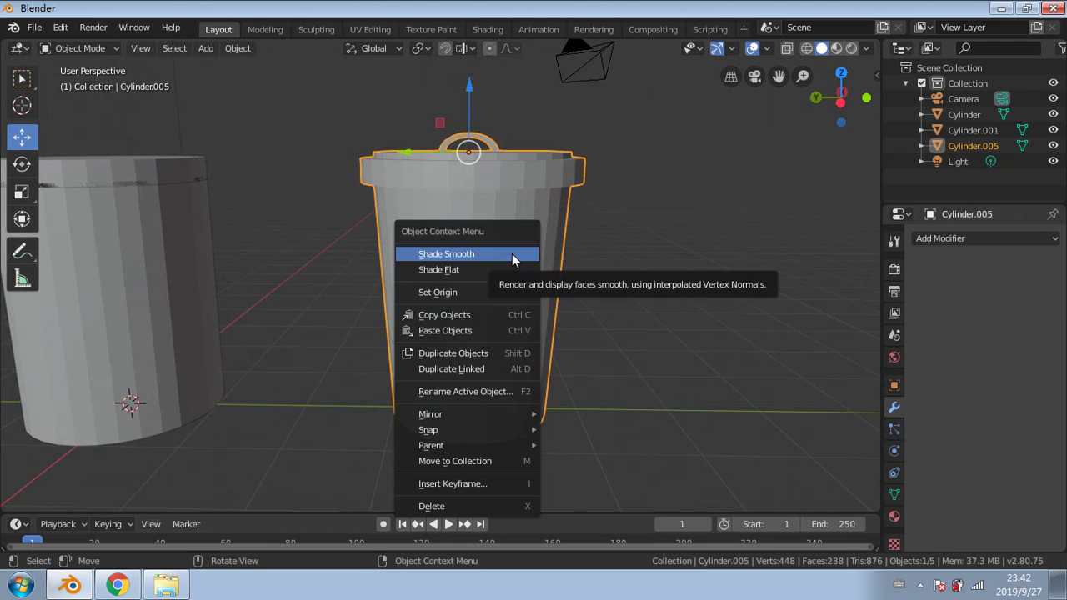
pyautogui.moveTo(508, 201); pyautogui.dragTo(351, 250, button='middle')
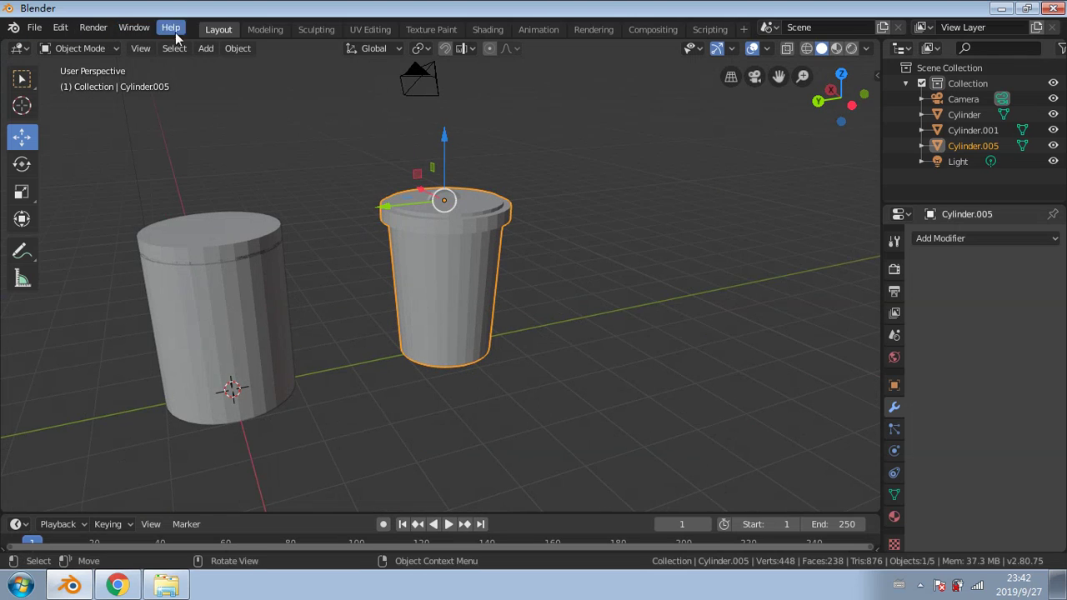
# Step: Start a Collada export and browse by thumbnails to E:\art stuff here\MY 3D RIGGED CHARACTERS\3d URBAN MODELS FOR MY BLENDER SCENES\3D PROPS (buildings, WINDOWS, DOORS AND MORE)\street stuff
pyautogui.click(35, 30)
pyautogui.moveTo(134, 251)
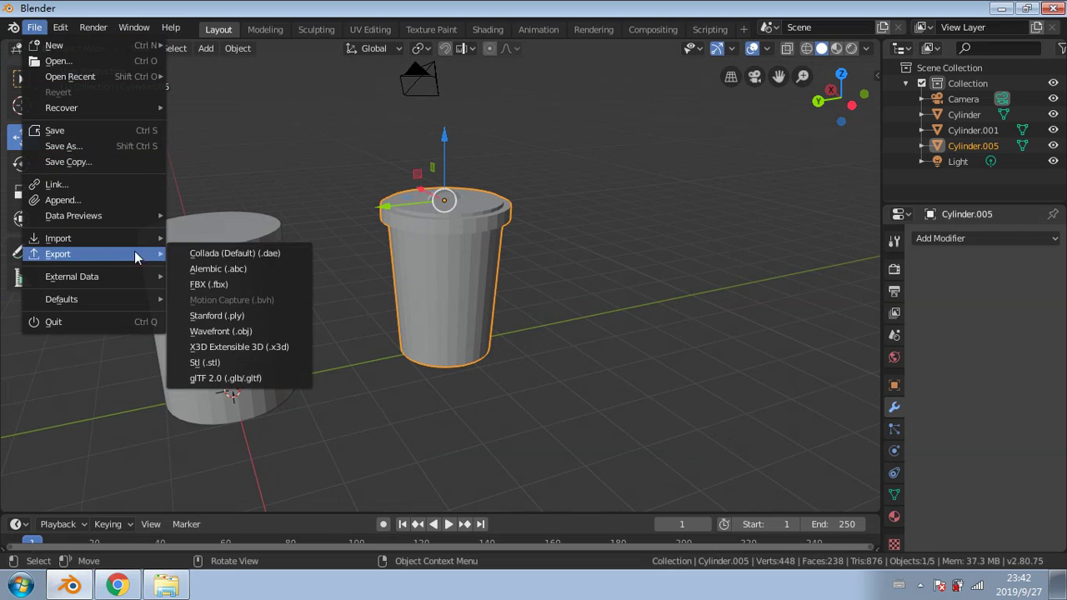
pyautogui.click(177, 252)
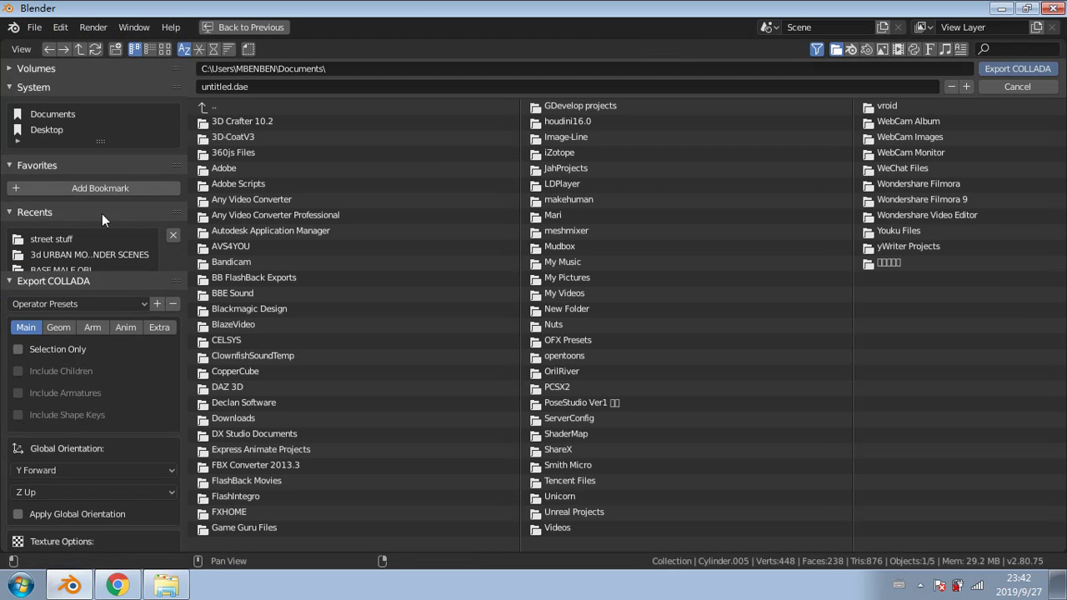
pyautogui.click(9, 68)
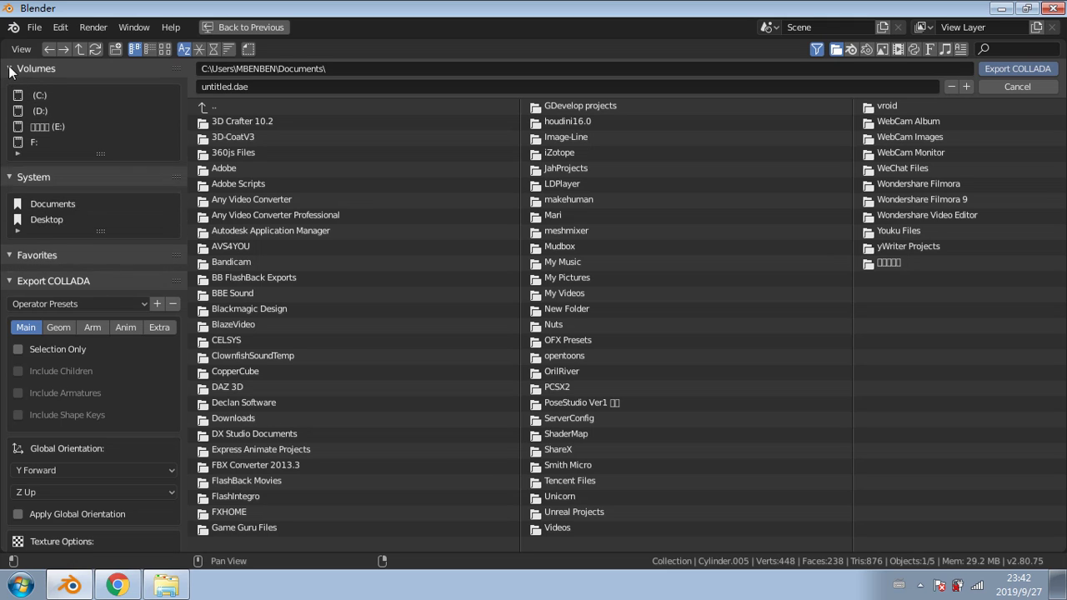
pyautogui.click(25, 127)
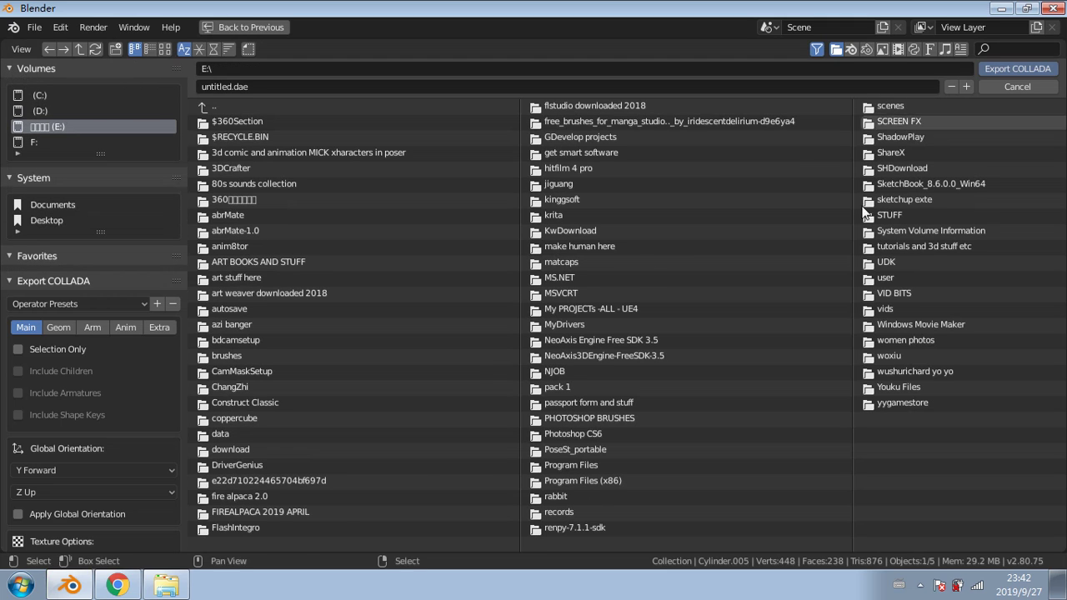
pyautogui.click(164, 49)
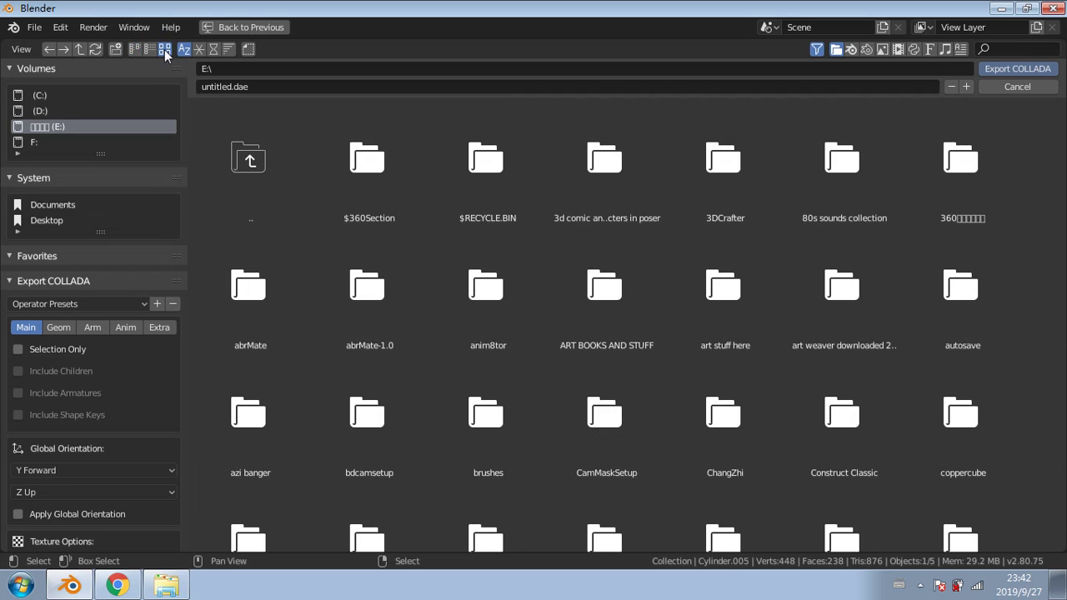
pyautogui.click(715, 324)
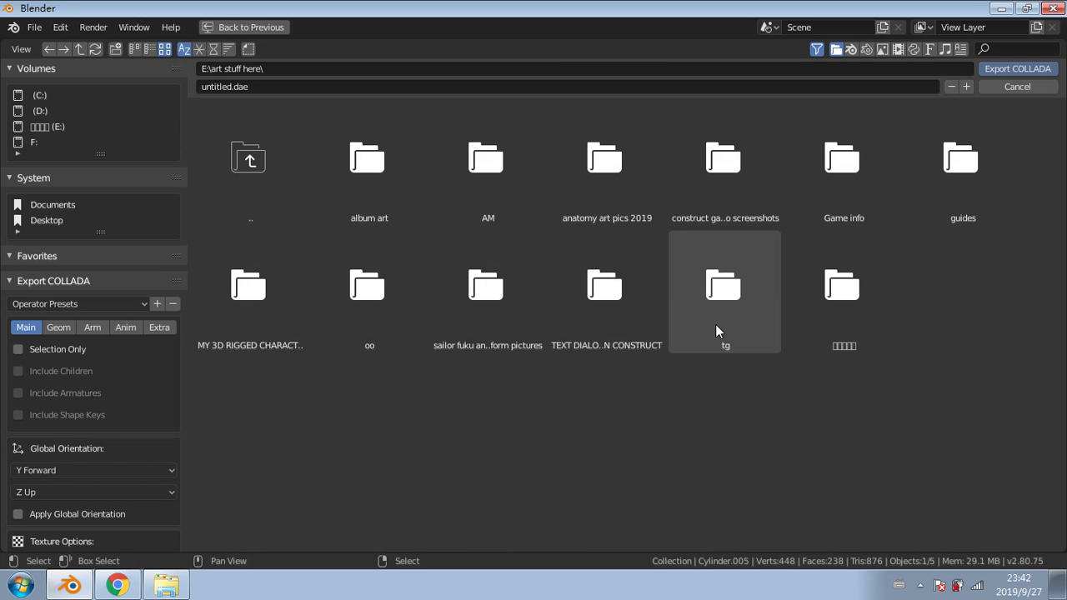
pyautogui.click(240, 330)
pyautogui.click(414, 204)
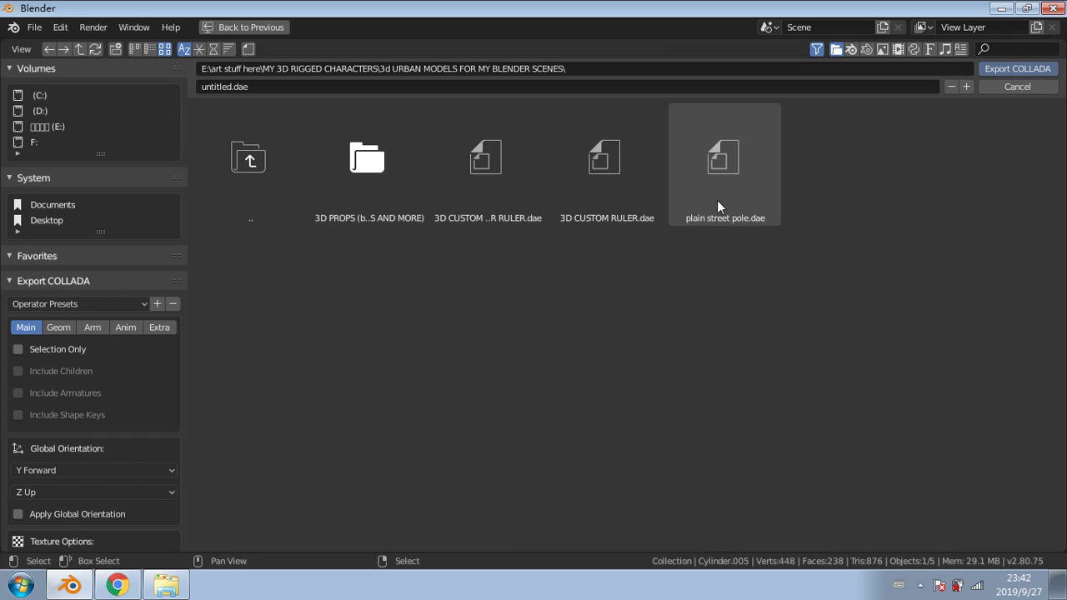
pyautogui.click(417, 172)
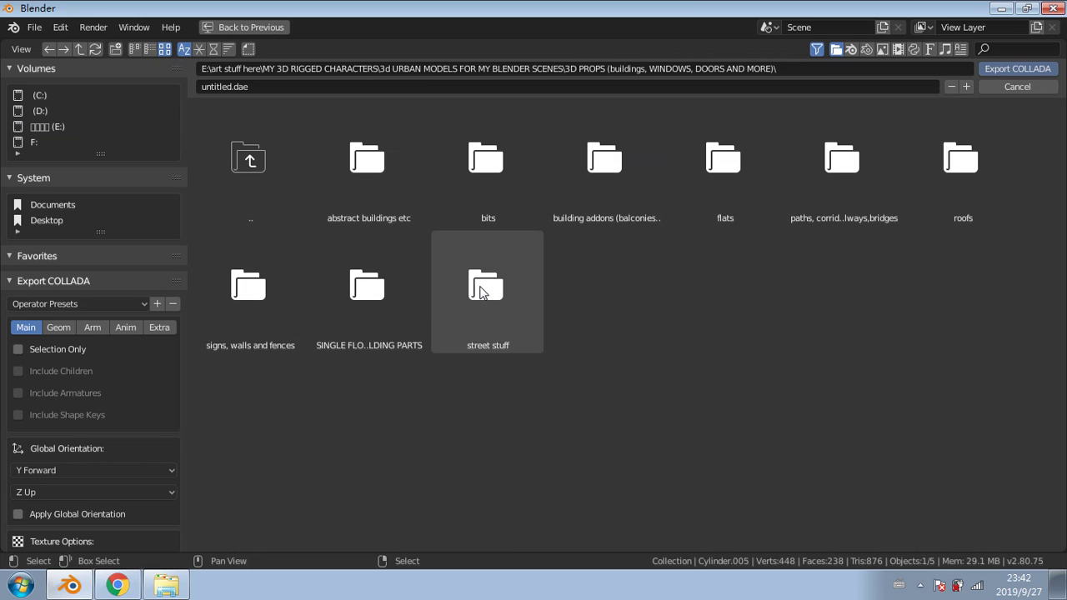
pyautogui.click(480, 291)
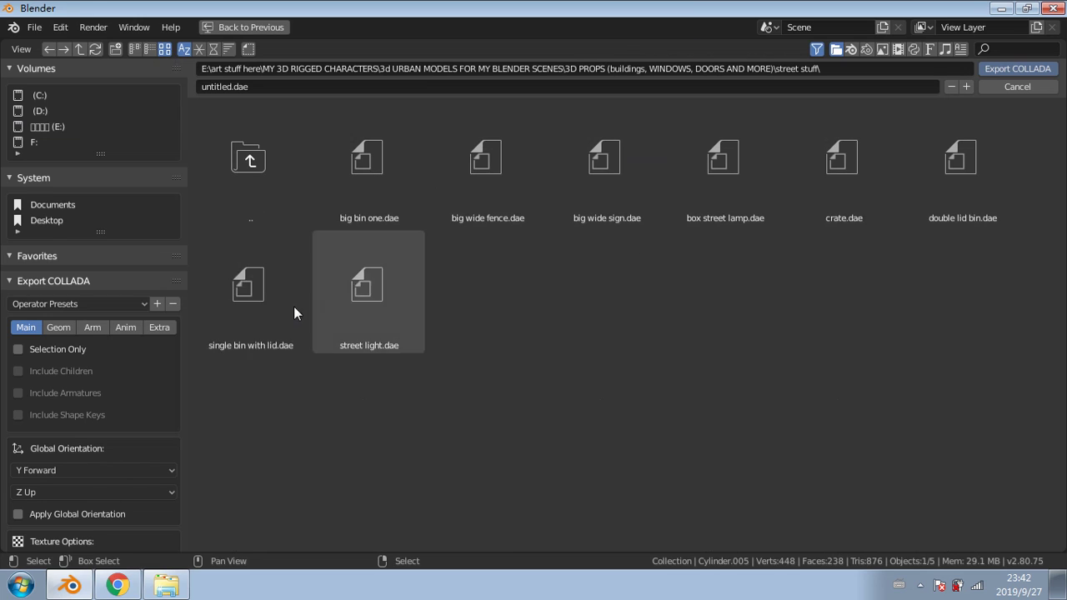
# Step: Limit the Collada export to the selection only, name the file "round bin with lid.dae" and export it
pyautogui.click(18, 349)
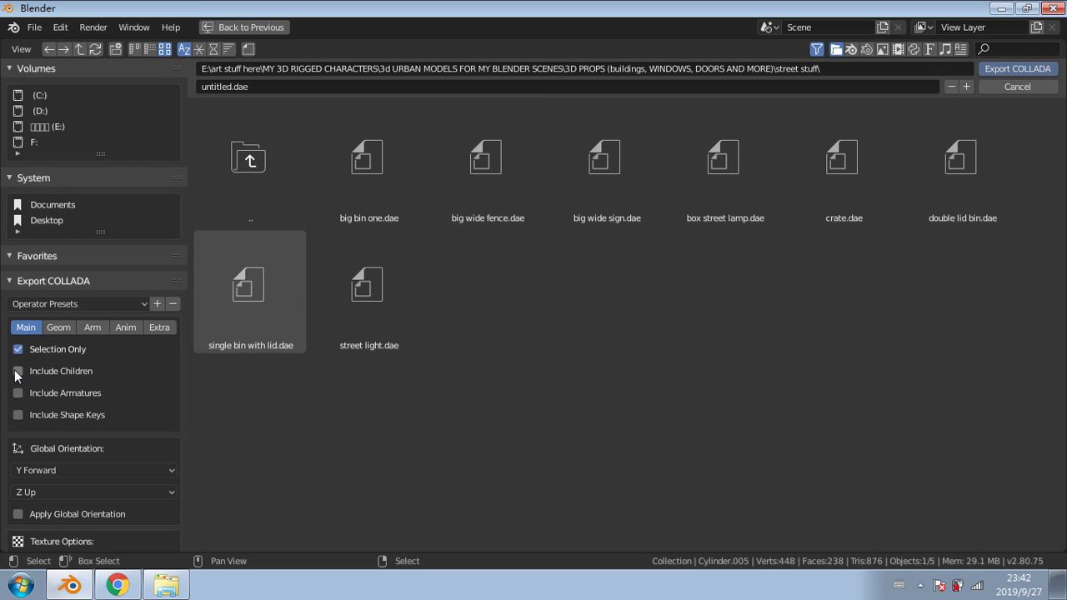
pyautogui.click(249, 86)
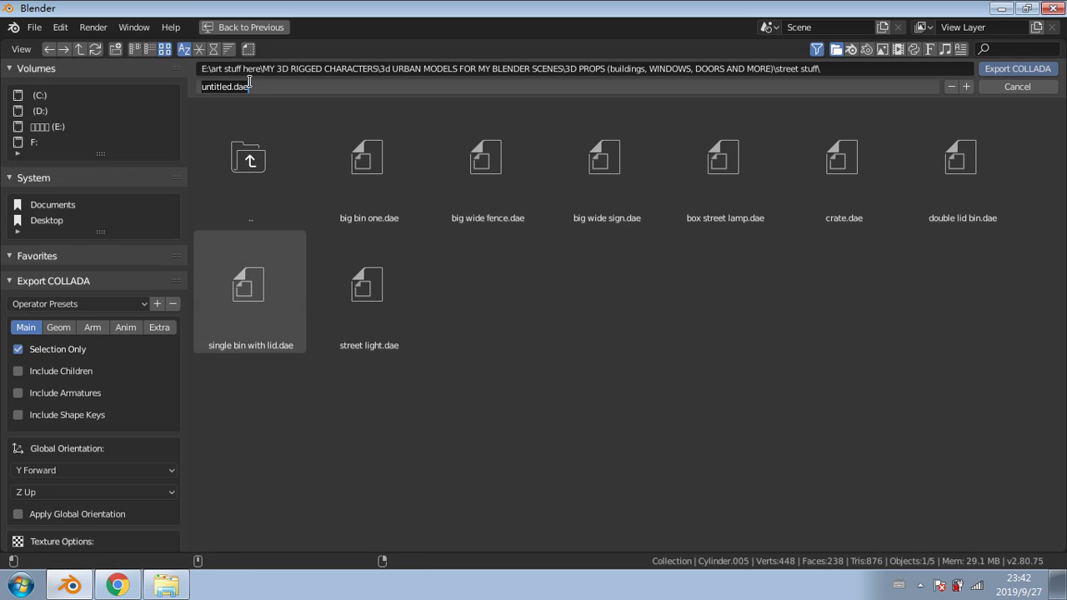
pyautogui.moveTo(231, 87); pyautogui.dragTo(178, 78)
pyautogui.write('round bin with li')
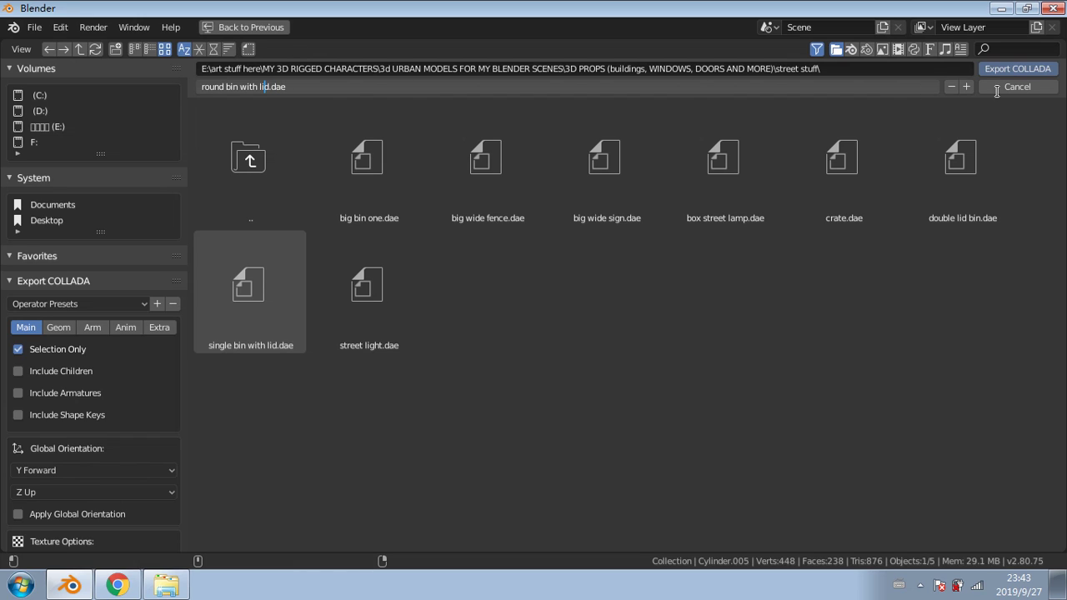
pyautogui.press('Return')
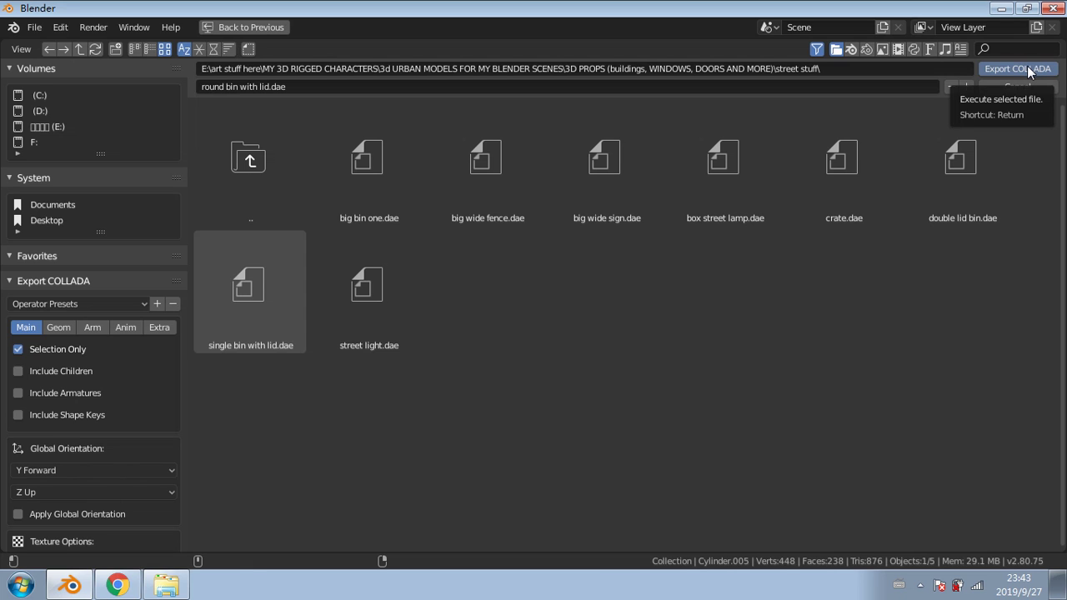
pyautogui.click(1030, 70)
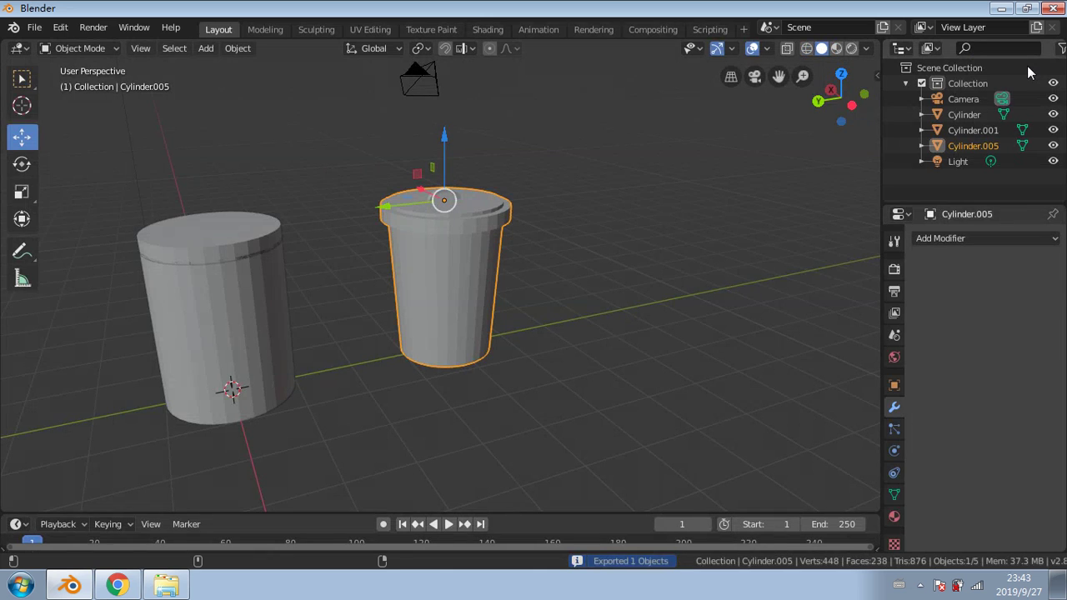
# Step: Dismiss the browser notifications and delete the exported tapered trash can from the scene
pyautogui.moveTo(539, 247); pyautogui.dragTo(508, 227, button='middle')
pyautogui.scroll(3, 492, 241)
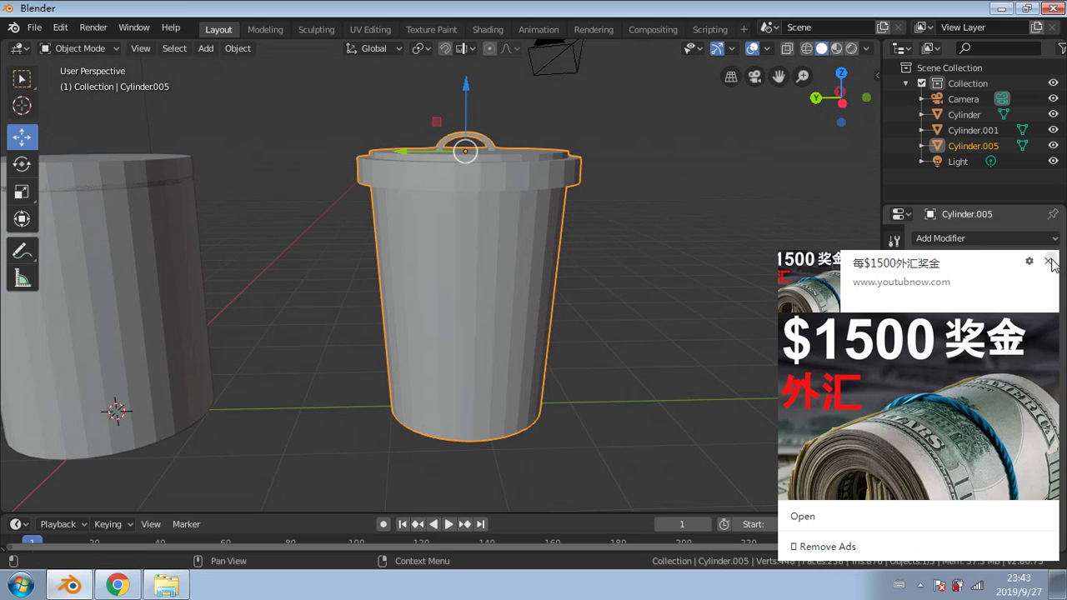
pyautogui.click(1048, 261)
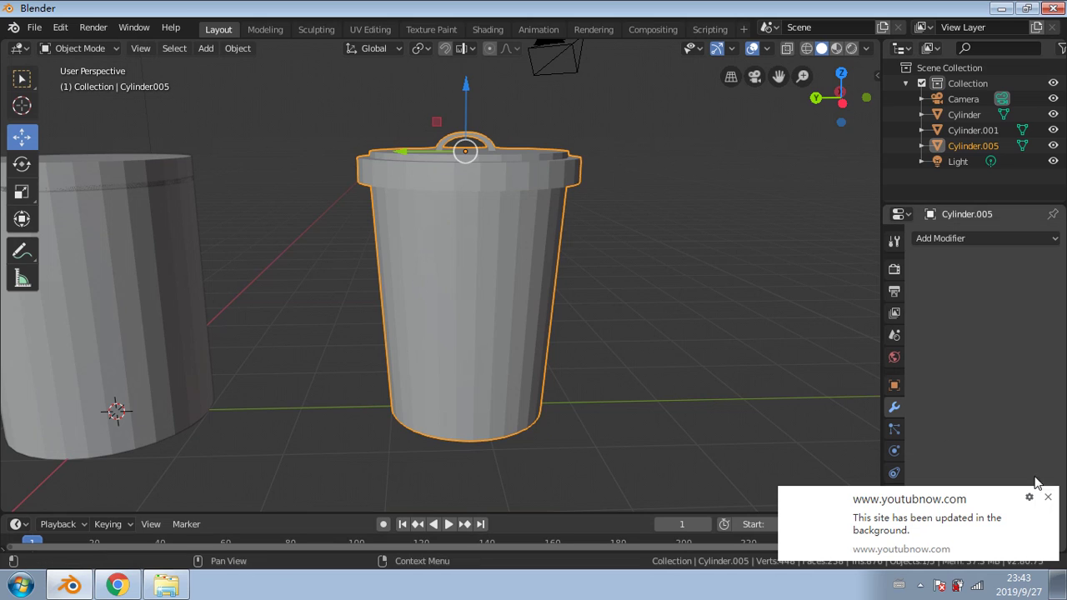
pyautogui.click(1048, 498)
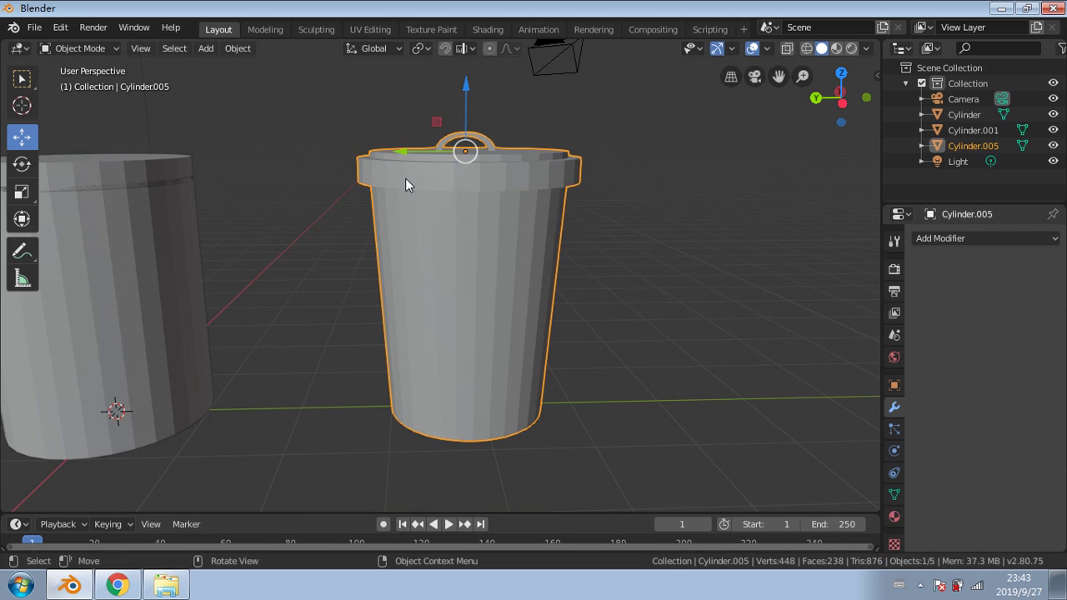
pyautogui.press('Delete')
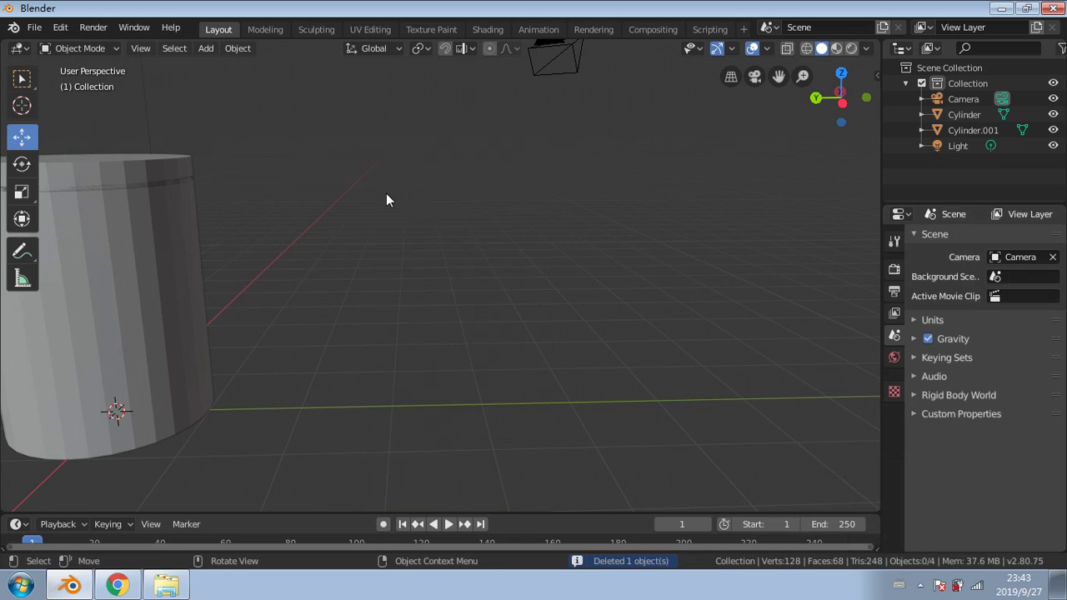
pyautogui.moveTo(357, 179); pyautogui.dragTo(604, 187, button='middle')
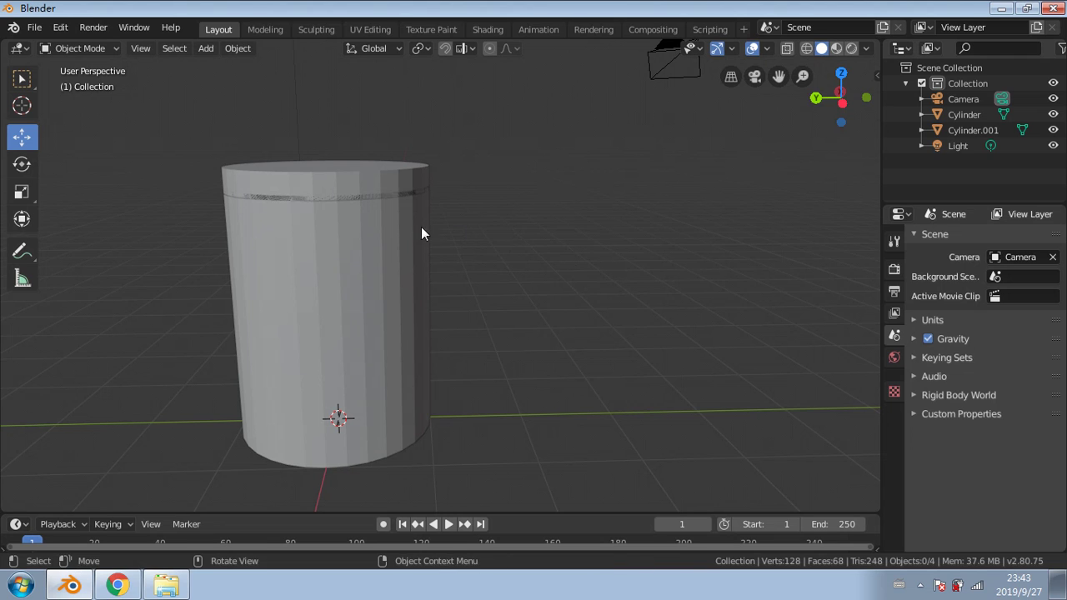
pyautogui.moveTo(465, 202); pyautogui.dragTo(519, 366, button='middle')
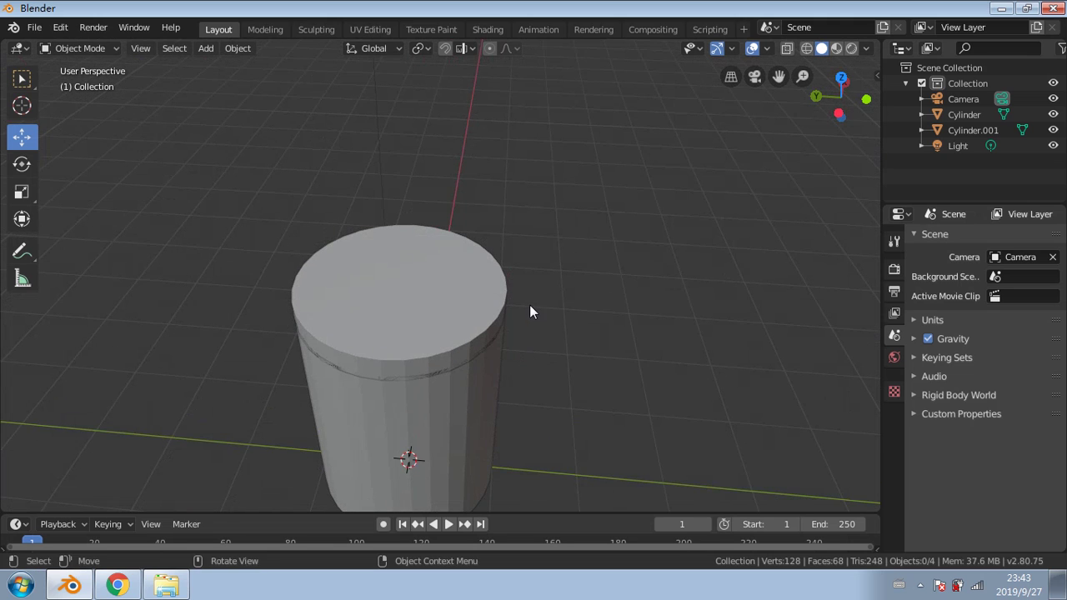
pyautogui.scroll(-4, 531, 302)
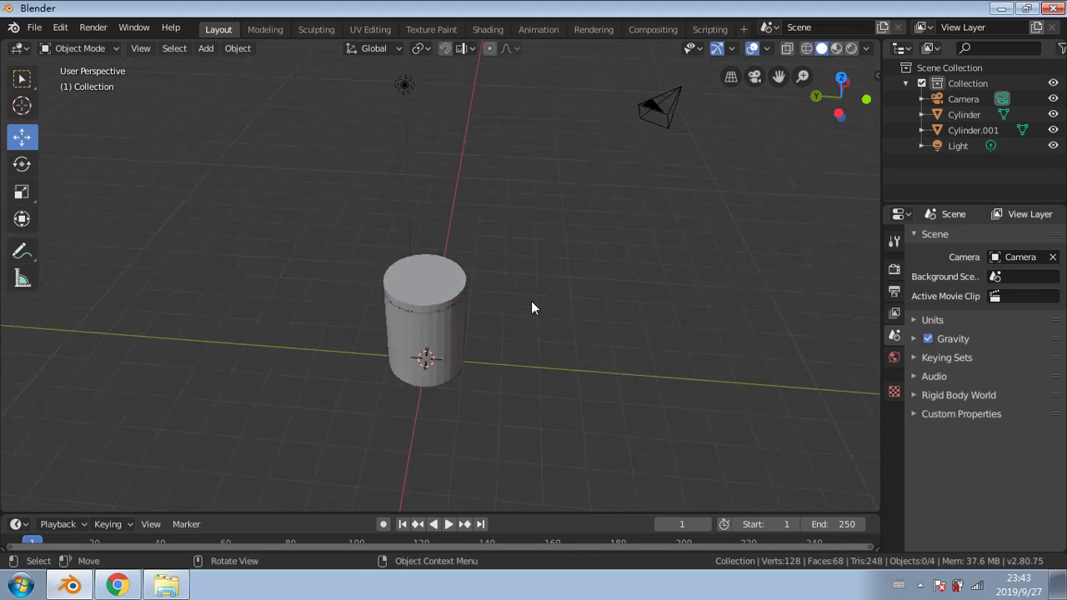
pyautogui.scroll(4, 531, 301)
pyautogui.scroll(-5, 532, 302)
pyautogui.scroll(4, 531, 307)
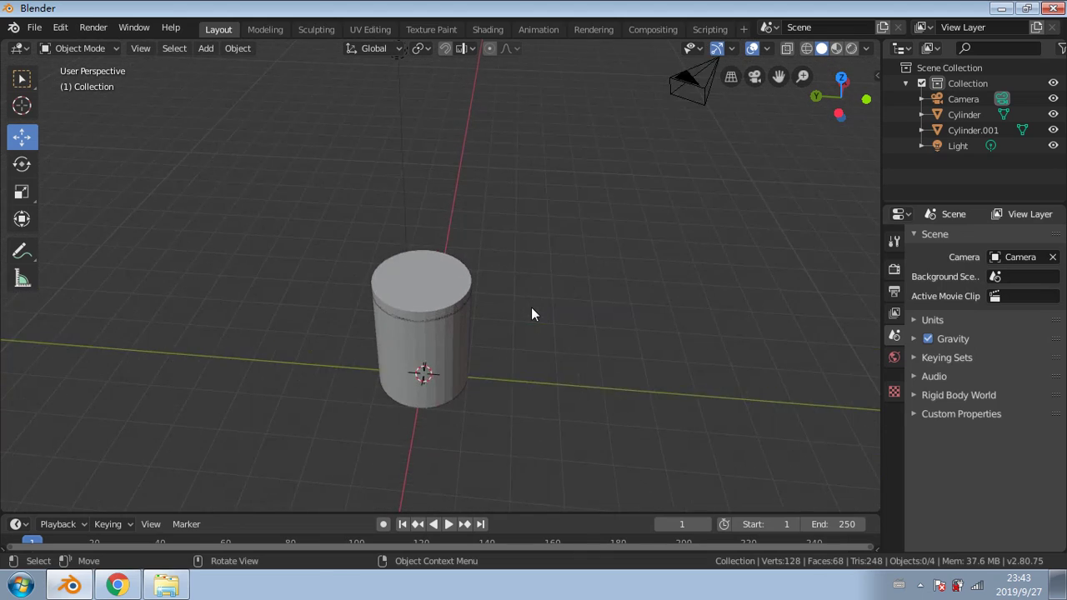
pyautogui.scroll(-2, 531, 306)
pyautogui.scroll(5, 529, 306)
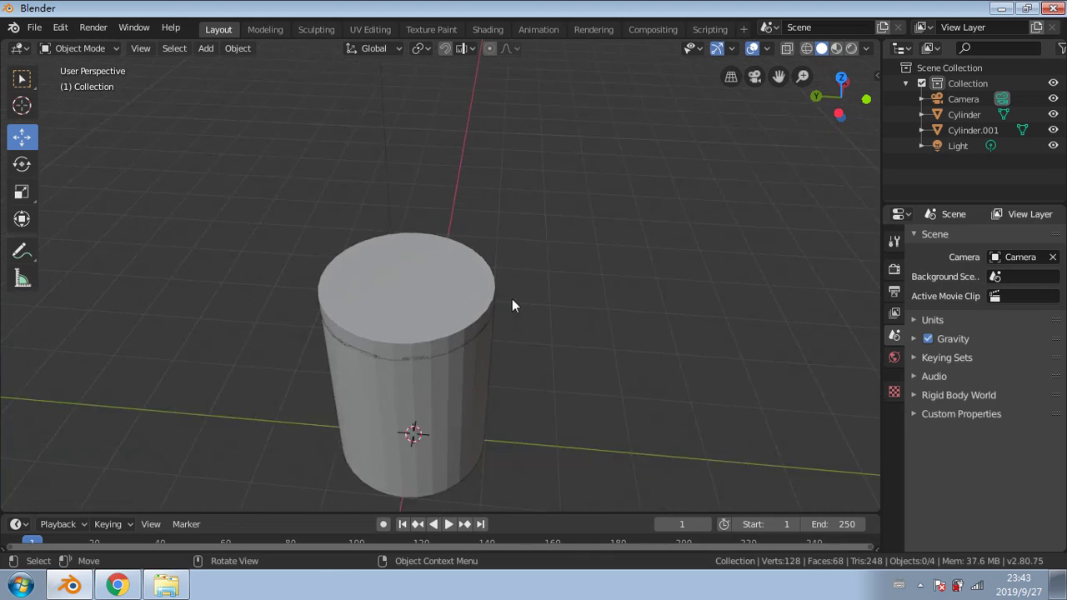
pyautogui.click(436, 371)
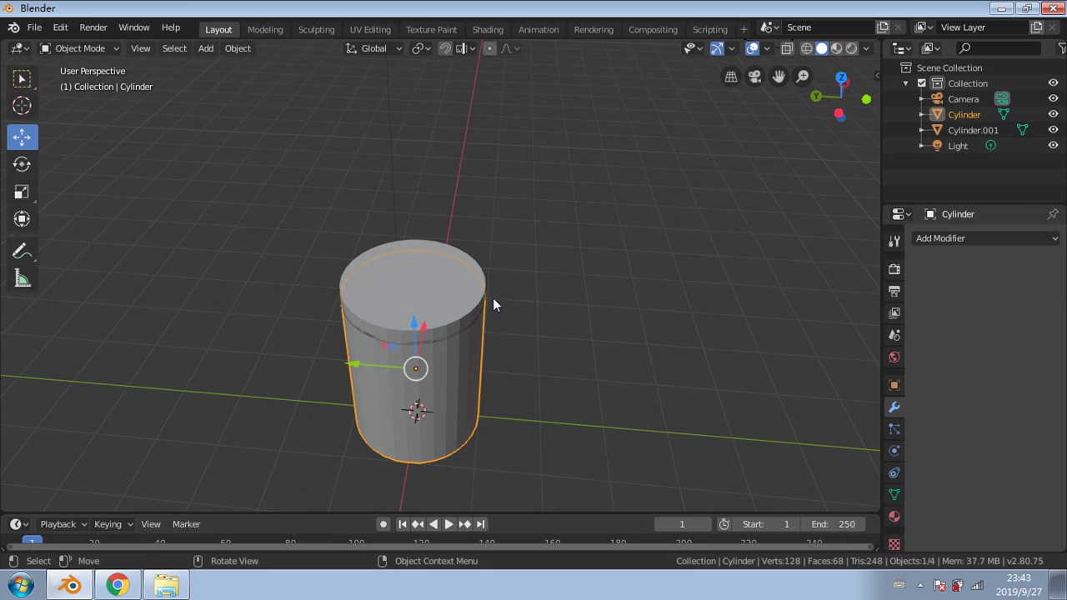
pyautogui.rightClick(436, 309)
pyautogui.click(260, 219)
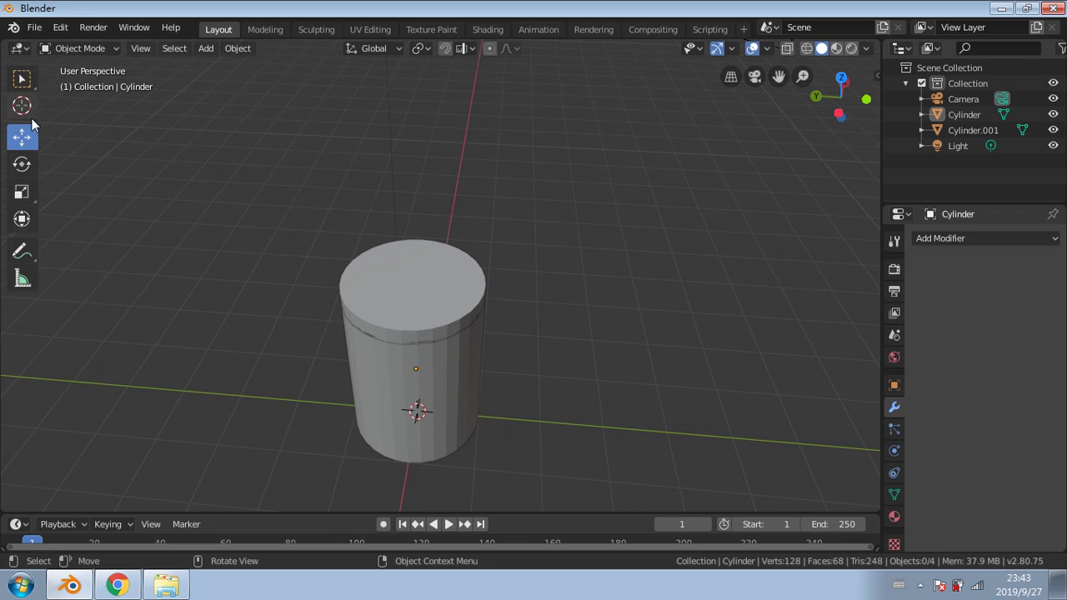
# Step: Select the lid cylinder and, in top wireframe view, scale it up slightly so its rim overhangs the can body
pyautogui.click(22, 78)
pyautogui.moveTo(226, 166); pyautogui.dragTo(374, 169, button='middle')
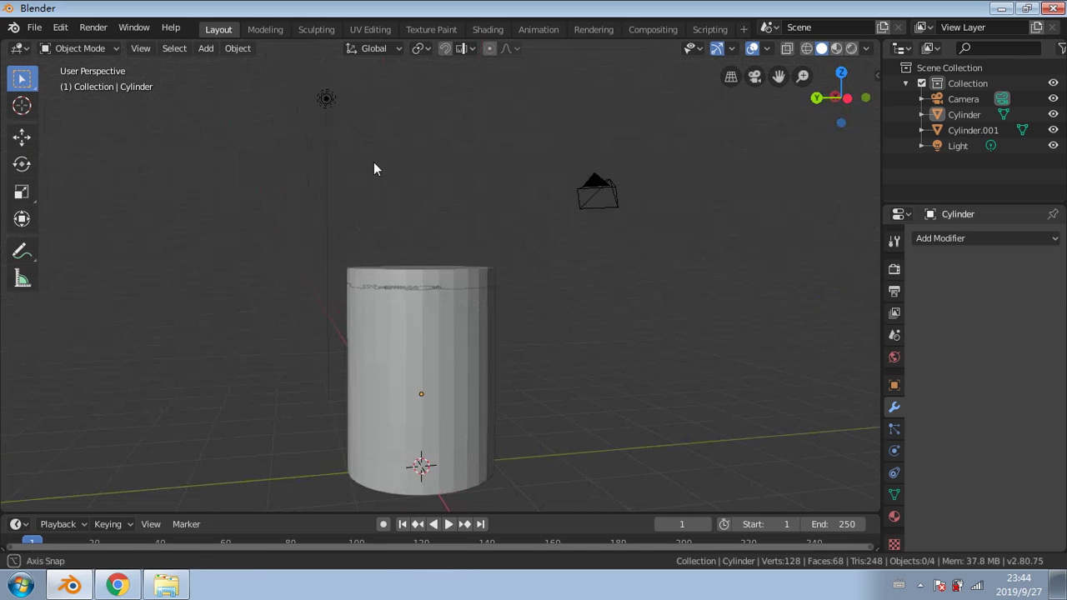
pyautogui.moveTo(584, 338); pyautogui.dragTo(455, 267, button='middle')
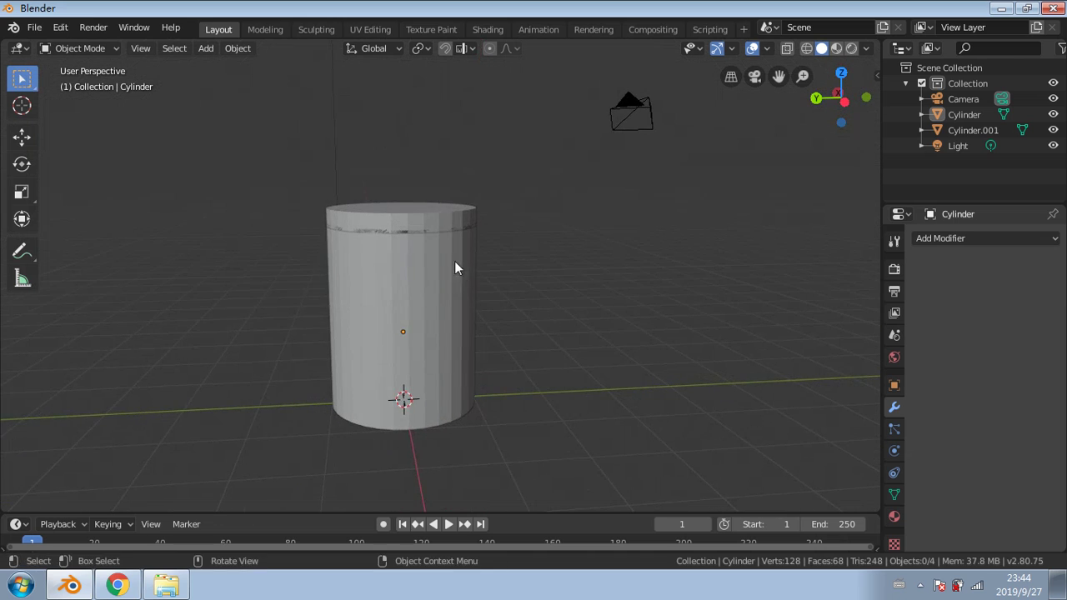
pyautogui.click(428, 232)
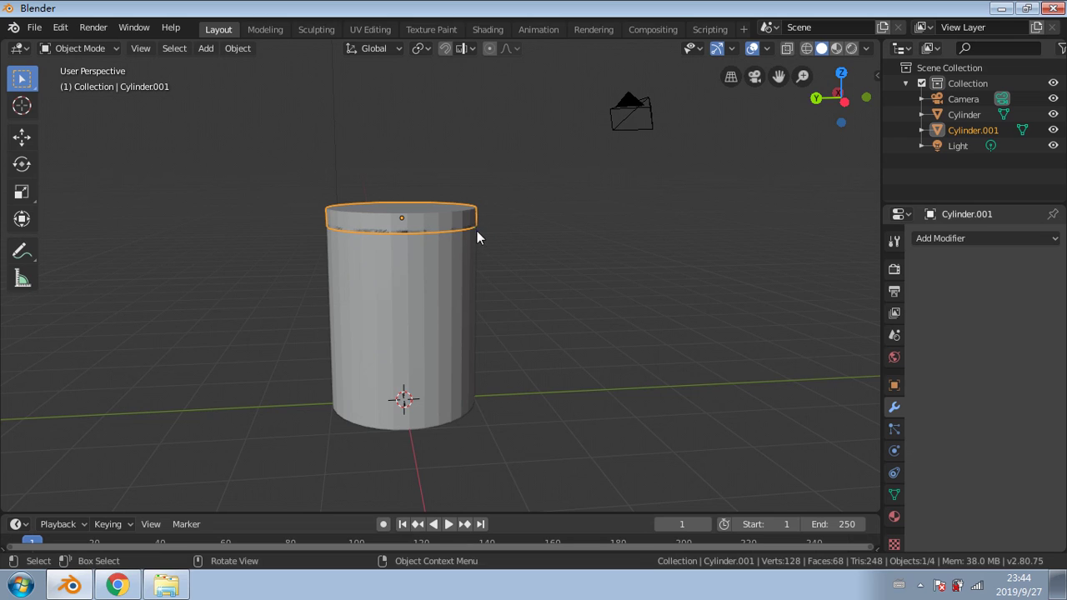
pyautogui.scroll(2, 455, 236)
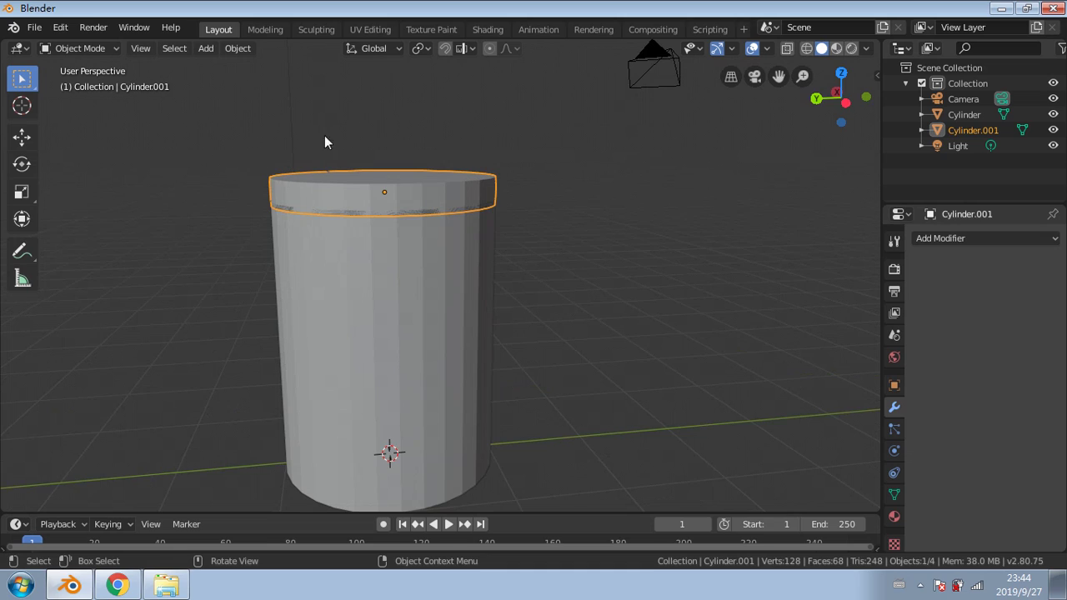
pyautogui.click(24, 164)
pyautogui.click(22, 192)
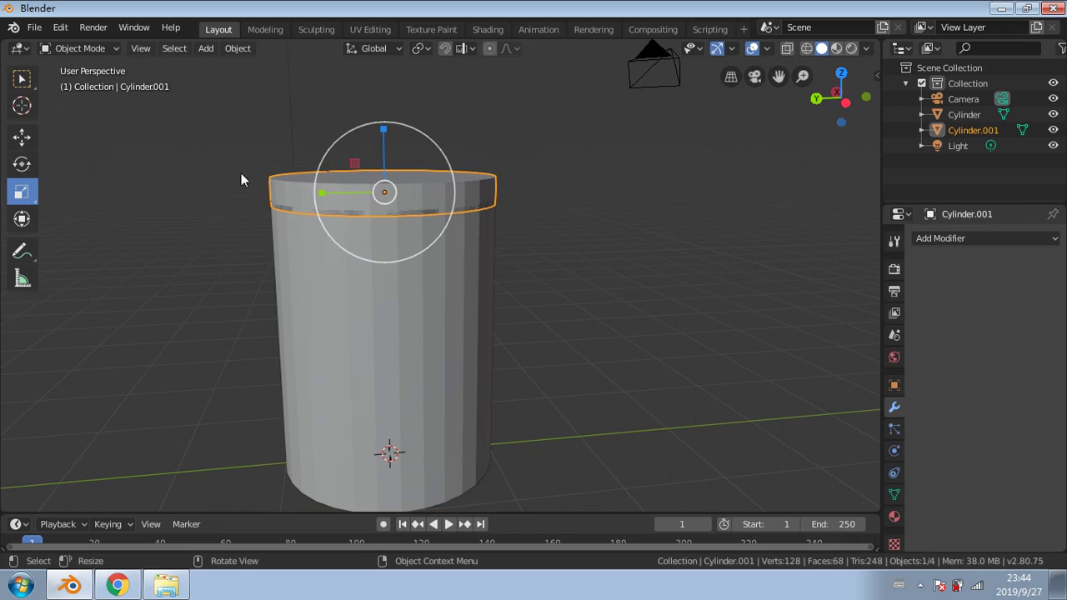
pyautogui.click(841, 73)
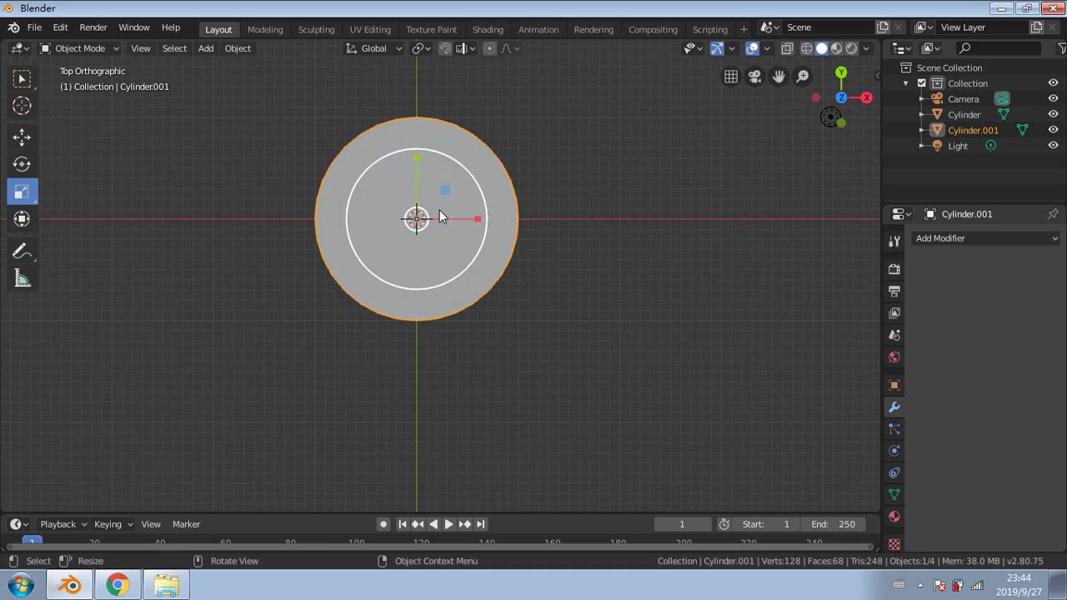
pyautogui.click(805, 50)
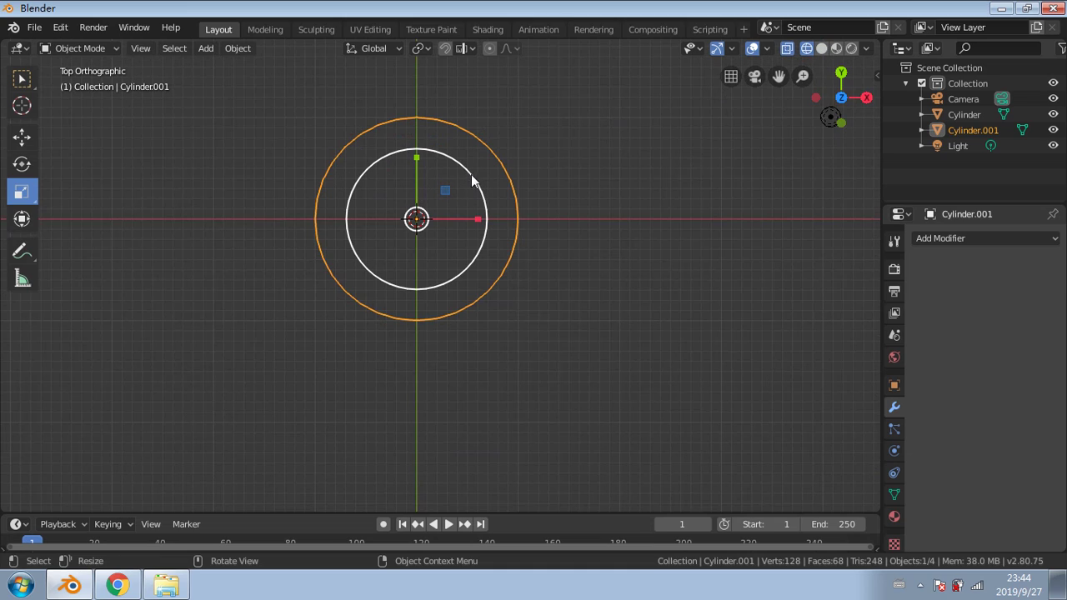
pyautogui.moveTo(472, 175); pyautogui.dragTo(467, 171)
# Step: Return to solid shading and scale the lid cylinder down along the Z axis into a thin disc
pyautogui.scroll(2, 456, 193)
pyautogui.moveTo(428, 216); pyautogui.dragTo(474, 101, button='middle')
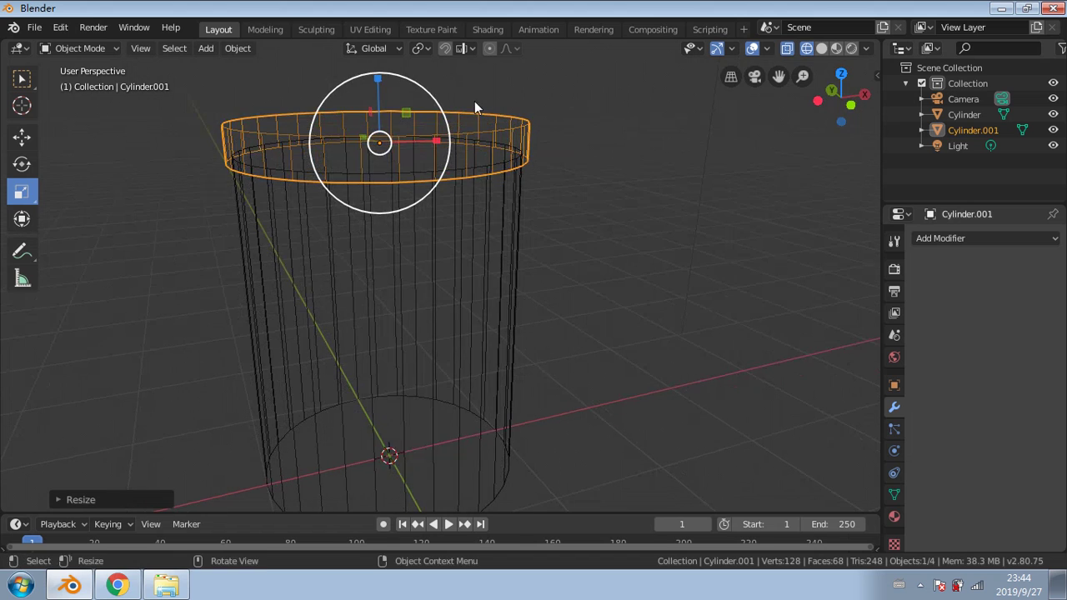
pyautogui.click(822, 48)
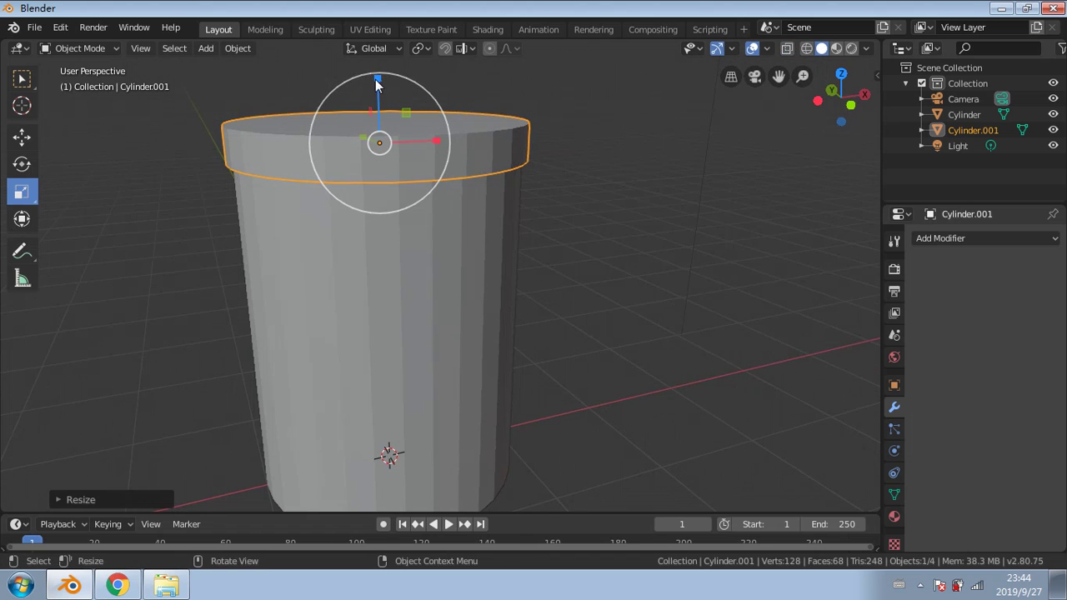
pyautogui.moveTo(379, 78); pyautogui.dragTo(376, 138)
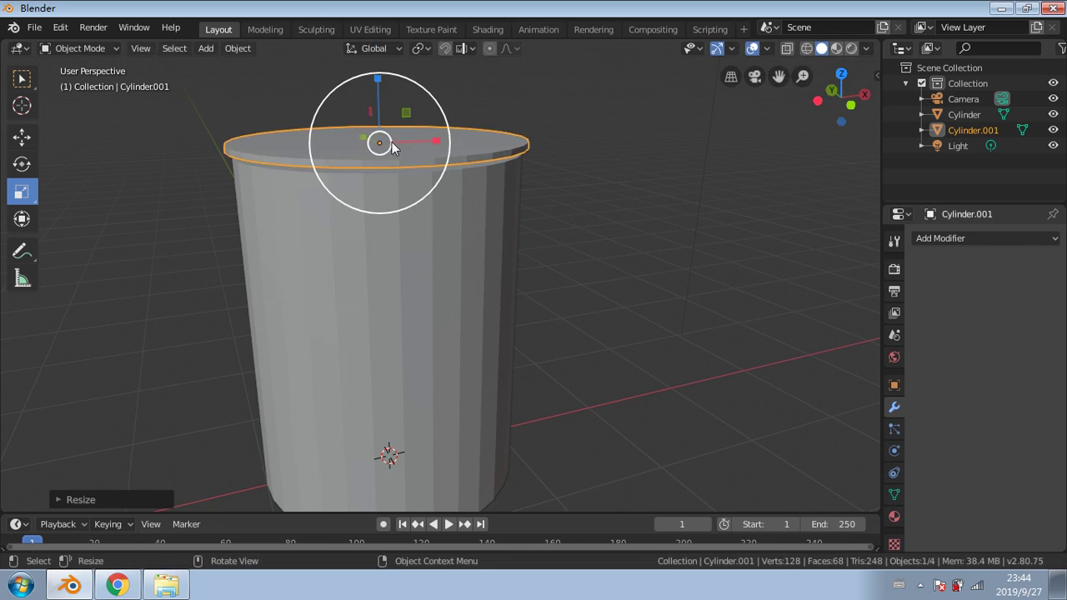
# Step: Move the thin lid disc down along Z so it forms a rim just below the can's top edge
pyautogui.scroll(3, 388, 148)
pyautogui.scroll(-2, 397, 151)
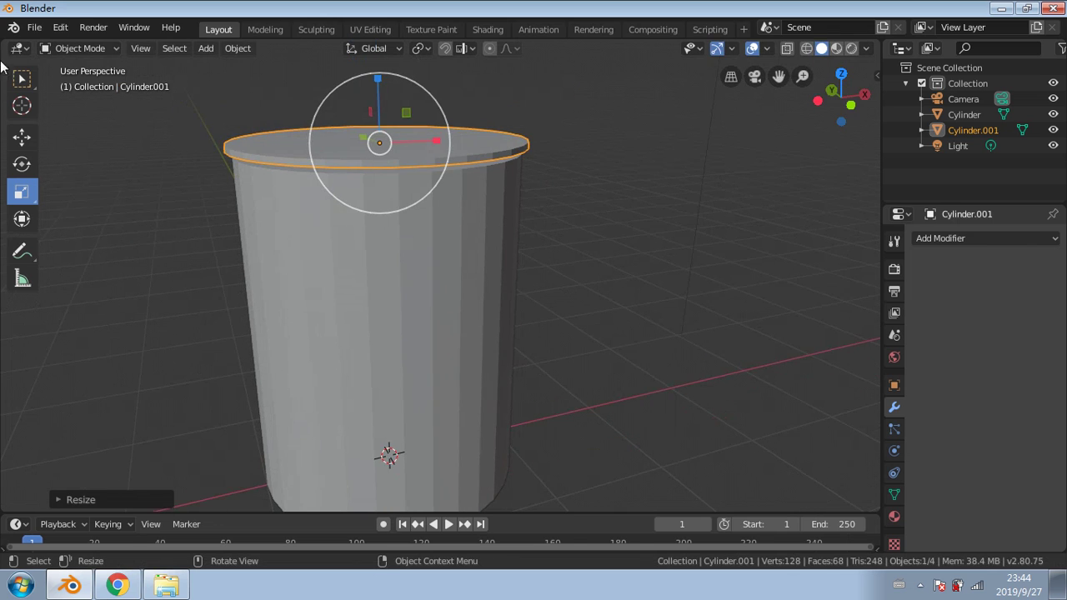
pyautogui.click(22, 136)
pyautogui.moveTo(378, 83); pyautogui.dragTo(390, 145)
pyautogui.moveTo(416, 198)
pyautogui.mouseDown(button='middle')
pyautogui.moveTo(381, 168)
pyautogui.moveTo(440, 179)
pyautogui.moveTo(427, 181)
pyautogui.mouseUp(button='middle')
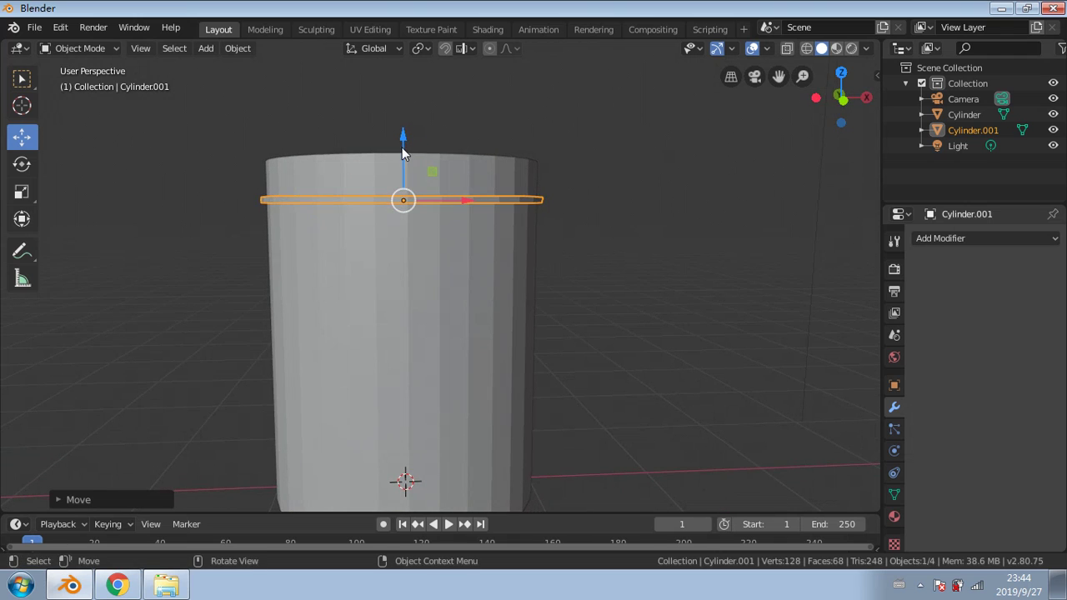
pyautogui.moveTo(402, 147); pyautogui.dragTo(403, 113)
pyautogui.moveTo(439, 159); pyautogui.dragTo(485, 203, button='middle')
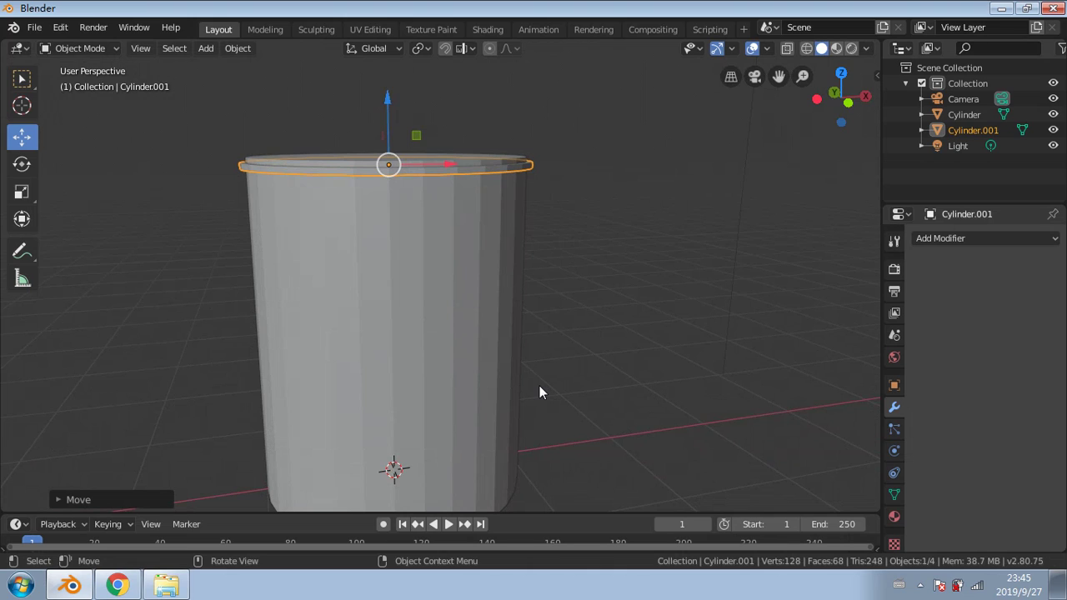
# Step: Duplicate the rim disc and place the copy lower along Z, on the upper part of the can body
pyautogui.hotkey('shift', 'd')
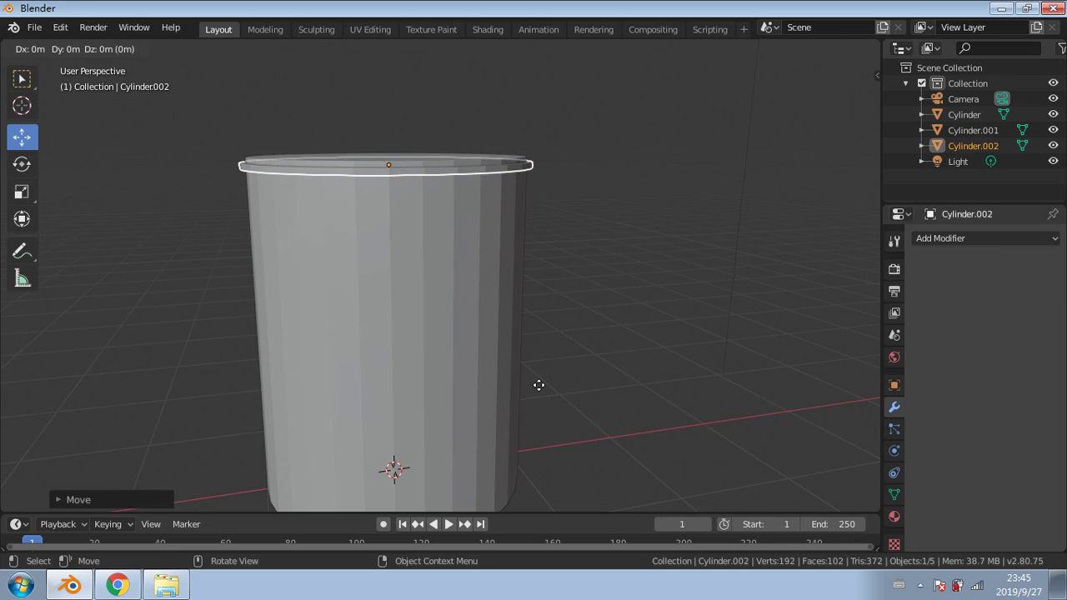
pyautogui.press('z')
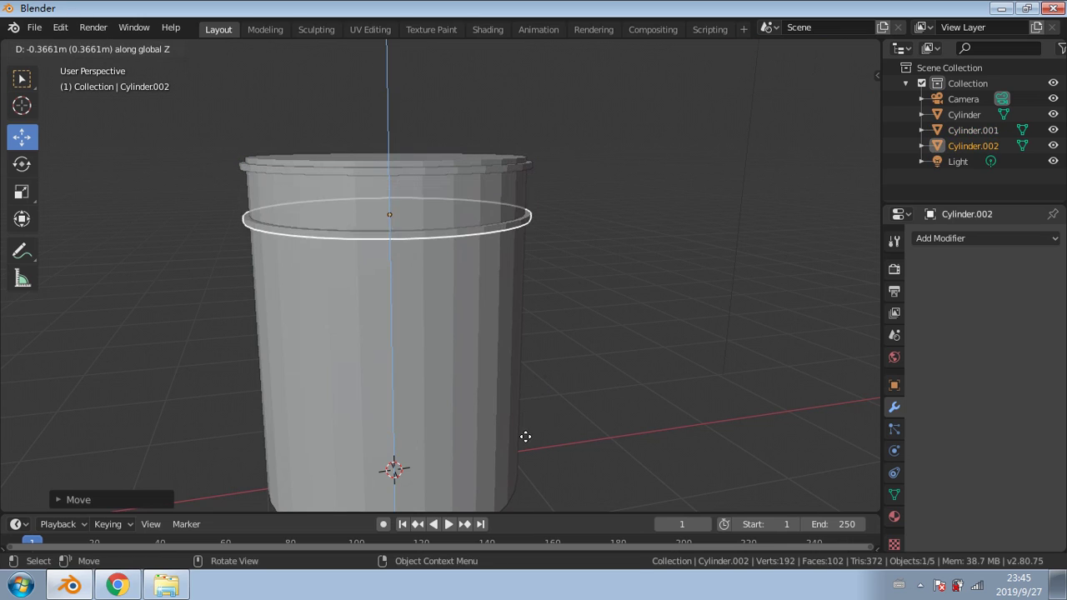
pyautogui.click(516, 467)
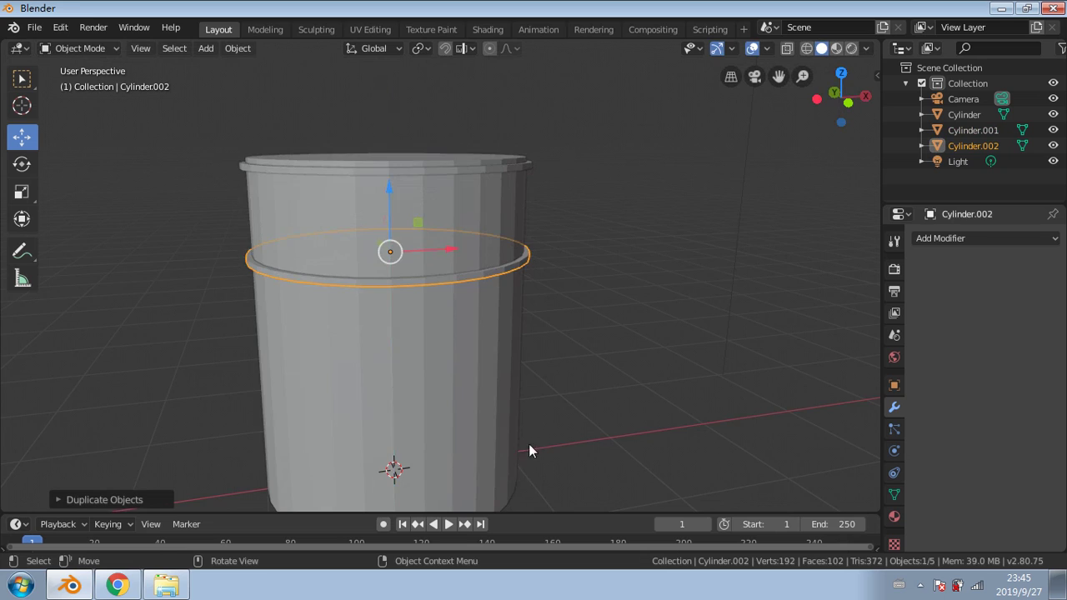
pyautogui.scroll(-4, 534, 417)
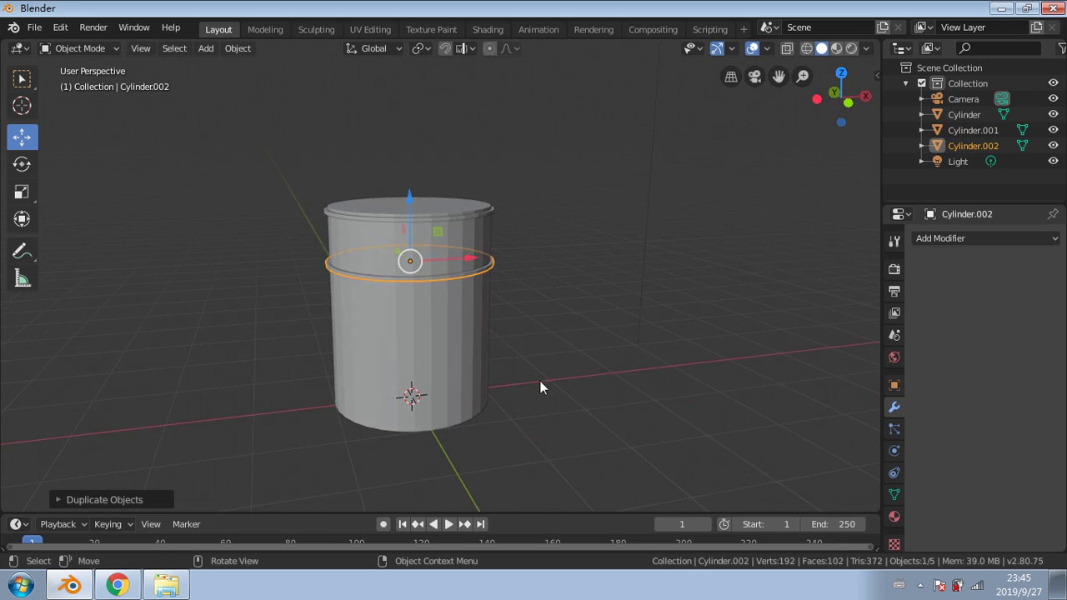
# Step: Duplicate both rim discs together and move the copies down along Z so the lower one sits near the can's base
pyautogui.click(430, 215)
pyautogui.keyDown('shift'); pyautogui.click(436, 276); pyautogui.keyUp('shift')
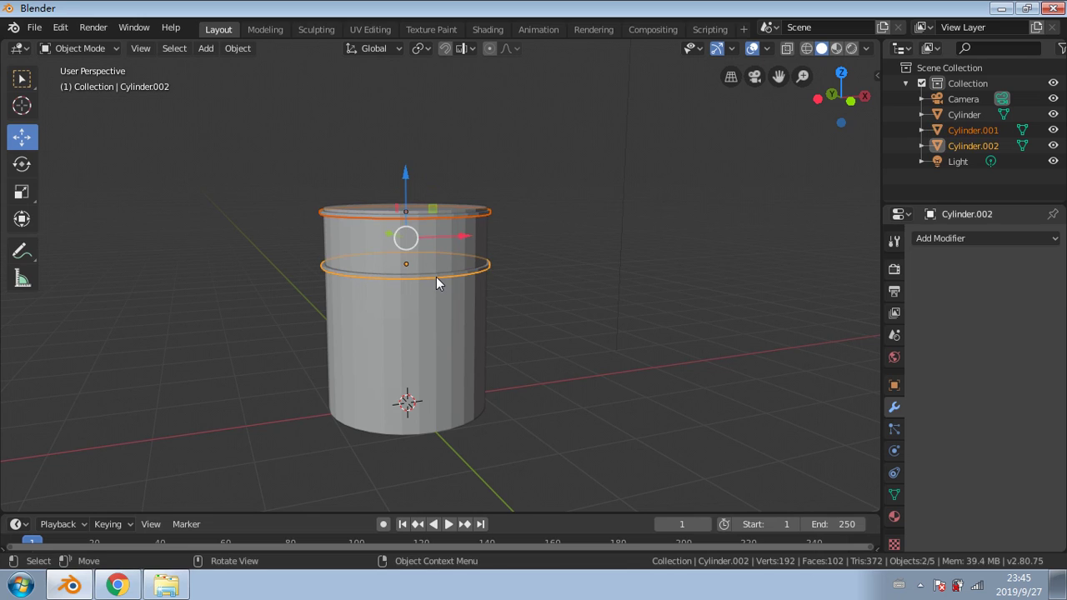
pyautogui.hotkey('shift', 'd')
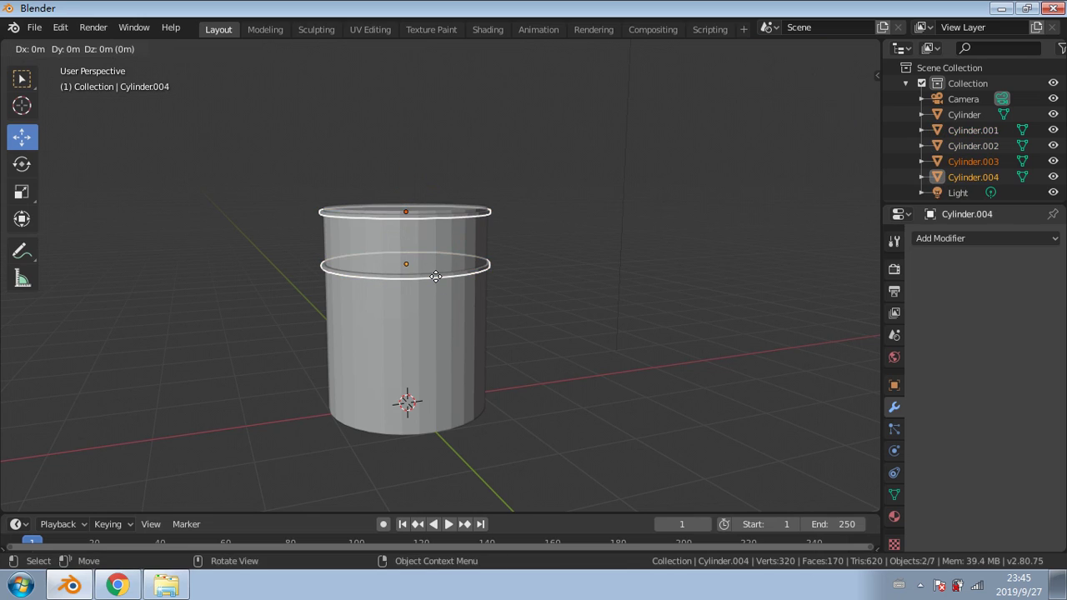
pyautogui.press('z')
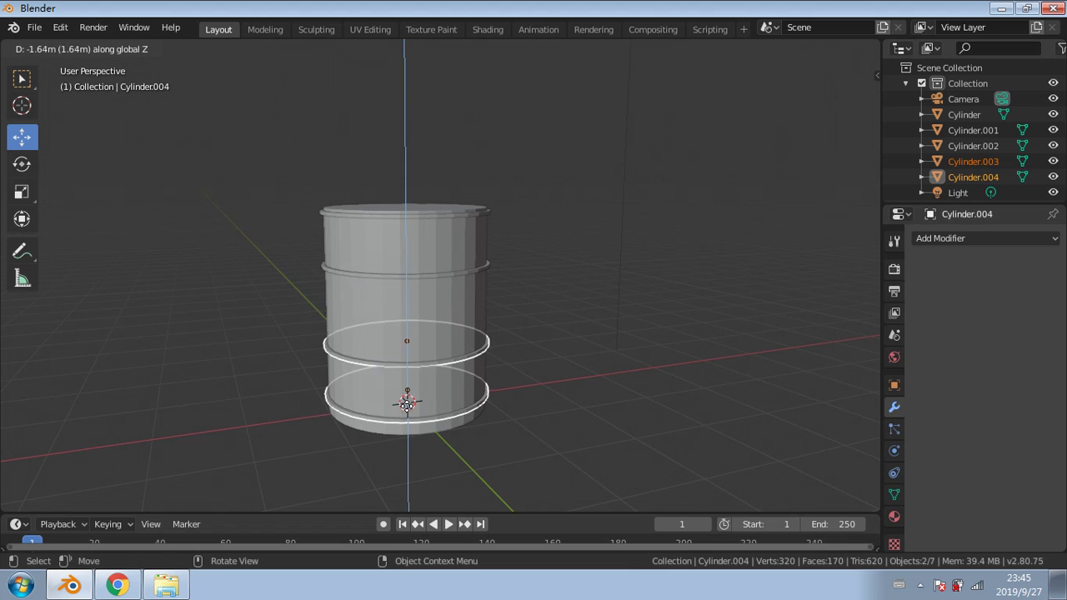
pyautogui.click(408, 410)
pyautogui.moveTo(408, 411); pyautogui.dragTo(416, 375, button='middle')
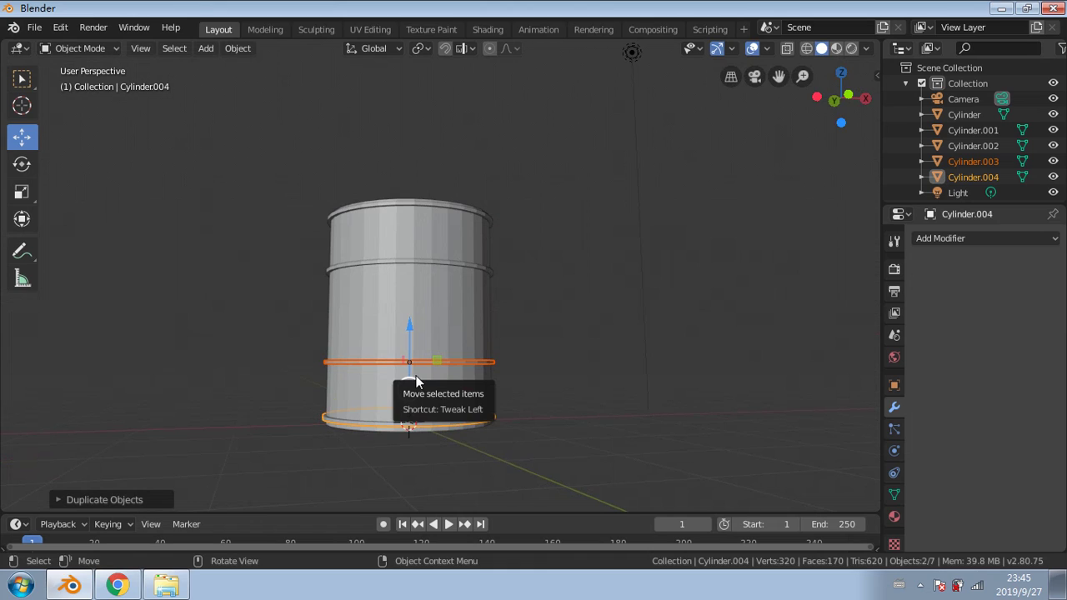
# Step: Even out the ring spacing by moving the upper middle ring slightly down and the lower middle ring slightly up along Z
pyautogui.click(528, 277)
pyautogui.click(435, 263)
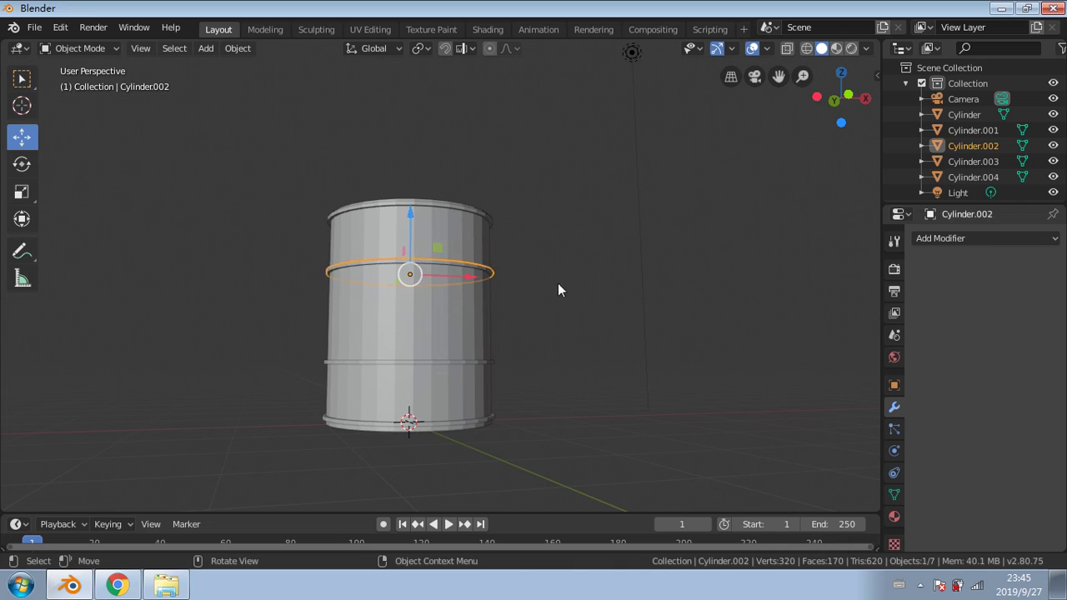
pyautogui.moveTo(560, 288); pyautogui.dragTo(381, 303, button='middle')
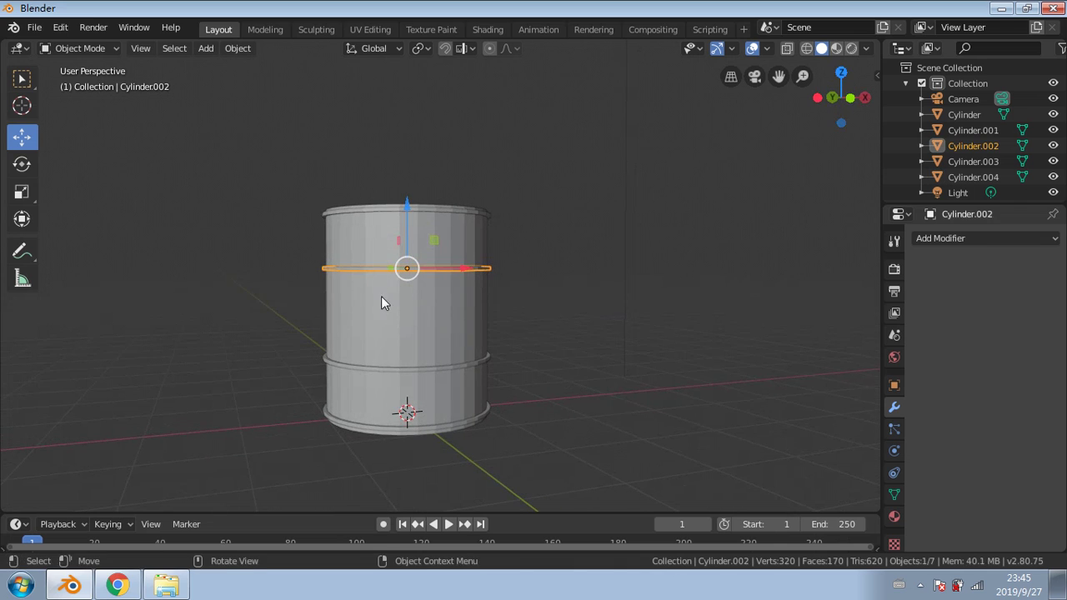
pyautogui.keyDown('shift'); pyautogui.click(388, 371); pyautogui.keyUp('shift')
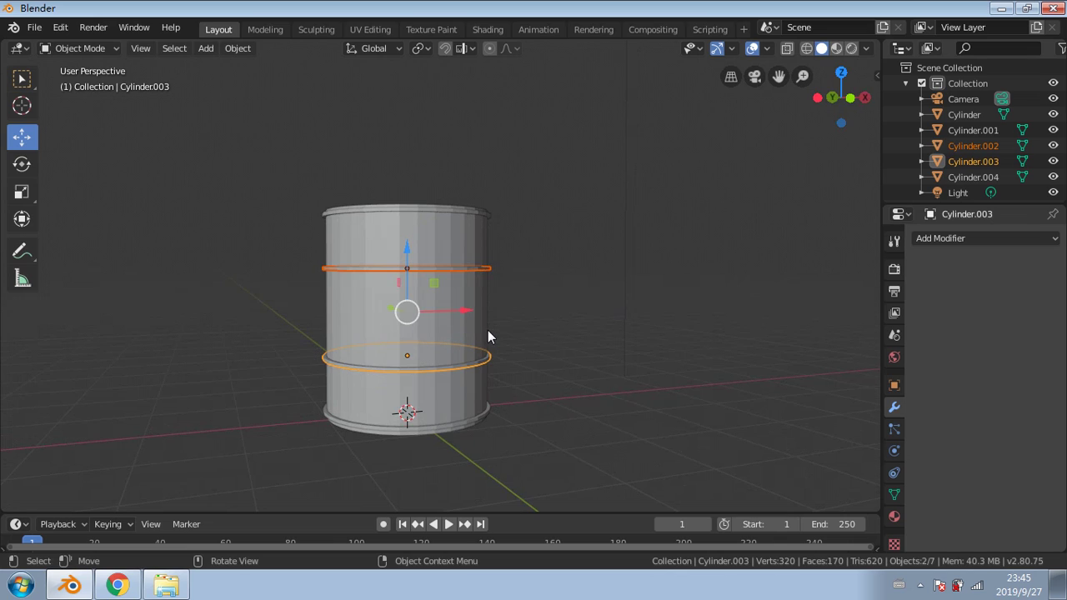
pyautogui.click(505, 316)
pyautogui.click(438, 269)
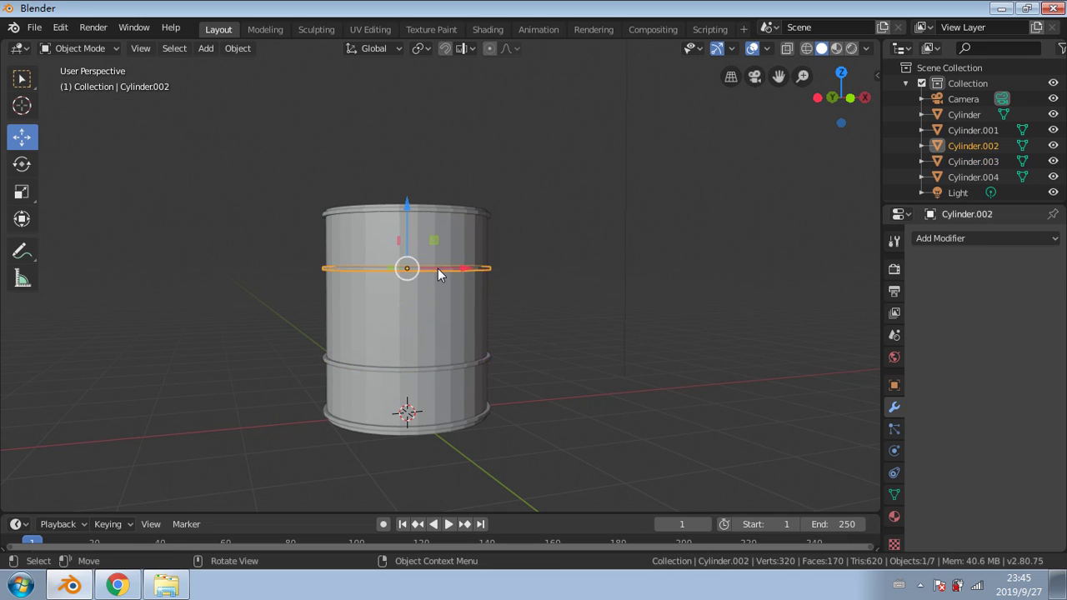
pyautogui.moveTo(405, 214); pyautogui.dragTo(410, 218)
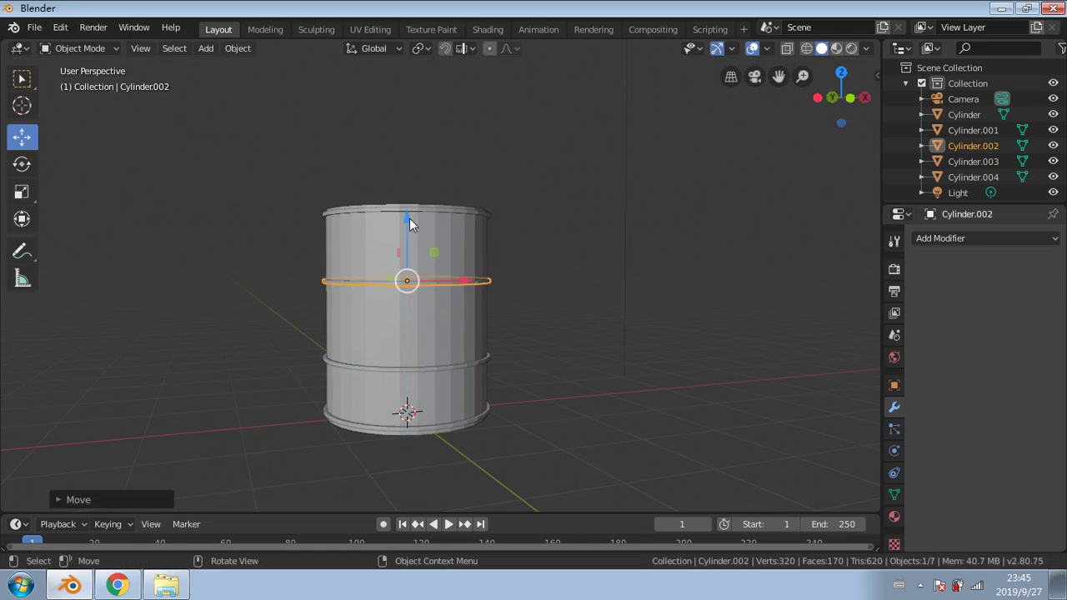
pyautogui.click(425, 348)
pyautogui.moveTo(405, 297); pyautogui.dragTo(408, 284)
pyautogui.click(561, 278)
# Step: Select the top rim ring and nudge it slightly along Z
pyautogui.moveTo(561, 277); pyautogui.dragTo(461, 218, button='middle')
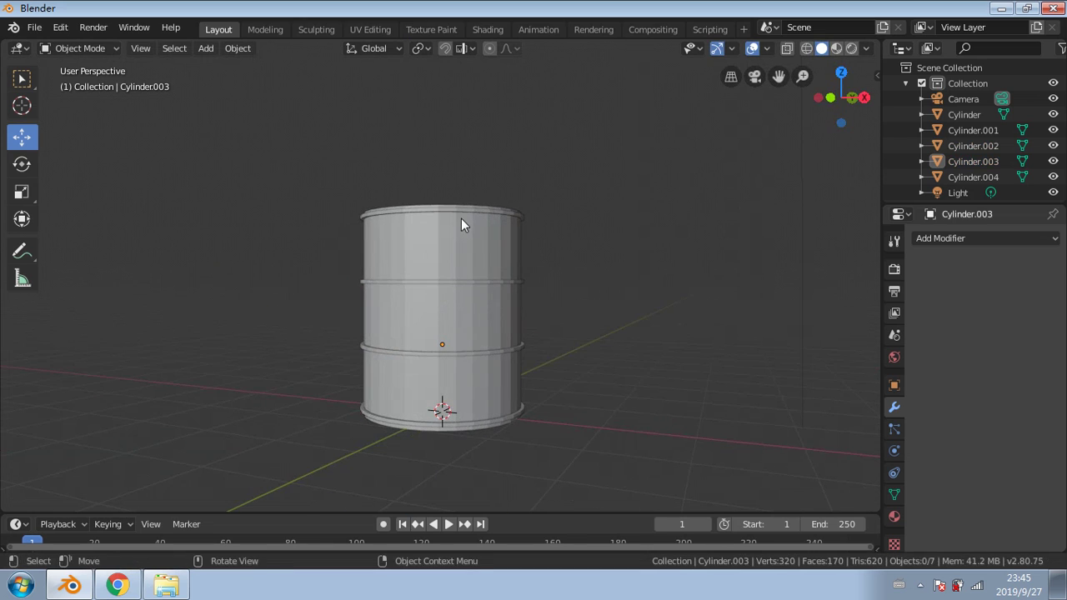
pyautogui.click(464, 211)
pyautogui.moveTo(443, 155); pyautogui.dragTo(442, 158)
pyautogui.moveTo(443, 158); pyautogui.dragTo(517, 264, button='middle')
pyautogui.scroll(1, 567, 342)
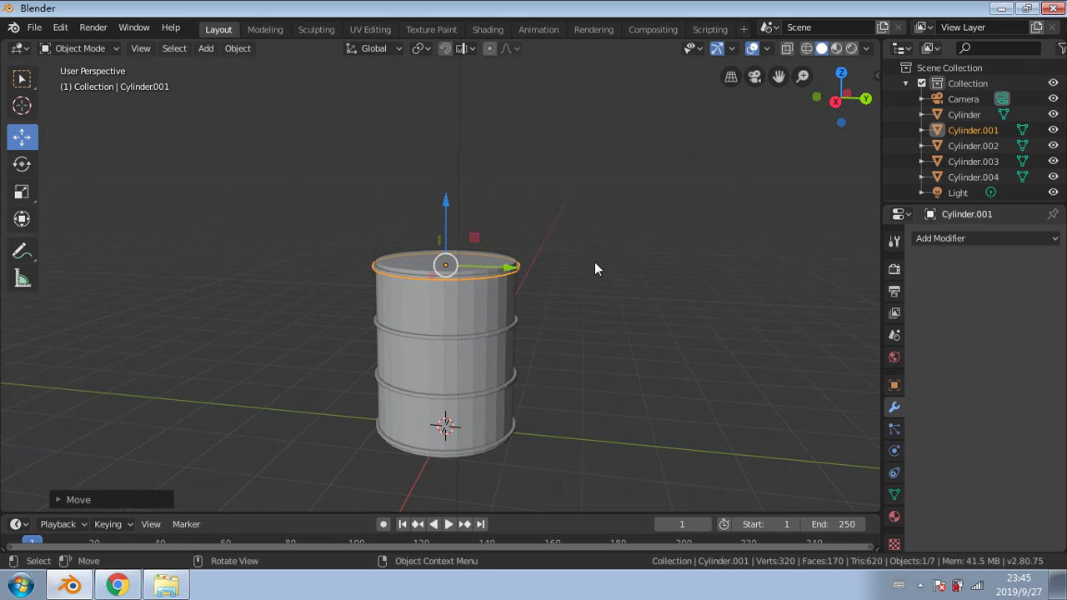
# Step: Select the can body and all four rings and join them into one object
pyautogui.click(393, 262)
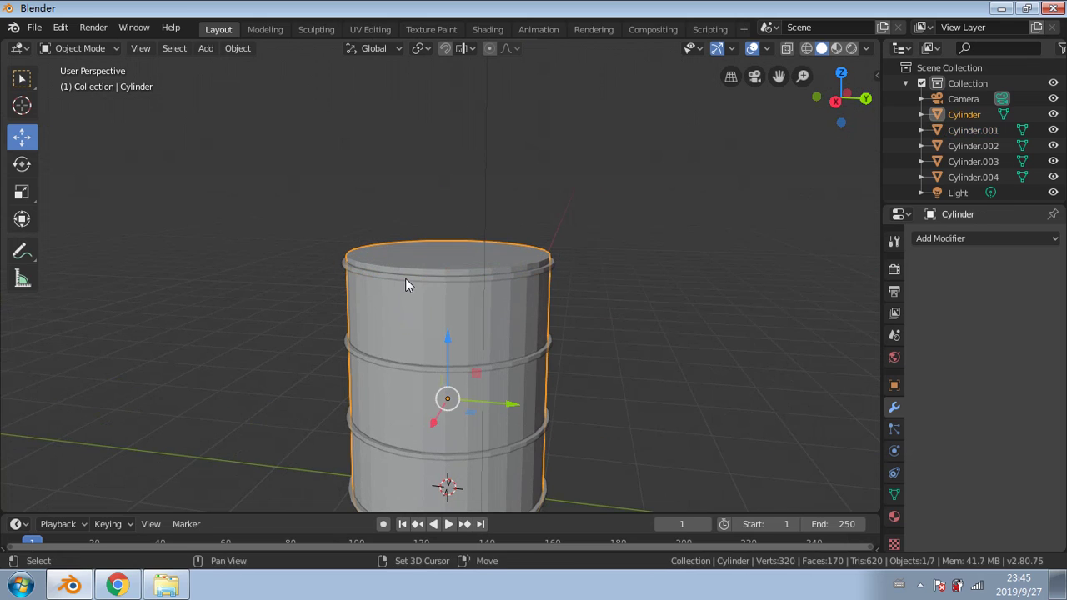
pyautogui.keyDown('shift'); pyautogui.click(405, 278); pyautogui.keyUp('shift')
pyautogui.keyDown('shift'); pyautogui.click(407, 379); pyautogui.keyUp('shift')
pyautogui.keyDown('shift'); pyautogui.click(394, 456); pyautogui.keyUp('shift')
pyautogui.scroll(-1, 397, 452)
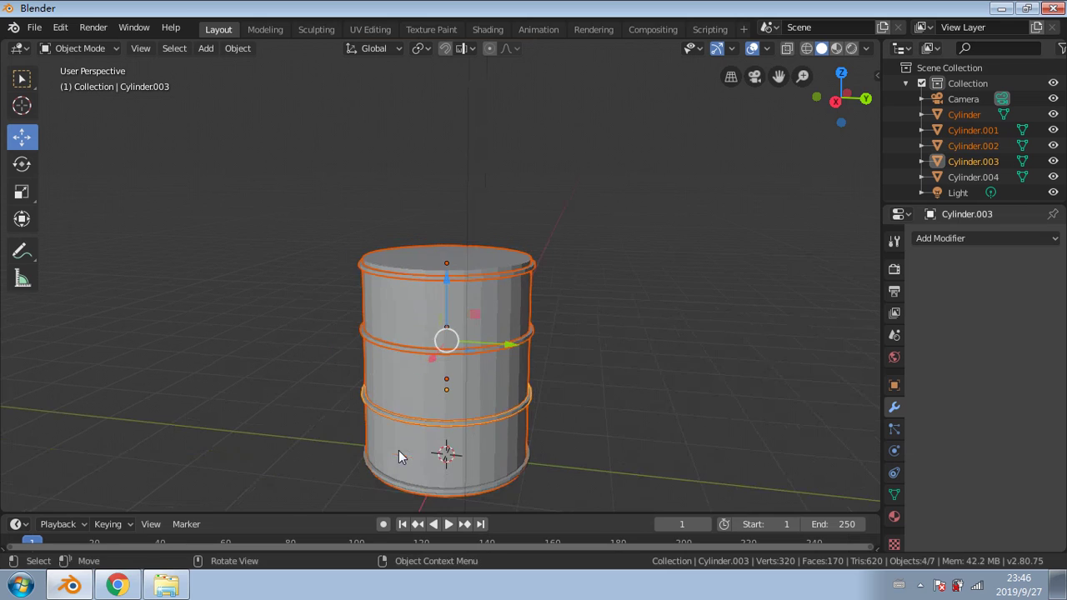
pyautogui.keyDown('shift'); pyautogui.click(423, 488); pyautogui.keyUp('shift')
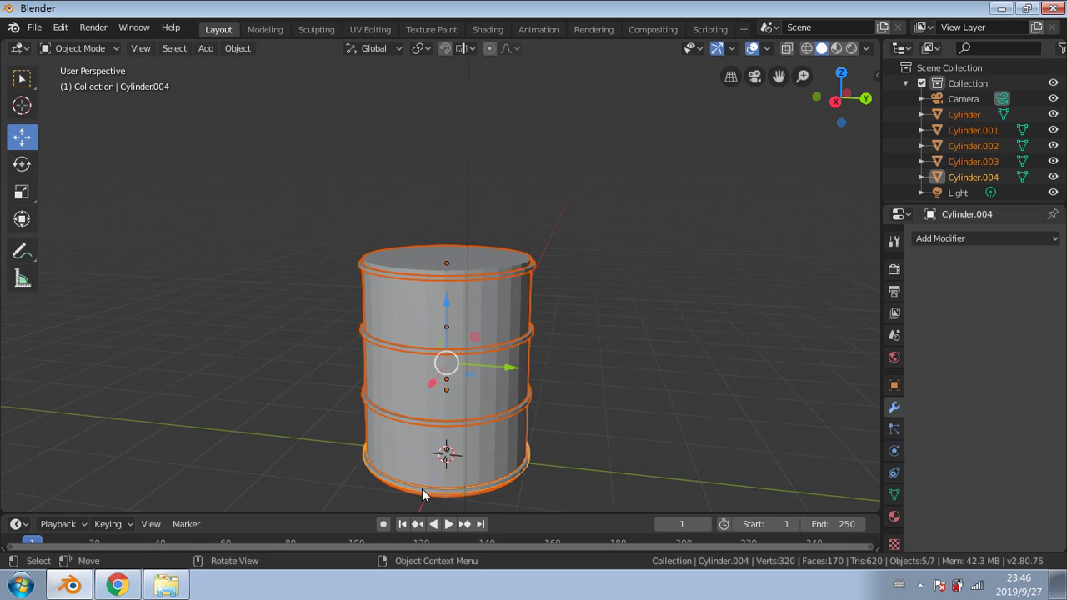
pyautogui.hotkey('ctrl', 'j')
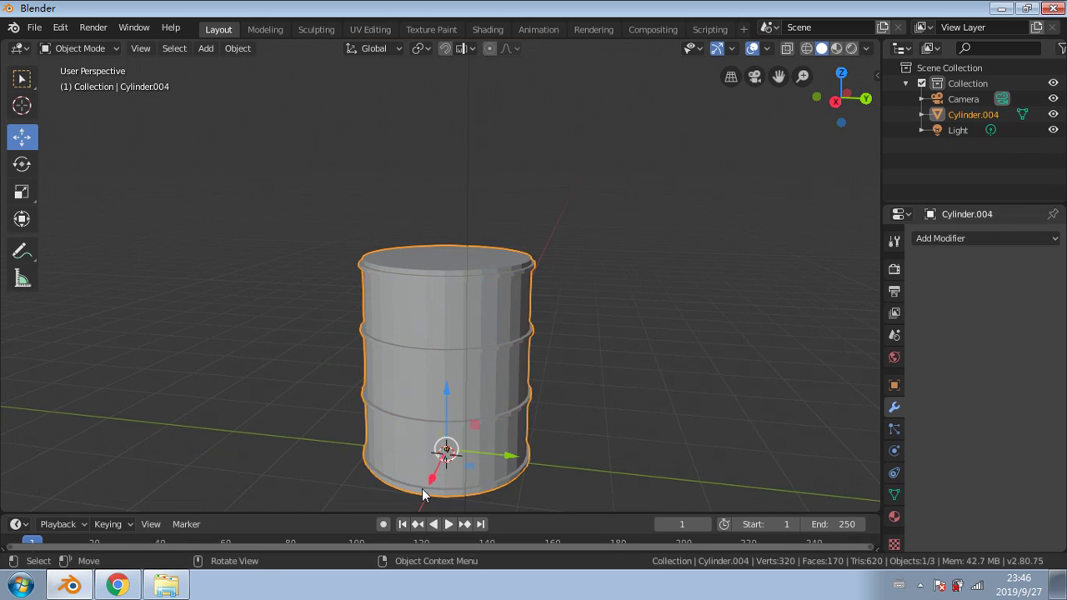
# Step: Enter Edit Mode on the joined barrel and clear the existing face selection
pyautogui.moveTo(580, 418); pyautogui.dragTo(330, 176, button='middle')
pyautogui.scroll(1, 557, 408)
pyautogui.click(329, 176)
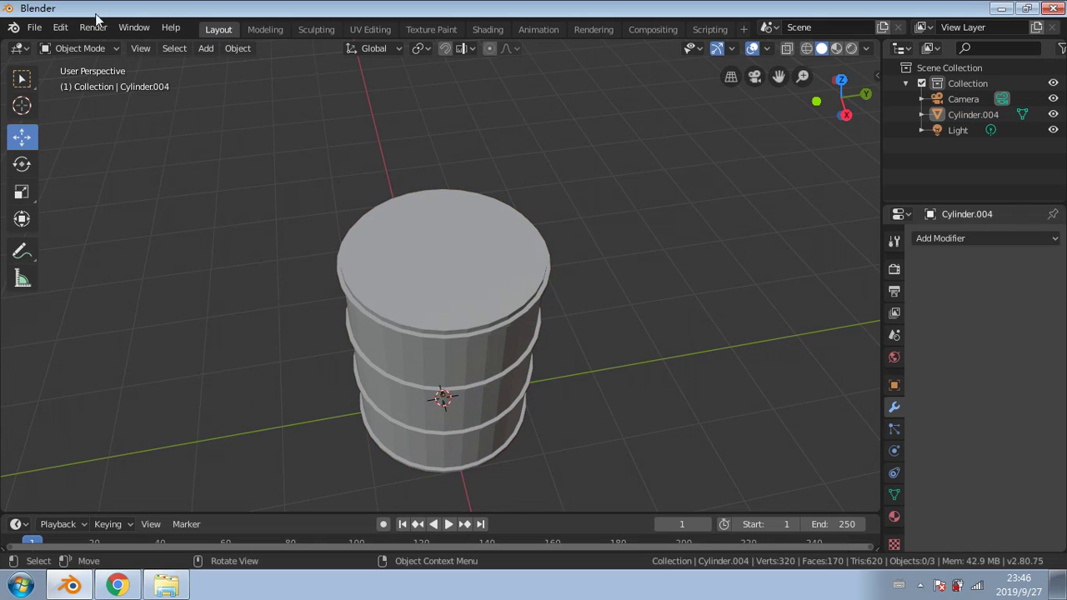
pyautogui.click(99, 47)
pyautogui.click(66, 84)
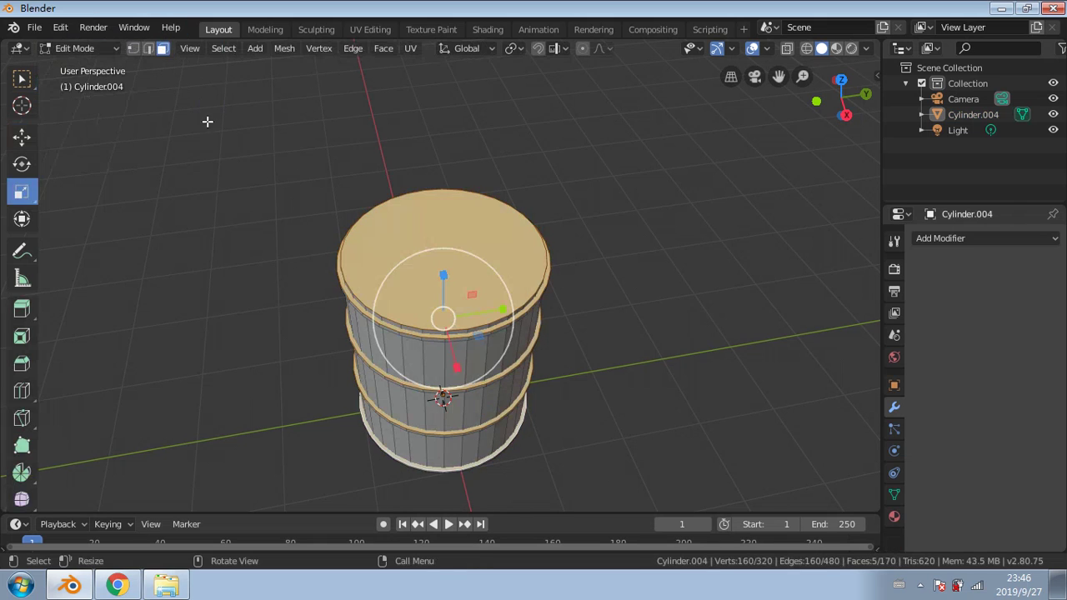
pyautogui.click(307, 174)
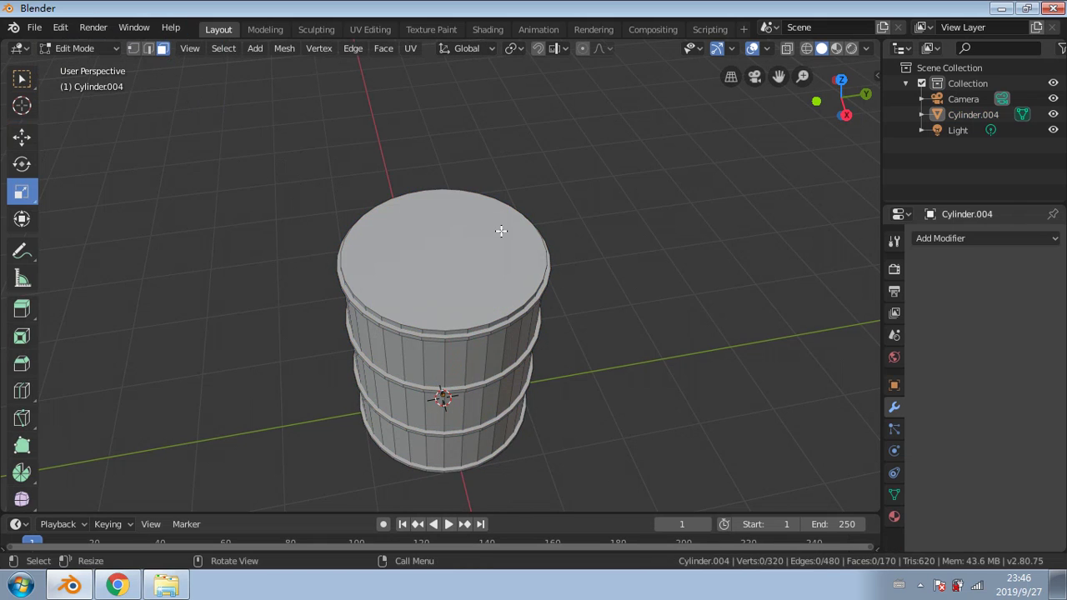
# Step: Select the barrel's top and bottom cap faces together
pyautogui.moveTo(502, 232); pyautogui.dragTo(514, 202, button='middle')
pyautogui.click(441, 267)
pyautogui.moveTo(442, 266); pyautogui.dragTo(529, 105, button='middle')
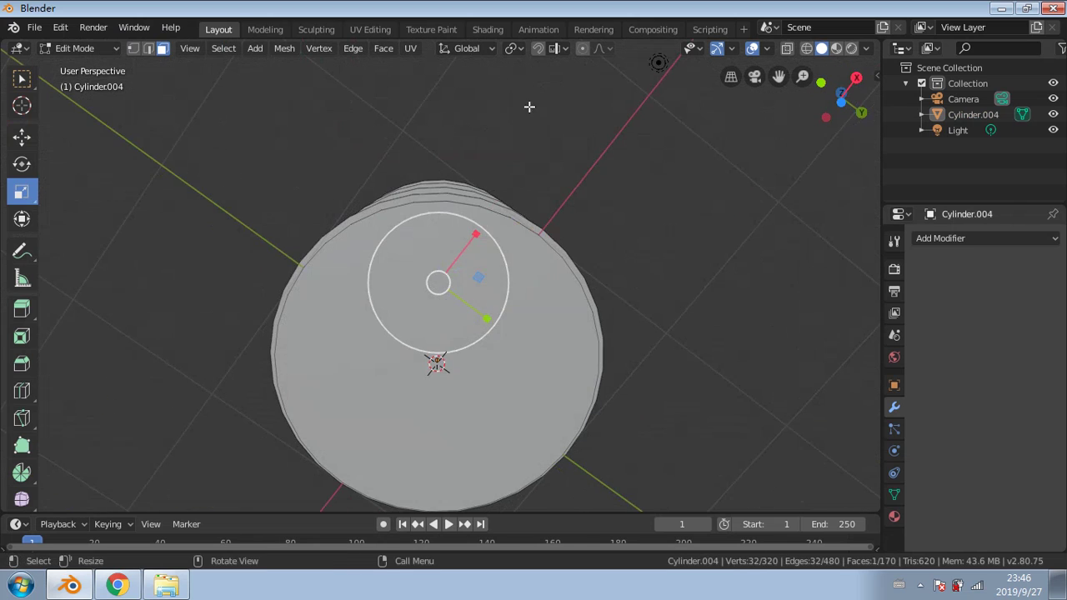
pyautogui.keyDown('shift'); pyautogui.click(402, 332); pyautogui.keyUp('shift')
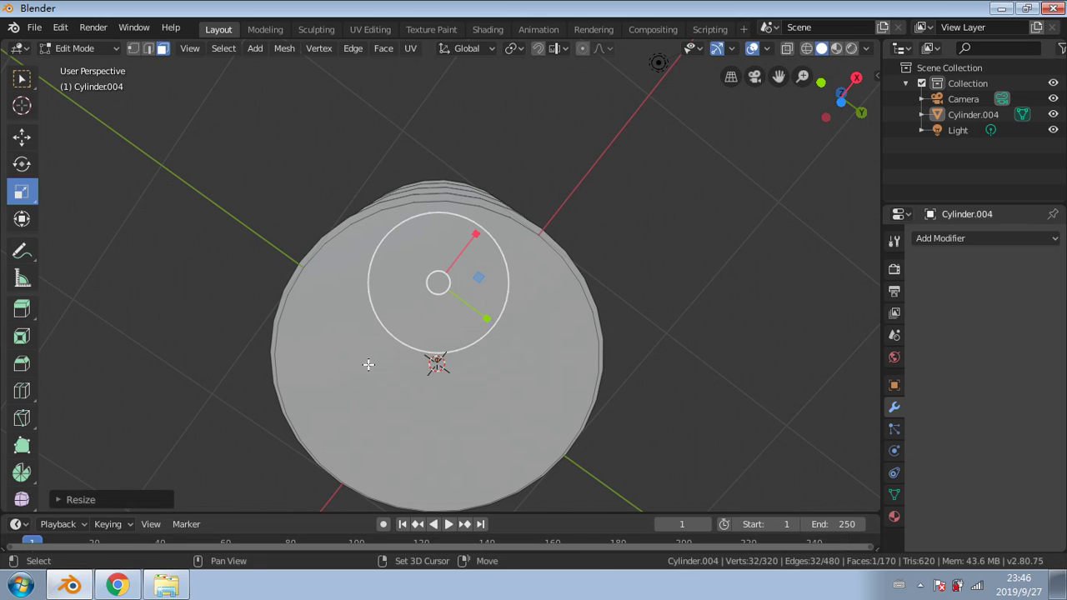
pyautogui.keyDown('shift'); pyautogui.click(369, 364); pyautogui.keyUp('shift')
pyautogui.moveTo(369, 364); pyautogui.dragTo(495, 311, button='middle')
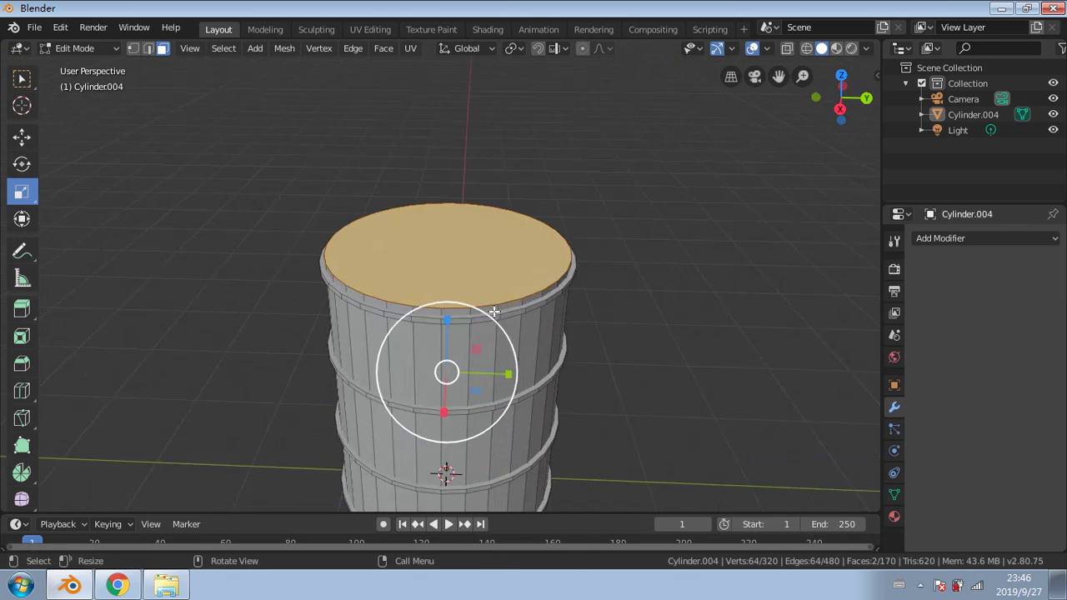
pyautogui.scroll(3, 317, 206)
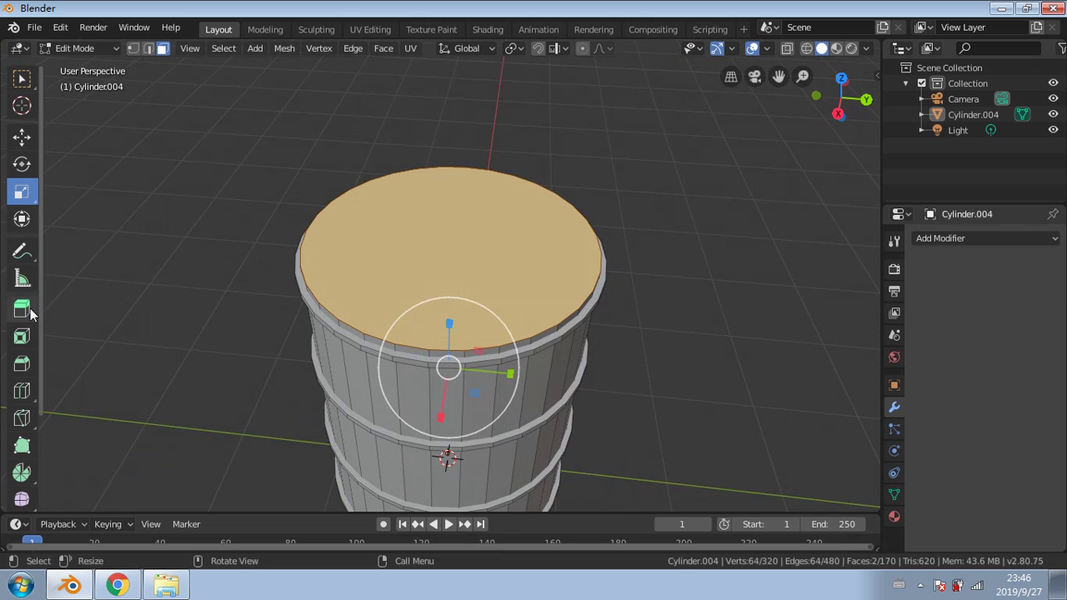
# Step: Try to inset the barrel's top and bottom cap faces at the same time with the Inset Faces tool
pyautogui.click(30, 335)
pyautogui.moveTo(464, 252); pyautogui.dragTo(272, 225)
pyautogui.moveTo(408, 250); pyautogui.dragTo(366, 249)
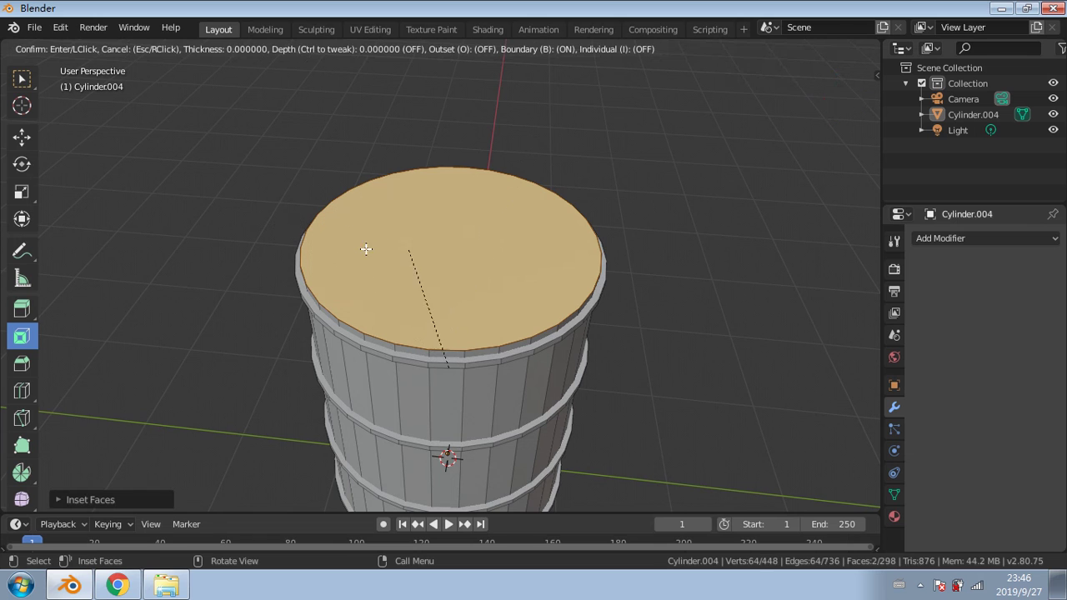
pyautogui.moveTo(318, 166); pyautogui.dragTo(347, 180)
# Step: Select only the barrel's top cap face and inset it to leave a narrow border around the edge
pyautogui.moveTo(478, 208); pyautogui.dragTo(428, 271, button='middle')
pyautogui.scroll(-2, 487, 247)
pyautogui.click(417, 220)
pyautogui.press('i')
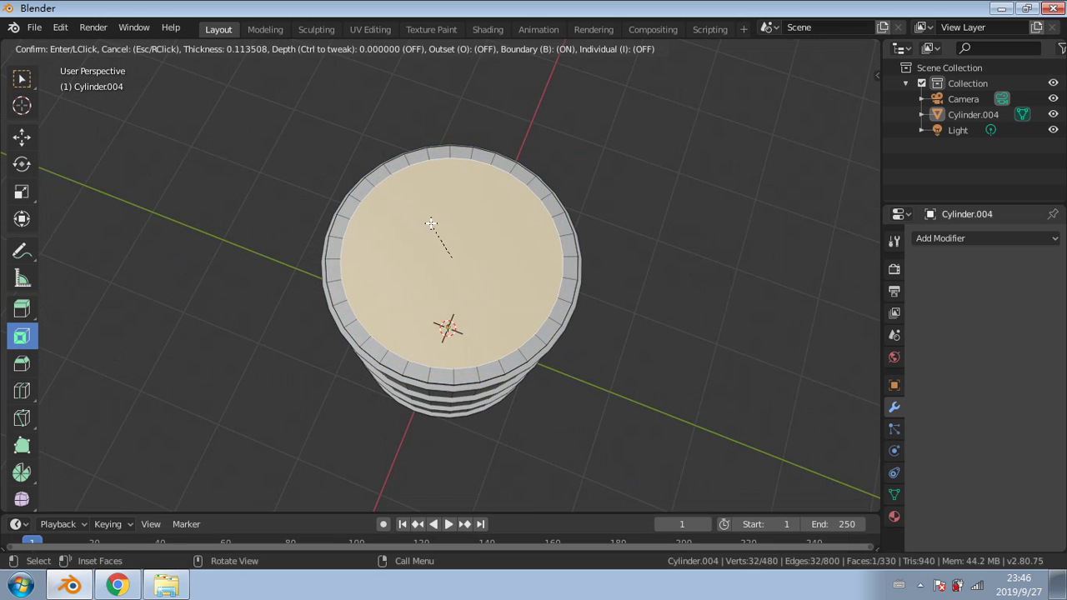
pyautogui.click(423, 222)
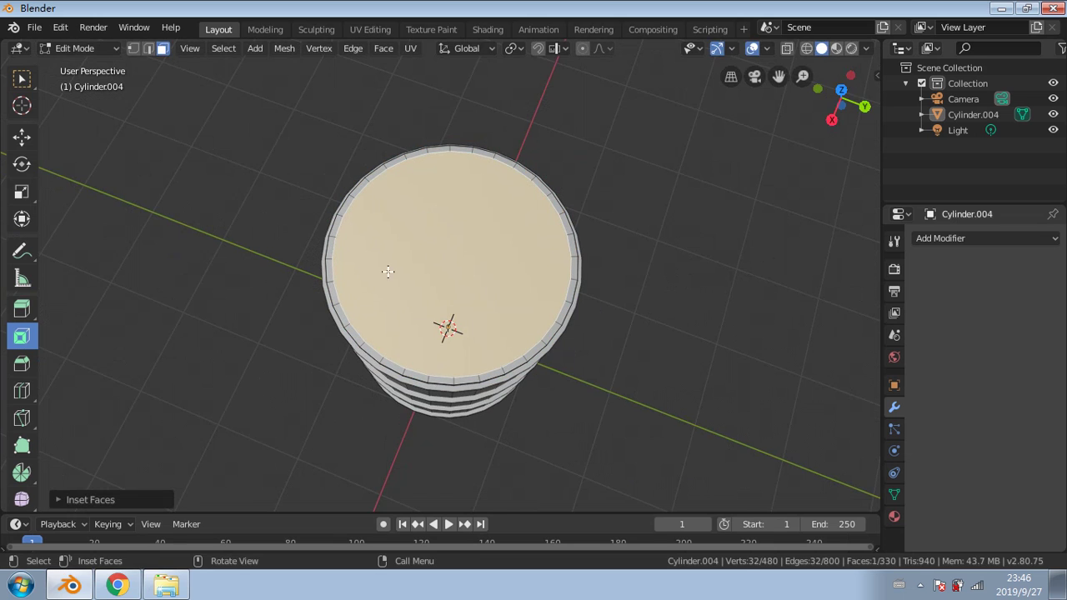
# Step: Select the barrel's bottom cap face and inset it to leave a border around the edge
pyautogui.moveTo(386, 269); pyautogui.dragTo(425, 598, button='middle')
pyautogui.moveTo(492, 428); pyautogui.dragTo(490, 323, button='middle')
pyautogui.scroll(-2, 550, 262)
pyautogui.click(550, 258)
pyautogui.moveTo(458, 421)
pyautogui.mouseDown()
pyautogui.moveTo(474, 426)
pyautogui.moveTo(447, 455)
pyautogui.moveTo(459, 467)
pyautogui.moveTo(448, 455)
pyautogui.mouseUp()
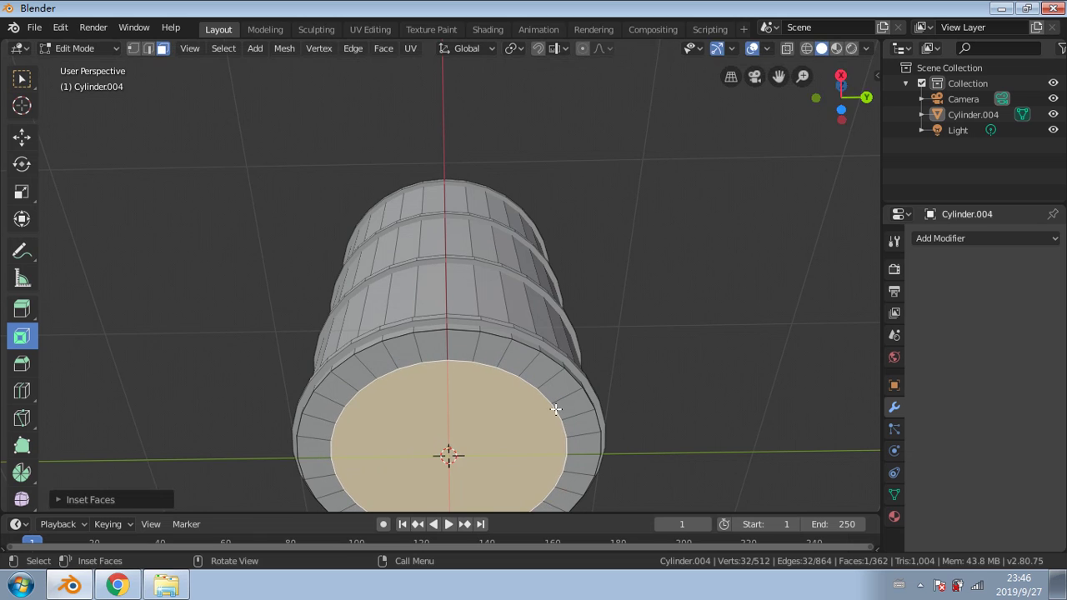
# Step: Scale up the barrel's inner bottom face until only a narrow border remains around the edge
pyautogui.moveTo(448, 455); pyautogui.dragTo(584, 351, button='middle')
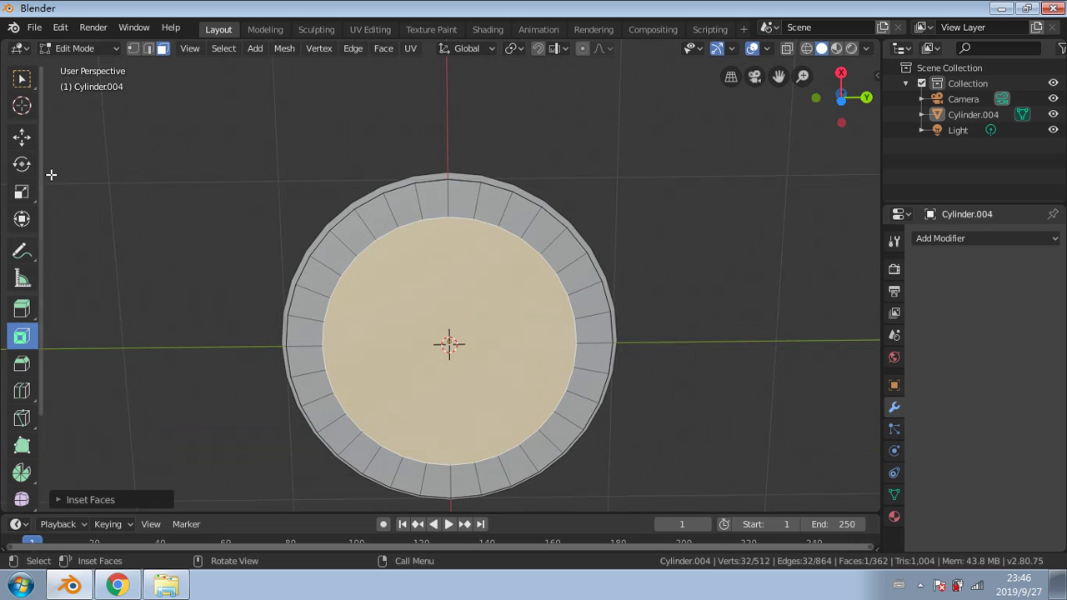
pyautogui.click(21, 219)
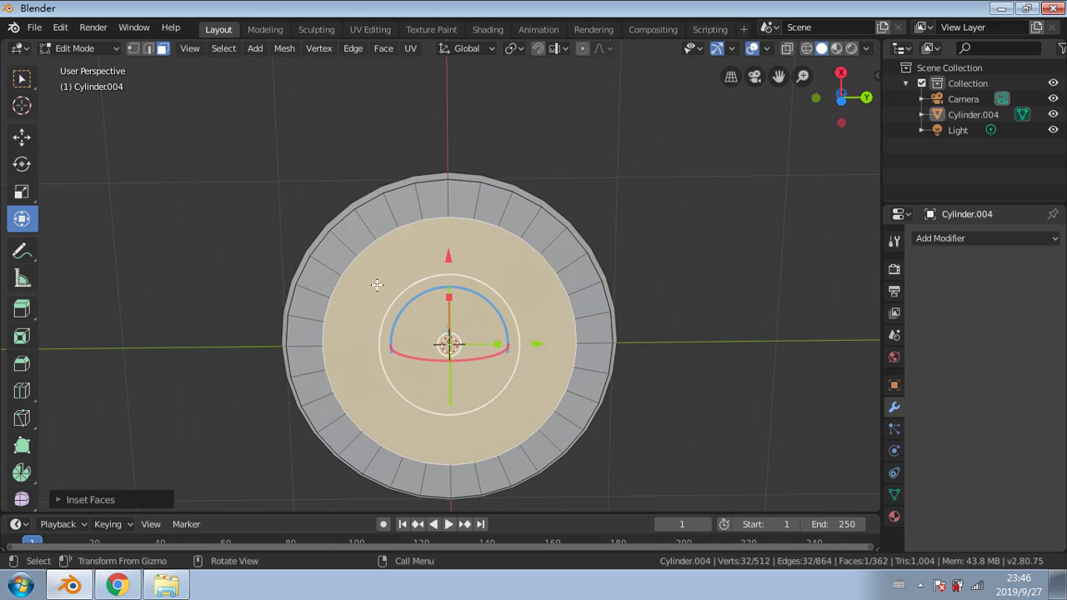
pyautogui.moveTo(401, 290); pyautogui.dragTo(405, 288, button='middle')
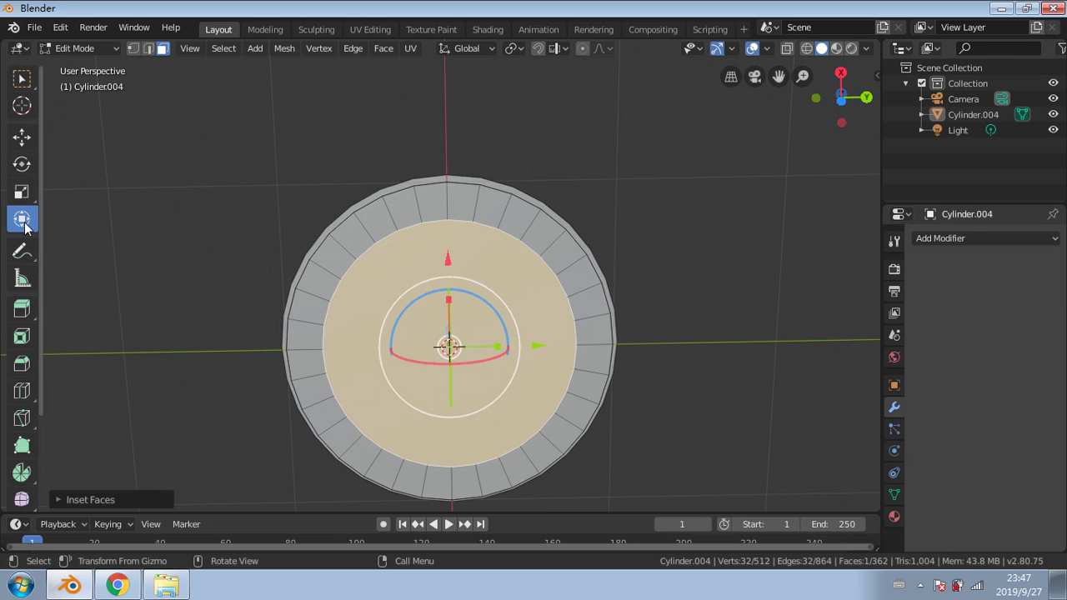
pyautogui.moveTo(499, 305); pyautogui.dragTo(511, 302)
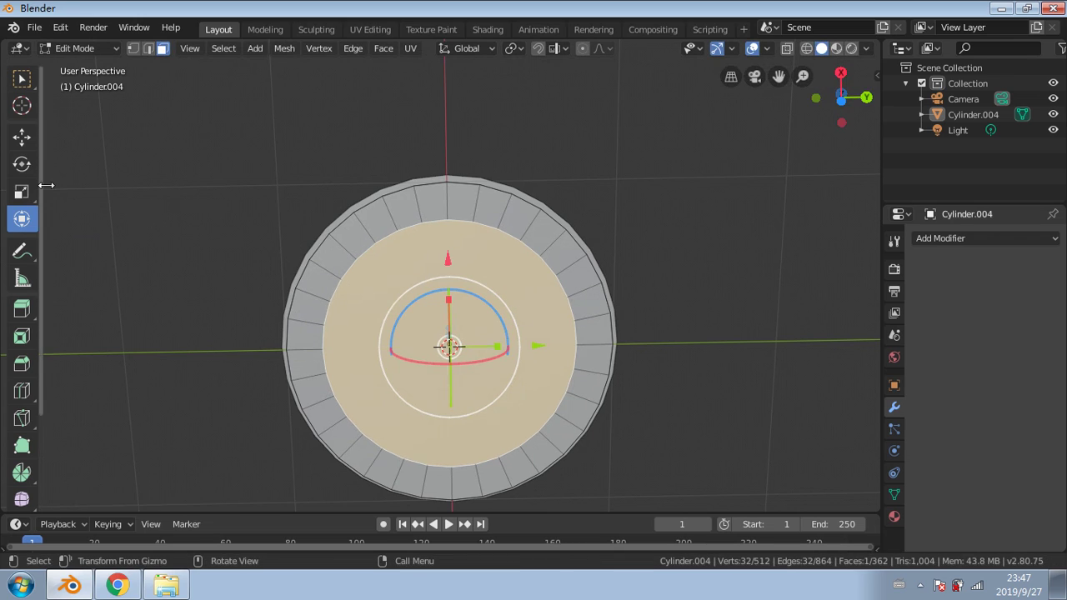
pyautogui.click(11, 199)
pyautogui.moveTo(505, 308); pyautogui.dragTo(522, 303)
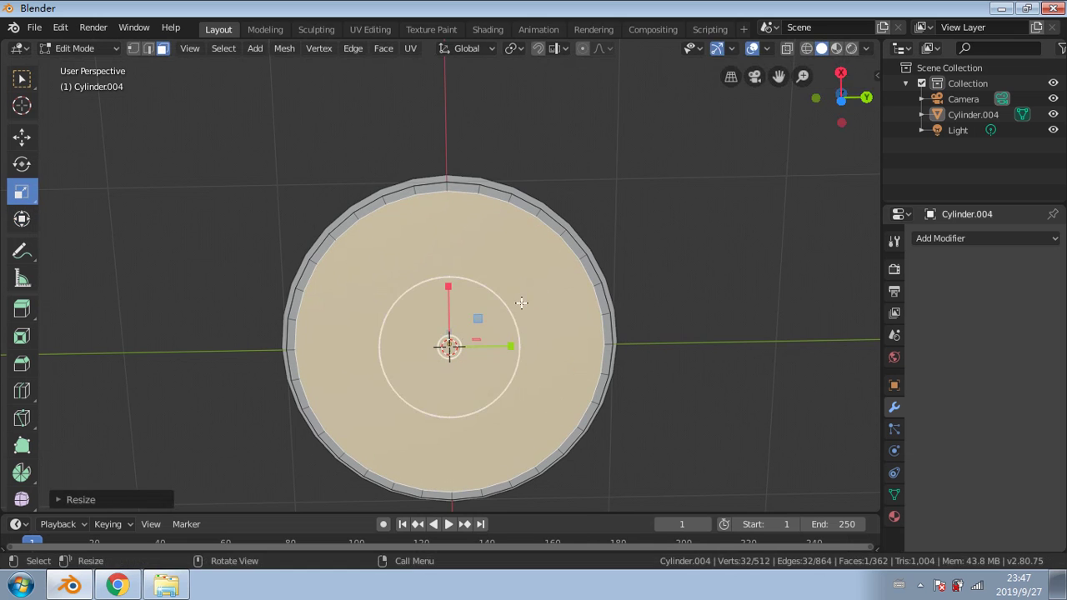
# Step: Select the inner top cap face and extrude it slightly down into the barrel with Extrude Individual
pyautogui.moveTo(575, 270); pyautogui.dragTo(458, 271, button='middle')
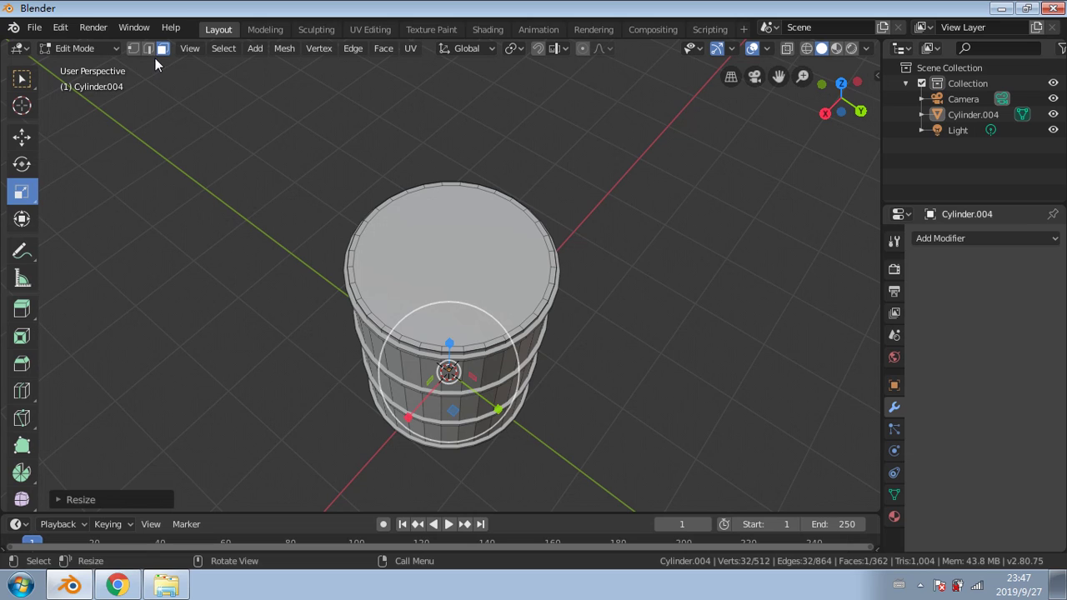
pyautogui.click(421, 212)
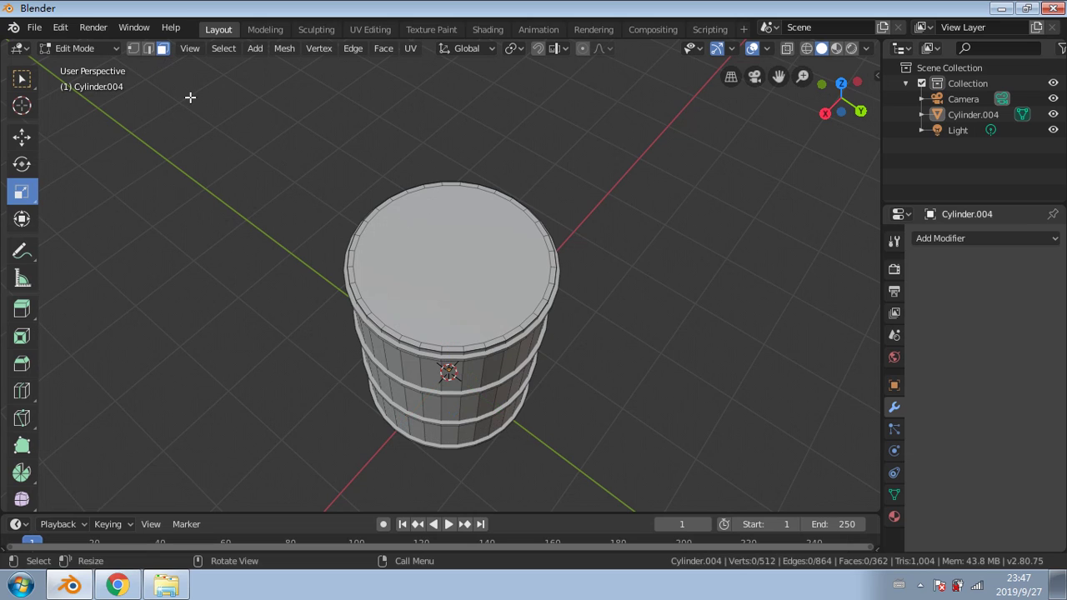
pyautogui.click(22, 79)
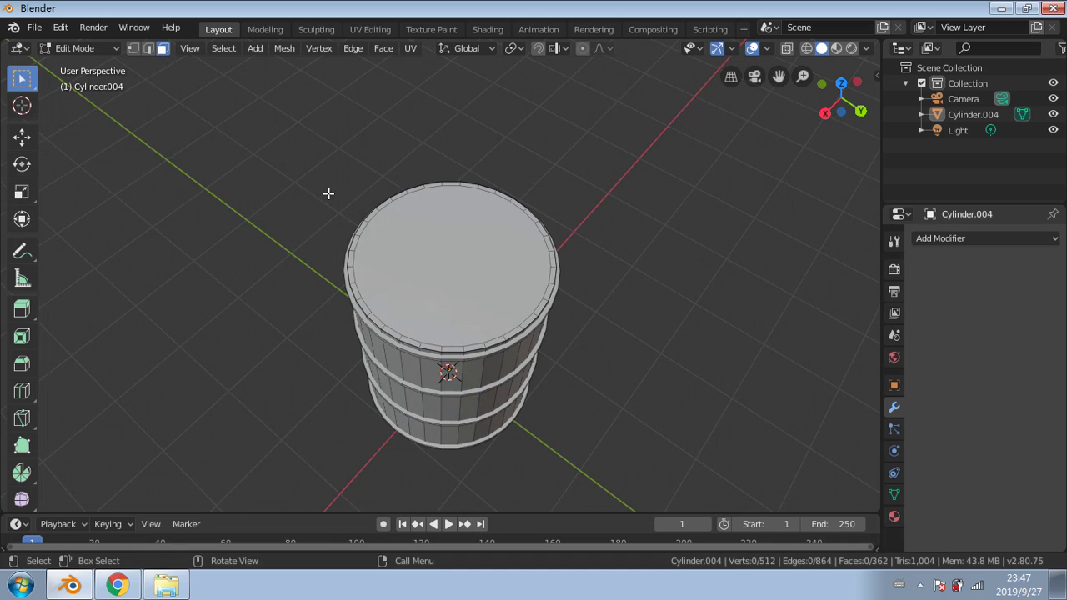
pyautogui.click(427, 275)
pyautogui.moveTo(427, 275); pyautogui.dragTo(467, 219, button='middle')
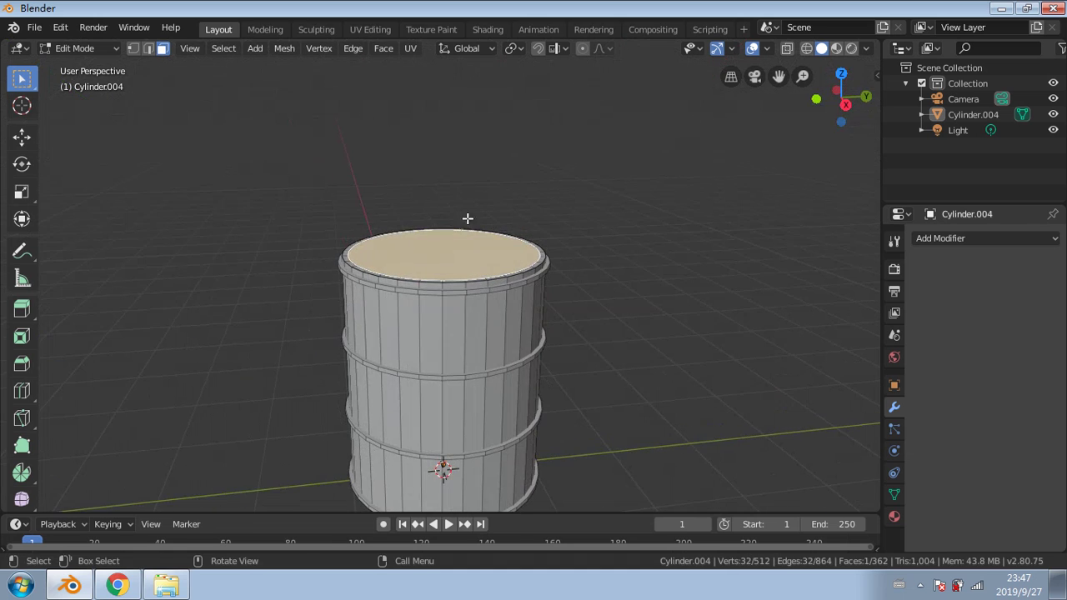
pyautogui.click(22, 363)
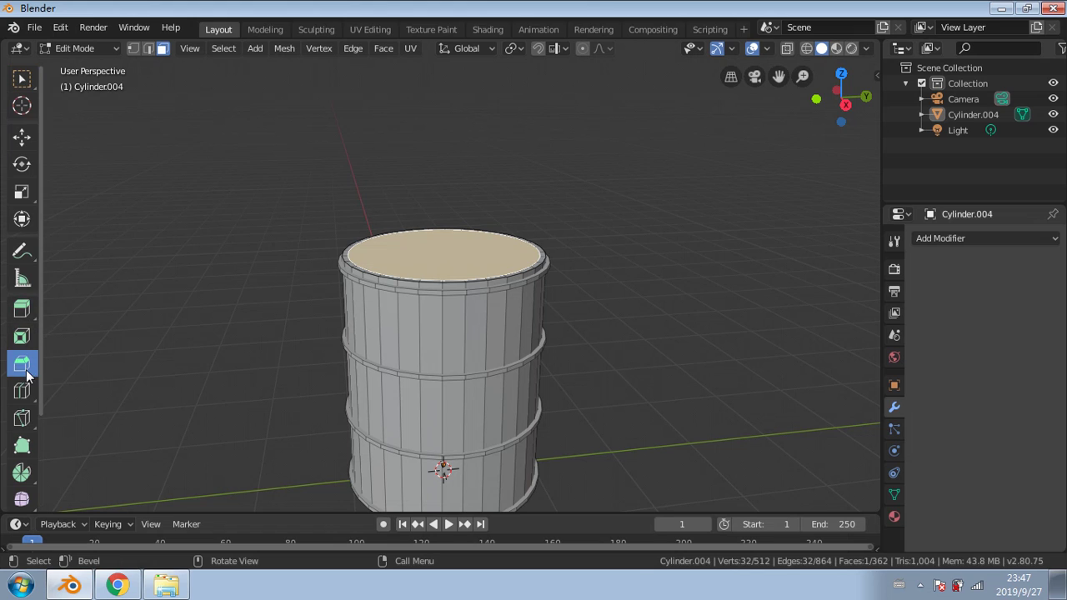
pyautogui.click(23, 314)
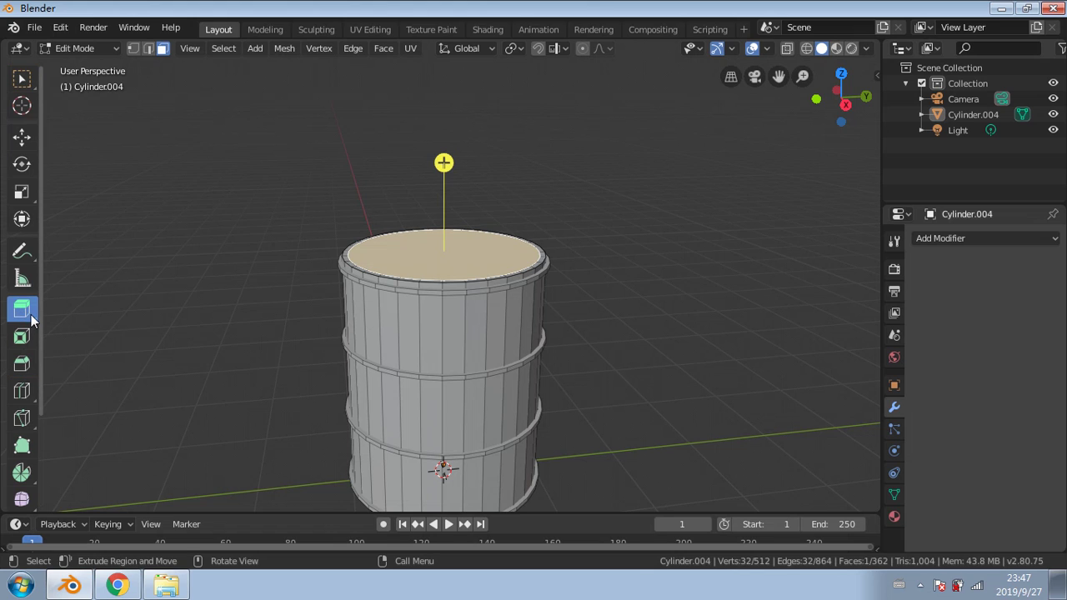
pyautogui.scroll(2, 507, 183)
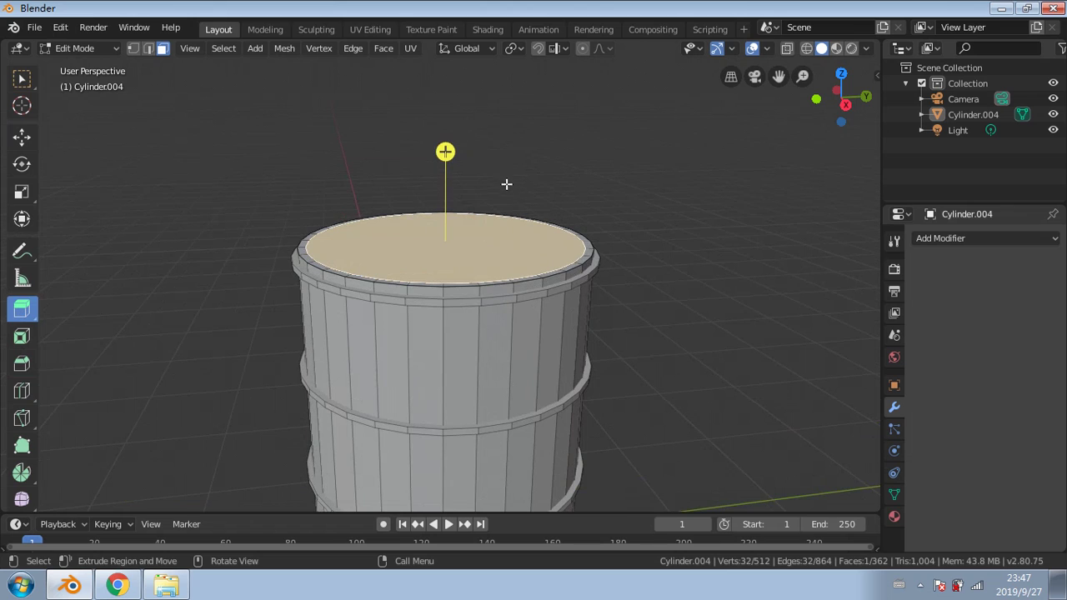
pyautogui.click(36, 317)
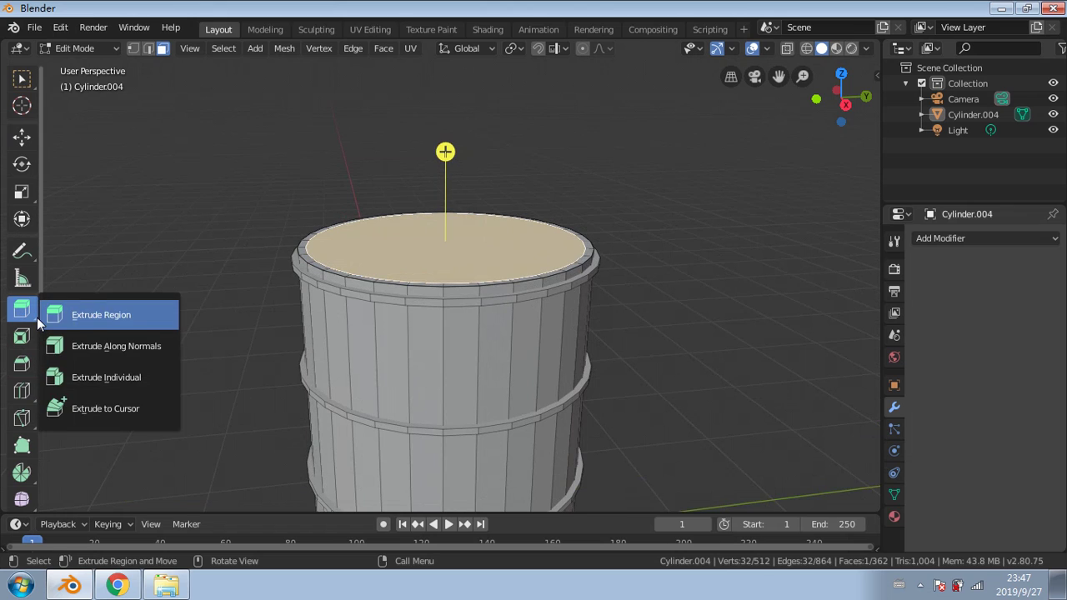
pyautogui.click(70, 376)
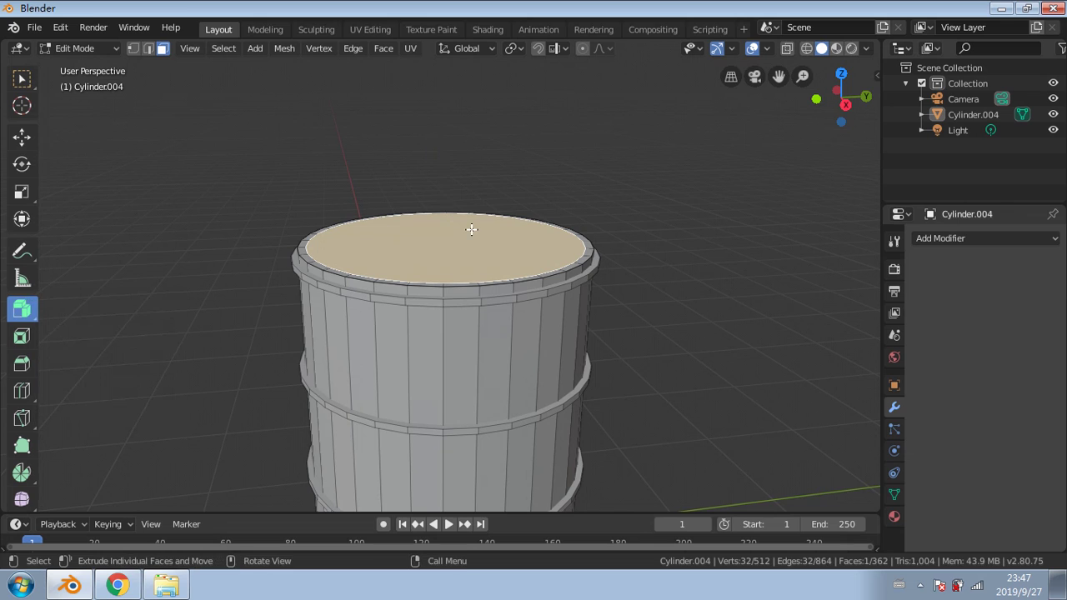
pyautogui.moveTo(471, 229); pyautogui.dragTo(475, 119)
pyautogui.moveTo(477, 81); pyautogui.dragTo(501, 167)
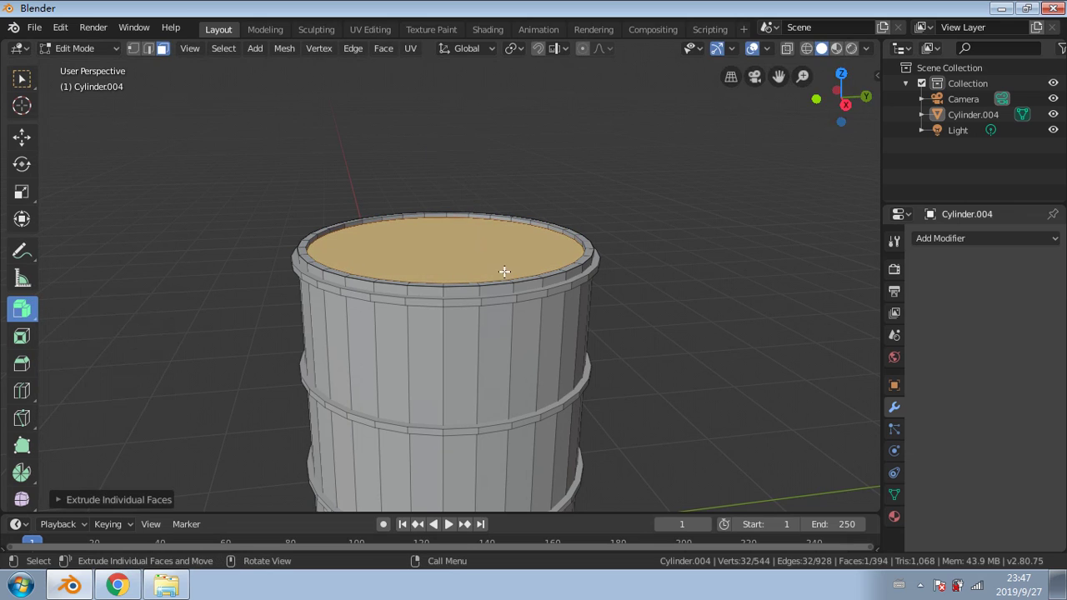
# Step: Extrude the barrel's inner bottom face slightly inward to recess it inside the rim, and clear the selection
pyautogui.moveTo(500, 166); pyautogui.dragTo(409, 300, button='middle')
pyautogui.scroll(5, 410, 300)
pyautogui.moveTo(427, 259); pyautogui.dragTo(449, 269, button='middle')
pyautogui.hotkey('alt', 's')
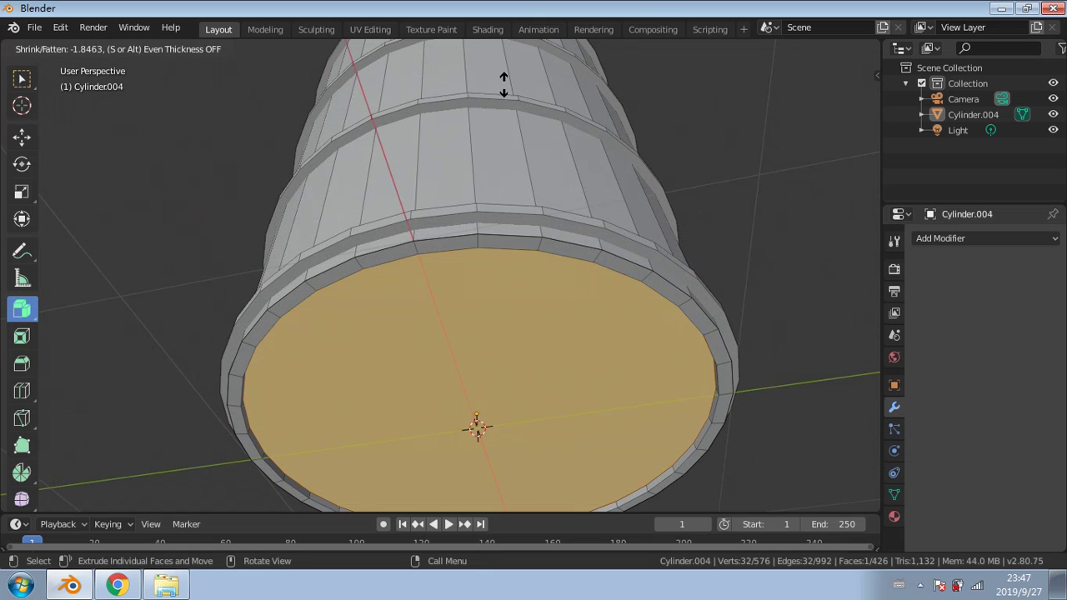
pyautogui.click(508, 68)
pyautogui.click(177, 299)
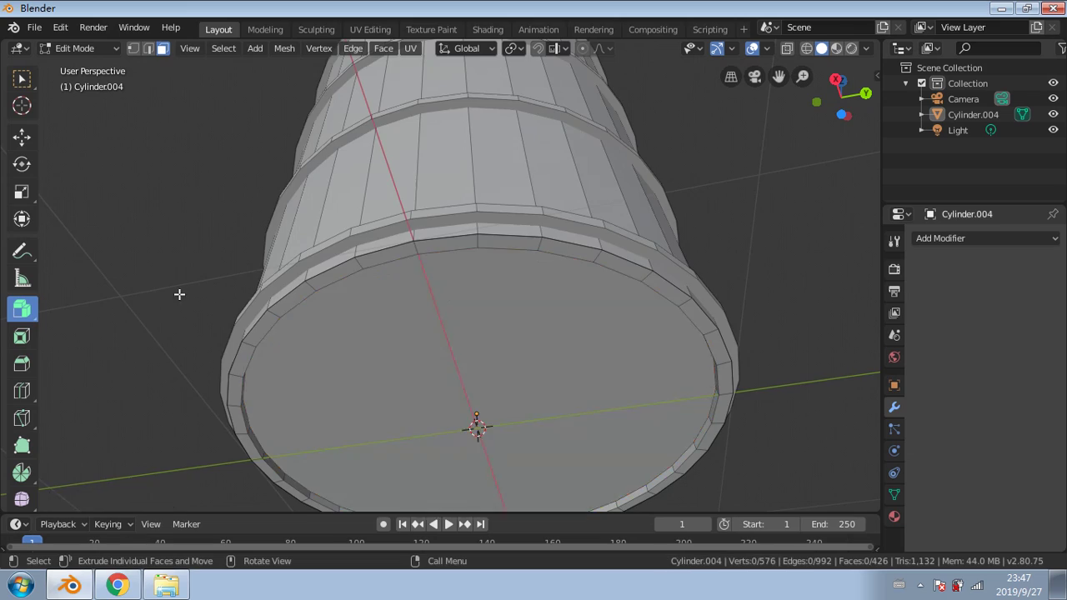
# Step: Select the recessed top face inside the barrel's upper rim
pyautogui.scroll(-4, 181, 294)
pyautogui.moveTo(209, 276); pyautogui.dragTo(218, 412, button='middle')
pyautogui.scroll(3, 539, 300)
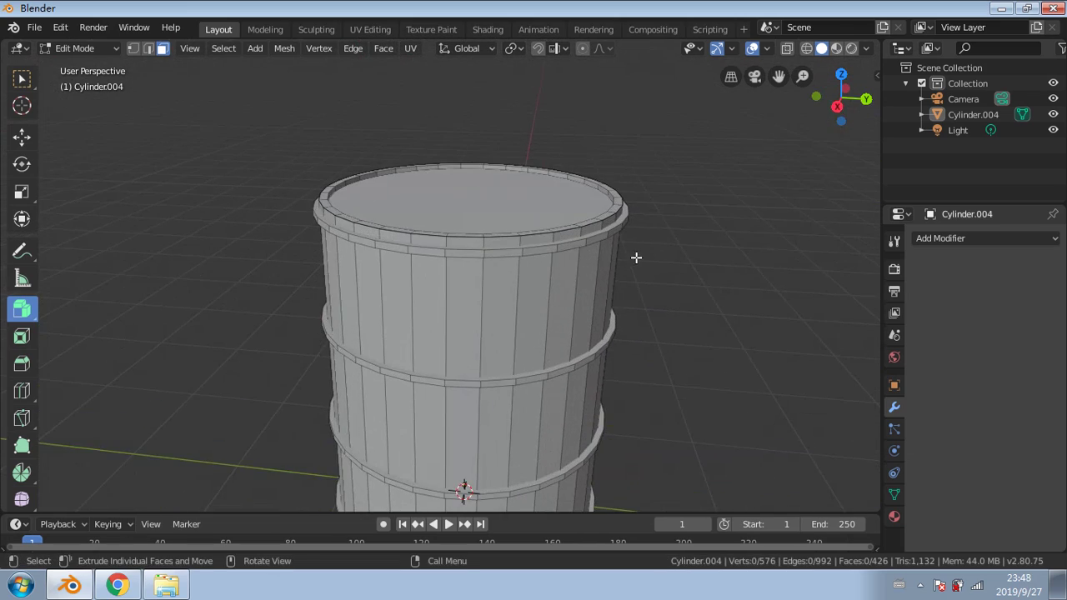
pyautogui.moveTo(636, 255); pyautogui.dragTo(575, 265, button='middle')
pyautogui.scroll(-2, 573, 261)
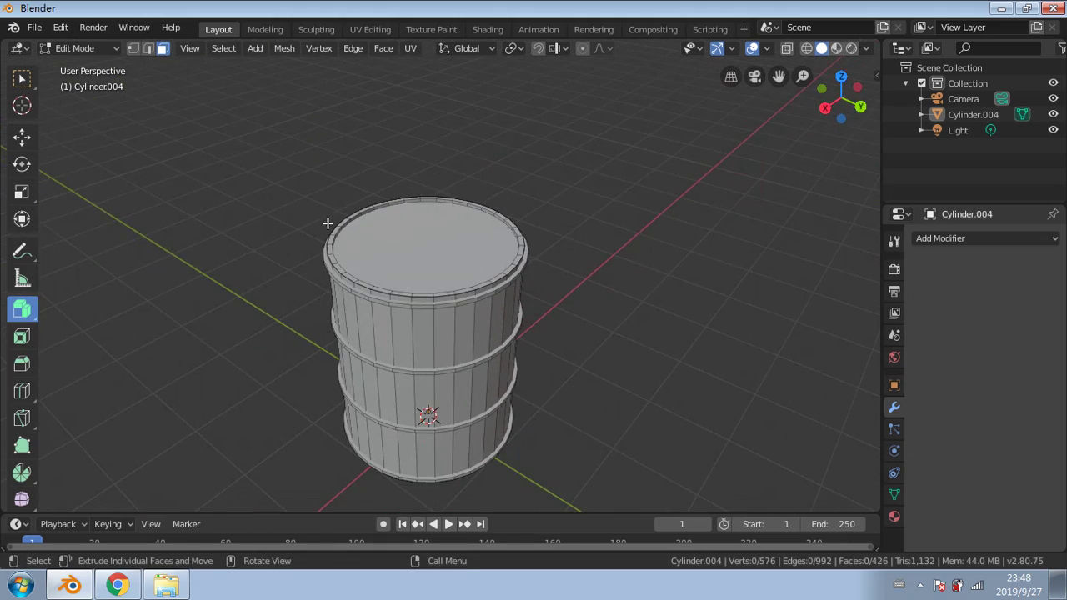
pyautogui.moveTo(482, 253); pyautogui.dragTo(350, 212, button='middle')
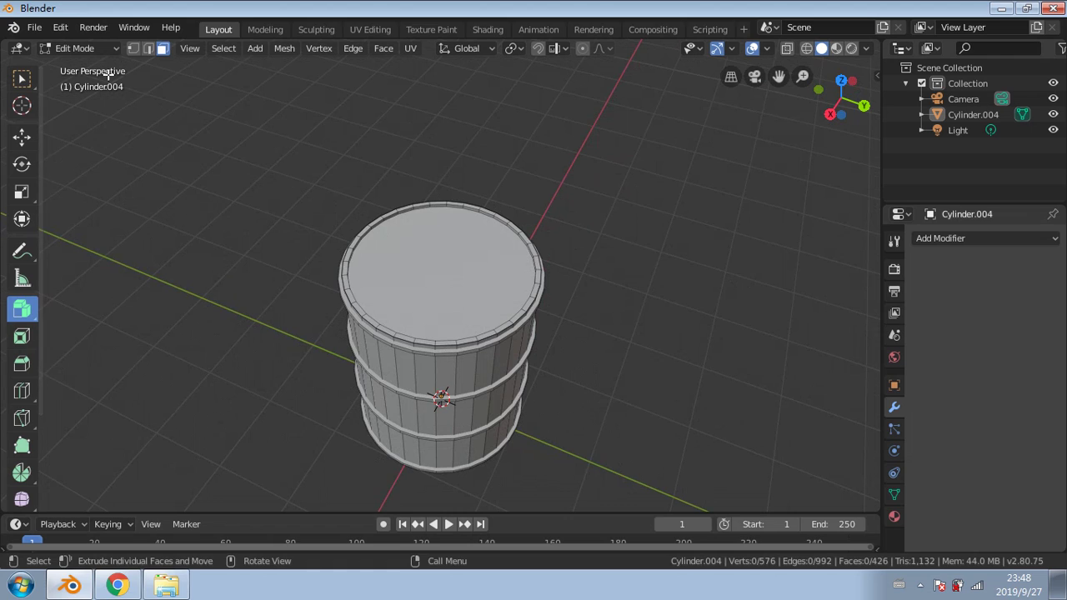
pyautogui.click(454, 283)
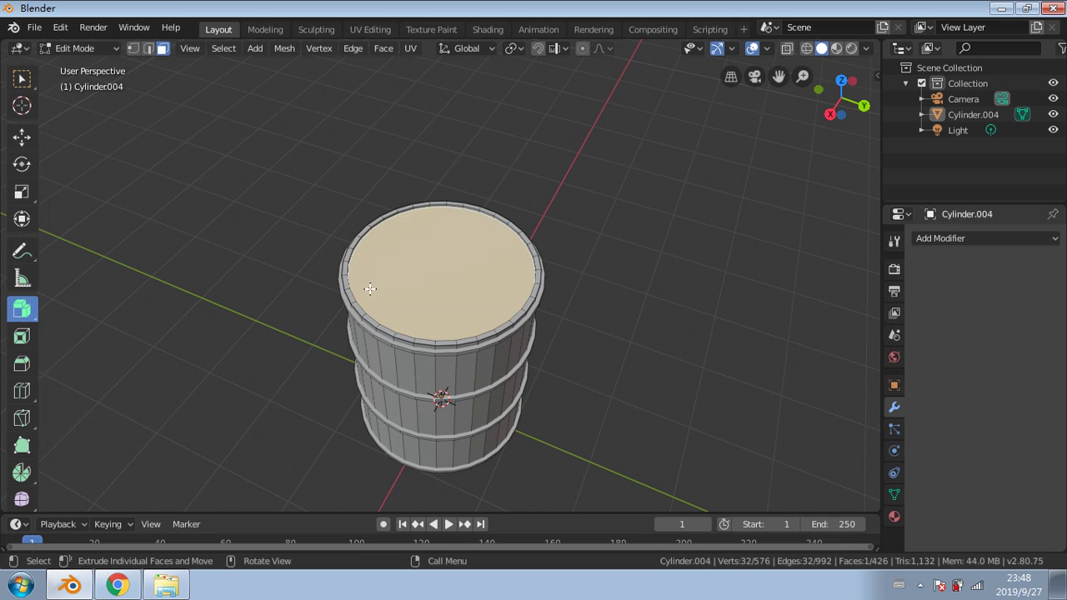
# Step: Try to inset the recessed top face with the Inset Faces tool and undo the last attempt
pyautogui.click(21, 336)
pyautogui.moveTo(436, 261); pyautogui.dragTo(487, 255)
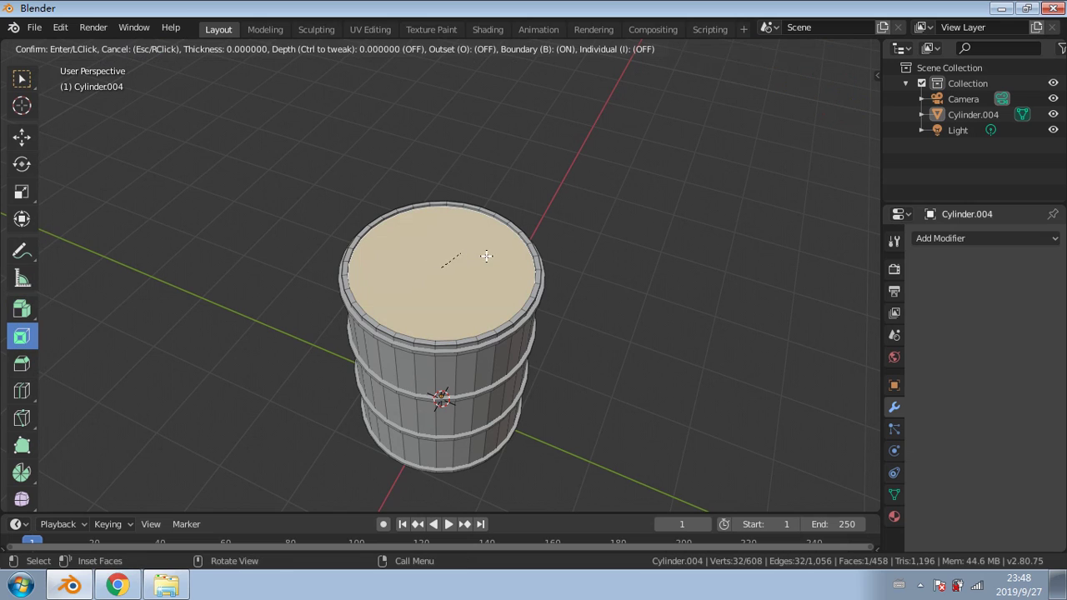
pyautogui.moveTo(221, 221); pyautogui.dragTo(350, 245)
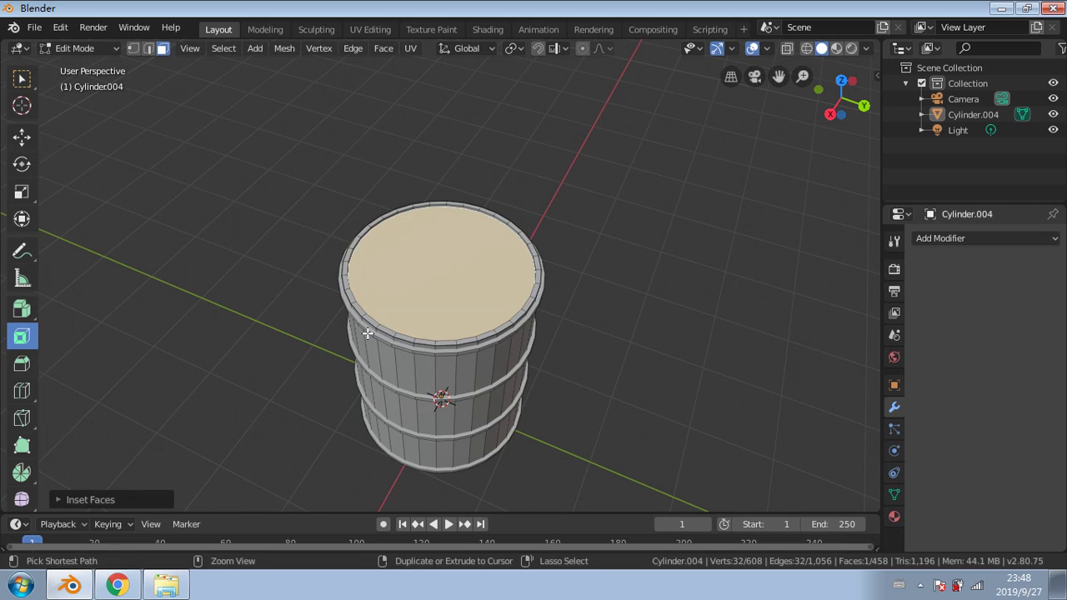
pyautogui.moveTo(440, 262); pyautogui.dragTo(300, 293)
pyautogui.moveTo(74, 312); pyautogui.dragTo(302, 299)
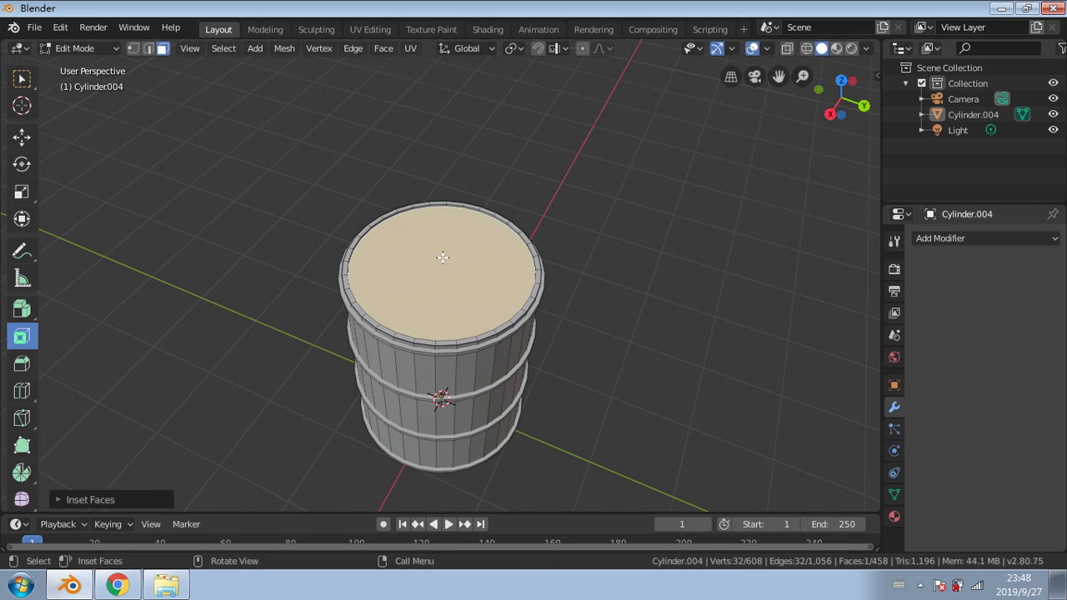
pyautogui.click(461, 232)
pyautogui.click(550, 188)
pyautogui.click(453, 269)
pyautogui.moveTo(453, 269); pyautogui.dragTo(385, 277)
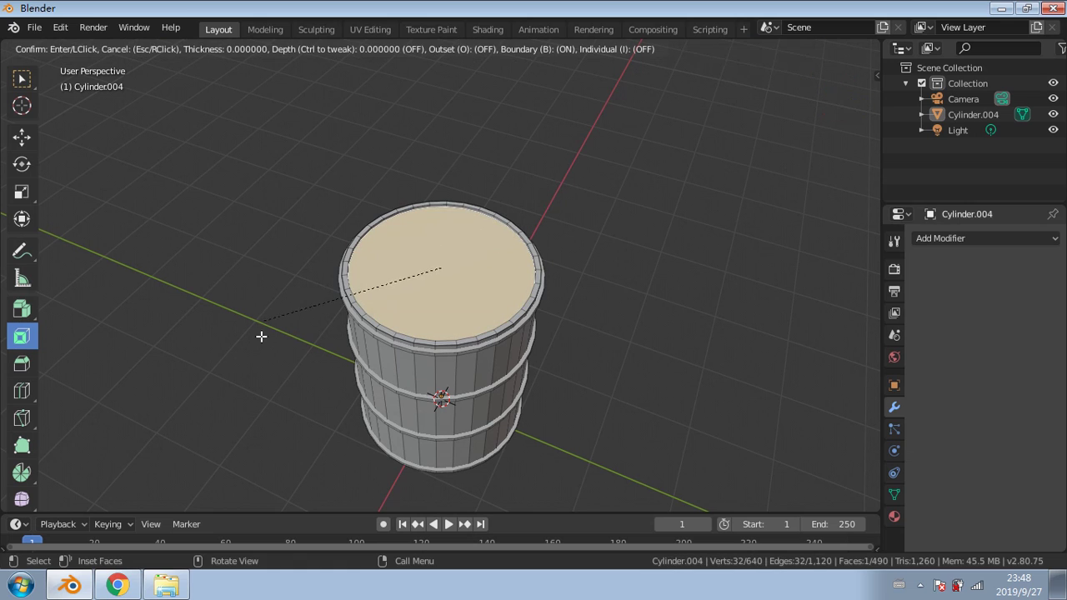
pyautogui.click(467, 269)
pyautogui.hotkey('ctrl', 'z')
# Step: Inset the recessed top face to leave a narrow ring just inside the barrel's upper rim
pyautogui.scroll(5, 482, 283)
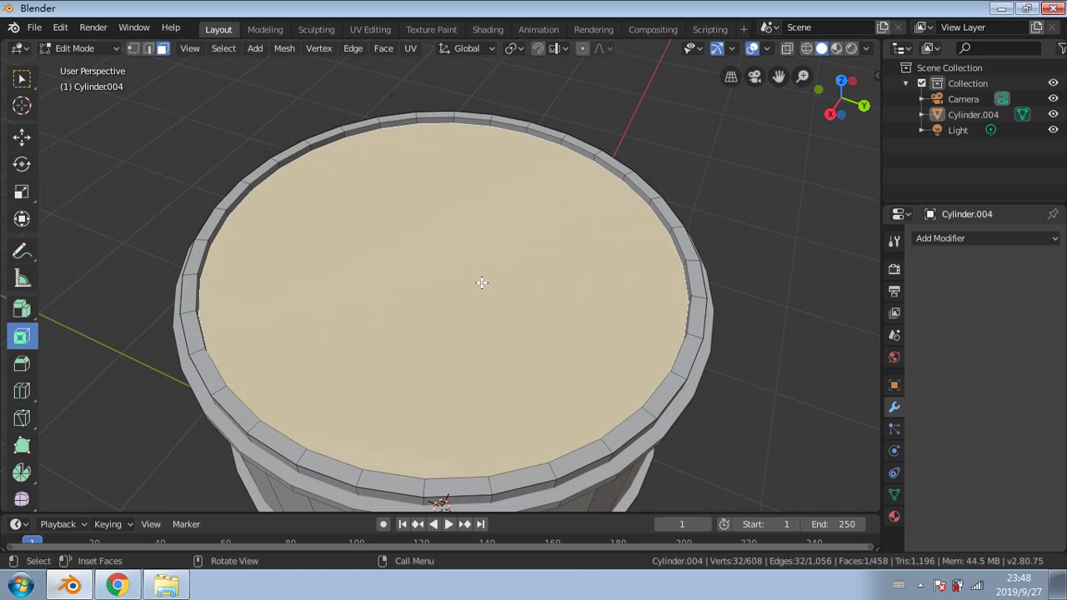
pyautogui.moveTo(487, 289); pyautogui.dragTo(357, 220, button='middle')
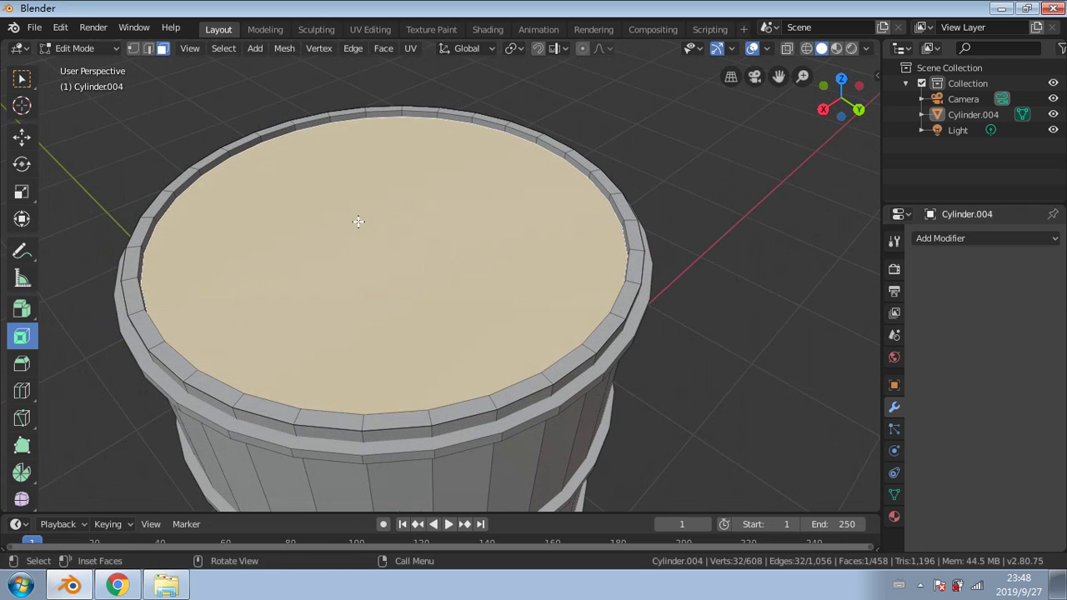
pyautogui.press('i')
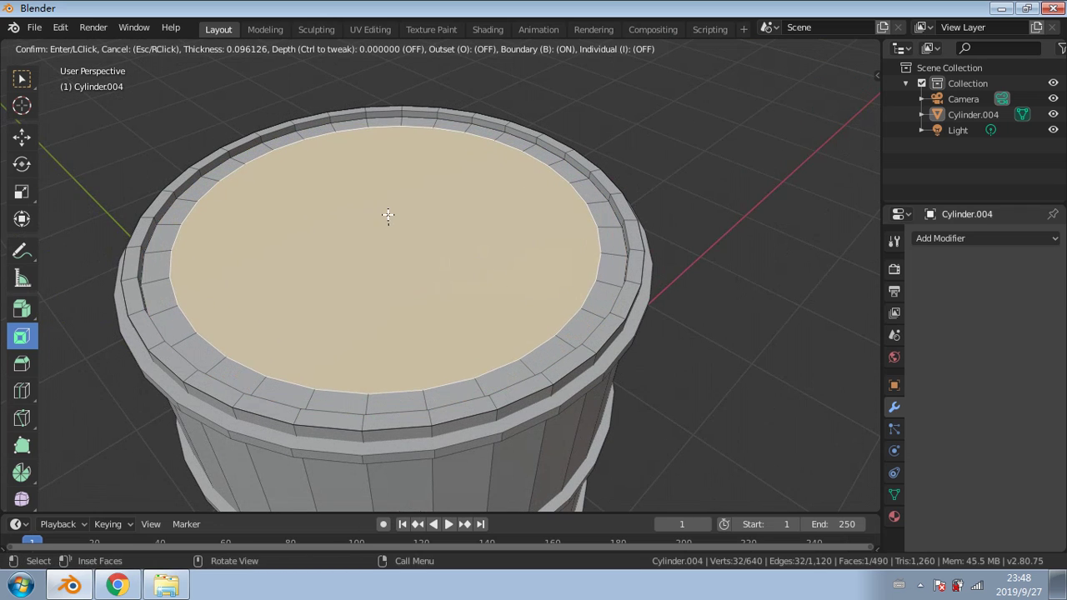
pyautogui.click(383, 210)
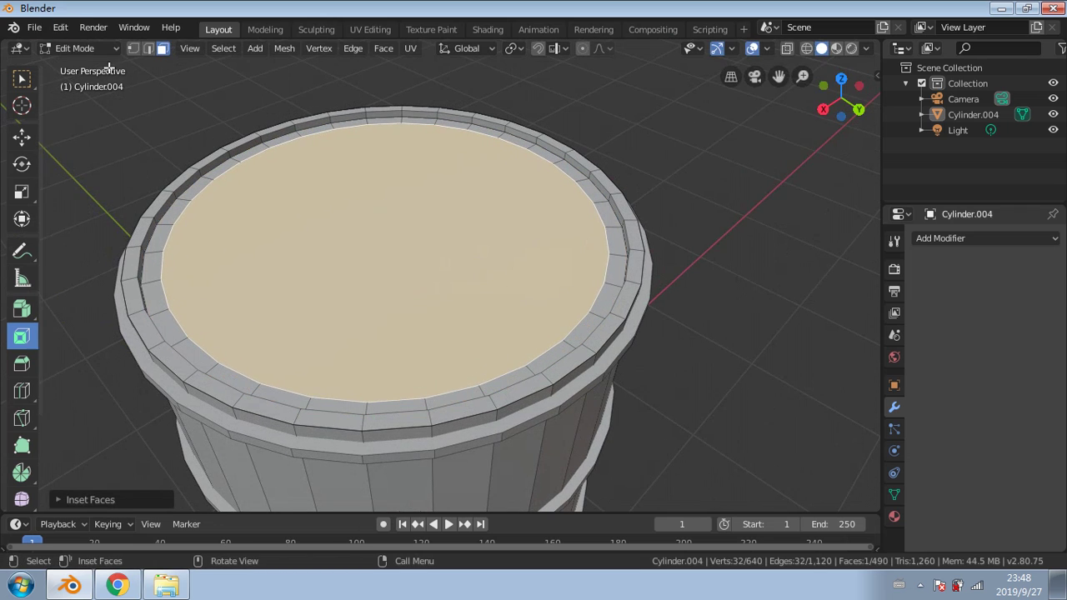
pyautogui.click(60, 31)
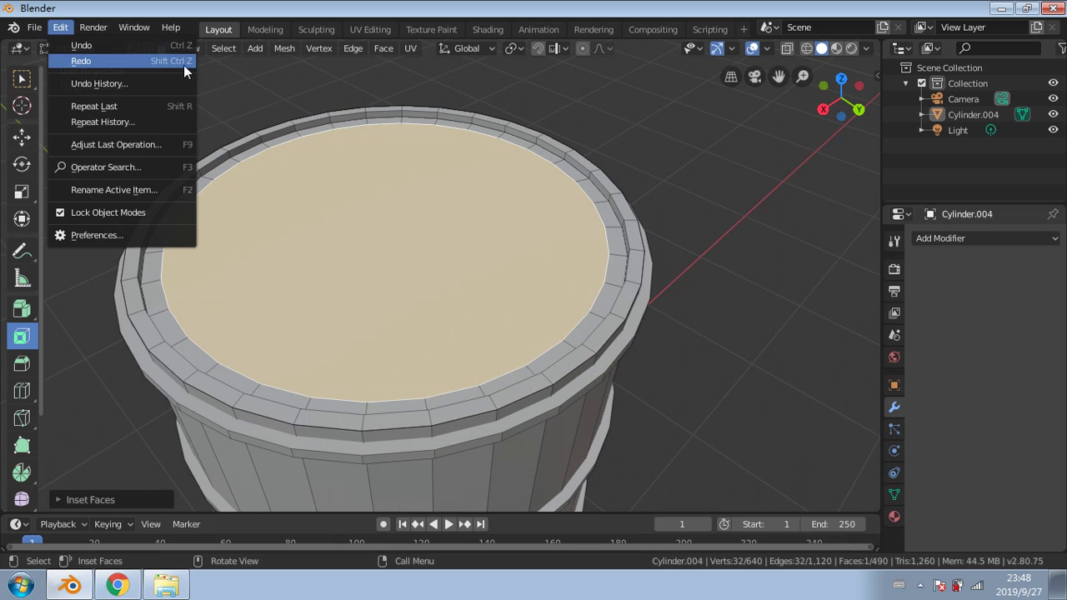
# Step: Extrude the inner top face slightly upward with Extrude Individual, leaving a groove between it and the rim
pyautogui.moveTo(480, 219); pyautogui.dragTo(472, 214, button='middle')
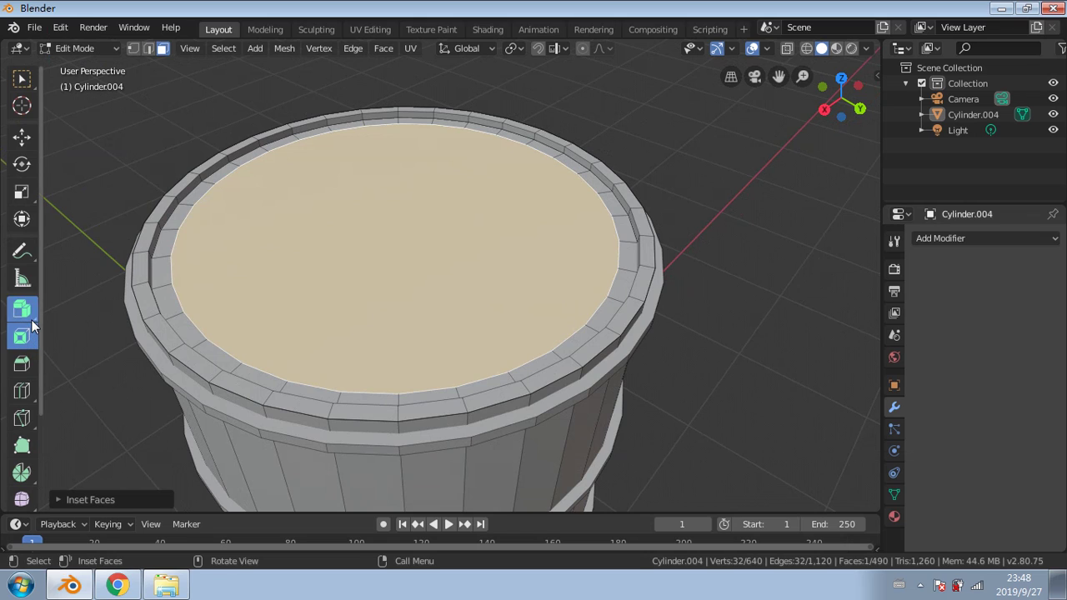
pyautogui.moveTo(32, 321); pyautogui.dragTo(84, 376)
pyautogui.moveTo(266, 293); pyautogui.dragTo(353, 112)
pyautogui.moveTo(384, 257); pyautogui.dragTo(405, 219, button='middle')
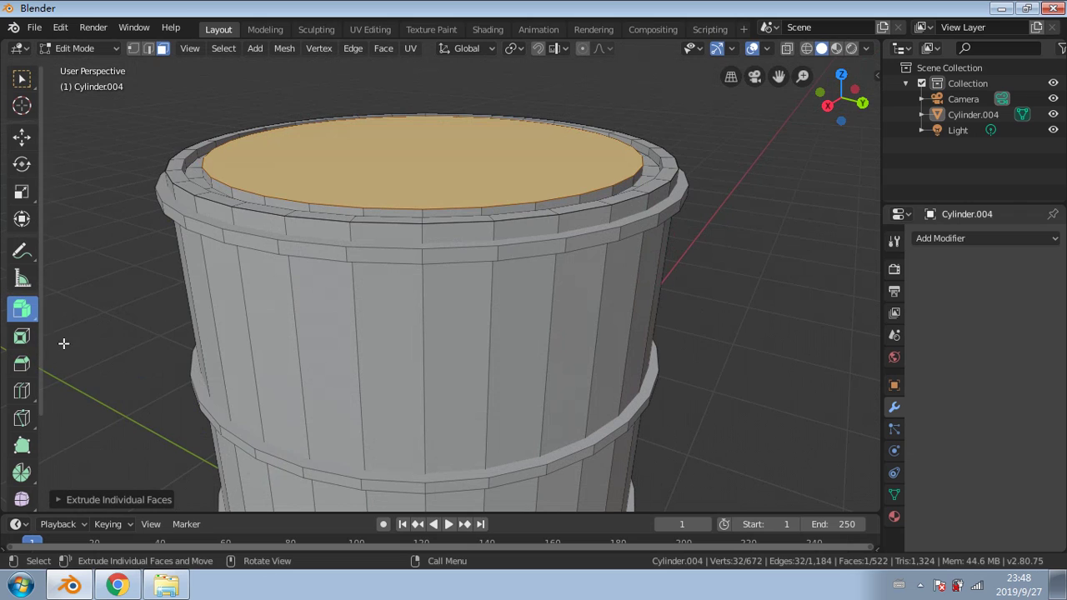
# Step: Try to bevel the raised top face of the barrel and undo the bevel
pyautogui.click(22, 366)
pyautogui.moveTo(306, 158); pyautogui.dragTo(306, 157)
pyautogui.moveTo(535, 212); pyautogui.dragTo(574, 164)
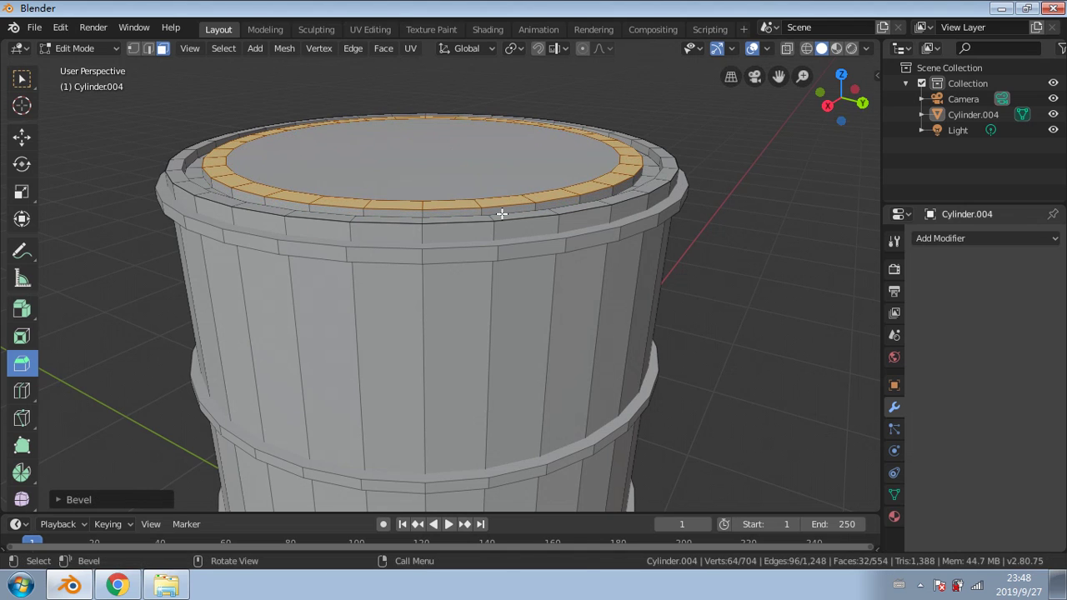
pyautogui.hotkey('ctrl', 'z')
pyautogui.moveTo(476, 143); pyautogui.dragTo(431, 152, button='middle')
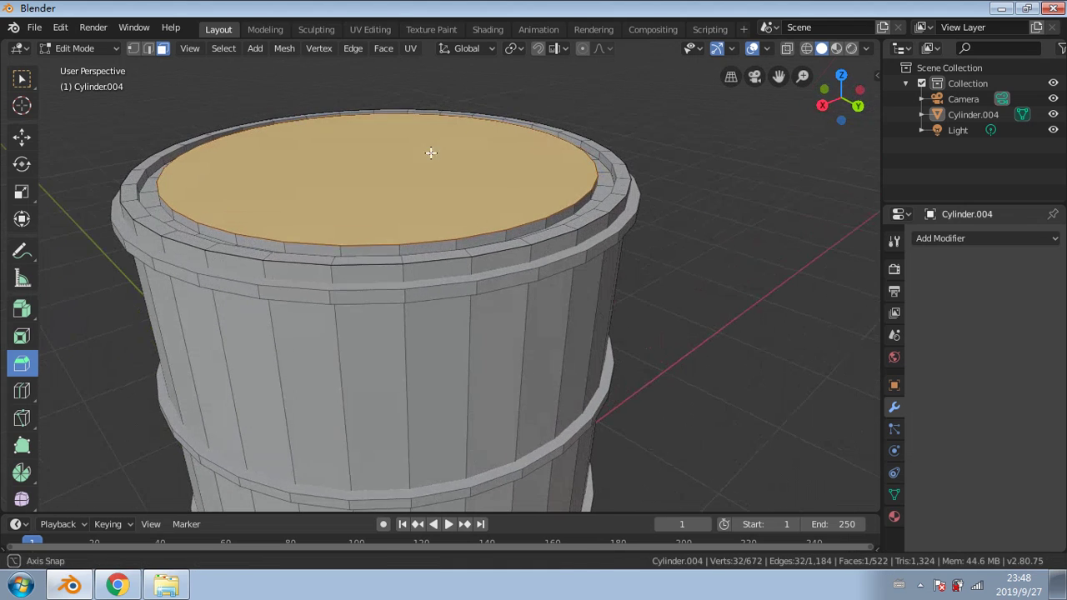
pyautogui.scroll(-2, 468, 175)
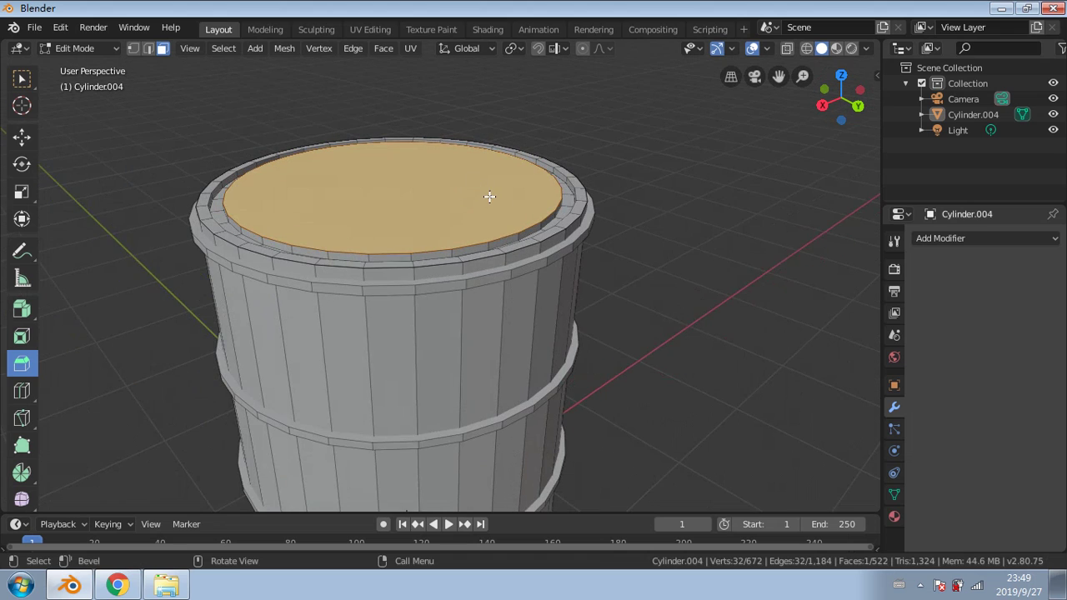
# Step: Undo the raised face's extrusion and move the inner top face up to just below the rim, sloping the surrounding ring
pyautogui.hotkey('ctrl', 'z')
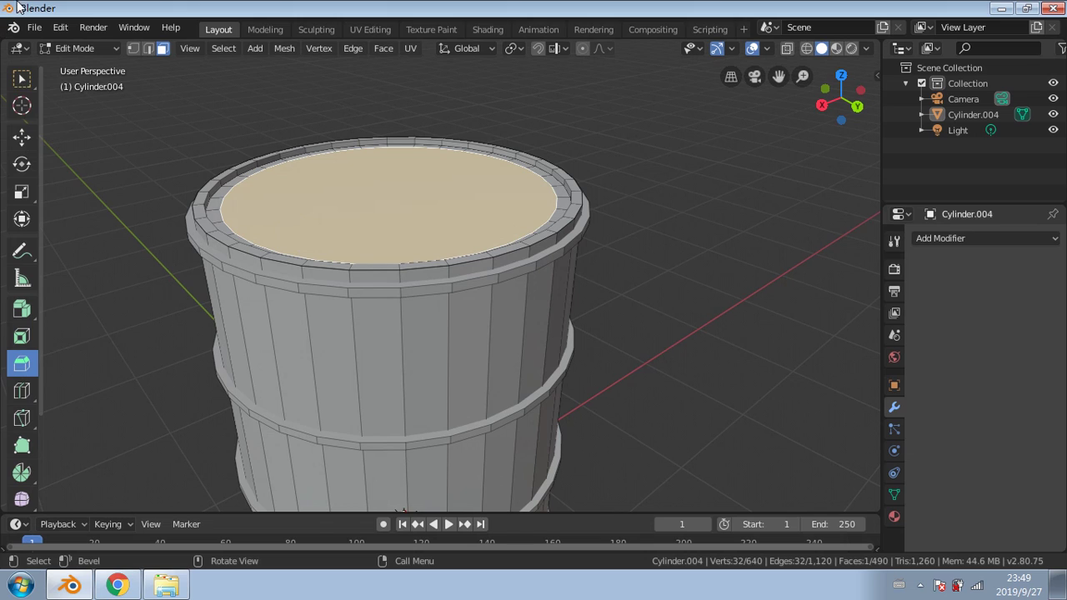
pyautogui.click(21, 136)
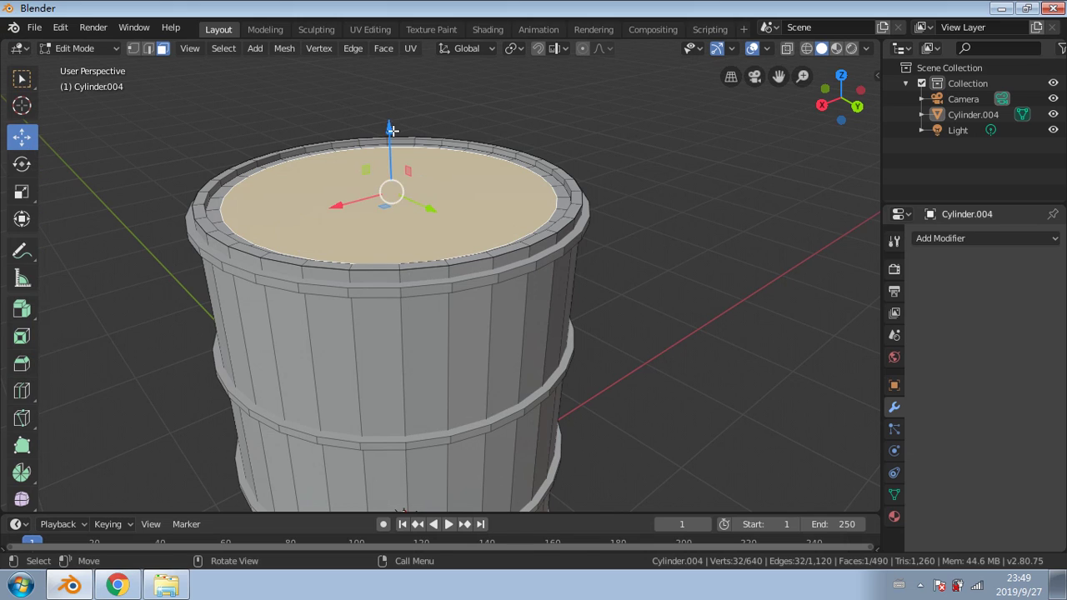
pyautogui.moveTo(392, 130)
pyautogui.mouseDown()
pyautogui.moveTo(389, 101)
pyautogui.moveTo(384, 117)
pyautogui.mouseUp()
pyautogui.moveTo(421, 261); pyautogui.dragTo(465, 251, button='middle')
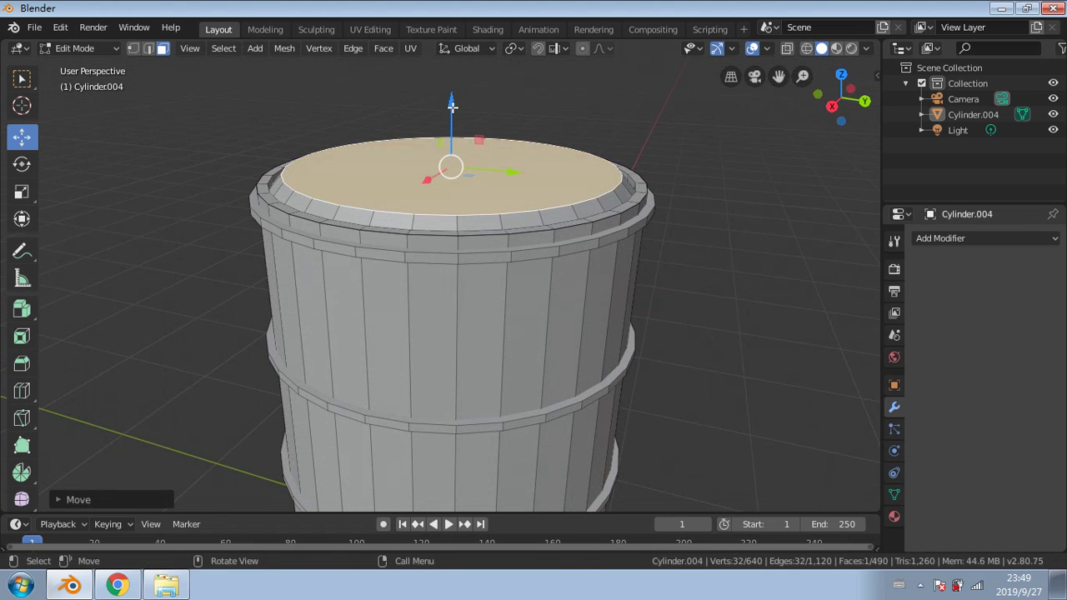
pyautogui.moveTo(452, 105)
pyautogui.mouseDown()
pyautogui.moveTo(450, 120)
pyautogui.moveTo(451, 106)
pyautogui.mouseUp()
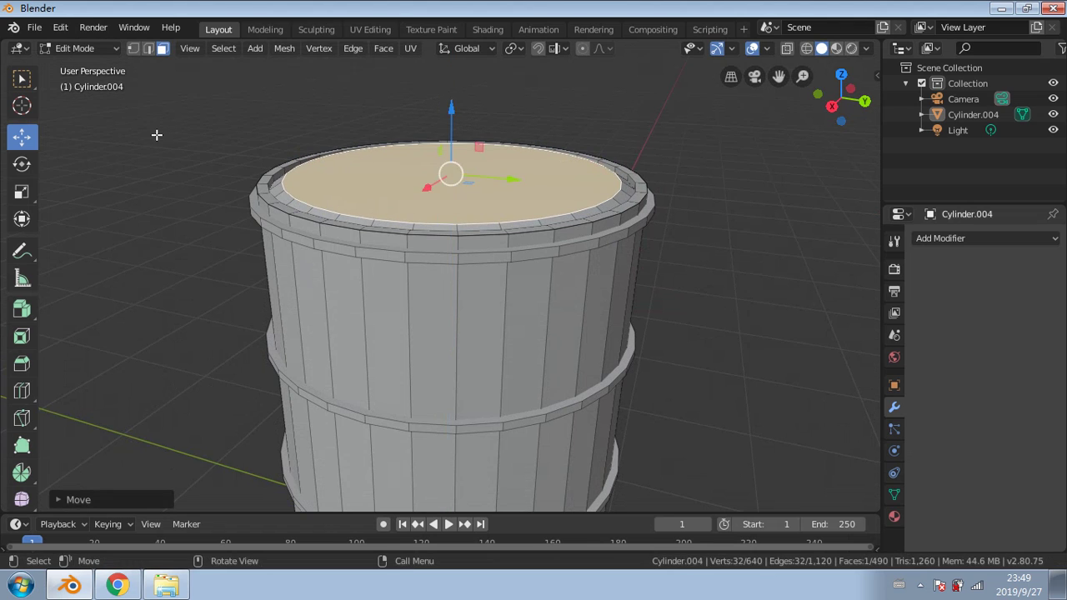
pyautogui.click(157, 136)
# Step: Add a cube to the barrel mesh and move it up above the barrel's top
pyautogui.scroll(-3, 558, 219)
pyautogui.moveTo(633, 251); pyautogui.dragTo(554, 254, button='middle')
pyautogui.click(255, 49)
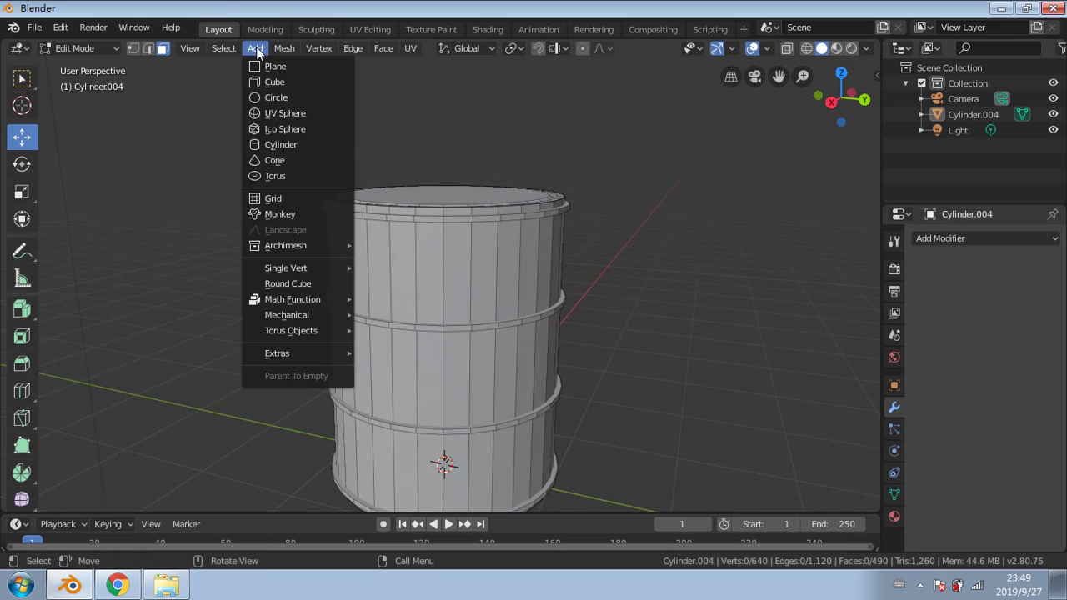
pyautogui.click(261, 48)
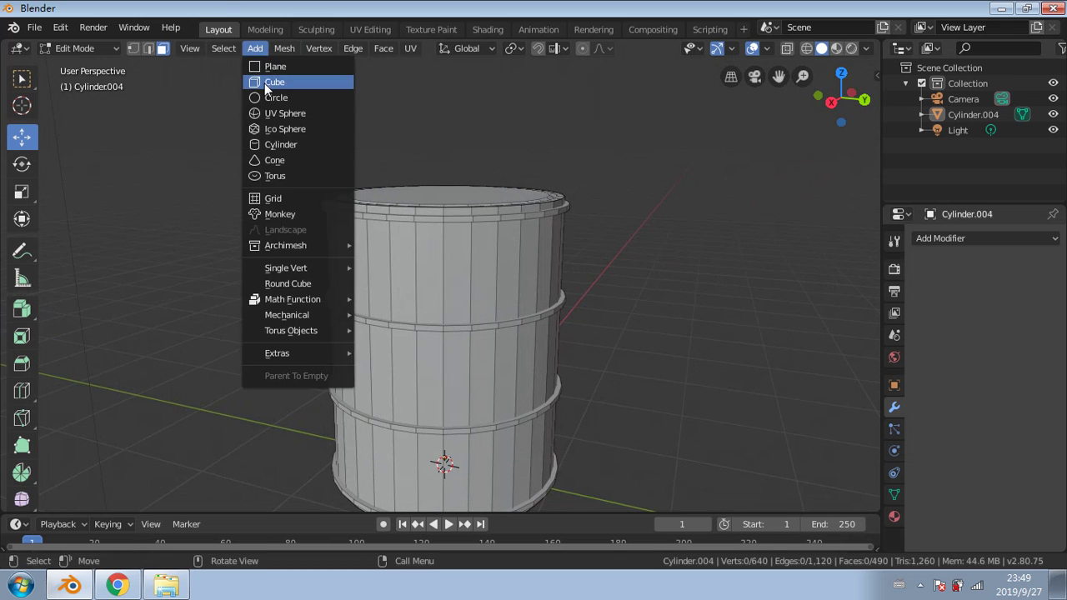
pyautogui.click(264, 83)
pyautogui.scroll(-2, 440, 379)
pyautogui.moveTo(446, 350); pyautogui.dragTo(453, 101)
pyautogui.moveTo(453, 101); pyautogui.dragTo(375, 302, button='middle')
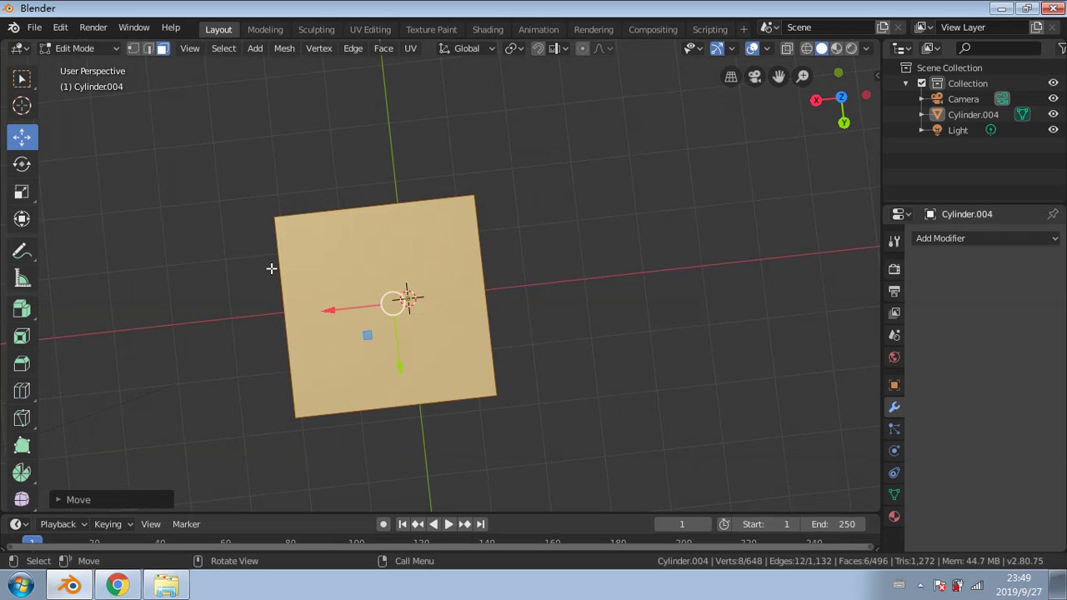
# Step: In wireframe shading, scale the cube down along Y into a narrow slab across the barrel's top
pyautogui.click(21, 192)
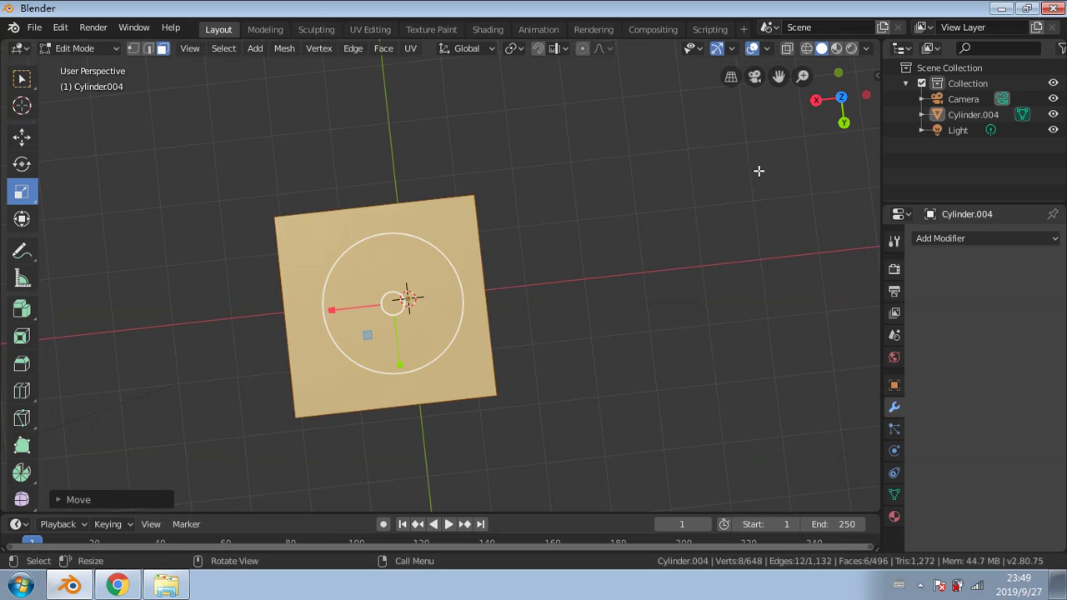
pyautogui.click(806, 50)
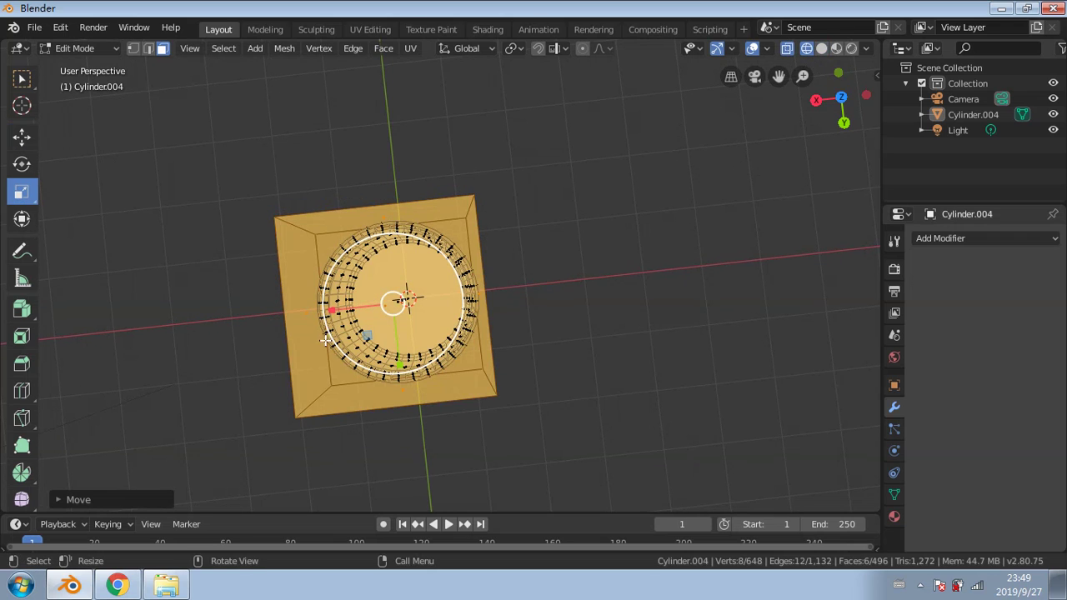
pyautogui.moveTo(315, 279)
pyautogui.mouseDown(button='middle')
pyautogui.moveTo(285, 260)
pyautogui.moveTo(300, 276)
pyautogui.moveTo(396, 280)
pyautogui.mouseUp(button='middle')
pyautogui.scroll(1, 487, 346)
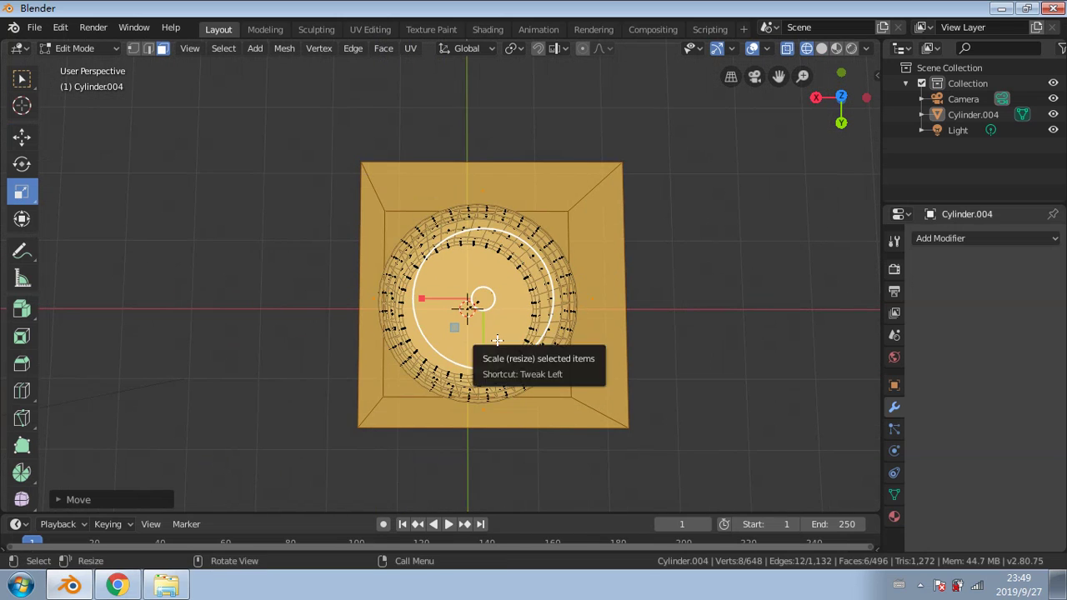
pyautogui.scroll(2, 506, 385)
pyautogui.moveTo(496, 367); pyautogui.dragTo(439, 313)
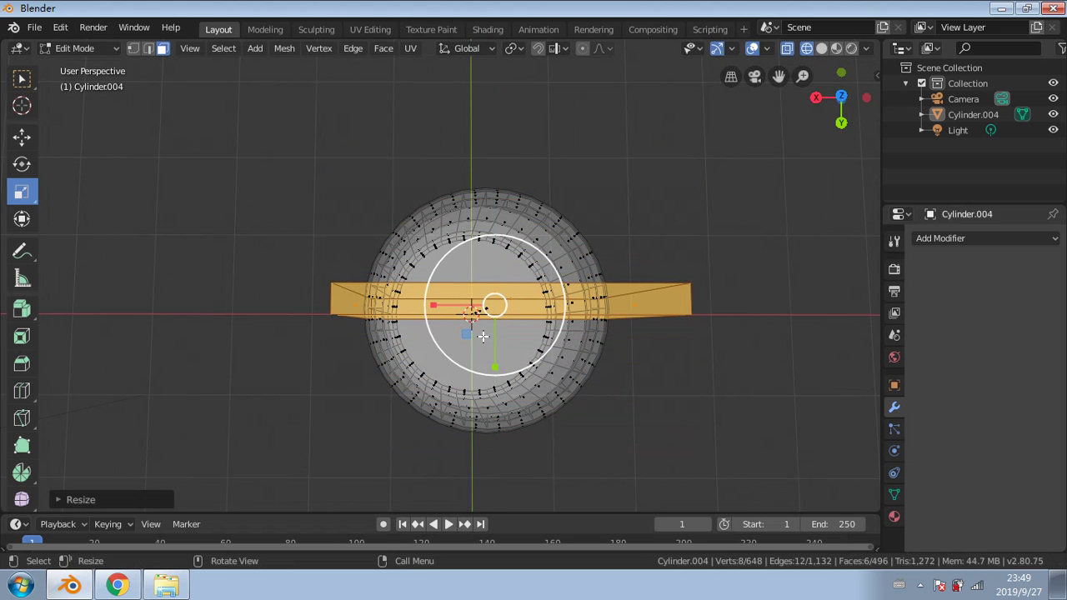
# Step: Shorten the slab along X and flatten it along Z into a thin plank above the barrel
pyautogui.moveTo(492, 346); pyautogui.dragTo(445, 252, button='middle')
pyautogui.moveTo(499, 142)
pyautogui.mouseDown()
pyautogui.moveTo(504, 177)
pyautogui.moveTo(500, 163)
pyautogui.mouseUp()
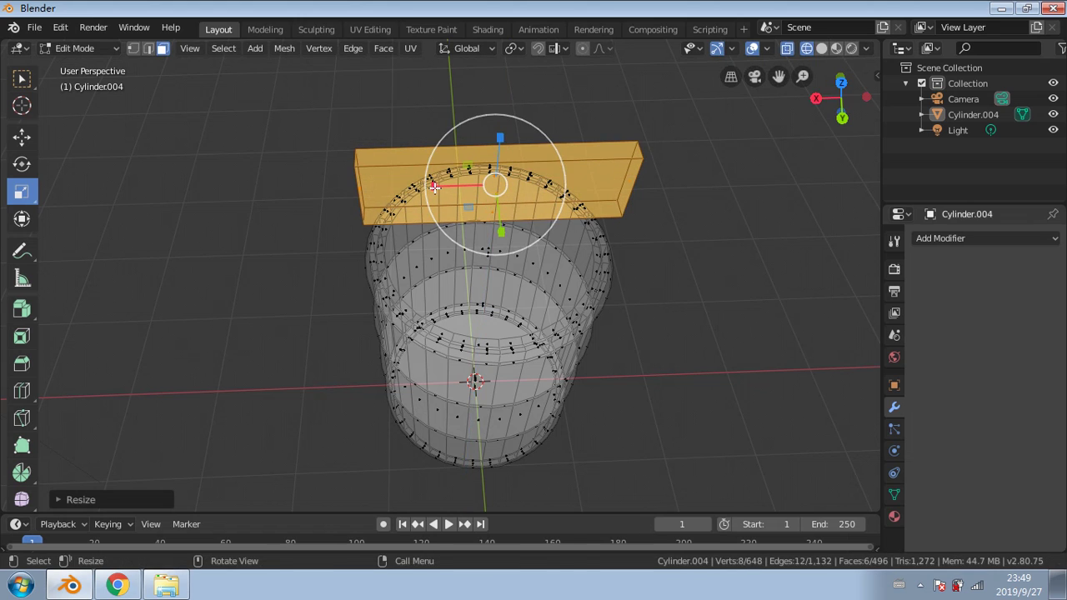
pyautogui.moveTo(434, 188); pyautogui.dragTo(448, 187)
pyautogui.scroll(2, 502, 231)
pyautogui.keyDown('shift'); pyautogui.moveTo(502, 231); pyautogui.dragTo(420, 157, button='middle'); pyautogui.keyUp('shift')
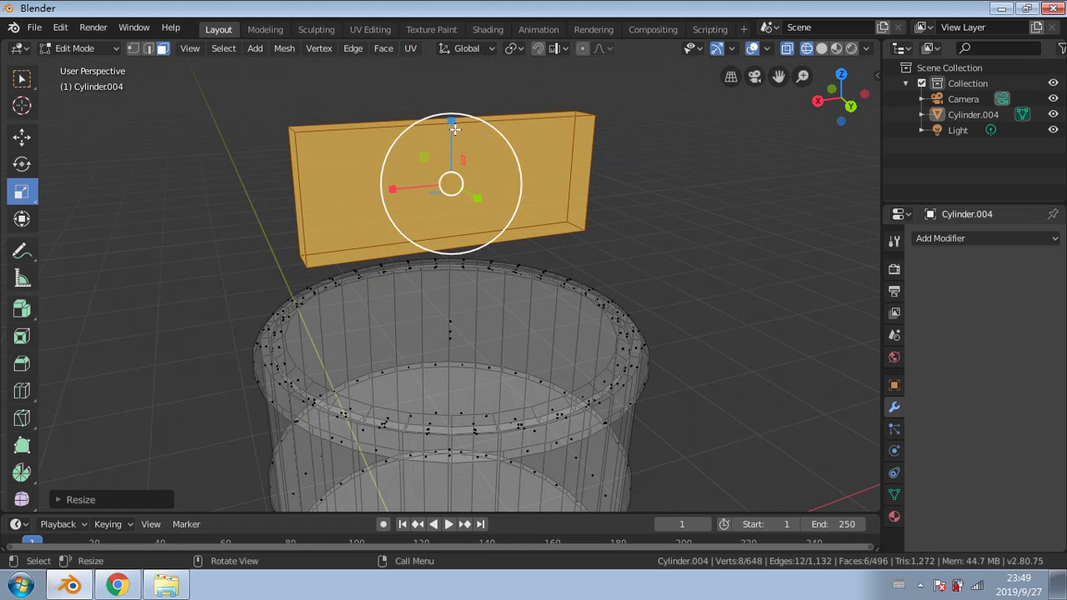
pyautogui.moveTo(454, 120); pyautogui.dragTo(451, 195)
pyautogui.moveTo(451, 195); pyautogui.dragTo(442, 310, button='middle')
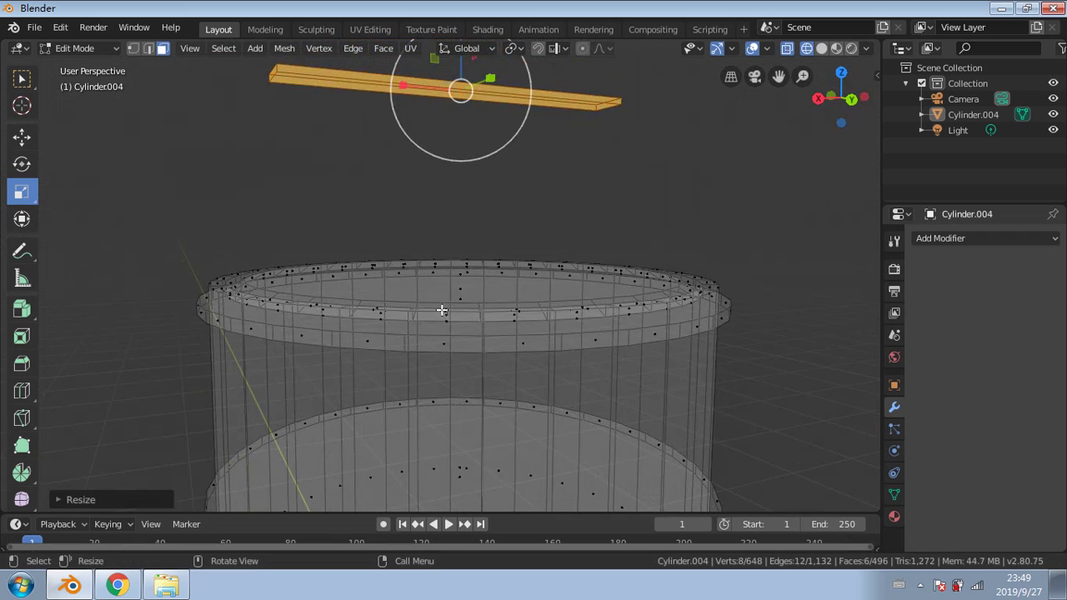
pyautogui.scroll(-2, 481, 84)
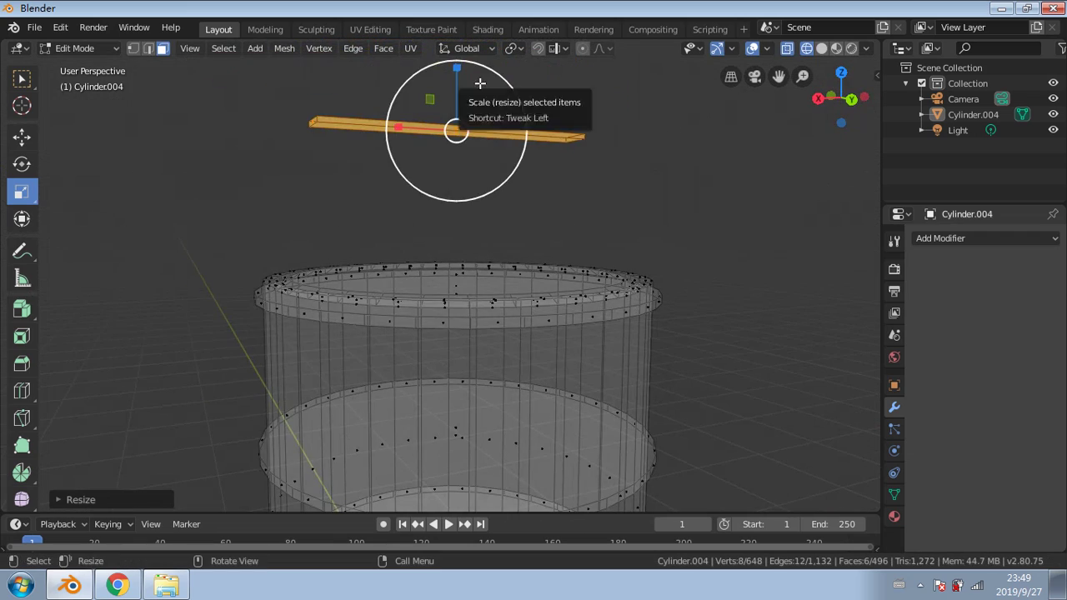
pyautogui.click(787, 49)
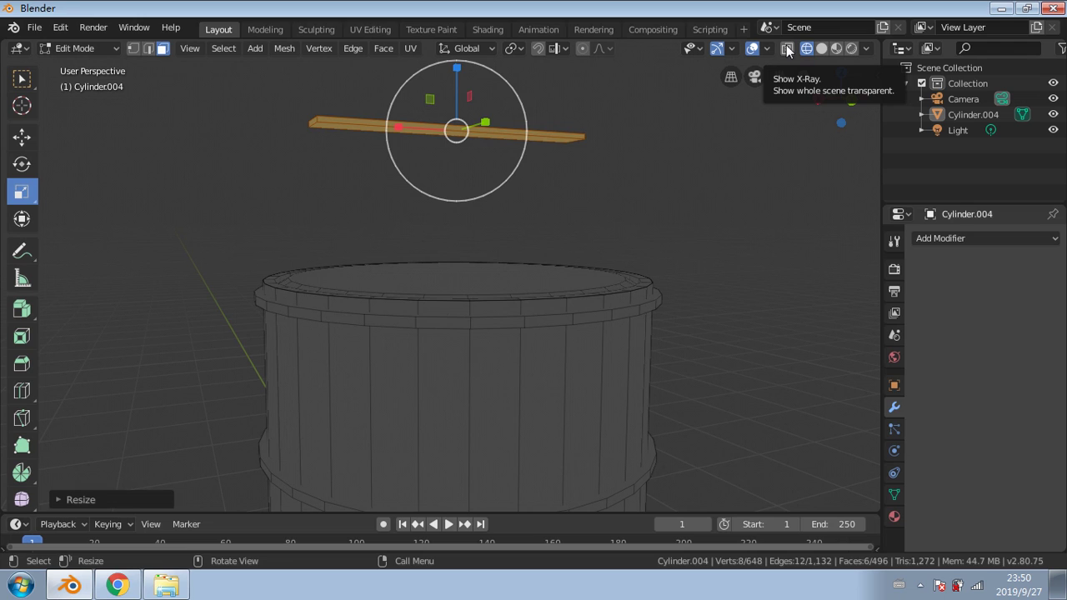
pyautogui.click(786, 49)
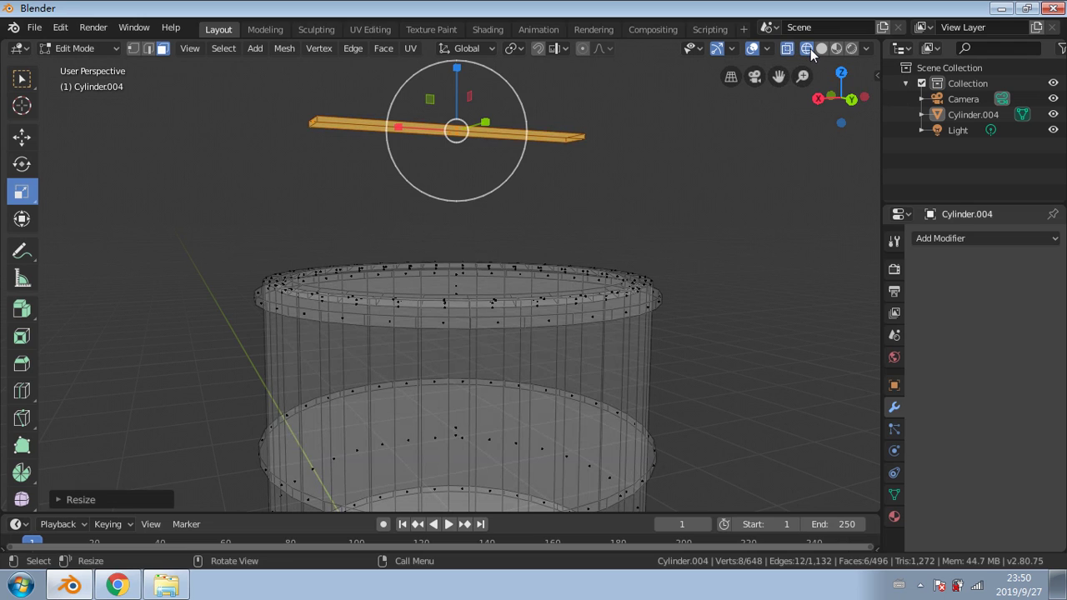
pyautogui.click(822, 49)
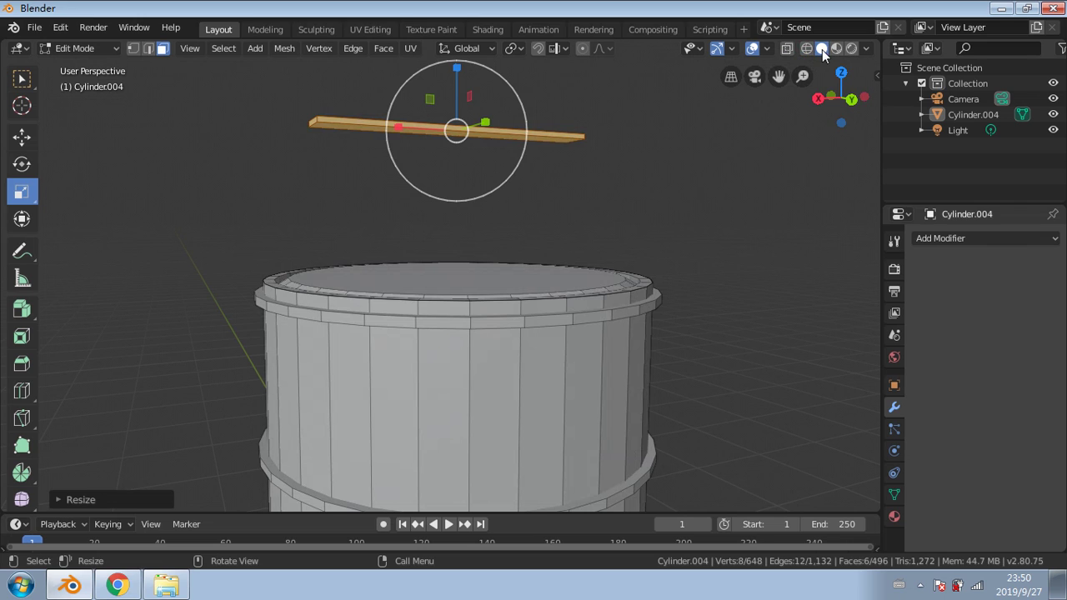
pyautogui.click(788, 49)
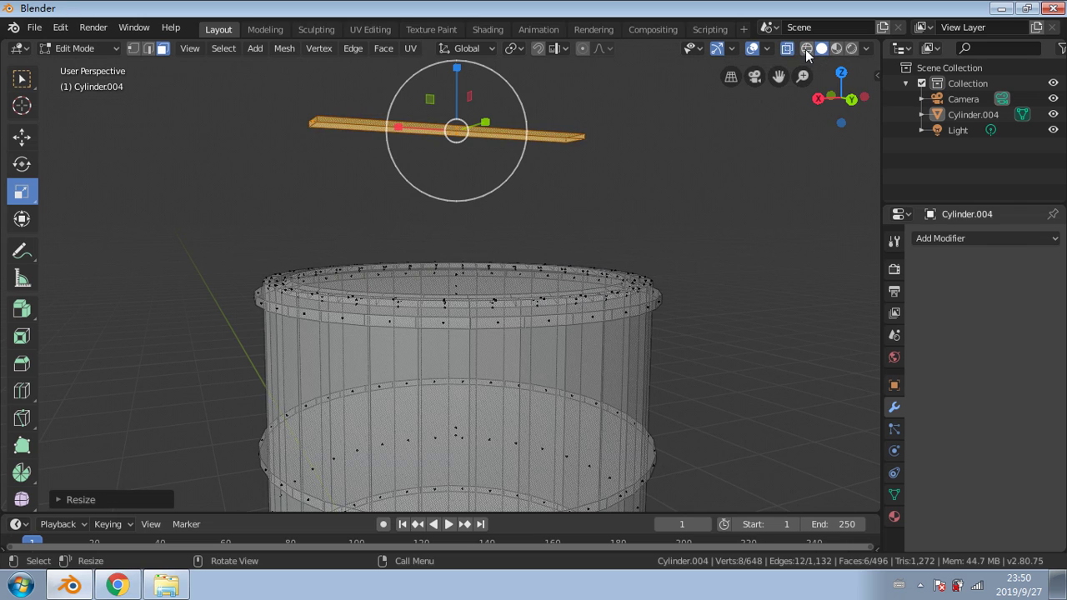
pyautogui.click(787, 49)
pyautogui.click(806, 49)
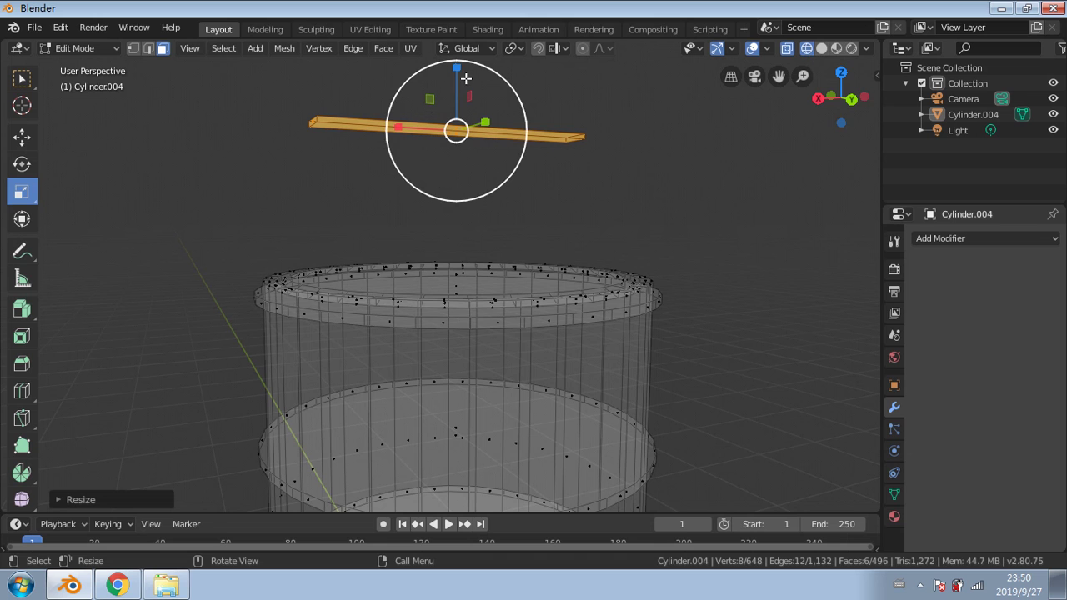
# Step: Lower the plank onto the barrel's recessed top face and set the viewport to solid shading
pyautogui.click(21, 136)
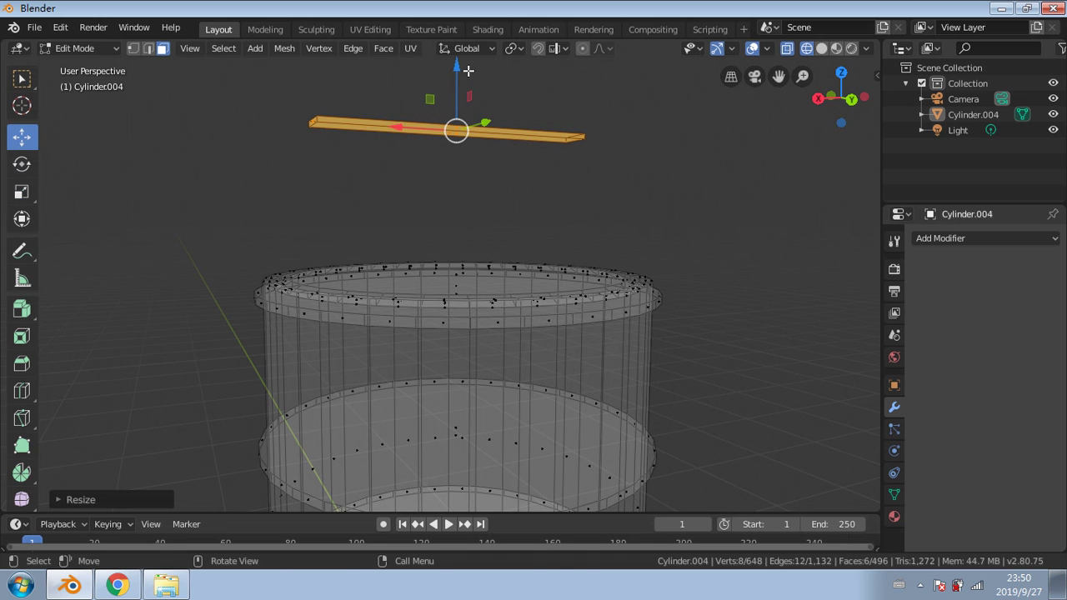
pyautogui.moveTo(468, 71); pyautogui.dragTo(450, 250)
pyautogui.moveTo(450, 250); pyautogui.dragTo(445, 331, button='middle')
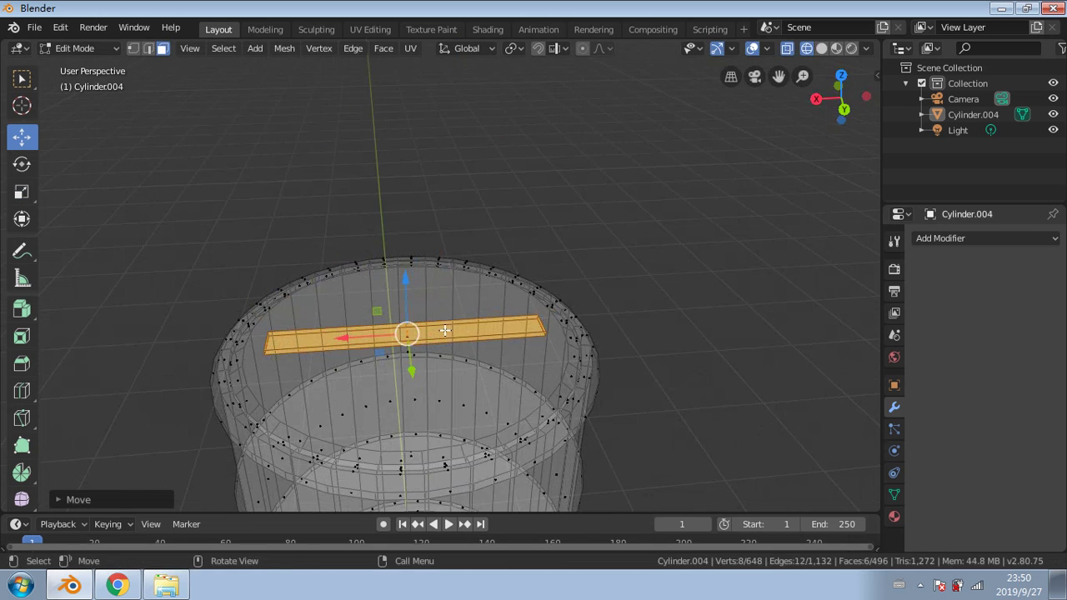
pyautogui.scroll(3, 445, 331)
pyautogui.click(822, 50)
pyautogui.moveTo(550, 305)
pyautogui.mouseDown(button='middle')
pyautogui.moveTo(308, 311)
pyautogui.moveTo(391, 298)
pyautogui.mouseUp(button='middle')
pyautogui.moveTo(534, 119); pyautogui.dragTo(534, 122)
pyautogui.moveTo(533, 122); pyautogui.dragTo(466, 227, button='middle')
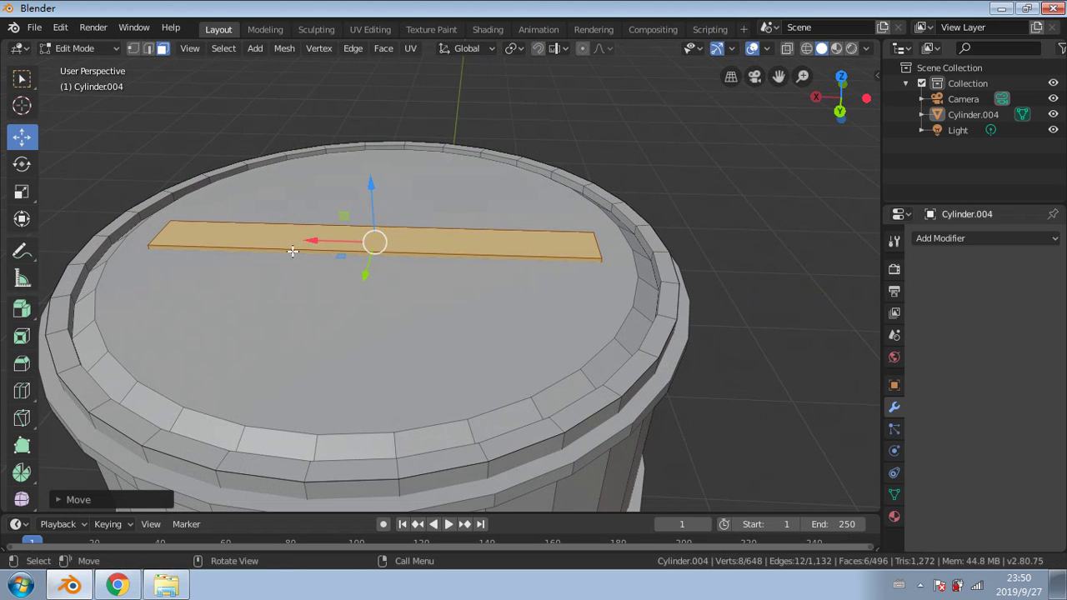
# Step: Lengthen the plank along X until both ends reach the barrel's rim
pyautogui.click(22, 191)
pyautogui.moveTo(314, 241); pyautogui.dragTo(295, 247)
pyautogui.moveTo(391, 249); pyautogui.dragTo(298, 258, button='middle')
pyautogui.moveTo(238, 244); pyautogui.dragTo(213, 259)
pyautogui.click(24, 140)
pyautogui.moveTo(223, 273); pyautogui.dragTo(293, 237, button='middle')
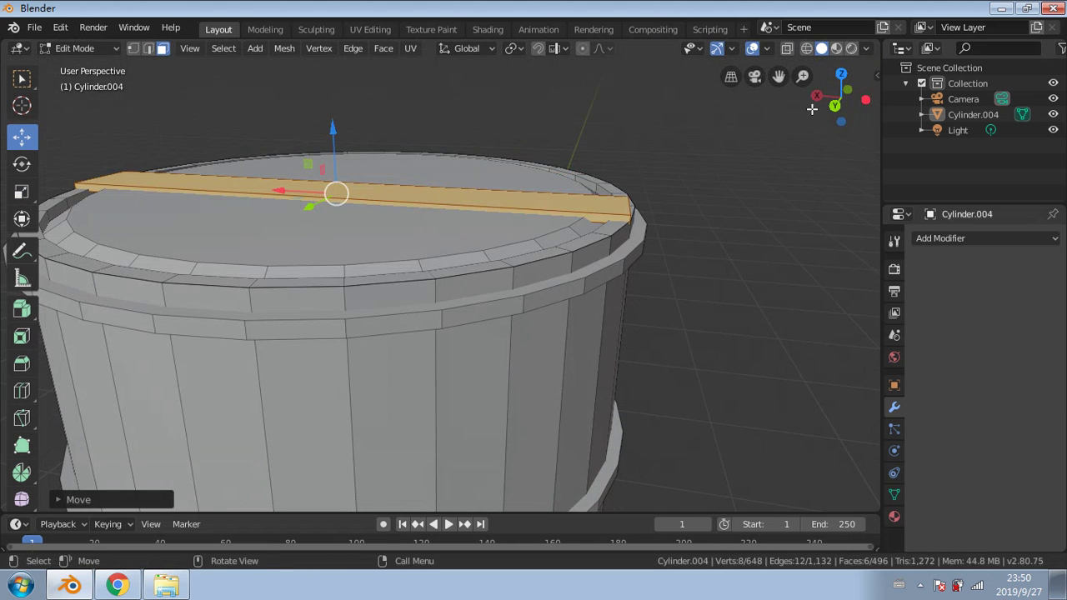
# Step: In wireframe shading, thin the plank along Z and lower it slightly into the barrel's rim
pyautogui.click(808, 49)
pyautogui.moveTo(392, 148); pyautogui.dragTo(409, 141, button='middle')
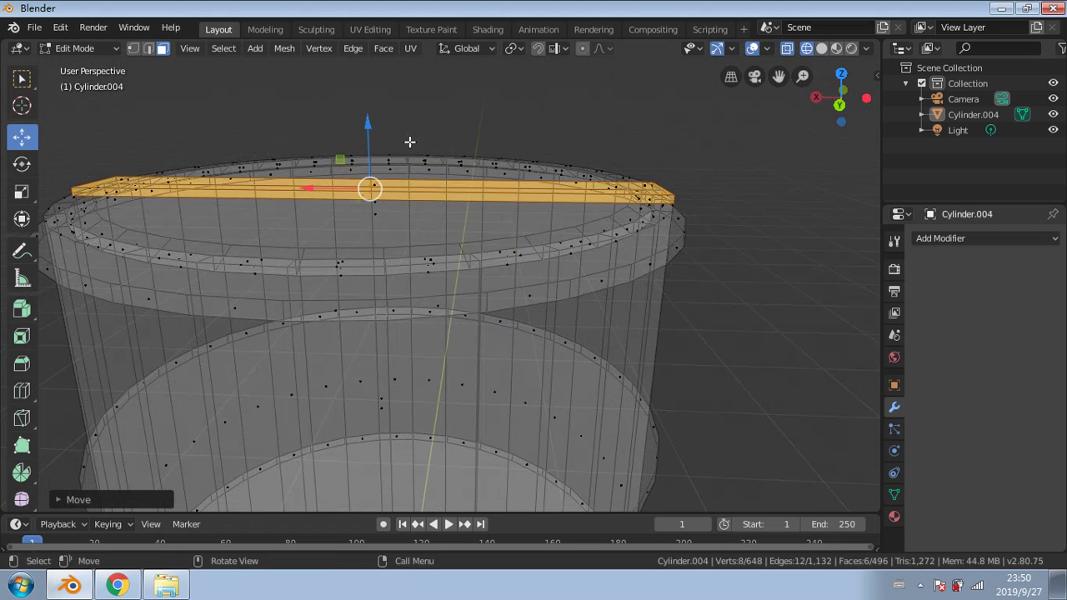
pyautogui.moveTo(29, 192); pyautogui.dragTo(243, 176)
pyautogui.click(22, 192)
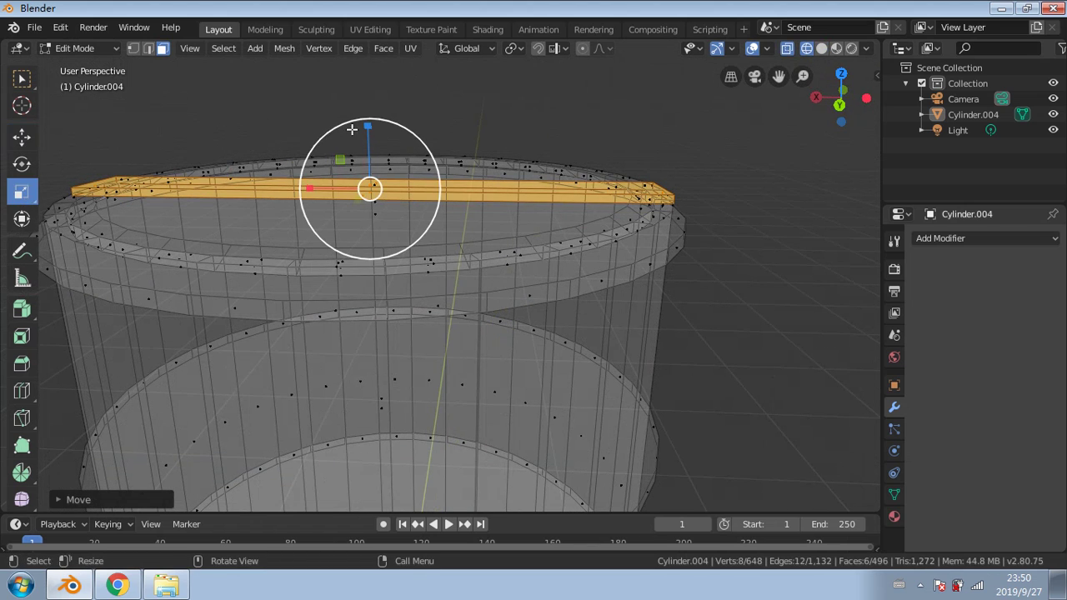
pyautogui.moveTo(366, 123); pyautogui.dragTo(360, 144)
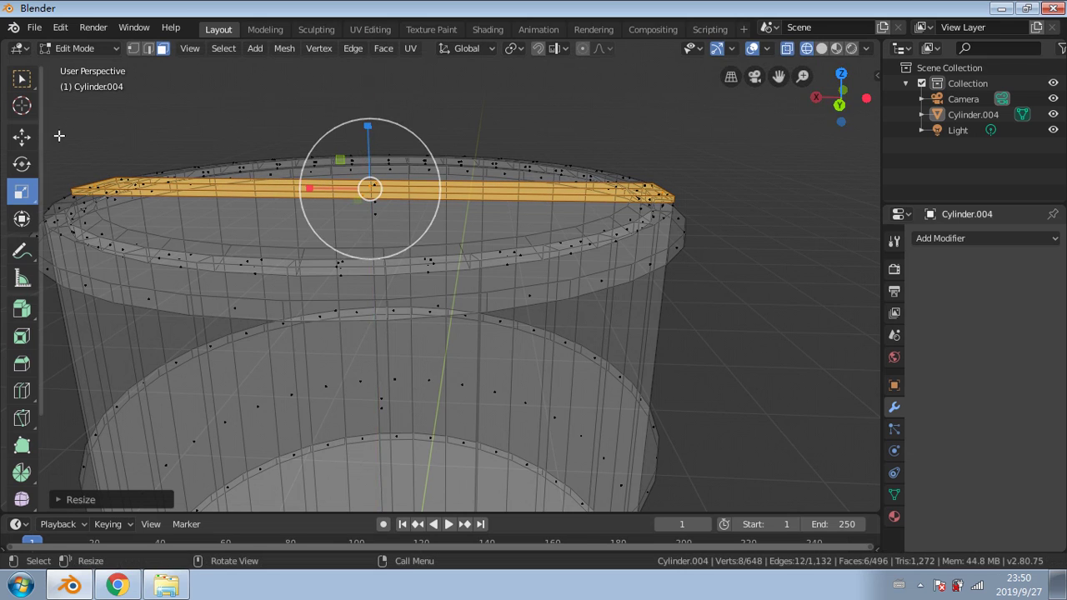
pyautogui.click(22, 138)
pyautogui.click(22, 192)
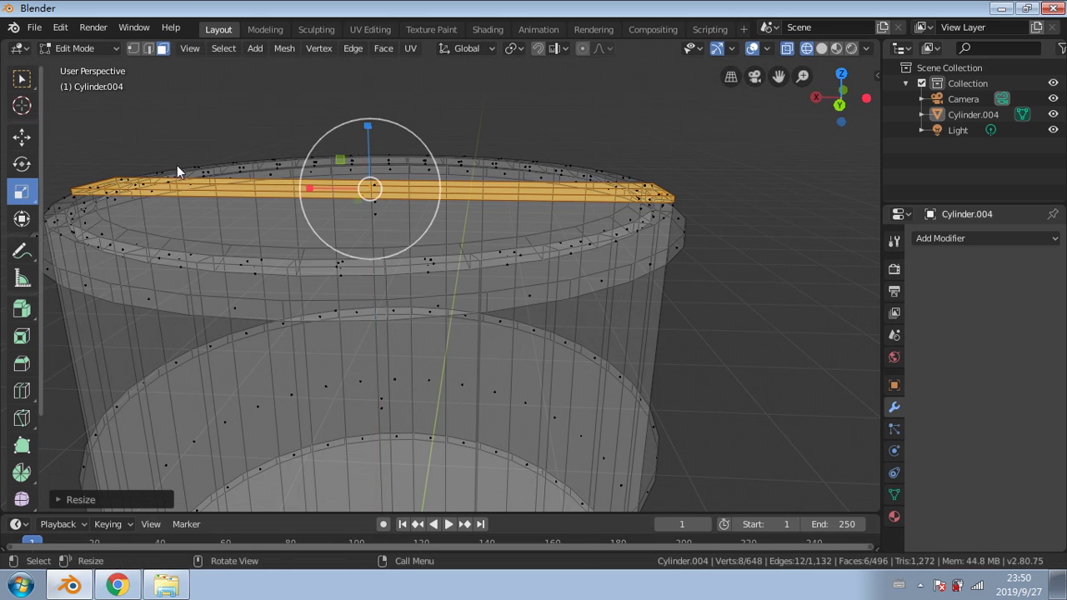
pyautogui.moveTo(366, 126)
pyautogui.mouseDown()
pyautogui.moveTo(362, 143)
pyautogui.moveTo(374, 129)
pyautogui.mouseUp()
pyautogui.click(21, 136)
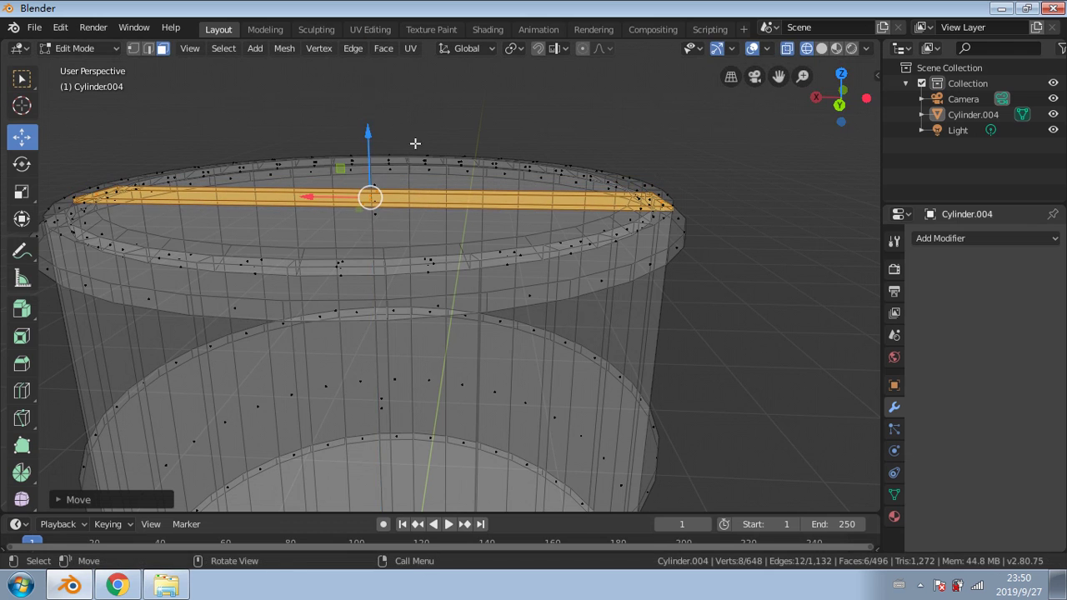
pyautogui.click(451, 246)
pyautogui.moveTo(451, 245); pyautogui.dragTo(621, 250, button='middle')
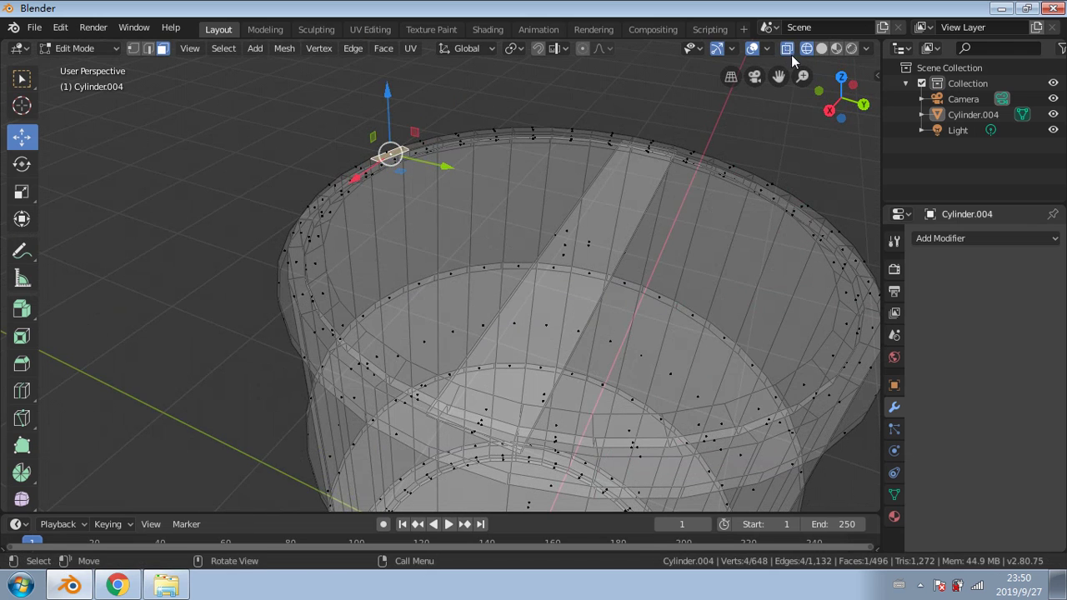
pyautogui.click(823, 49)
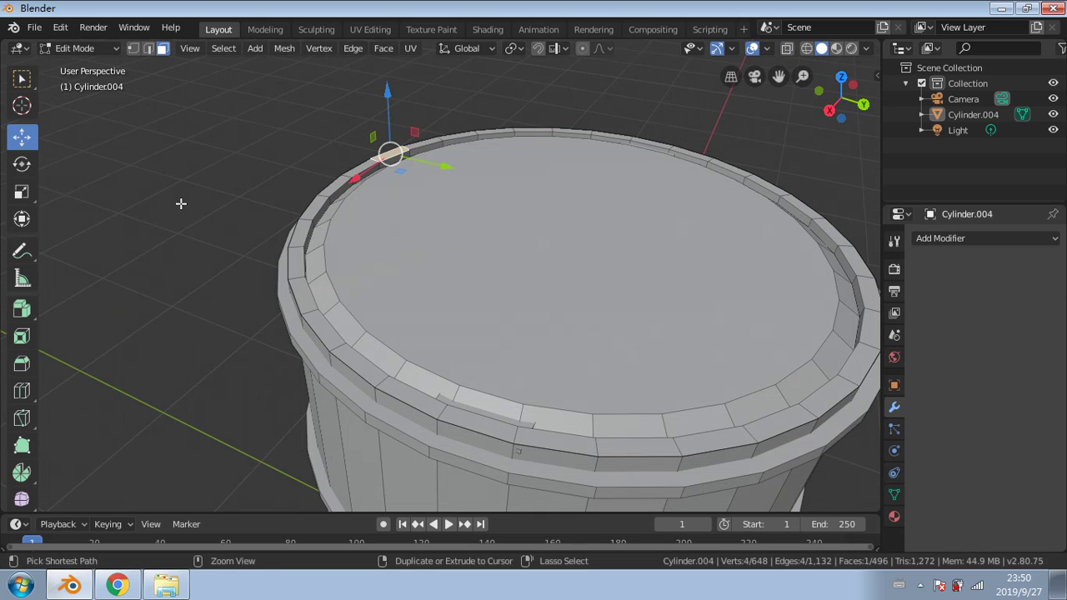
pyautogui.moveTo(390, 98); pyautogui.dragTo(391, 90)
pyautogui.hotkey('ctrl', 'z')
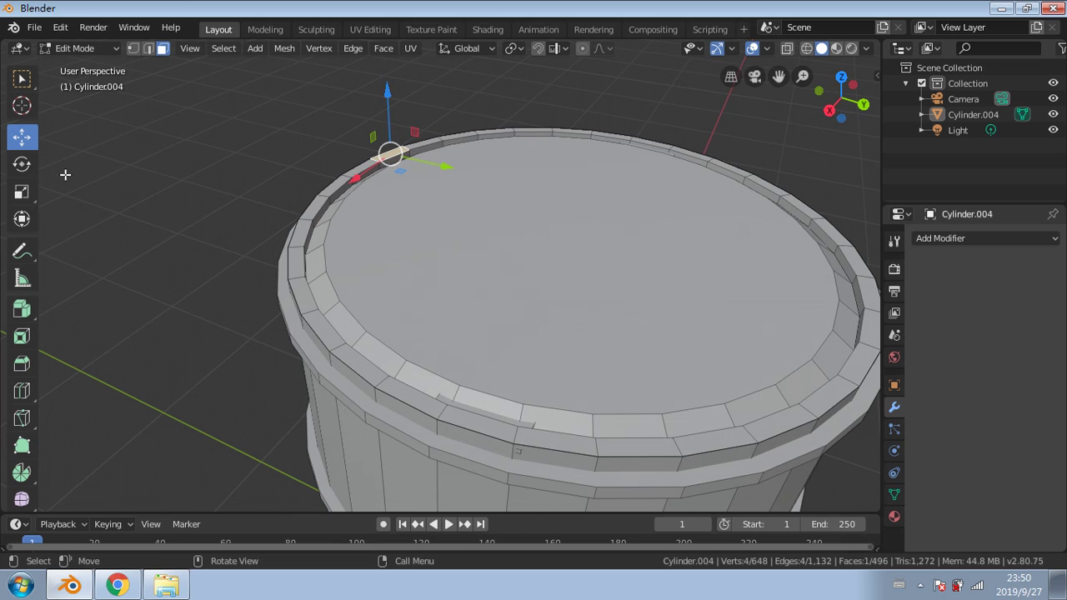
pyautogui.hotkey('ctrl', 'z')
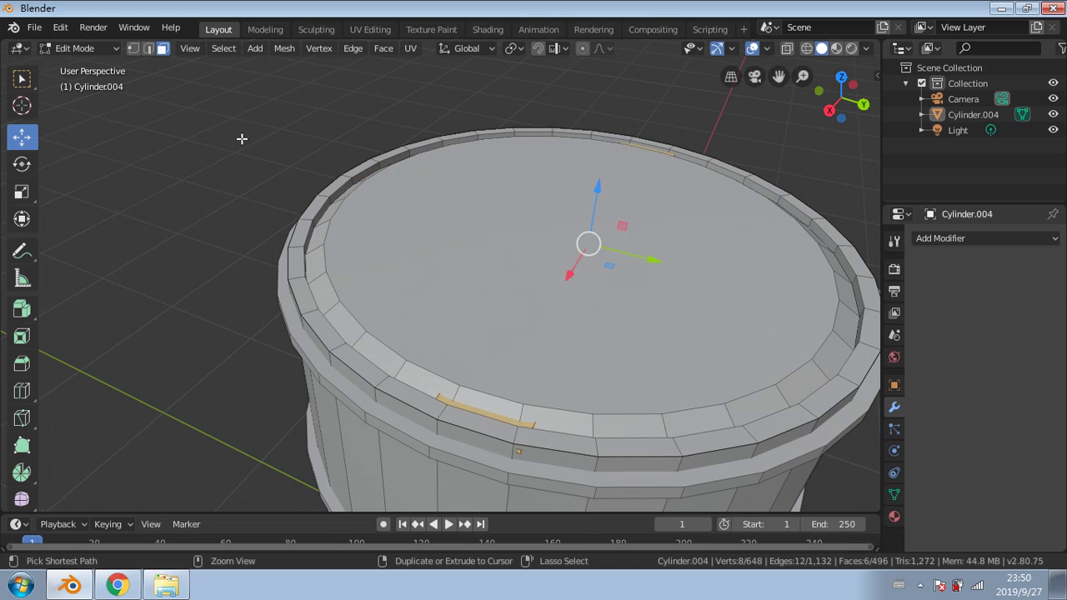
pyautogui.hotkey('ctrl', 'z')
# Step: Raise the plank slightly along Z and shift it about 0.1 m along negative Y across the barrel's top
pyautogui.moveTo(598, 180); pyautogui.dragTo(598, 178)
pyautogui.moveTo(598, 179); pyautogui.dragTo(550, 284, button='middle')
pyautogui.scroll(-4, 464, 227)
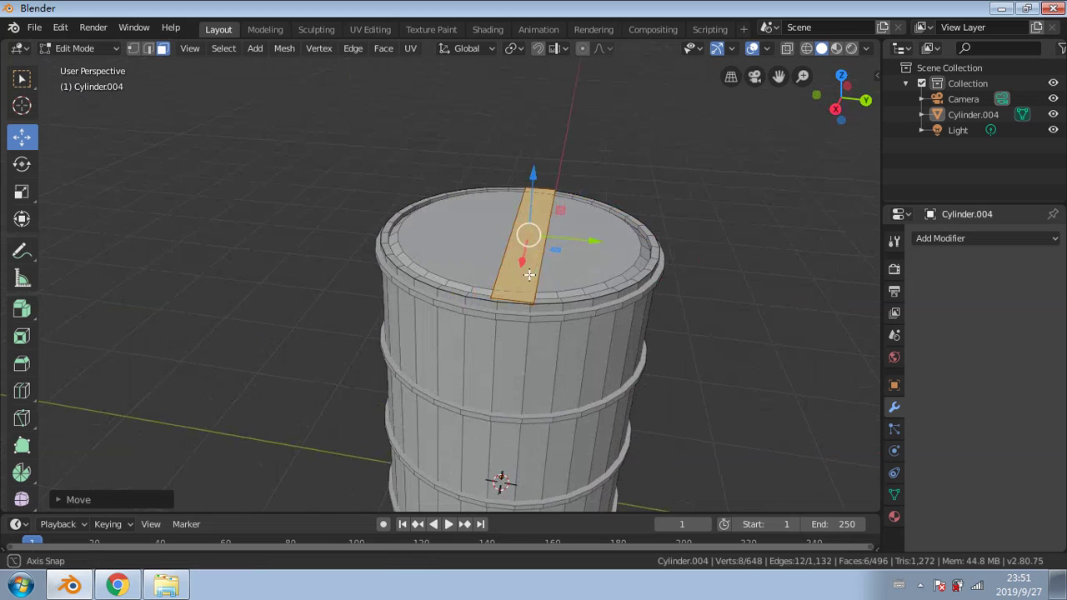
pyautogui.press('g')
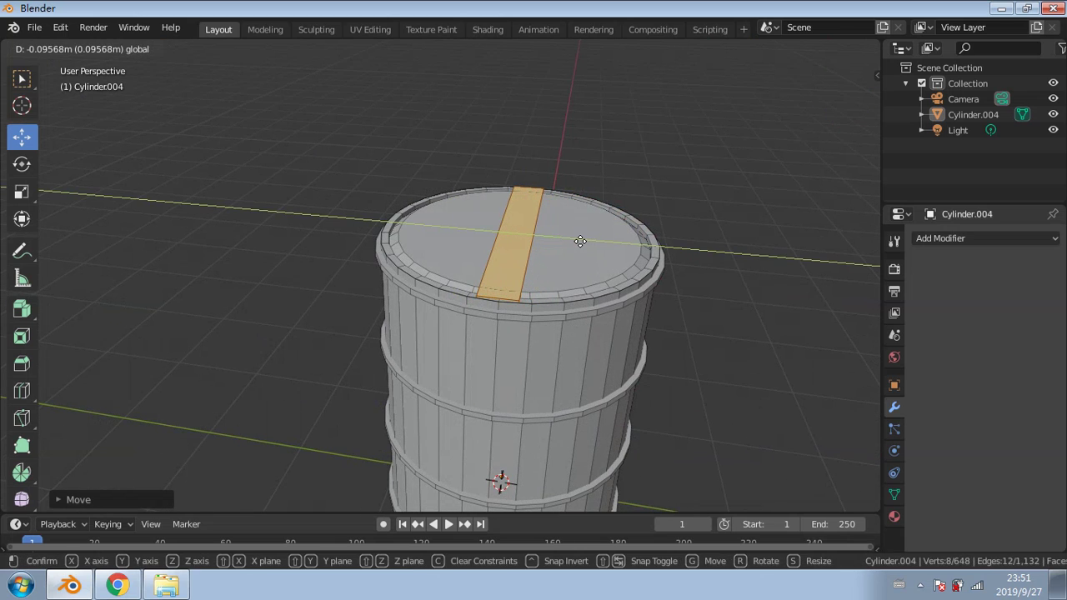
pyautogui.click(581, 239)
# Step: Select only the plank's top face, move it slightly, adjust its height along Z, and return to Object Mode
pyautogui.hotkey('alt', 'a')
pyautogui.moveTo(714, 285); pyautogui.dragTo(542, 240, button='middle')
pyautogui.click(453, 231)
pyautogui.press('g')
pyautogui.click(422, 226)
pyautogui.moveTo(490, 164); pyautogui.dragTo(495, 167)
pyautogui.click(74, 47)
pyautogui.click(83, 65)
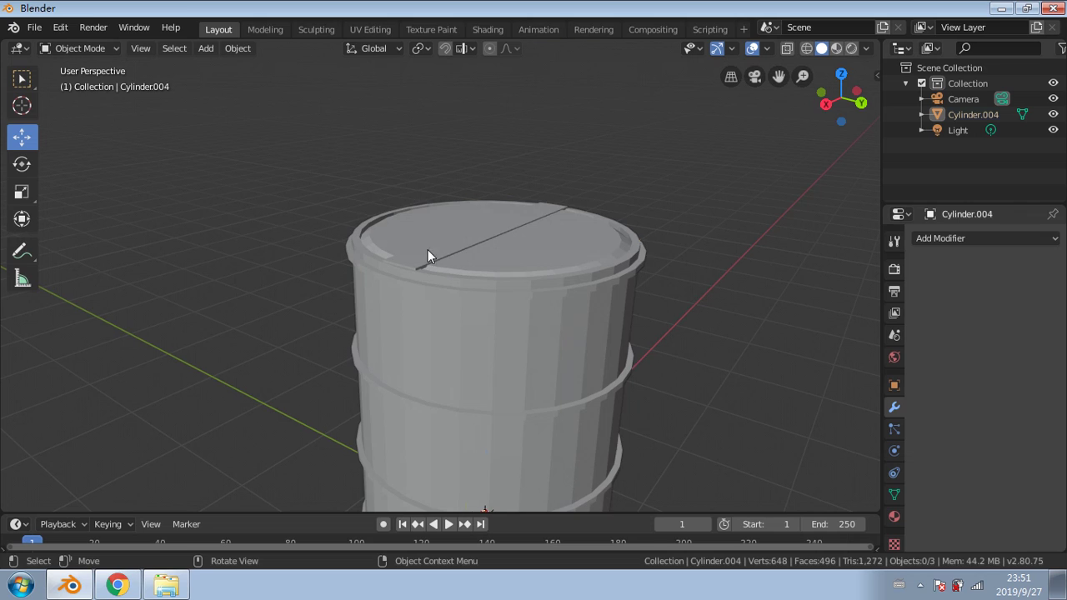
# Step: Select the barrel and hide and reveal it to check that the plank belongs to the same object
pyautogui.click(466, 326)
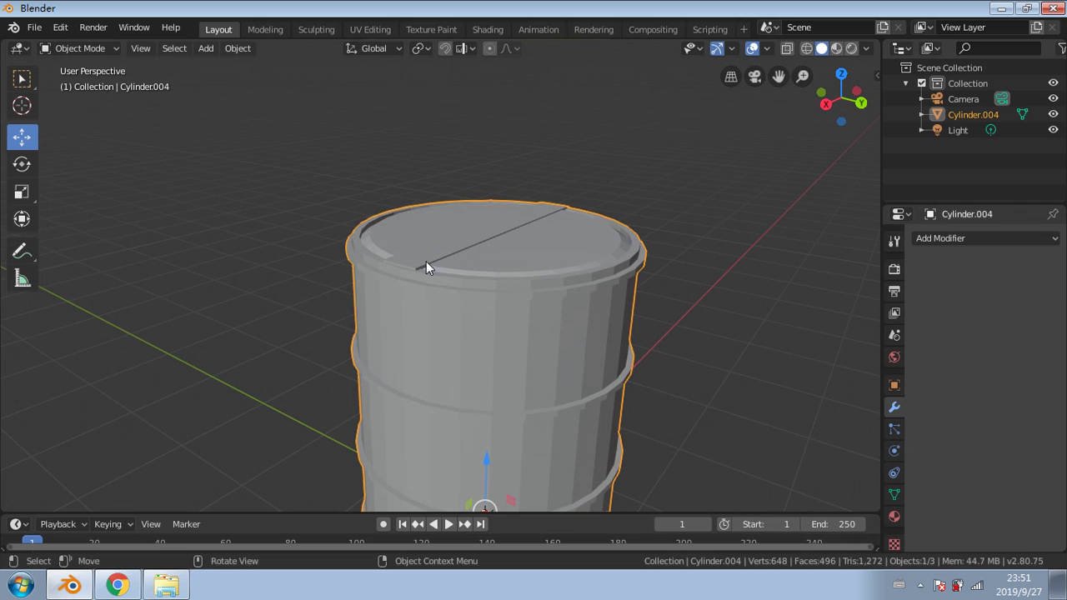
pyautogui.click(22, 78)
pyautogui.moveTo(425, 267); pyautogui.dragTo(564, 236, button='middle')
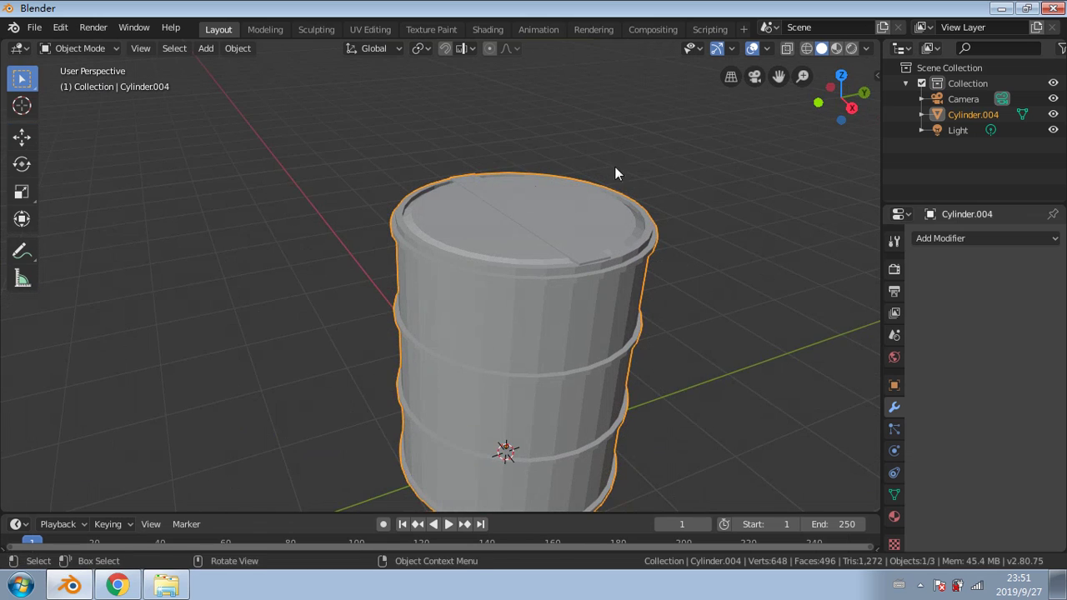
pyautogui.click(1056, 116)
pyautogui.click(1056, 116)
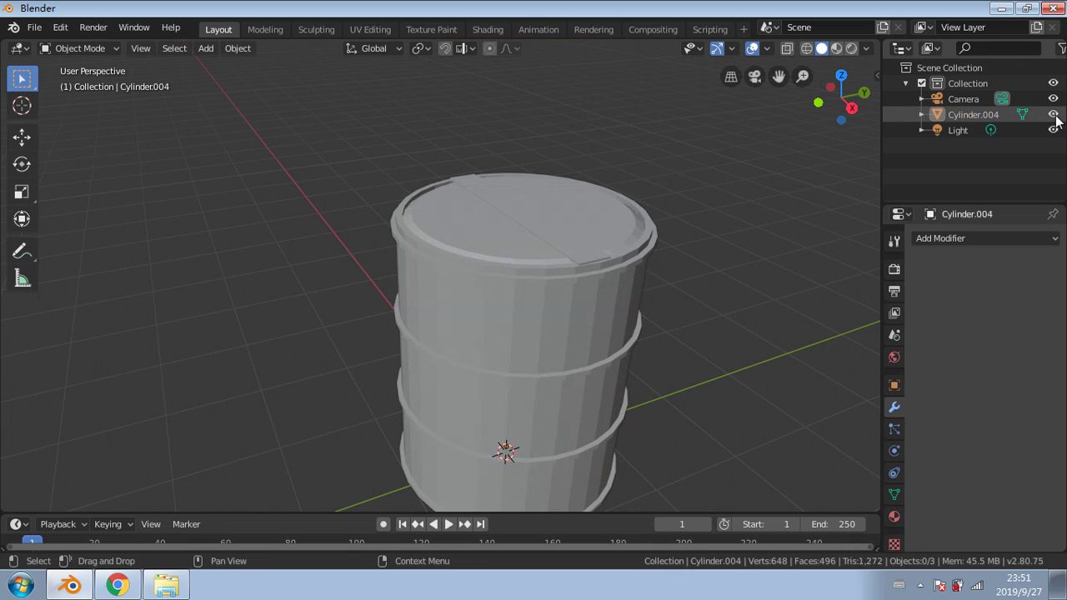
pyautogui.moveTo(567, 210); pyautogui.dragTo(420, 247, button='middle')
pyautogui.click(503, 238)
pyautogui.press('h')
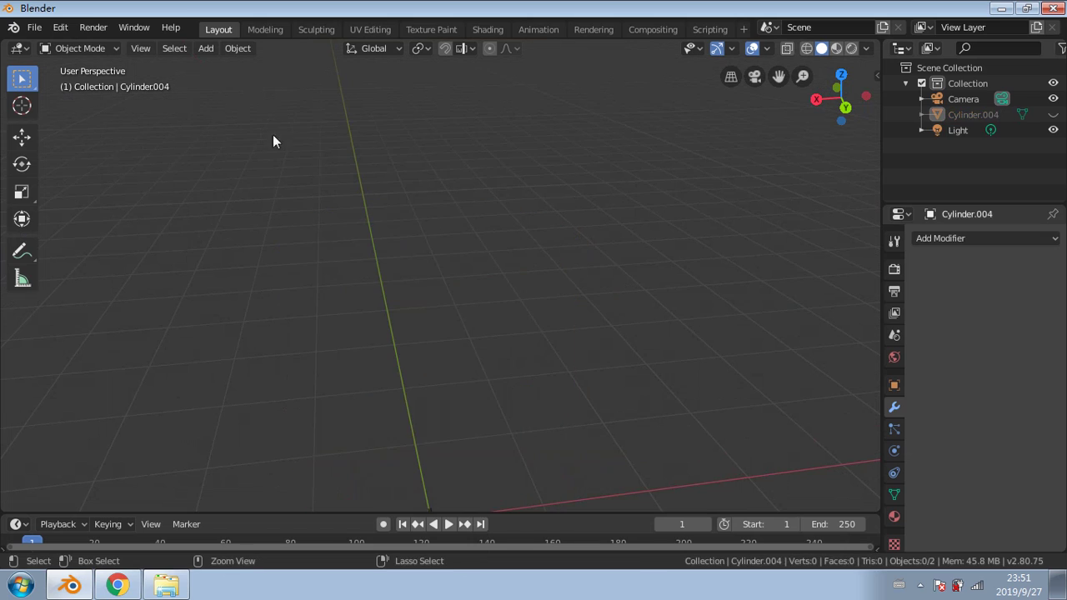
pyautogui.hotkey('alt', 'h')
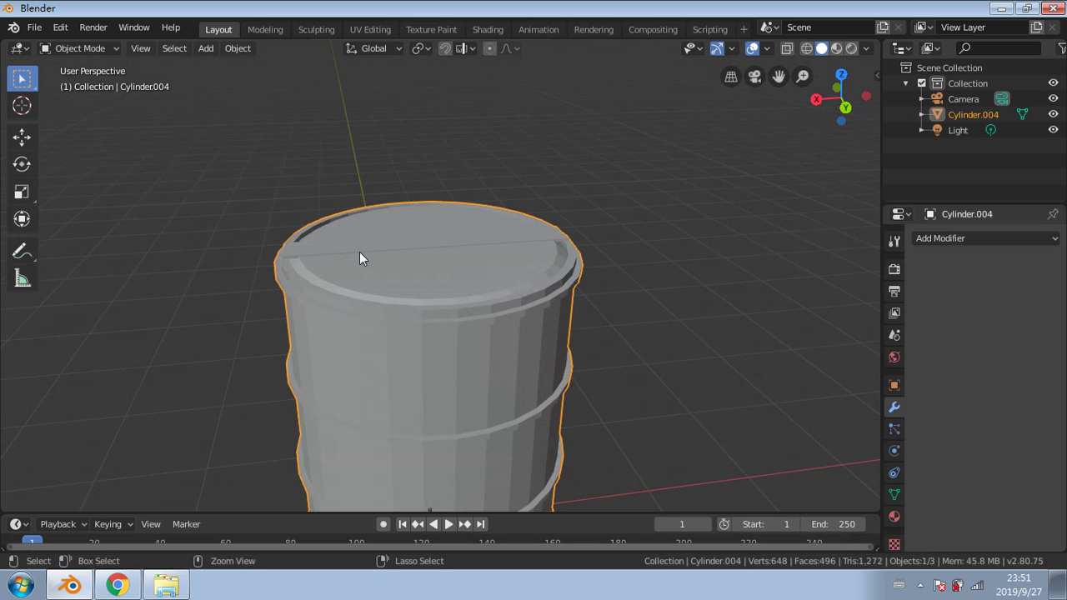
# Step: In Edit Mode, raise the plank's top face slightly along Z, and return to Object Mode
pyautogui.press('Tab')
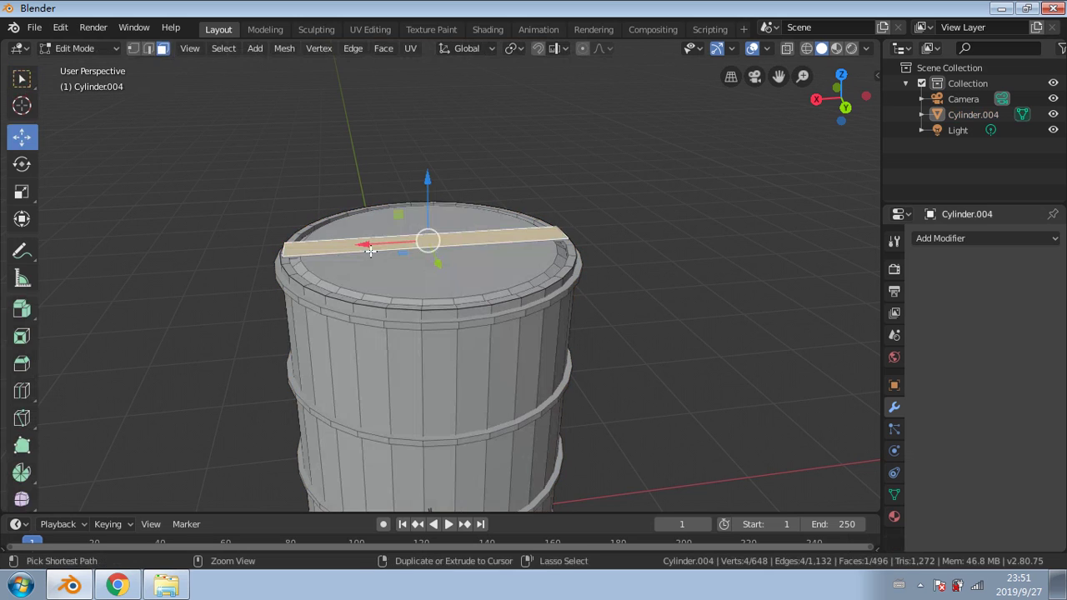
pyautogui.moveTo(430, 187); pyautogui.dragTo(430, 187)
pyautogui.click(118, 52)
pyautogui.click(116, 79)
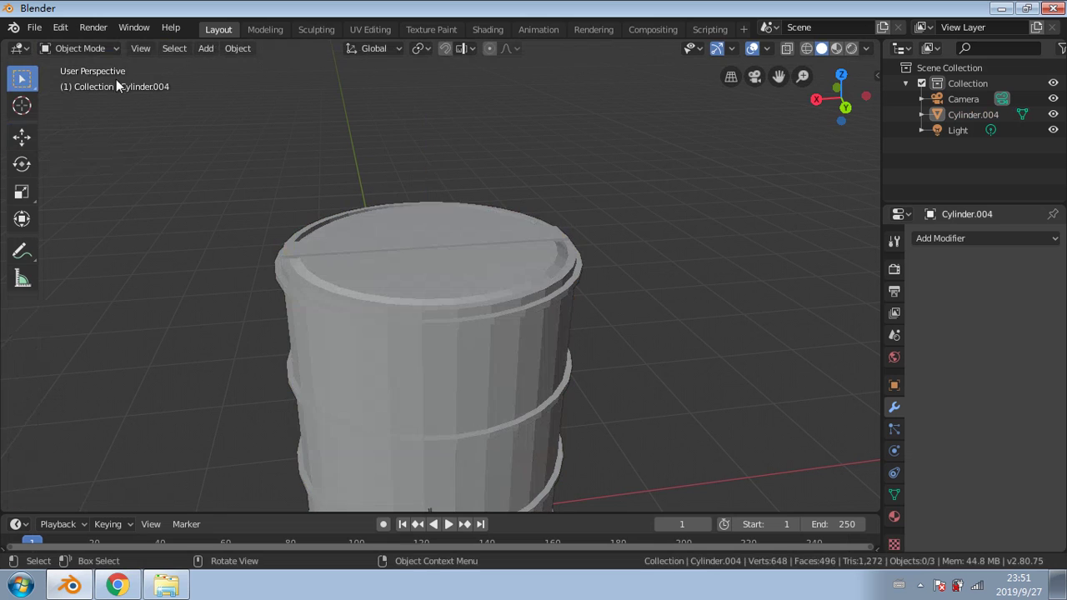
# Step: Toggle the visibility of Cylinder.004 off and on, and leave the barrel selected in Object Mode
pyautogui.click(393, 267)
pyautogui.moveTo(393, 248); pyautogui.dragTo(408, 271, button='middle')
pyautogui.click(1053, 114)
pyautogui.click(1053, 115)
pyautogui.click(408, 271)
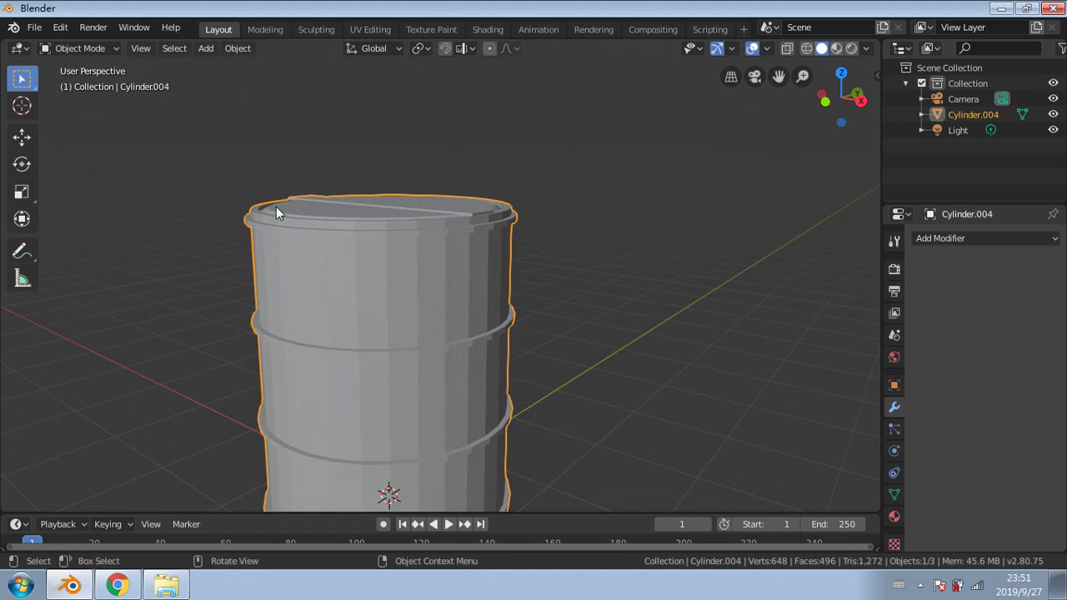
pyautogui.click(33, 27)
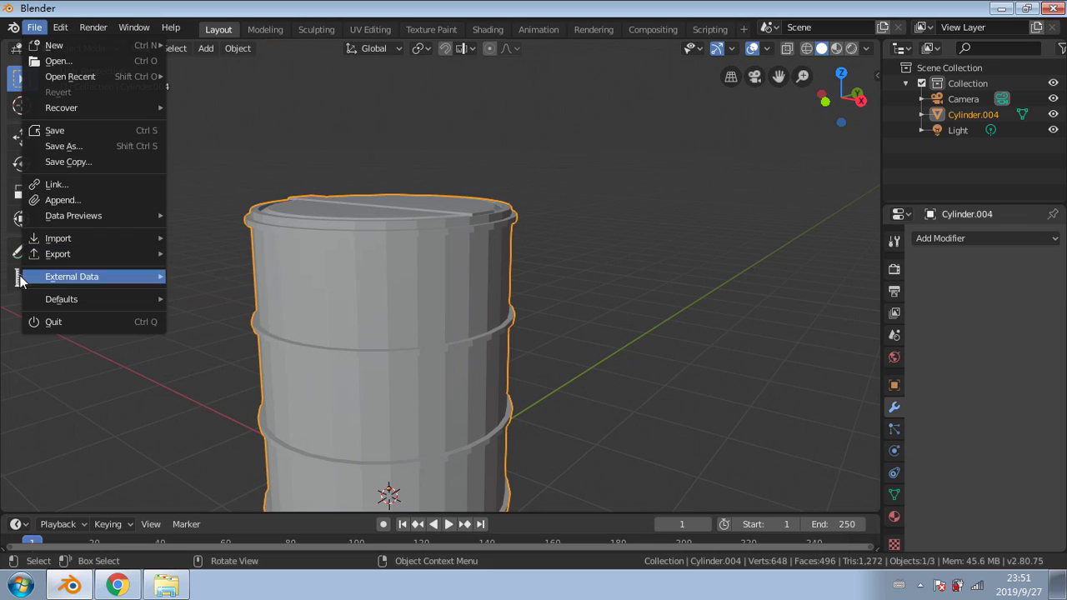
pyautogui.moveTo(150, 258)
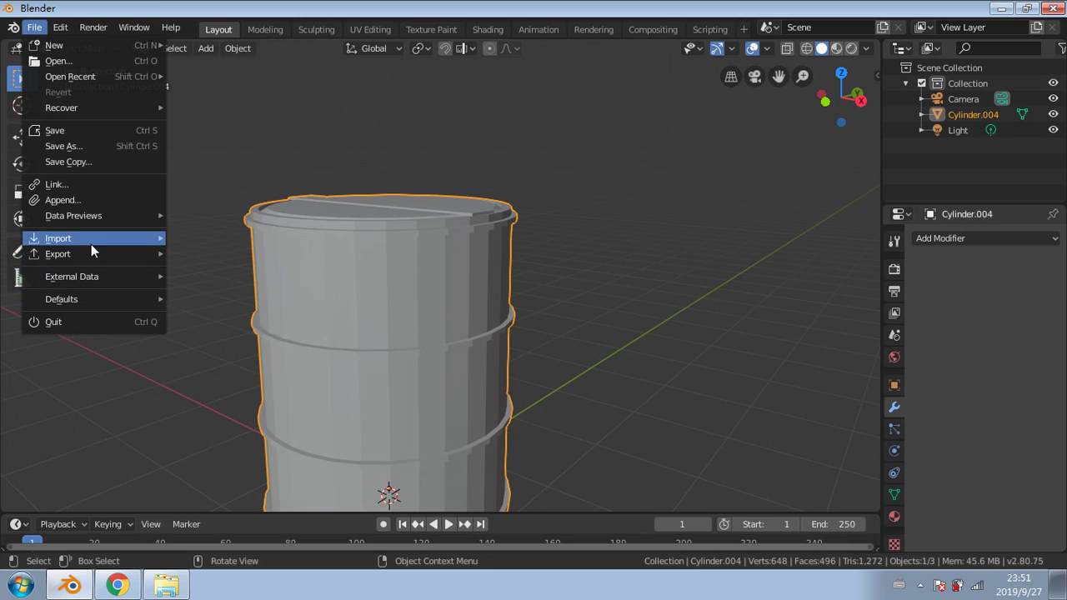
pyautogui.click(181, 254)
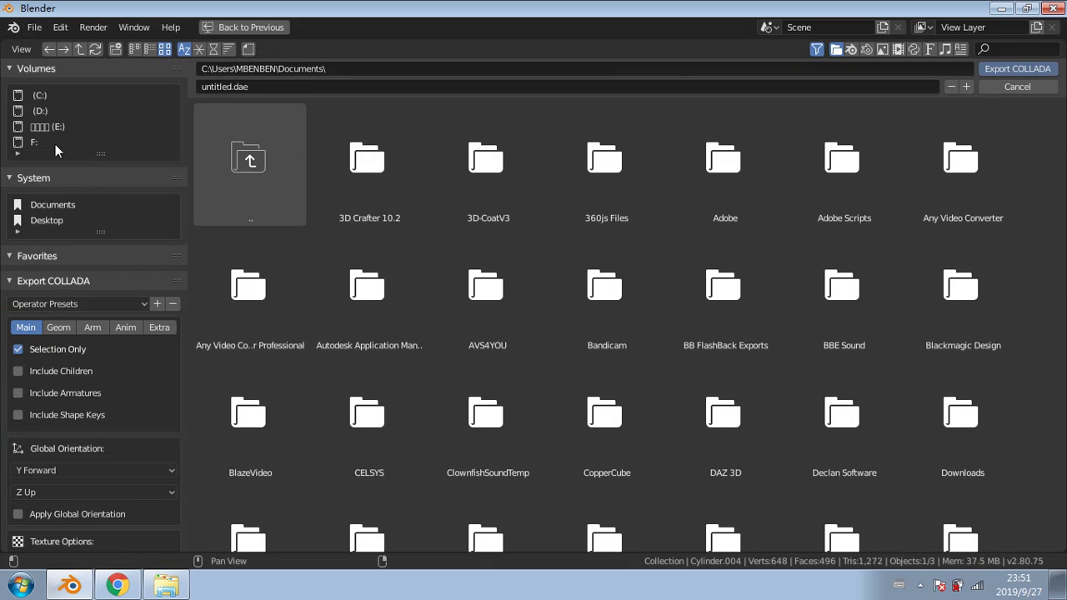
pyautogui.click(16, 126)
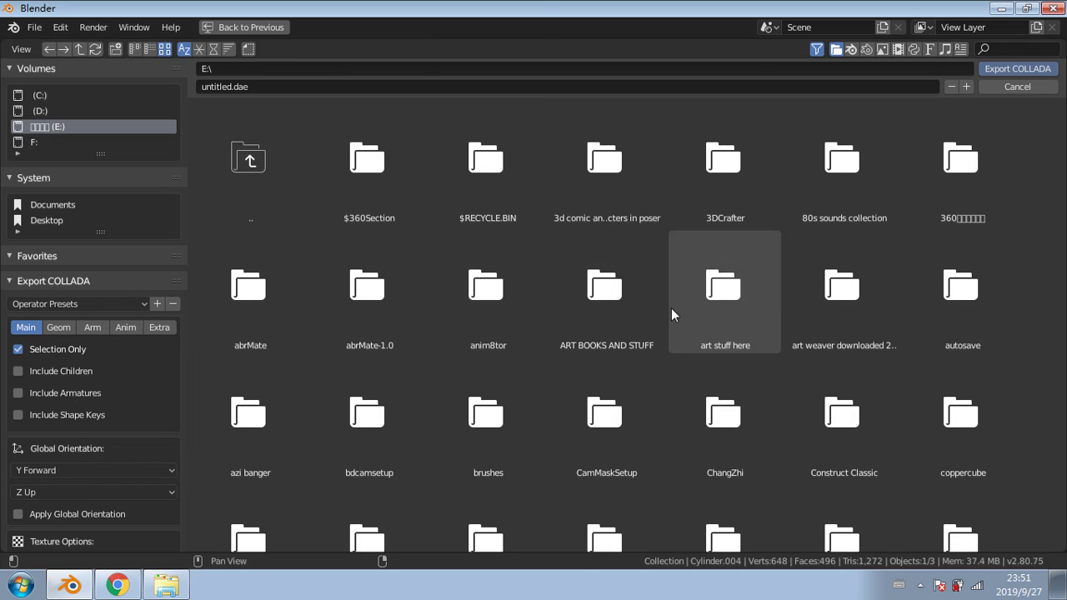
pyautogui.doubleClick(704, 309)
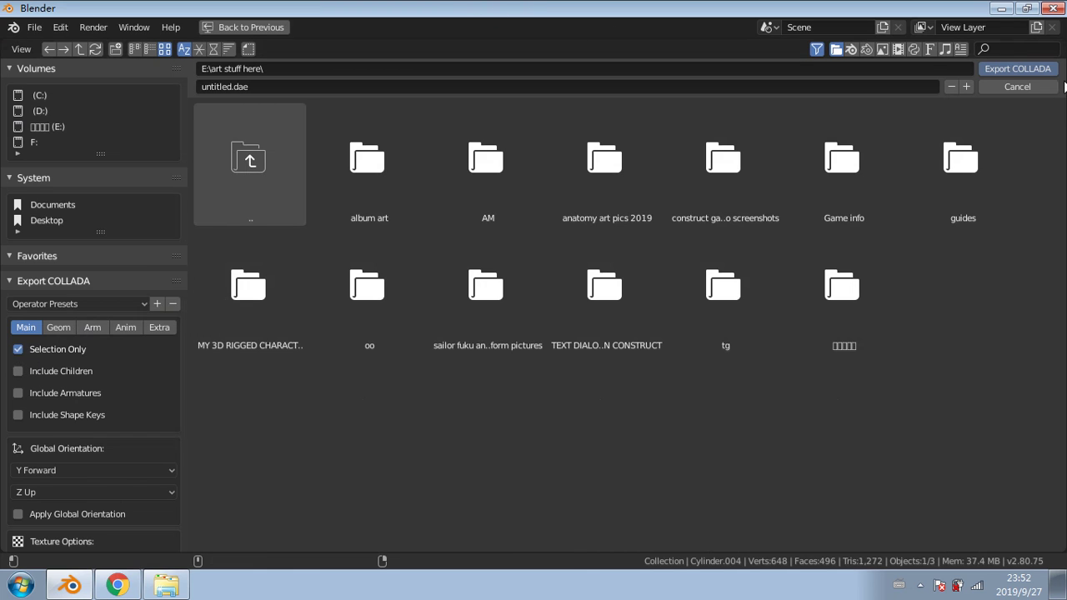
pyautogui.click(1019, 86)
pyautogui.click(28, 28)
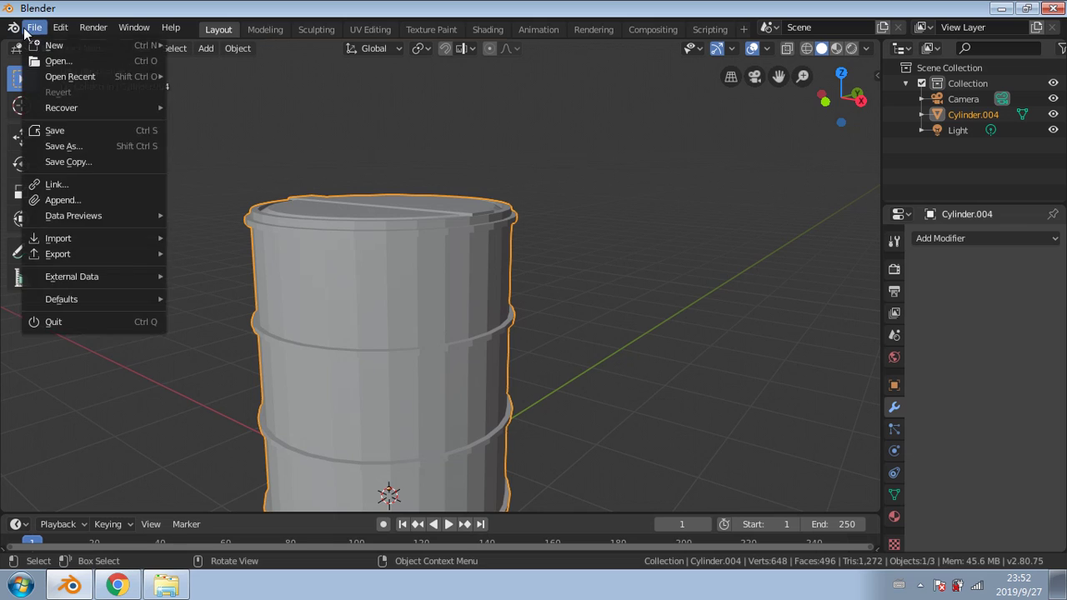
pyautogui.moveTo(90, 257)
pyautogui.click(208, 331)
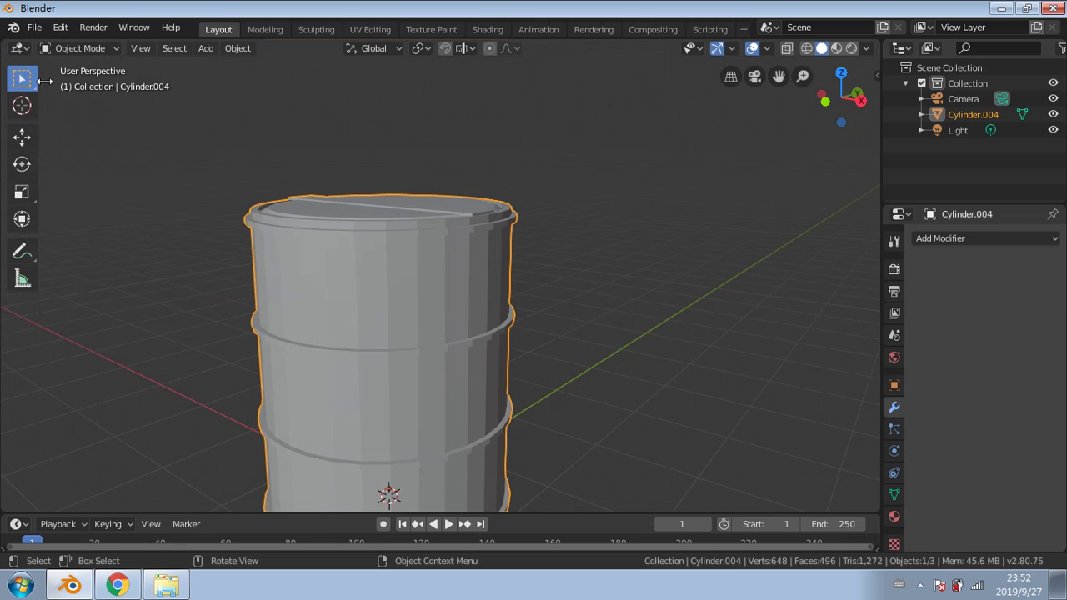
# Step: Start a Collada export and browse to the street stuff folder within art stuff here on drive E
pyautogui.click(34, 28)
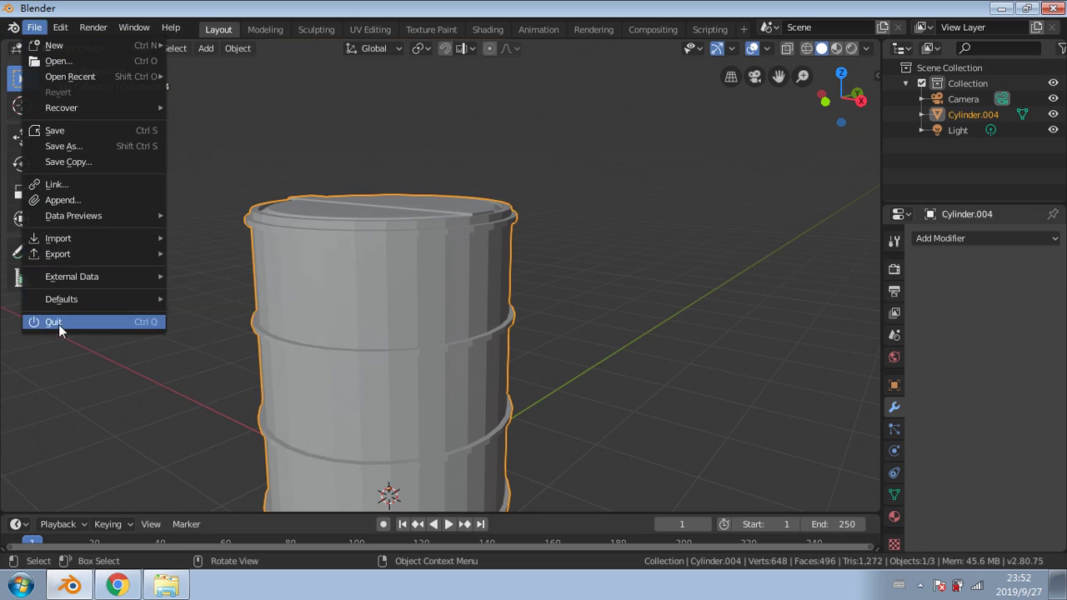
pyautogui.moveTo(65, 255)
pyautogui.click(176, 251)
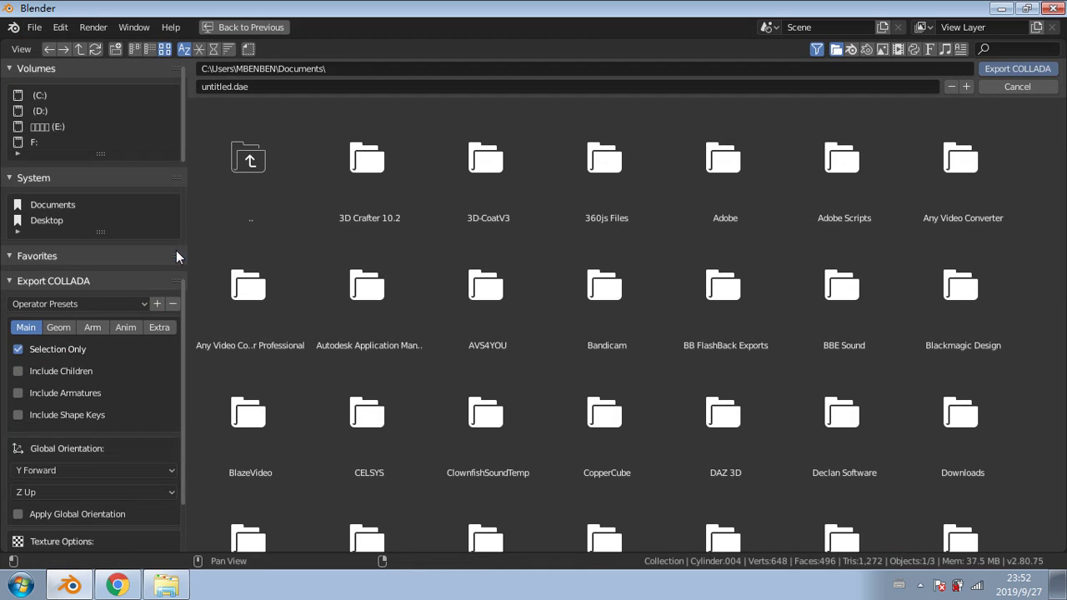
pyautogui.click(50, 126)
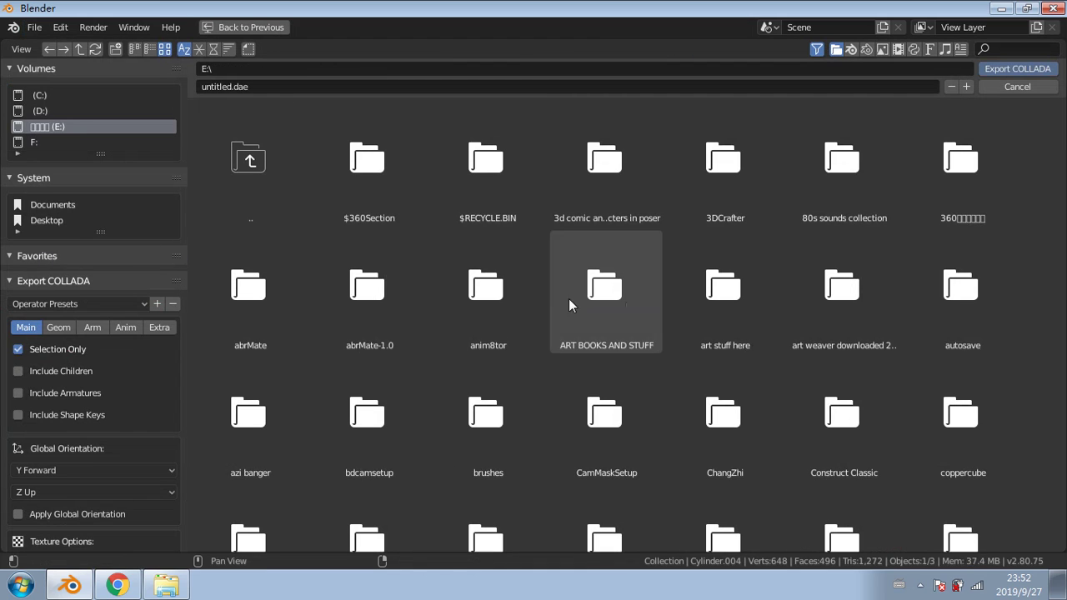
pyautogui.doubleClick(725, 292)
pyautogui.doubleClick(276, 289)
pyautogui.doubleClick(354, 190)
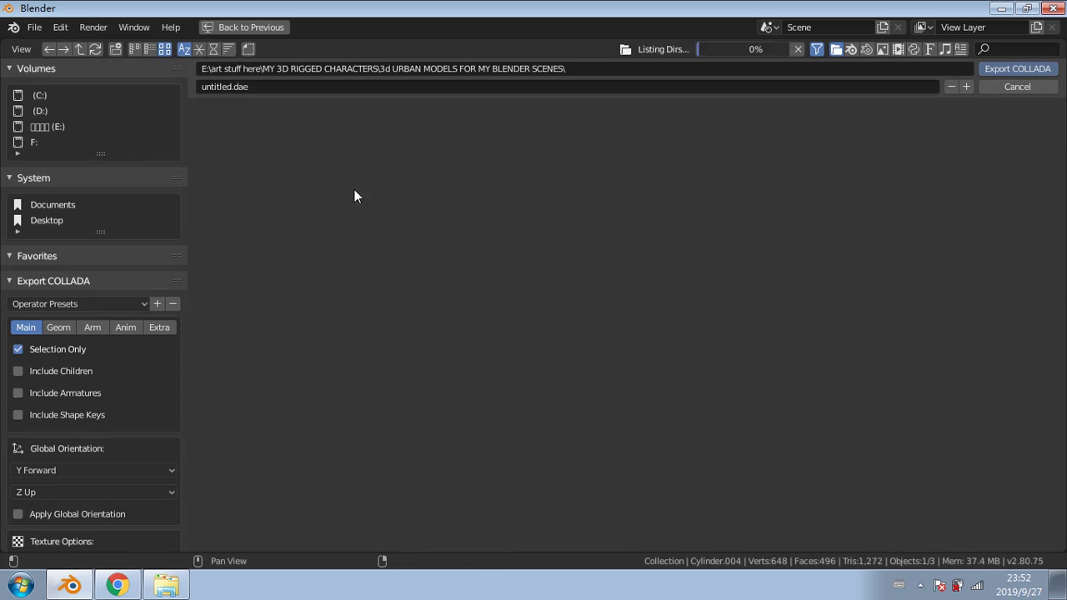
pyautogui.doubleClick(355, 189)
pyautogui.doubleClick(488, 288)
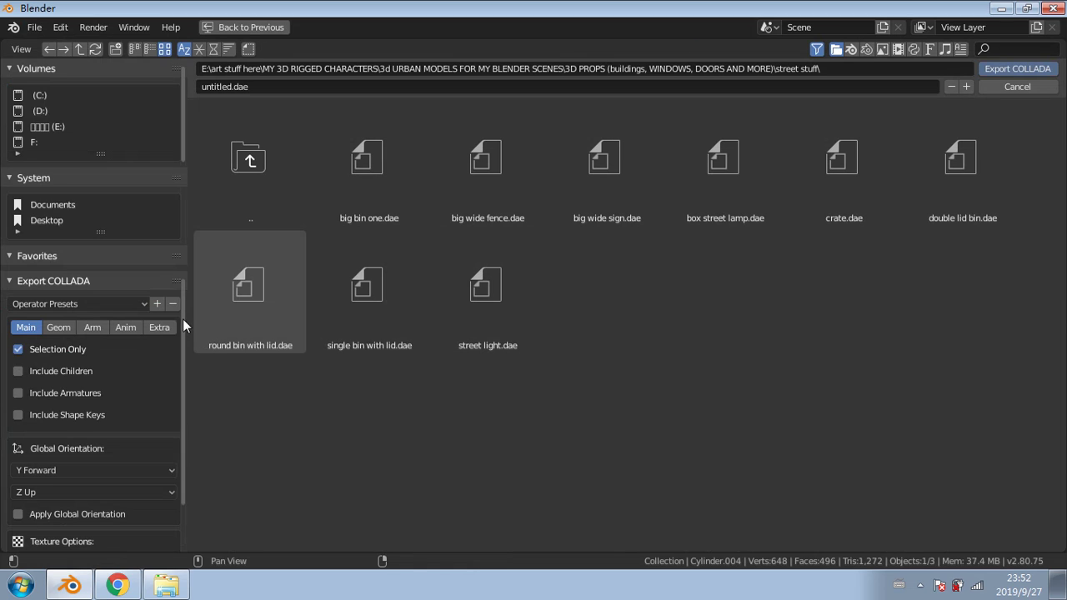
# Step: Name the file barrel.dae and export the selected barrel as Collada
pyautogui.click(235, 85)
pyautogui.click(231, 86)
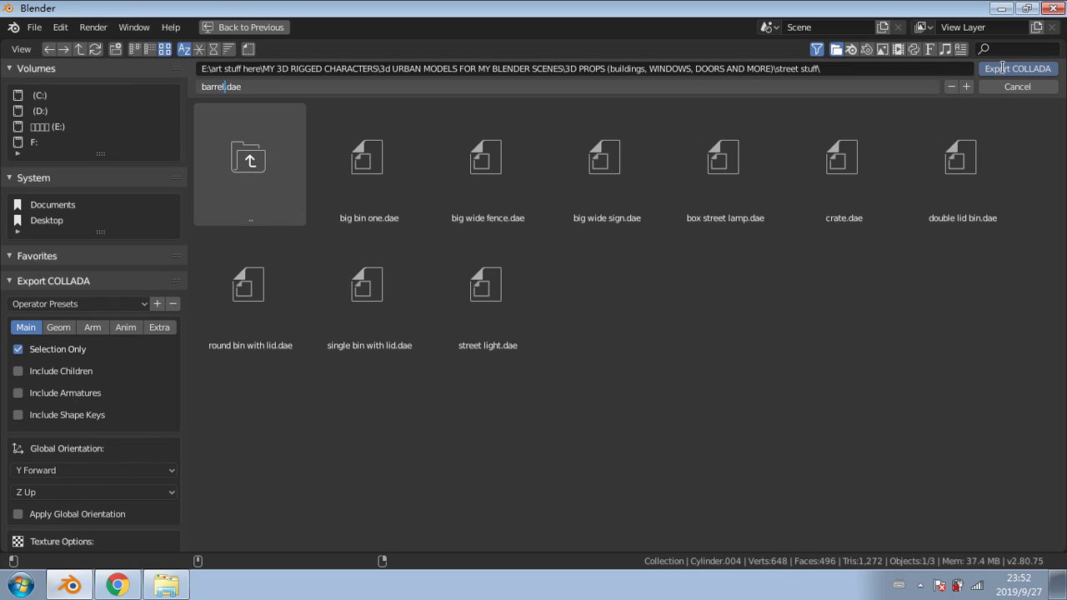
pyautogui.click(1003, 68)
pyautogui.click(1003, 68)
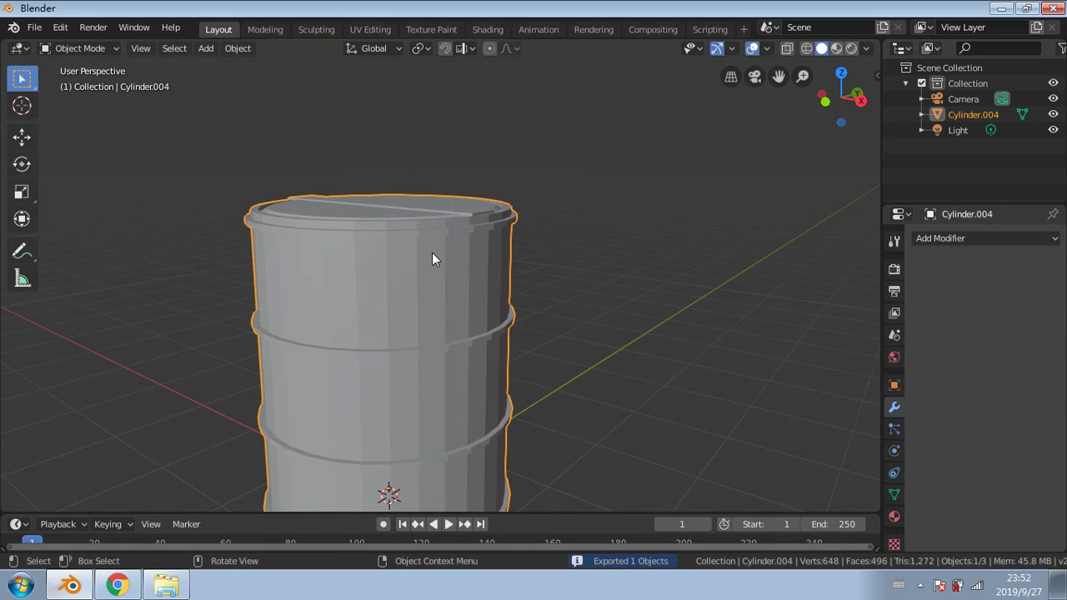
# Step: Look over the barrel and delete it from the scene
pyautogui.moveTo(432, 259); pyautogui.dragTo(533, 275, button='middle')
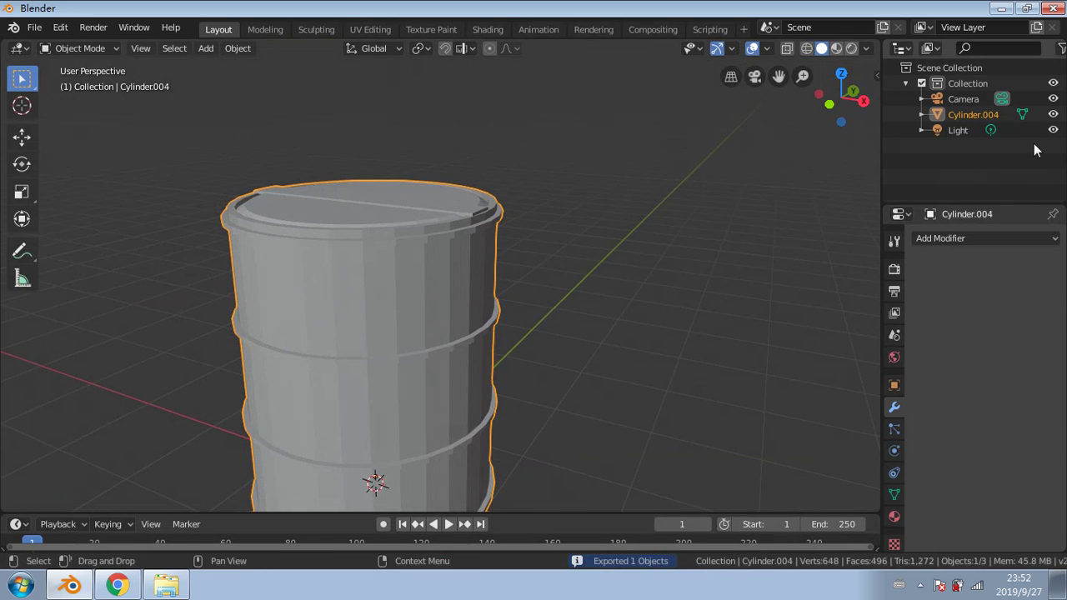
pyautogui.moveTo(594, 303); pyautogui.dragTo(526, 258, button='middle')
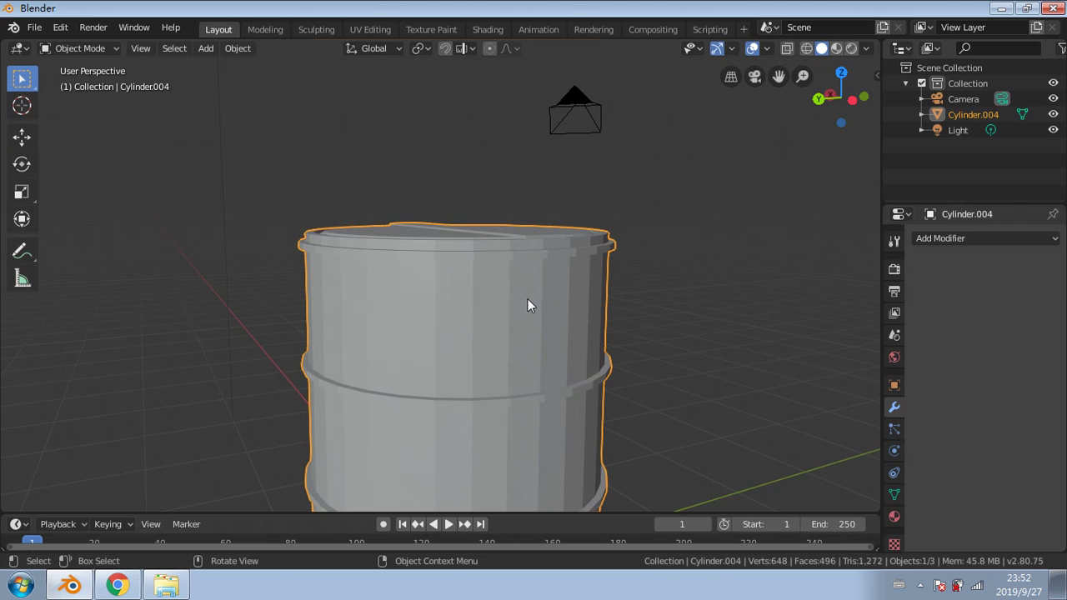
pyautogui.press('Delete')
pyautogui.scroll(-2, 279, 281)
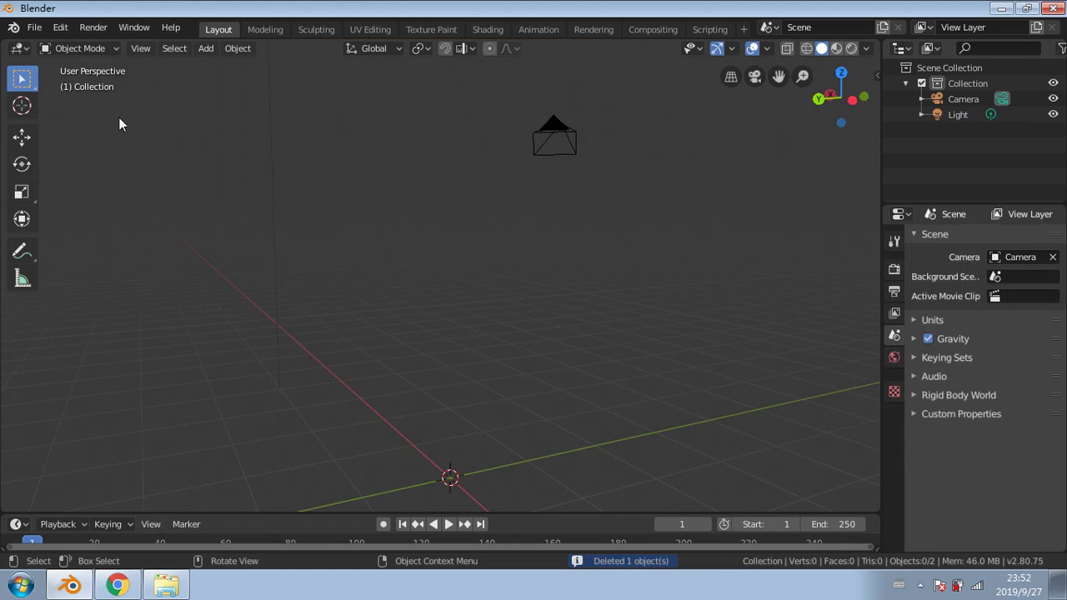
# Step: Import barrel.dae from the street stuff folder as a Collada file
pyautogui.click(35, 28)
pyautogui.moveTo(50, 233)
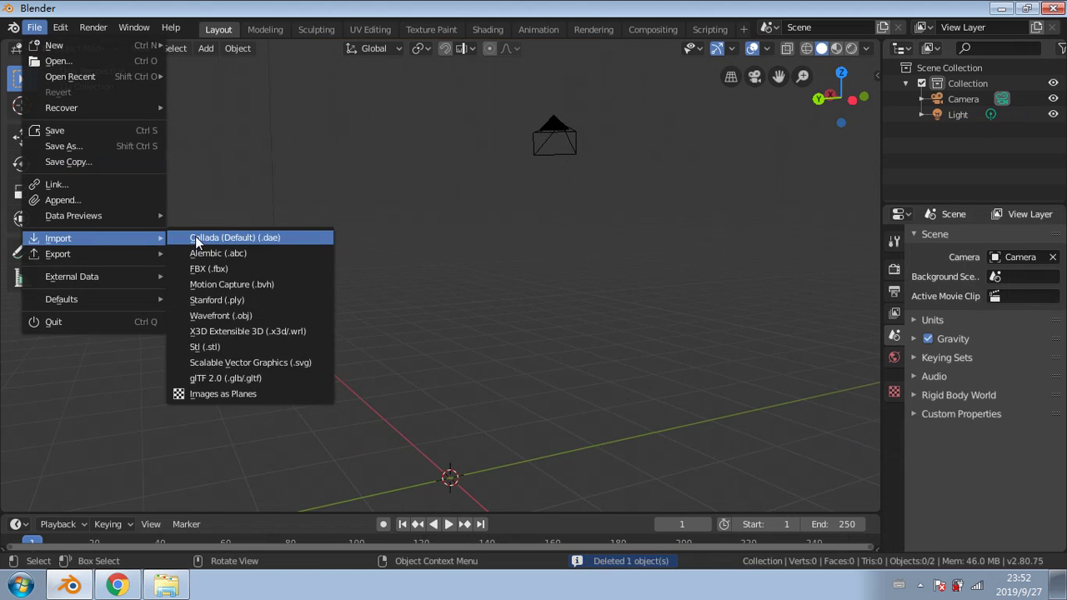
pyautogui.click(198, 239)
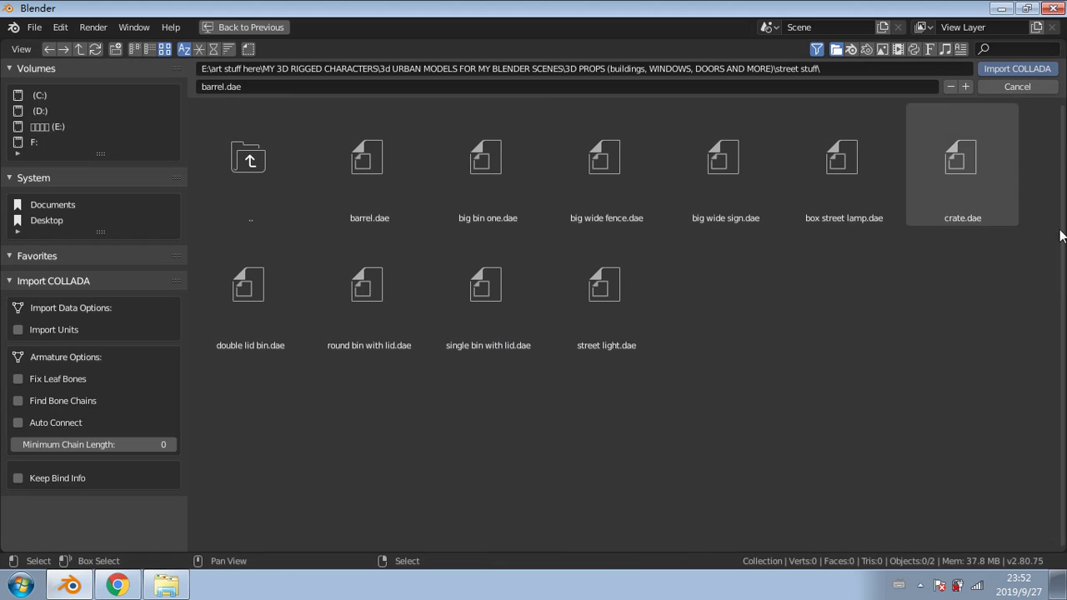
pyautogui.doubleClick(367, 161)
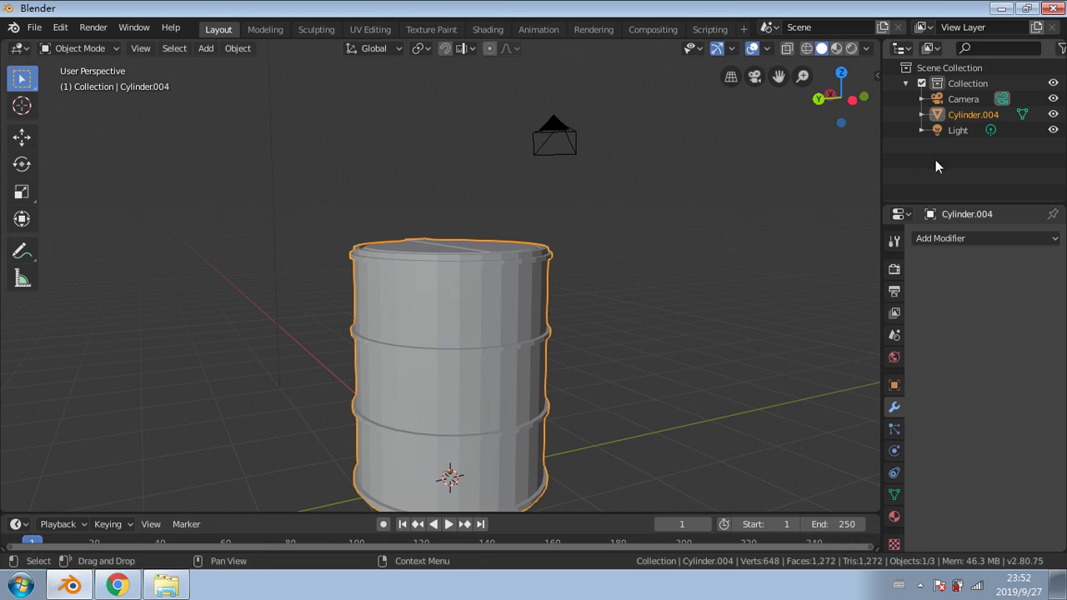
# Step: Examine the imported barrel from several sides and check the mesh data nested under Cylinder.004
pyautogui.moveTo(659, 270); pyautogui.dragTo(422, 289, button='middle')
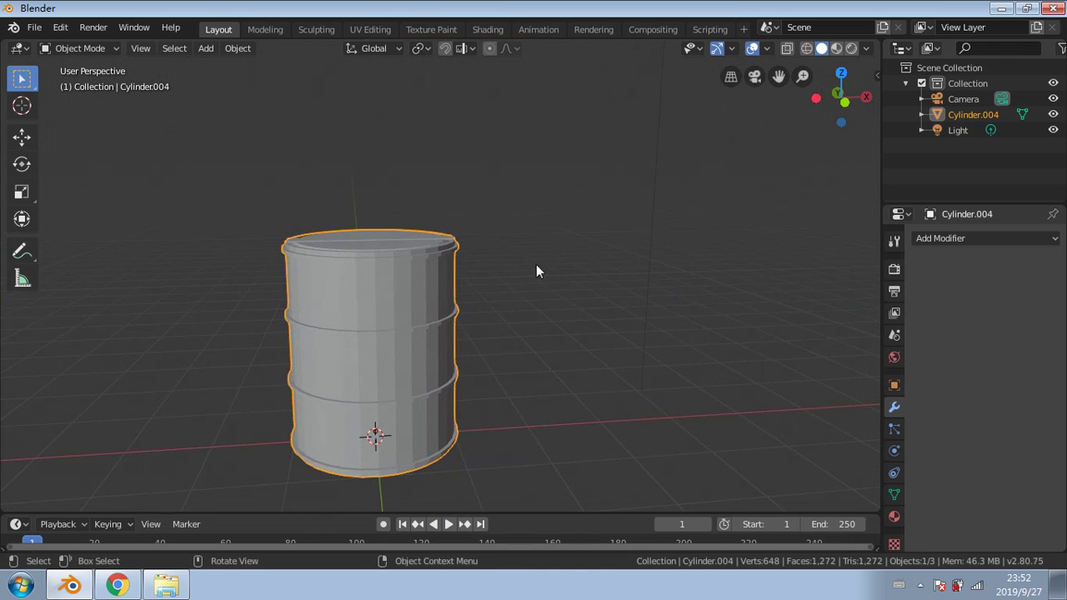
pyautogui.click(921, 114)
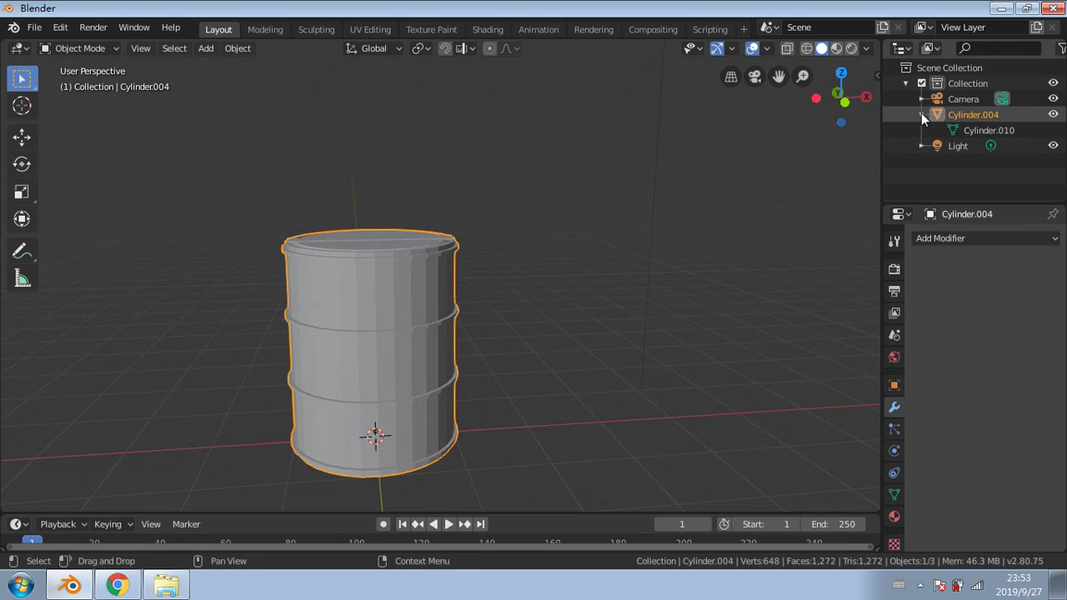
pyautogui.click(921, 115)
pyautogui.moveTo(469, 269); pyautogui.dragTo(483, 320, button='middle')
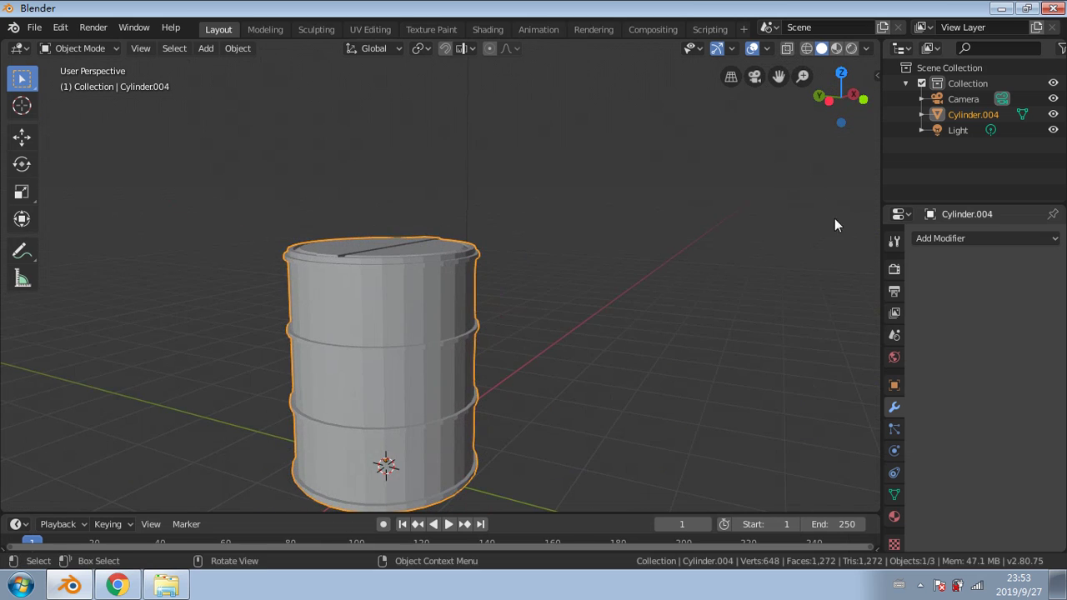
pyautogui.moveTo(652, 270); pyautogui.dragTo(336, 239, button='middle')
pyautogui.click(34, 28)
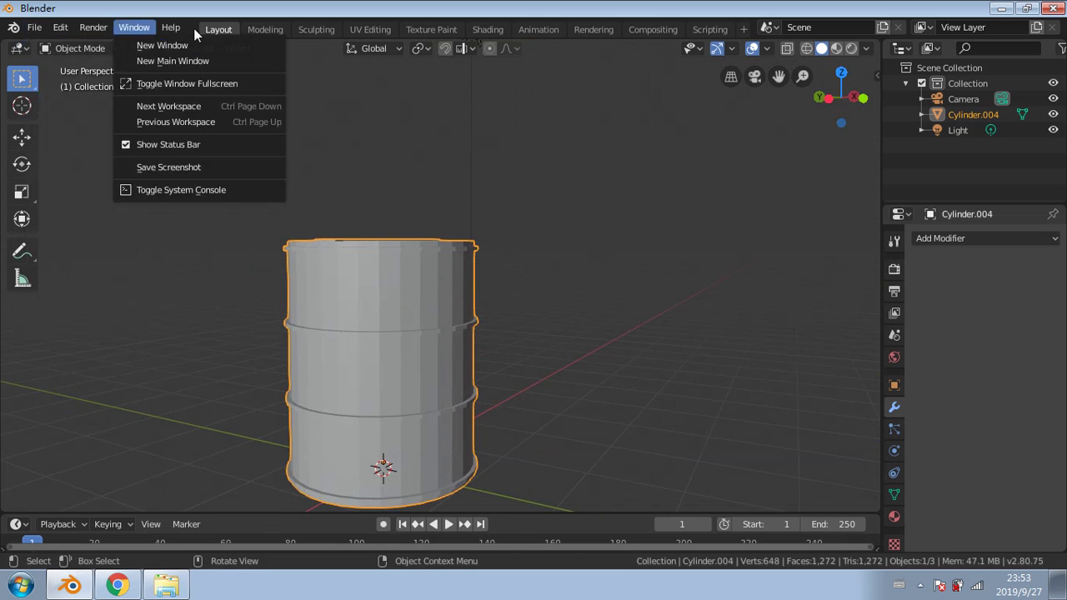
# Step: Start a new General file and delete the default cube from the scene
pyautogui.click(34, 28)
pyautogui.moveTo(50, 42)
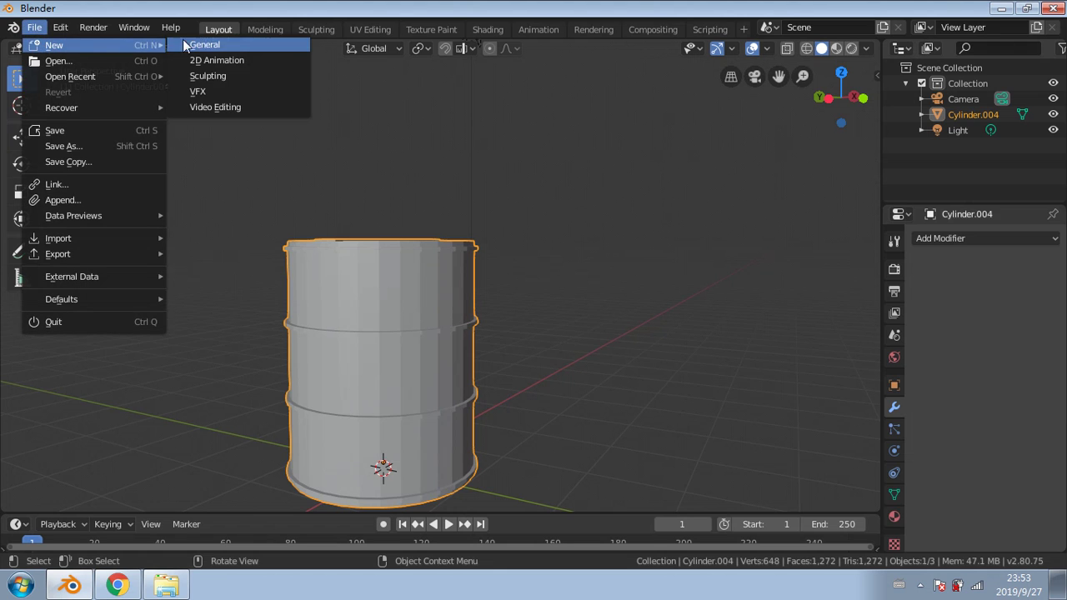
pyautogui.click(213, 43)
pyautogui.click(548, 313)
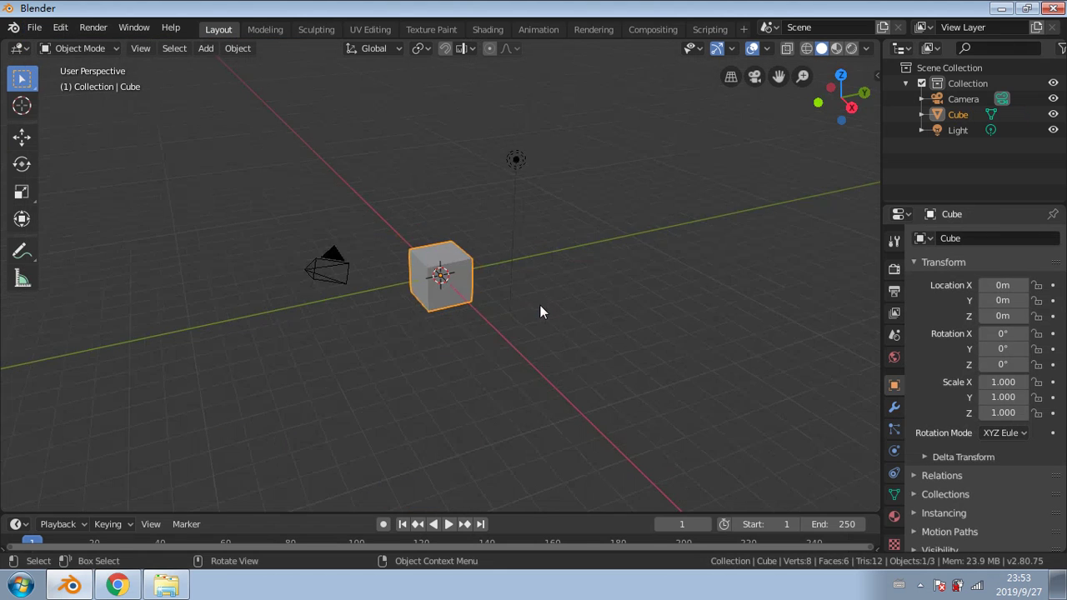
pyautogui.moveTo(541, 310); pyautogui.dragTo(451, 285, button='middle')
pyautogui.rightClick(399, 287)
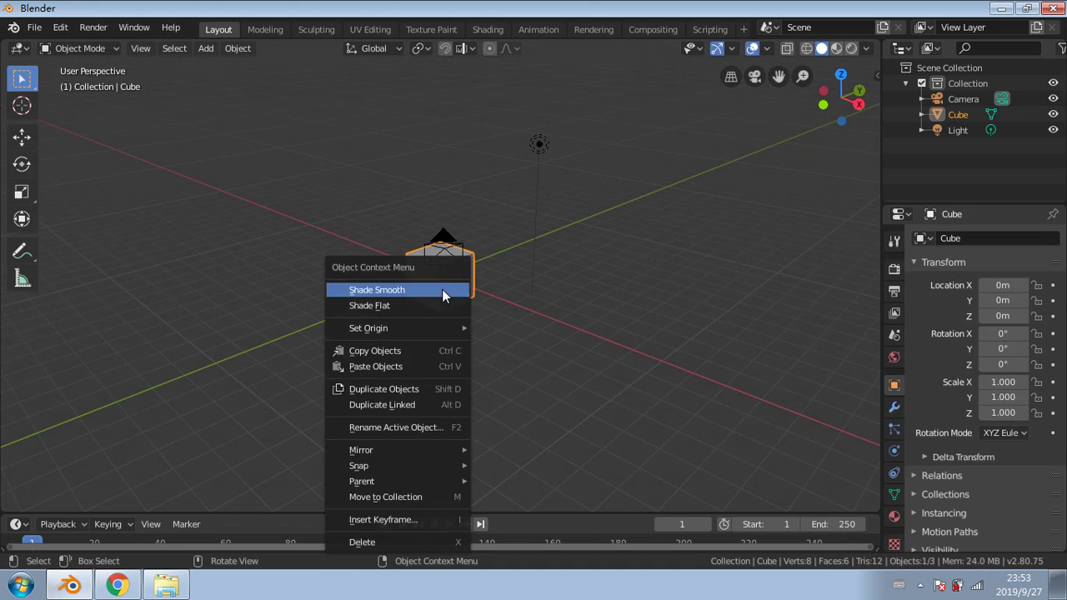
pyautogui.click(365, 543)
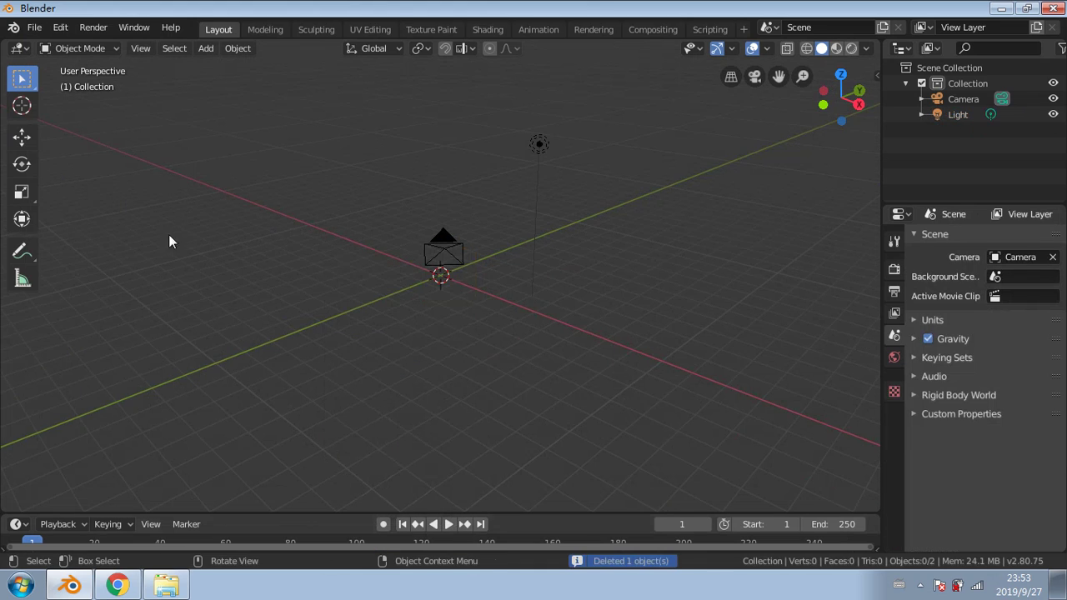
# Step: Browse to the E: drive for a Collada import, switch the file display to thumbnails, and cancel the import
pyautogui.click(34, 26)
pyautogui.moveTo(101, 241)
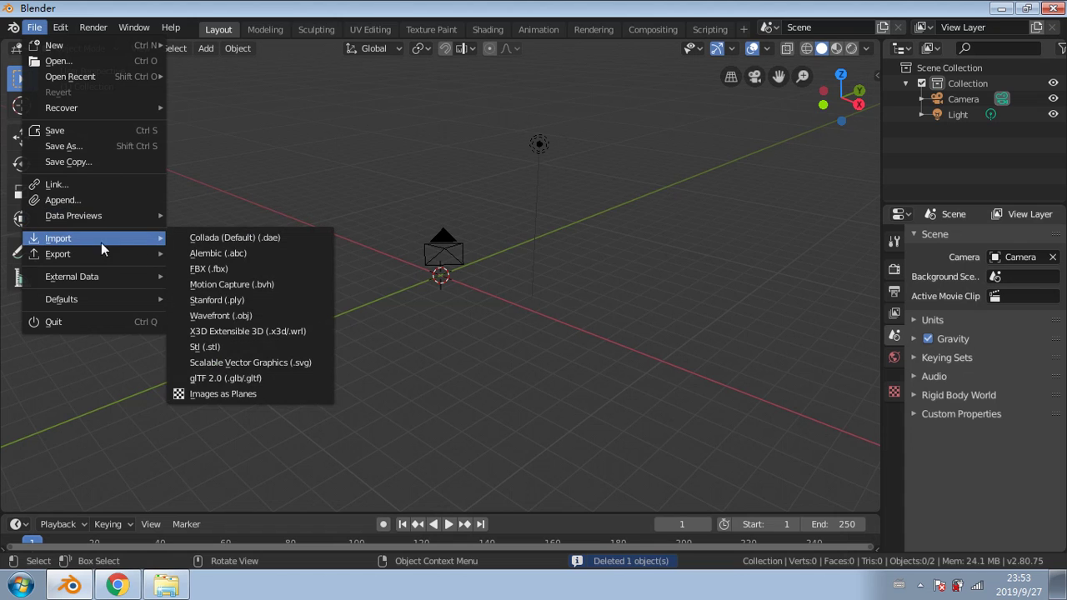
pyautogui.click(170, 239)
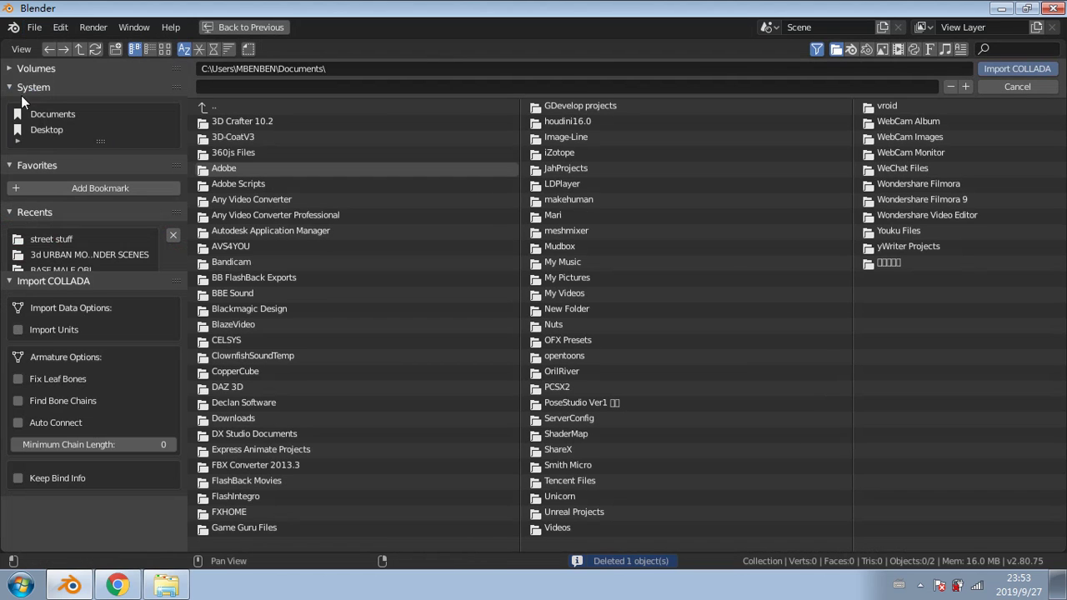
pyautogui.click(21, 70)
pyautogui.click(43, 126)
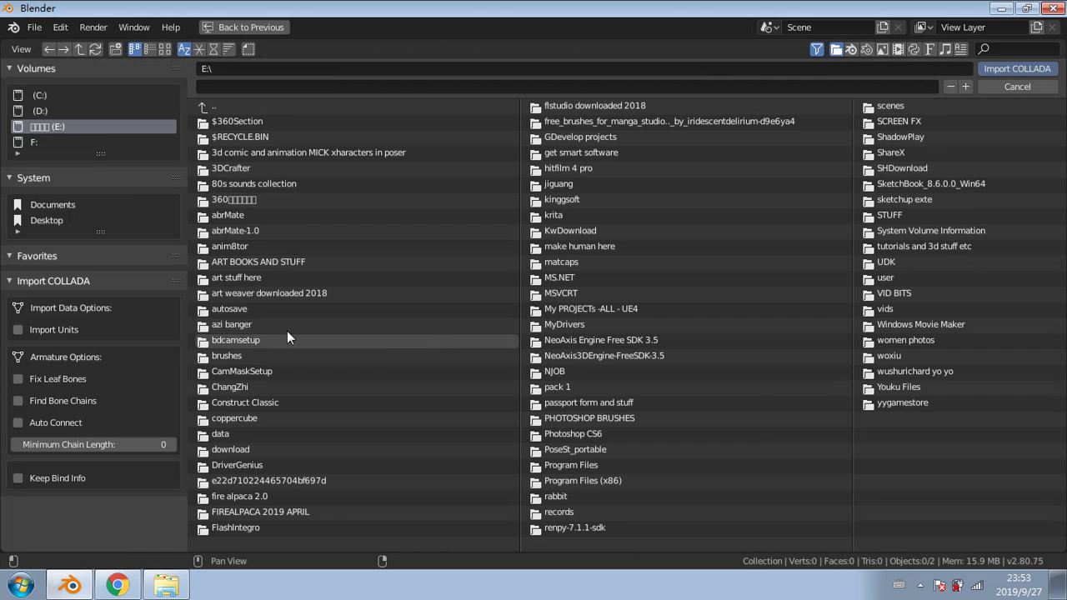
pyautogui.click(165, 49)
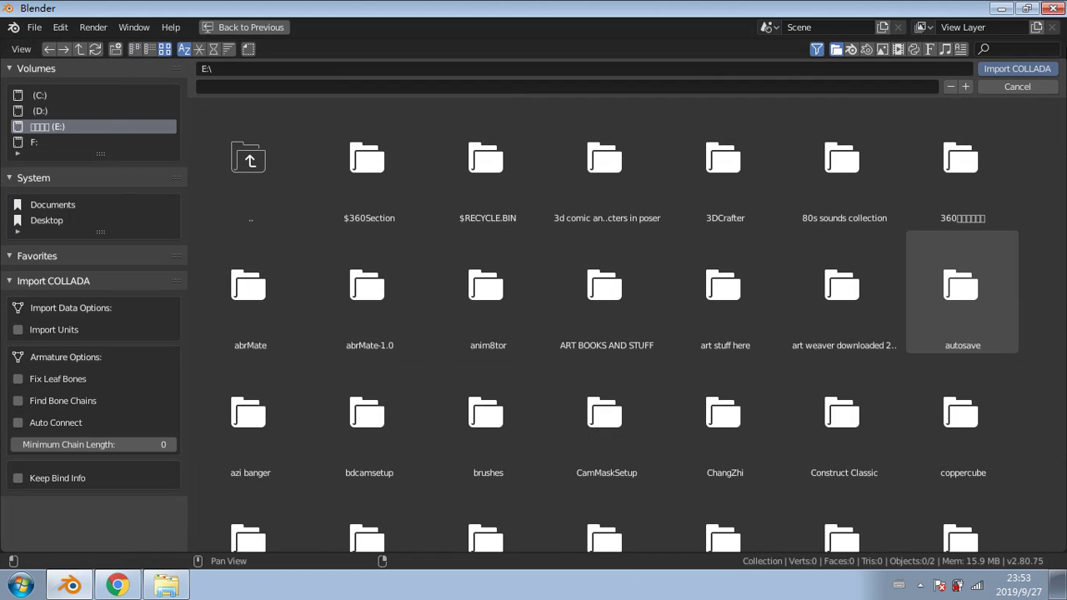
pyautogui.click(1017, 86)
# Step: Import barrel.dae as Collada from art stuff here, MY 3D RIGGED CHARACTERS, 3d URBAN MODELS FOR MY BLENDER SCENES, 3D PROPS, street stuff
pyautogui.click(32, 29)
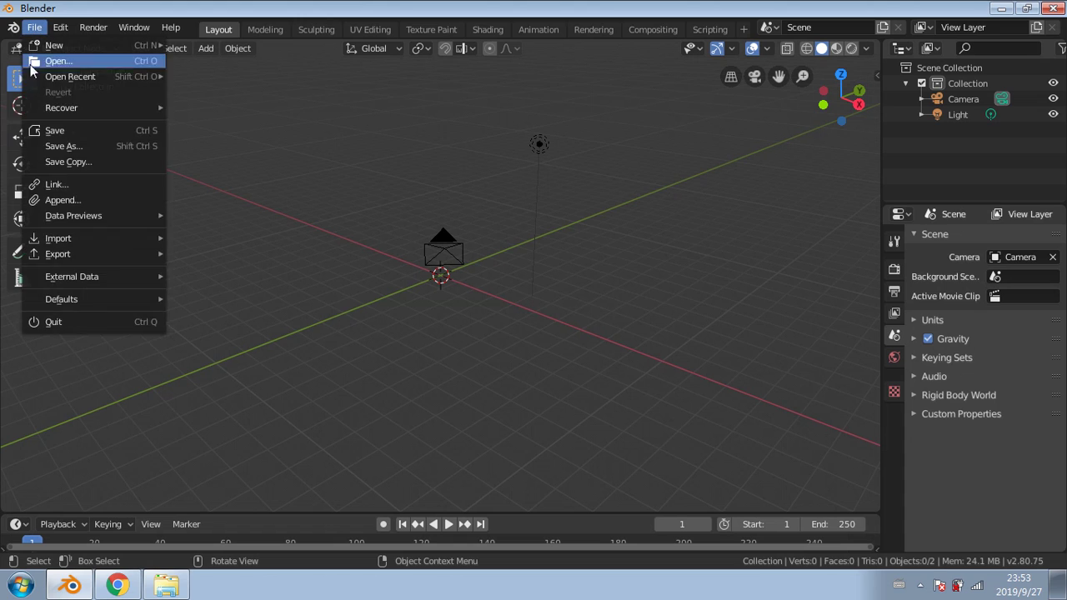
pyautogui.click(182, 235)
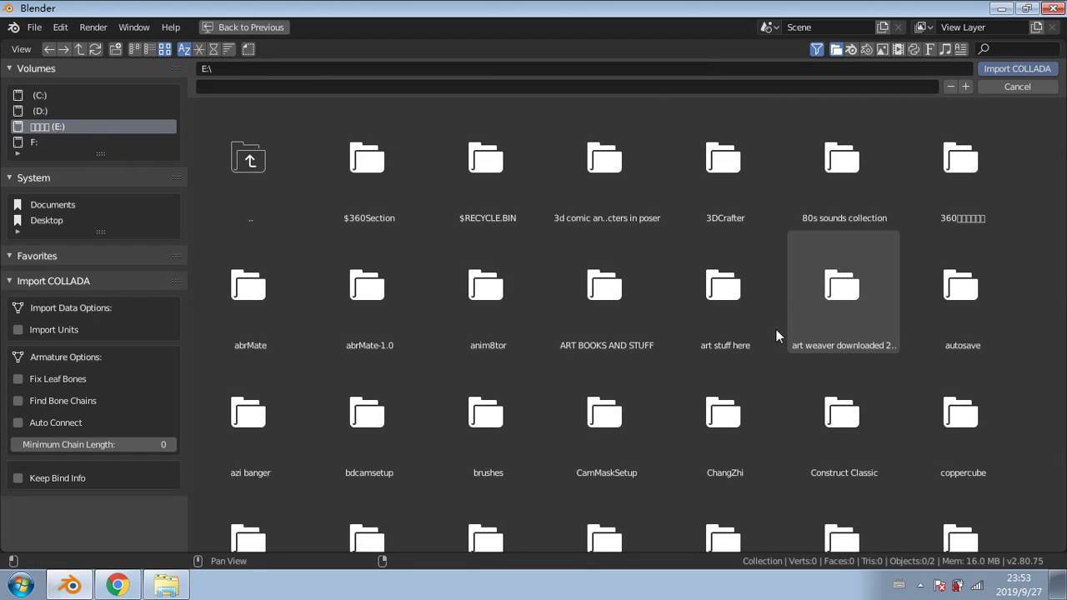
pyautogui.doubleClick(755, 329)
pyautogui.doubleClick(228, 290)
pyautogui.doubleClick(320, 202)
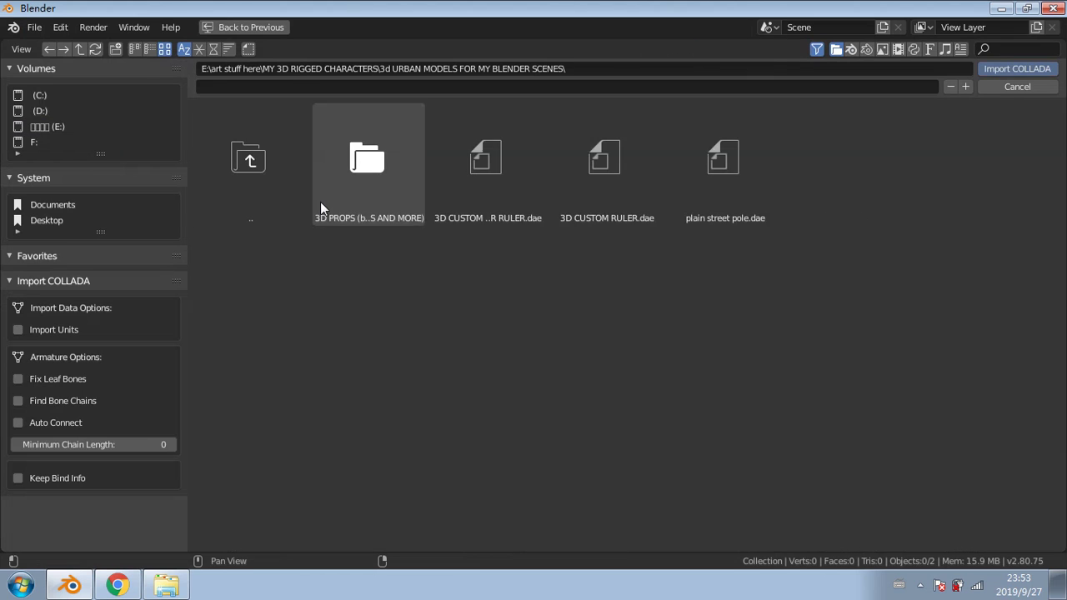
pyautogui.doubleClick(330, 195)
pyautogui.doubleClick(510, 332)
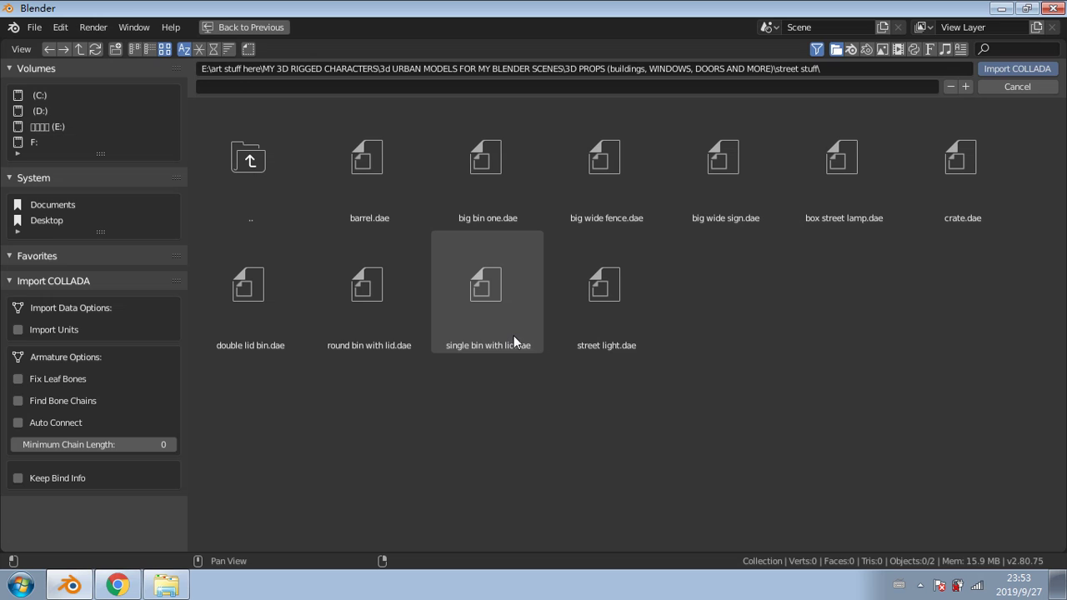
pyautogui.doubleClick(367, 193)
# Step: Widen the outliner and properties area to about 40% of the window and inspect the imported barrel up close
pyautogui.moveTo(602, 222); pyautogui.dragTo(635, 187, button='middle')
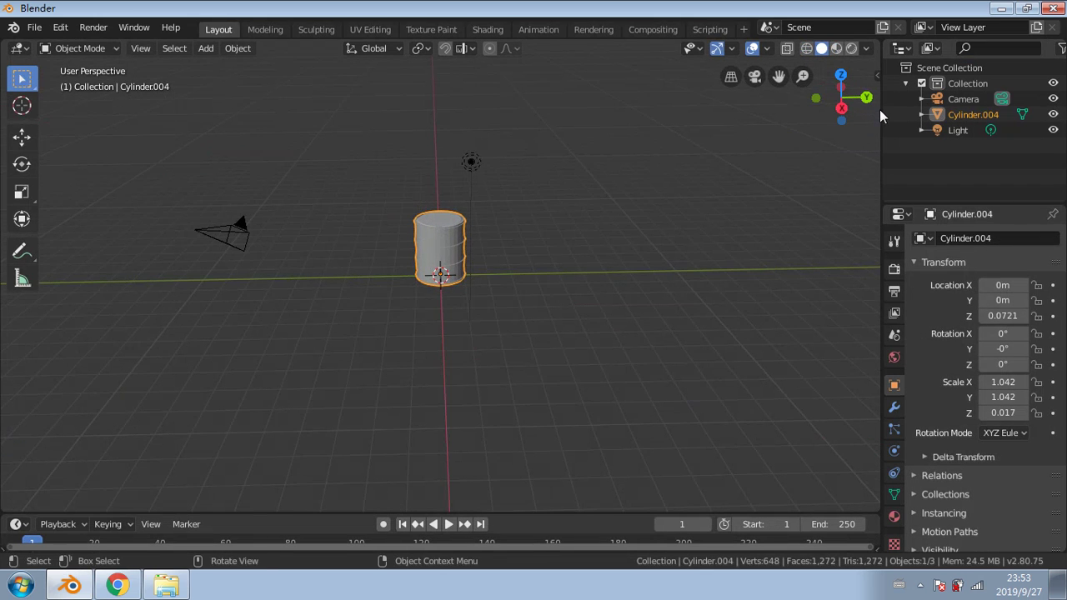
pyautogui.moveTo(881, 110); pyautogui.dragTo(640, 130)
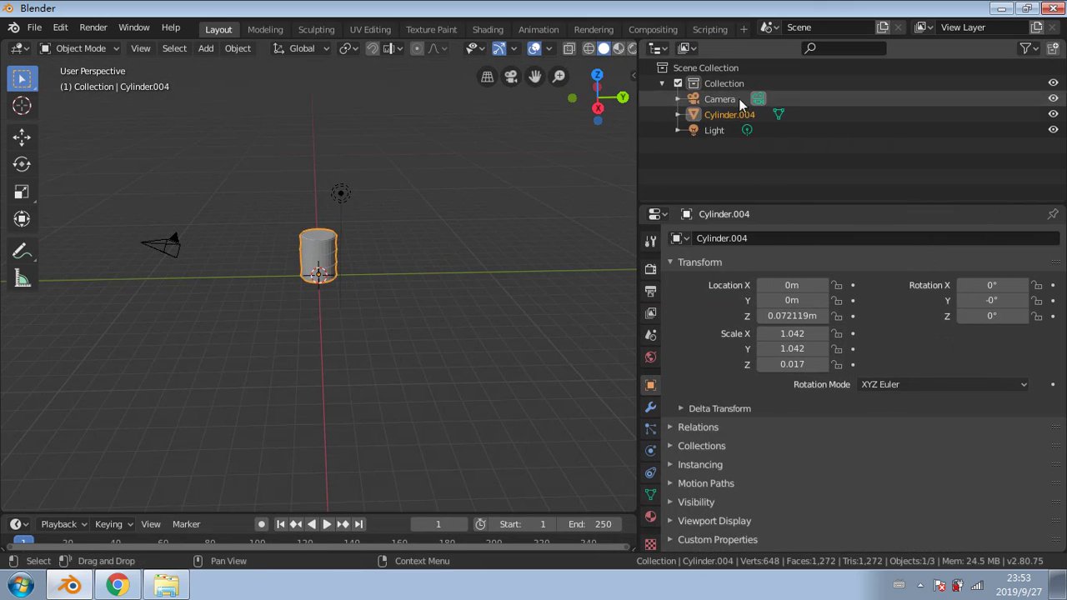
pyautogui.scroll(4, 409, 225)
pyautogui.scroll(3, 420, 281)
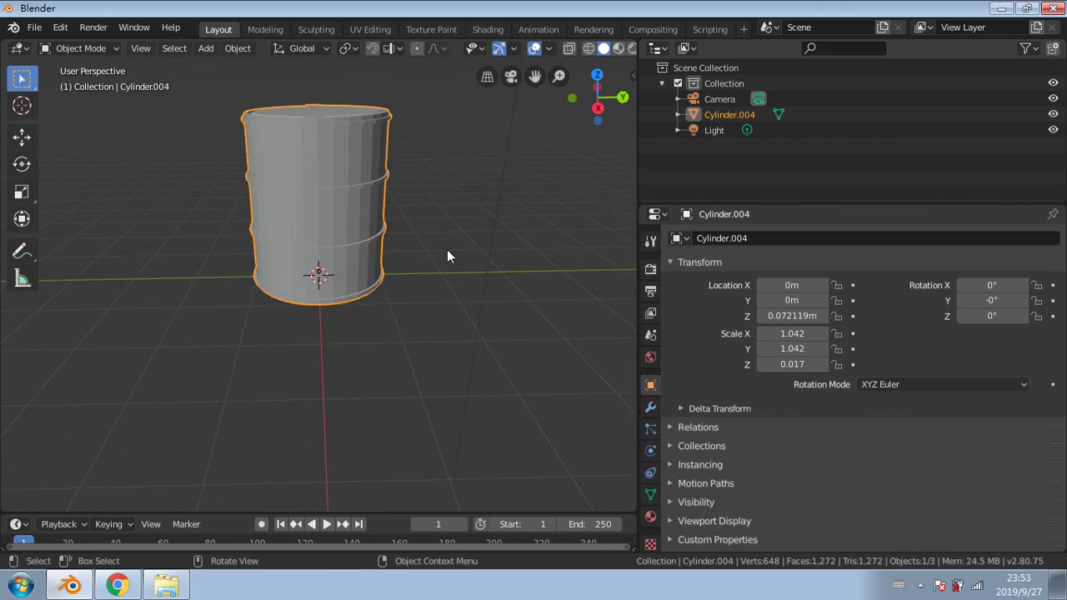
# Step: Rename the Cylinder.004 object as barrel and toggle its viewport visibility off and back on
pyautogui.doubleClick(714, 115)
pyautogui.write('b')
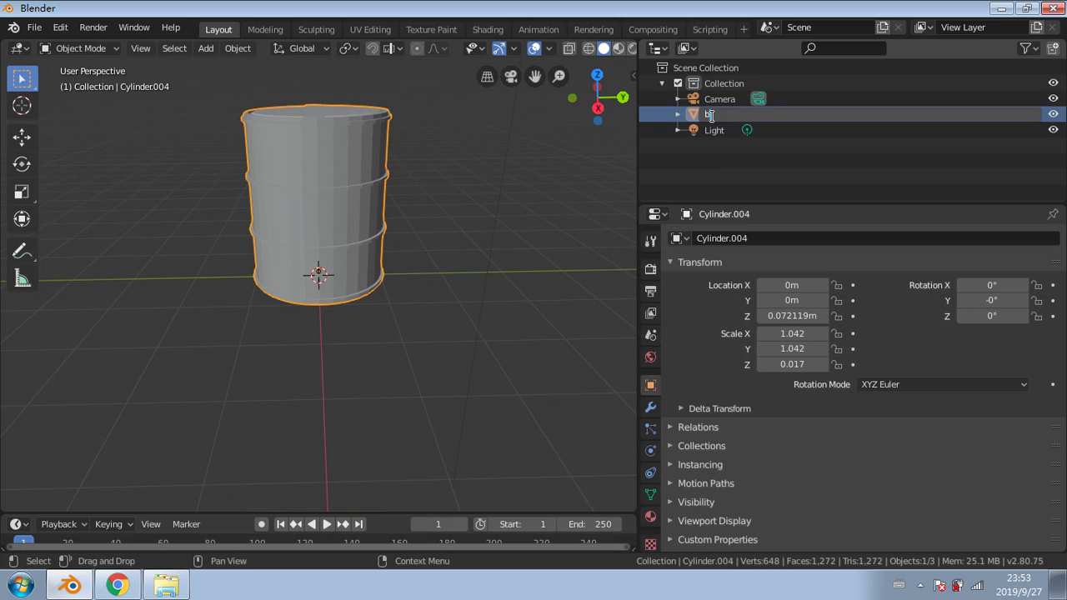
pyautogui.write('arrel')
pyautogui.press('Return')
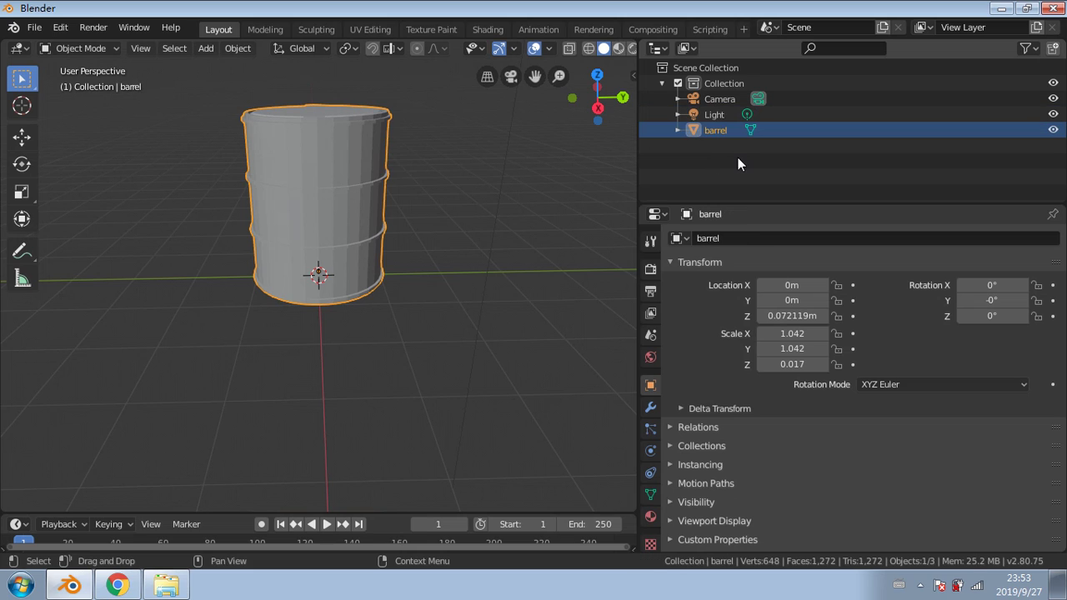
pyautogui.click(1055, 131)
pyautogui.click(1055, 130)
# Step: Widen the 3D viewport and delete the barrel from the scene
pyautogui.moveTo(344, 177); pyautogui.dragTo(383, 198, button='middle')
pyautogui.scroll(2, 378, 201)
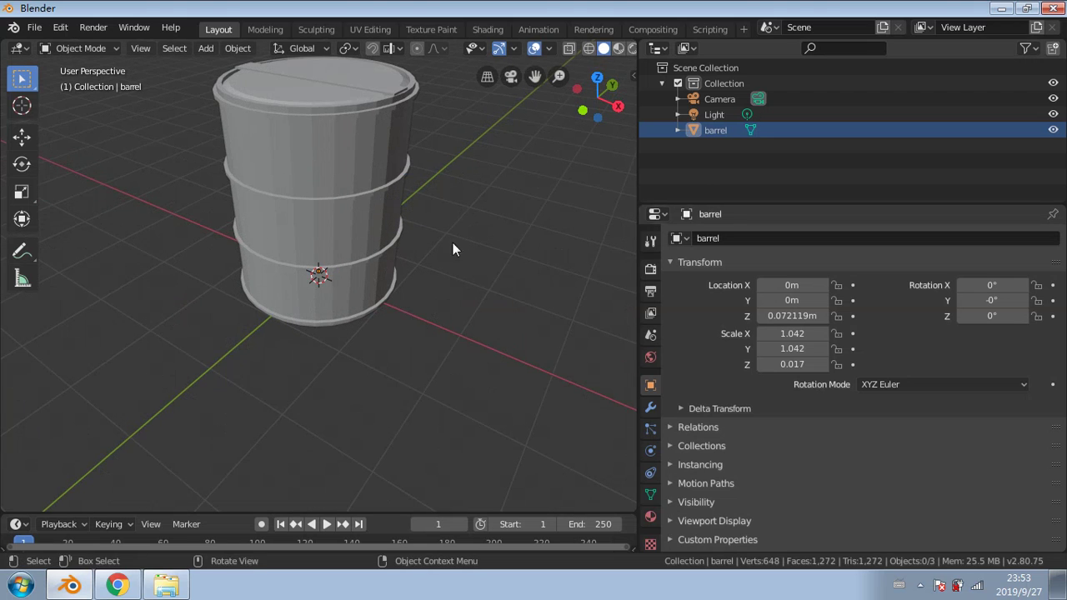
pyautogui.scroll(-5, 461, 209)
pyautogui.moveTo(461, 209); pyautogui.dragTo(386, 264, button='middle')
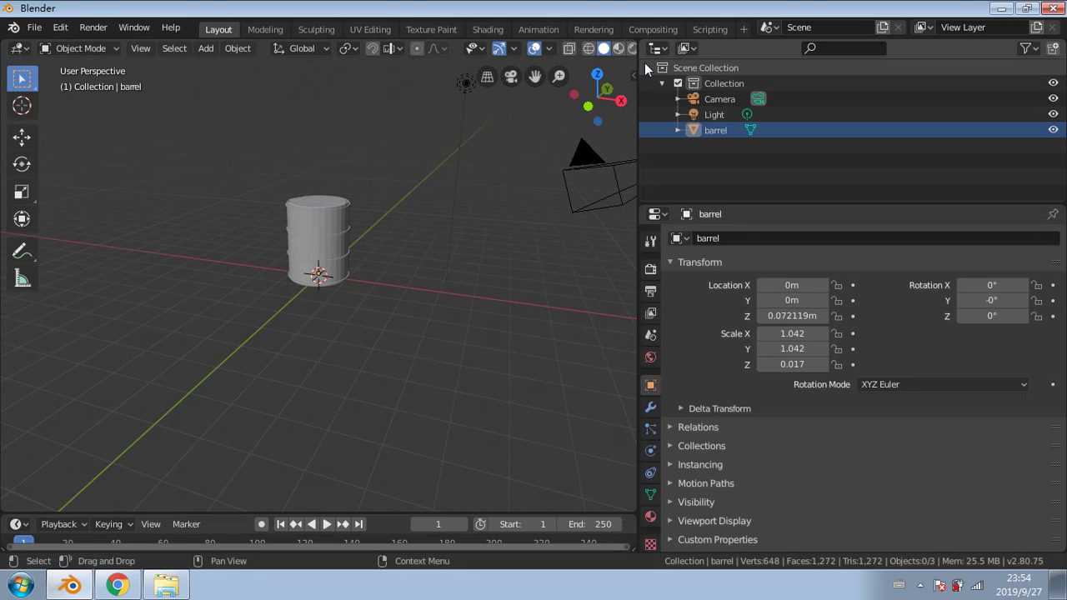
pyautogui.moveTo(638, 66); pyautogui.dragTo(809, 67)
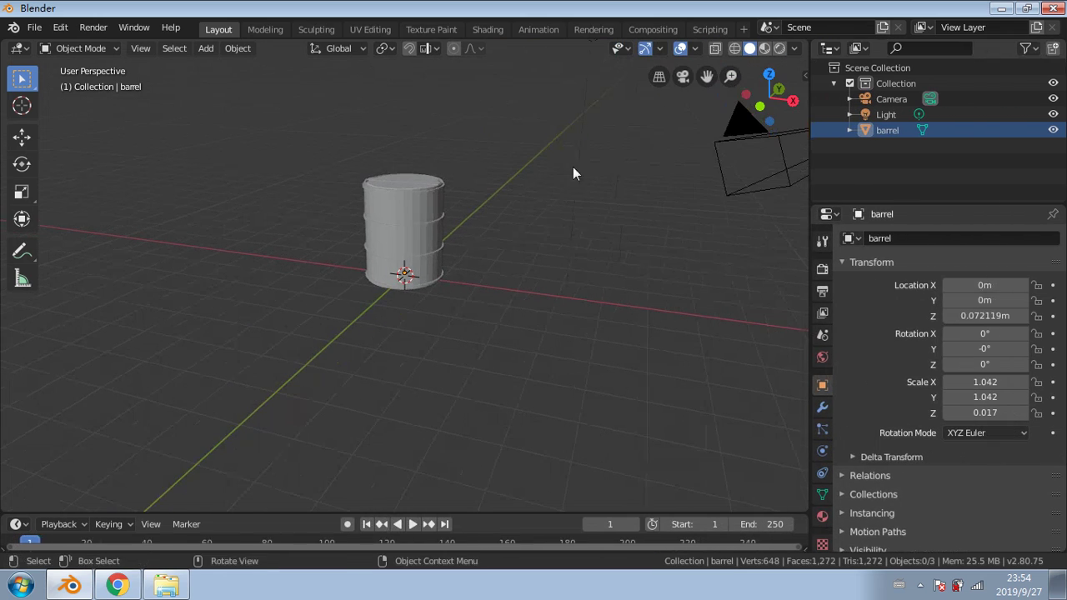
pyautogui.click(385, 261)
pyautogui.press('Delete')
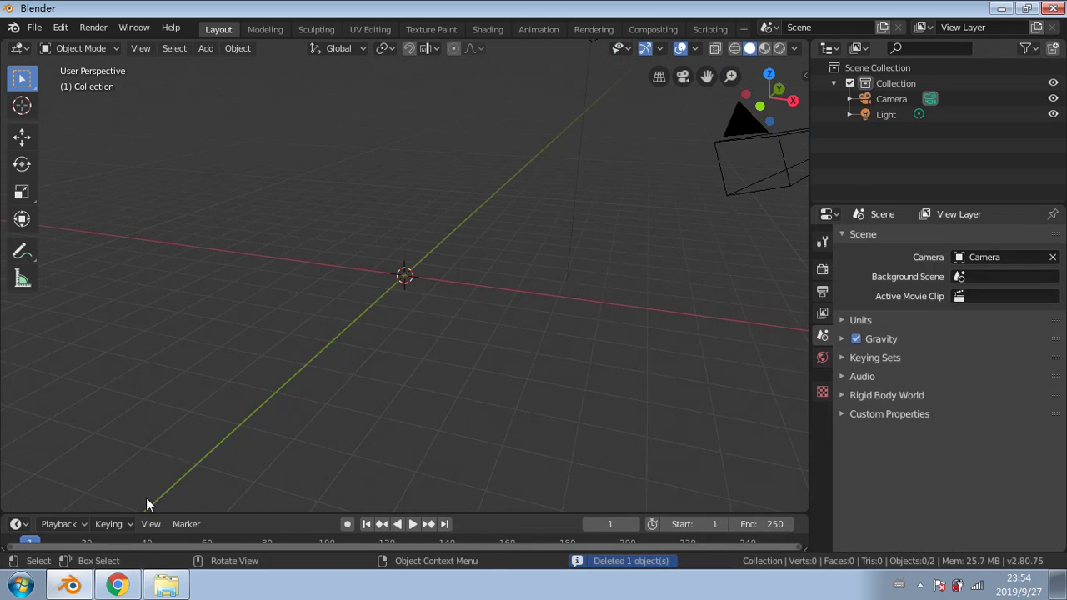
# Step: Switch to the file explorer and read through the previewed blender small list, especially the Street stuff entries
pyautogui.click(162, 589)
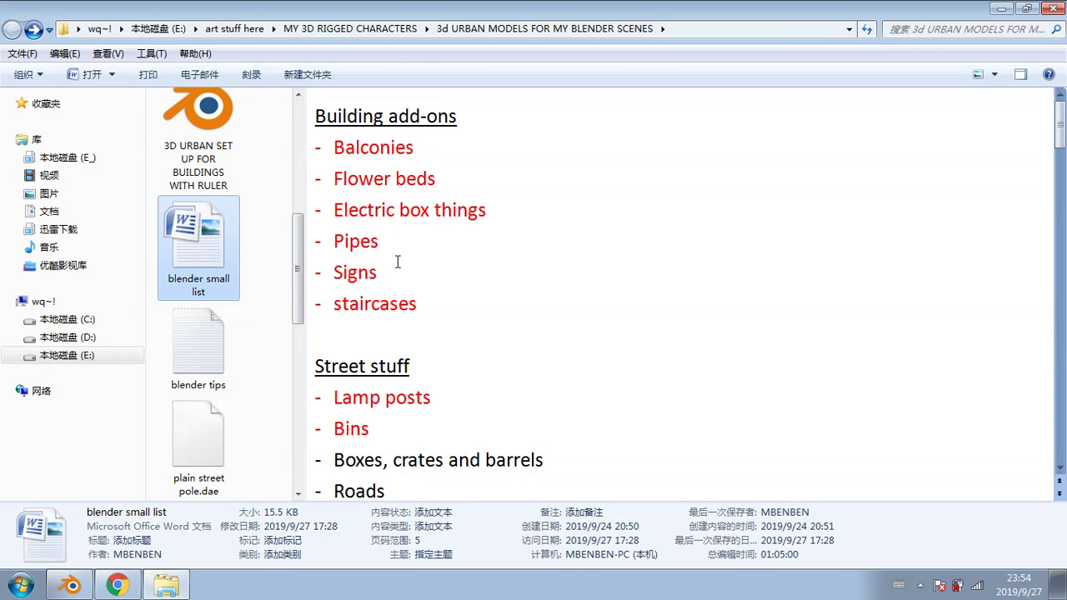
pyautogui.scroll(-3, 430, 351)
pyautogui.scroll(-1, 474, 401)
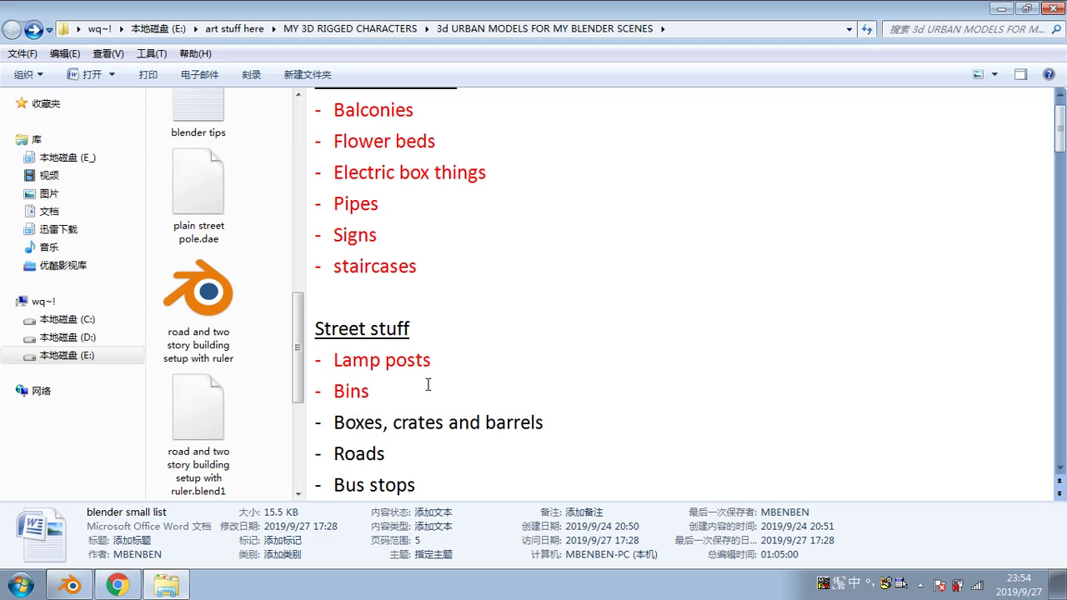
pyautogui.scroll(-2, 467, 413)
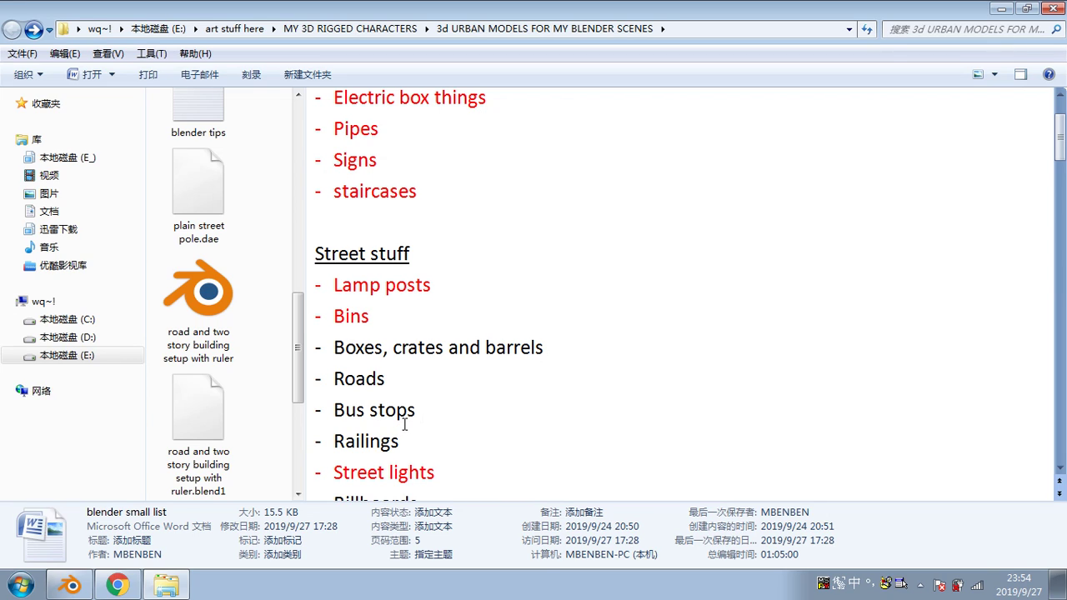
pyautogui.scroll(-1, 405, 417)
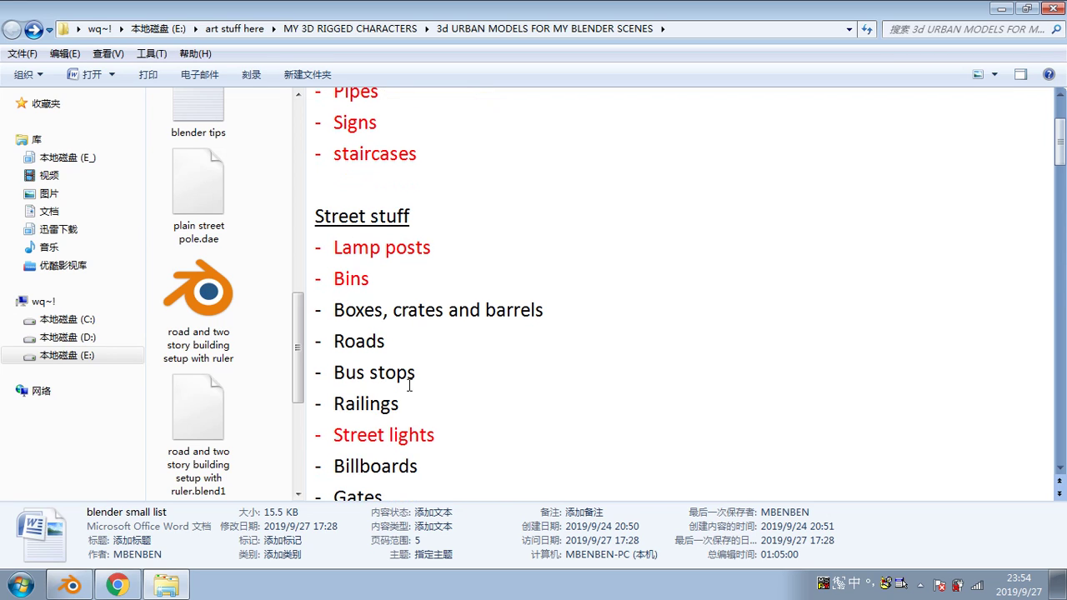
pyautogui.scroll(-2, 407, 383)
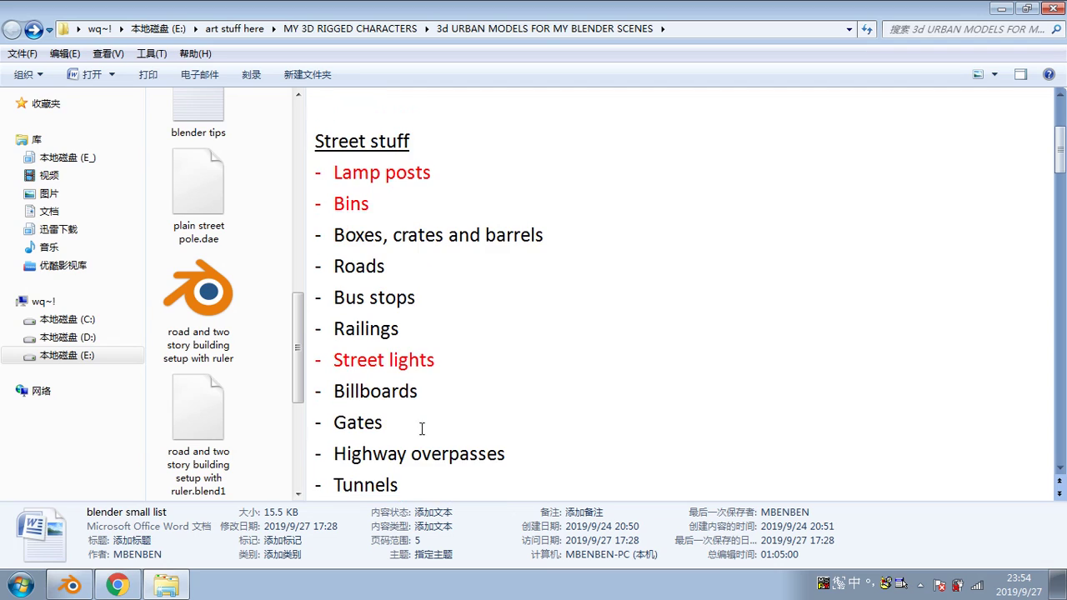
pyautogui.scroll(-1, 423, 446)
pyautogui.scroll(-2, 423, 451)
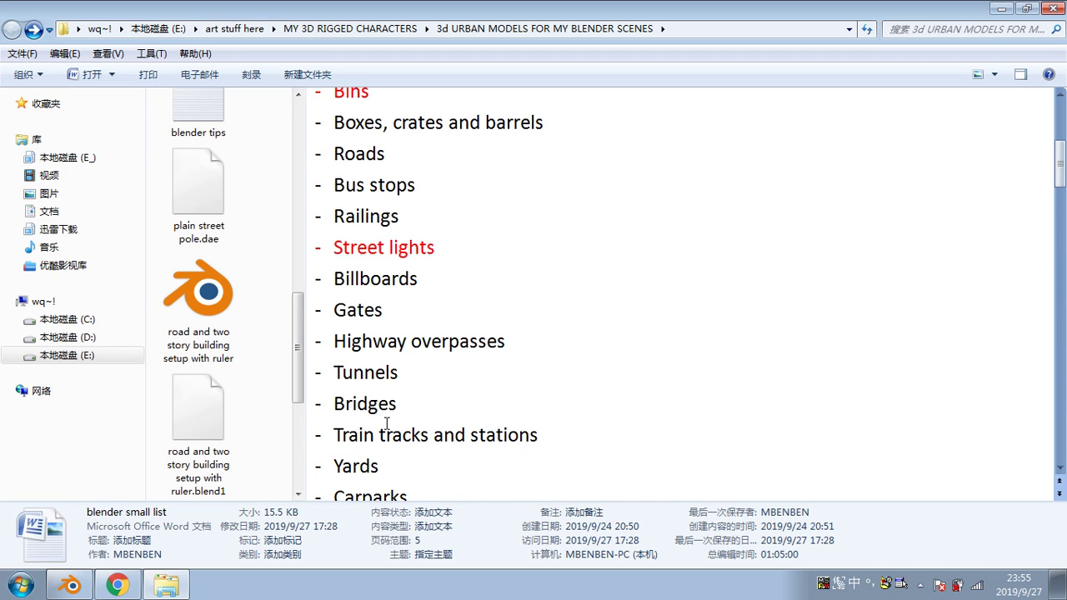
pyautogui.scroll(-3, 239, 350)
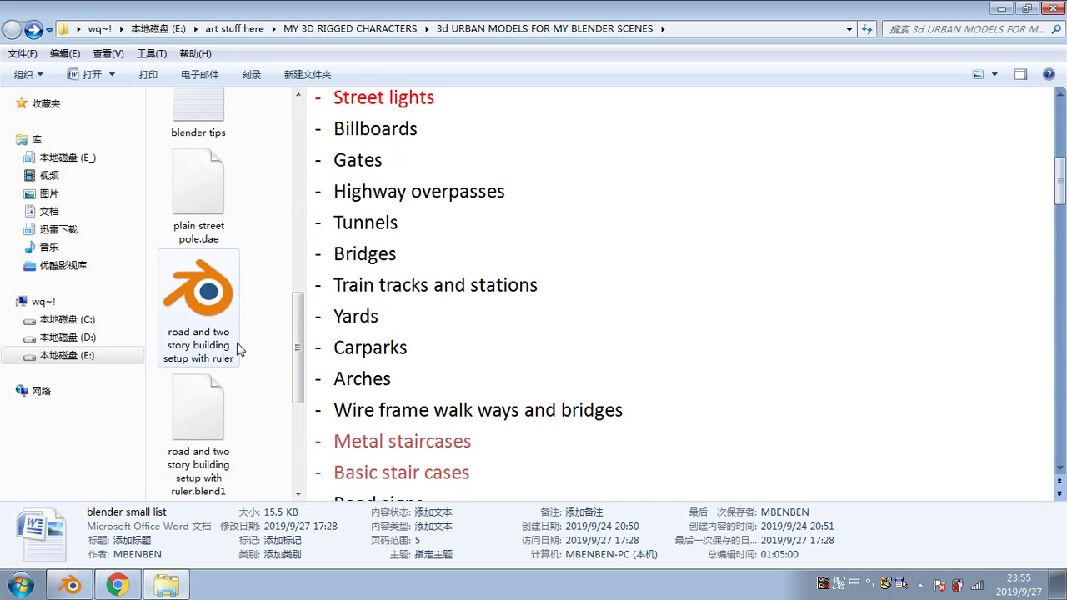
pyautogui.scroll(1, 238, 343)
# Step: Find the blender small list document in the 3d URBAN MODELS FOR MY BLENDER SCENES folder and open it in Word
pyautogui.click(246, 331)
pyautogui.scroll(-3, 246, 332)
pyautogui.scroll(9, 247, 334)
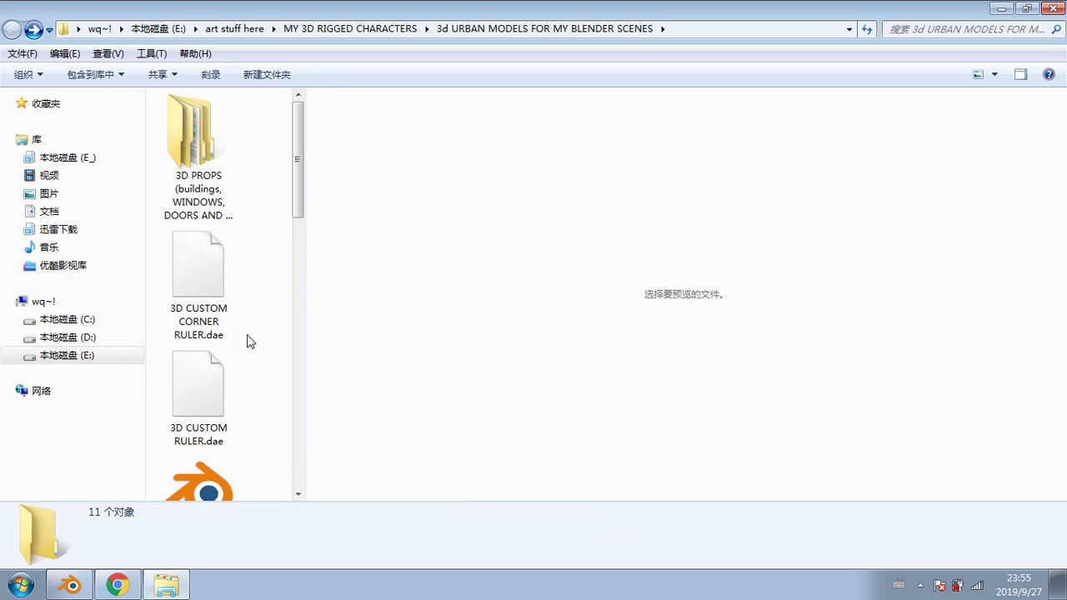
pyautogui.scroll(-5, 248, 343)
pyautogui.scroll(4, 247, 345)
pyautogui.scroll(-1, 255, 314)
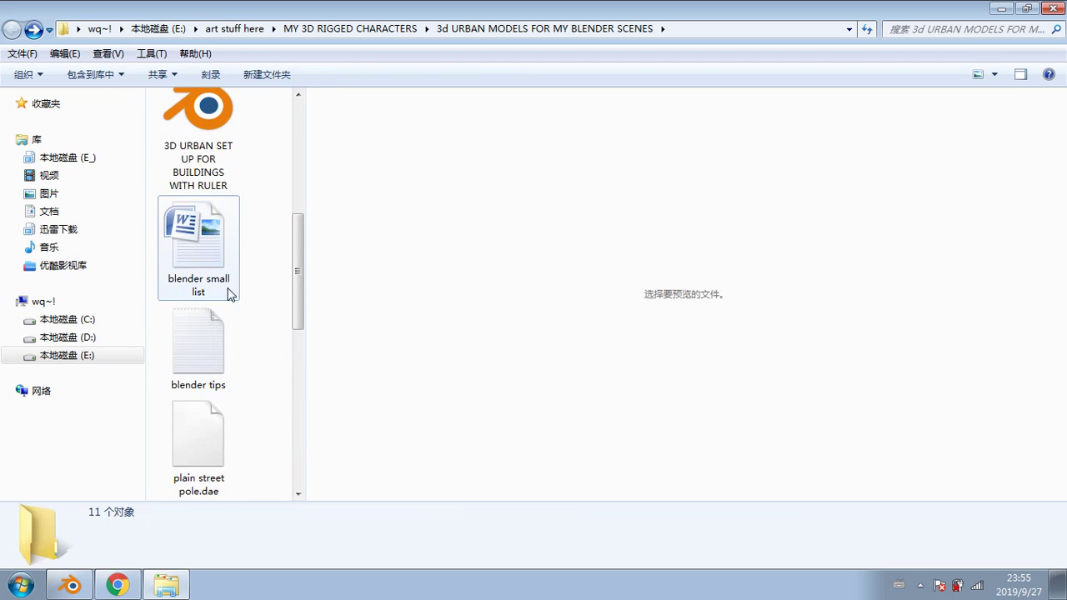
pyautogui.doubleClick(205, 257)
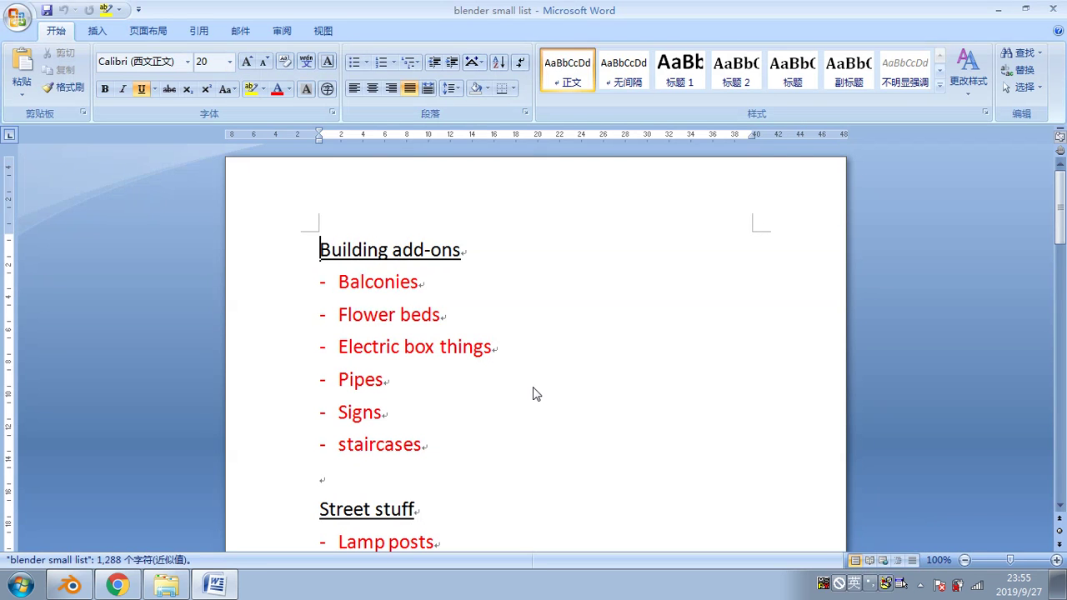
# Step: Colour the "Boxes, crates and barrels" entry under Street stuff red
pyautogui.scroll(-1, 534, 395)
pyautogui.scroll(-1, 509, 453)
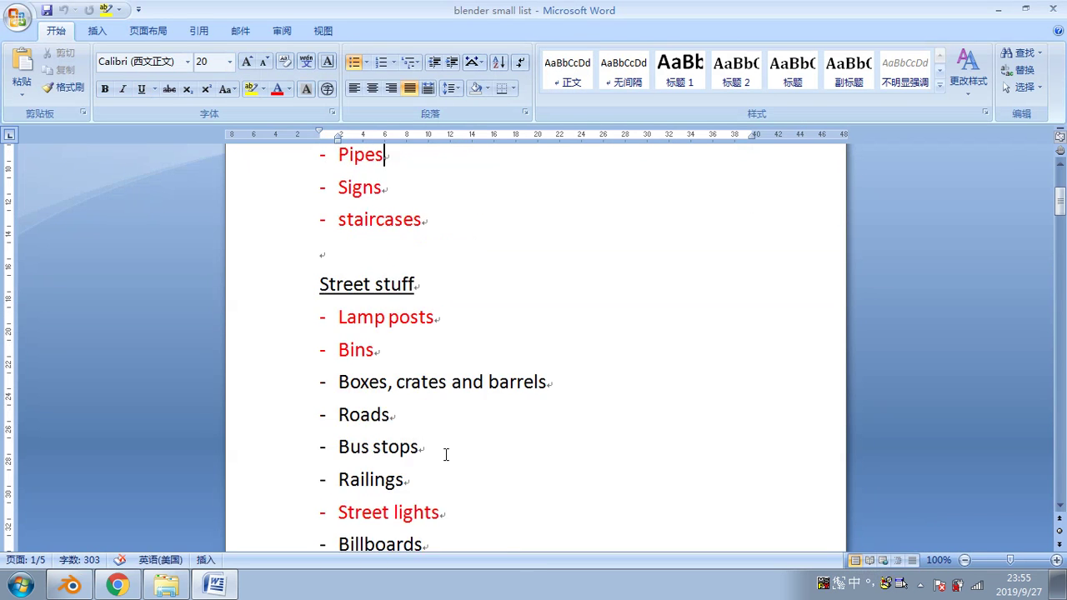
pyautogui.scroll(-1, 446, 455)
pyautogui.scroll(1, 445, 453)
pyautogui.moveTo(574, 377); pyautogui.dragTo(337, 382)
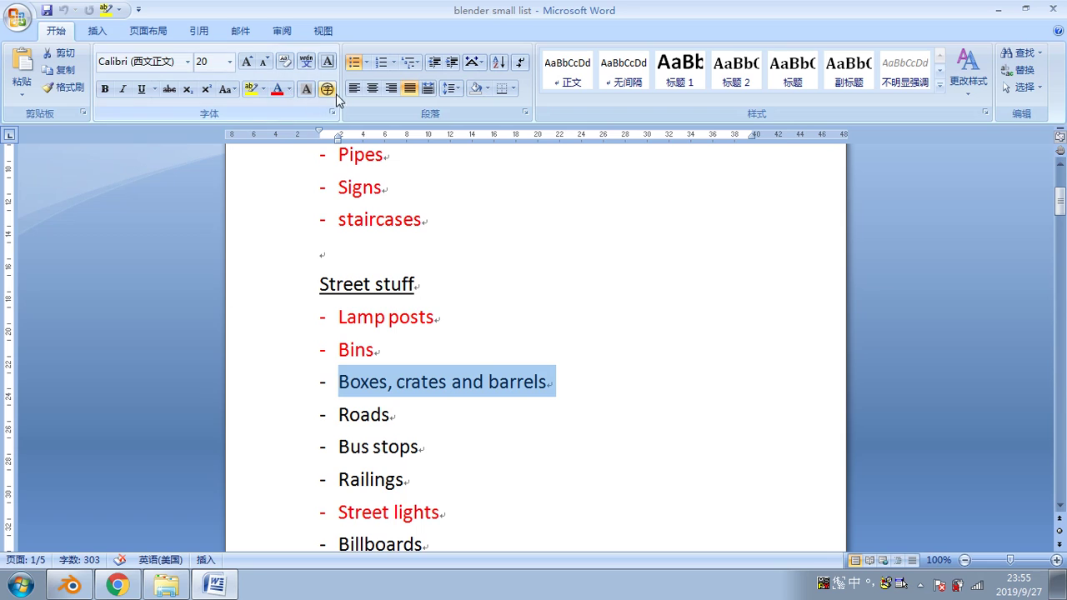
pyautogui.click(277, 89)
pyautogui.click(439, 284)
# Step: Review the remaining Street stuff entries down to "Train tracks and stations", and switch back to Blender
pyautogui.scroll(-1, 442, 367)
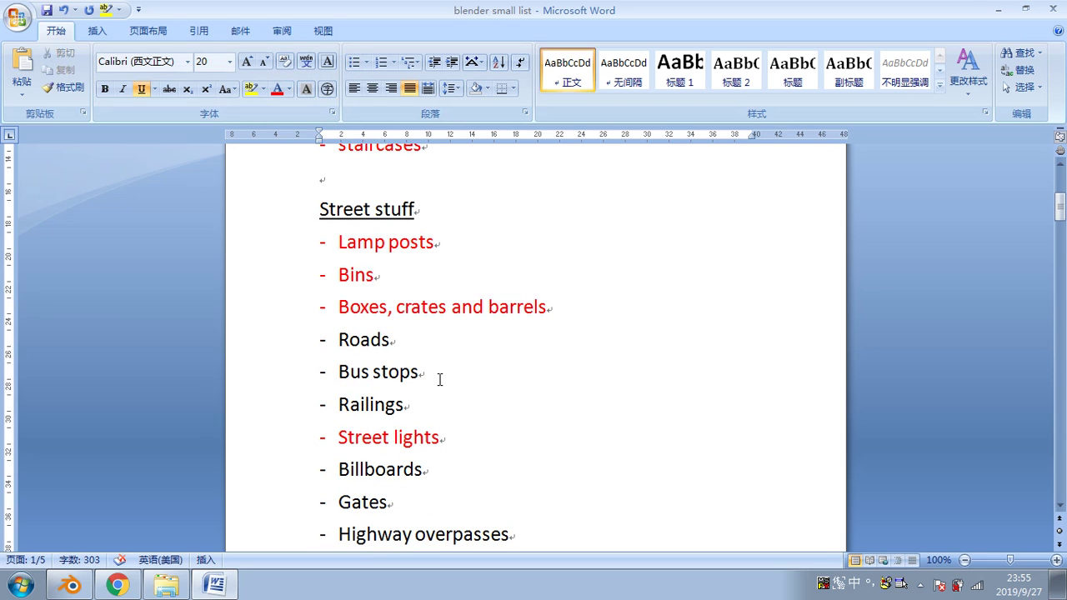
pyautogui.scroll(-1, 439, 380)
pyautogui.click(369, 464)
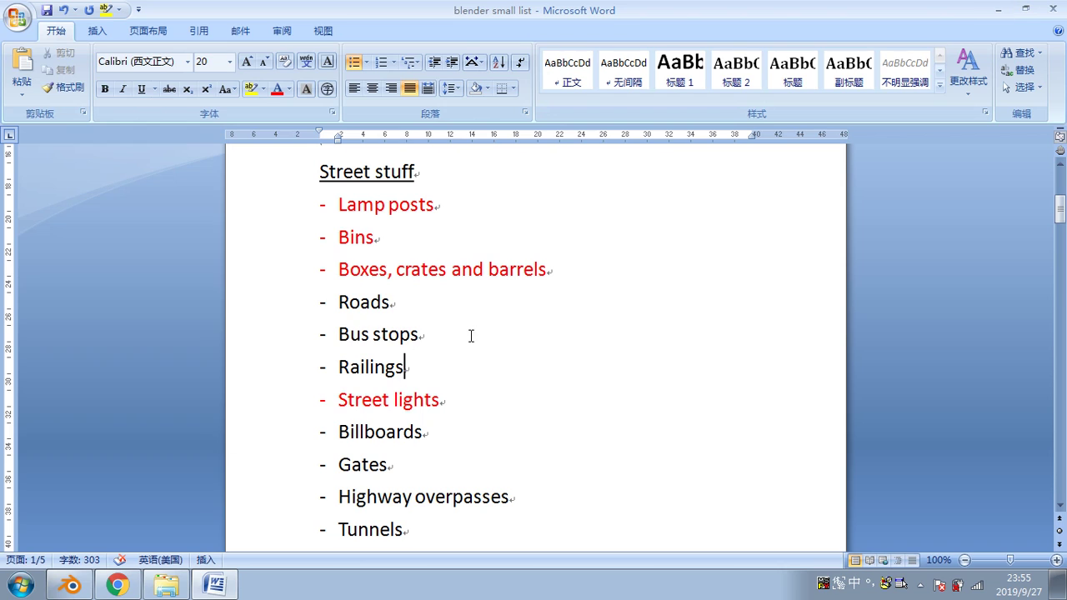
pyautogui.scroll(-1, 399, 483)
pyautogui.scroll(-1, 399, 482)
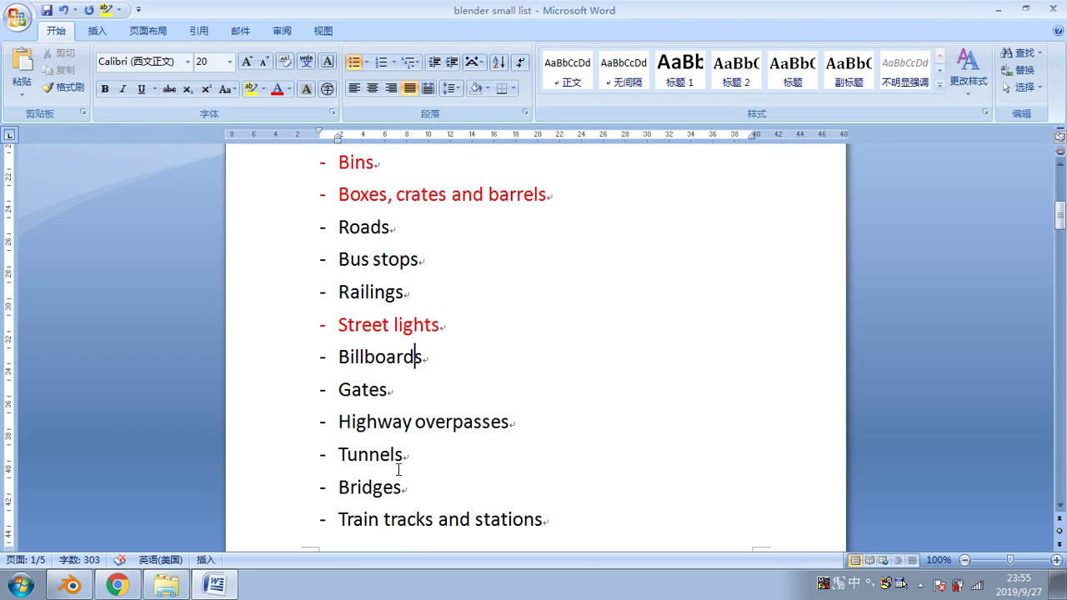
pyautogui.scroll(-1, 402, 487)
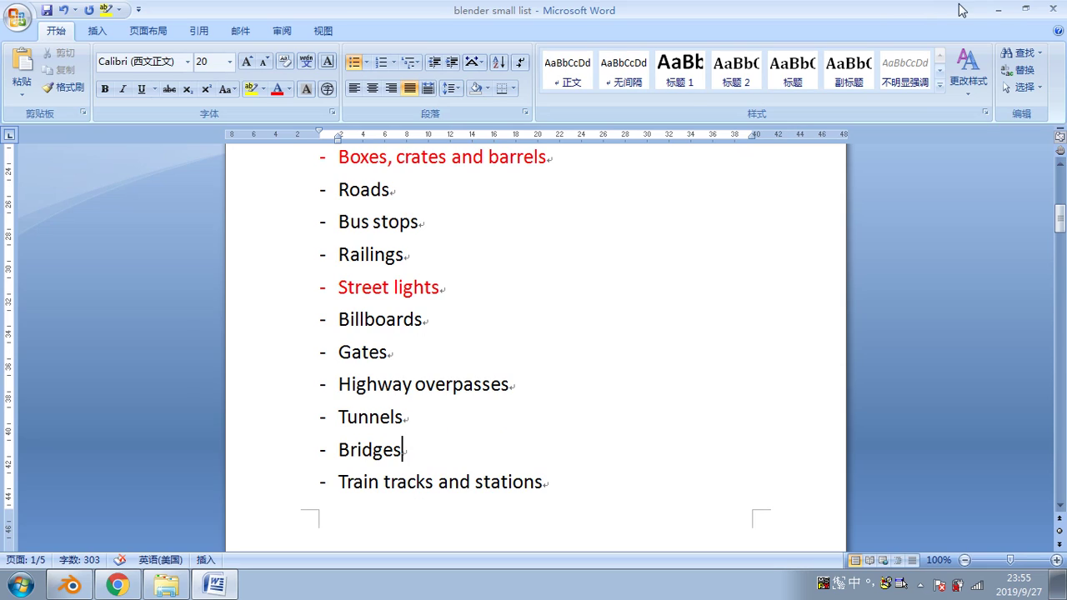
pyautogui.click(998, 9)
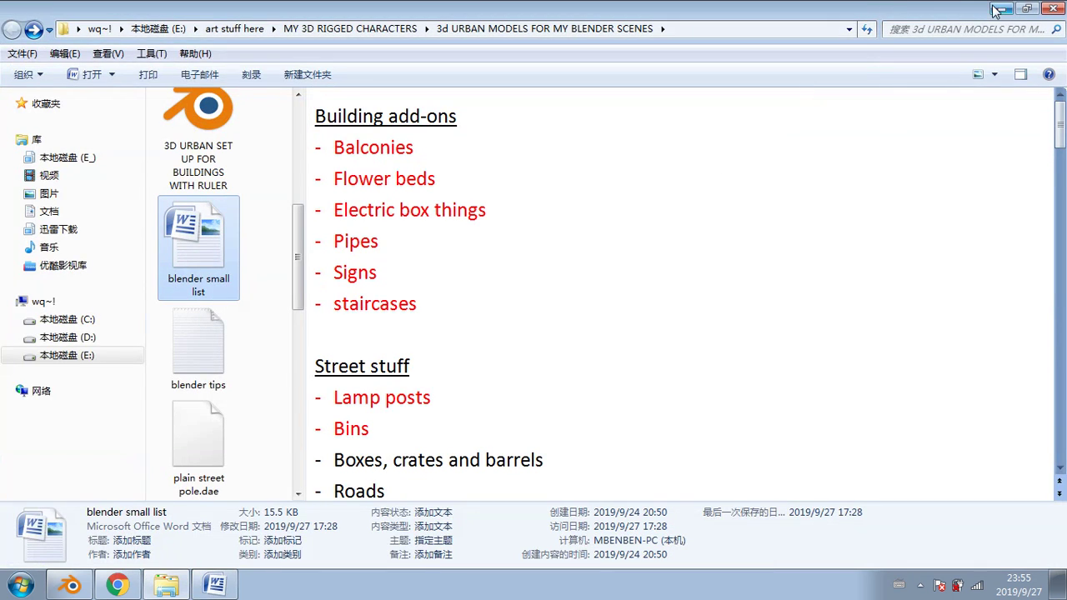
pyautogui.click(70, 585)
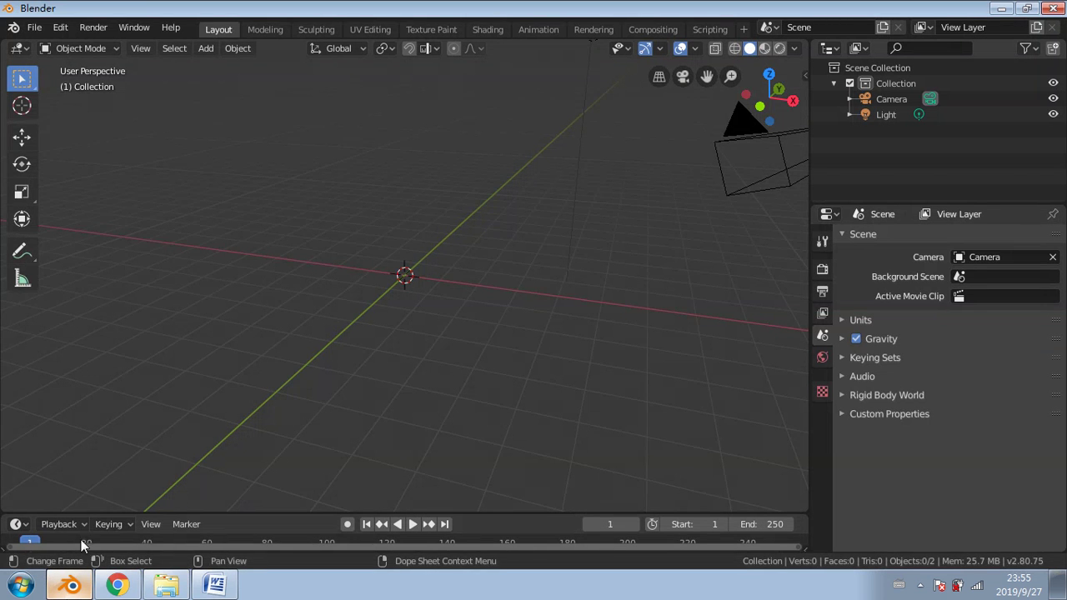
# Step: Open road and two story building setup with ruler.blend, discarding the unsaved changes in the current scene
pyautogui.click(42, 26)
pyautogui.click(45, 64)
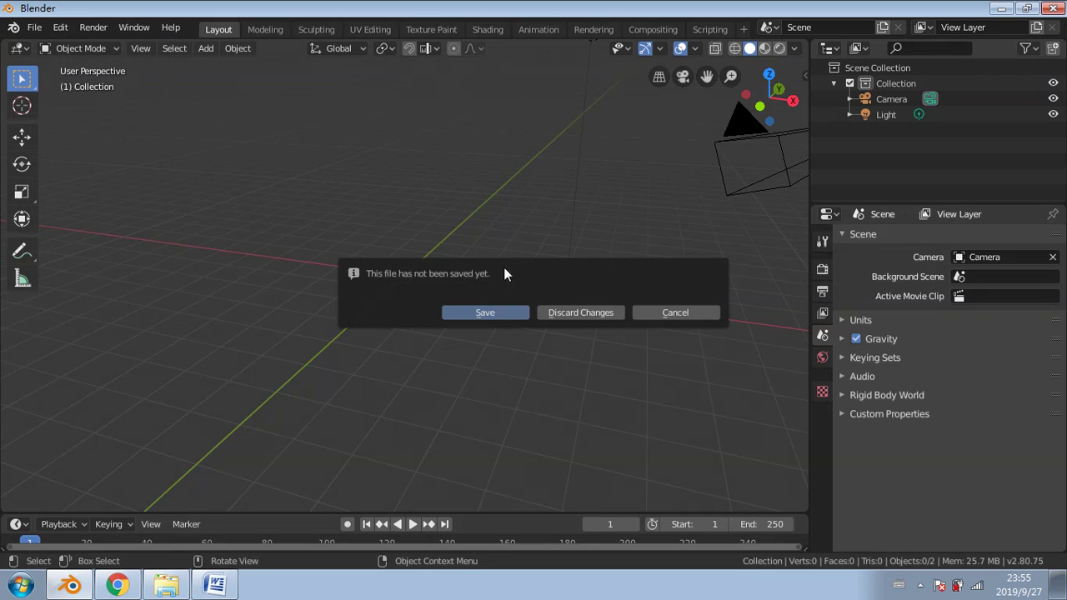
pyautogui.click(582, 313)
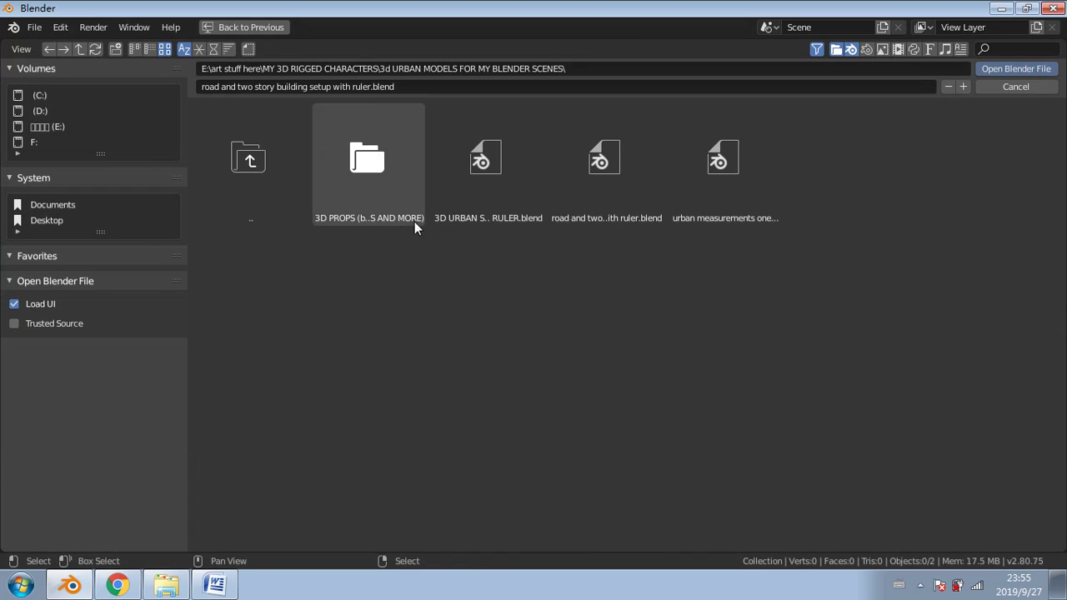
pyautogui.doubleClick(601, 218)
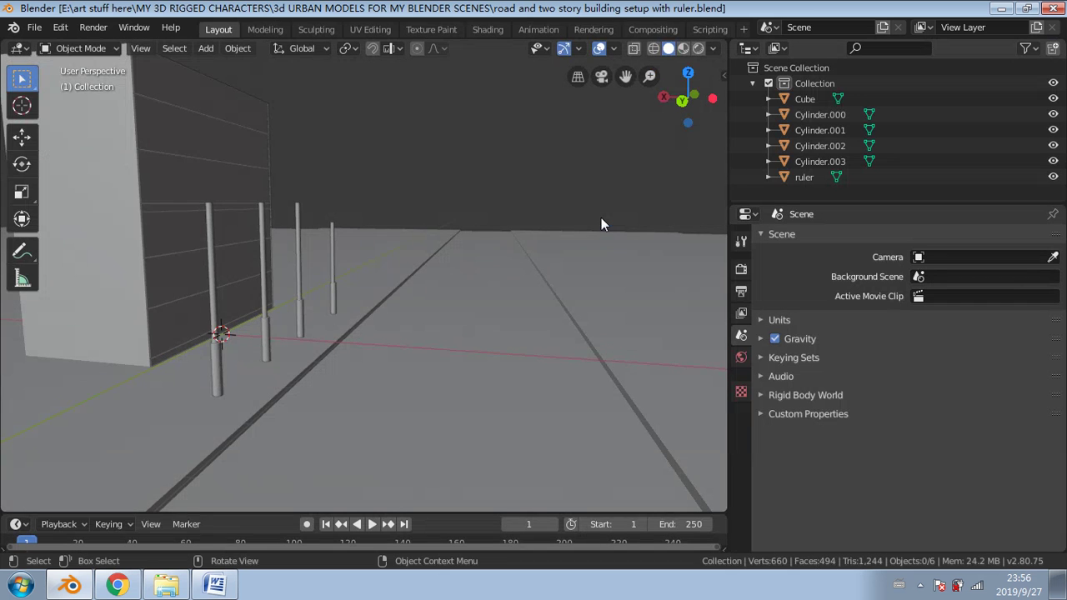
pyautogui.scroll(-2, 445, 299)
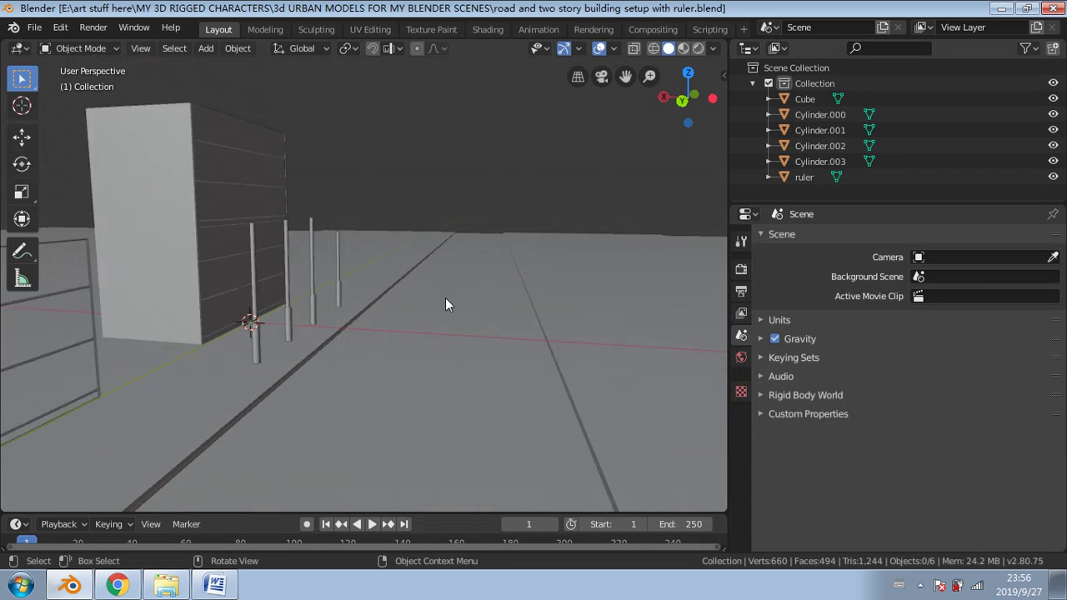
# Step: Open the file 3D URBAN SET UP FOR BUILDINGS WITH RULER.blend
pyautogui.click(34, 27)
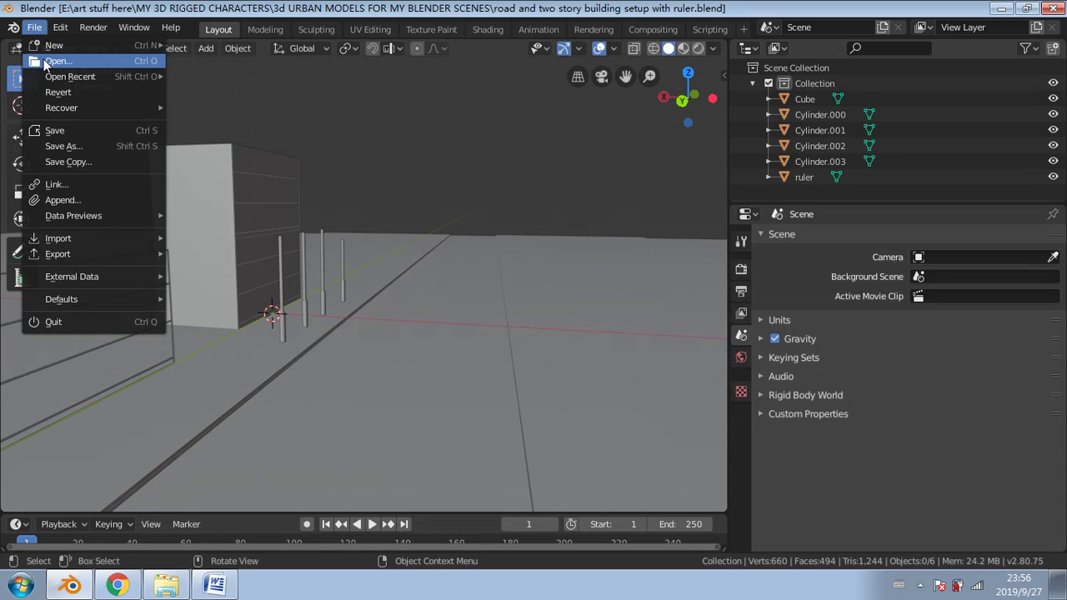
pyautogui.click(43, 59)
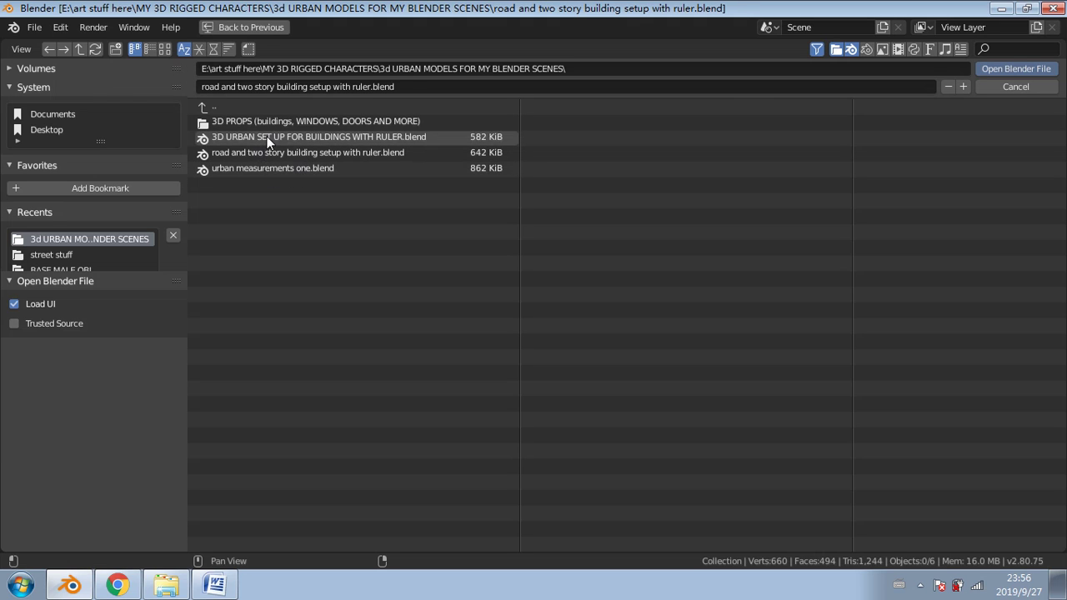
pyautogui.doubleClick(291, 137)
# Step: Move the Cube.001 block and the Plane.001 corner ruler frame along the Y axis, well away from the block at the origin
pyautogui.moveTo(510, 295); pyautogui.dragTo(212, 326, button='middle')
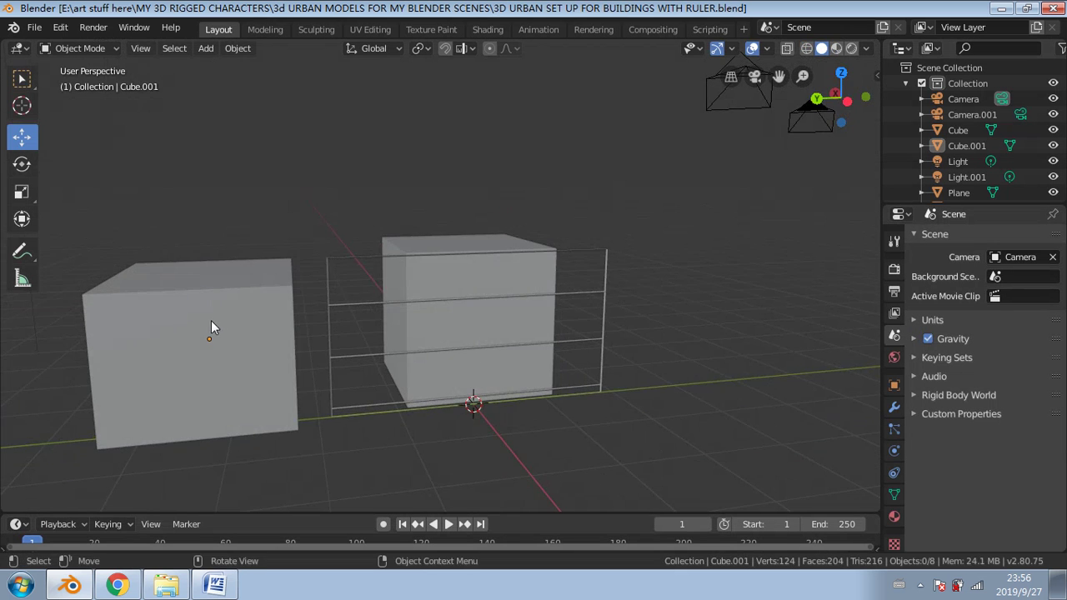
pyautogui.click(214, 323)
pyautogui.moveTo(238, 319); pyautogui.dragTo(8, 321)
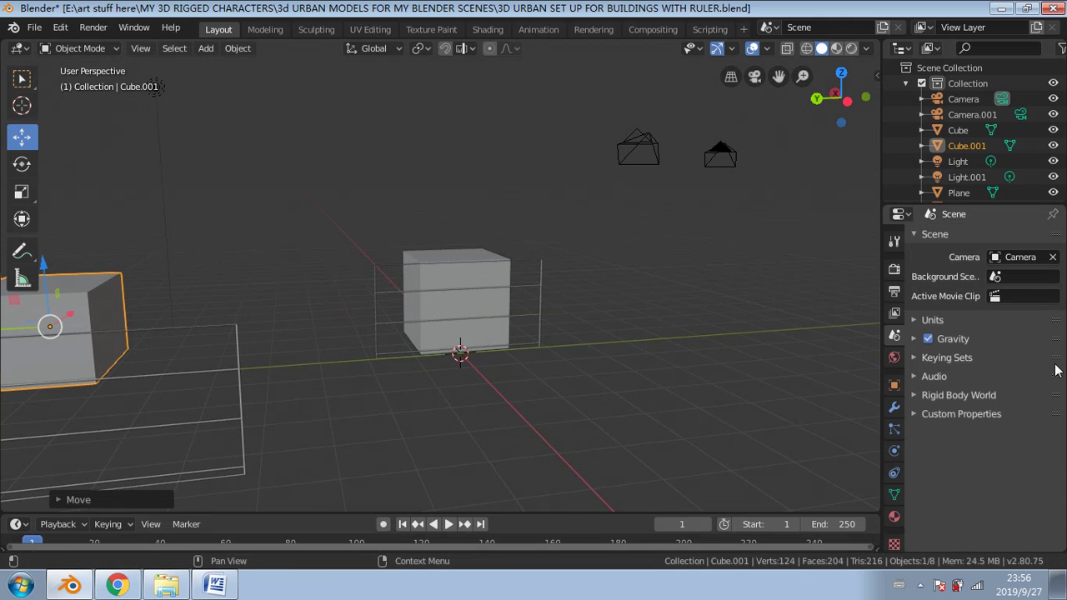
pyautogui.click(228, 370)
pyautogui.scroll(-2, 138, 366)
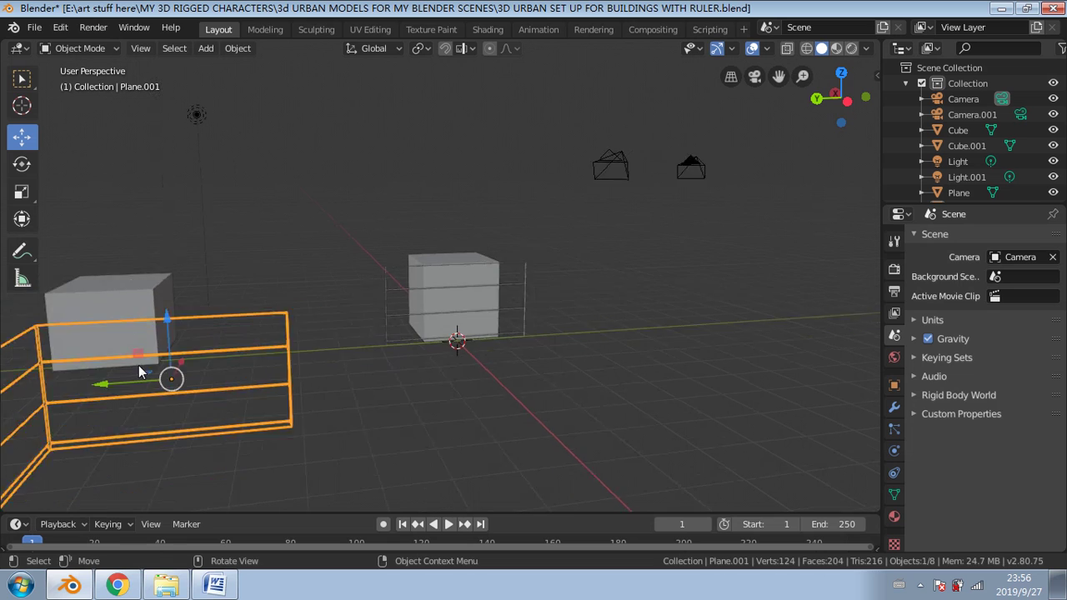
pyautogui.moveTo(157, 356); pyautogui.dragTo(8, 357)
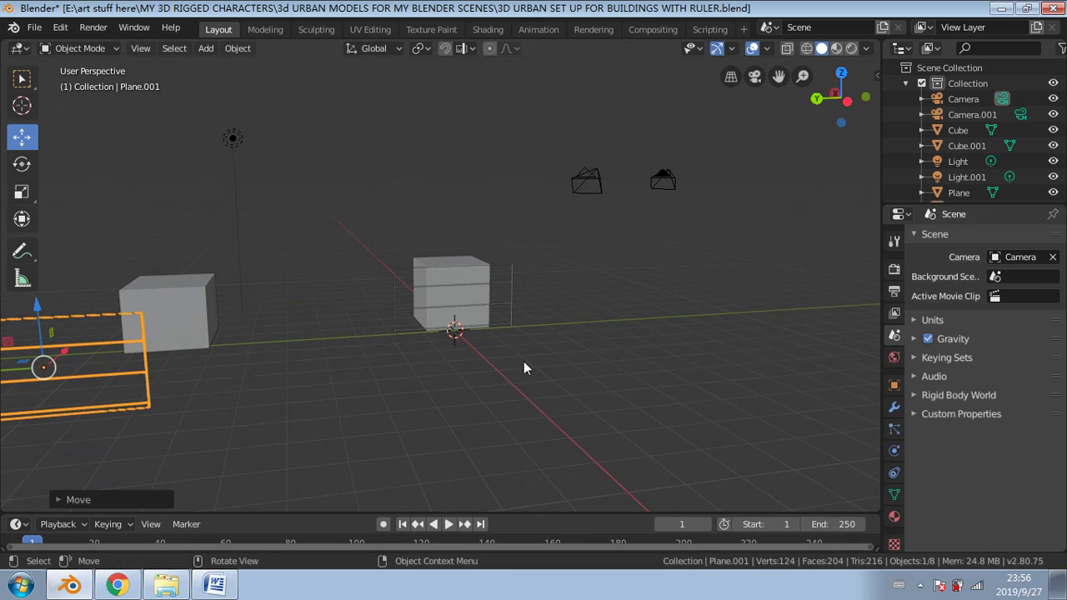
pyautogui.click(167, 307)
pyautogui.moveTo(103, 325); pyautogui.dragTo(8, 326)
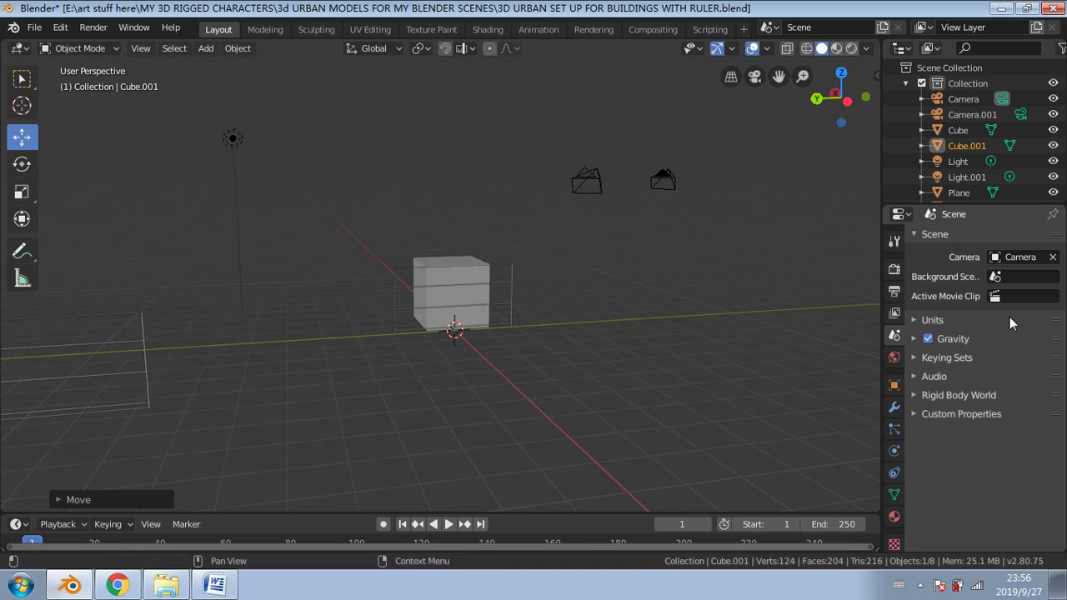
# Step: Move the Cube block at the origin back along the X axis to sit behind the ruler frame, and save the file
pyautogui.scroll(-2, 604, 290)
pyautogui.moveTo(176, 296); pyautogui.dragTo(406, 273, button='middle')
pyautogui.scroll(3, 458, 280)
pyautogui.scroll(2, 458, 287)
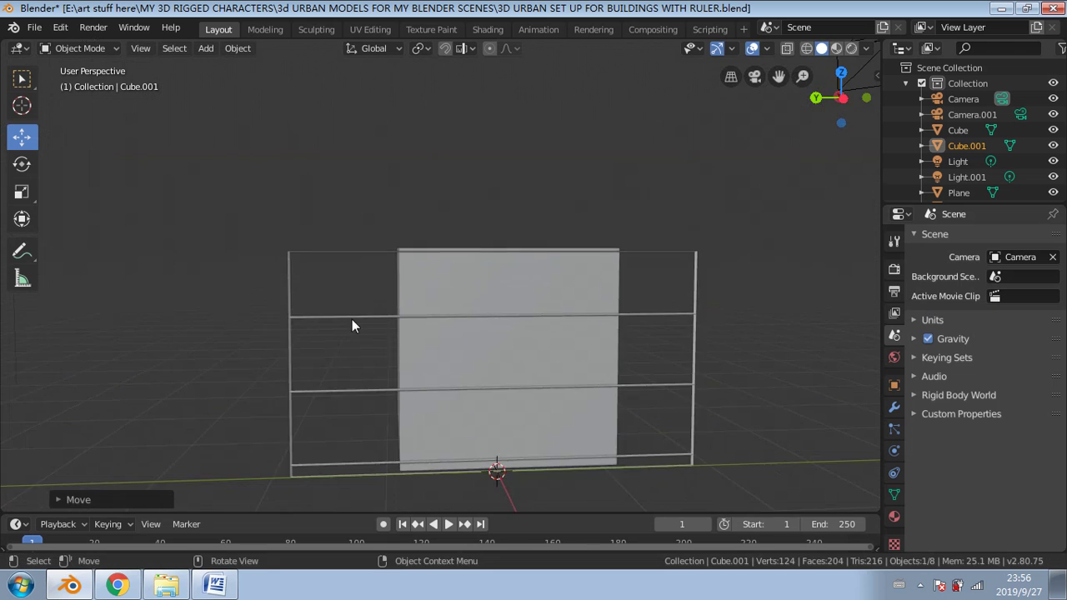
pyautogui.click(407, 316)
pyautogui.moveTo(463, 308); pyautogui.dragTo(414, 249, button='middle')
pyautogui.moveTo(466, 303); pyautogui.dragTo(449, 290, button='middle')
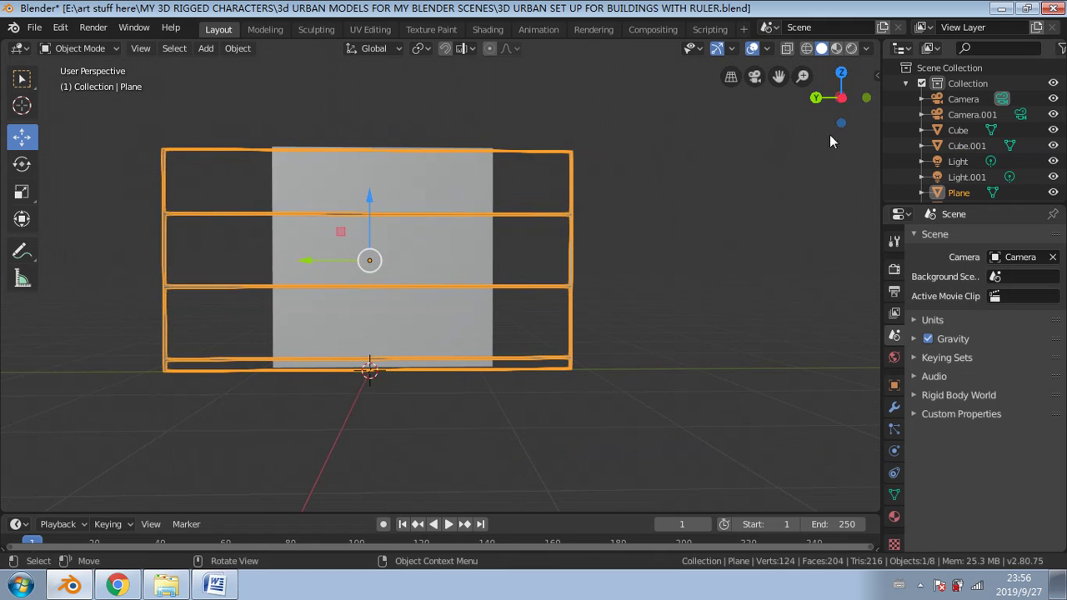
pyautogui.click(840, 92)
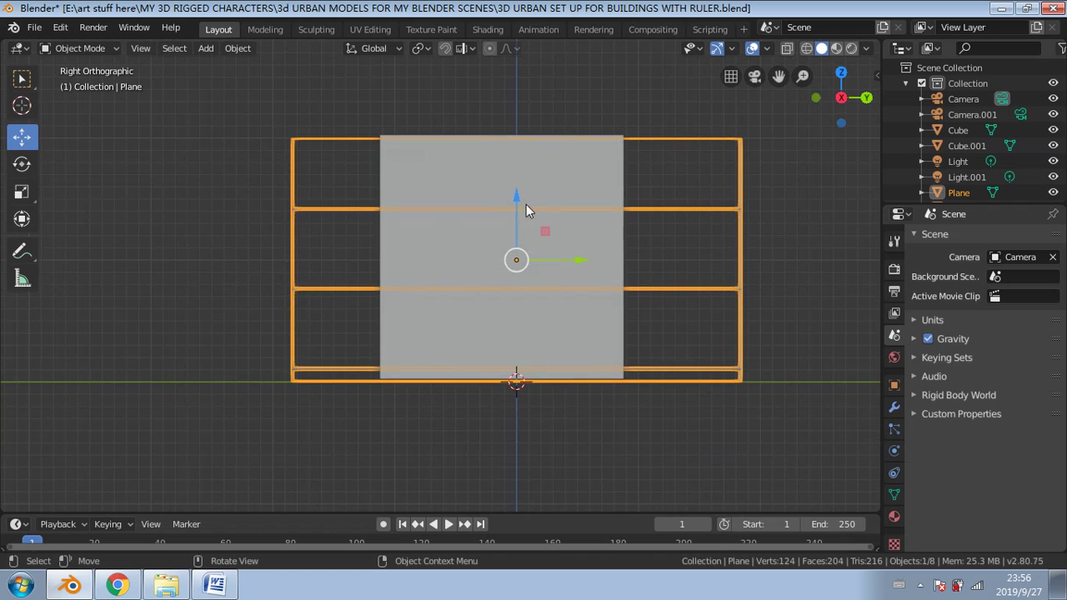
pyautogui.click(488, 169)
pyautogui.press('g')
pyautogui.press('x')
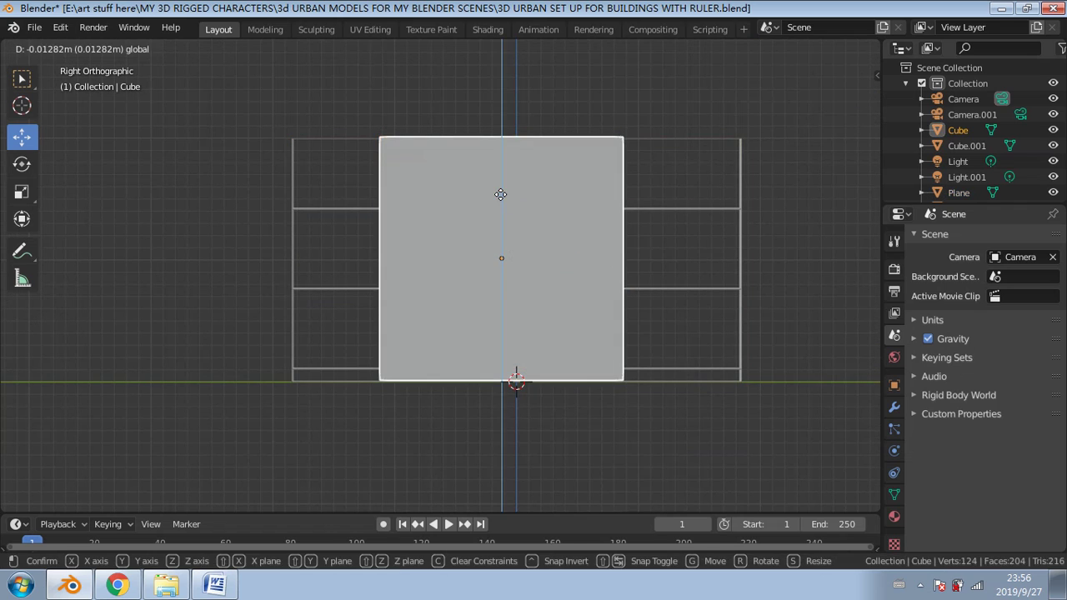
pyautogui.click(604, 217)
pyautogui.click(34, 26)
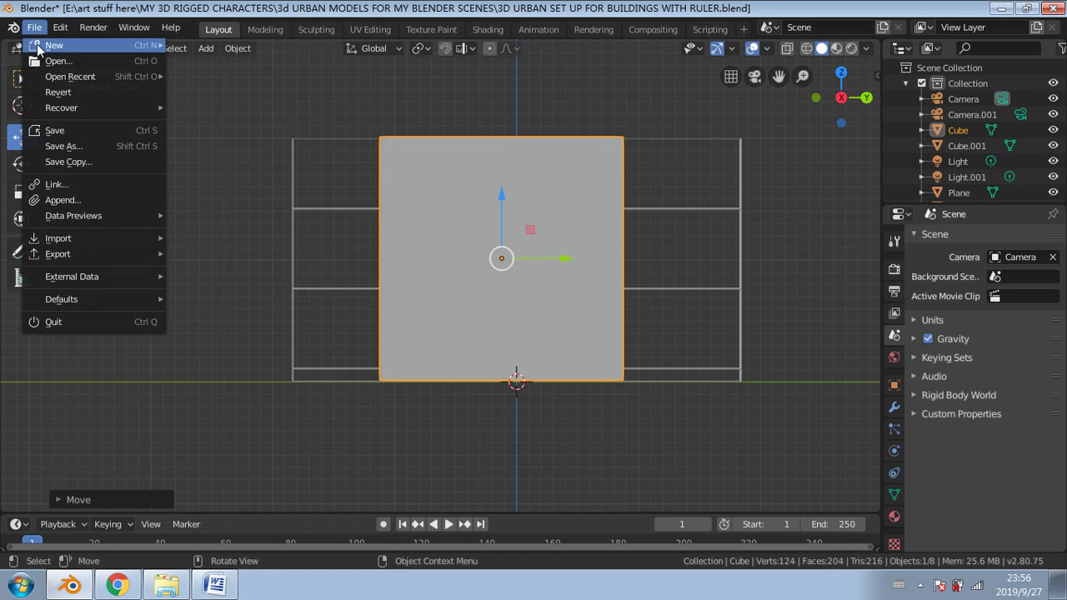
pyautogui.click(50, 131)
# Step: Duplicate the Cube block and place the copy along the X axis, well in front of the ruler frame
pyautogui.moveTo(235, 142); pyautogui.dragTo(304, 220, button='middle')
pyautogui.scroll(-4, 374, 214)
pyautogui.moveTo(374, 214); pyautogui.dragTo(393, 268, button='middle')
pyautogui.scroll(2, 442, 249)
pyautogui.scroll(1, 442, 250)
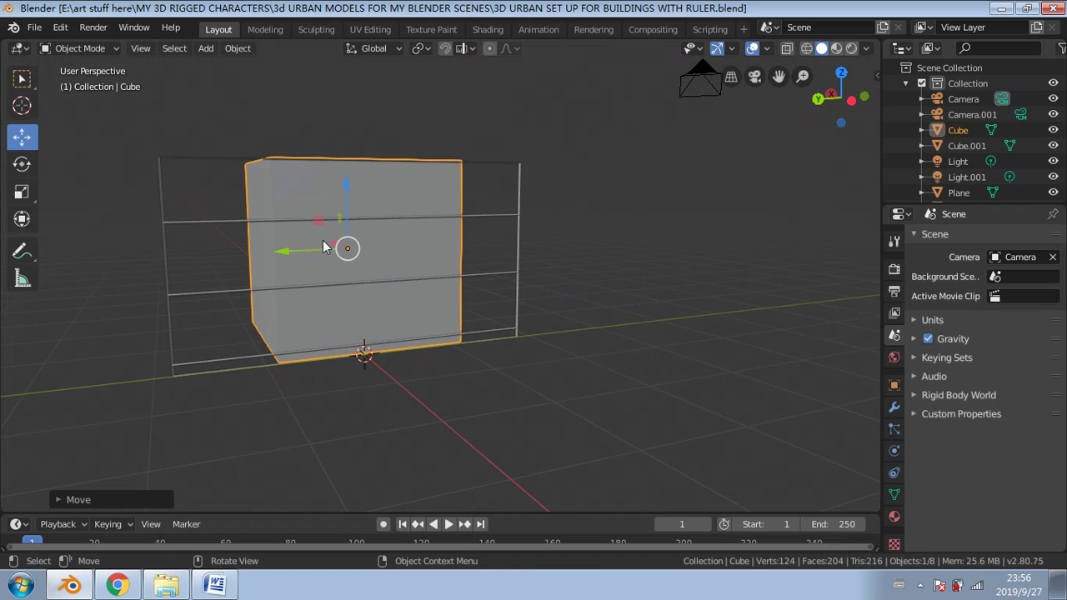
pyautogui.click(440, 262)
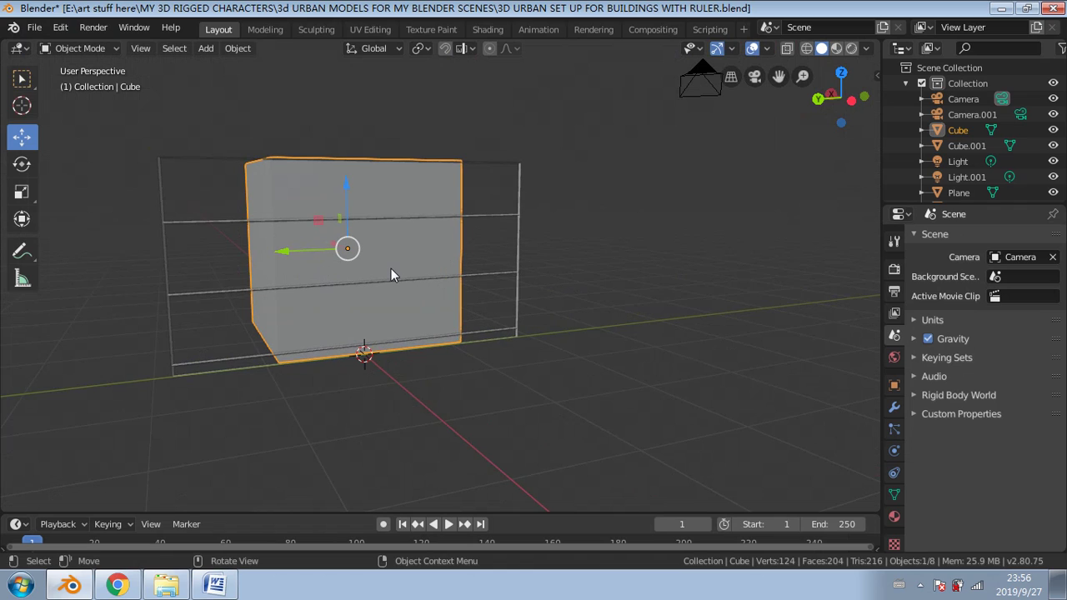
pyautogui.hotkey('shift', 'd')
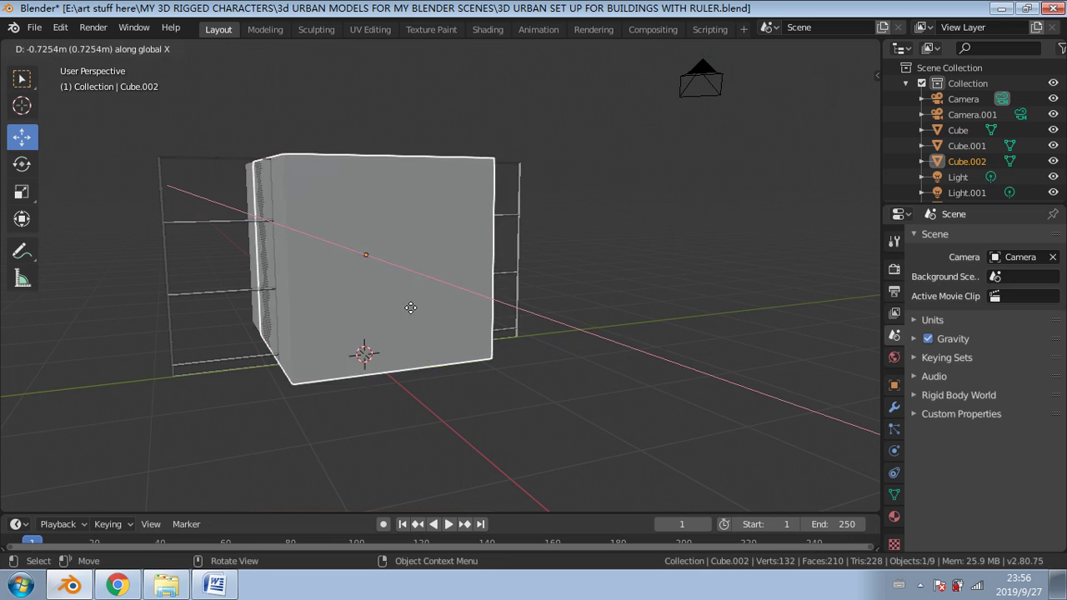
pyautogui.click(553, 381)
pyautogui.scroll(-3, 539, 357)
pyautogui.moveTo(538, 357); pyautogui.dragTo(524, 356, button='middle')
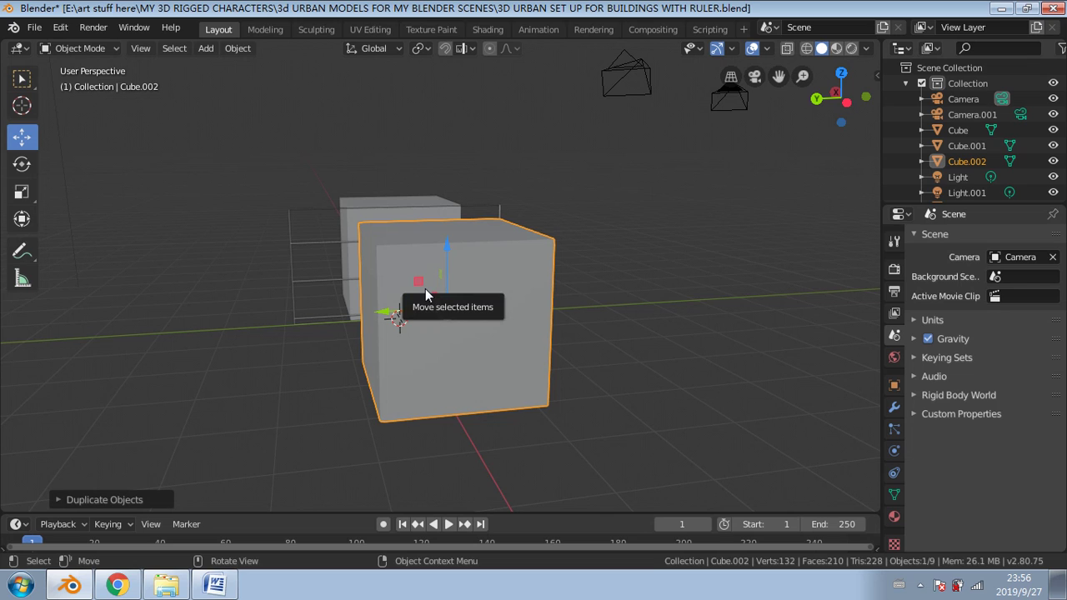
# Step: In a wireframe side view, scale the copy along Z to about two thirds of its height and lower it to the ground line
pyautogui.click(842, 98)
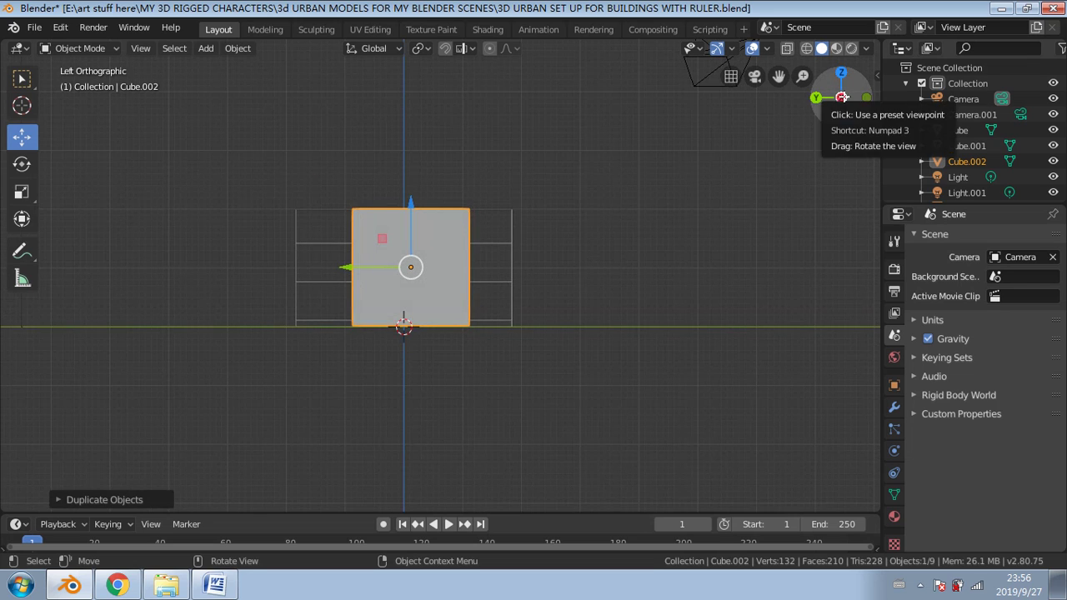
pyautogui.click(805, 48)
pyautogui.scroll(2, 408, 262)
pyautogui.scroll(1, 410, 262)
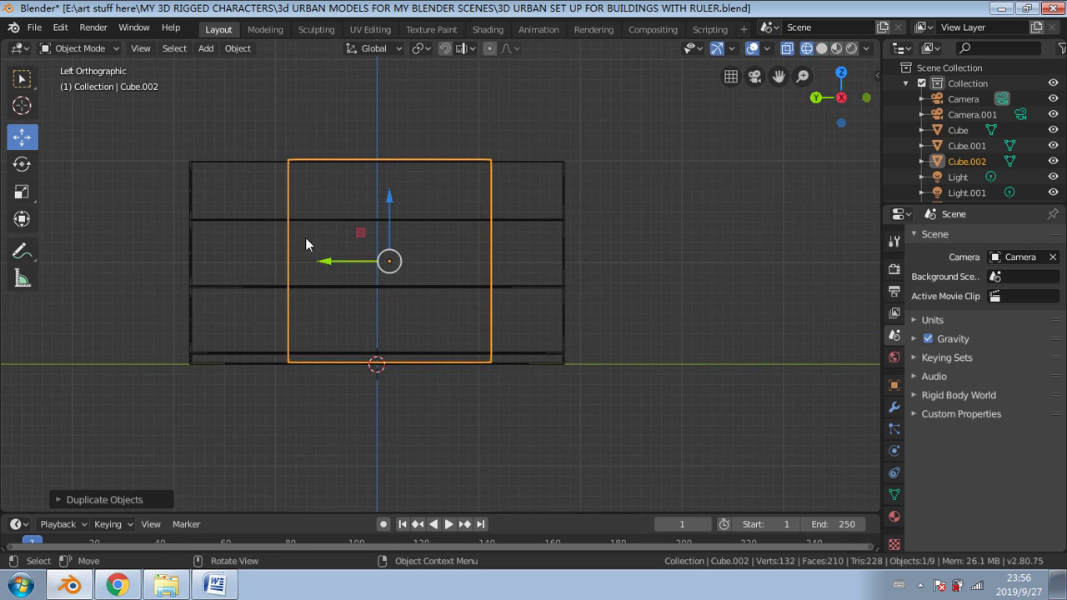
pyautogui.click(26, 193)
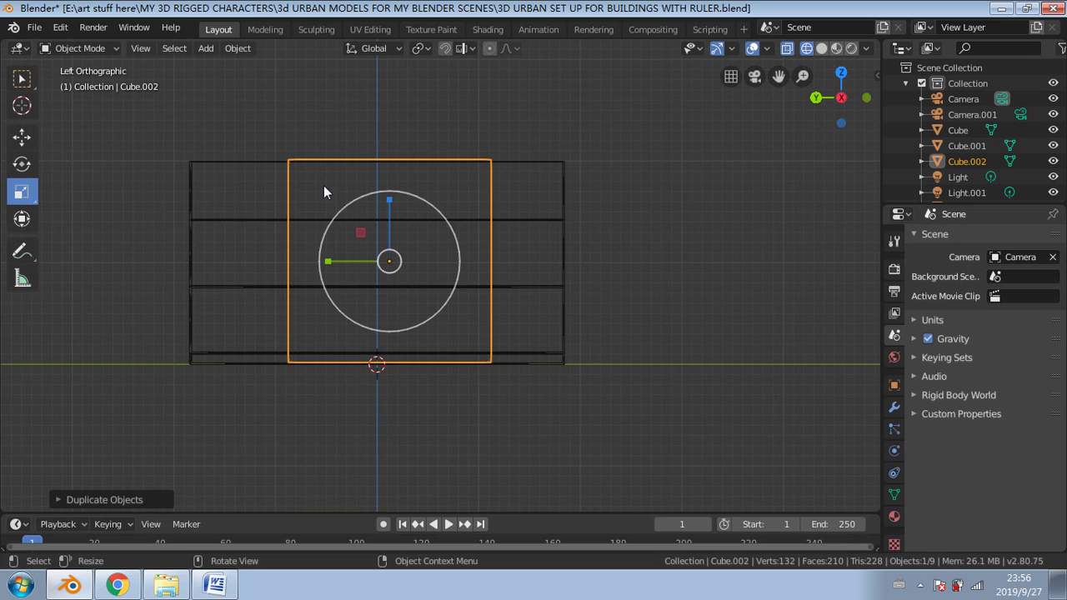
pyautogui.moveTo(389, 195); pyautogui.dragTo(385, 234)
pyautogui.click(23, 139)
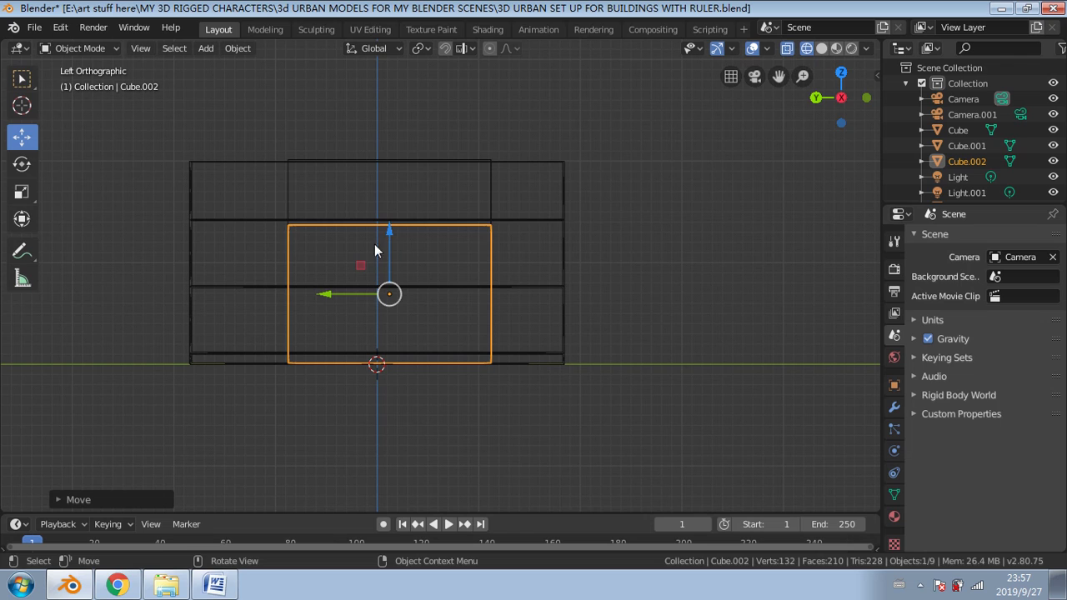
# Step: Flatten the copied block further along Z to between the two lowest horizontal ruler lines, and lower it near the ground
pyautogui.click(23, 191)
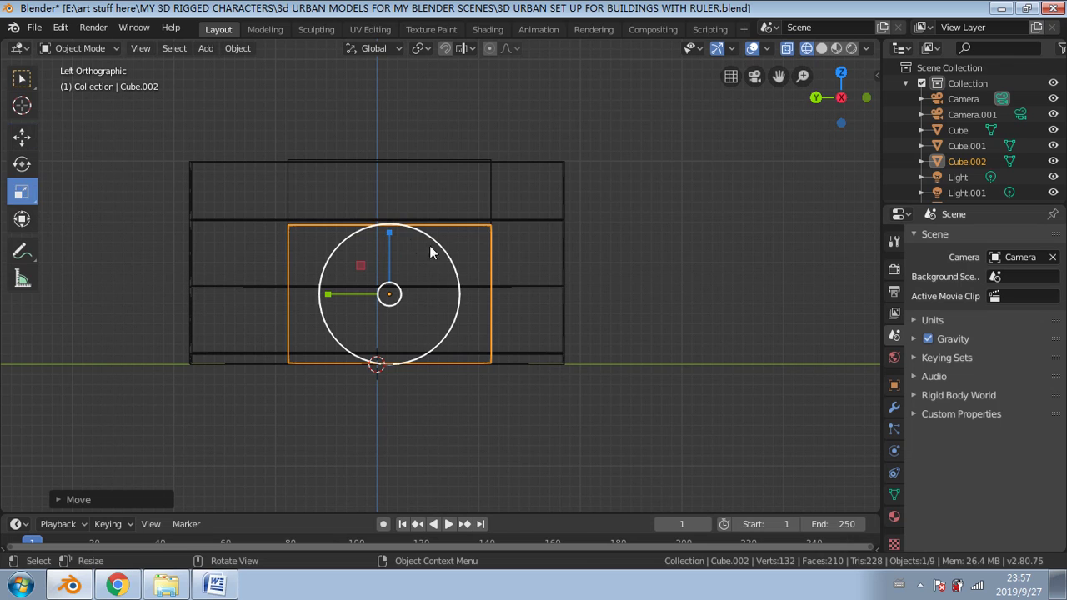
pyautogui.moveTo(388, 230); pyautogui.dragTo(386, 239)
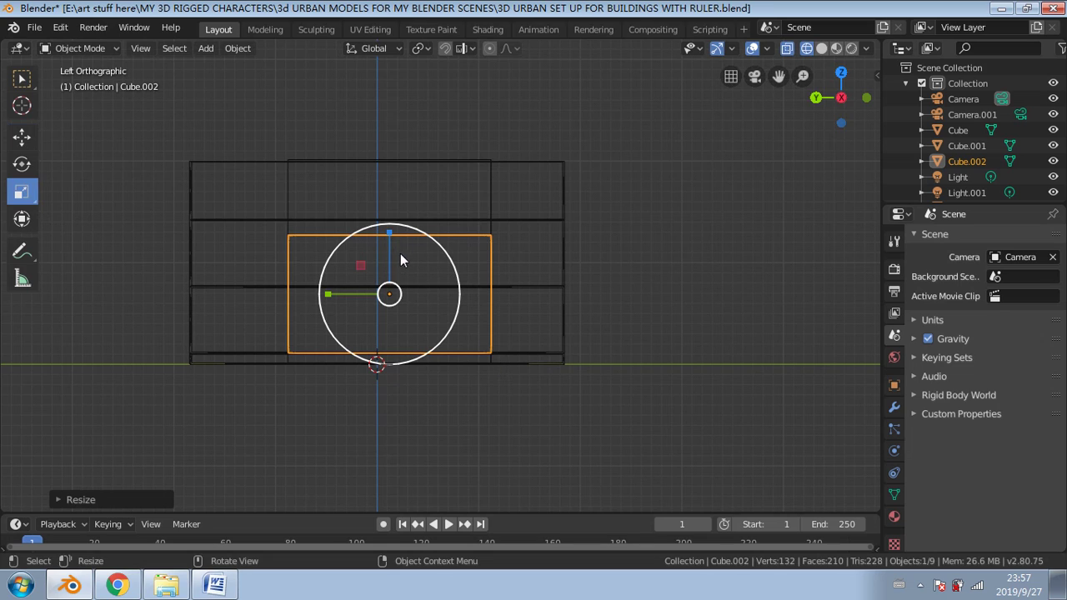
pyautogui.moveTo(389, 233); pyautogui.dragTo(384, 275)
pyautogui.click(22, 136)
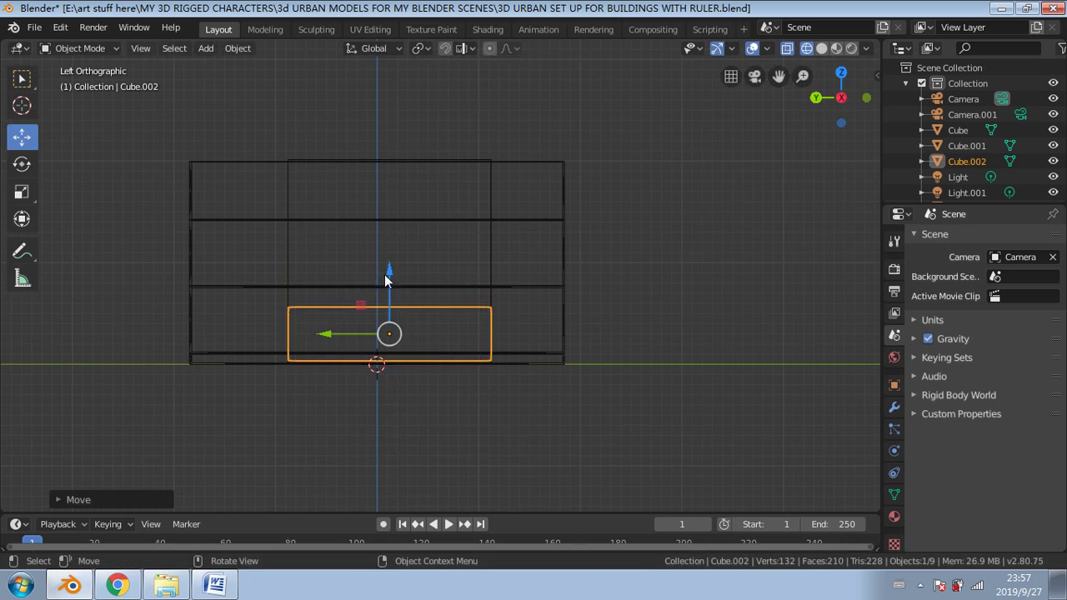
# Step: Reduce the copied block's height slightly more, switch to solid shading, and lower its base onto the ground line
pyautogui.scroll(2, 426, 300)
pyautogui.moveTo(461, 325); pyautogui.dragTo(517, 334, button='middle')
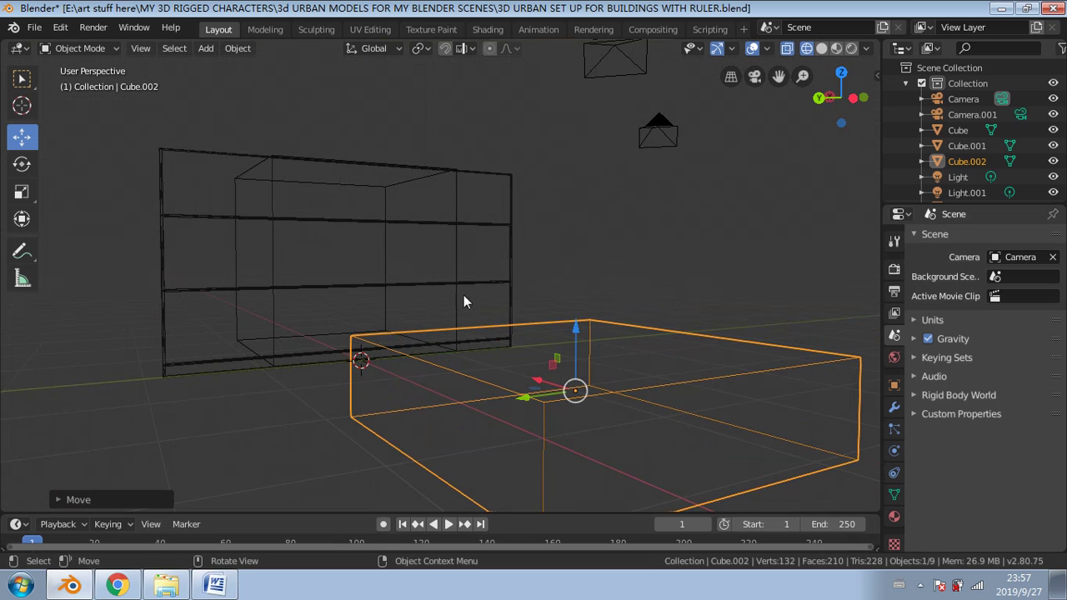
pyautogui.click(21, 190)
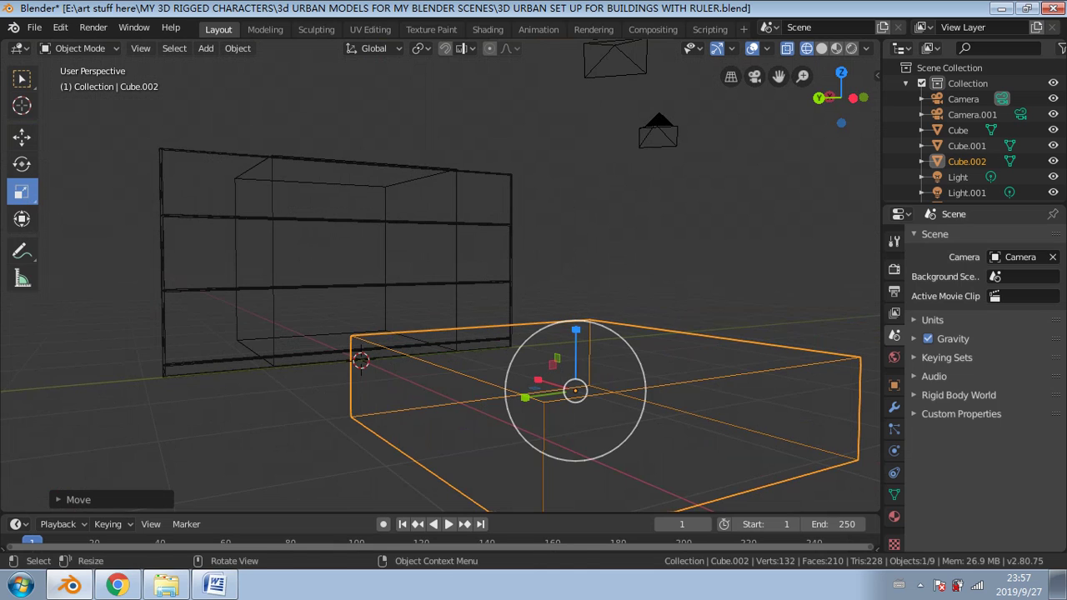
pyautogui.moveTo(576, 331); pyautogui.dragTo(575, 343)
pyautogui.moveTo(575, 343); pyautogui.dragTo(530, 351, button='middle')
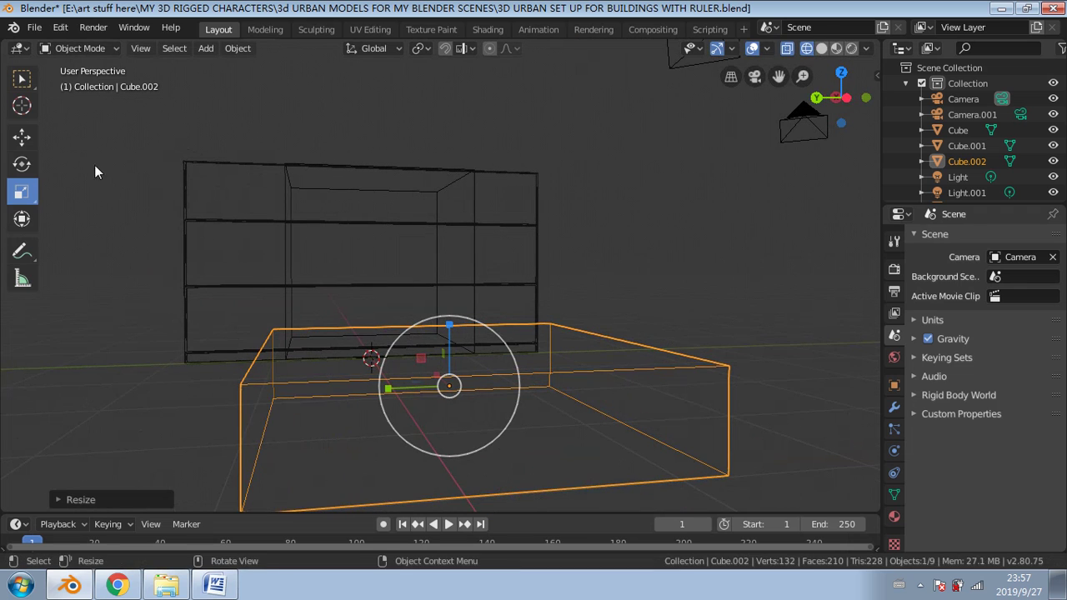
pyautogui.click(21, 137)
pyautogui.click(822, 48)
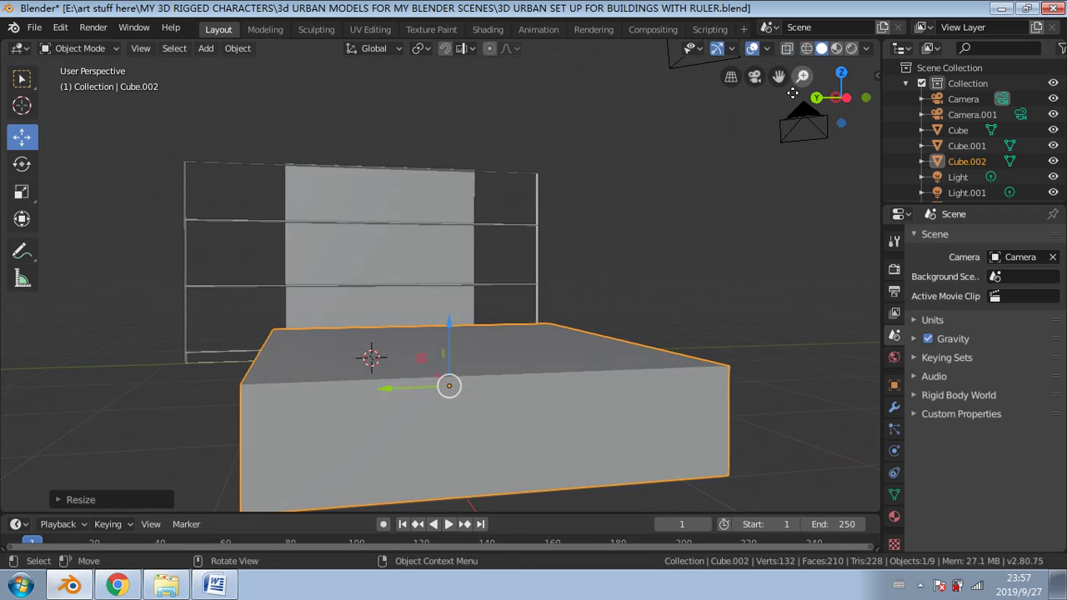
pyautogui.click(846, 99)
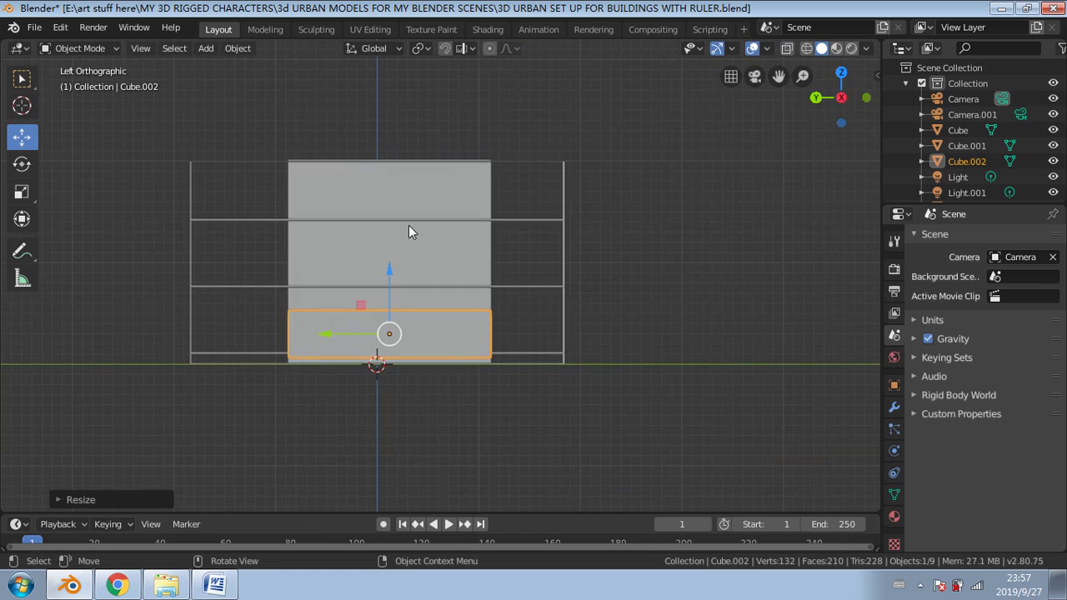
pyautogui.moveTo(394, 285); pyautogui.dragTo(388, 276)
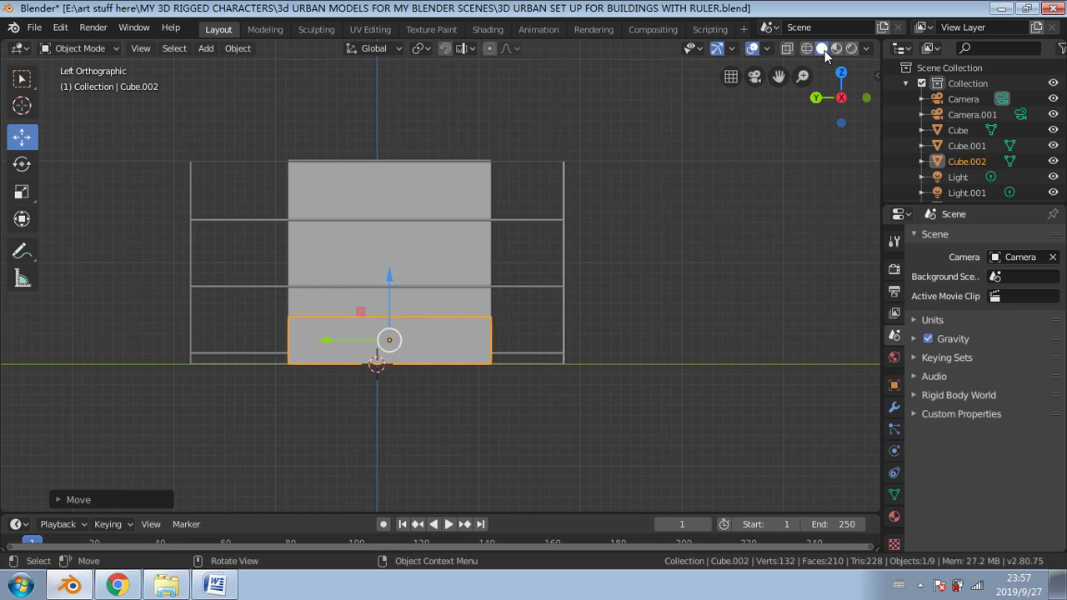
# Step: Scale the low block in front of the ruler along the X axis into a thin upright slab
pyautogui.moveTo(648, 289); pyautogui.dragTo(183, 252, button='middle')
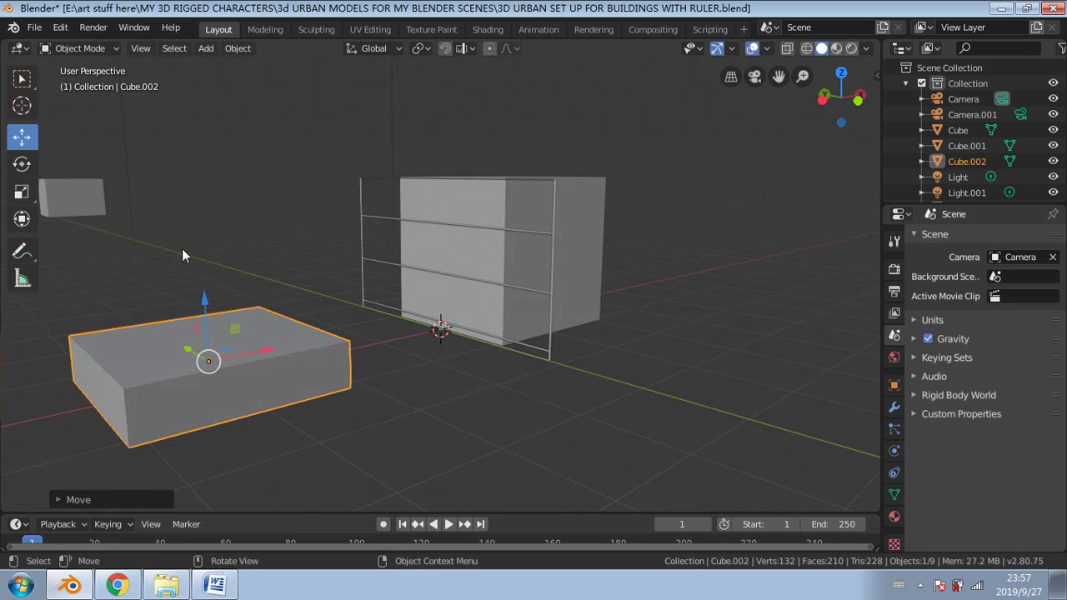
pyautogui.click(22, 192)
pyautogui.moveTo(265, 356); pyautogui.dragTo(204, 364)
pyautogui.scroll(2, 226, 388)
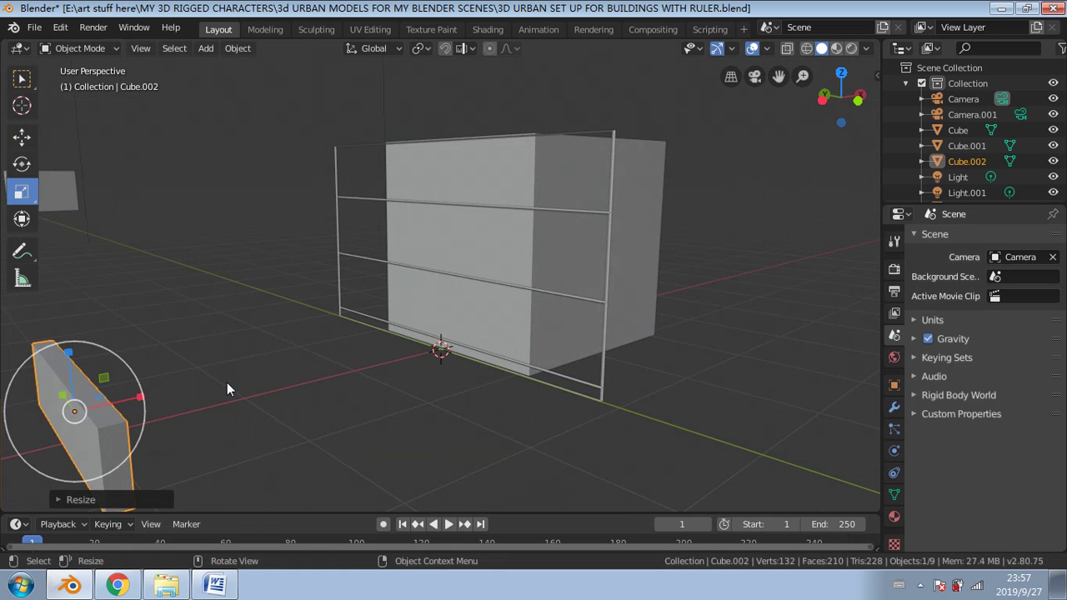
pyautogui.moveTo(227, 388); pyautogui.dragTo(586, 393, button='middle')
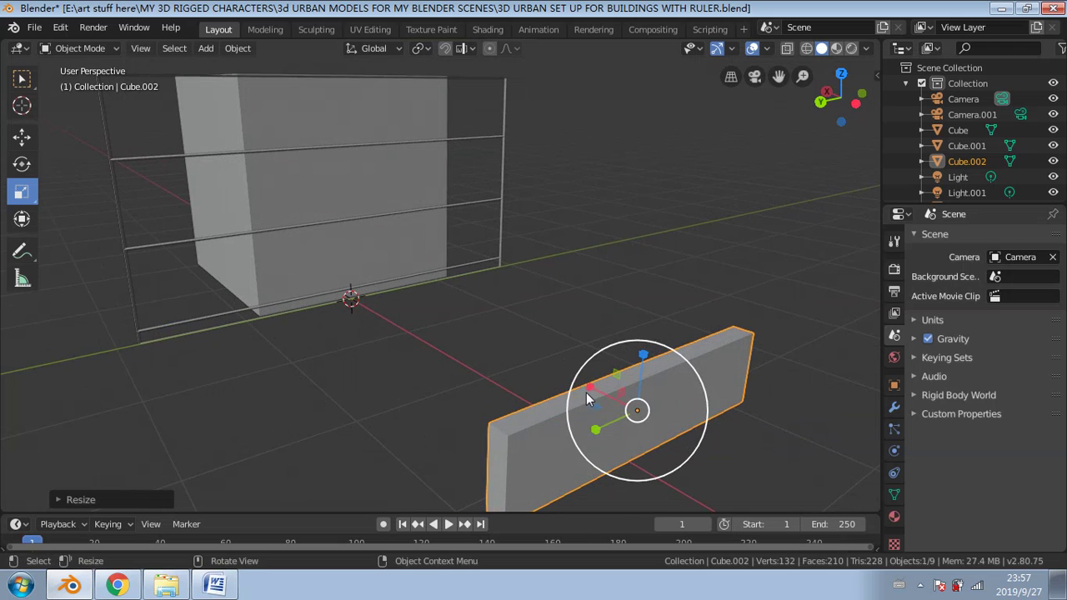
pyautogui.moveTo(586, 385); pyautogui.dragTo(657, 430)
pyautogui.moveTo(657, 429); pyautogui.dragTo(499, 395, button='middle')
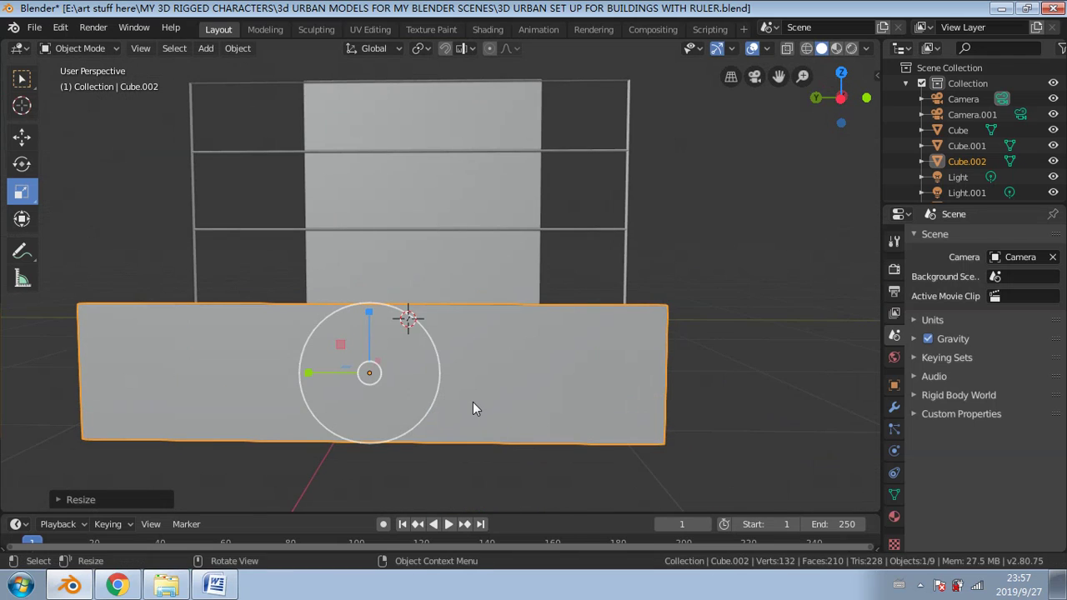
# Step: Narrow the thin slab along the Y axis to about half its width
pyautogui.scroll(1, 436, 366)
pyautogui.scroll(2, 473, 332)
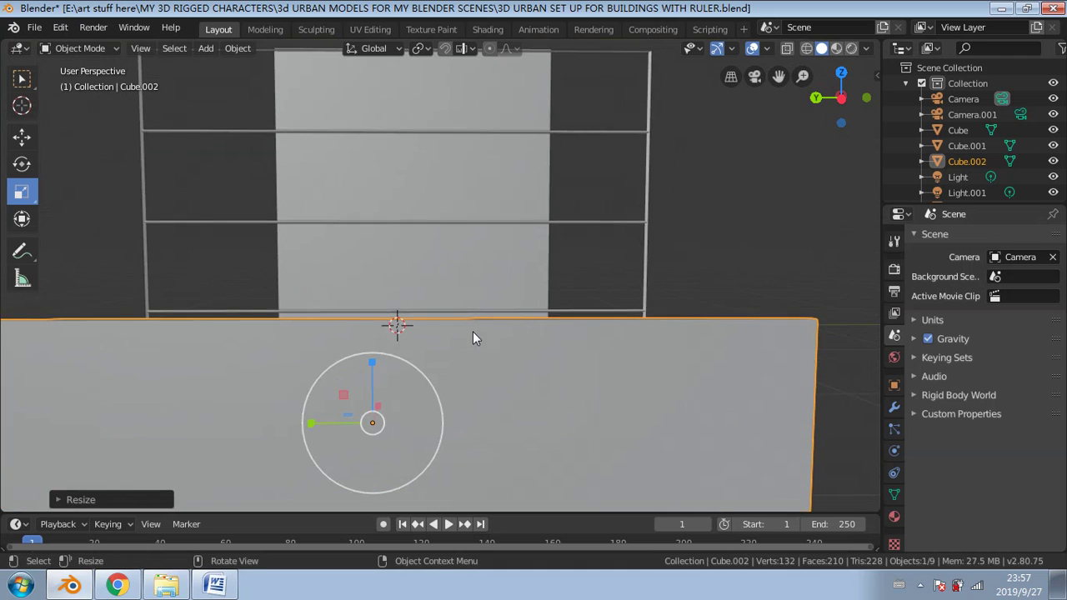
pyautogui.scroll(-1, 472, 331)
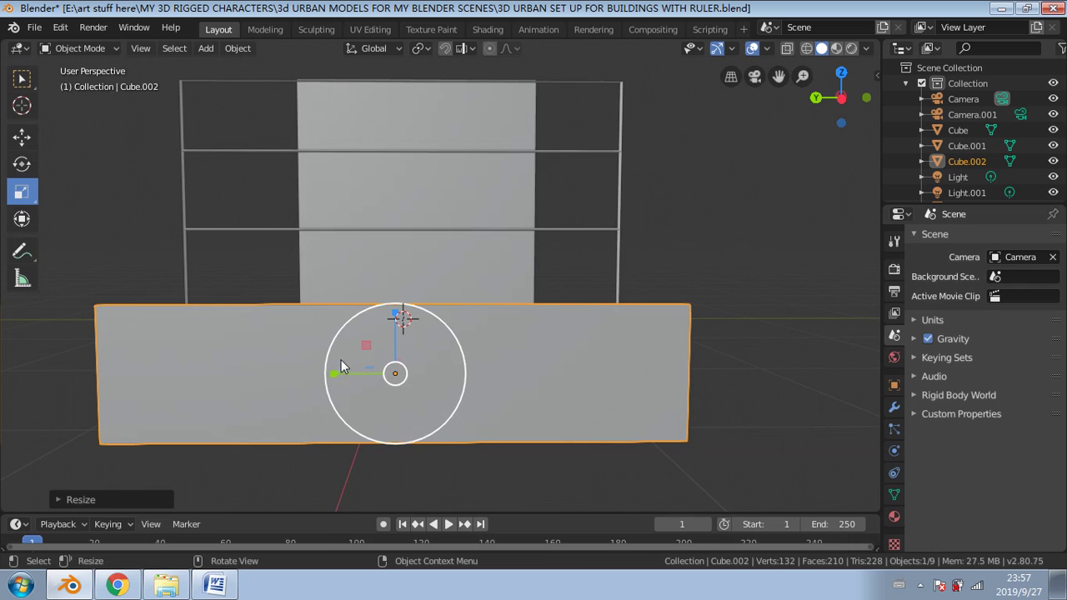
pyautogui.moveTo(333, 375)
pyautogui.mouseDown()
pyautogui.moveTo(372, 372)
pyautogui.moveTo(330, 372)
pyautogui.moveTo(344, 372)
pyautogui.mouseUp()
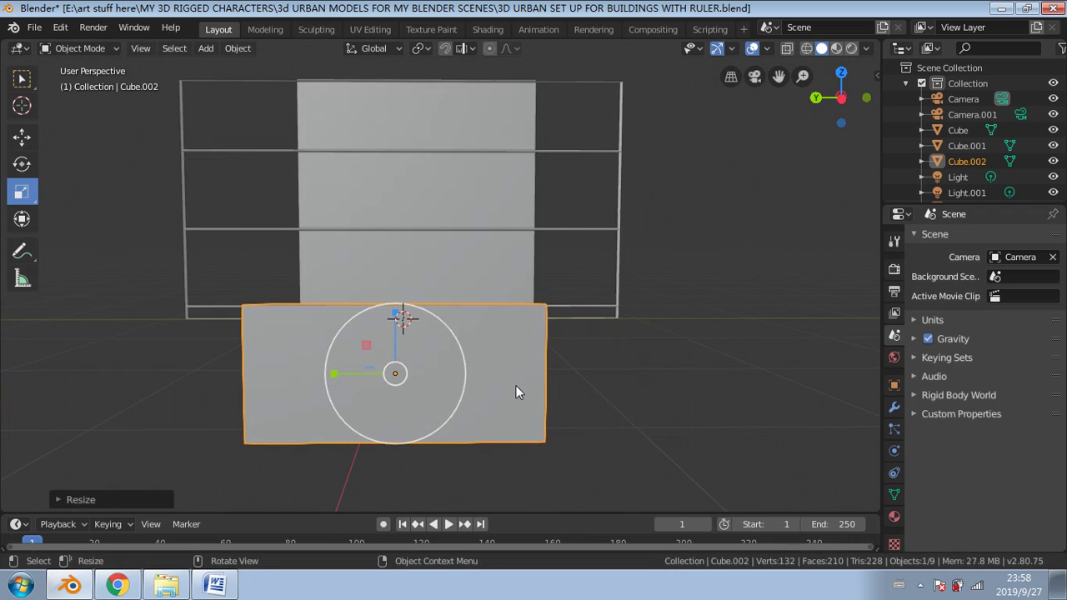
# Step: Duplicate the slab and shift the copy along the Y axis by about half the slab's width
pyautogui.moveTo(431, 391); pyautogui.dragTo(410, 385, button='middle')
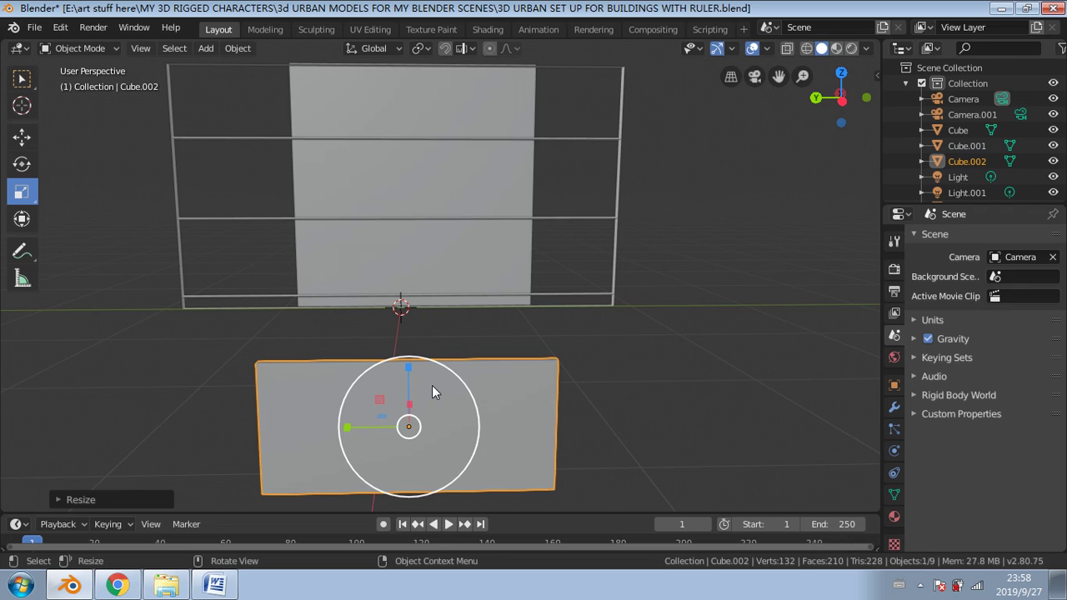
pyautogui.hotkey('shift', 'd')
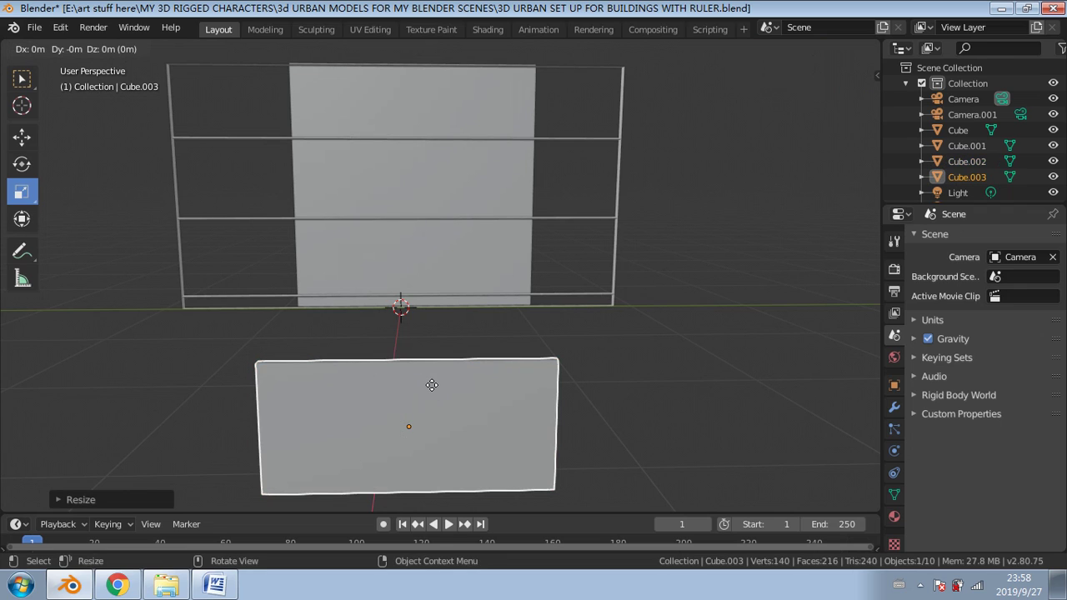
pyautogui.press('x')
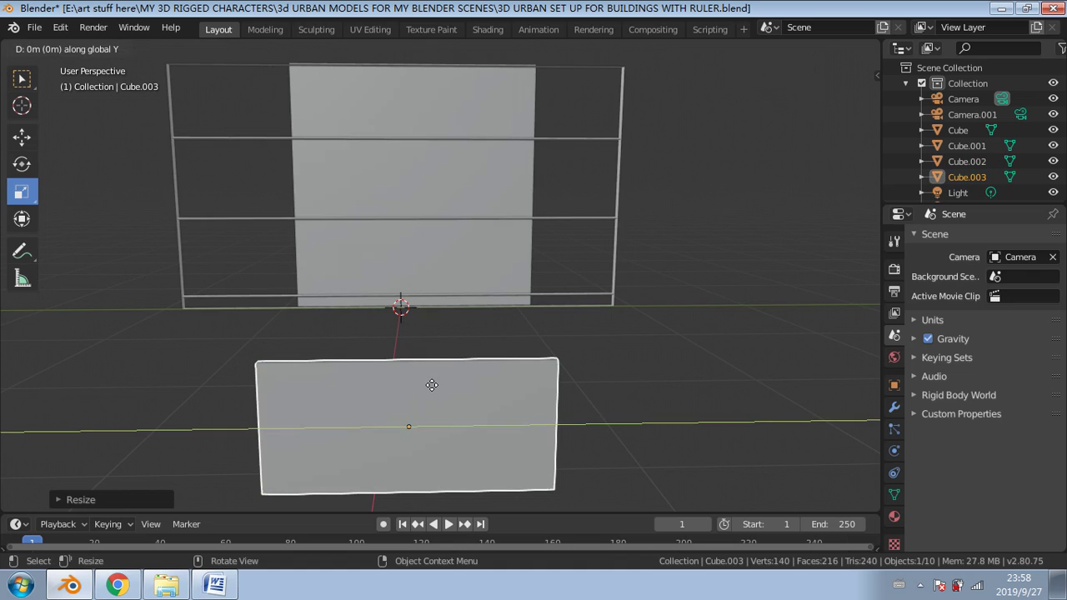
pyautogui.click(294, 376)
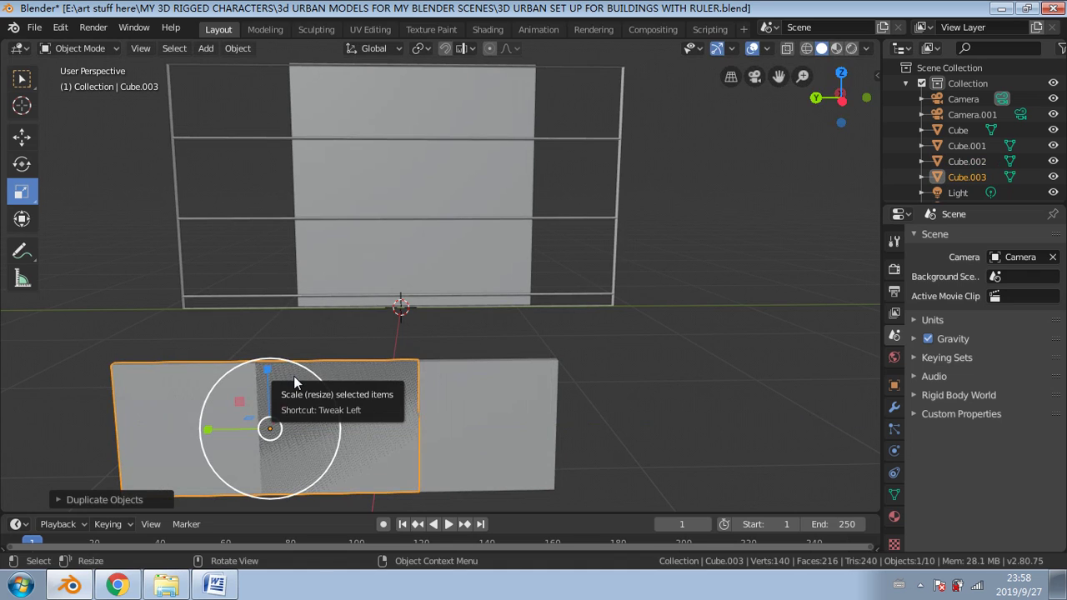
# Step: Scale the duplicated slab along the Y axis into a narrow vertical post at the end of the original slab
pyautogui.moveTo(209, 429); pyautogui.dragTo(269, 429)
pyautogui.scroll(1, 269, 429)
pyautogui.keyDown('shift'); pyautogui.moveTo(269, 429); pyautogui.dragTo(492, 200, button='middle'); pyautogui.keyUp('shift')
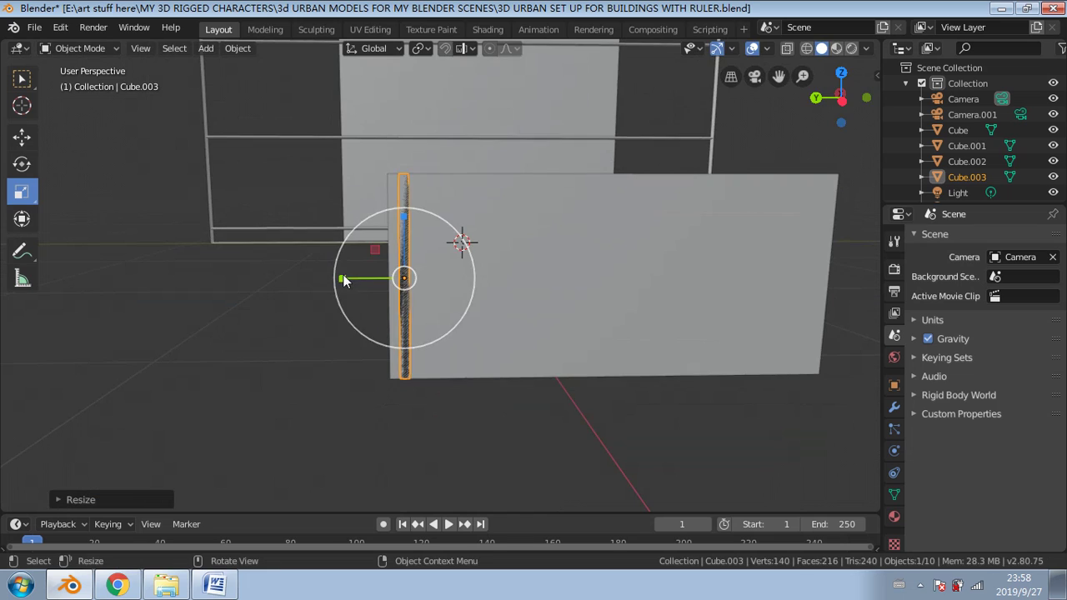
pyautogui.moveTo(335, 278); pyautogui.dragTo(334, 278)
pyautogui.keyDown('shift'); pyautogui.moveTo(388, 173); pyautogui.dragTo(385, 296, button='middle'); pyautogui.keyUp('shift')
pyautogui.scroll(-1, 400, 417)
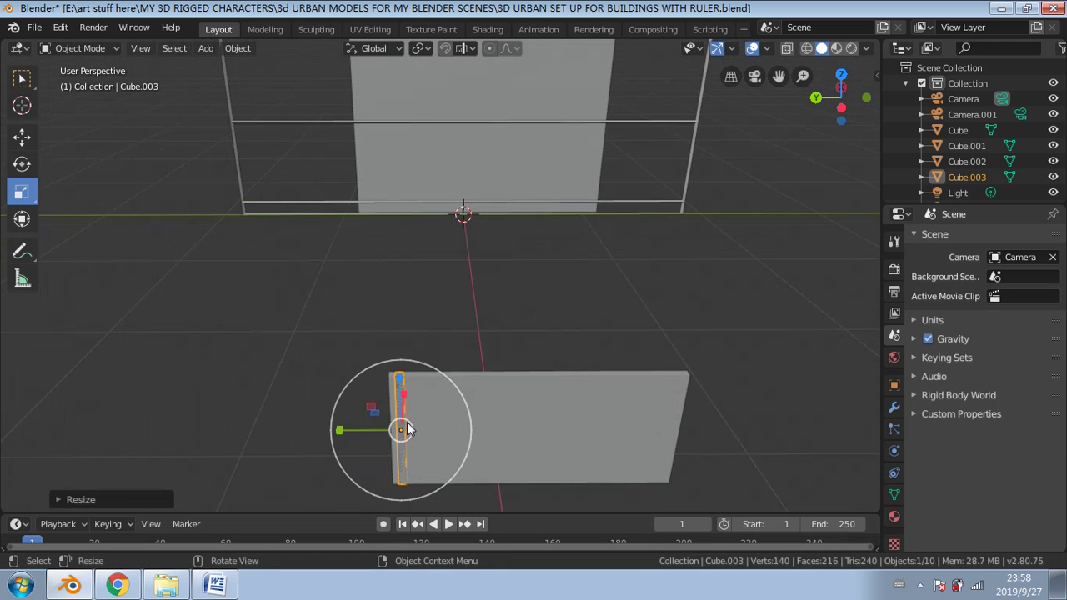
# Step: From the top view, scale the post along X beyond the slab's thickness and enlarge it slightly along Y
pyautogui.click(841, 74)
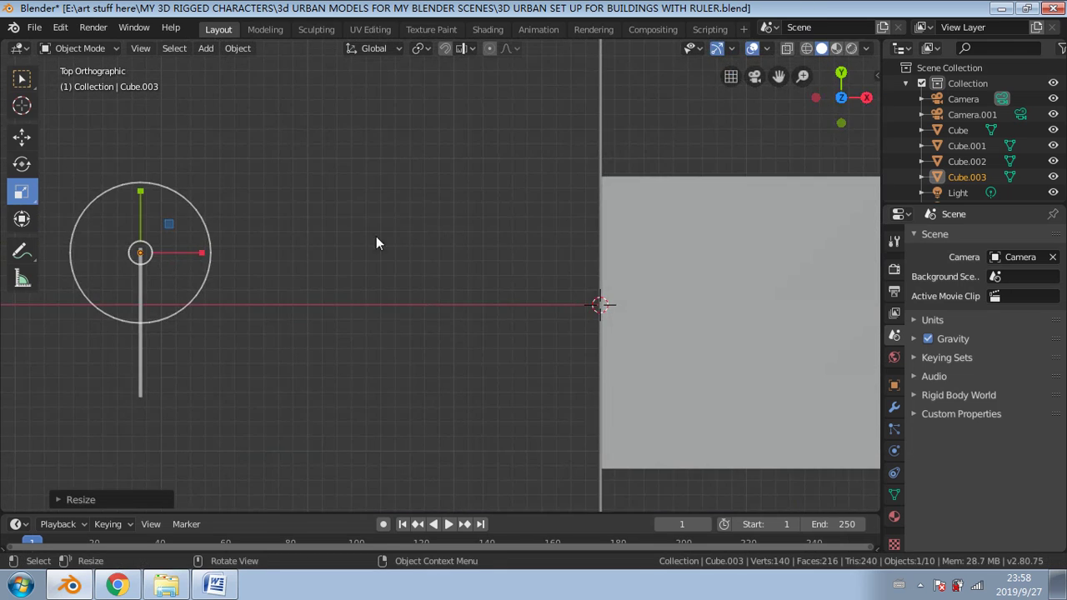
pyautogui.scroll(5, 367, 236)
pyautogui.keyDown('shift'); pyautogui.moveTo(208, 245); pyautogui.dragTo(737, 317, button='middle'); pyautogui.keyUp('shift')
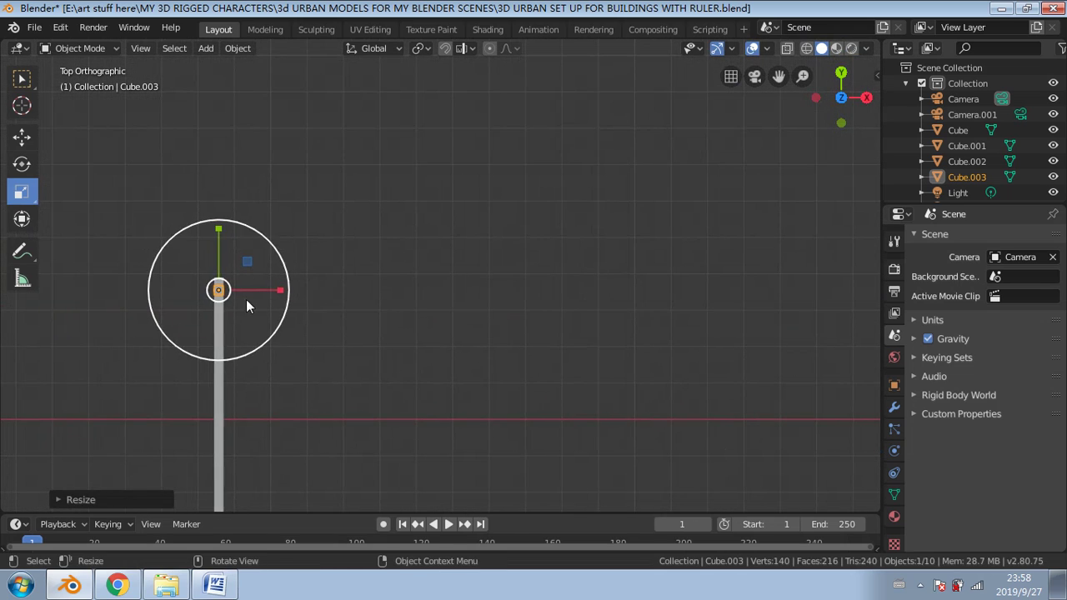
pyautogui.scroll(5, 246, 301)
pyautogui.keyDown('shift'); pyautogui.moveTo(242, 308); pyautogui.dragTo(615, 305, button='middle'); pyautogui.keyUp('shift')
pyautogui.scroll(5, 258, 329)
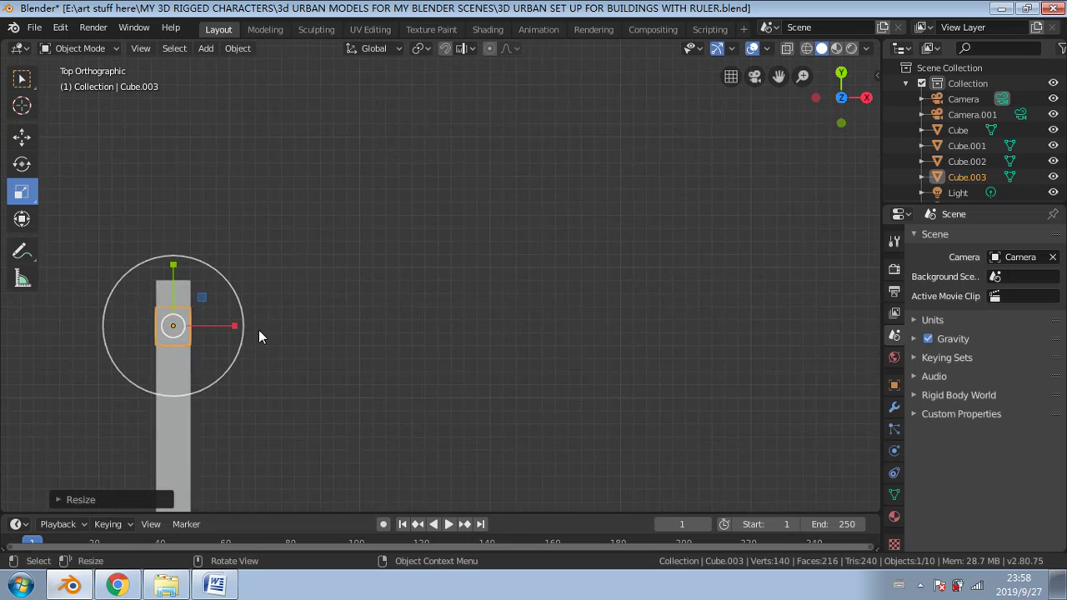
pyautogui.keyDown('shift'); pyautogui.moveTo(259, 330); pyautogui.dragTo(487, 302, button='middle'); pyautogui.keyUp('shift')
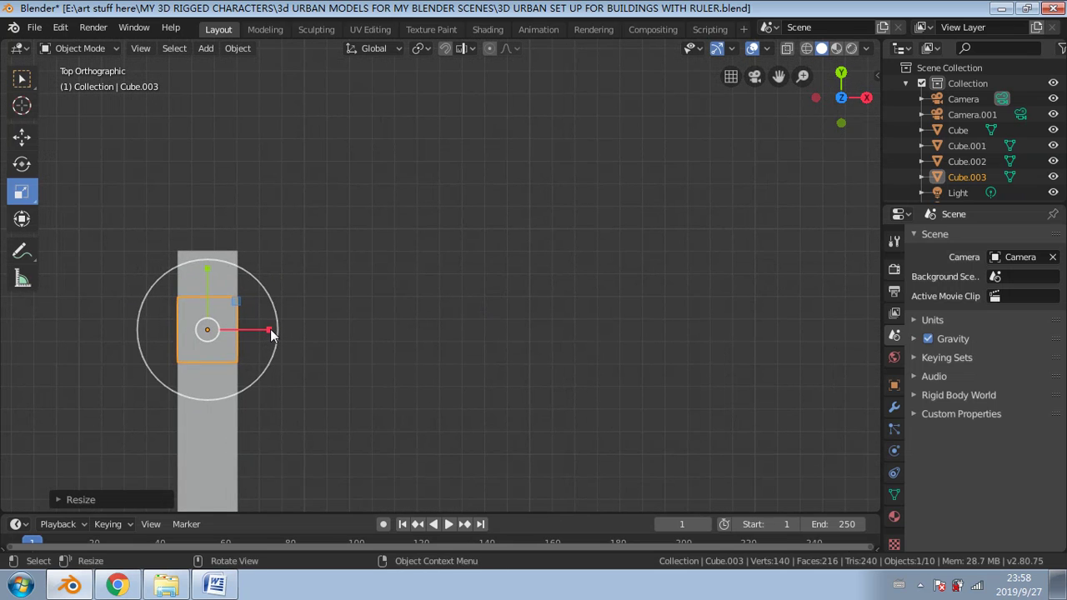
pyautogui.moveTo(269, 332); pyautogui.dragTo(290, 329)
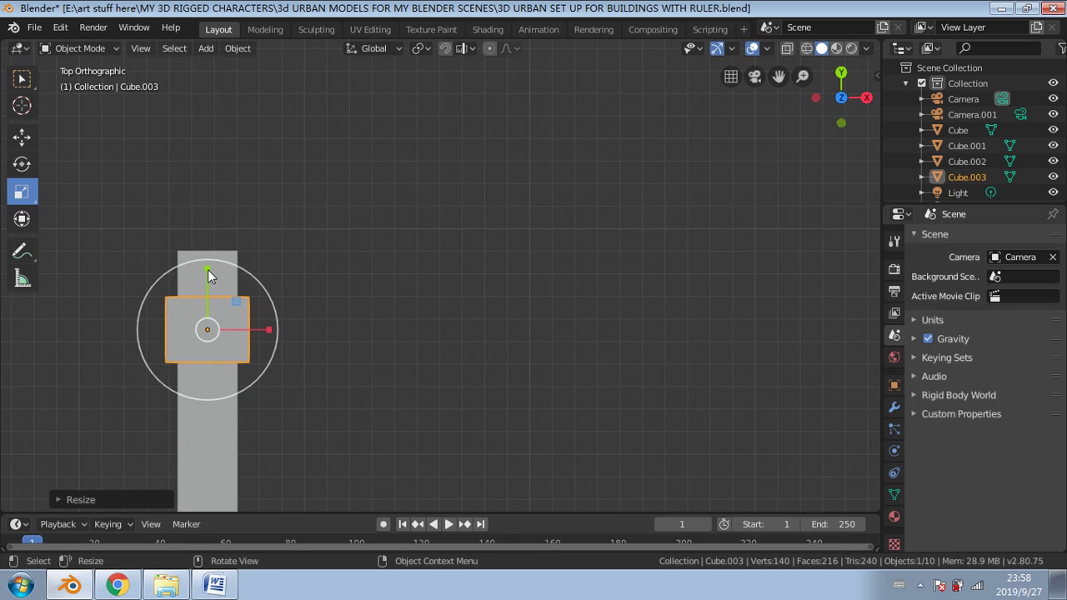
pyautogui.moveTo(208, 269); pyautogui.dragTo(212, 243)
# Step: Move the post along the Y axis so it sits at the outer end of the slab
pyautogui.moveTo(408, 319)
pyautogui.mouseDown(button='middle')
pyautogui.moveTo(428, 323)
pyautogui.moveTo(462, 256)
pyautogui.moveTo(398, 301)
pyautogui.mouseUp(button='middle')
pyautogui.scroll(-6, 398, 301)
pyautogui.moveTo(418, 240); pyautogui.dragTo(260, 286, button='middle')
pyautogui.click(18, 134)
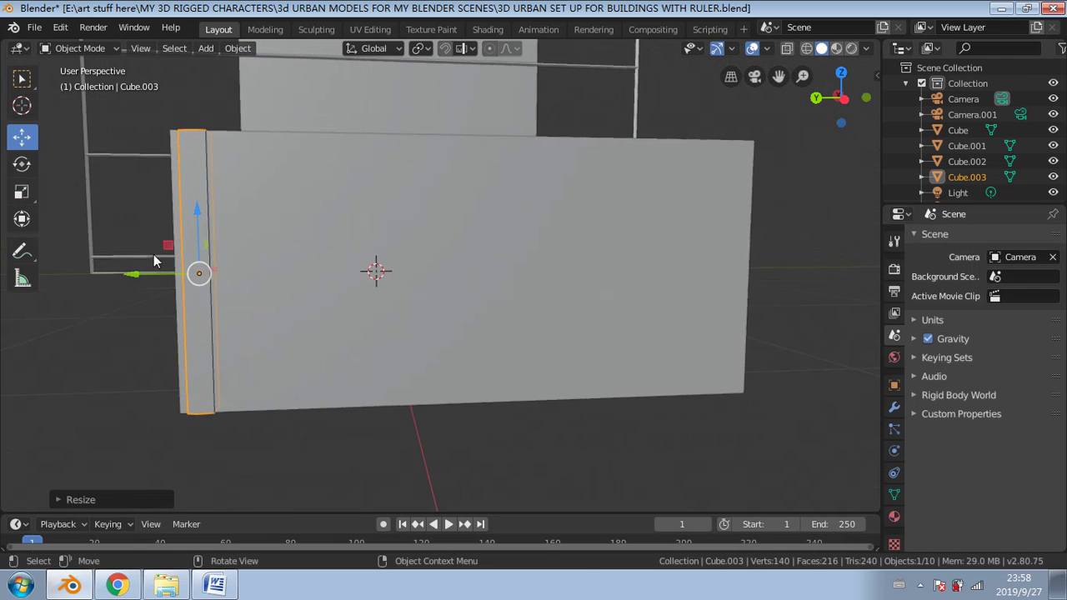
pyautogui.moveTo(138, 273); pyautogui.dragTo(119, 275)
# Step: Scale the post further along the X axis so it stands out from both faces of the slab
pyautogui.moveTo(289, 203); pyautogui.dragTo(129, 265, button='middle')
pyautogui.click(29, 199)
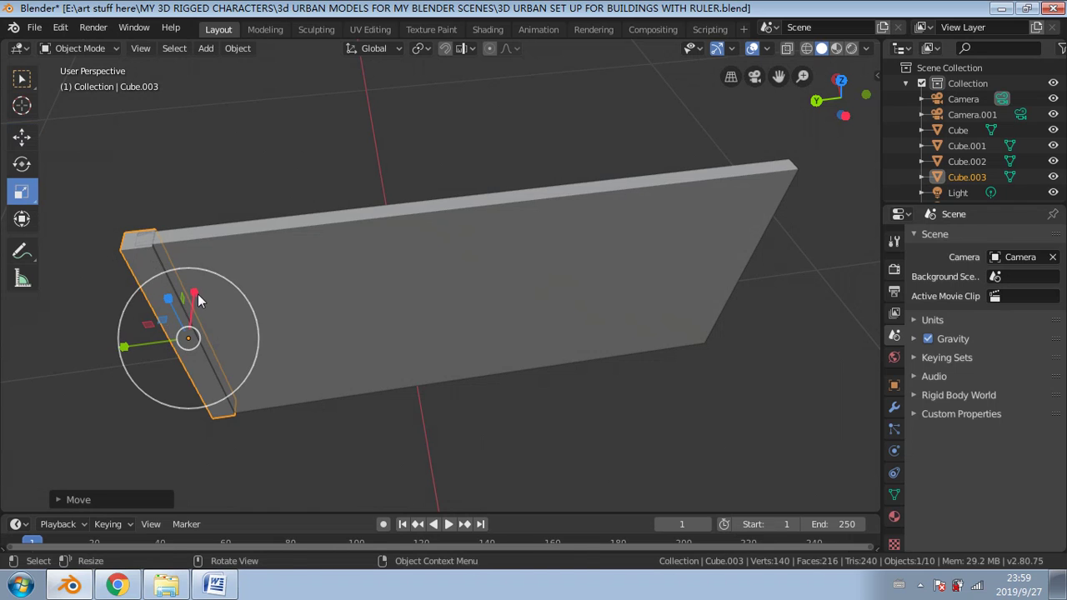
pyautogui.moveTo(198, 293); pyautogui.dragTo(199, 275)
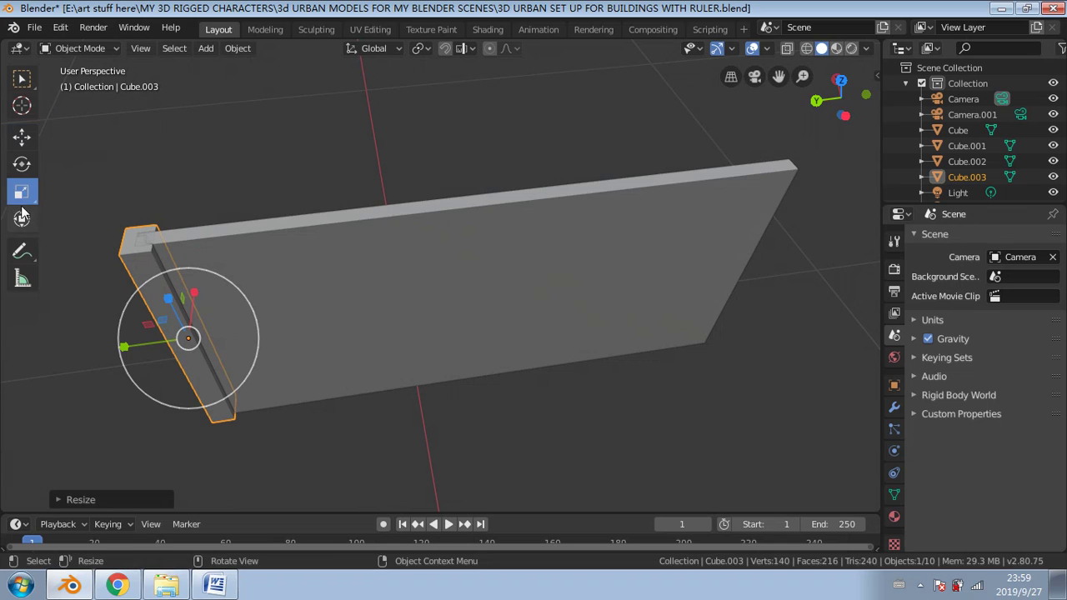
# Step: In Edit Mode, select the post's four vertical edges and bevel them to give it an octagonal section
pyautogui.press('w')
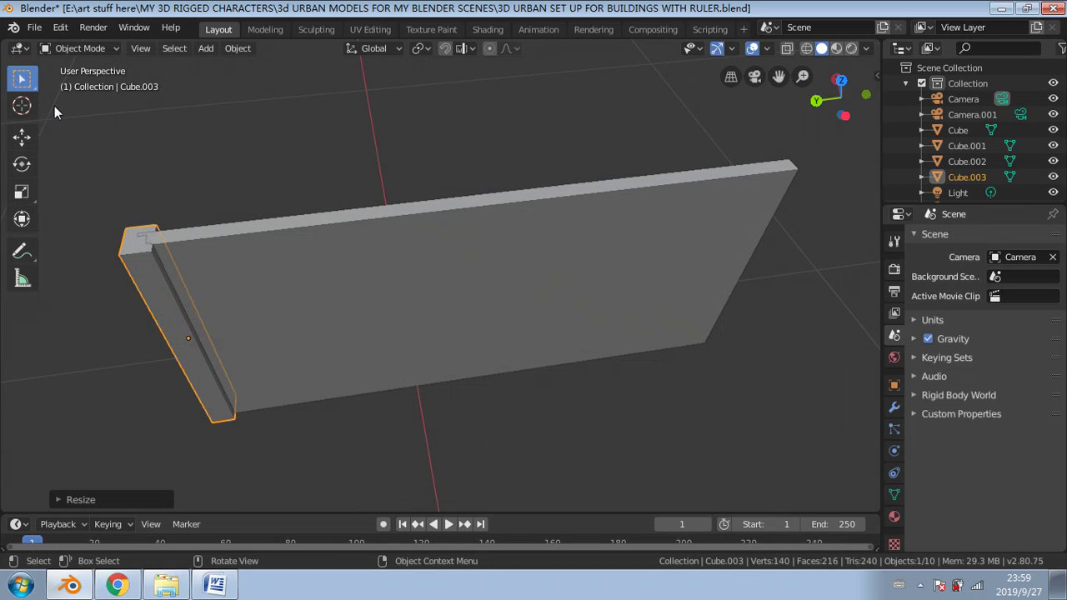
pyautogui.click(145, 85)
pyautogui.click(80, 48)
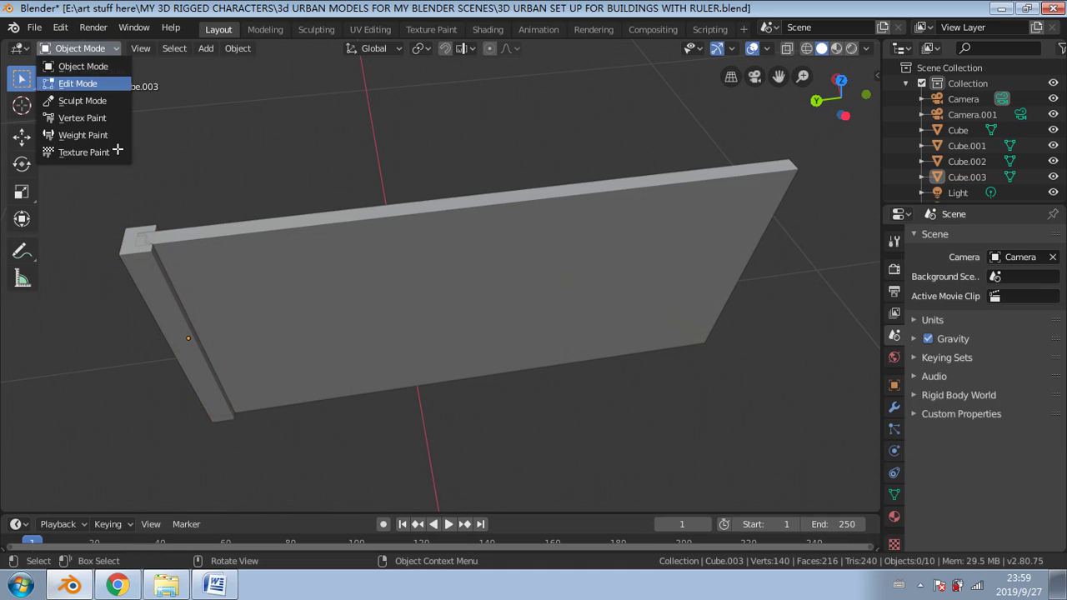
pyautogui.click(88, 84)
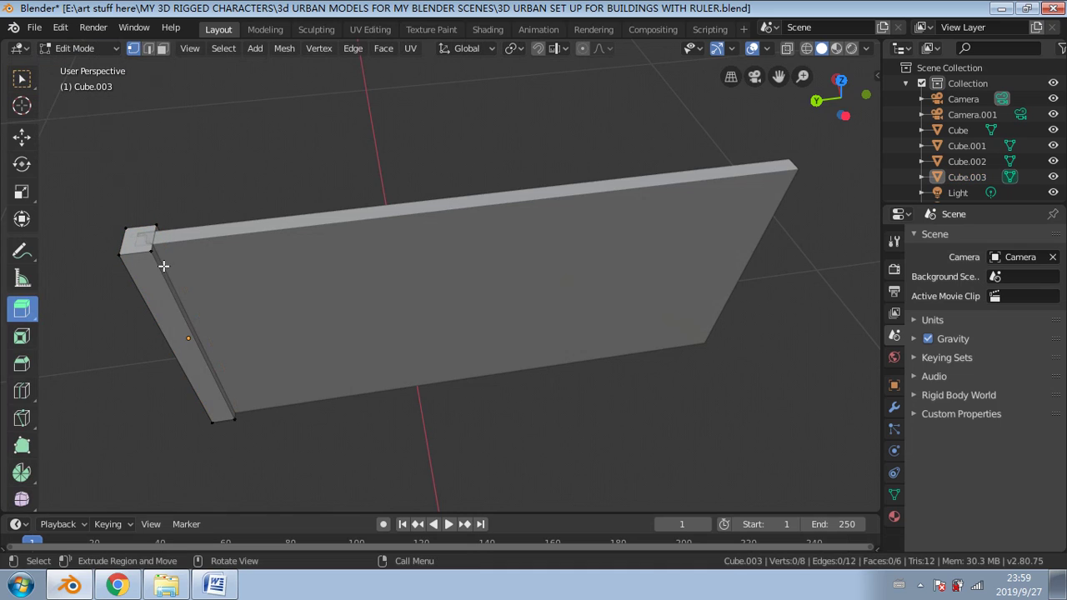
pyautogui.click(149, 48)
pyautogui.keyDown('shift'); pyautogui.click(145, 305); pyautogui.keyUp('shift')
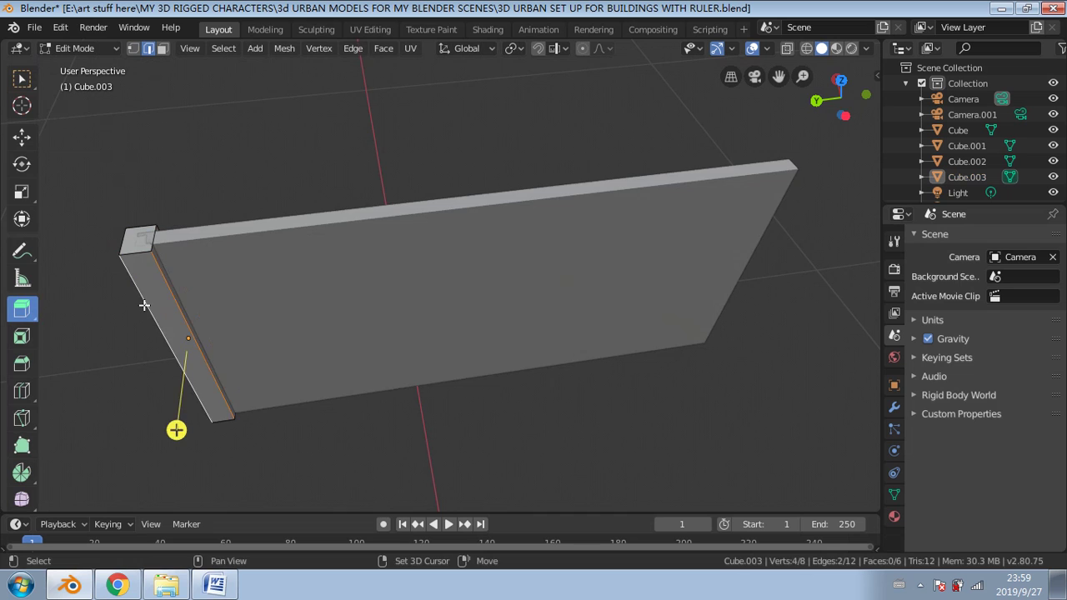
pyautogui.moveTo(142, 303); pyautogui.dragTo(317, 264, button='middle')
pyautogui.keyDown('shift'); pyautogui.click(411, 291); pyautogui.keyUp('shift')
pyautogui.keyDown('shift'); pyautogui.click(678, 263); pyautogui.keyUp('shift')
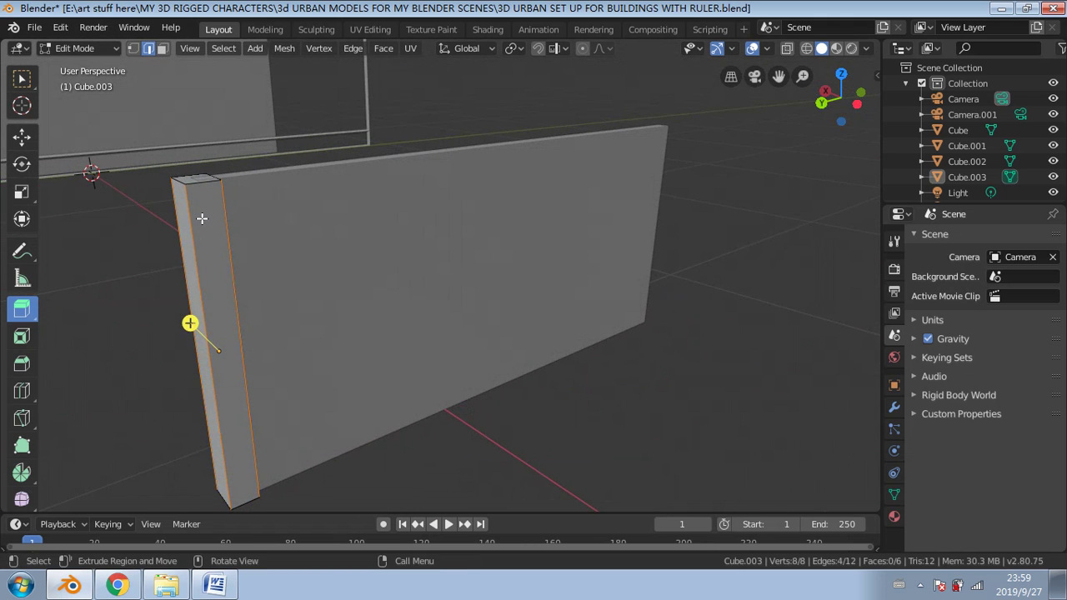
pyautogui.click(28, 367)
pyautogui.moveTo(272, 348); pyautogui.dragTo(338, 359)
pyautogui.moveTo(339, 359); pyautogui.dragTo(236, 292, button='middle')
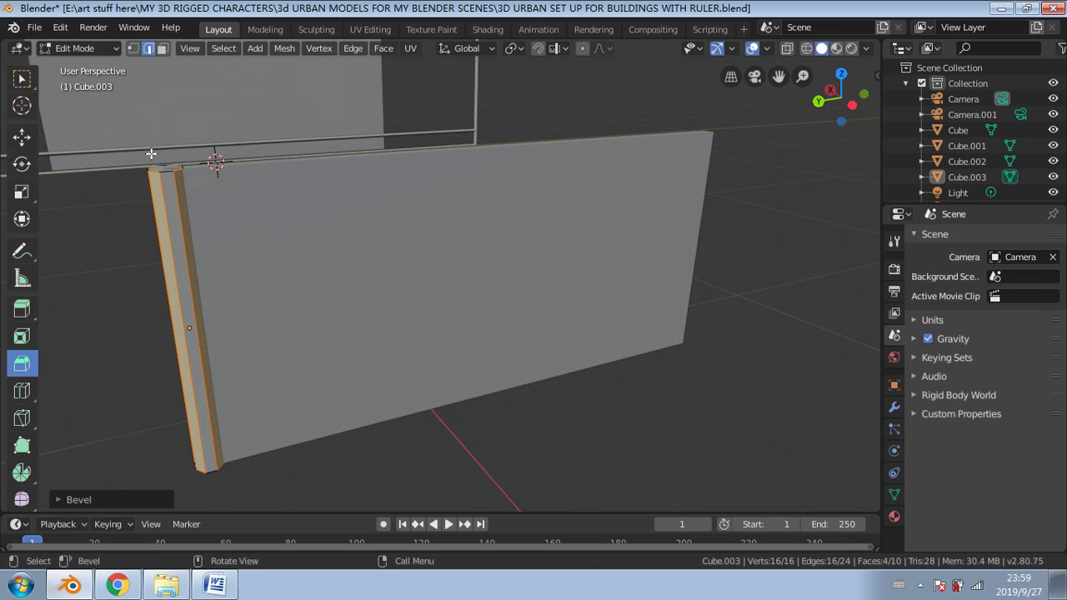
# Step: Clear the selection and select six of the octagonal post's eight vertical edges
pyautogui.click(88, 364)
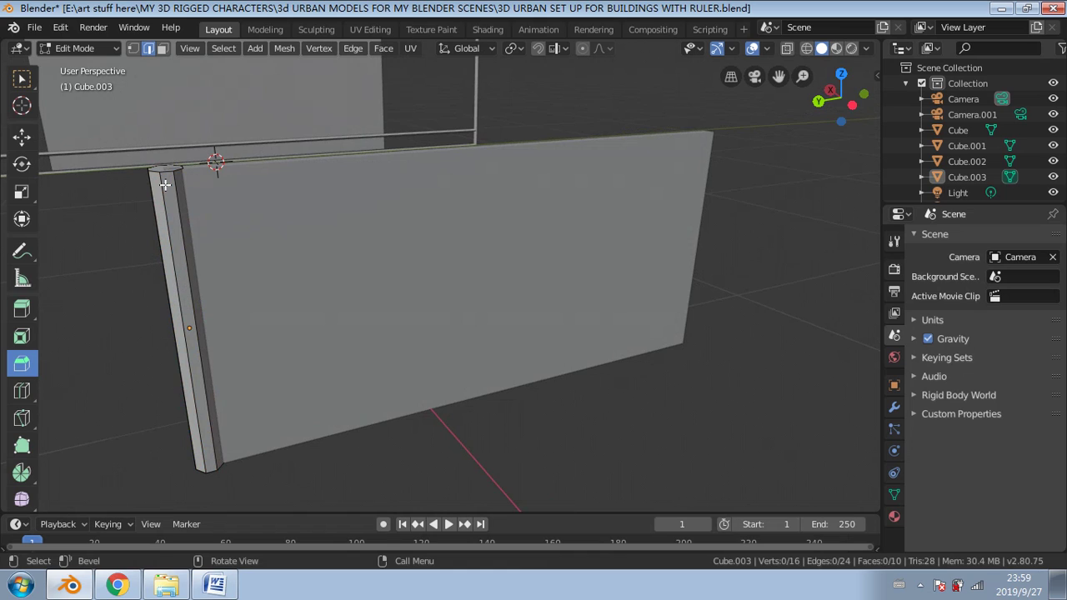
pyautogui.keyDown('shift'); pyautogui.click(182, 235); pyautogui.keyUp('shift')
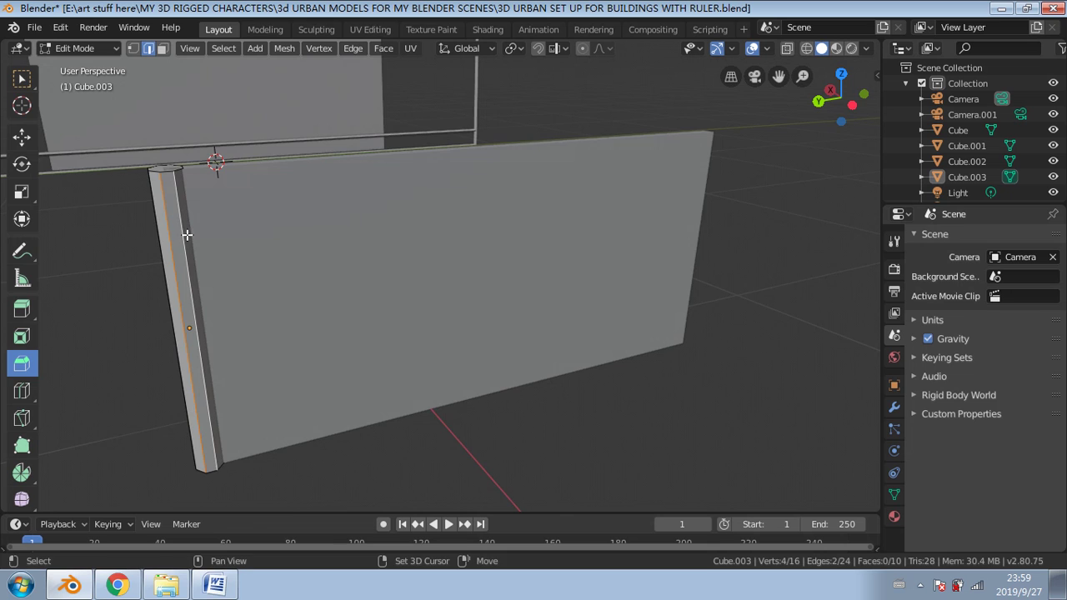
pyautogui.moveTo(181, 236); pyautogui.dragTo(325, 235, button='middle')
pyautogui.keyDown('shift'); pyautogui.click(182, 265); pyautogui.keyUp('shift')
pyautogui.keyDown('shift'); pyautogui.click(494, 290); pyautogui.keyUp('shift')
pyautogui.keyDown('shift'); pyautogui.click(478, 293); pyautogui.keyUp('shift')
pyautogui.keyDown('shift'); pyautogui.click(744, 200); pyautogui.keyUp('shift')
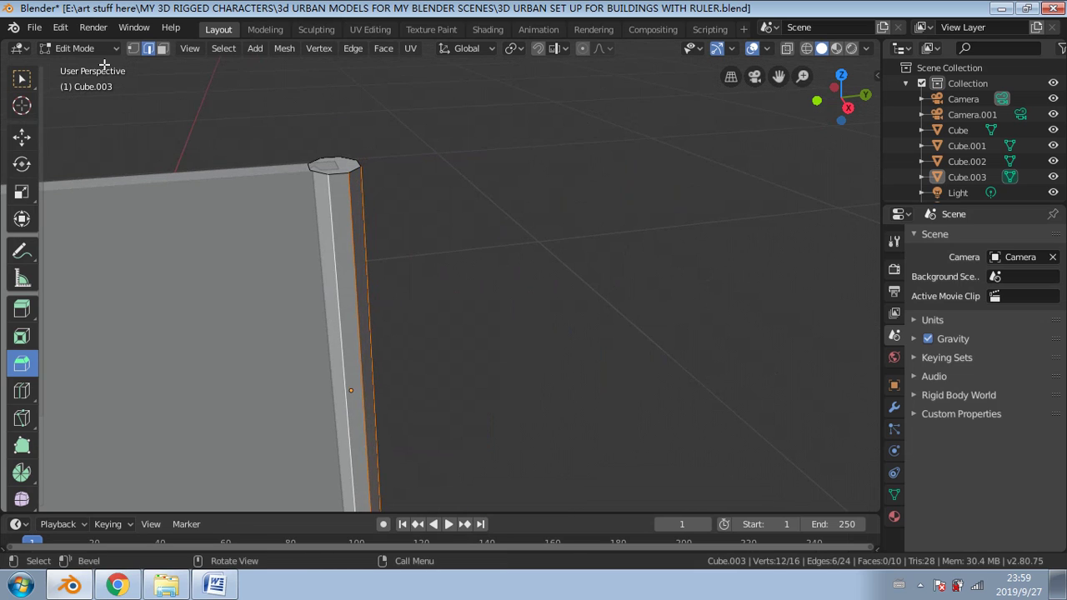
# Step: In Object Mode, move the post along the Y axis clear of the slab's end
pyautogui.click(79, 48)
pyautogui.click(79, 64)
pyautogui.click(337, 212)
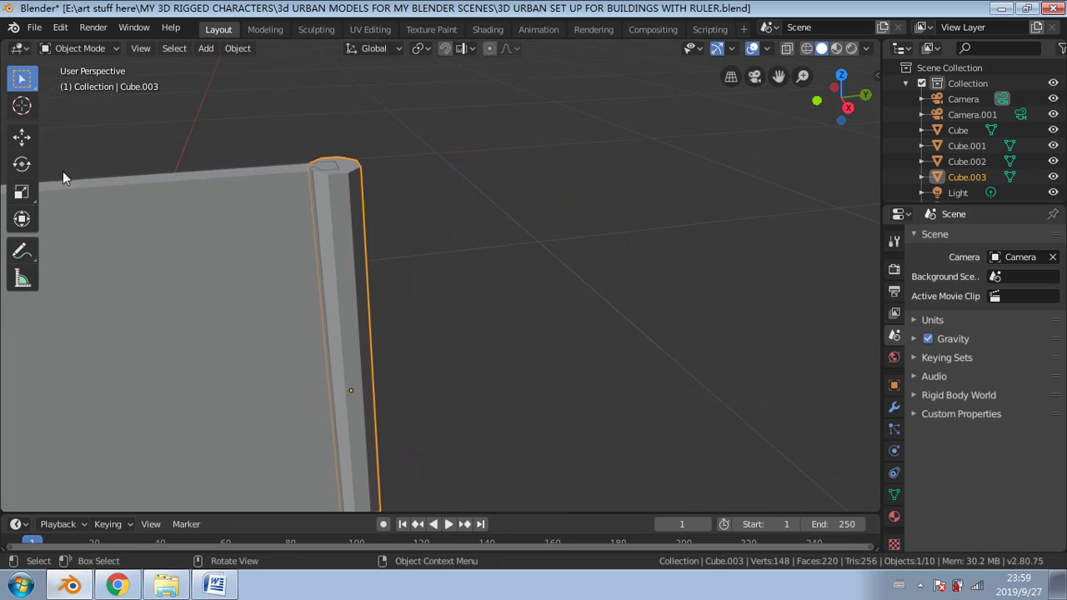
pyautogui.click(22, 138)
pyautogui.moveTo(415, 385); pyautogui.dragTo(515, 368)
# Step: Back in Edit Mode, add the remaining vertical edges to the selection and bevel all eight to round the post
pyautogui.click(92, 48)
pyautogui.click(90, 83)
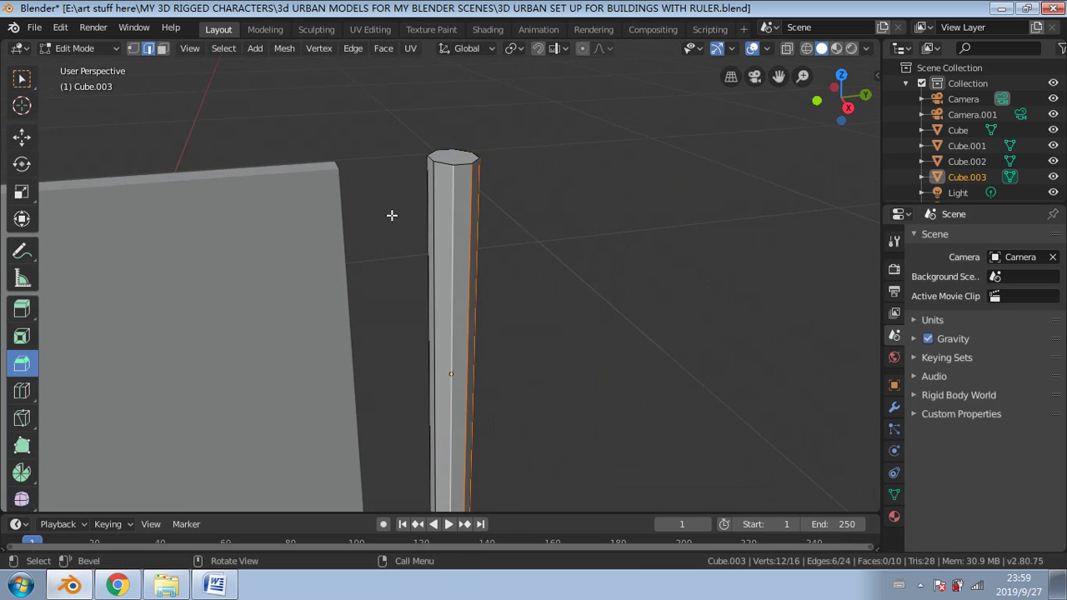
pyautogui.moveTo(432, 221); pyautogui.dragTo(528, 231, button='middle')
pyautogui.keyDown('shift'); pyautogui.click(473, 200); pyautogui.keyUp('shift')
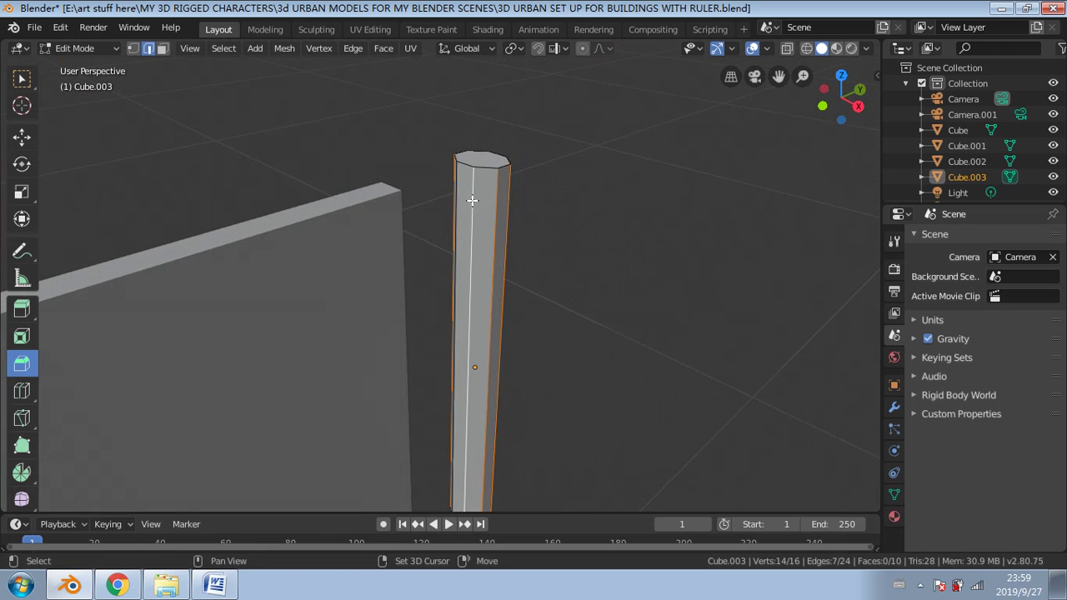
pyautogui.moveTo(472, 200)
pyautogui.mouseDown(button='middle')
pyautogui.moveTo(517, 205)
pyautogui.moveTo(486, 197)
pyautogui.mouseUp(button='middle')
pyautogui.moveTo(479, 197); pyautogui.dragTo(210, 300, button='middle')
pyautogui.moveTo(437, 259); pyautogui.dragTo(278, 174, button='middle')
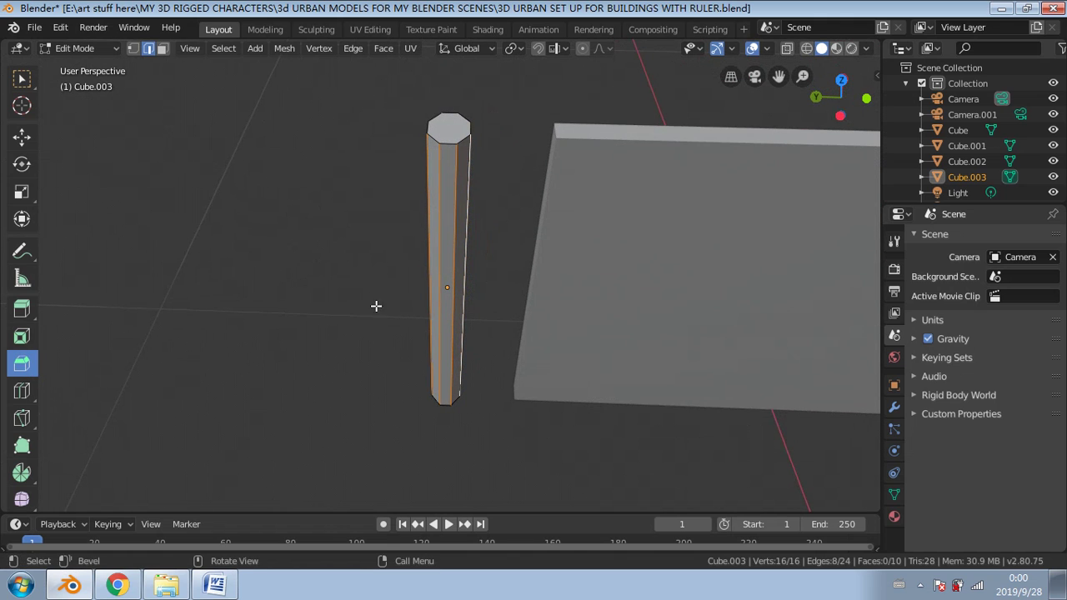
pyautogui.moveTo(416, 285); pyautogui.dragTo(496, 301)
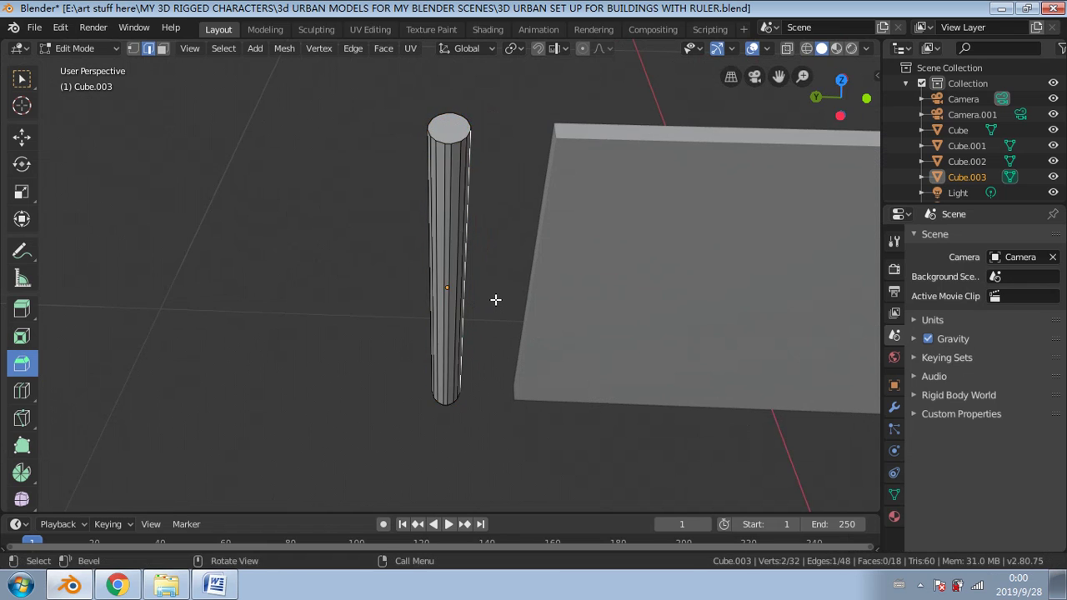
pyautogui.moveTo(495, 300); pyautogui.dragTo(505, 196, button='middle')
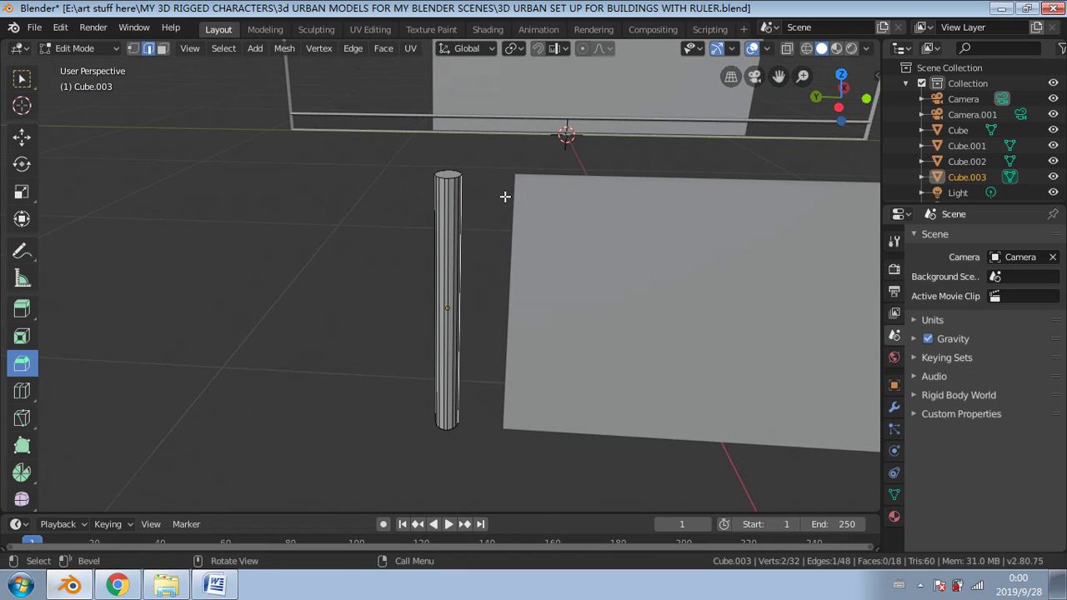
pyautogui.moveTo(505, 196); pyautogui.dragTo(492, 180, button='middle')
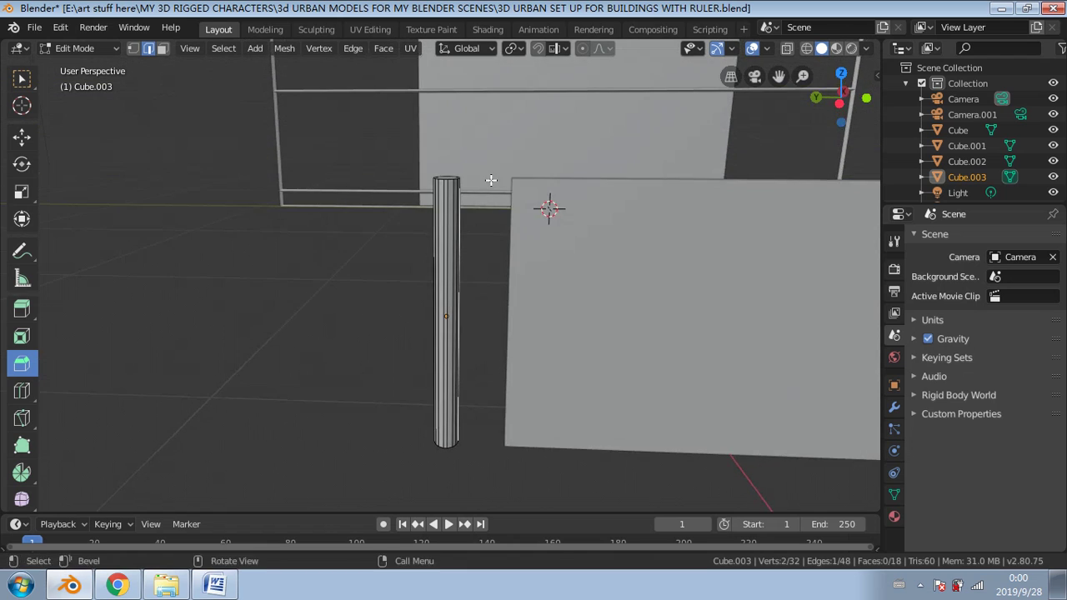
pyautogui.click(22, 136)
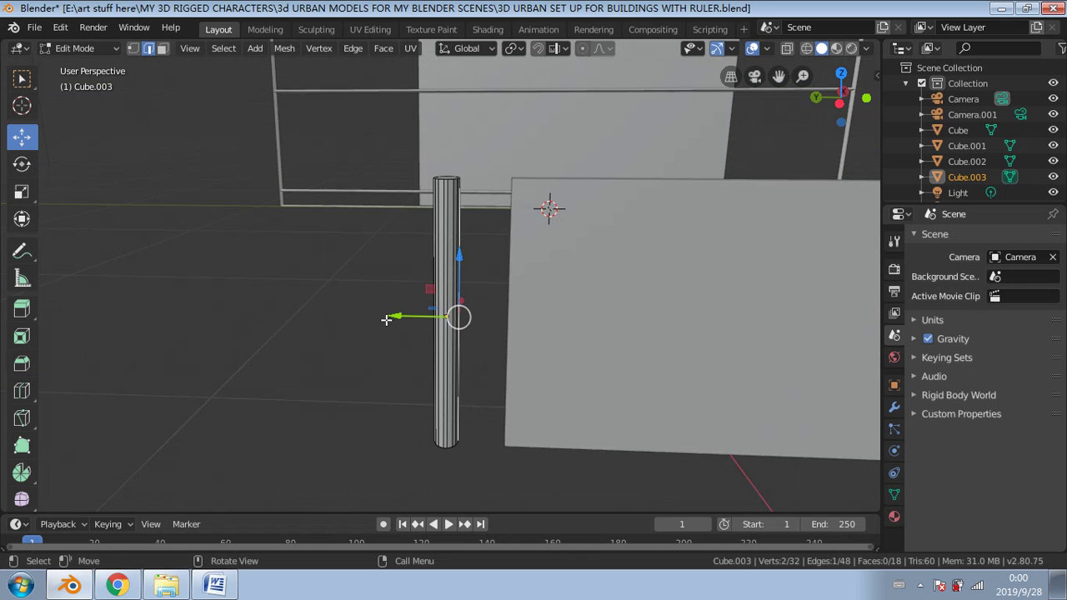
pyautogui.moveTo(389, 317); pyautogui.dragTo(483, 327, button='middle')
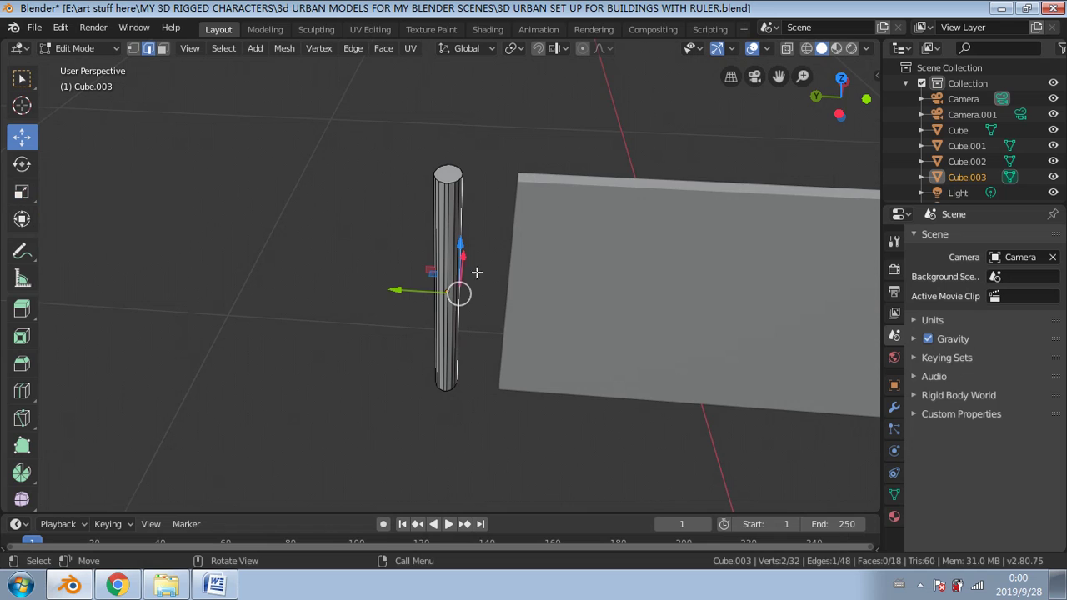
pyautogui.click(21, 192)
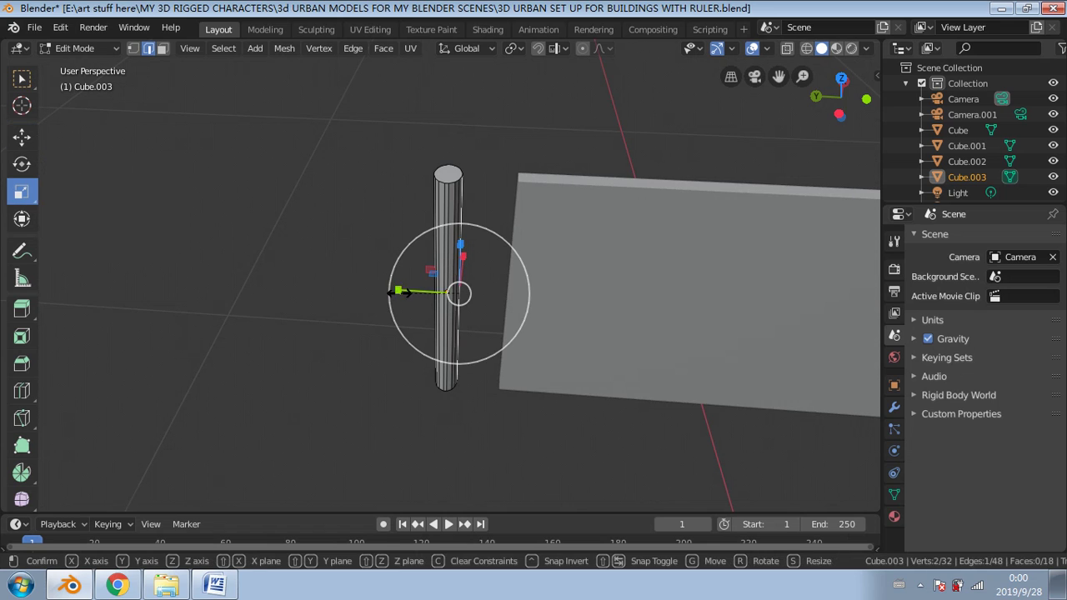
pyautogui.moveTo(398, 289); pyautogui.dragTo(317, 275)
pyautogui.hotkey('ctrl', 'z')
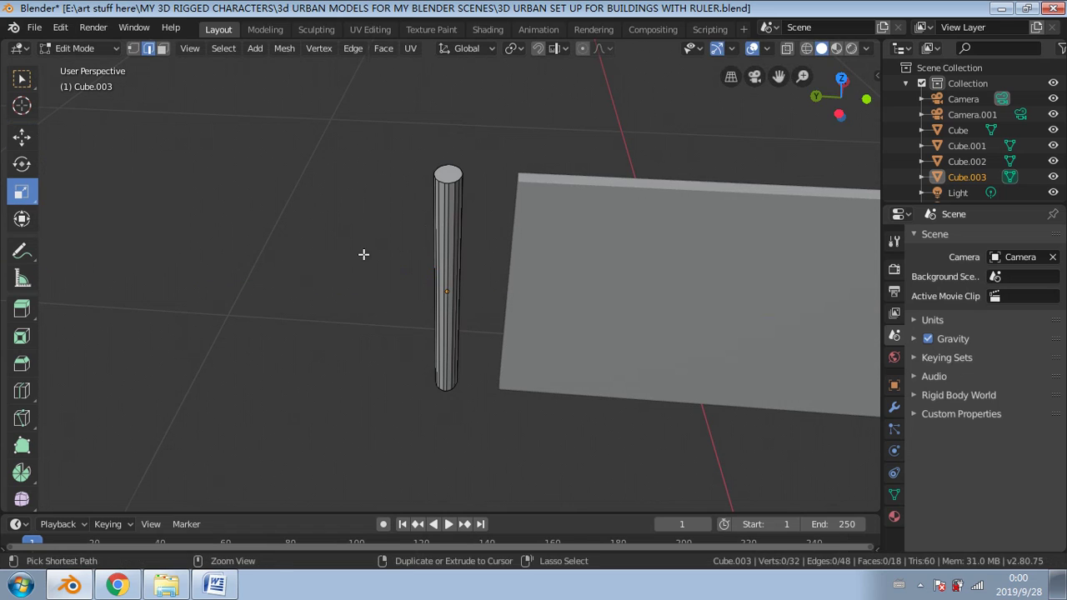
pyautogui.hotkey('ctrl', 'shift', 'z')
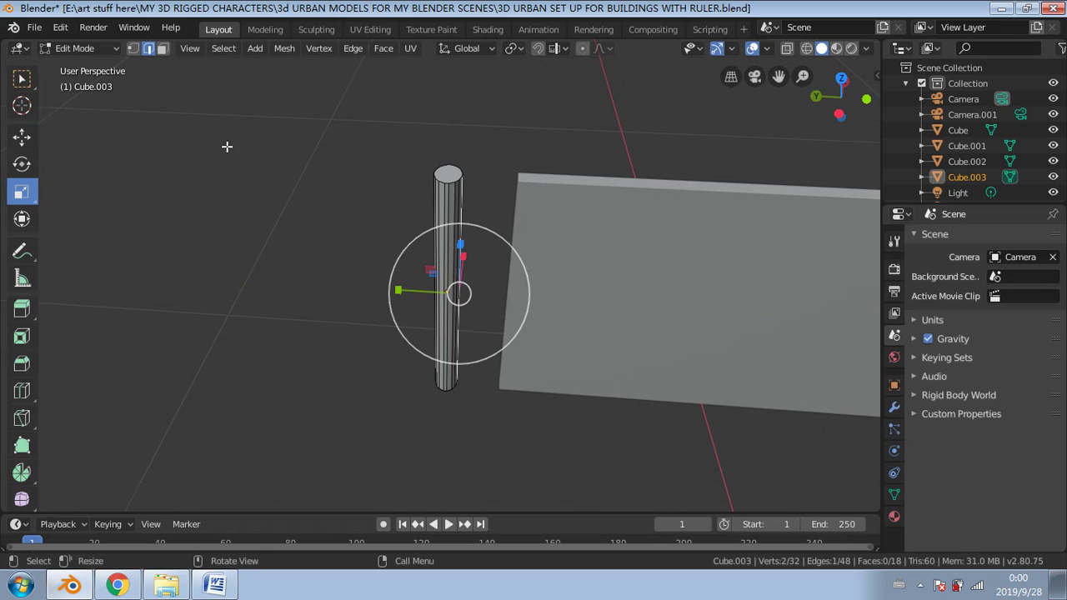
# Step: Return to Object Mode and scale the whole rounded post slightly wider along the Y axis
pyautogui.click(109, 47)
pyautogui.click(91, 66)
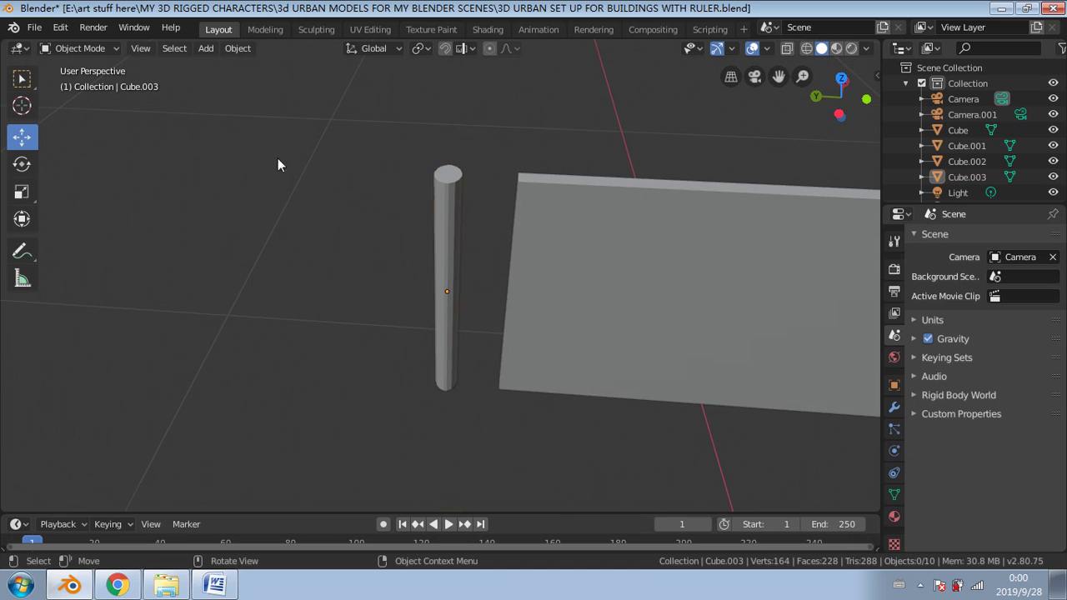
pyautogui.click(446, 193)
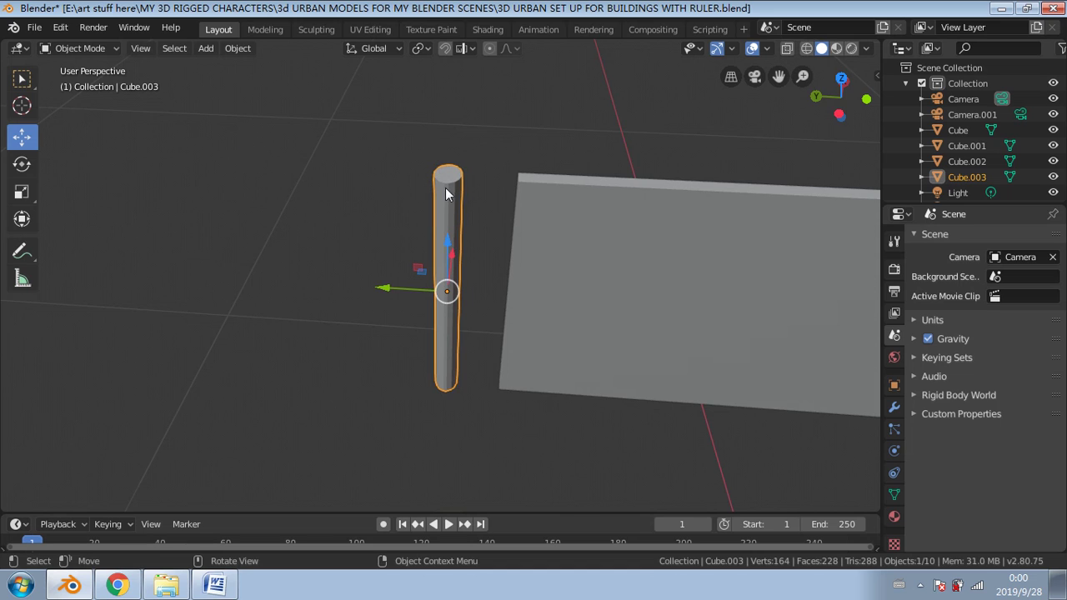
pyautogui.click(22, 192)
pyautogui.moveTo(387, 289)
pyautogui.mouseDown()
pyautogui.moveTo(373, 287)
pyautogui.moveTo(392, 286)
pyautogui.mouseUp()
pyautogui.click(404, 214)
pyautogui.click(439, 230)
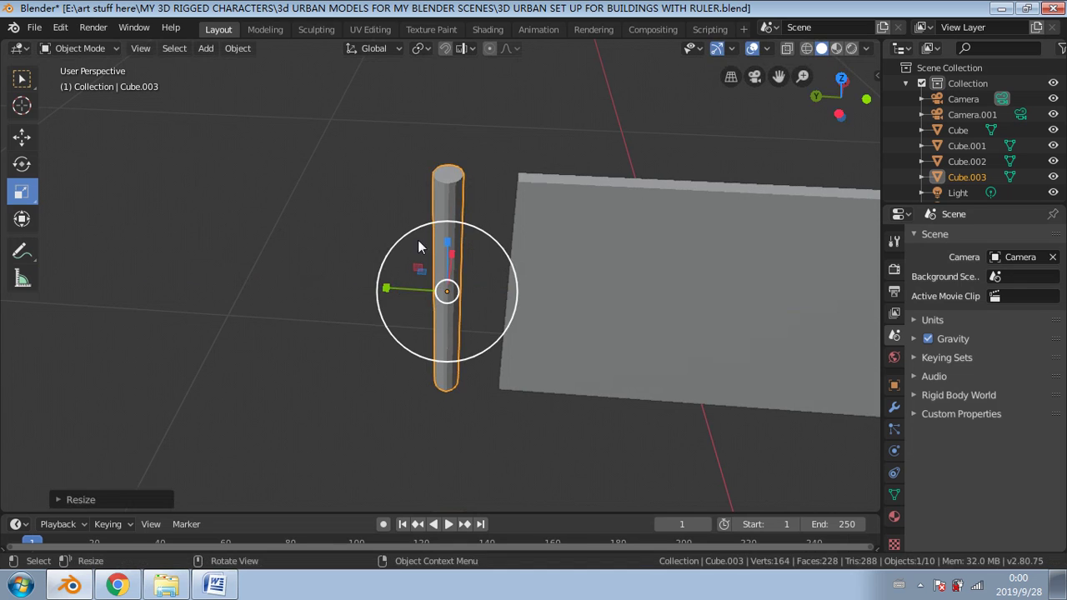
# Step: Move the rounded post along the Y axis back against the end of the slab
pyautogui.moveTo(417, 240); pyautogui.dragTo(392, 236, button='middle')
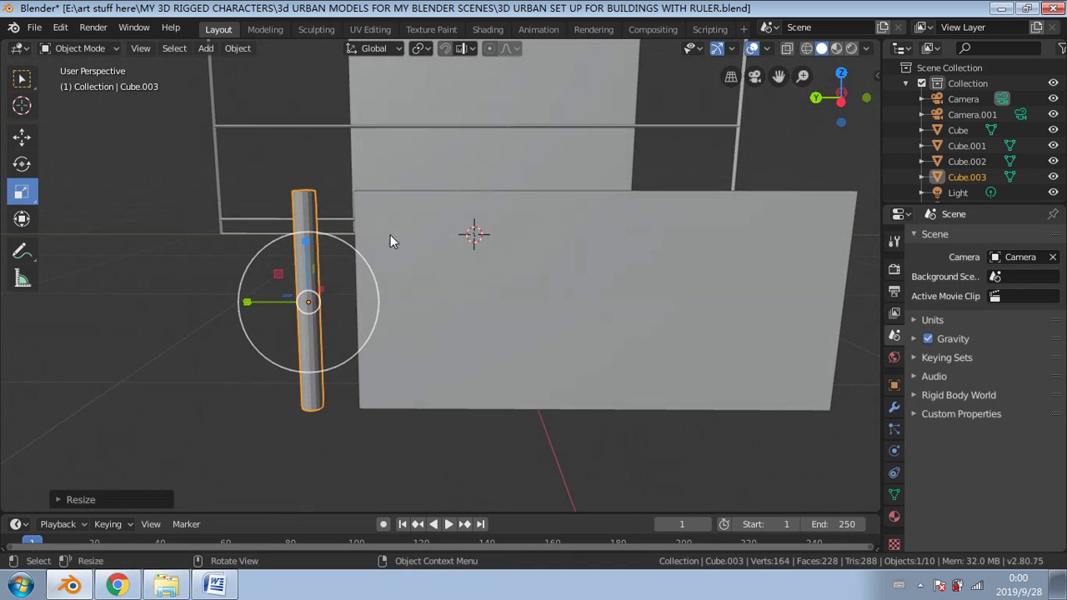
pyautogui.click(311, 201)
pyautogui.click(310, 201)
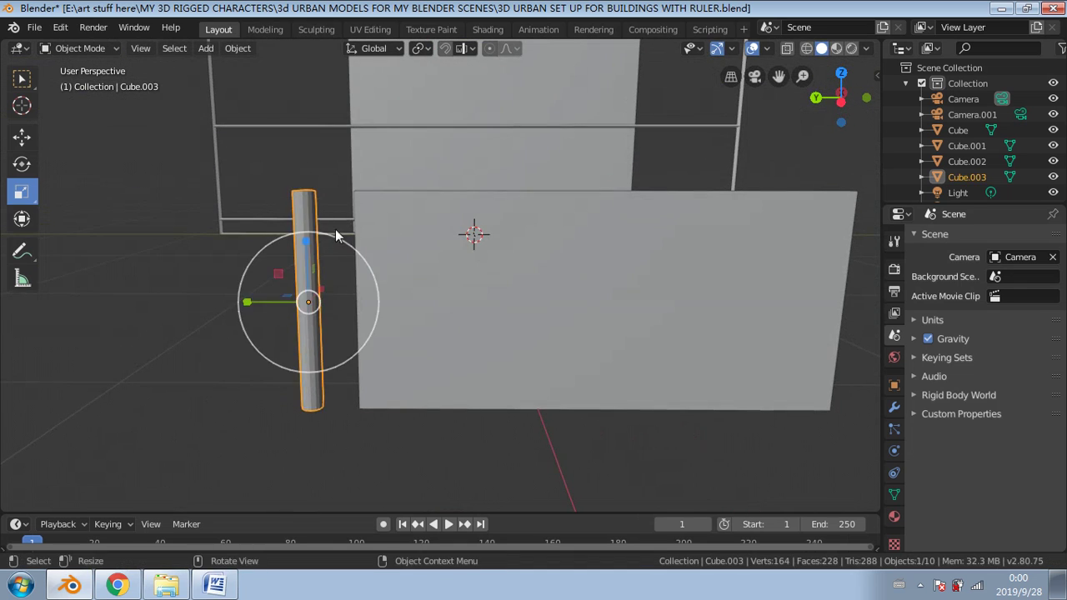
pyautogui.click(22, 136)
pyautogui.moveTo(241, 301); pyautogui.dragTo(294, 309)
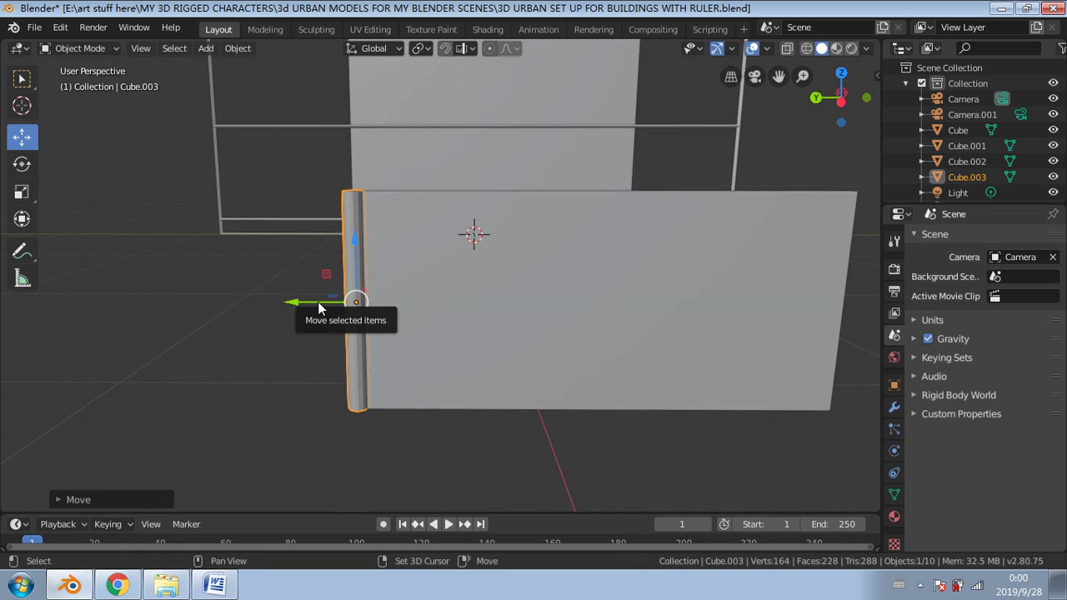
# Step: Duplicate the rounded post along the Y axis to the opposite end of the slab and nudge it snug against the edge
pyautogui.hotkey('shift', 'd')
pyautogui.press('y')
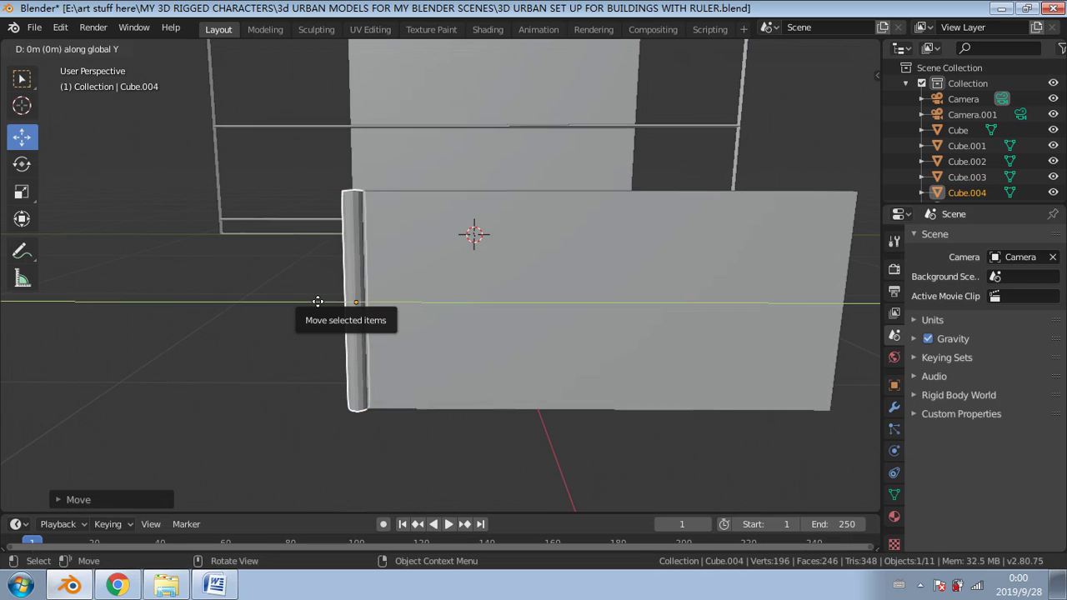
pyautogui.click(792, 326)
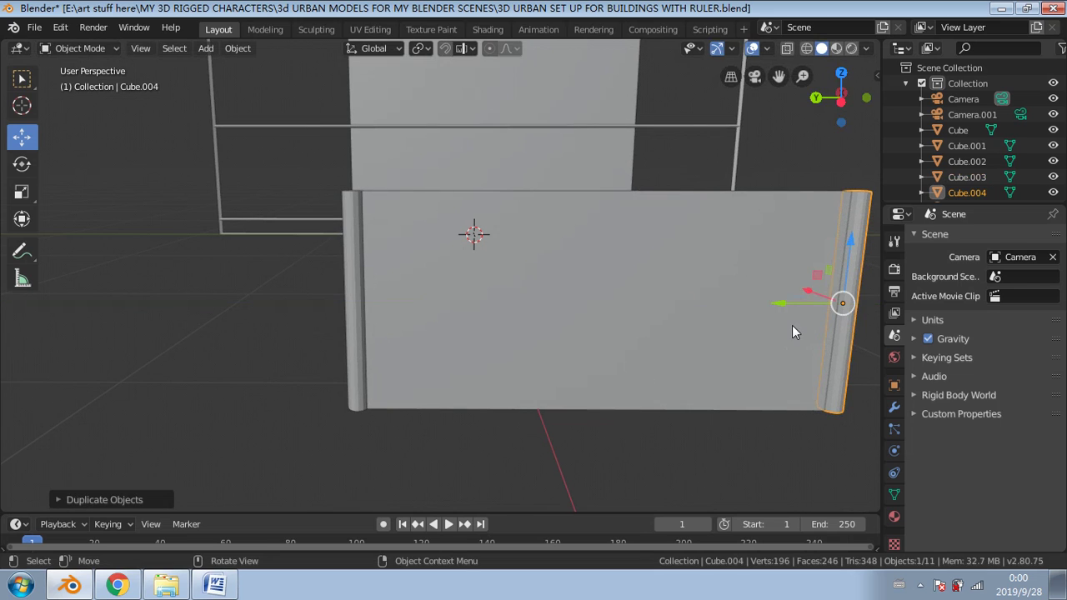
pyautogui.keyDown('shift'); pyautogui.moveTo(741, 314); pyautogui.dragTo(594, 272, button='middle'); pyautogui.keyUp('shift')
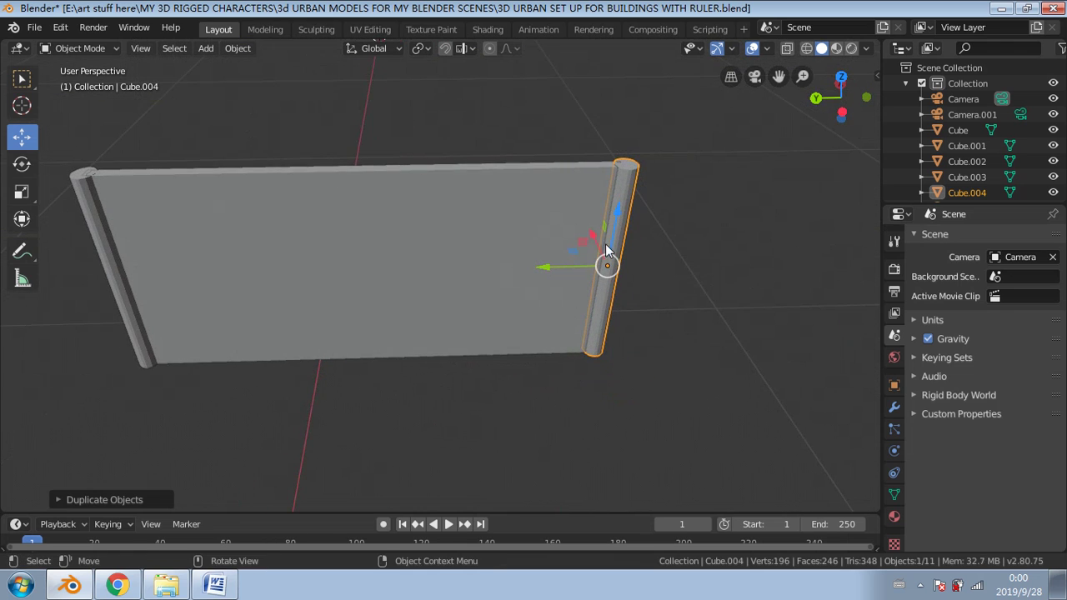
pyautogui.moveTo(636, 239); pyautogui.dragTo(563, 285, button='middle')
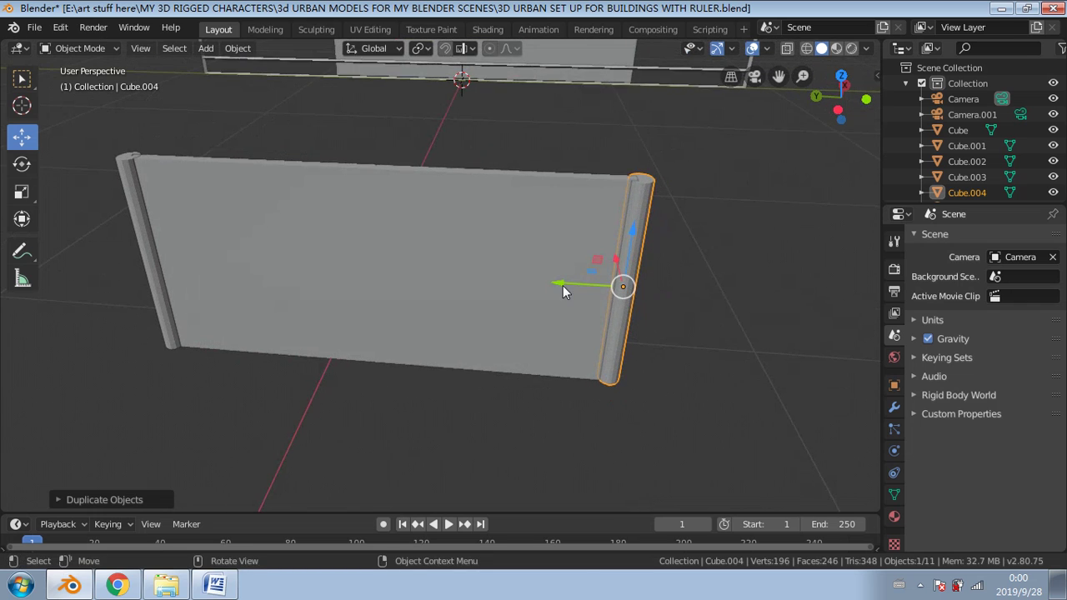
pyautogui.moveTo(563, 286); pyautogui.dragTo(541, 280)
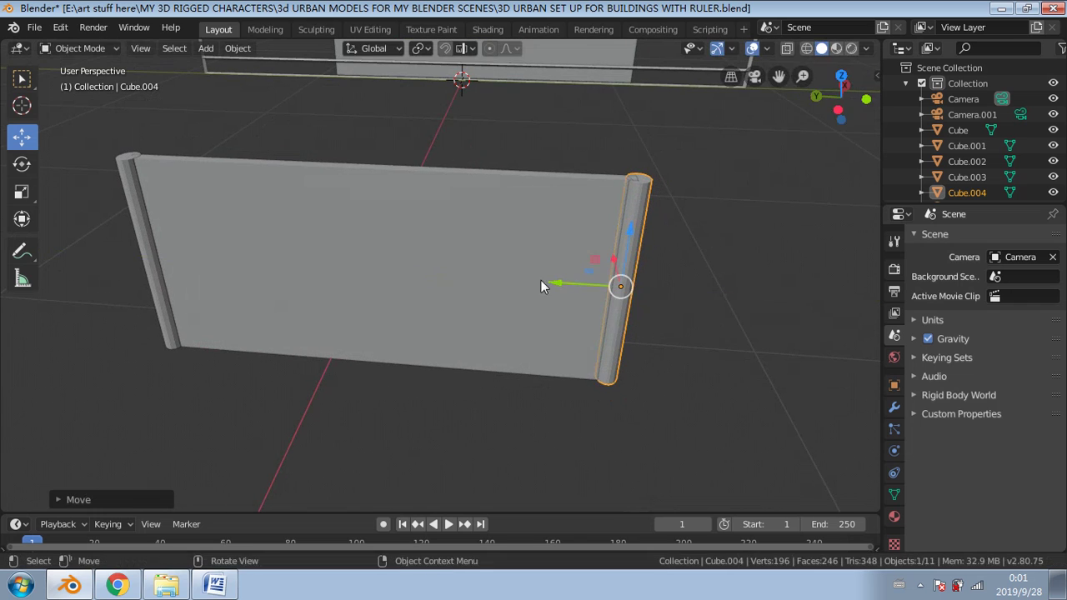
pyautogui.moveTo(541, 281); pyautogui.dragTo(463, 216, button='middle')
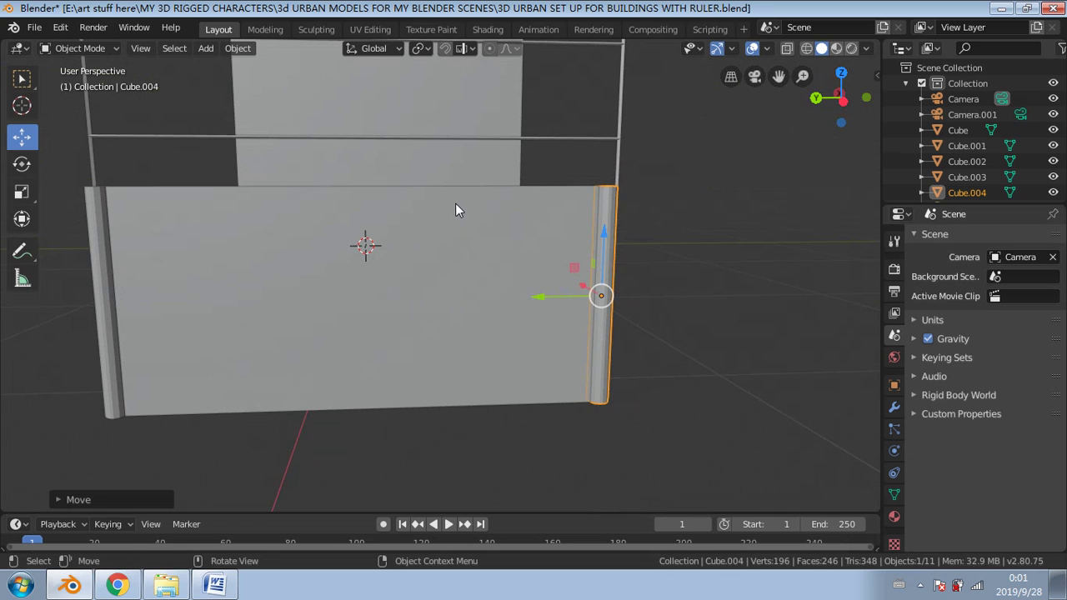
# Step: Scale the slab down along the Z axis so both posts extend above and below it, and clear the selection
pyautogui.click(399, 225)
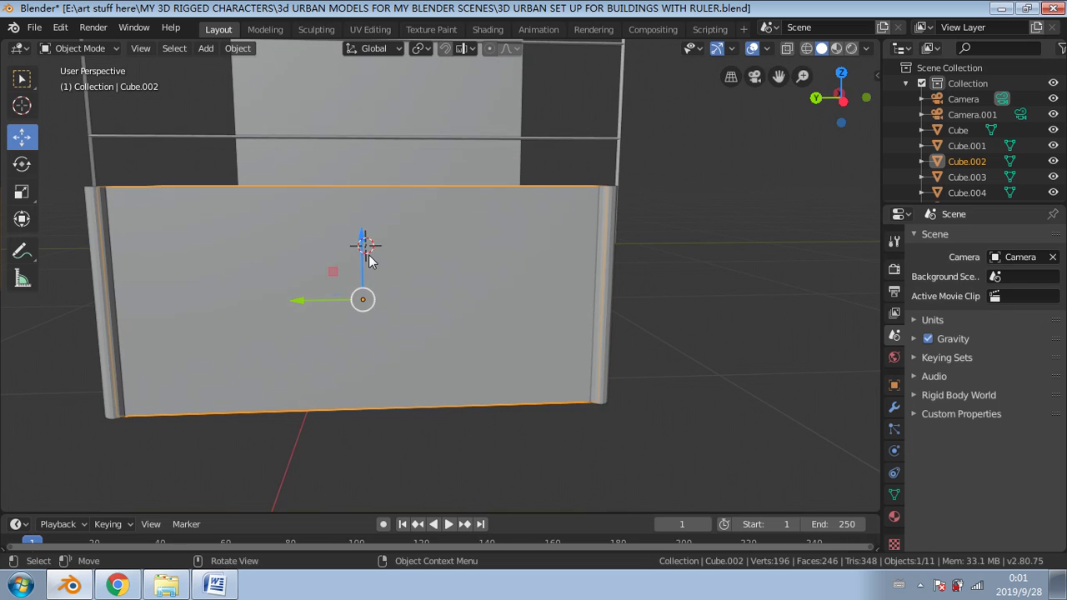
pyautogui.click(21, 192)
pyautogui.moveTo(364, 230); pyautogui.dragTo(350, 175)
pyautogui.click(22, 136)
pyautogui.moveTo(350, 175); pyautogui.dragTo(261, 247, button='middle')
pyautogui.click(266, 243)
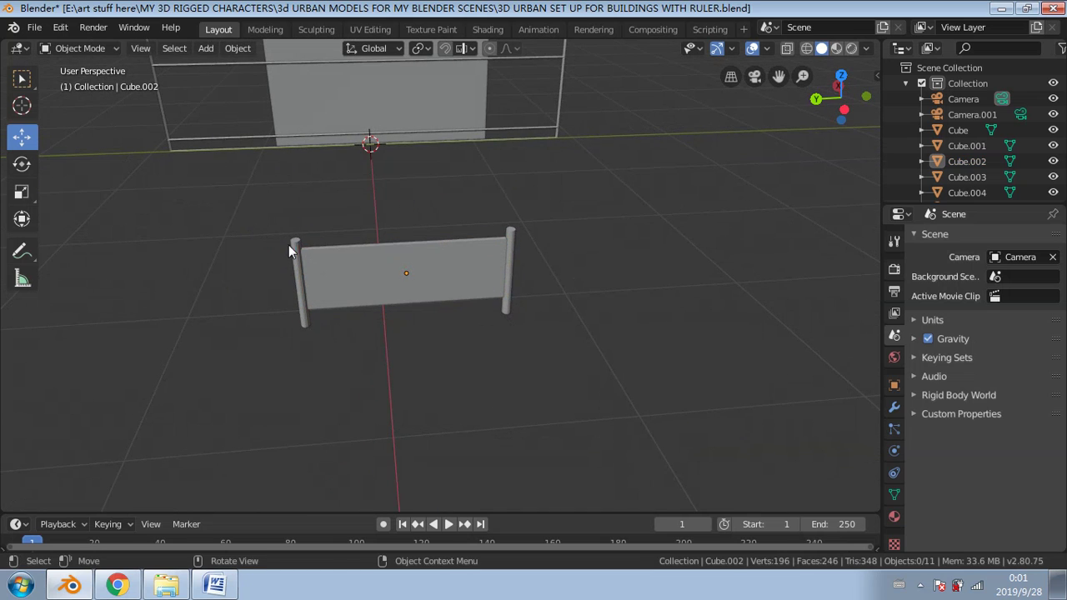
# Step: Select both posts and the slab together and move them along the X axis to the ruler frame near the world origin
pyautogui.click(292, 247)
pyautogui.keyDown('shift'); pyautogui.click(358, 268); pyautogui.keyUp('shift')
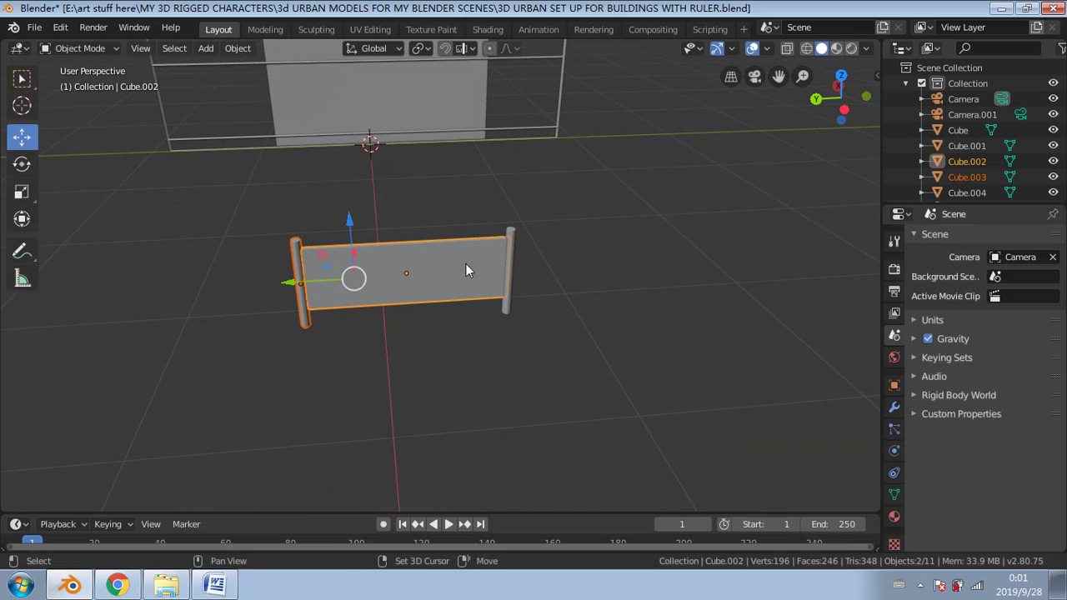
pyautogui.keyDown('shift'); pyautogui.click(510, 257); pyautogui.keyUp('shift')
pyautogui.moveTo(405, 244); pyautogui.dragTo(384, 251, button='middle')
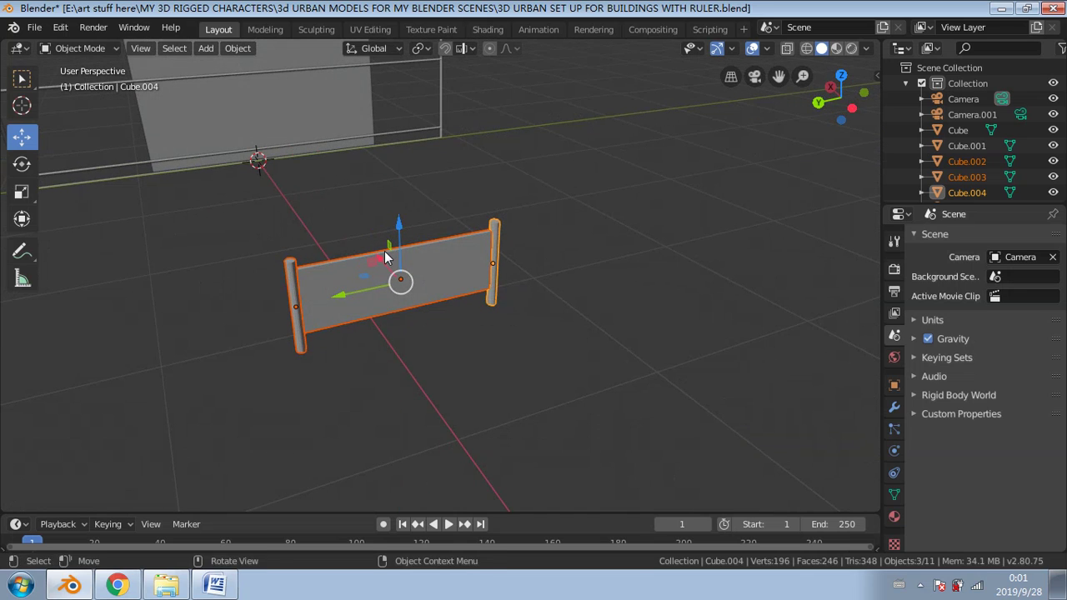
pyautogui.moveTo(379, 263); pyautogui.dragTo(254, 125)
# Step: Scale the selected posts and slab slightly shorter along the Z axis
pyautogui.moveTo(469, 188); pyautogui.dragTo(388, 141, button='middle')
pyautogui.scroll(4, 504, 229)
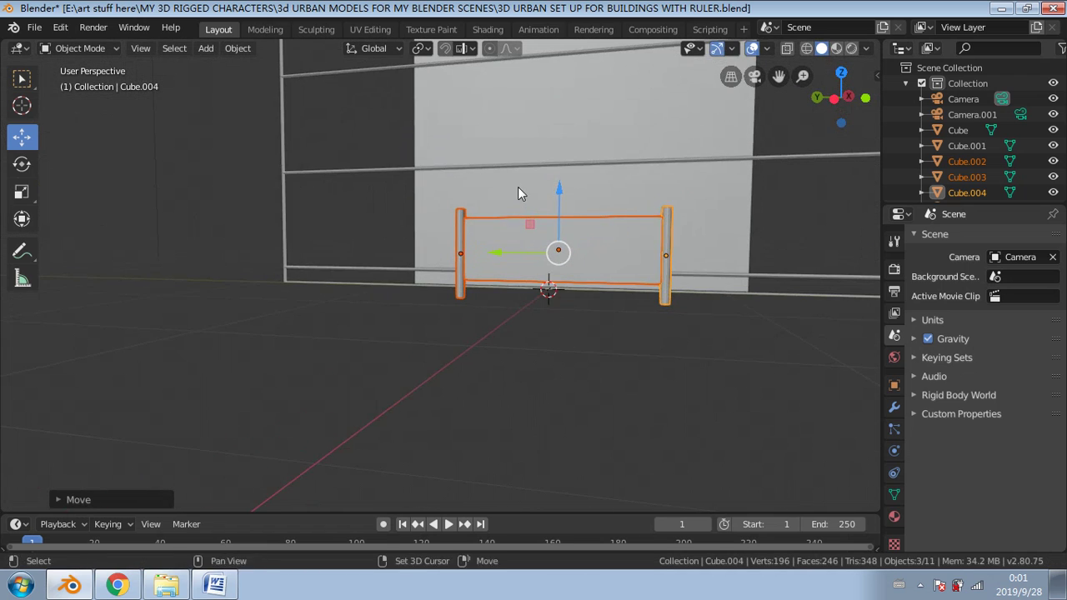
pyautogui.keyDown('shift'); pyautogui.moveTo(518, 187); pyautogui.dragTo(400, 287, button='middle'); pyautogui.keyUp('shift')
pyautogui.moveTo(832, 155); pyautogui.dragTo(576, 291, button='middle')
pyautogui.scroll(5, 426, 315)
pyautogui.scroll(-2, 416, 366)
pyautogui.keyDown('shift'); pyautogui.moveTo(416, 366); pyautogui.dragTo(583, 170, button='middle'); pyautogui.keyUp('shift')
pyautogui.moveTo(443, 270); pyautogui.dragTo(324, 260, button='middle')
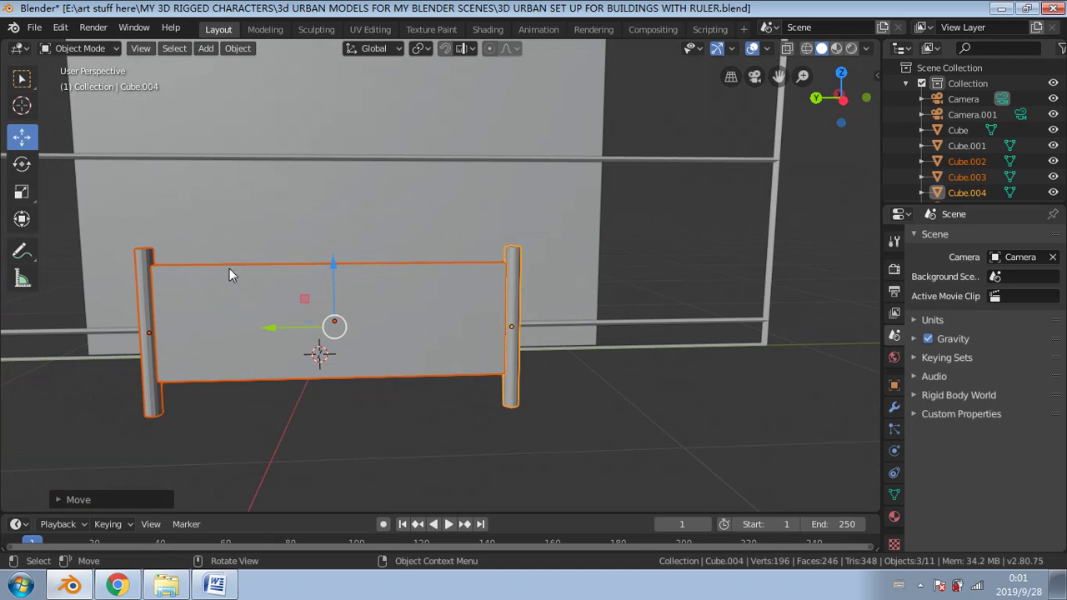
pyautogui.click(21, 191)
pyautogui.moveTo(332, 263); pyautogui.dragTo(334, 277)
pyautogui.click(22, 139)
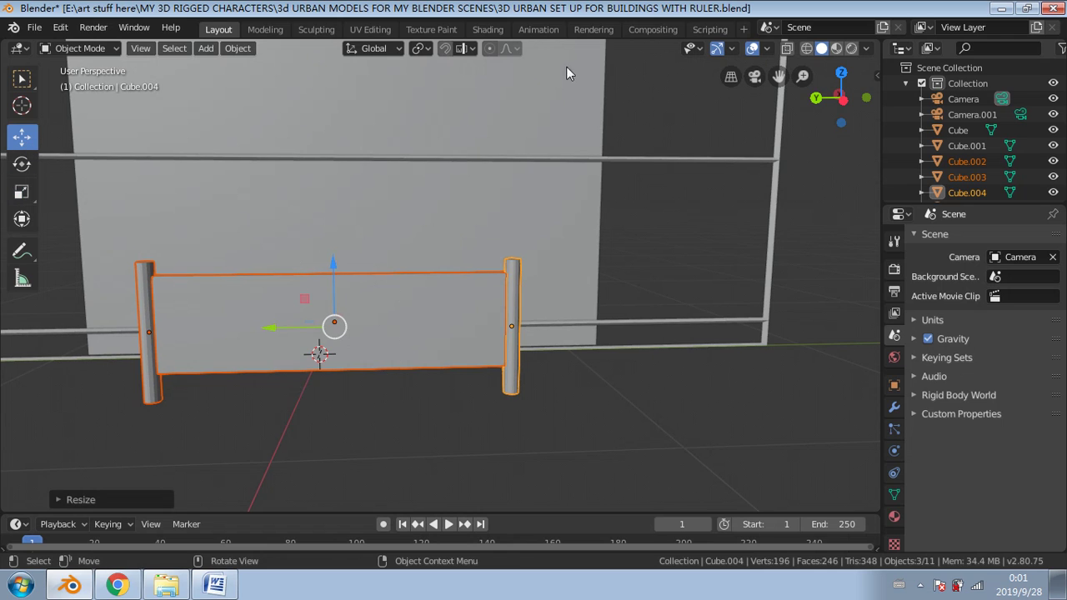
# Step: In the left orthographic view, lower the posts and slab along the Z axis until the posts stand on the ground line
pyautogui.click(842, 99)
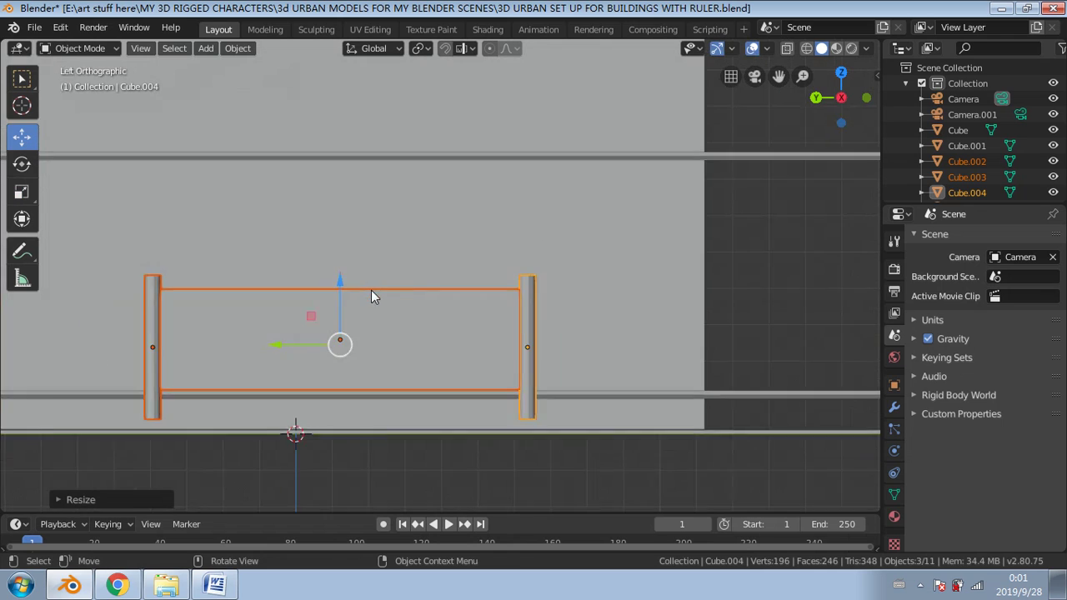
pyautogui.moveTo(370, 263); pyautogui.dragTo(371, 274)
pyautogui.scroll(-1, 494, 256)
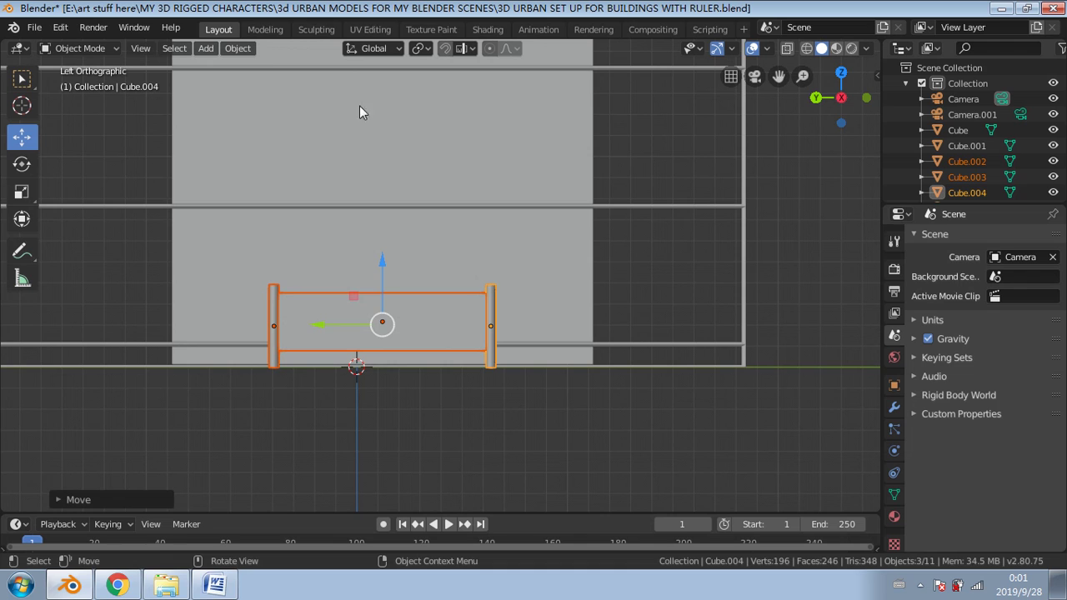
# Step: Select only the slab with the selection tool and examine the prop from the front and from above
pyautogui.click(22, 79)
pyautogui.moveTo(317, 242); pyautogui.dragTo(433, 283, button='middle')
pyautogui.click(337, 298)
pyautogui.click(417, 344)
pyautogui.click(345, 301)
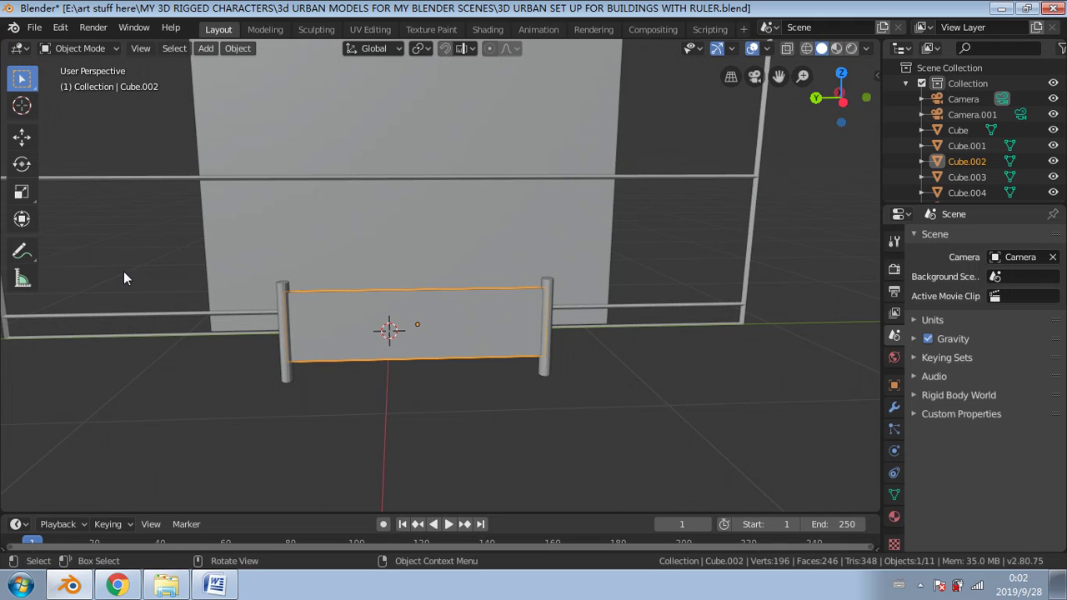
pyautogui.moveTo(421, 353); pyautogui.dragTo(419, 440, button='middle')
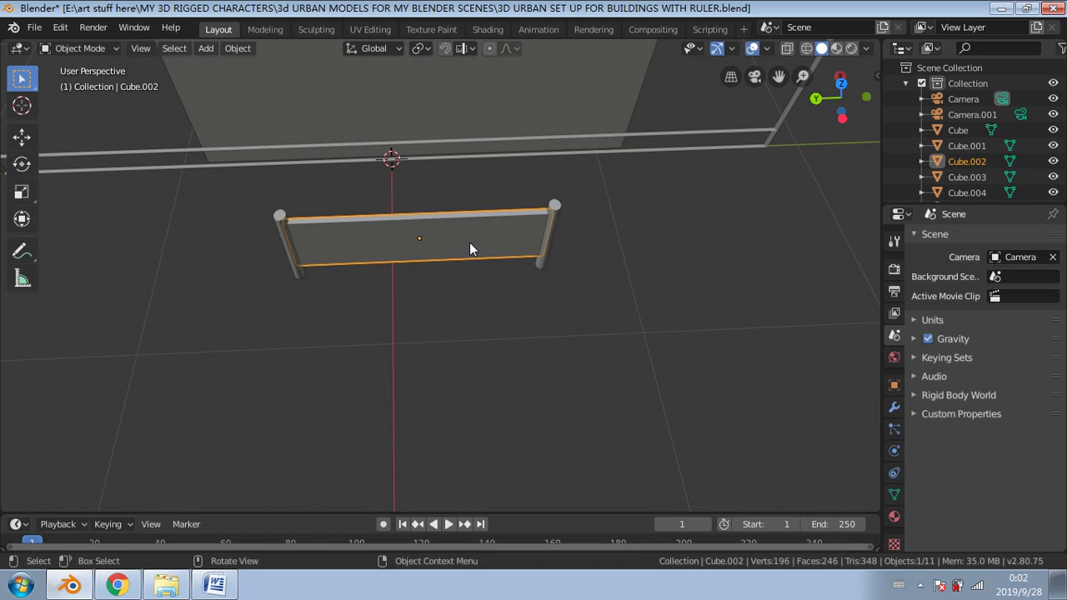
pyautogui.moveTo(469, 242); pyautogui.dragTo(475, 185, button='middle')
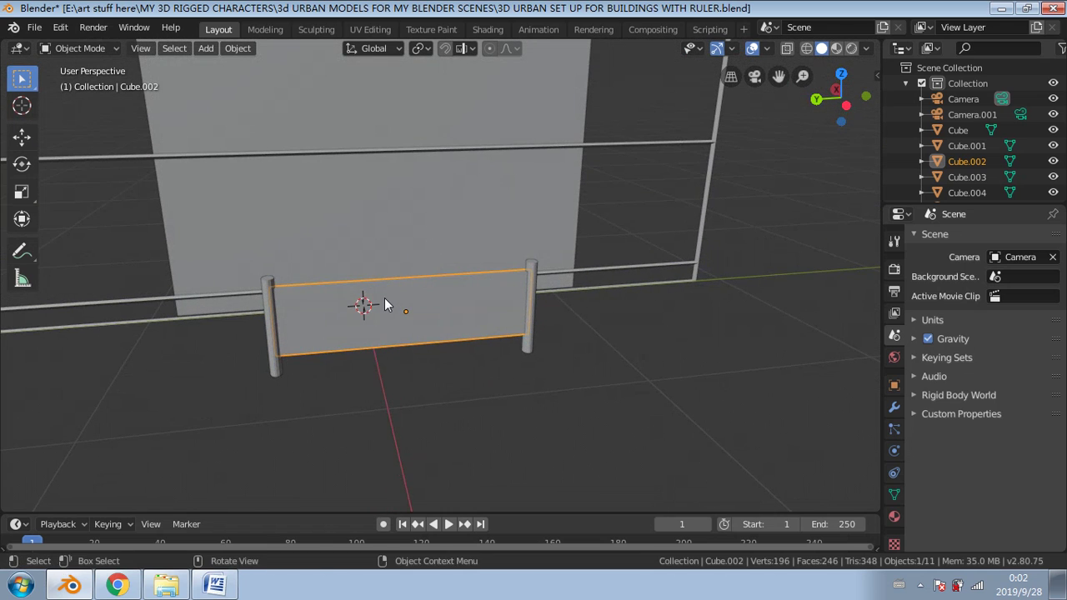
pyautogui.moveTo(384, 304); pyautogui.dragTo(376, 341, button='middle')
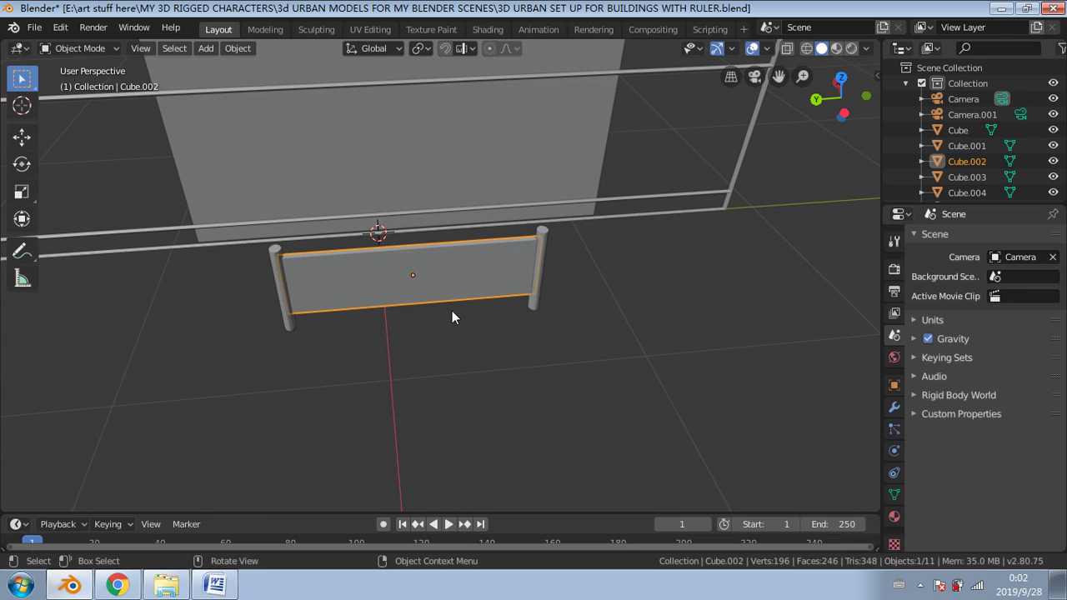
# Step: Duplicate the post at the negative Y end in place and rotate the copy 90° about the X axis to lie horizontally
pyautogui.click(537, 281)
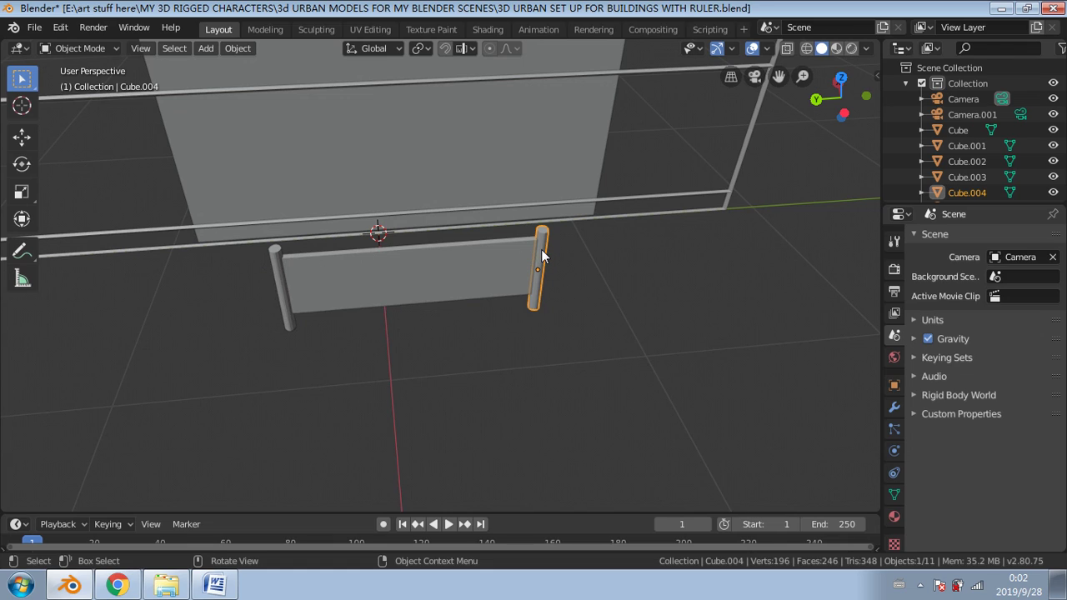
pyautogui.hotkey('shift', 'd')
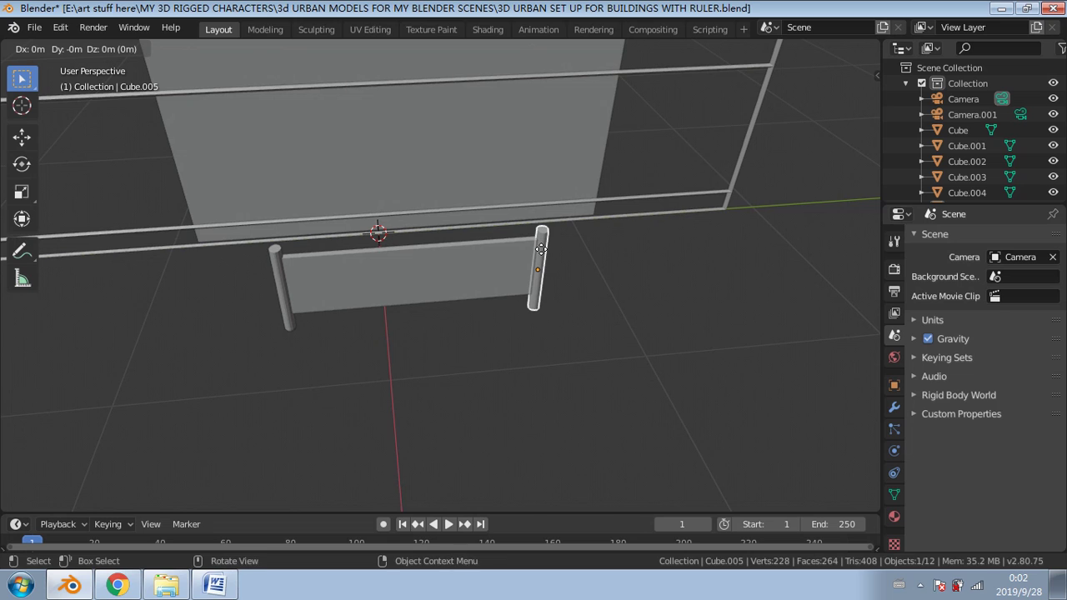
pyautogui.click(541, 248)
pyautogui.press('r')
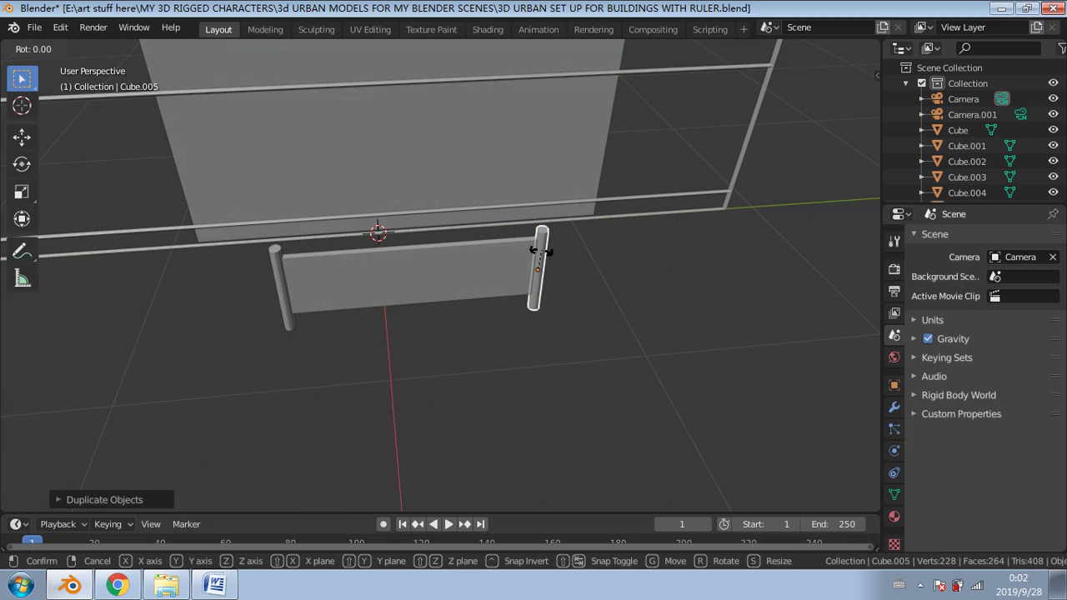
pyautogui.write('x9')
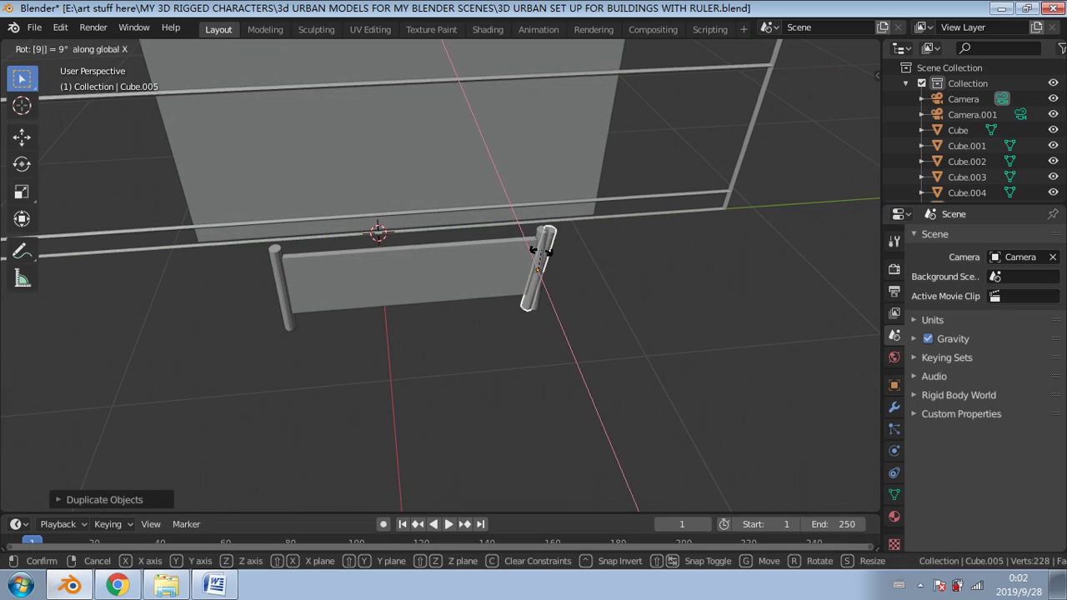
pyautogui.write('0')
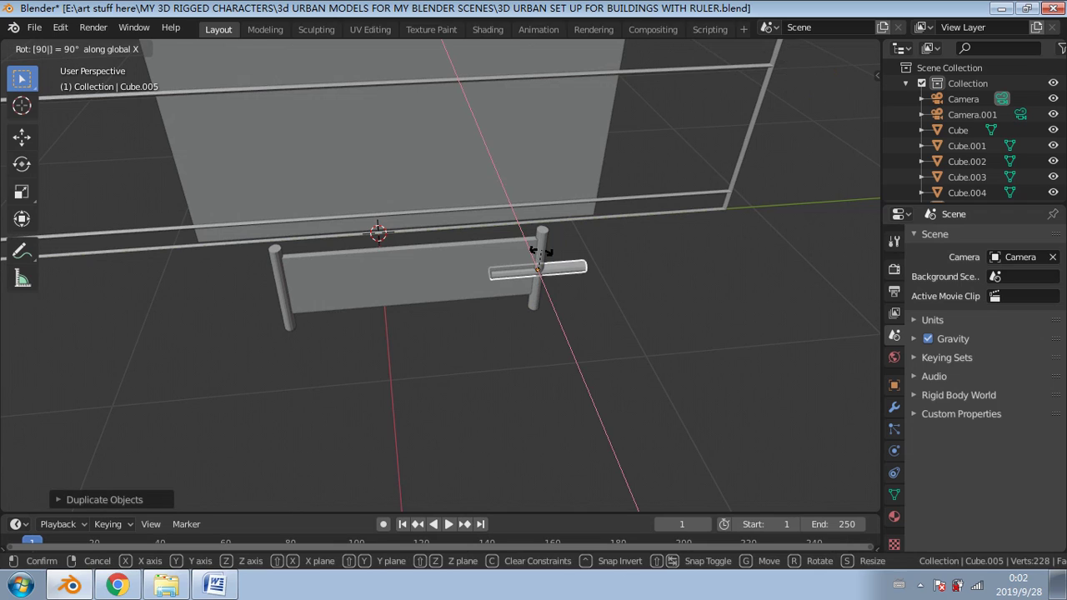
pyautogui.click(541, 250)
# Step: Delete the slab between the two posts
pyautogui.scroll(5, 534, 251)
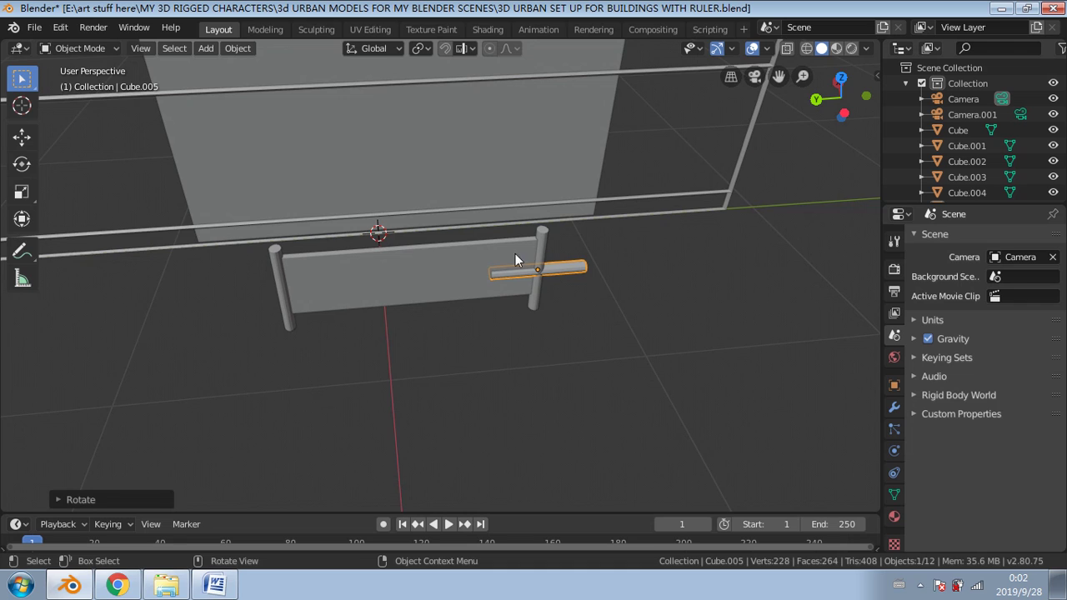
pyautogui.click(385, 248)
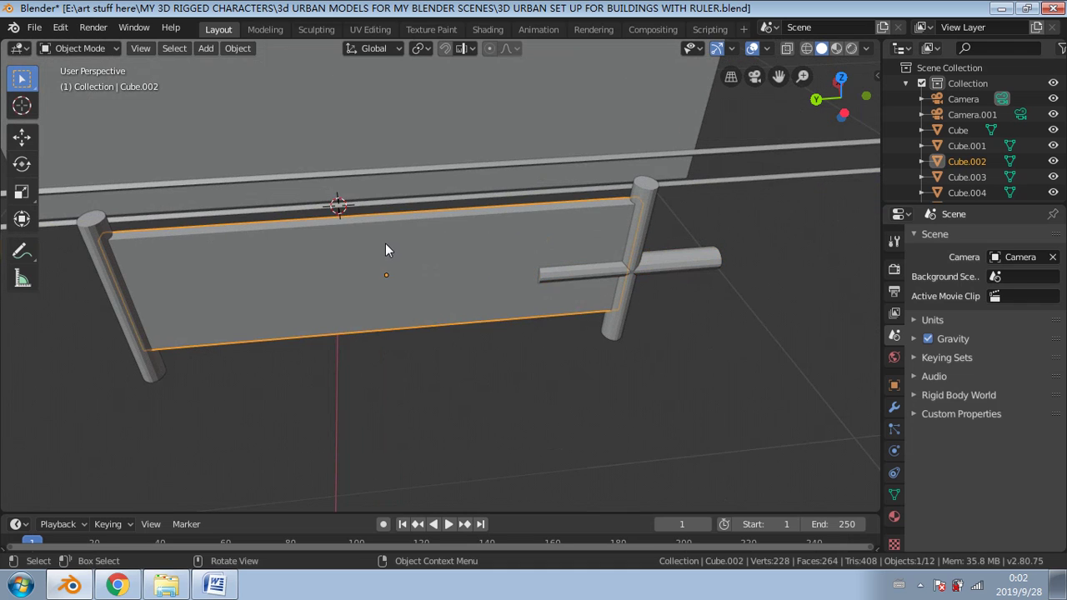
pyautogui.rightClick(385, 245)
pyautogui.click(343, 310)
# Step: Scale the horizontal post copy down along the X and Z axes to make a thin rail
pyautogui.click(559, 281)
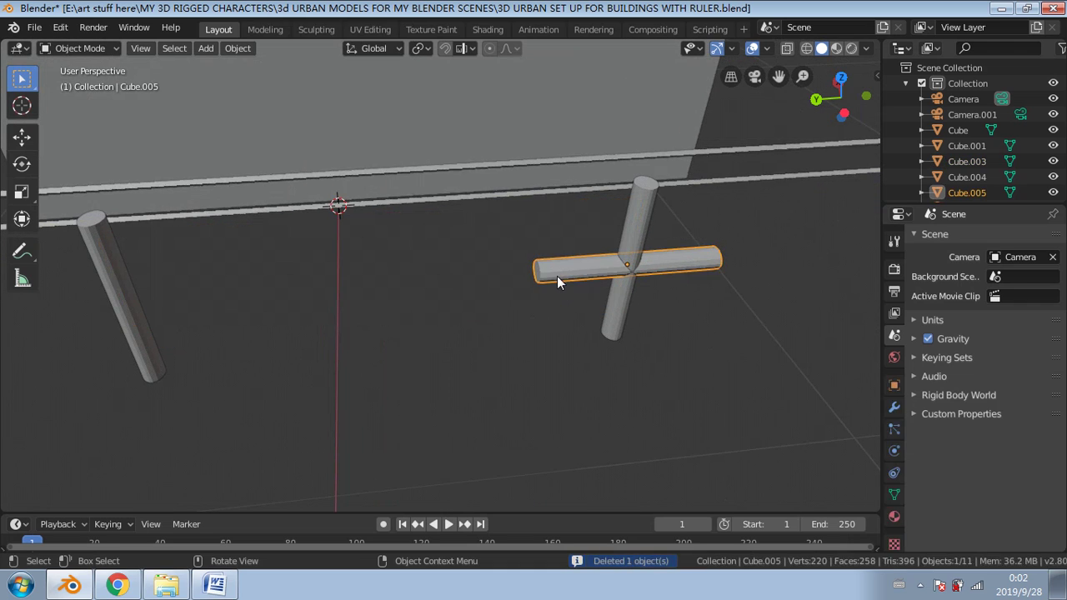
pyautogui.keyDown('shift'); pyautogui.moveTo(557, 276); pyautogui.dragTo(434, 293, button='middle'); pyautogui.keyUp('shift')
pyautogui.scroll(2, 435, 292)
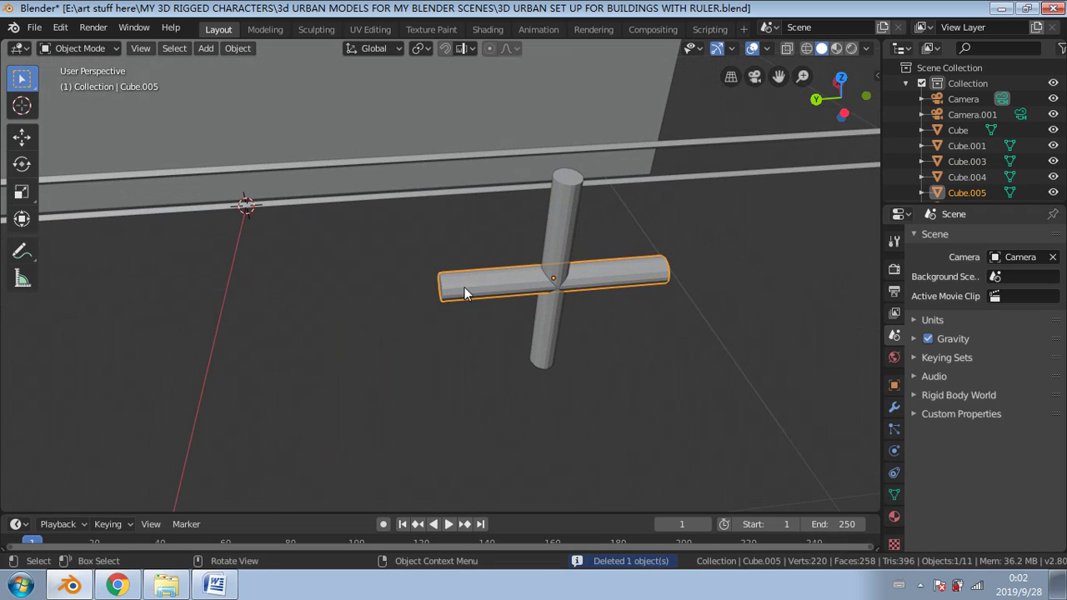
pyautogui.click(842, 77)
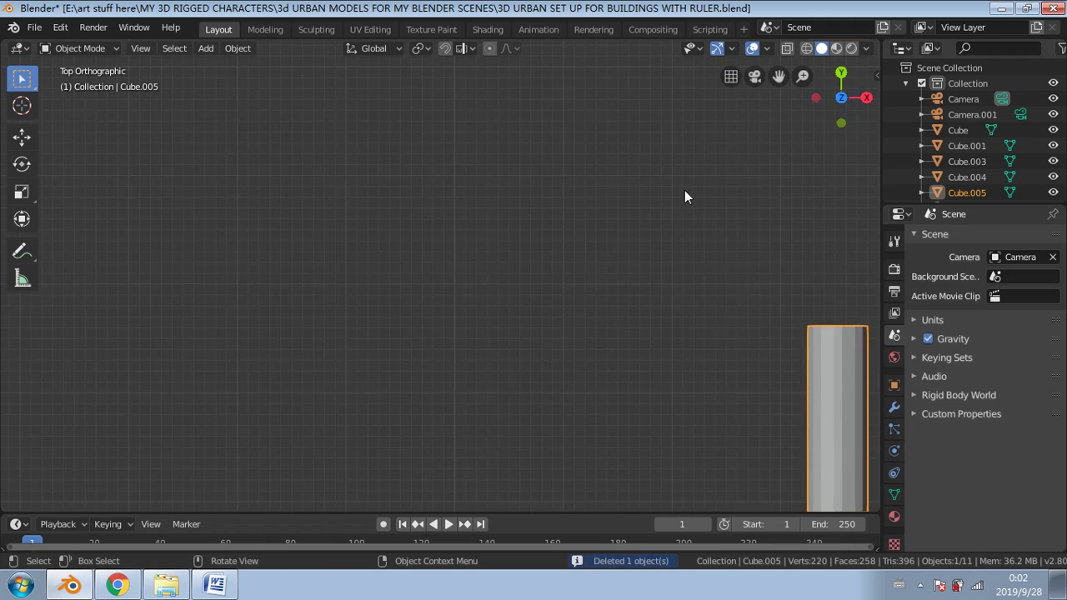
pyautogui.scroll(-2, 644, 340)
pyautogui.keyDown('shift'); pyautogui.moveTo(645, 340); pyautogui.dragTo(525, 262, button='middle'); pyautogui.keyUp('shift')
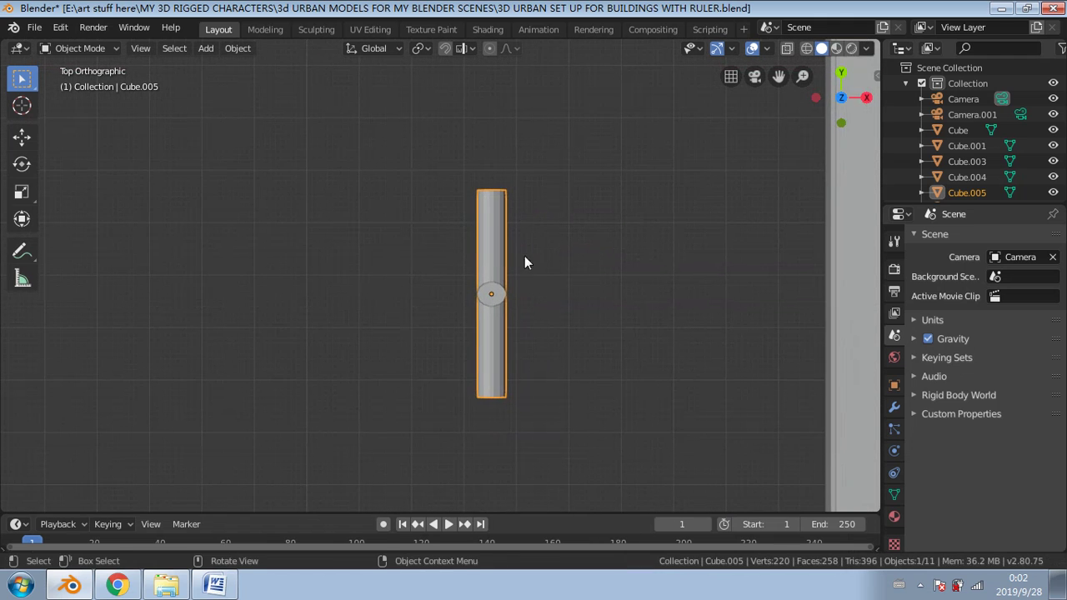
pyautogui.click(21, 192)
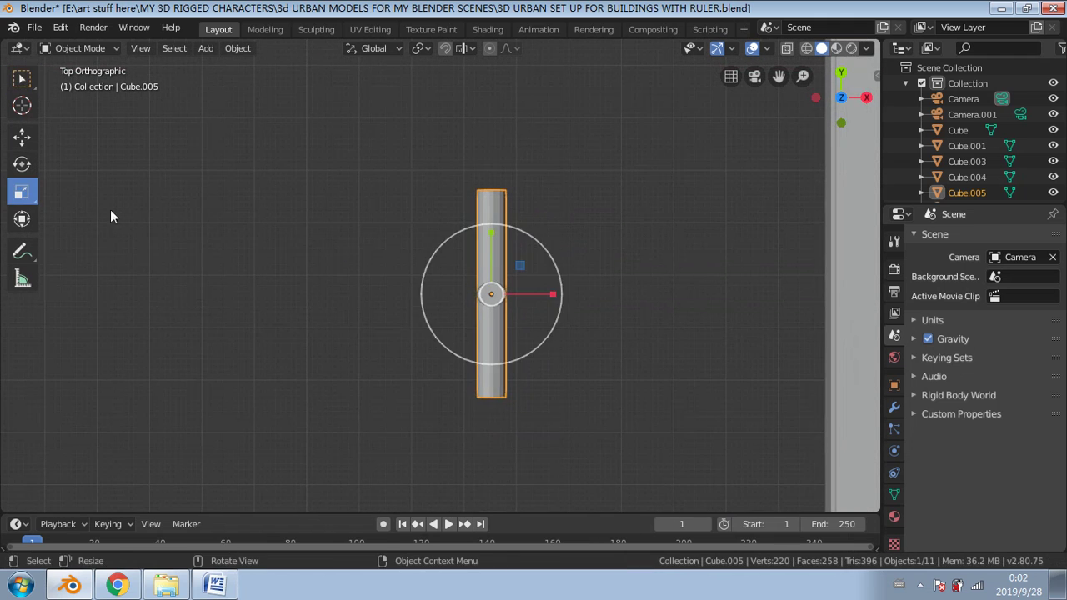
pyautogui.moveTo(557, 302); pyautogui.dragTo(526, 292)
pyautogui.moveTo(526, 292); pyautogui.dragTo(516, 315, button='middle')
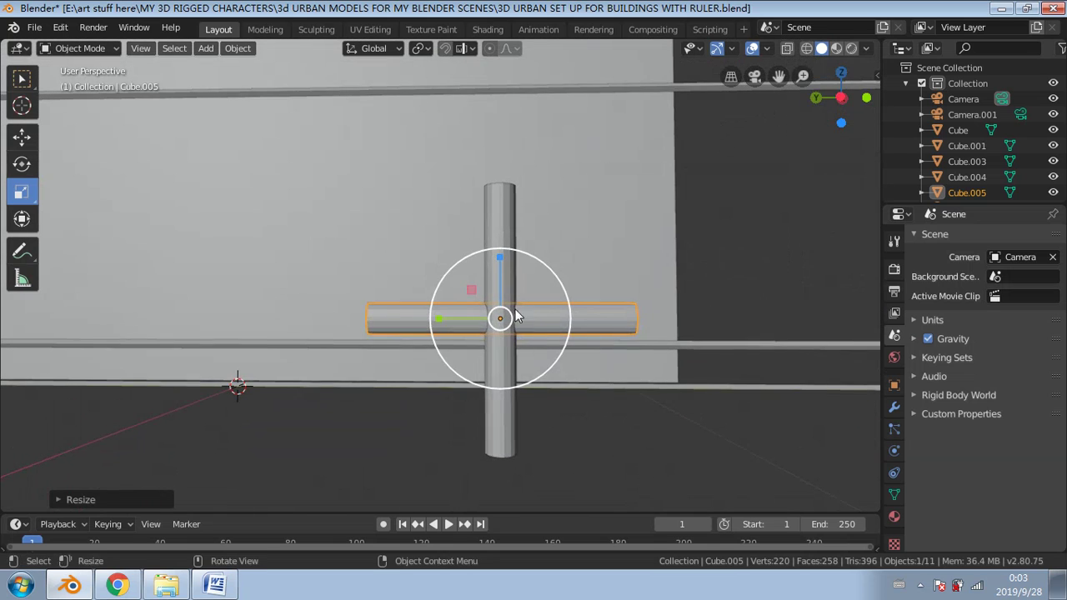
pyautogui.moveTo(501, 256); pyautogui.dragTo(501, 296)
pyautogui.moveTo(501, 296)
pyautogui.mouseDown(button='middle')
pyautogui.moveTo(503, 441)
pyautogui.moveTo(493, 286)
pyautogui.mouseUp(button='middle')
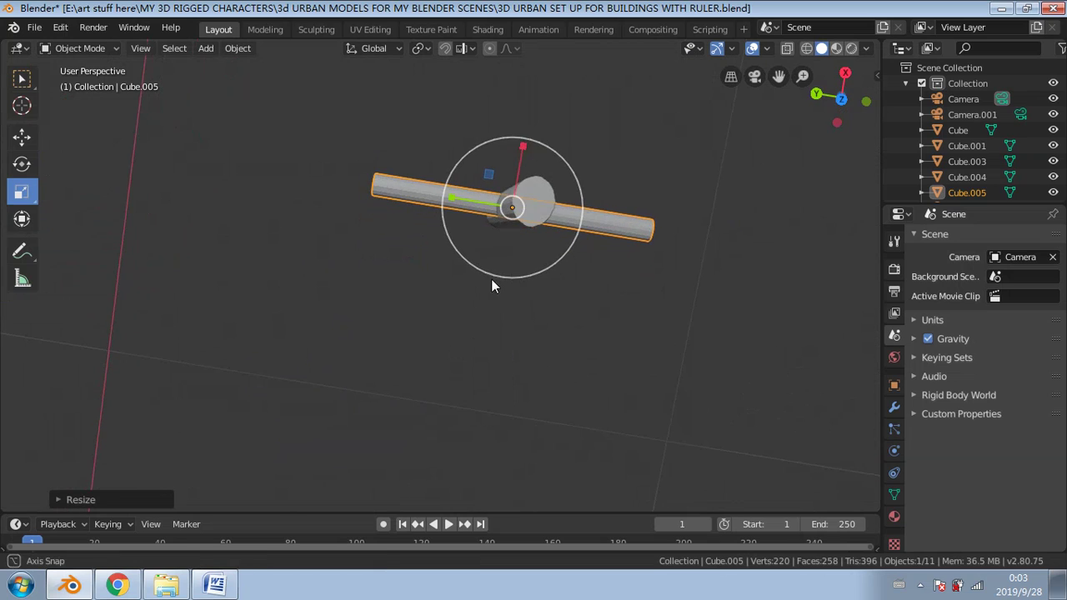
pyautogui.moveTo(522, 147); pyautogui.dragTo(521, 160)
# Step: Move the thin rail along the Y axis and raise it along Z so its end meets the post at the negative Y end
pyautogui.moveTo(303, 319); pyautogui.dragTo(405, 338, button='middle')
pyautogui.click(21, 135)
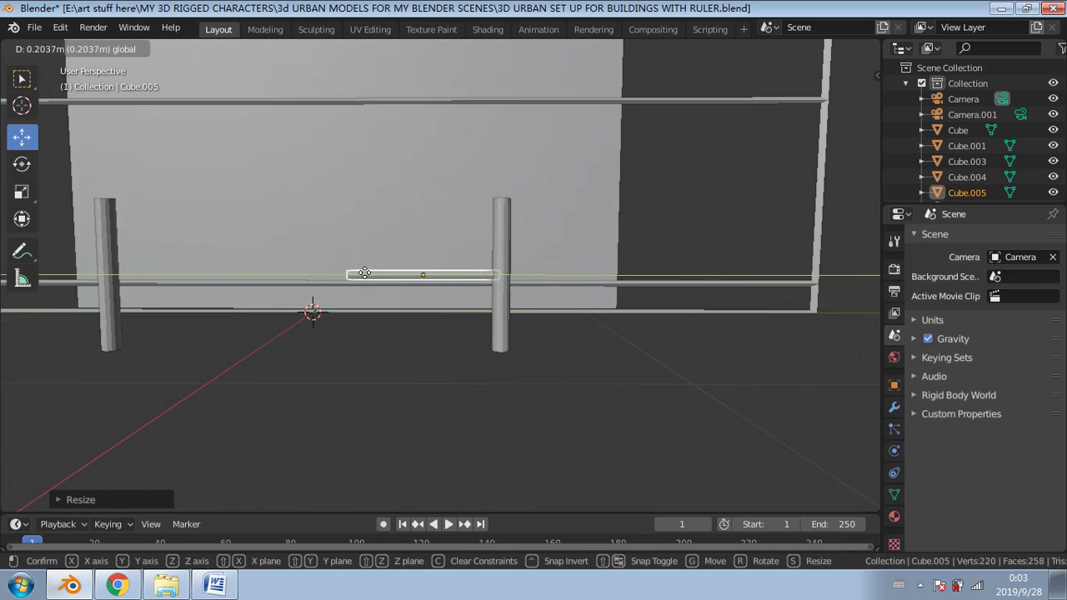
pyautogui.click(352, 272)
pyautogui.press('g')
pyautogui.press('z')
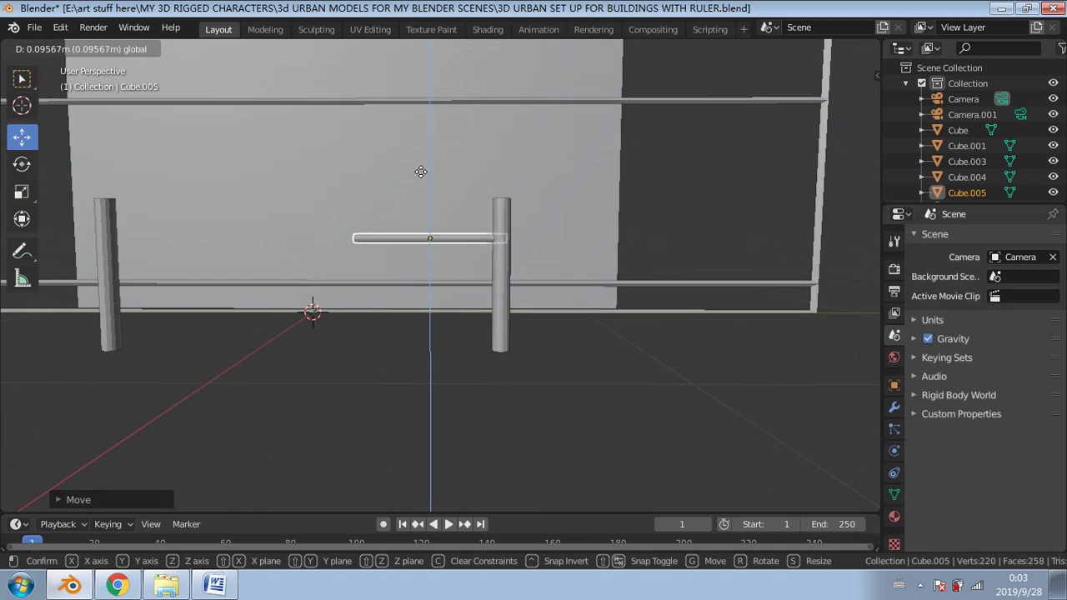
pyautogui.click(413, 165)
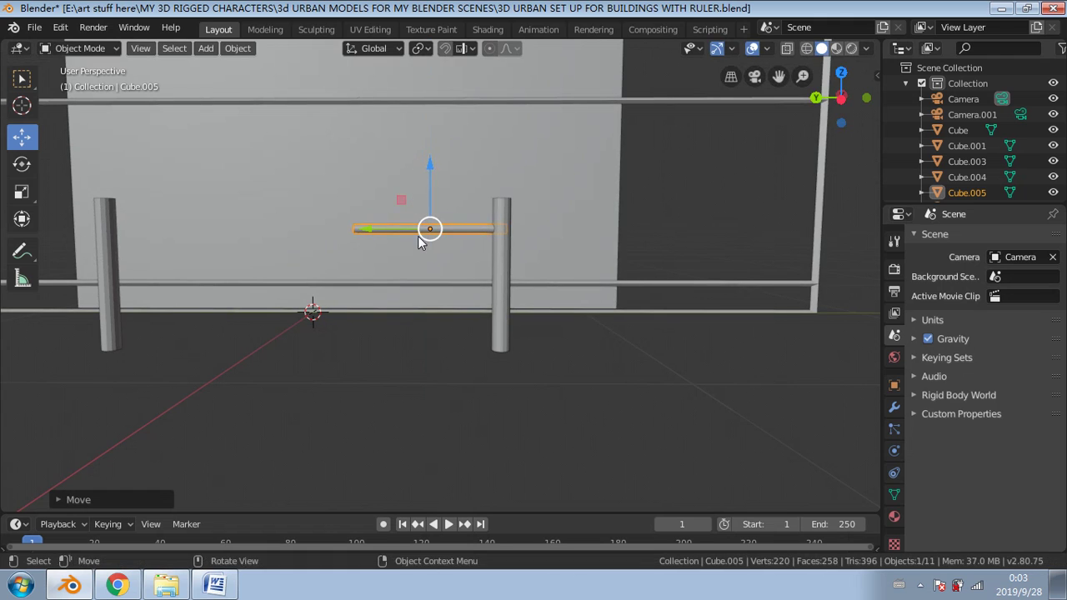
# Step: Adjust the thin rail's thickness by scaling it slightly along the X and Z axes, and deselect it
pyautogui.moveTo(412, 167); pyautogui.dragTo(430, 294, button='middle')
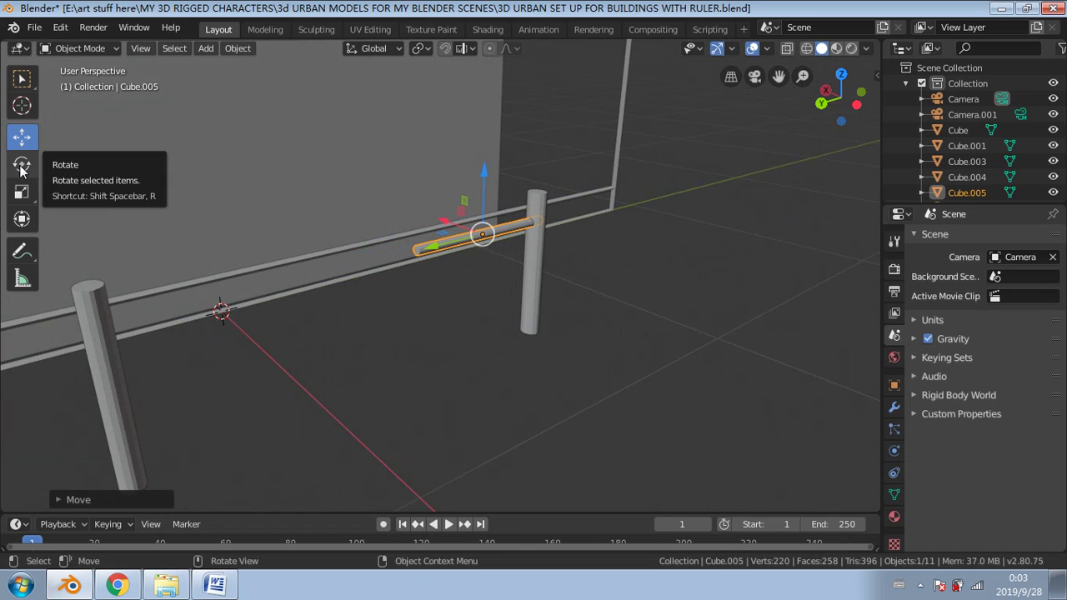
pyautogui.click(22, 191)
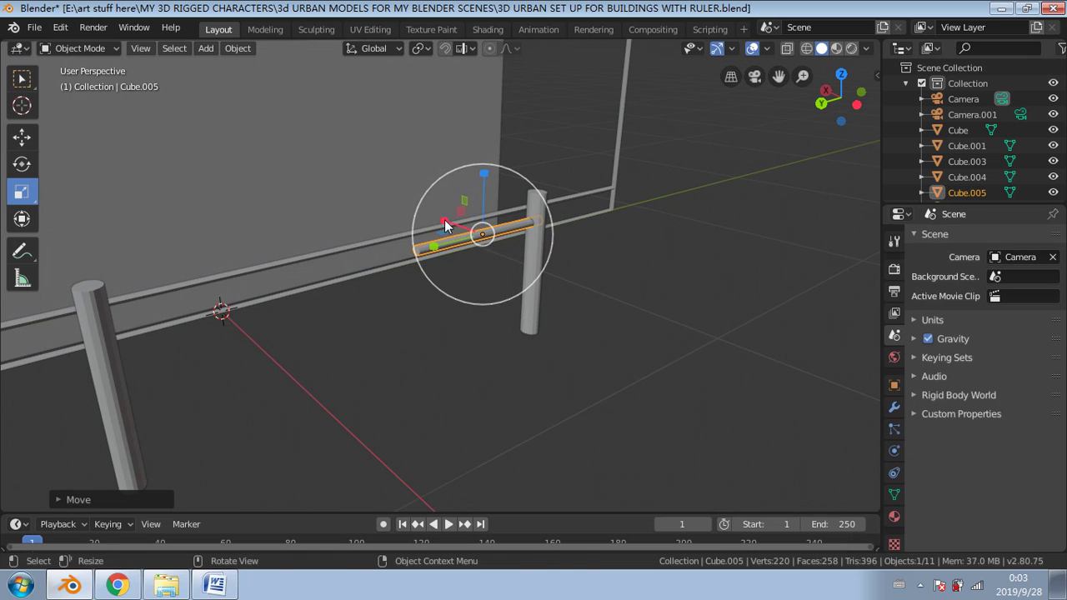
pyautogui.moveTo(445, 226)
pyautogui.mouseDown()
pyautogui.moveTo(437, 220)
pyautogui.moveTo(451, 225)
pyautogui.mouseUp()
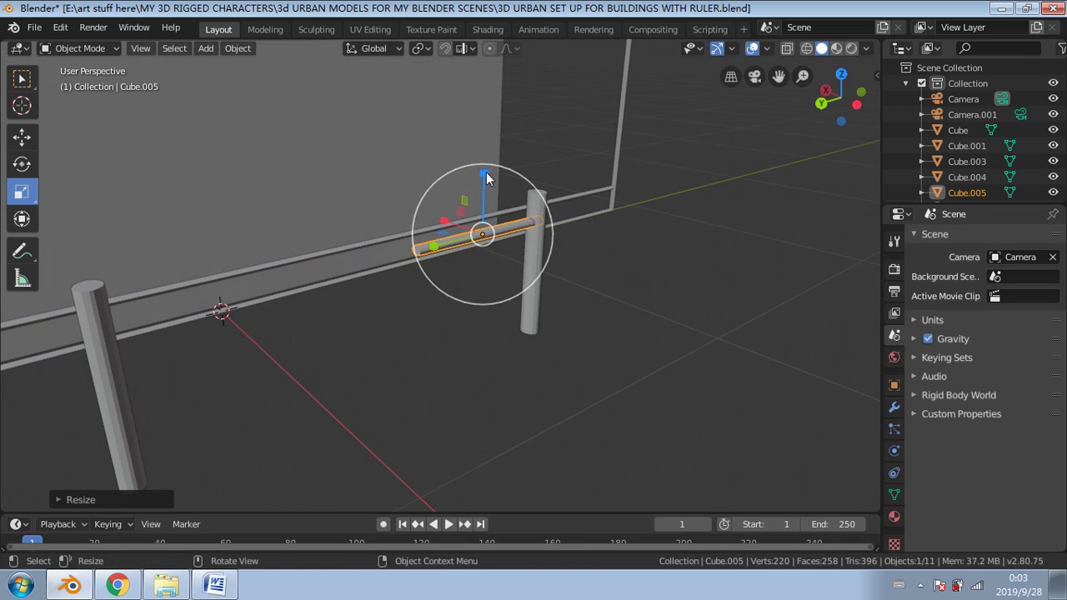
pyautogui.moveTo(487, 178); pyautogui.dragTo(490, 167)
pyautogui.moveTo(428, 256); pyautogui.dragTo(359, 259, button='middle')
pyautogui.click(480, 309)
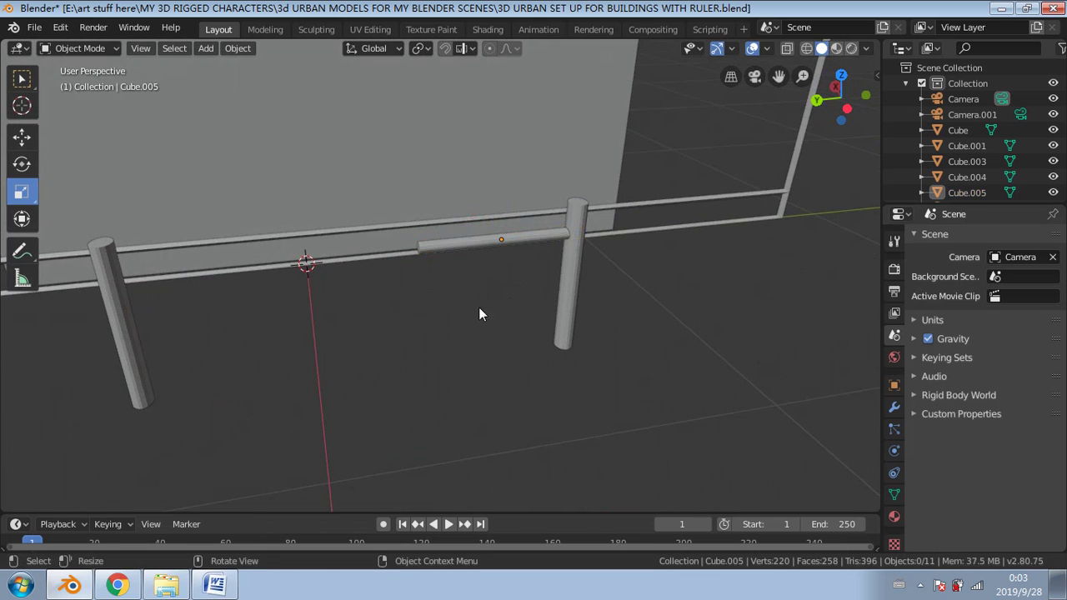
# Step: In Edit Mode with face selection, extend the rail's free end face to the opposite post using Shrink/Fatten
pyautogui.moveTo(479, 314); pyautogui.dragTo(1, 21, button='middle')
pyautogui.click(21, 78)
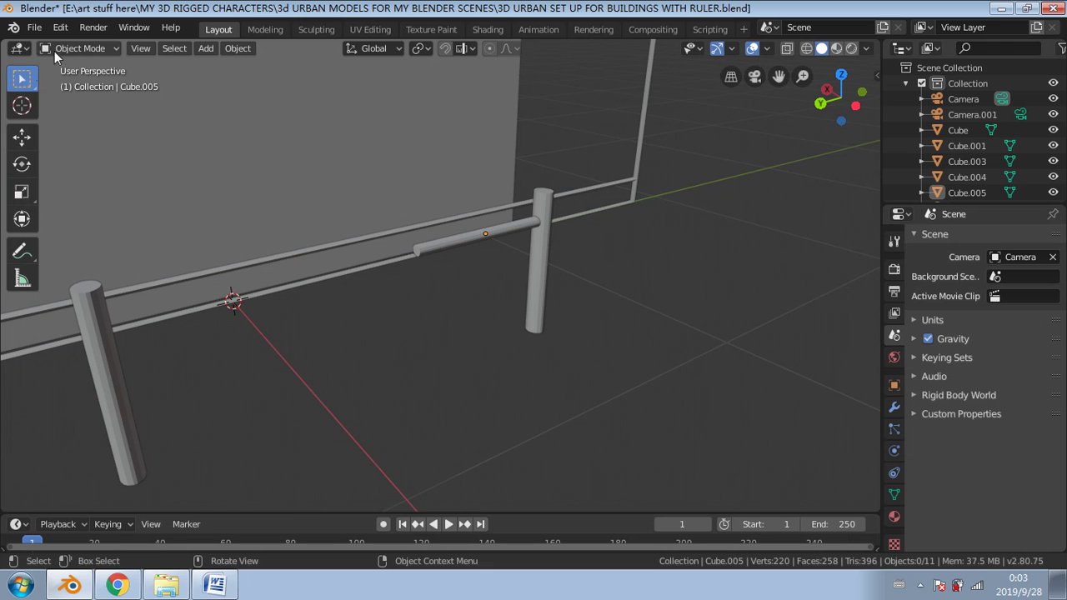
pyautogui.click(80, 47)
pyautogui.click(86, 83)
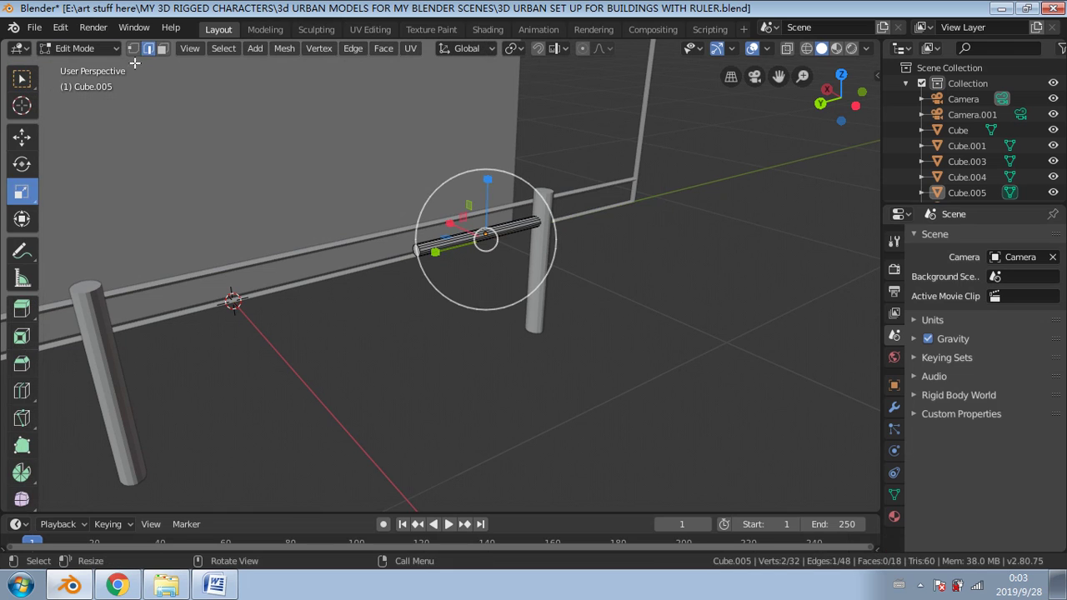
pyautogui.click(162, 49)
pyautogui.moveTo(329, 193); pyautogui.dragTo(398, 197, button='middle')
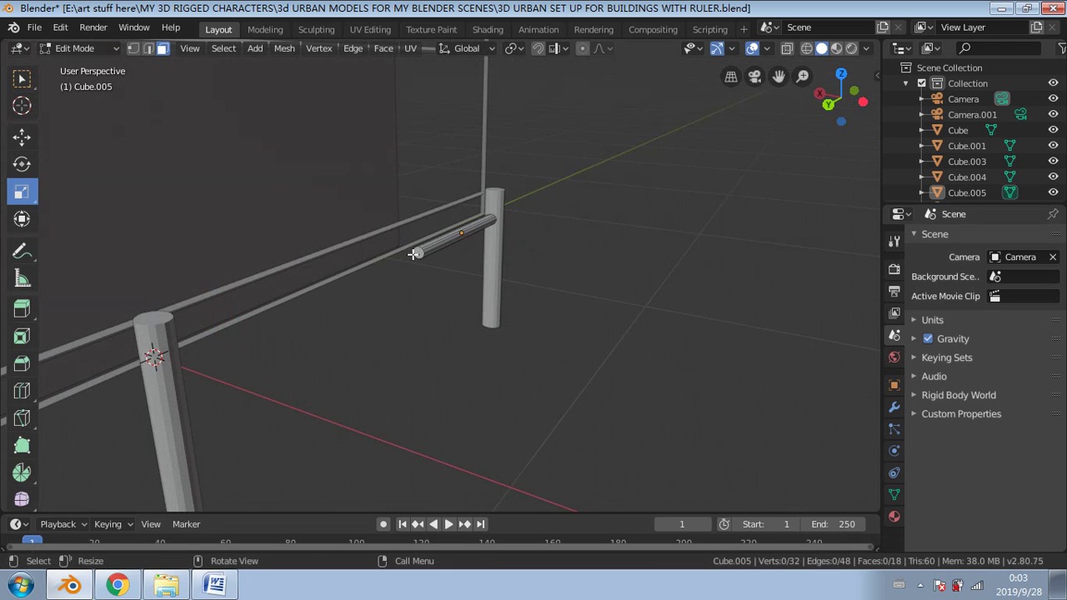
pyautogui.click(414, 254)
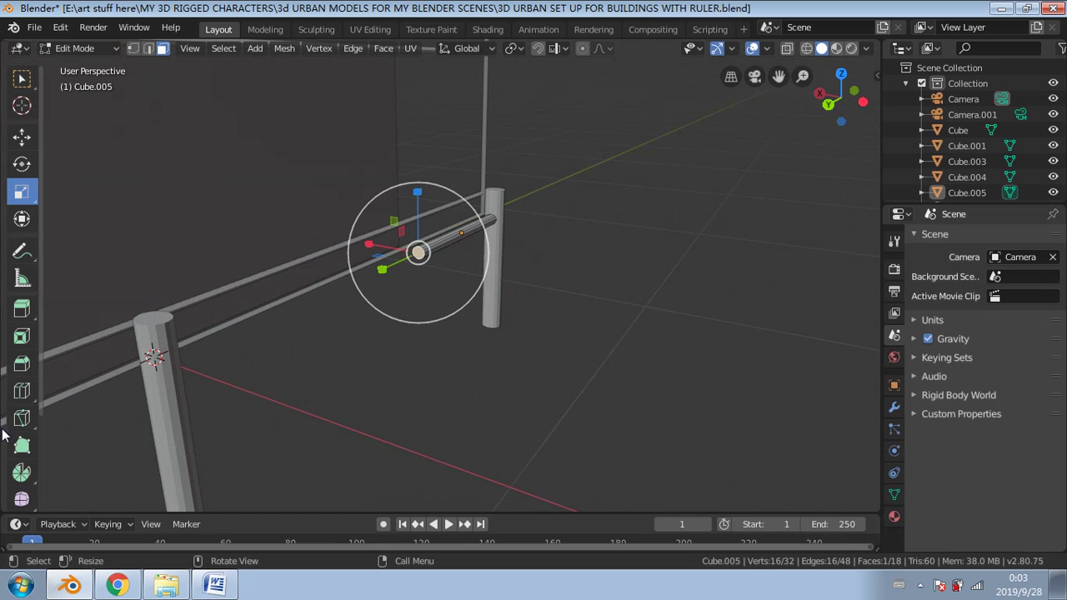
pyautogui.scroll(-3, 5, 436)
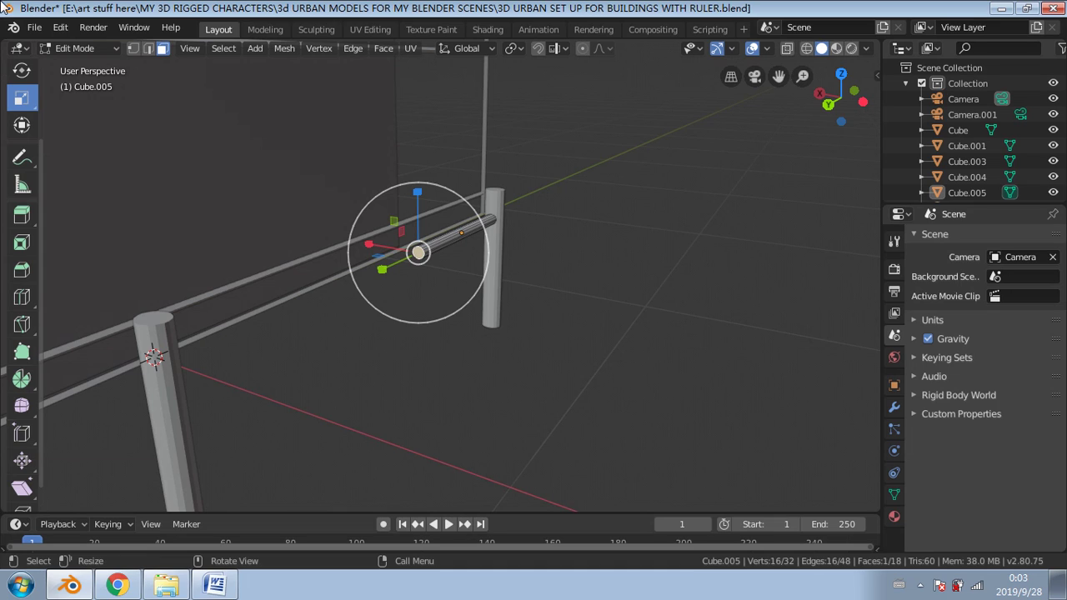
pyautogui.click(22, 460)
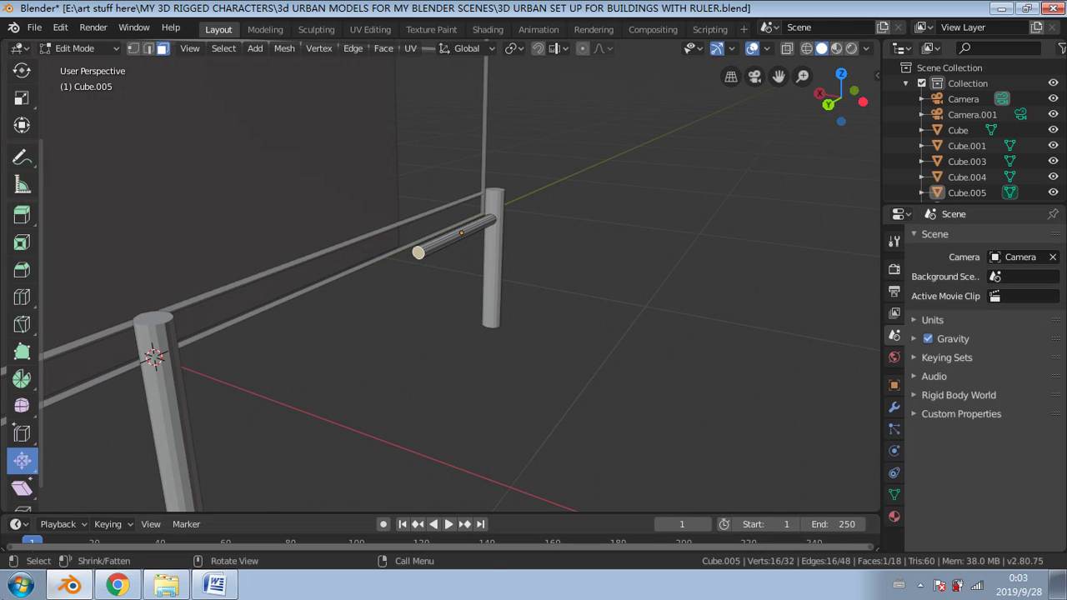
pyautogui.moveTo(370, 292); pyautogui.dragTo(841, 504)
pyautogui.moveTo(20, 70); pyautogui.dragTo(243, 104)
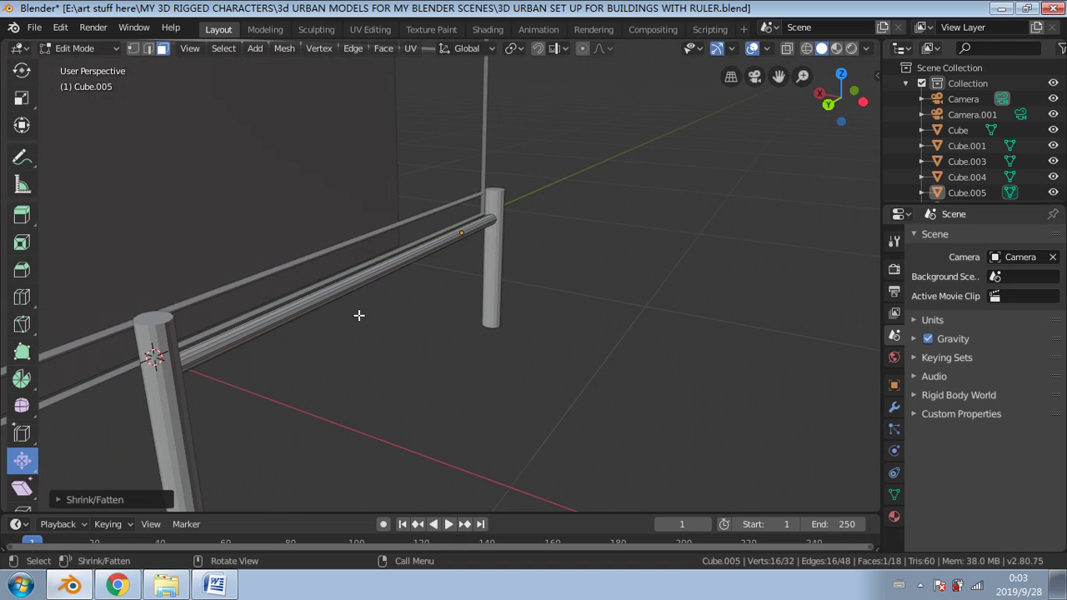
pyautogui.moveTo(358, 315); pyautogui.dragTo(67, 169, button='middle')
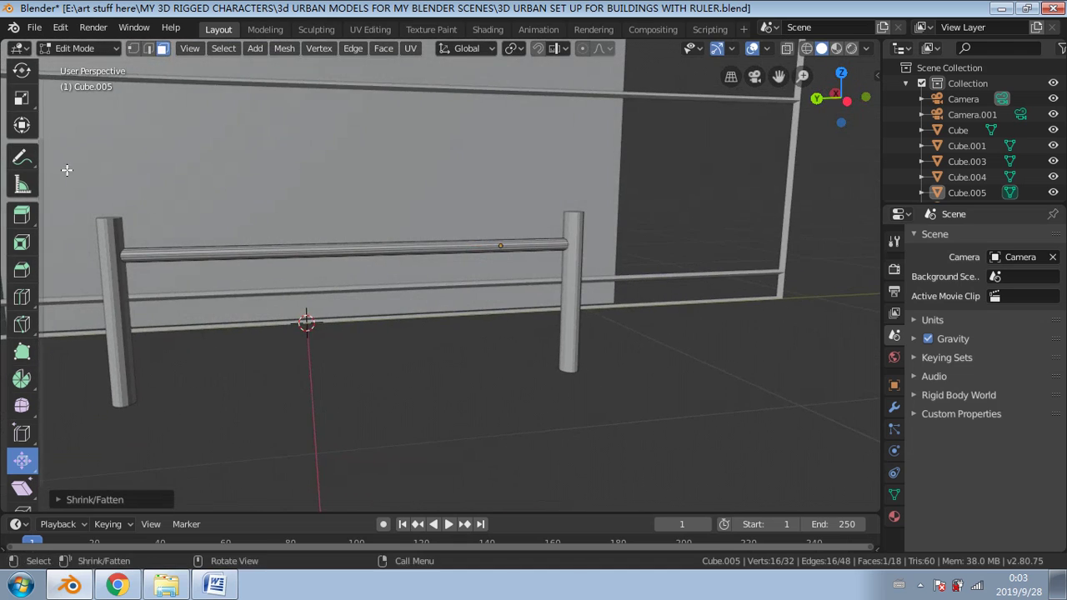
# Step: Reactivate the selection tool and return from Edit Mode to Object Mode
pyautogui.click(22, 98)
pyautogui.scroll(2, 32, 100)
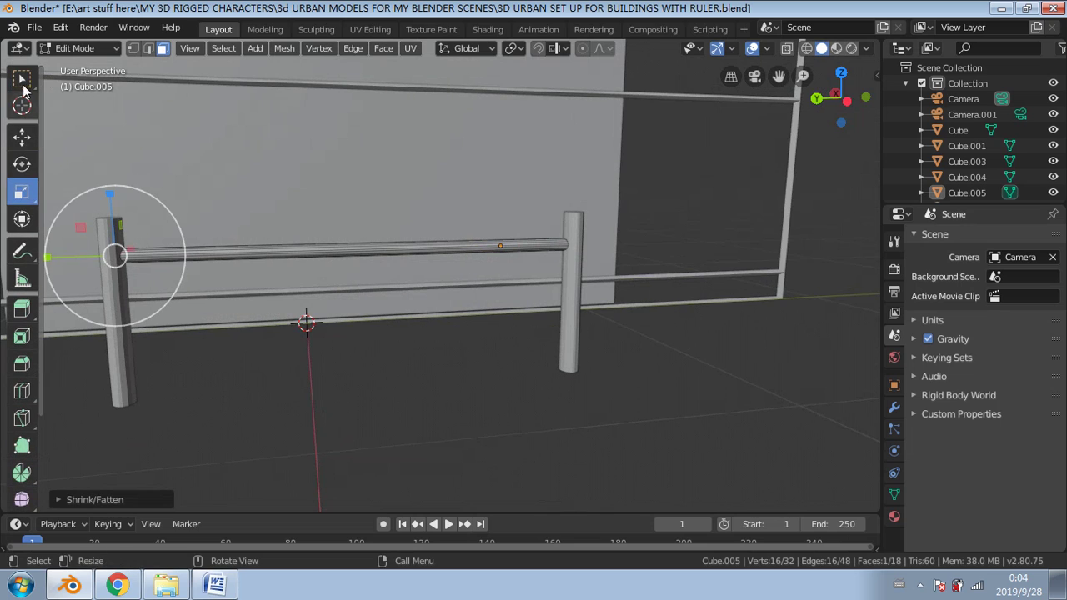
pyautogui.scroll(1, 22, 84)
pyautogui.click(22, 78)
pyautogui.click(195, 253)
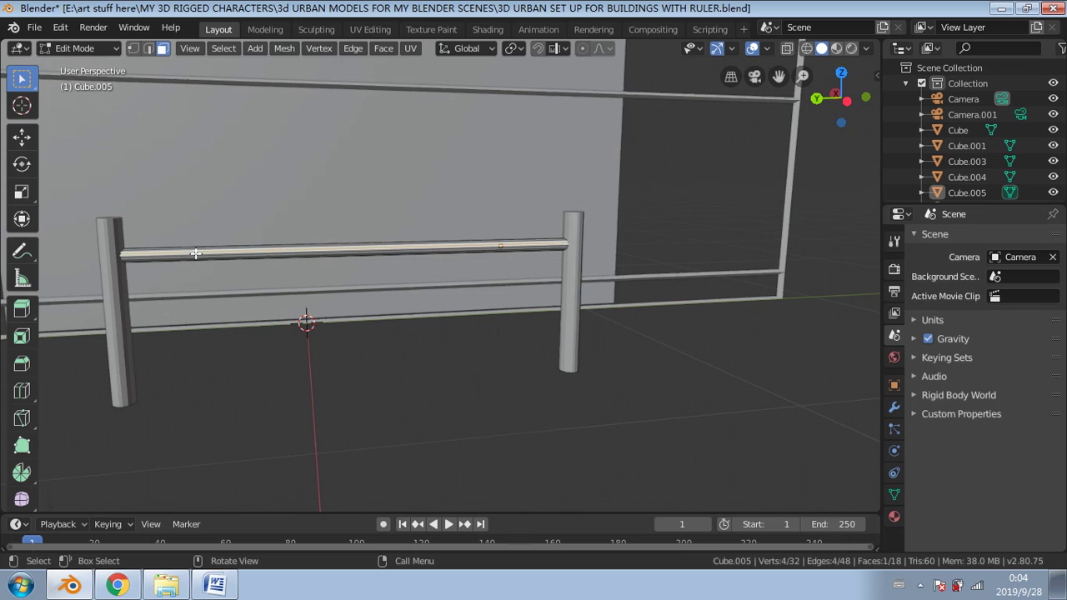
pyautogui.click(105, 50)
pyautogui.click(98, 68)
# Step: Duplicate the rail and place the copy about 0.15 m below it along the Z axis
pyautogui.click(255, 250)
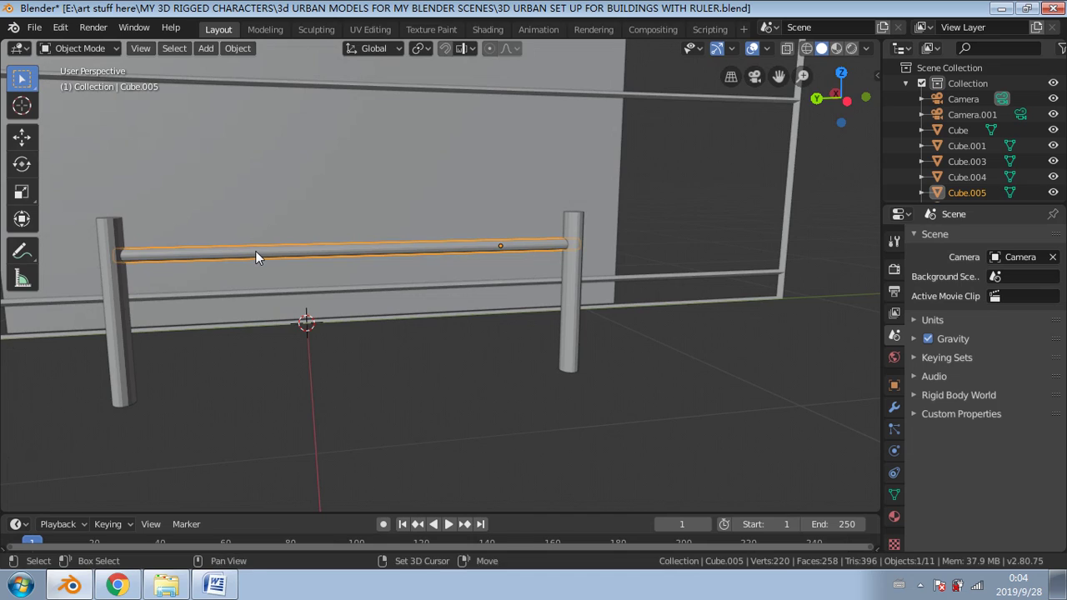
pyautogui.hotkey('shift', 'd')
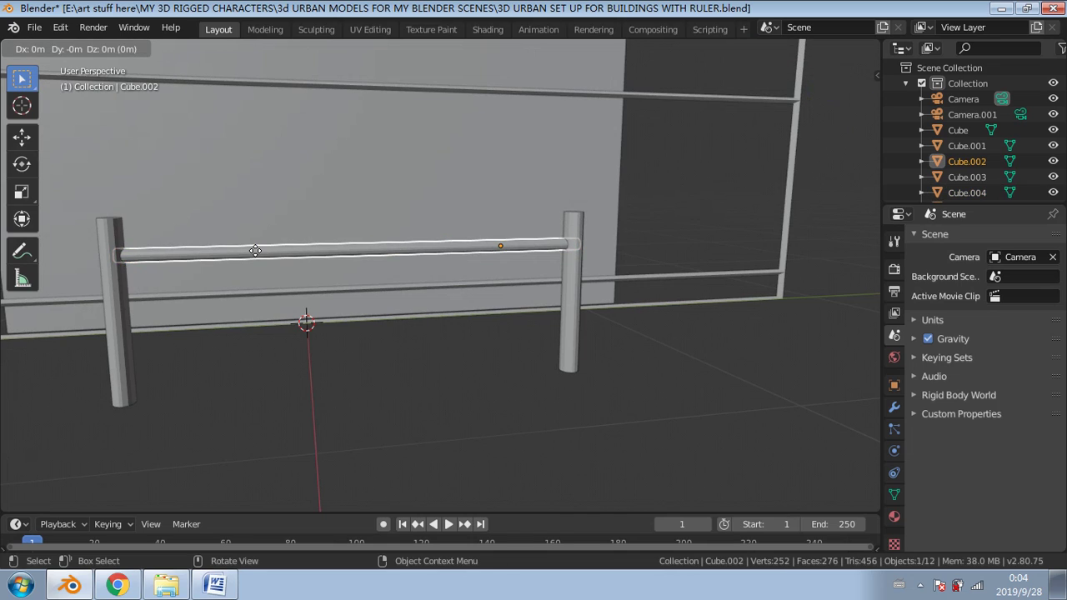
pyautogui.press('z')
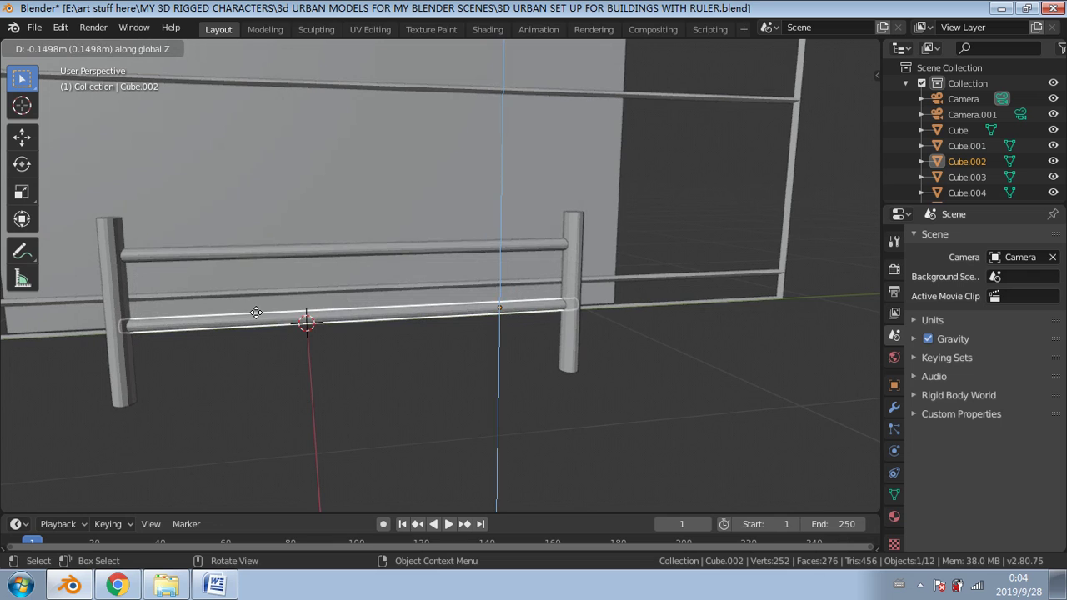
pyautogui.click(255, 314)
pyautogui.moveTo(258, 315); pyautogui.dragTo(393, 295, button='middle')
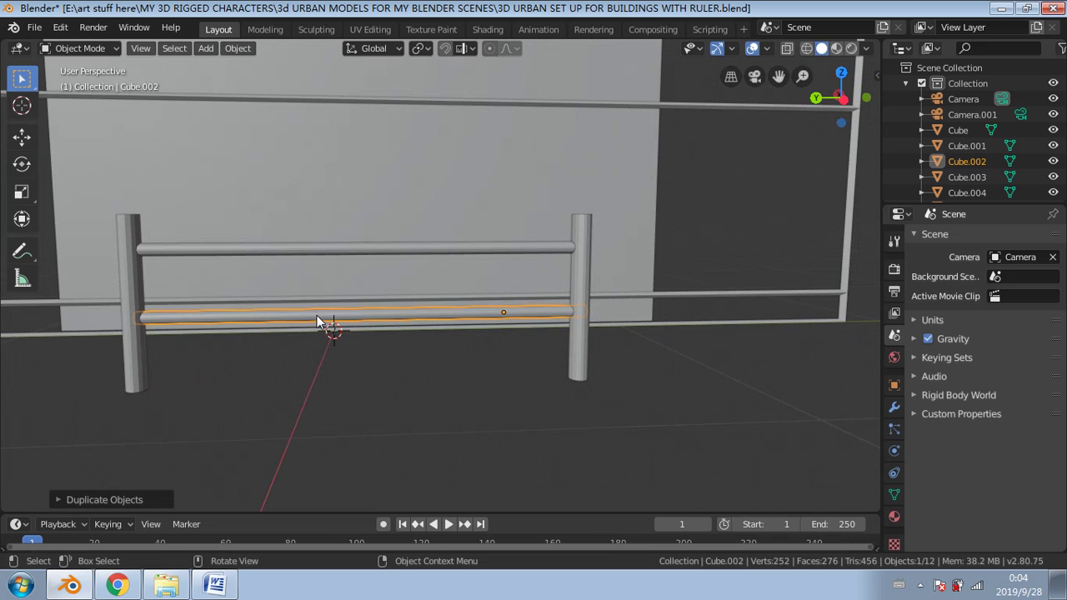
pyautogui.press('z')
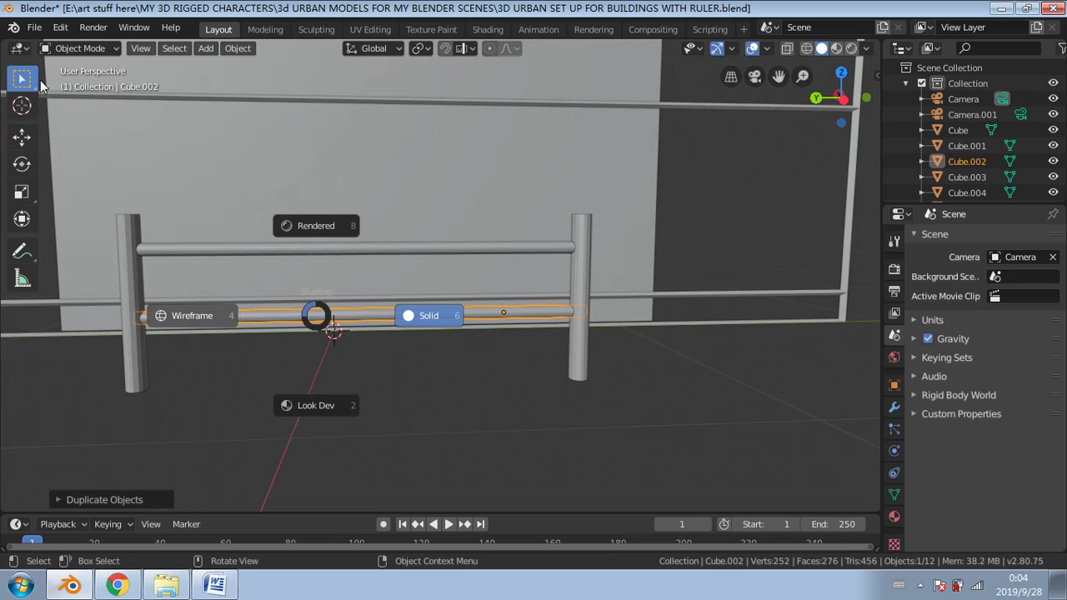
pyautogui.click(24, 142)
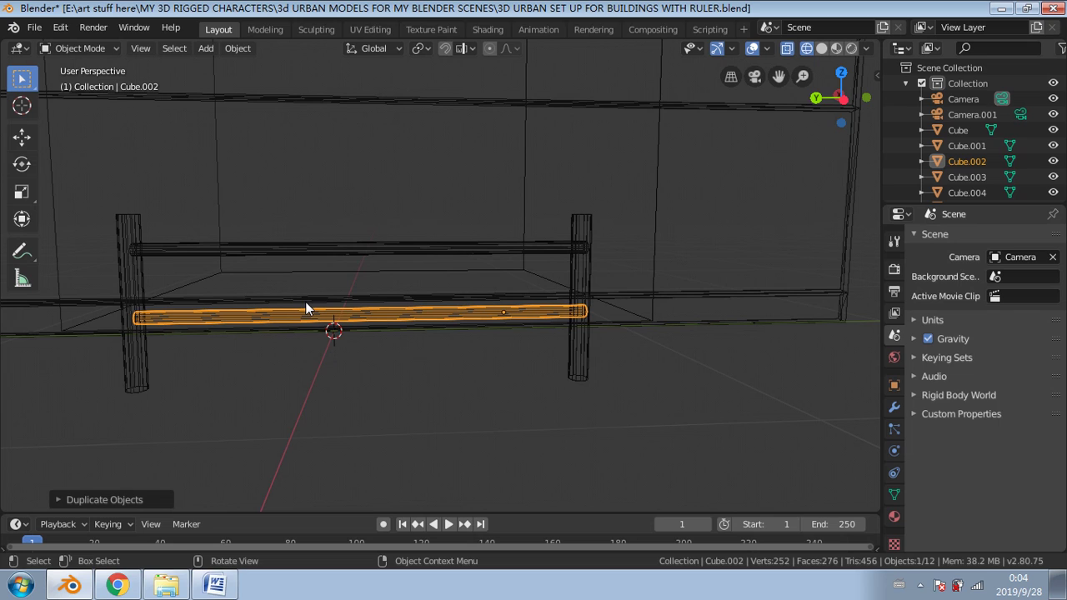
pyautogui.click(462, 275)
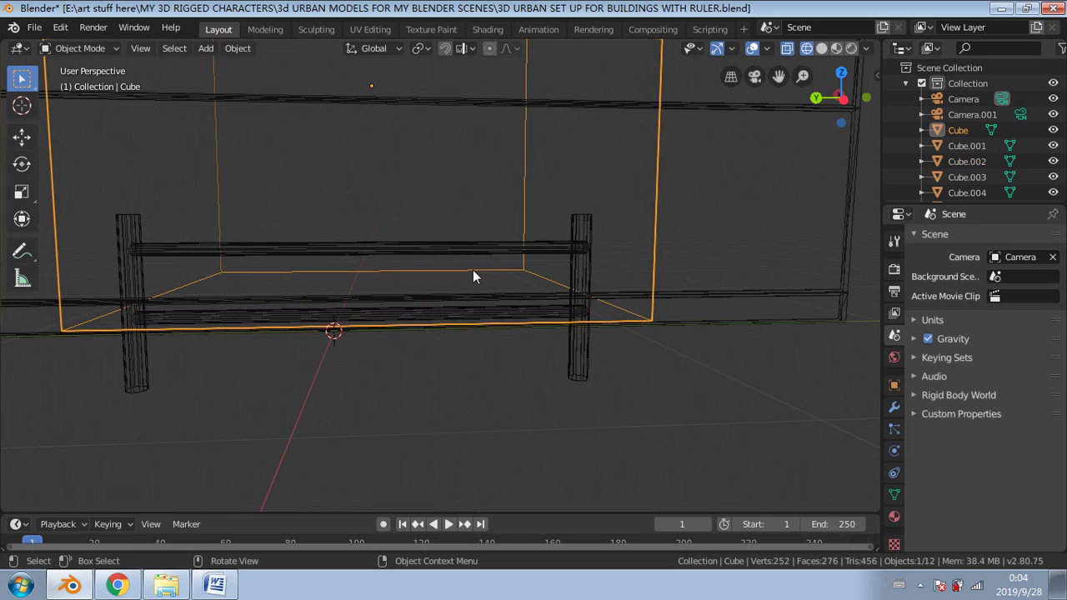
pyautogui.click(822, 48)
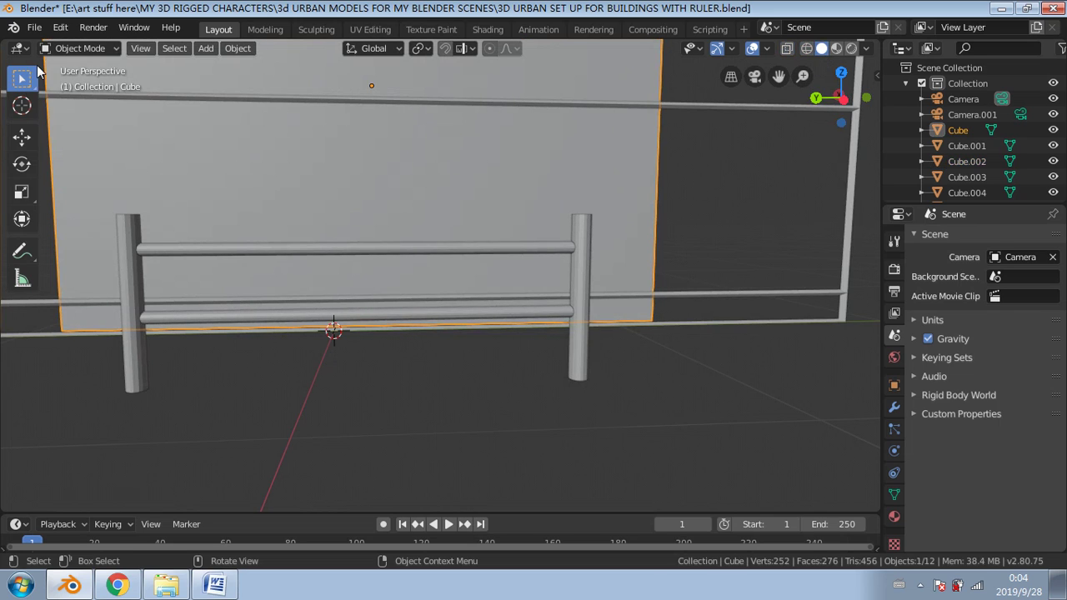
# Step: Move the lower rail slightly down along the Z axis
pyautogui.click(224, 318)
pyautogui.click(32, 142)
pyautogui.moveTo(499, 251); pyautogui.dragTo(504, 264)
pyautogui.scroll(-4, 344, 294)
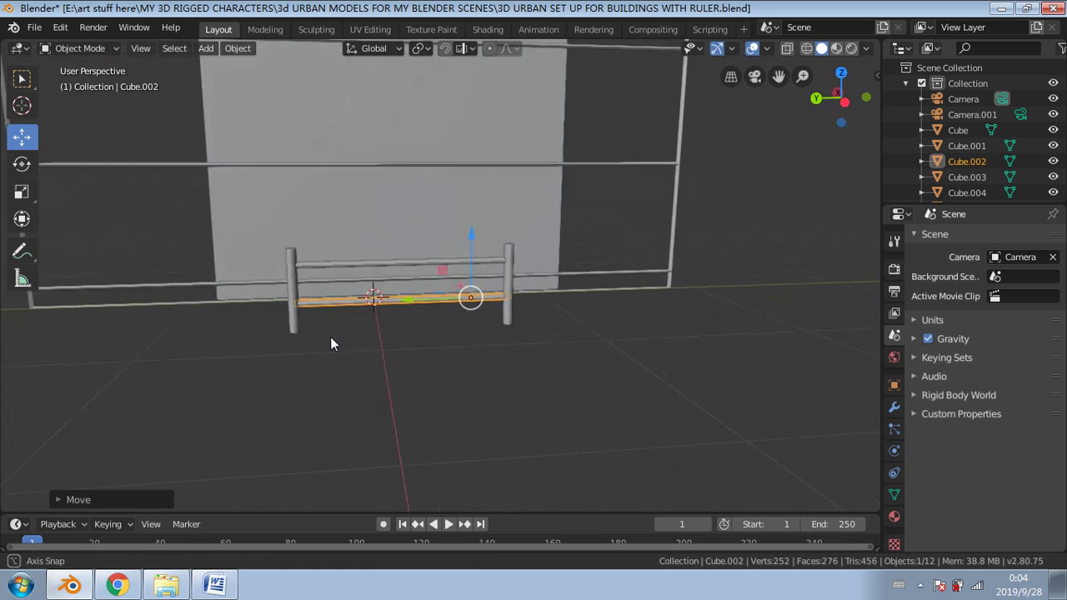
pyautogui.moveTo(347, 330); pyautogui.dragTo(343, 288, button='middle')
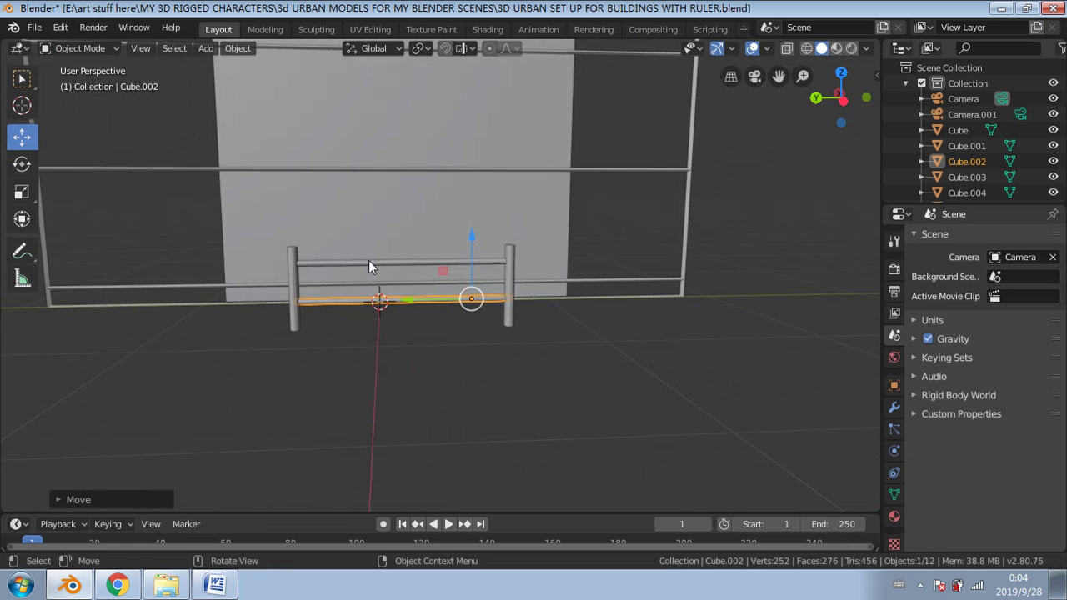
# Step: Try the upper rail slightly lower between the posts and move it back up along the Z axis
pyautogui.click(369, 260)
pyautogui.moveTo(475, 198); pyautogui.dragTo(474, 208)
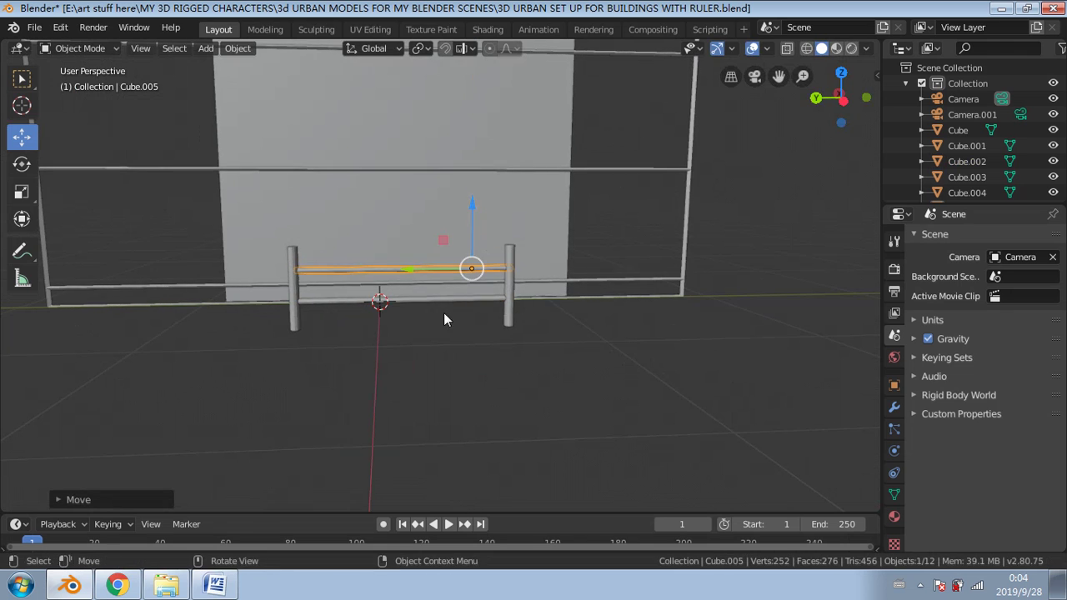
pyautogui.moveTo(444, 313)
pyautogui.mouseDown(button='middle')
pyautogui.moveTo(464, 302)
pyautogui.moveTo(435, 293)
pyautogui.moveTo(442, 308)
pyautogui.mouseUp(button='middle')
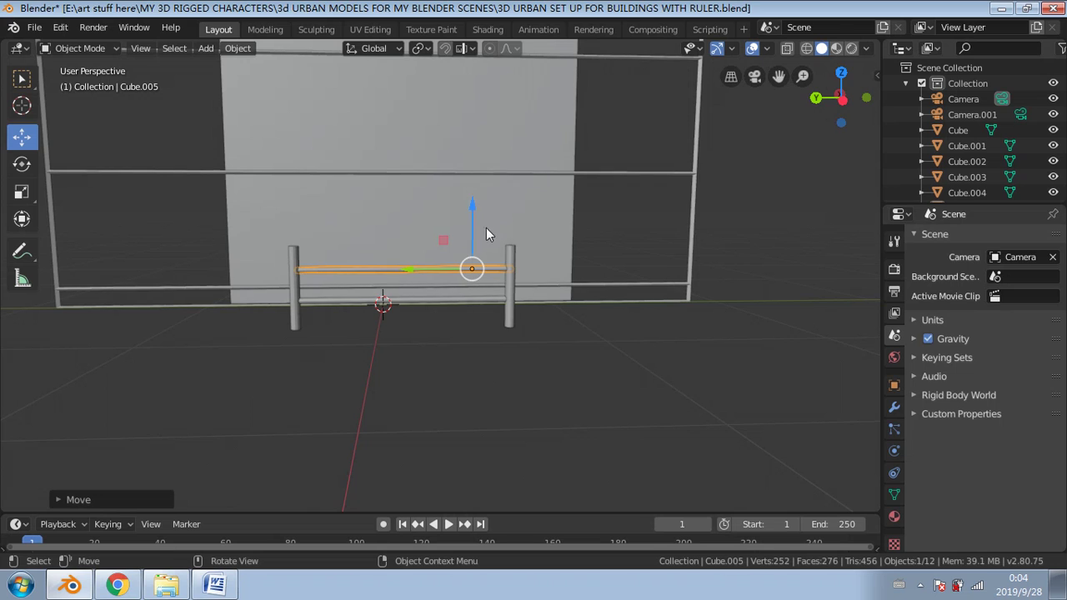
pyautogui.moveTo(474, 202); pyautogui.dragTo(473, 194)
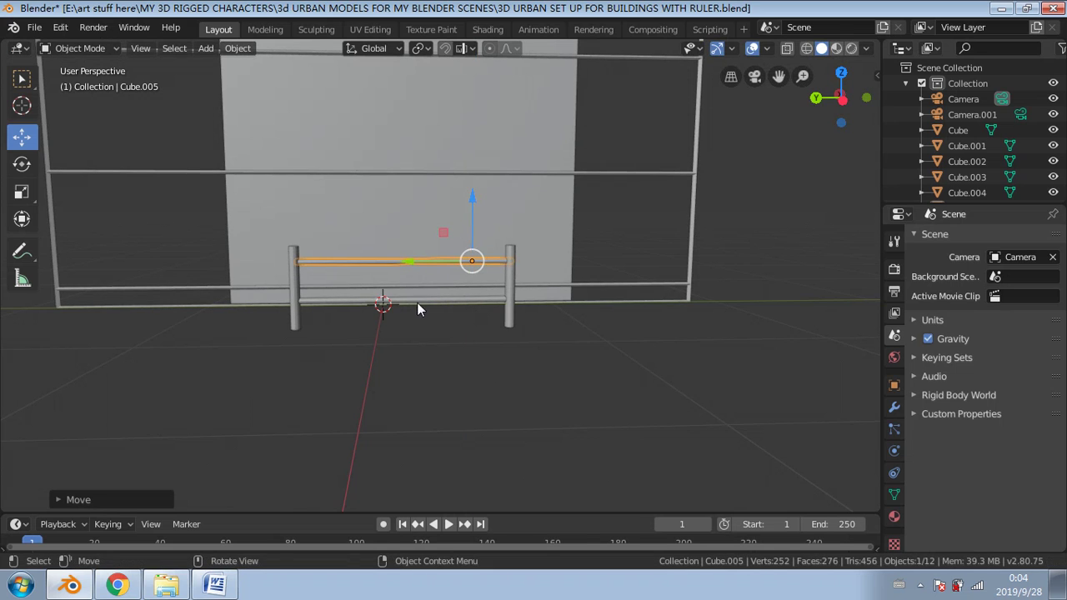
# Step: Reposition the lower and upper rails along the Z axis so both sit lower on the posts
pyautogui.click(417, 302)
pyautogui.moveTo(473, 253); pyautogui.dragTo(473, 246)
pyautogui.moveTo(472, 246); pyautogui.dragTo(469, 296, button='middle')
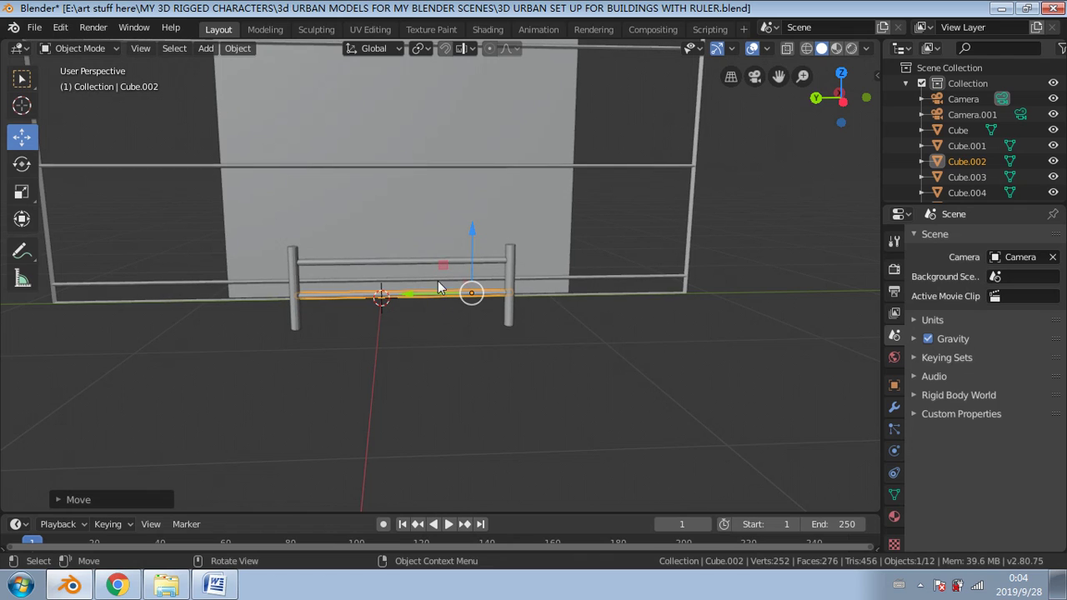
pyautogui.moveTo(469, 245); pyautogui.dragTo(474, 214)
pyautogui.click(474, 262)
pyautogui.scroll(3, 404, 338)
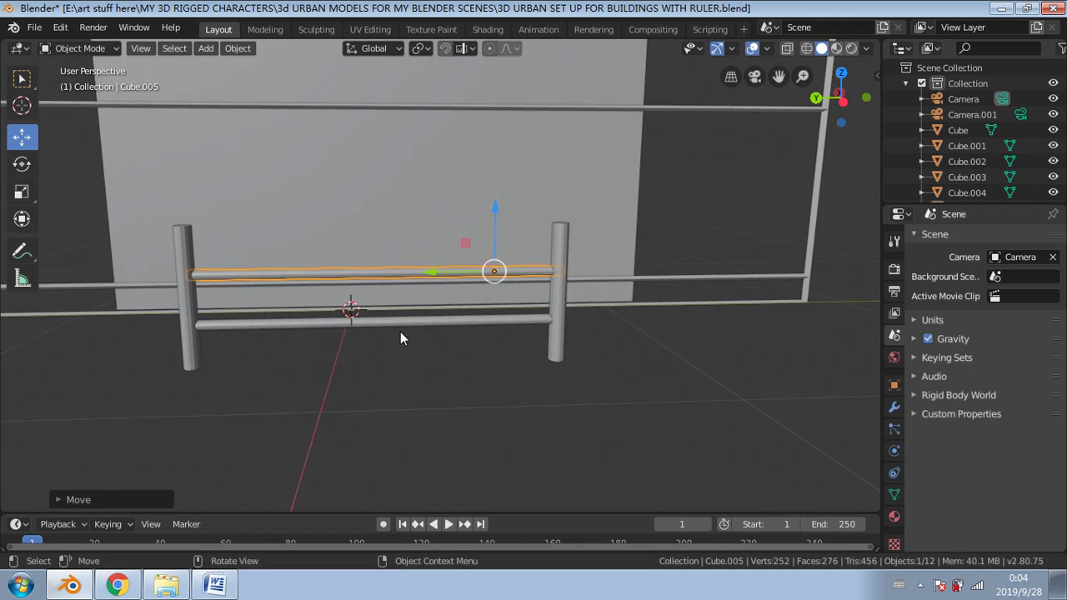
# Step: Fine-tune the heights of the lower rail and the upper rail with small moves along the Z axis
pyautogui.moveTo(400, 337)
pyautogui.mouseDown(button='middle')
pyautogui.moveTo(409, 303)
pyautogui.moveTo(398, 324)
pyautogui.mouseUp(button='middle')
pyautogui.click(398, 325)
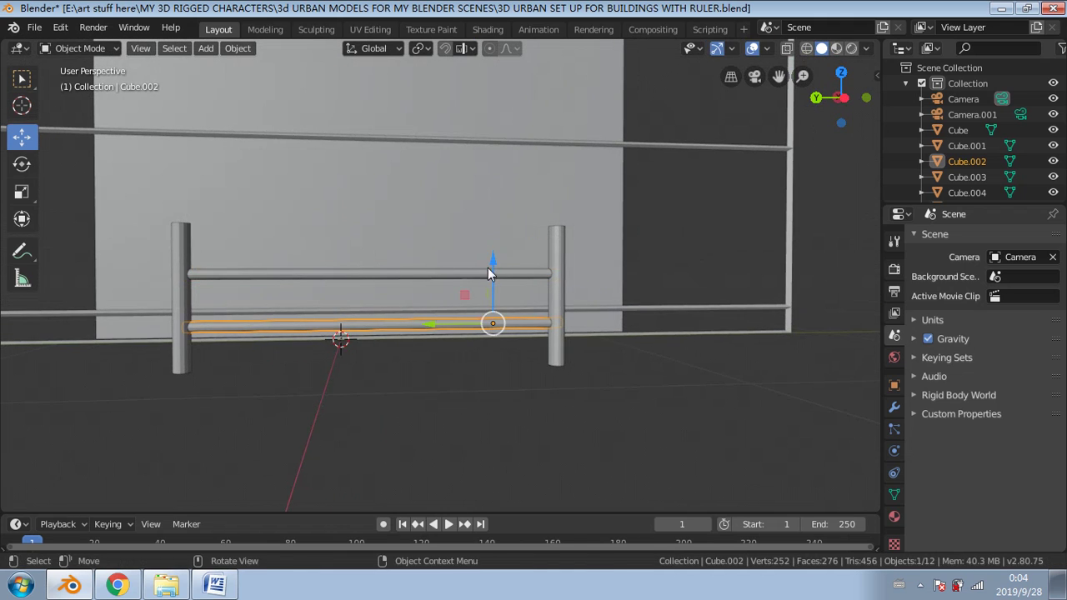
pyautogui.moveTo(491, 262); pyautogui.dragTo(495, 266)
pyautogui.click(452, 271)
pyautogui.moveTo(495, 221); pyautogui.dragTo(496, 218)
# Step: Select the left post, try picking its top face in Edit Mode, and return to Object Mode
pyautogui.click(187, 246)
pyautogui.moveTo(186, 247); pyautogui.dragTo(259, 282, button='middle')
pyautogui.click(88, 48)
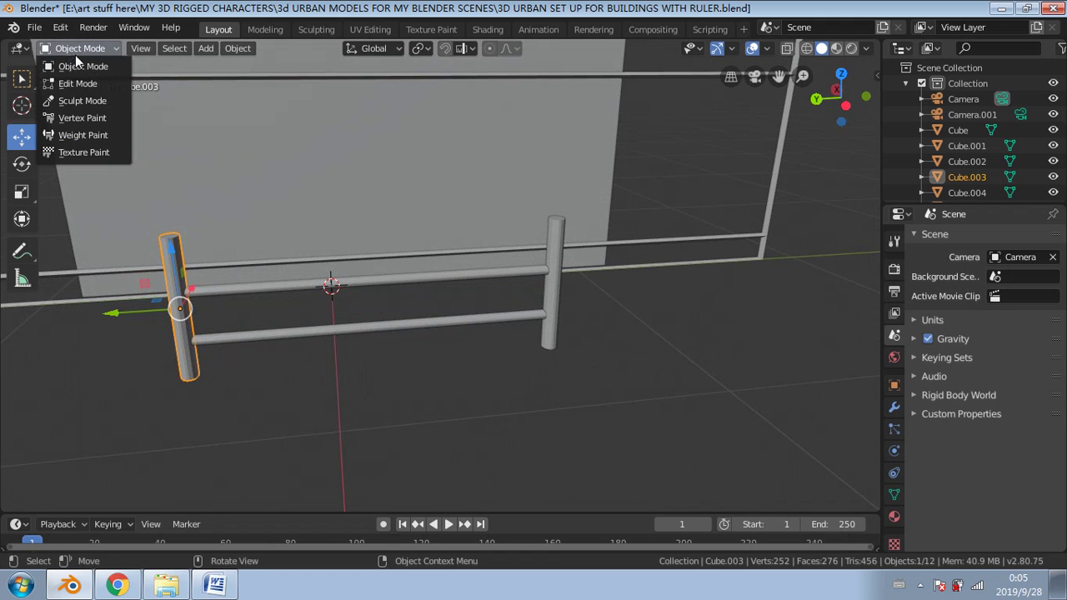
pyautogui.click(75, 82)
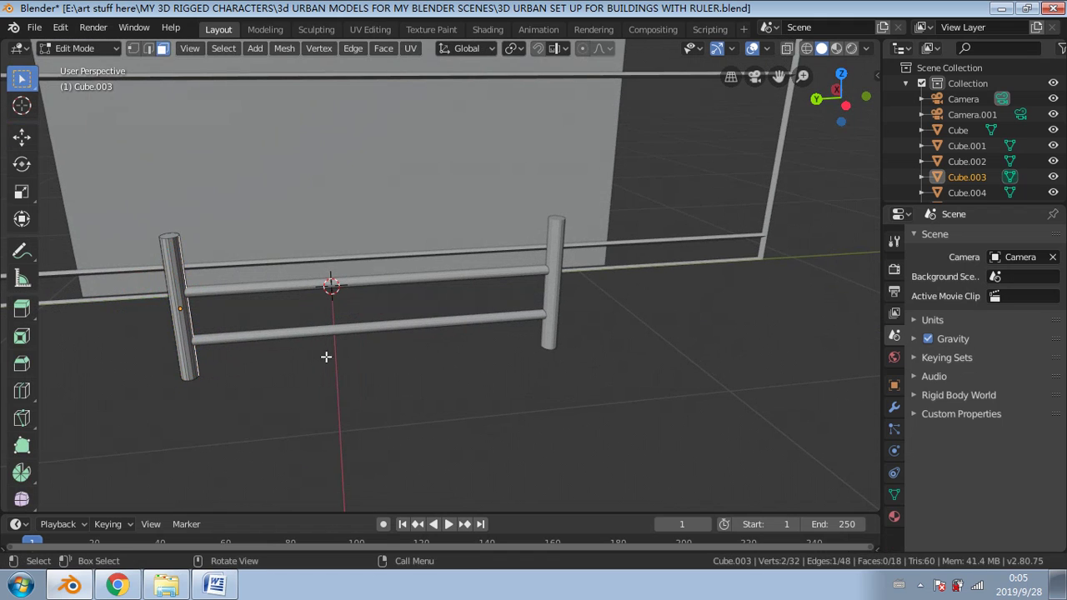
pyautogui.click(171, 236)
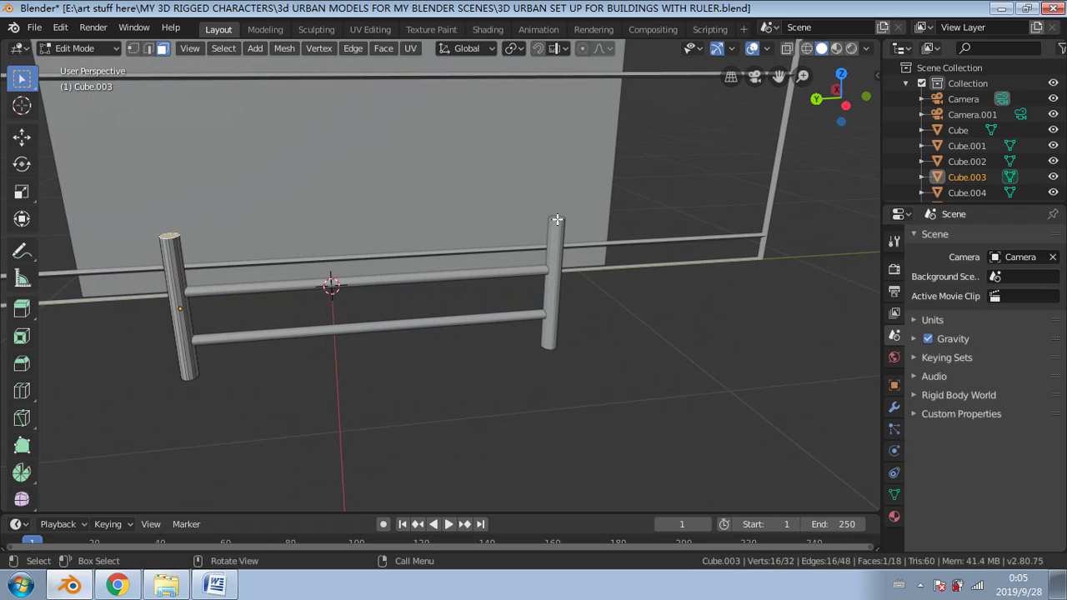
pyautogui.hotkey('alt', 'a')
pyautogui.moveTo(233, 231); pyautogui.dragTo(207, 281, button='middle')
pyautogui.click(79, 47)
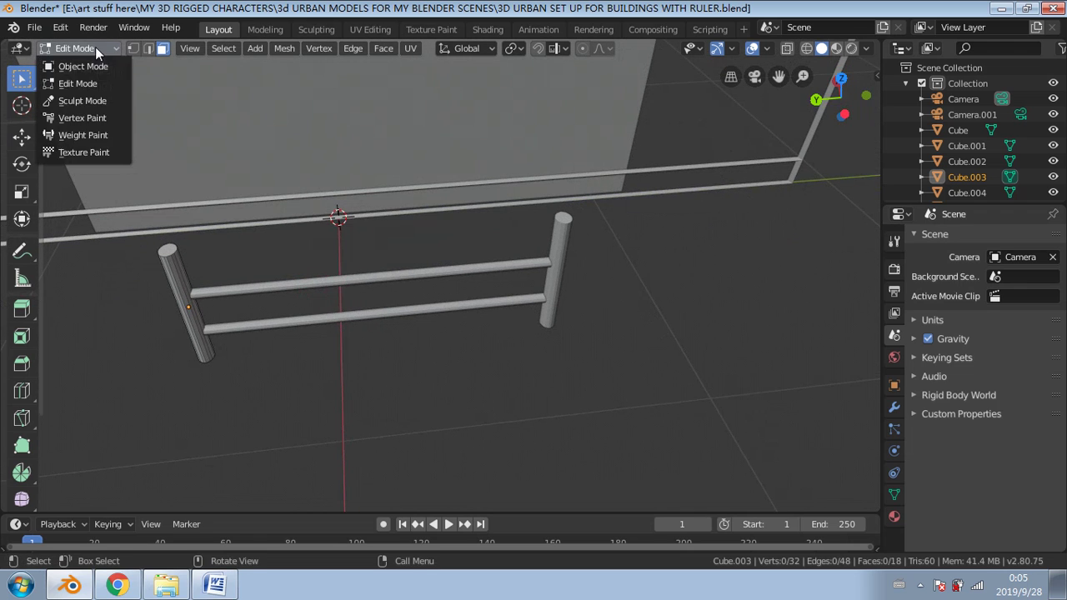
pyautogui.click(83, 65)
# Step: Add the right post to the selection and join both posts into one object
pyautogui.keyDown('shift'); pyautogui.click(553, 268); pyautogui.keyUp('shift')
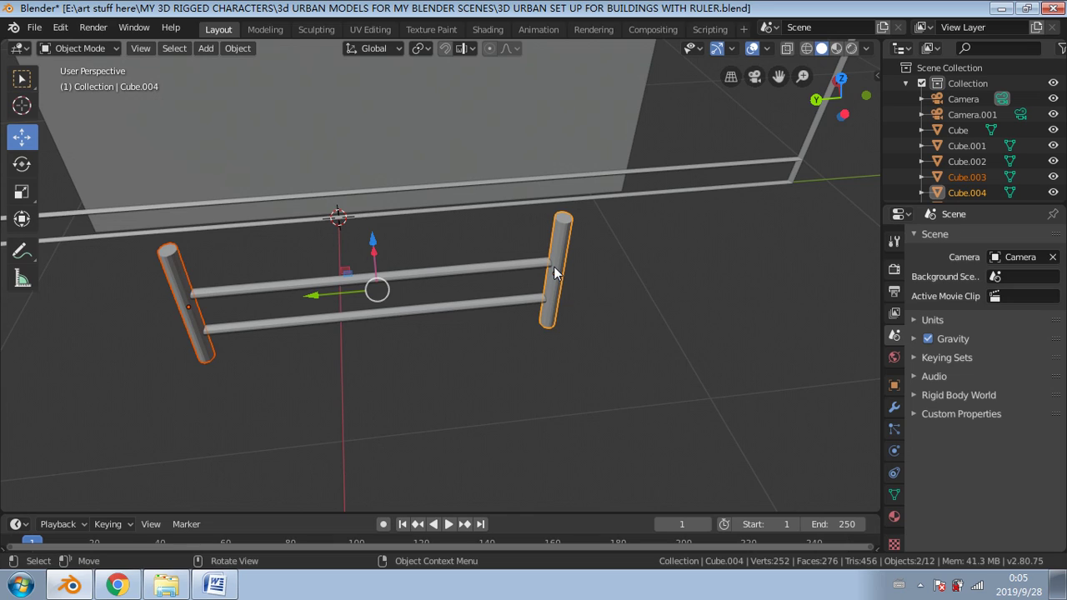
pyautogui.press('ctrl')
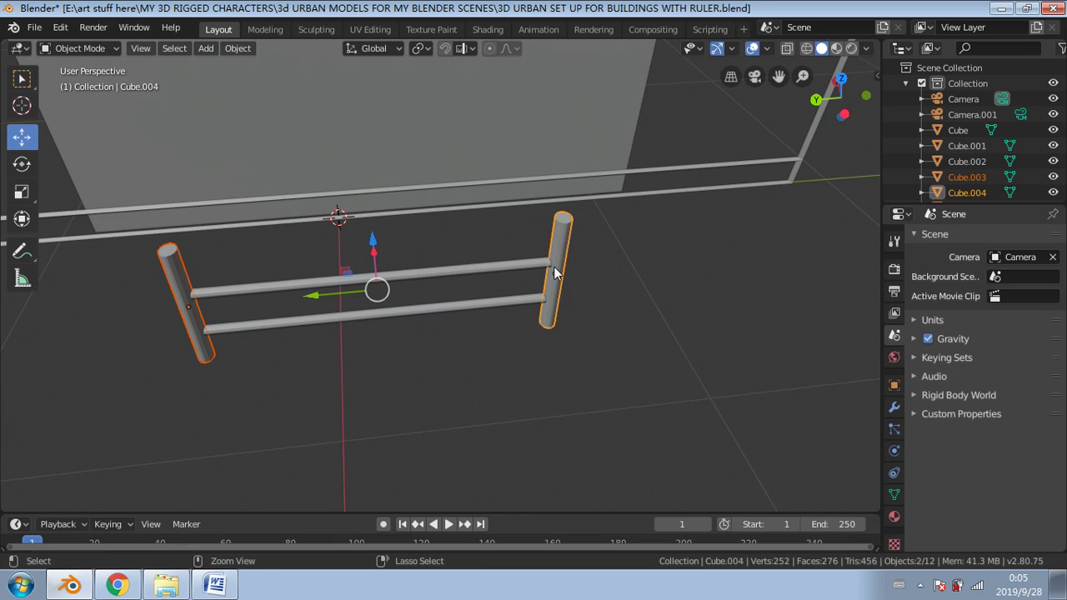
pyautogui.hotkey('ctrl', 'j')
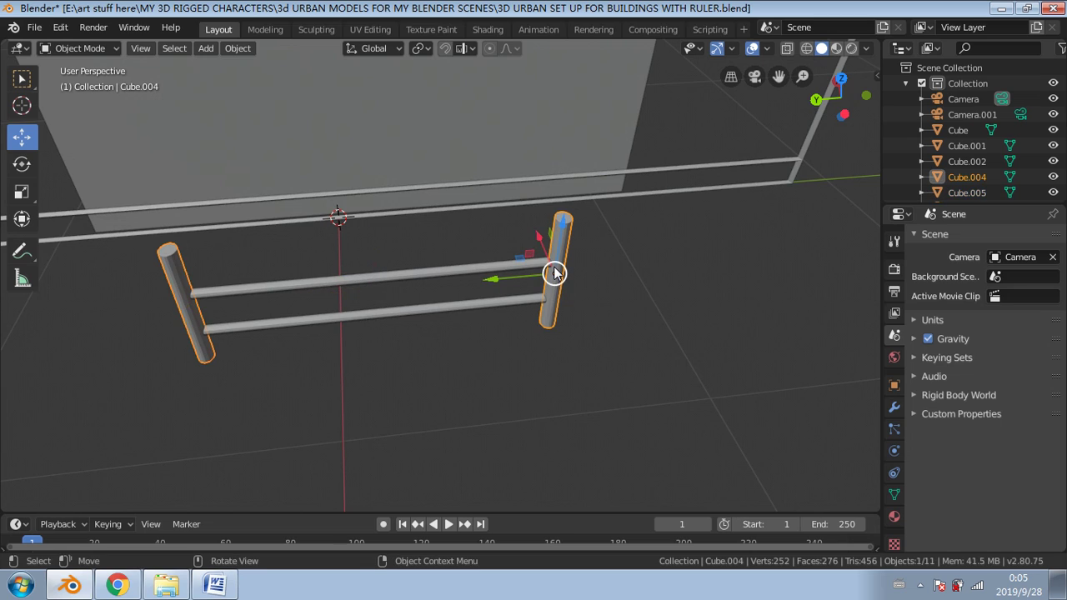
# Step: Lower the top faces of both posts slightly with Shrink/Fatten in Edit Mode and return to Object Mode
pyautogui.click(105, 48)
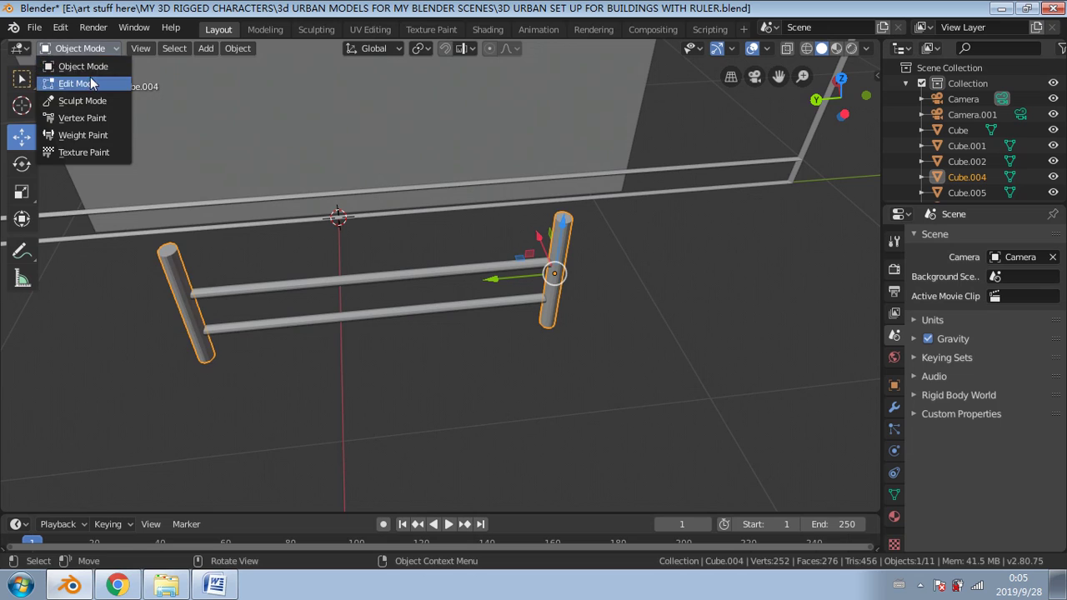
pyautogui.click(93, 76)
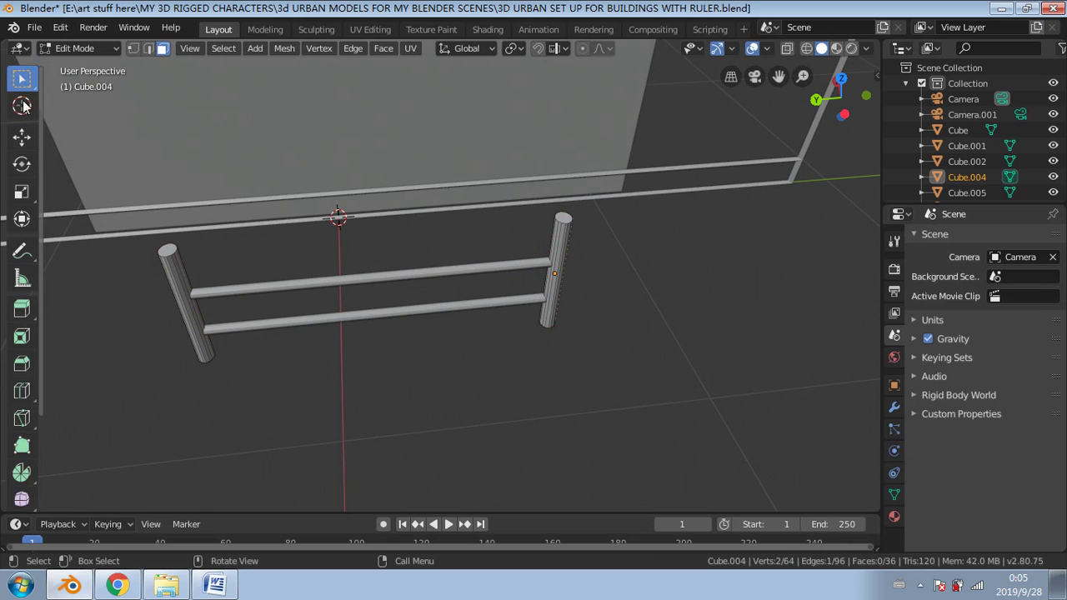
pyautogui.click(165, 232)
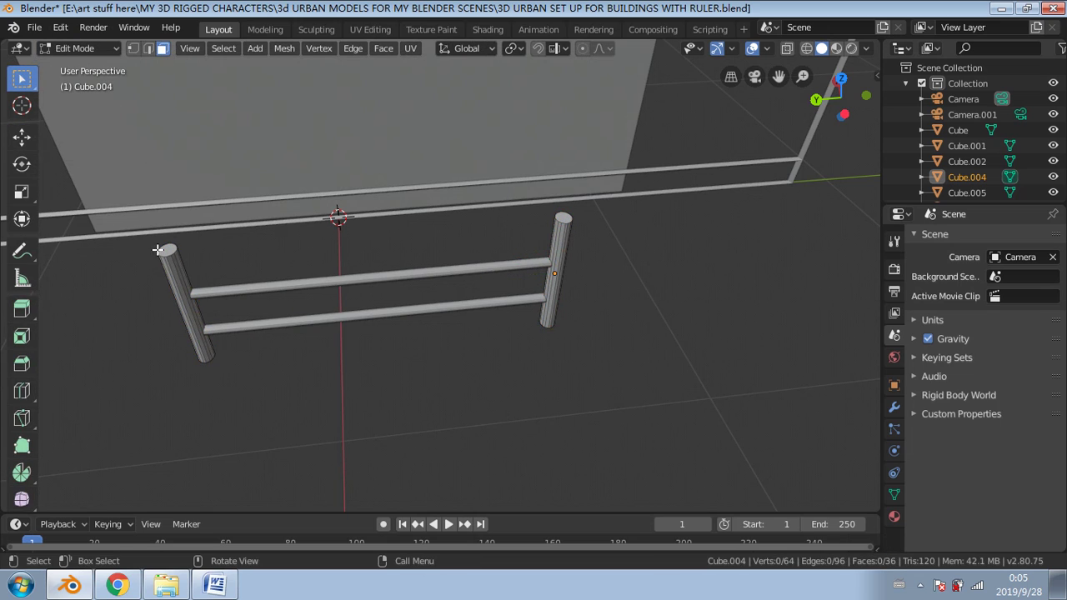
pyautogui.click(170, 249)
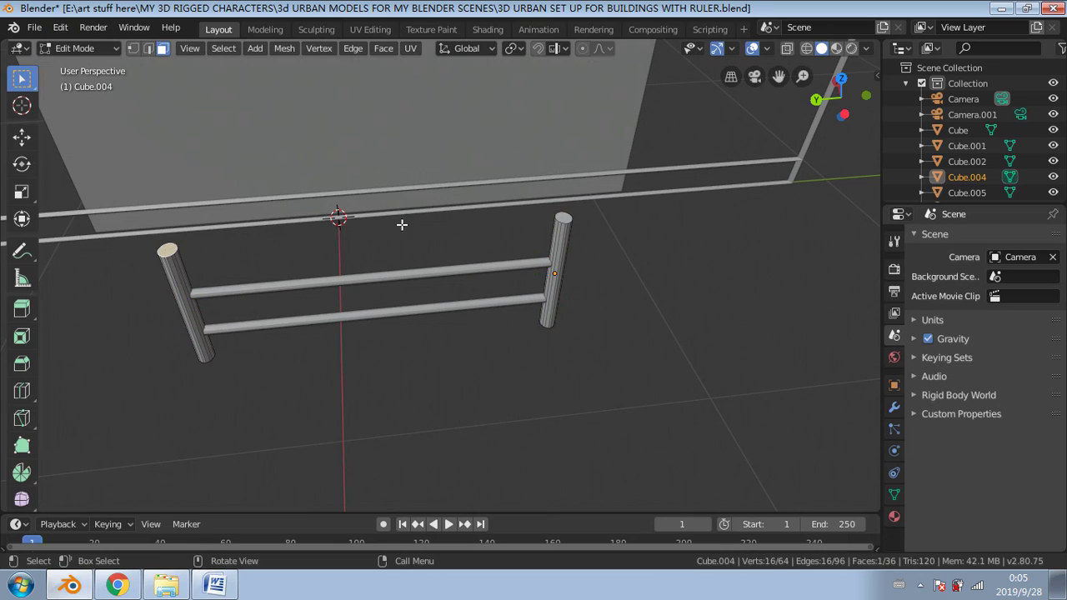
pyautogui.keyDown('shift'); pyautogui.click(563, 217); pyautogui.keyUp('shift')
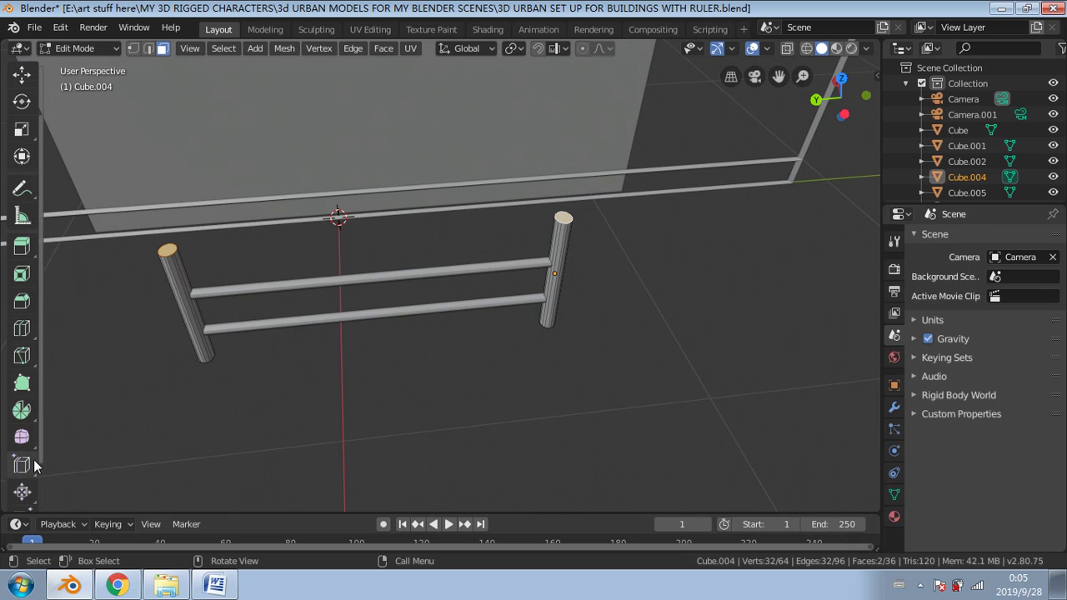
pyautogui.scroll(-2, 35, 482)
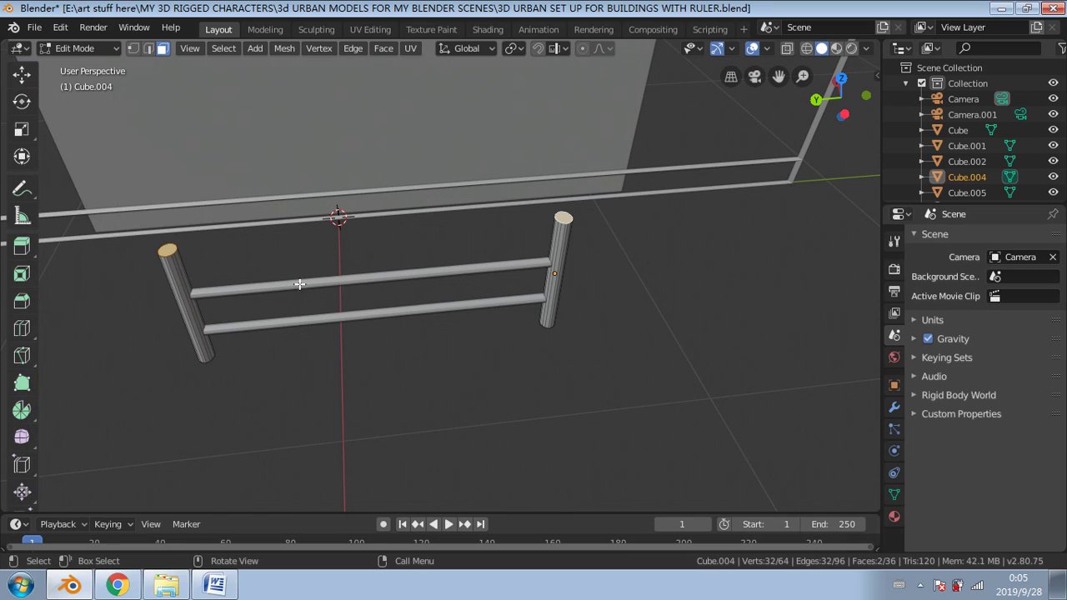
pyautogui.moveTo(284, 291); pyautogui.dragTo(211, 253, button='middle')
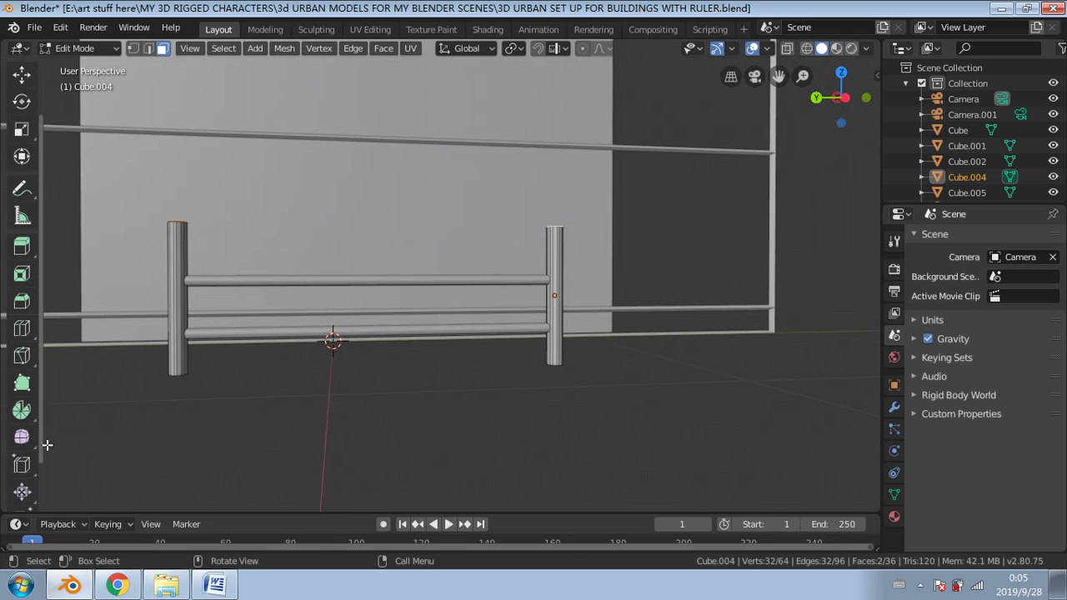
pyautogui.click(22, 492)
pyautogui.moveTo(269, 236); pyautogui.dragTo(284, 206)
pyautogui.moveTo(445, 400); pyautogui.dragTo(425, 413, button='middle')
pyautogui.click(448, 421)
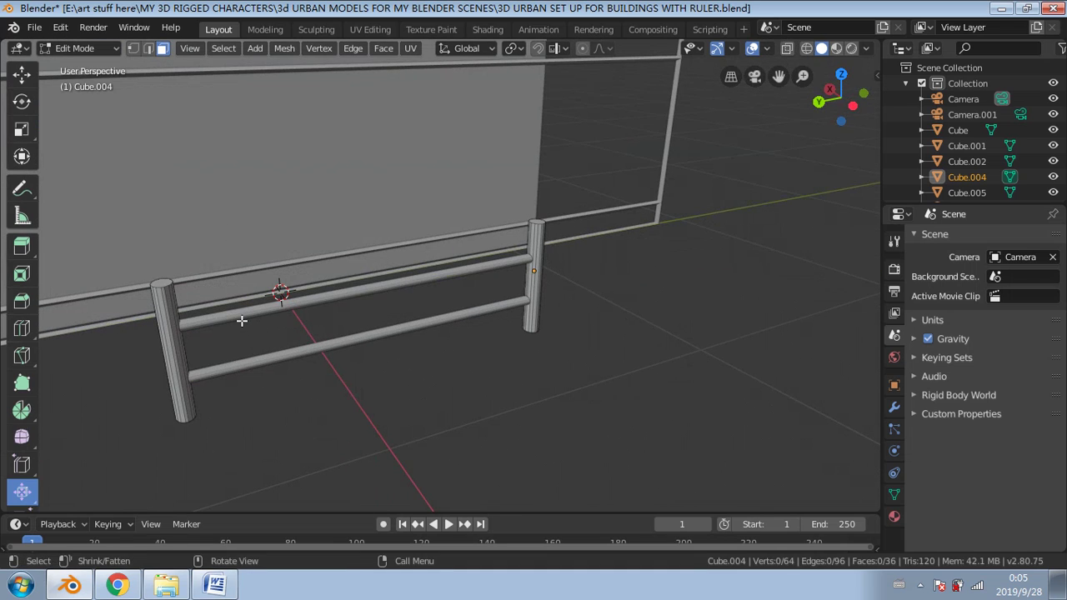
pyautogui.click(22, 74)
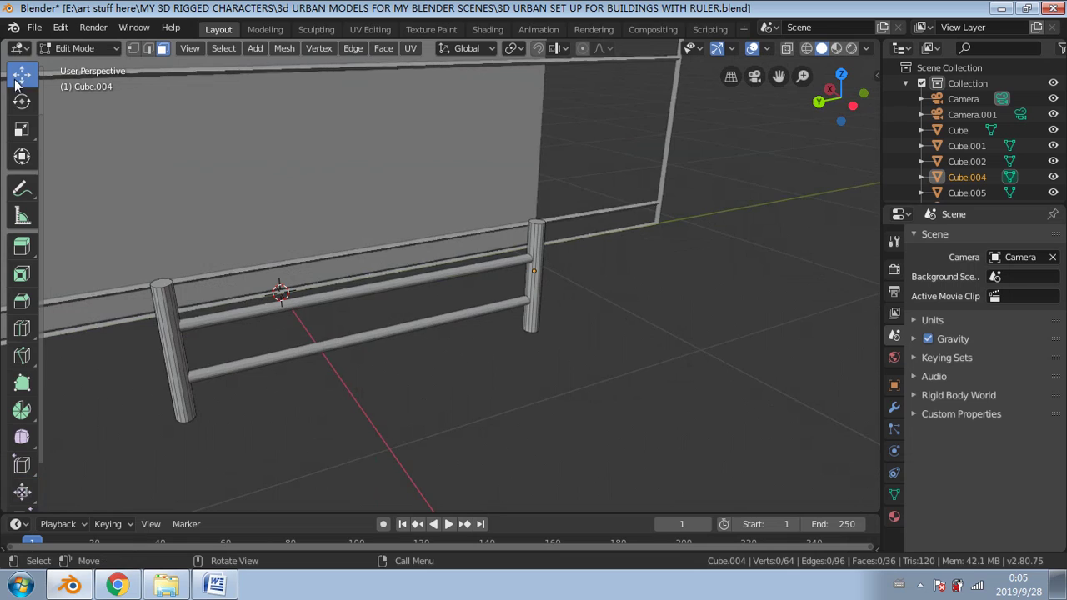
pyautogui.click(97, 48)
pyautogui.click(83, 67)
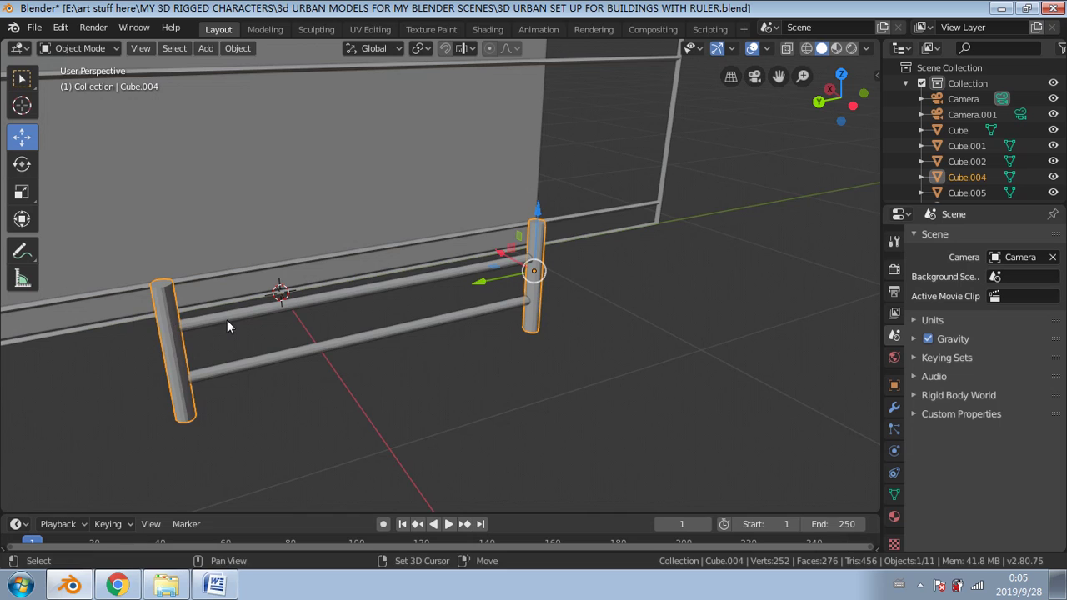
# Step: Try joining the posts with the upper and lower rails into a single object
pyautogui.keyDown('shift'); pyautogui.click(226, 321); pyautogui.keyUp('shift')
pyautogui.keyDown('shift'); pyautogui.click(239, 371); pyautogui.keyUp('shift')
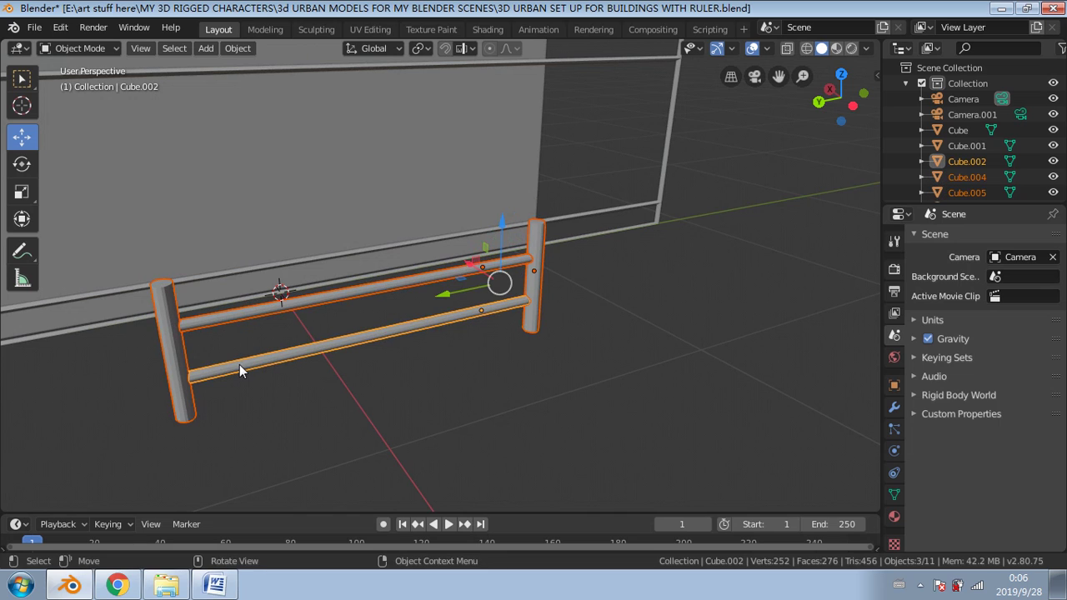
pyautogui.hotkey('ctrl', 'j')
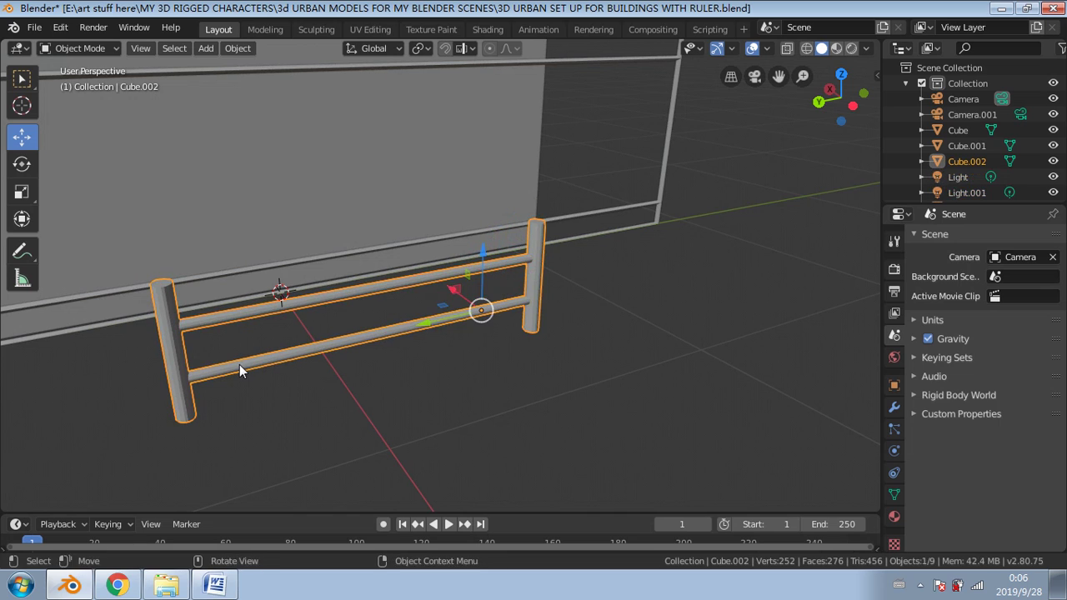
# Step: Try stacking a duplicate of the railing above the original along the Z axis, with the post ends overlapping
pyautogui.moveTo(393, 388); pyautogui.dragTo(335, 341, button='middle')
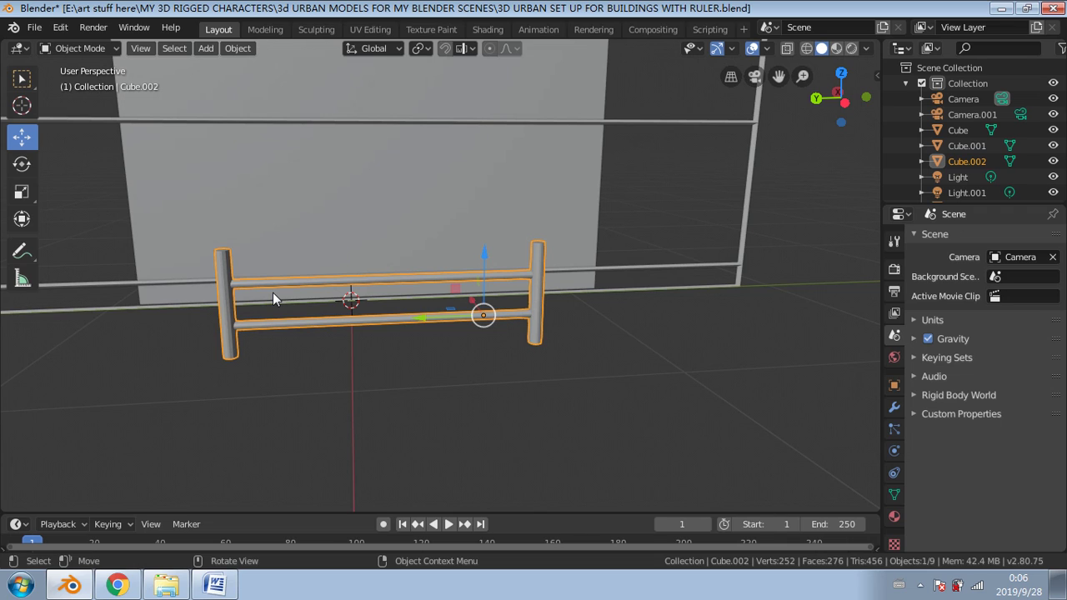
pyautogui.hotkey('shift', 'd')
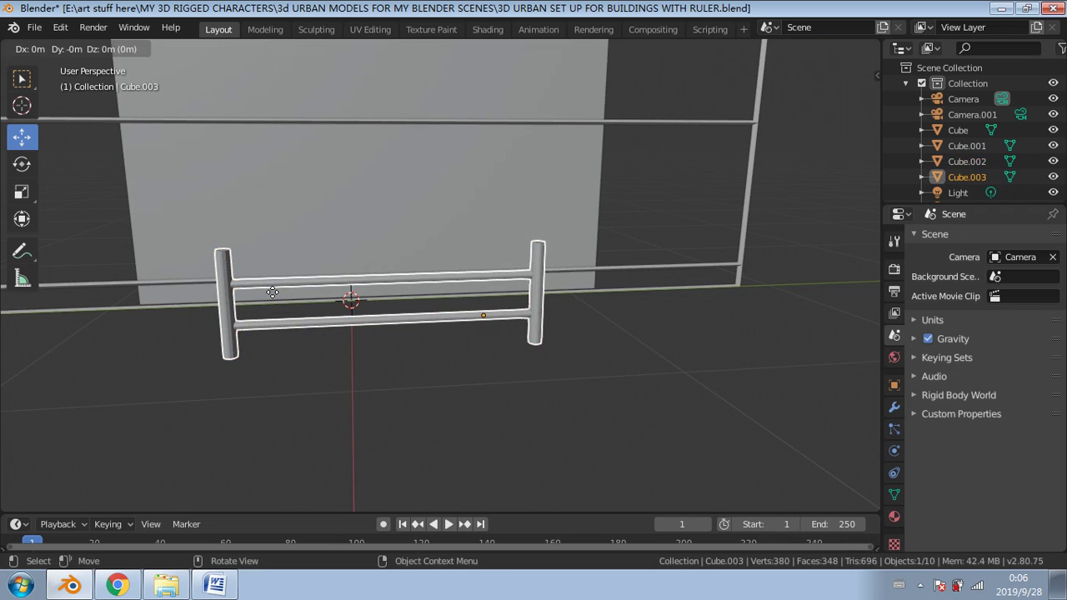
pyautogui.press('z')
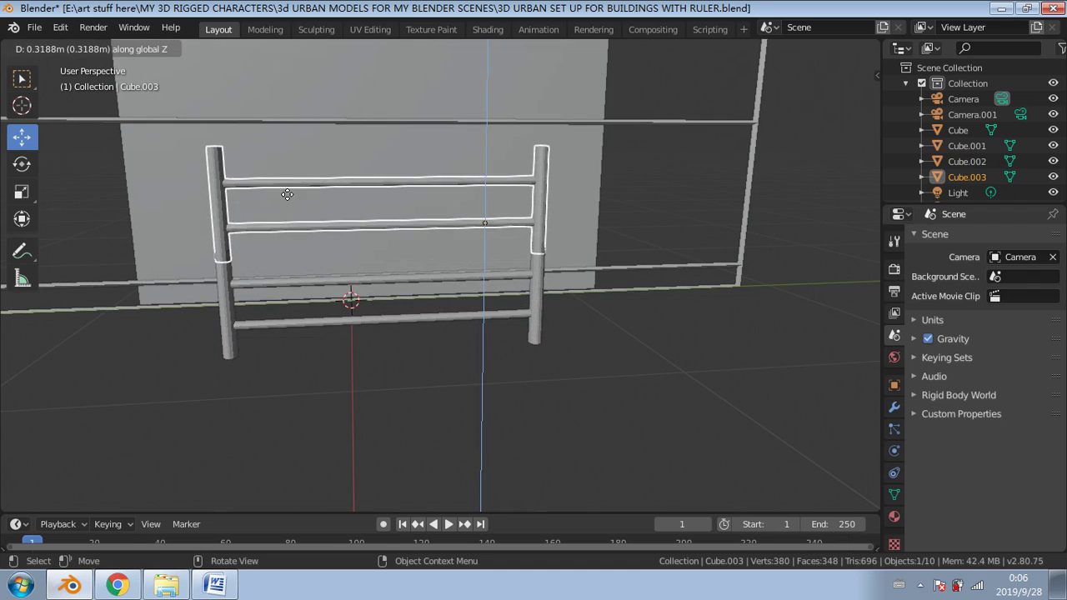
pyautogui.click(291, 185)
pyautogui.moveTo(380, 250); pyautogui.dragTo(322, 250, button='middle')
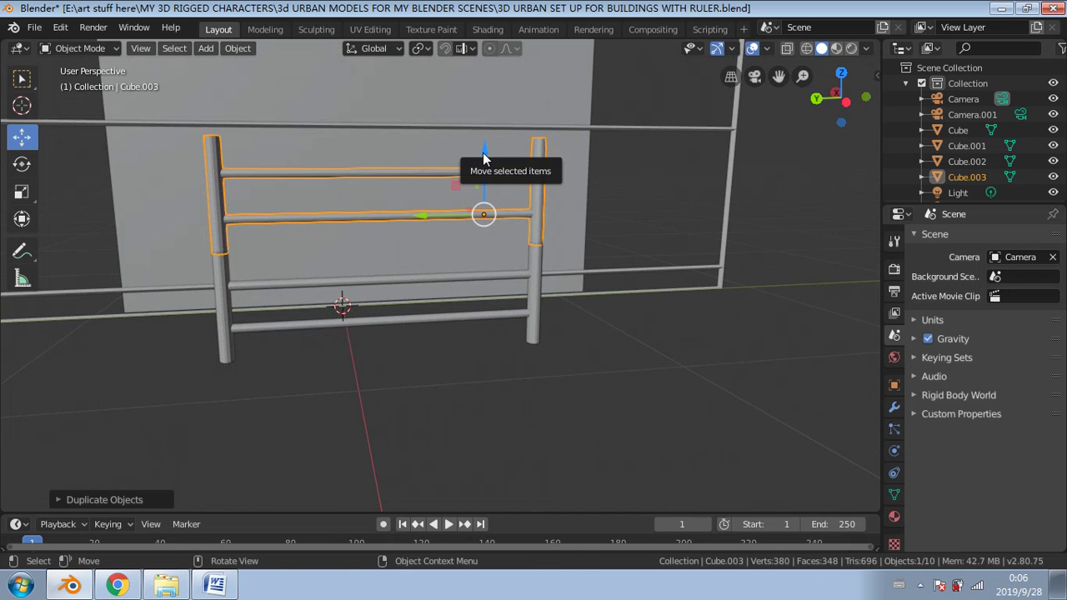
pyautogui.moveTo(483, 159); pyautogui.dragTo(488, 179)
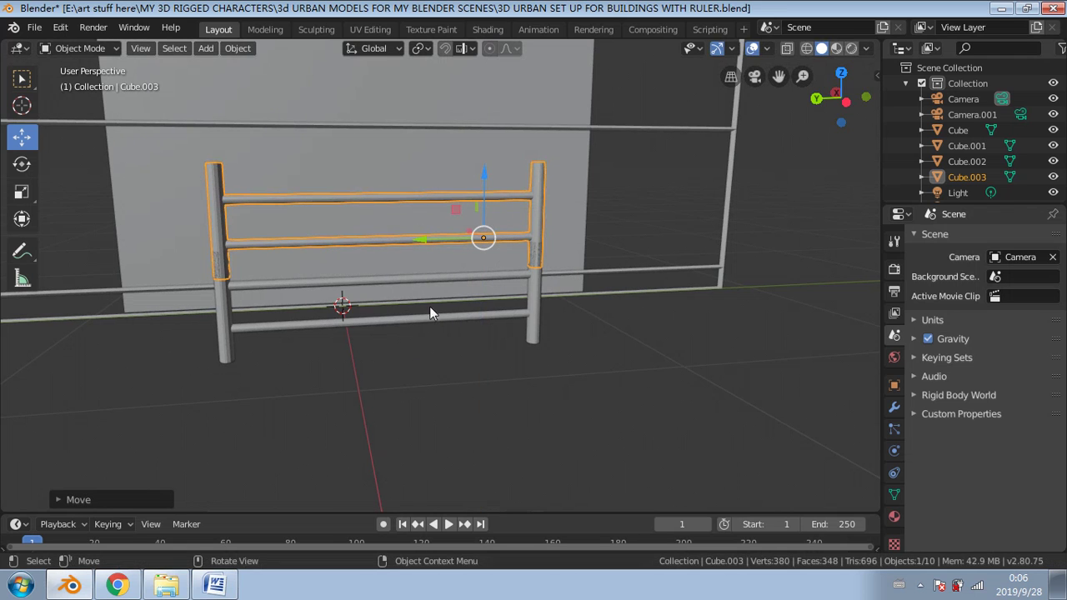
# Step: Check where the stacked posts overlap, and undo the duplicate and the joining of posts and rails
pyautogui.moveTo(434, 336); pyautogui.dragTo(254, 281, button='middle')
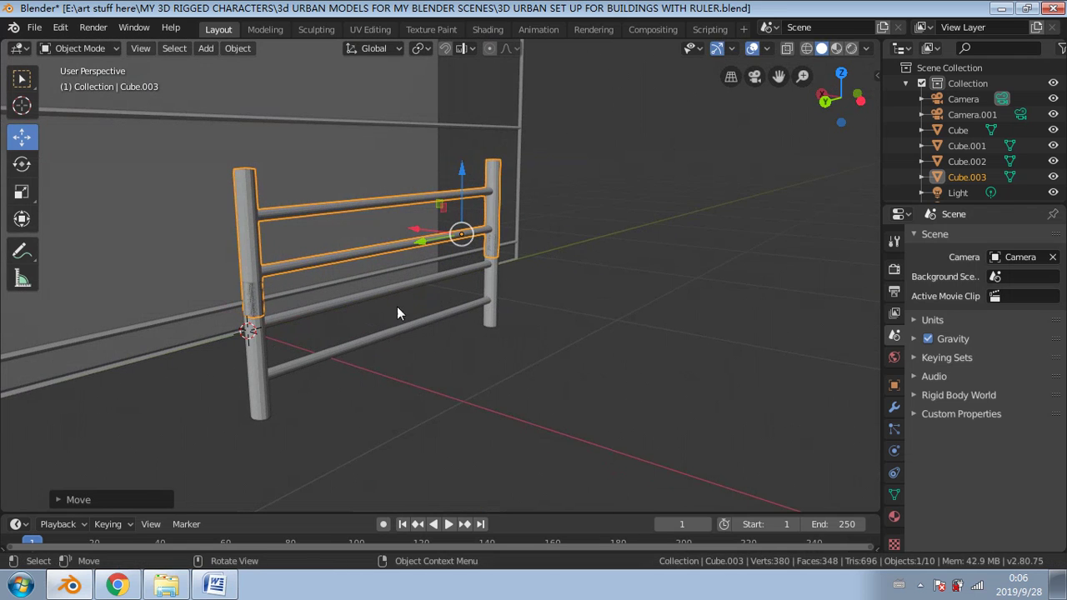
pyautogui.moveTo(458, 288); pyautogui.dragTo(231, 278, button='middle')
pyautogui.scroll(4, 192, 292)
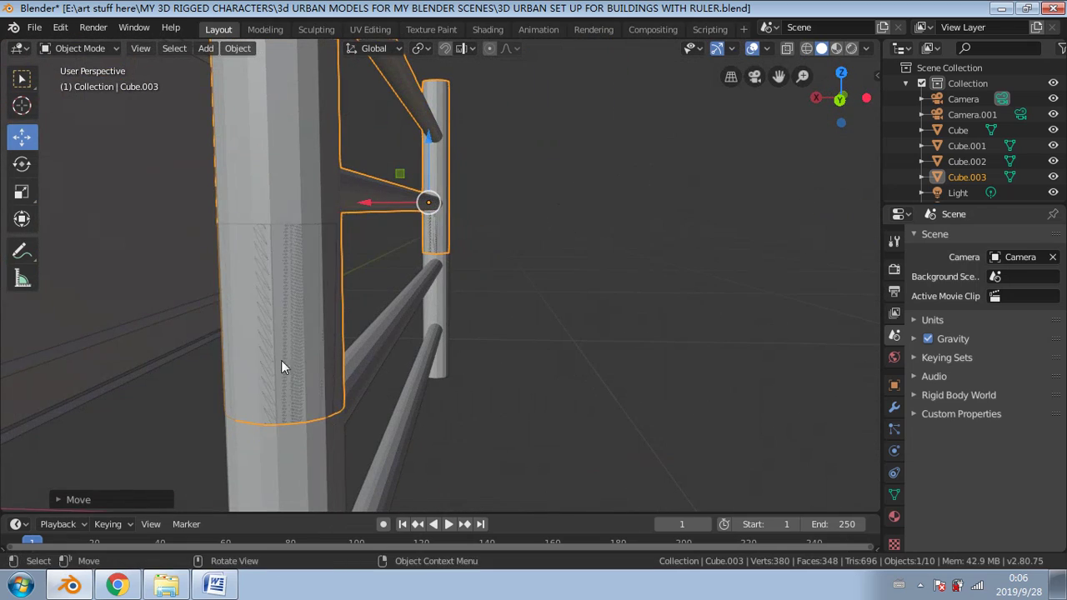
pyautogui.moveTo(311, 294); pyautogui.dragTo(294, 302, button='middle')
pyautogui.scroll(-3, 304, 295)
pyautogui.moveTo(392, 300)
pyautogui.mouseDown(button='middle')
pyautogui.moveTo(327, 336)
pyautogui.moveTo(281, 322)
pyautogui.moveTo(295, 324)
pyautogui.moveTo(320, 364)
pyautogui.mouseUp(button='middle')
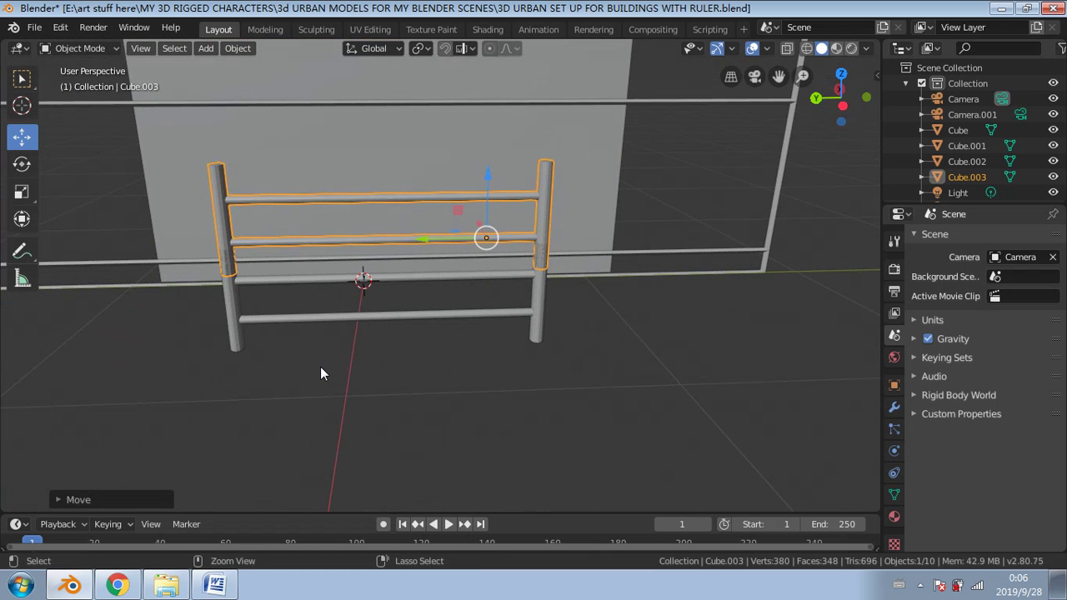
pyautogui.hotkey('ctrl', 'z')
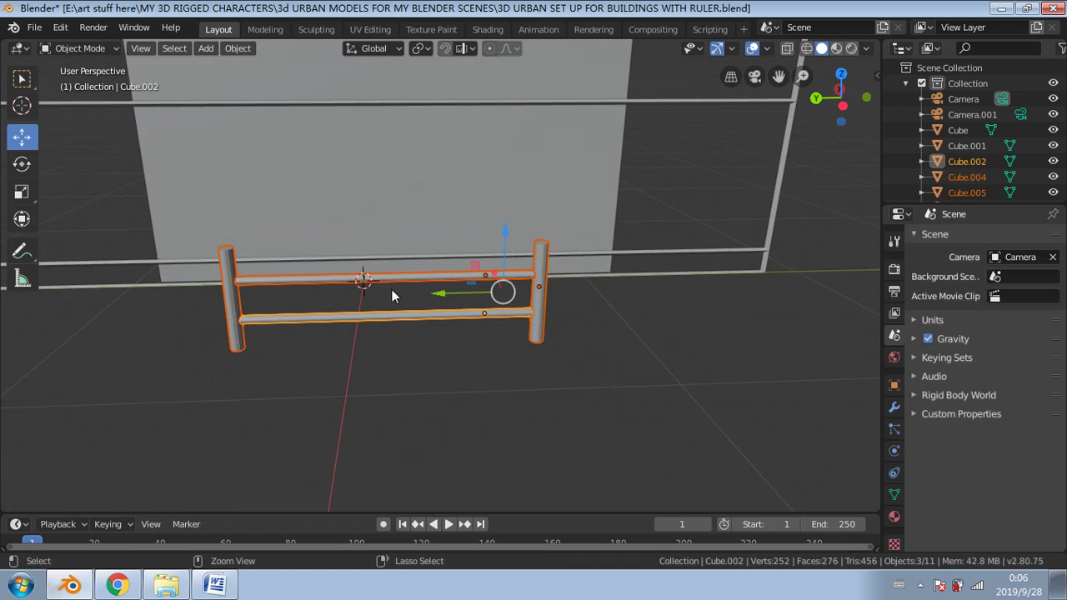
pyautogui.hotkey('ctrl', 'z')
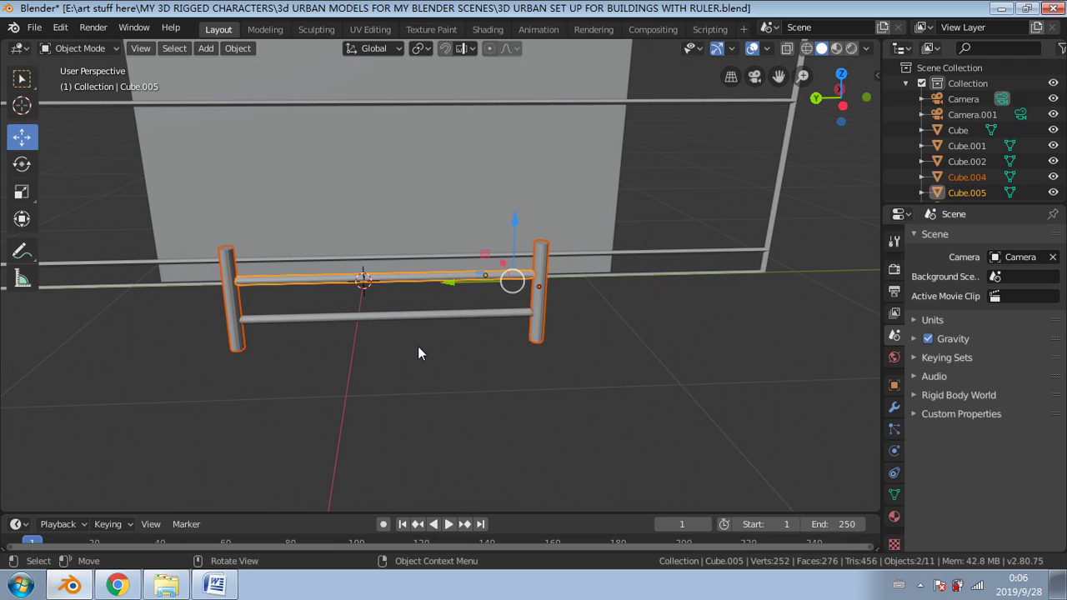
# Step: Shorten both posts by lowering their top faces to about the upper rail's height with Shrink/Fatten in Edit Mode
pyautogui.click(375, 370)
pyautogui.click(228, 265)
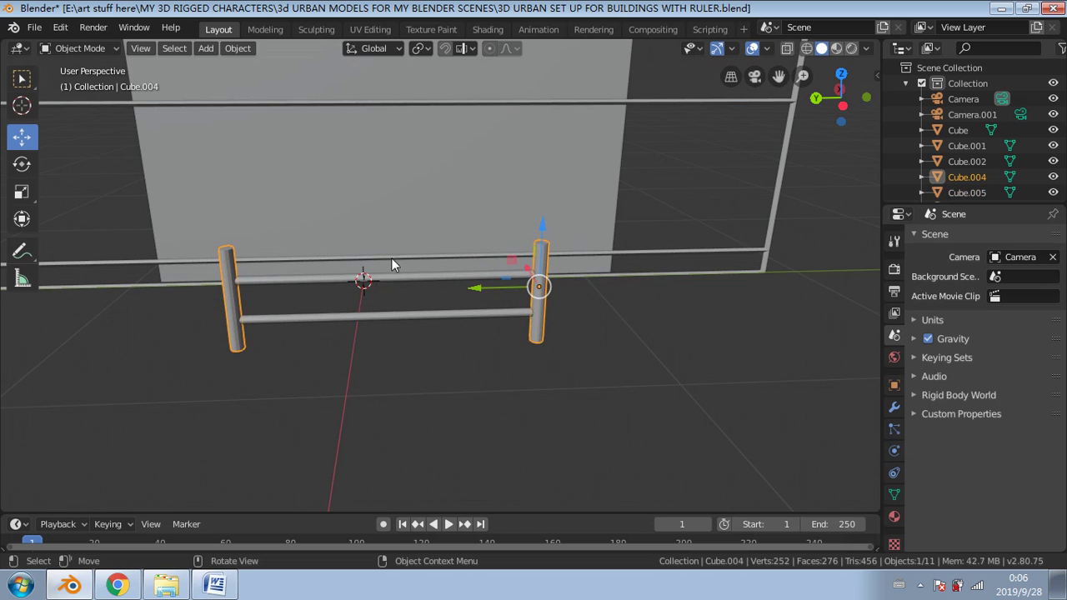
pyautogui.click(84, 49)
pyautogui.click(69, 88)
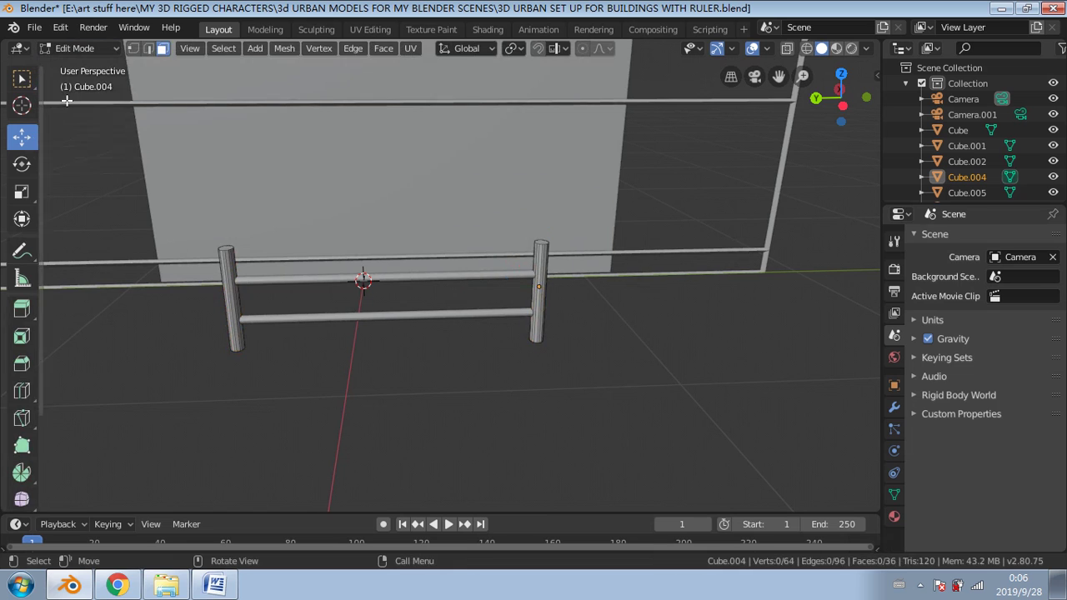
pyautogui.click(22, 78)
pyautogui.moveTo(125, 217); pyautogui.dragTo(203, 292, button='middle')
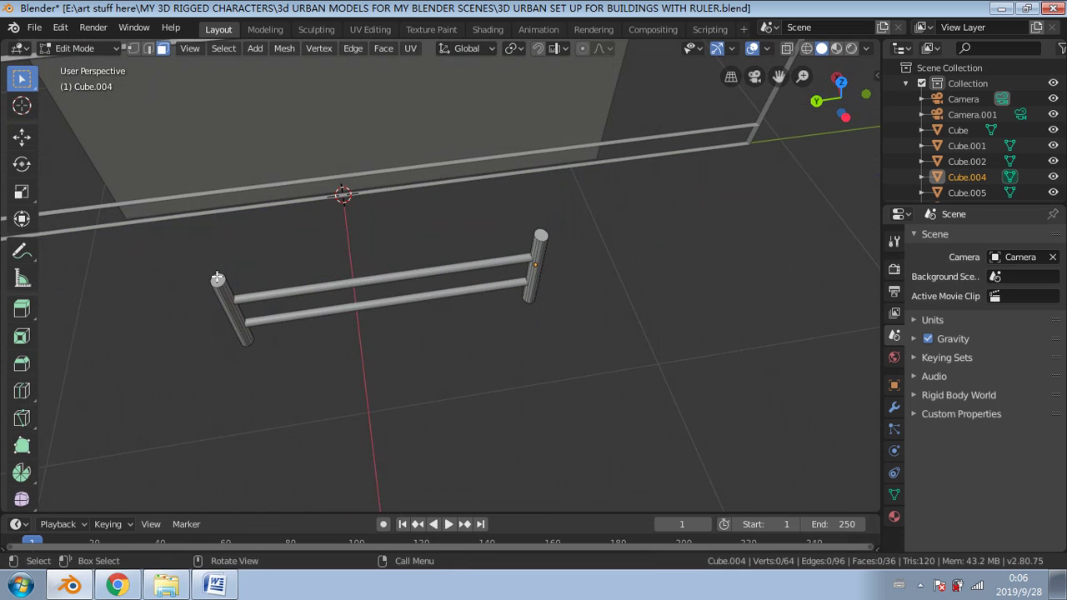
pyautogui.click(217, 279)
pyautogui.keyDown('shift'); pyautogui.click(541, 236); pyautogui.keyUp('shift')
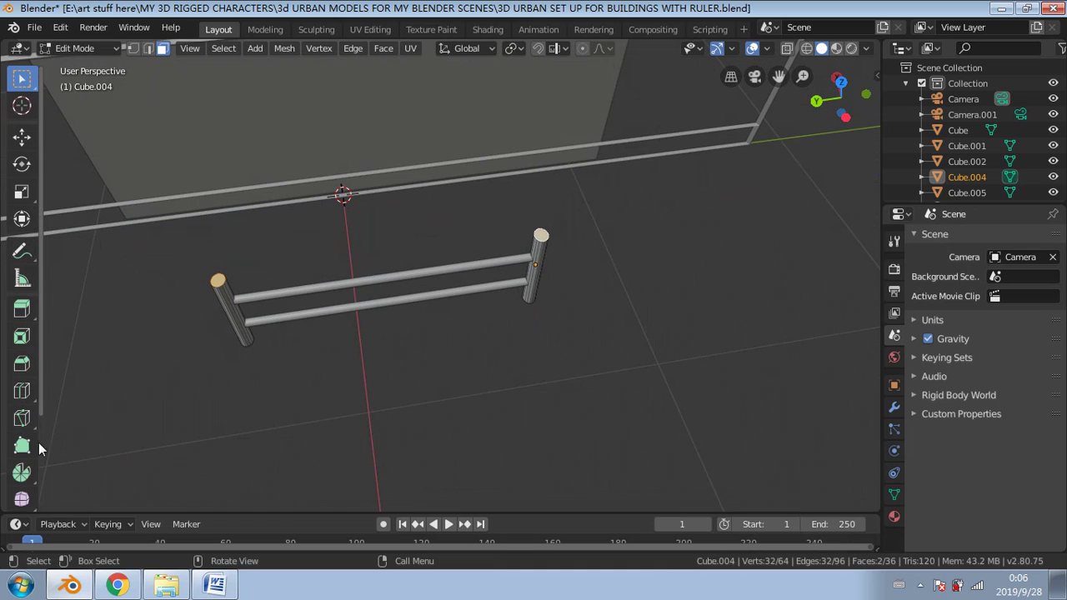
pyautogui.scroll(-3, 25, 467)
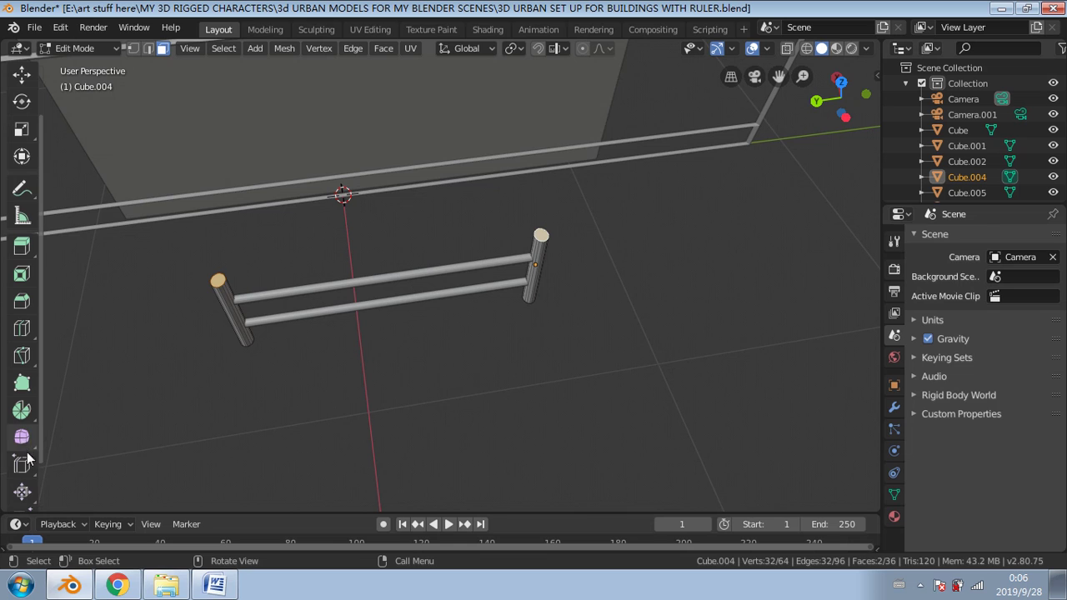
pyautogui.click(25, 494)
pyautogui.moveTo(220, 278); pyautogui.dragTo(227, 205)
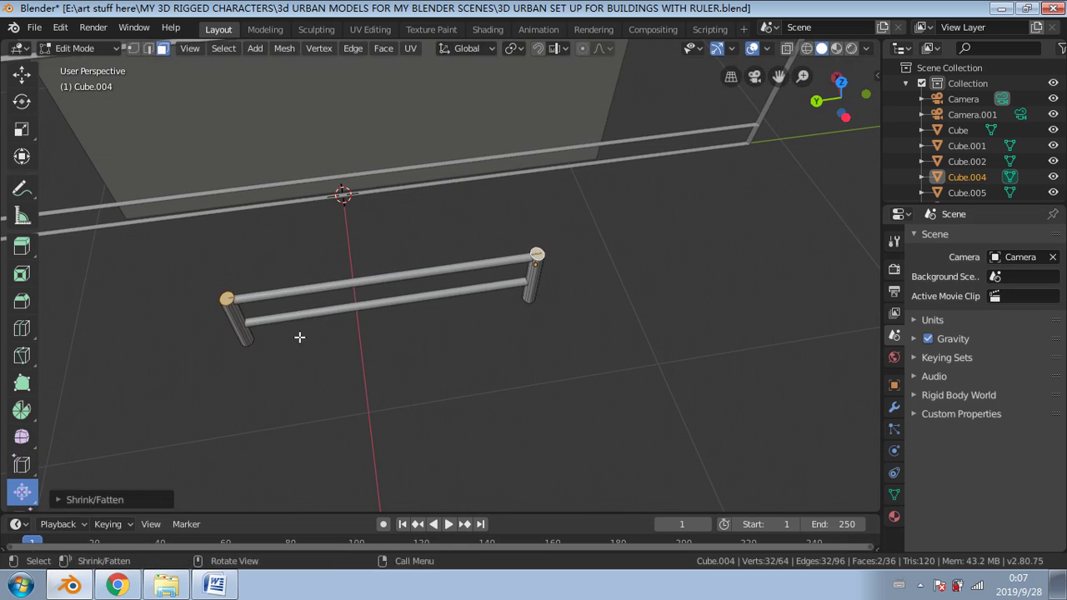
# Step: Lengthen both posts slightly downward by extending their bottom faces with Shrink/Fatten, and return to Object Mode
pyautogui.moveTo(298, 336); pyautogui.dragTo(259, 282, button='middle')
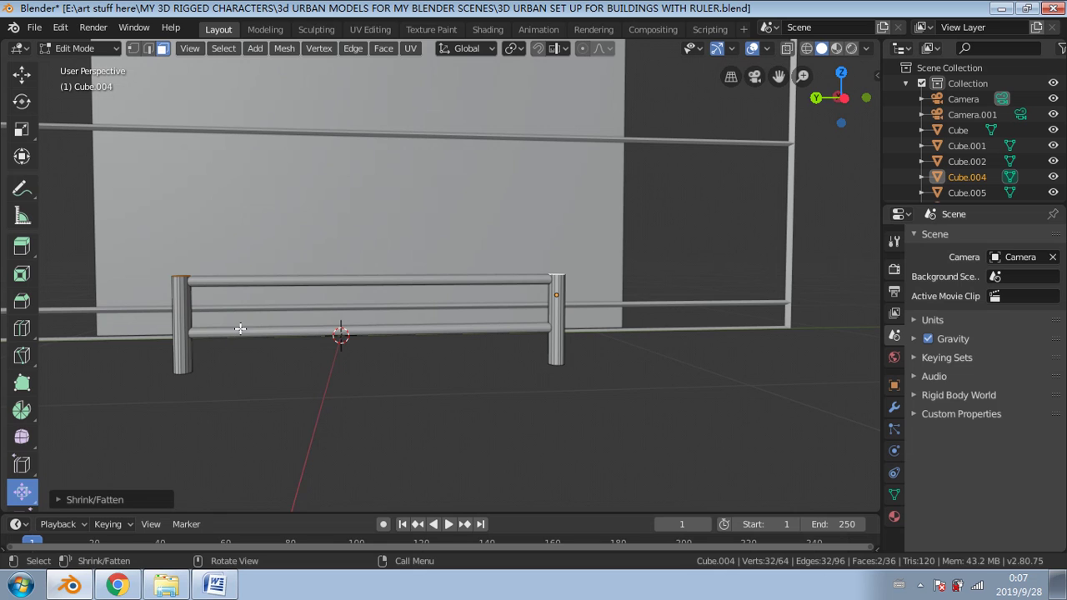
pyautogui.click(300, 382)
pyautogui.moveTo(348, 417); pyautogui.dragTo(188, 355, button='middle')
pyautogui.keyDown('alt'); pyautogui.click(160, 356); pyautogui.keyUp('alt')
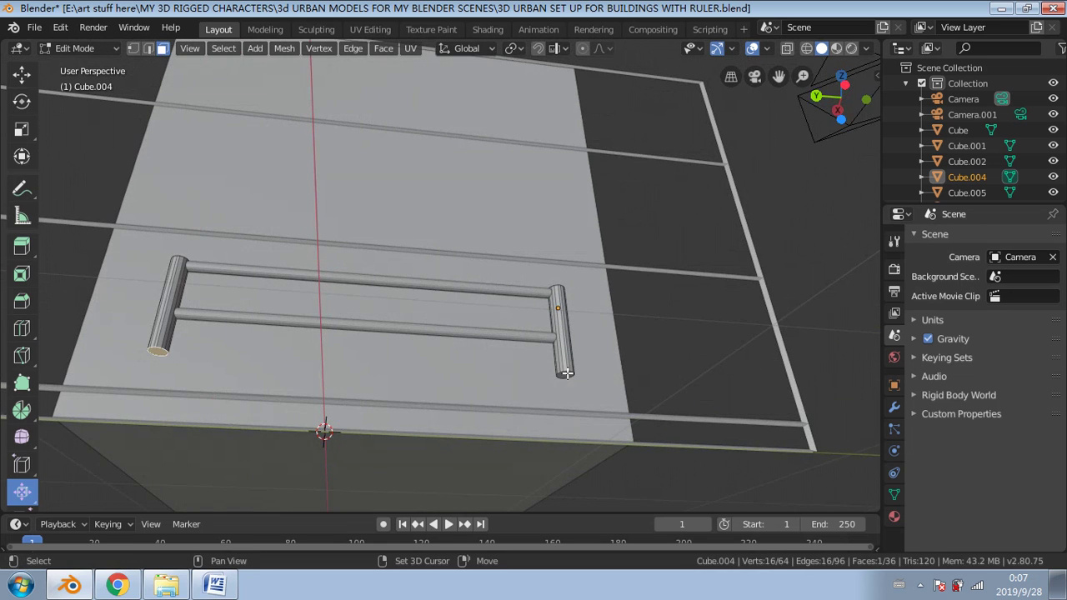
pyautogui.keyDown('alt'); pyautogui.keyDown('shift'); pyautogui.click(566, 379); pyautogui.keyUp('shift'); pyautogui.keyUp('alt')
pyautogui.hotkey('alt', 's')
pyautogui.click(570, 395)
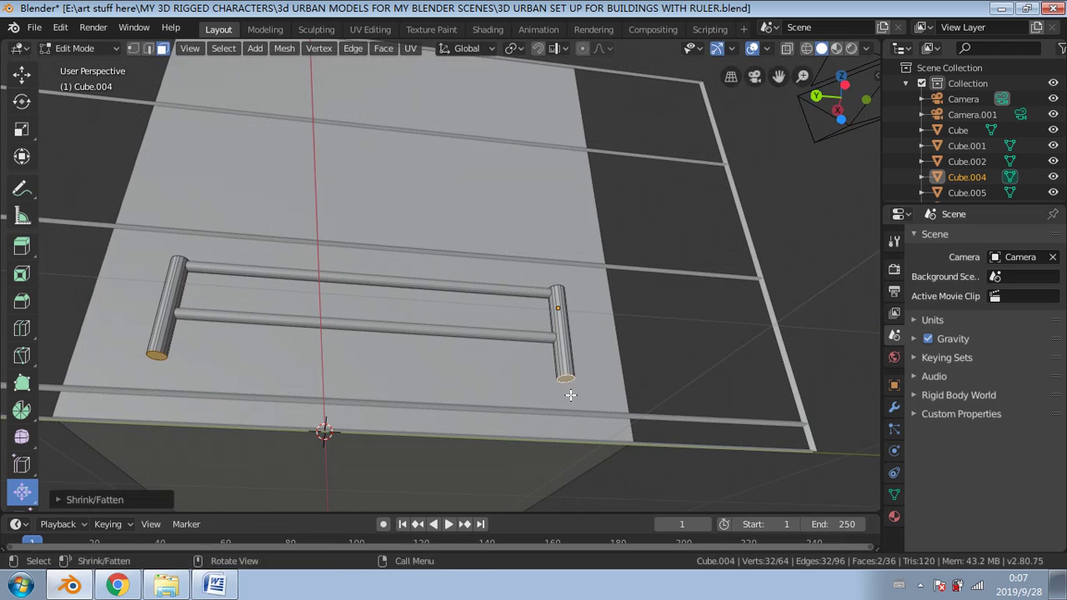
pyautogui.moveTo(571, 395)
pyautogui.mouseDown(button='middle')
pyautogui.moveTo(562, 436)
pyautogui.moveTo(567, 375)
pyautogui.mouseUp(button='middle')
pyautogui.hotkey('alt', 's')
pyautogui.click(502, 367)
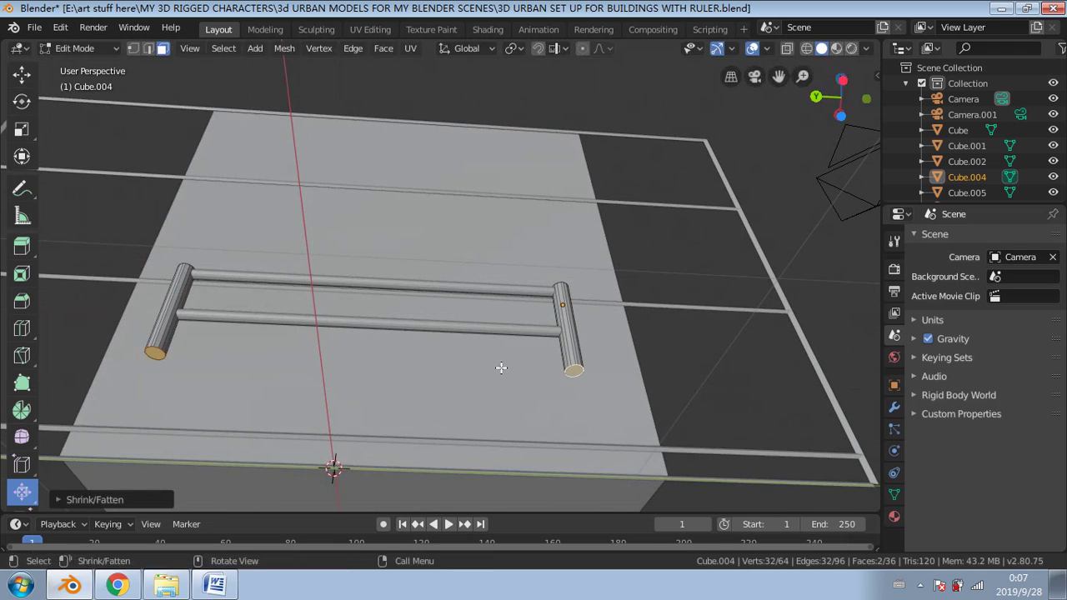
pyautogui.click(75, 47)
pyautogui.click(93, 64)
# Step: Move the posts and both rails together along the Z axis so the post bottoms sit on the ground line
pyautogui.moveTo(135, 101); pyautogui.dragTo(606, 171, button='middle')
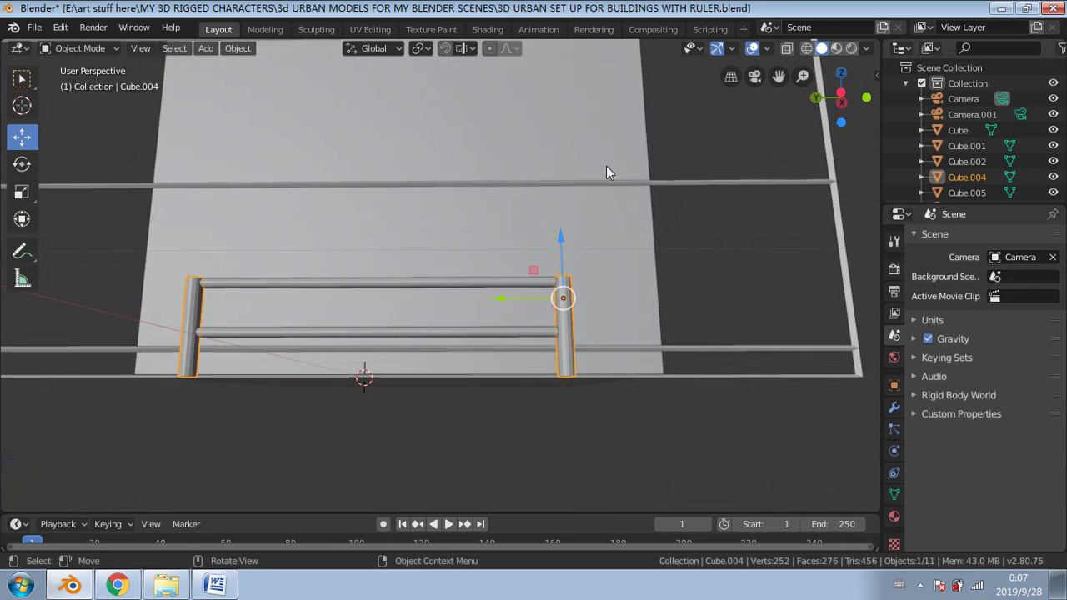
pyautogui.click(841, 94)
pyautogui.click(841, 98)
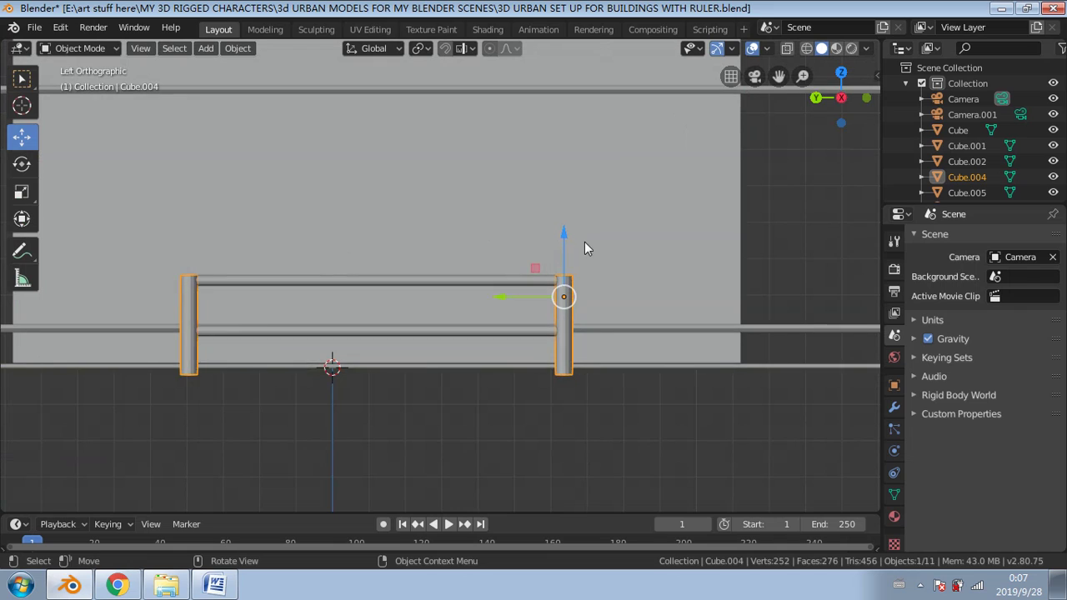
pyautogui.press('w')
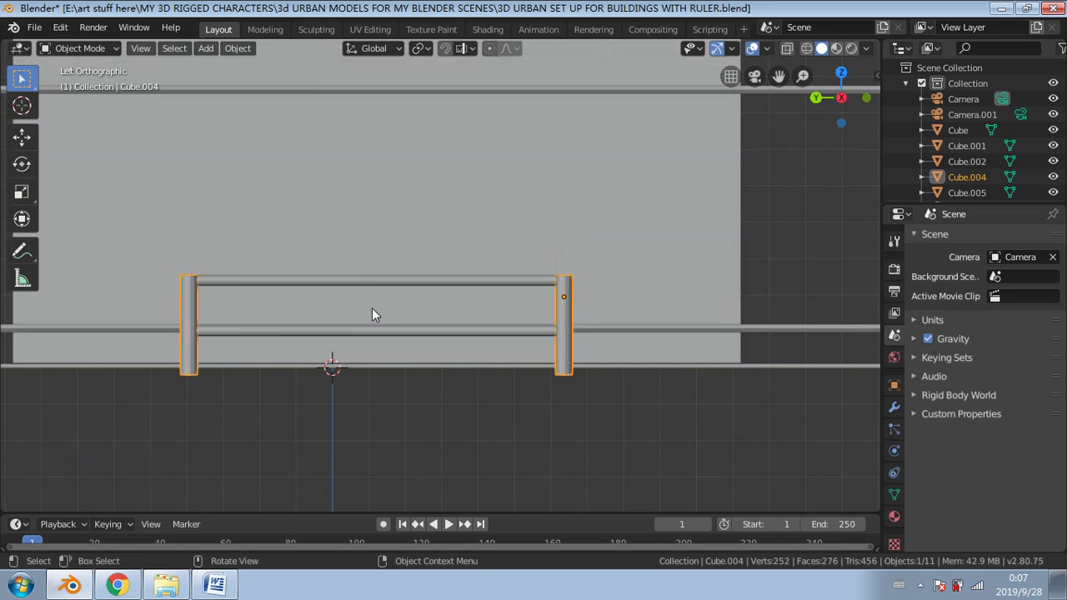
pyautogui.keyDown('shift'); pyautogui.click(359, 280); pyautogui.keyUp('shift')
pyautogui.keyDown('shift'); pyautogui.click(334, 332); pyautogui.keyUp('shift')
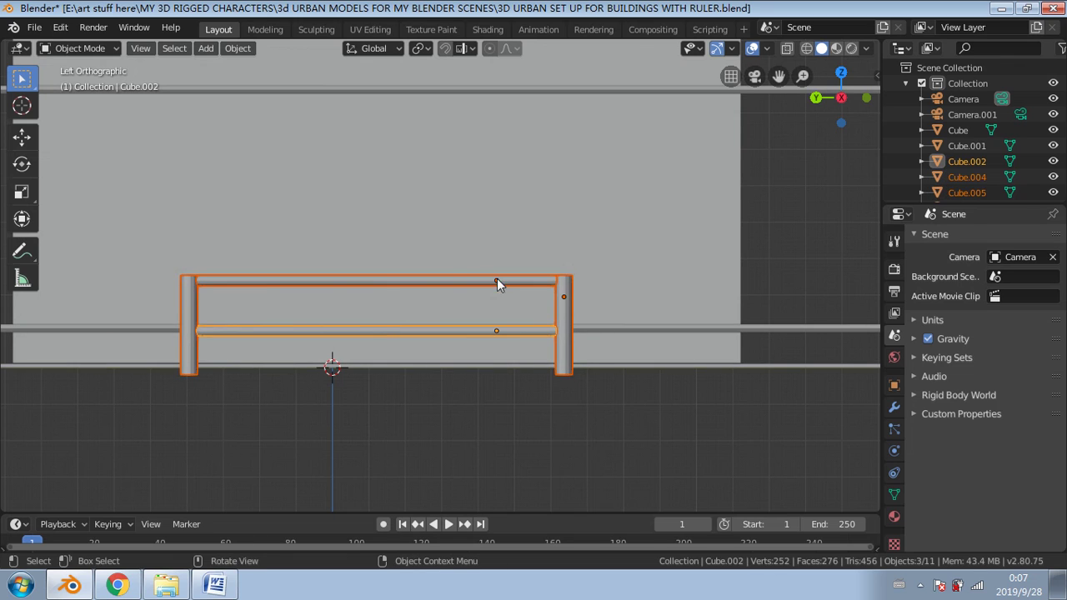
pyautogui.click(19, 132)
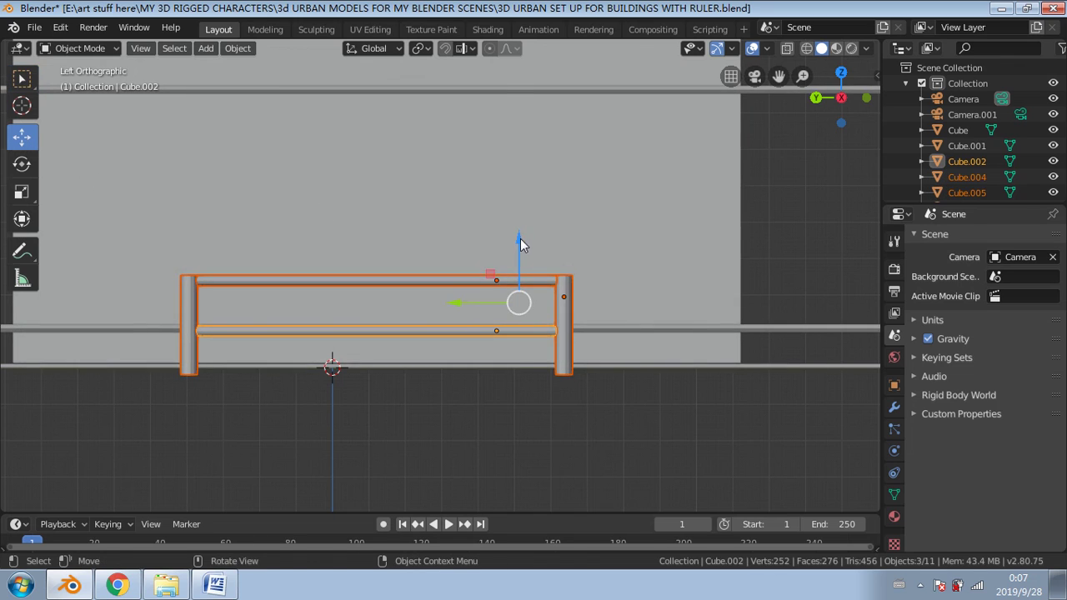
pyautogui.moveTo(520, 241); pyautogui.dragTo(524, 230)
pyautogui.scroll(-5, 533, 300)
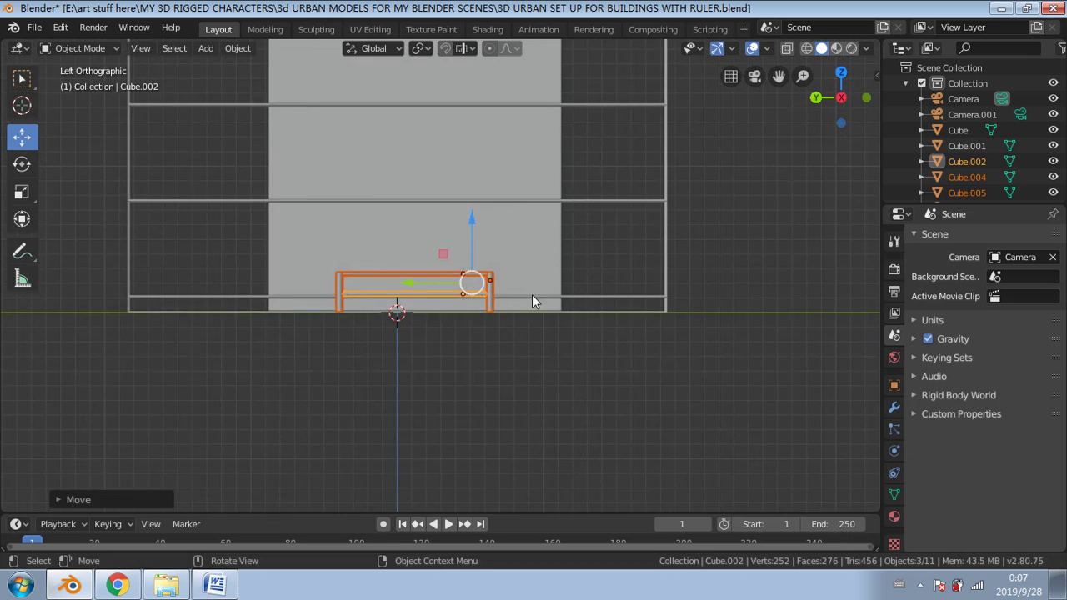
pyautogui.moveTo(532, 296)
pyautogui.mouseDown(button='middle')
pyautogui.moveTo(549, 324)
pyautogui.moveTo(535, 296)
pyautogui.mouseUp(button='middle')
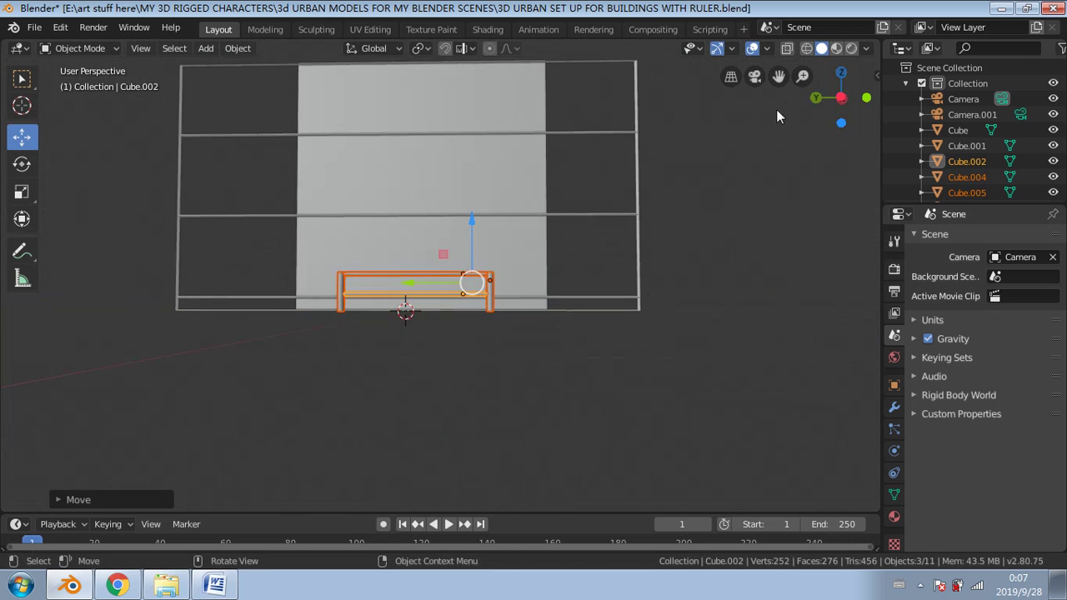
pyautogui.click(842, 100)
pyautogui.scroll(3, 382, 314)
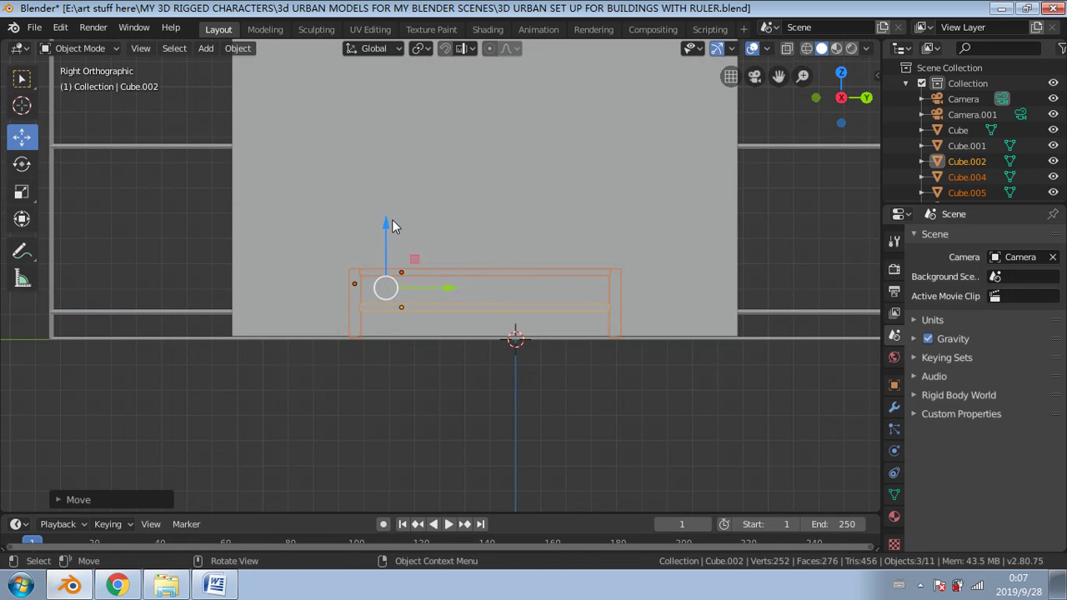
pyautogui.moveTo(392, 226); pyautogui.dragTo(392, 223)
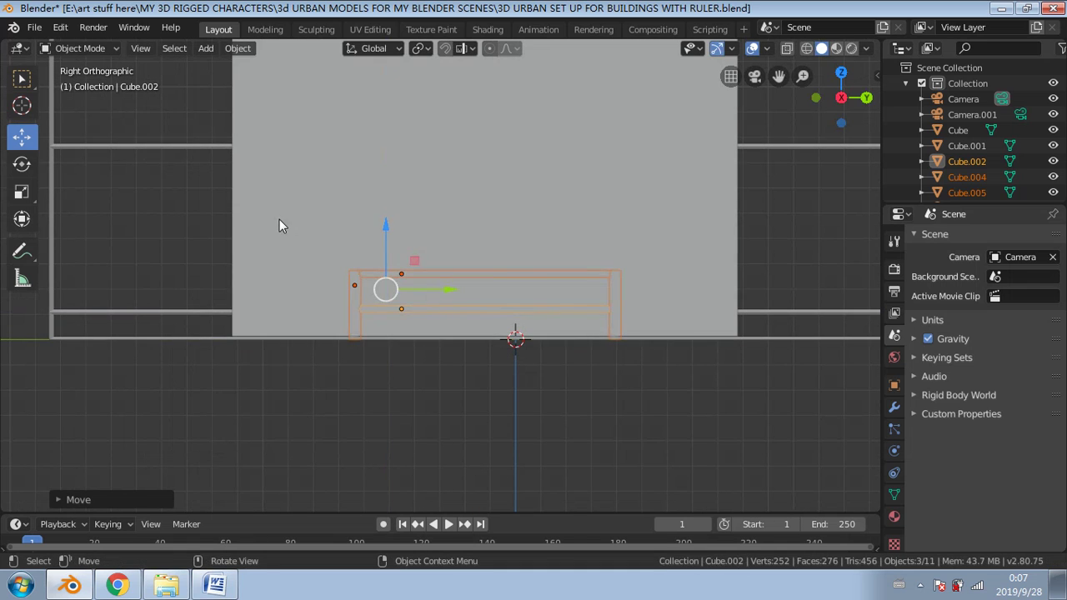
# Step: Nudge the large building block slightly down along the Z axis toward the ground line, and deselect it
pyautogui.click(282, 224)
pyautogui.scroll(-3, 426, 188)
pyautogui.moveTo(466, 95); pyautogui.dragTo(464, 96)
pyautogui.moveTo(284, 325); pyautogui.dragTo(537, 239, button='middle')
pyautogui.click(463, 309)
# Step: Join the posts with the upper and lower rails into a single railing object
pyautogui.scroll(5, 404, 301)
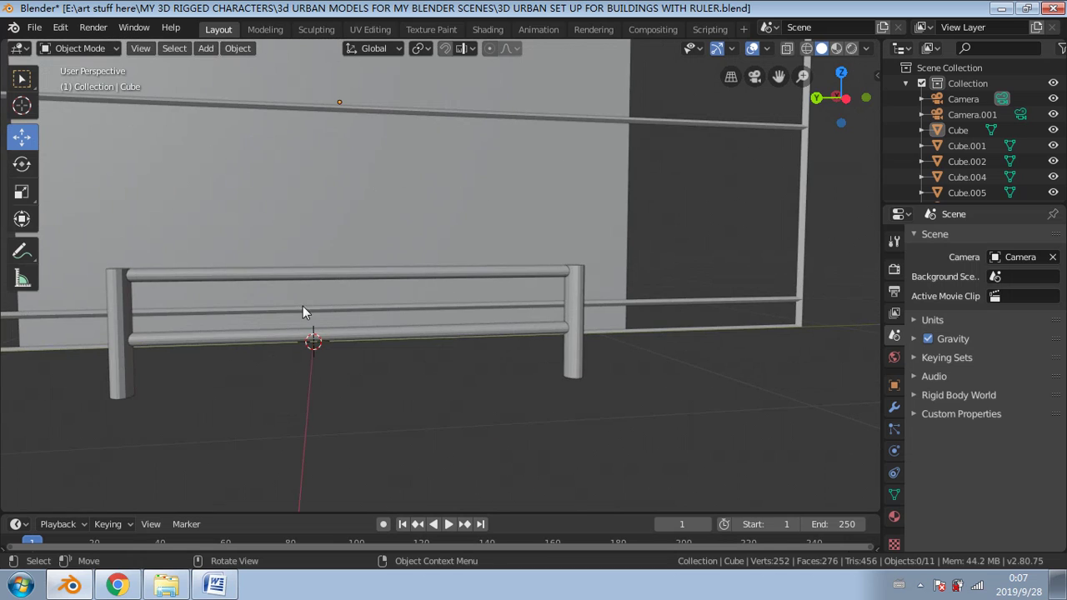
pyautogui.click(139, 278)
pyautogui.keyDown('shift'); pyautogui.click(150, 308); pyautogui.keyUp('shift')
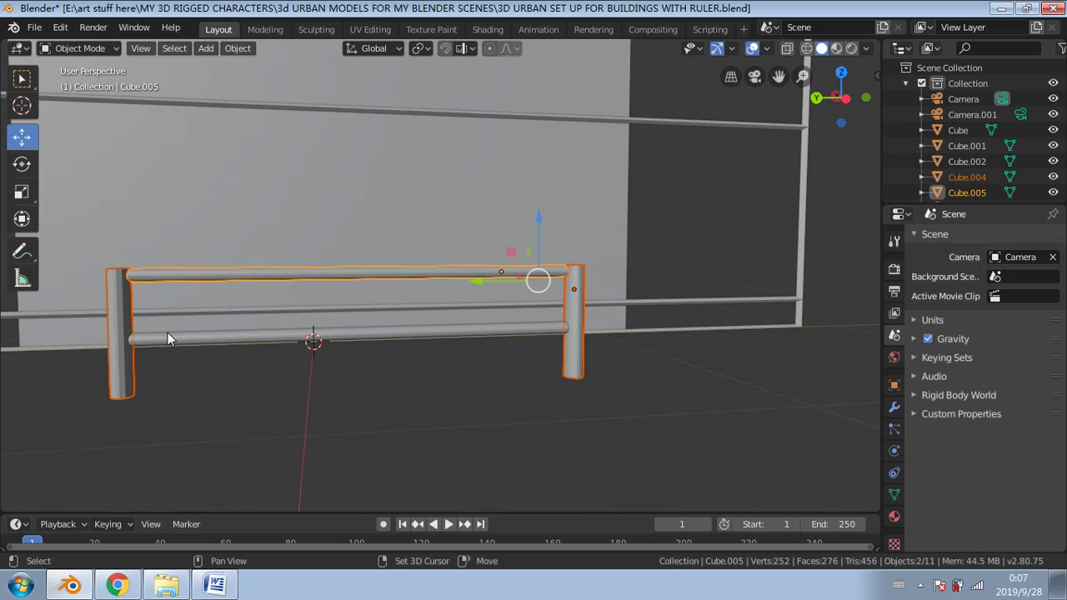
pyautogui.keyDown('shift'); pyautogui.click(167, 338); pyautogui.keyUp('shift')
pyautogui.hotkey('ctrl', 'j')
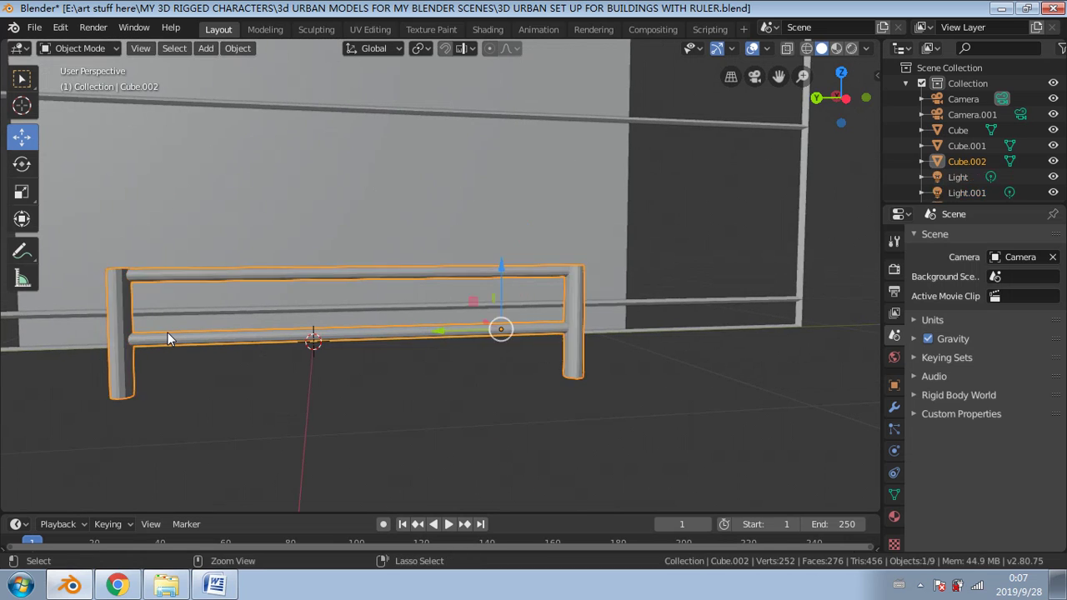
# Step: Try stacking a duplicate of the joined railing above the original along the Z axis, and delete the duplicate
pyautogui.scroll(-2, 172, 285)
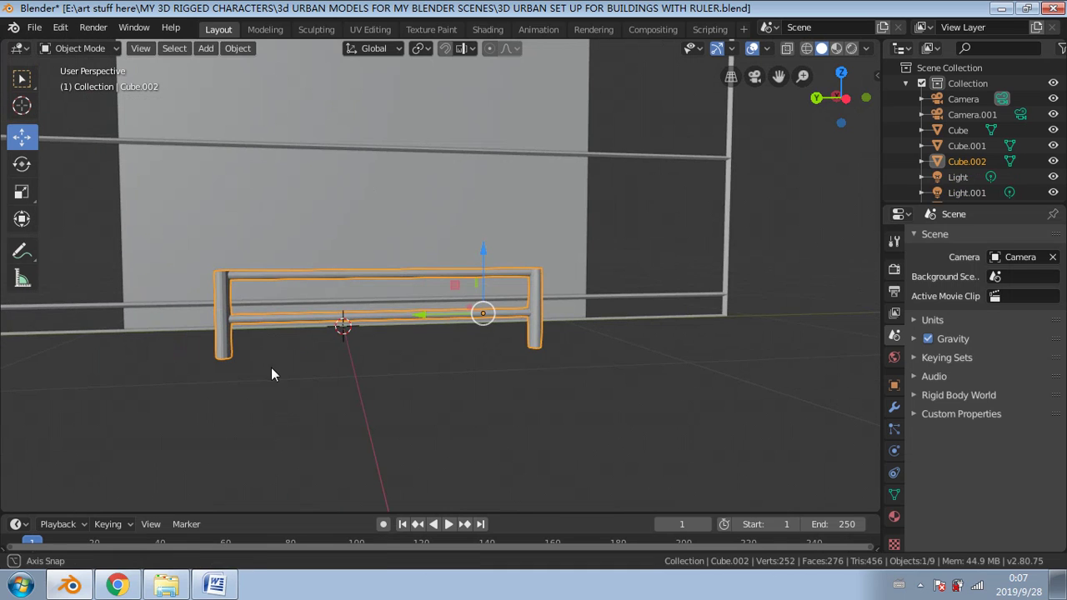
pyautogui.moveTo(271, 367); pyautogui.dragTo(267, 372, button='middle')
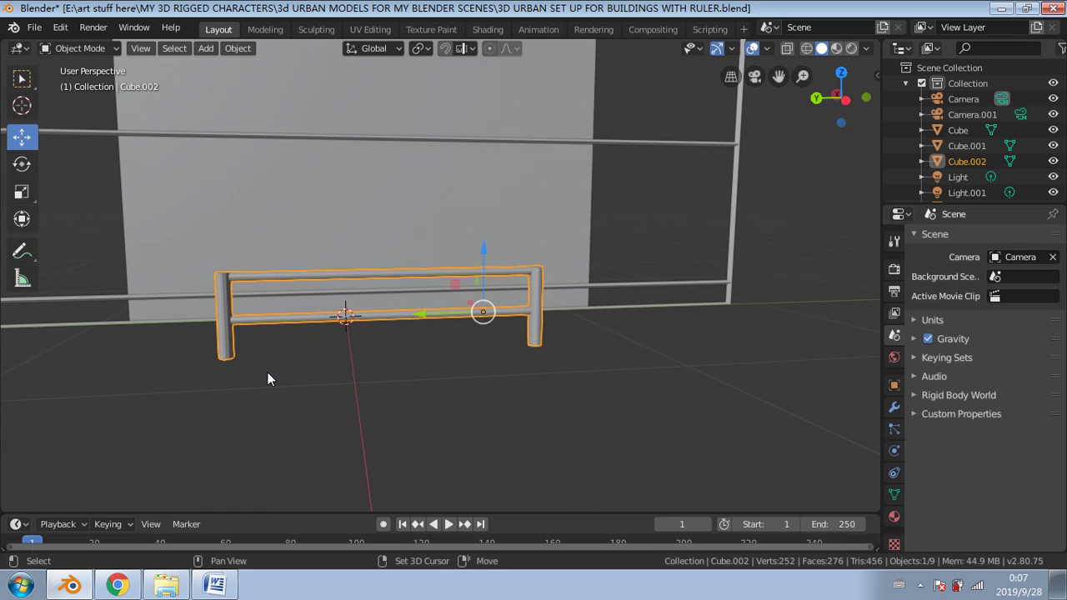
pyautogui.hotkey('shift', 'd')
pyautogui.press('z')
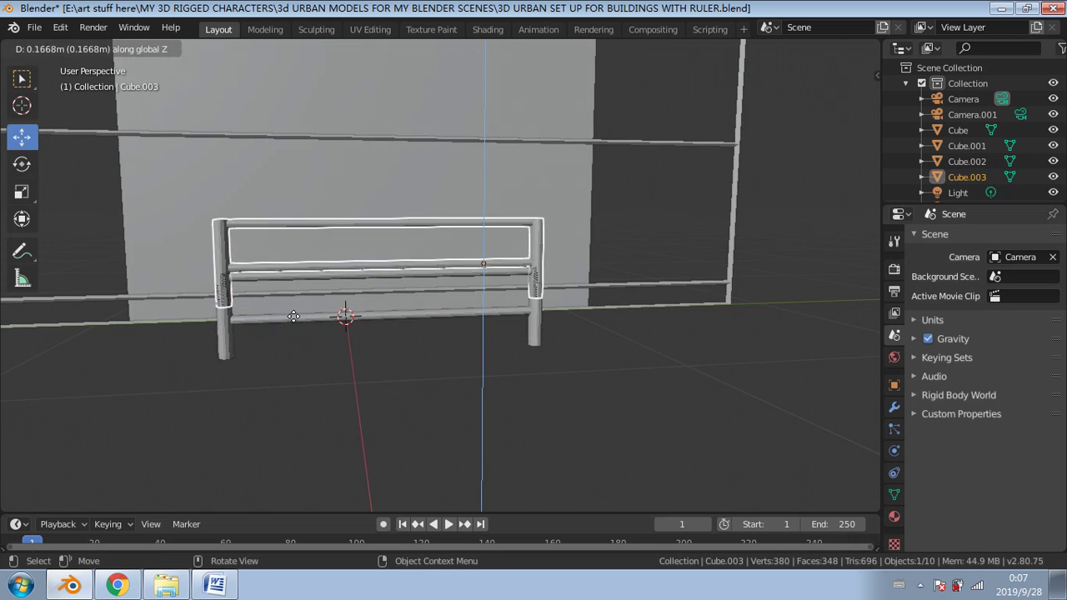
pyautogui.click(302, 299)
pyautogui.moveTo(300, 298); pyautogui.dragTo(324, 376, button='middle')
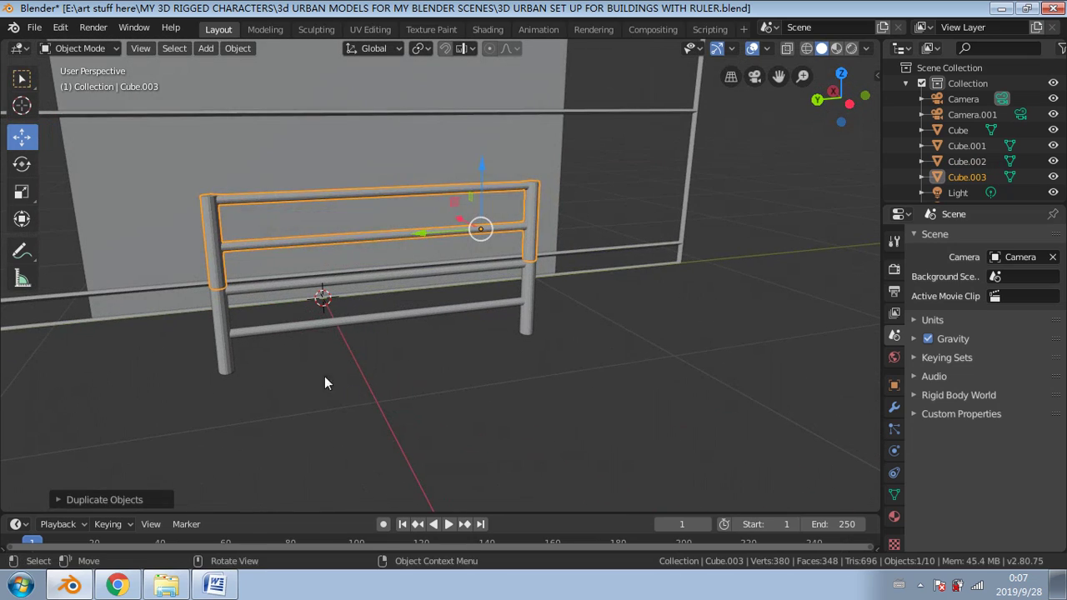
pyautogui.click(676, 394)
pyautogui.moveTo(547, 261); pyautogui.dragTo(318, 309, button='middle')
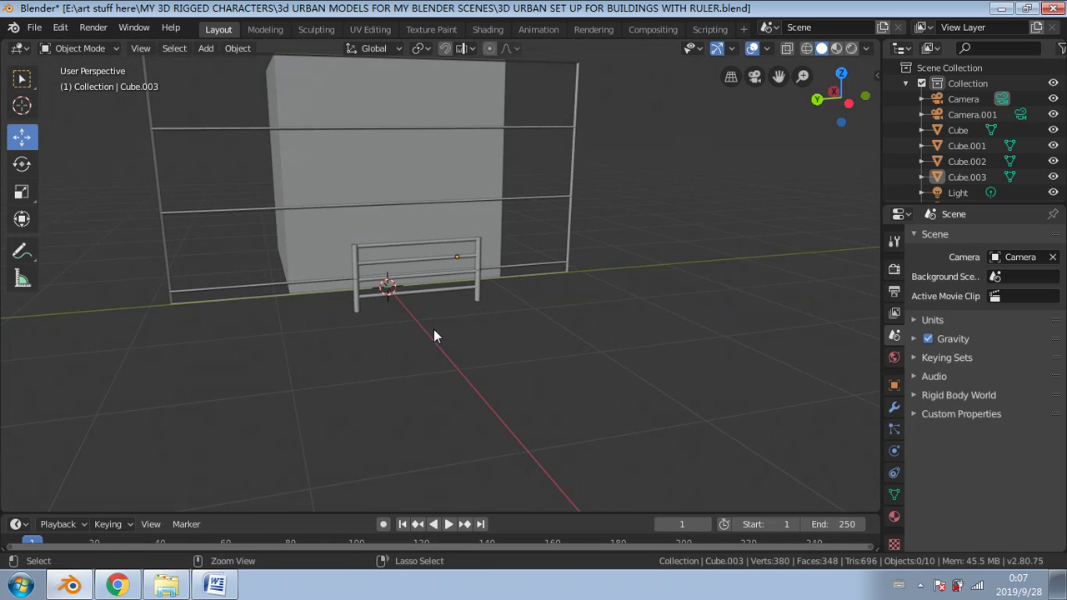
pyautogui.click(375, 270)
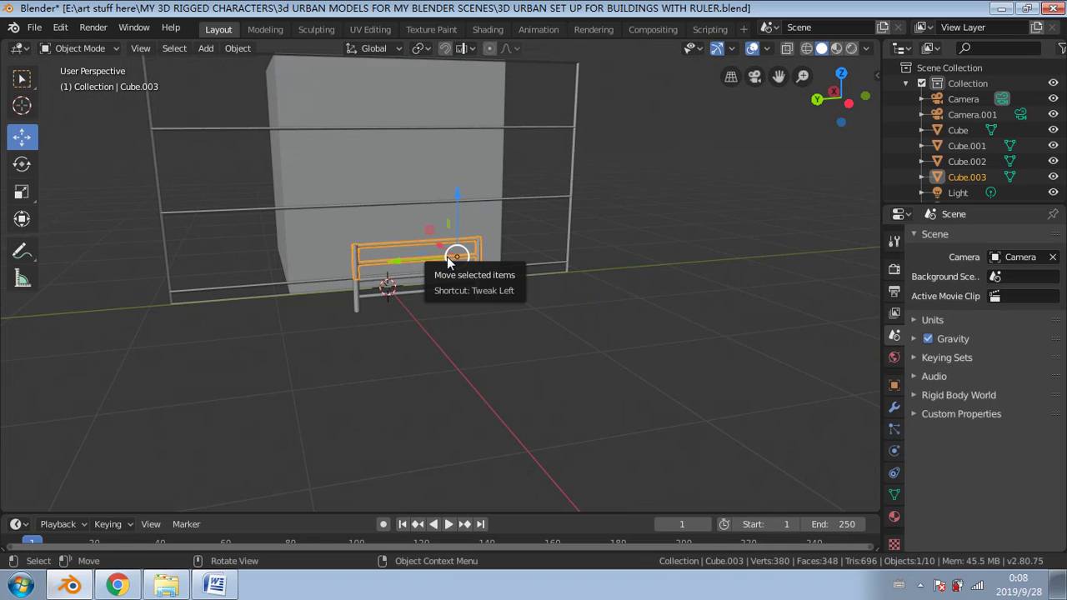
pyautogui.press('Delete')
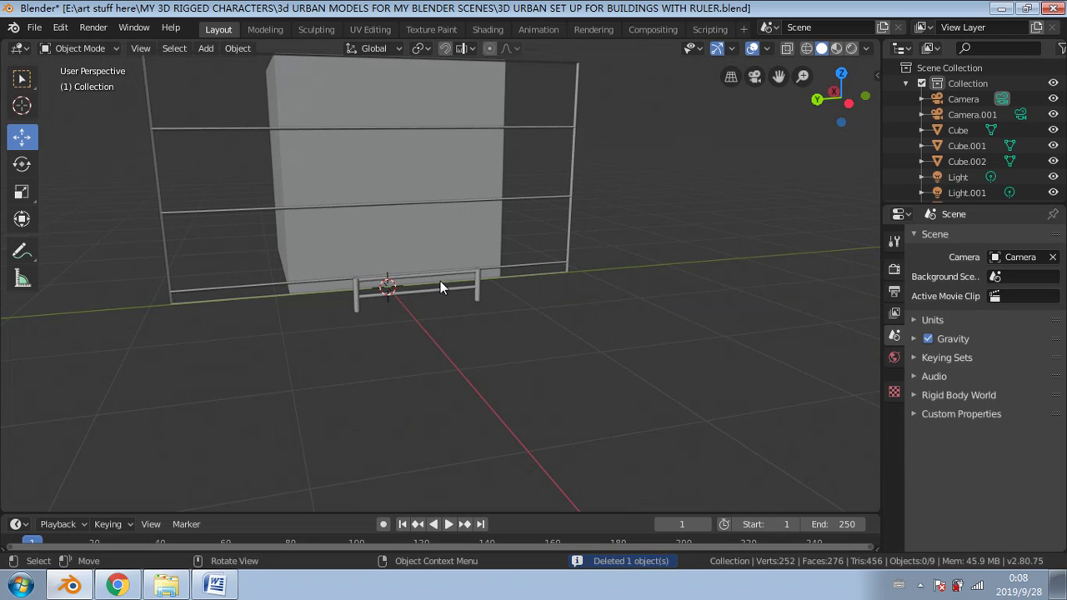
# Step: Start a Collada (.dae) export with the railing selected, targeting the "street stuff" folder inside the 3D PROPS folder on drive E
pyautogui.click(451, 285)
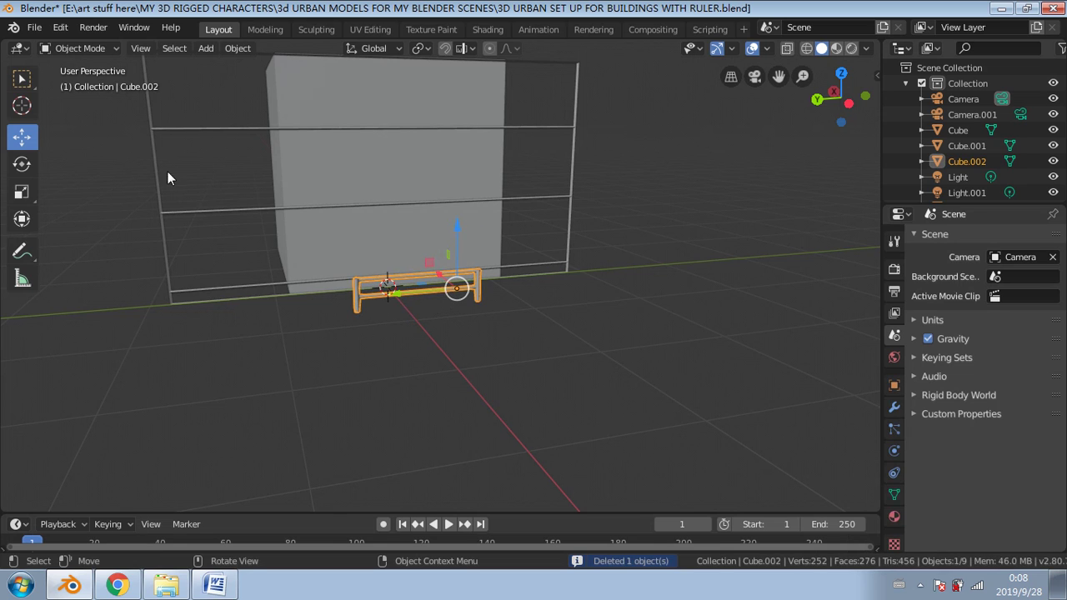
pyautogui.click(34, 26)
pyautogui.moveTo(101, 249)
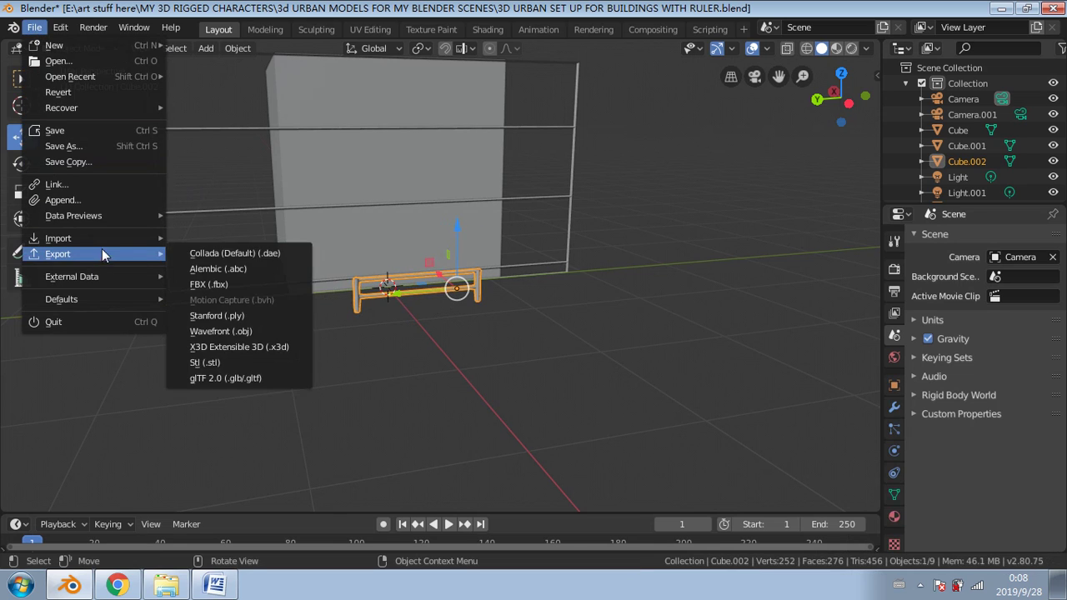
pyautogui.click(211, 254)
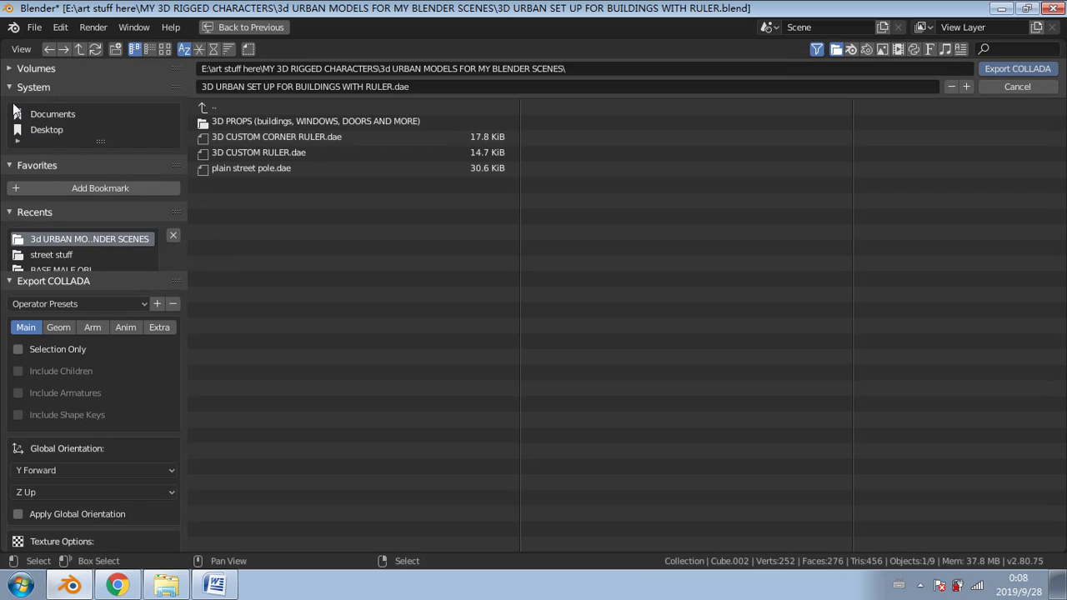
pyautogui.click(22, 69)
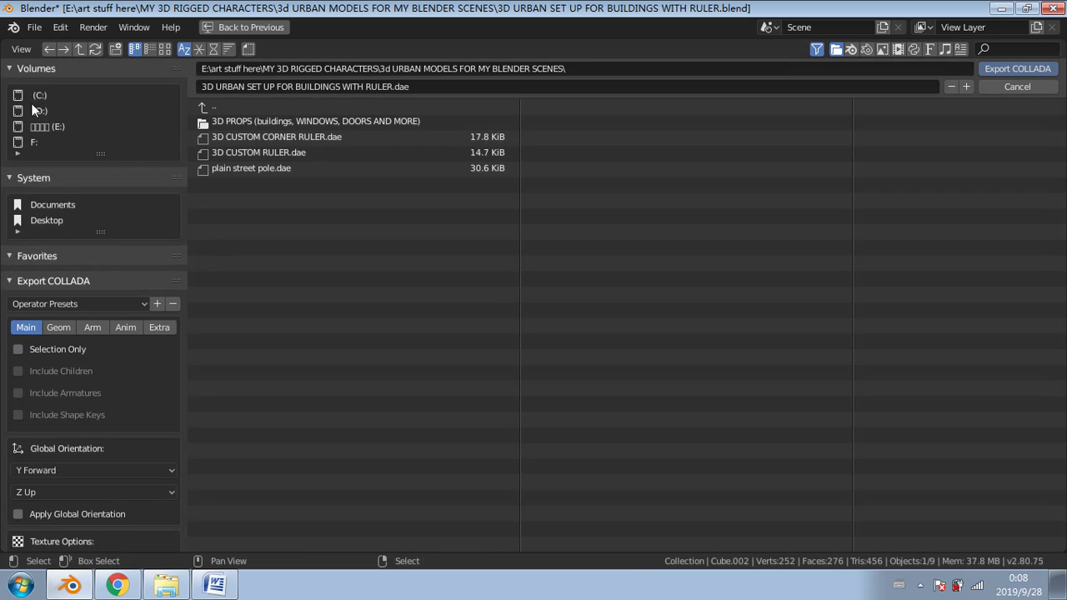
pyautogui.click(37, 126)
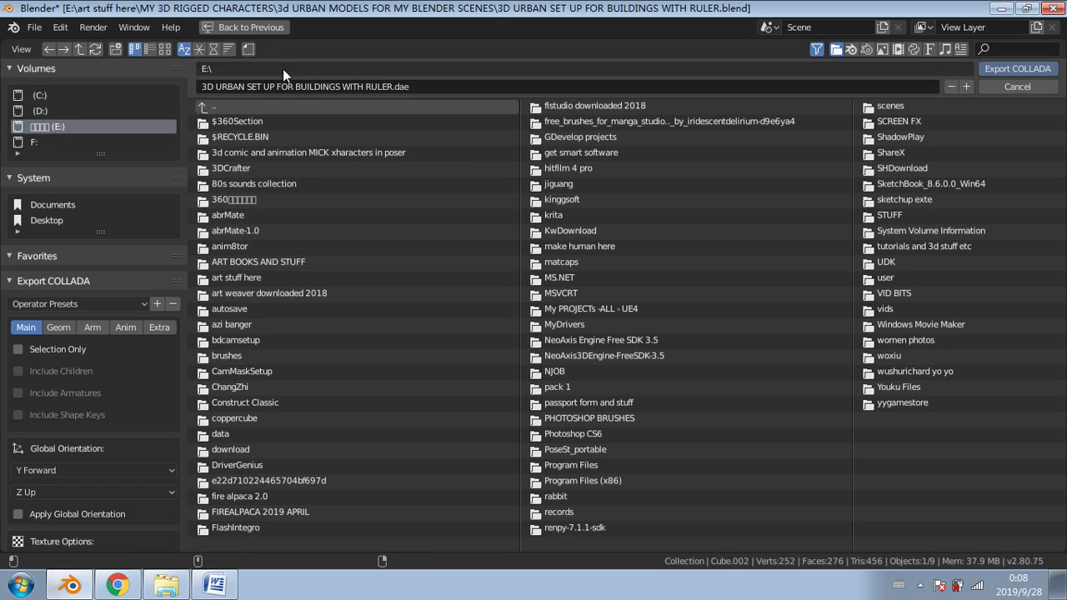
pyautogui.click(164, 48)
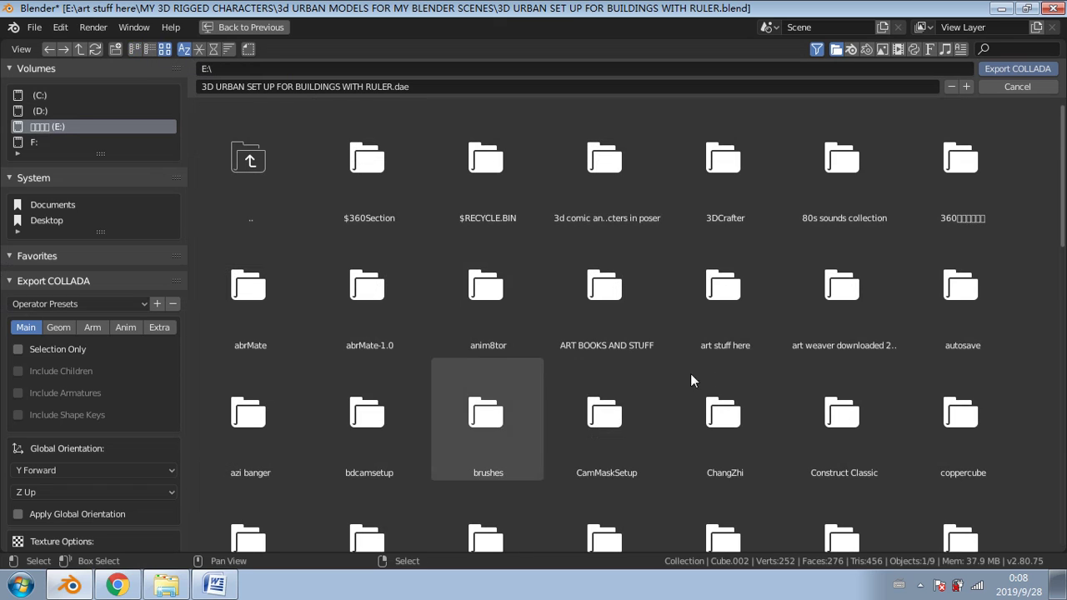
pyautogui.doubleClick(728, 313)
pyautogui.doubleClick(234, 321)
pyautogui.doubleClick(338, 215)
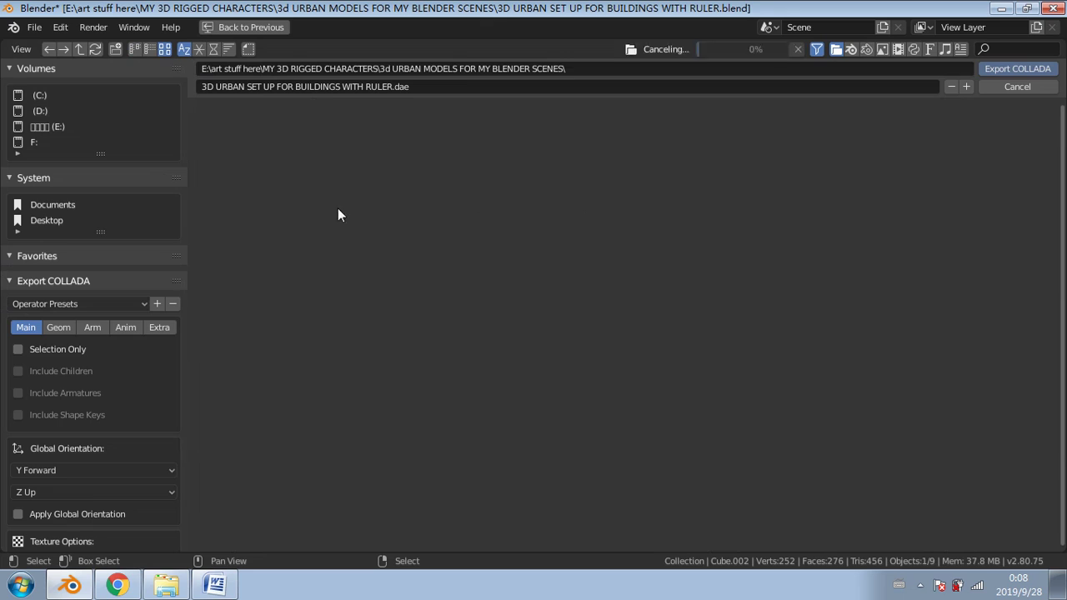
pyautogui.doubleClick(477, 308)
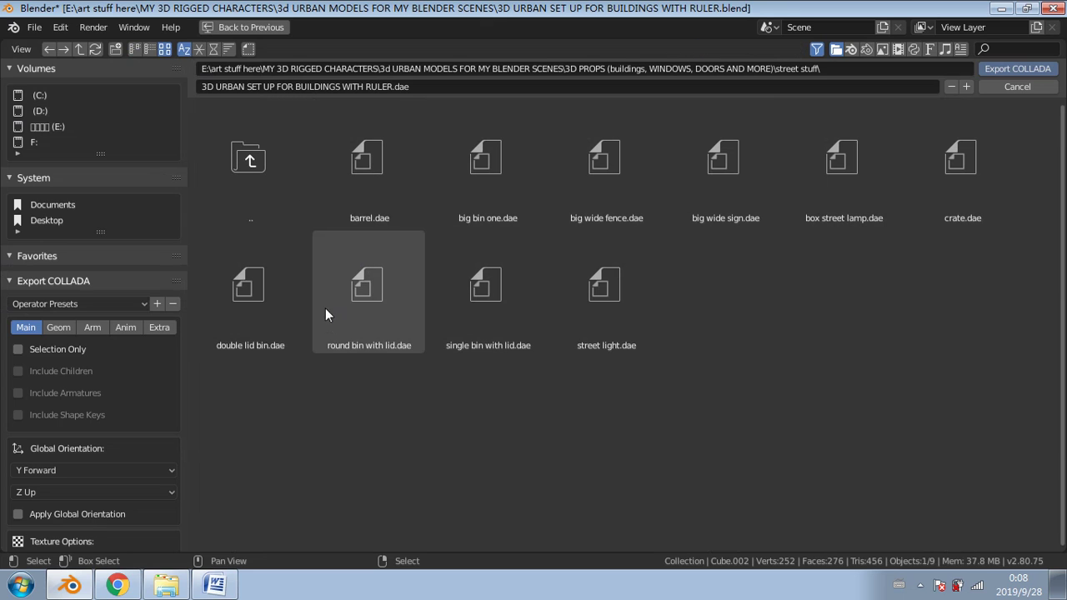
# Step: Name the export file "2 bar barrier fence railings.dae"
pyautogui.click(389, 86)
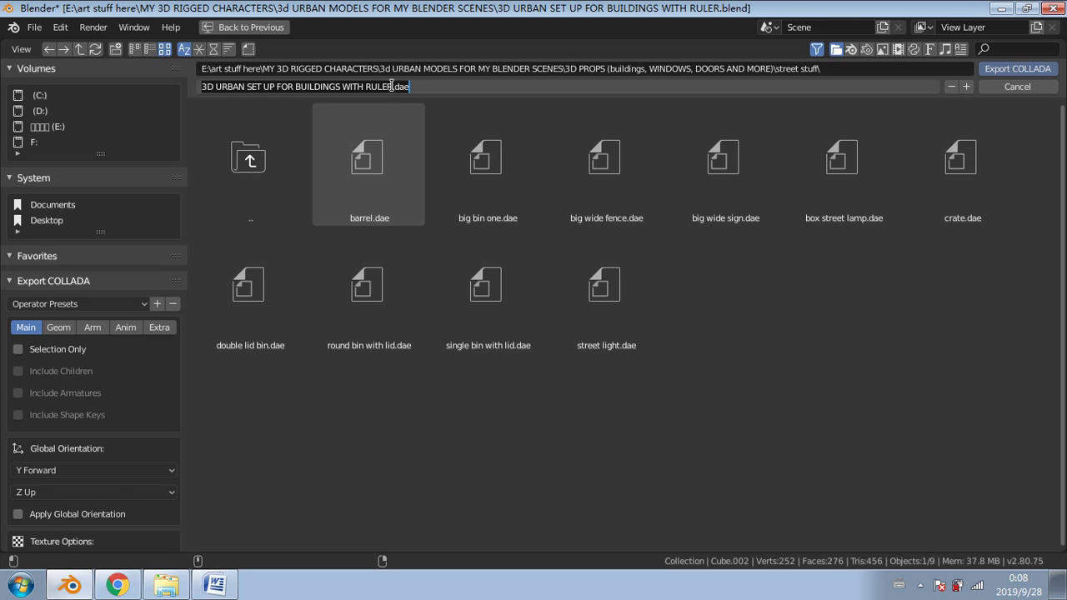
pyautogui.moveTo(391, 85); pyautogui.dragTo(204, 87)
pyautogui.press('BackSpace')
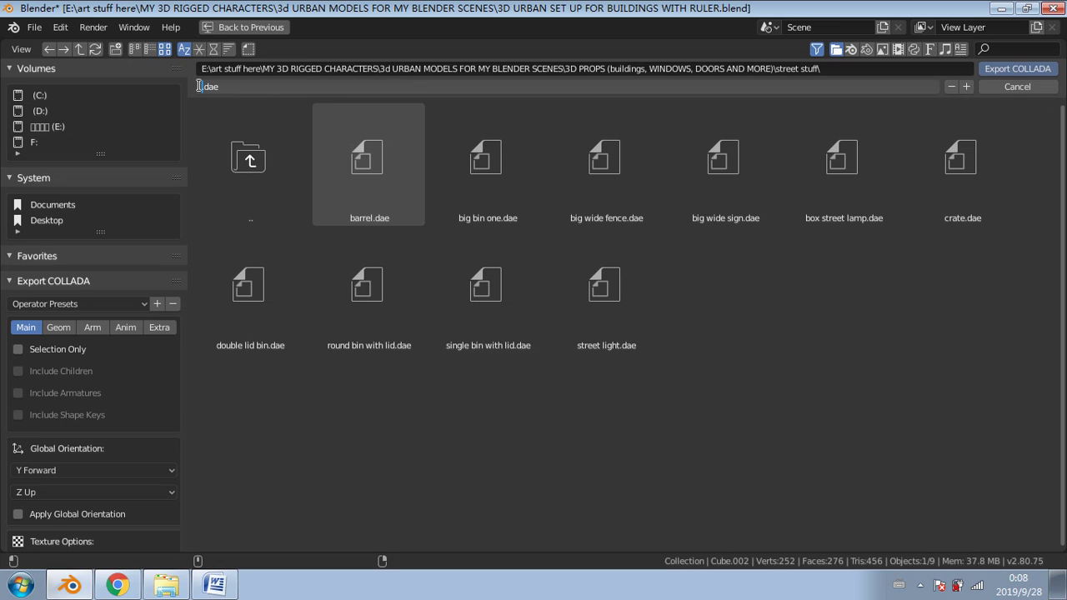
pyautogui.write('2 bar barrier fence railings')
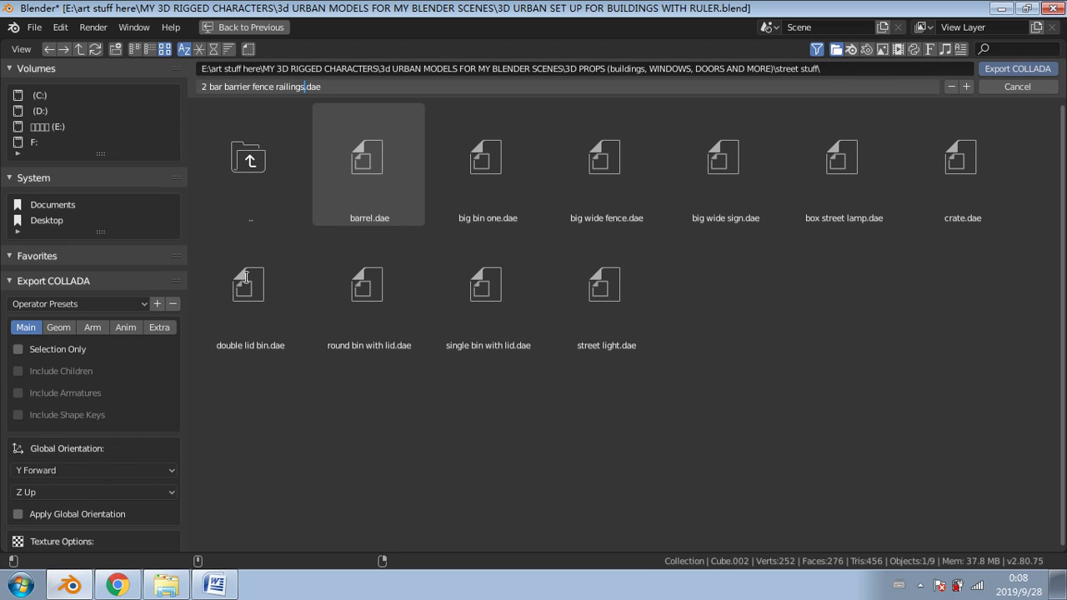
pyautogui.click(15, 350)
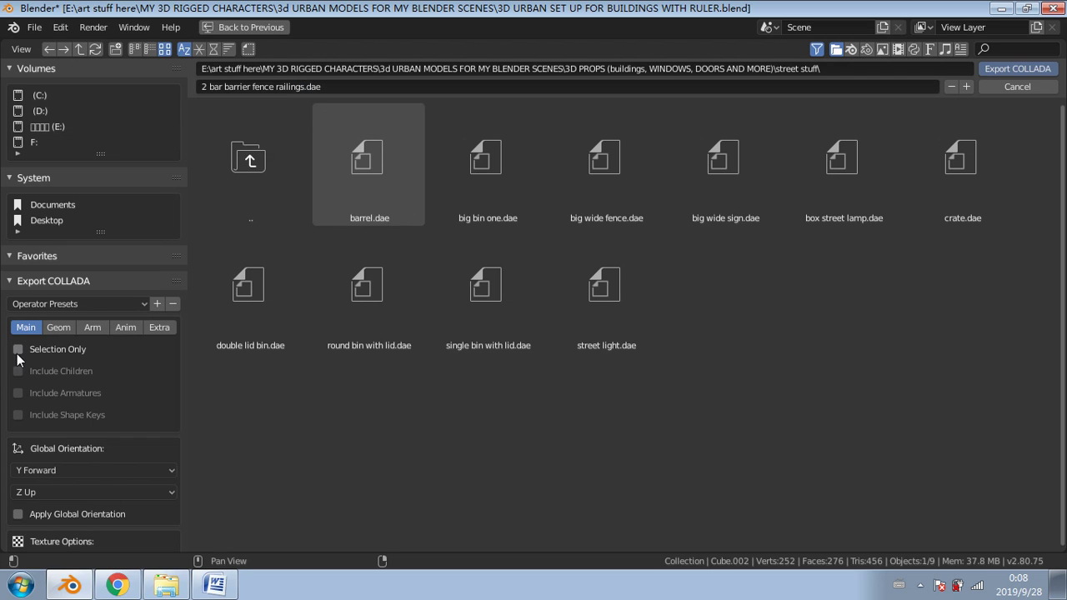
# Step: Limit the Collada export to the selected railing only and export the file
pyautogui.click(17, 350)
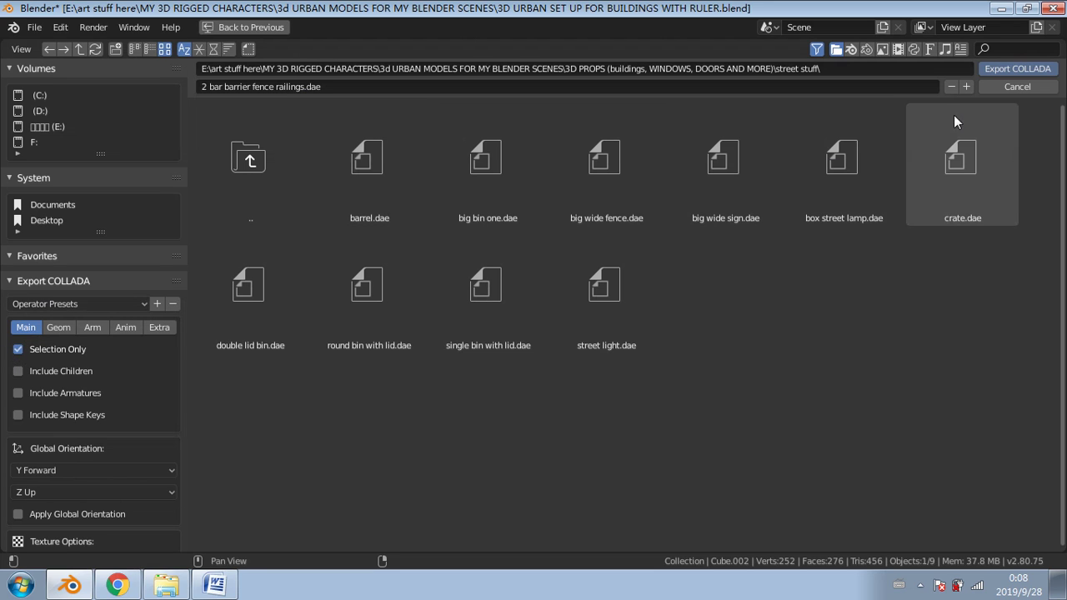
pyautogui.click(1006, 70)
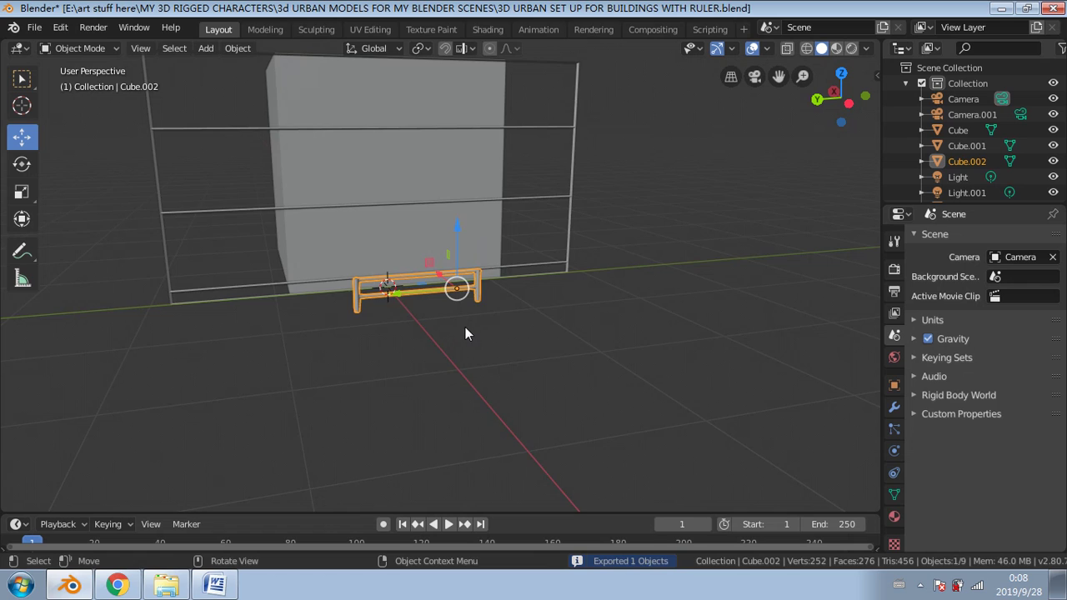
# Step: Duplicate the two-bar railing and place the copy directly above the original along the Z axis so the posts line up
pyautogui.scroll(5, 467, 329)
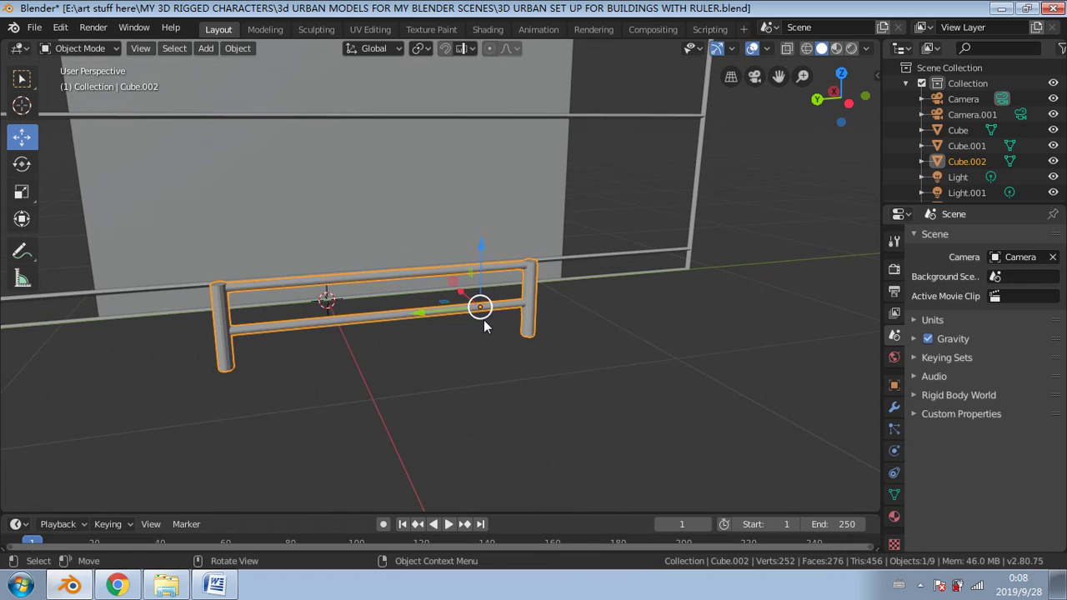
pyautogui.hotkey('shift', 'd')
pyautogui.press('z')
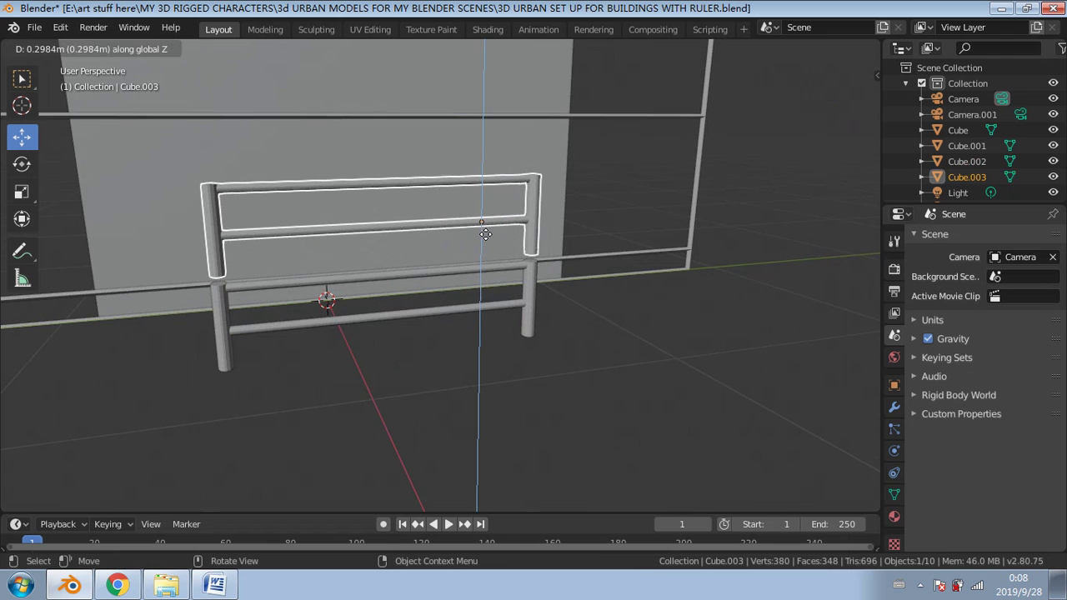
pyautogui.click(488, 265)
pyautogui.moveTo(488, 267); pyautogui.dragTo(357, 292, button='middle')
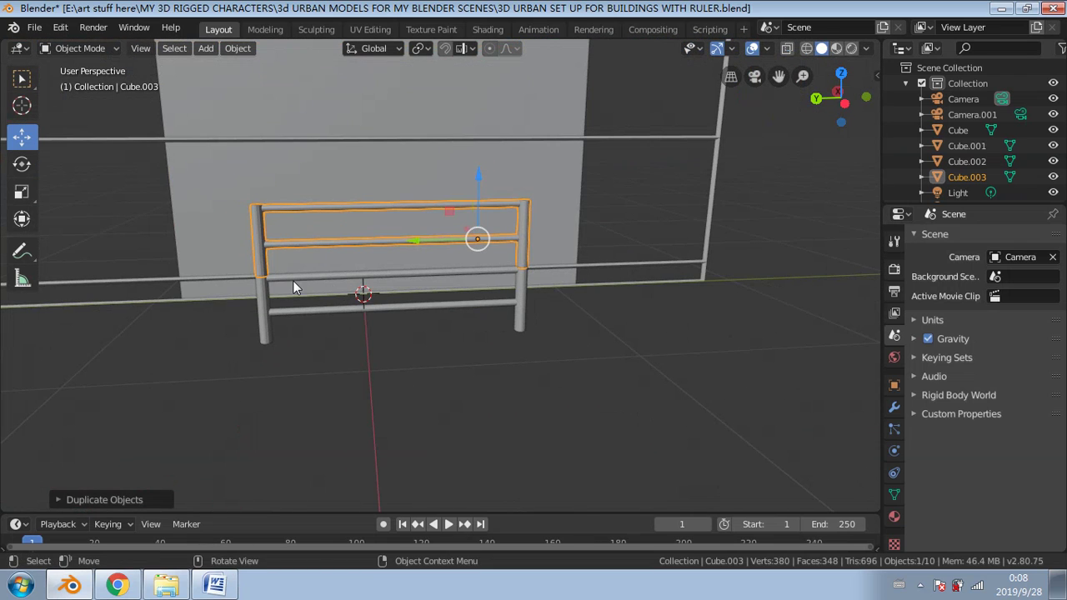
# Step: Join the upper and lower railings into one four-bar railing object
pyautogui.press('shift')
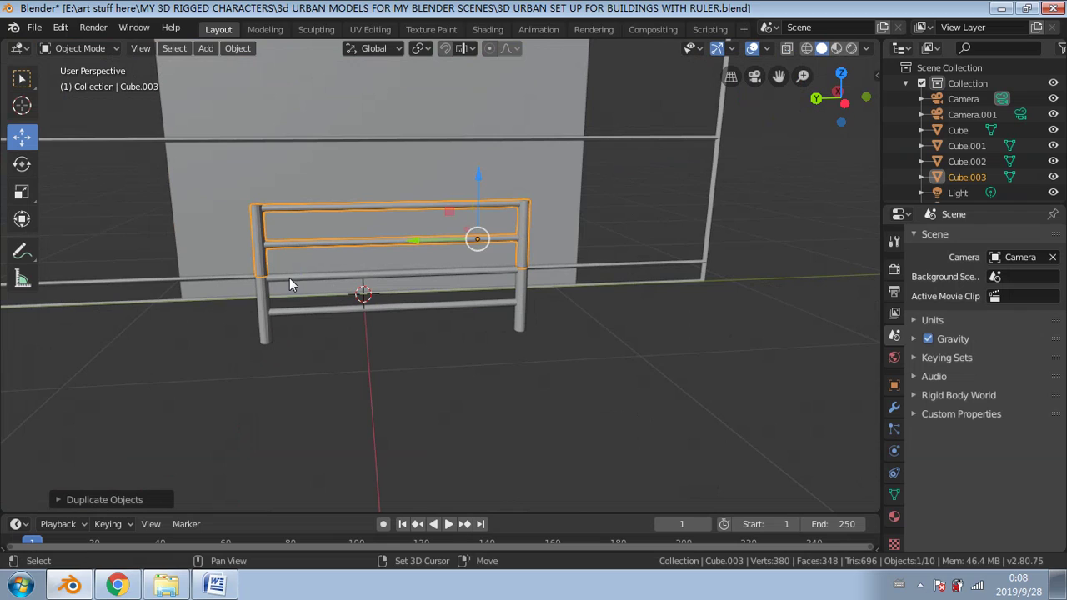
pyautogui.keyDown('shift'); pyautogui.click(289, 278); pyautogui.keyUp('shift')
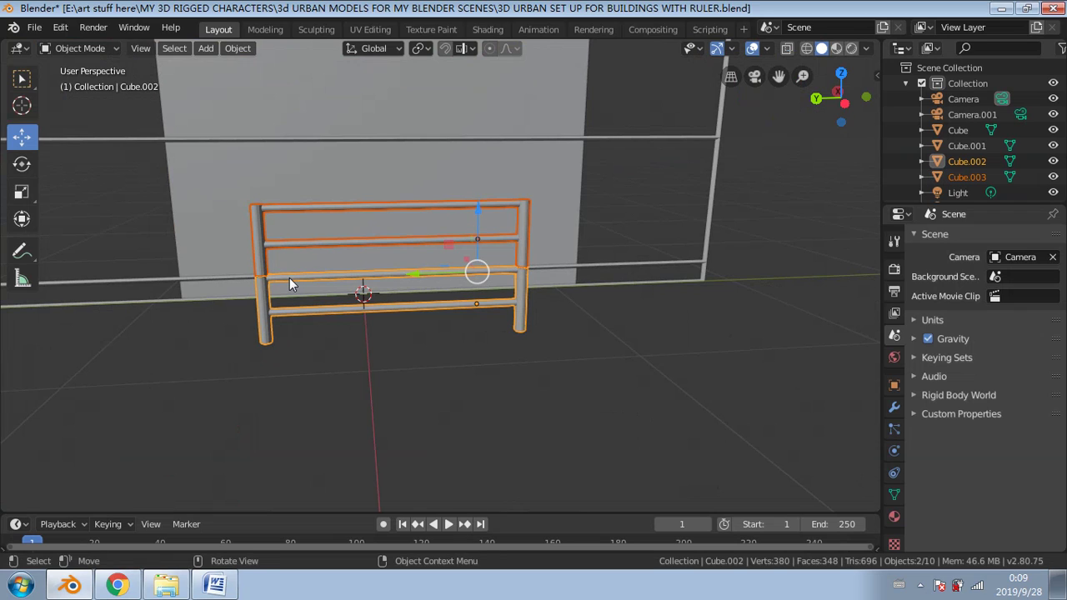
pyautogui.hotkey('ctrl', 'j')
pyautogui.moveTo(286, 277); pyautogui.dragTo(367, 291, button='middle')
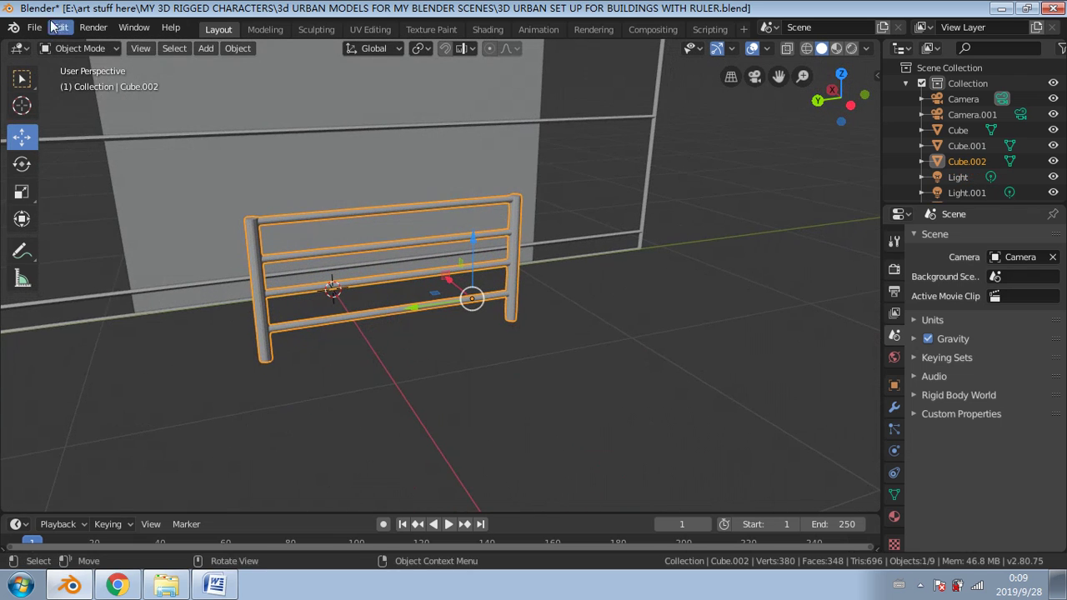
# Step: Start a Collada (.dae) export of the four-bar railing, targeting the "street stuff" folder inside the 3D PROPS folder
pyautogui.click(35, 27)
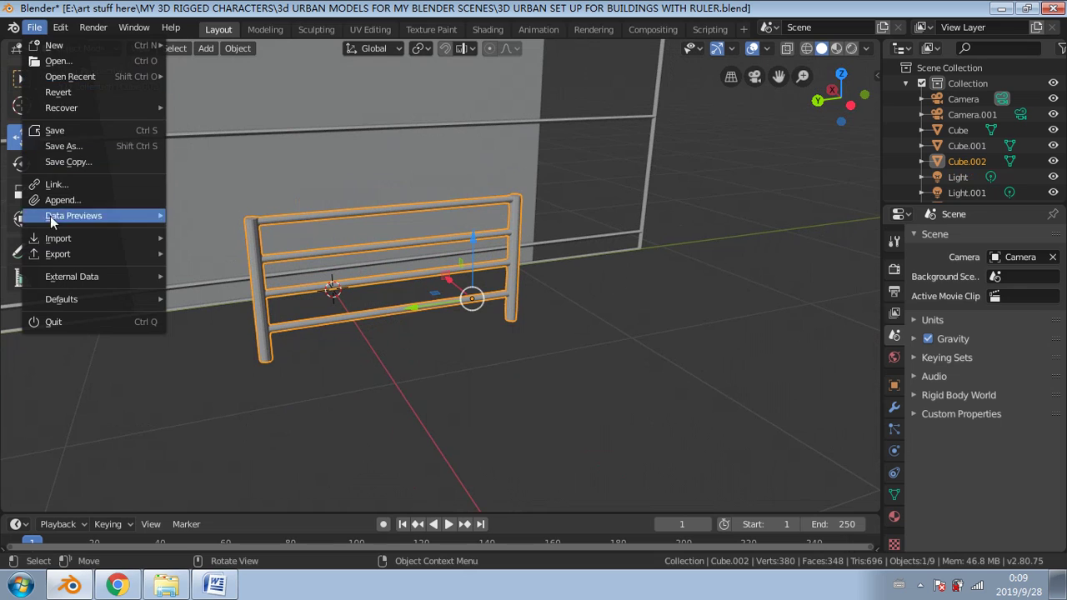
pyautogui.click(34, 28)
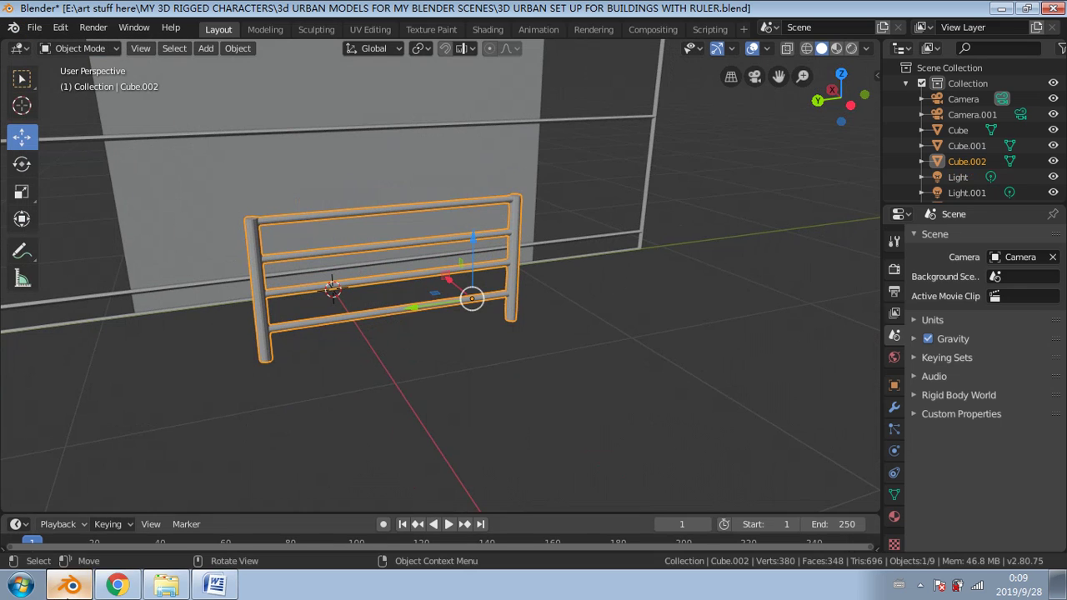
pyautogui.click(34, 28)
pyautogui.moveTo(121, 256)
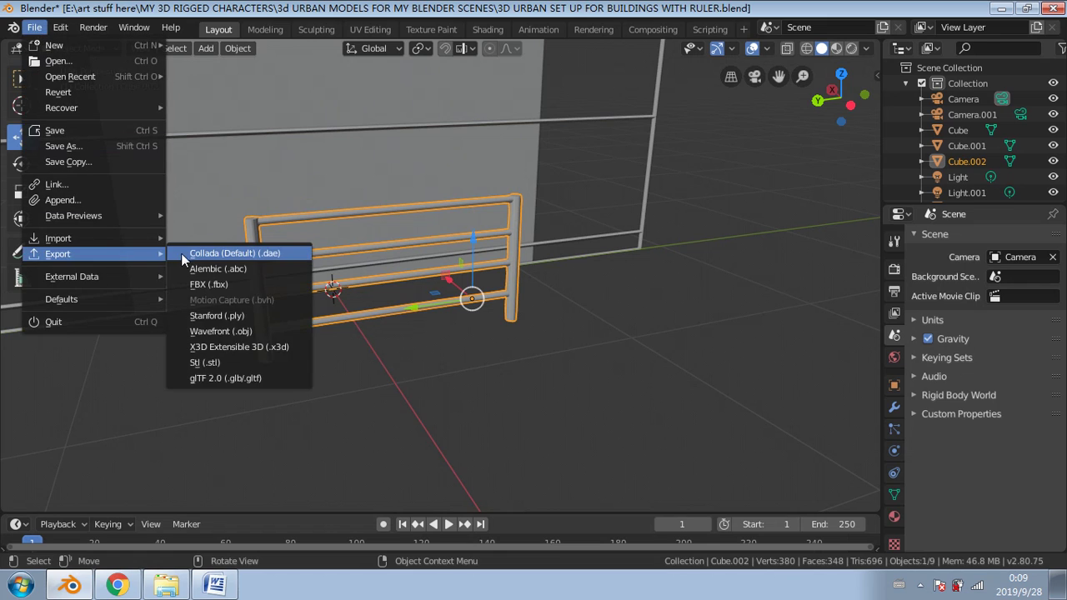
pyautogui.click(182, 253)
pyautogui.doubleClick(338, 197)
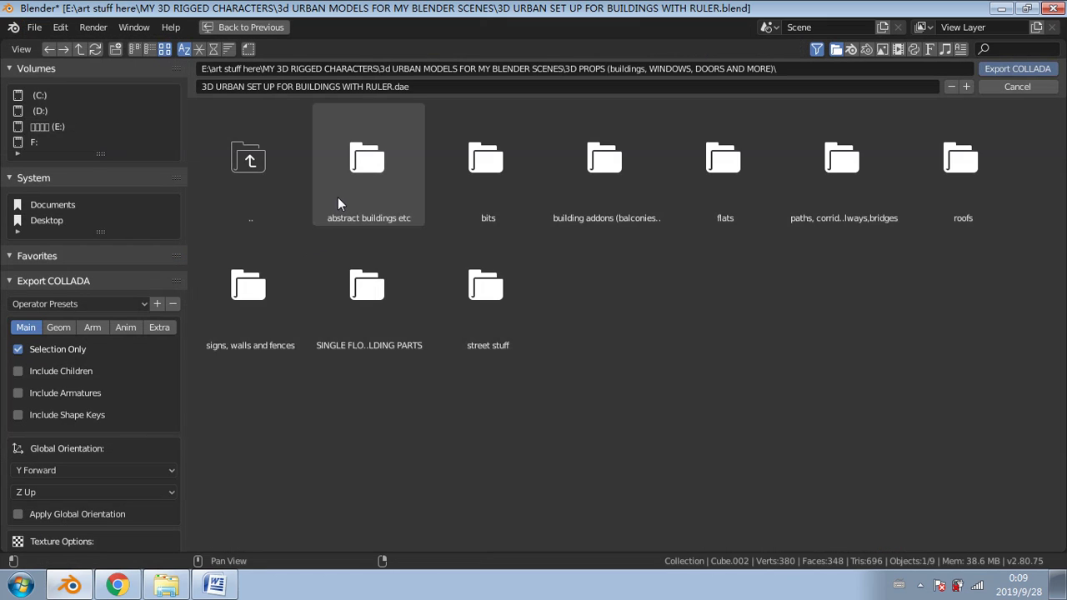
pyautogui.doubleClick(462, 288)
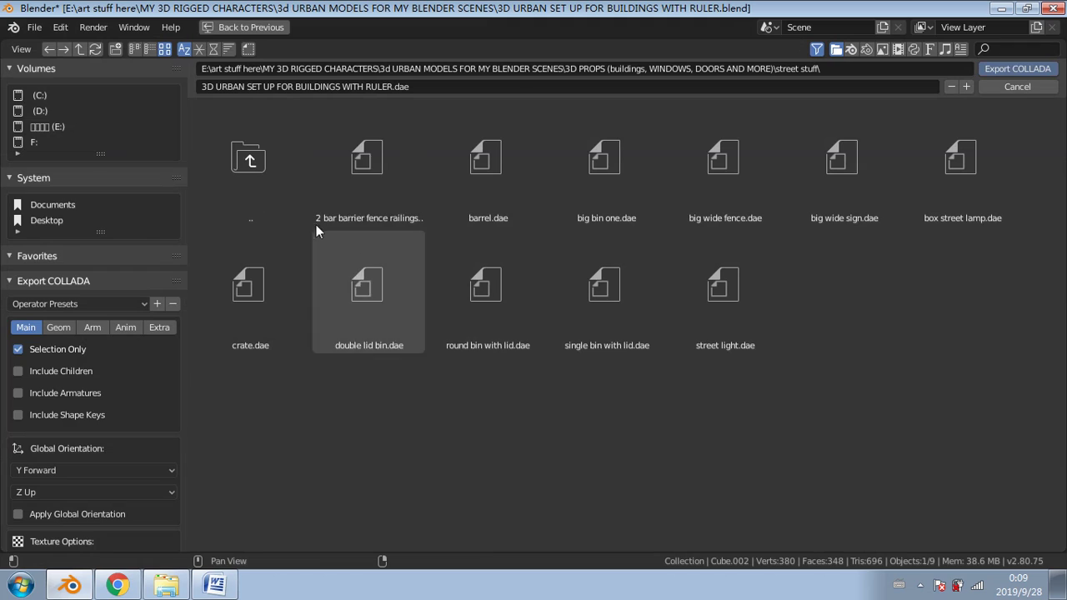
# Step: Name the export file "4 bar barrier fance railings.dae" and export it
pyautogui.click(356, 86)
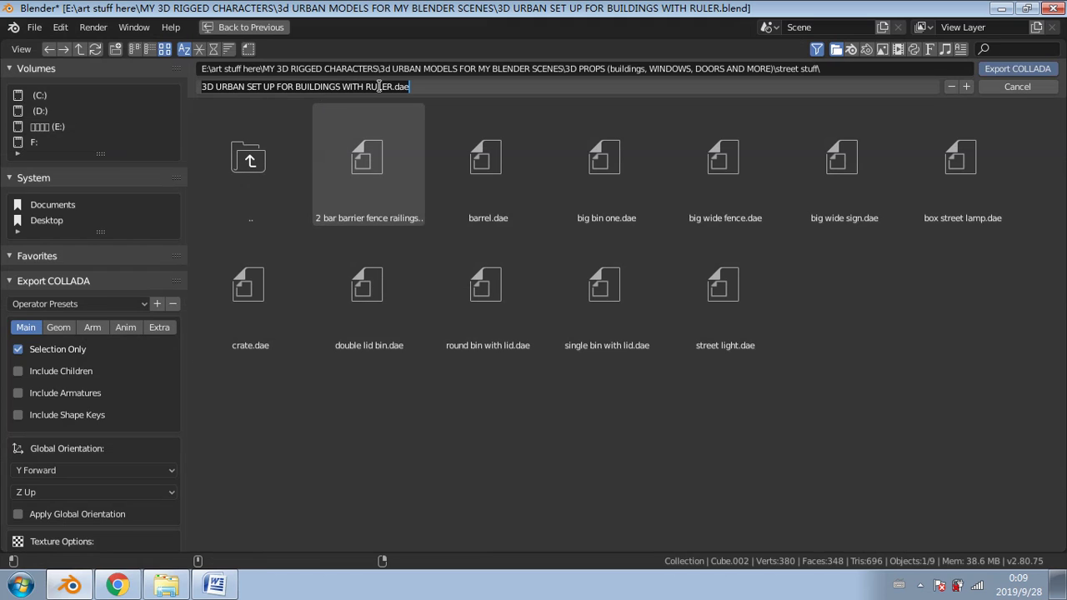
pyautogui.moveTo(392, 86); pyautogui.dragTo(181, 85)
pyautogui.write('4 bars')
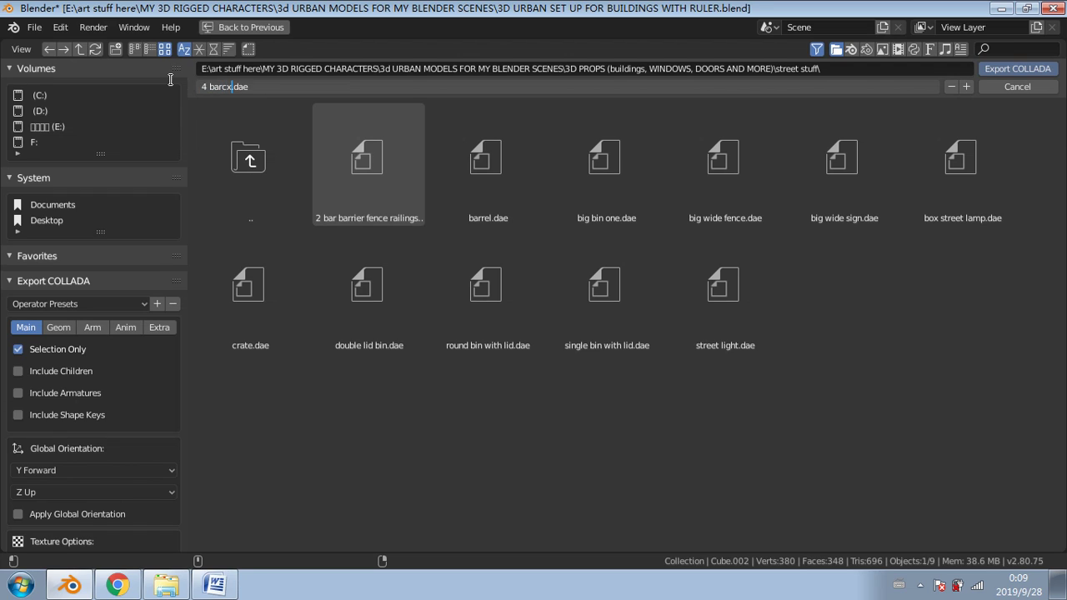
pyautogui.press('BackSpace')
pyautogui.press('BackSpace')
pyautogui.press('BackSpace')
pyautogui.write('r barr')
pyautogui.press('BackSpace')
pyautogui.press('BackSpace')
pyautogui.press('BackSpace')
pyautogui.press('BackSpace')
pyautogui.press('BackSpace')
pyautogui.press('BackSpace')
pyautogui.write('bar barrier fence railings')
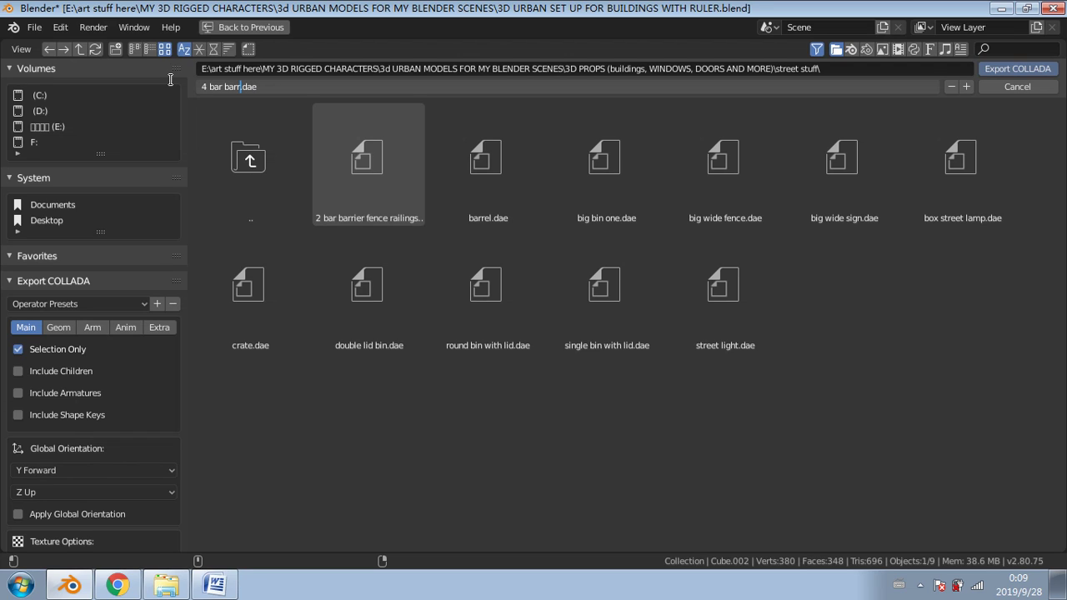
pyautogui.write('fance')
pyautogui.press('BackSpace')
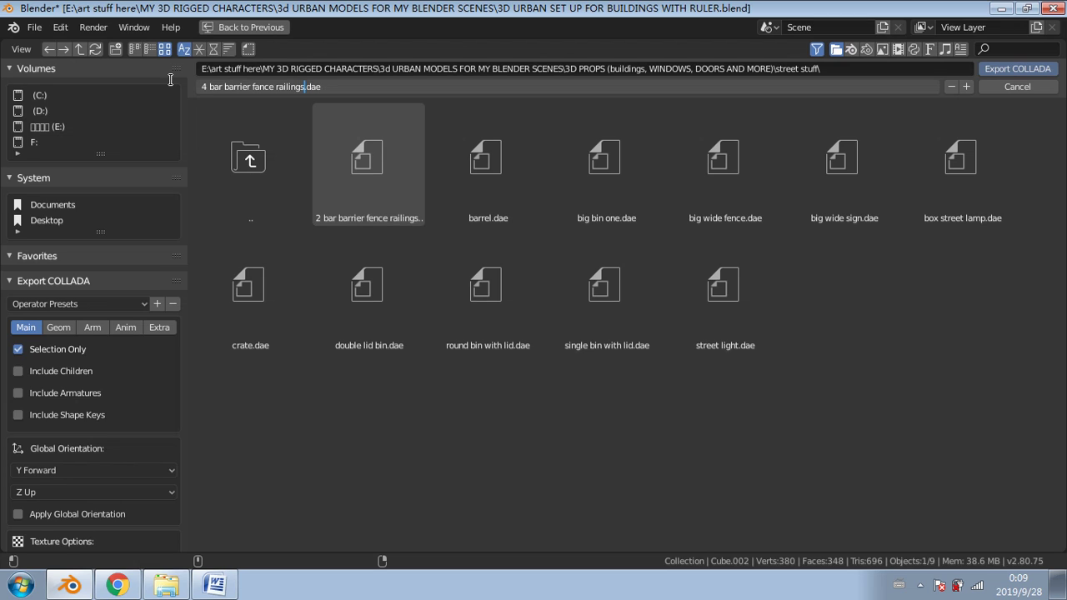
pyautogui.click(1018, 69)
# Step: Dismiss the browser notification pop-ups covering the scene
pyautogui.moveTo(248, 288); pyautogui.dragTo(321, 267, button='middle')
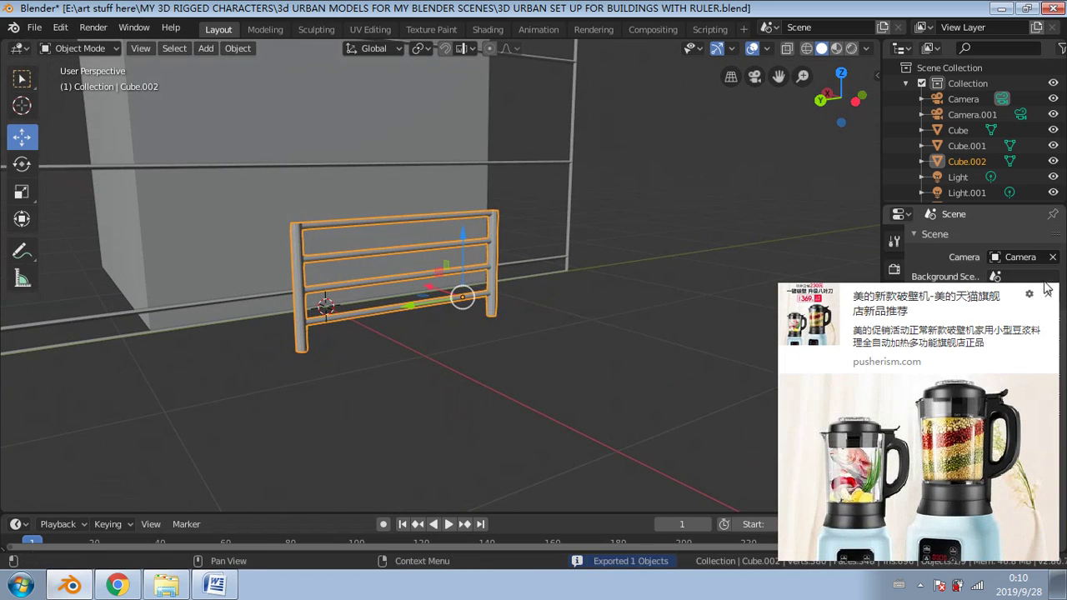
pyautogui.click(1047, 289)
pyautogui.moveTo(367, 342); pyautogui.dragTo(729, 289, button='middle')
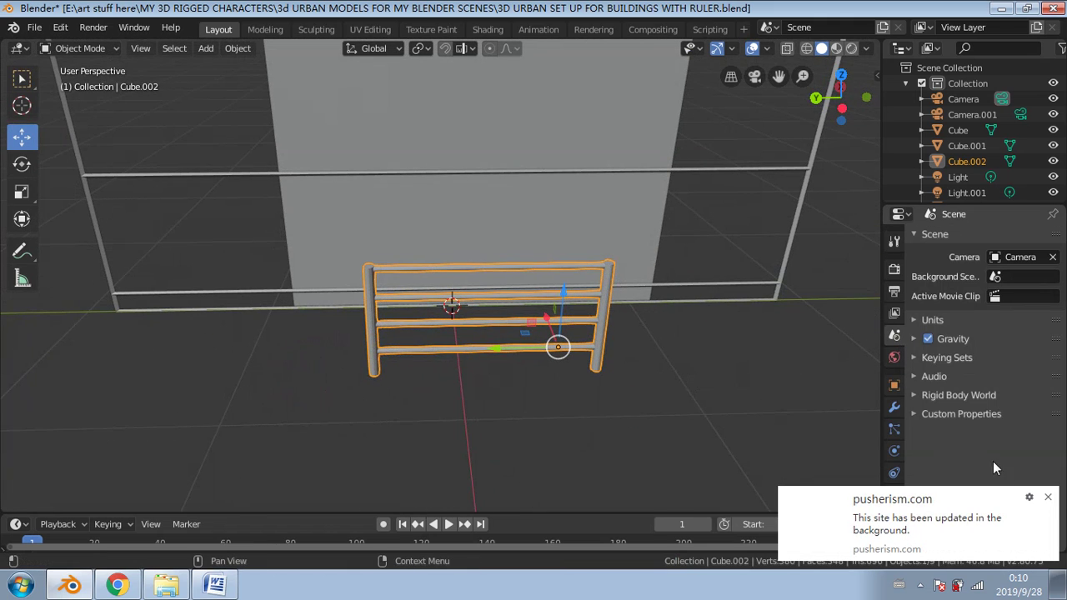
pyautogui.click(1049, 499)
# Step: Add an Array modifier to the four-bar railing and set its relative X offset to 0
pyautogui.click(893, 407)
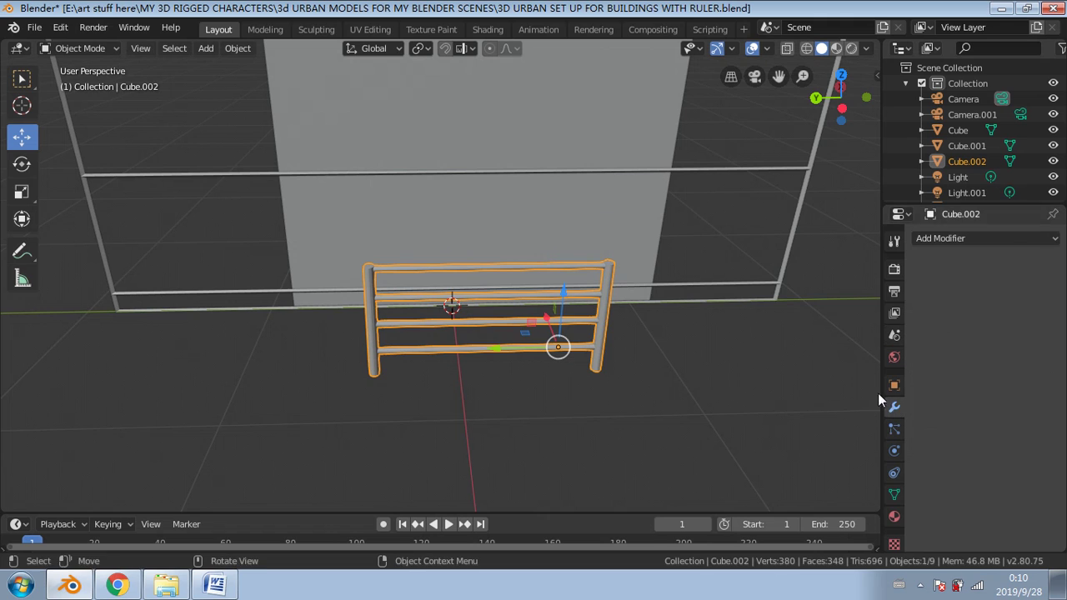
pyautogui.click(1013, 242)
pyautogui.click(1013, 239)
pyautogui.click(952, 238)
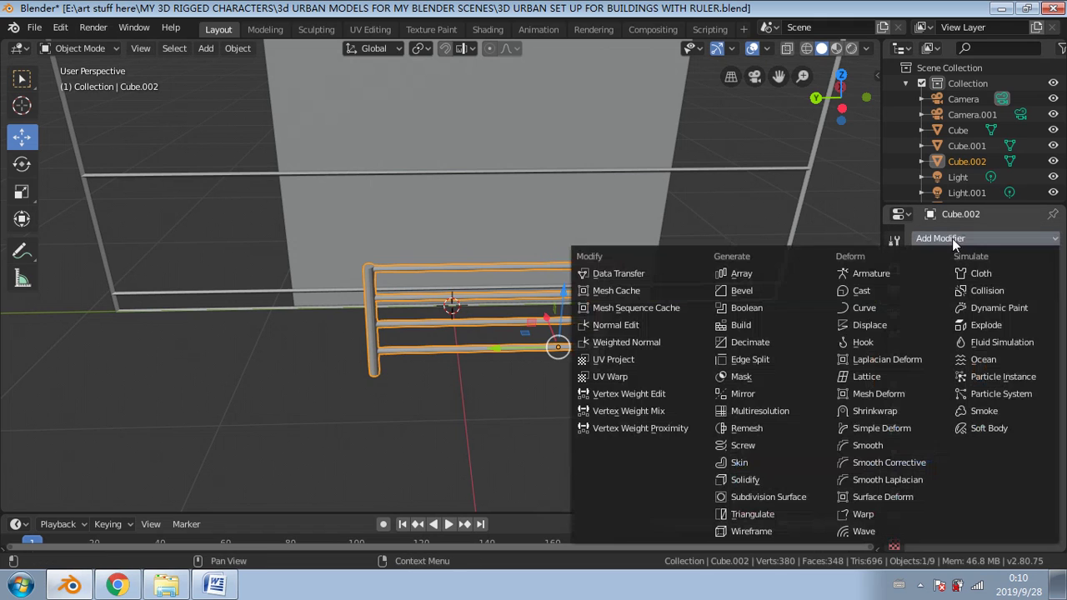
pyautogui.click(750, 275)
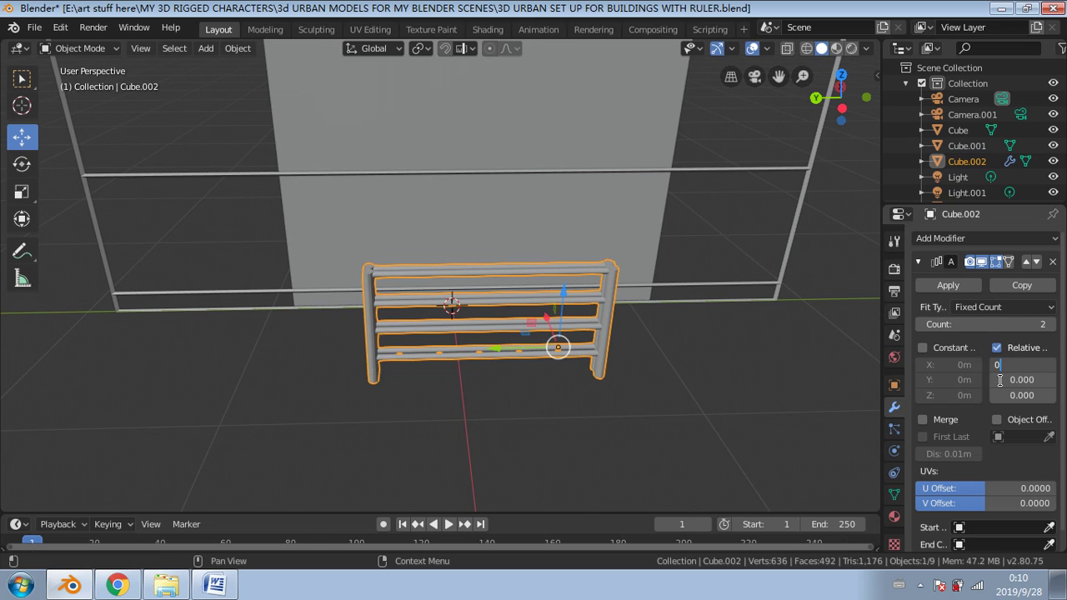
pyautogui.press('Return')
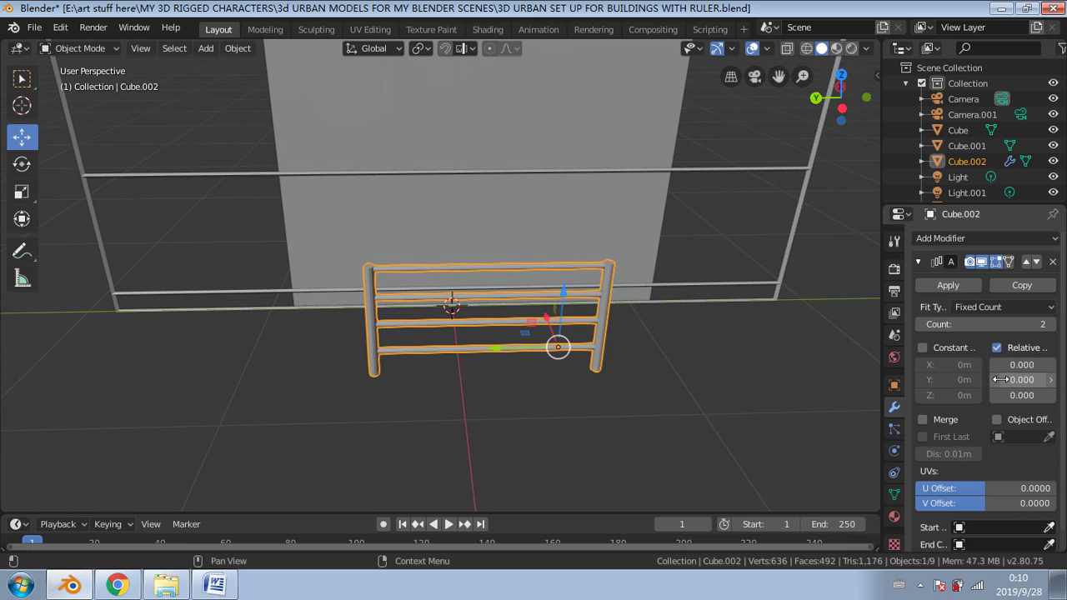
# Step: Try a relative Y offset of -0.3 for the railing array, and undo it
pyautogui.moveTo(1000, 379); pyautogui.dragTo(1000, 383)
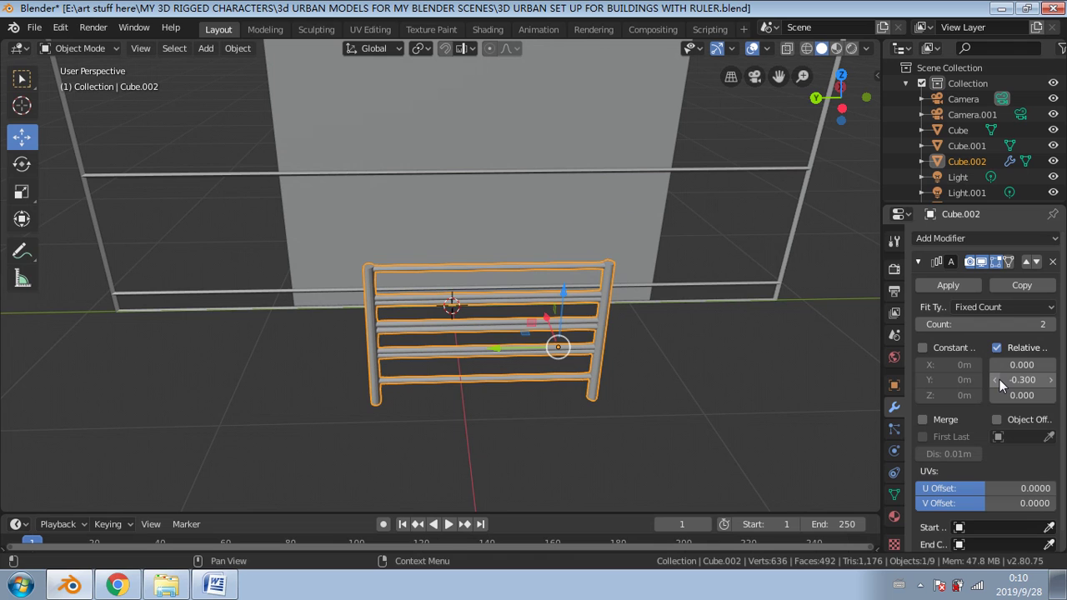
pyautogui.click(1000, 379)
pyautogui.moveTo(590, 385); pyautogui.dragTo(610, 328, button='middle')
pyautogui.hotkey('ctrl', 'z')
pyautogui.hotkey('ctrl', 'z')
pyautogui.hotkey('ctrl', 'z')
pyautogui.hotkey('ctrl', 'z')
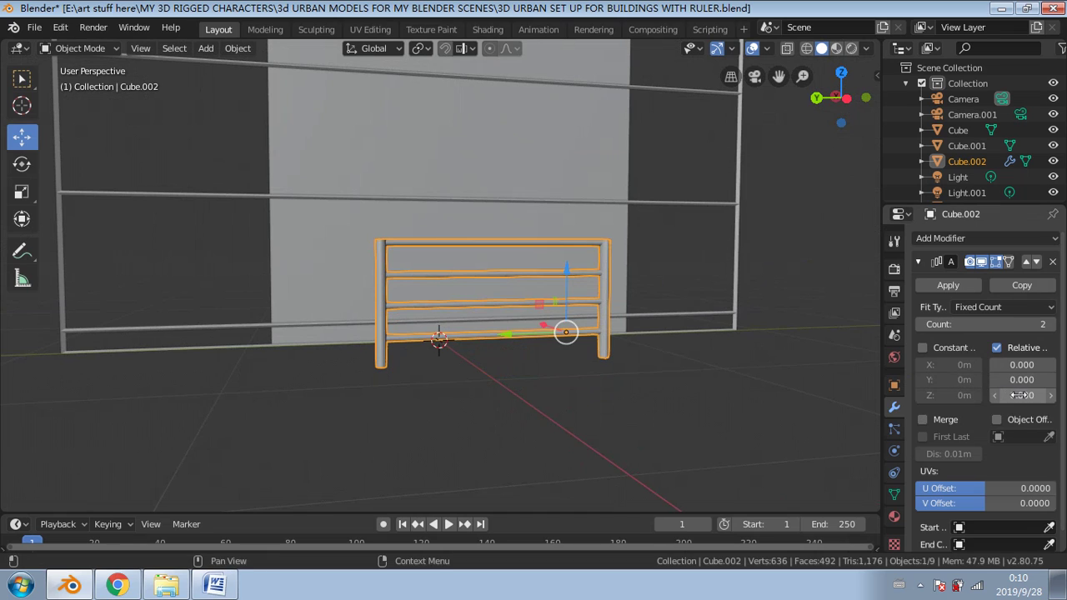
# Step: Set the array's relative Z offset to -1 so the railing copy sits end to end with the original
pyautogui.click(994, 396)
pyautogui.click(994, 396)
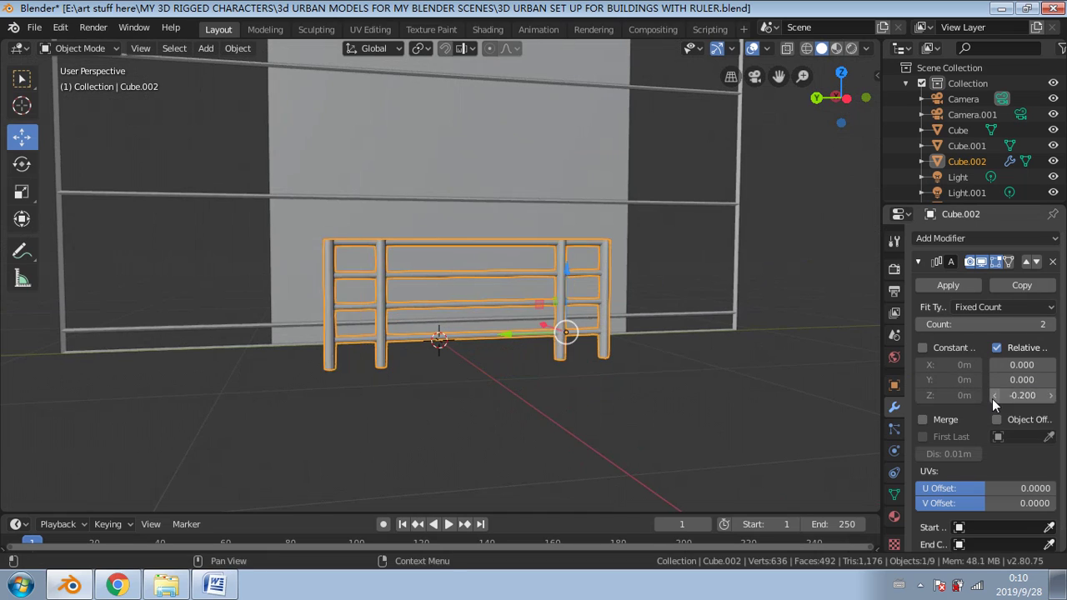
pyautogui.moveTo(990, 394); pyautogui.dragTo(959, 394)
pyautogui.click(993, 395)
pyautogui.click(994, 395)
pyautogui.click(994, 395)
pyautogui.click(994, 396)
pyautogui.click(994, 396)
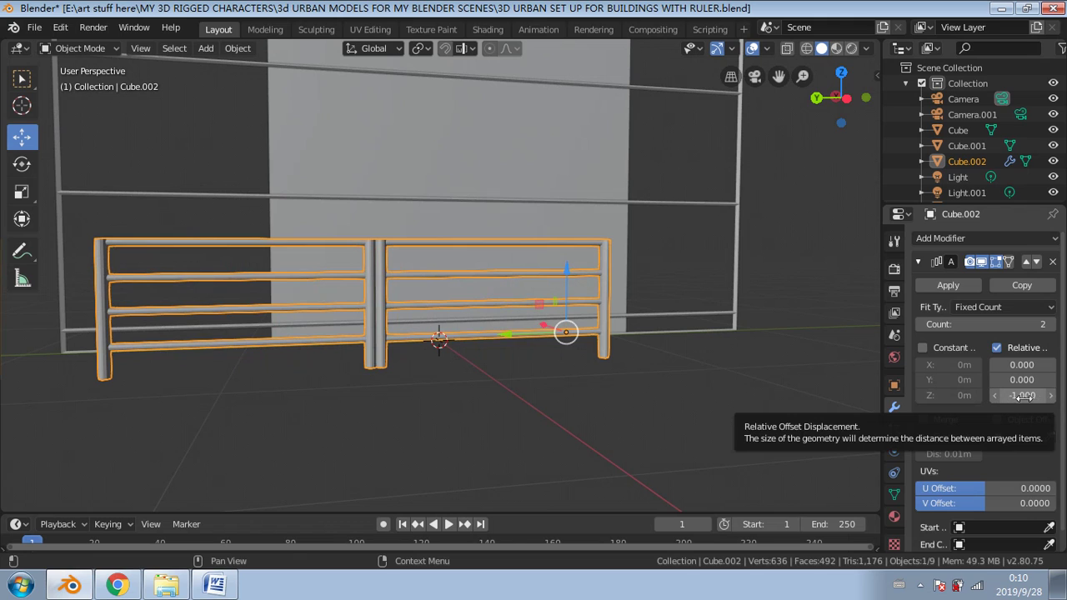
pyautogui.moveTo(1024, 396)
pyautogui.mouseDown()
pyautogui.moveTo(929, 396)
pyautogui.moveTo(1057, 396)
pyautogui.moveTo(1024, 396)
pyautogui.mouseUp()
# Step: Check the joint between the adjacent posts, try a relative Z offset of -1.1, and return it to -1
pyautogui.scroll(5, 711, 334)
pyautogui.keyDown('shift'); pyautogui.moveTo(507, 303); pyautogui.dragTo(598, 273, button='middle'); pyautogui.keyUp('shift')
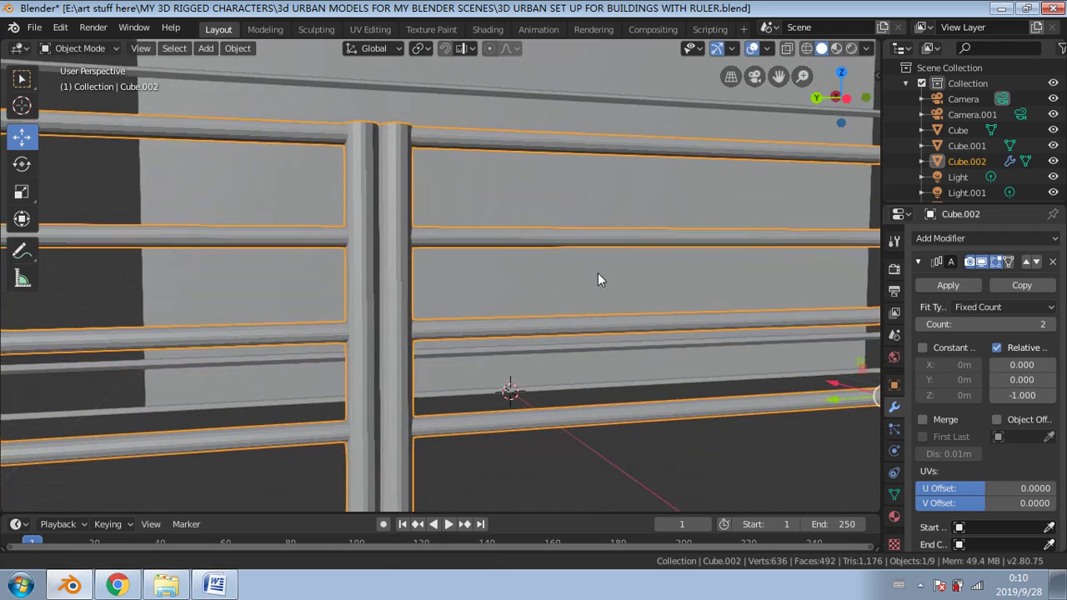
pyautogui.scroll(-3, 593, 290)
pyautogui.moveTo(640, 320); pyautogui.dragTo(619, 351, button='middle')
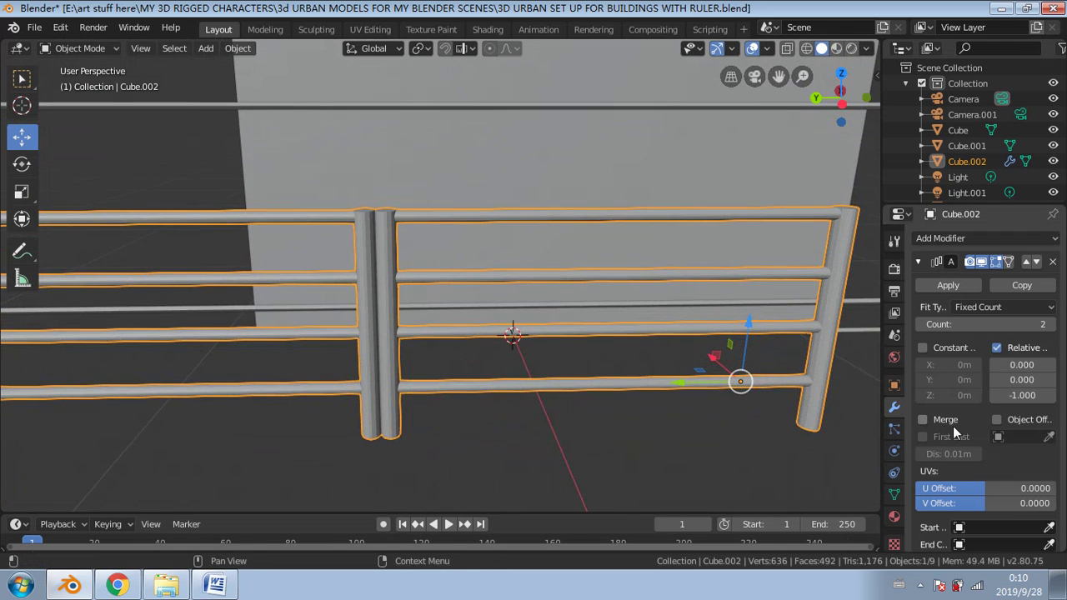
pyautogui.click(1052, 396)
pyautogui.click(995, 397)
pyautogui.click(996, 397)
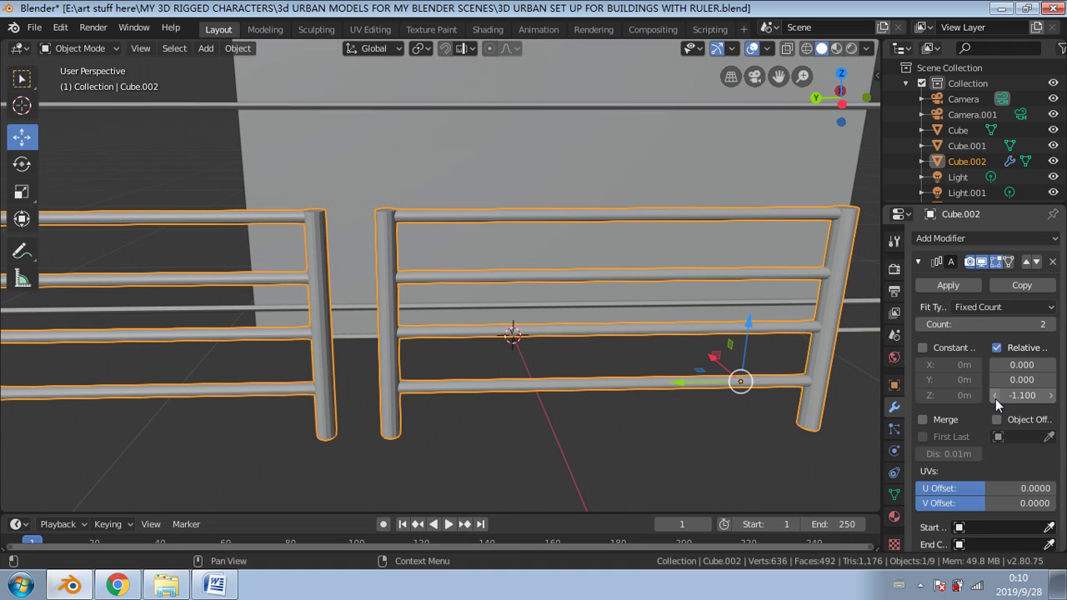
pyautogui.click(1053, 396)
# Step: Set the railing array's count to 6
pyautogui.scroll(-3, 498, 321)
pyautogui.moveTo(497, 320); pyautogui.dragTo(467, 299, button='middle')
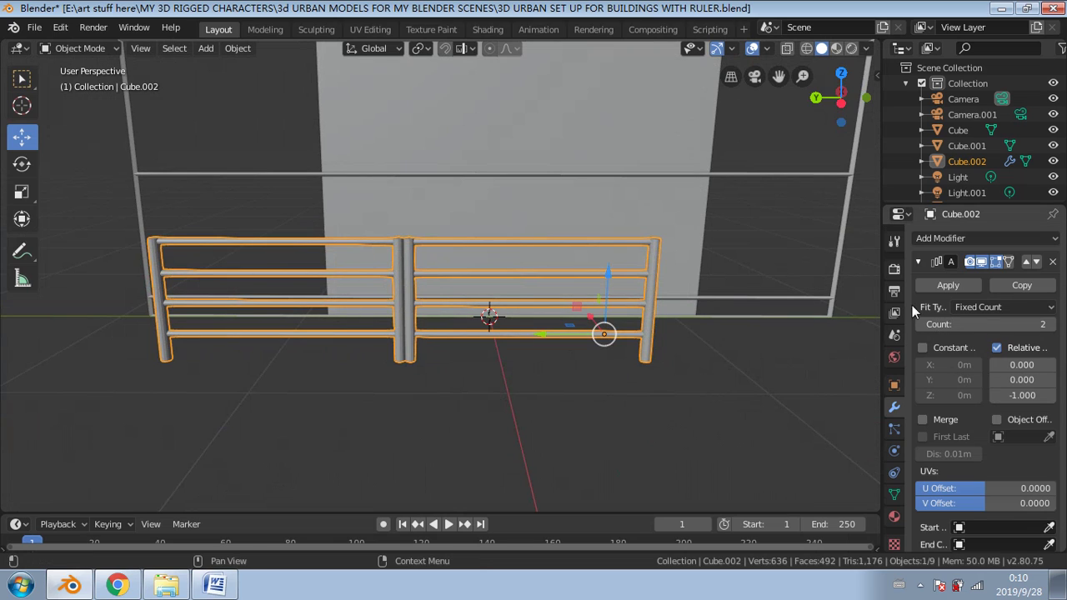
pyautogui.click(1053, 326)
pyautogui.click(1052, 326)
pyautogui.click(1052, 326)
pyautogui.click(1052, 326)
pyautogui.click(992, 324)
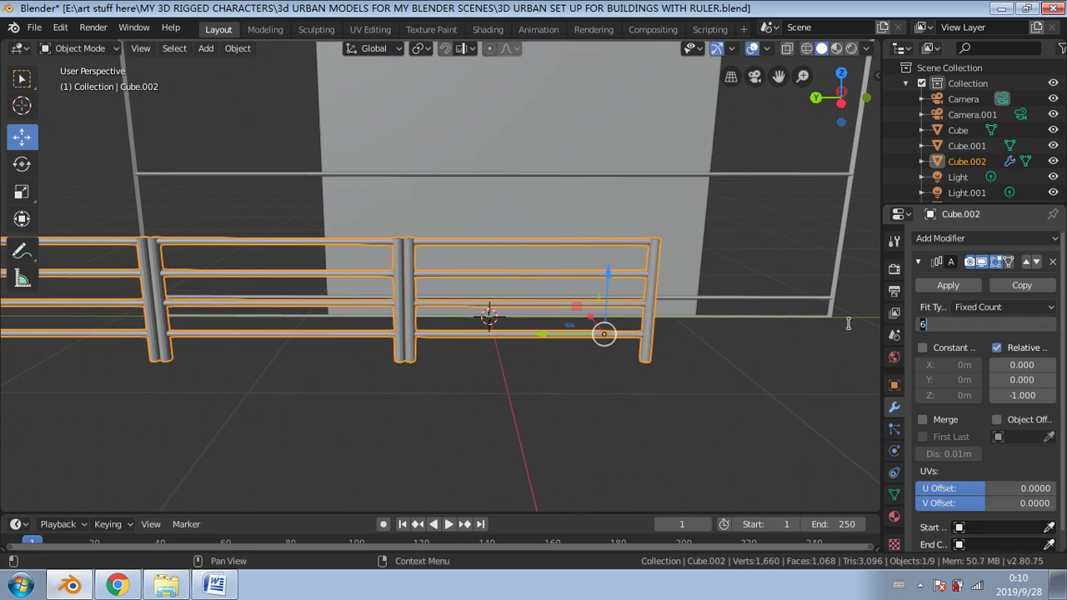
pyautogui.press('Return')
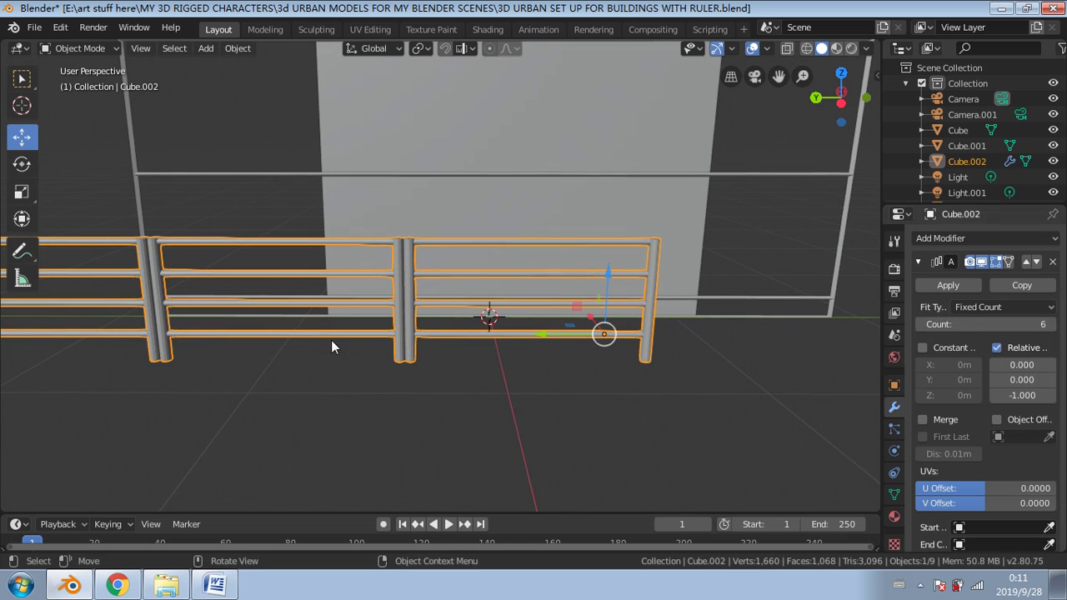
# Step: Apply the Array modifier to the railing and deselect the resulting long fence
pyautogui.moveTo(331, 348); pyautogui.dragTo(792, 364, button='middle')
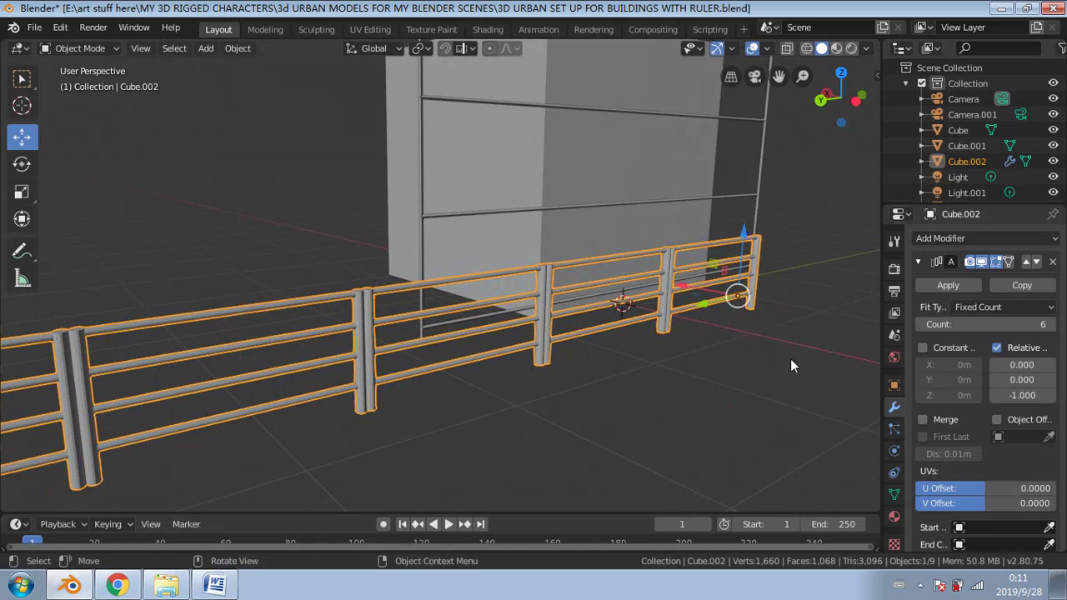
pyautogui.click(948, 287)
pyautogui.moveTo(678, 319); pyautogui.dragTo(400, 317, button='middle')
pyautogui.click(205, 313)
pyautogui.moveTo(200, 317); pyautogui.dragTo(429, 321, button='middle')
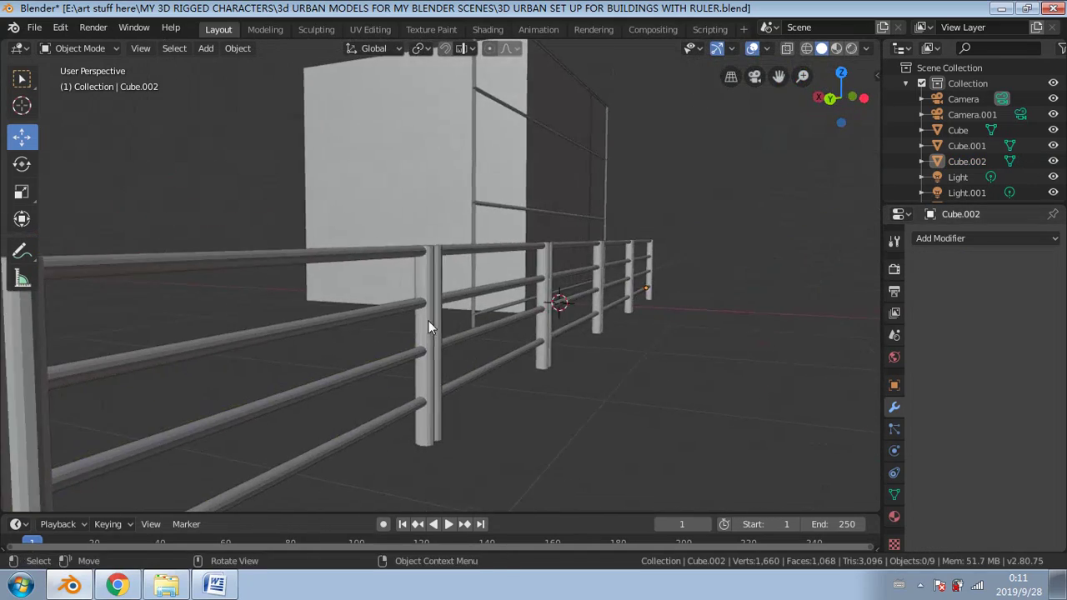
# Step: Duplicate the long four-bar fence and move the copy along the X axis so it stands parallel to the original
pyautogui.scroll(-3, 429, 321)
pyautogui.moveTo(527, 340); pyautogui.dragTo(357, 305, button='middle')
pyautogui.click(357, 306)
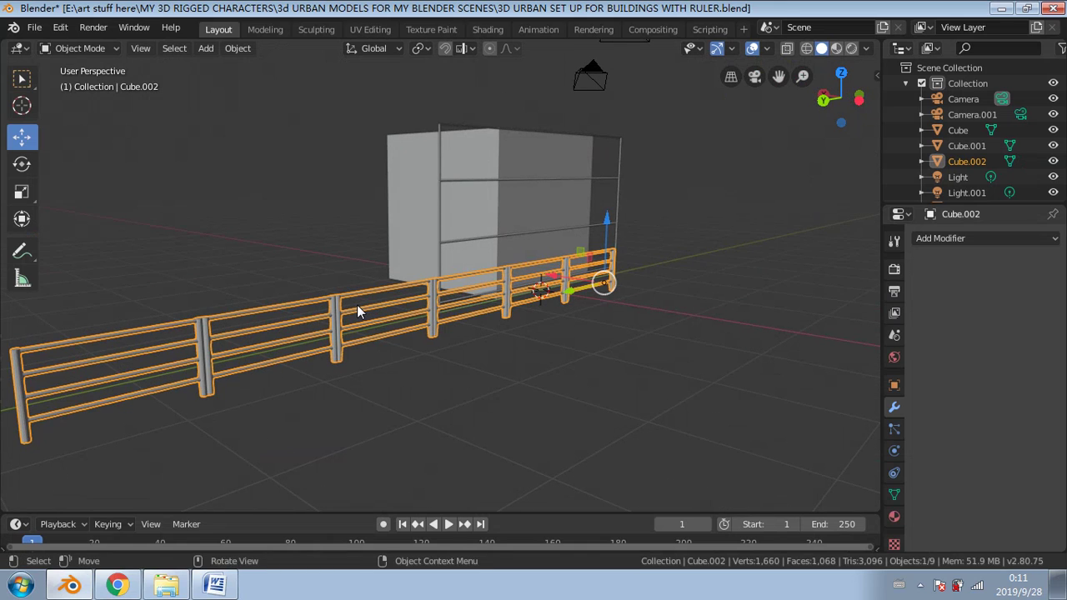
pyautogui.hotkey('shift', 'd')
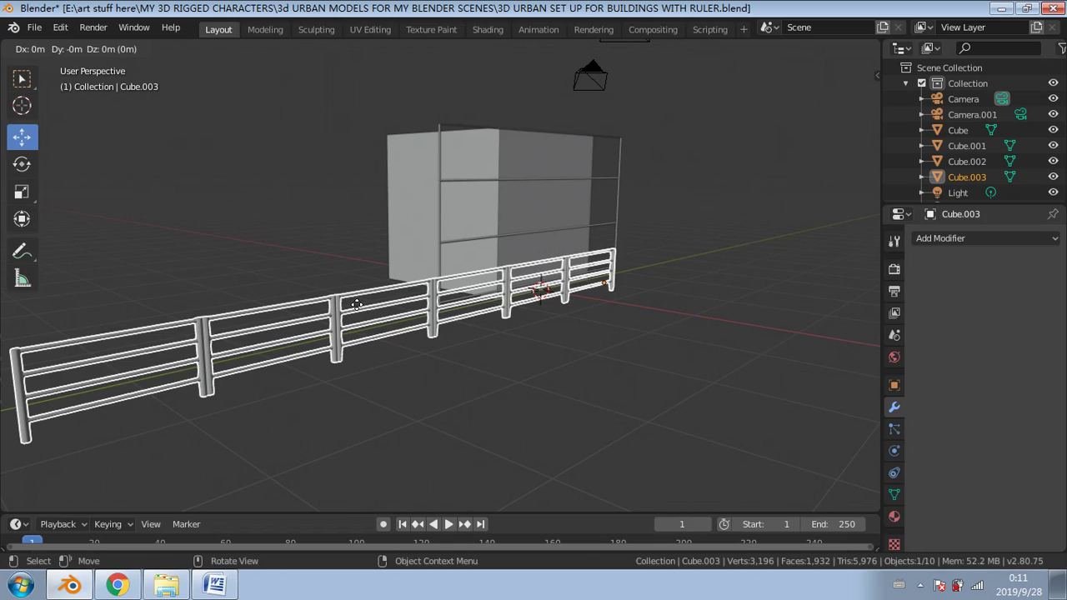
pyautogui.press('x')
pyautogui.click(471, 318)
# Step: Select both parallel fences and join them into one object
pyautogui.moveTo(255, 341); pyautogui.dragTo(446, 362, button='middle')
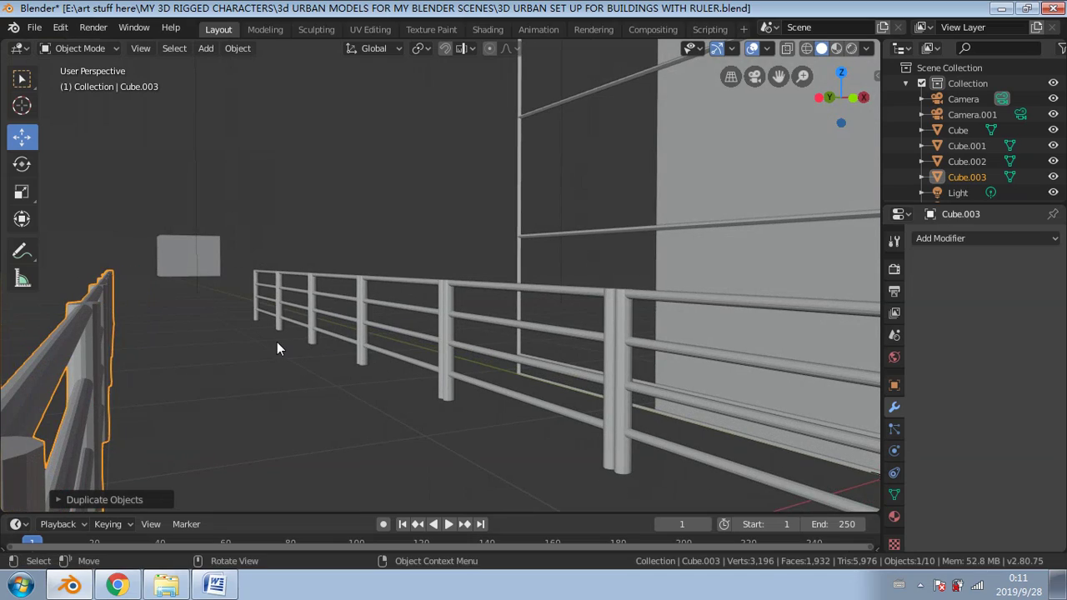
pyautogui.moveTo(277, 342); pyautogui.dragTo(479, 340, button='middle')
pyautogui.scroll(-5, 479, 340)
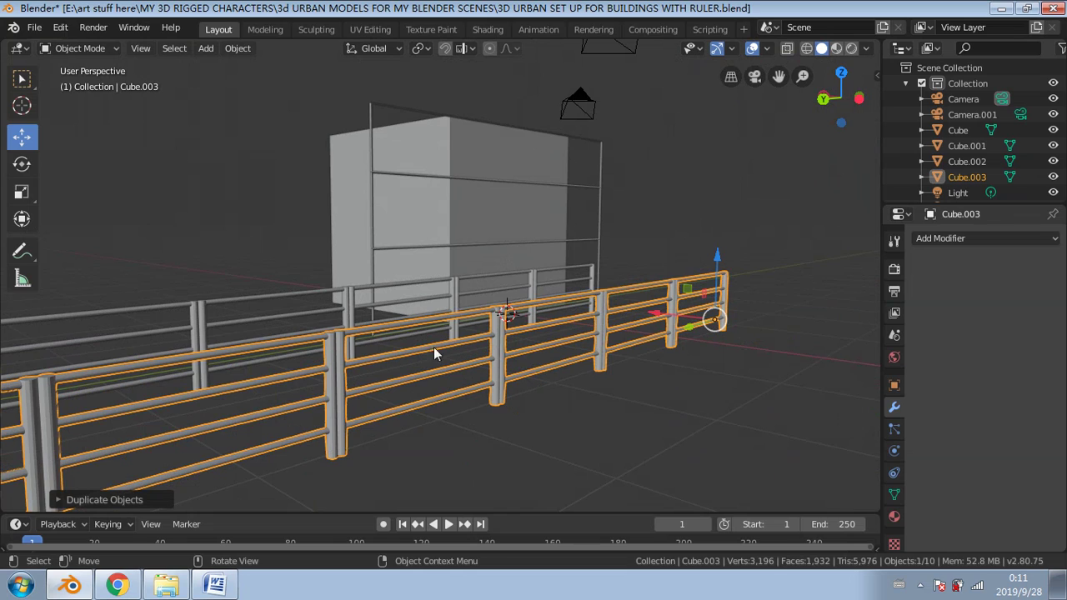
pyautogui.keyDown('shift'); pyautogui.click(210, 320); pyautogui.keyUp('shift')
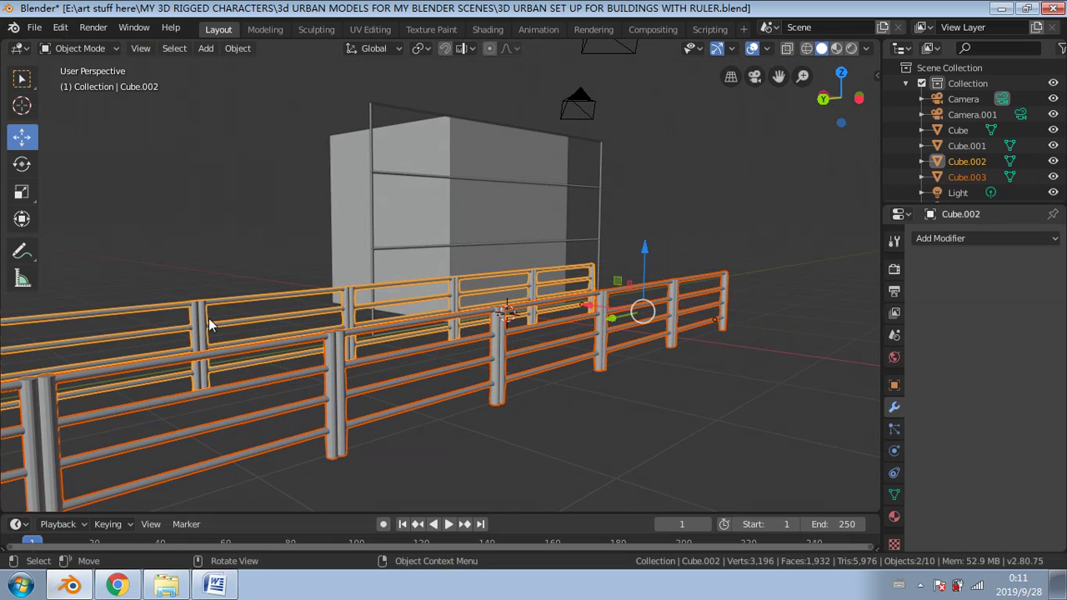
pyautogui.hotkey('ctrl', 'j')
# Step: Try raising the joined fences along the Z axis and undo the moves
pyautogui.moveTo(296, 331); pyautogui.dragTo(345, 362, button='middle')
pyautogui.press('g')
pyautogui.press('z')
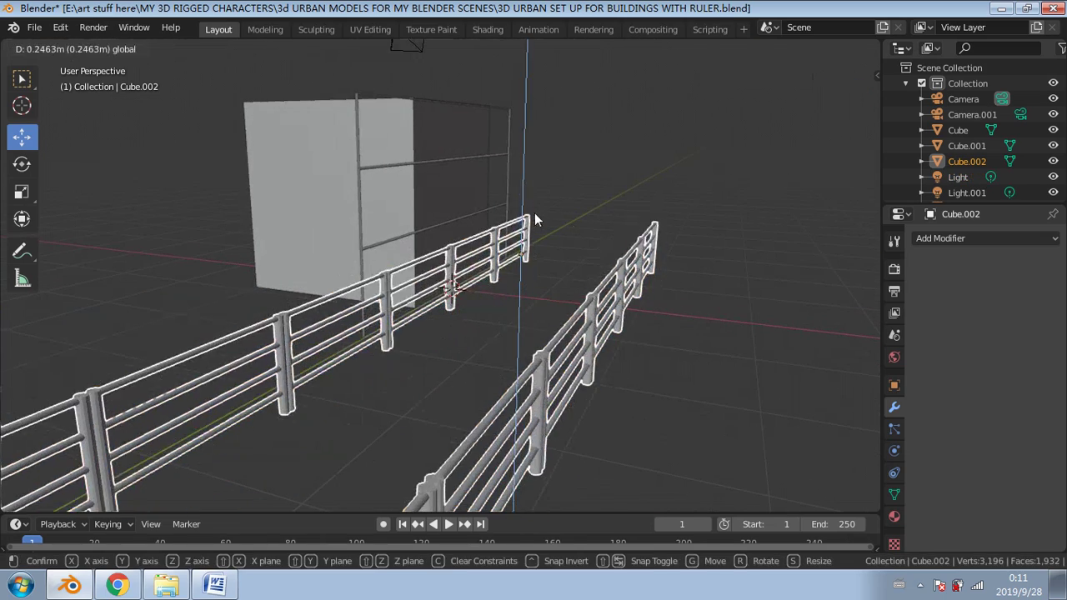
pyautogui.click(536, 213)
pyautogui.hotkey('ctrl', 'z')
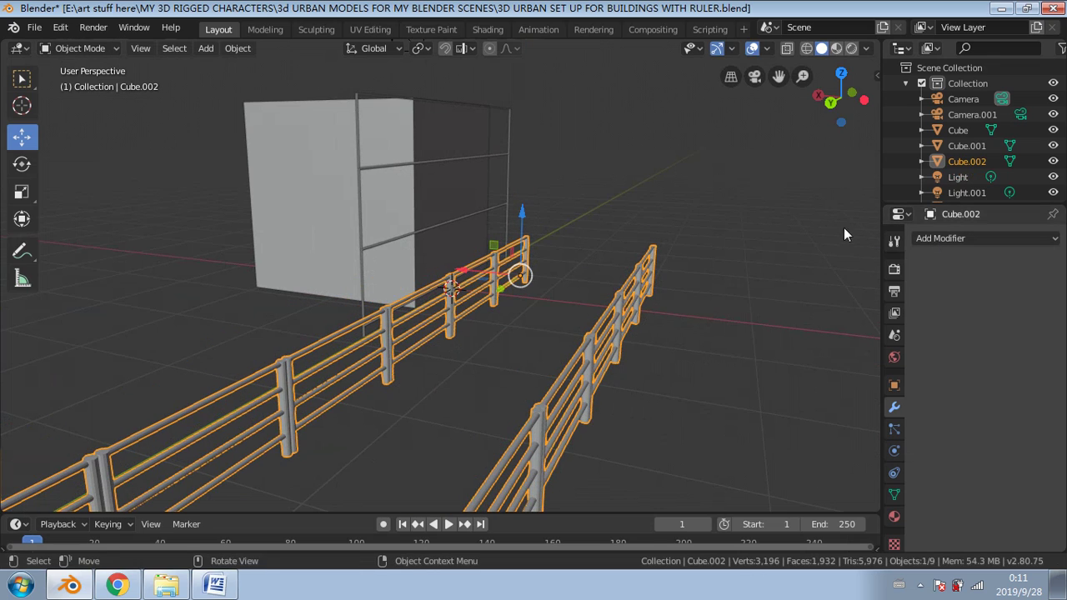
pyautogui.moveTo(527, 213); pyautogui.dragTo(546, 185)
pyautogui.hotkey('ctrl', 'z')
# Step: Add an Array modifier to the joined fences and set its relative X offset to 0
pyautogui.click(618, 187)
pyautogui.click(414, 162)
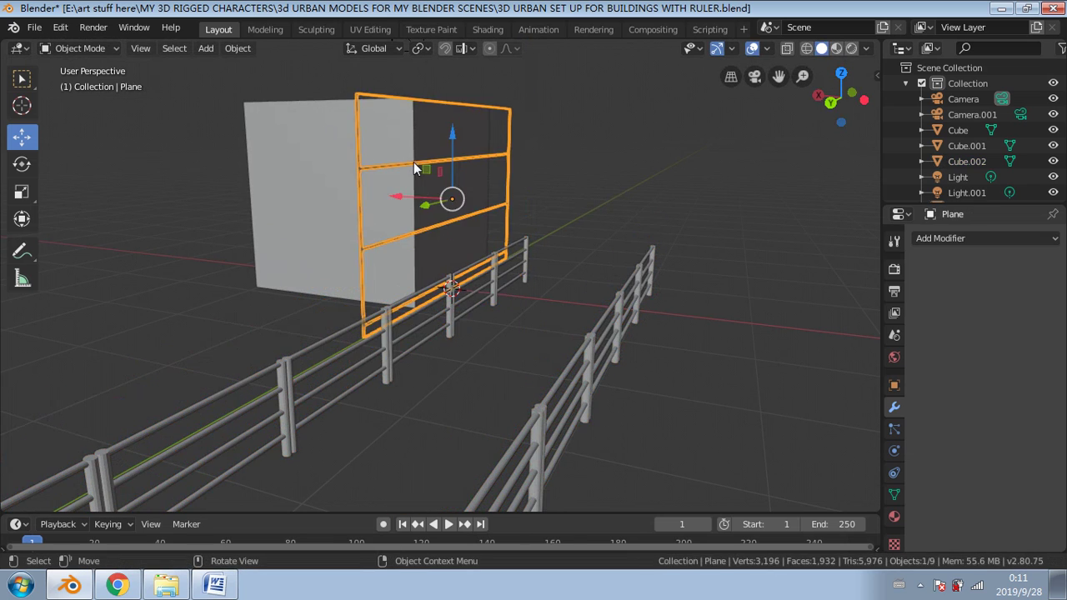
pyautogui.click(452, 311)
pyautogui.click(940, 240)
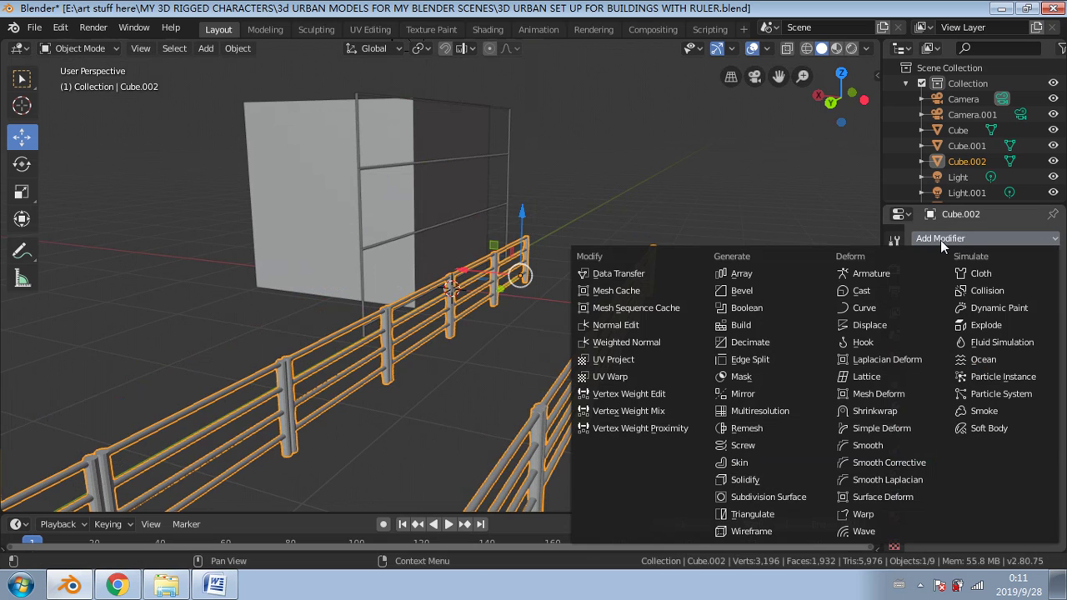
pyautogui.click(768, 274)
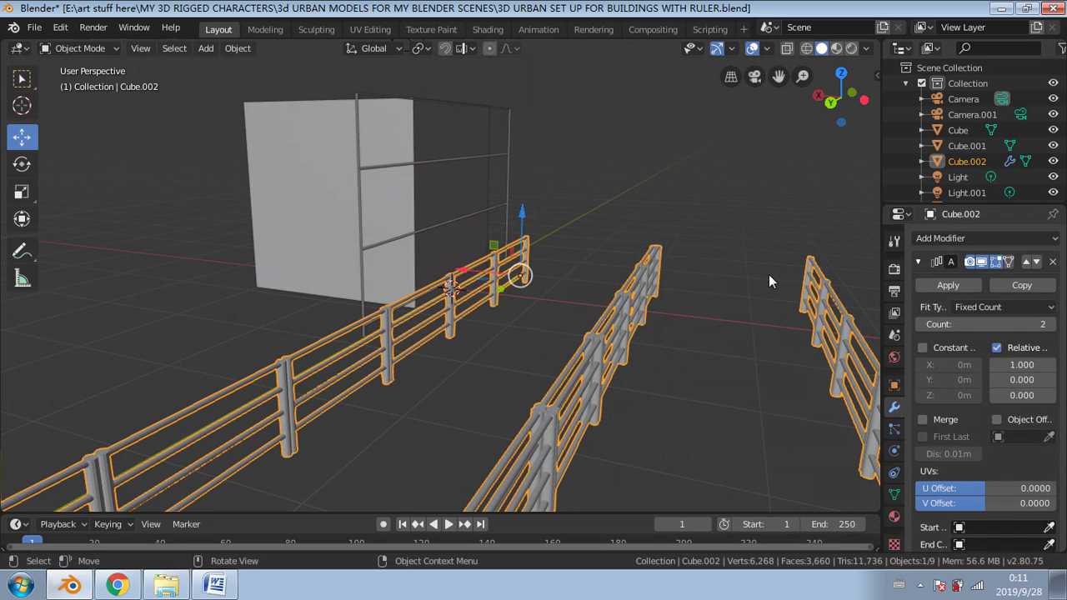
pyautogui.scroll(-2, 739, 331)
pyautogui.moveTo(737, 332); pyautogui.dragTo(719, 328, button='middle')
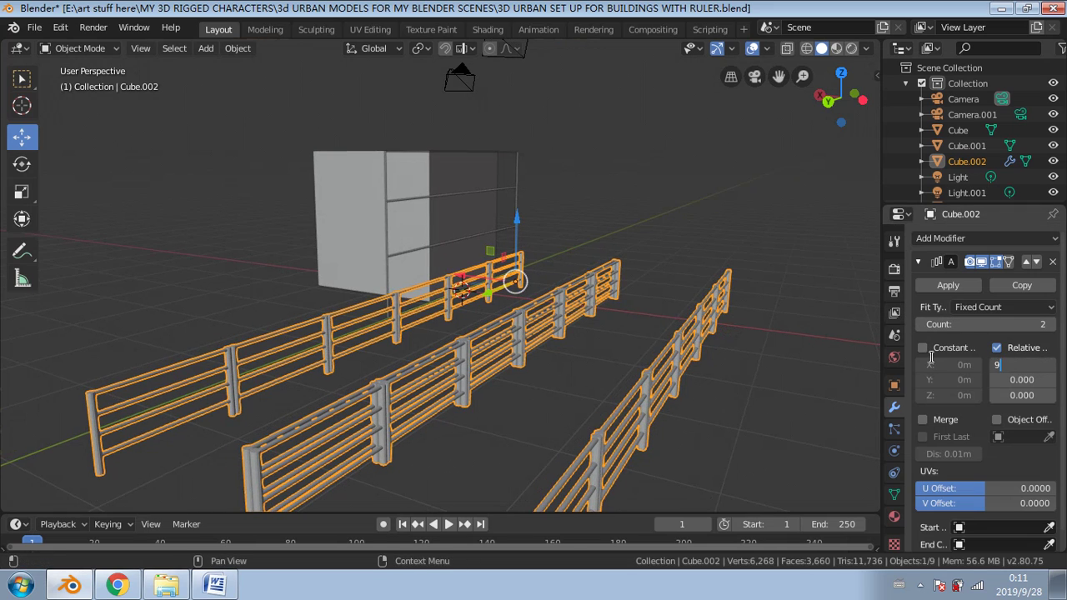
pyautogui.press('Return')
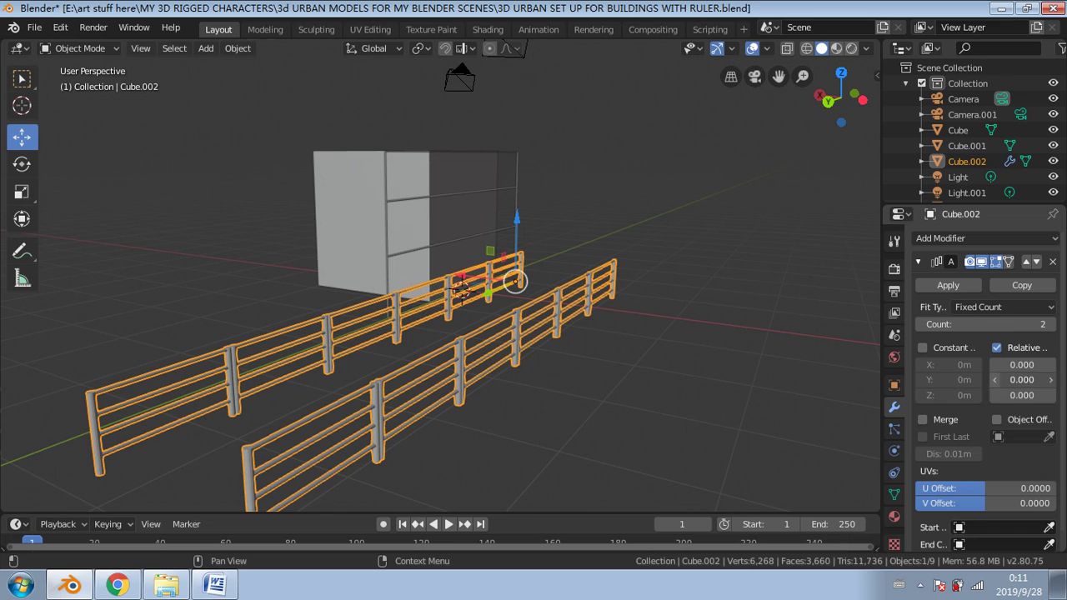
# Step: Set the array's relative Y offset to 1 so the fence copy stacks directly above the original
pyautogui.doubleClick(1022, 380)
pyautogui.write('0.5')
pyautogui.press('Return')
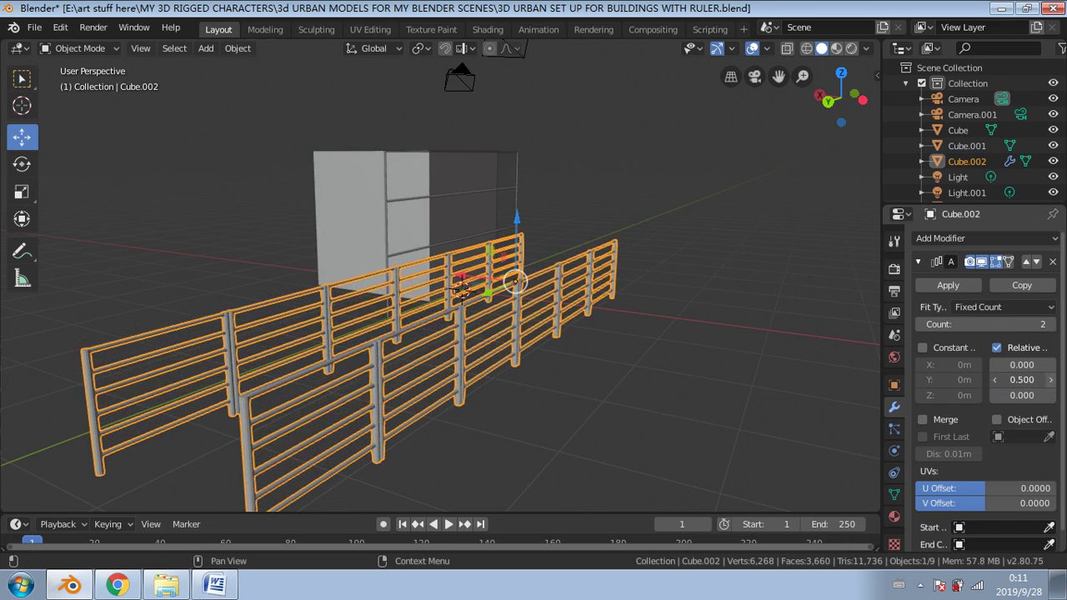
pyautogui.click(1051, 379)
pyautogui.click(1051, 380)
pyautogui.click(1050, 380)
pyautogui.click(1051, 379)
pyautogui.click(1050, 379)
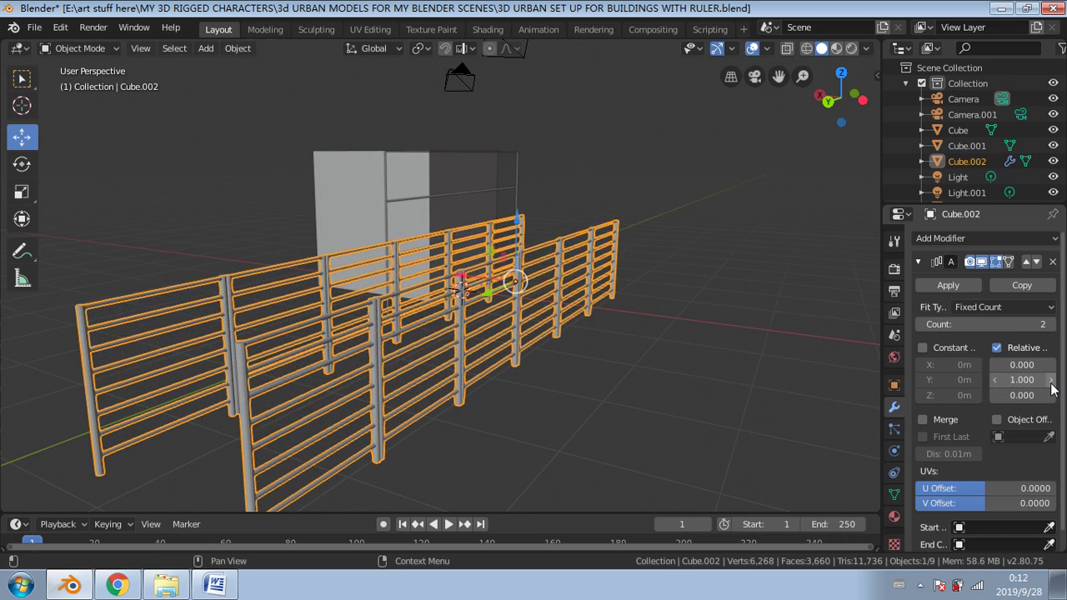
# Step: Set the fence array's count to 4 and apply the modifier
pyautogui.moveTo(351, 317); pyautogui.dragTo(541, 293, button='middle')
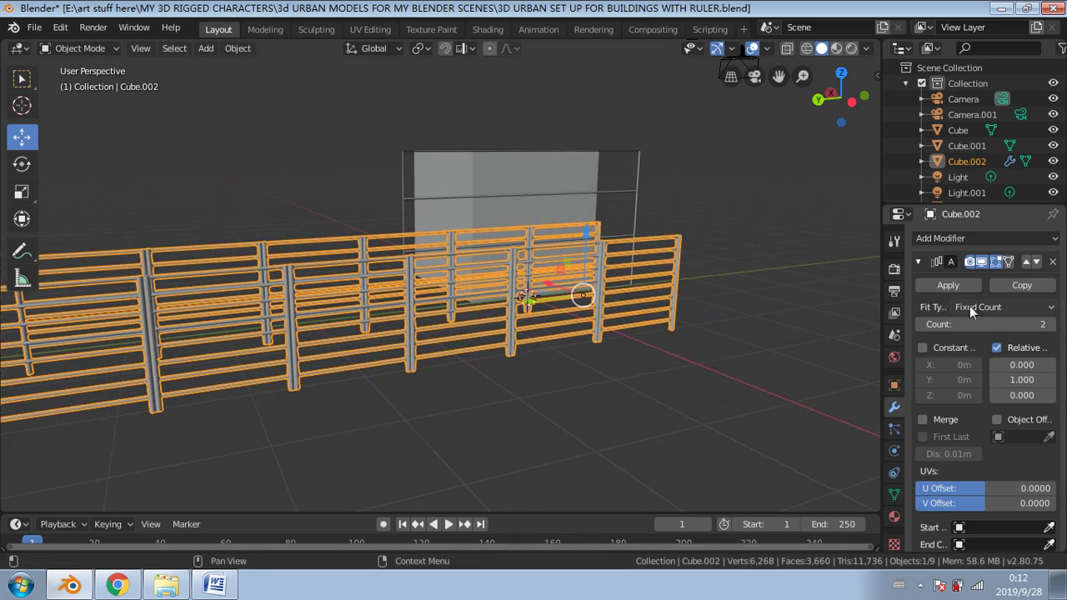
pyautogui.moveTo(974, 324); pyautogui.dragTo(1021, 324)
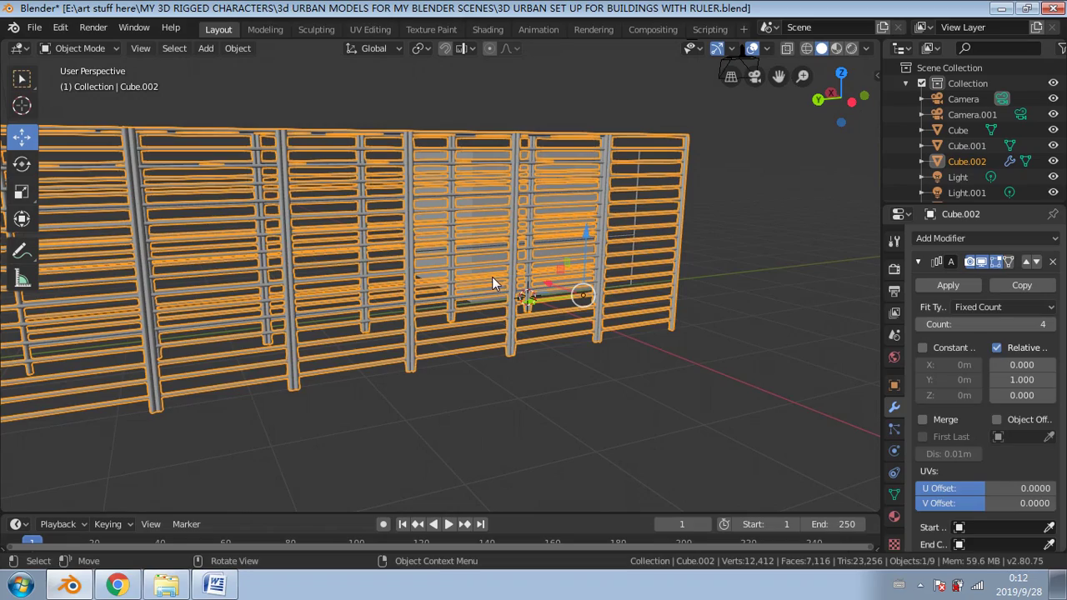
pyautogui.click(934, 287)
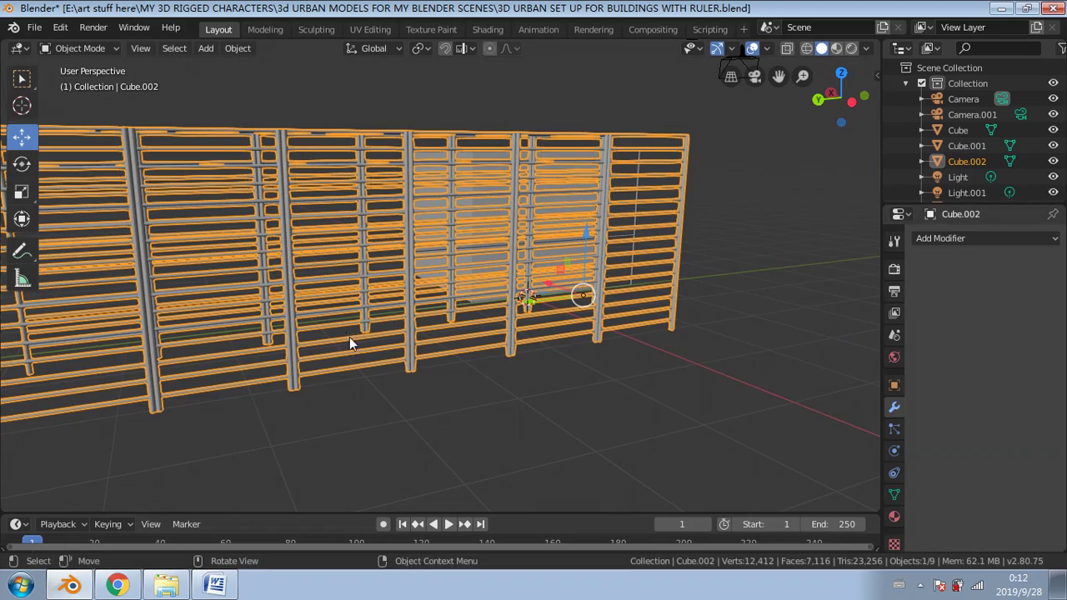
# Step: Deselect the tall stacked fences and examine them from between the two rows and from outside
pyautogui.moveTo(349, 337); pyautogui.dragTo(433, 260, button='middle')
pyautogui.moveTo(359, 282); pyautogui.dragTo(461, 301, button='middle')
pyautogui.scroll(3, 417, 288)
pyautogui.click(551, 187)
pyautogui.moveTo(376, 233); pyautogui.dragTo(467, 220, button='middle')
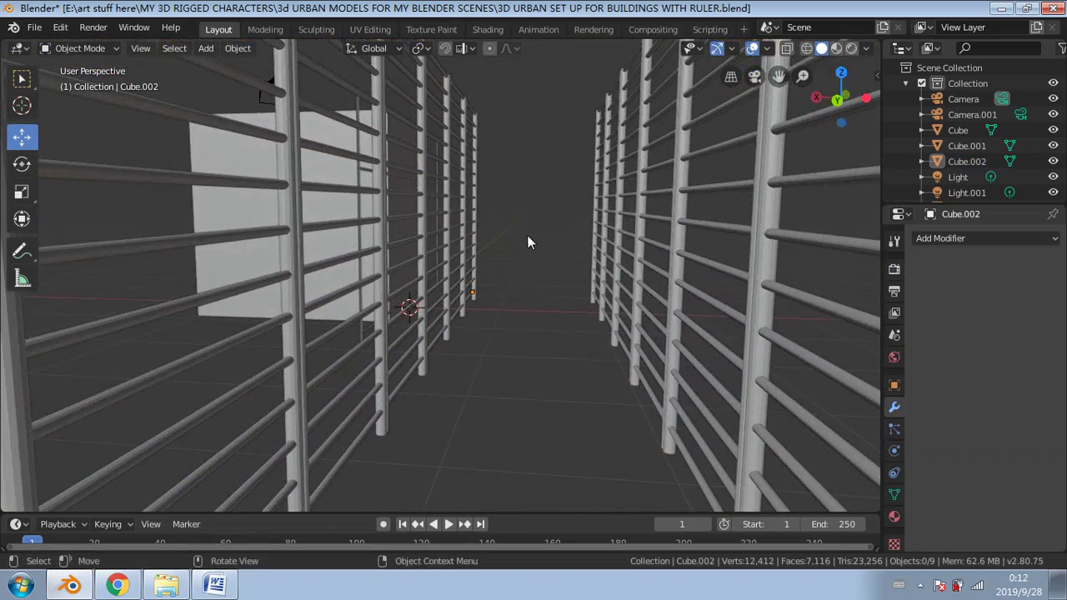
pyautogui.scroll(-4, 526, 246)
pyautogui.moveTo(521, 252); pyautogui.dragTo(242, 352, button='middle')
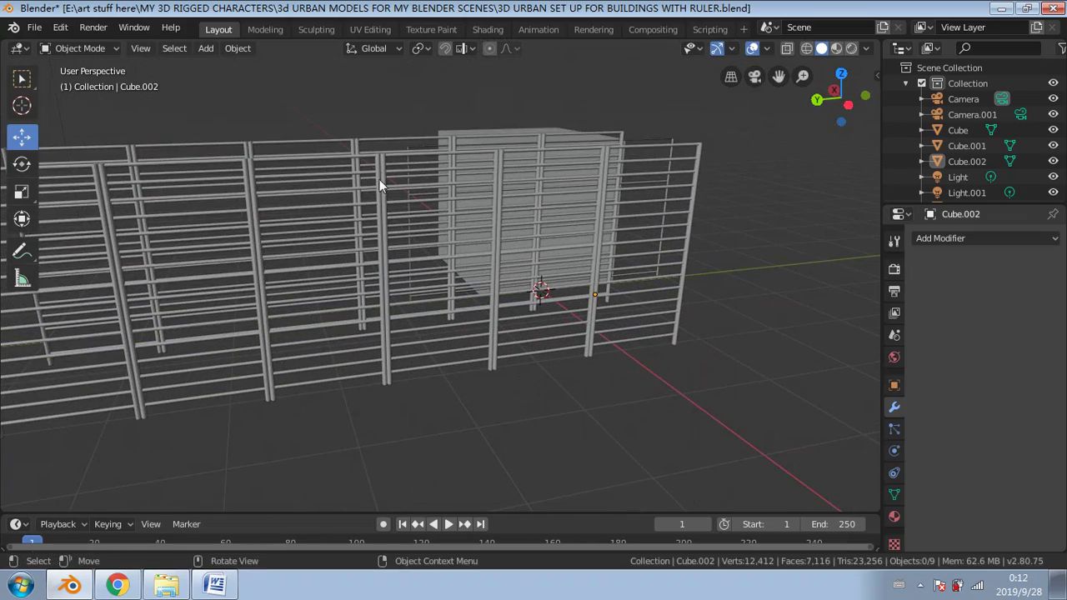
pyautogui.moveTo(379, 182); pyautogui.dragTo(392, 232, button='middle')
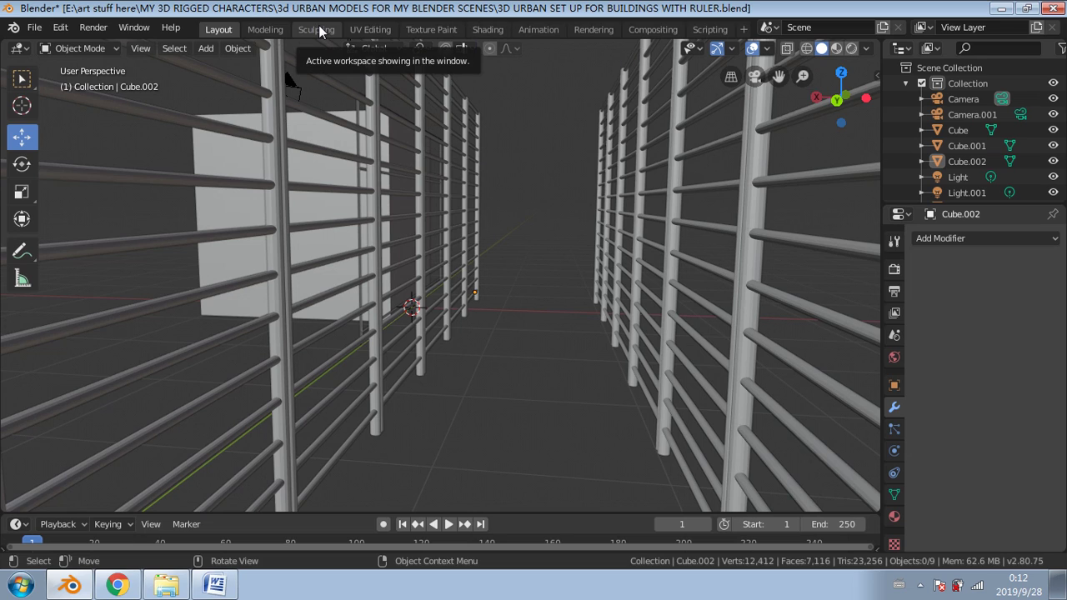
pyautogui.scroll(-2, 561, 242)
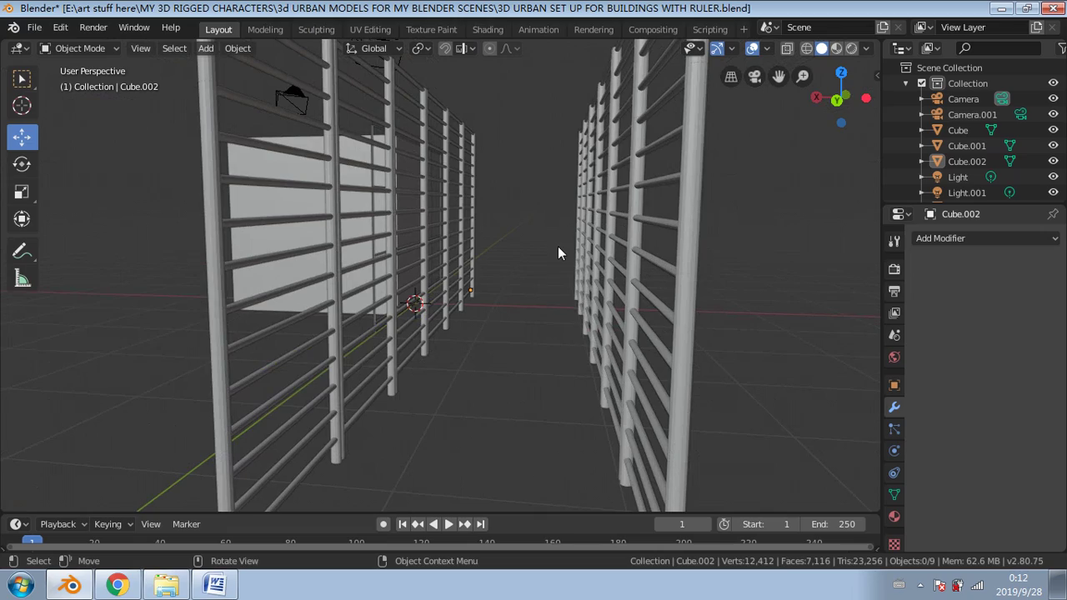
pyautogui.moveTo(505, 356); pyautogui.dragTo(487, 356, button='middle')
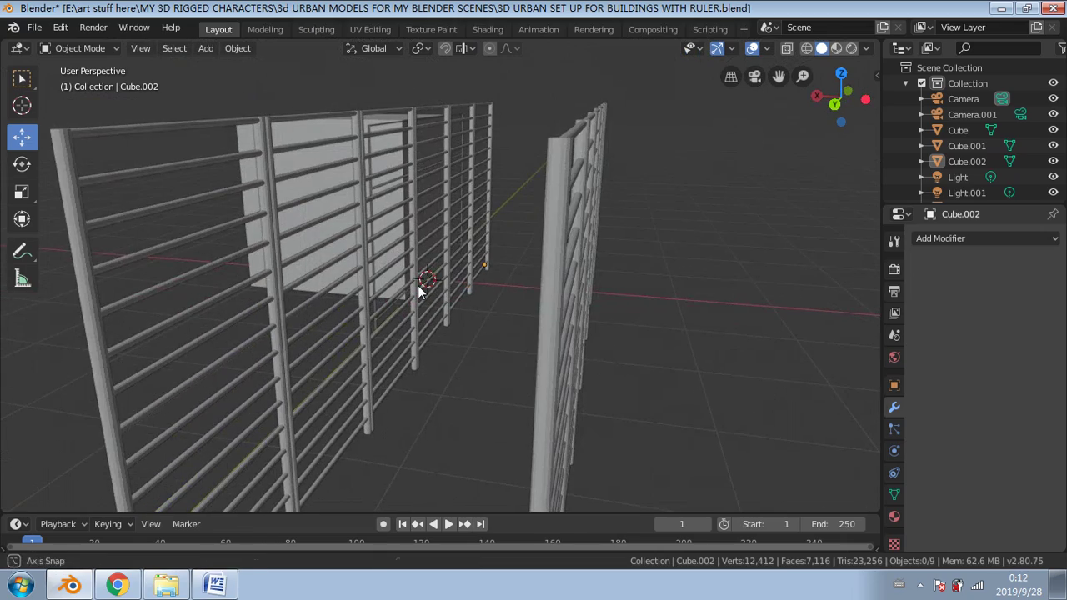
pyautogui.moveTo(428, 286); pyautogui.dragTo(292, 116, button='middle')
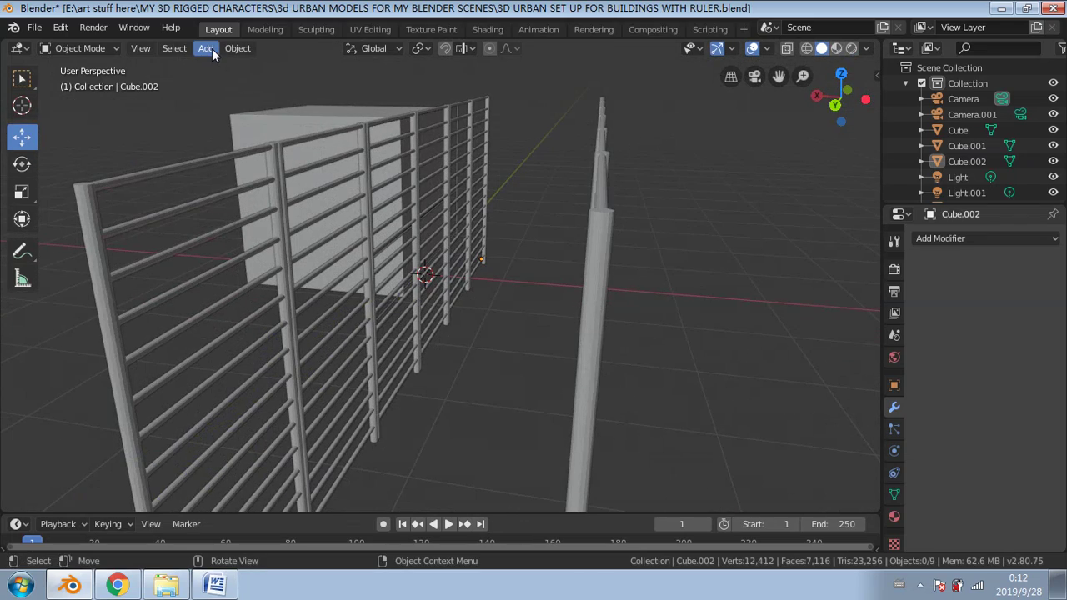
# Step: Select the stacked fences and scale them down along the Y axis to shorten both rows
pyautogui.moveTo(285, 159); pyautogui.dragTo(362, 206, button='middle')
pyautogui.click(362, 207)
pyautogui.scroll(-3, 350, 236)
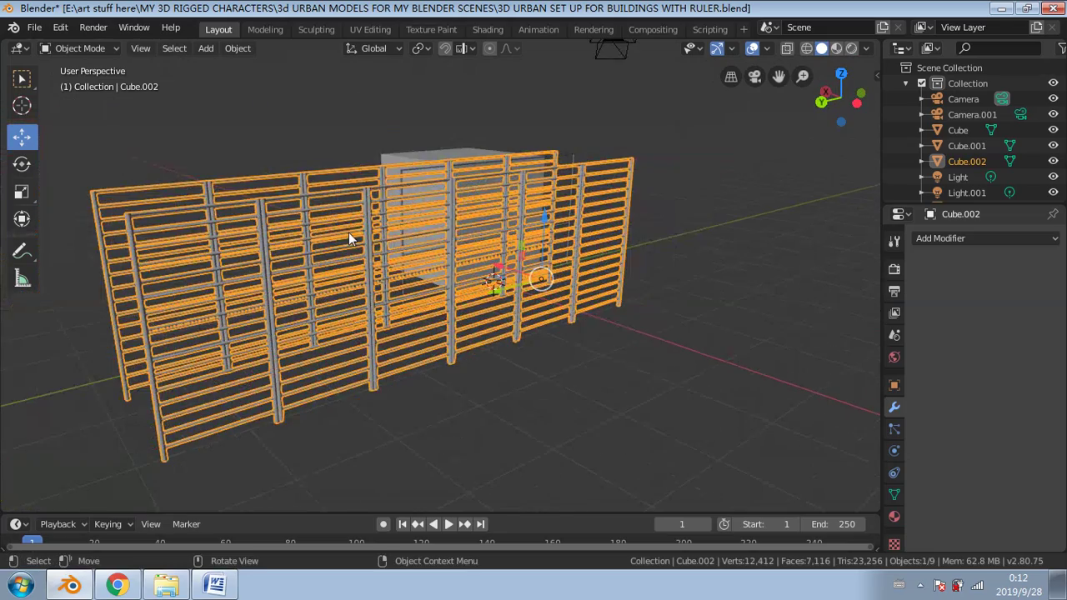
pyautogui.click(22, 191)
pyautogui.press('s')
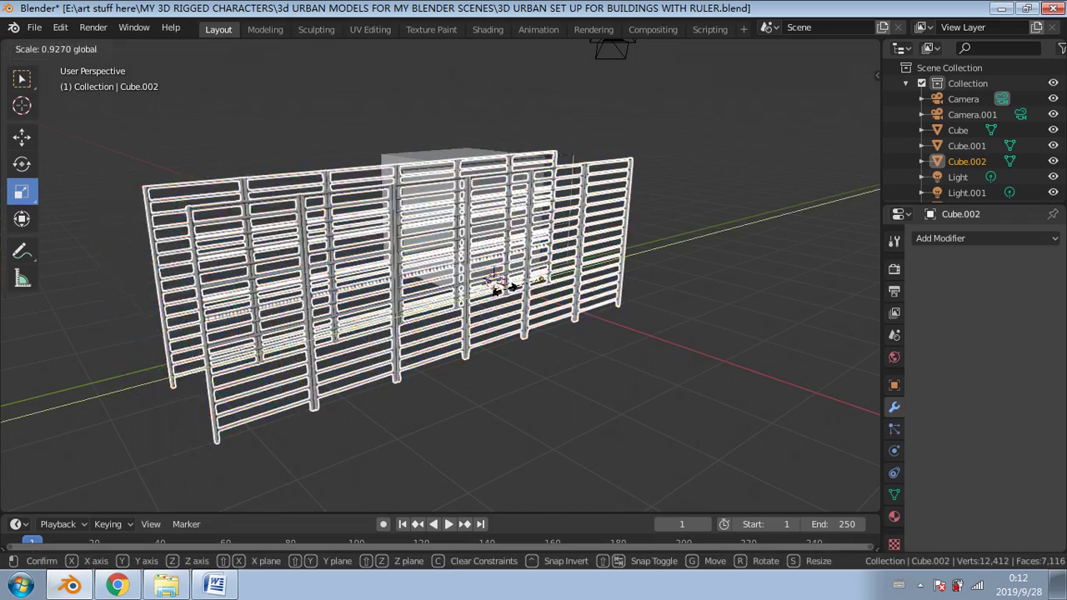
pyautogui.moveTo(505, 289); pyautogui.dragTo(525, 288)
# Step: Scale the stacked fences along the Z axis to about 0.45 of their height
pyautogui.scroll(2, 530, 300)
pyautogui.moveTo(530, 307); pyautogui.dragTo(271, 316, button='middle')
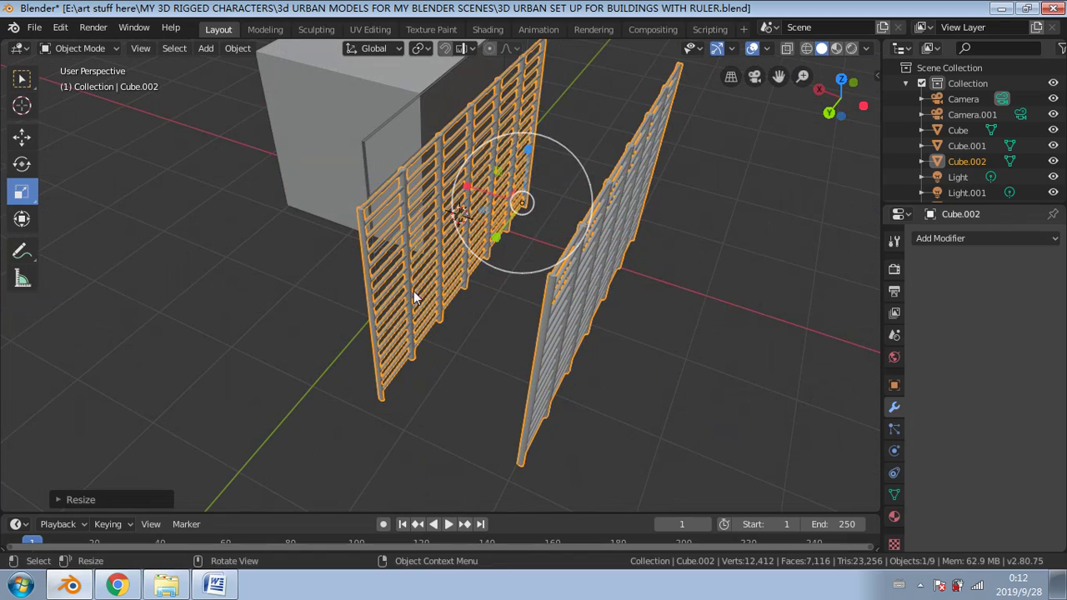
pyautogui.moveTo(701, 393); pyautogui.dragTo(596, 334, button='middle')
pyautogui.press('s')
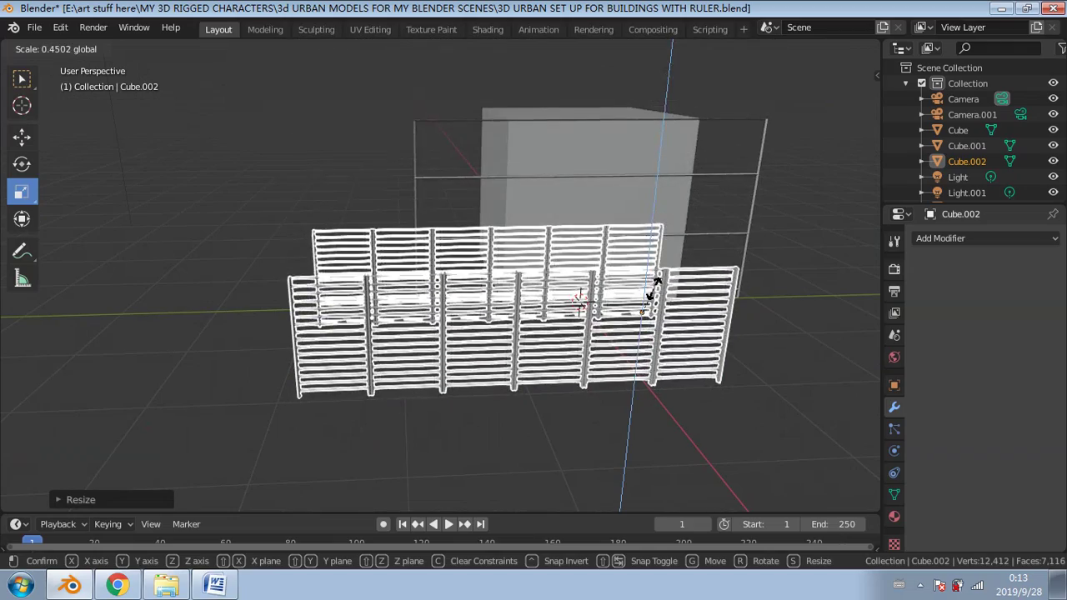
pyautogui.click(659, 292)
# Step: Lengthen the stacked fences along the Y axis, stretch them taller along Z, and deselect them
pyautogui.moveTo(523, 316); pyautogui.dragTo(626, 329, button='middle')
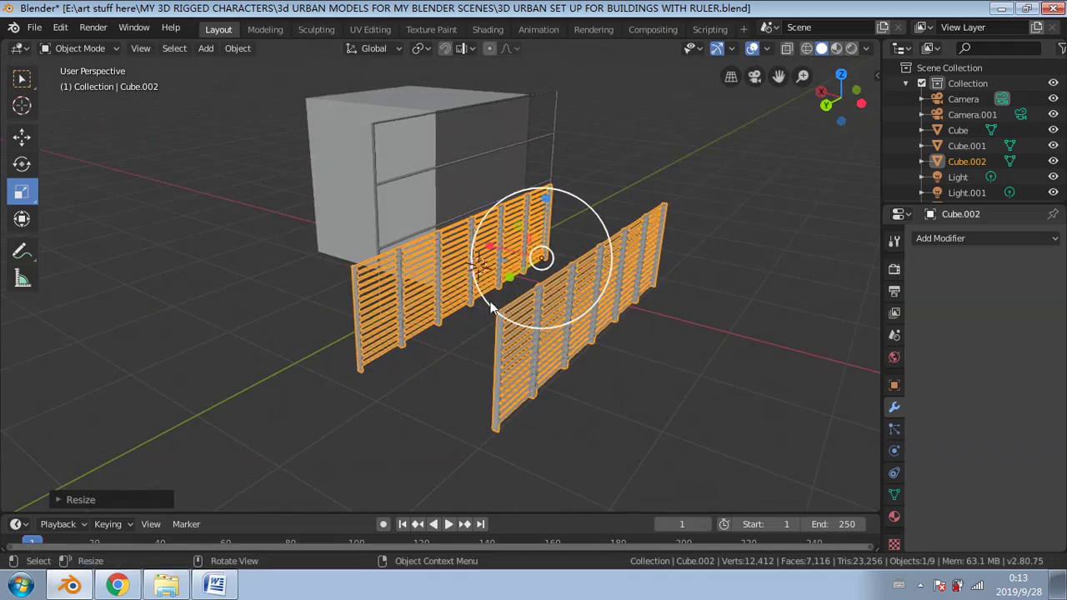
pyautogui.press('s')
pyautogui.click(475, 281)
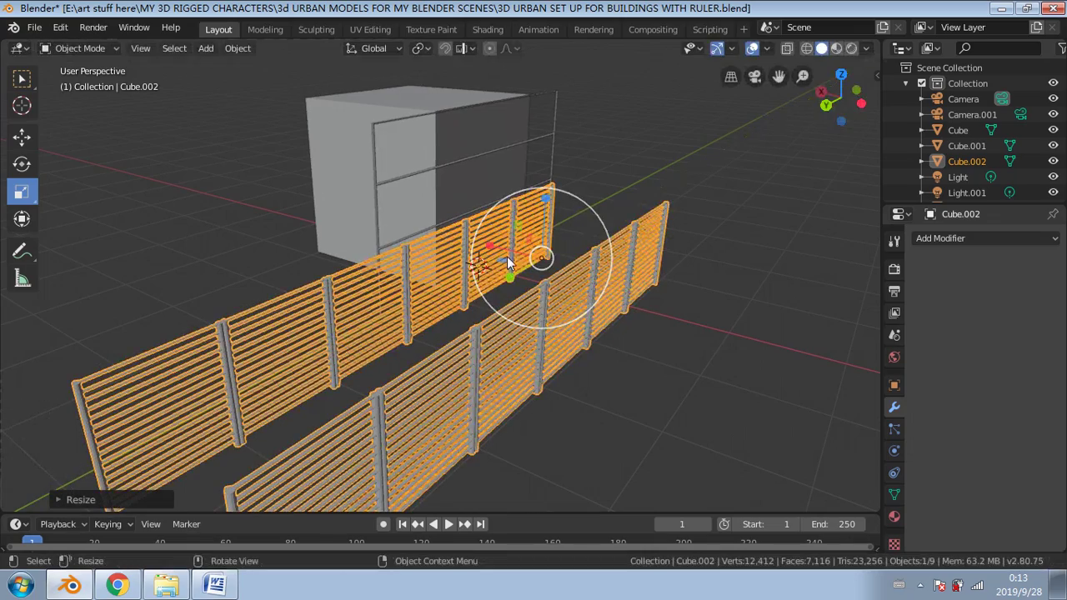
pyautogui.press('s')
pyautogui.press('z')
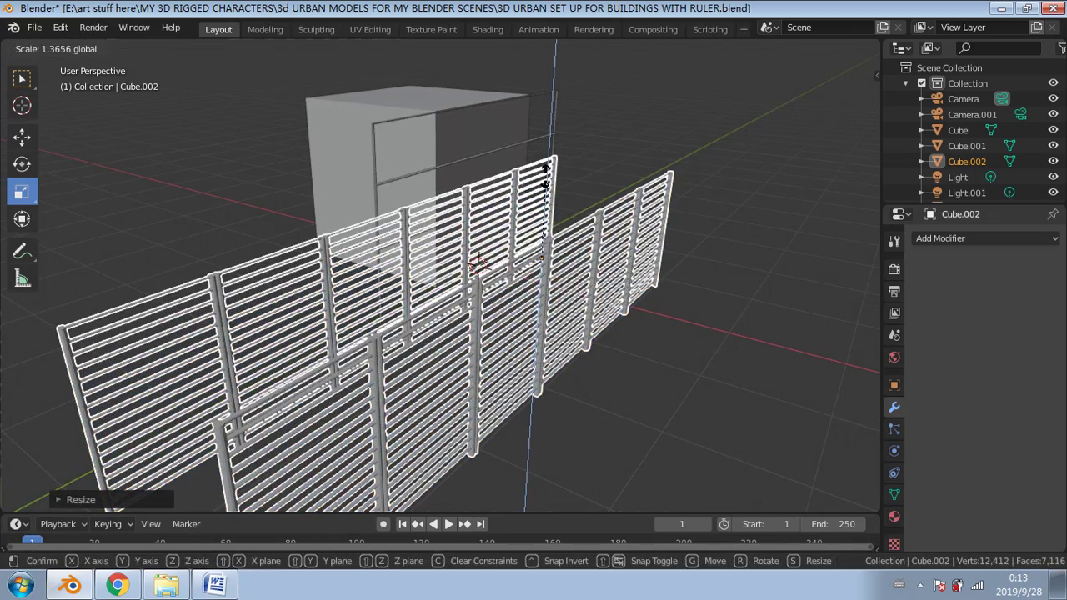
pyautogui.click(574, 223)
pyautogui.click(593, 338)
# Step: Switch the viewport to rendered shading and examine the fences under the scene lights
pyautogui.moveTo(593, 337); pyautogui.dragTo(473, 310, button='middle')
pyautogui.moveTo(444, 294); pyautogui.dragTo(686, 167, button='middle')
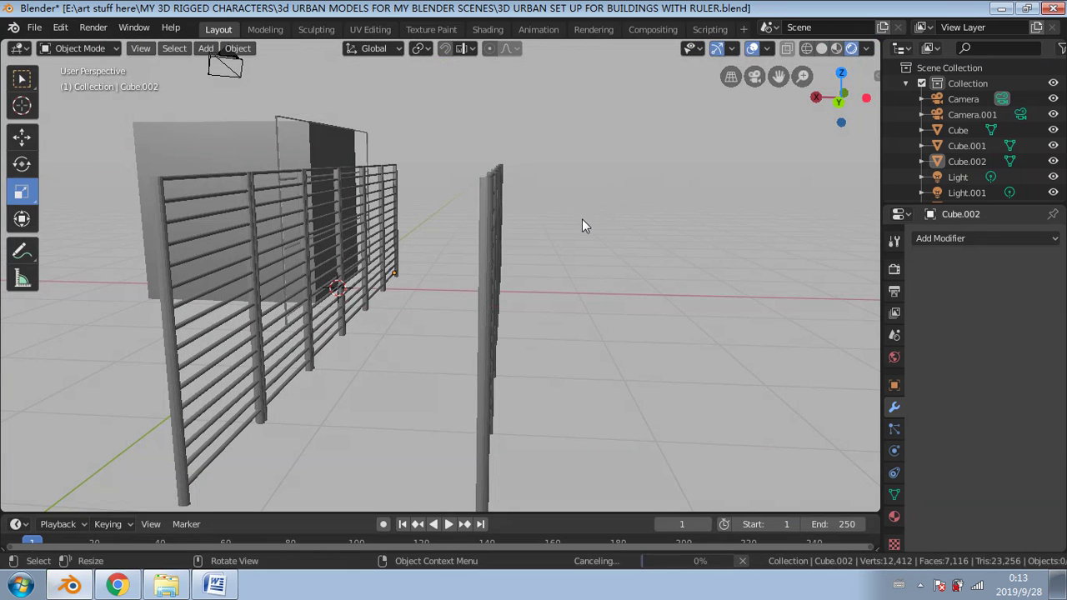
pyautogui.moveTo(582, 220)
pyautogui.mouseDown(button='middle')
pyautogui.moveTo(602, 234)
pyautogui.moveTo(652, 211)
pyautogui.moveTo(586, 237)
pyautogui.mouseUp(button='middle')
pyautogui.moveTo(811, 112); pyautogui.dragTo(385, 208, button='middle')
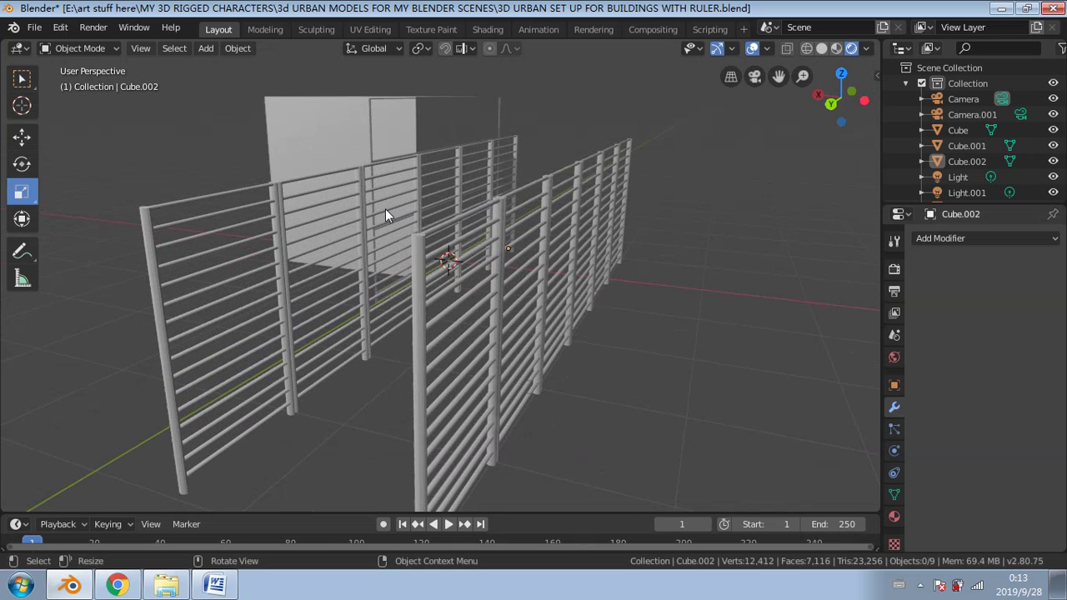
pyautogui.click(280, 244)
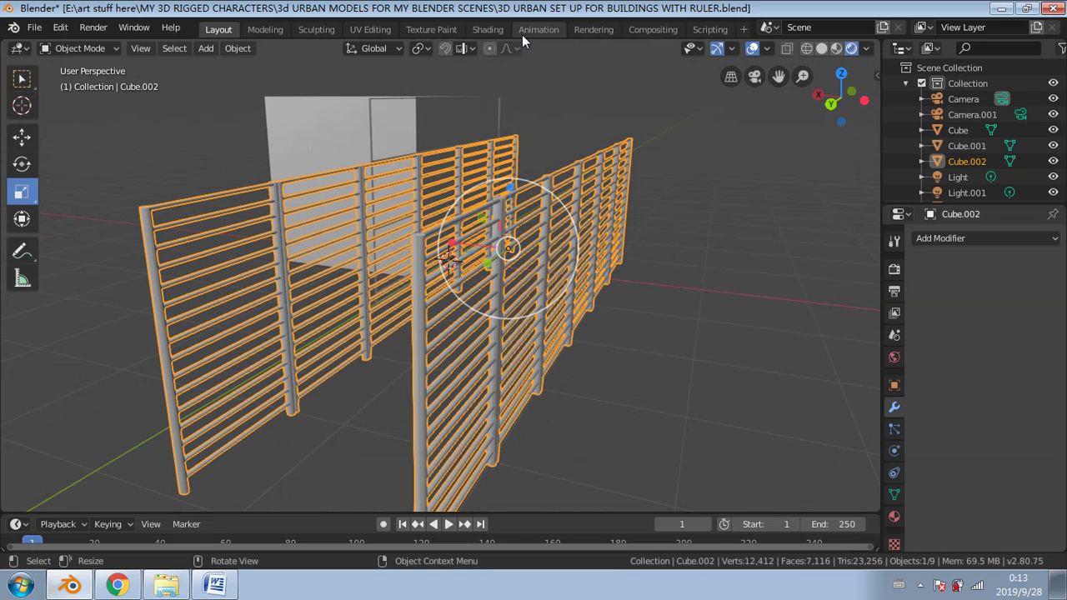
pyautogui.scroll(-3, 450, 158)
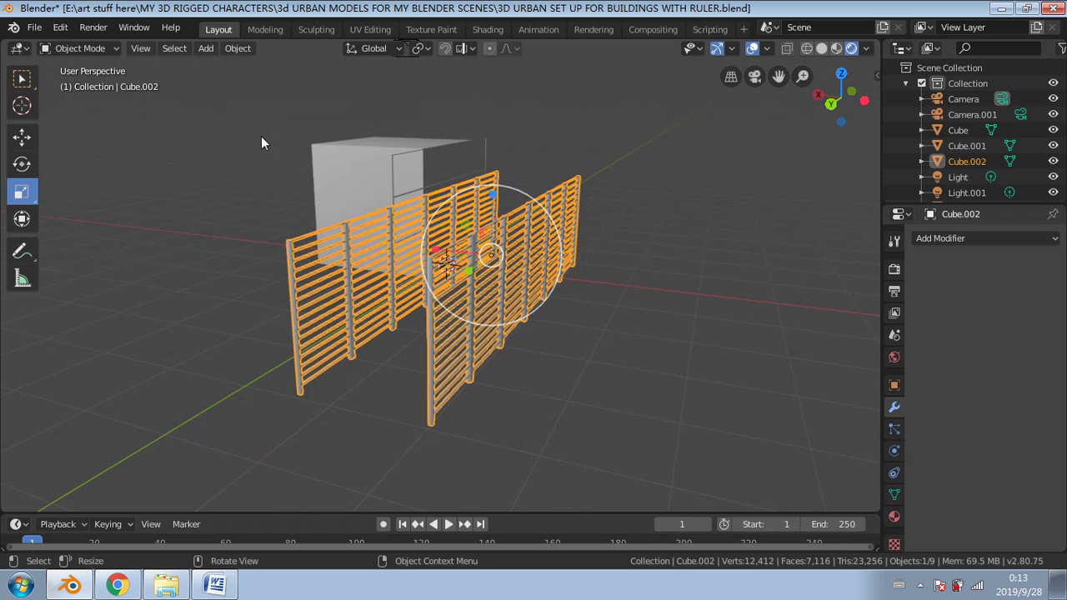
# Step: Add a plane beneath the fences and scale it uniformly about 13 times as a large ground surface
pyautogui.click(220, 92)
pyautogui.click(205, 48)
pyautogui.moveTo(250, 67)
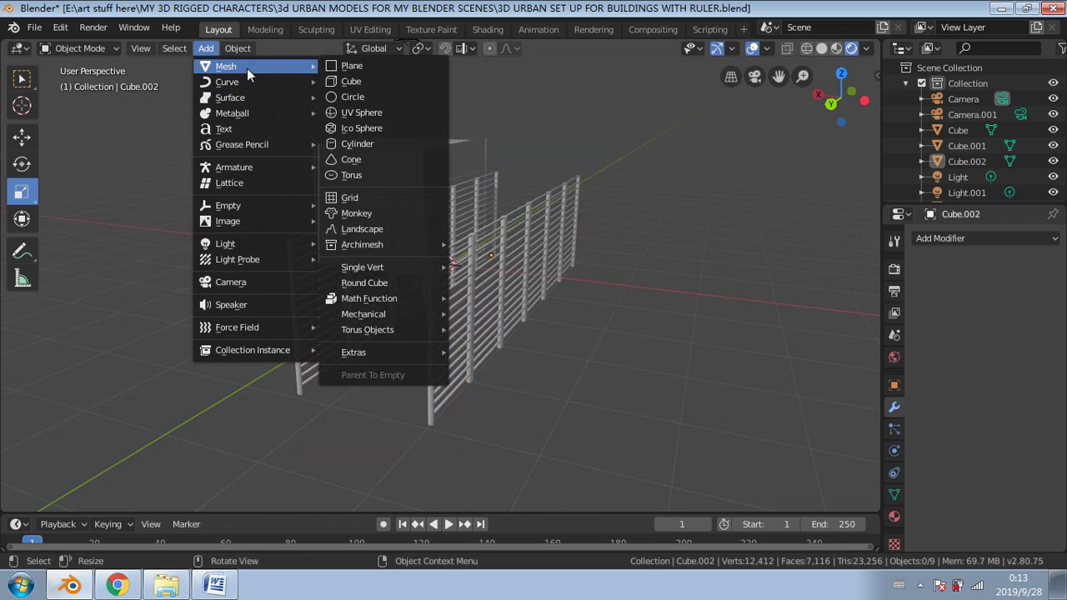
pyautogui.click(337, 66)
pyautogui.press('s')
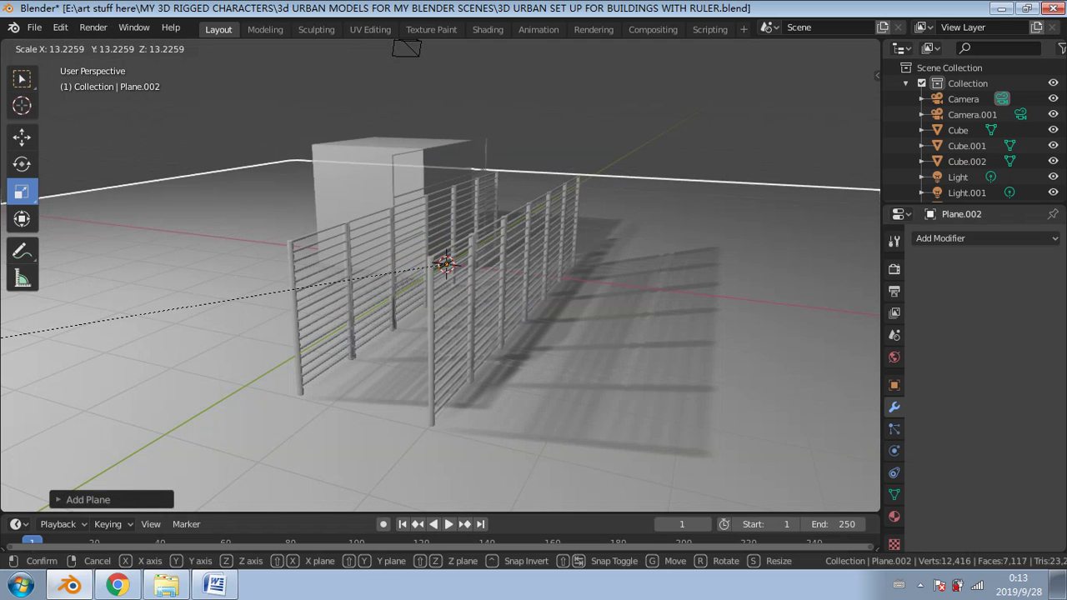
pyautogui.click(504, 80)
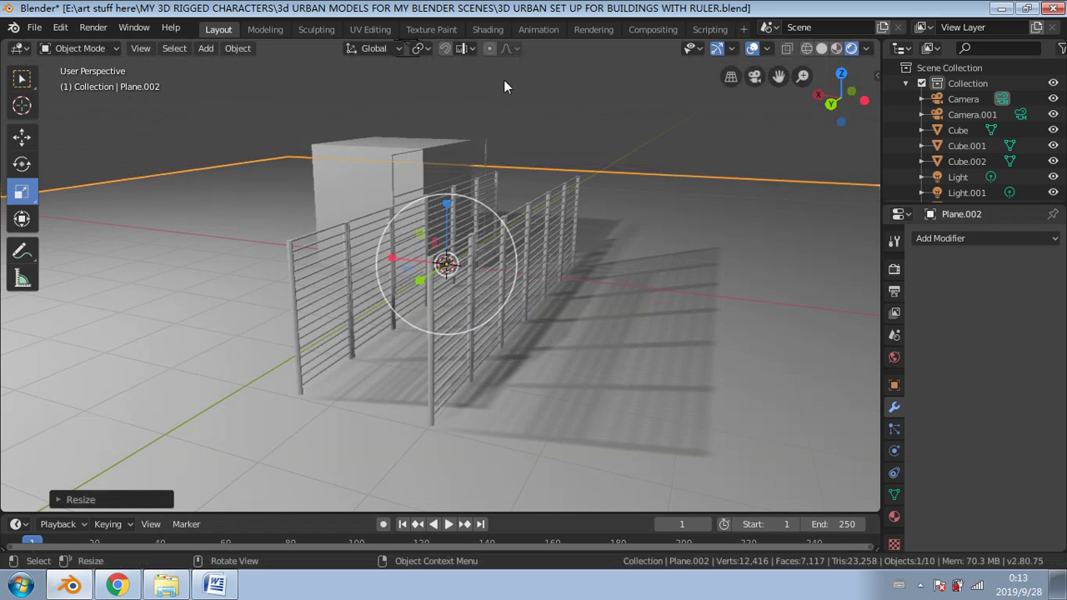
# Step: Select the large building block behind the fences for scaling
pyautogui.click(405, 175)
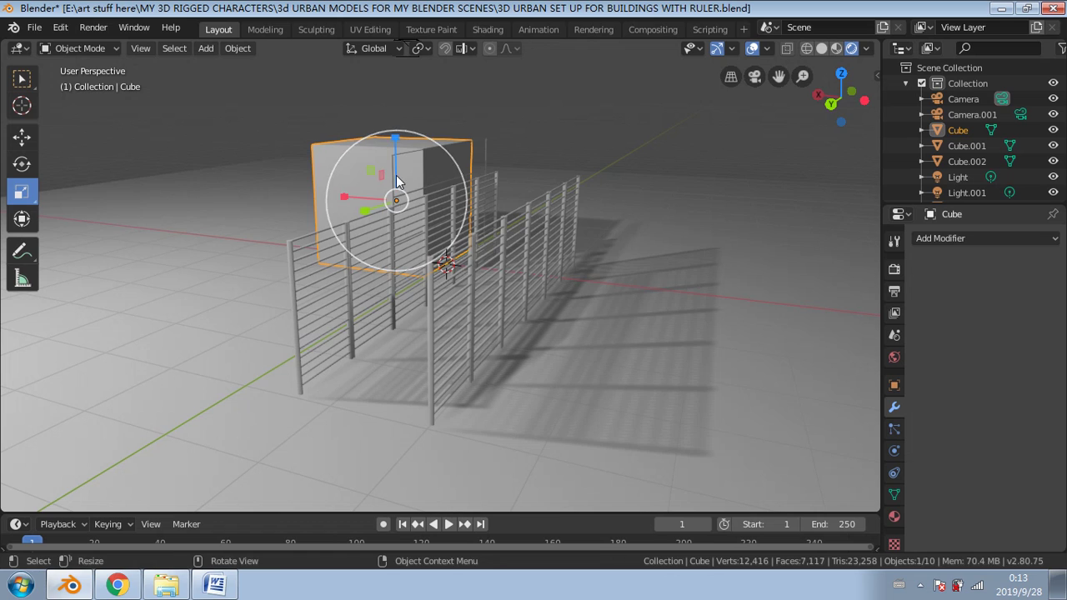
pyautogui.click(392, 176)
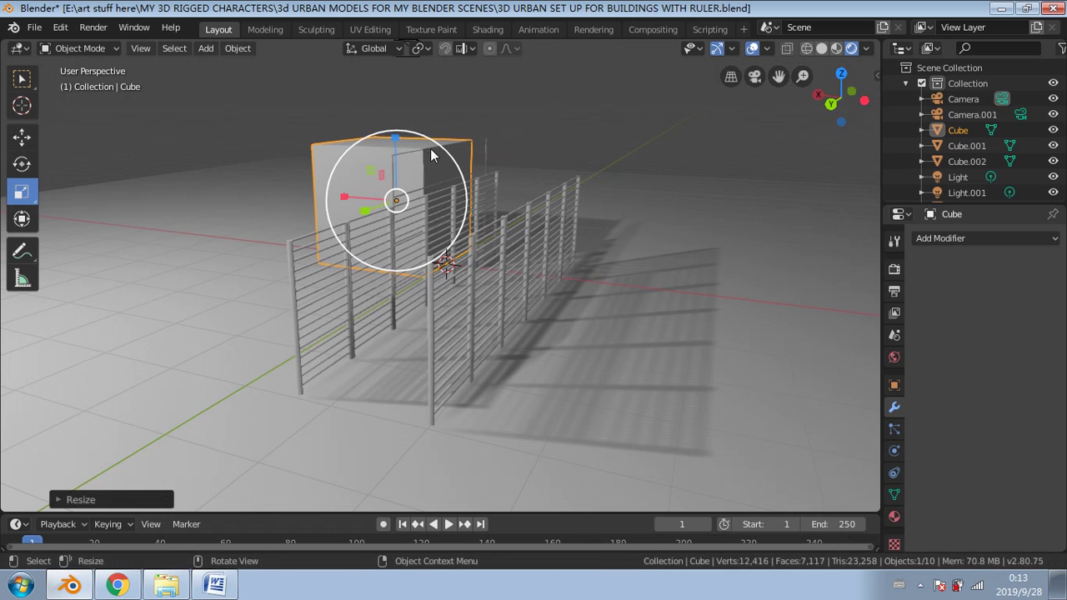
# Step: Delete the large cube and the rectangular frame plane standing behind the fences
pyautogui.click(422, 150)
pyautogui.press('Delete')
pyautogui.click(393, 179)
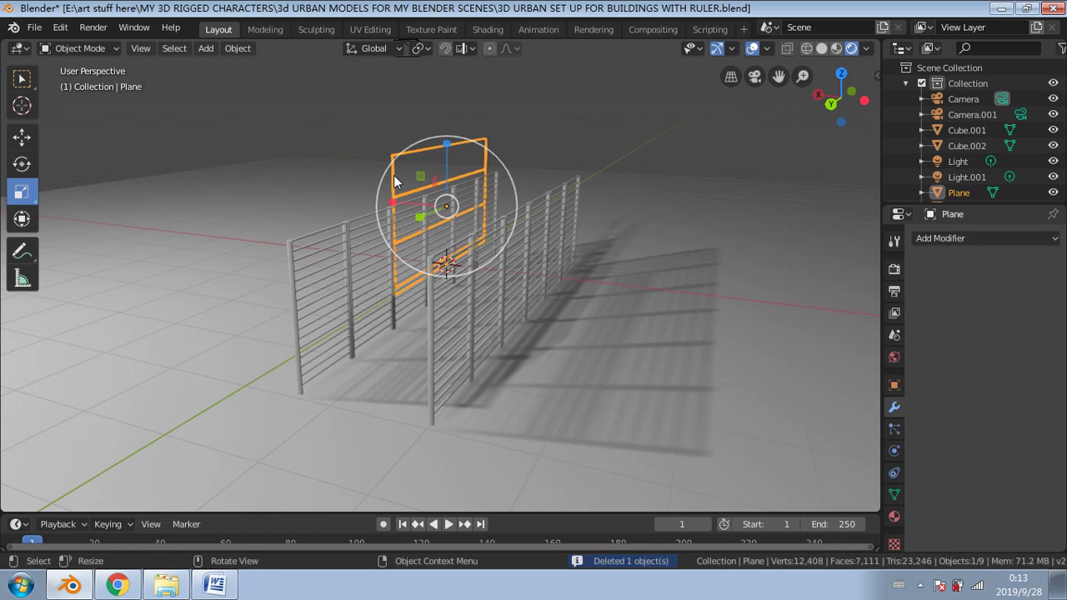
pyautogui.press('Delete')
# Step: Delete the remaining frame in the distance and the small floating cube, keeping only the fences and ground
pyautogui.moveTo(685, 182); pyautogui.dragTo(197, 167, button='middle')
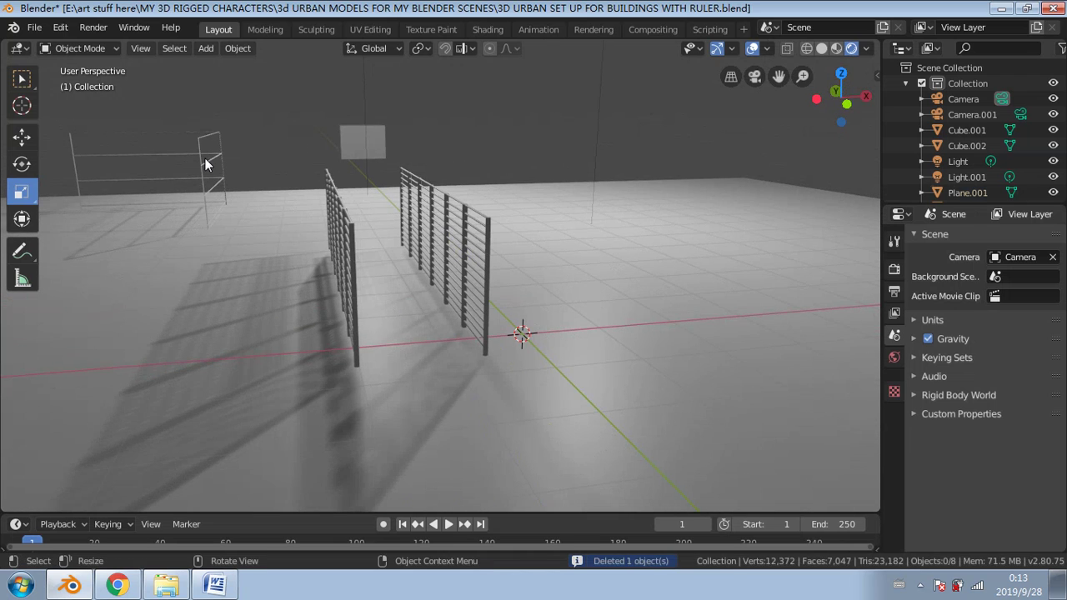
pyautogui.click(205, 158)
pyautogui.press('Delete')
pyautogui.click(354, 137)
pyautogui.press('Delete')
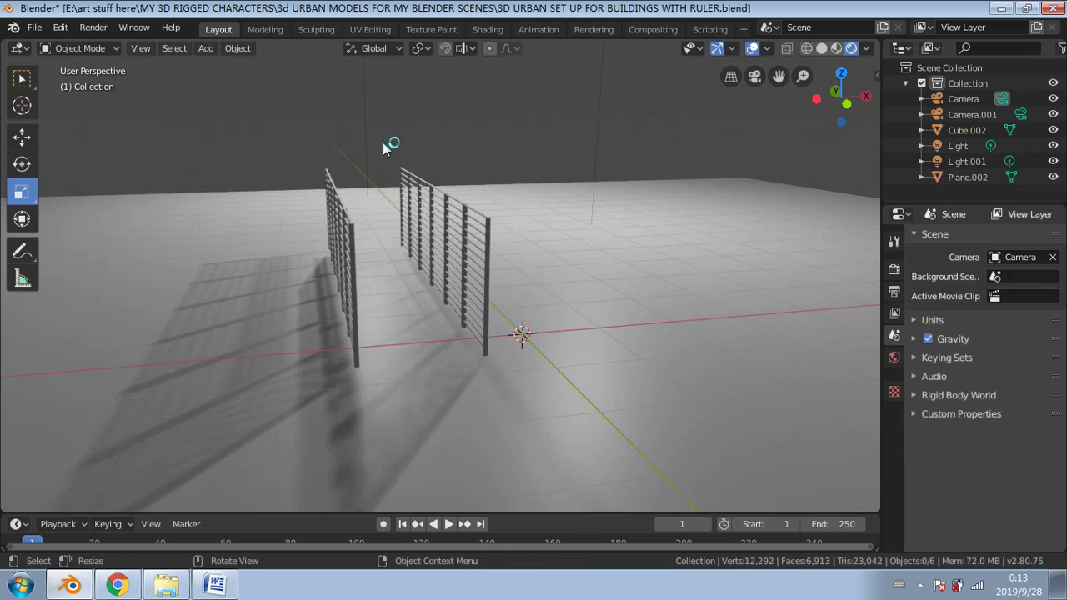
# Step: Delete the light directly above the fences
pyautogui.moveTo(383, 142); pyautogui.dragTo(458, 142, button='middle')
pyautogui.moveTo(817, 171); pyautogui.dragTo(341, 171, button='middle')
pyautogui.click(382, 98)
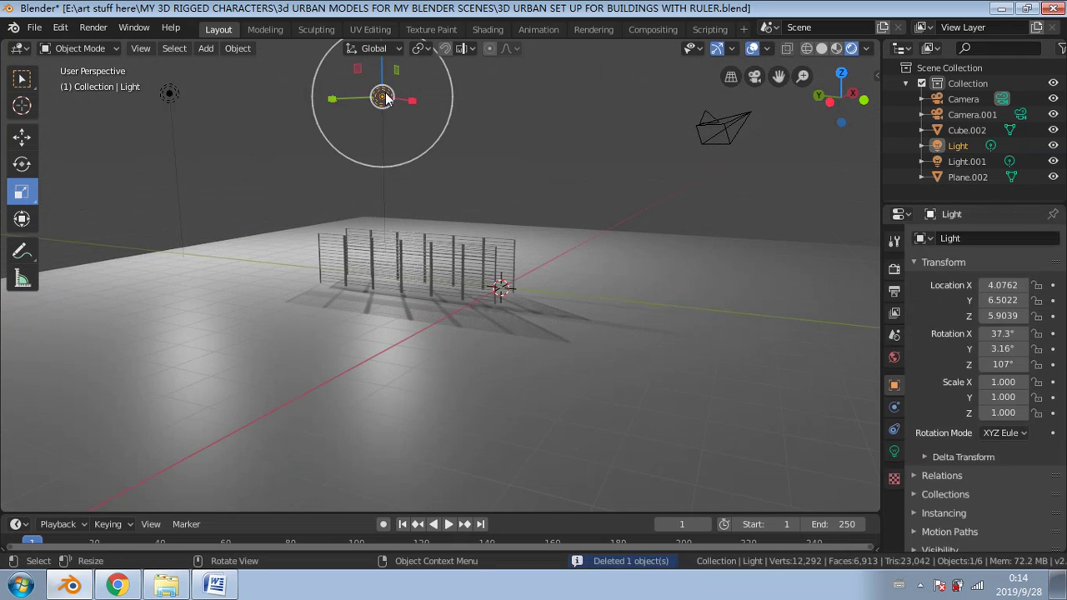
pyautogui.press('Delete')
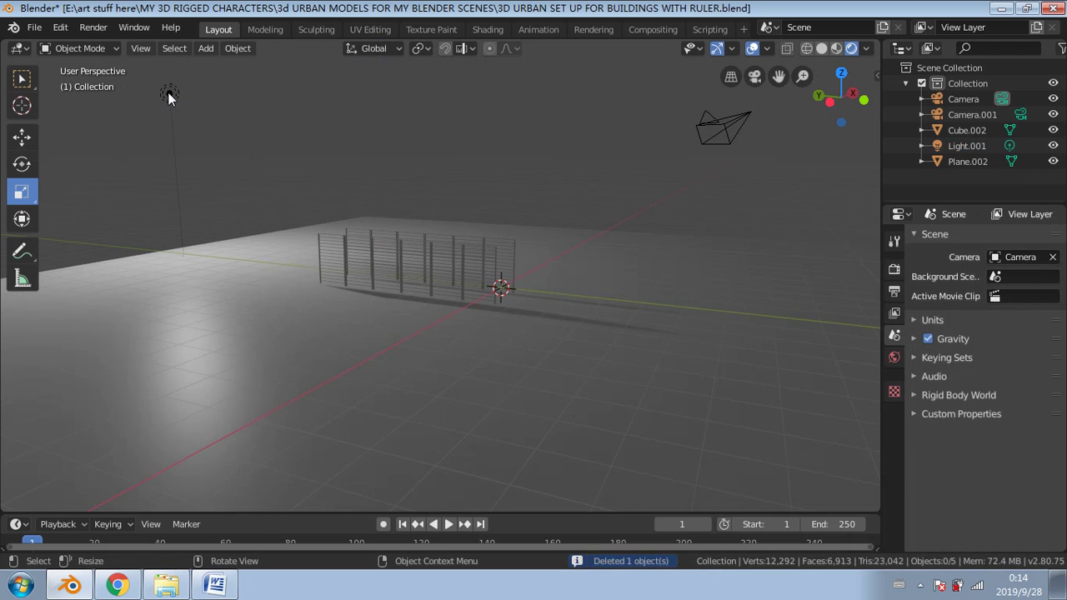
# Step: Move the remaining light closer to the fences, to about 1.97 m on Y and 3.10 m on Z
pyautogui.click(168, 95)
pyautogui.moveTo(51, 85); pyautogui.dragTo(50, 101, button='middle')
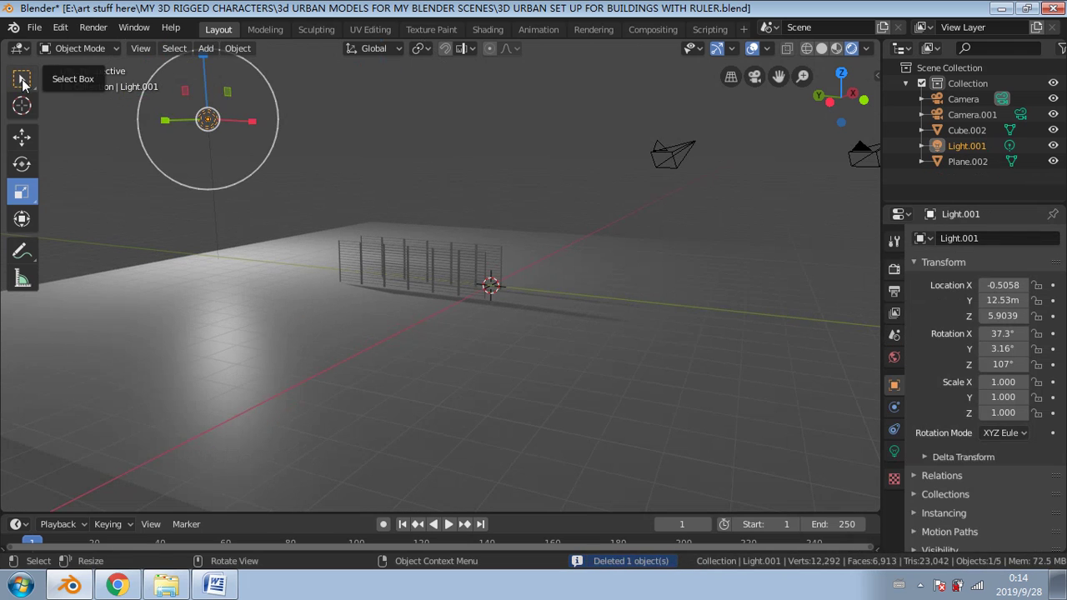
pyautogui.click(22, 81)
pyautogui.click(21, 136)
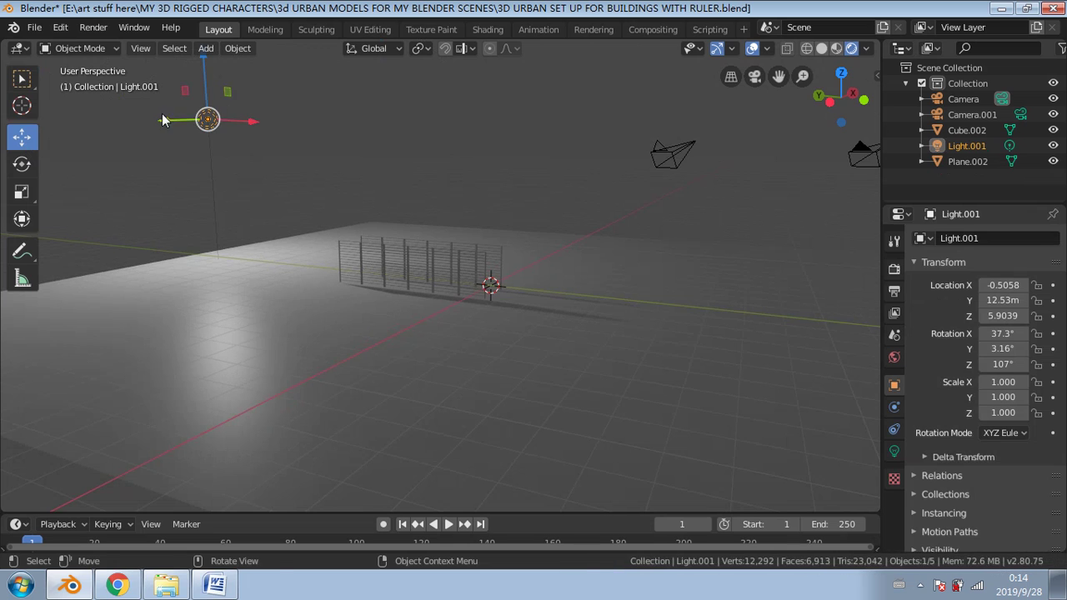
pyautogui.moveTo(161, 113); pyautogui.dragTo(417, 162)
pyautogui.scroll(-1, 458, 83)
pyautogui.moveTo(410, 167); pyautogui.dragTo(572, 252, button='middle')
pyautogui.scroll(3, 534, 260)
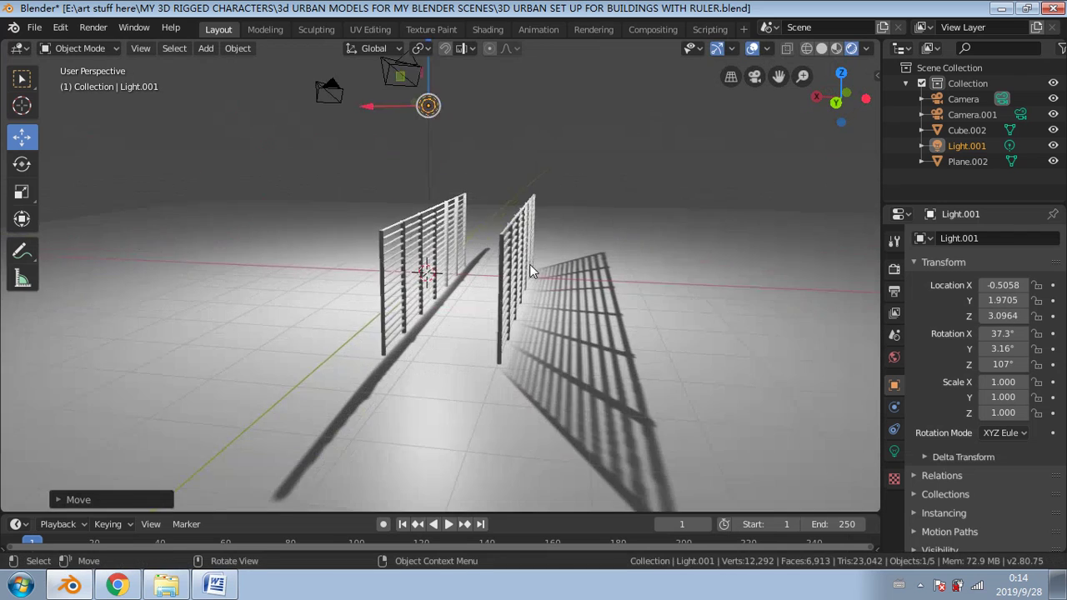
pyautogui.scroll(-4, 425, 117)
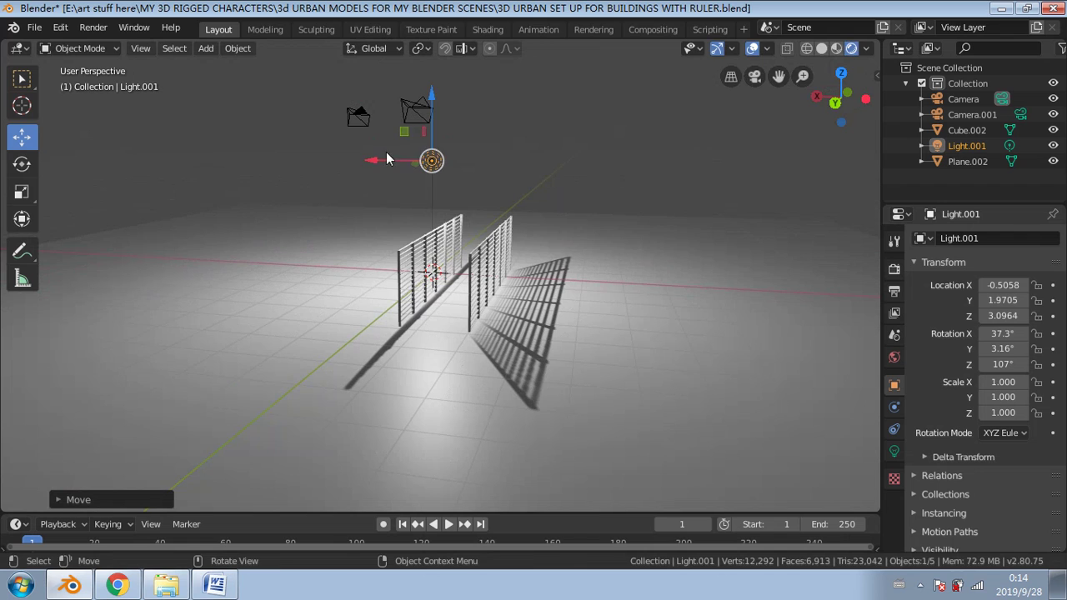
# Step: Move the light out beside the fences to about -8.14 m on X and lower it to about 1.59 m on Z
pyautogui.moveTo(390, 159); pyautogui.dragTo(750, 166)
pyautogui.moveTo(807, 111); pyautogui.dragTo(750, 187)
pyautogui.moveTo(583, 275); pyautogui.dragTo(395, 264, button='middle')
pyautogui.scroll(3, 395, 264)
pyautogui.scroll(2, 396, 264)
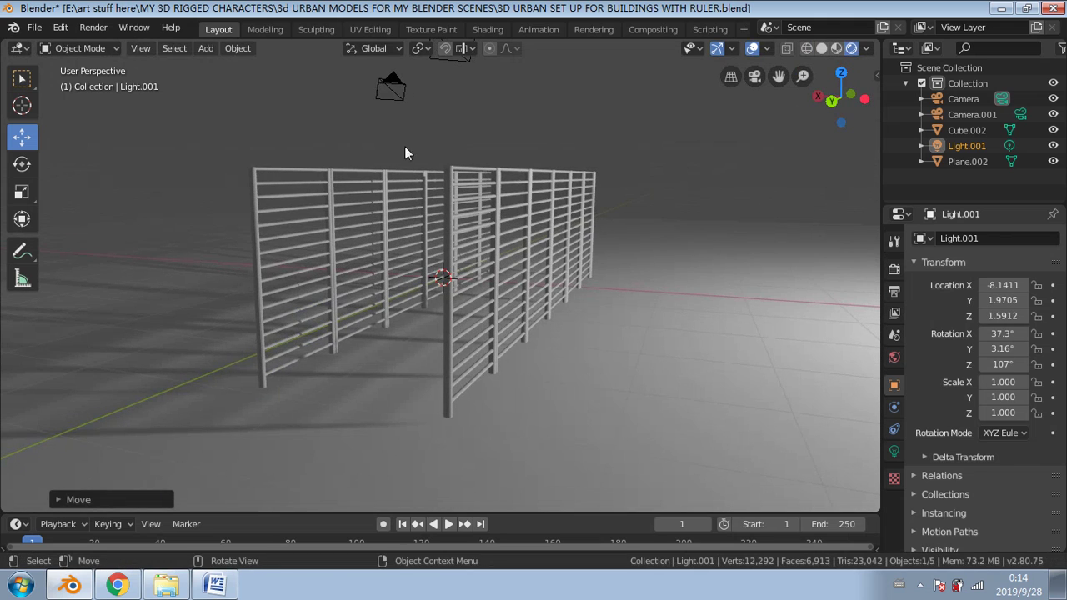
# Step: Delete the camera named Camera
pyautogui.click(398, 101)
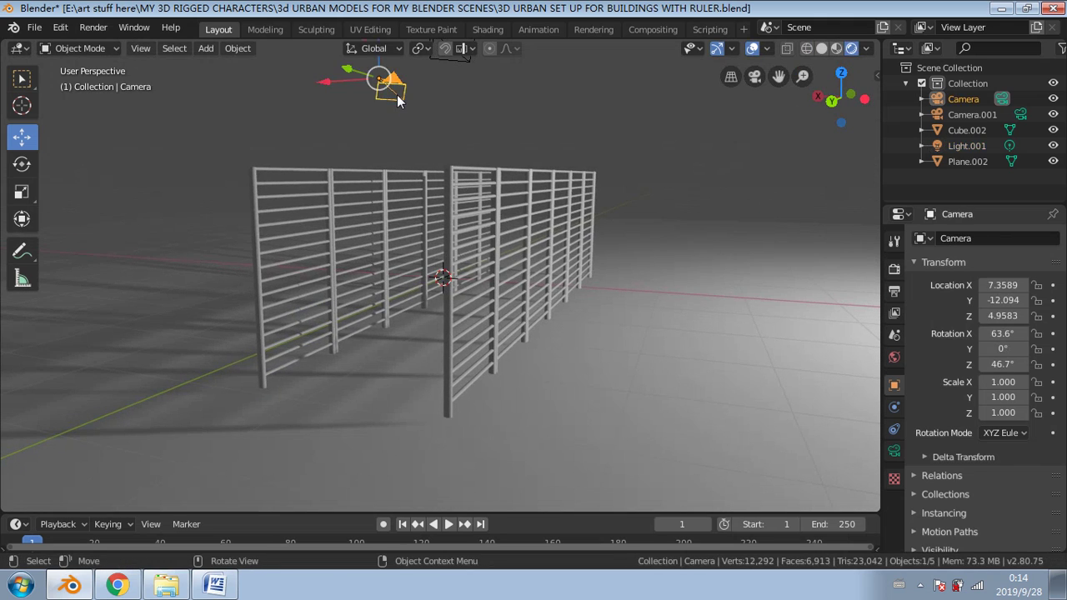
pyautogui.press('Delete')
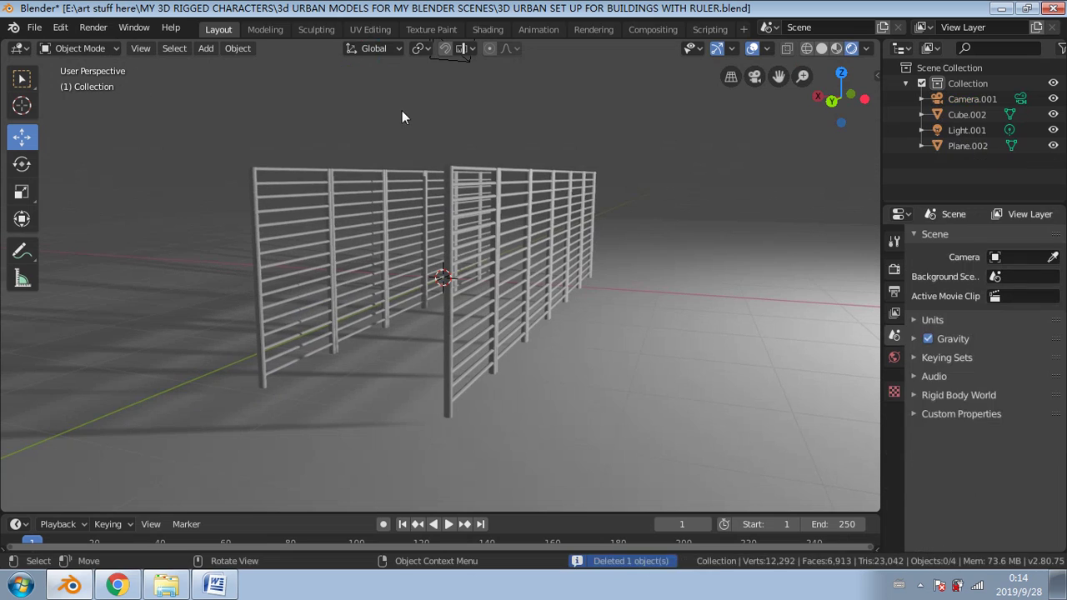
# Step: Select the ground plane and create a new material for it in the Shading workspace with the rendered view on
pyautogui.moveTo(397, 250); pyautogui.dragTo(418, 251, button='middle')
pyautogui.click(394, 236)
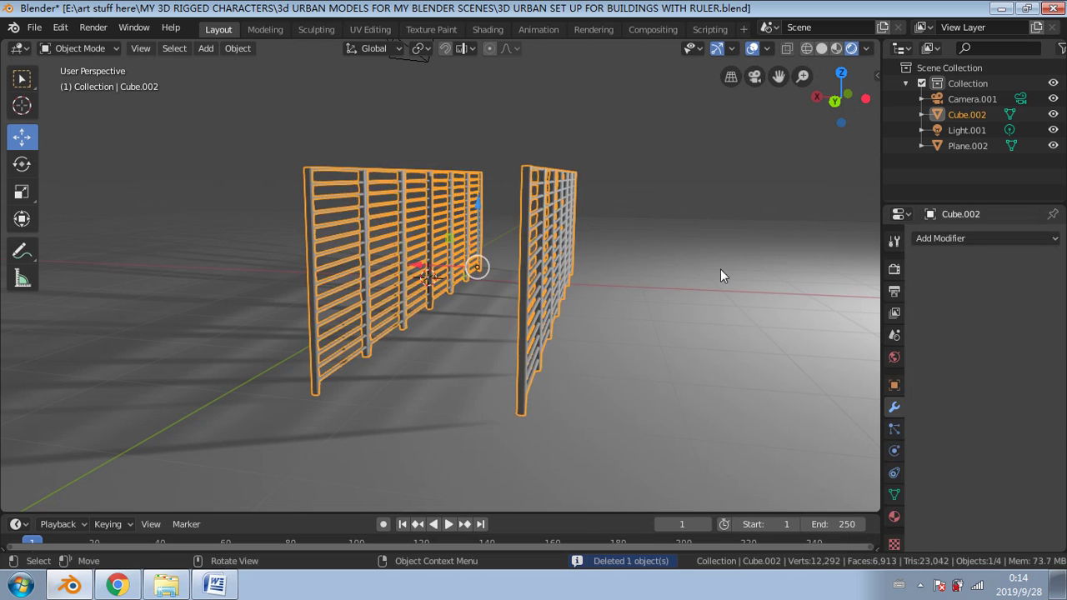
pyautogui.click(718, 272)
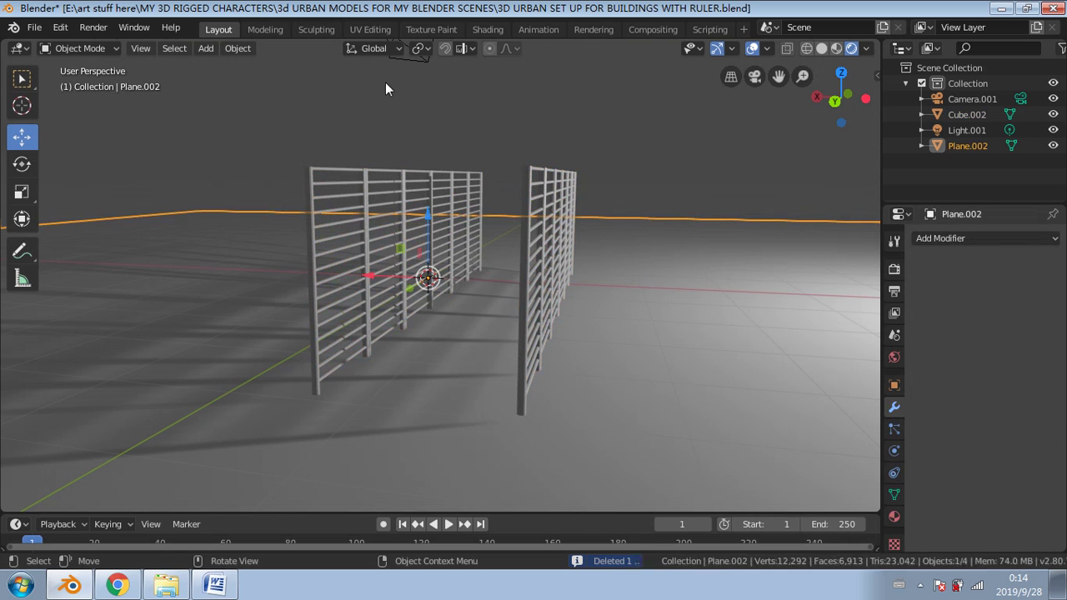
pyautogui.click(488, 30)
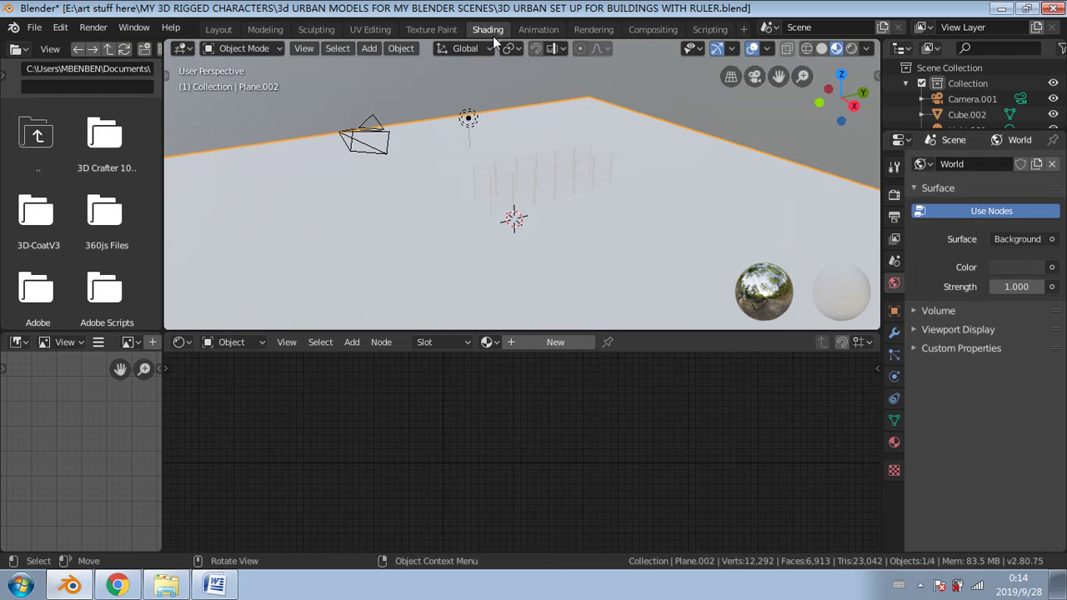
pyautogui.click(851, 48)
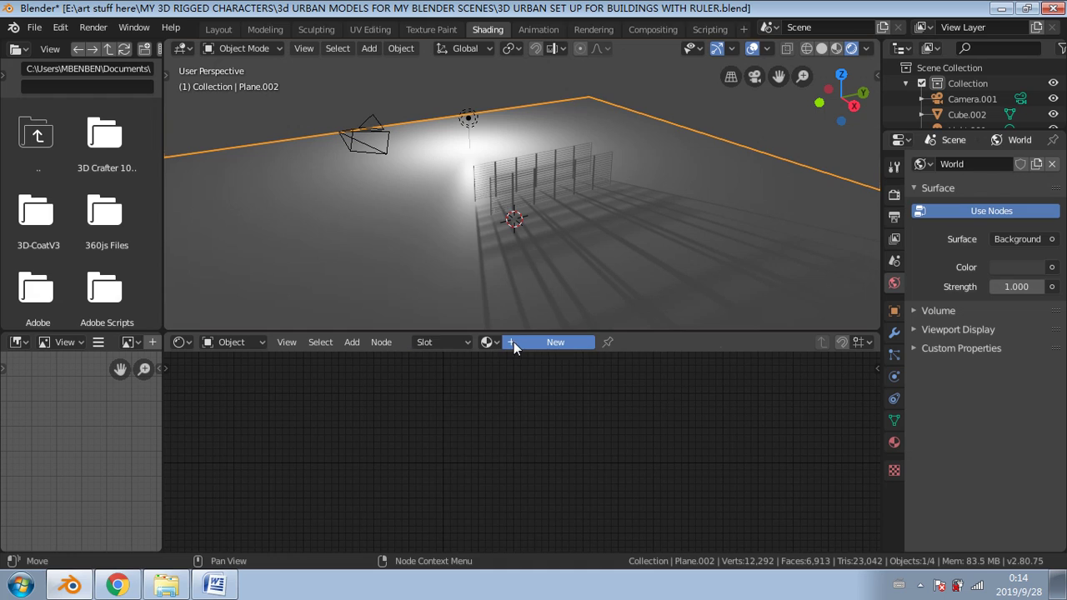
pyautogui.click(513, 342)
# Step: Darken the ground material's base color to dark grey and set its roughness to 1.000
pyautogui.click(506, 399)
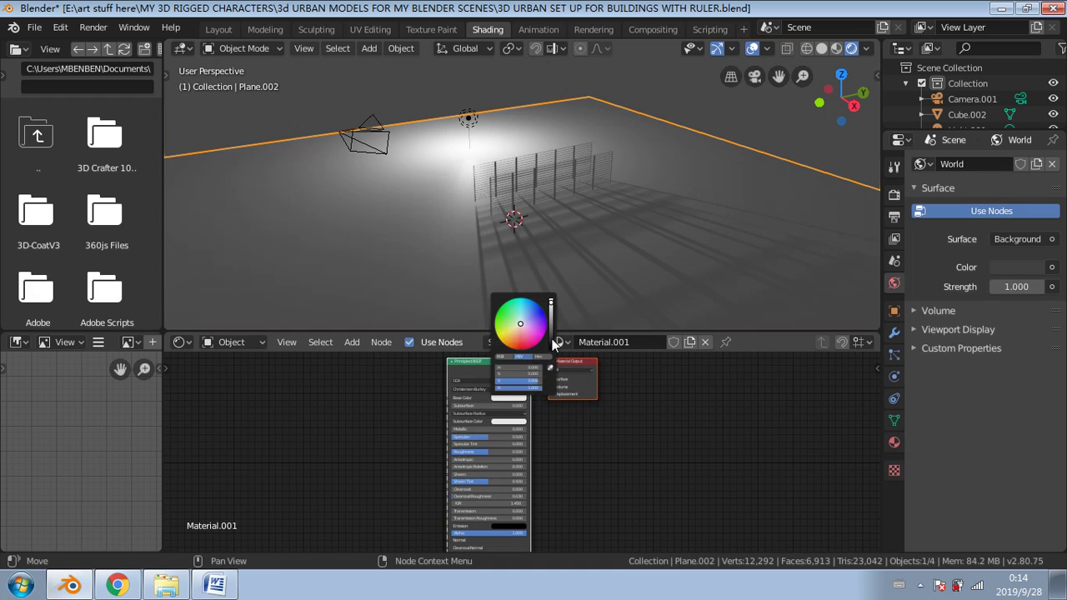
pyautogui.click(551, 339)
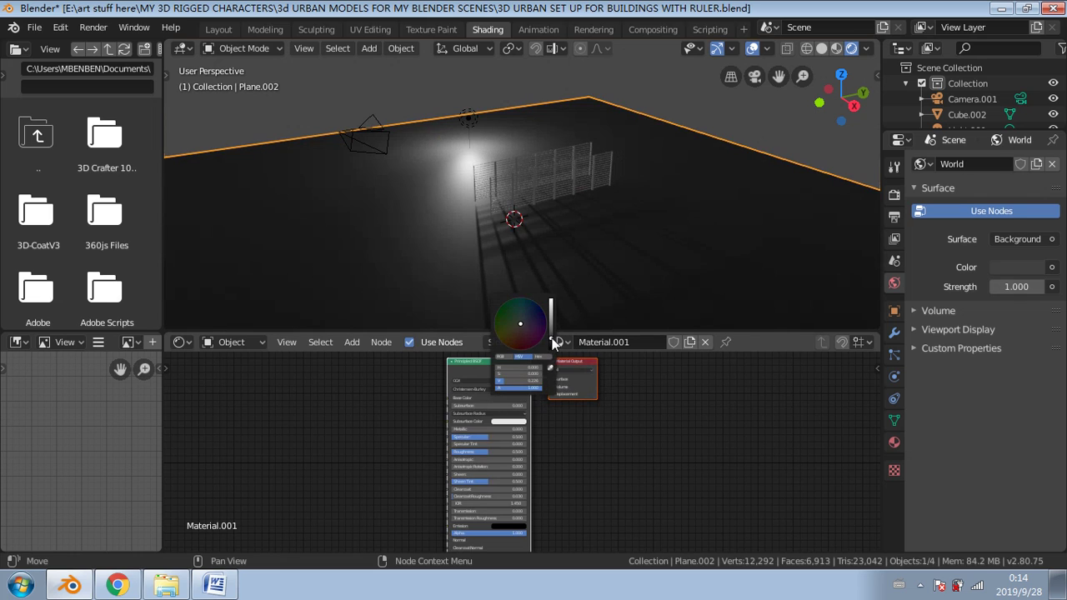
pyautogui.click(551, 333)
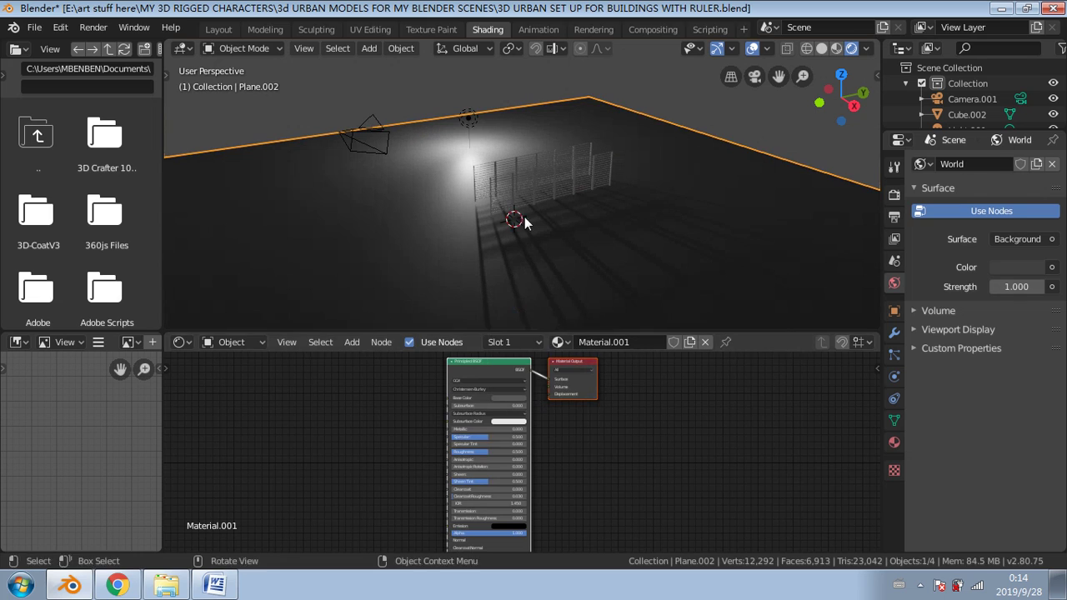
pyautogui.moveTo(522, 216); pyautogui.dragTo(534, 188, button='middle')
pyautogui.scroll(5, 501, 196)
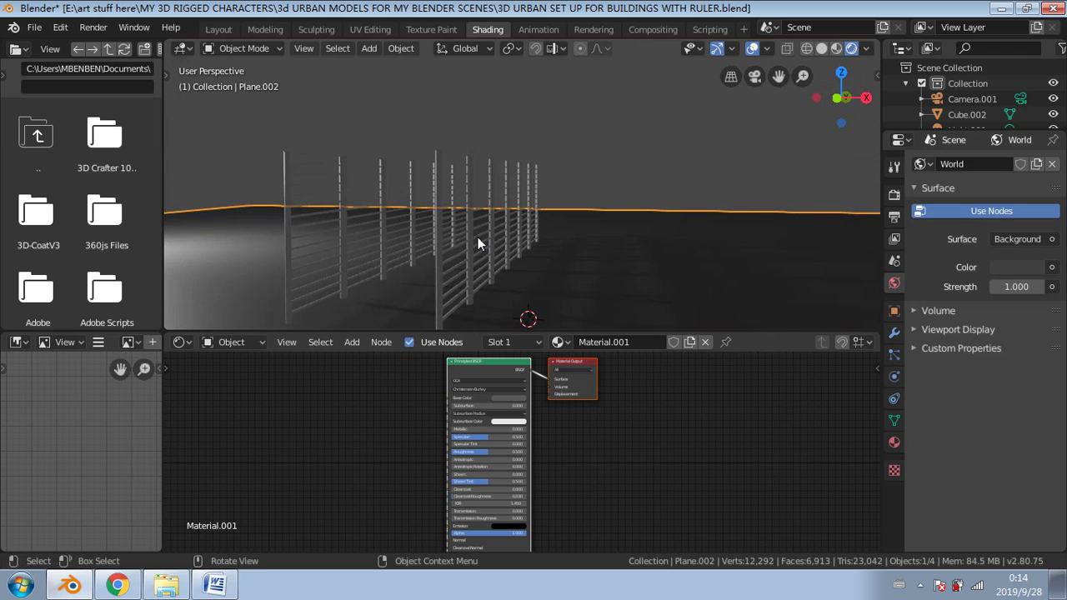
pyautogui.keyDown('shift'); pyautogui.moveTo(531, 238); pyautogui.dragTo(637, 168, button='middle'); pyautogui.keyUp('shift')
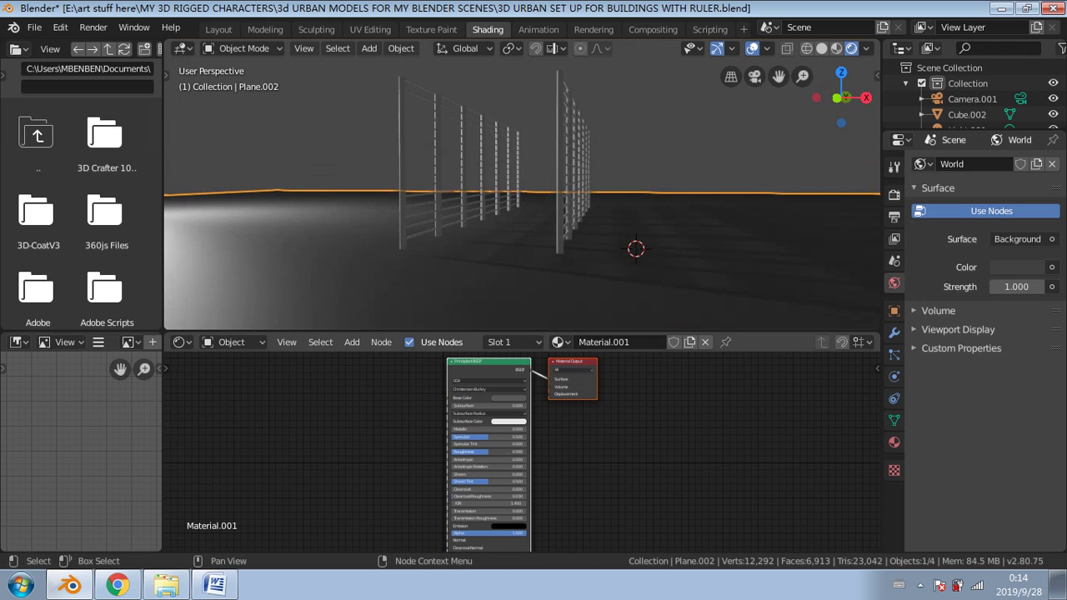
pyautogui.moveTo(397, 226); pyautogui.dragTo(410, 272, button='middle')
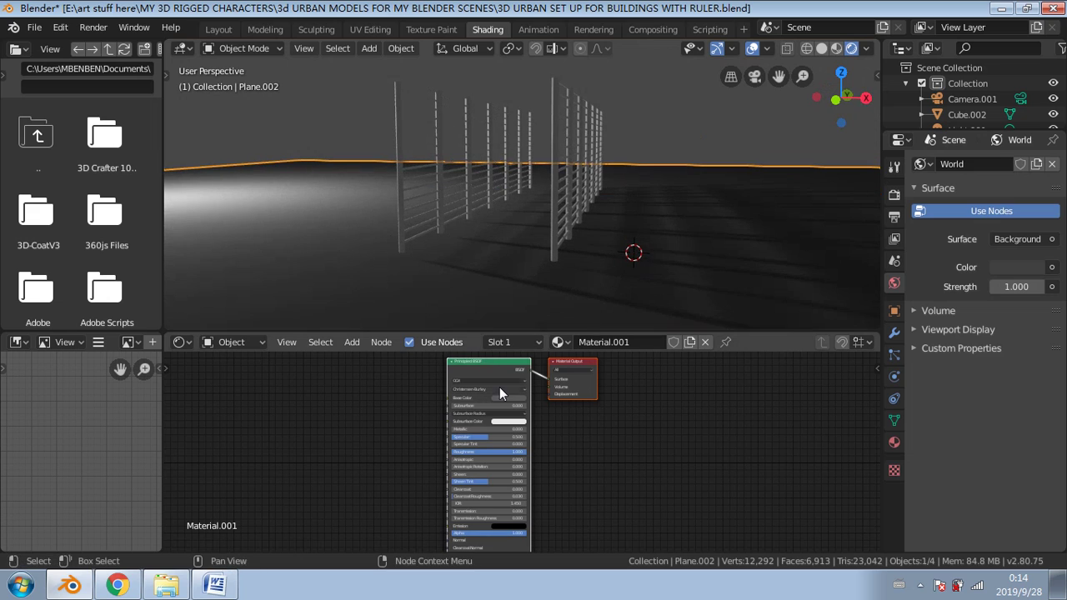
# Step: Lighten the ground material's base color and tint it a muted olive-beige
pyautogui.click(510, 398)
pyautogui.click(552, 345)
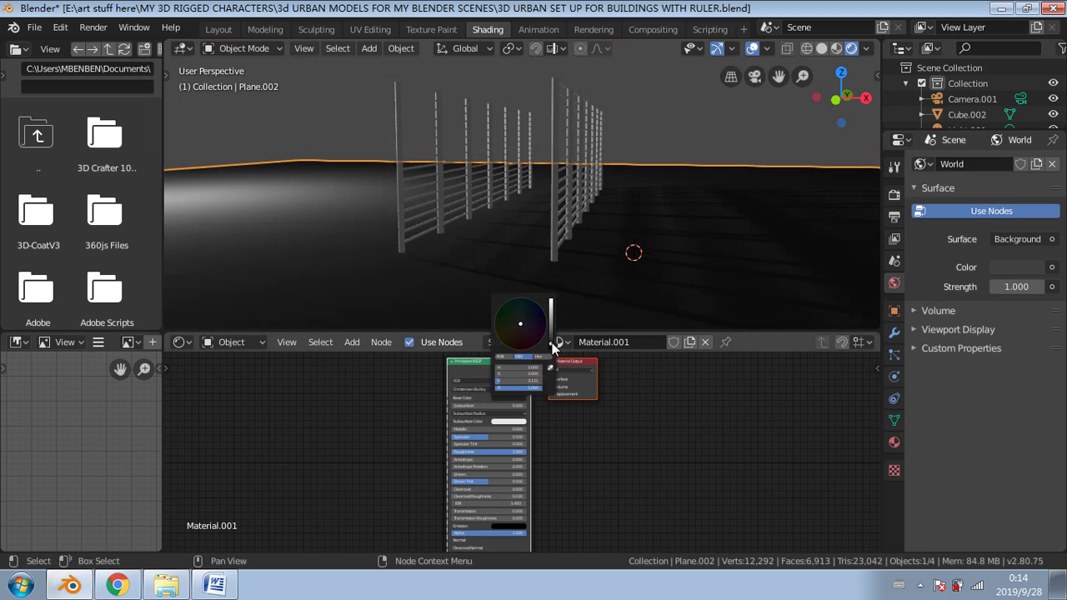
pyautogui.moveTo(551, 343); pyautogui.dragTo(550, 319)
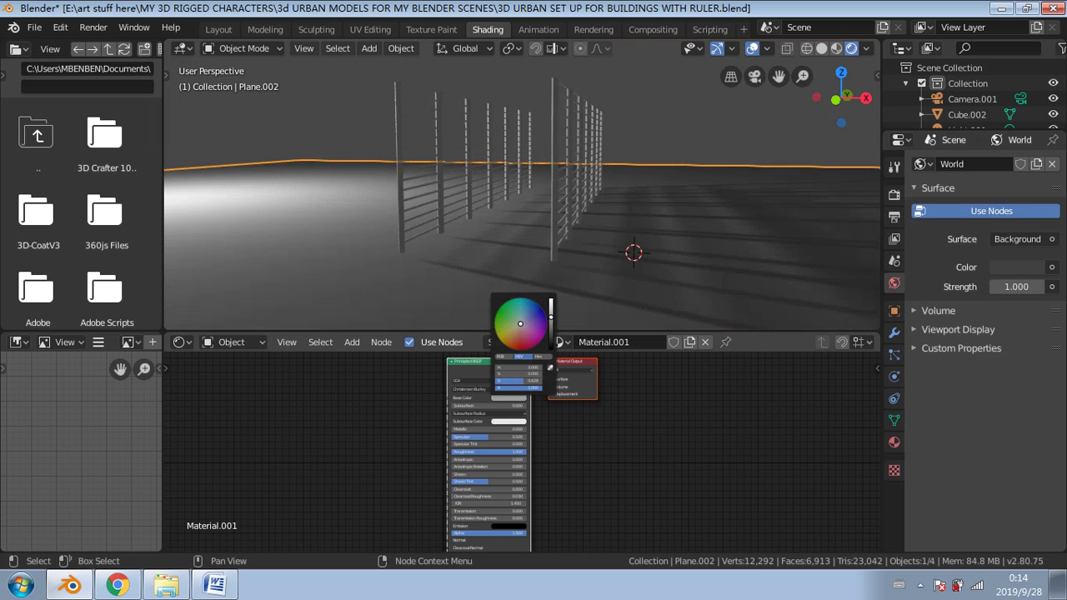
pyautogui.click(515, 328)
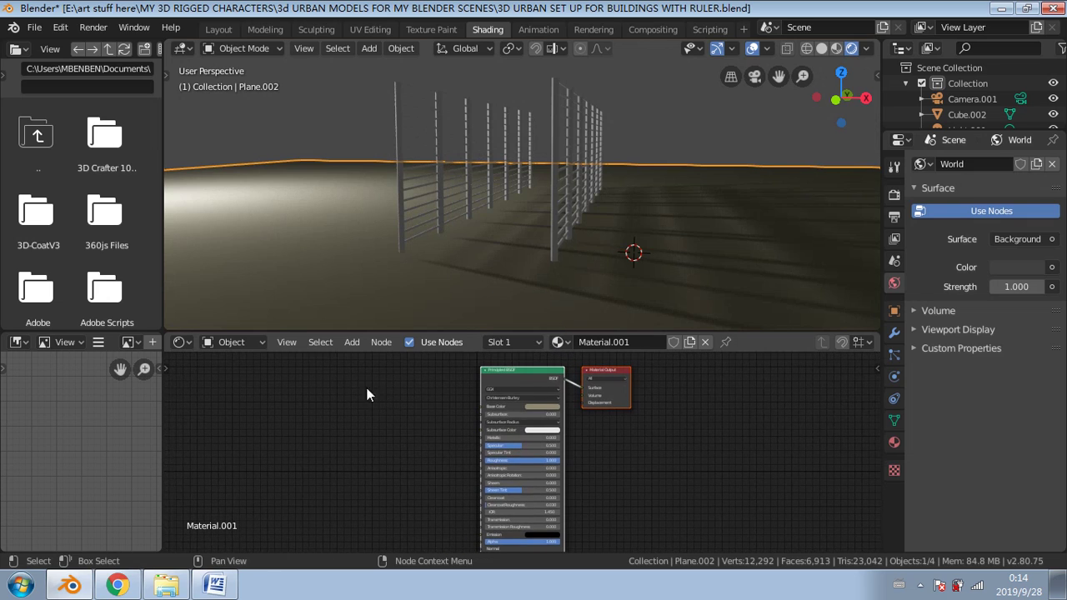
# Step: Add a Noise Texture node and connect its Color output to the Principled BSDF's Base Color
pyautogui.click(352, 342)
pyautogui.click(359, 354)
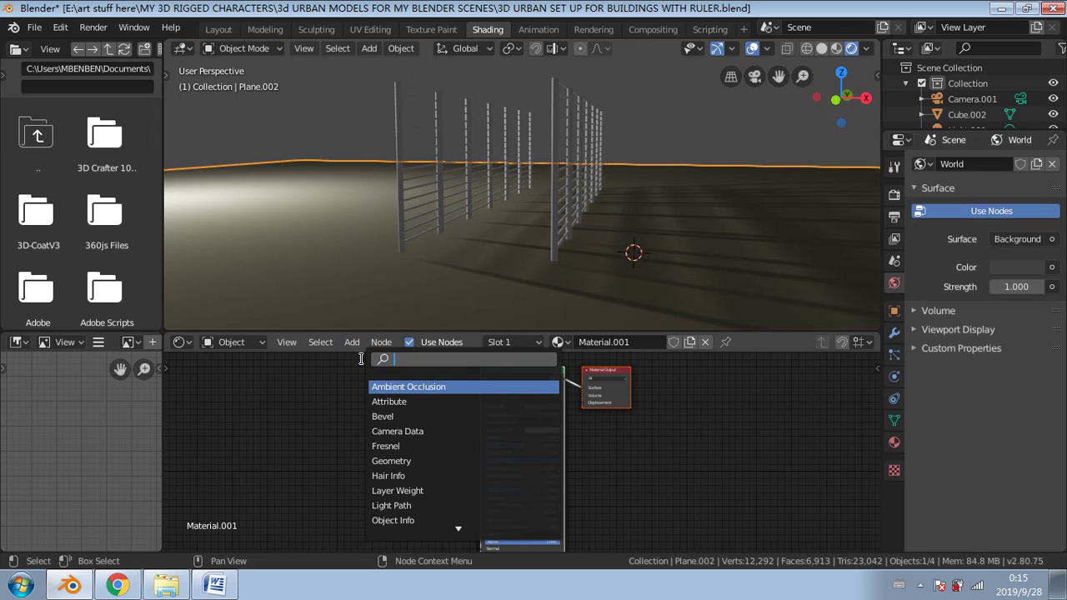
pyautogui.write('noise')
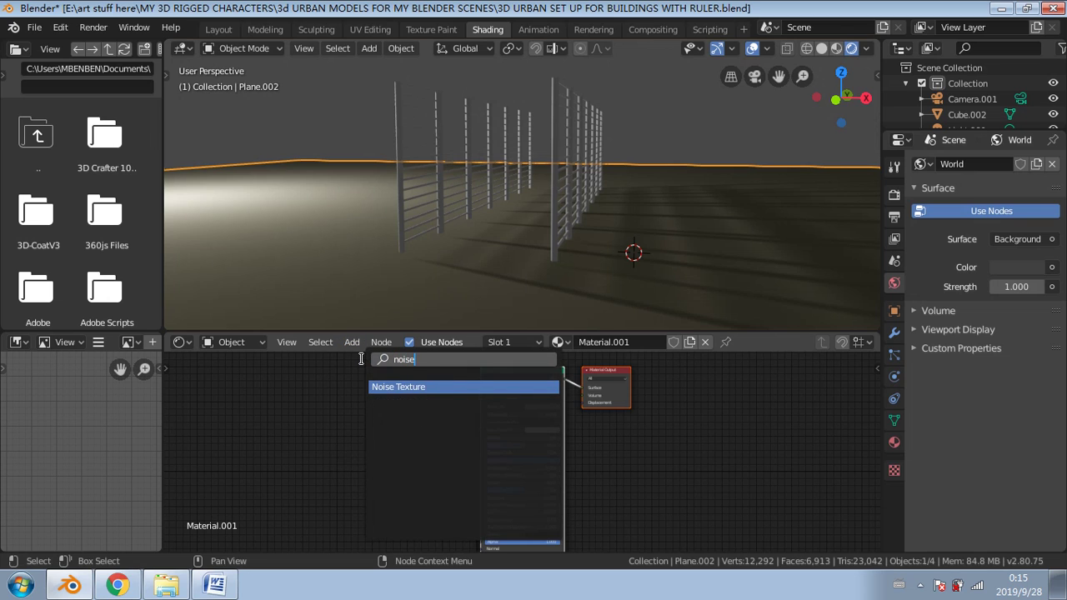
pyautogui.click(384, 392)
pyautogui.click(364, 430)
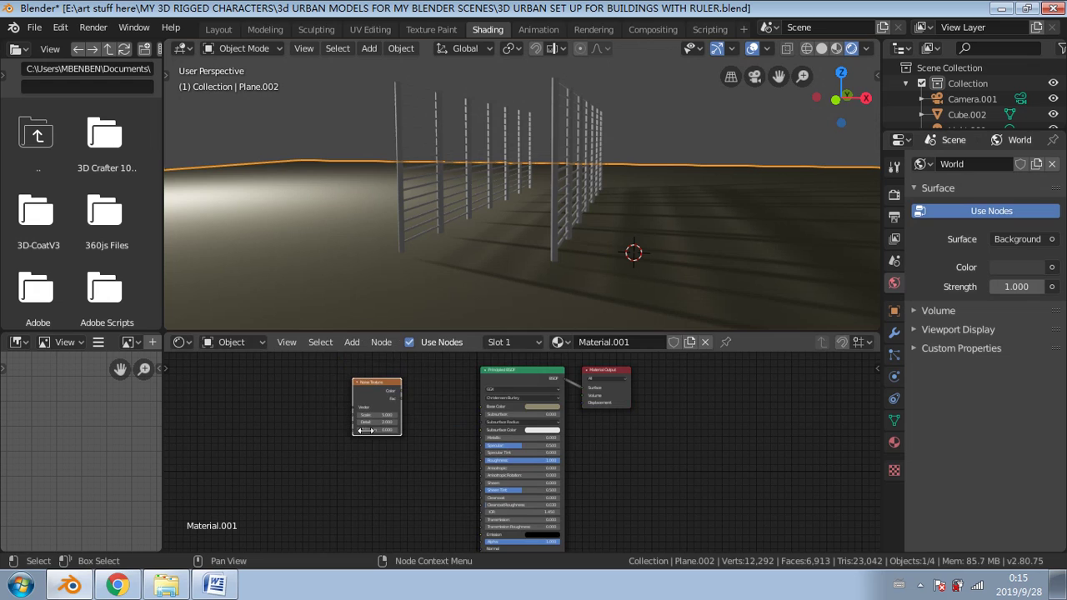
pyautogui.moveTo(401, 391); pyautogui.dragTo(481, 407)
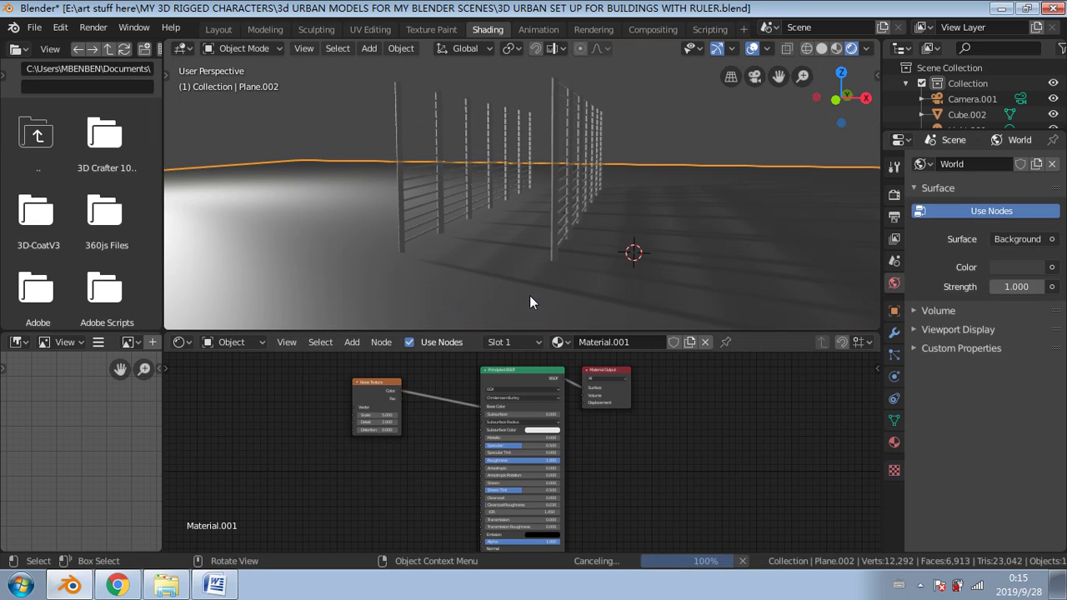
pyautogui.moveTo(557, 283); pyautogui.dragTo(492, 294, button='middle')
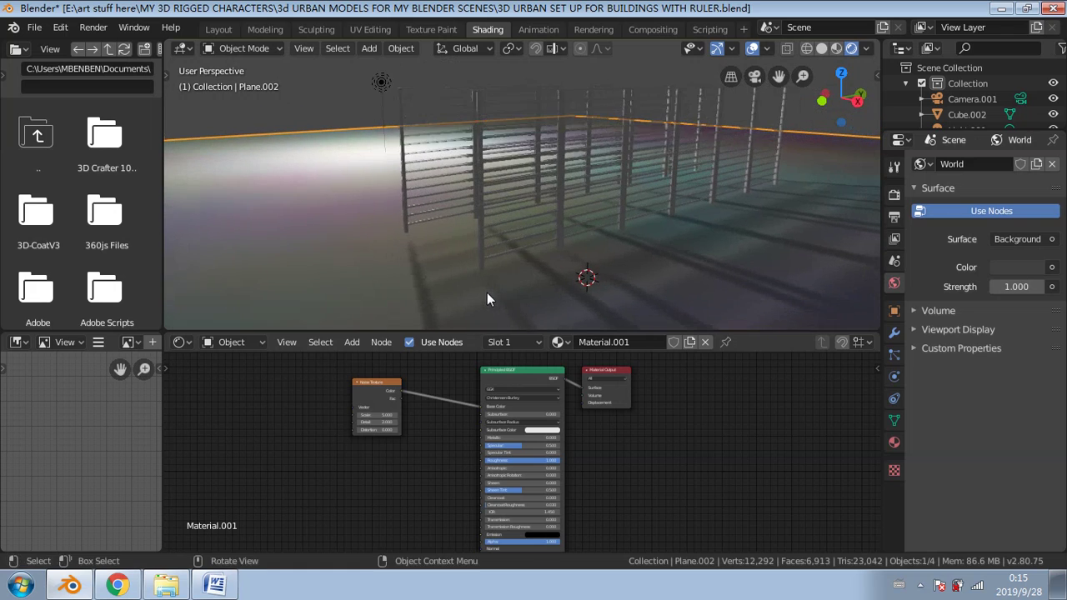
# Step: Disconnect the Noise Texture node from the Principled BSDF's Base Color
pyautogui.rightClick(395, 385)
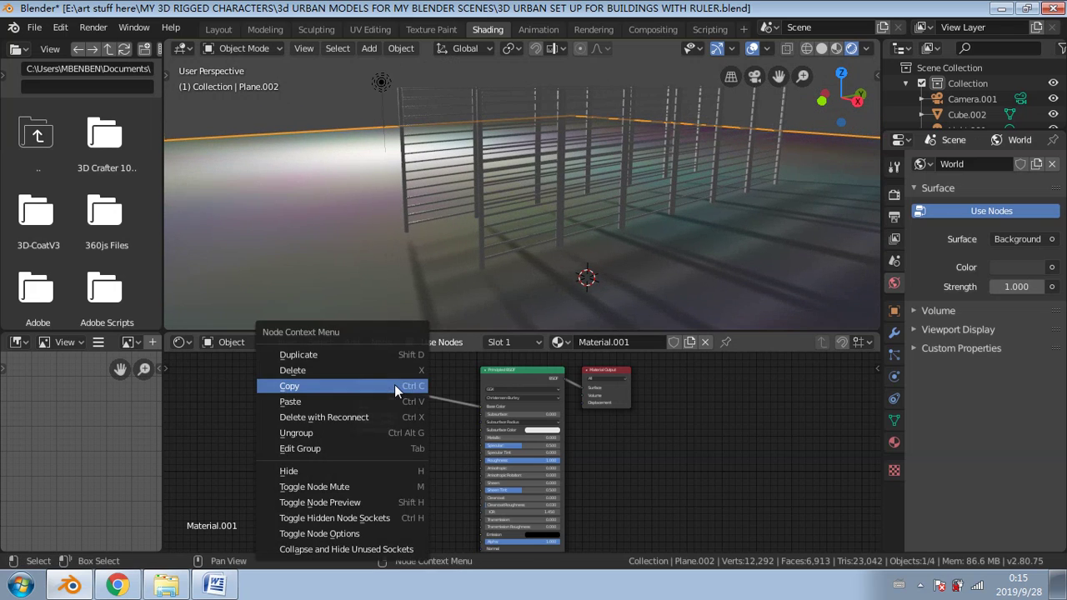
pyautogui.press('Escape')
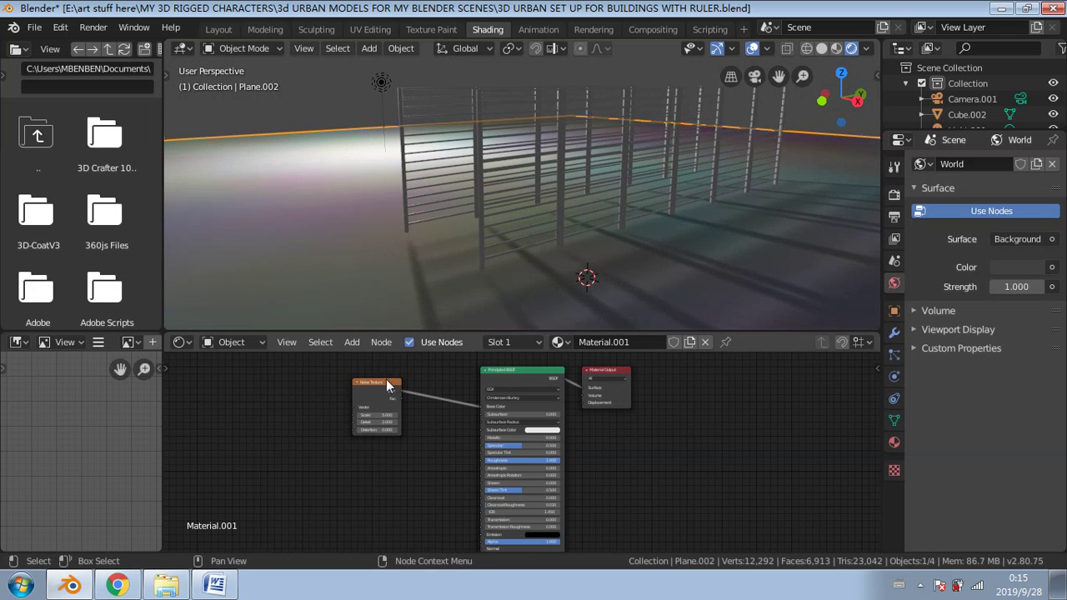
pyautogui.rightClick(376, 392)
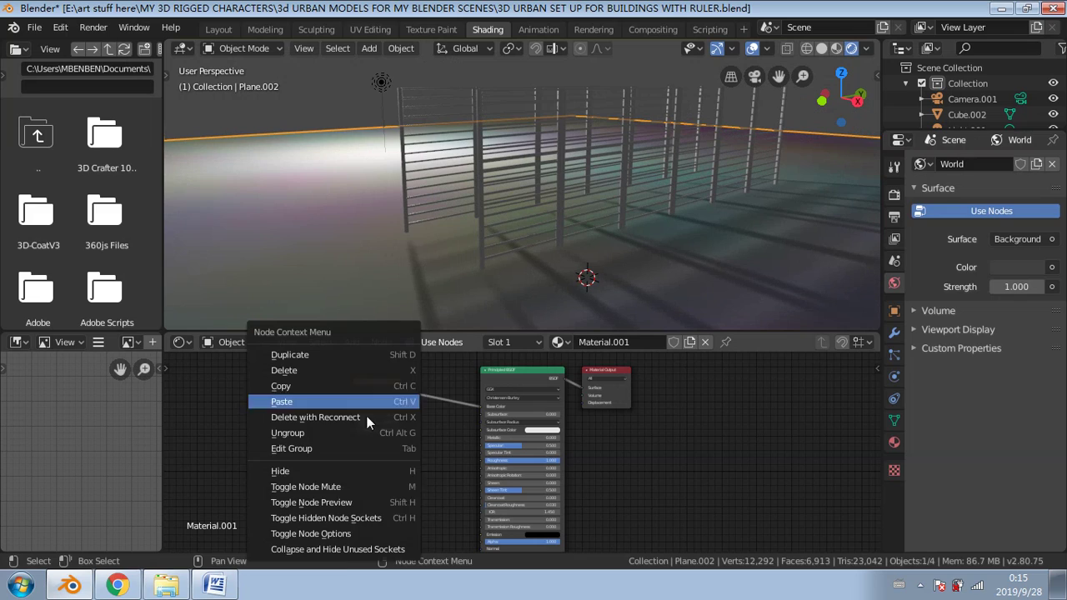
pyautogui.click(332, 372)
pyautogui.moveTo(478, 406); pyautogui.dragTo(357, 382)
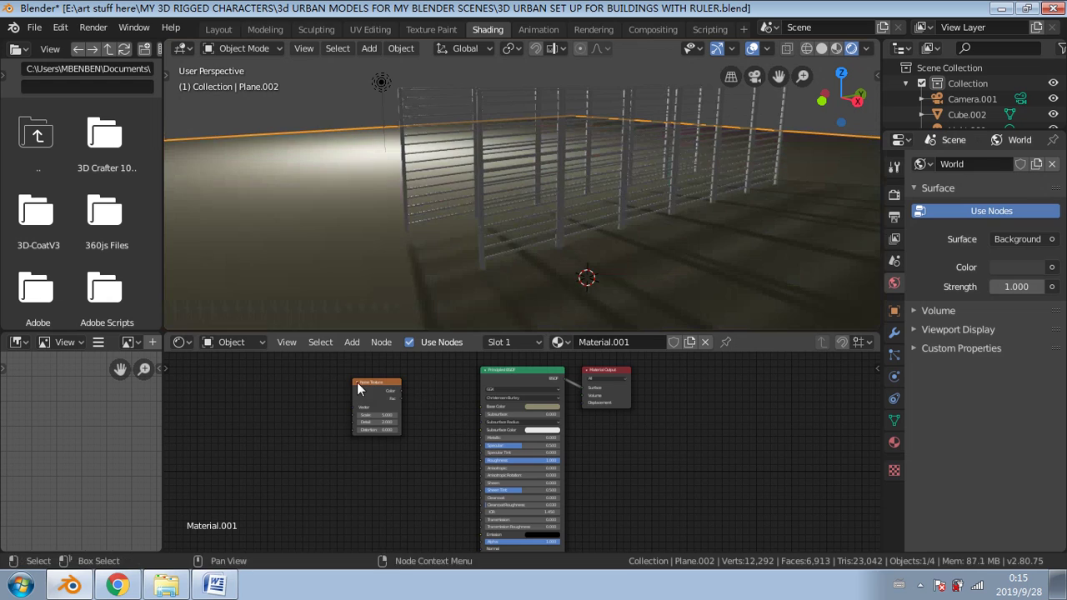
# Step: Delete the unused Noise Texture node from the ground material
pyautogui.rightClick(370, 381)
pyautogui.click(370, 380)
pyautogui.rightClick(384, 382)
pyautogui.click(383, 382)
pyautogui.scroll(3, 381, 382)
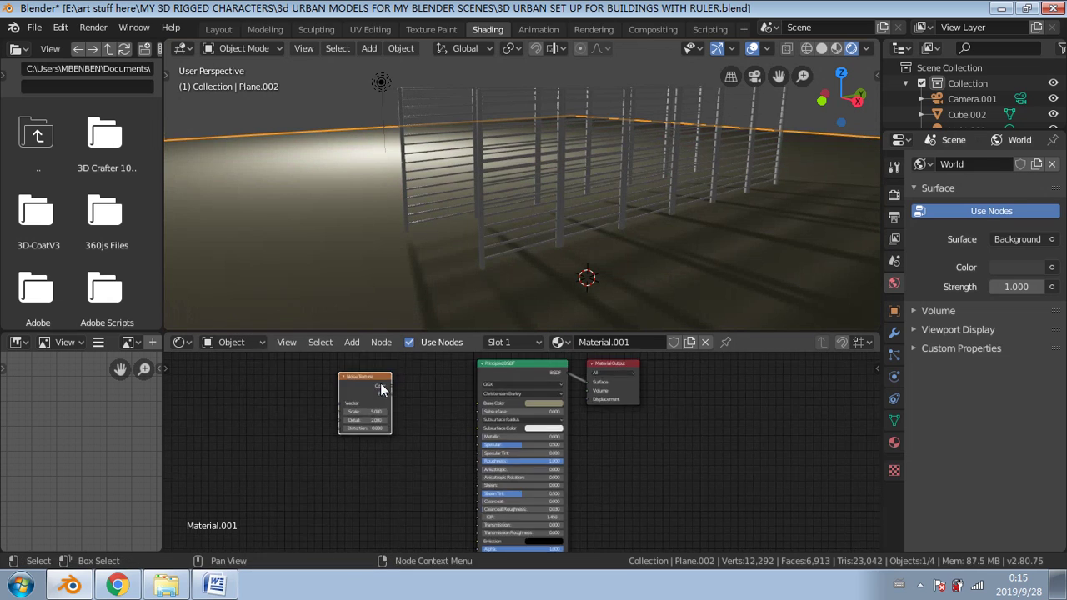
pyautogui.rightClick(381, 397)
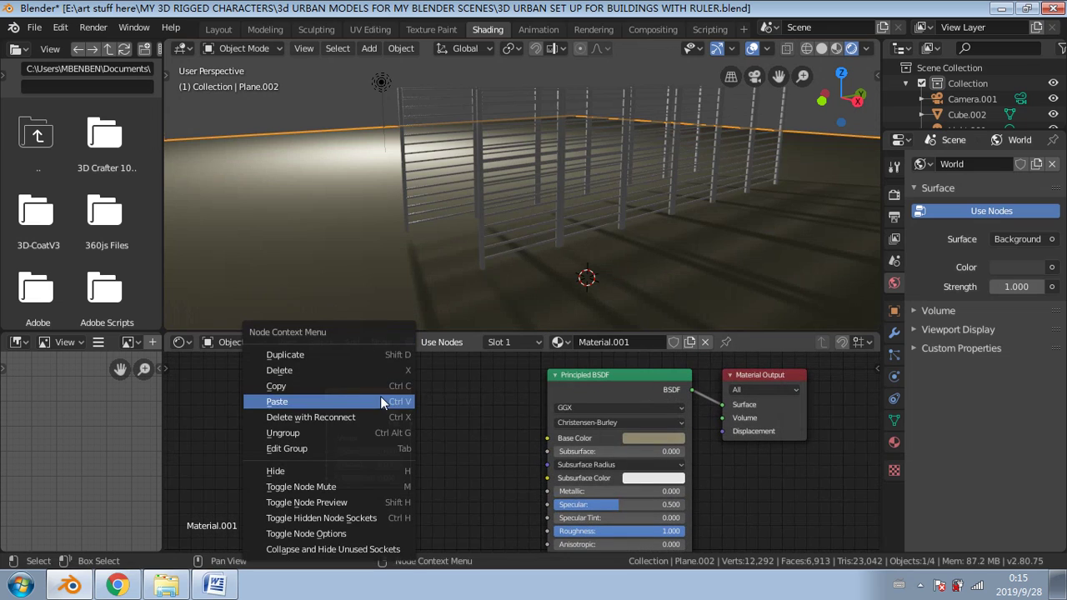
pyautogui.click(377, 366)
pyautogui.scroll(-1, 518, 414)
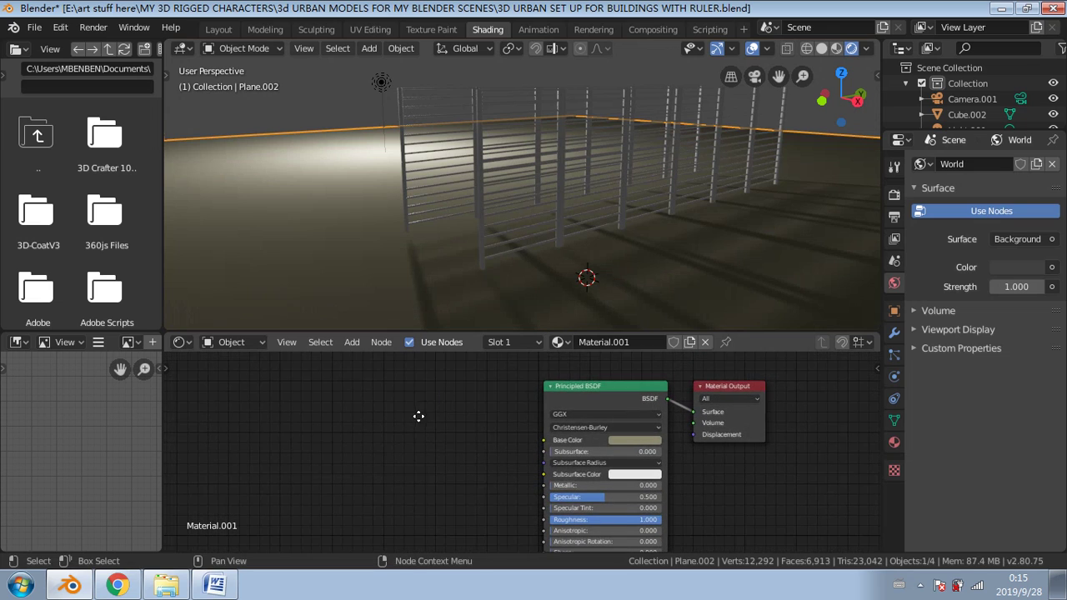
# Step: Darken the ground material's olive-beige base color and set its specular to 0.000
pyautogui.click(639, 442)
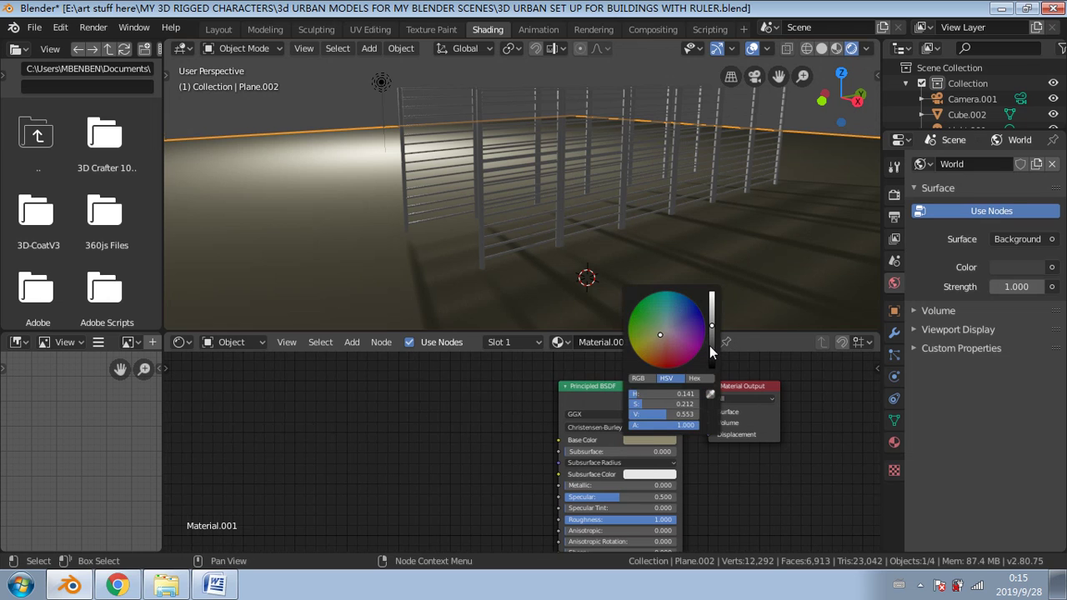
pyautogui.click(711, 342)
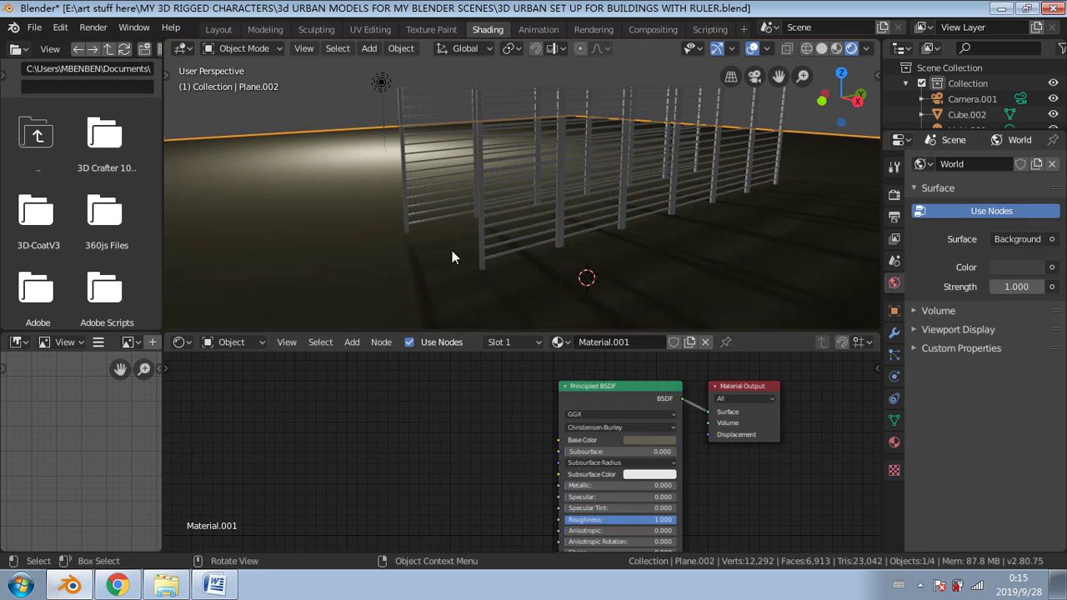
# Step: In the Layout workspace, move the light over the fences to about X -0.63 and raise it to about Z 5.89
pyautogui.moveTo(452, 250); pyautogui.dragTo(500, 271, button='middle')
pyautogui.scroll(-4, 352, 165)
pyautogui.moveTo(359, 177); pyautogui.dragTo(406, 229, button='middle')
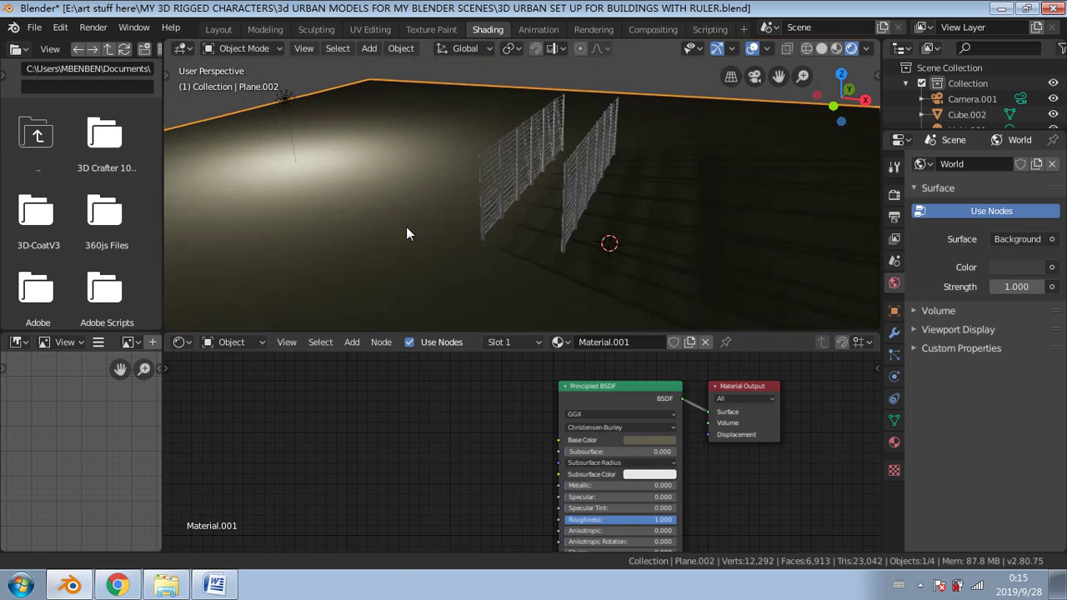
pyautogui.click(298, 101)
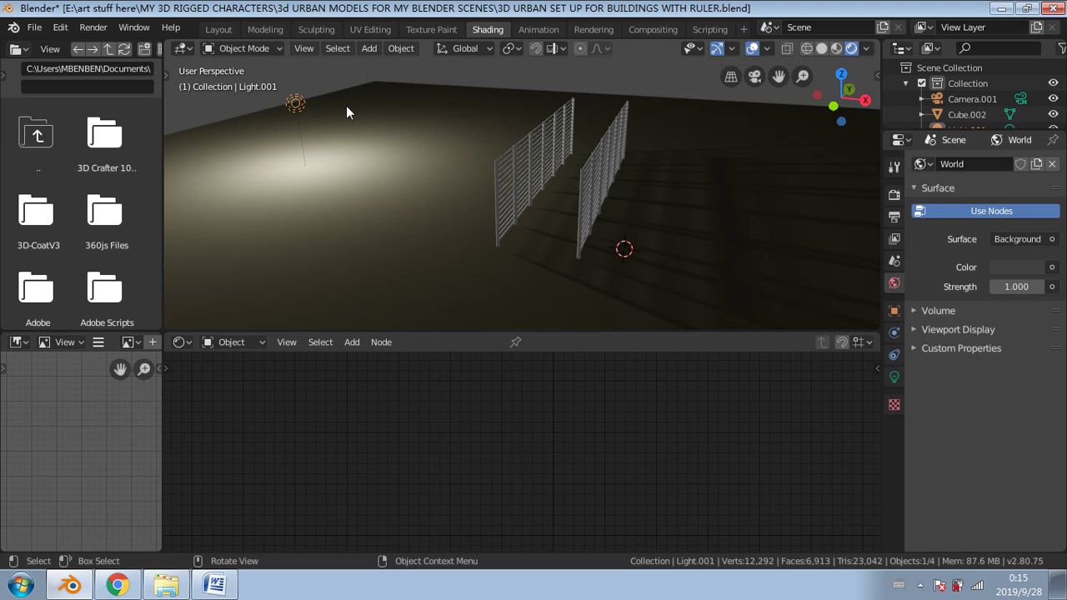
pyautogui.click(218, 29)
pyautogui.scroll(-5, 355, 189)
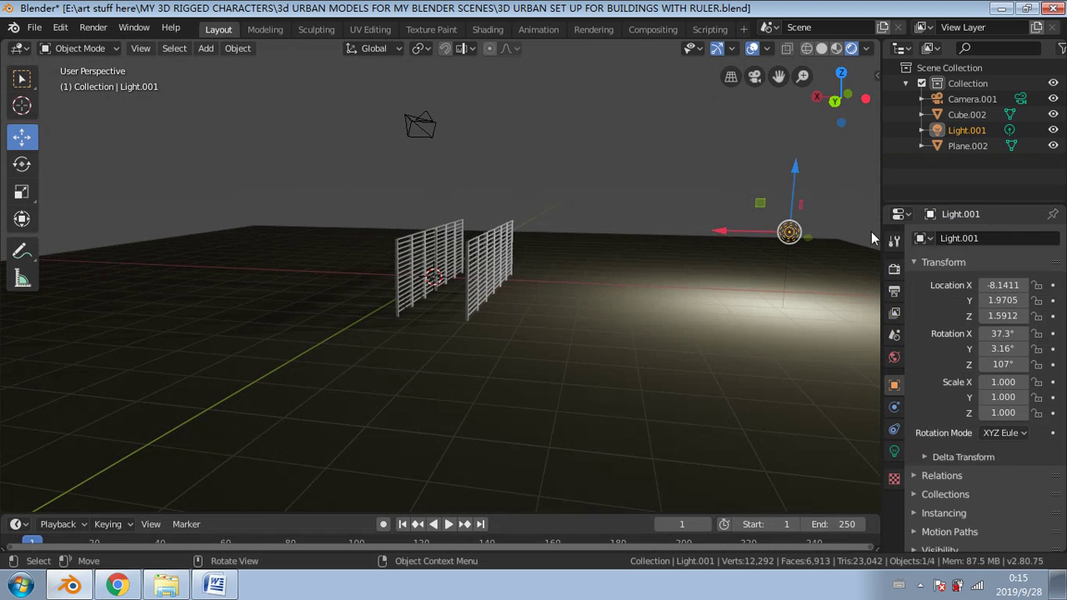
pyautogui.moveTo(792, 170); pyautogui.dragTo(391, 162)
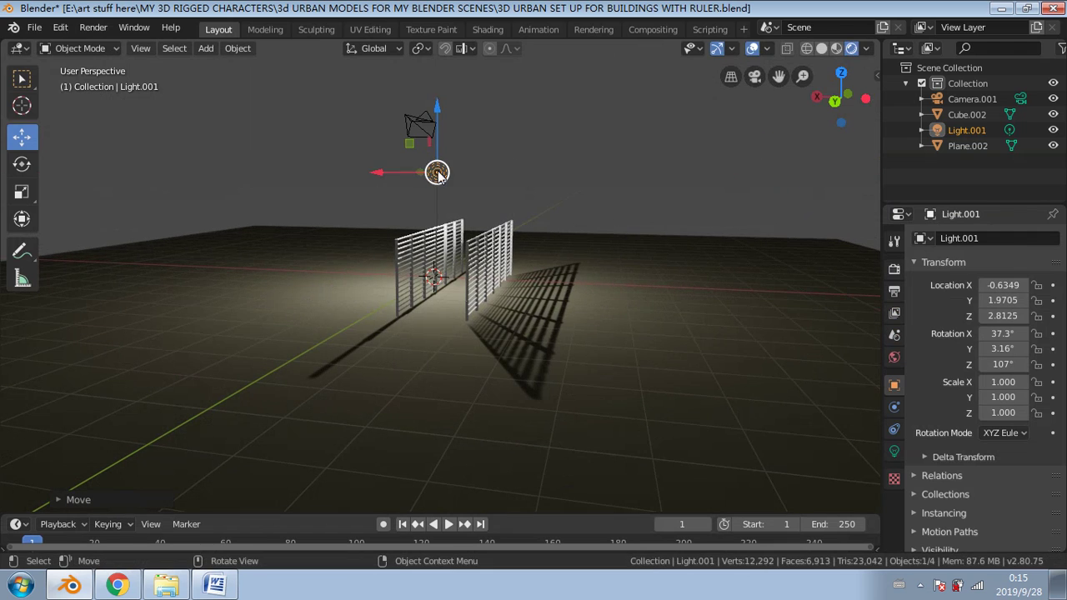
pyautogui.moveTo(437, 107); pyautogui.dragTo(437, 44)
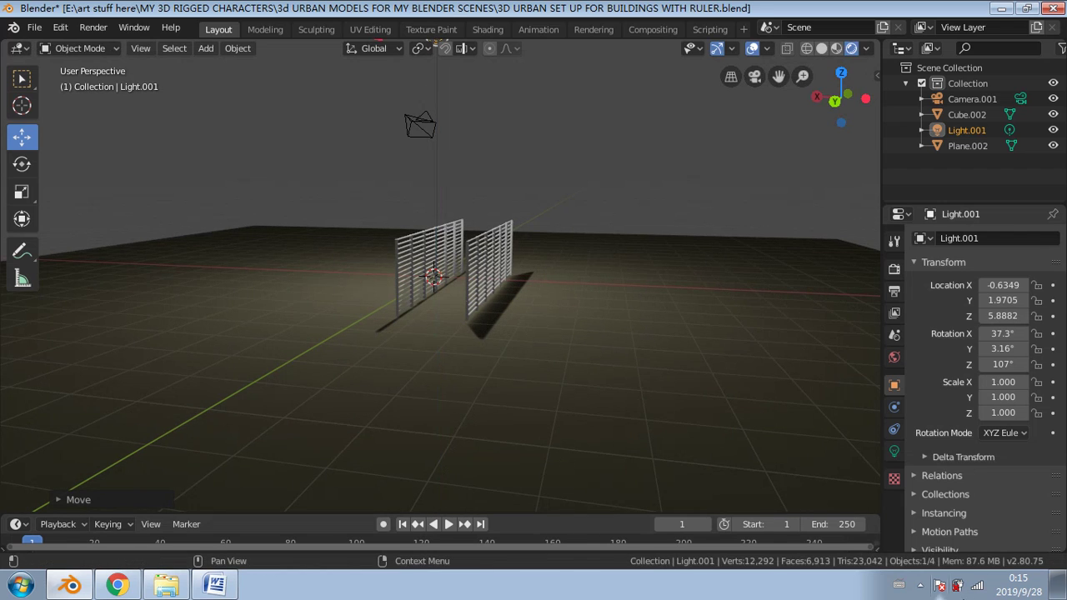
# Step: Change the world background color to a dark navy blue
pyautogui.click(895, 357)
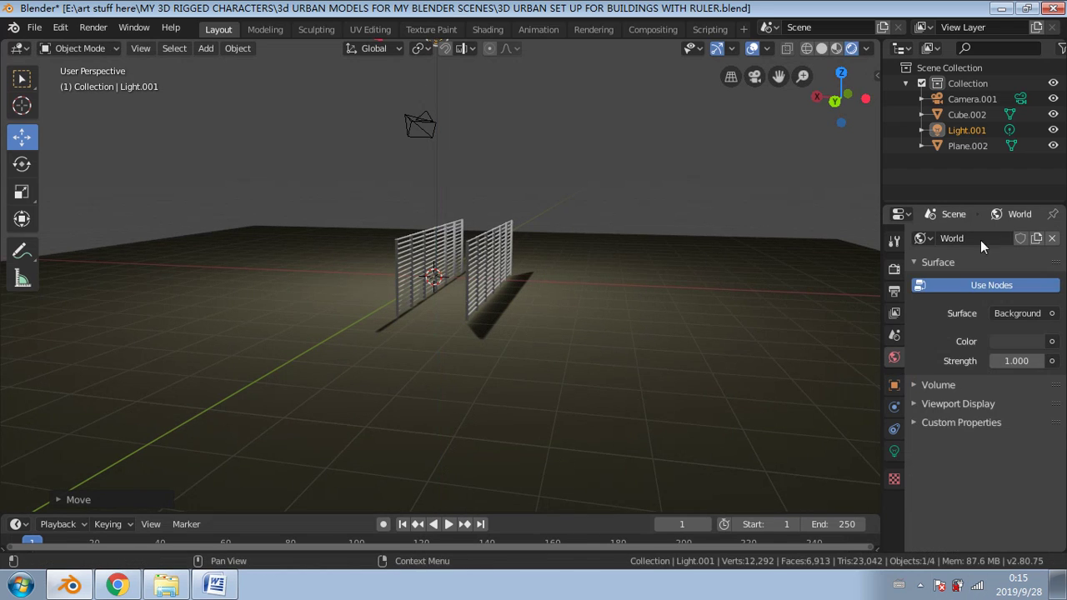
pyautogui.click(1011, 341)
pyautogui.click(974, 166)
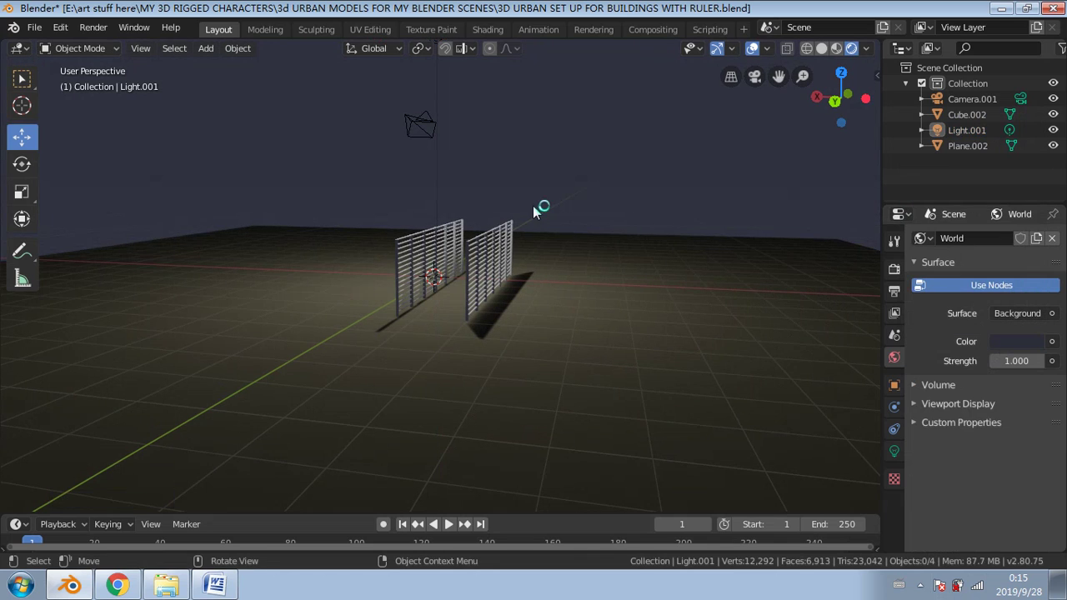
# Step: Scale the ground plane up by a factor of 100
pyautogui.scroll(2, 538, 205)
pyautogui.click(606, 283)
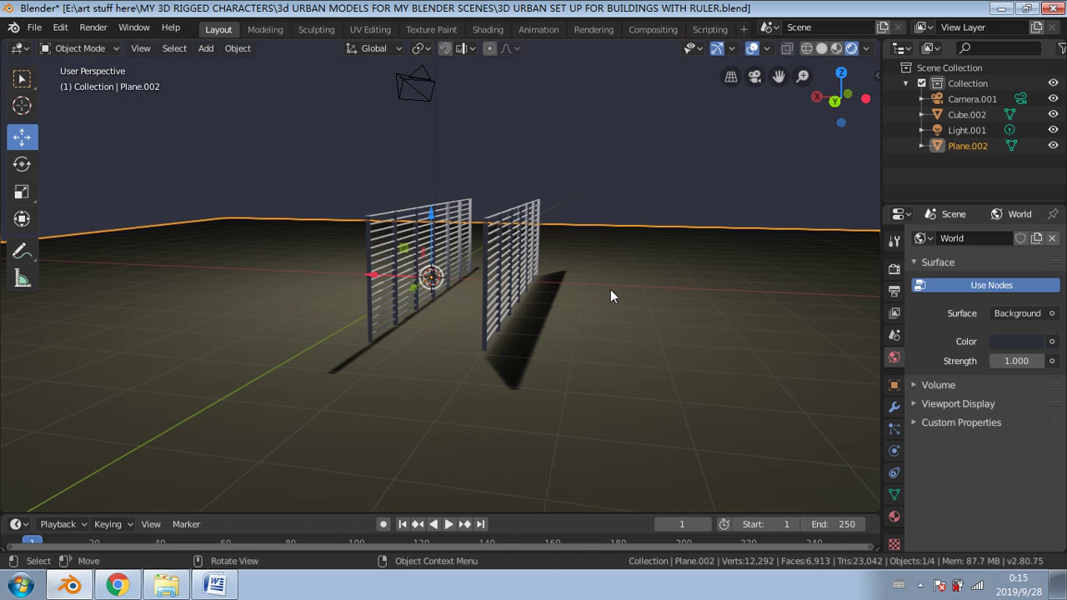
pyautogui.write('s100')
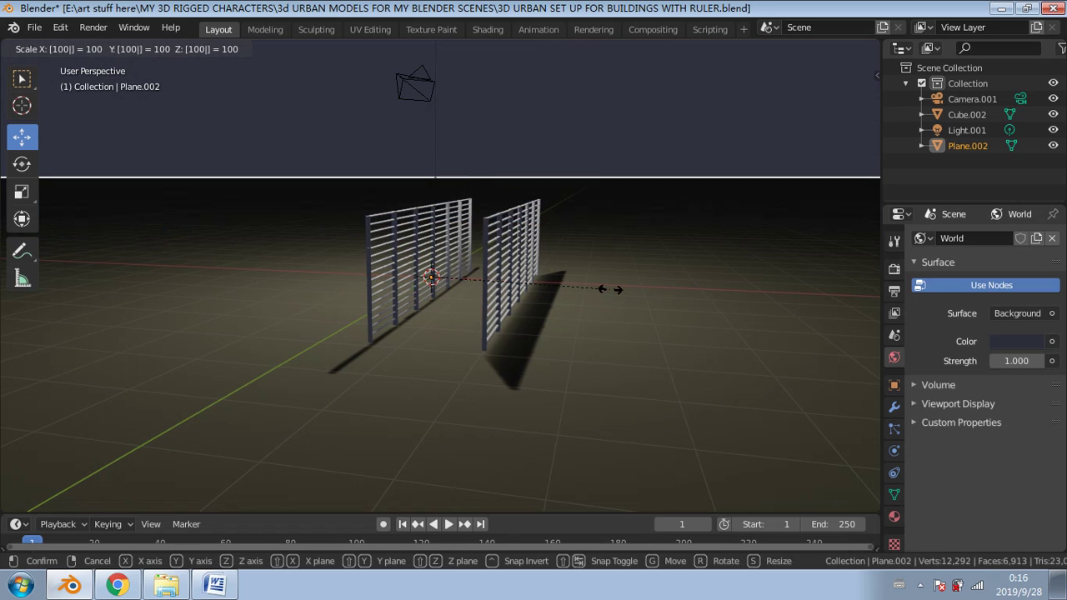
pyautogui.press('Return')
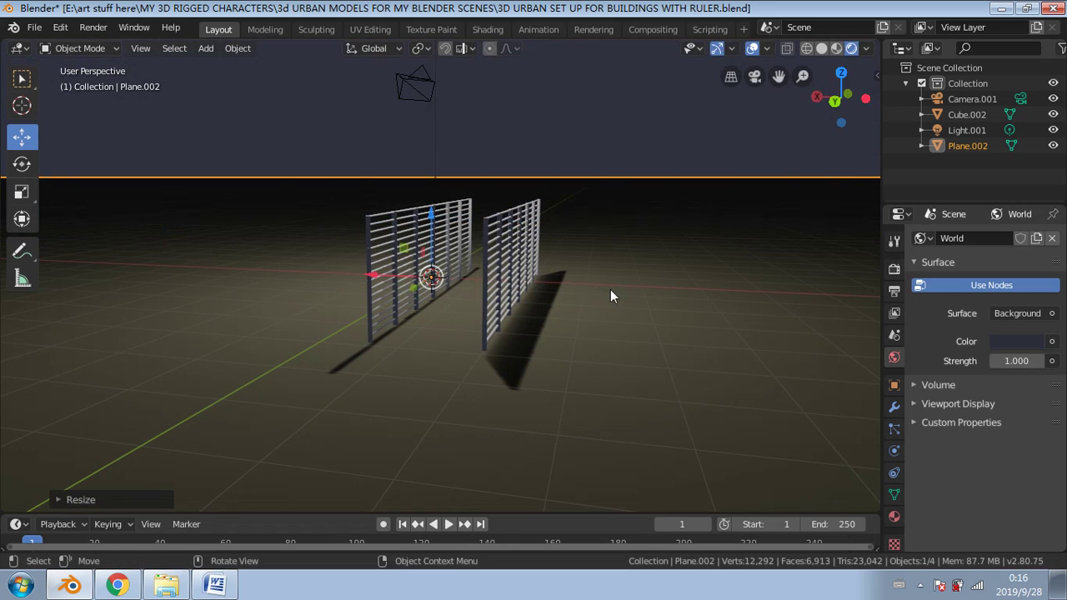
pyautogui.moveTo(610, 289); pyautogui.dragTo(447, 243, button='middle')
pyautogui.scroll(2, 447, 243)
pyautogui.moveTo(373, 217); pyautogui.dragTo(318, 206, button='middle')
pyautogui.scroll(1, 402, 193)
pyautogui.moveTo(502, 242); pyautogui.dragTo(434, 251, button='middle')
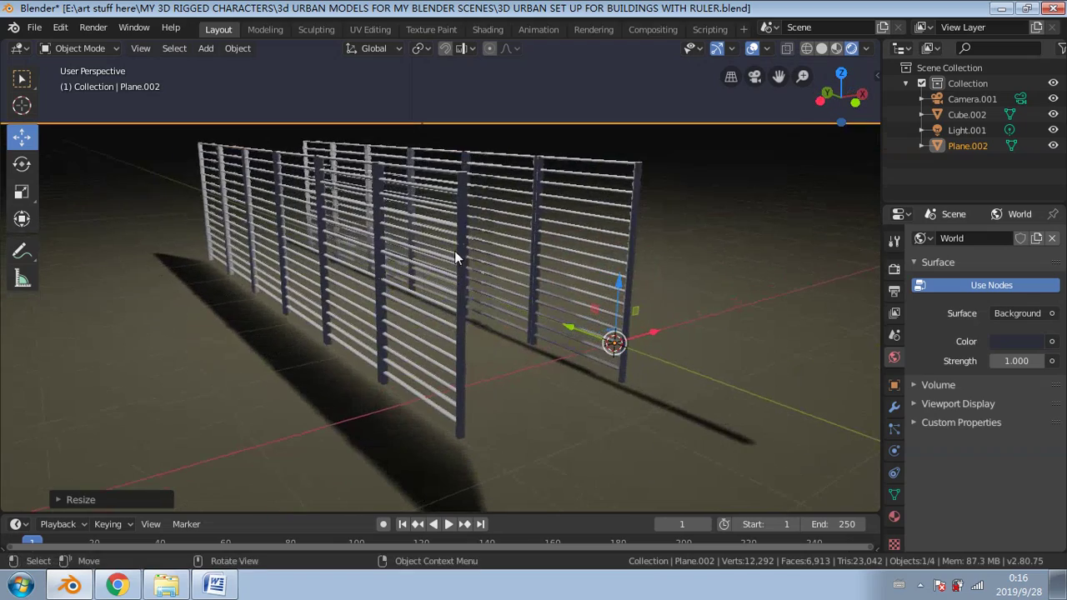
pyautogui.moveTo(703, 287); pyautogui.dragTo(642, 275, button='middle')
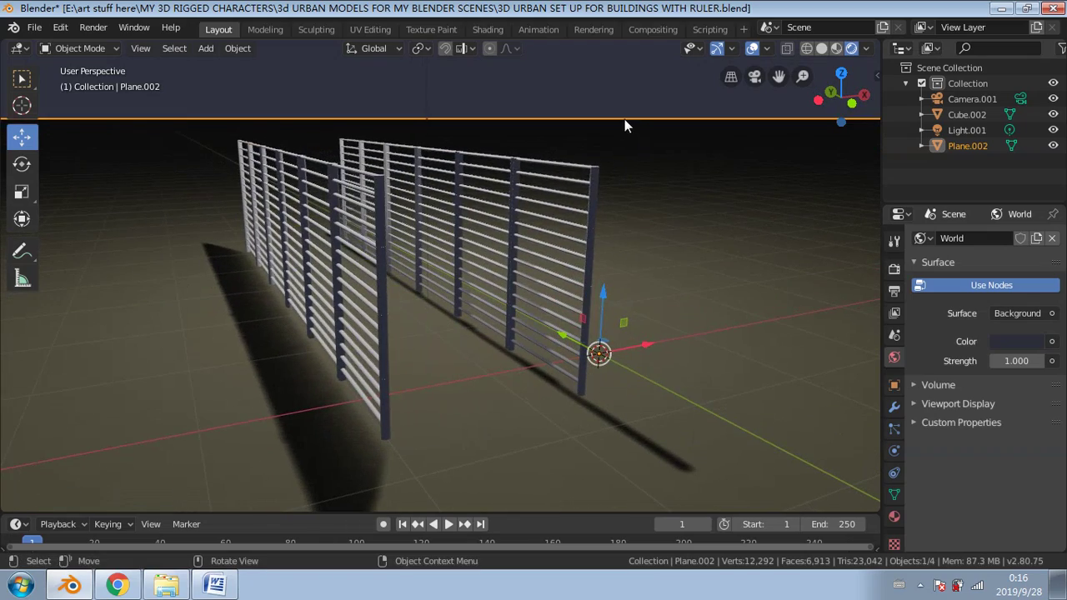
# Step: Select the light and raise it vertically far above the fences
pyautogui.hotkey('alt', 'a')
pyautogui.scroll(-4, 612, 163)
pyautogui.scroll(-2, 446, 105)
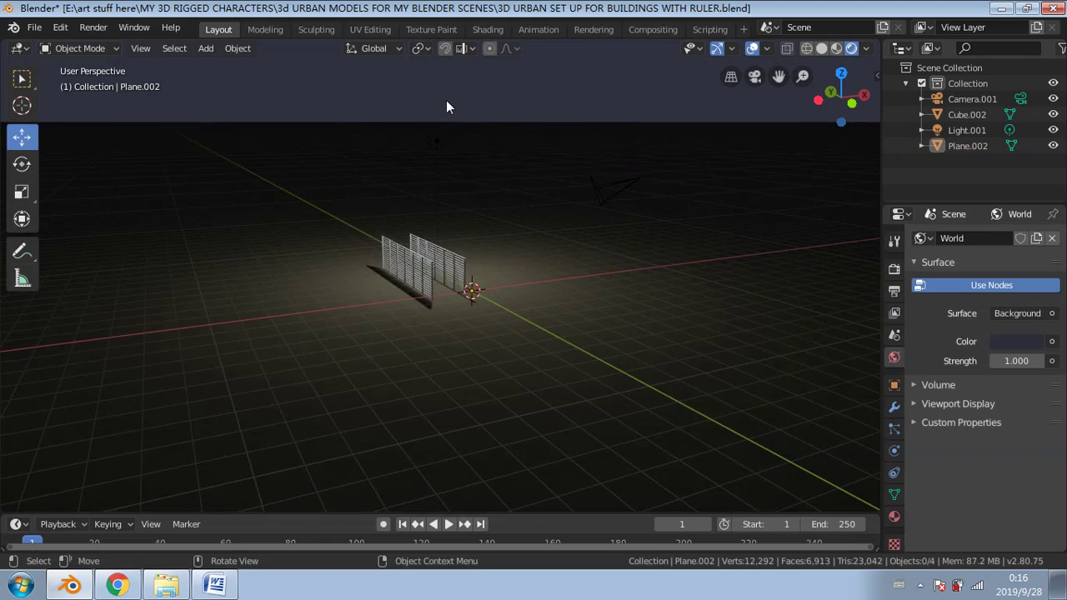
pyautogui.click(440, 143)
pyautogui.scroll(3, 441, 142)
pyautogui.scroll(-4, 442, 119)
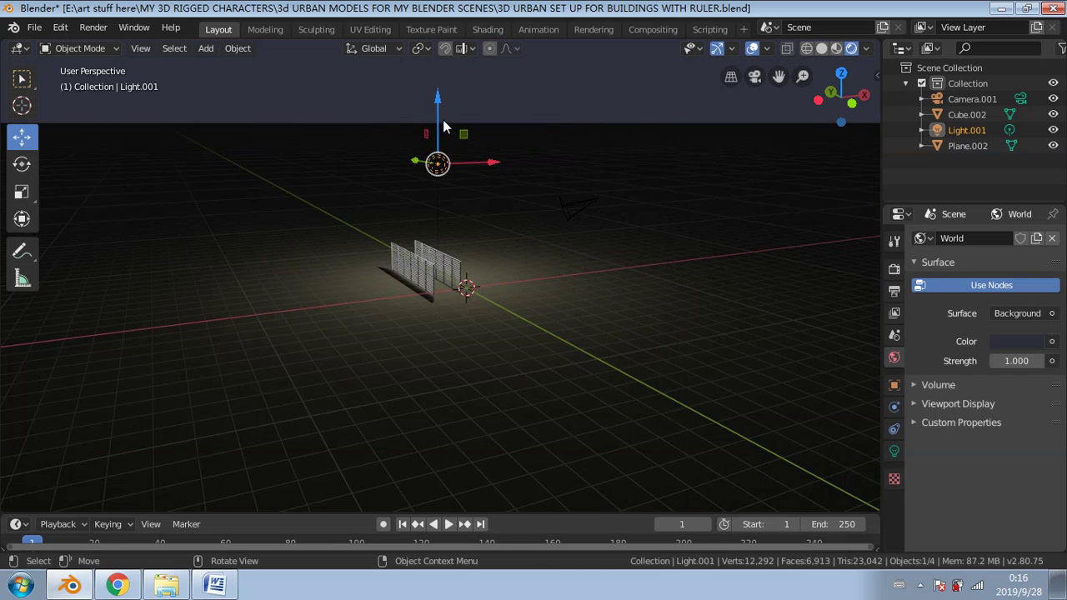
pyautogui.moveTo(439, 95); pyautogui.dragTo(445, 342)
pyautogui.scroll(5, 436, 263)
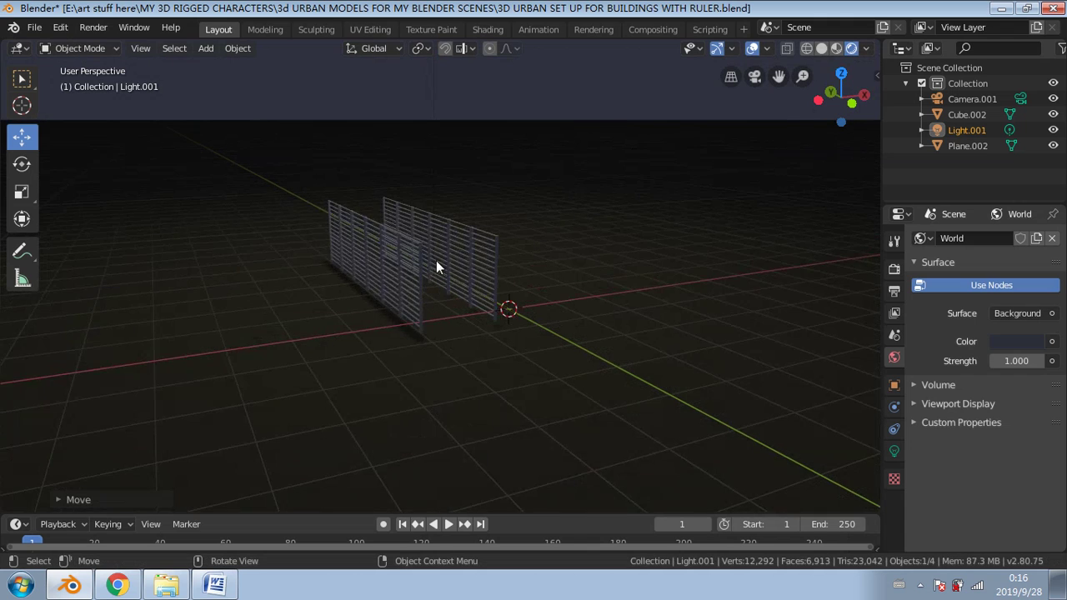
# Step: Select the fence object and, in the Shading workspace, darken its material's base color to a value of 0.775
pyautogui.moveTo(445, 261); pyautogui.dragTo(581, 190, button='middle')
pyautogui.click(593, 192)
pyautogui.click(593, 193)
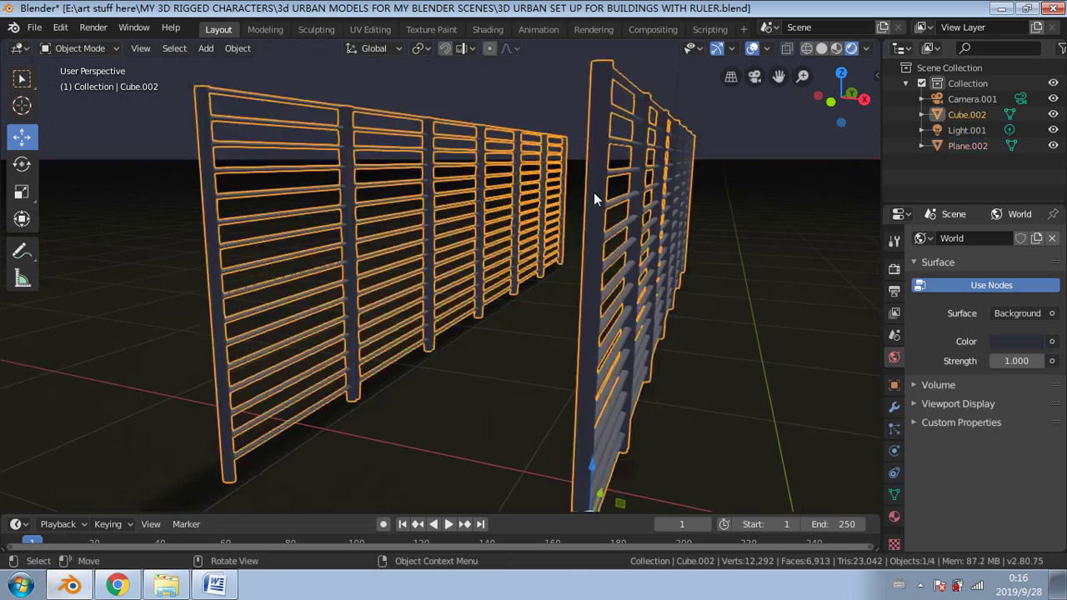
pyautogui.click(498, 29)
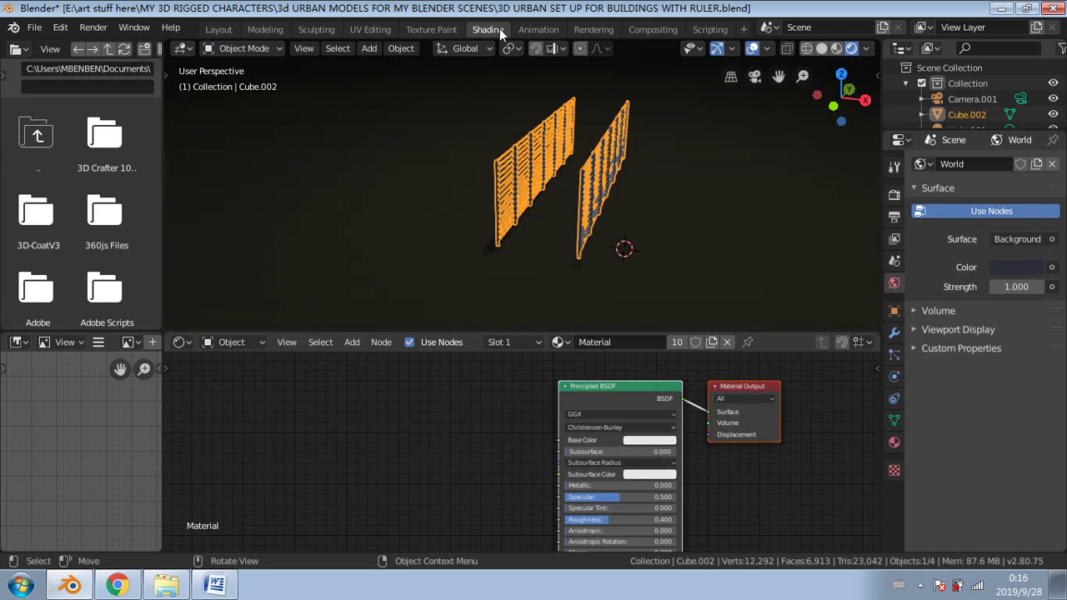
pyautogui.moveTo(547, 173); pyautogui.dragTo(505, 175, button='middle')
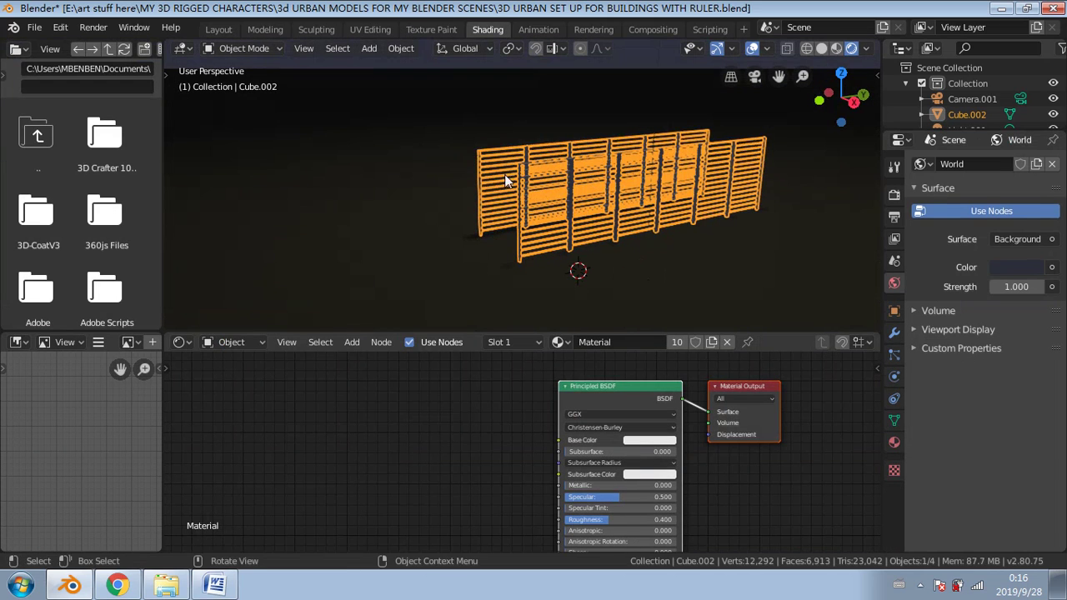
pyautogui.scroll(3, 623, 426)
pyautogui.moveTo(540, 401); pyautogui.dragTo(400, 398, button='middle')
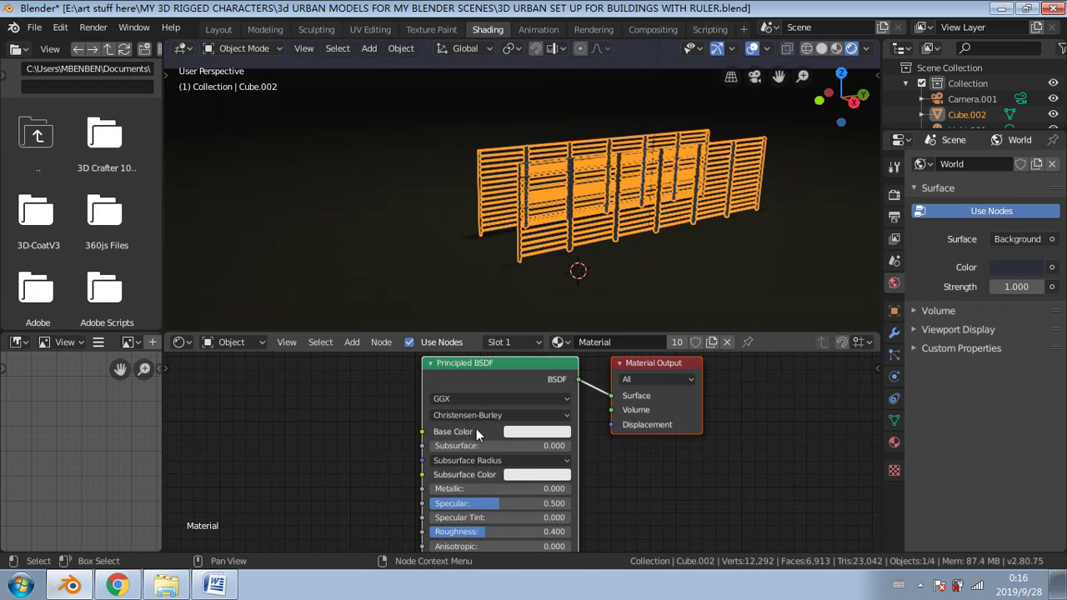
pyautogui.click(523, 432)
pyautogui.moveTo(615, 275); pyautogui.dragTo(622, 265)
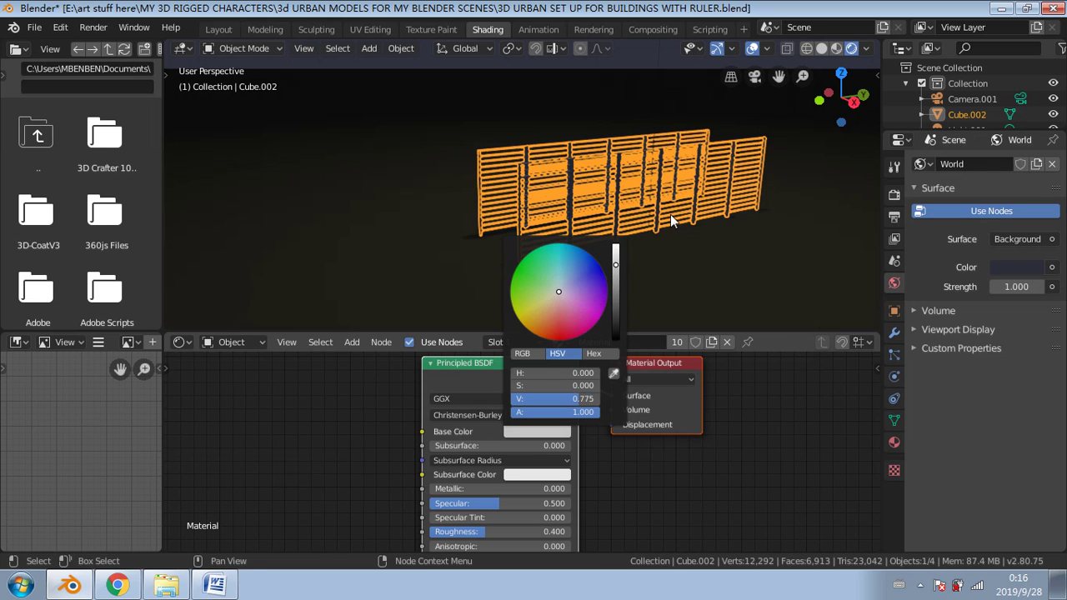
# Step: Set the fence material's roughness to 0.000, specular to 1.000 and metallic to 0.018
pyautogui.scroll(7, 672, 214)
pyautogui.scroll(2, 594, 250)
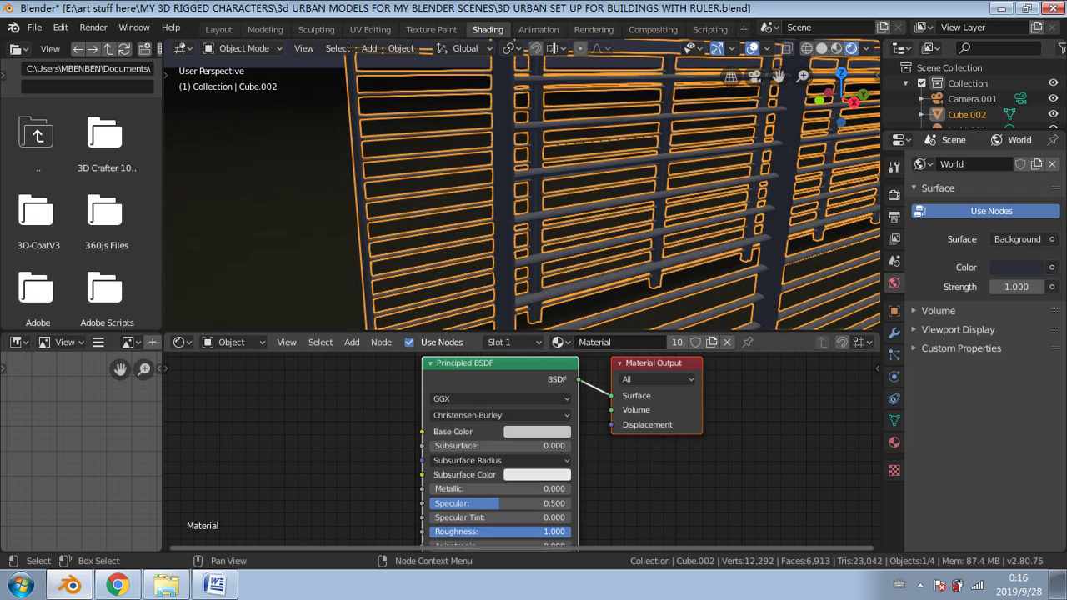
pyautogui.moveTo(570, 532); pyautogui.dragTo(456, 505)
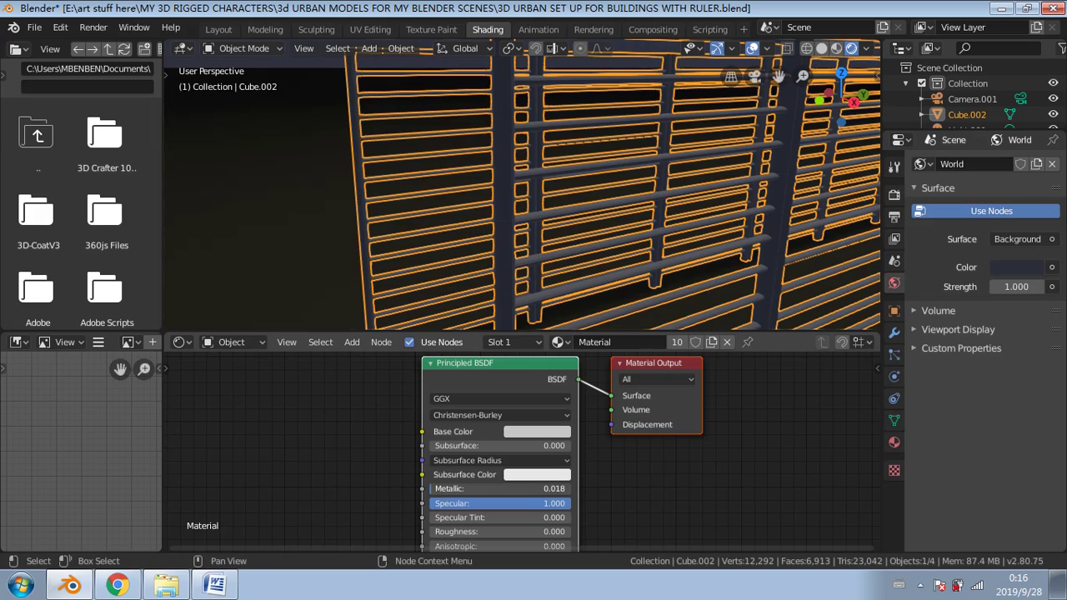
pyautogui.moveTo(330, 278); pyautogui.dragTo(588, 194, button='middle')
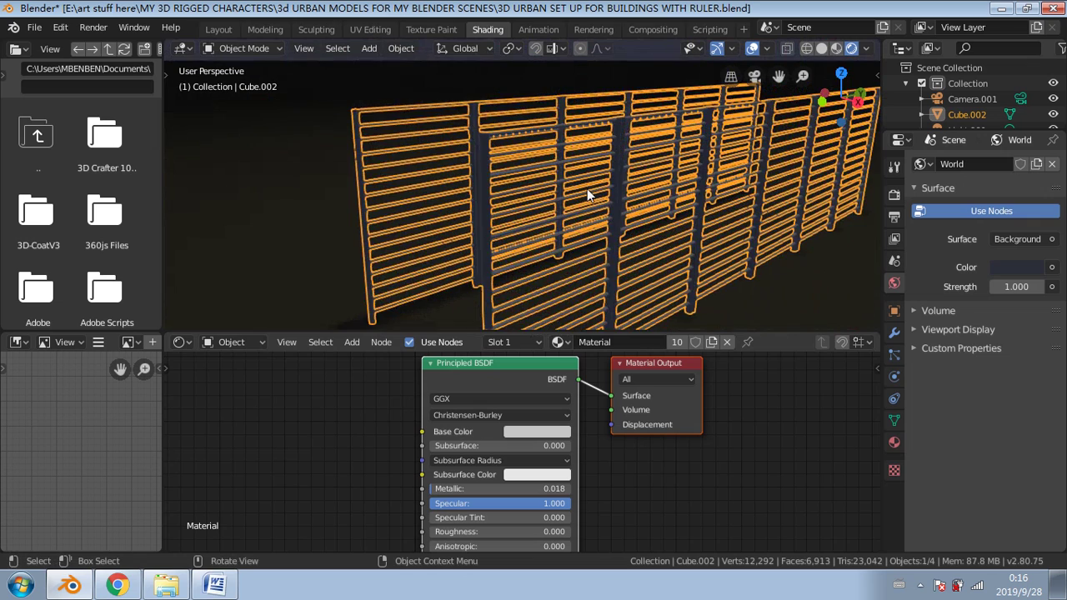
pyautogui.scroll(-3, 587, 194)
# Step: Open the Eevee render settings and inspect the fences and ground from several angles
pyautogui.click(698, 278)
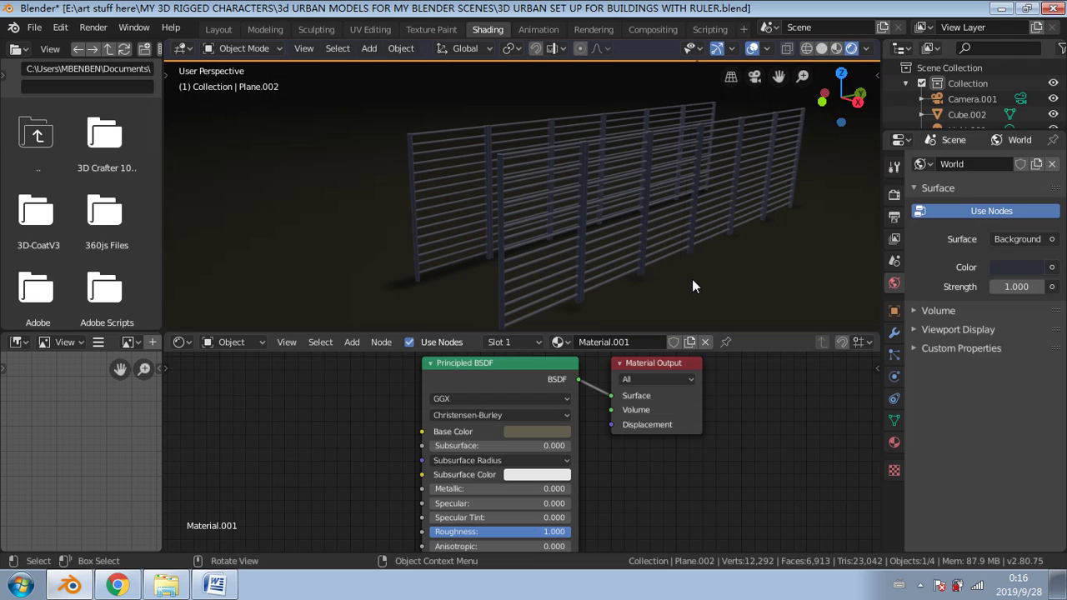
pyautogui.moveTo(581, 320); pyautogui.dragTo(733, 212, button='middle')
pyautogui.click(895, 194)
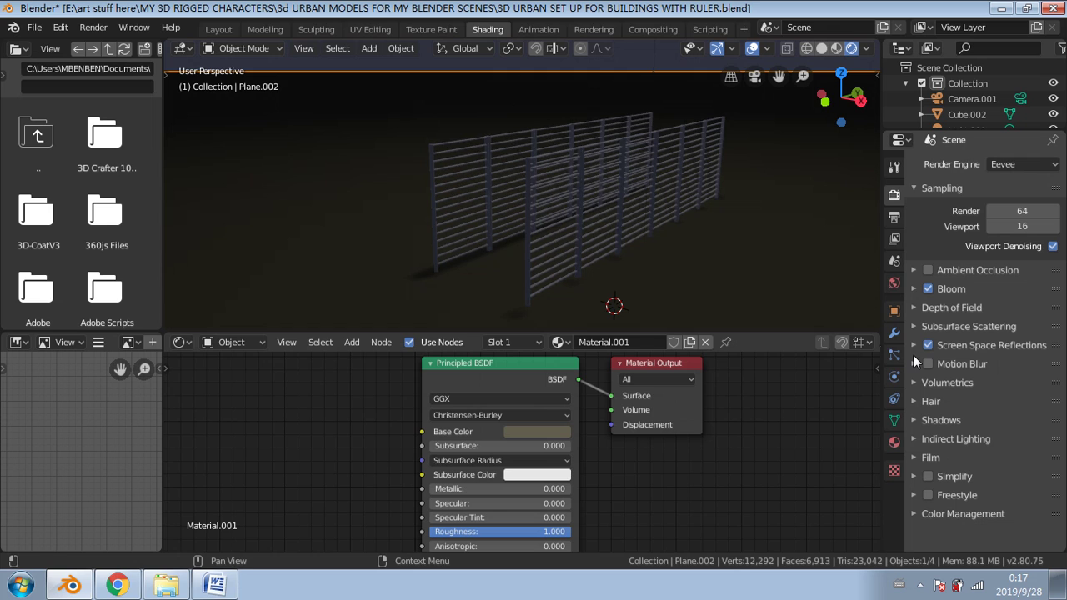
pyautogui.moveTo(512, 218); pyautogui.dragTo(469, 200, button='middle')
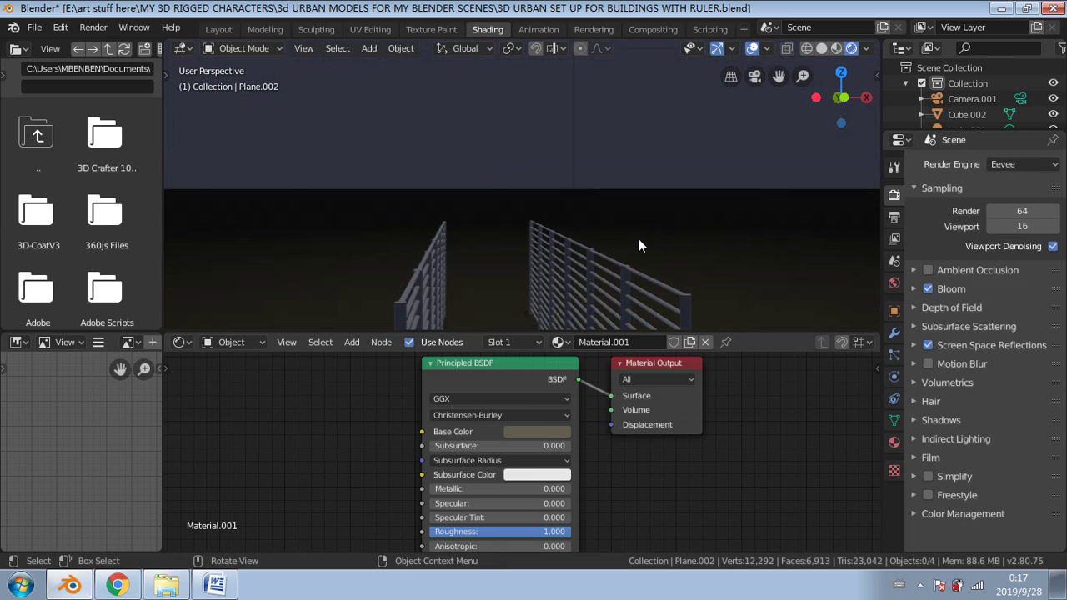
pyautogui.moveTo(639, 246); pyautogui.dragTo(657, 123, button='middle')
pyautogui.moveTo(583, 189); pyautogui.dragTo(576, 223, button='middle')
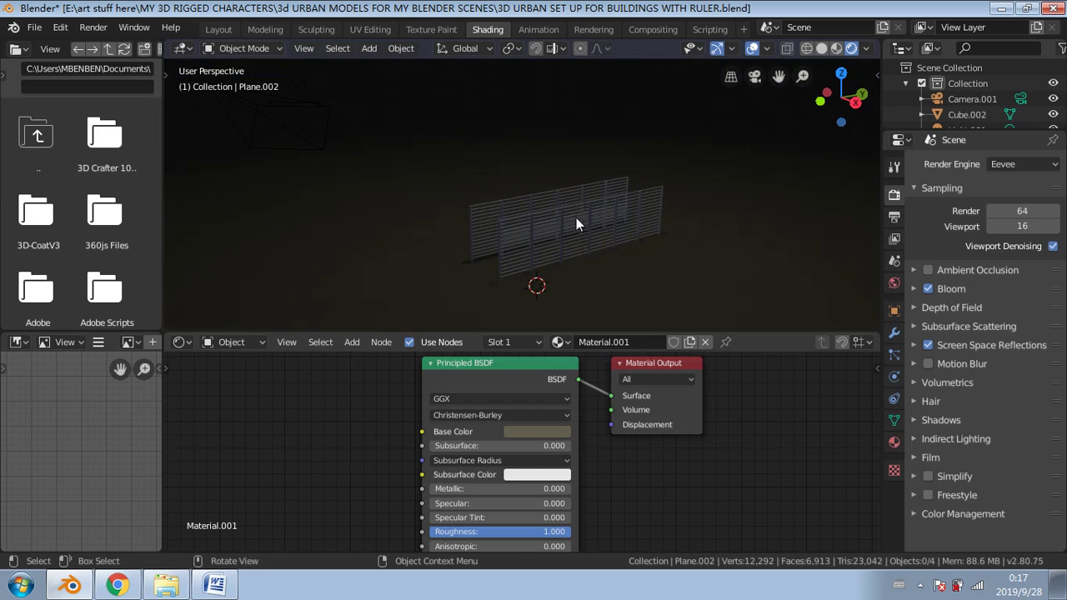
# Step: Hide the viewport overlays in the Shading and Layout workspaces, and hide the gizmos in Layout
pyautogui.click(752, 50)
pyautogui.moveTo(640, 195); pyautogui.dragTo(611, 188, button='middle')
pyautogui.click(219, 29)
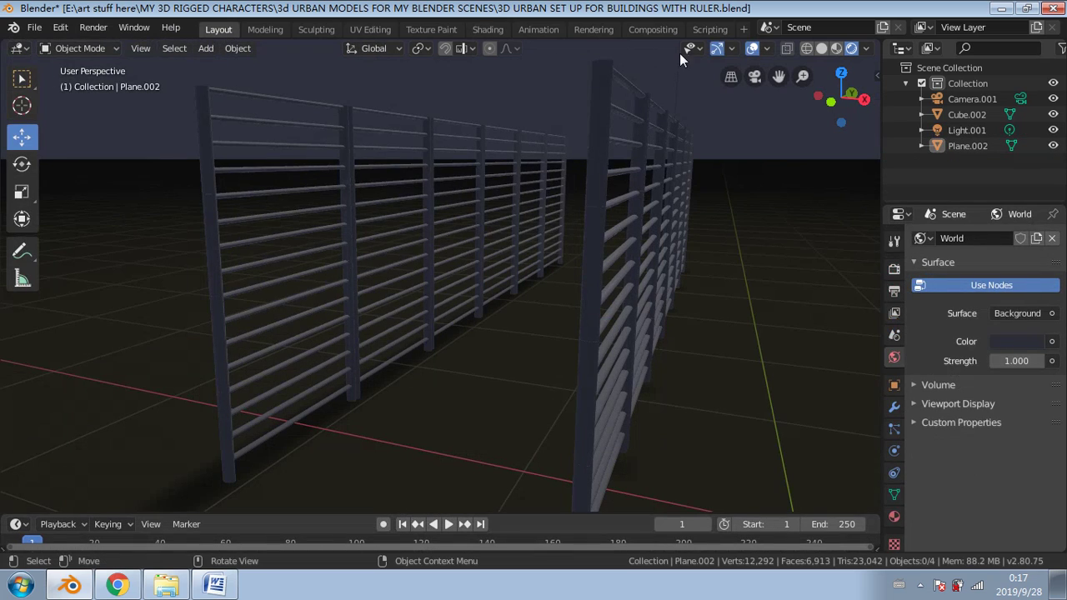
pyautogui.click(752, 49)
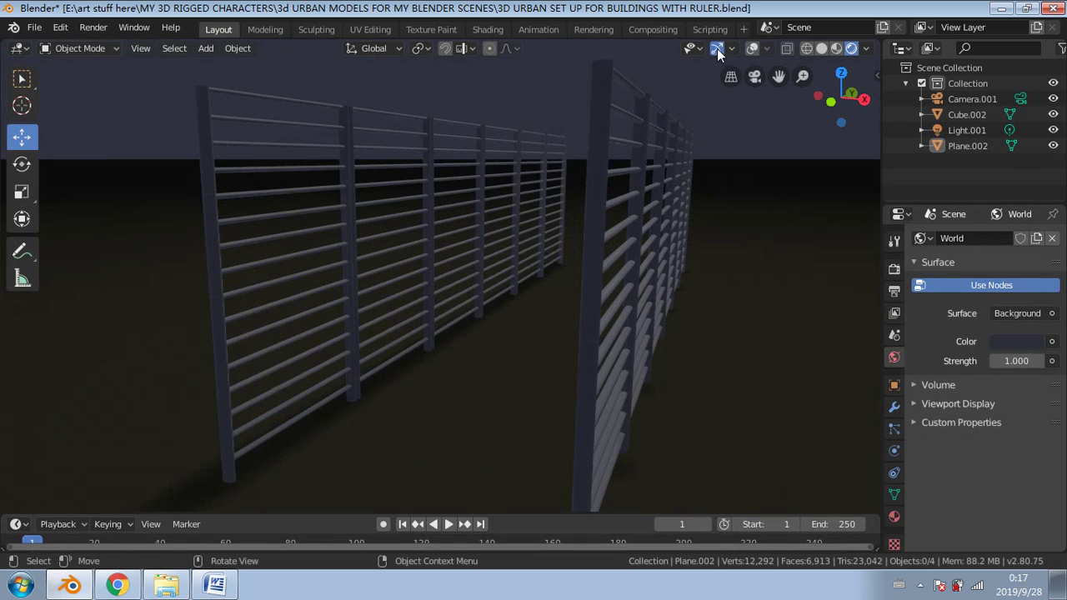
pyautogui.click(717, 48)
pyautogui.moveTo(658, 162); pyautogui.dragTo(600, 210, button='middle')
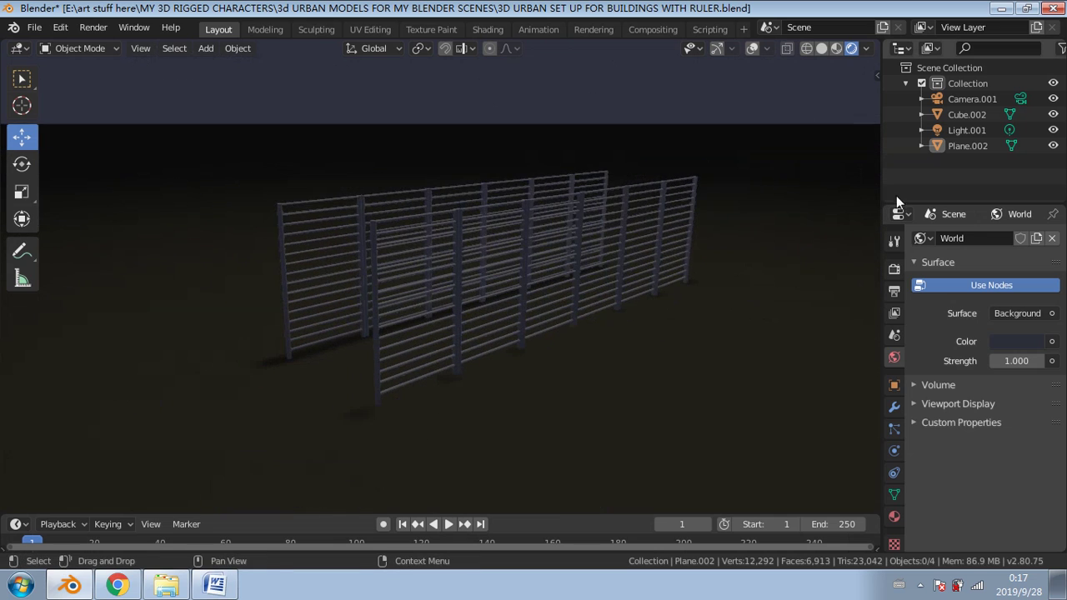
# Step: Select the light and turn the viewport gizmos and overlays back on in the Layout workspace
pyautogui.click(960, 132)
pyautogui.scroll(-5, 617, 143)
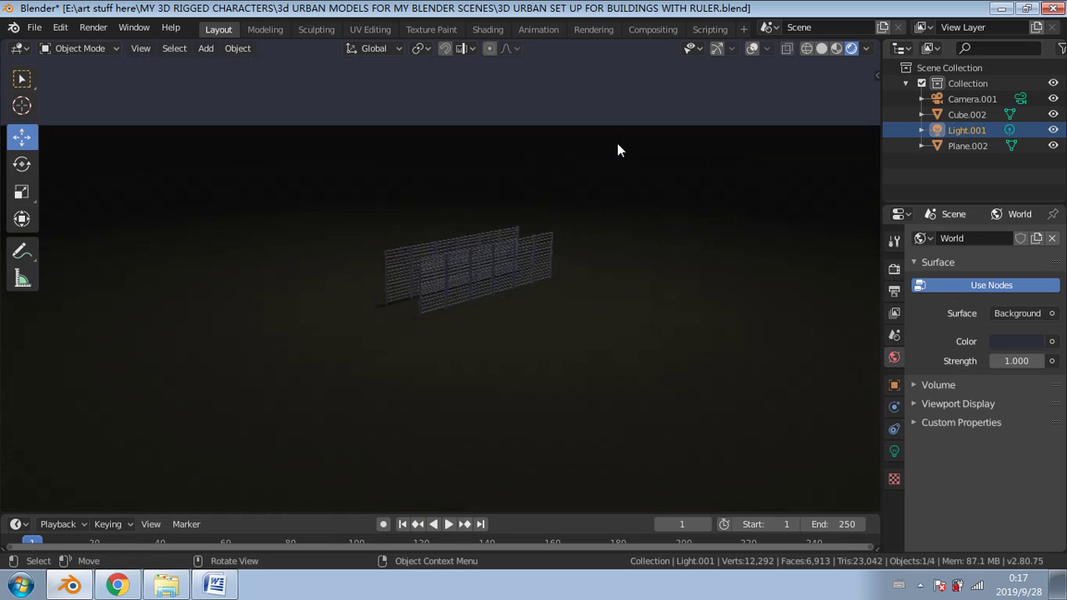
pyautogui.scroll(-3, 618, 150)
pyautogui.click(719, 49)
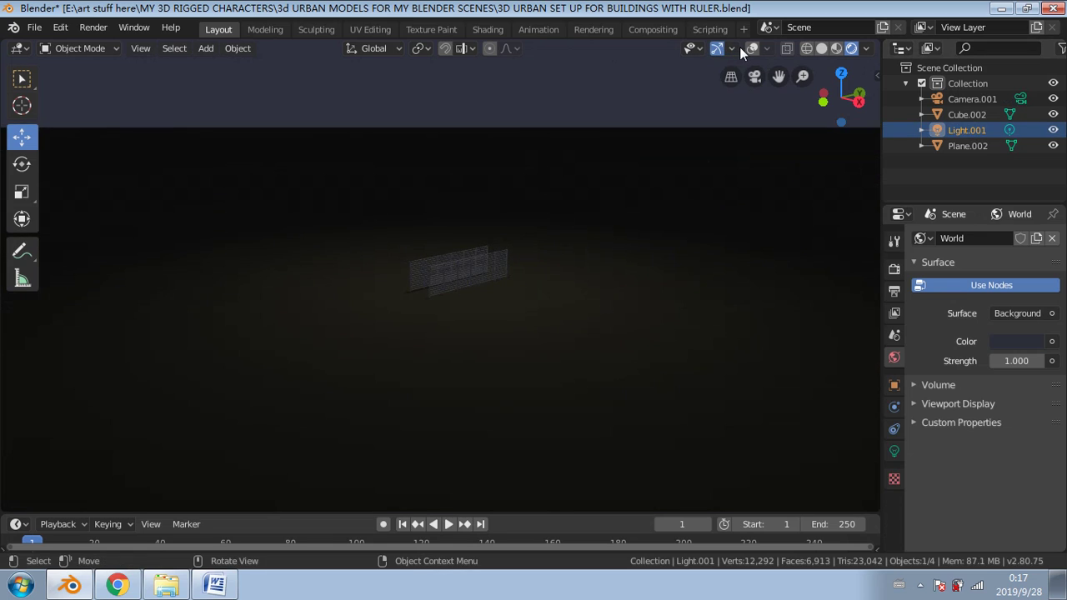
pyautogui.click(750, 48)
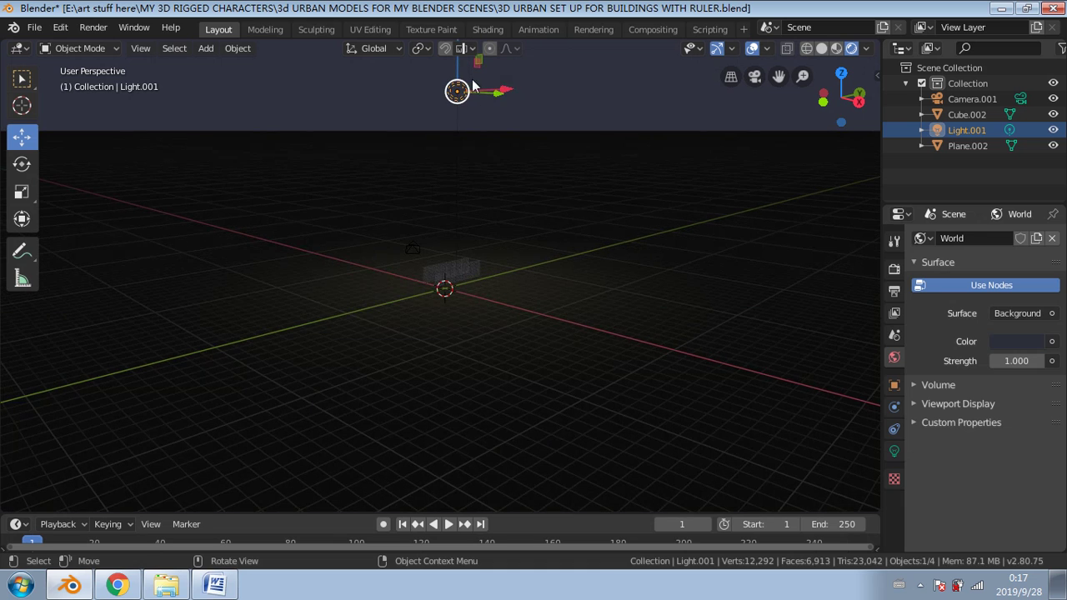
# Step: Lower the light along Z until it sits just above the fences, and check the lighting between them
pyautogui.scroll(-1, 473, 108)
pyautogui.moveTo(456, 72); pyautogui.dragTo(459, 223)
pyautogui.scroll(5, 445, 290)
pyautogui.scroll(4, 562, 229)
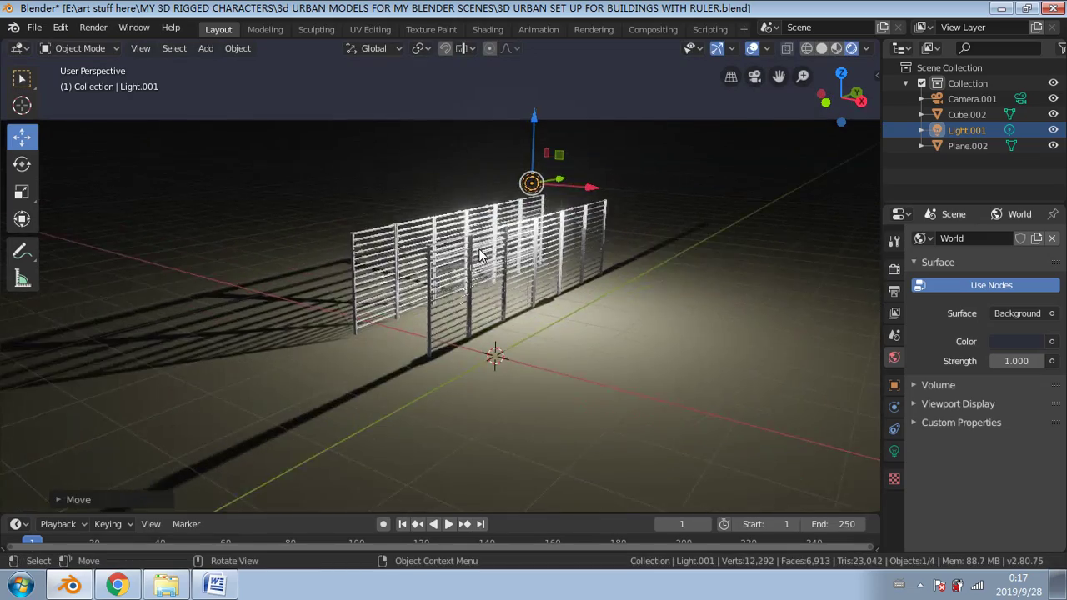
pyautogui.scroll(6, 621, 220)
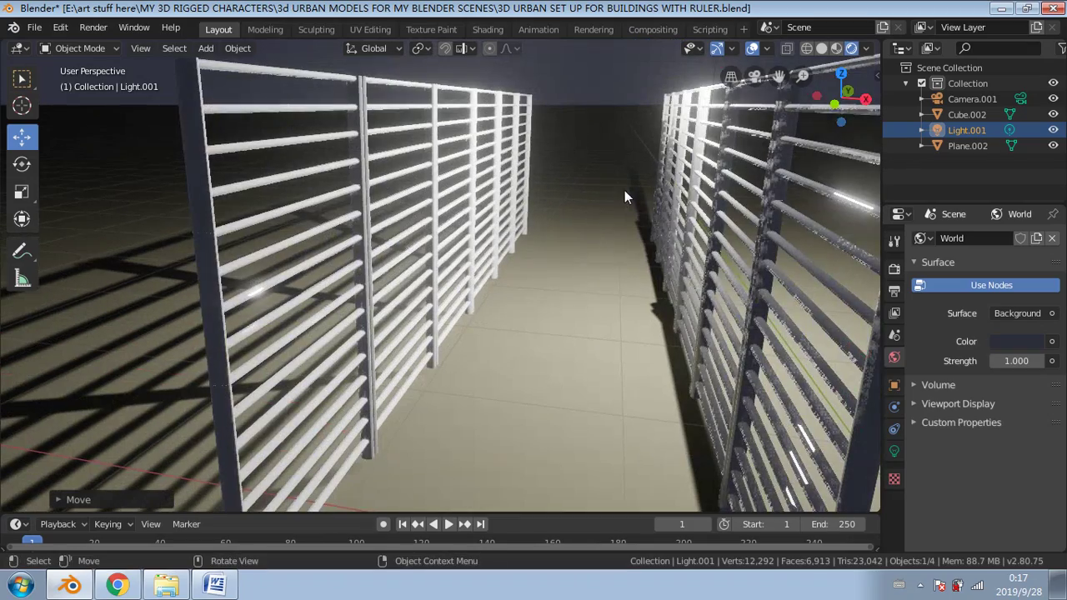
pyautogui.moveTo(718, 187)
pyautogui.mouseDown(button='middle')
pyautogui.moveTo(713, 173)
pyautogui.moveTo(655, 155)
pyautogui.moveTo(495, 183)
pyautogui.moveTo(428, 178)
pyautogui.moveTo(572, 250)
pyautogui.moveTo(351, 314)
pyautogui.mouseUp(button='middle')
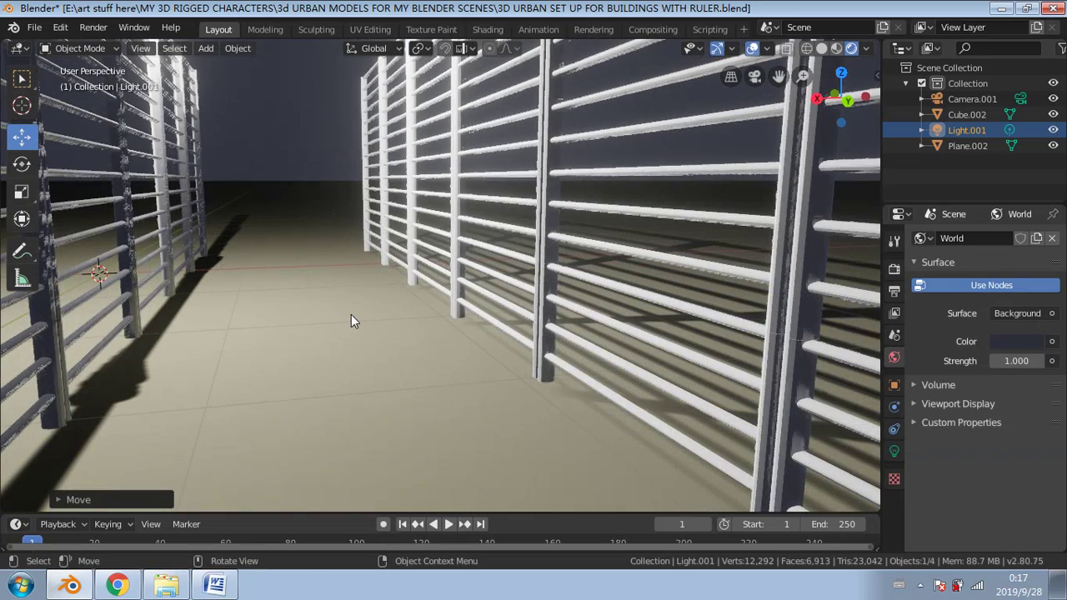
# Step: Give the point light a warm yellow color with hue 0.108 and saturation 0.360, and reduce its brightness value
pyautogui.click(351, 315)
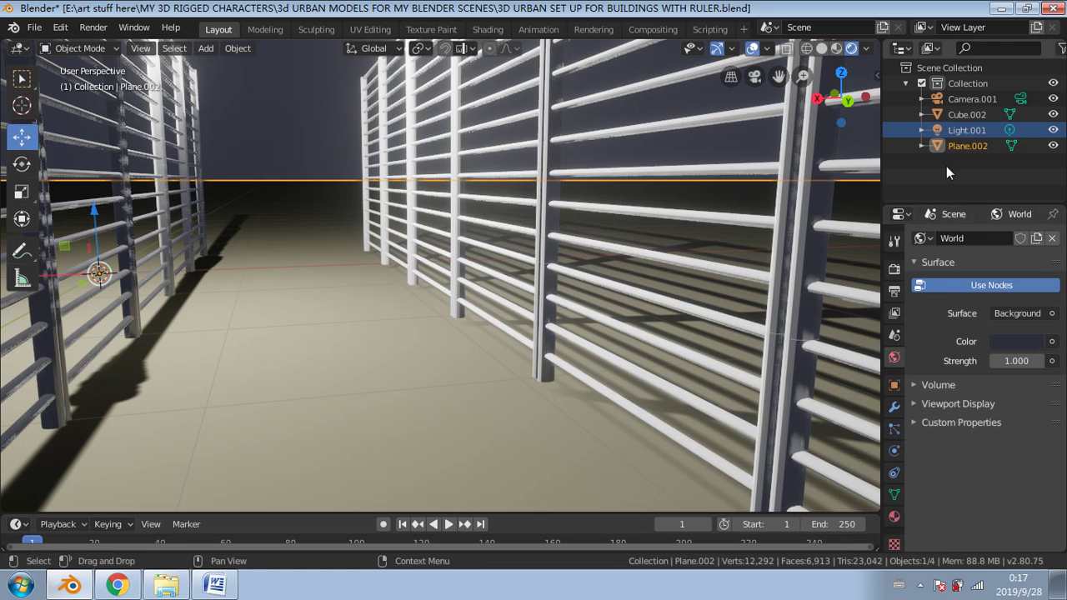
pyautogui.click(971, 129)
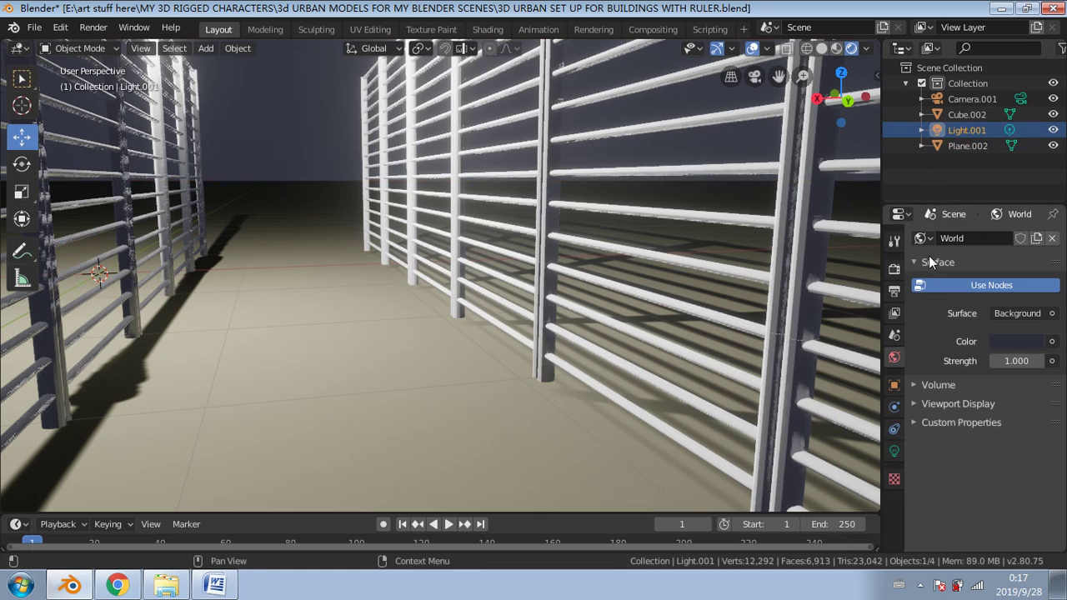
pyautogui.click(894, 453)
pyautogui.click(1005, 324)
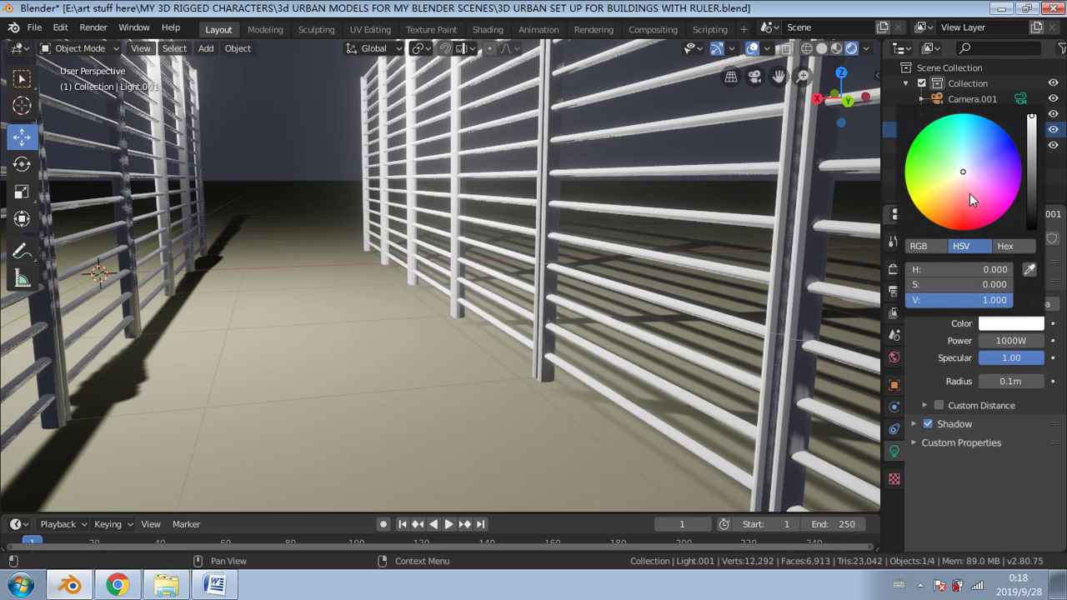
pyautogui.click(963, 195)
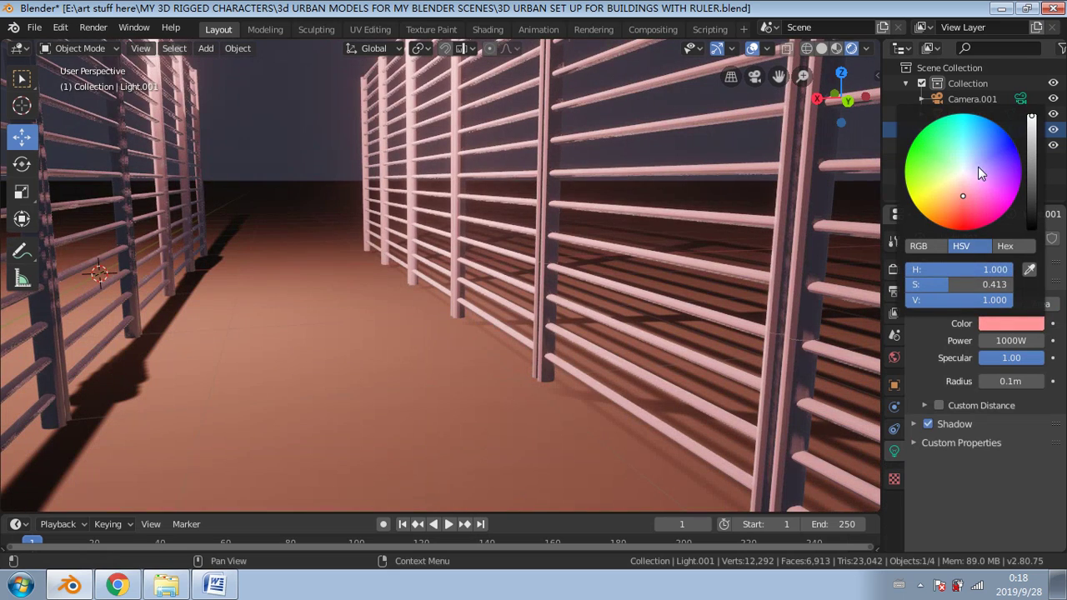
pyautogui.click(978, 167)
pyautogui.click(950, 190)
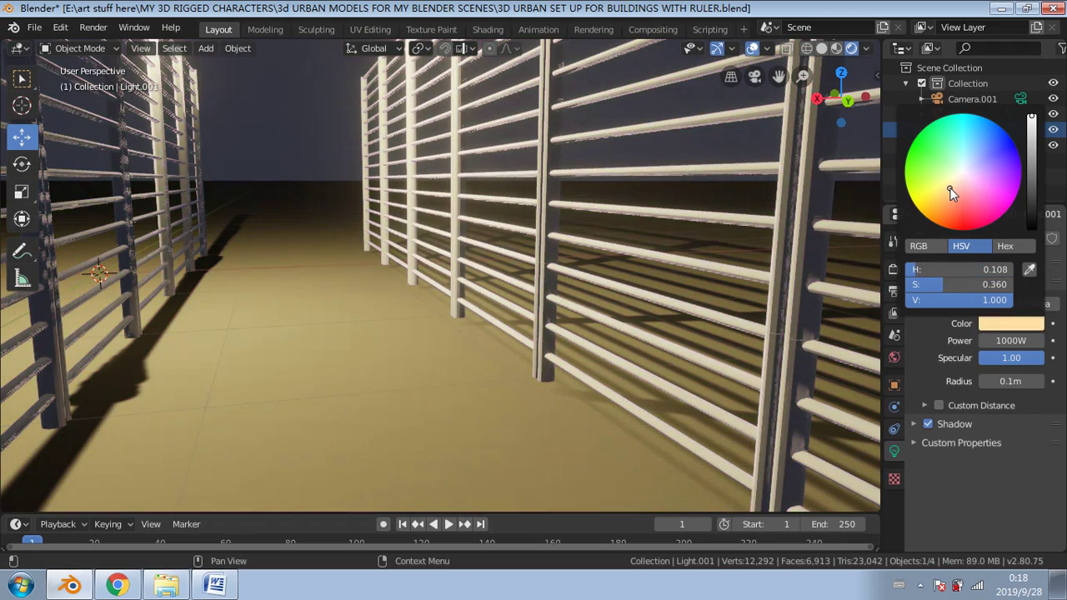
pyautogui.moveTo(1038, 156); pyautogui.dragTo(1032, 177)
pyautogui.click(1032, 145)
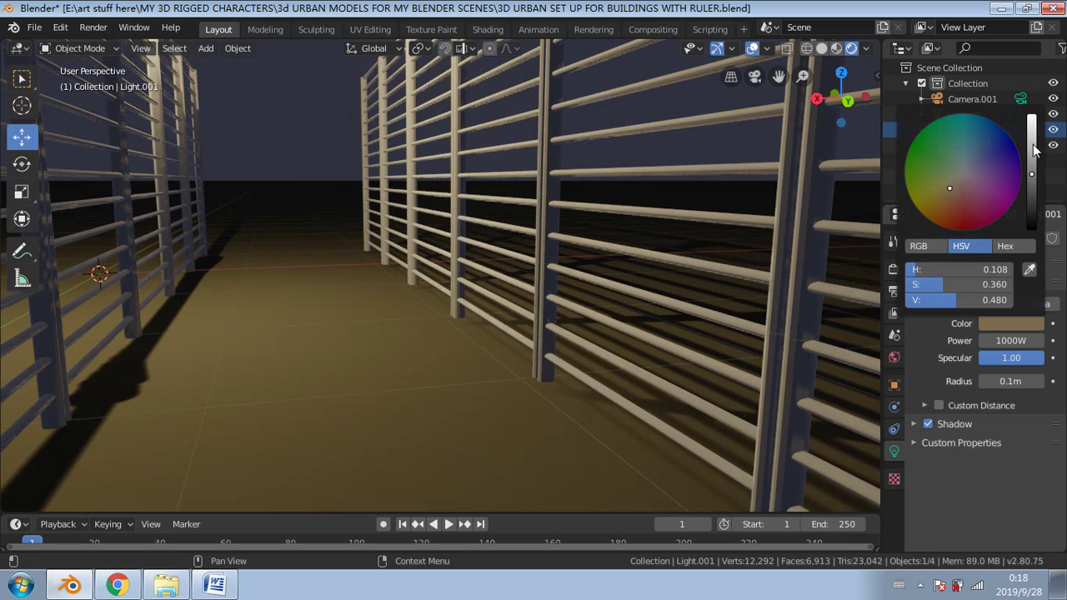
# Step: Move the light along X past the far fence so that bar shadows fall across the ground between the fences
pyautogui.scroll(-3, 627, 180)
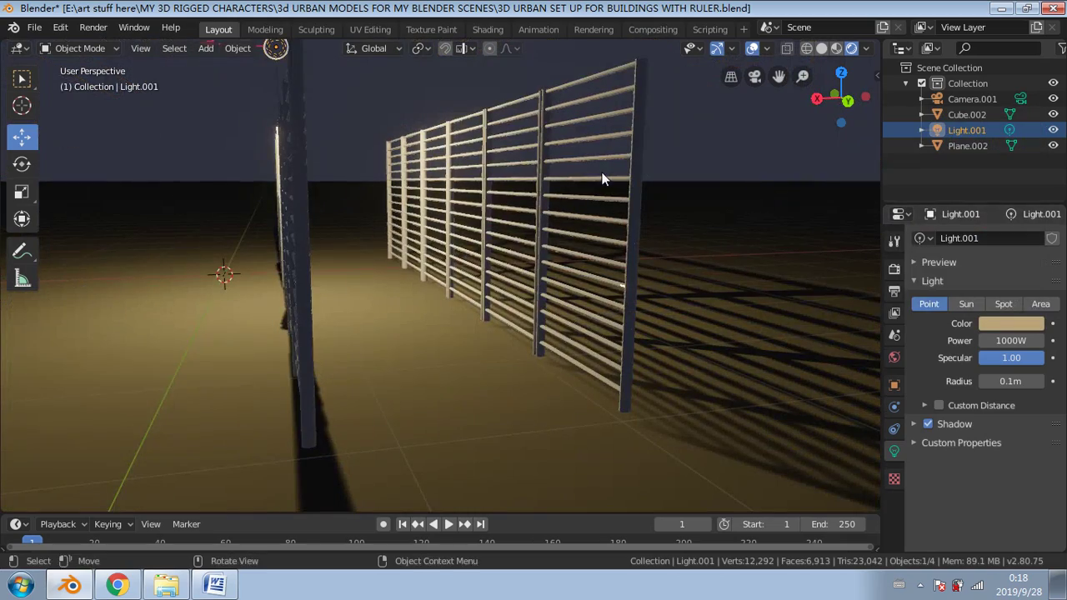
pyautogui.moveTo(602, 171); pyautogui.dragTo(595, 178, button='middle')
pyautogui.click(270, 60)
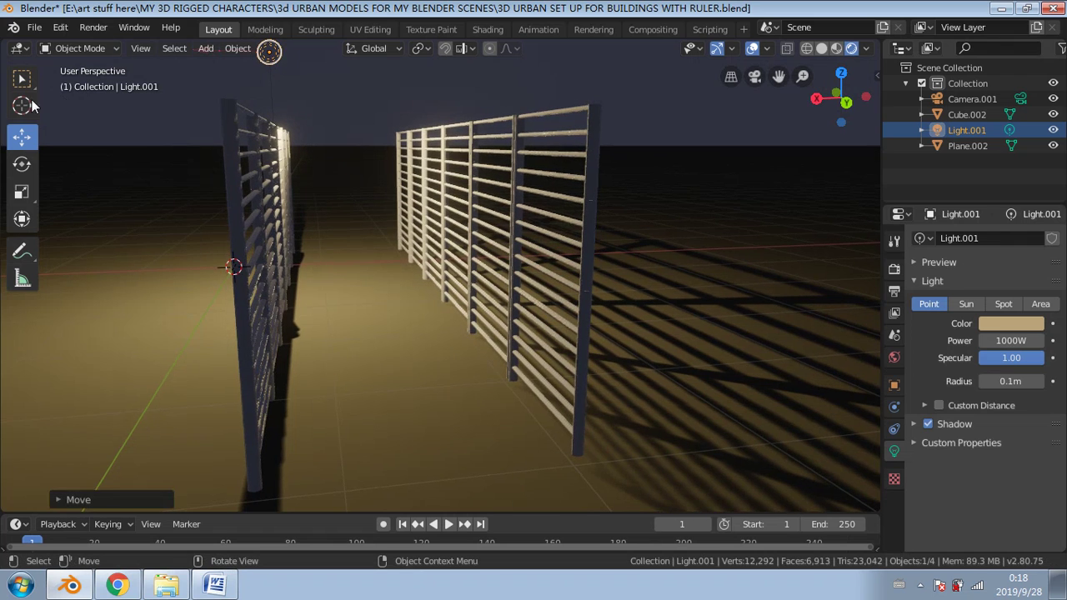
pyautogui.scroll(-3, 250, 117)
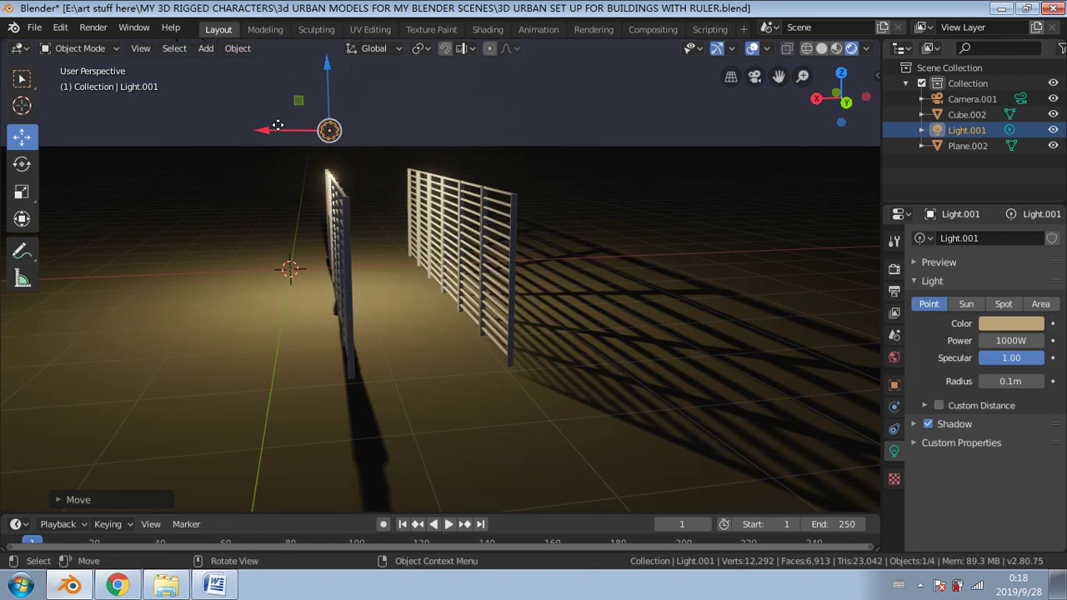
pyautogui.moveTo(277, 125); pyautogui.dragTo(451, 125)
pyautogui.scroll(-1, 456, 115)
pyautogui.scroll(8, 456, 223)
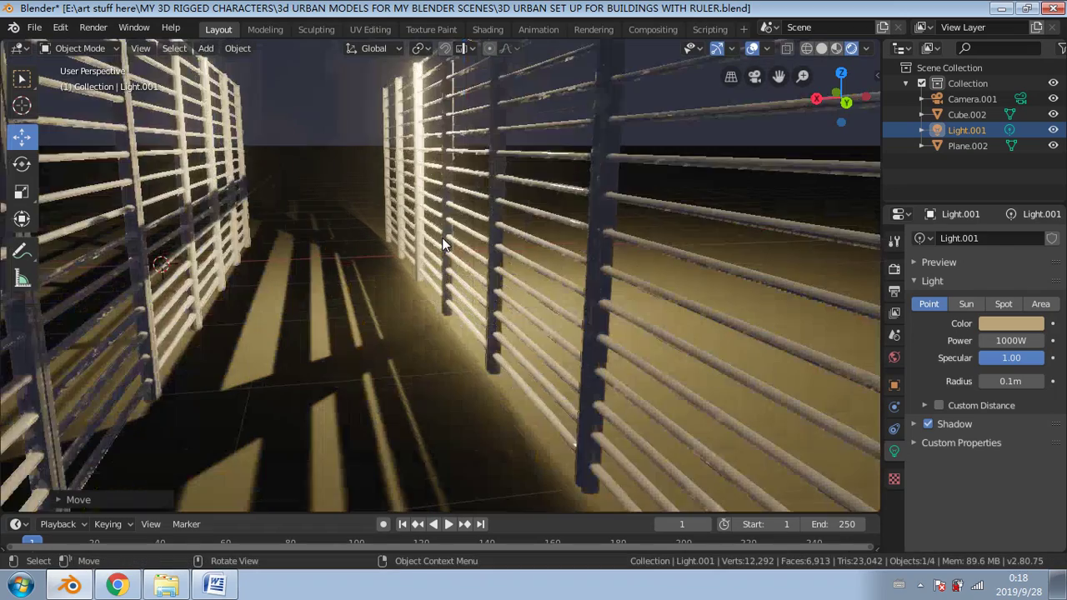
pyautogui.scroll(-3, 503, 250)
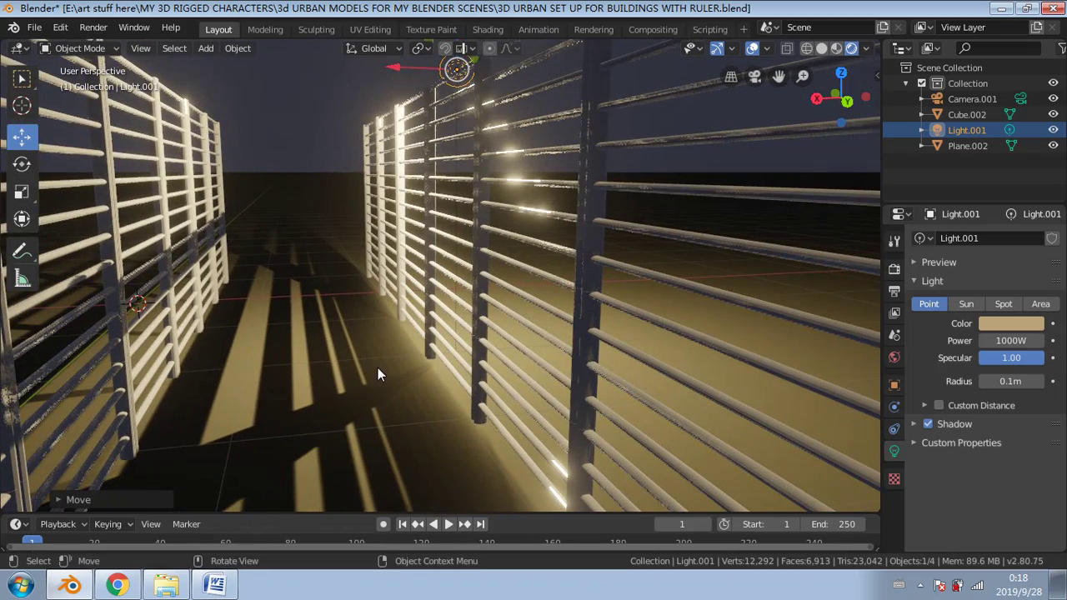
# Step: Select the ground plane, hide the gizmos, and inspect the lit fences from outside with the overlays temporarily hidden
pyautogui.click(378, 368)
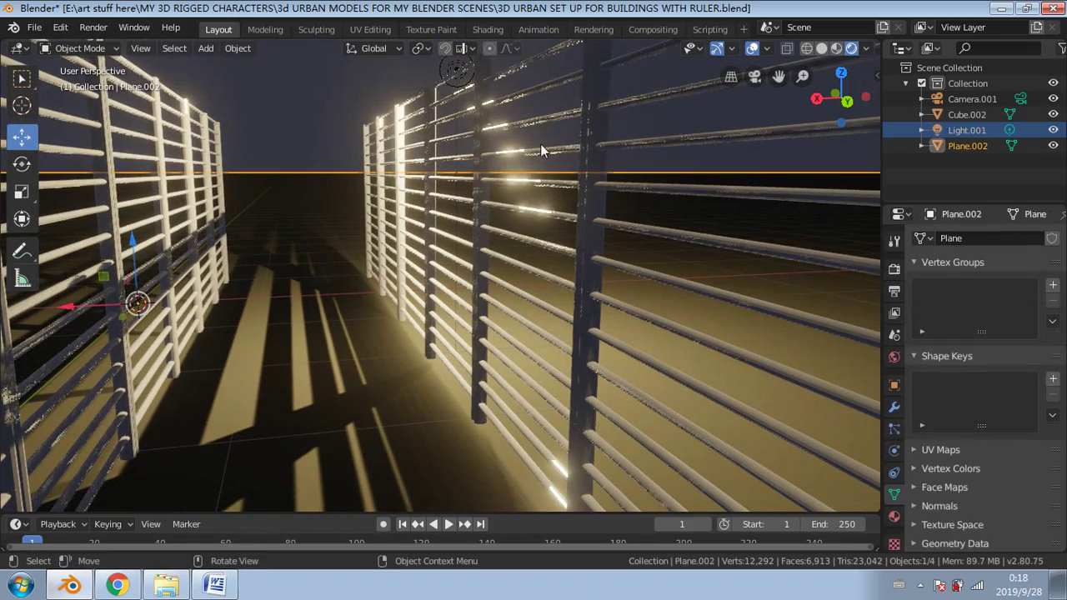
pyautogui.click(714, 52)
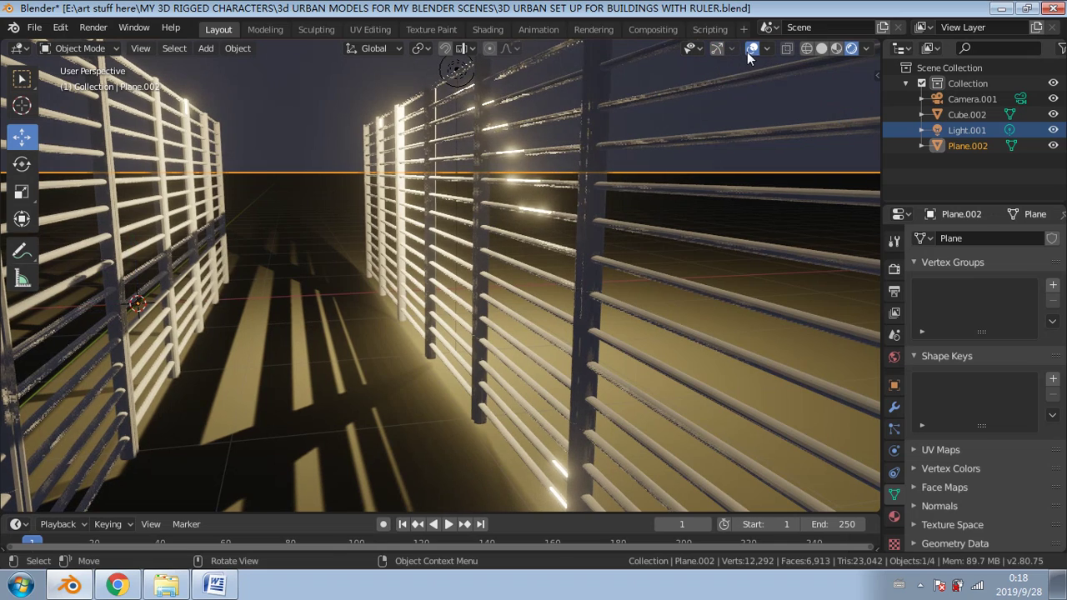
pyautogui.click(750, 50)
pyautogui.moveTo(510, 266); pyautogui.dragTo(275, 281, button='middle')
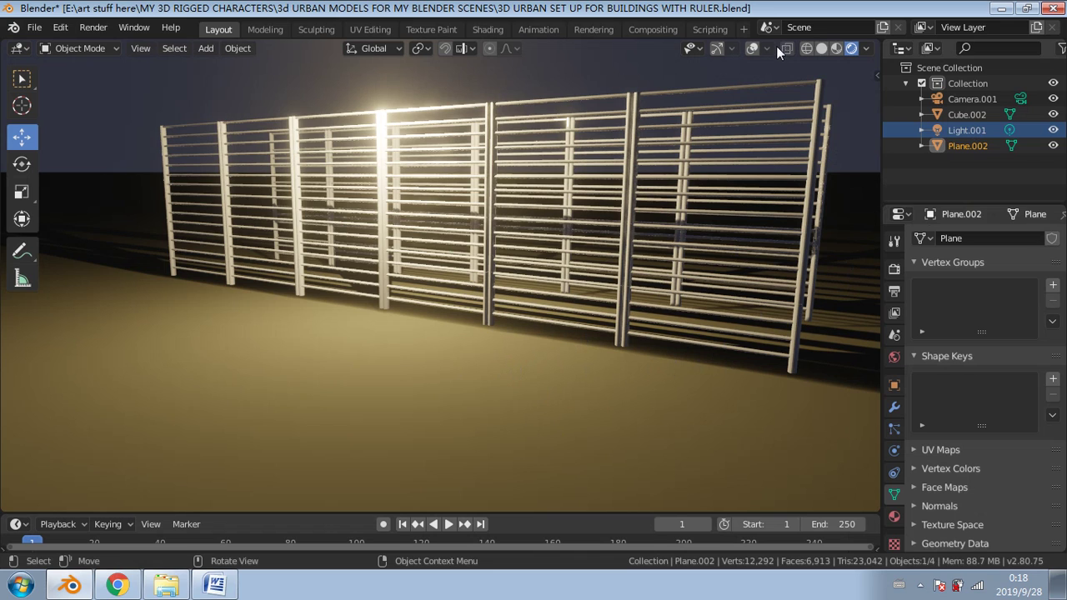
pyautogui.click(753, 48)
pyautogui.moveTo(332, 304); pyautogui.dragTo(359, 330, button='middle')
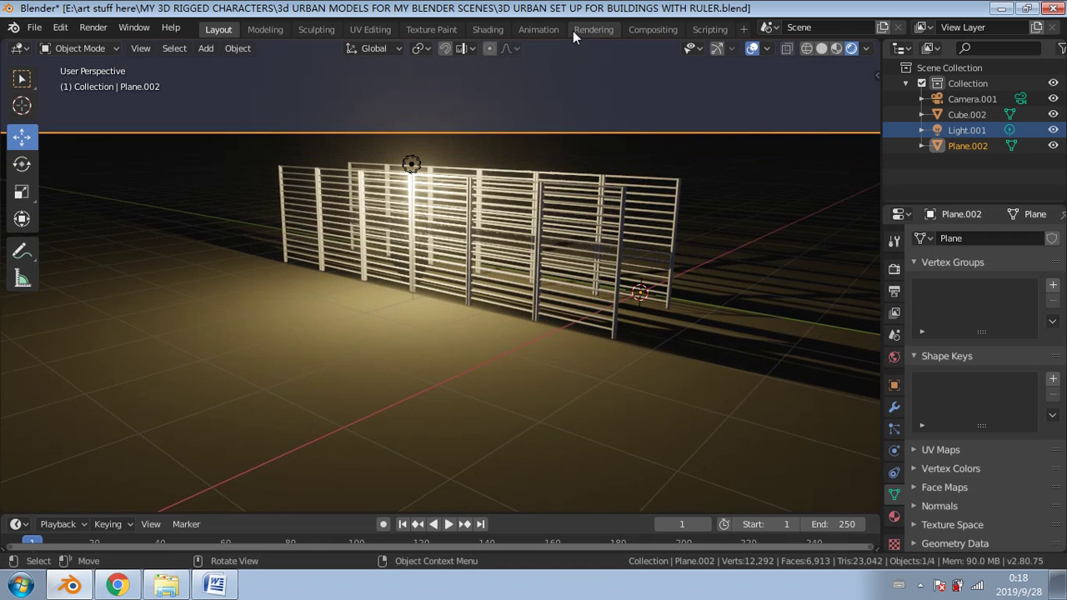
# Step: In the Shading workspace, go up one folder in the file browser, reveal its bookmarks sidebar and widen both areas
pyautogui.click(502, 29)
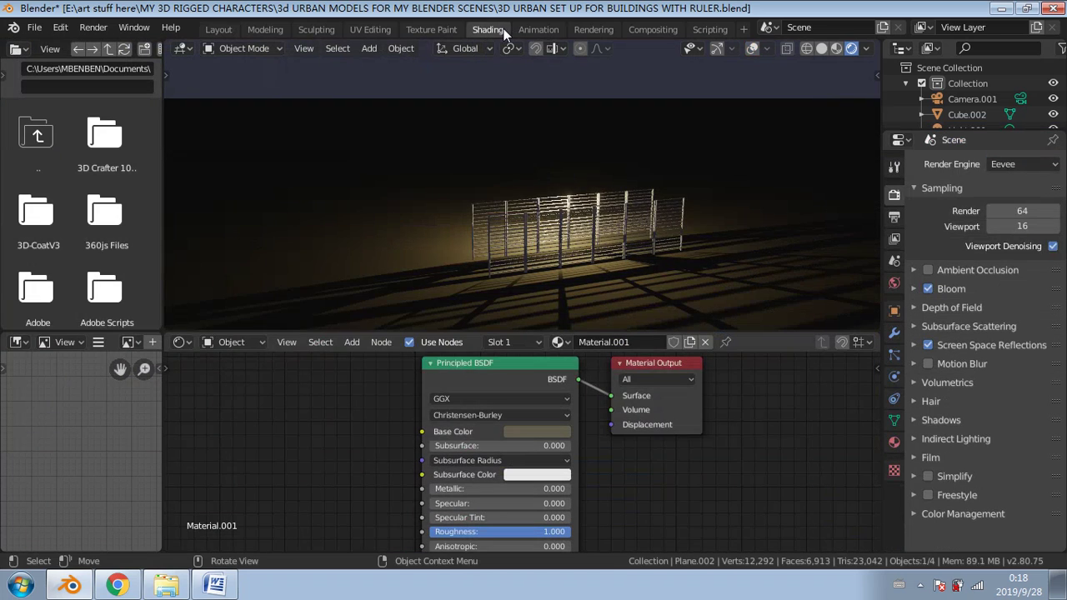
pyautogui.doubleClick(40, 138)
pyautogui.moveTo(3, 75); pyautogui.dragTo(81, 77)
pyautogui.scroll(-2, 30, 139)
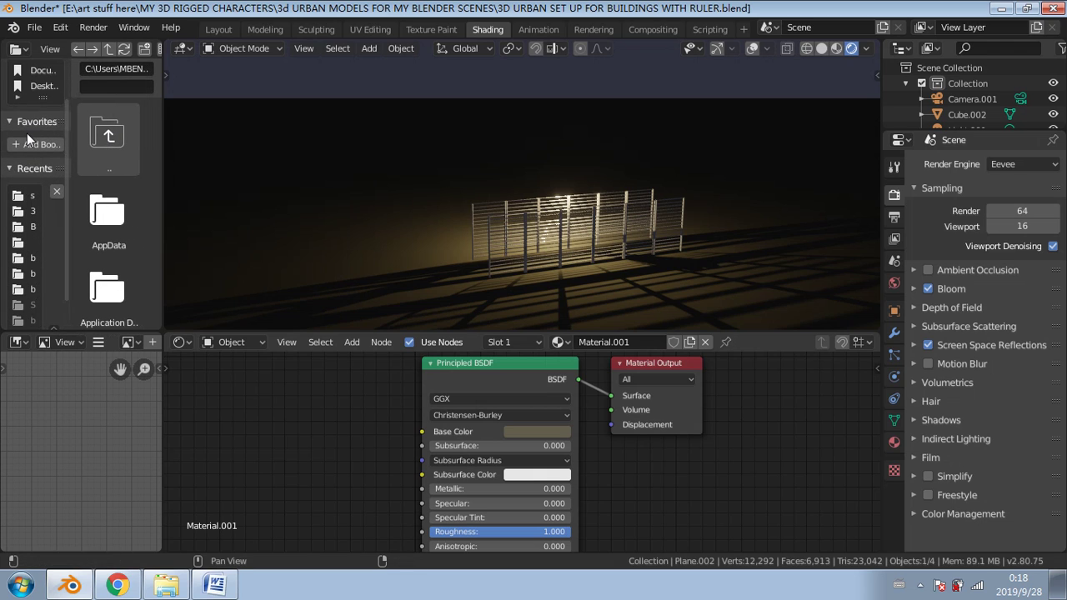
pyautogui.scroll(1, 28, 139)
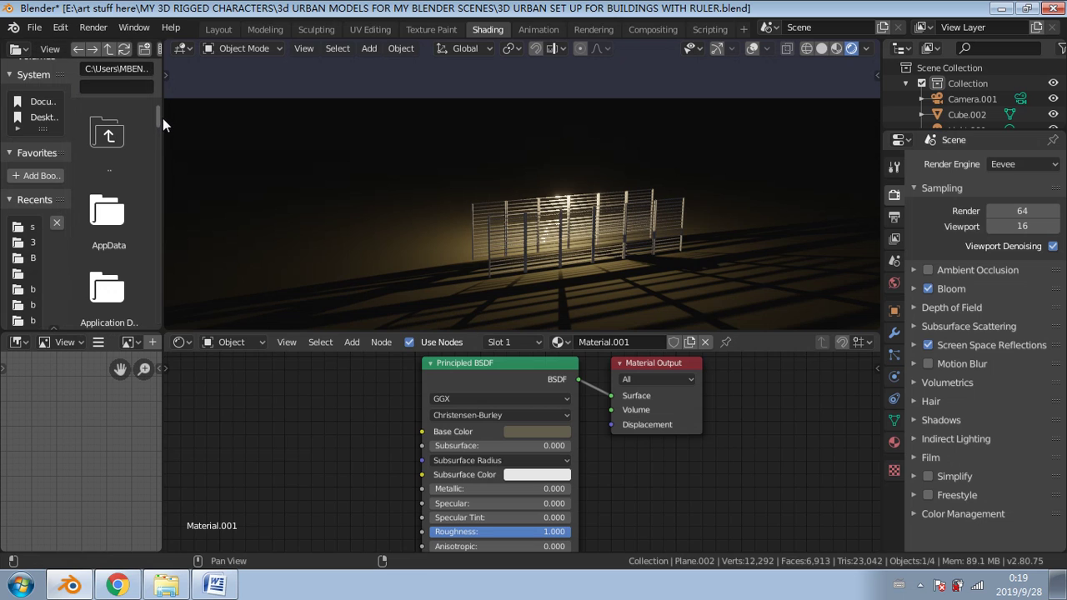
pyautogui.moveTo(164, 121); pyautogui.dragTo(239, 120)
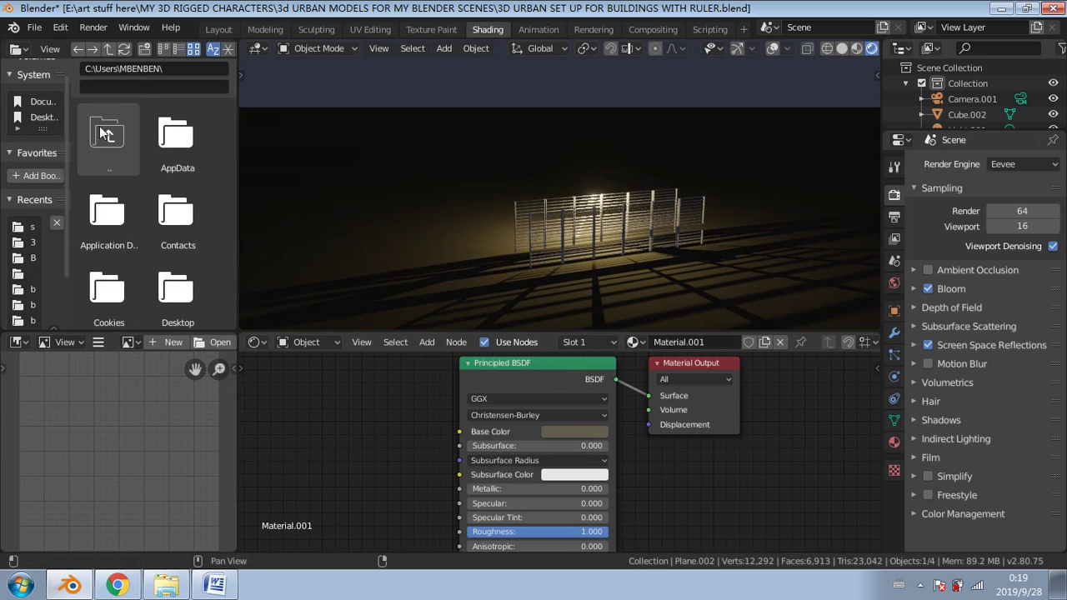
pyautogui.moveTo(71, 114); pyautogui.dragTo(104, 114)
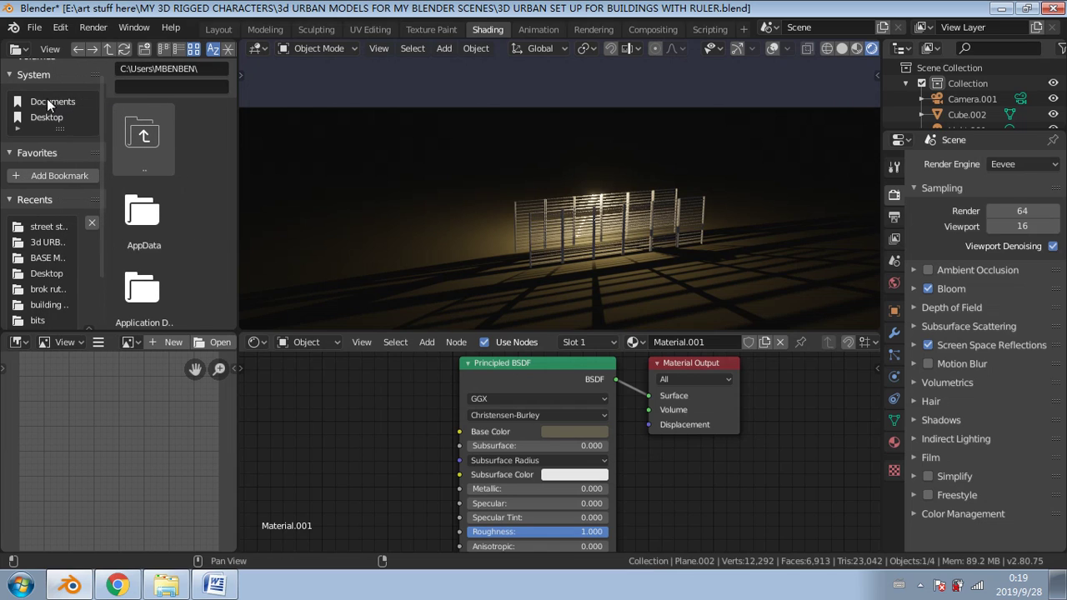
pyautogui.scroll(1, 29, 81)
# Step: Browse the root of drive D in the file browser for the folder that holds the ground textures
pyautogui.click(7, 72)
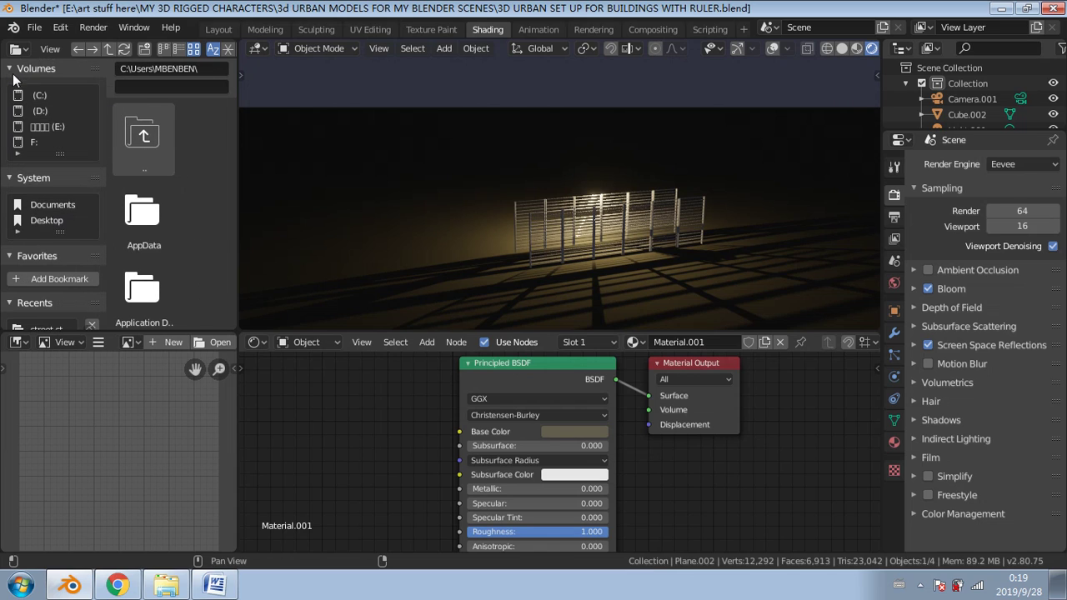
pyautogui.click(35, 111)
pyautogui.scroll(-2, 188, 223)
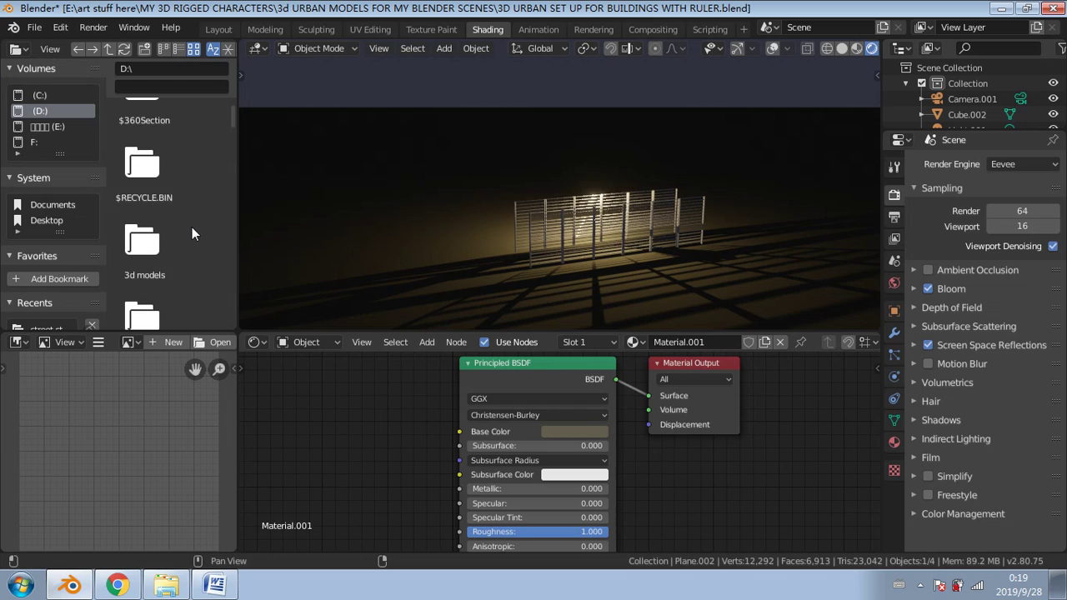
pyautogui.scroll(-5, 200, 236)
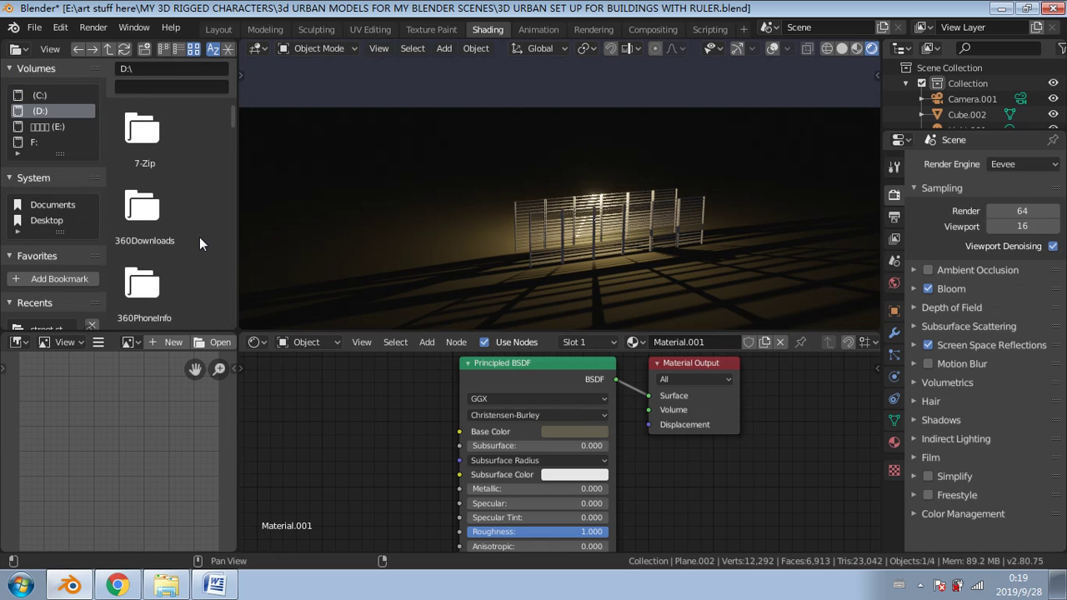
pyautogui.scroll(-4, 199, 237)
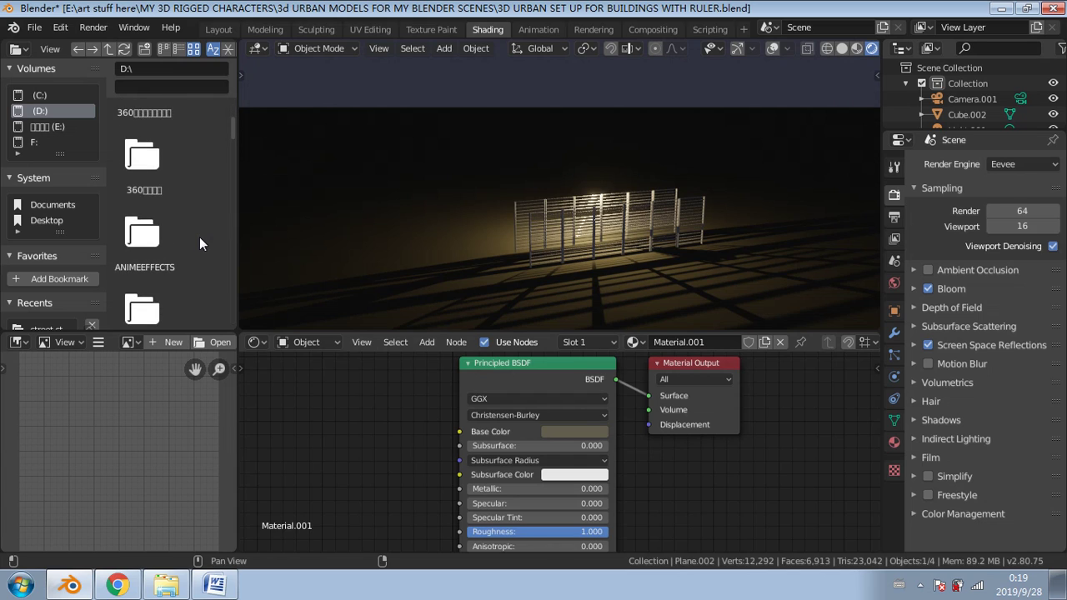
pyautogui.scroll(-5, 200, 236)
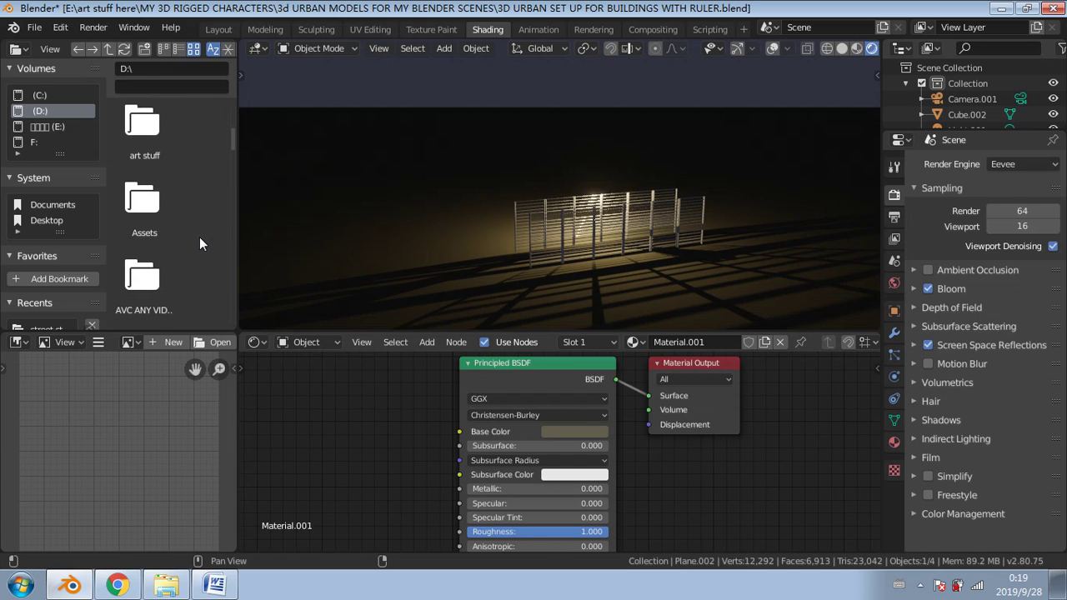
pyautogui.scroll(1, 200, 237)
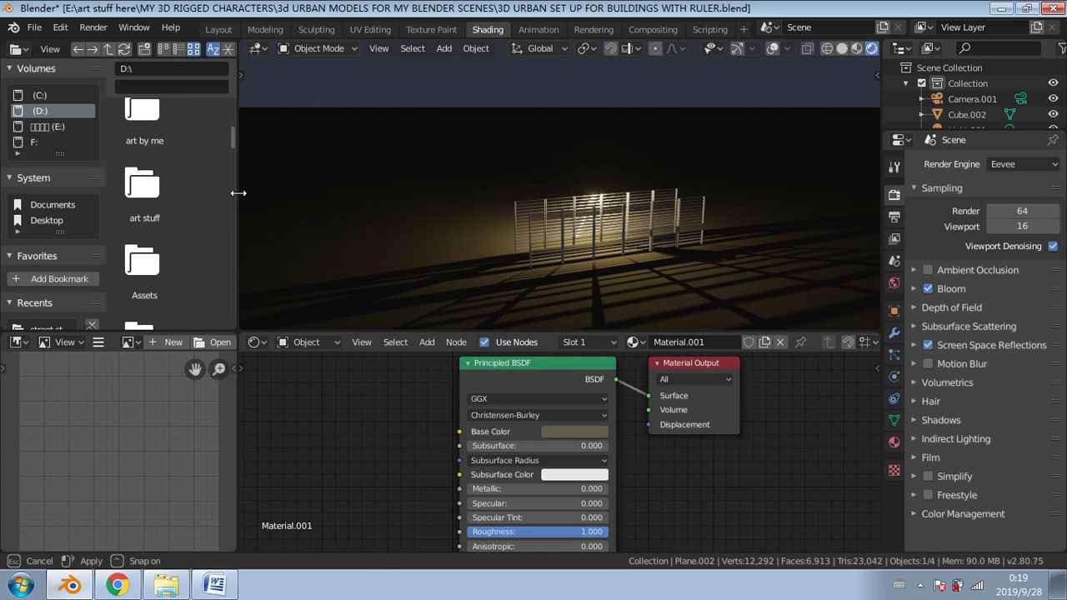
pyautogui.moveTo(239, 192); pyautogui.dragTo(352, 200)
pyautogui.scroll(-4, 323, 229)
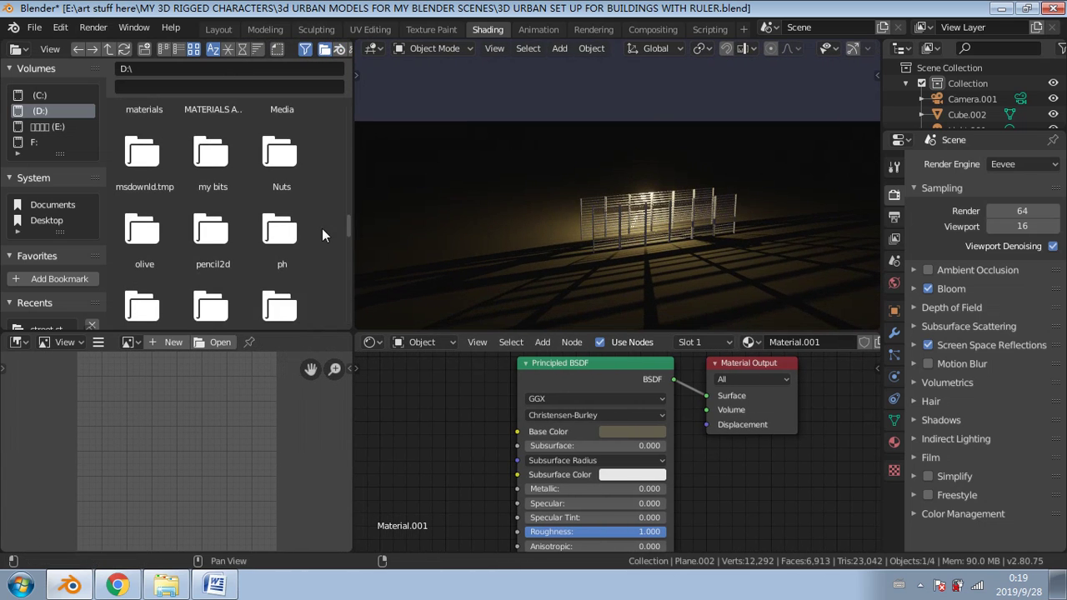
pyautogui.scroll(-3, 321, 228)
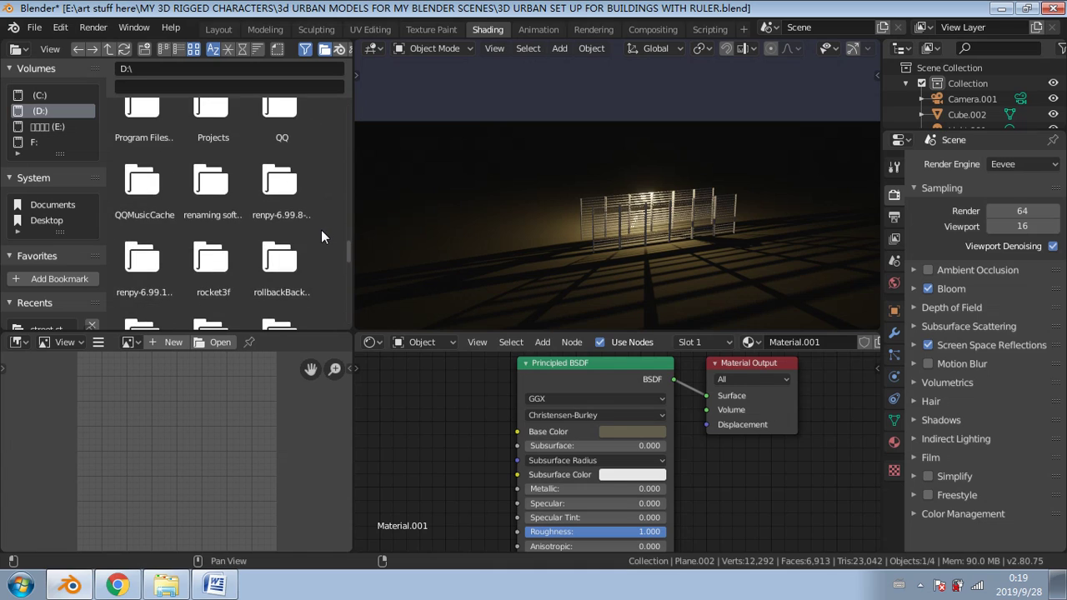
pyautogui.scroll(2, 321, 233)
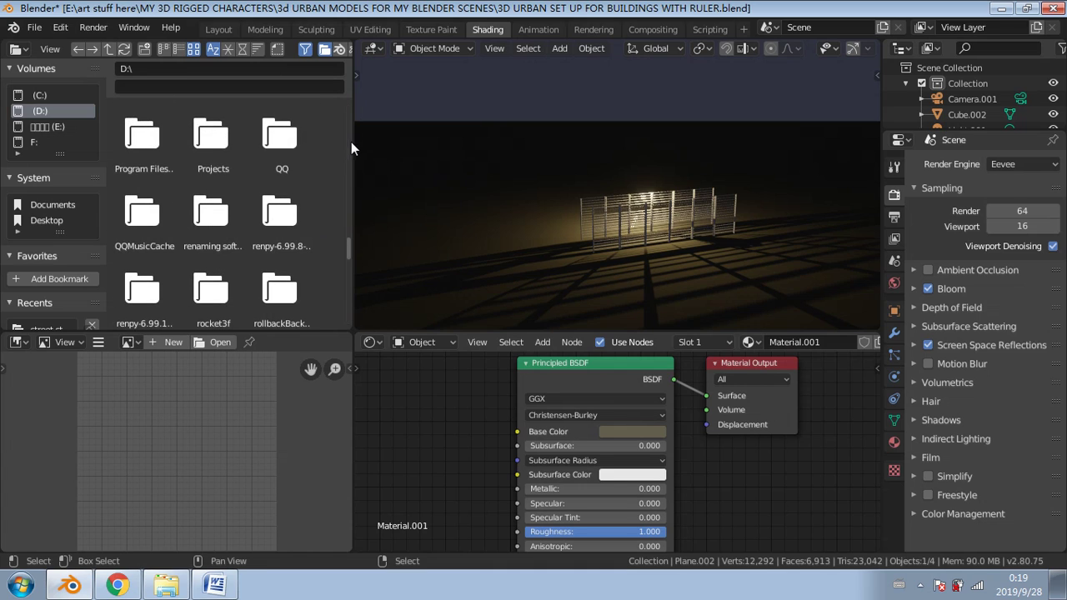
pyautogui.scroll(3, 351, 135)
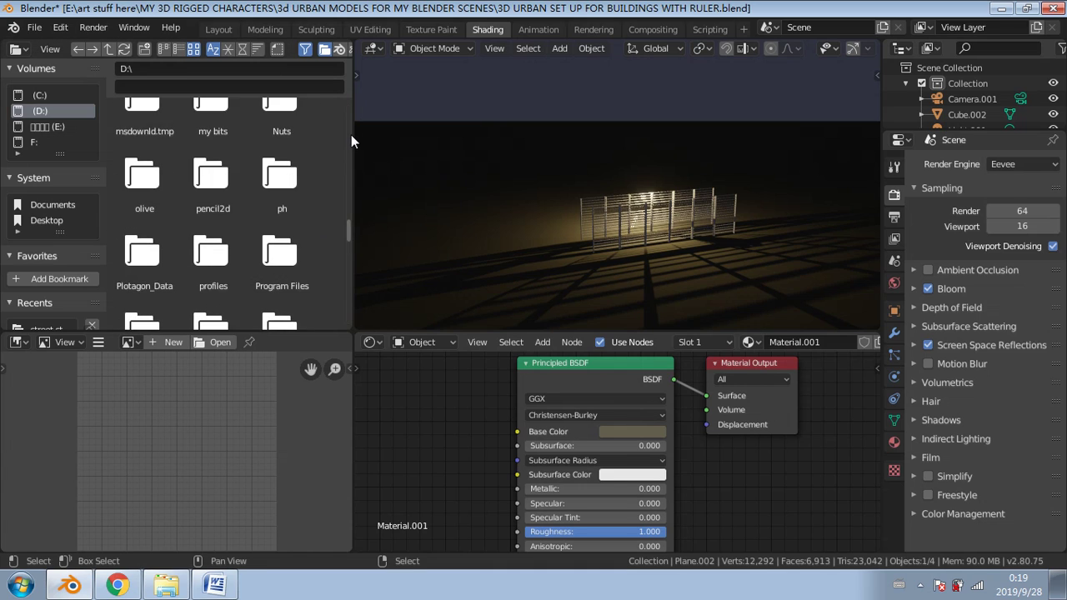
# Step: Narrow the file browser area again, restore the Blender window to a smaller size and move it aside to uncover the desktop
pyautogui.moveTo(354, 128); pyautogui.dragTo(166, 129)
pyautogui.doubleClick(457, 7)
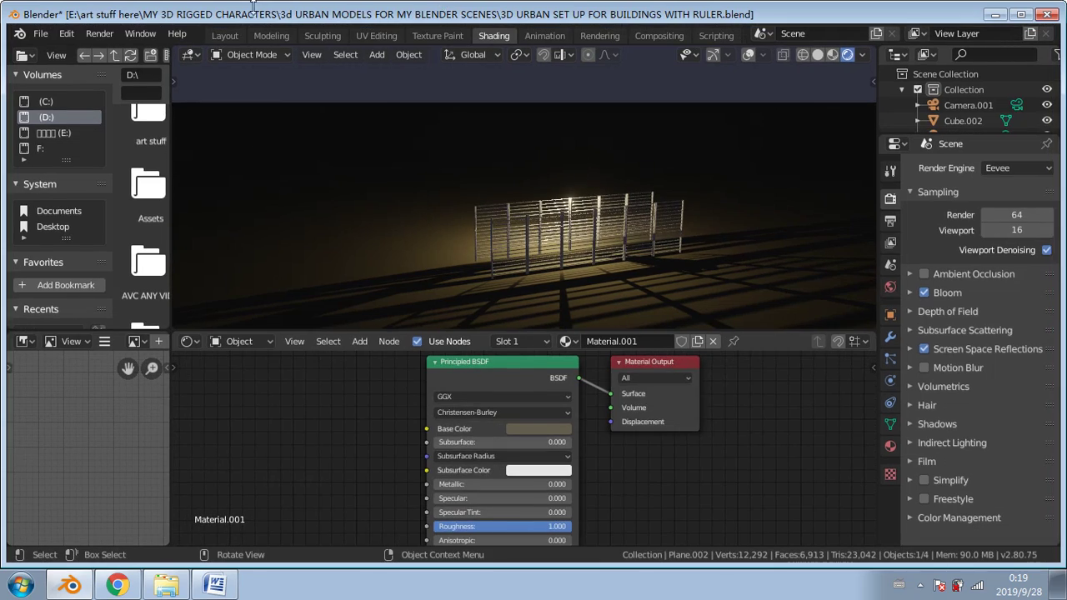
pyautogui.moveTo(0, 1); pyautogui.dragTo(419, 95)
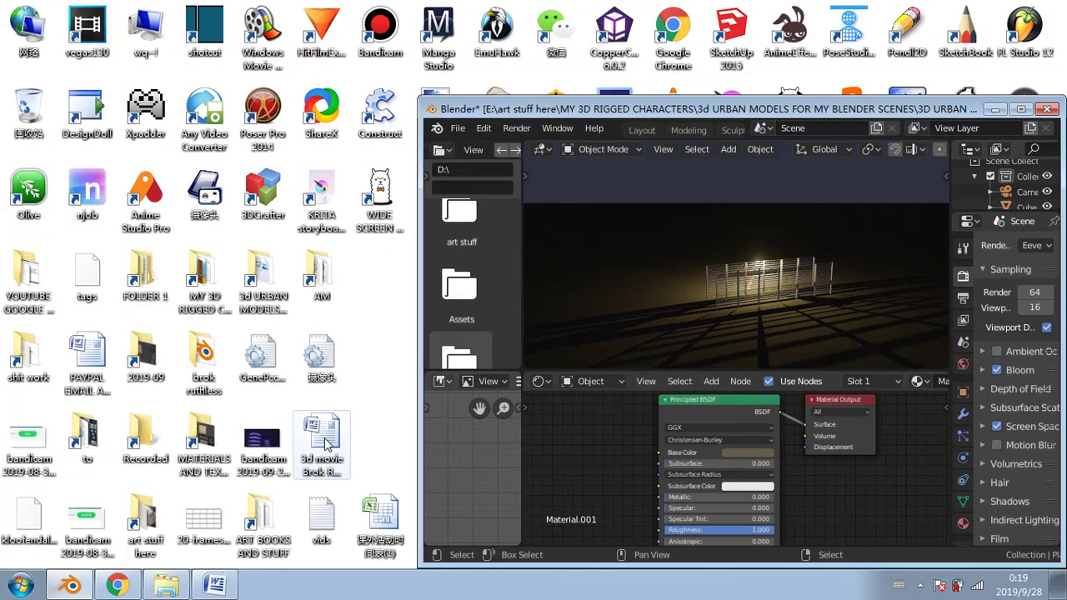
pyautogui.click(166, 585)
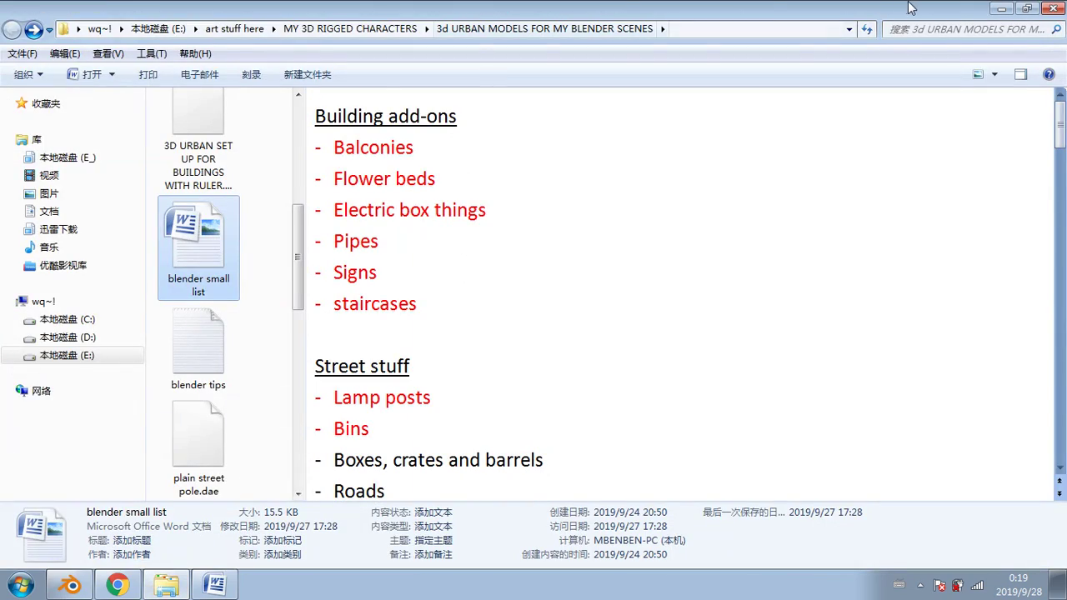
pyautogui.click(1000, 9)
pyautogui.click(242, 440)
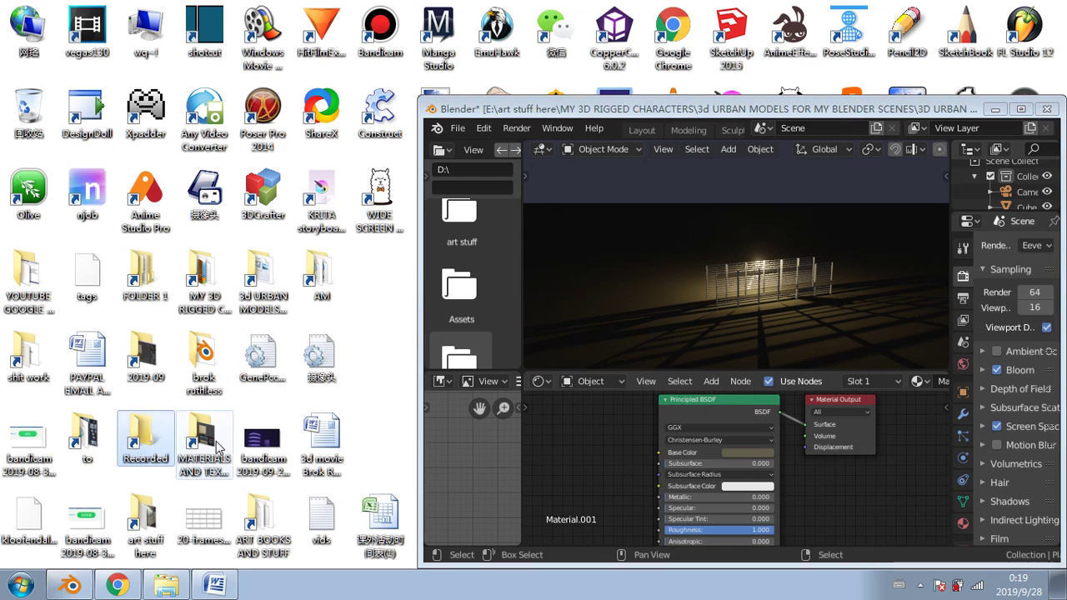
pyautogui.doubleClick(242, 440)
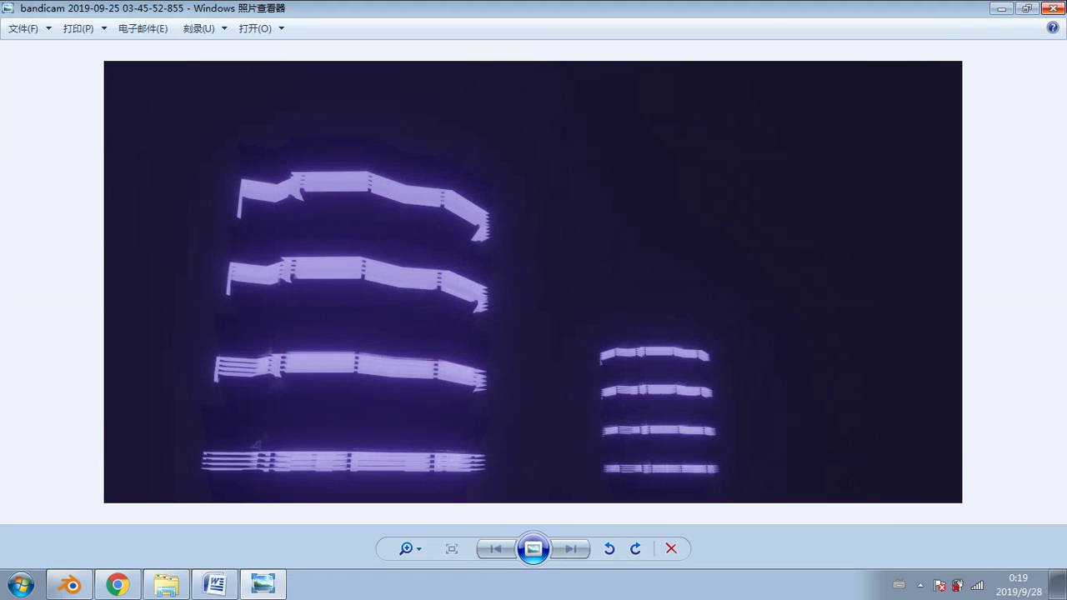
pyautogui.click(1057, 10)
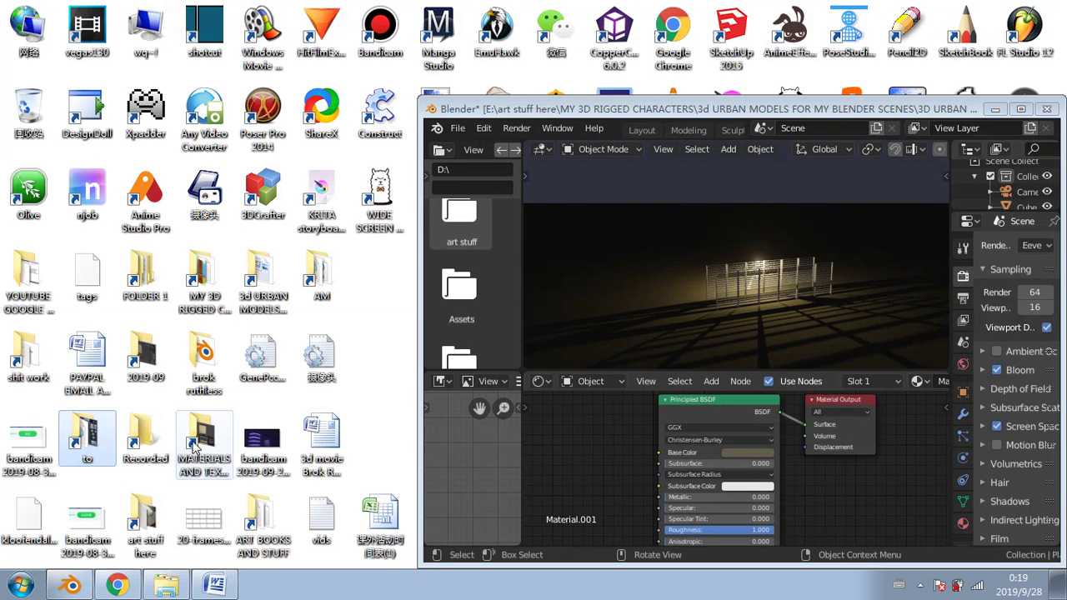
# Step: Open the MATERIALS AND TEXTURES folder from the desktop, go into GROUND and FLOOR, and narrow the folder window beside Blender
pyautogui.doubleClick(200, 447)
pyautogui.moveTo(613, 225); pyautogui.dragTo(240, 133)
pyautogui.doubleClick(180, 240)
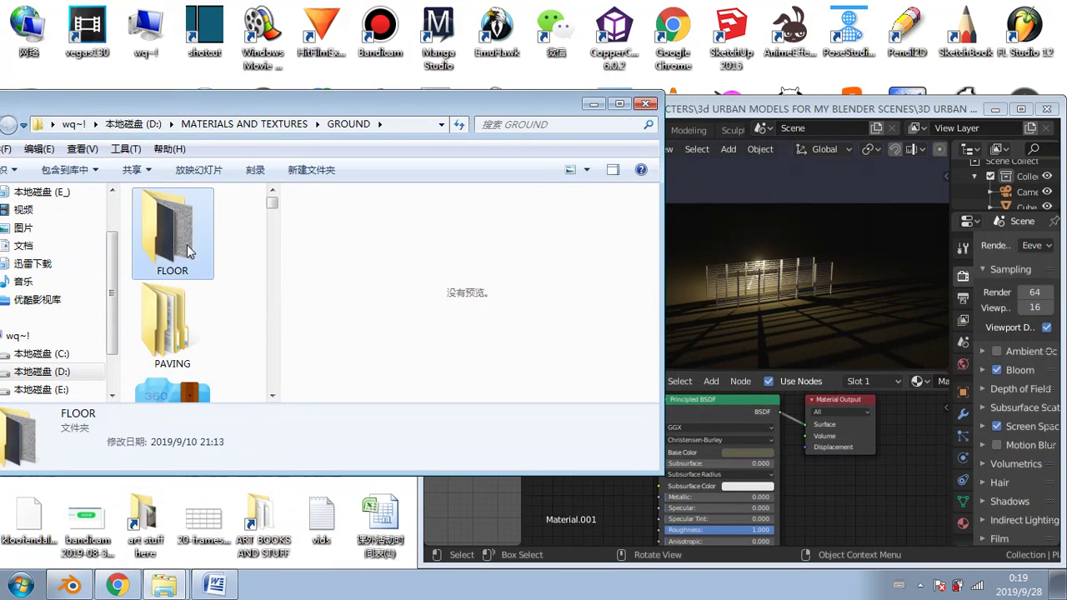
pyautogui.doubleClick(179, 240)
pyautogui.moveTo(662, 158); pyautogui.dragTo(322, 159)
# Step: Find Tiles51_col among the FLOOR textures, add it to the ground material as an image node, close the folder and maximize Blender
pyautogui.scroll(-5, 236, 316)
pyautogui.scroll(1, 236, 310)
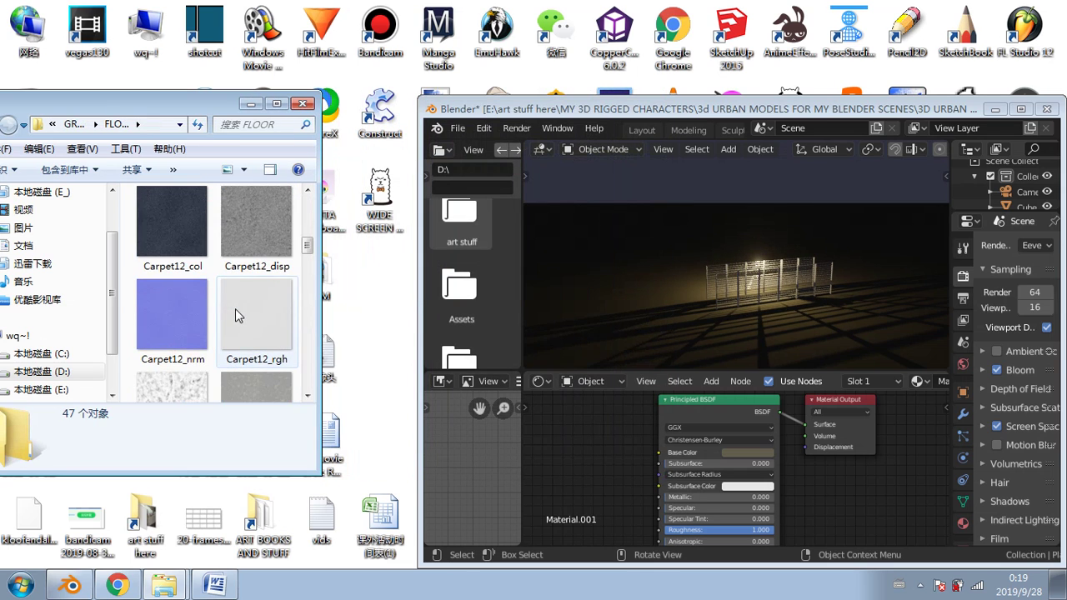
pyautogui.scroll(-1, 210, 255)
pyautogui.scroll(2, 209, 255)
pyautogui.scroll(-3, 210, 256)
pyautogui.scroll(-5, 210, 261)
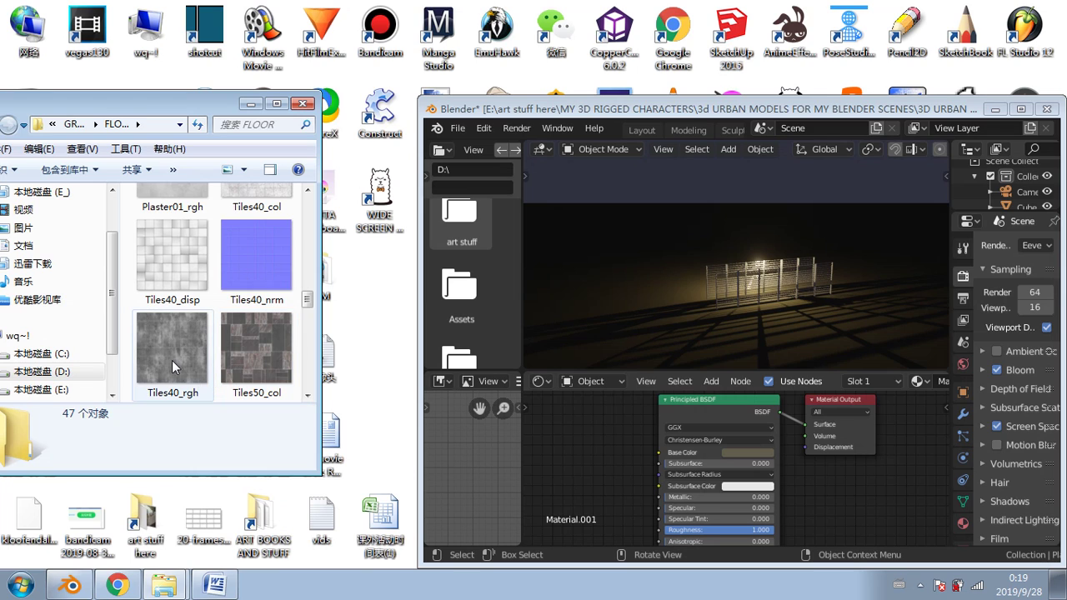
pyautogui.scroll(-1, 165, 358)
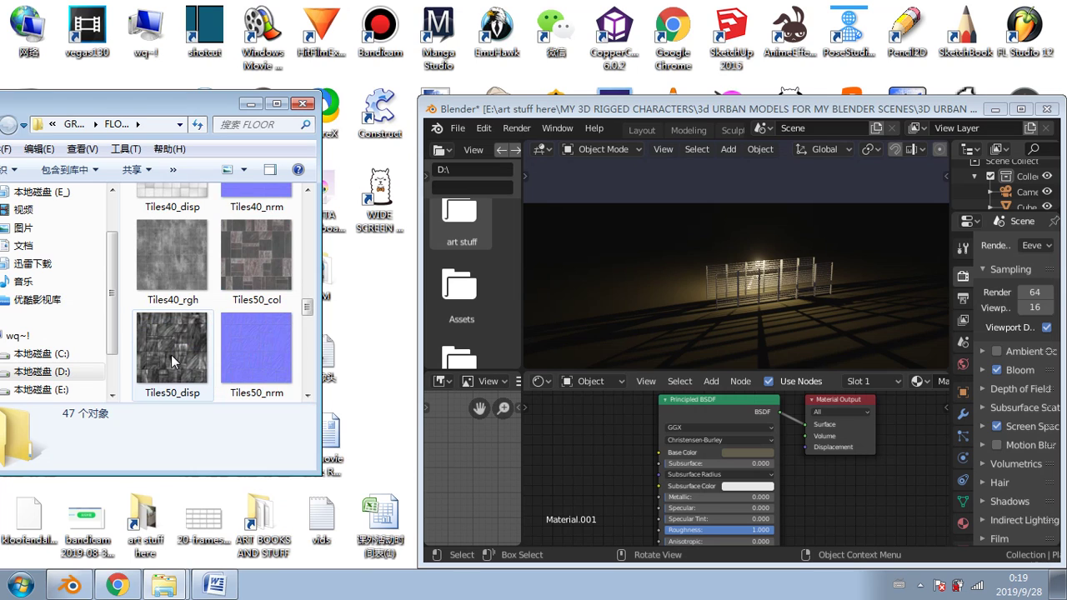
pyautogui.scroll(-1, 254, 355)
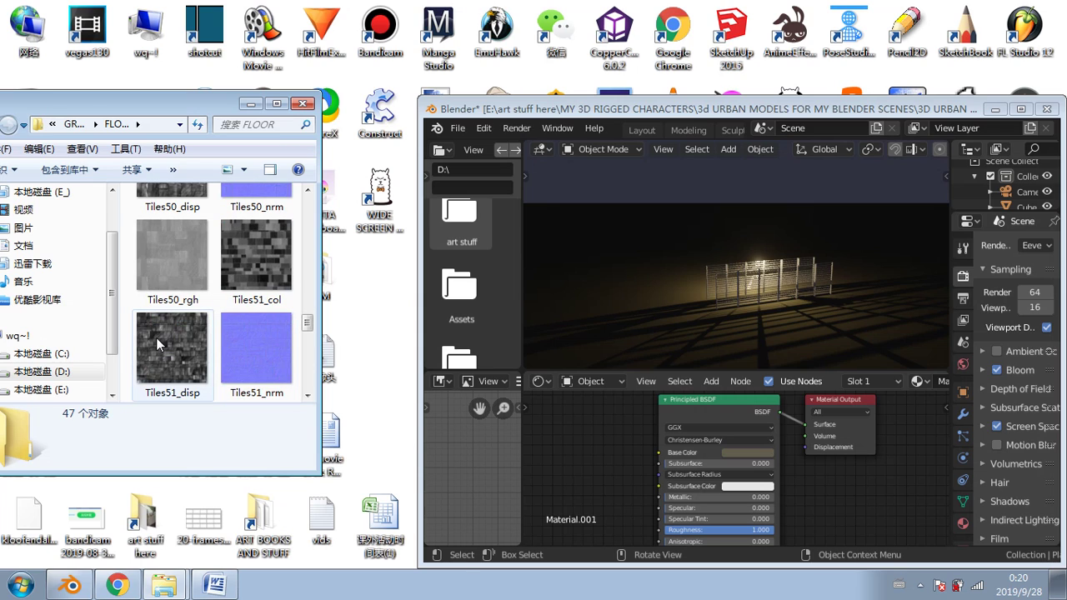
pyautogui.scroll(1, 263, 358)
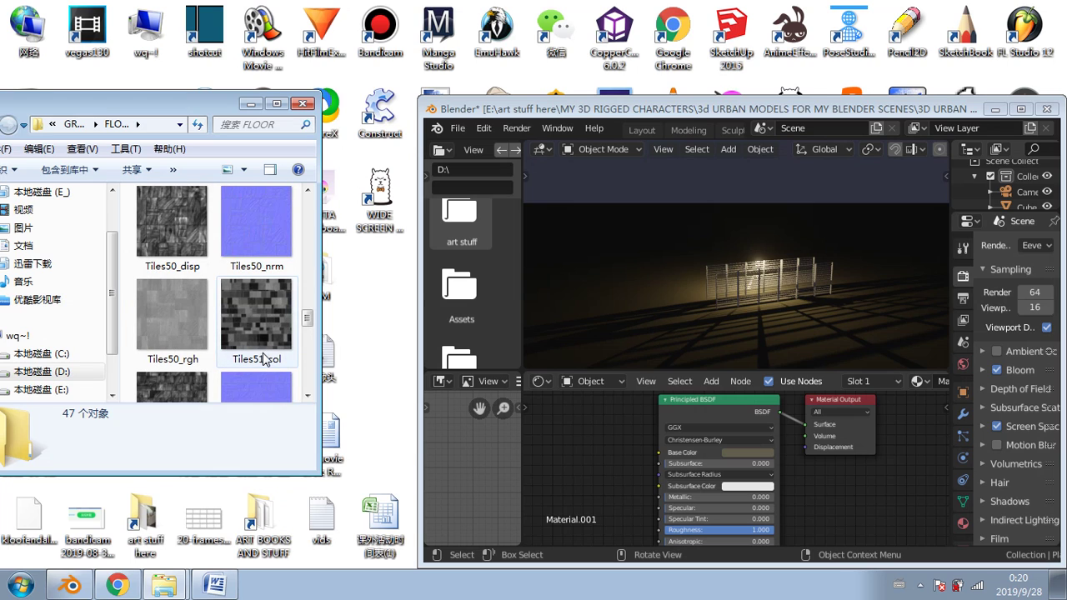
pyautogui.moveTo(252, 338); pyautogui.dragTo(533, 425)
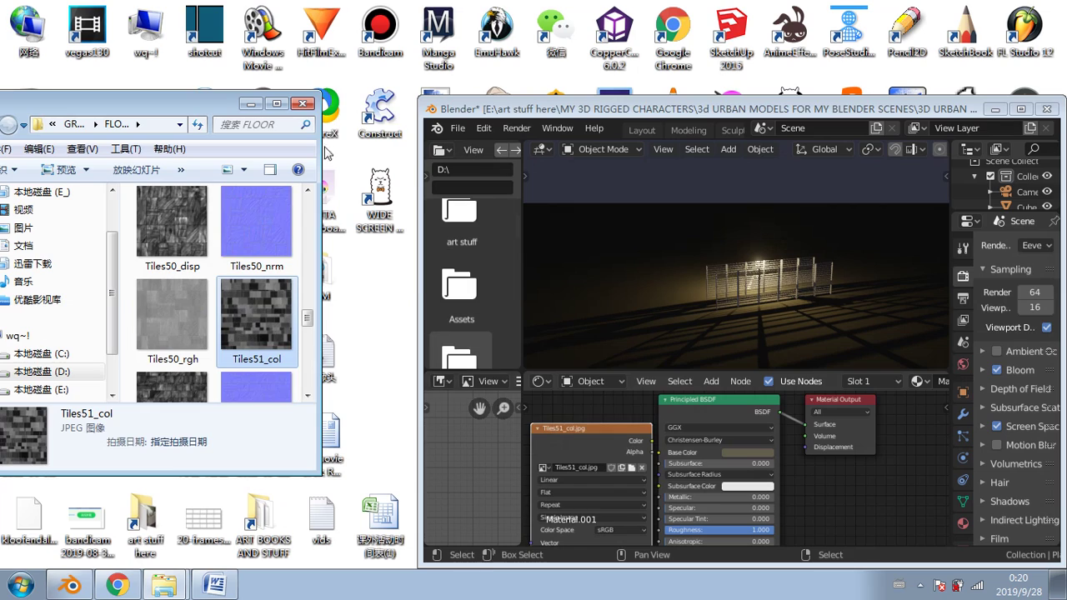
pyautogui.click(302, 104)
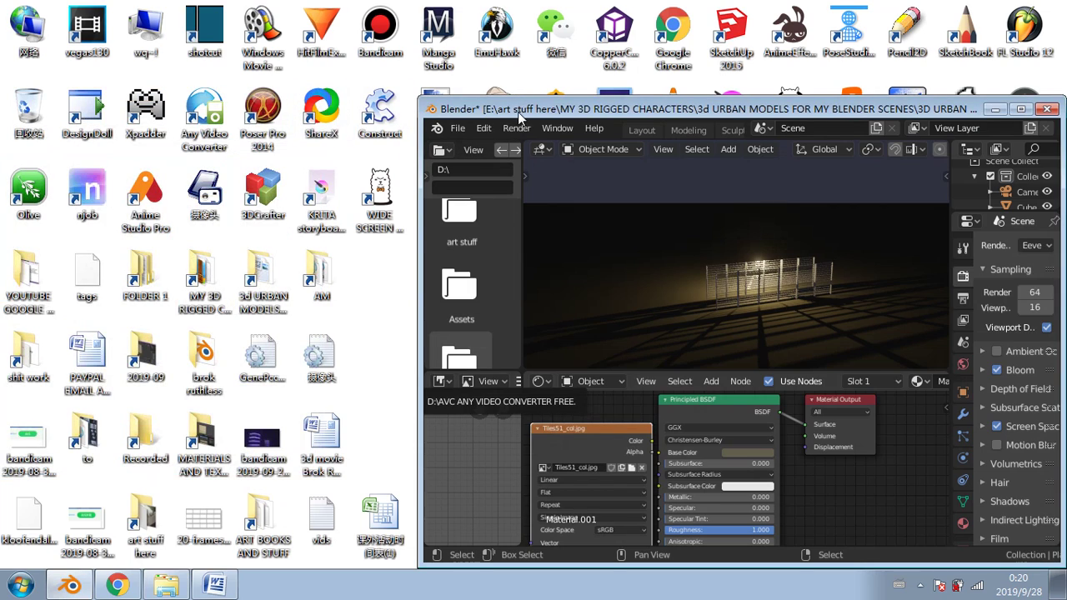
pyautogui.doubleClick(523, 109)
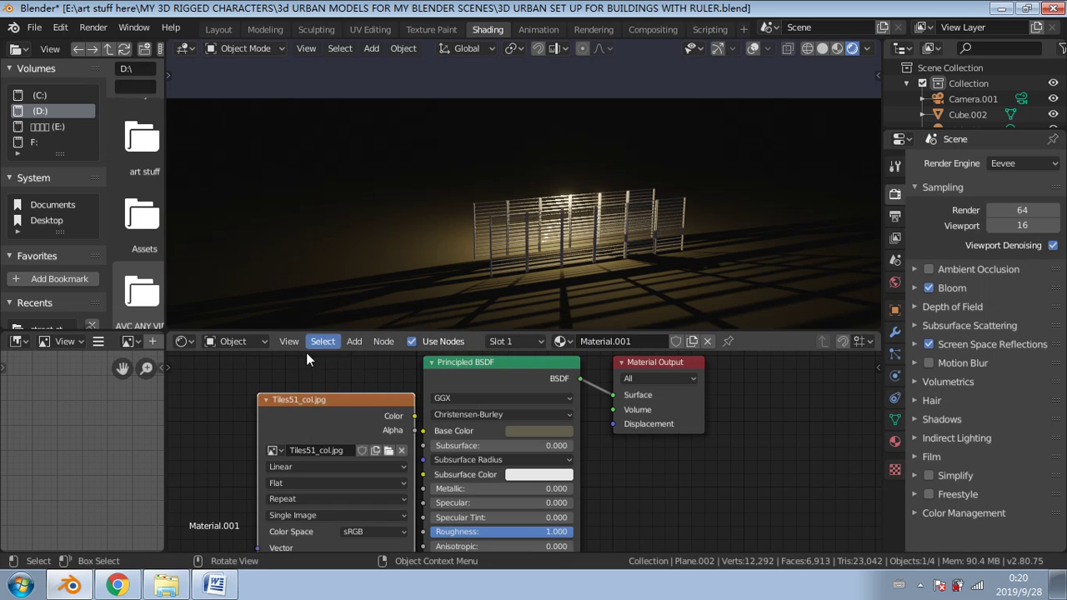
# Step: Space the Tiles51_col node away from the shader, link its Color to Base Color, and inspect the ground from between the fences
pyautogui.moveTo(318, 398); pyautogui.dragTo(241, 382)
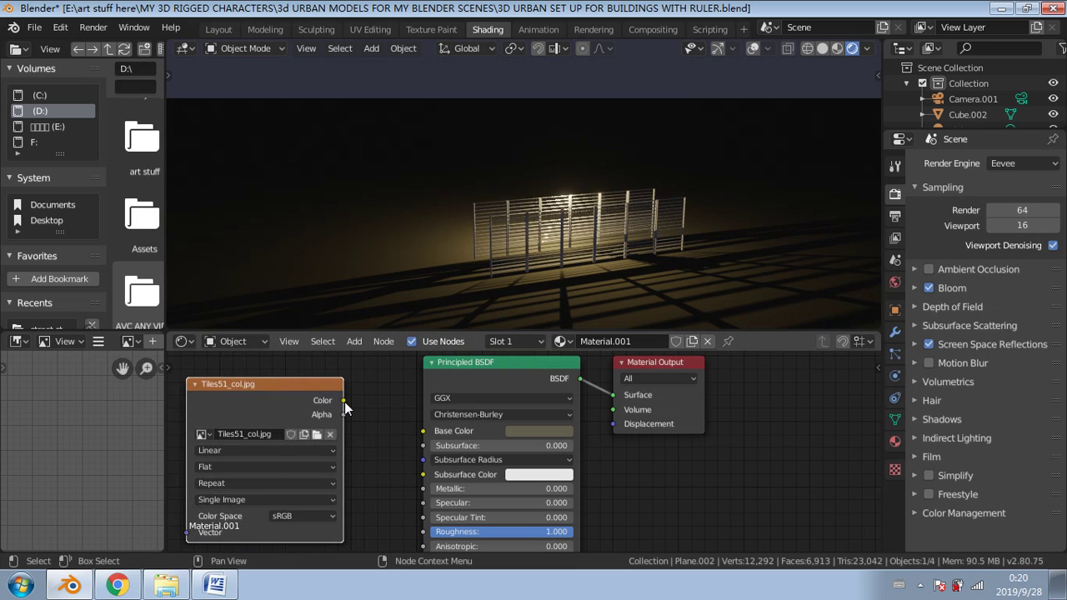
pyautogui.moveTo(342, 400); pyautogui.dragTo(419, 433)
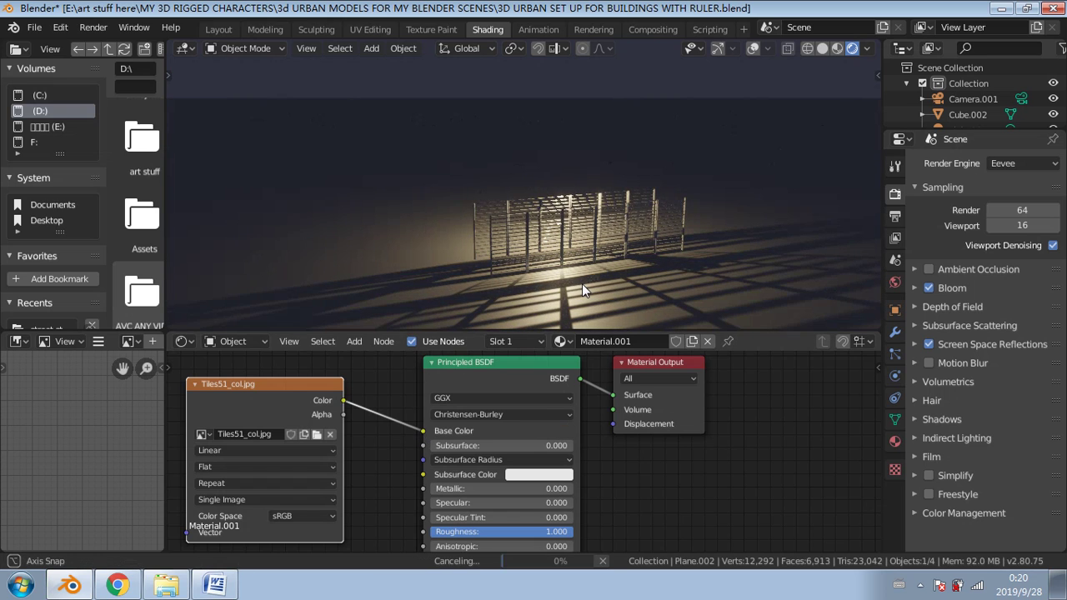
pyautogui.moveTo(521, 271)
pyautogui.mouseDown(button='middle')
pyautogui.moveTo(650, 277)
pyautogui.moveTo(513, 259)
pyautogui.moveTo(524, 276)
pyautogui.moveTo(515, 176)
pyautogui.moveTo(545, 89)
pyautogui.moveTo(530, 285)
pyautogui.mouseUp(button='middle')
pyautogui.scroll(3, 514, 183)
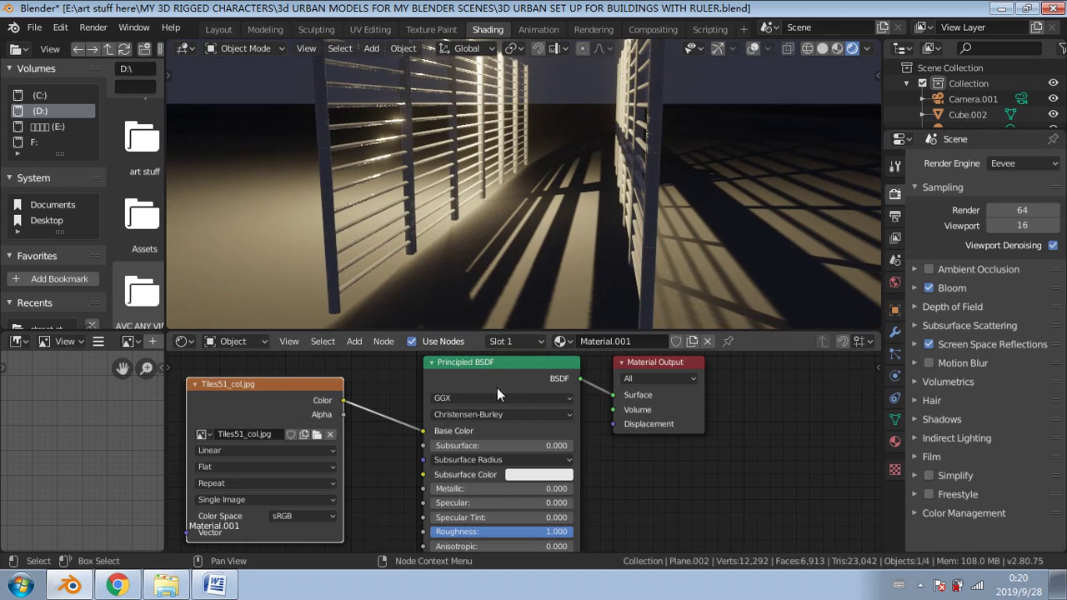
pyautogui.moveTo(442, 291); pyautogui.dragTo(544, 246, button='middle')
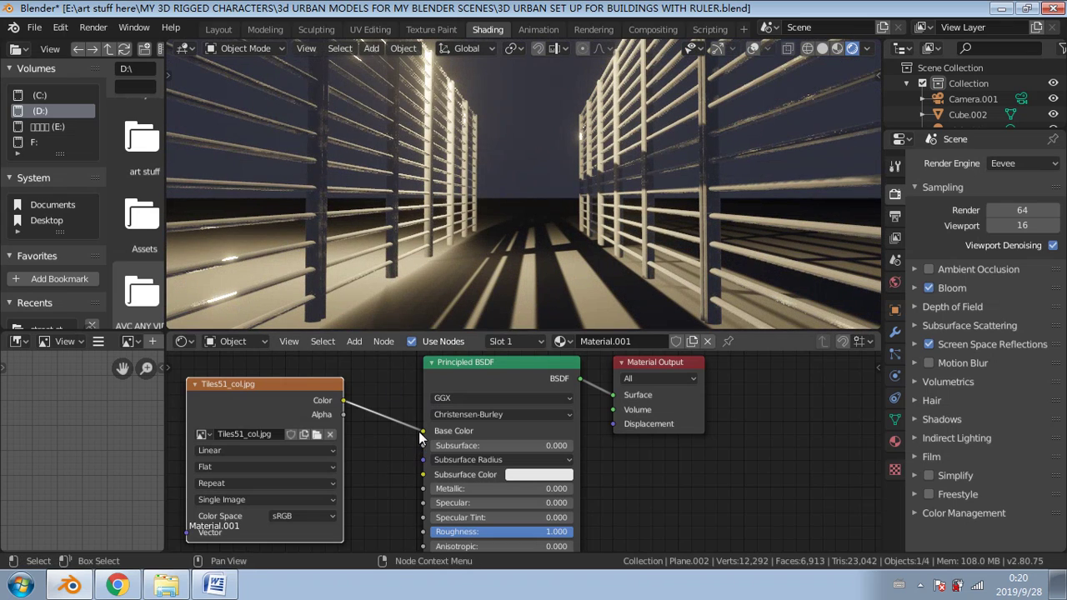
# Step: Disconnect the image texture from Base Color and the Principled BSDF from the Material Output's Surface
pyautogui.moveTo(422, 431); pyautogui.dragTo(400, 435)
pyautogui.moveTo(546, 363); pyautogui.dragTo(525, 372)
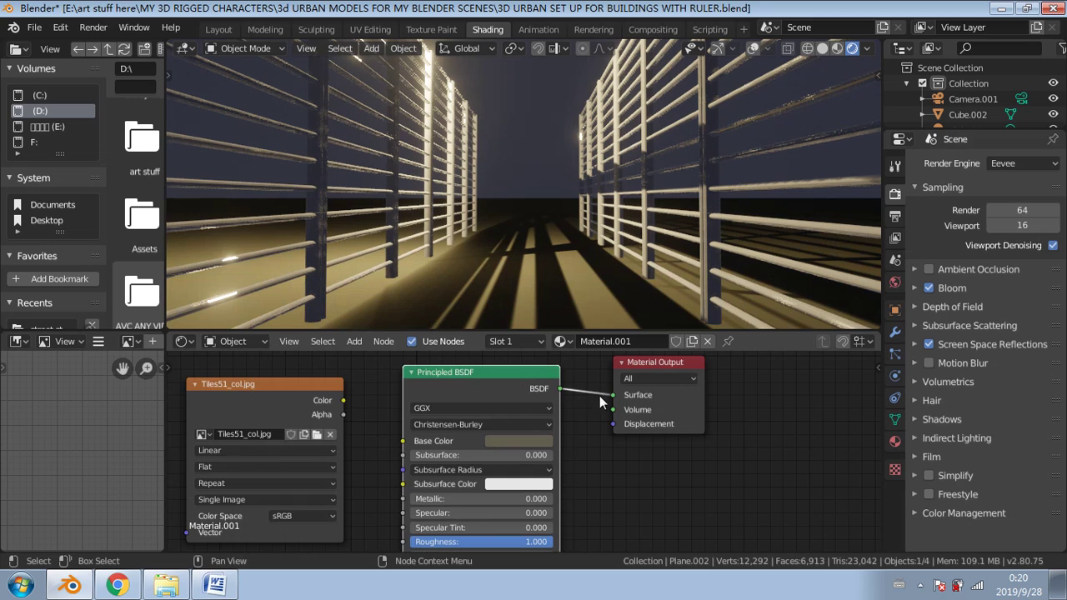
pyautogui.moveTo(613, 396); pyautogui.dragTo(589, 406)
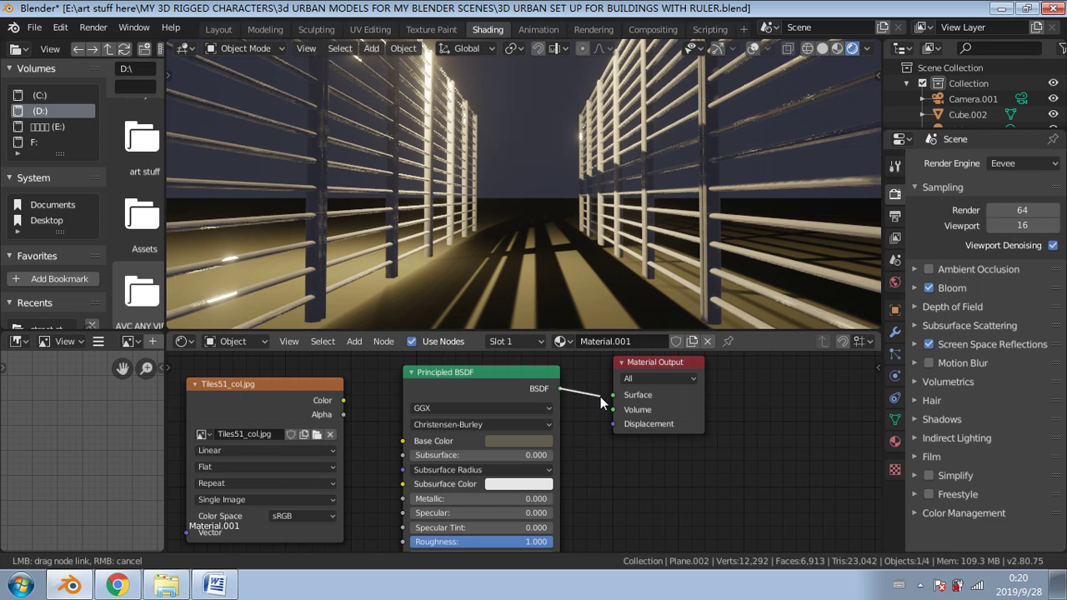
pyautogui.moveTo(600, 397); pyautogui.dragTo(596, 398)
# Step: Delete the disconnected Principled BSDF node from the ground material
pyautogui.rightClick(506, 374)
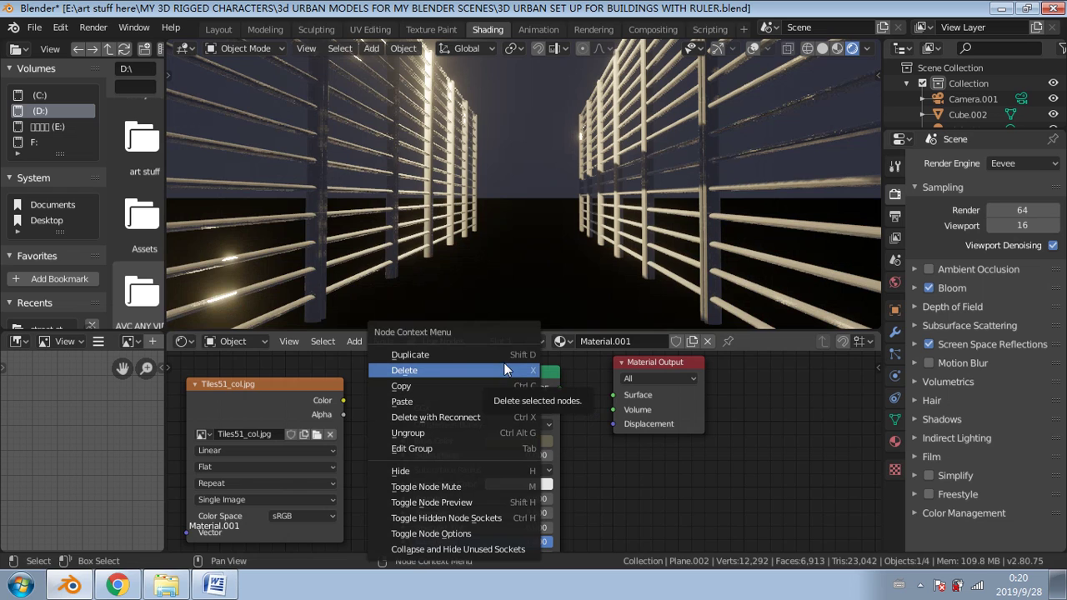
pyautogui.click(502, 368)
pyautogui.rightClick(503, 375)
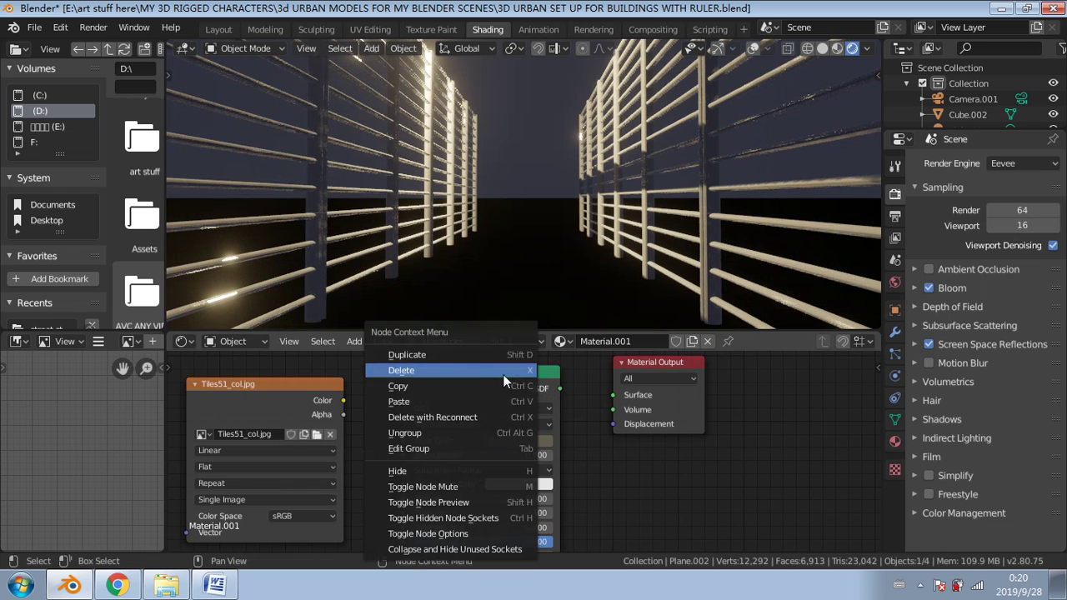
pyautogui.click(491, 382)
pyautogui.rightClick(495, 377)
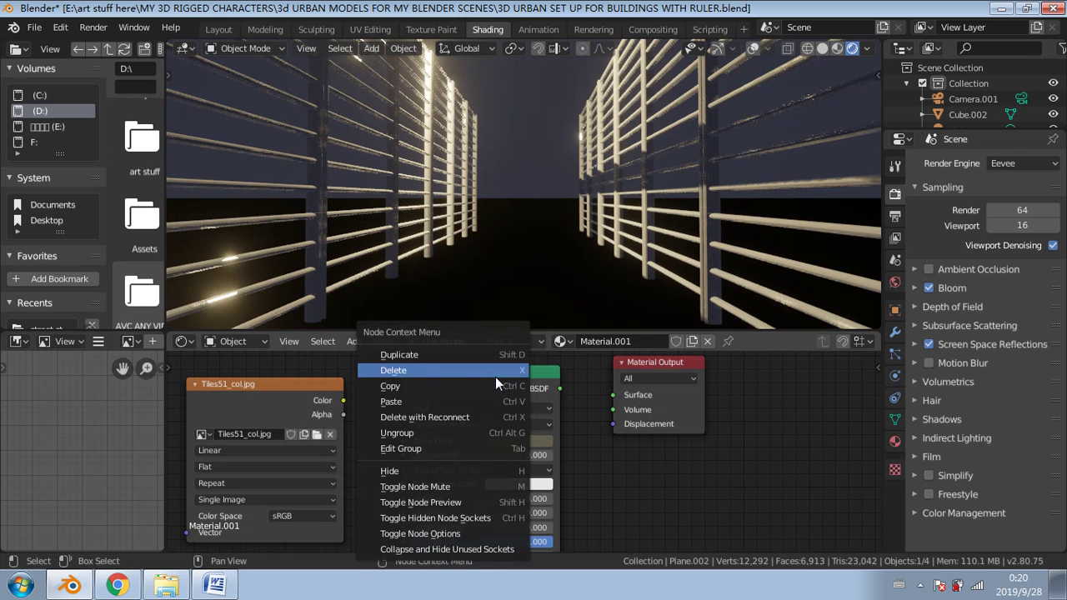
pyautogui.click(491, 373)
pyautogui.moveTo(490, 372); pyautogui.dragTo(497, 400)
pyautogui.rightClick(491, 400)
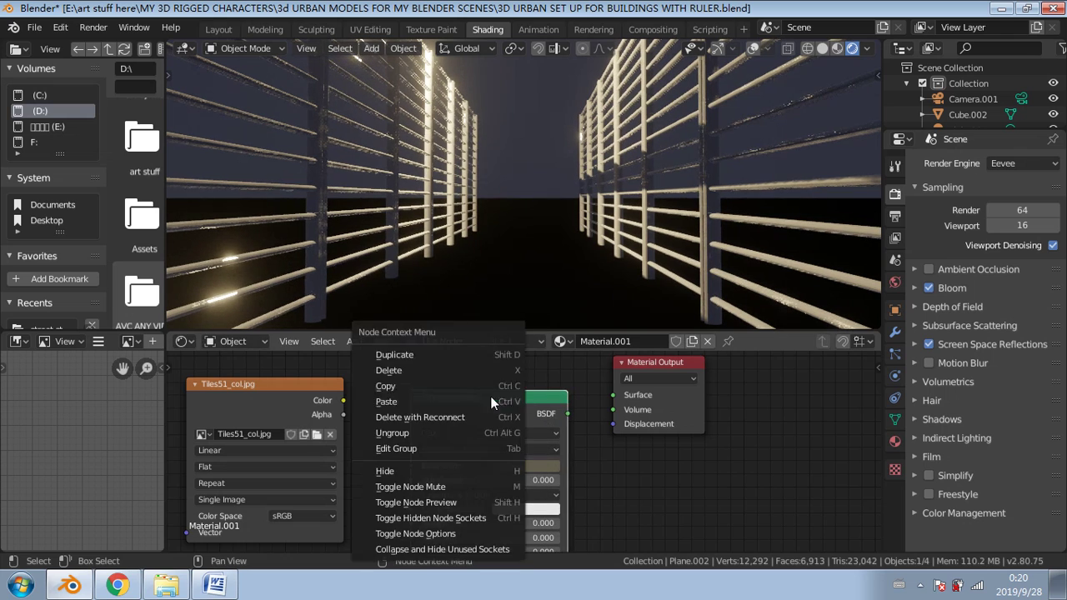
pyautogui.click(483, 367)
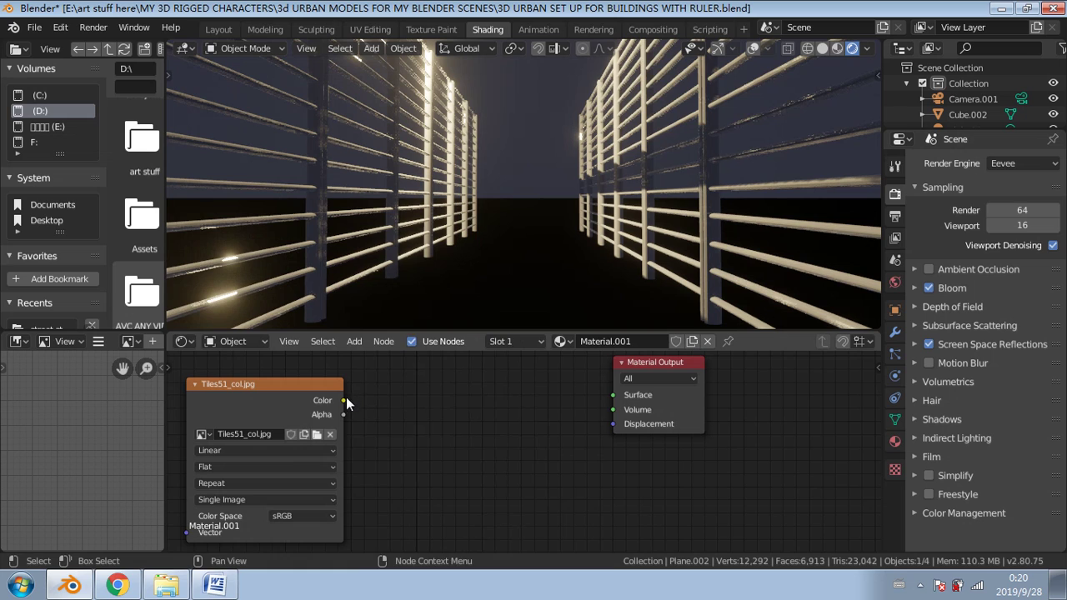
# Step: Try linking the Tiles51_col Color output directly to the Material Output's Surface and check the ground
pyautogui.moveTo(344, 400); pyautogui.dragTo(613, 395)
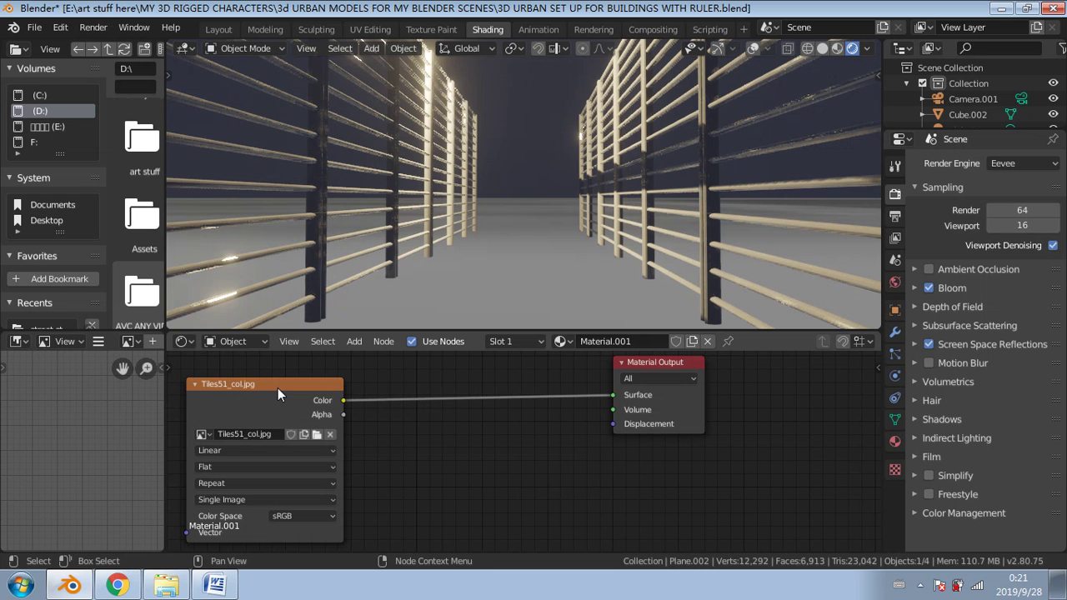
pyautogui.moveTo(278, 388); pyautogui.dragTo(420, 389)
pyautogui.moveTo(470, 231); pyautogui.dragTo(476, 266, button='middle')
# Step: Undo the direct Surface link, the Principled BSDF deletion and its disconnection from the Material Output
pyautogui.hotkey('ctrl', 'z')
pyautogui.hotkey('ctrl', 'z')
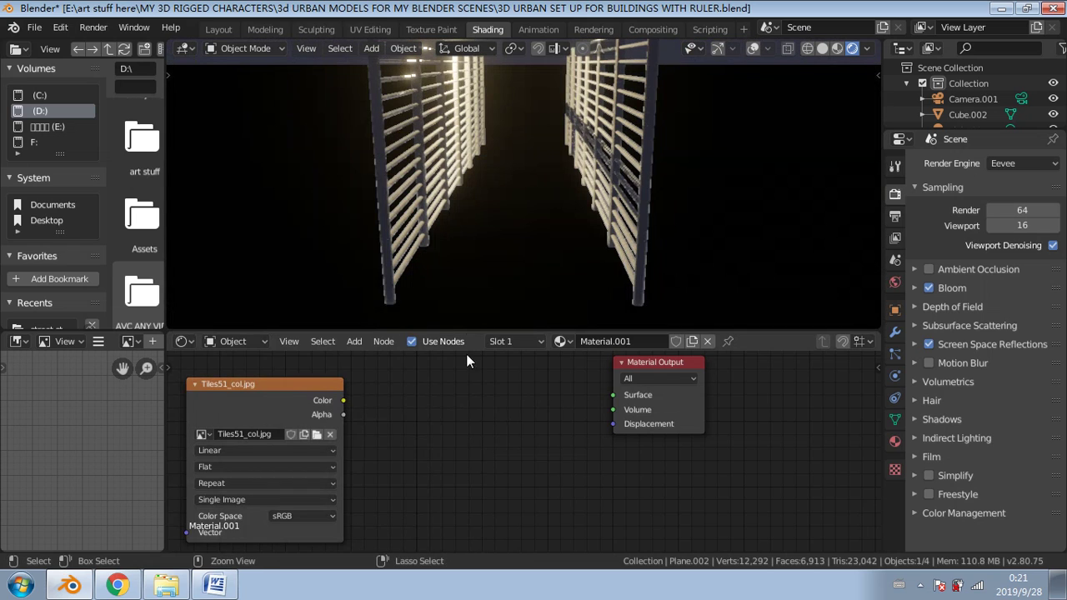
pyautogui.hotkey('ctrl', 'z')
pyautogui.hotkey('ctrl', 'z')
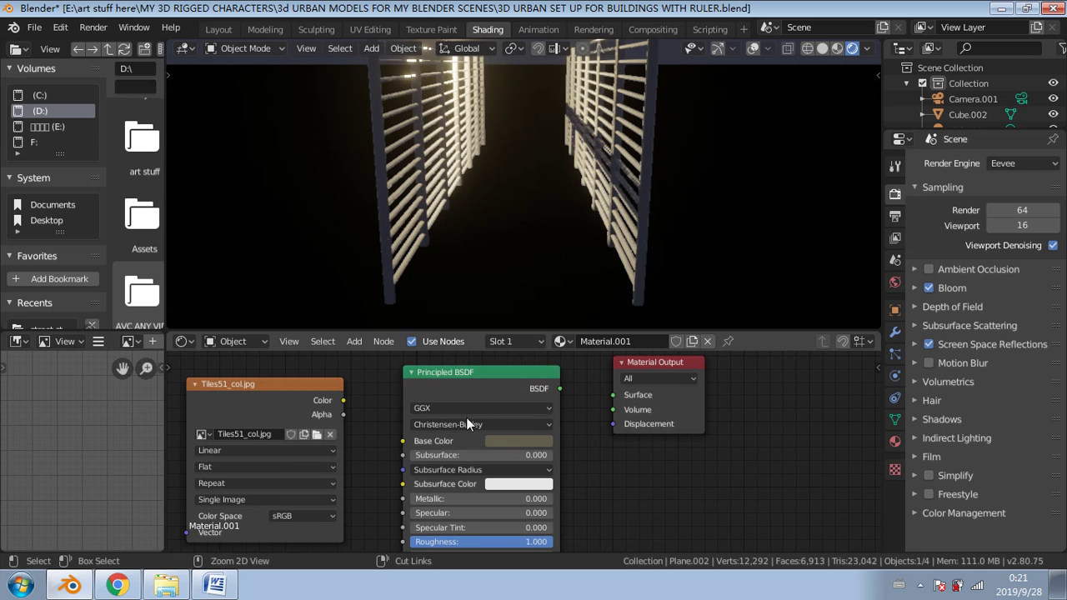
pyautogui.hotkey('ctrl', 'z')
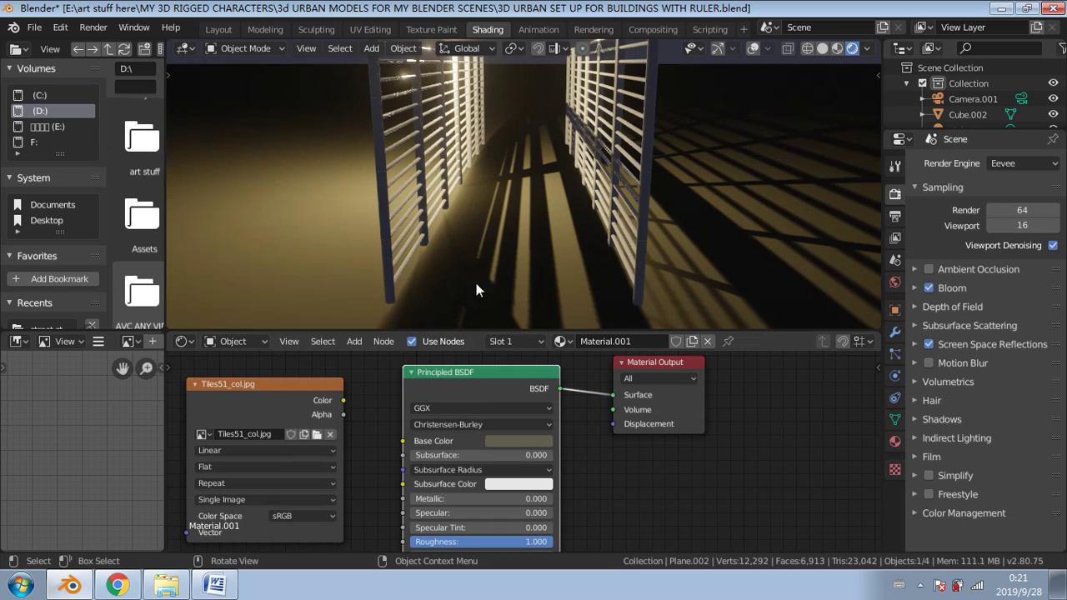
pyautogui.moveTo(476, 286); pyautogui.dragTo(539, 258, button='middle')
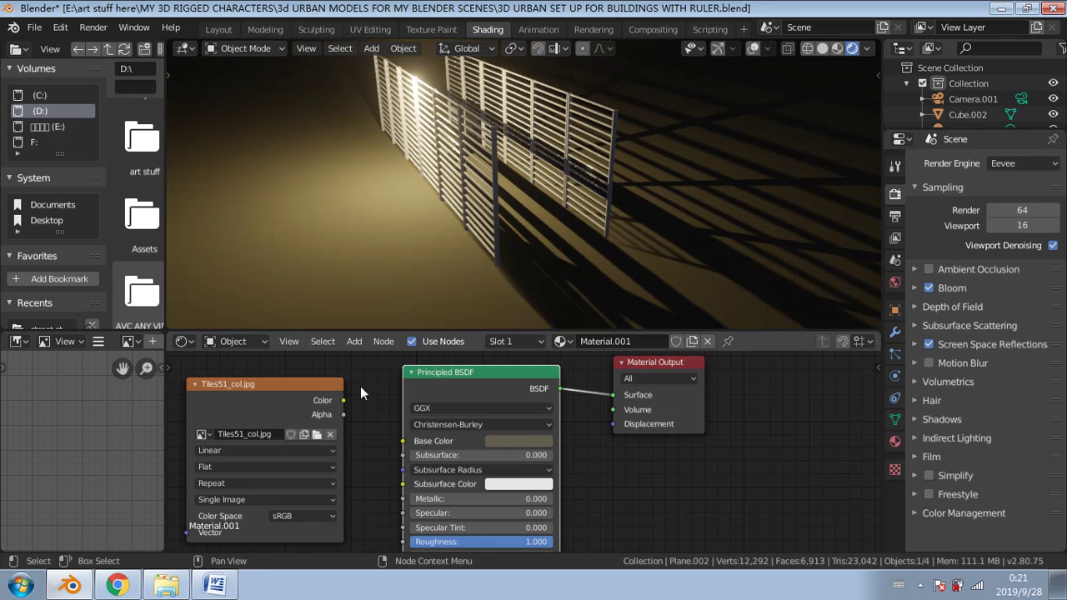
# Step: Show the ground's material properties and link the Tiles51_col Color output to the Principled BSDF's Base Color
pyautogui.click(311, 384)
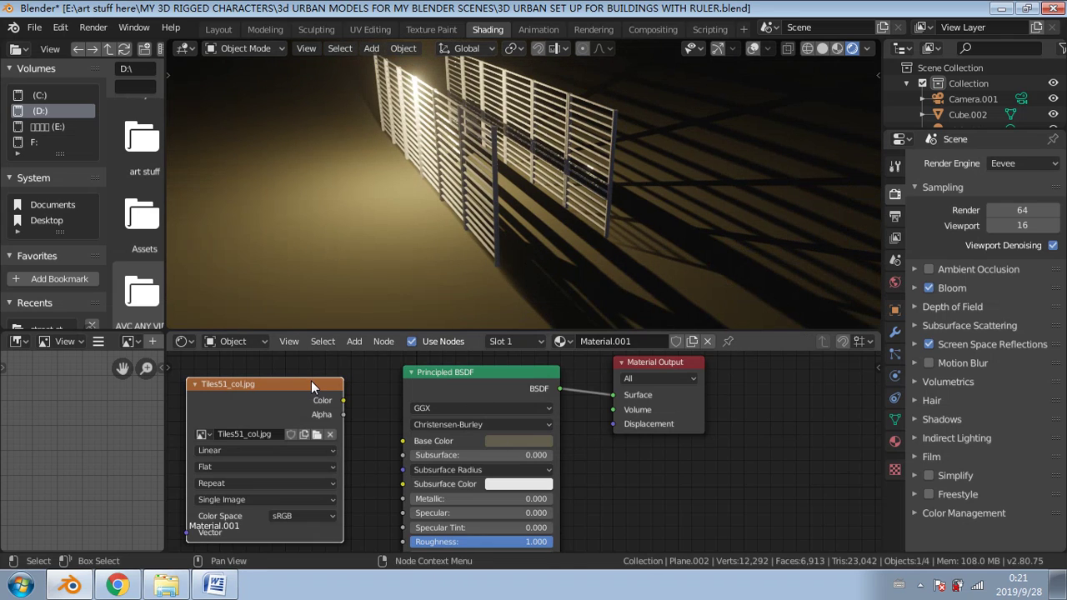
pyautogui.click(896, 441)
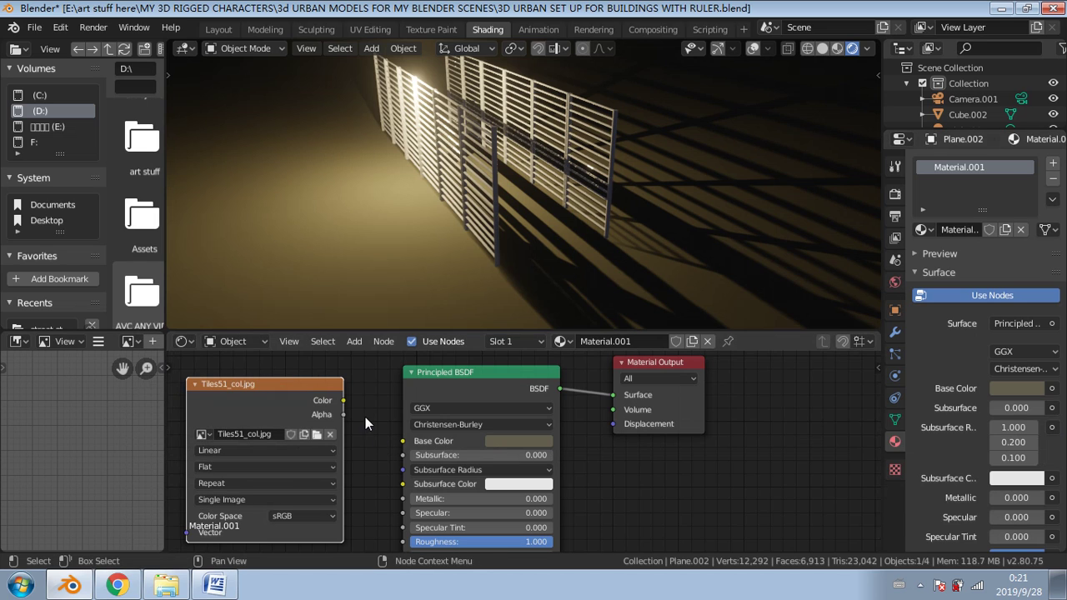
pyautogui.moveTo(342, 401); pyautogui.dragTo(404, 441)
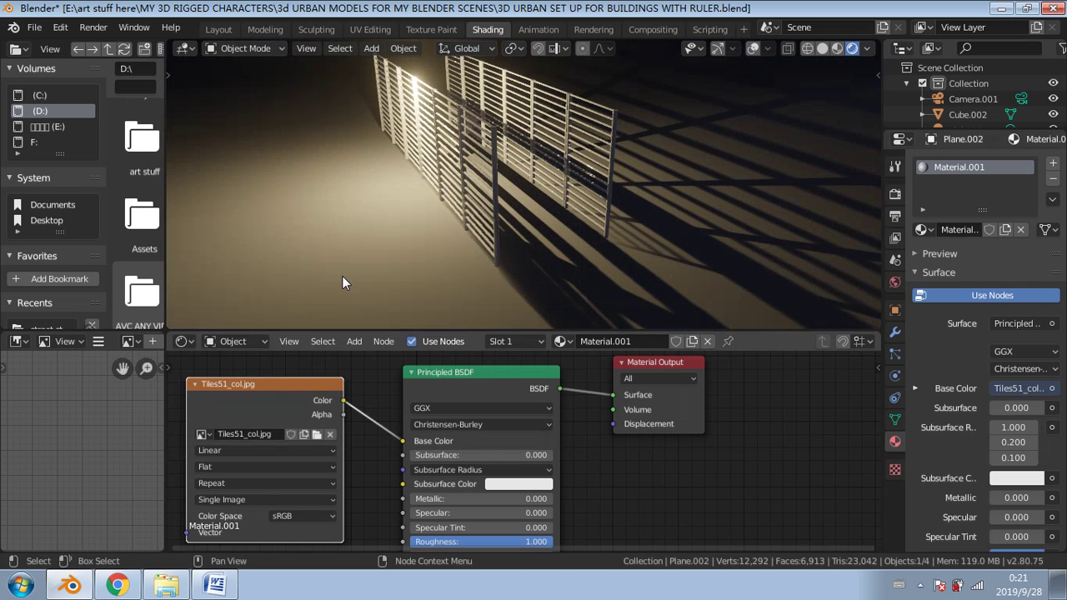
pyautogui.moveTo(332, 263); pyautogui.dragTo(477, 177, button='middle')
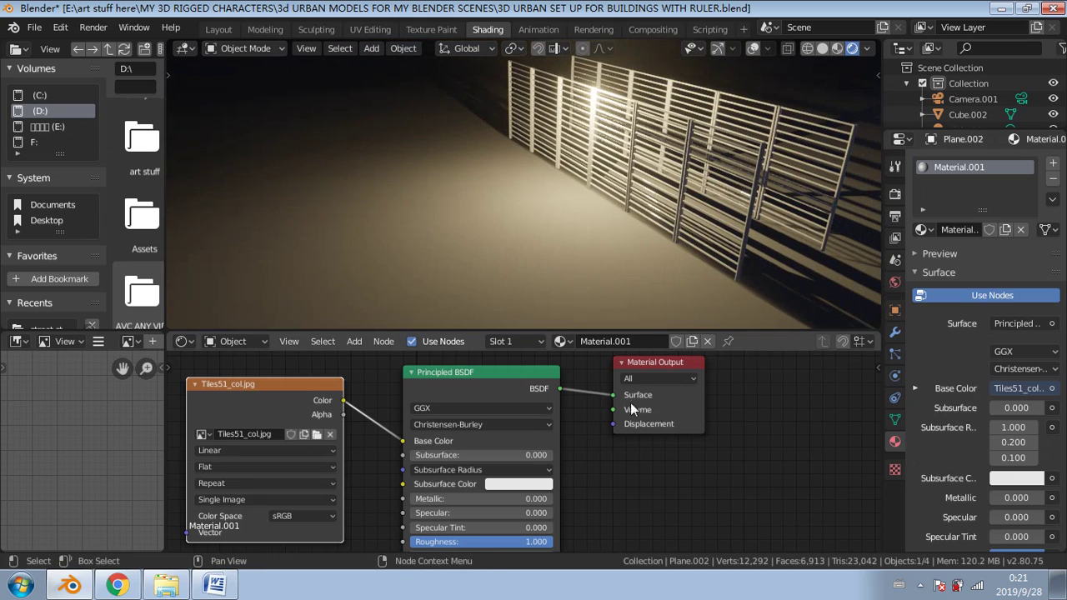
# Step: Find the Mapping node by searching for "map" and place it before the Tiles51_col image node
pyautogui.moveTo(630, 403); pyautogui.dragTo(155, 390, button='middle')
pyautogui.moveTo(317, 240); pyautogui.dragTo(414, 293, button='middle')
pyautogui.scroll(2, 380, 239)
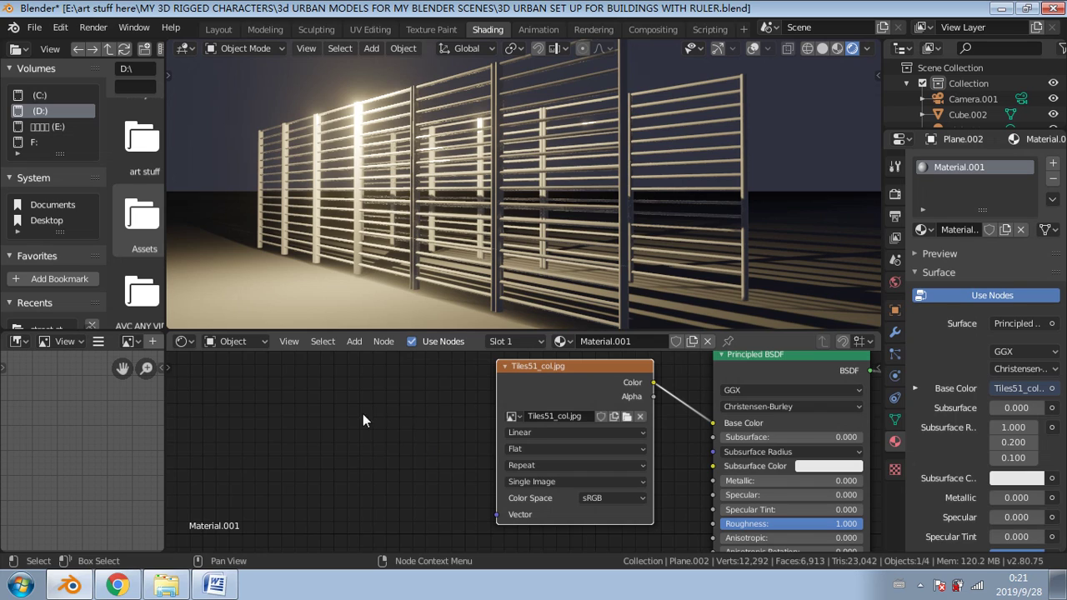
pyautogui.click(353, 341)
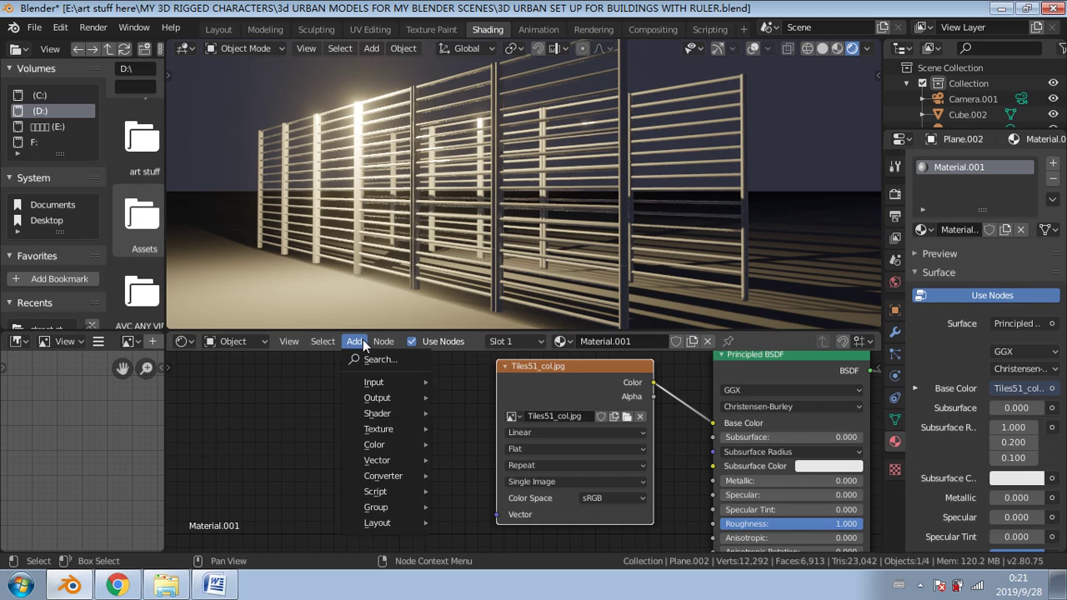
pyautogui.click(363, 359)
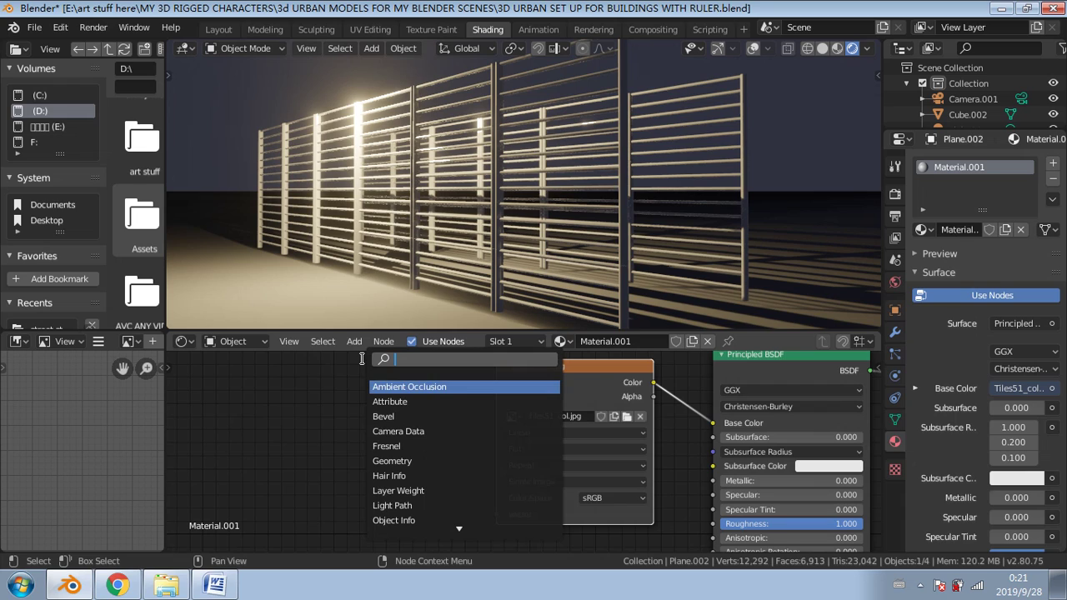
pyautogui.write('map')
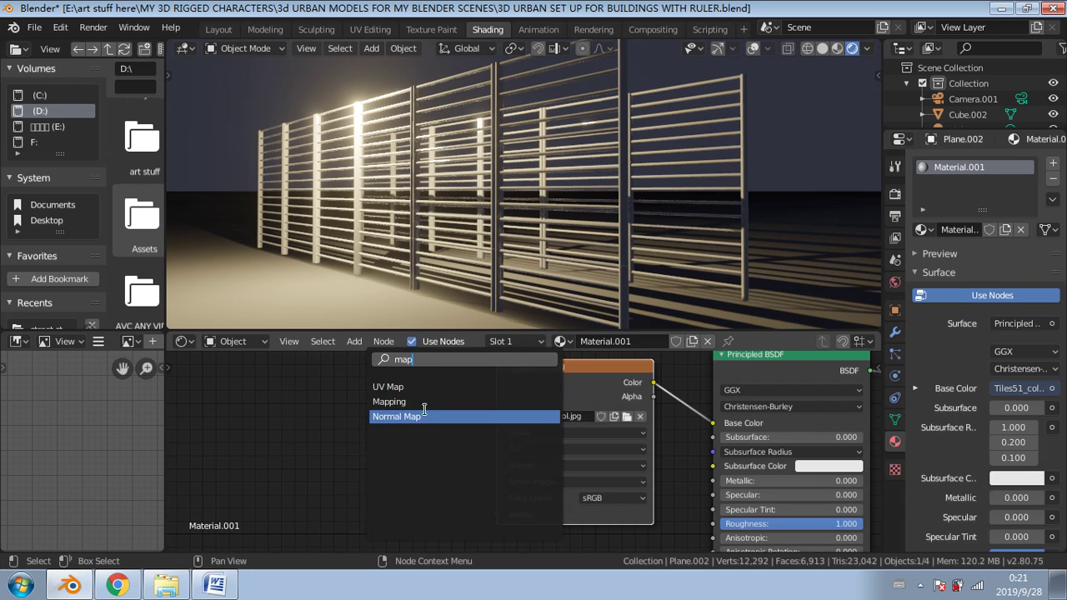
pyautogui.click(429, 402)
pyautogui.click(360, 400)
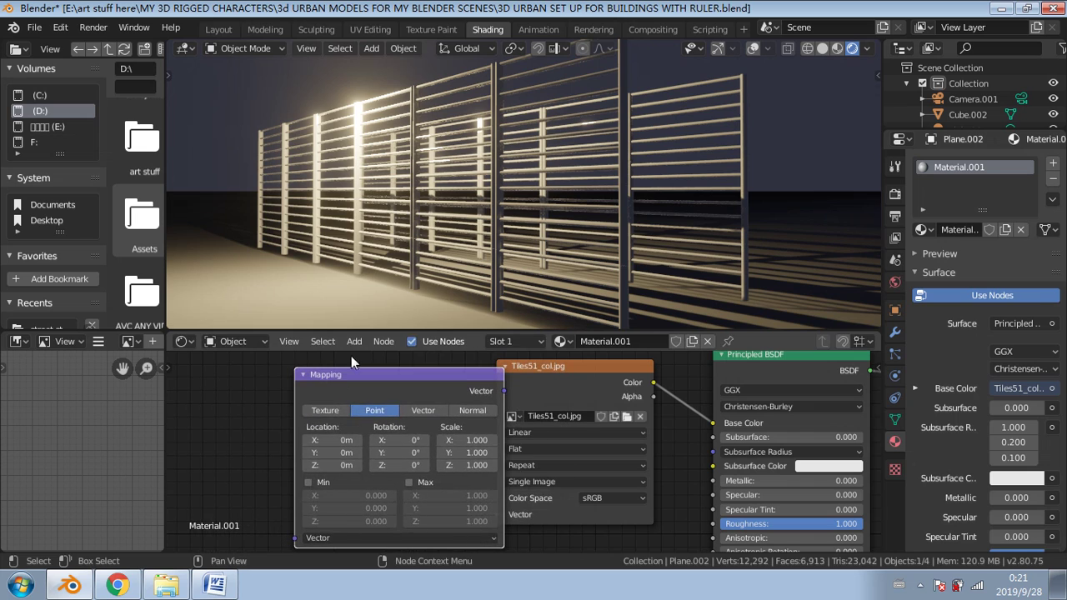
# Step: Find the Texture Coordinate node by searching for "te" and place it before the Mapping node
pyautogui.click(357, 341)
pyautogui.click(364, 357)
pyautogui.write('te')
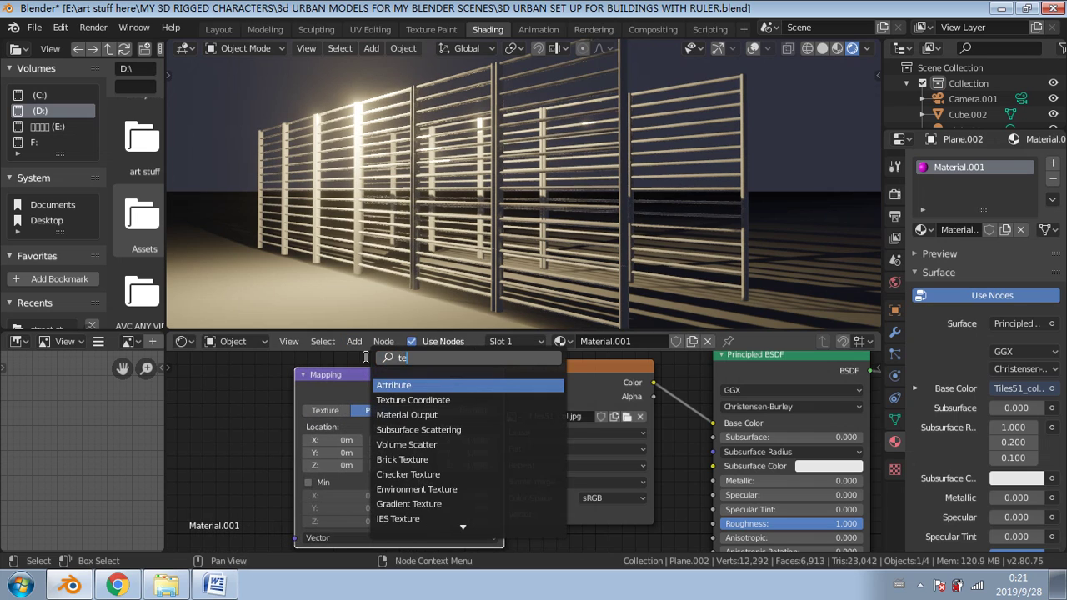
pyautogui.click(413, 400)
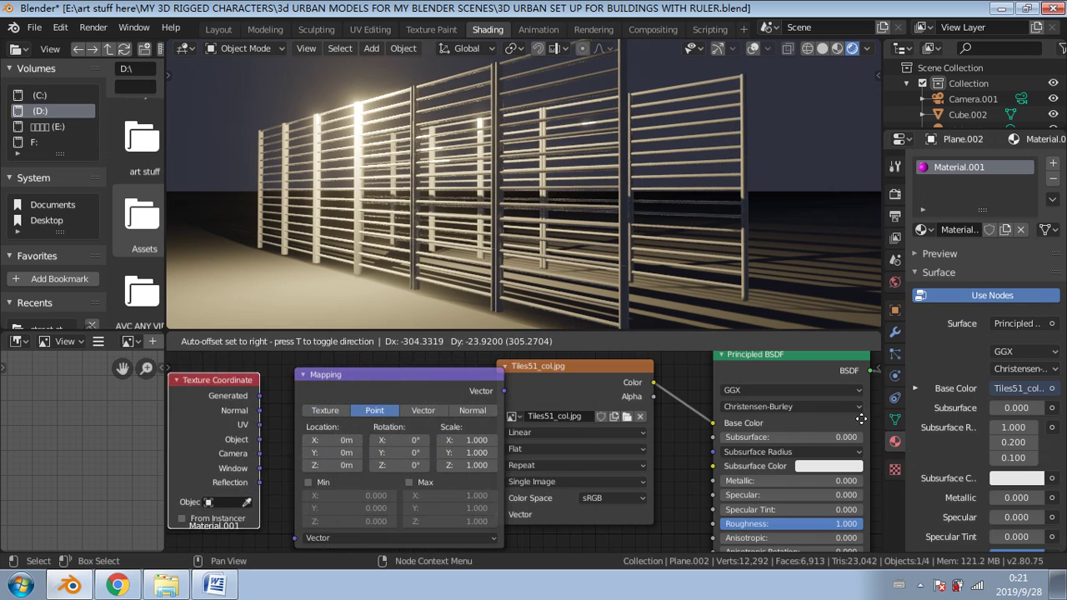
pyautogui.click(210, 384)
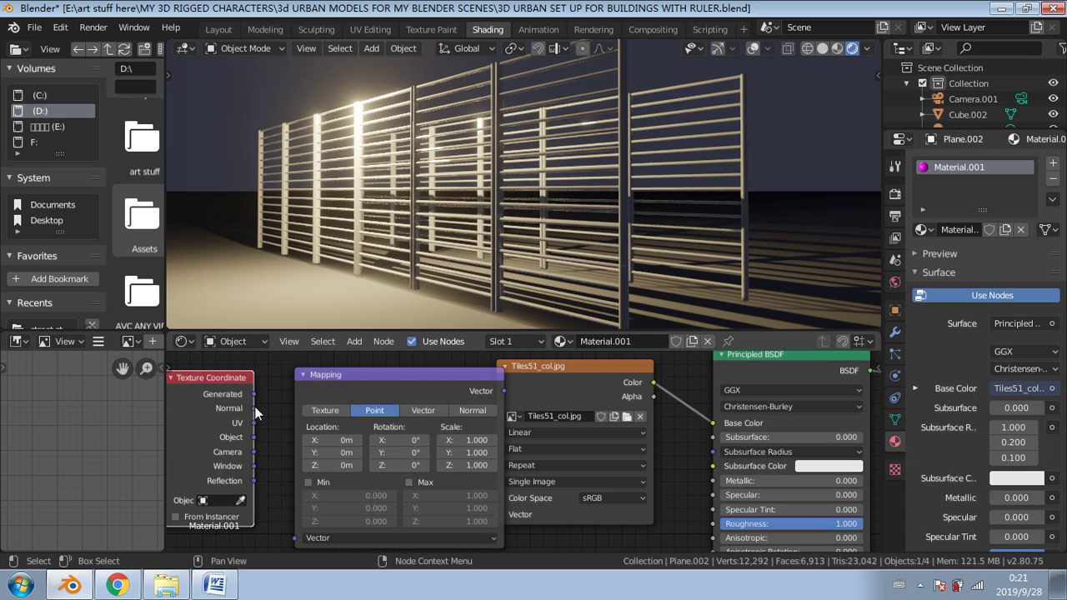
# Step: Link Generated to the Mapping node's Vector and Mapping's output to the Tiles51_col Vector, spacing the nodes apart
pyautogui.moveTo(254, 394); pyautogui.dragTo(295, 538)
pyautogui.moveTo(542, 367); pyautogui.dragTo(567, 367)
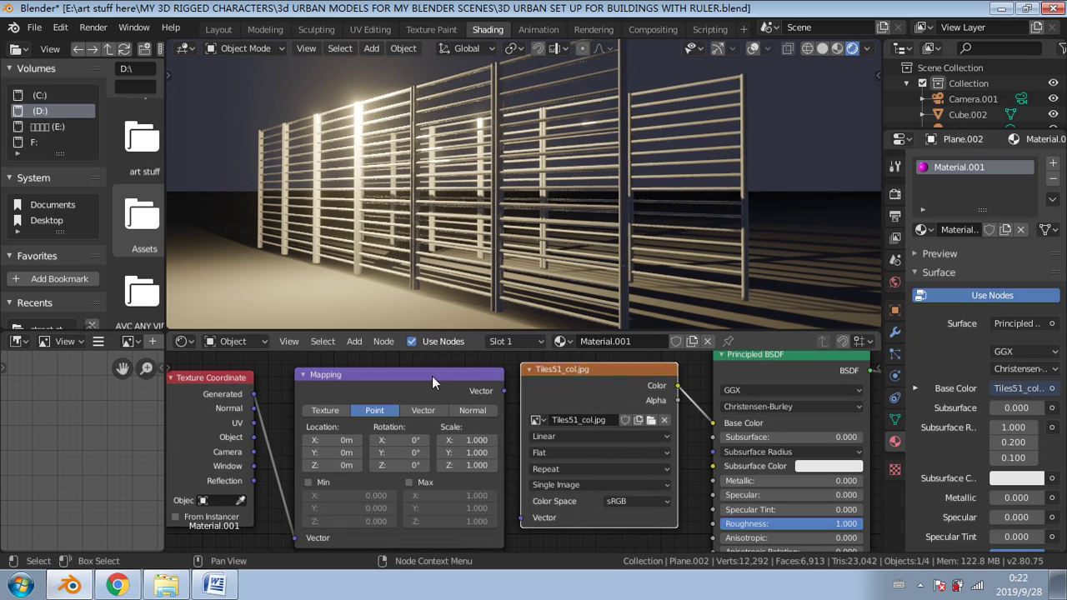
pyautogui.moveTo(431, 377); pyautogui.dragTo(491, 416)
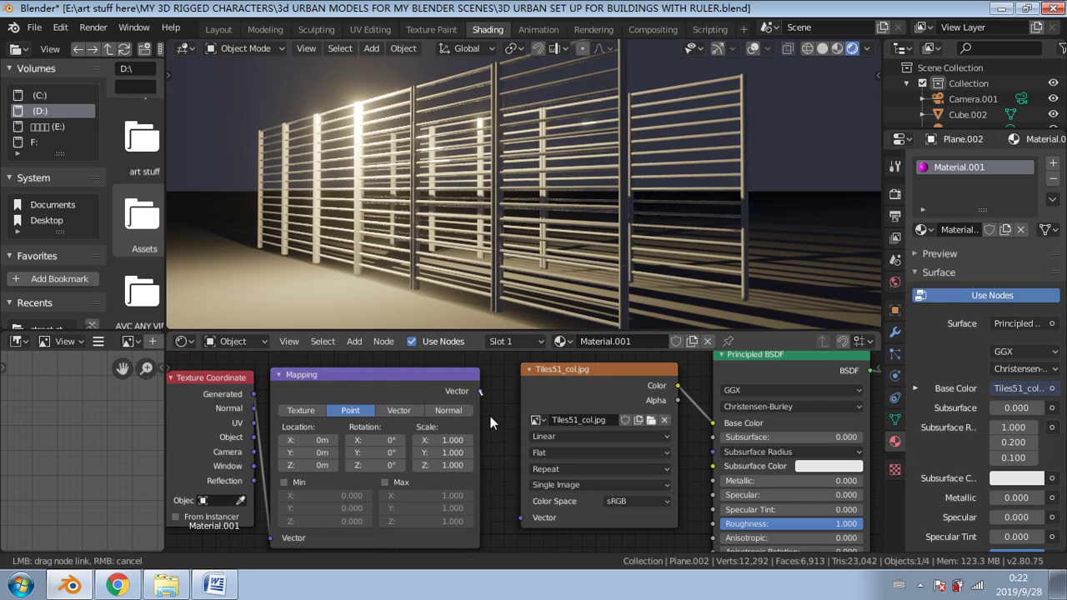
pyautogui.moveTo(513, 495); pyautogui.dragTo(519, 517)
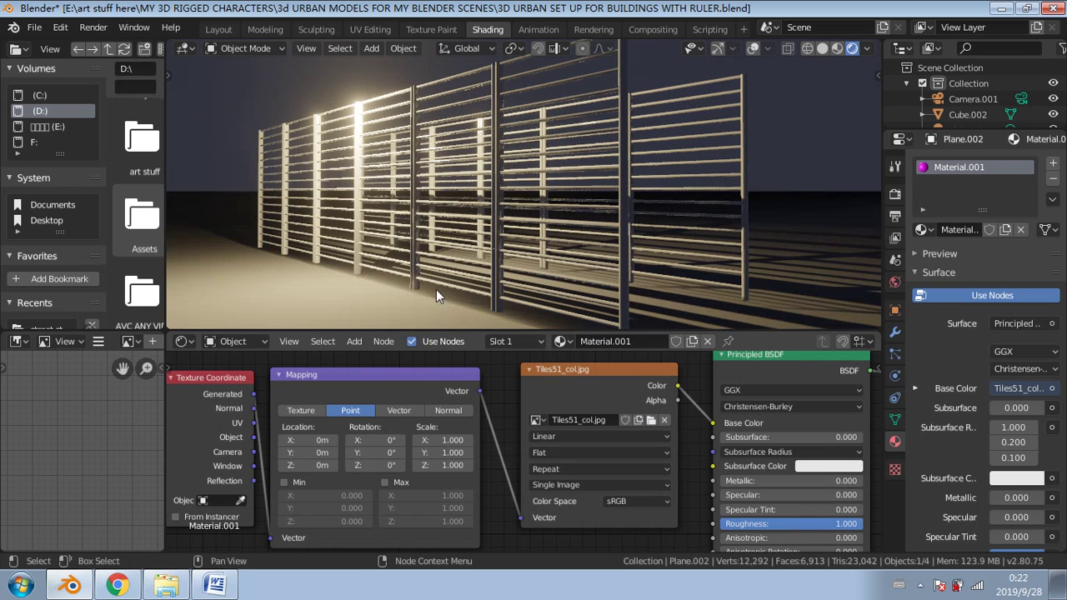
pyautogui.moveTo(518, 285); pyautogui.dragTo(433, 300, button='middle')
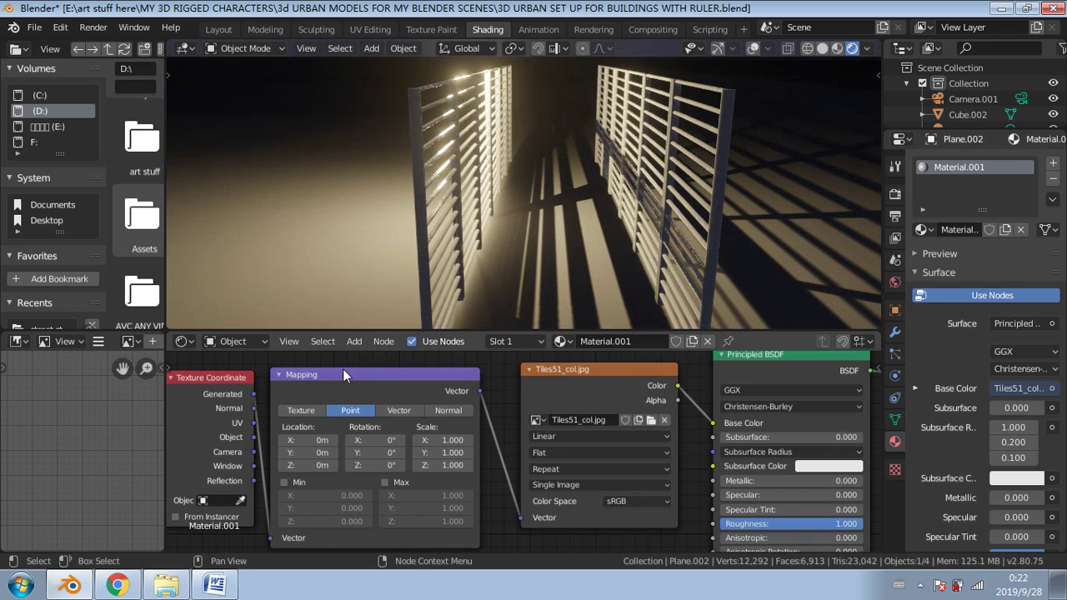
pyautogui.moveTo(334, 373); pyautogui.dragTo(354, 374)
pyautogui.moveTo(413, 250); pyautogui.dragTo(666, 321, button='middle')
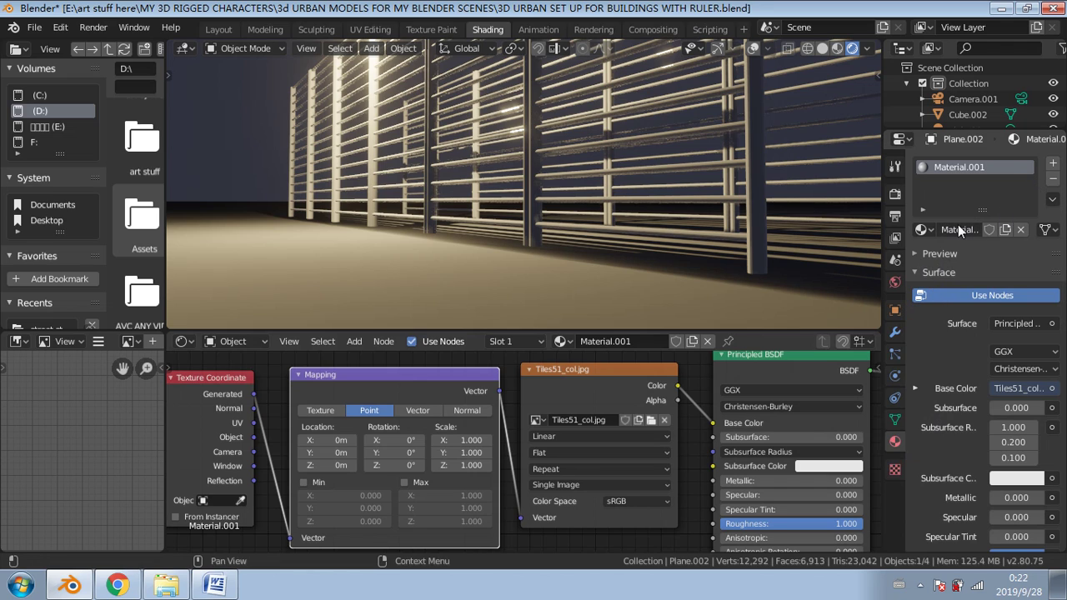
pyautogui.scroll(-2, 953, 352)
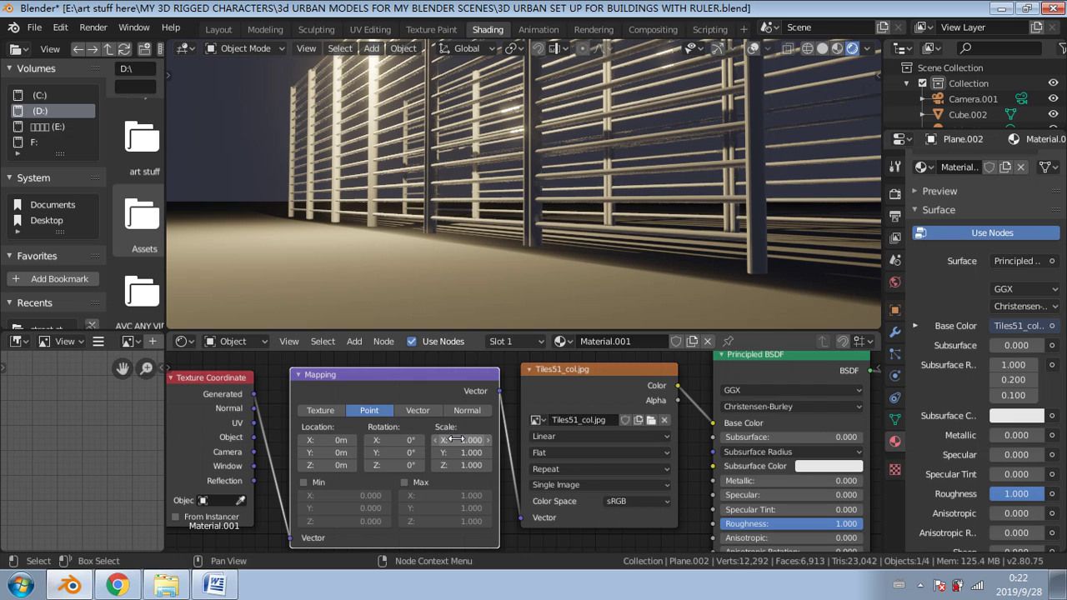
# Step: Set the Mapping type to Texture with scale X 106.4, Y -701.6 and Z -397.3, and check the ground
pyautogui.click(319, 410)
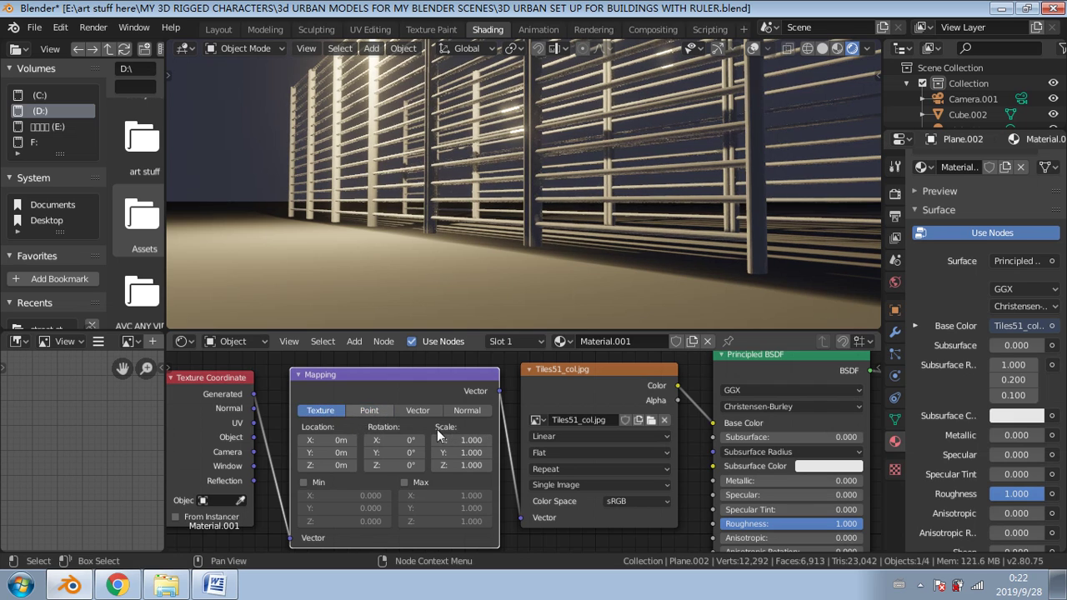
pyautogui.moveTo(461, 440); pyautogui.dragTo(625, 440)
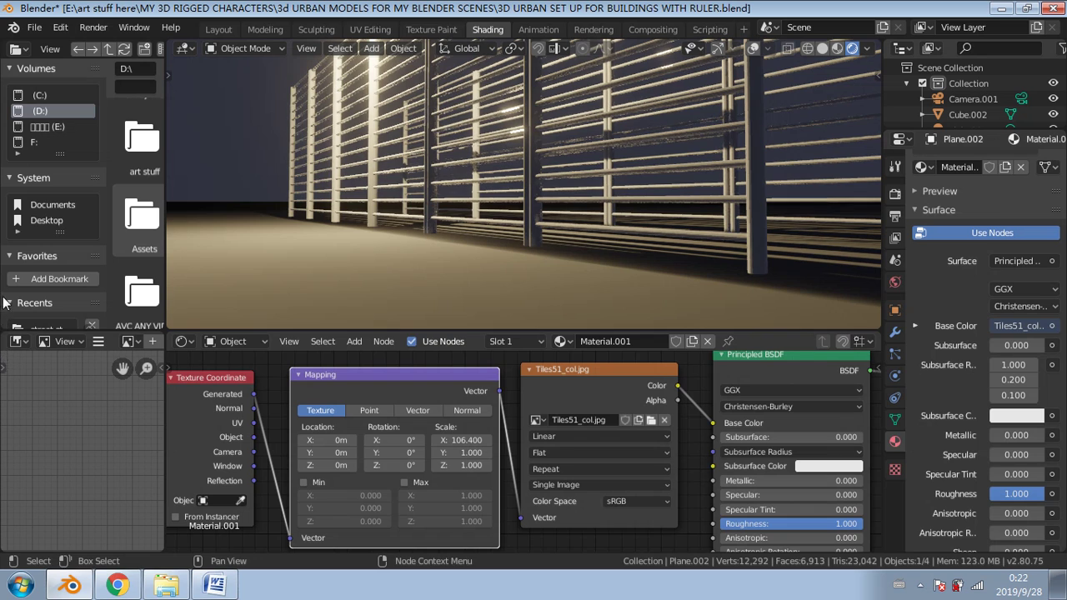
pyautogui.moveTo(461, 453); pyautogui.dragTo(159, 452)
pyautogui.moveTo(461, 452); pyautogui.dragTo(241, 466)
pyautogui.moveTo(712, 308); pyautogui.dragTo(692, 280, button='middle')
pyautogui.moveTo(994, 309); pyautogui.dragTo(1026, 308, button='middle')
pyautogui.moveTo(646, 262); pyautogui.dragTo(560, 286, button='middle')
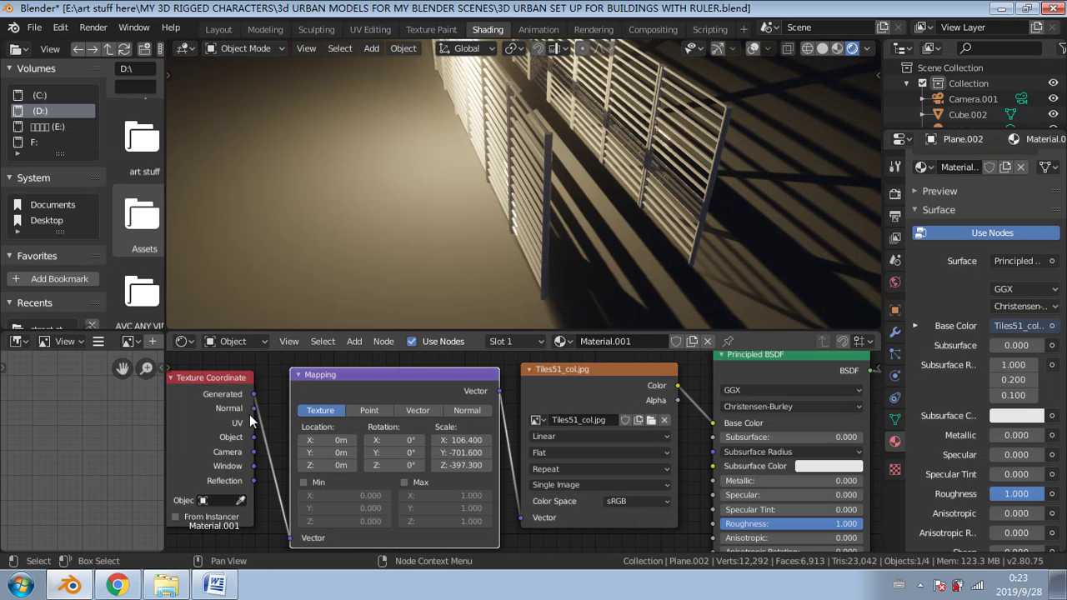
# Step: Replace the Mapping node's Generated input with Object coordinates and set its Y scale to -820.6
pyautogui.moveTo(288, 539); pyautogui.dragTo(265, 503)
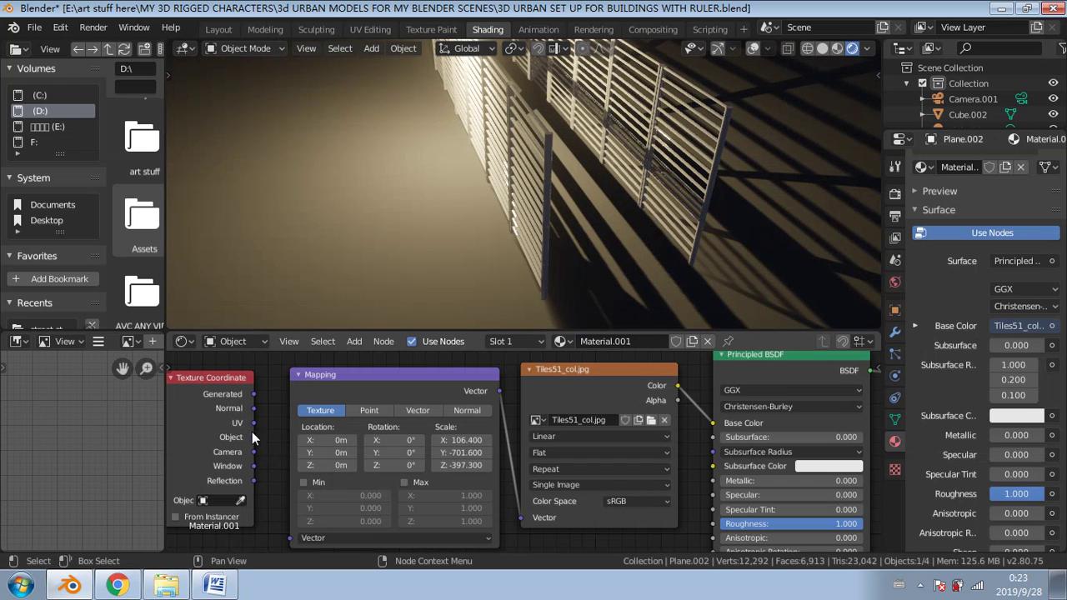
pyautogui.moveTo(253, 438); pyautogui.dragTo(285, 542)
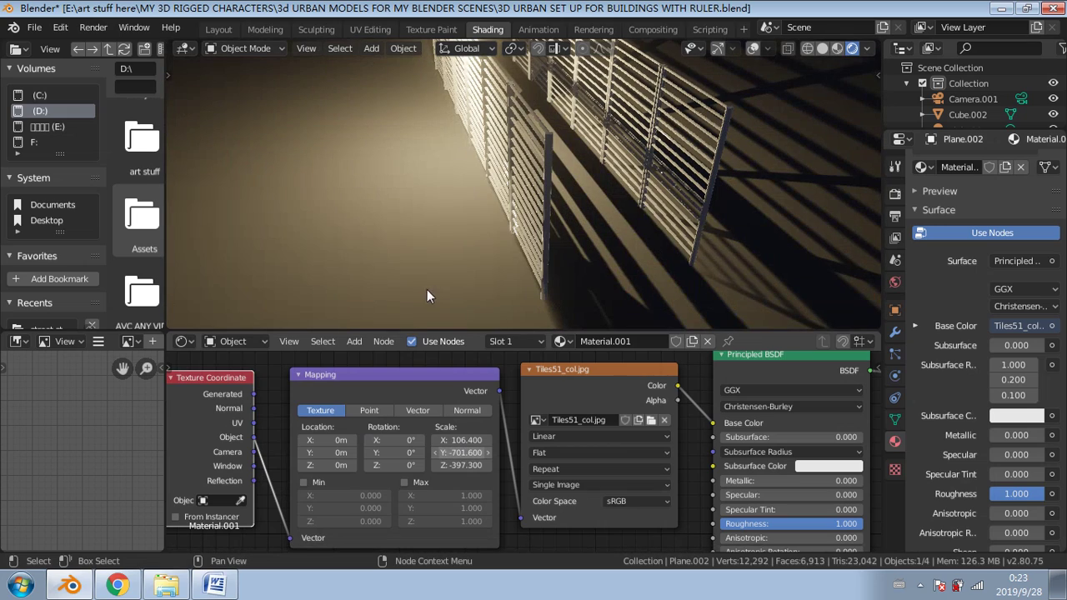
pyautogui.moveTo(474, 265); pyautogui.dragTo(644, 391, button='middle')
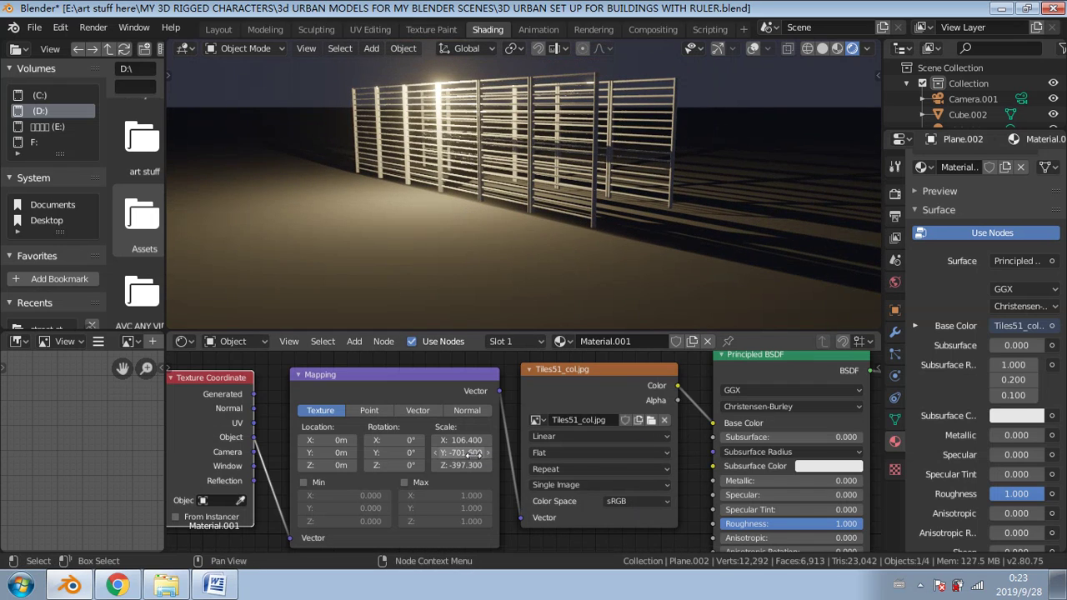
pyautogui.moveTo(467, 452)
pyautogui.mouseDown()
pyautogui.moveTo(477, 453)
pyautogui.moveTo(460, 453)
pyautogui.mouseUp()
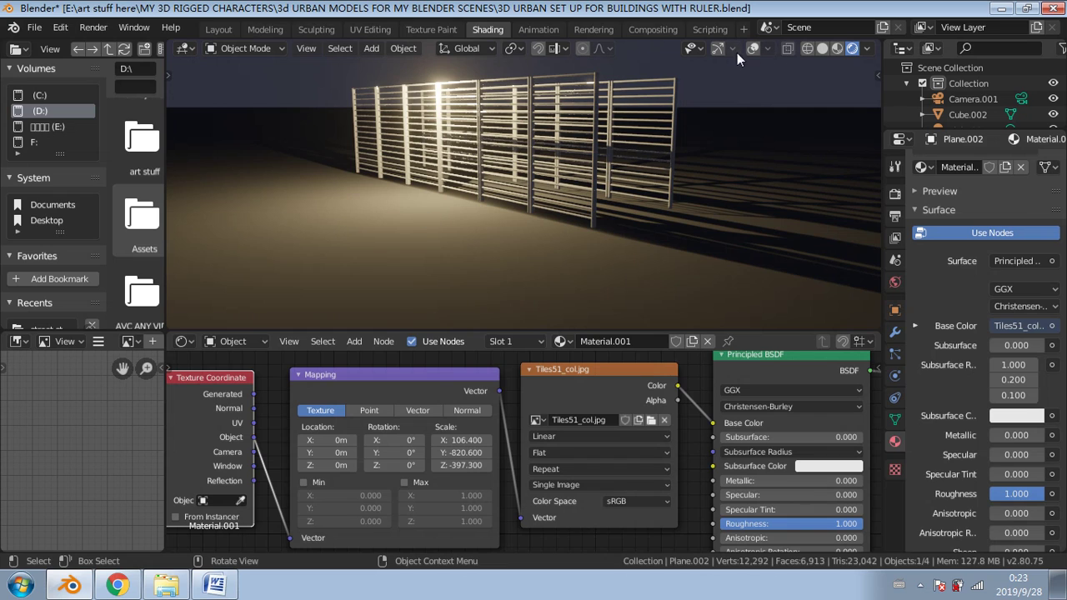
# Step: Show the viewport gizmos and overlays, then scale the ground plane by a factor of 40
pyautogui.click(716, 49)
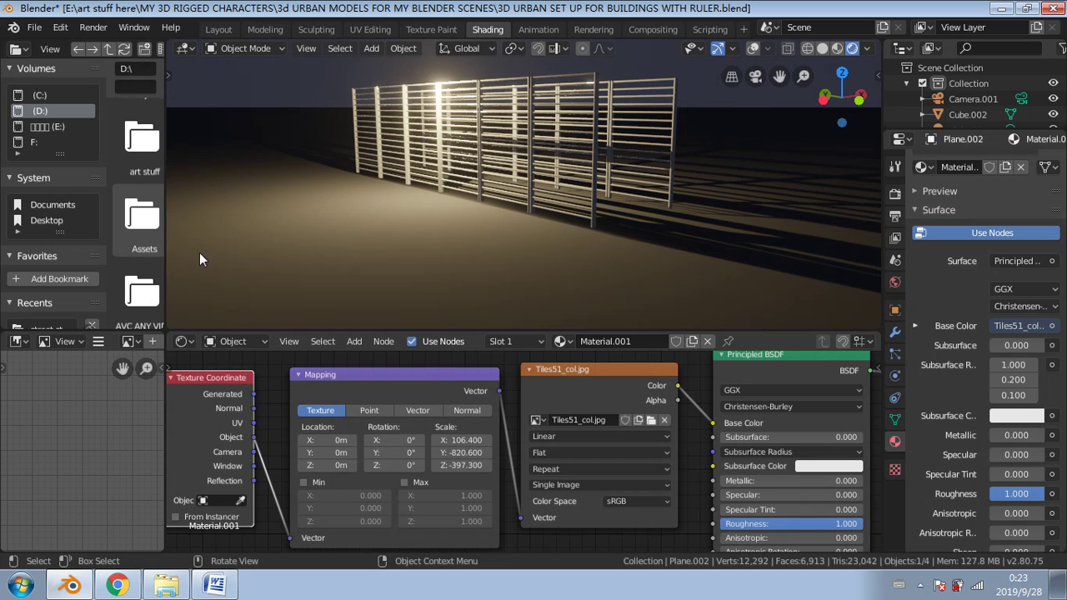
pyautogui.click(752, 50)
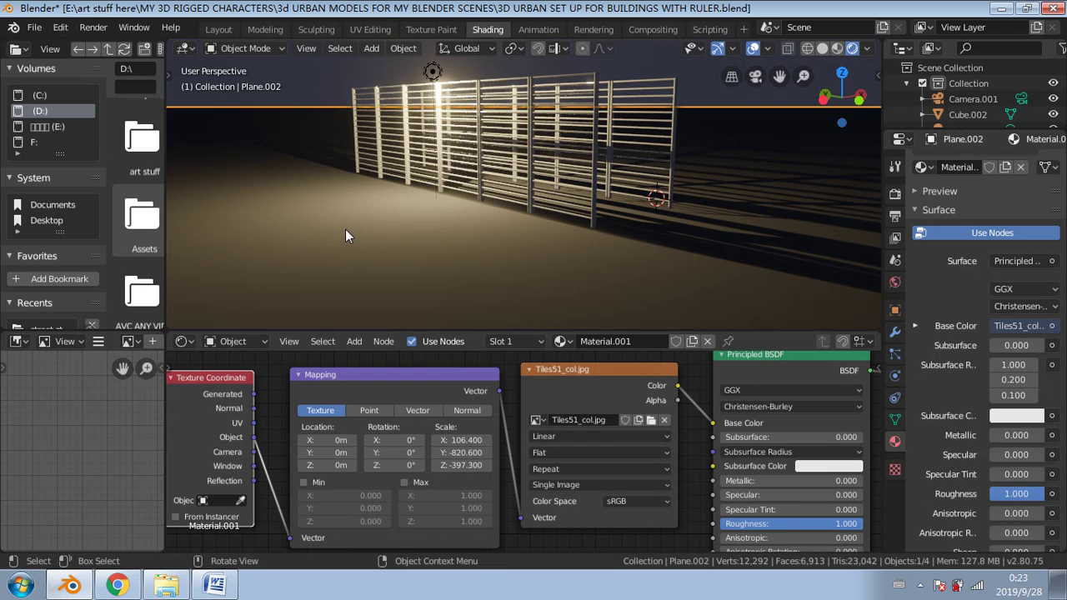
pyautogui.write('s')
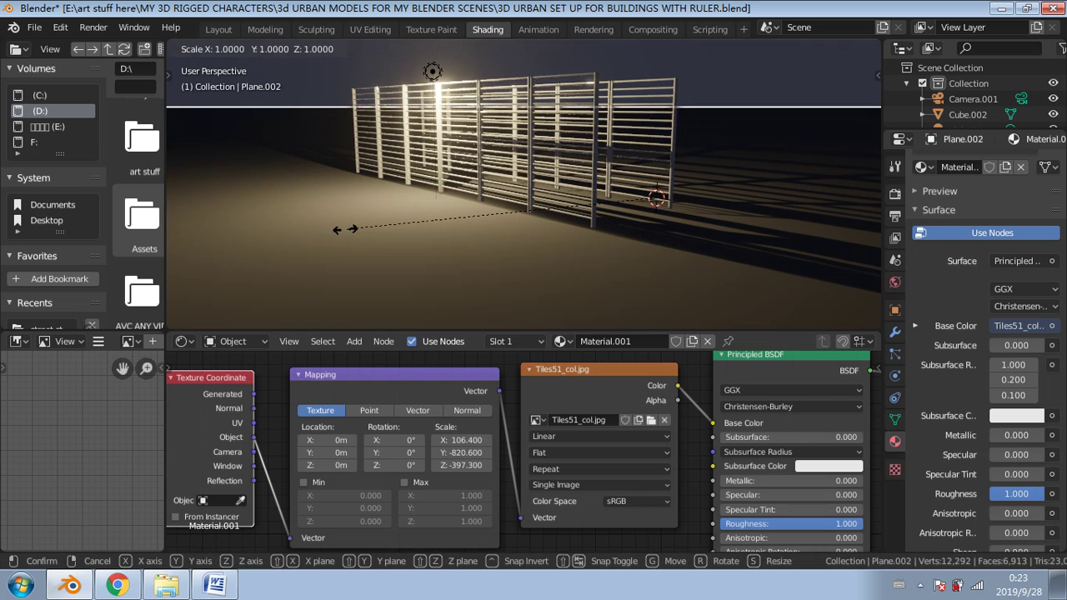
pyautogui.write('40')
pyautogui.press('Return')
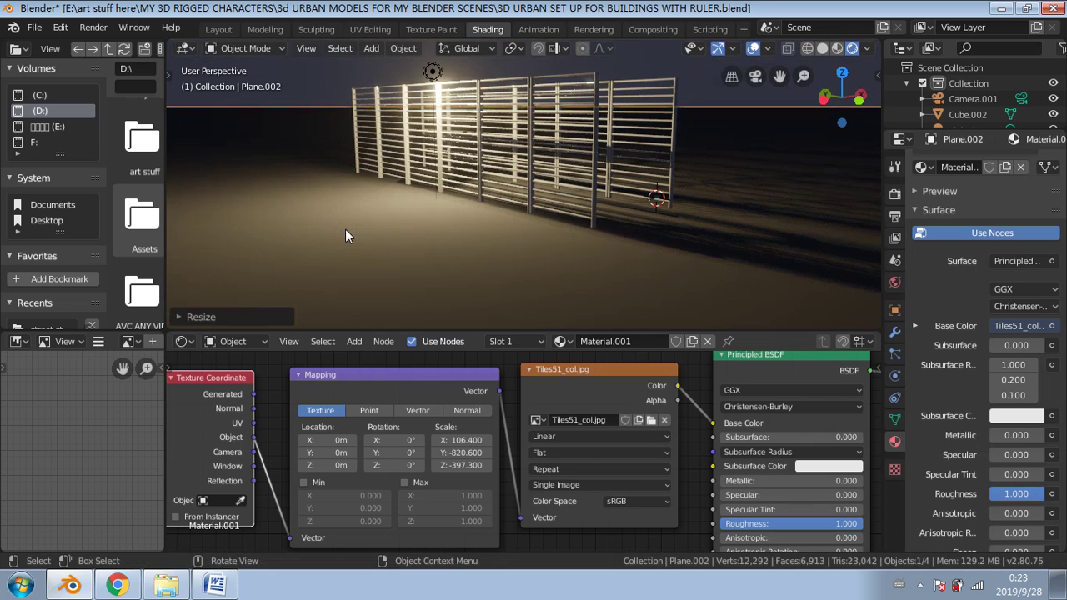
pyautogui.scroll(-8, 350, 217)
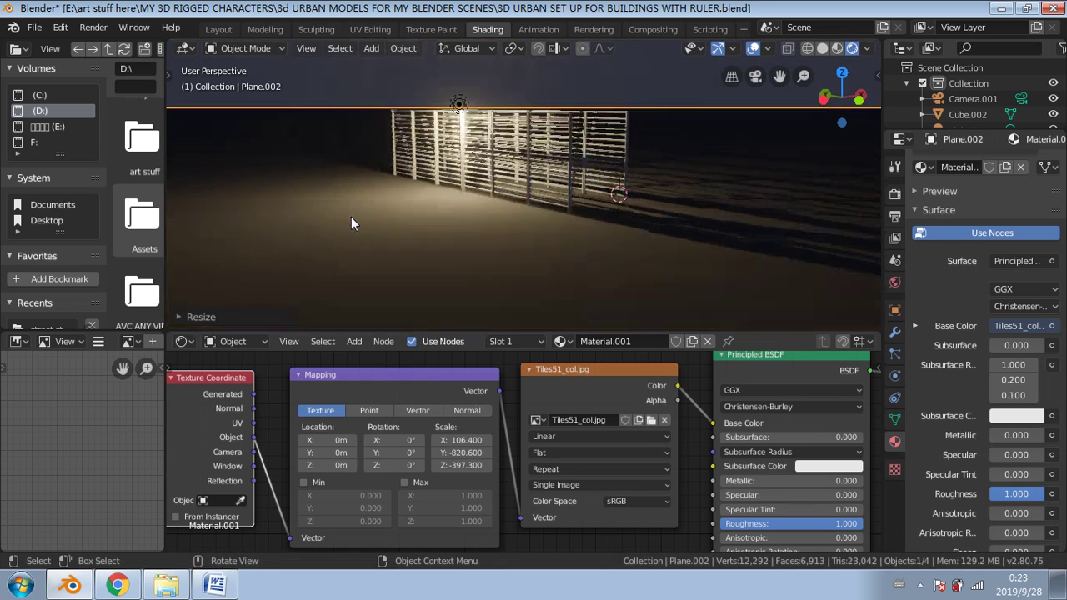
pyautogui.scroll(8, 409, 137)
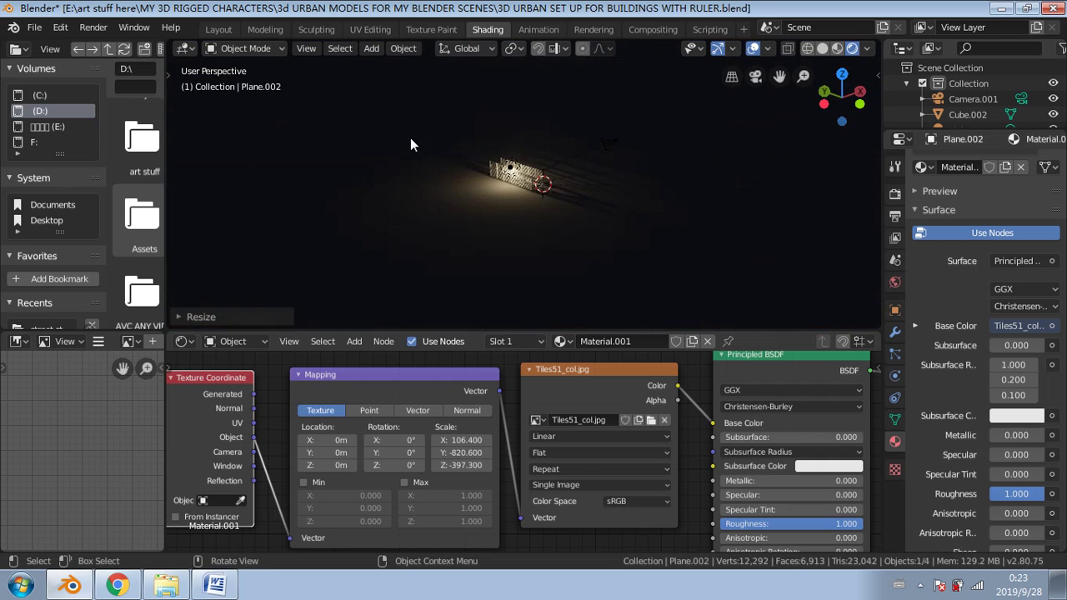
pyautogui.scroll(4, 425, 138)
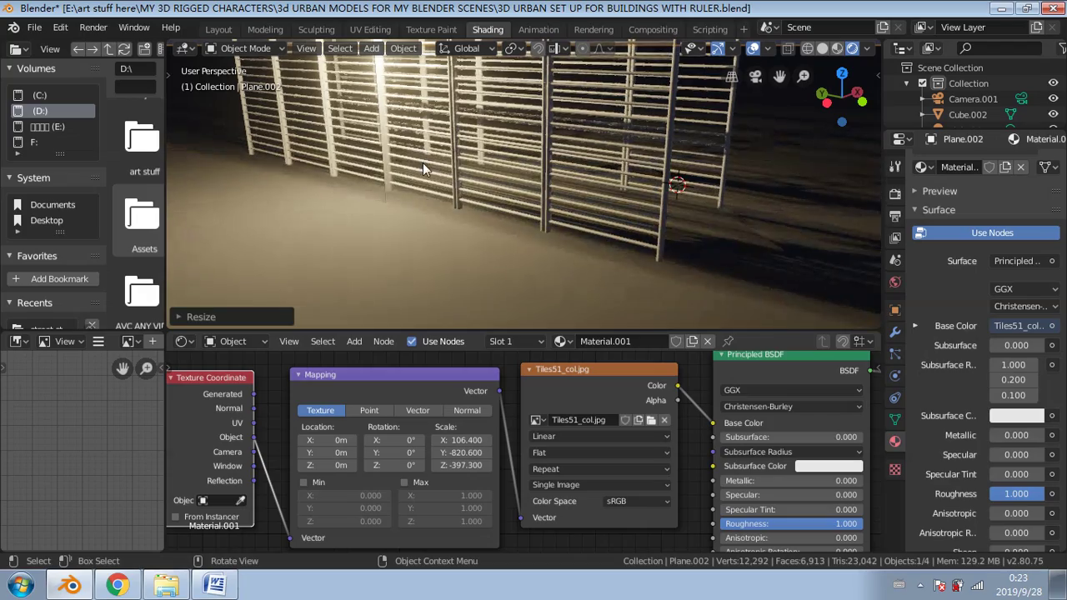
pyautogui.moveTo(498, 242); pyautogui.dragTo(392, 268, button='middle')
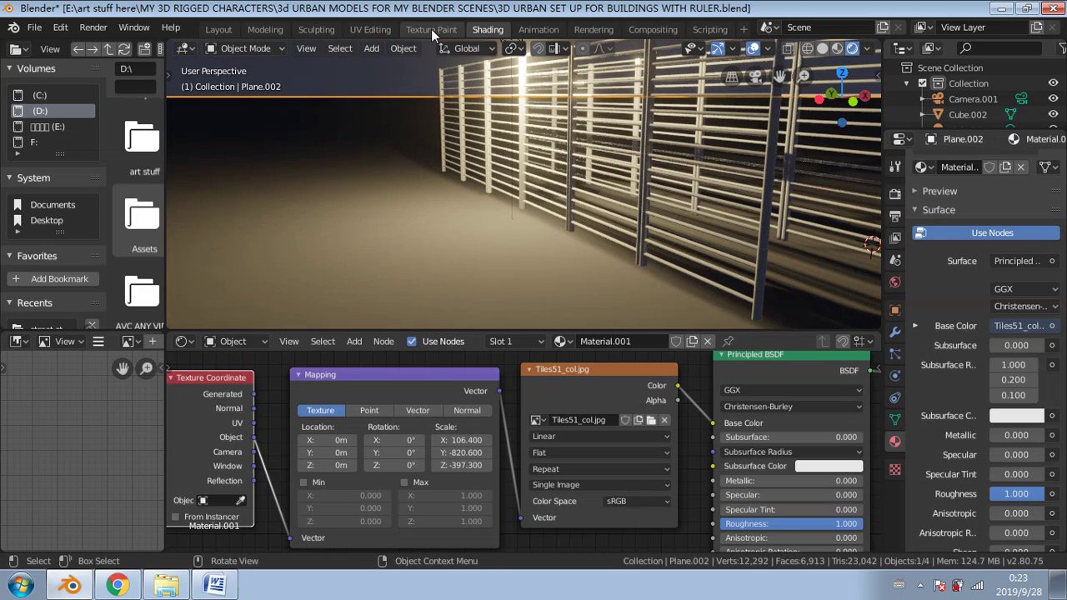
# Step: In the UV Editing workspace, select all of the ground plane's UVs and scale them up far beyond the tile image
pyautogui.click(386, 29)
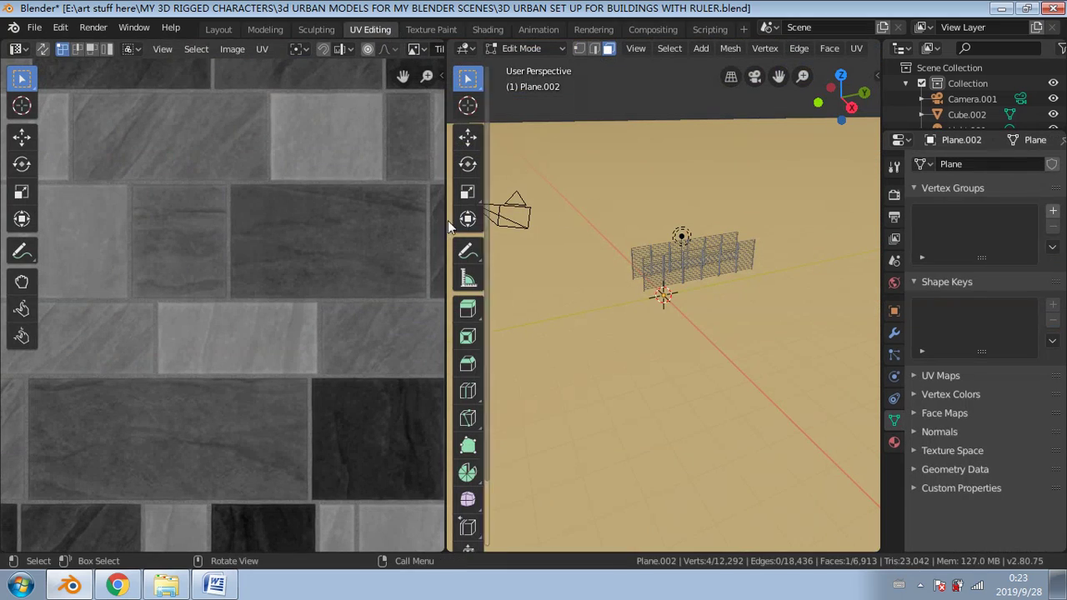
pyautogui.scroll(-3, 643, 218)
pyautogui.scroll(-6, 375, 221)
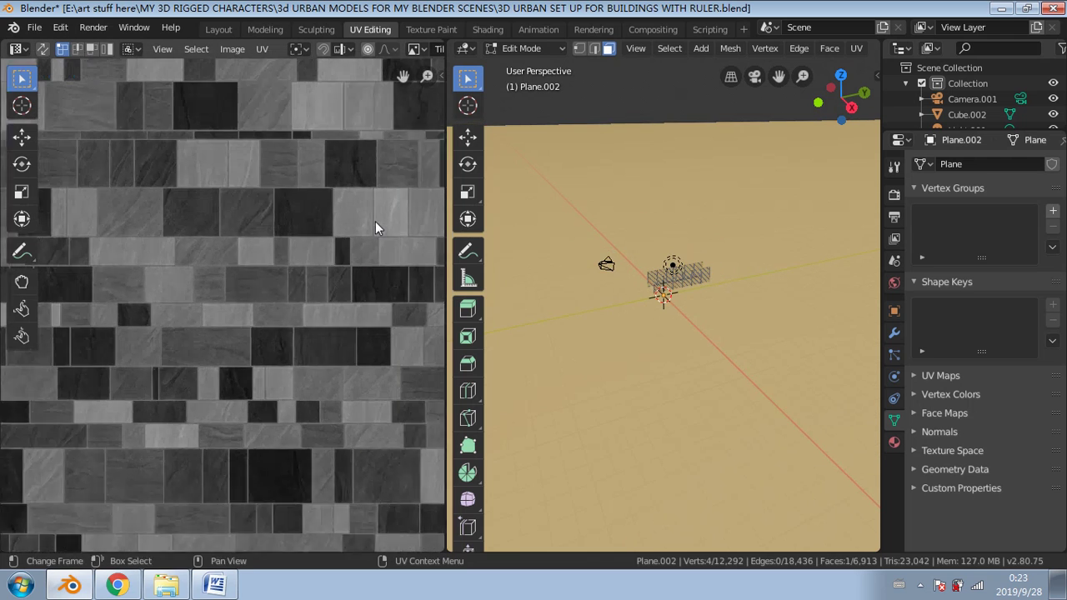
pyautogui.moveTo(608, 155); pyautogui.dragTo(621, 183, button='middle')
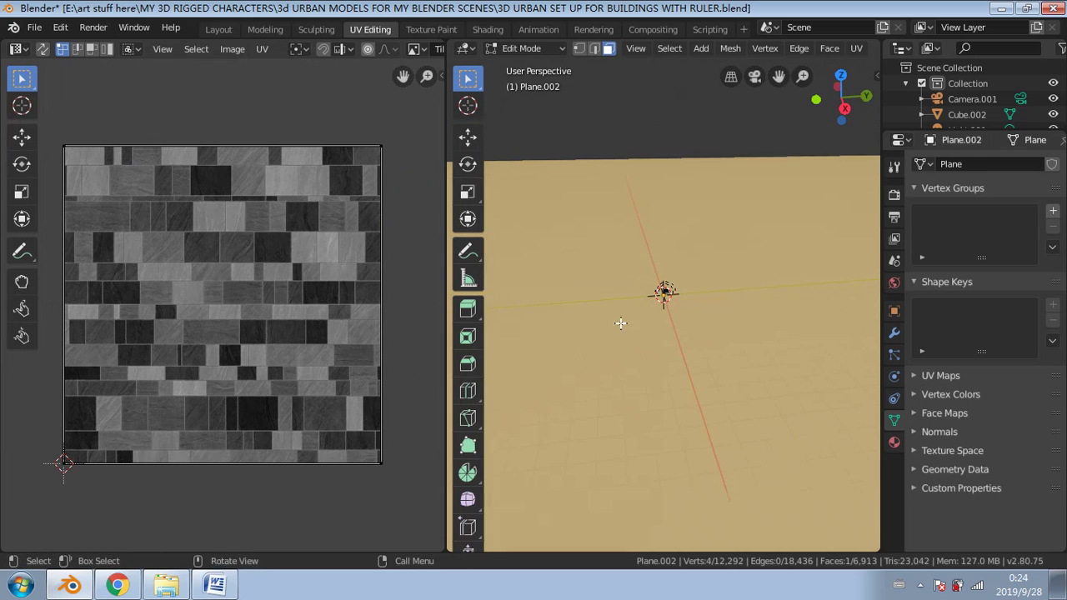
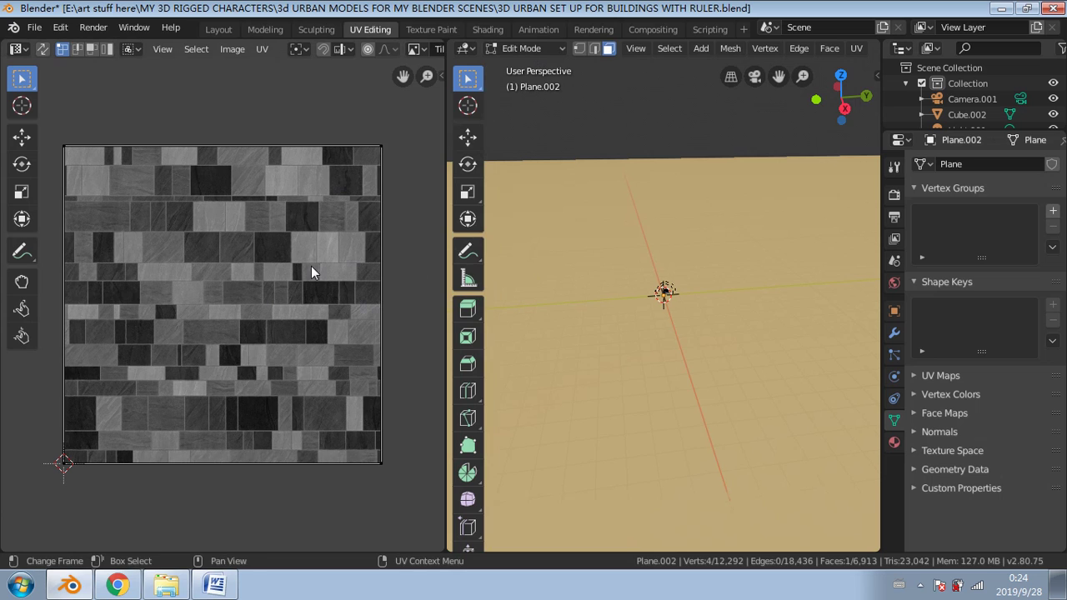
pyautogui.press('a')
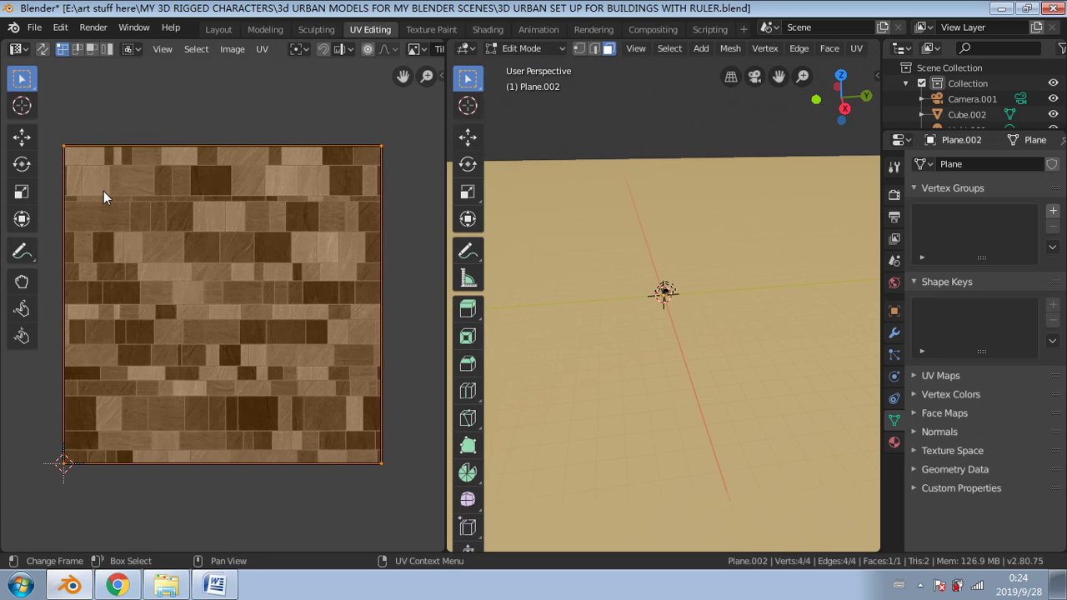
pyautogui.click(25, 194)
pyautogui.moveTo(250, 192); pyautogui.dragTo(62, 540)
# Step: Inspect the ground's tile texture around the fence in the UV Editing and Layout workspaces
pyautogui.scroll(-5, 672, 363)
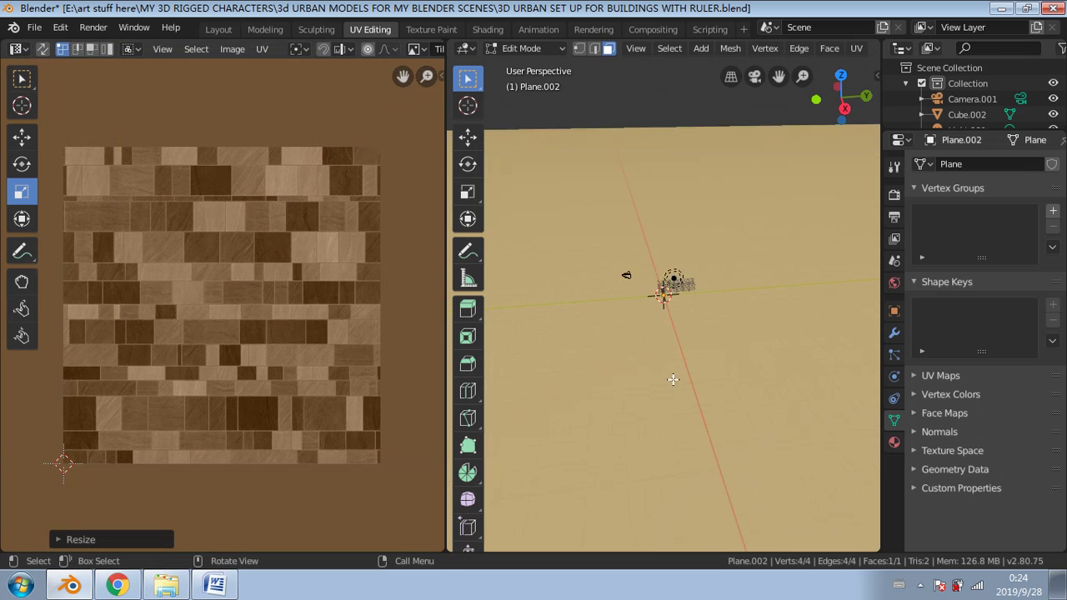
pyautogui.scroll(5, 674, 350)
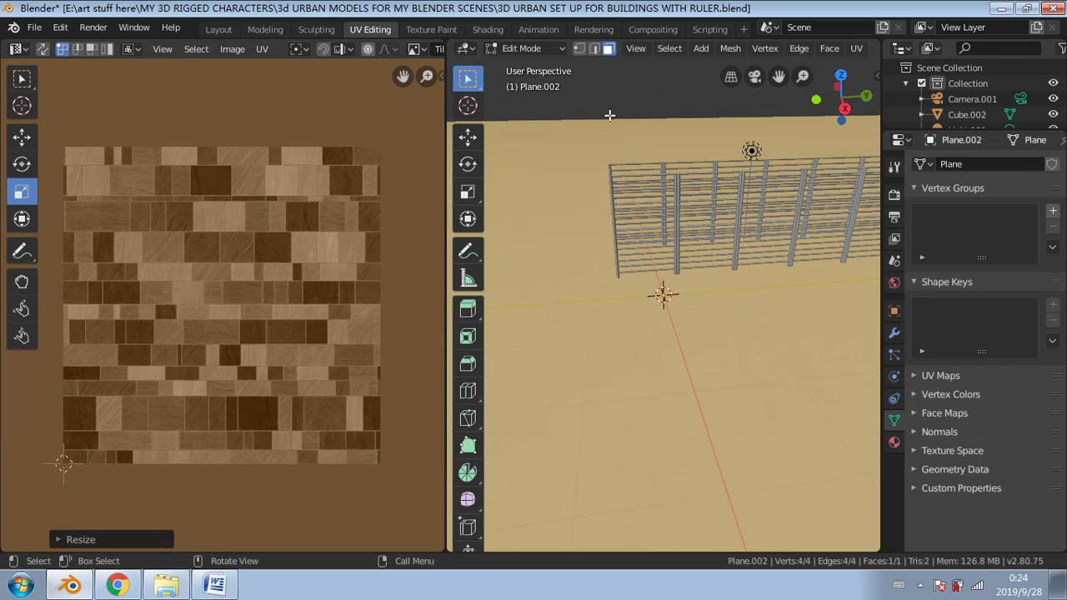
pyautogui.scroll(-3, 612, 277)
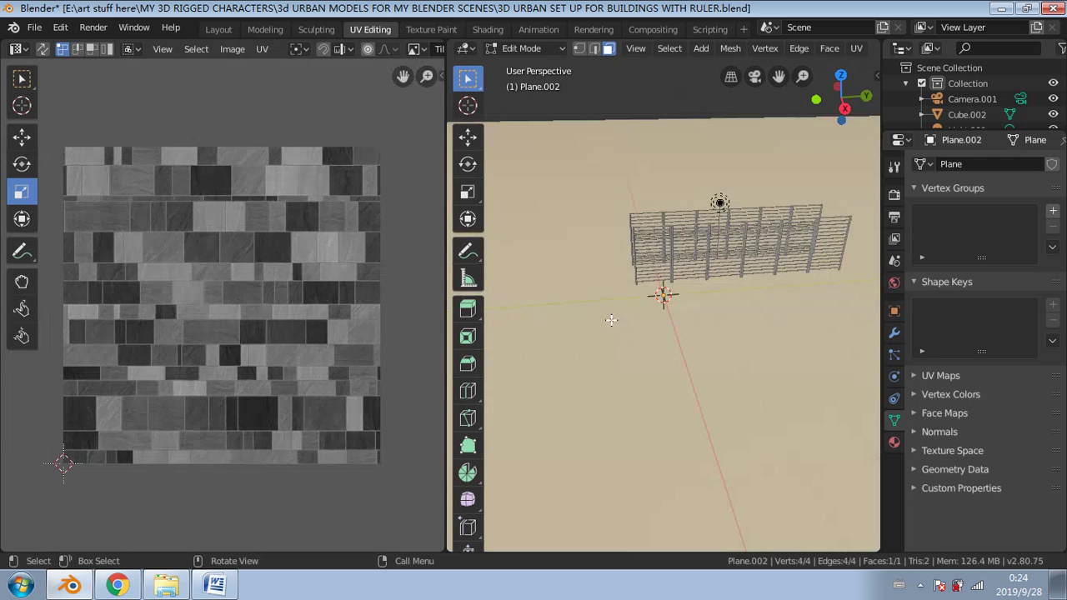
pyautogui.moveTo(606, 332); pyautogui.dragTo(727, 318, button='middle')
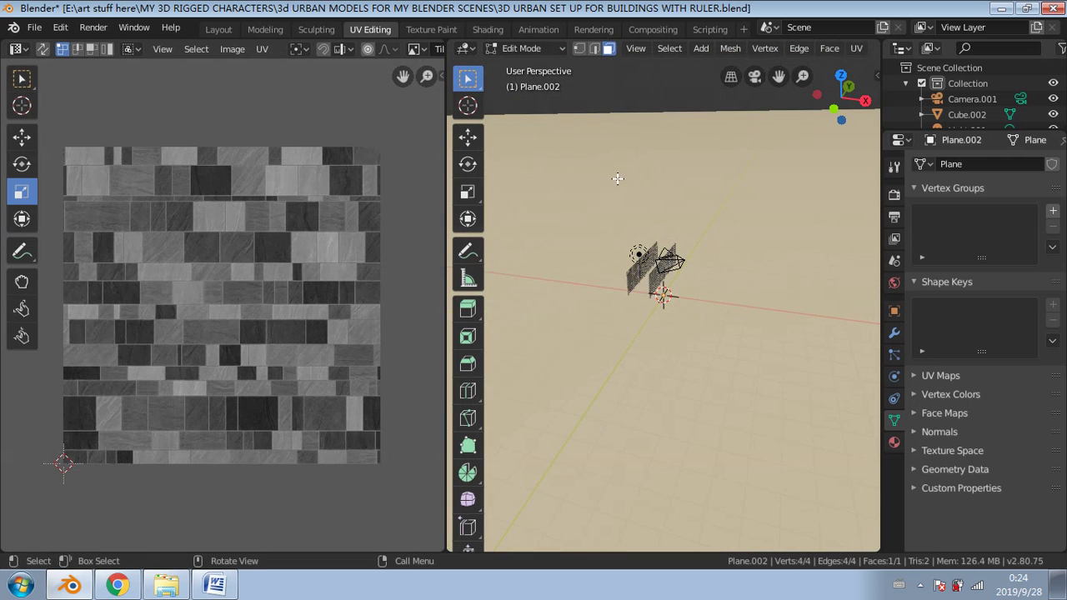
pyautogui.click(222, 30)
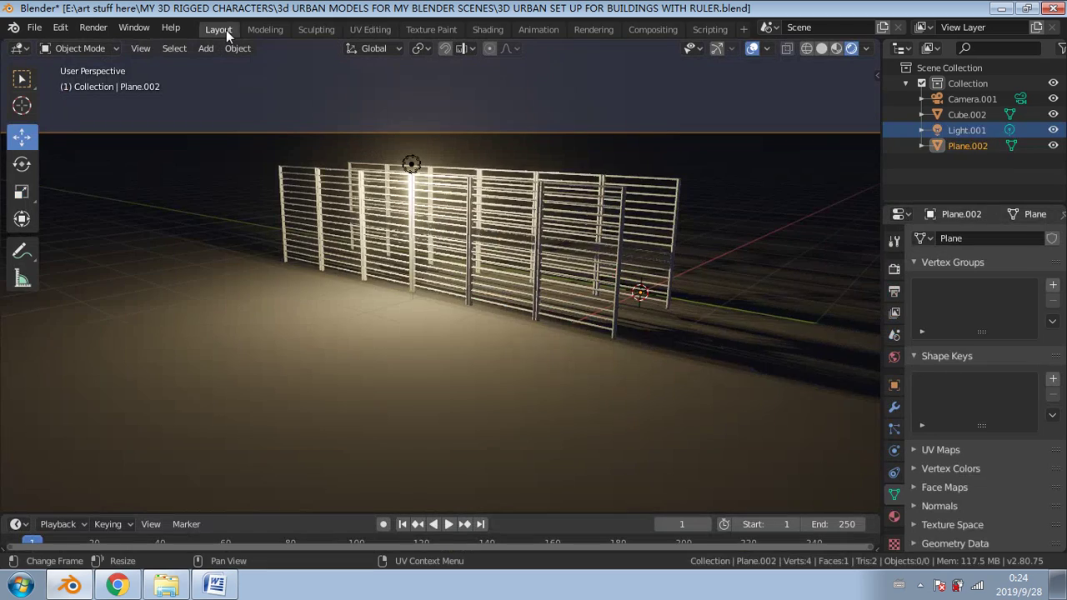
pyautogui.moveTo(437, 280); pyautogui.dragTo(648, 193, button='middle')
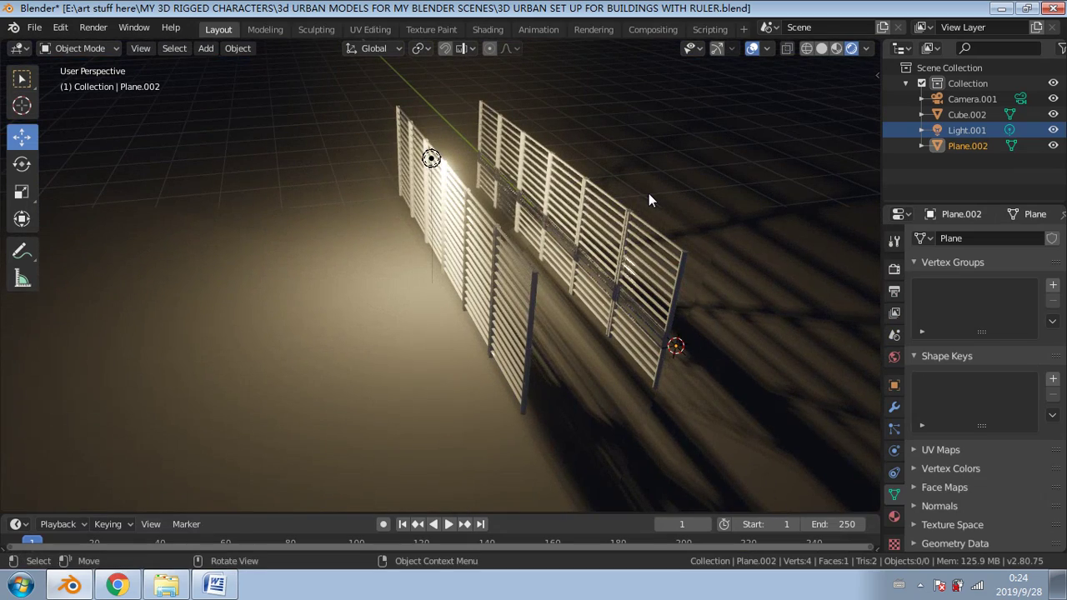
# Step: In the Shading workspace, delete the Tiles51_col image, Mapping and Texture Coordinate nodes from the ground material
pyautogui.click(507, 30)
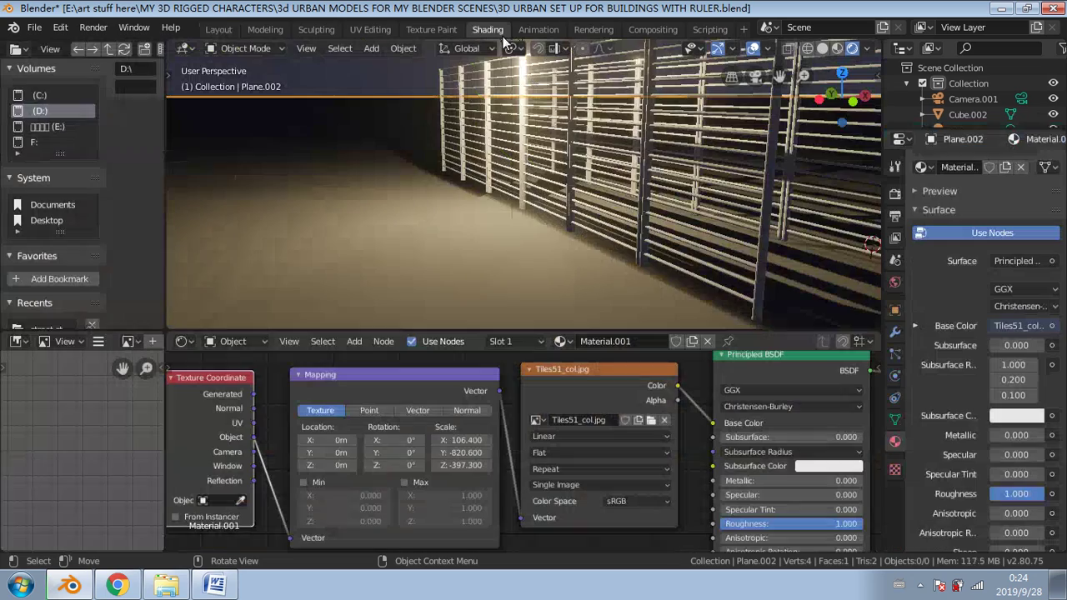
pyautogui.rightClick(556, 370)
pyautogui.click(522, 371)
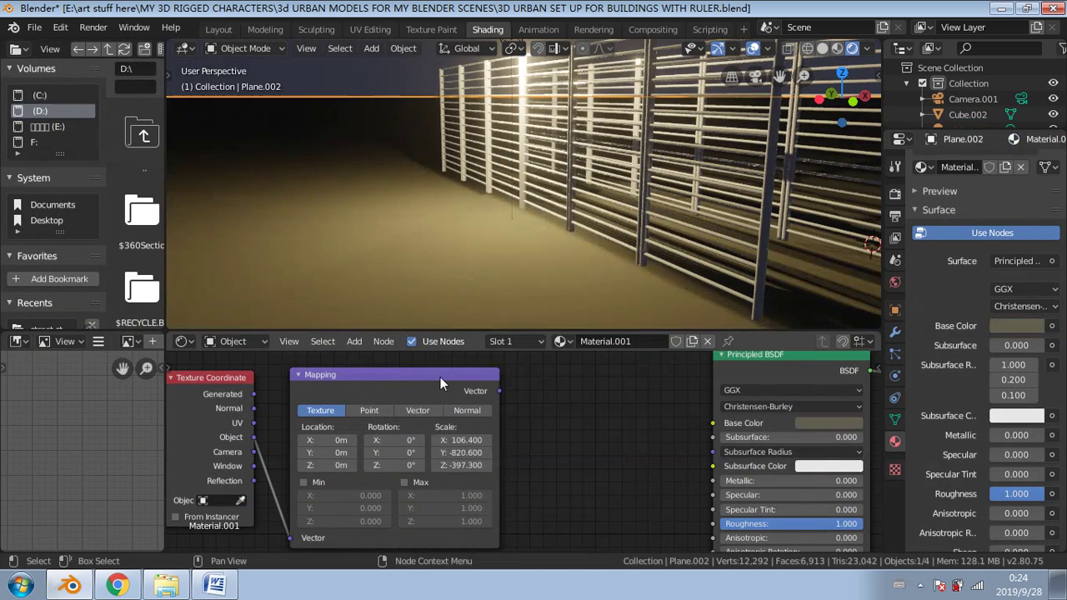
pyautogui.rightClick(440, 384)
pyautogui.press('Escape')
pyautogui.rightClick(361, 386)
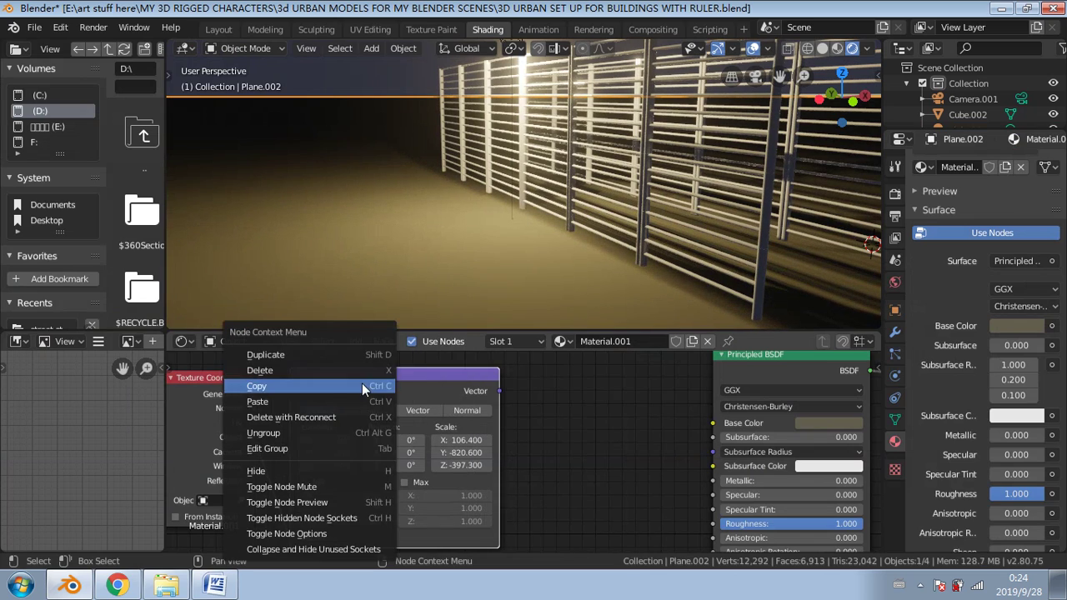
pyautogui.click(361, 369)
pyautogui.rightClick(204, 377)
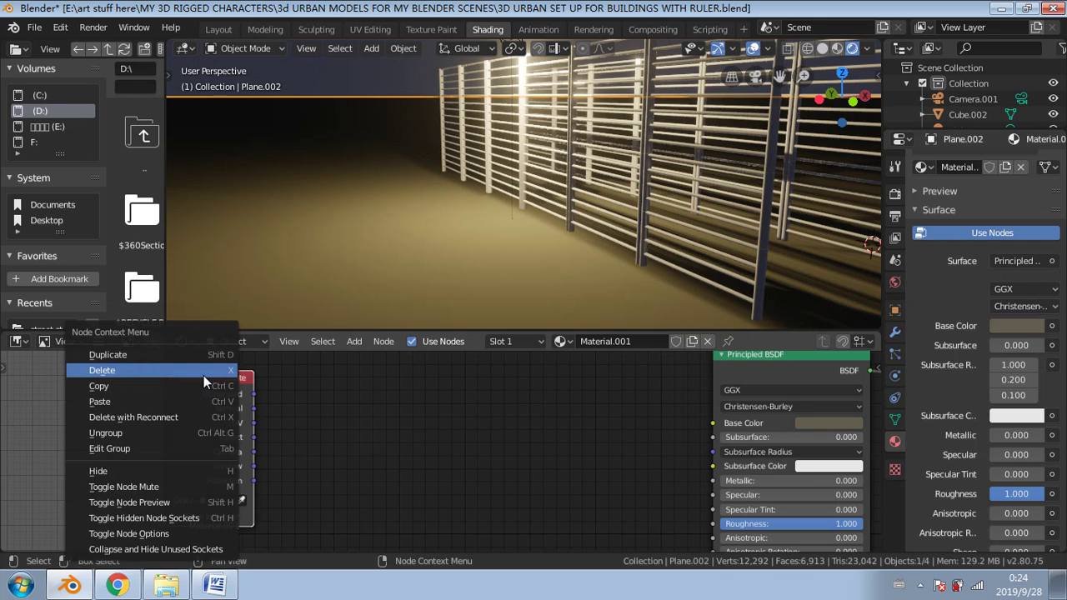
pyautogui.click(203, 371)
# Step: Add a new Image Texture to the ground material's Base Color, keeping its interpolation at Linear
pyautogui.scroll(-2, 641, 408)
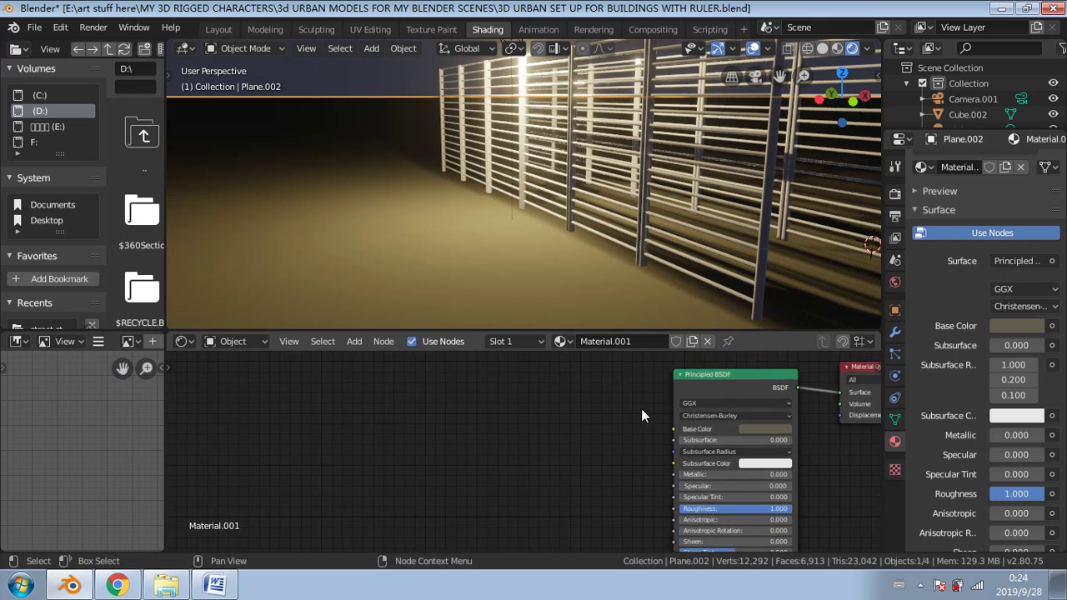
pyautogui.scroll(-3, 749, 432)
pyautogui.moveTo(771, 442); pyautogui.dragTo(613, 438, button='middle')
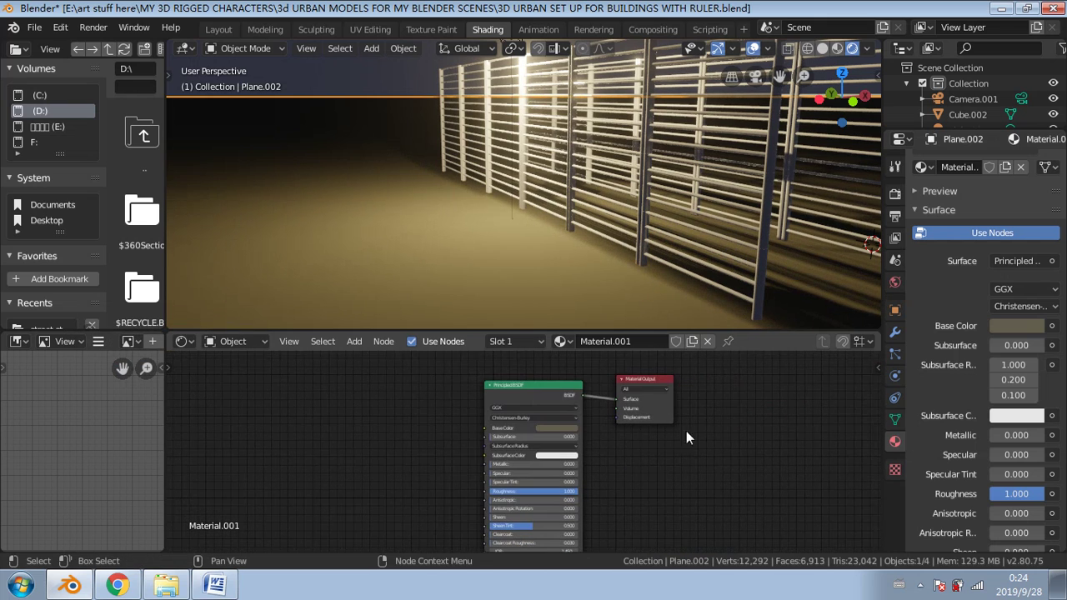
pyautogui.click(1053, 328)
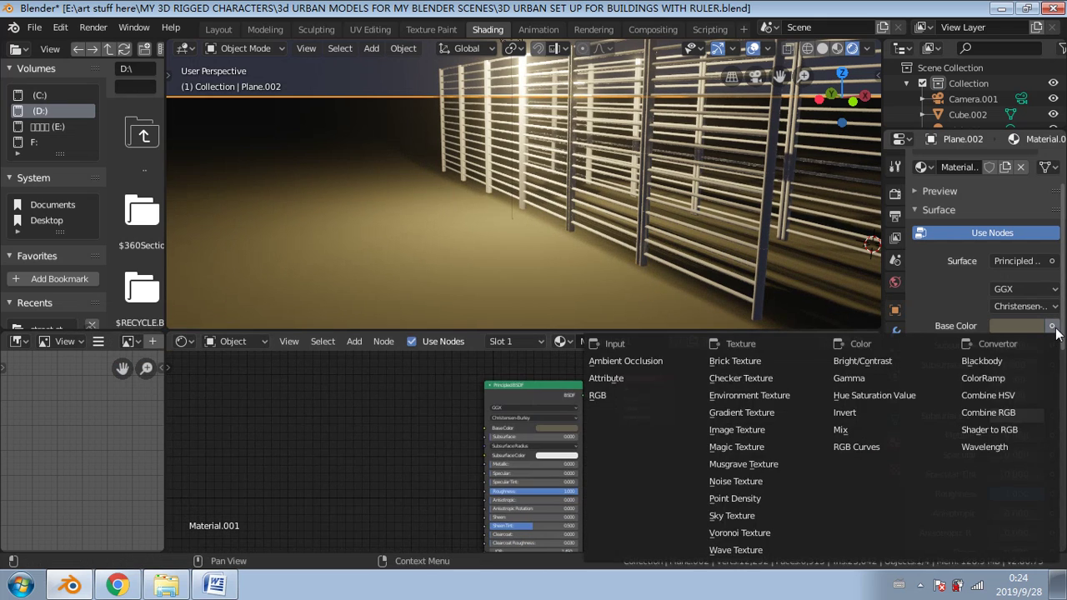
pyautogui.click(737, 430)
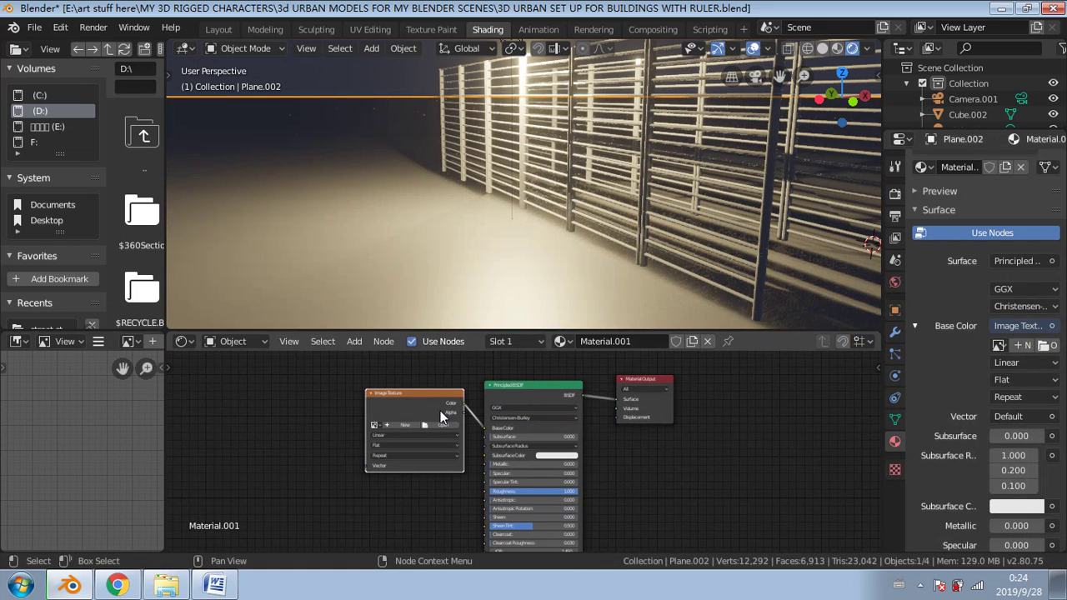
pyautogui.scroll(1, 458, 442)
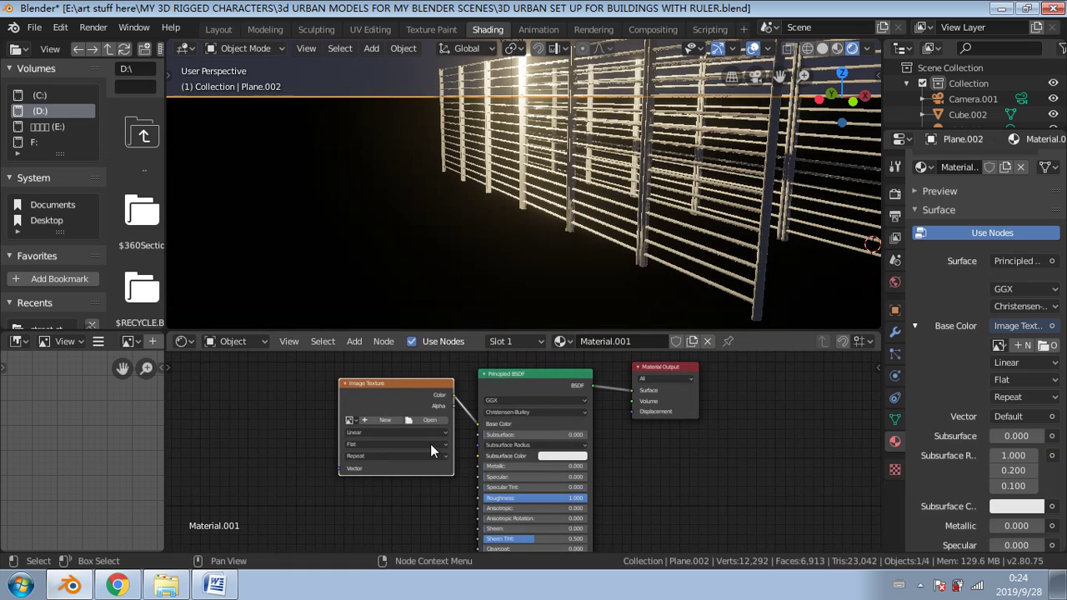
pyautogui.scroll(2, 416, 418)
pyautogui.click(417, 421)
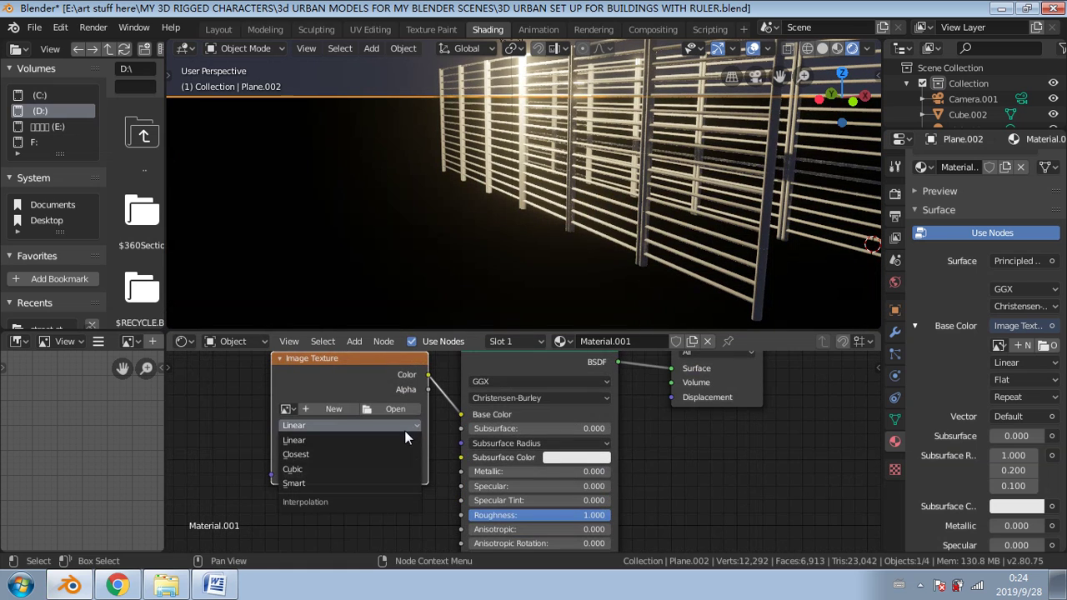
pyautogui.click(373, 435)
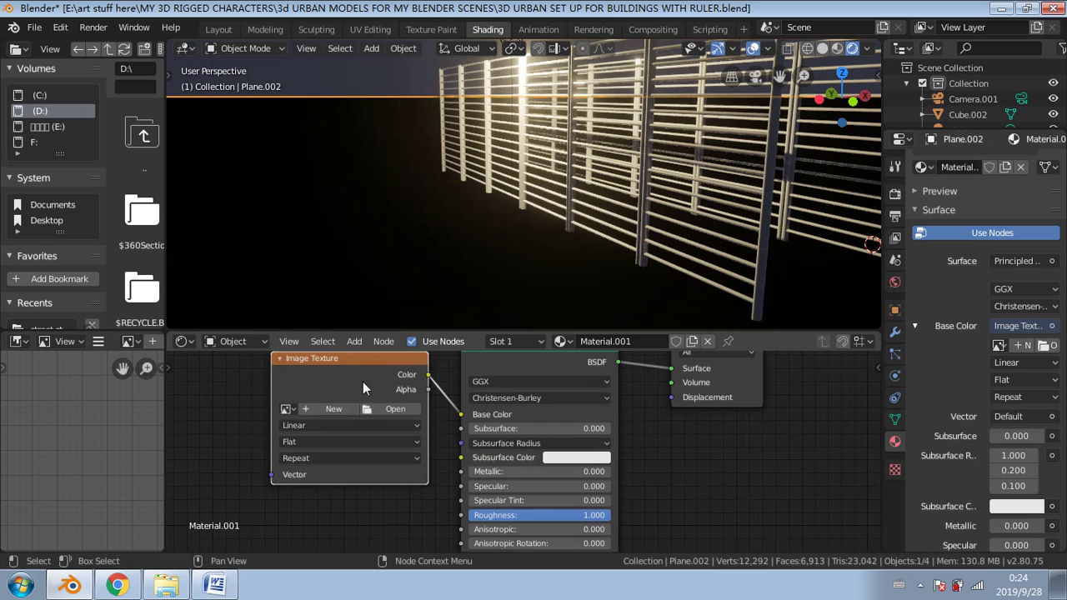
# Step: Load Ground18_col.jpg from D:\MATERIALS AND TEXTURES\GROUND into the ground material's Image Texture node
pyautogui.click(378, 411)
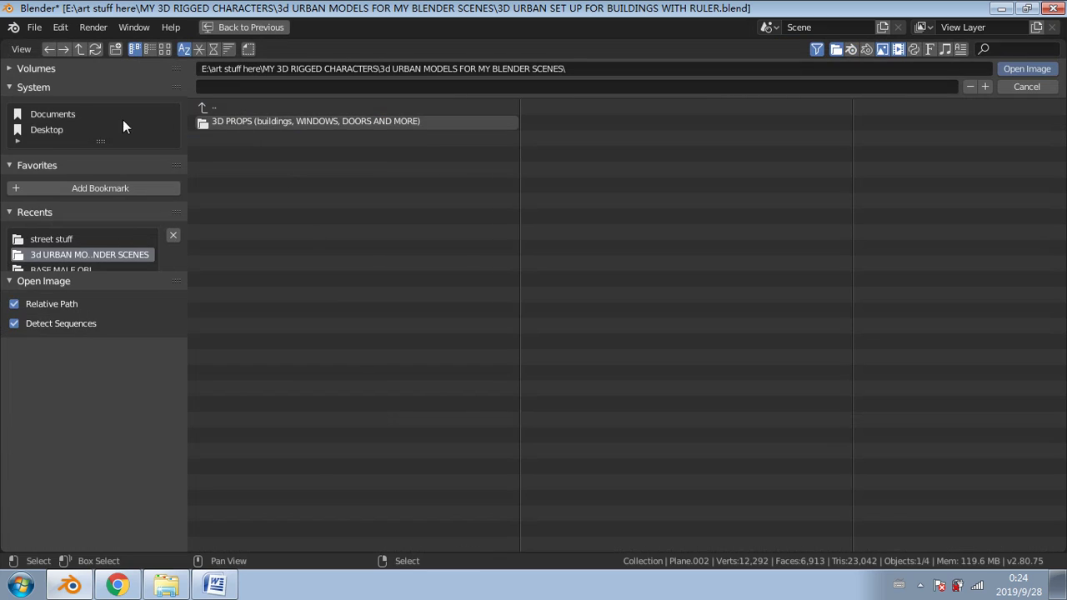
pyautogui.click(13, 70)
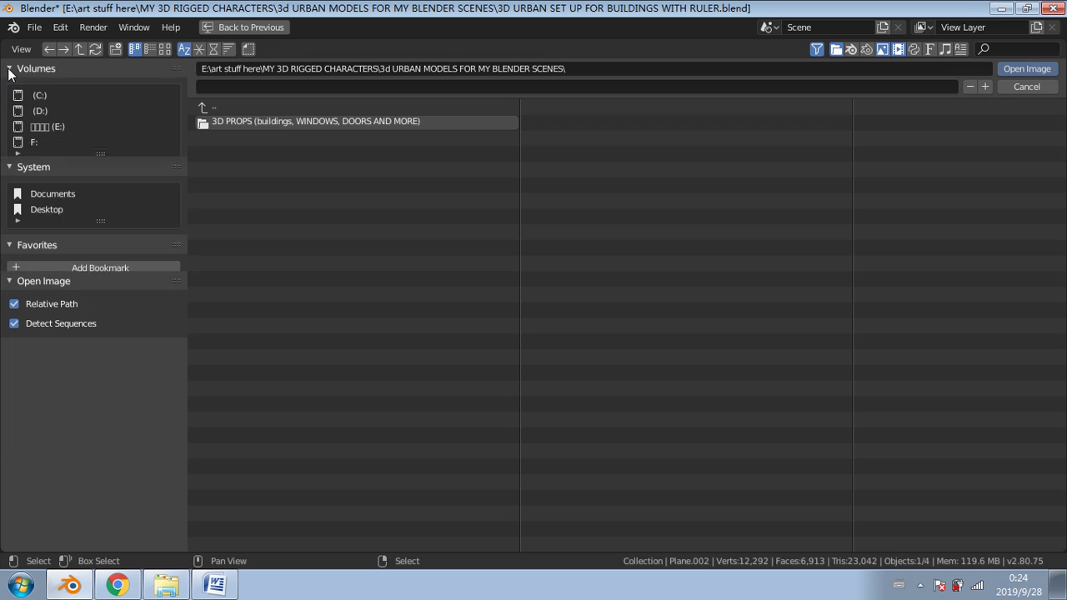
pyautogui.click(25, 111)
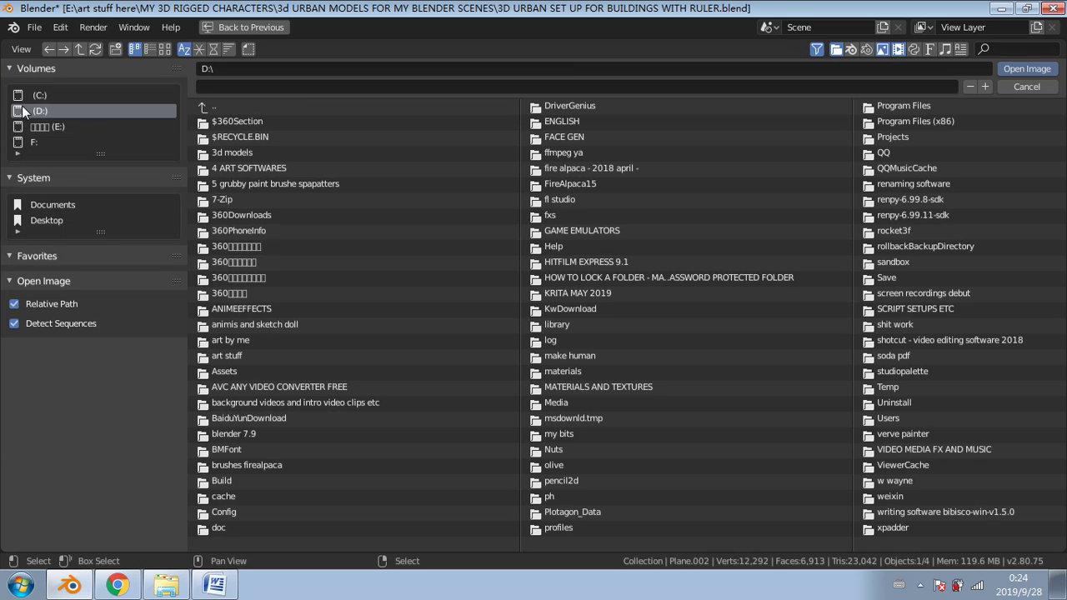
pyautogui.click(161, 49)
pyautogui.scroll(-1, 753, 367)
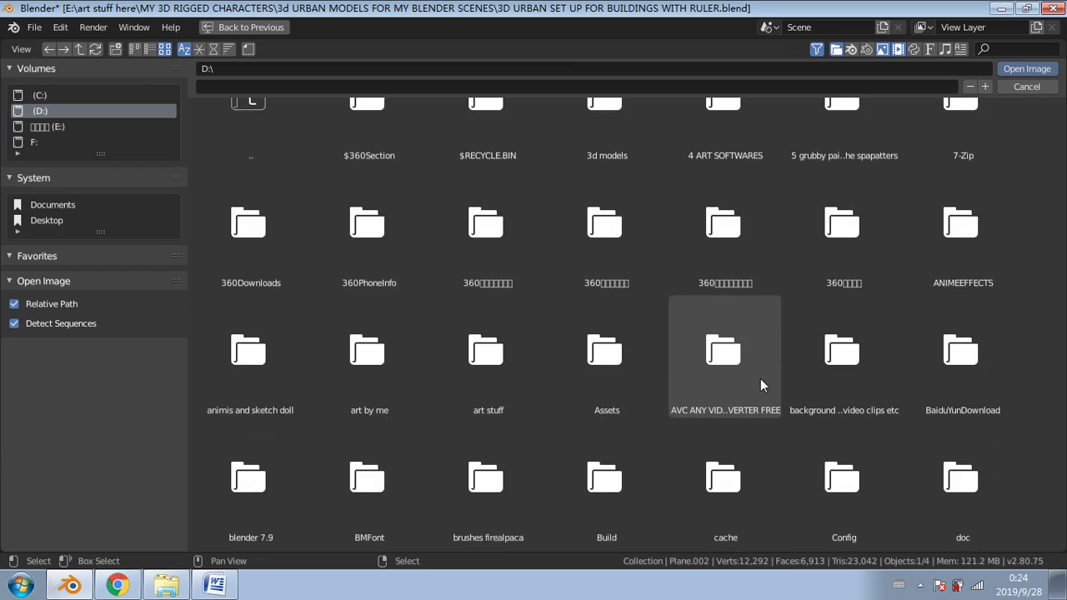
pyautogui.scroll(-2, 760, 378)
pyautogui.scroll(-1, 584, 425)
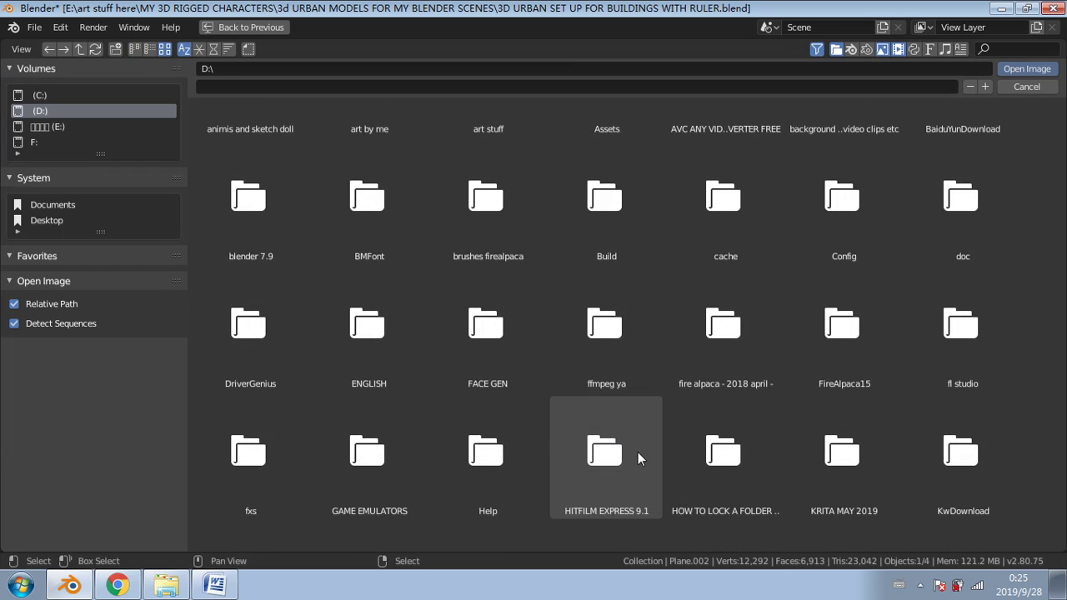
pyautogui.scroll(-3, 826, 484)
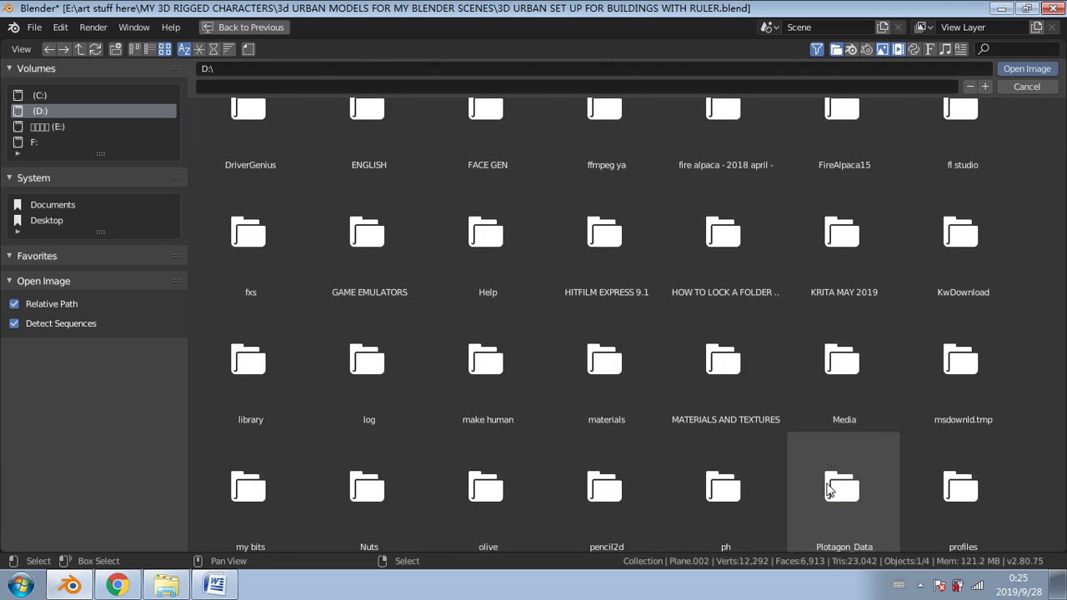
pyautogui.click(750, 380)
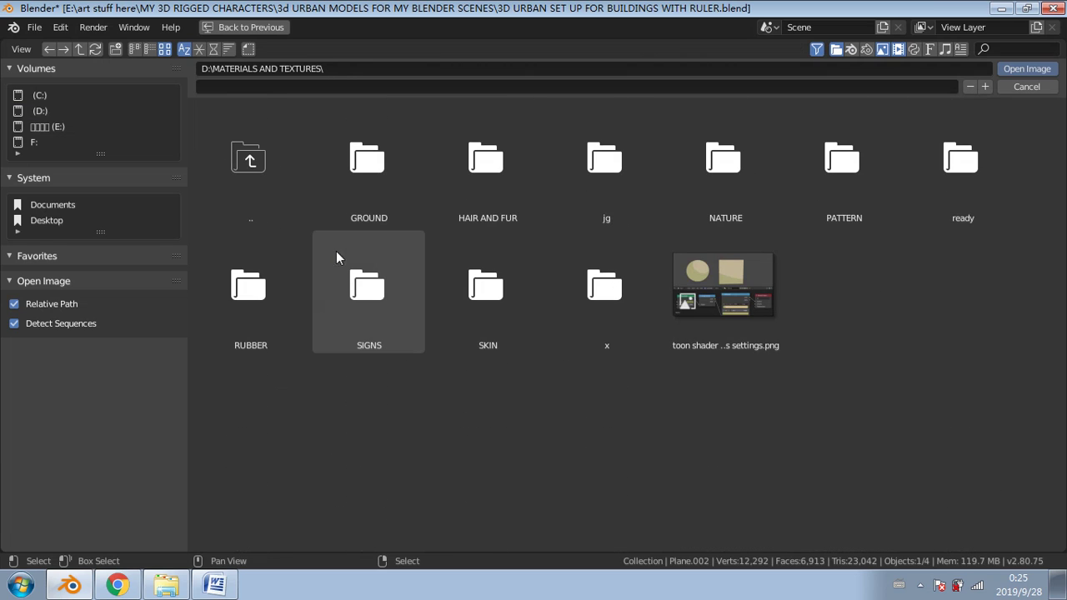
pyautogui.doubleClick(370, 189)
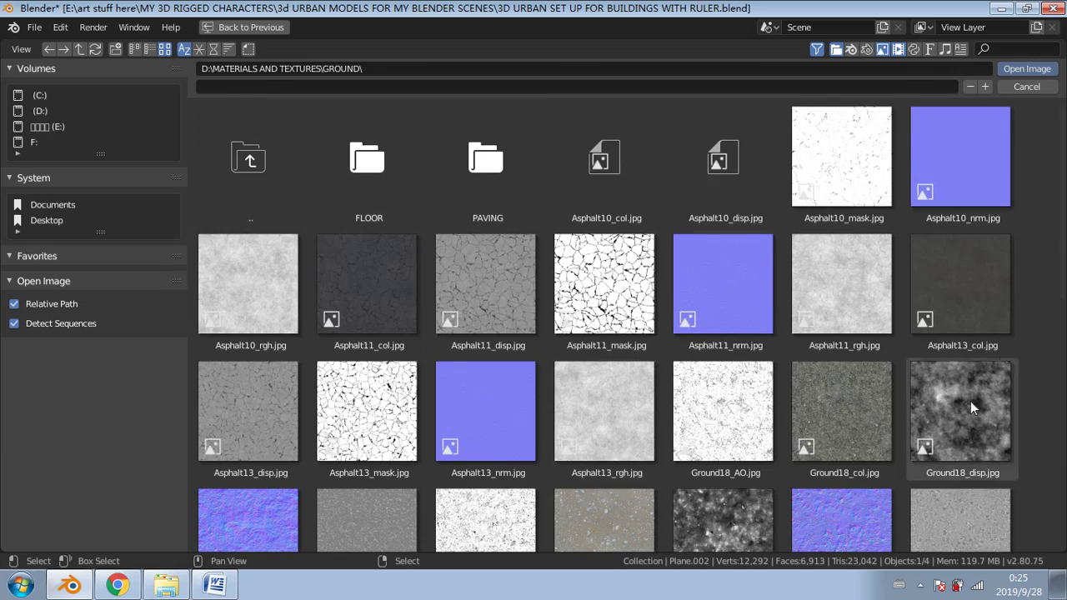
pyautogui.scroll(-1, 874, 433)
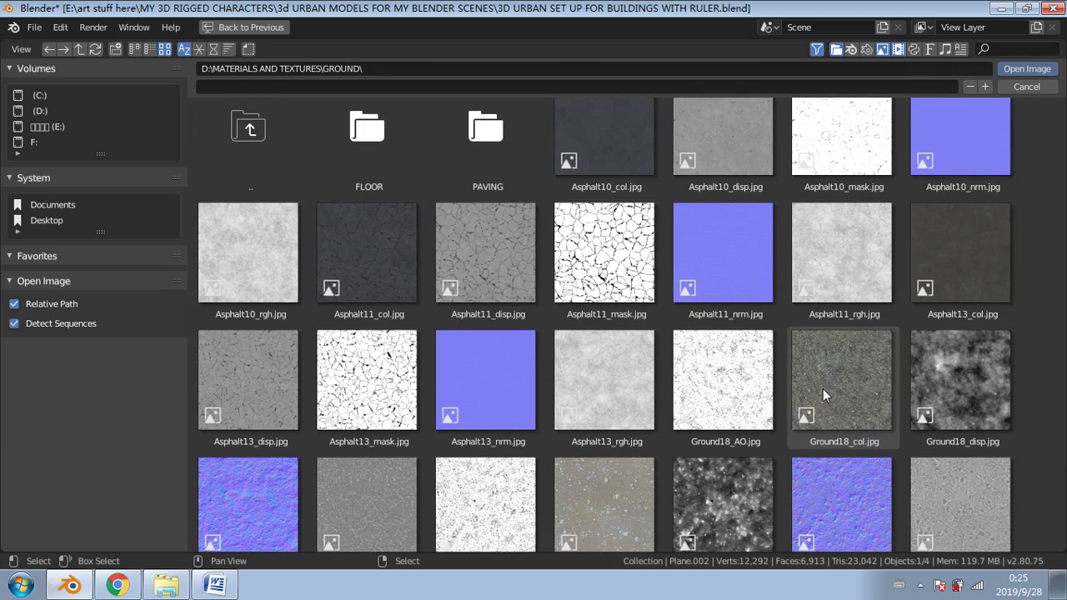
pyautogui.doubleClick(823, 388)
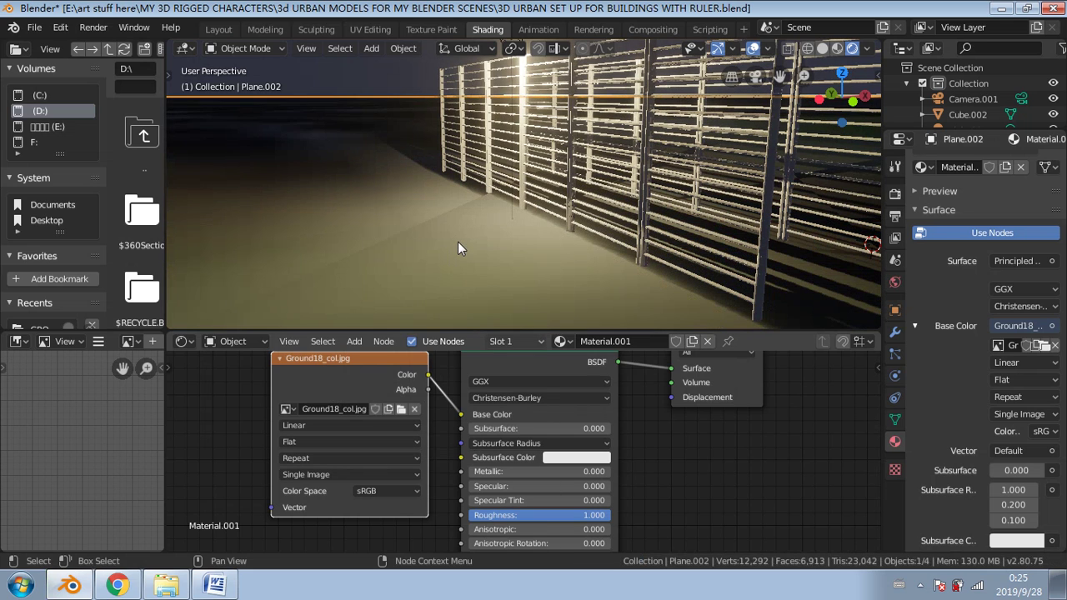
# Step: Examine the scale of the new ground texture around the fence from near and far
pyautogui.moveTo(398, 228); pyautogui.dragTo(432, 198, button='middle')
pyautogui.scroll(6, 397, 225)
pyautogui.scroll(-10, 432, 197)
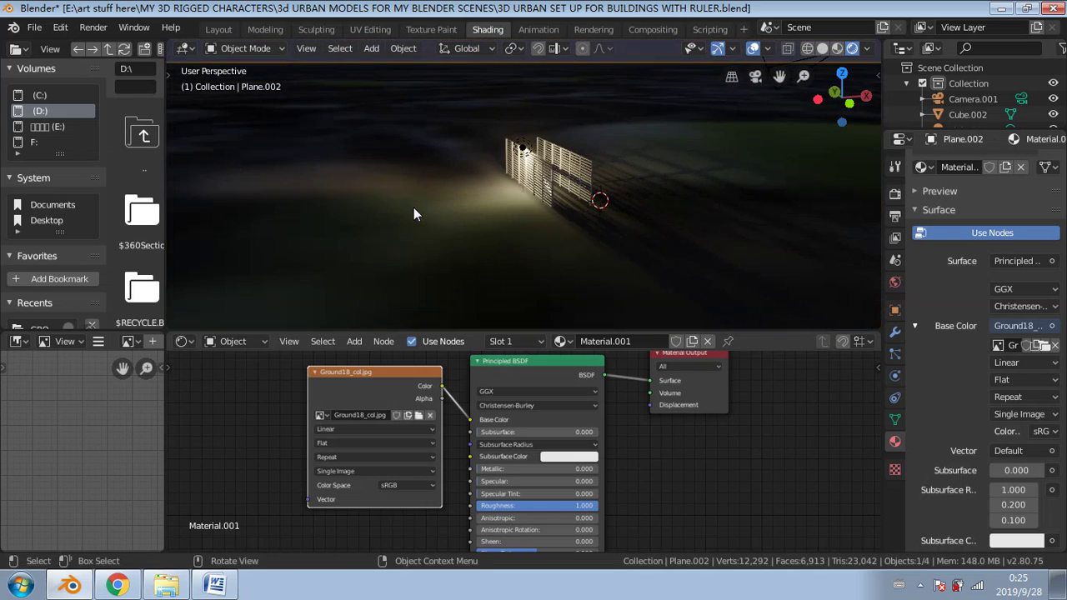
pyautogui.scroll(-5, 427, 198)
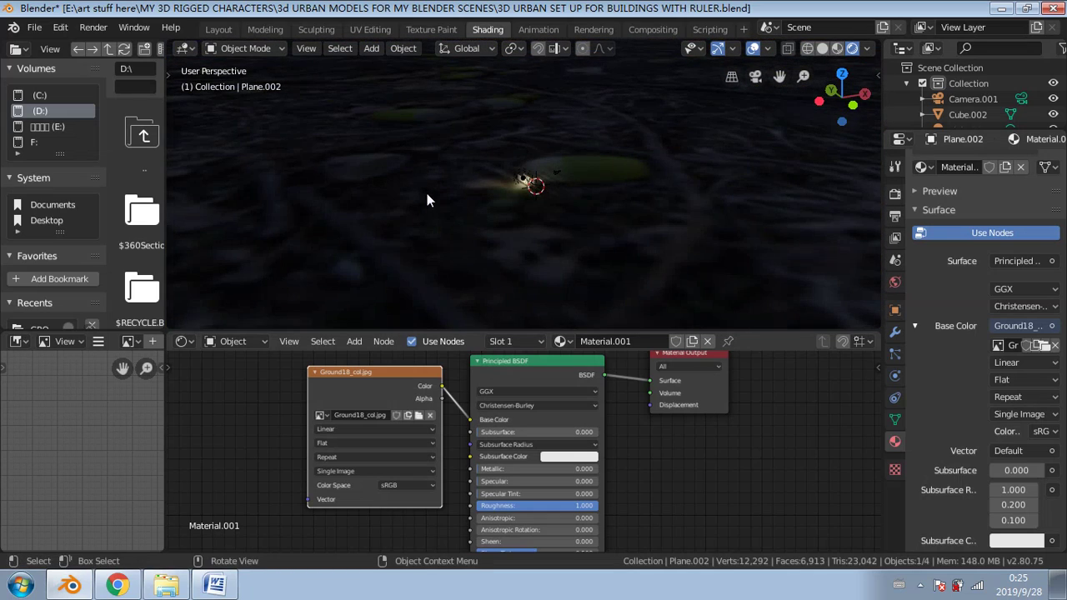
pyautogui.scroll(5, 514, 190)
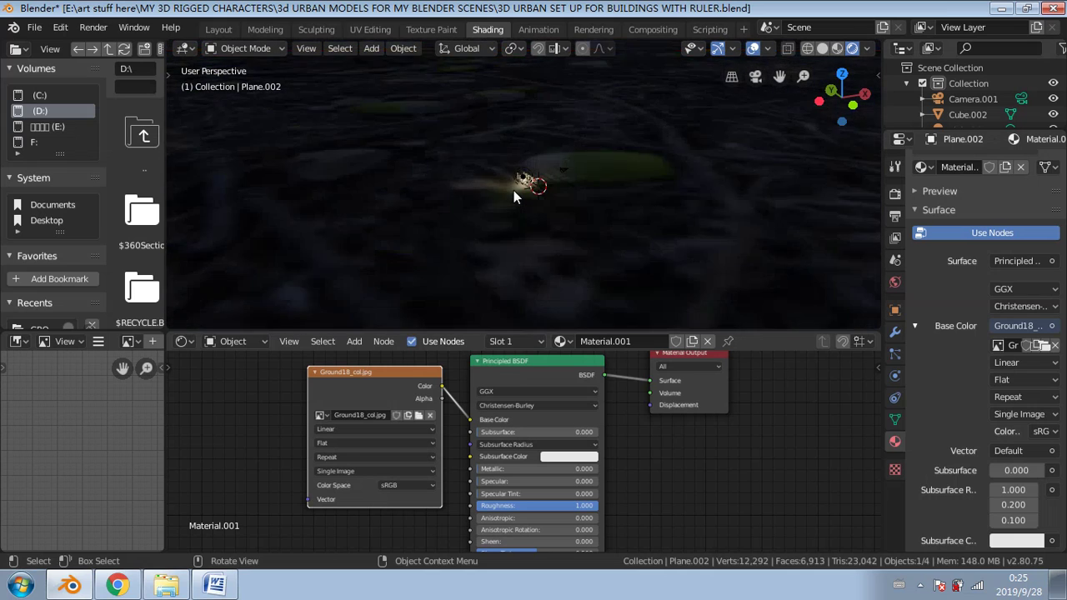
pyautogui.scroll(6, 514, 192)
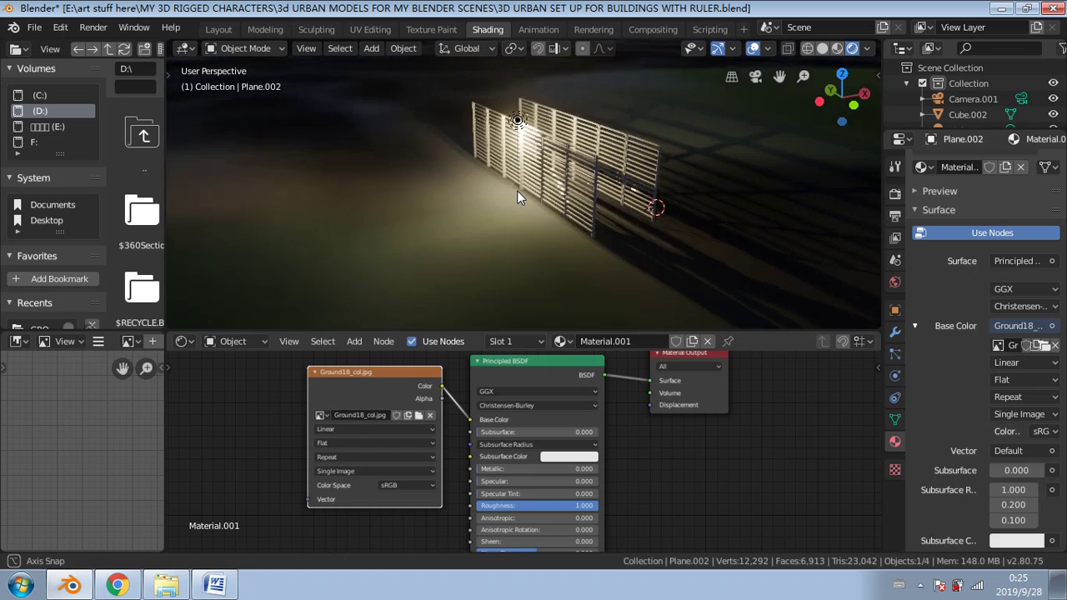
pyautogui.moveTo(517, 190); pyautogui.dragTo(486, 198, button='middle')
# Step: Add a Mapping node before the Ground18_col.jpg image node in the ground material
pyautogui.scroll(-3, 258, 383)
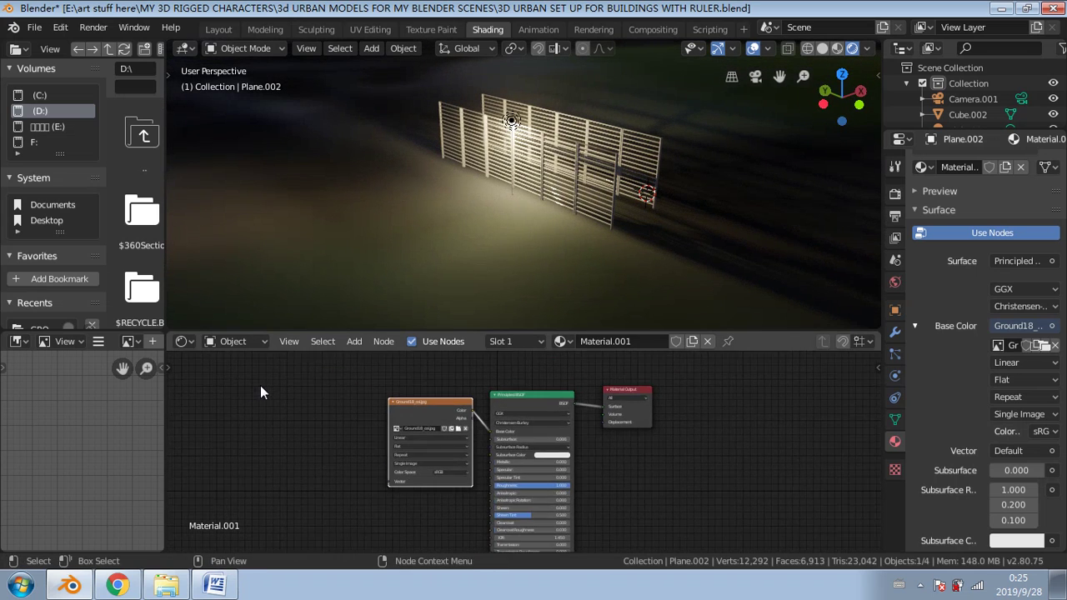
pyautogui.moveTo(260, 386); pyautogui.dragTo(332, 377, button='middle')
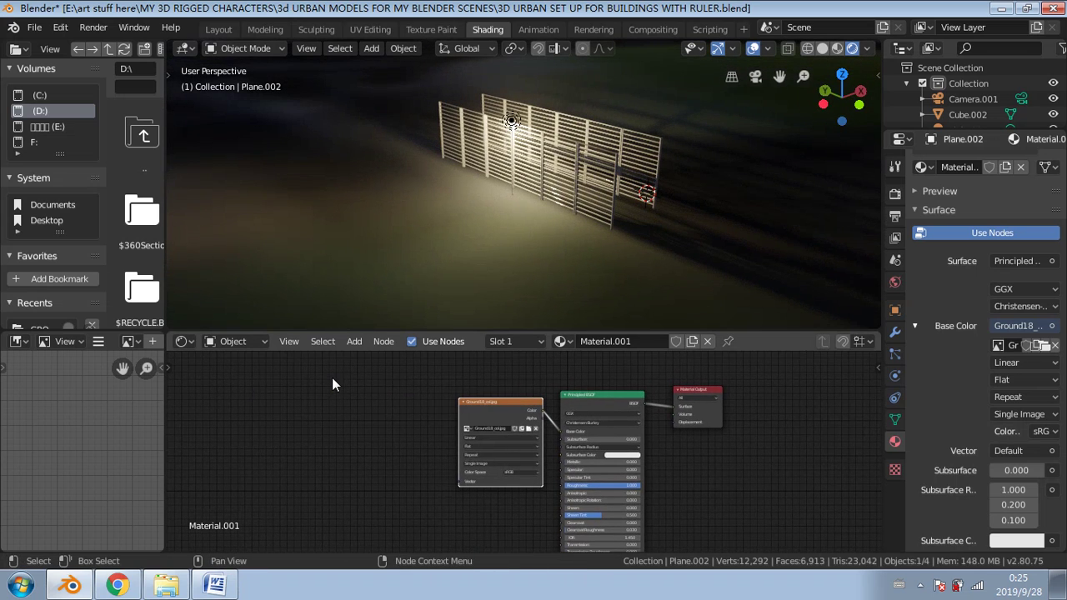
pyautogui.click(355, 342)
pyautogui.click(367, 357)
pyautogui.write('m')
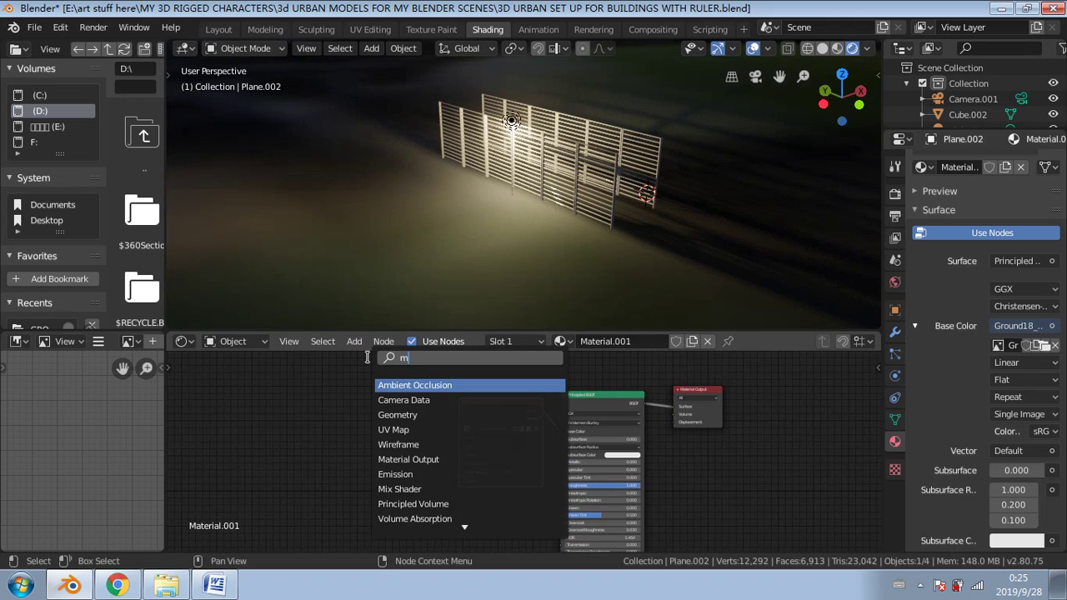
pyautogui.write('a')
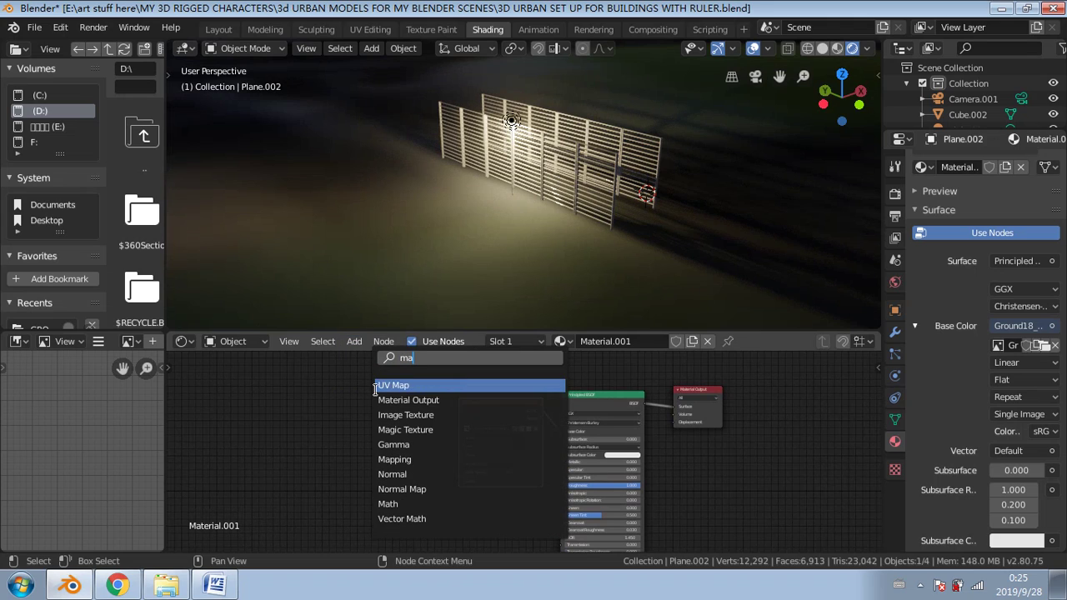
pyautogui.click(387, 457)
pyautogui.click(335, 459)
# Step: Add a Texture Coordinate node before the Mapping node
pyautogui.click(354, 342)
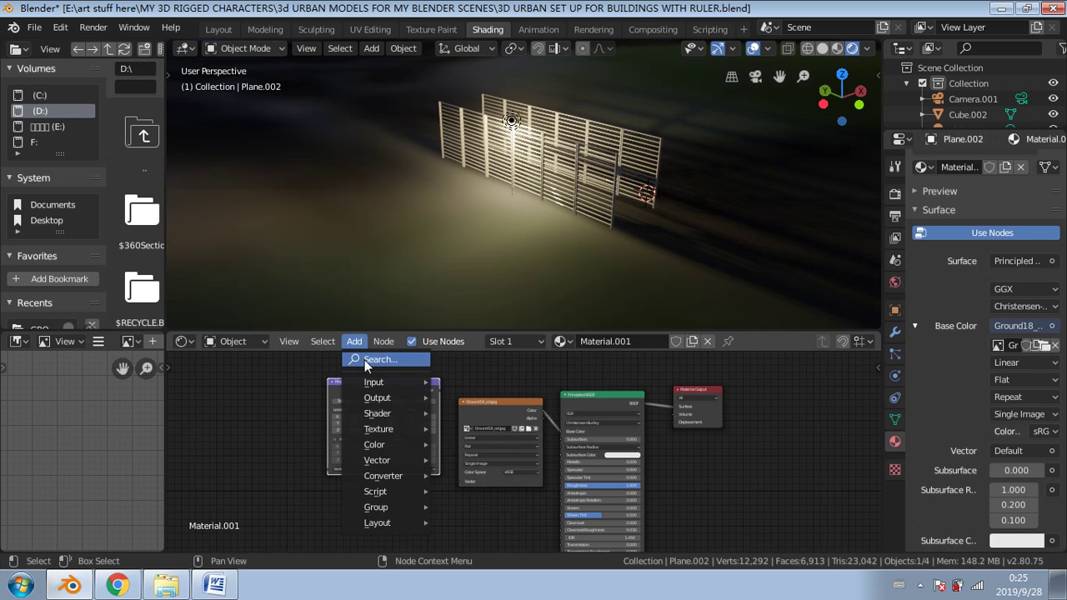
pyautogui.click(364, 359)
pyautogui.write('te')
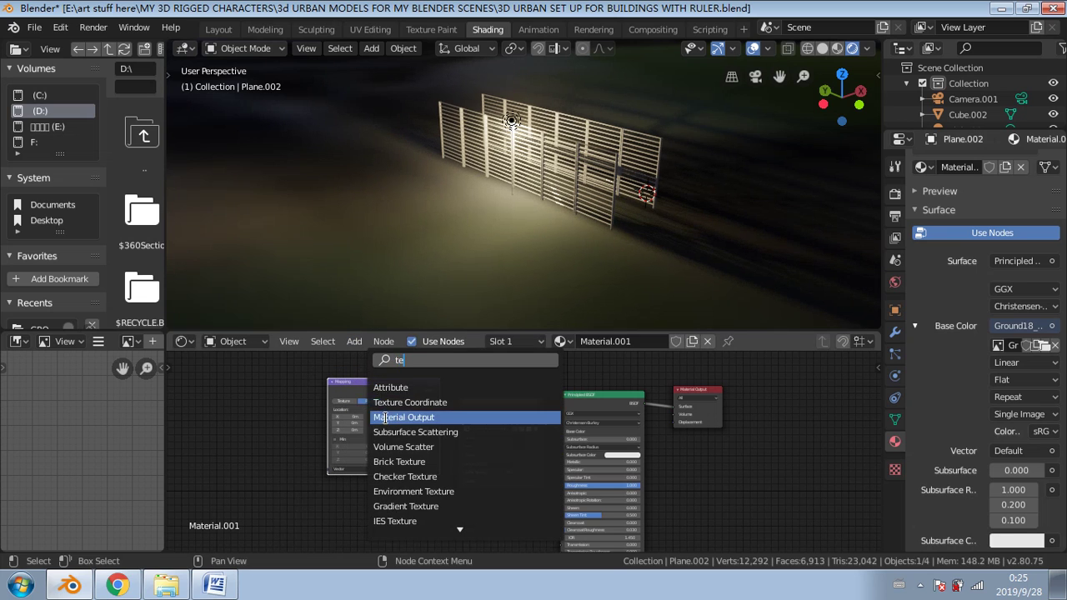
pyautogui.click(377, 405)
pyautogui.click(237, 415)
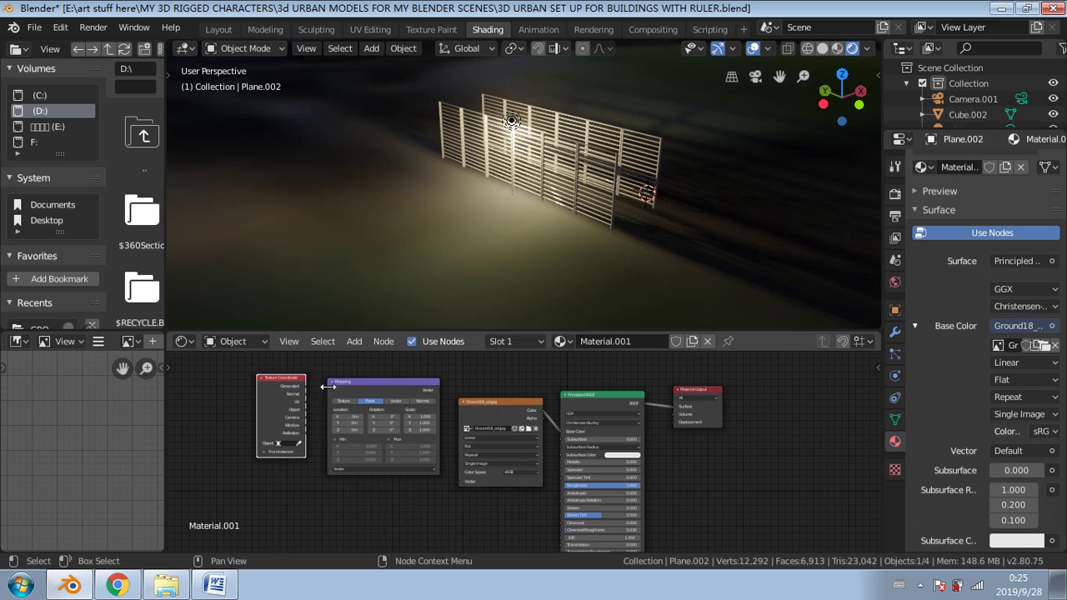
# Step: Link the Texture Coordinate's Generated output to the Mapping node's Vector, and the Mapping output to the Ground18_col.jpg image's Vector
pyautogui.moveTo(306, 387); pyautogui.dragTo(330, 470)
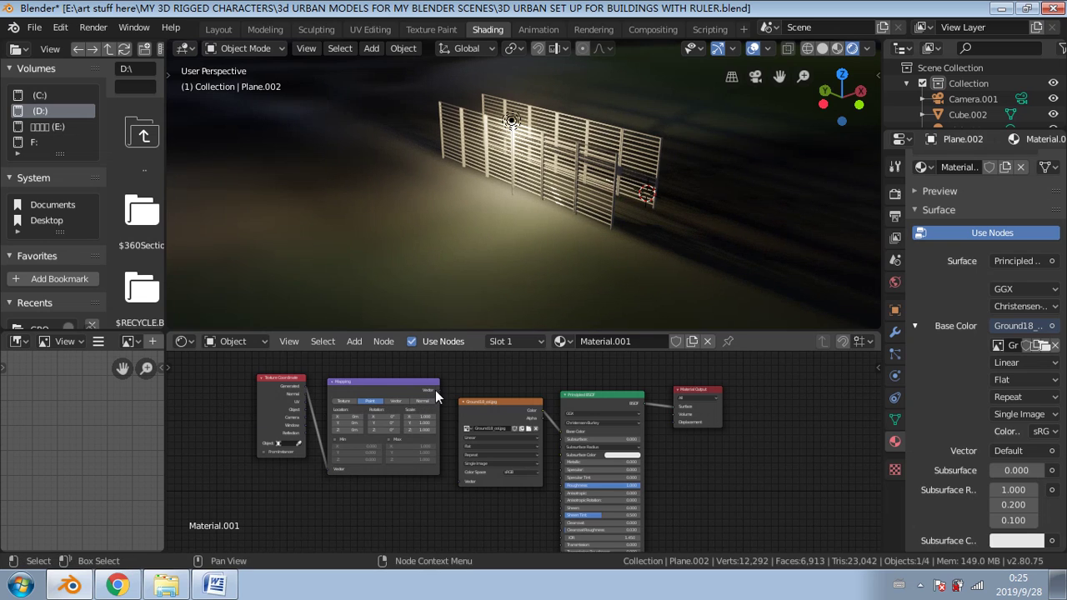
pyautogui.moveTo(440, 389); pyautogui.dragTo(444, 418)
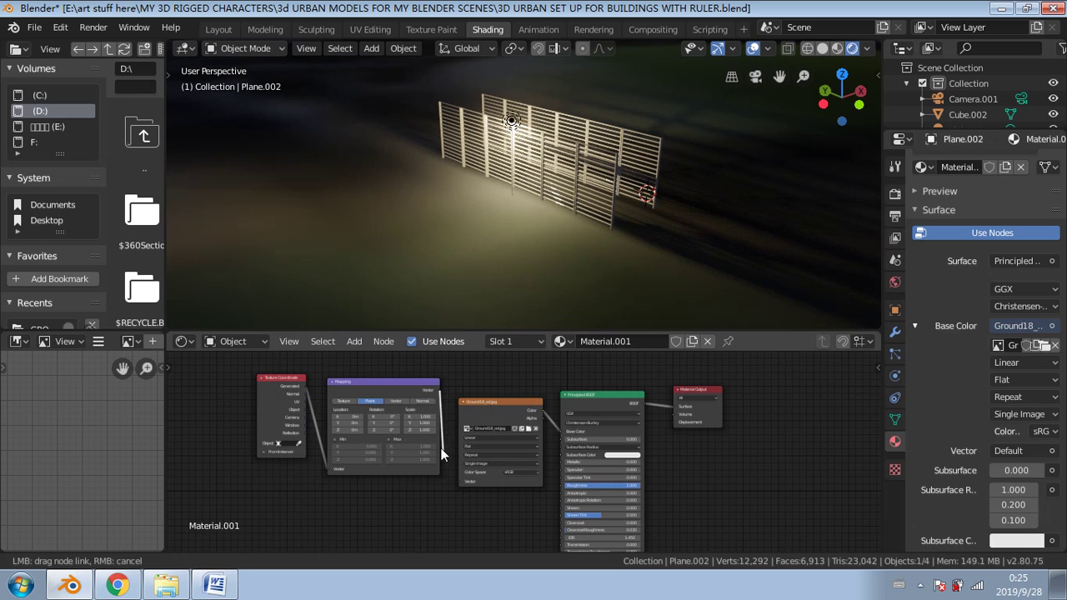
pyautogui.moveTo(453, 478); pyautogui.dragTo(455, 480)
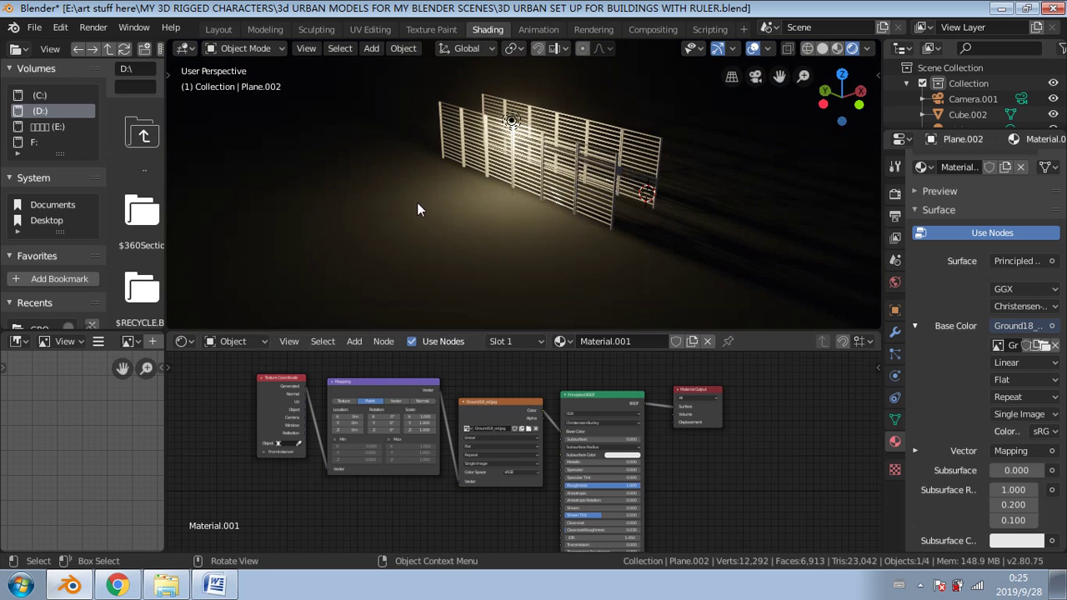
pyautogui.scroll(3, 417, 203)
pyautogui.scroll(1, 435, 367)
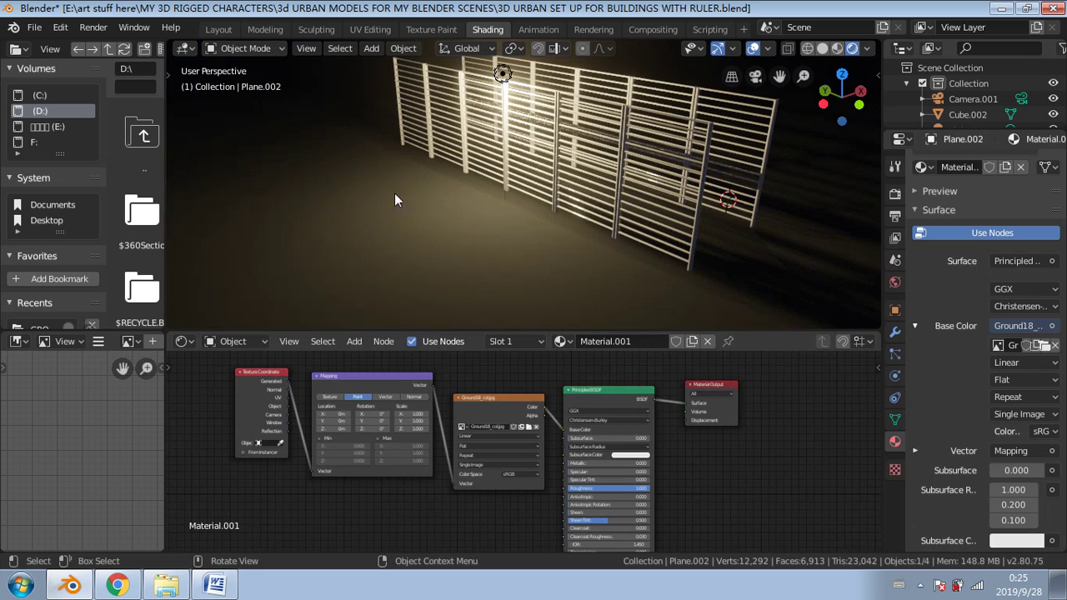
# Step: In the UV Editing workspace, put only the ground plane into Edit Mode
pyautogui.click(379, 28)
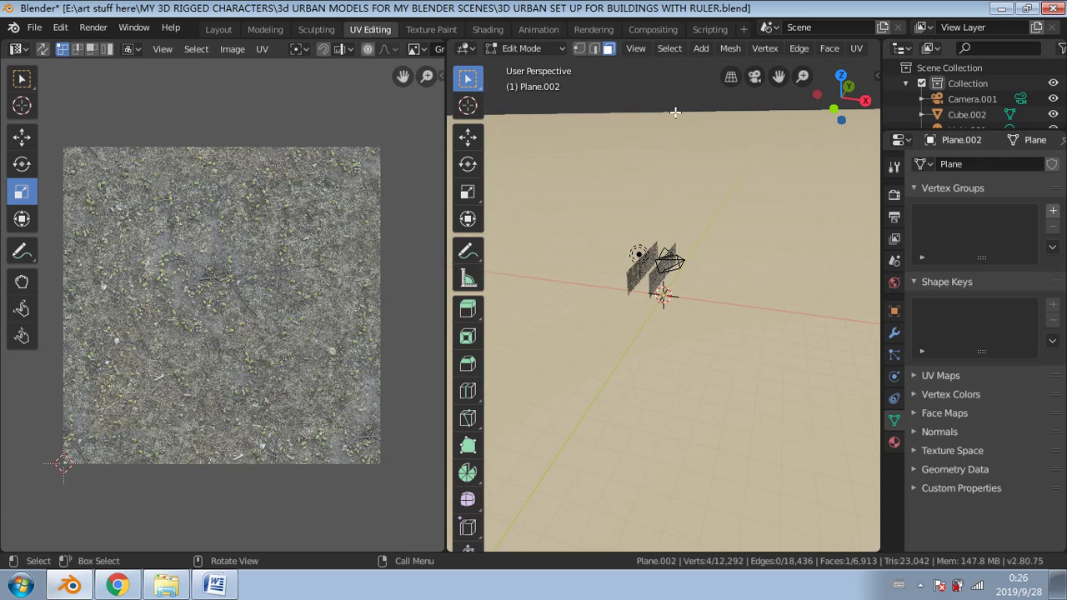
pyautogui.click(550, 50)
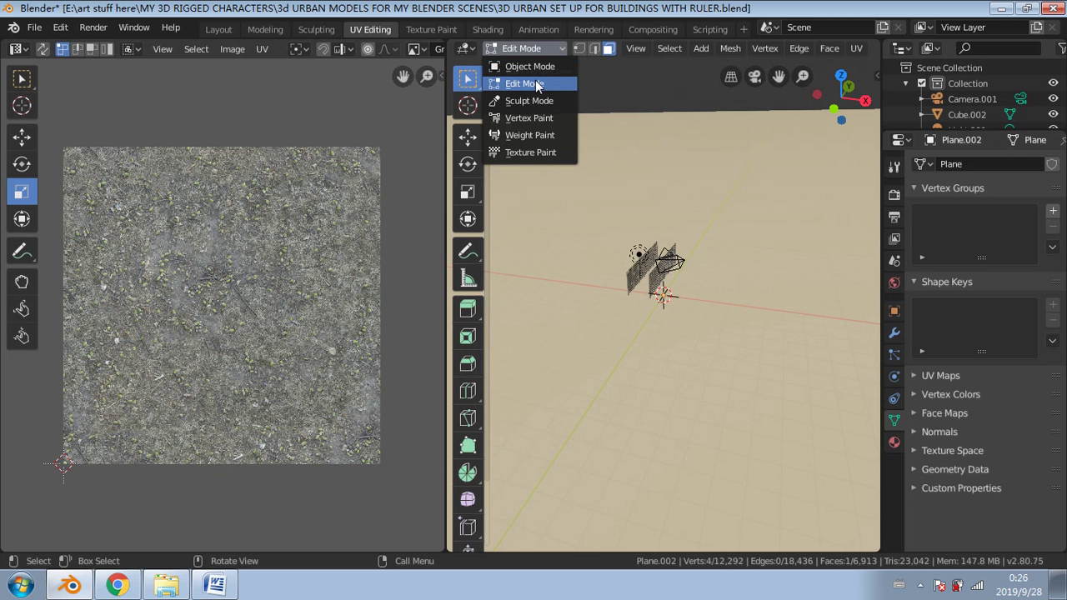
pyautogui.click(538, 84)
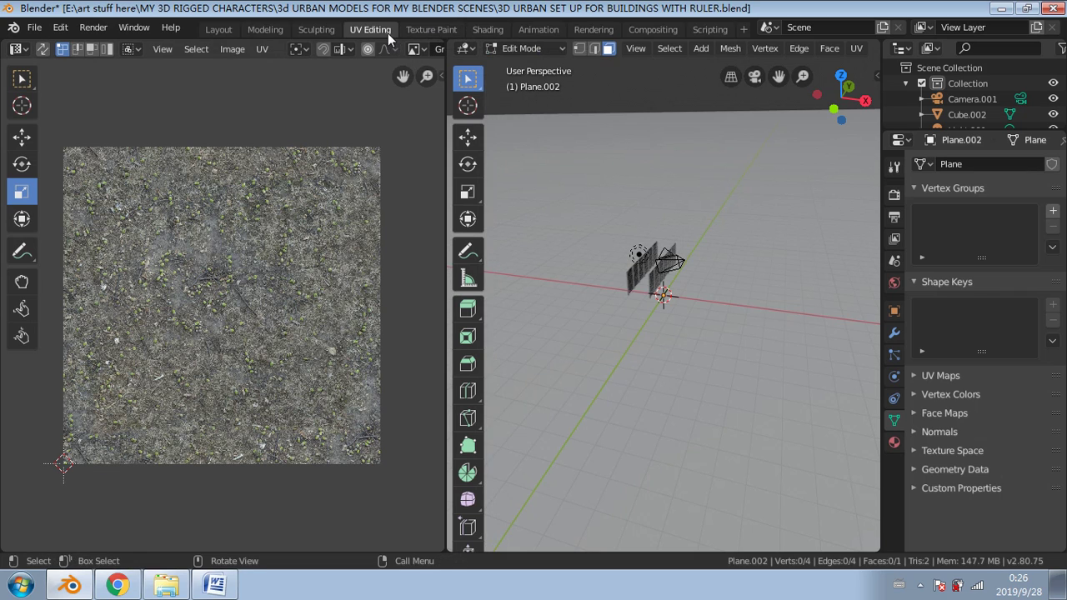
pyautogui.click(527, 49)
# Step: Enlarge the 3D viewport and show the fully selected ground plane in Rendered shading
pyautogui.moveTo(449, 107); pyautogui.dragTo(177, 110)
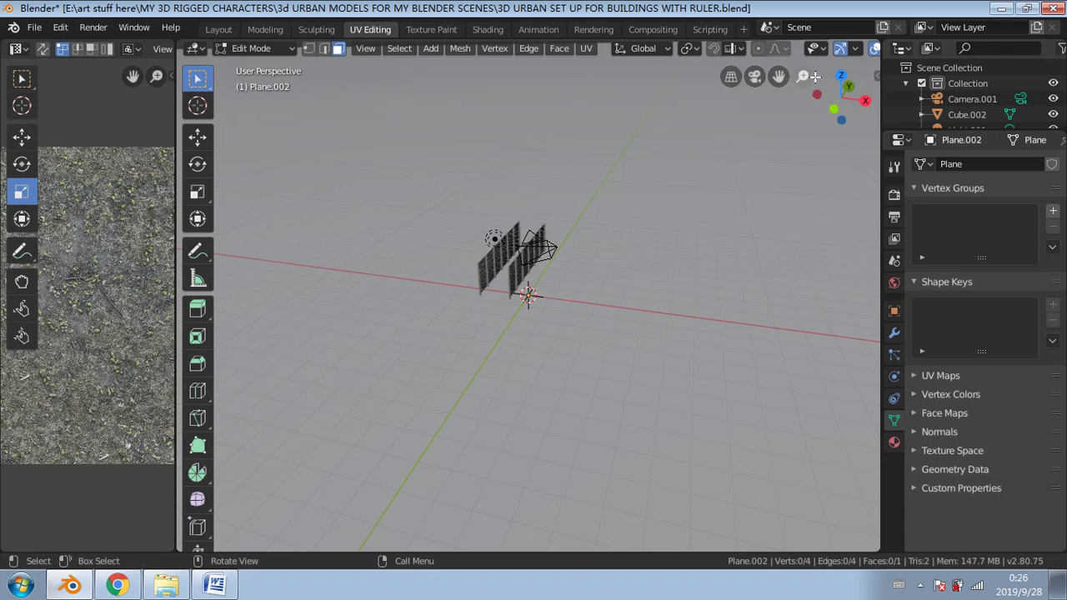
pyautogui.moveTo(883, 98); pyautogui.dragTo(1012, 105)
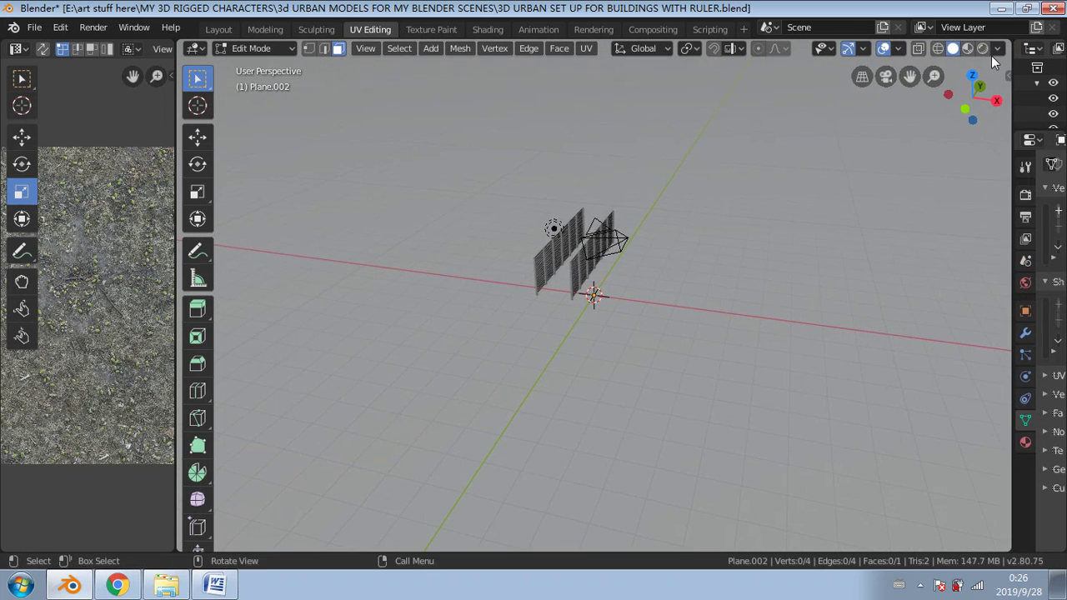
pyautogui.click(981, 51)
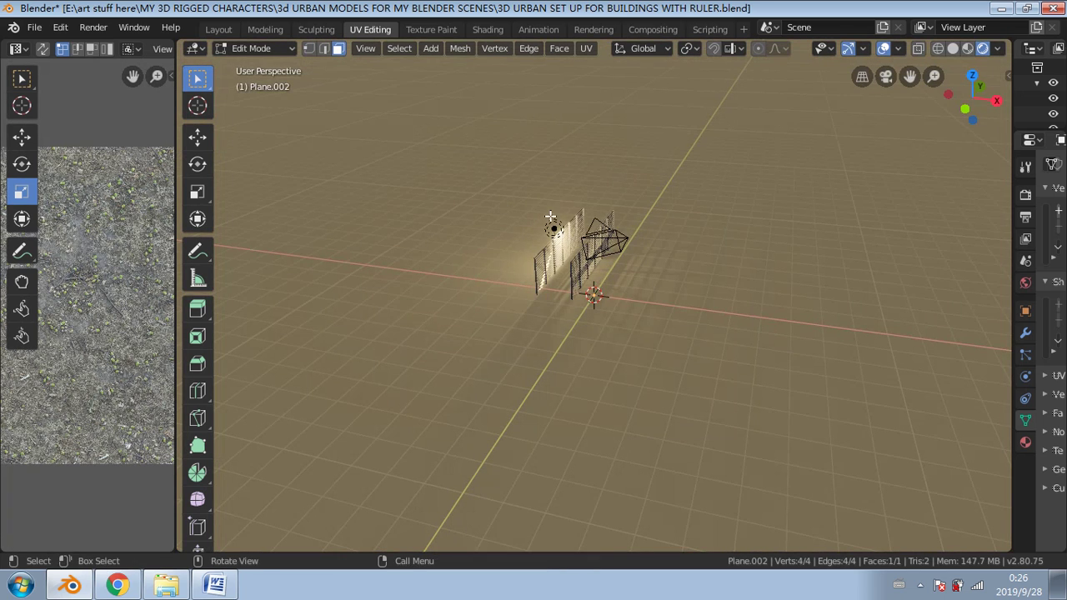
pyautogui.moveTo(504, 208); pyautogui.dragTo(472, 245, button='middle')
pyautogui.scroll(-20, 516, 250)
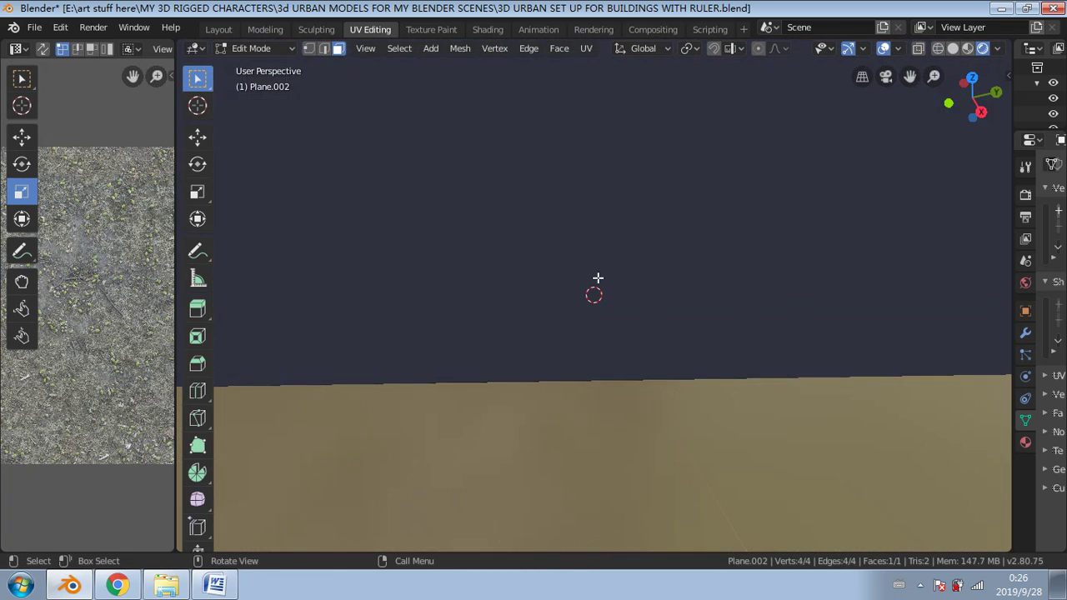
pyautogui.scroll(8, 598, 278)
pyautogui.moveTo(622, 342)
pyautogui.mouseDown(button='middle')
pyautogui.moveTo(555, 300)
pyautogui.moveTo(490, 305)
pyautogui.moveTo(465, 331)
pyautogui.moveTo(512, 374)
pyautogui.moveTo(678, 328)
pyautogui.moveTo(638, 310)
pyautogui.moveTo(608, 329)
pyautogui.mouseUp(button='middle')
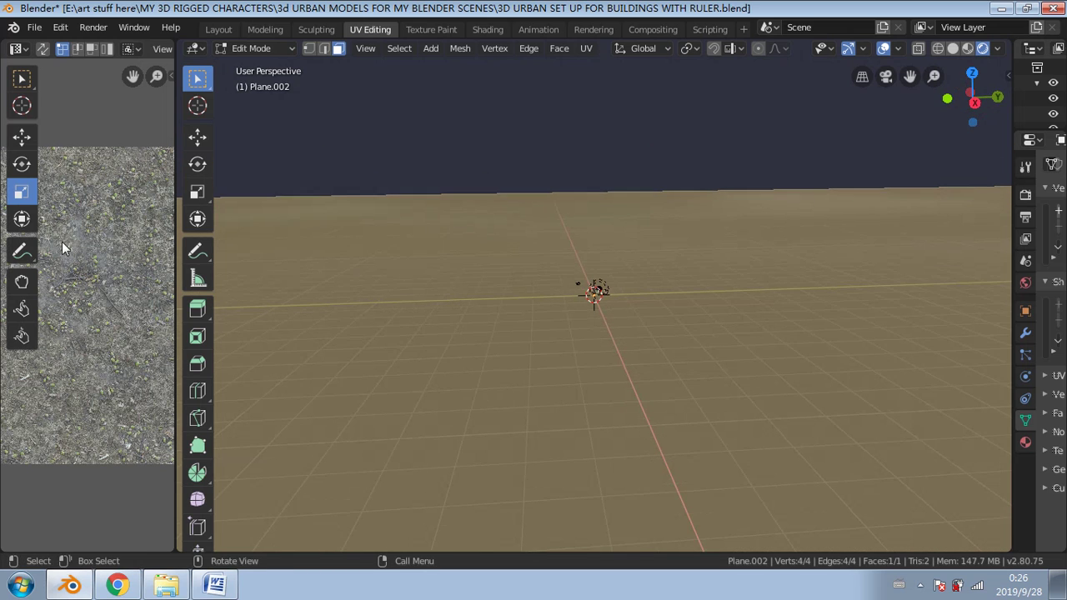
# Step: Widen the UV editor so the whole Ground18_col.jpg image fits beside the 3D viewport
pyautogui.moveTo(176, 161); pyautogui.dragTo(527, 171)
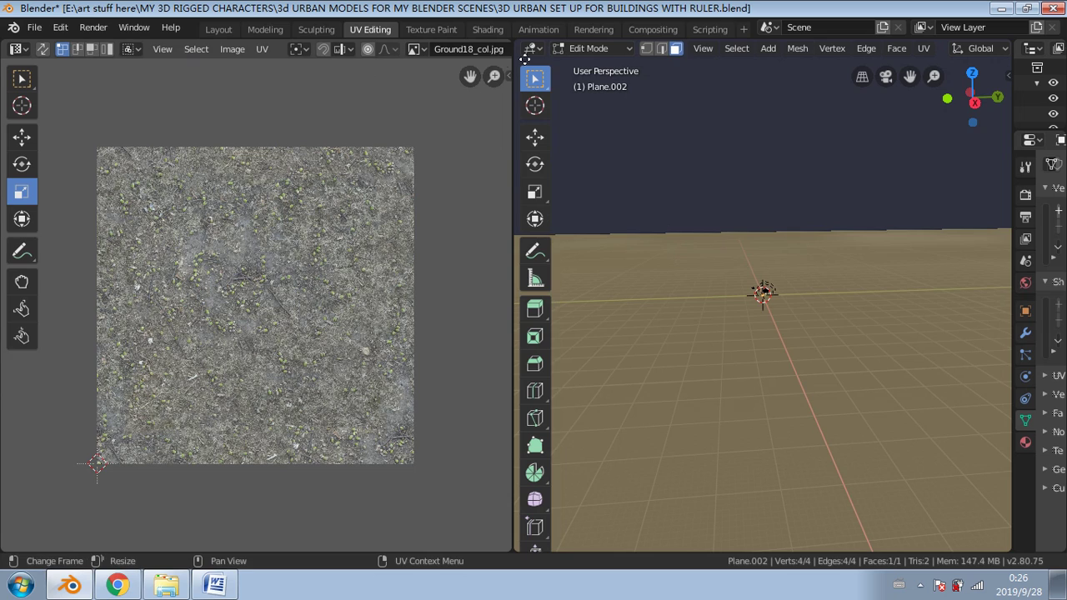
pyautogui.click(671, 206)
pyautogui.moveTo(674, 182); pyautogui.dragTo(627, 288)
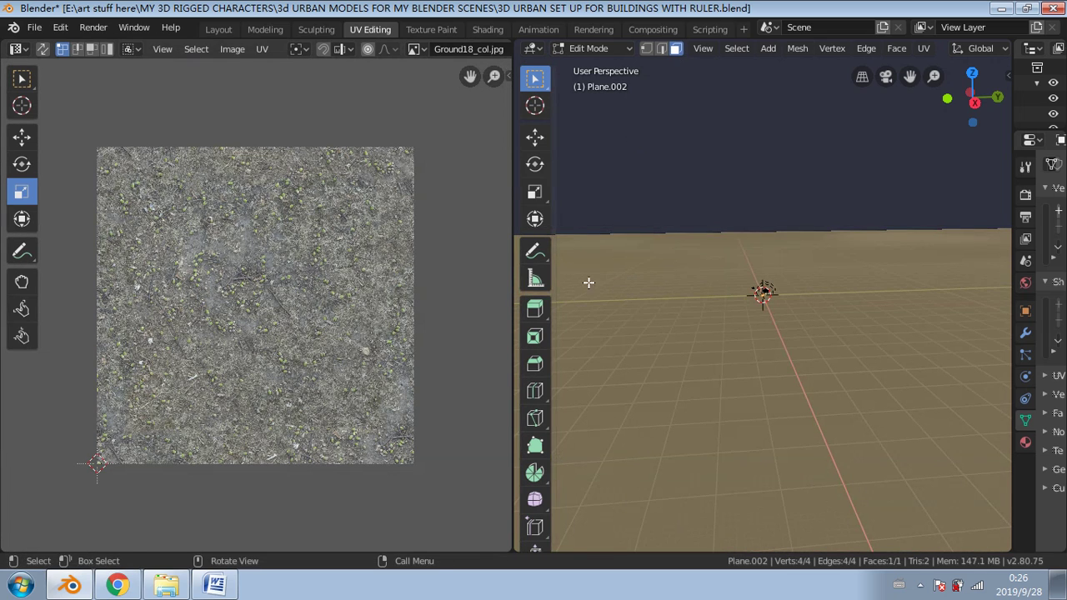
# Step: Unwrap the ground plane's selected face
pyautogui.rightClick(626, 279)
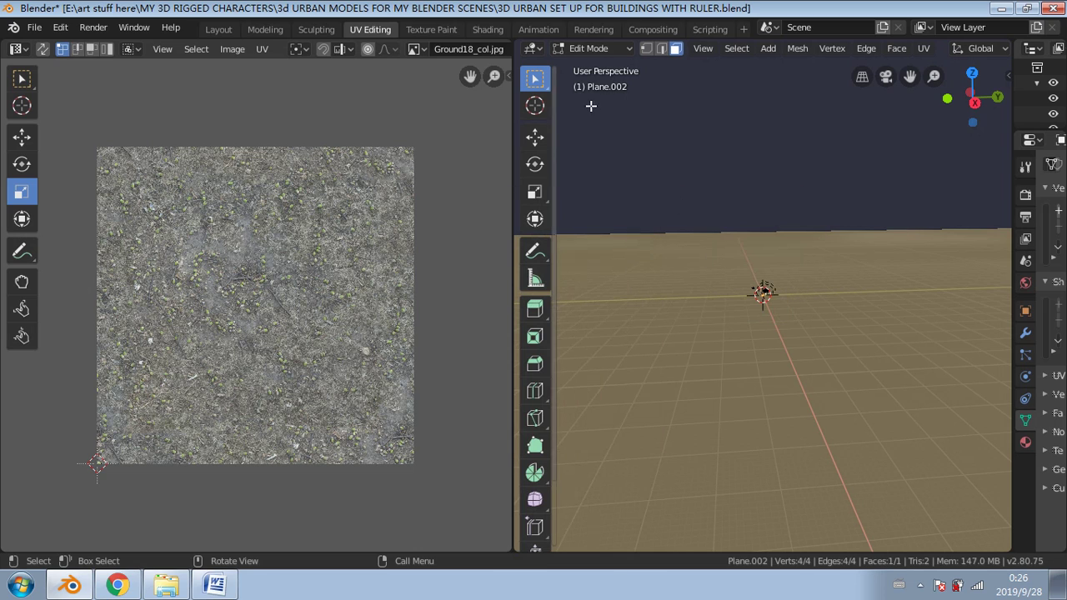
pyautogui.press('u')
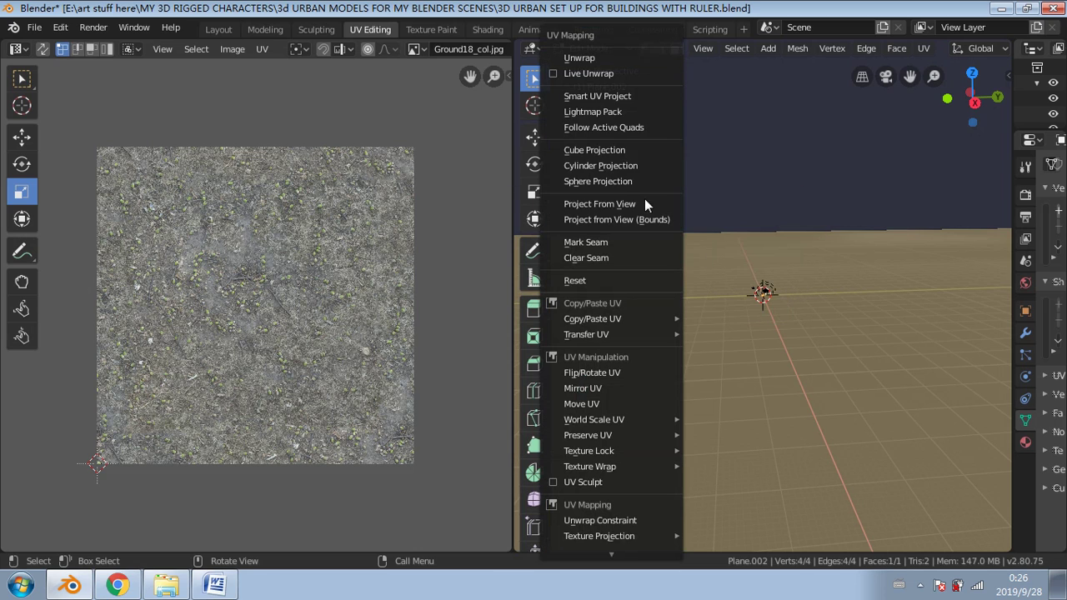
pyautogui.click(618, 54)
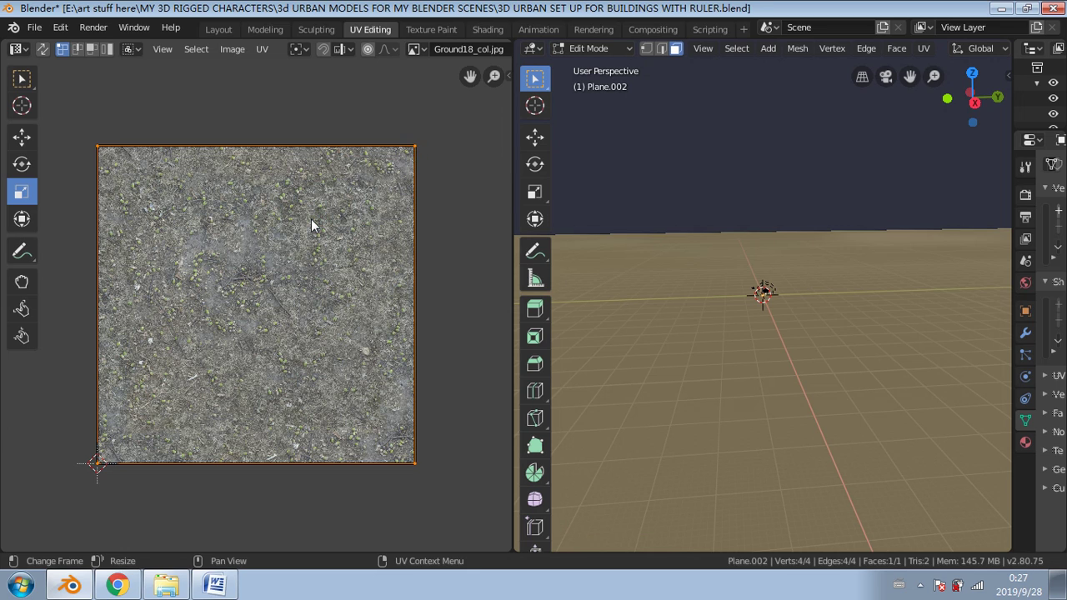
# Step: Try enlarging the ground plane's unwrapped UVs in the UV editor, and undo the resize
pyautogui.moveTo(407, 157); pyautogui.dragTo(194, 419)
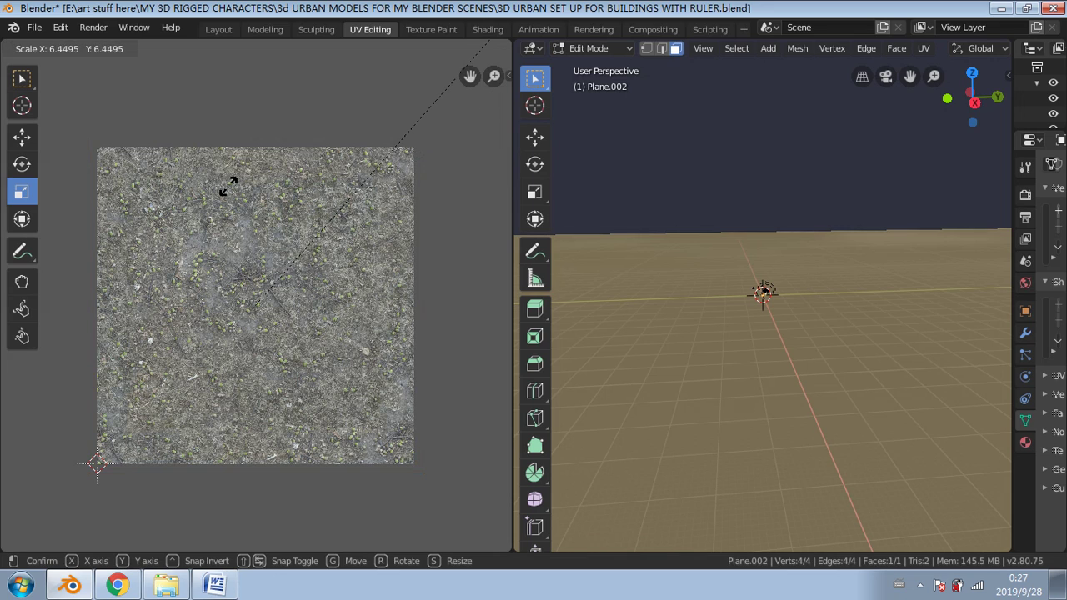
pyautogui.moveTo(422, 398); pyautogui.dragTo(427, 391)
pyautogui.moveTo(69, 89); pyautogui.dragTo(70, 90)
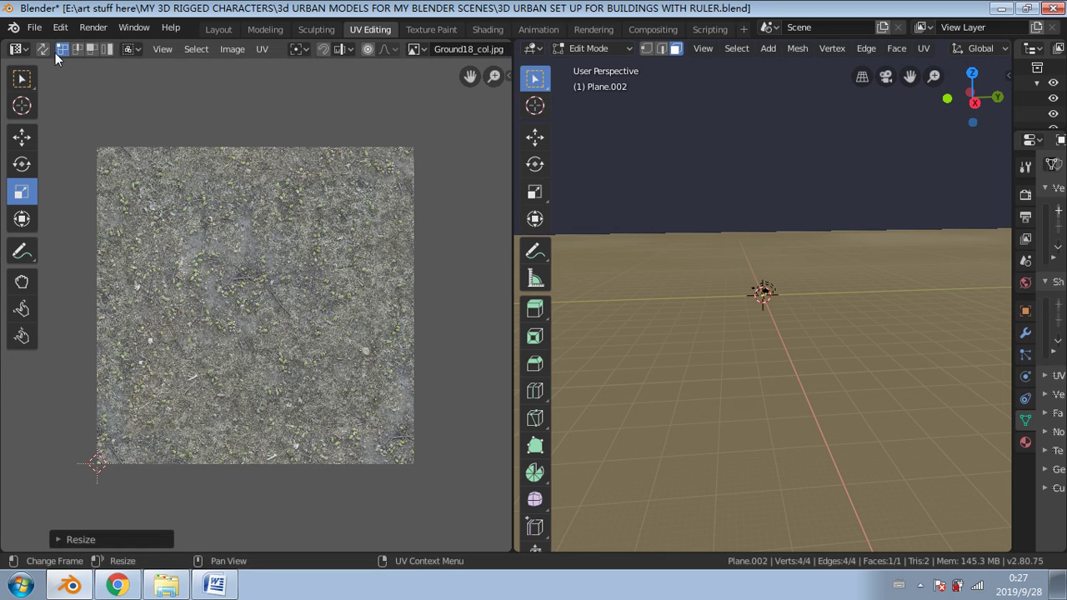
pyautogui.moveTo(708, 284)
pyautogui.mouseDown(button='middle')
pyautogui.moveTo(639, 277)
pyautogui.moveTo(719, 271)
pyautogui.mouseUp(button='middle')
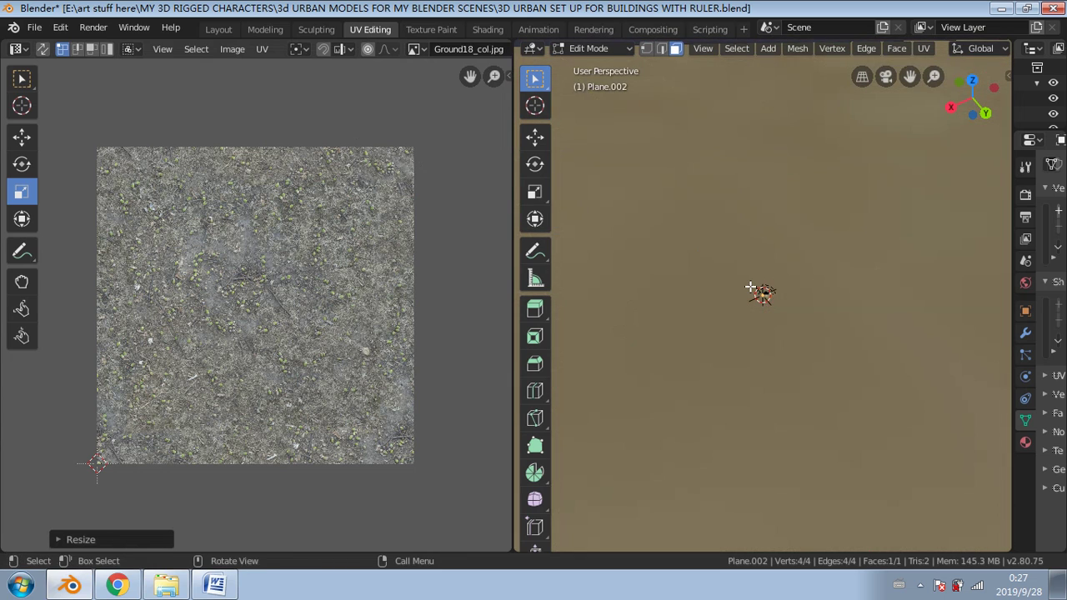
pyautogui.moveTo(616, 237); pyautogui.dragTo(667, 258, button='middle')
pyautogui.hotkey('ctrl', 'z')
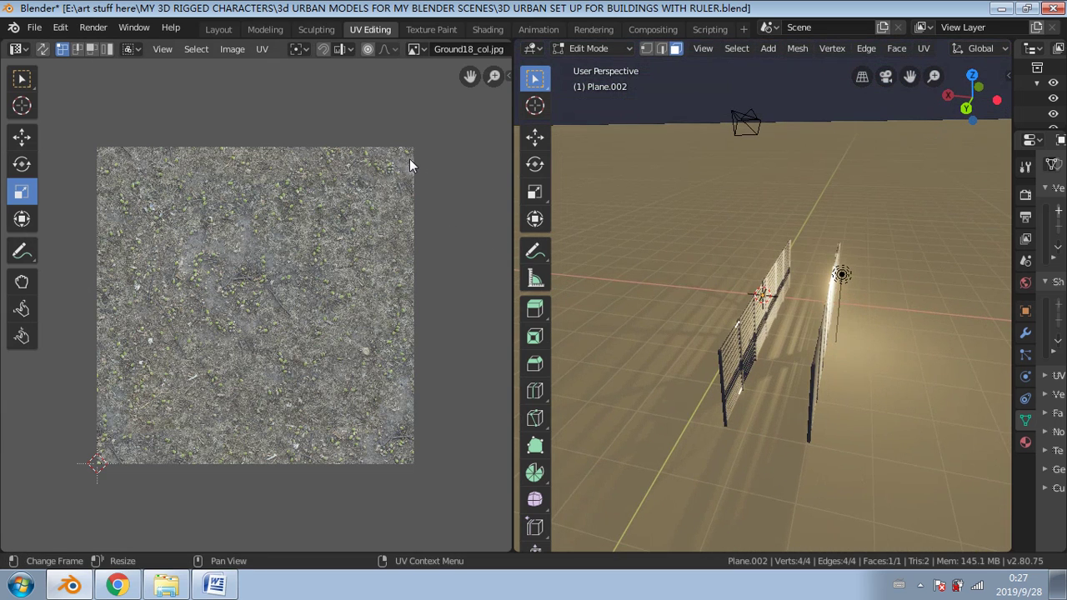
# Step: Try to box-select all of the ground plane's UVs for scaling, using the island selection mode
pyautogui.click(22, 79)
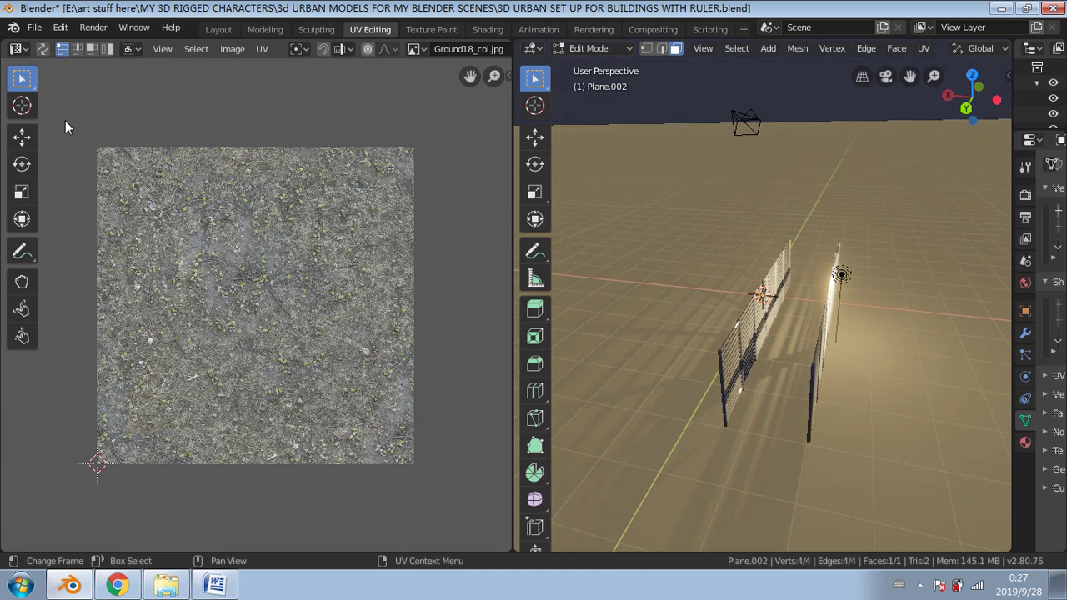
pyautogui.moveTo(65, 120); pyautogui.dragTo(446, 450)
pyautogui.moveTo(98, 97); pyautogui.dragTo(561, 587)
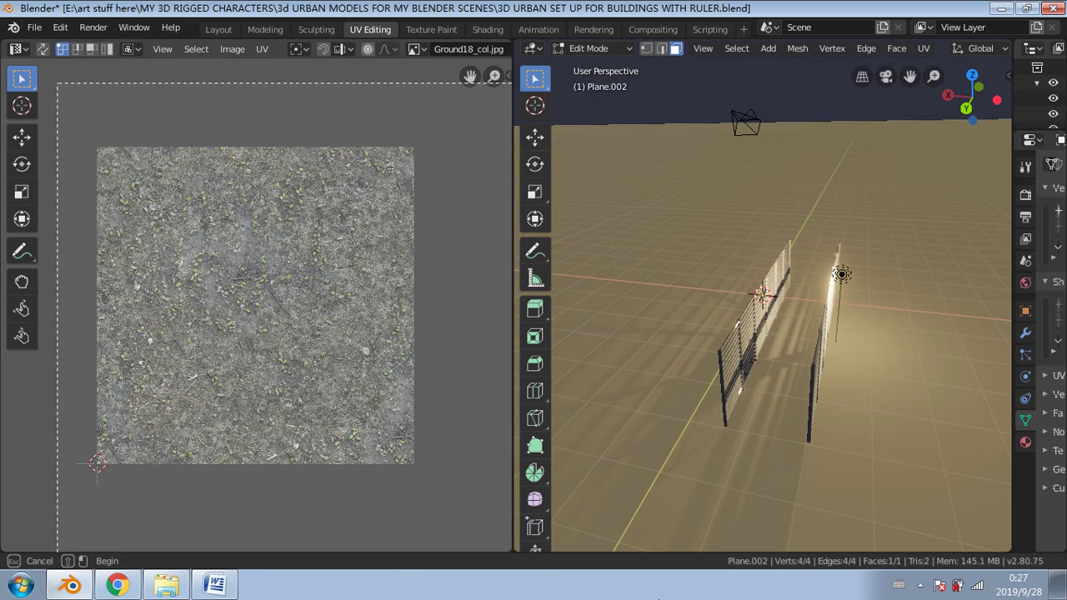
pyautogui.moveTo(121, 110); pyautogui.dragTo(450, 554)
pyautogui.click(25, 191)
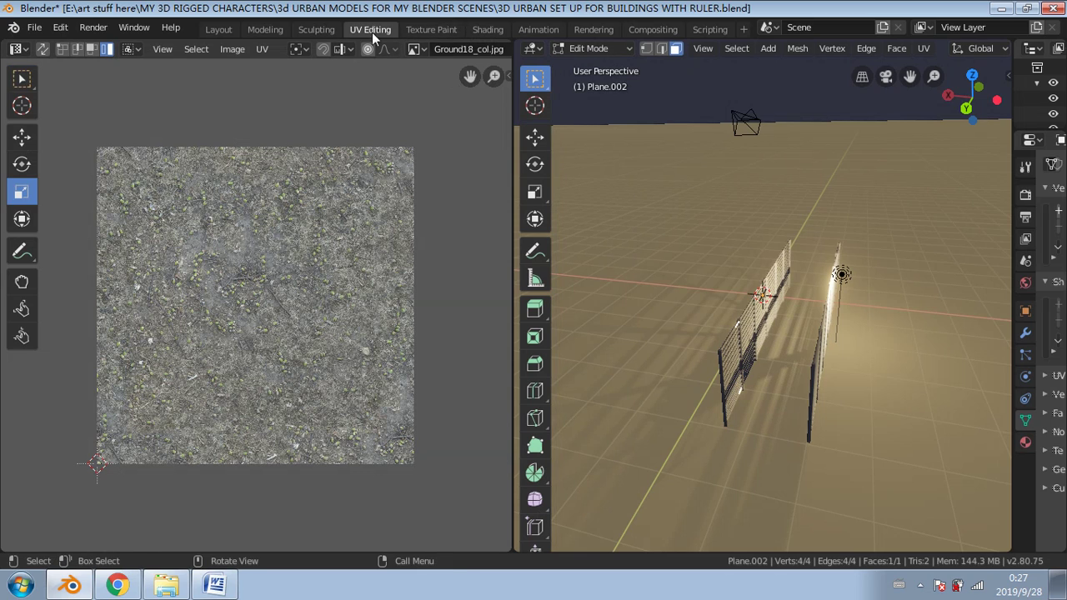
# Step: In the Shading workspace, set the ground material's Mapping scale to X -1015, Y -1119.7 and Z -168.3
pyautogui.click(473, 30)
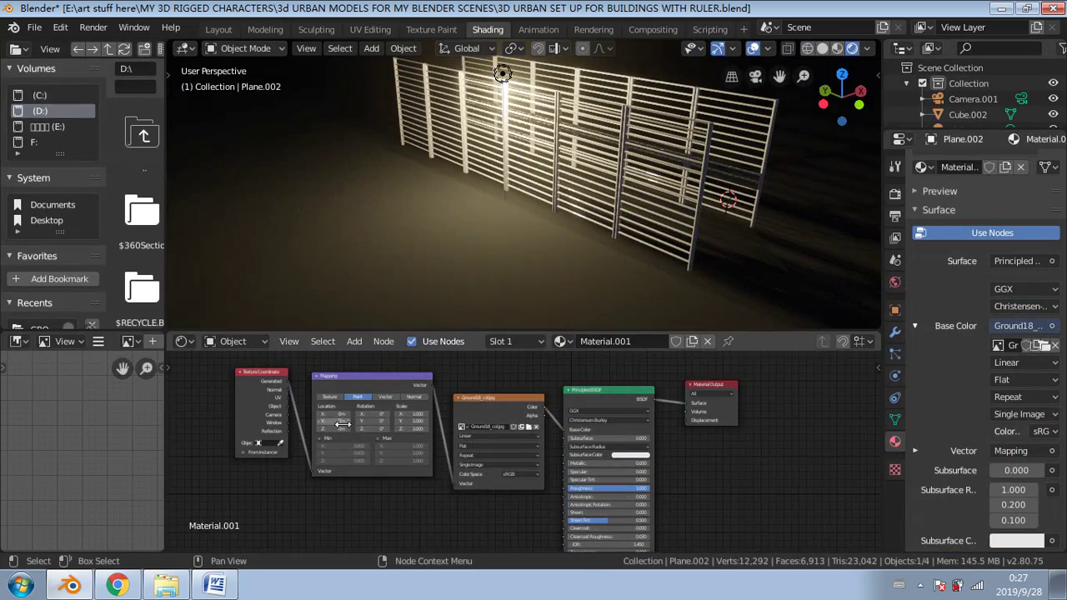
pyautogui.scroll(3, 498, 320)
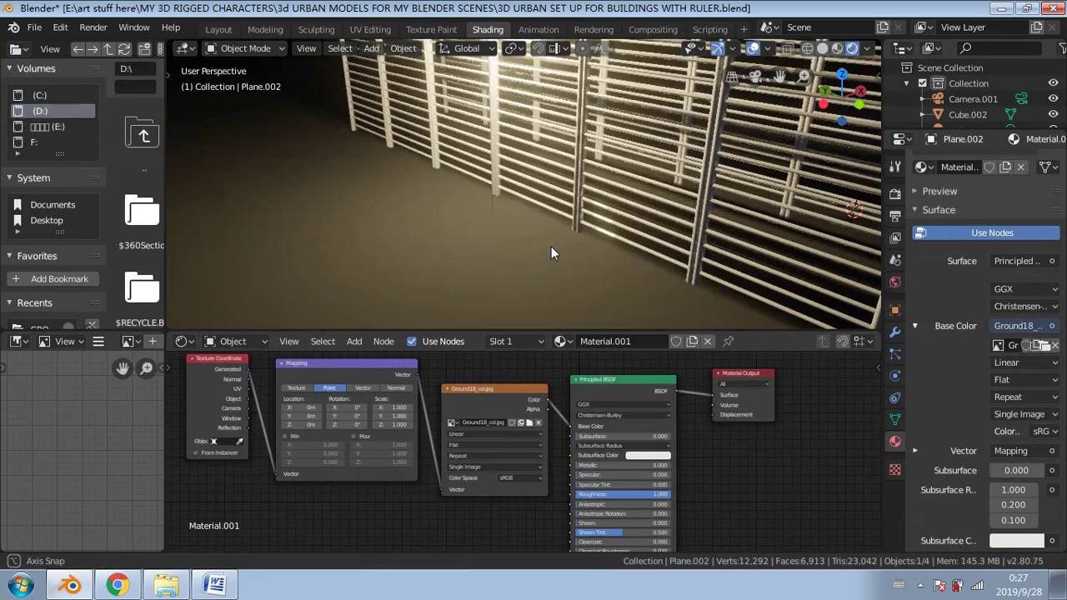
pyautogui.moveTo(551, 246); pyautogui.dragTo(521, 238, button='middle')
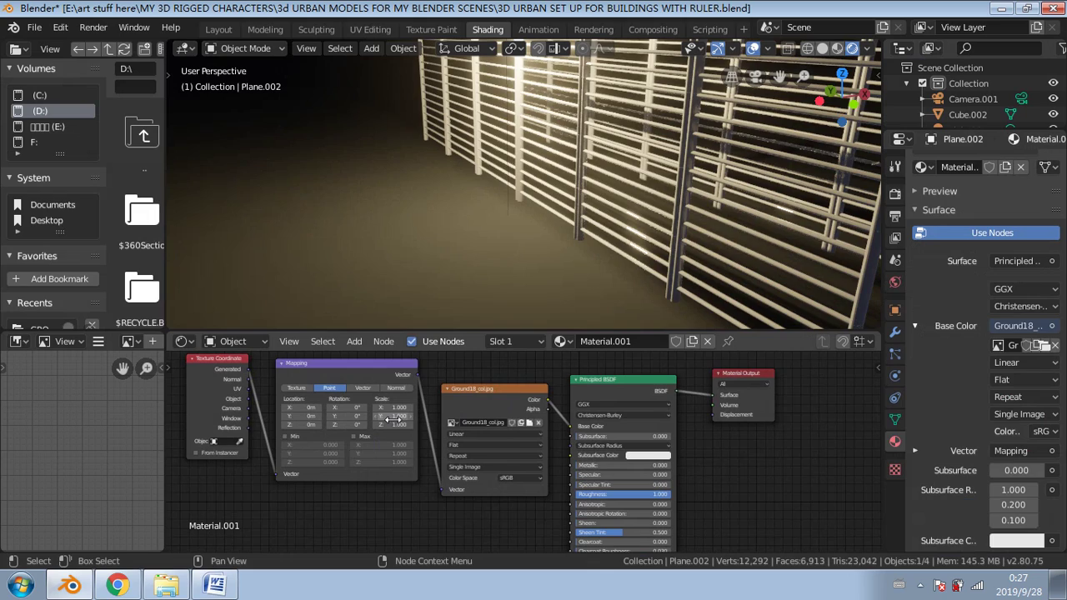
pyautogui.moveTo(393, 419); pyautogui.dragTo(350, 415)
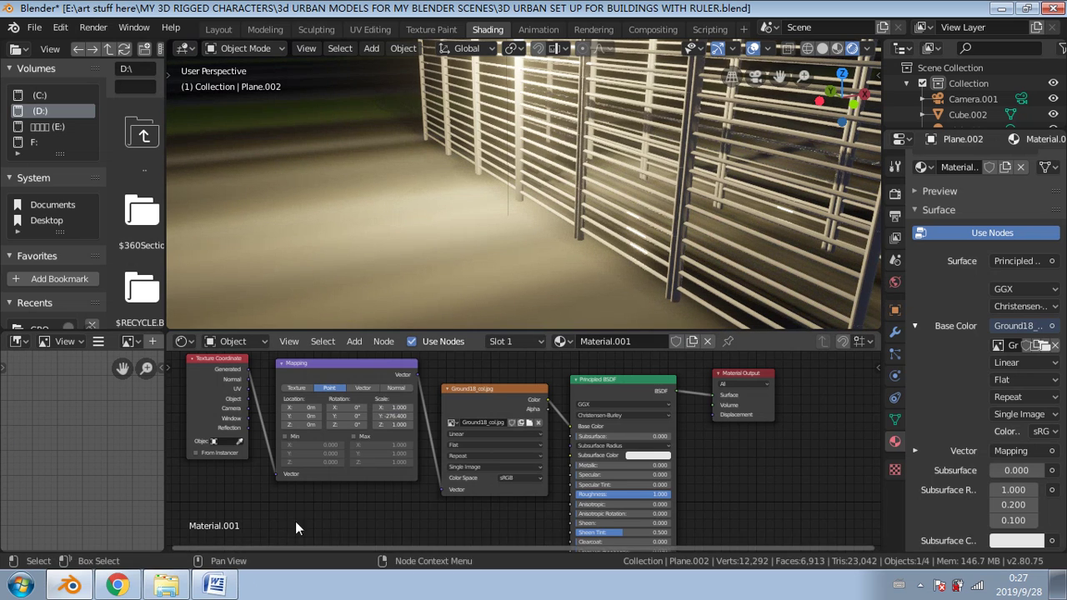
pyautogui.moveTo(399, 407); pyautogui.dragTo(367, 411)
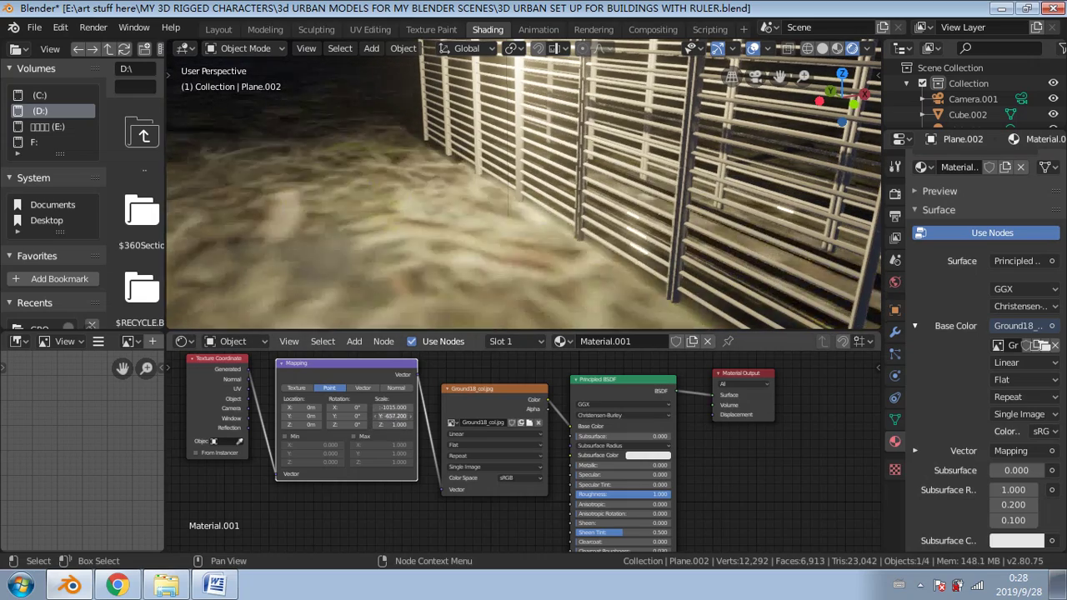
pyautogui.moveTo(461, 420); pyautogui.dragTo(460, 416)
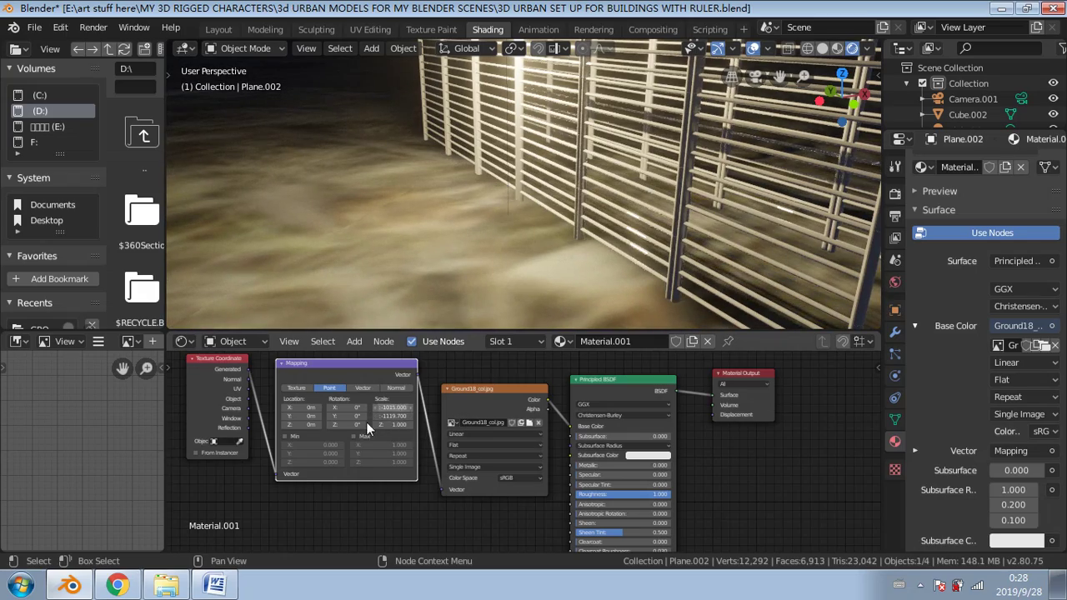
pyautogui.moveTo(392, 426); pyautogui.dragTo(362, 426)
# Step: Shrink the ground texture further by setting the Mapping scale to X -2208.2 and Y about -2566
pyautogui.moveTo(565, 295); pyautogui.dragTo(445, 312, button='middle')
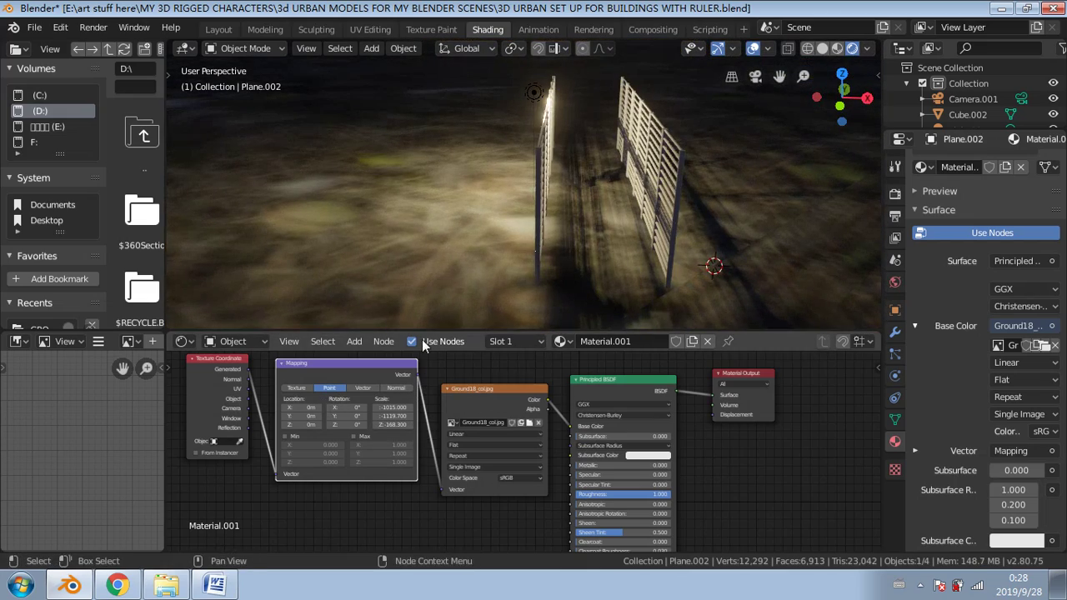
pyautogui.moveTo(387, 406); pyautogui.dragTo(234, 407)
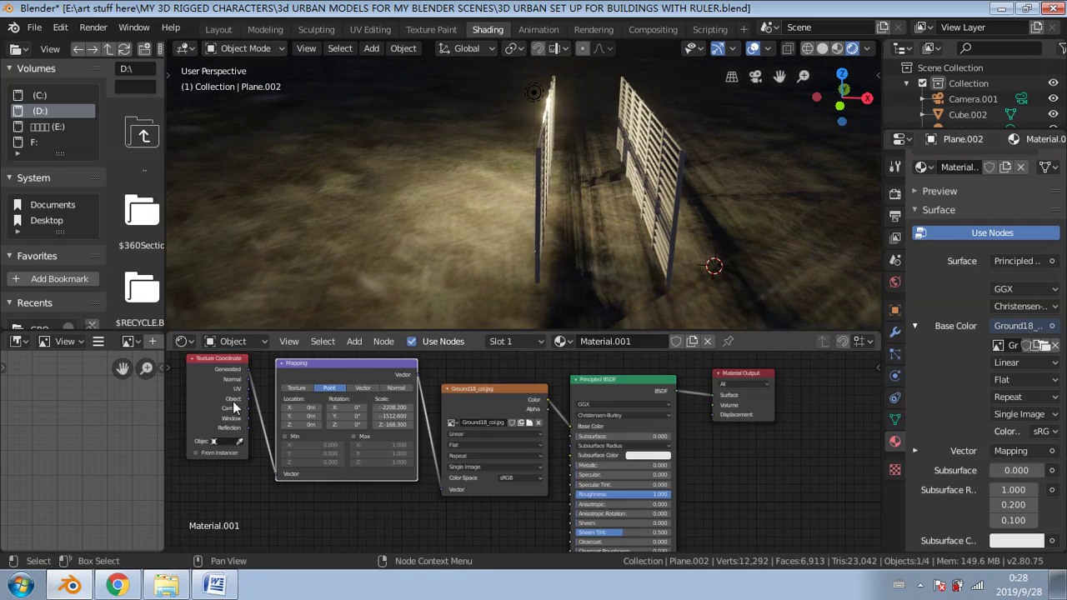
pyautogui.moveTo(391, 416); pyautogui.dragTo(296, 416)
pyautogui.moveTo(444, 298); pyautogui.dragTo(561, 256, button='middle')
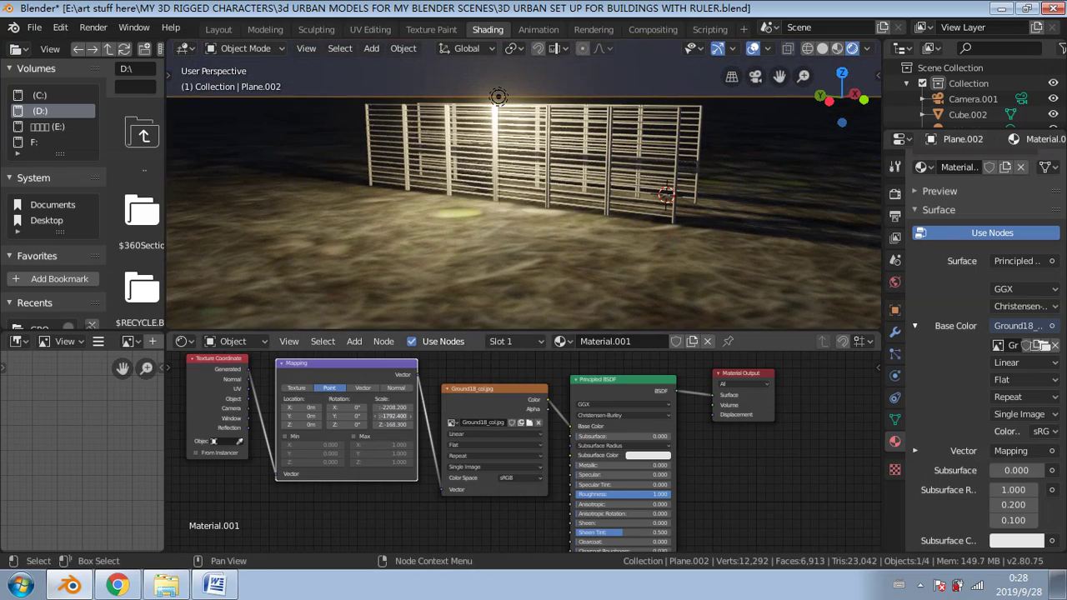
pyautogui.moveTo(391, 416); pyautogui.dragTo(317, 416)
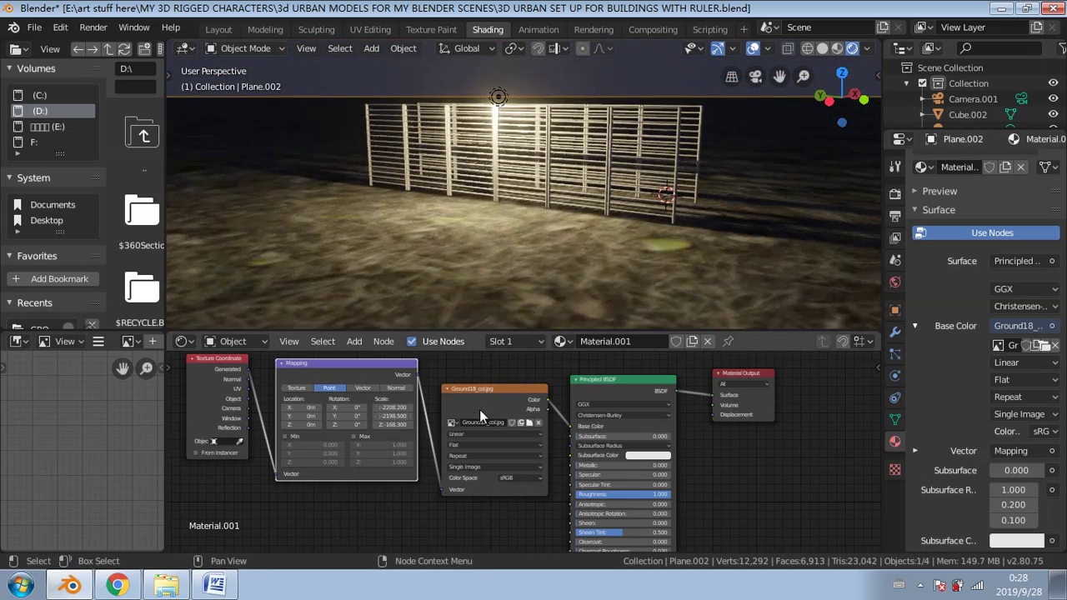
pyautogui.moveTo(396, 416); pyautogui.dragTo(326, 416)
# Step: Set the Mapping node's scale to 200 on Y and 22 on X
pyautogui.click(398, 416)
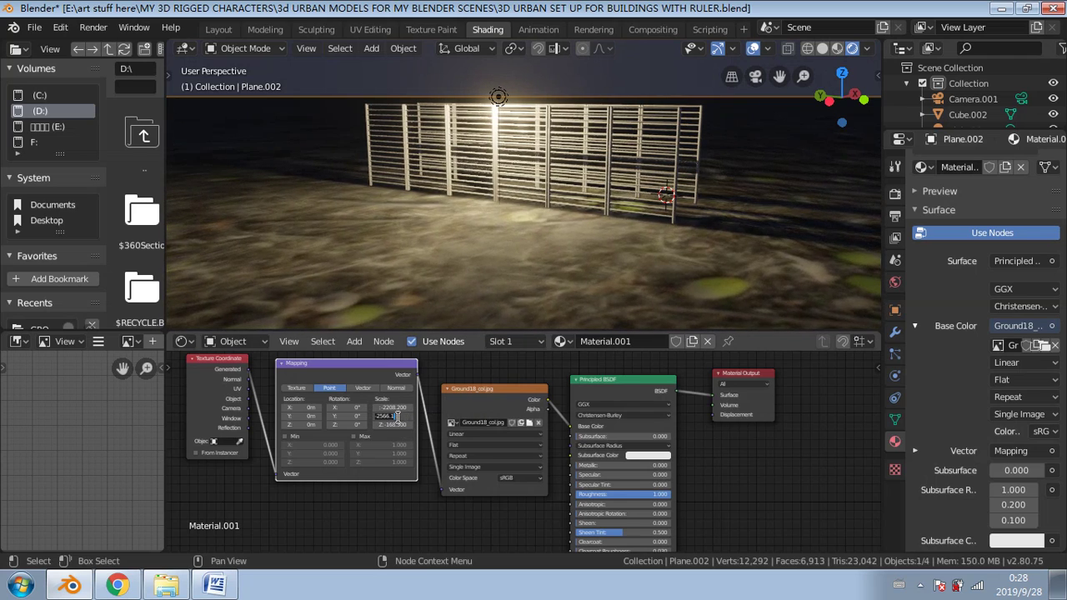
pyautogui.write('200')
pyautogui.press('Return')
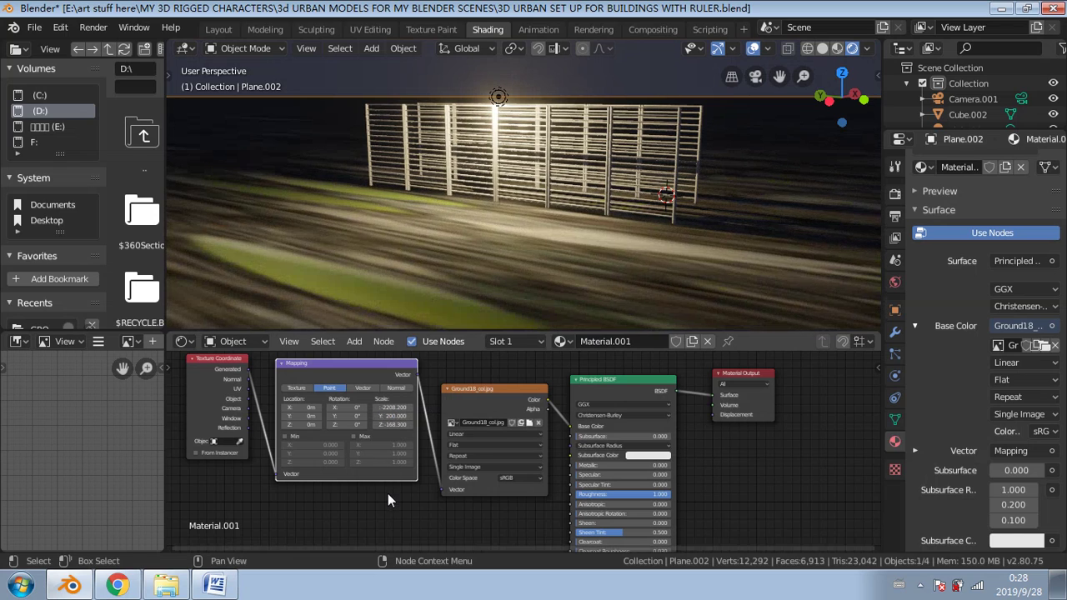
pyautogui.write('22')
pyautogui.press('Return')
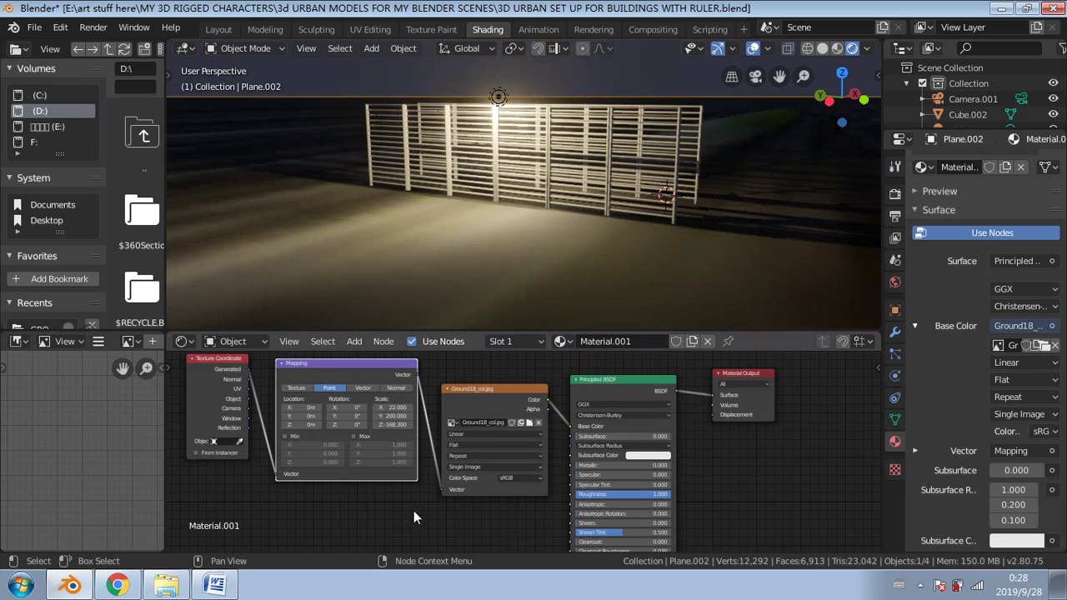
# Step: Set the Mapping node's Y scale to 2222, and its X scale to 2222 and finally to 1763.9
pyautogui.click(394, 416)
pyautogui.write('2222')
pyautogui.press('Return')
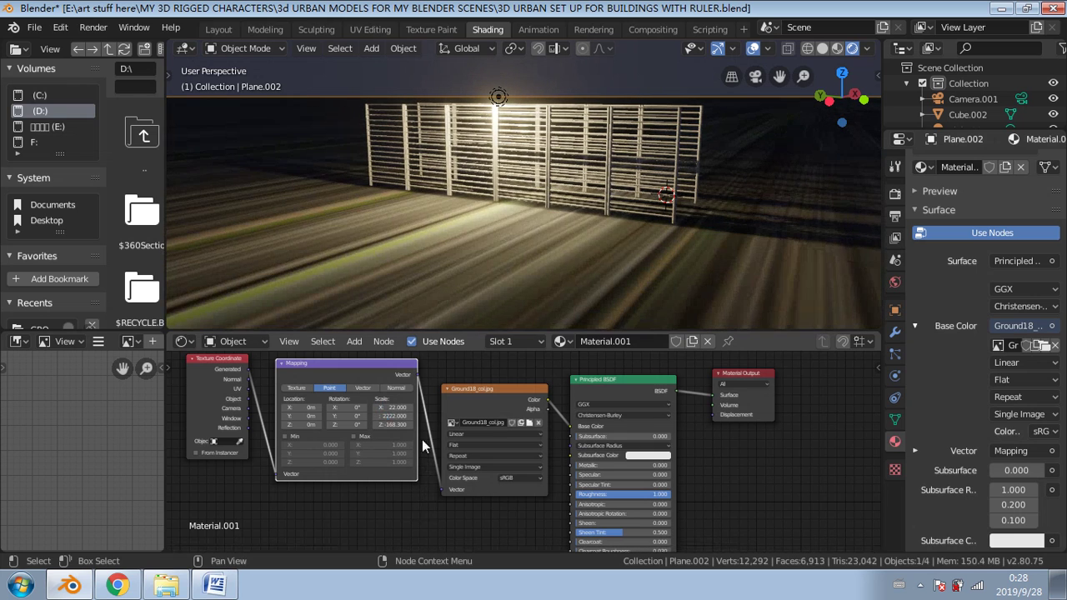
pyautogui.write('2222')
pyautogui.press('Return')
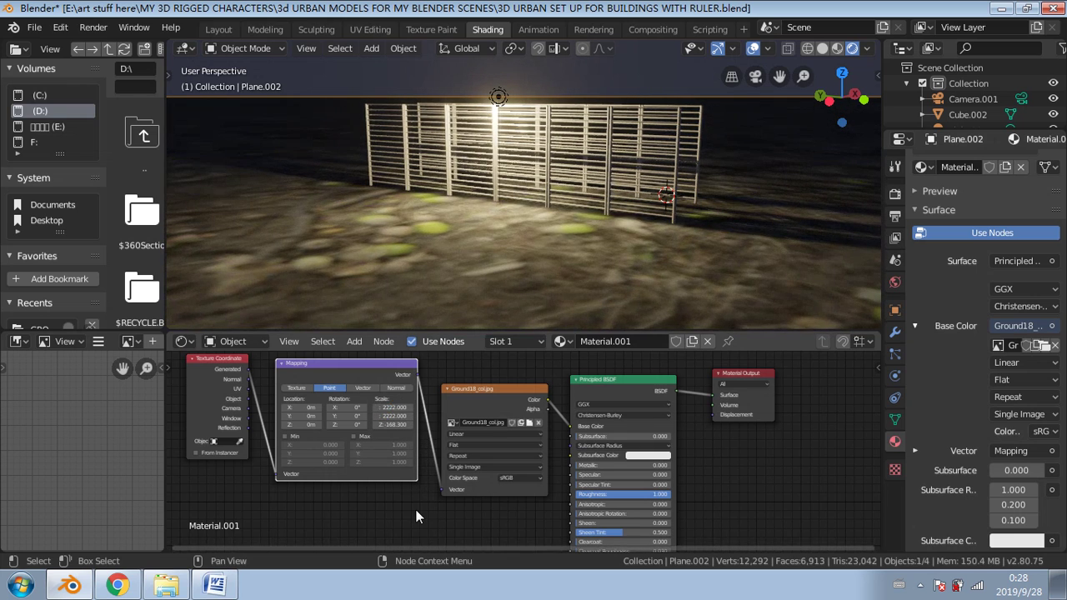
pyautogui.moveTo(393, 406); pyautogui.dragTo(334, 406)
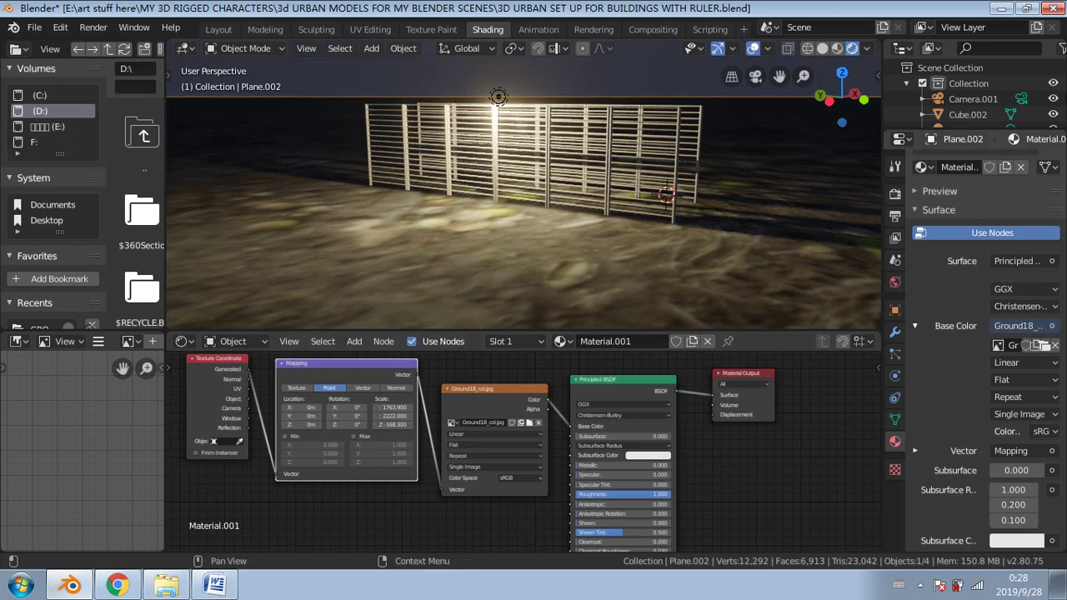
# Step: Select the fence object and scale it up uniformly about 44 times to suit the ground texture
pyautogui.moveTo(520, 91); pyautogui.dragTo(609, 153, button='middle')
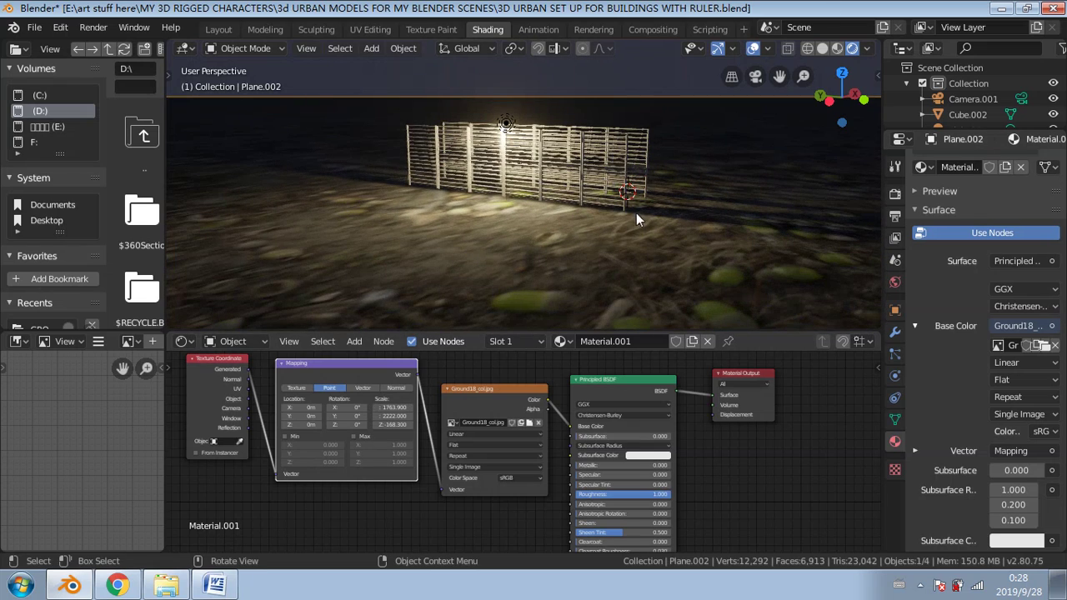
pyautogui.scroll(-6, 593, 210)
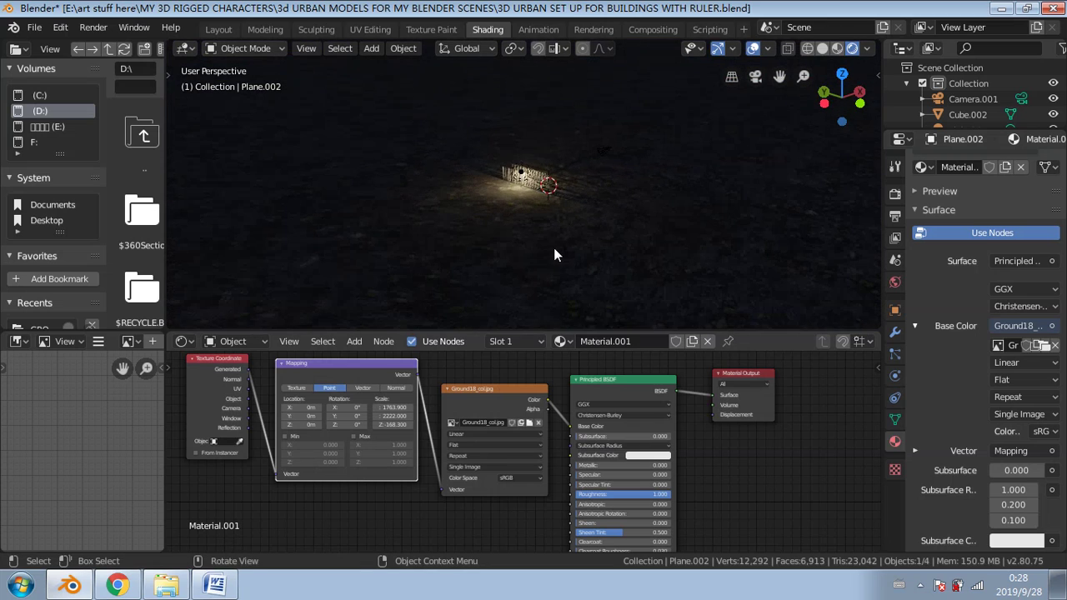
pyautogui.click(542, 180)
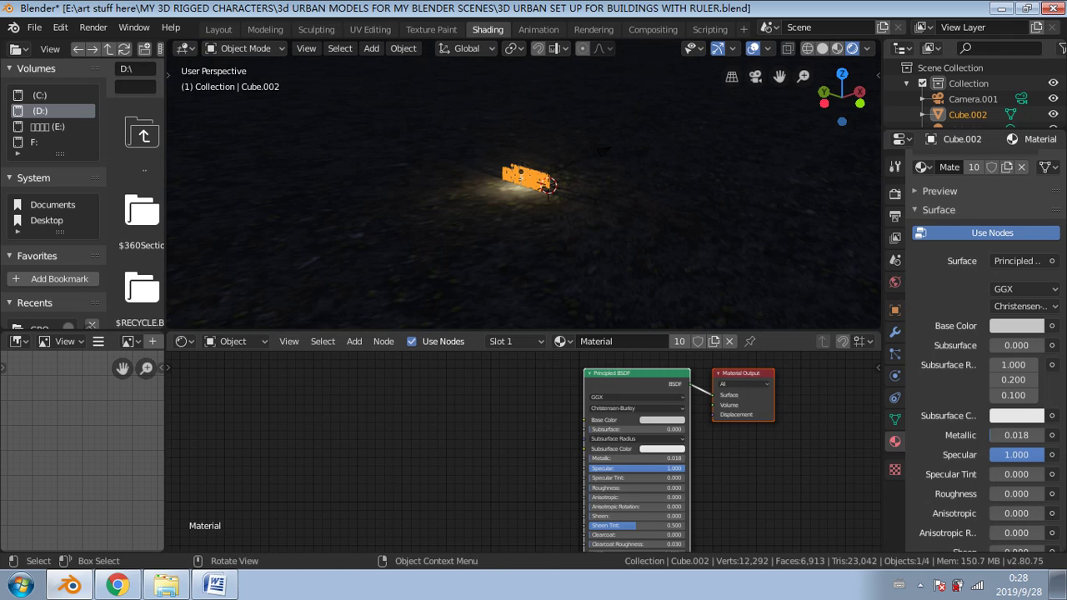
pyautogui.press('s')
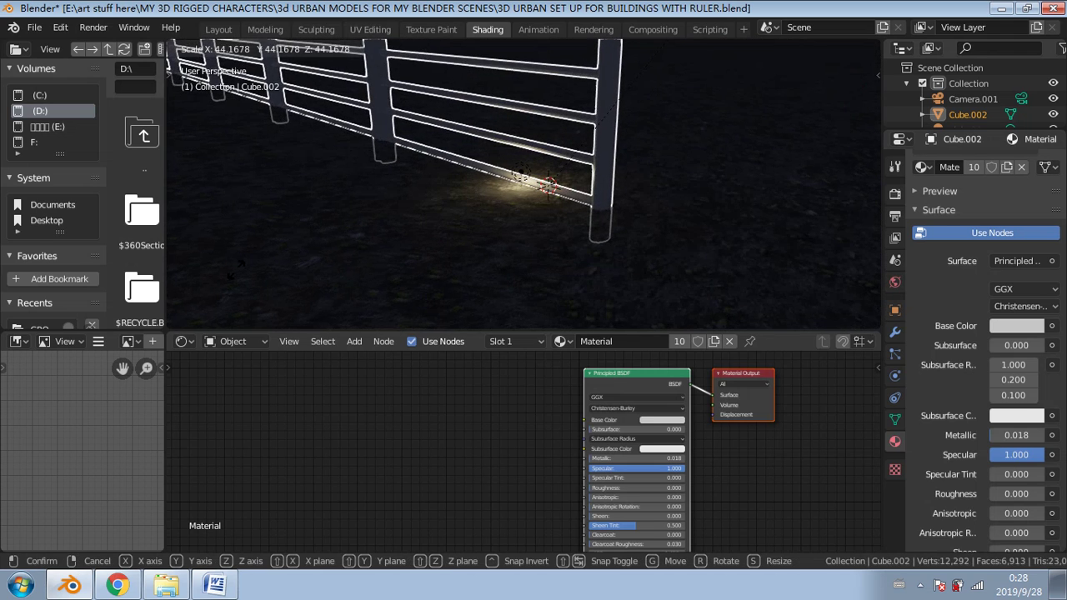
pyautogui.click(241, 275)
pyautogui.scroll(-5, 498, 274)
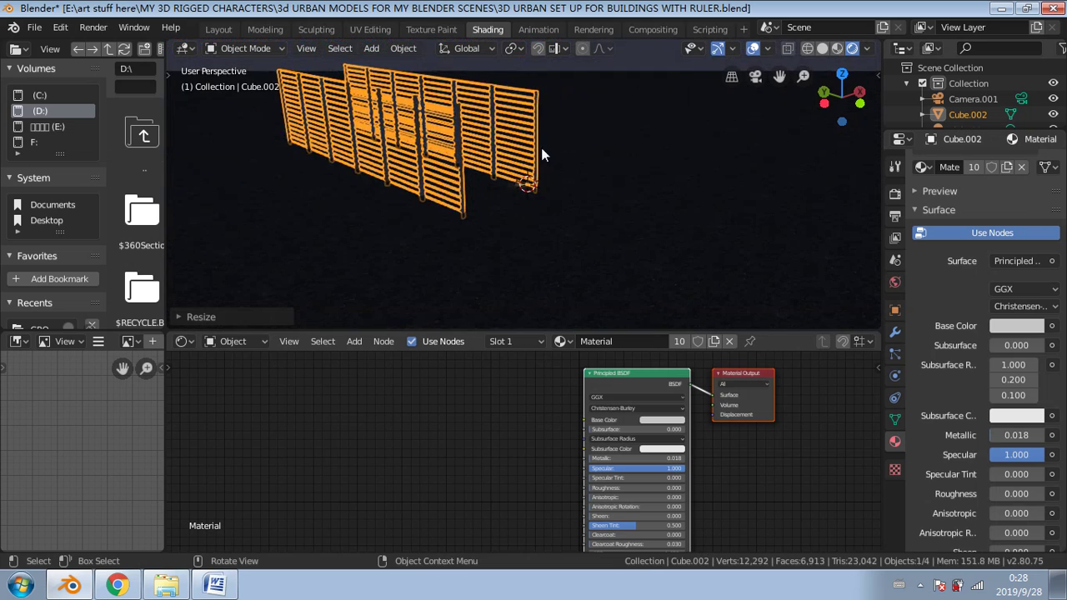
pyautogui.moveTo(538, 168); pyautogui.dragTo(350, 237, button='middle')
pyautogui.scroll(-3, 484, 156)
pyautogui.scroll(2, 480, 175)
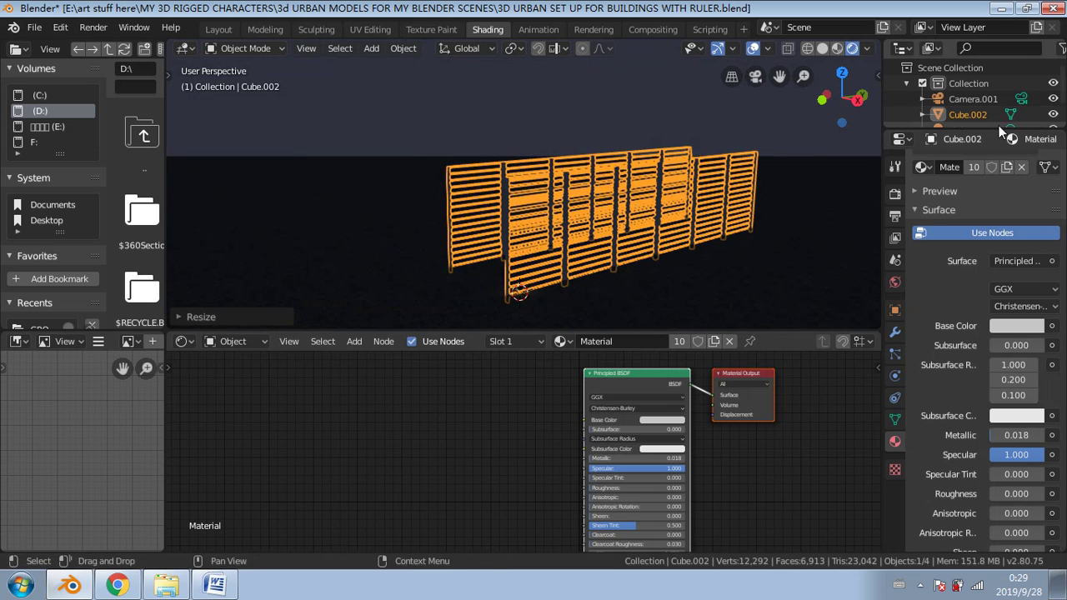
# Step: Enlarge the scene outliner to select Light.001, and switch to the Layout workspace
pyautogui.moveTo(979, 129); pyautogui.dragTo(977, 215)
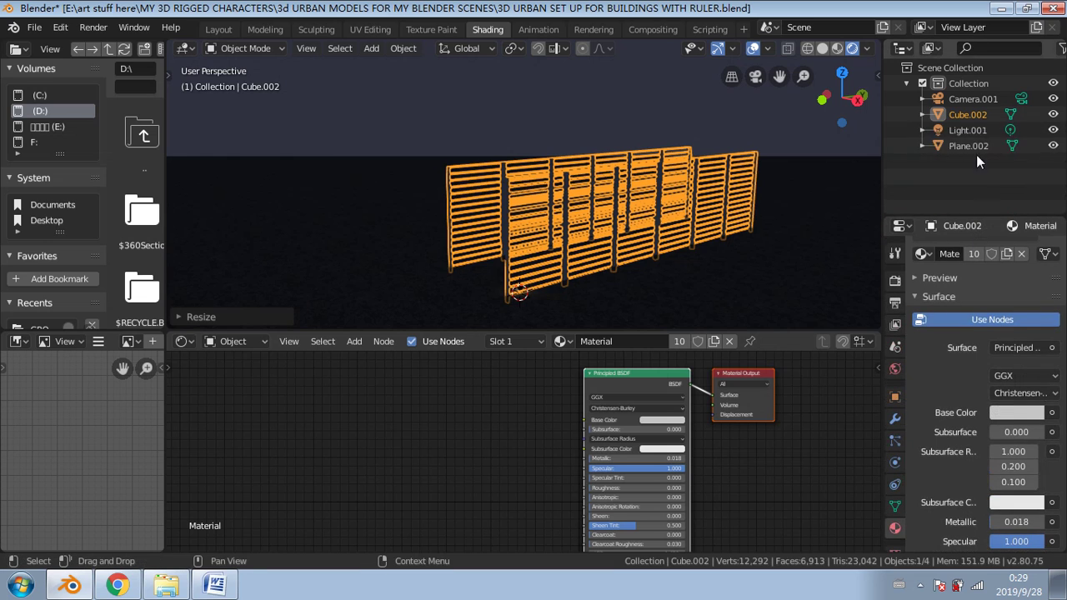
pyautogui.click(968, 129)
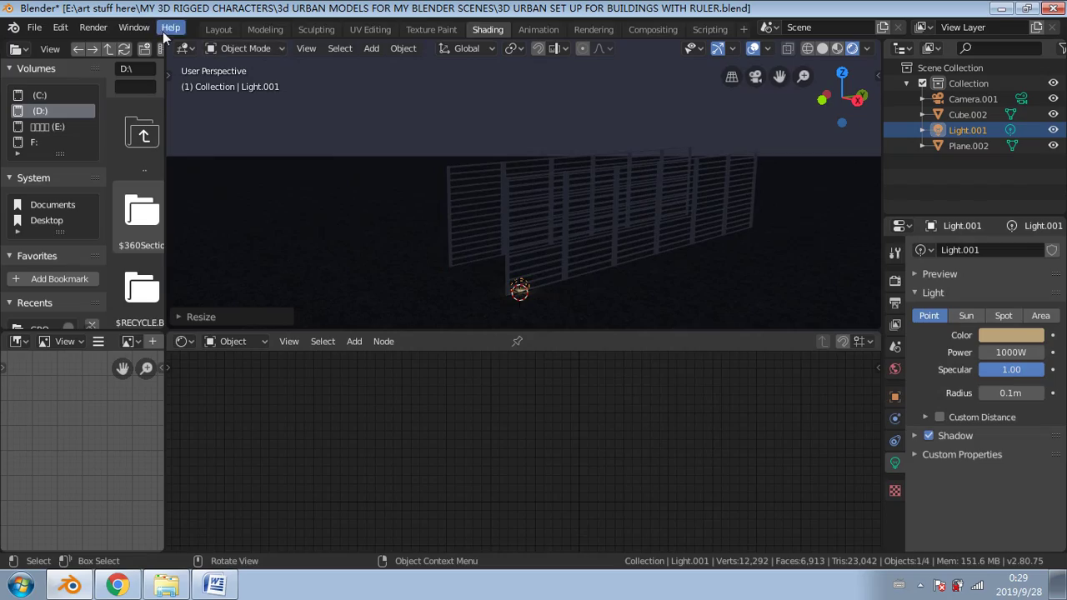
pyautogui.click(210, 32)
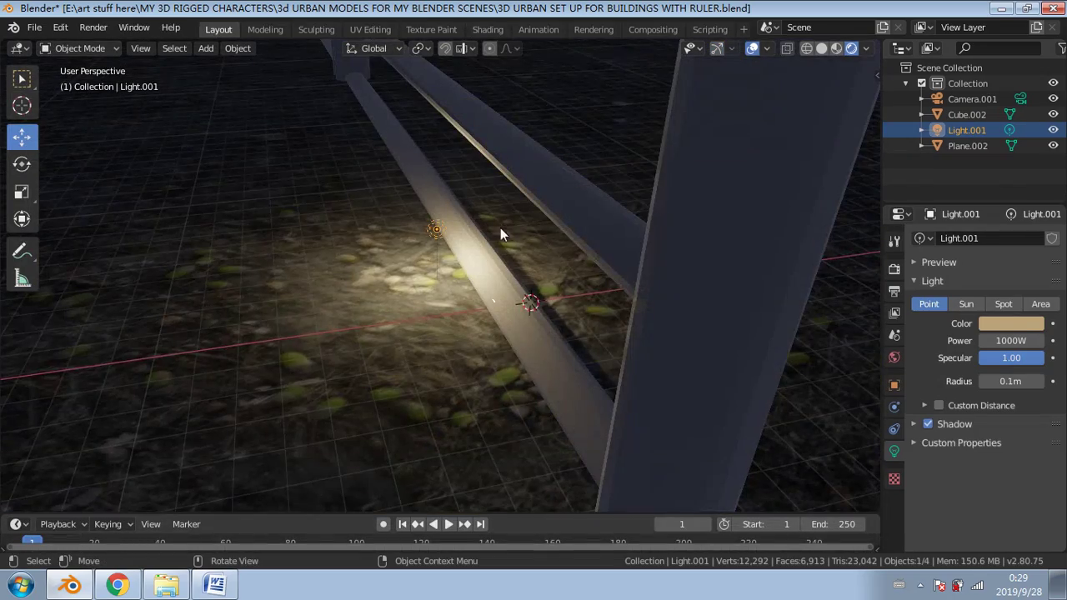
# Step: Show the viewport gizmos and raise Light.001 along Z to about the top of the two fences
pyautogui.scroll(-6, 488, 242)
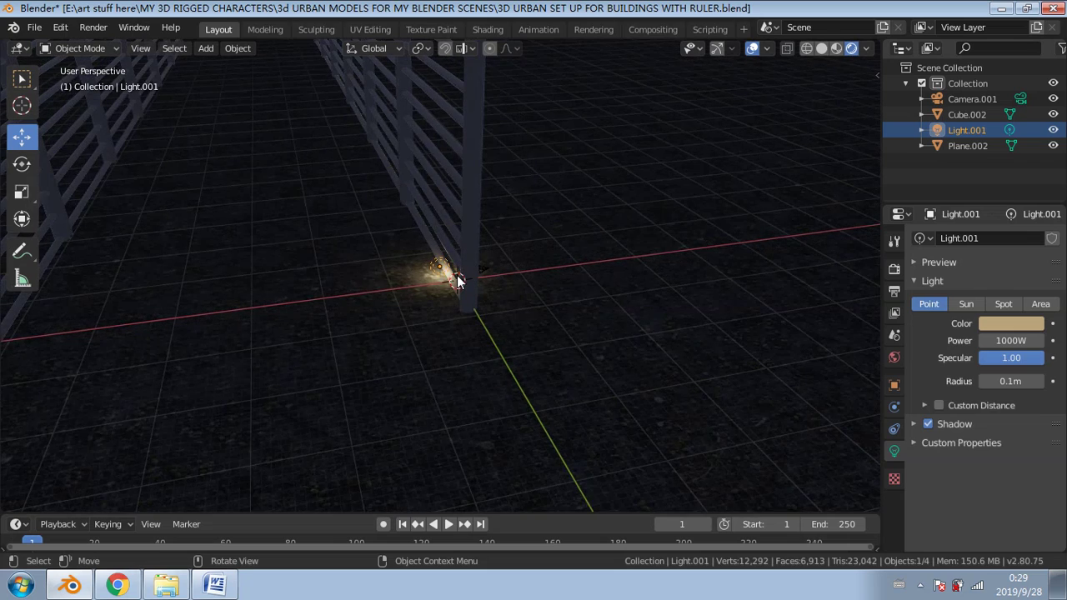
pyautogui.scroll(-2, 449, 274)
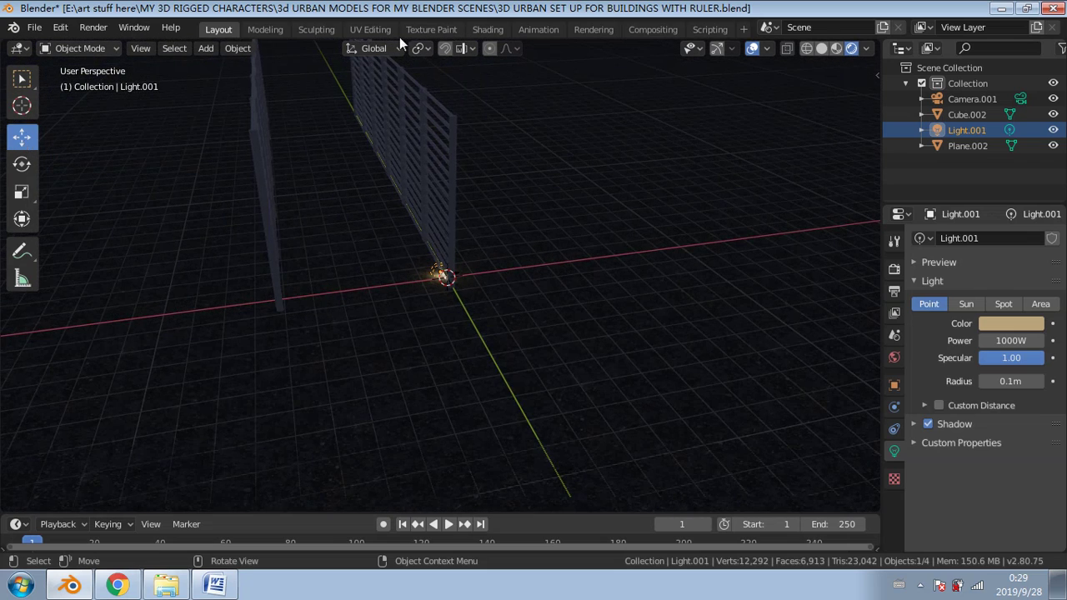
pyautogui.click(722, 49)
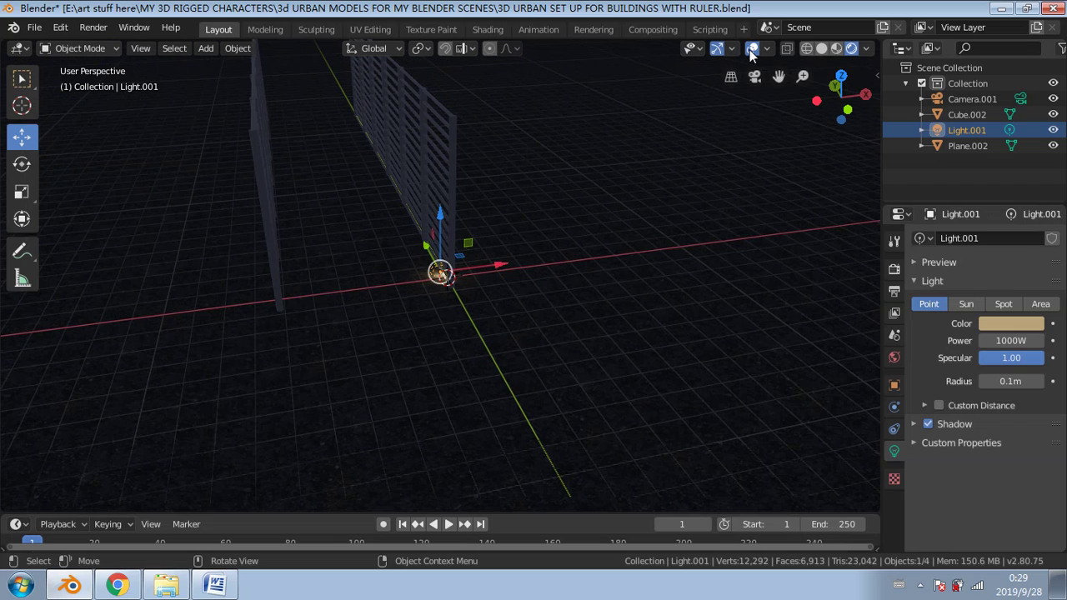
pyautogui.moveTo(442, 219); pyautogui.dragTo(444, 41)
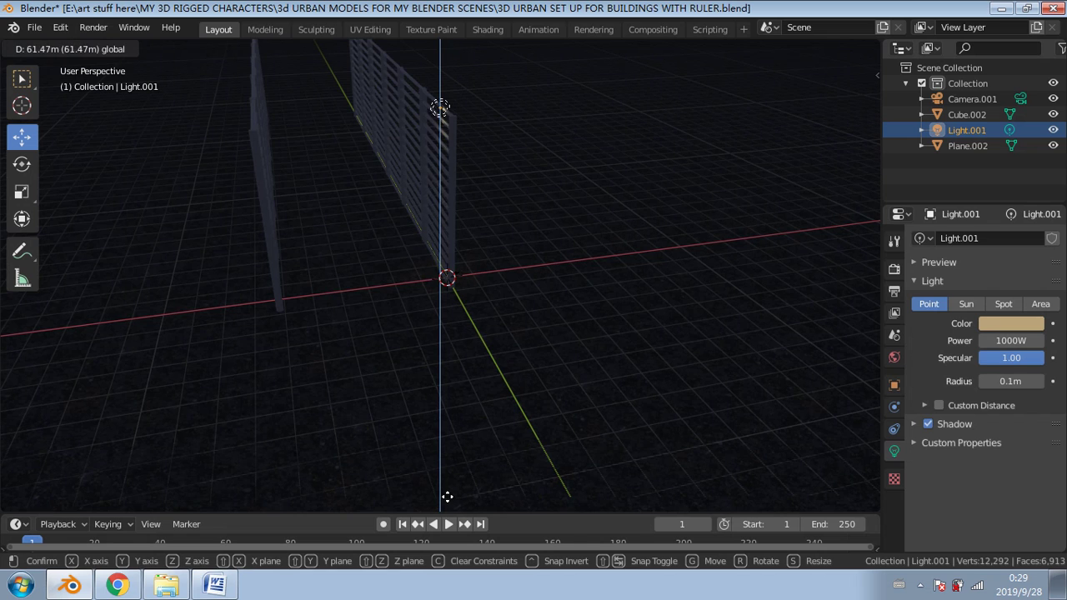
pyautogui.moveTo(446, 497); pyautogui.dragTo(515, 368)
pyautogui.moveTo(437, 106); pyautogui.dragTo(255, 129)
pyautogui.moveTo(392, 185); pyautogui.dragTo(669, 364, button='middle')
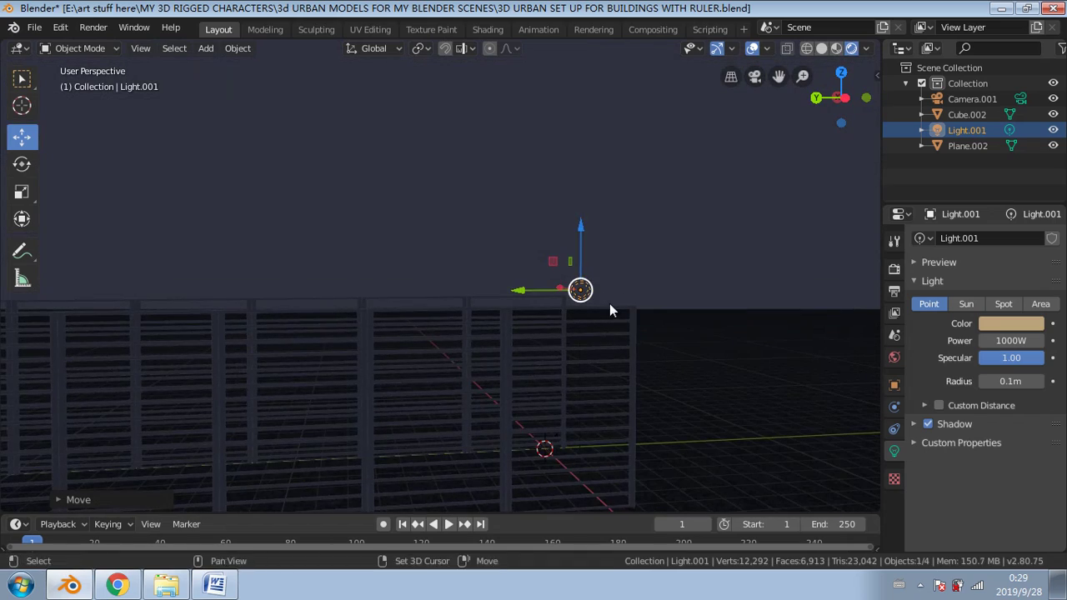
pyautogui.moveTo(609, 308); pyautogui.dragTo(571, 329, button='middle')
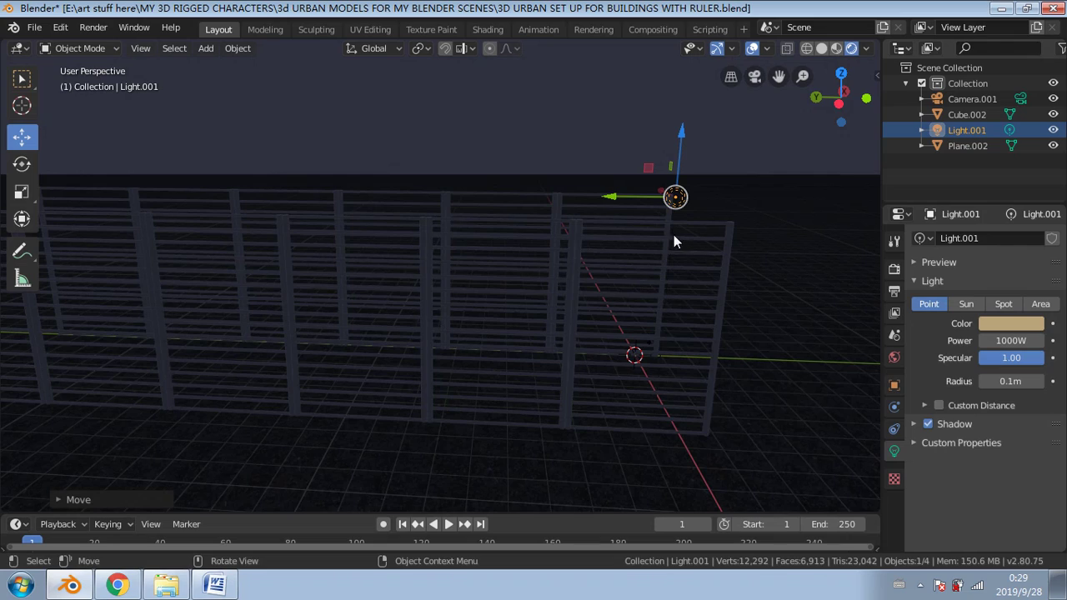
pyautogui.moveTo(504, 235); pyautogui.dragTo(581, 246, button='middle')
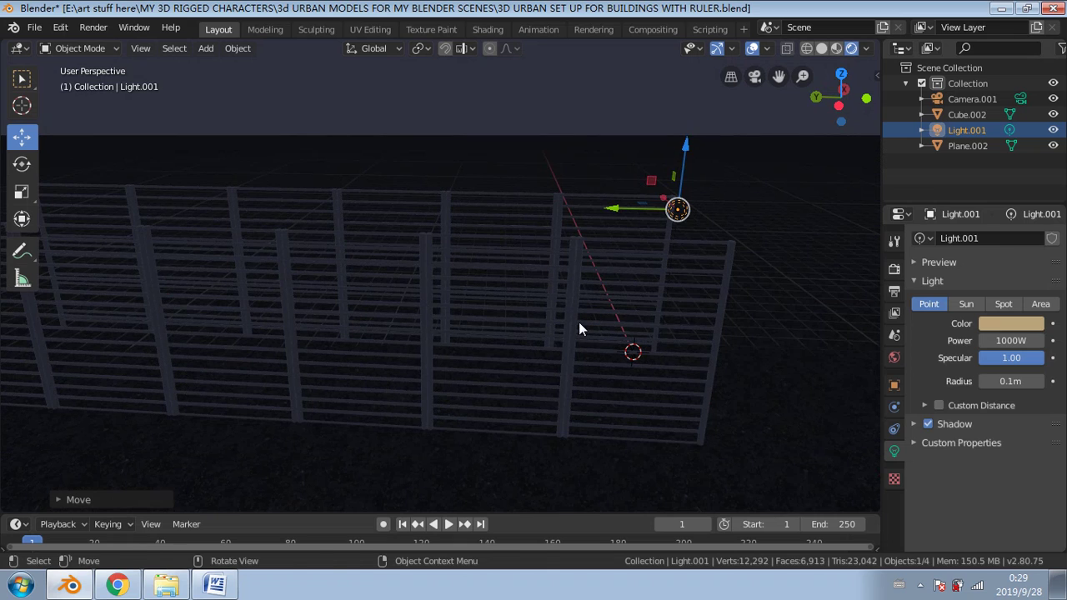
# Step: Try to scale Light.001 and fine-tune its position between the fences
pyautogui.press('s')
pyautogui.click(405, 332)
pyautogui.moveTo(590, 255); pyautogui.dragTo(437, 254, button='middle')
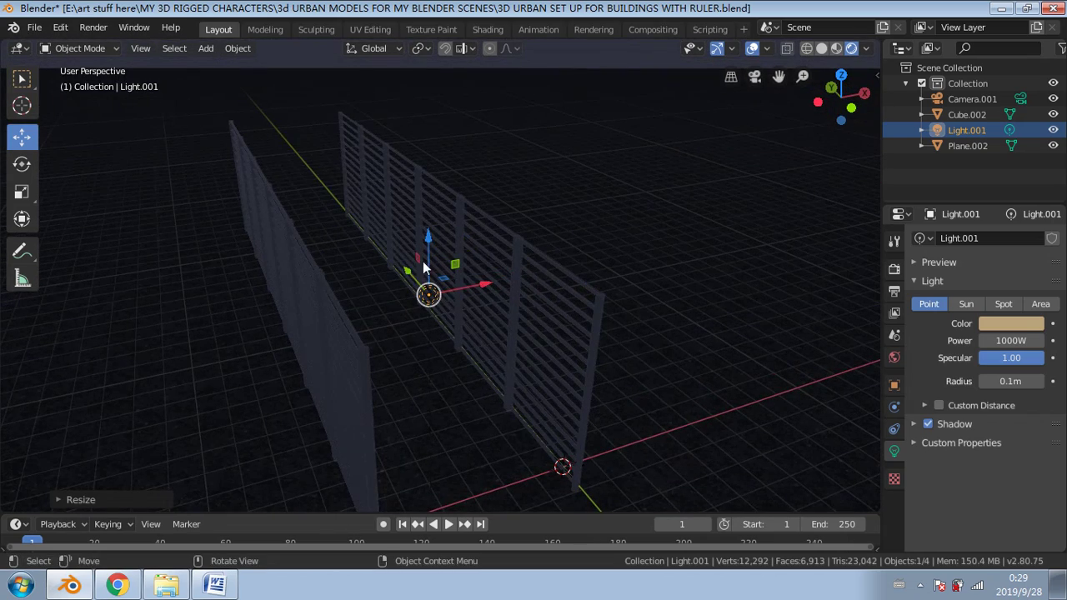
pyautogui.click(420, 275)
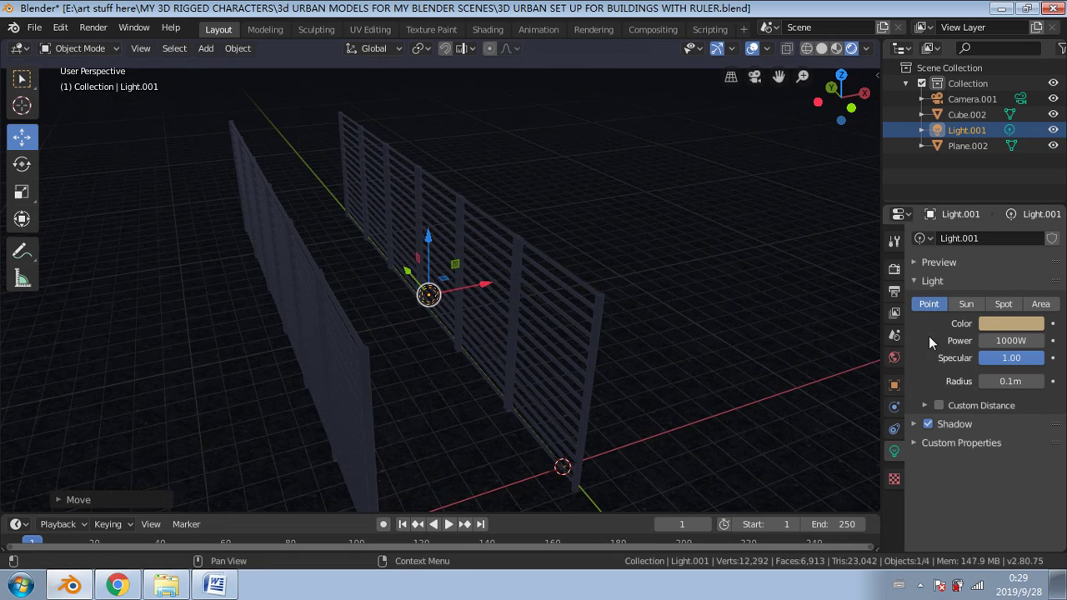
# Step: Lighten Light.001's color to a pale cream and set its power to 2222 W
pyautogui.click(1003, 325)
pyautogui.click(956, 180)
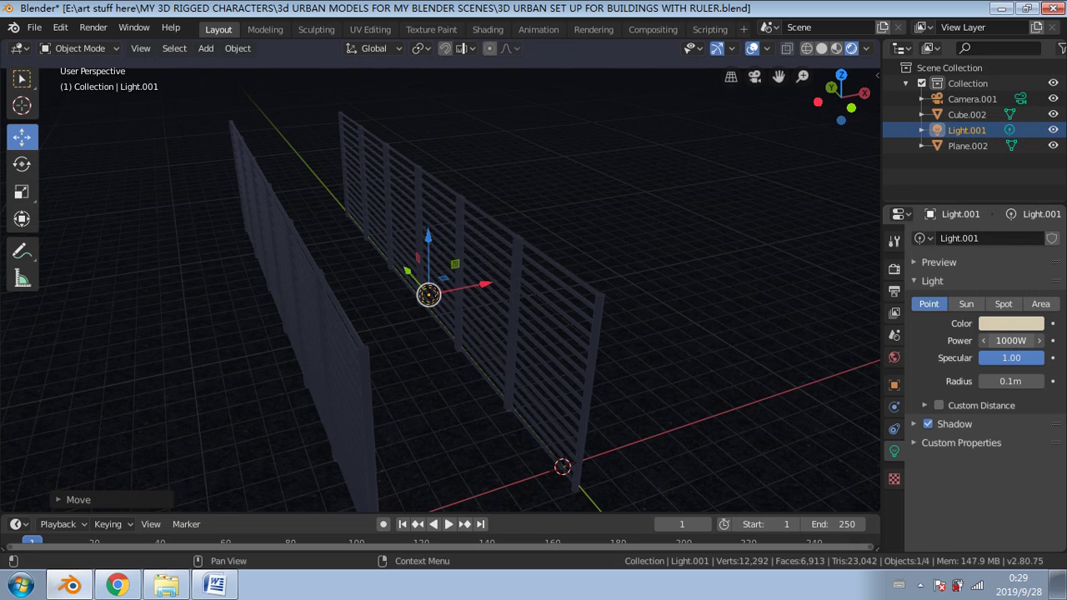
pyautogui.write('2222')
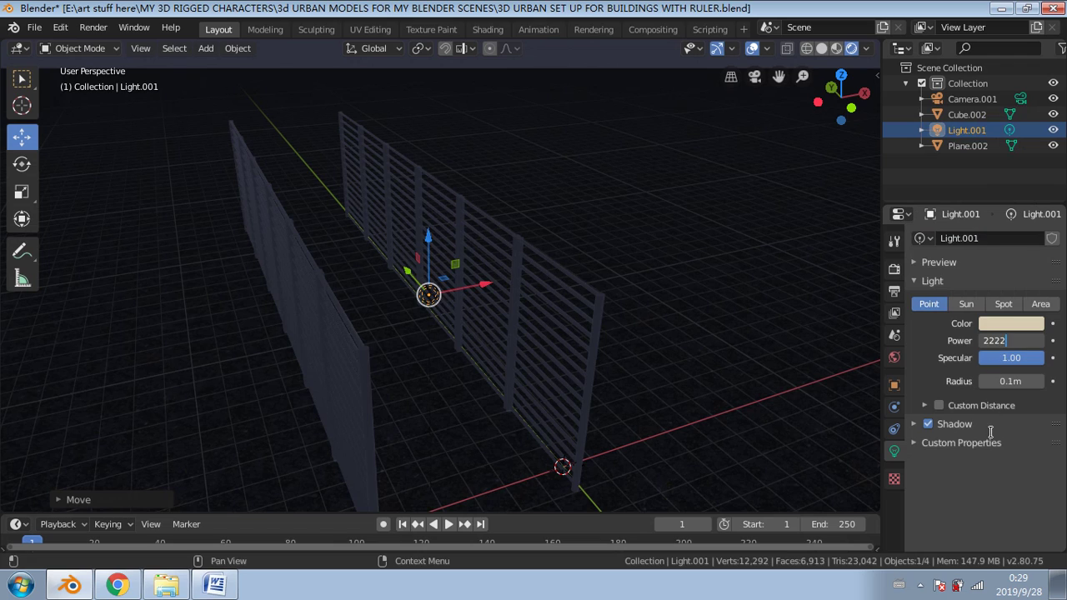
pyautogui.press('Return')
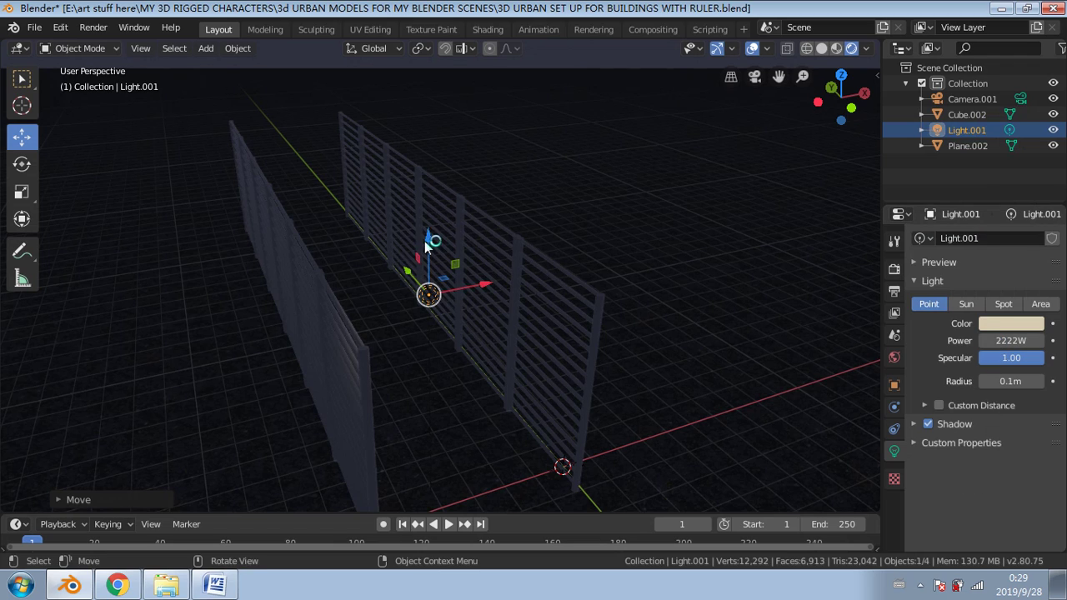
# Step: Lower Light.001 slightly, and select the ground plane Plane.002
pyautogui.moveTo(428, 239); pyautogui.dragTo(483, 273)
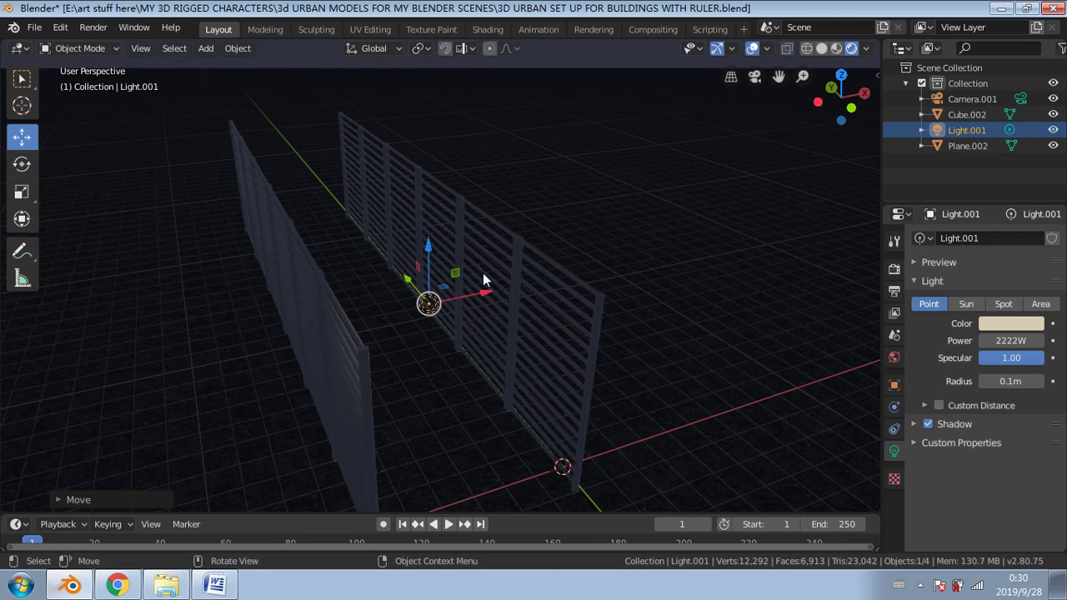
pyautogui.click(427, 285)
pyautogui.moveTo(427, 286); pyautogui.dragTo(522, 285, button='middle')
pyautogui.click(549, 315)
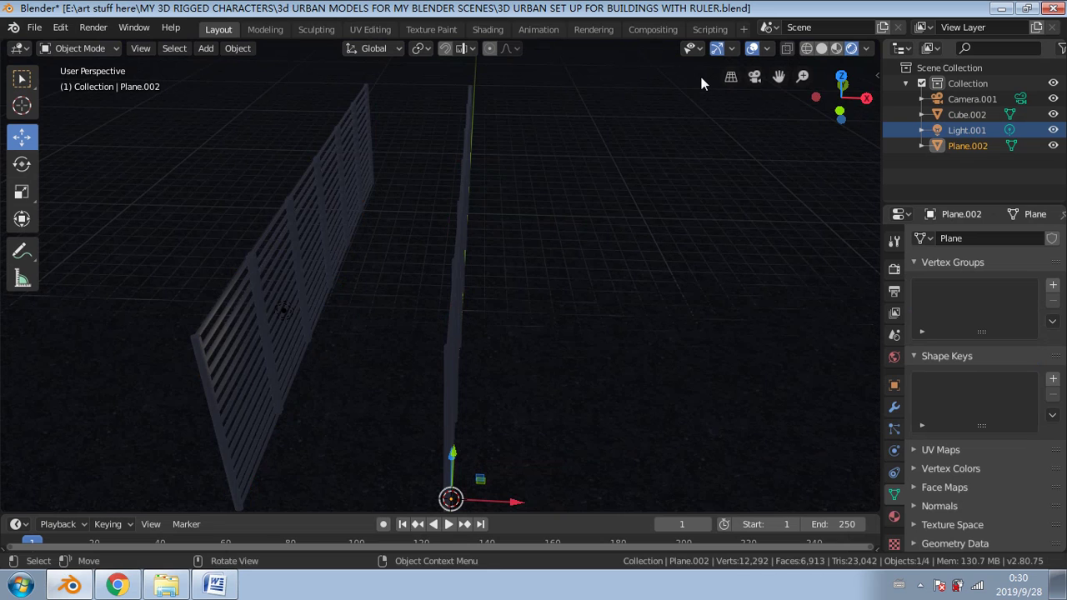
pyautogui.moveTo(534, 230); pyautogui.dragTo(567, 210, button='middle')
pyautogui.scroll(5, 344, 311)
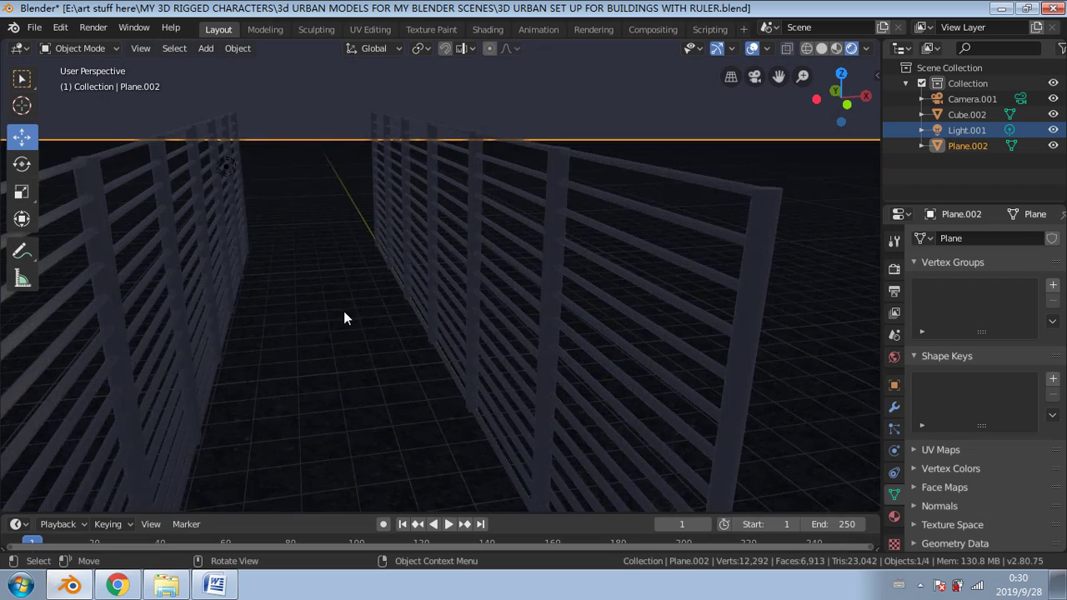
pyautogui.moveTo(385, 319); pyautogui.dragTo(374, 308, button='middle')
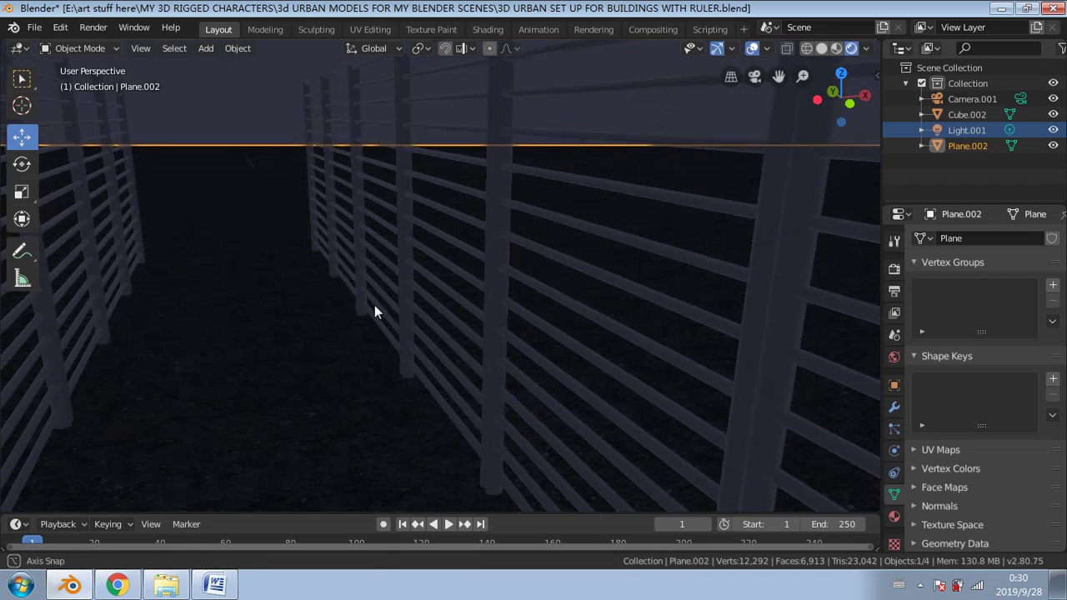
pyautogui.scroll(-5, 196, 125)
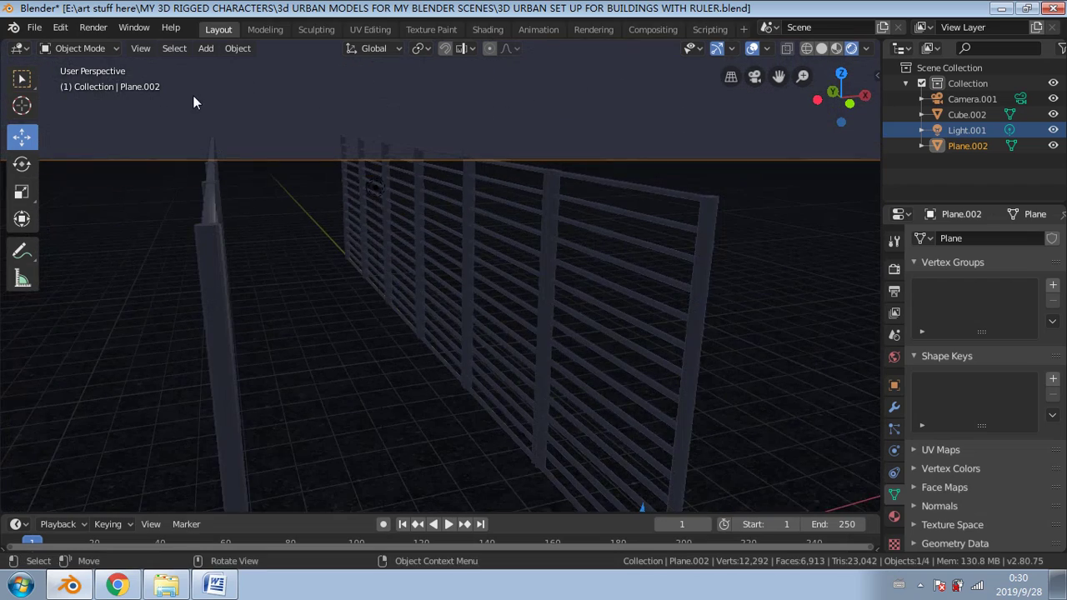
# Step: Start opening another Blender file, discarding the unsaved changes
pyautogui.click(36, 27)
pyautogui.moveTo(38, 48)
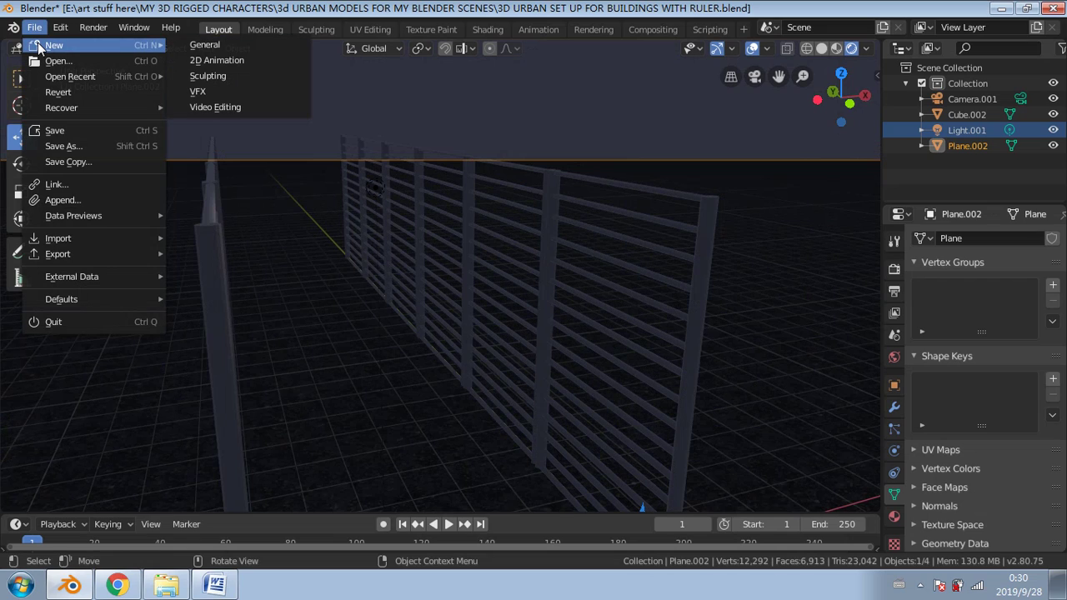
pyautogui.click(85, 60)
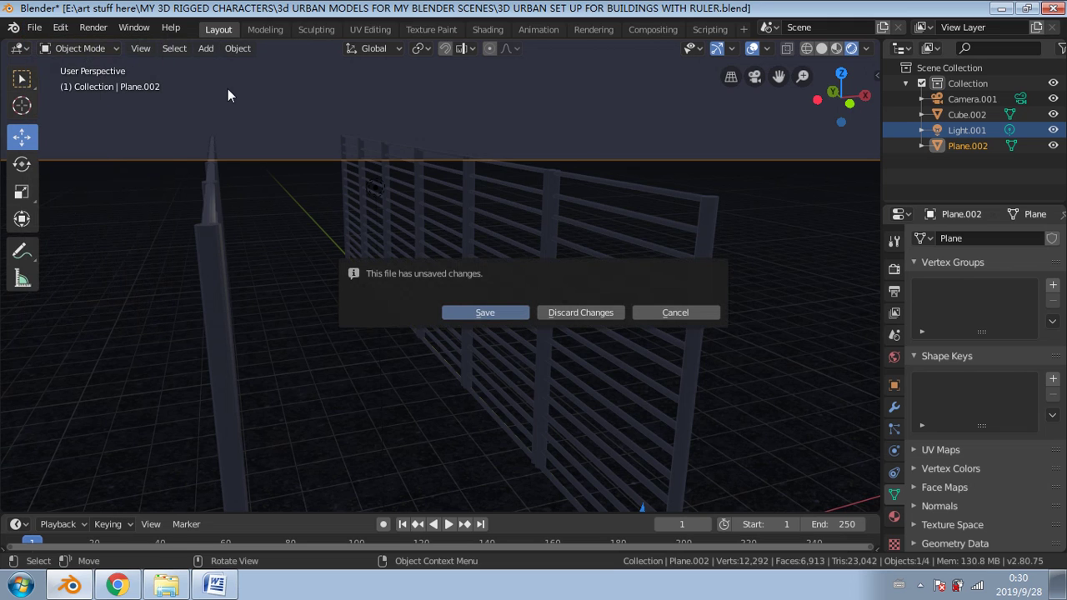
pyautogui.click(588, 313)
# Step: Switch to the Word document "blender small list", color the "Railings" entry red, and return to Blender
pyautogui.click(214, 586)
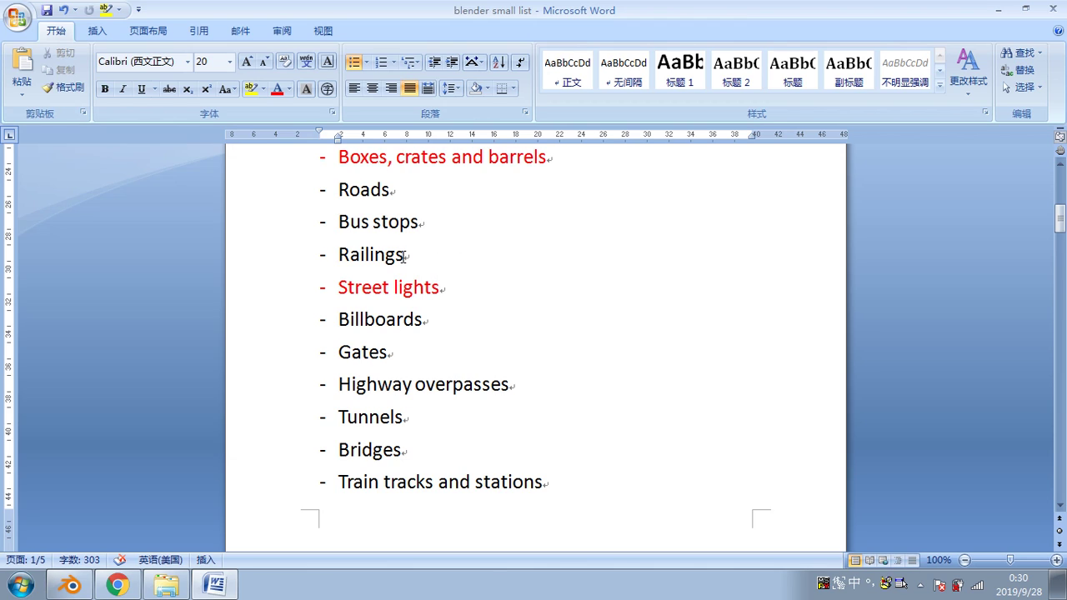
pyautogui.moveTo(403, 256); pyautogui.dragTo(315, 259)
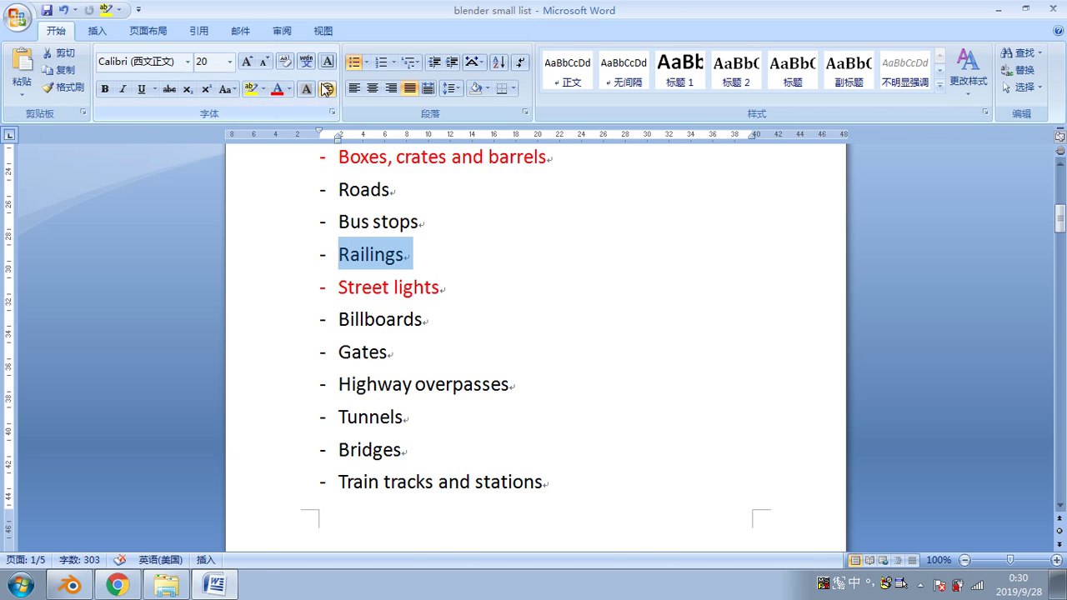
pyautogui.click(278, 89)
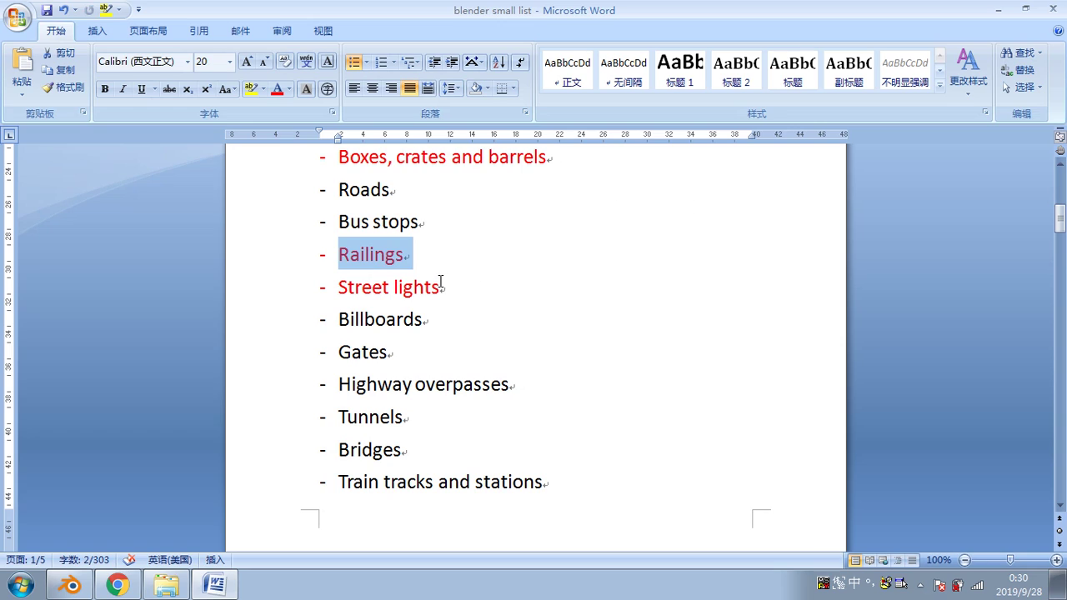
pyautogui.click(342, 224)
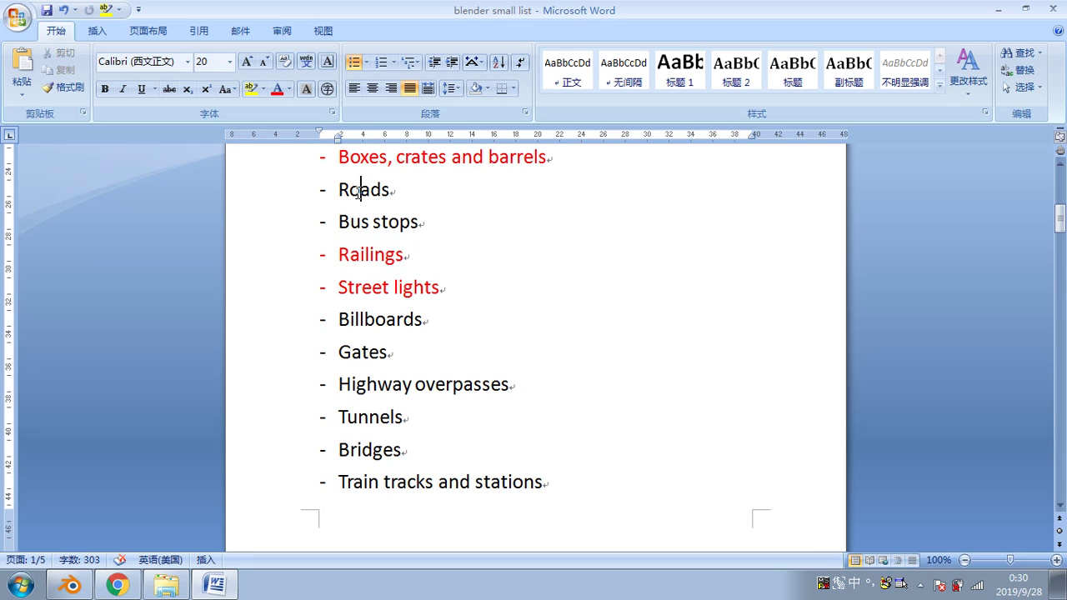
pyautogui.click(341, 191)
pyautogui.click(998, 8)
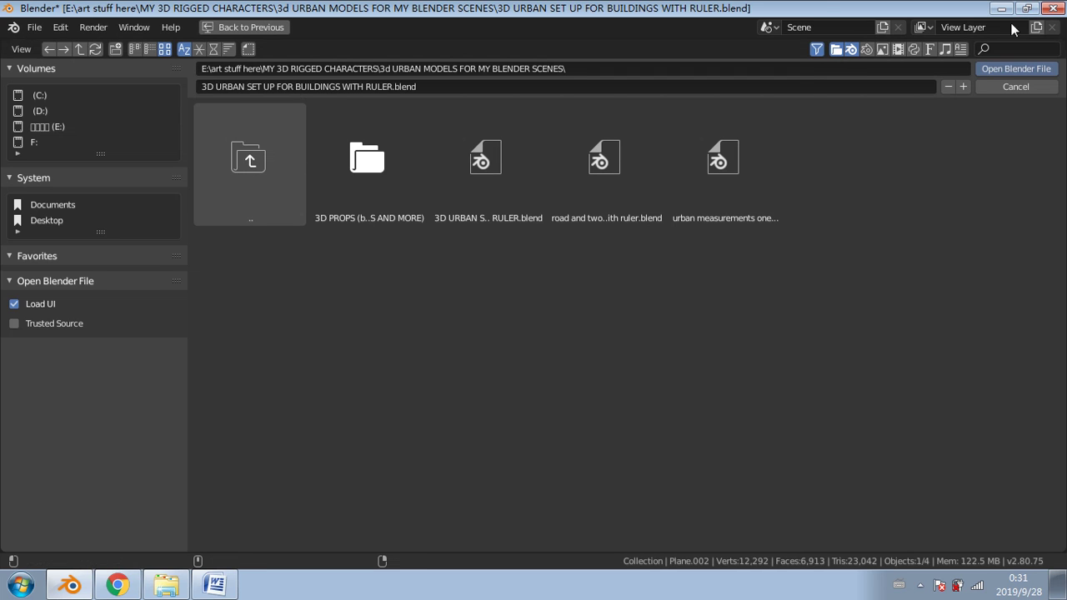
# Step: Dismiss the pending file browser and open 3D URBAN SET UP FOR BUILDINGS WITH RULER.blend, discarding the unsaved changes
pyautogui.click(1003, 88)
pyautogui.click(35, 28)
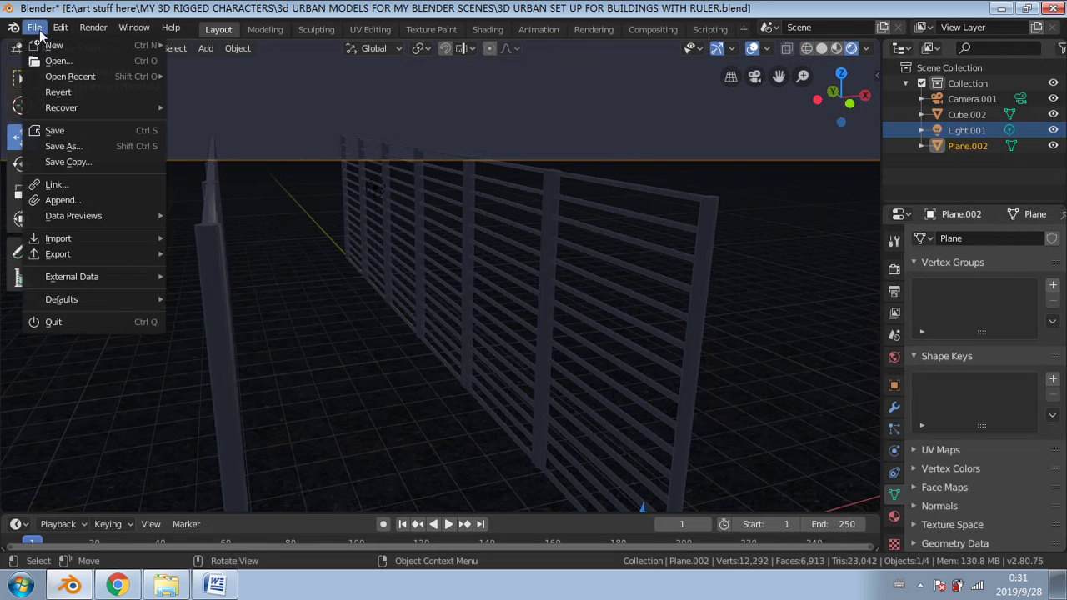
pyautogui.click(52, 65)
pyautogui.click(586, 314)
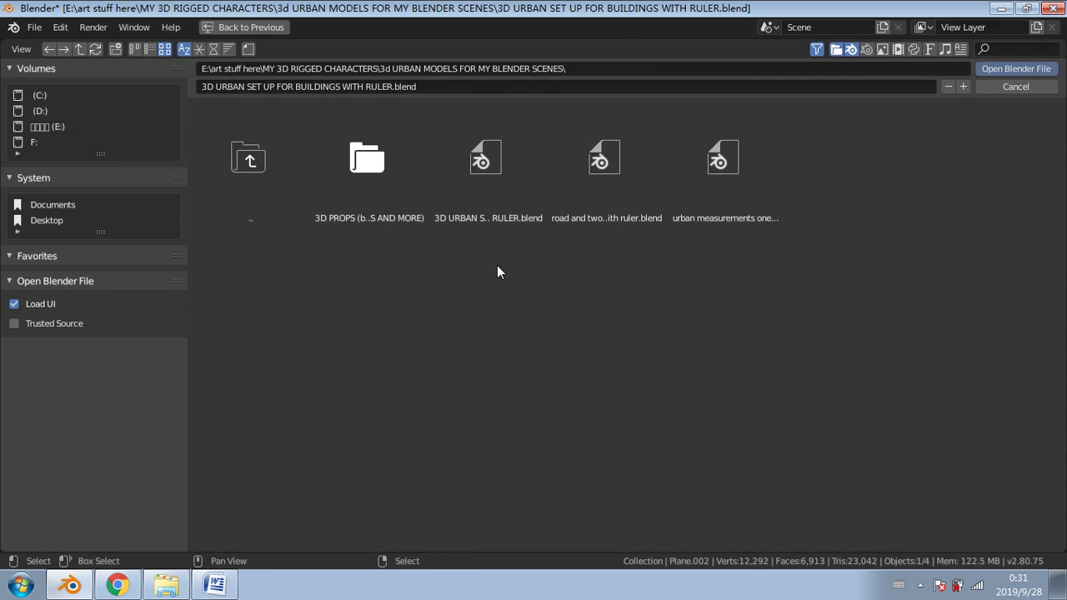
pyautogui.doubleClick(465, 196)
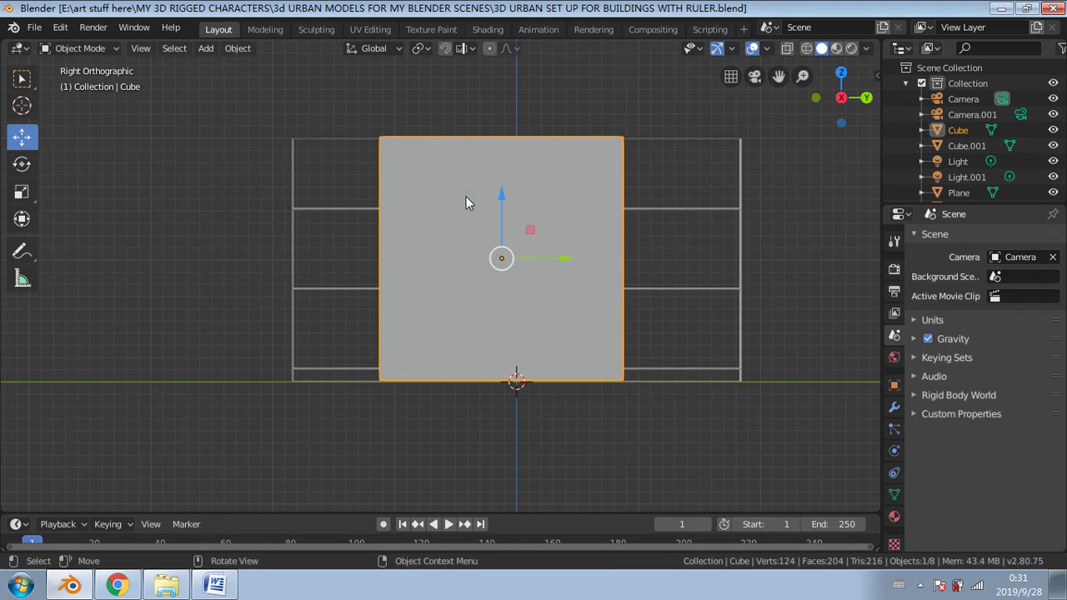
# Step: Duplicate the large cube, offset the copy about -2.28 m along global X, and adjust its position along X
pyautogui.scroll(-4, 454, 283)
pyautogui.moveTo(452, 283); pyautogui.dragTo(445, 178, button='middle')
pyautogui.scroll(2, 454, 279)
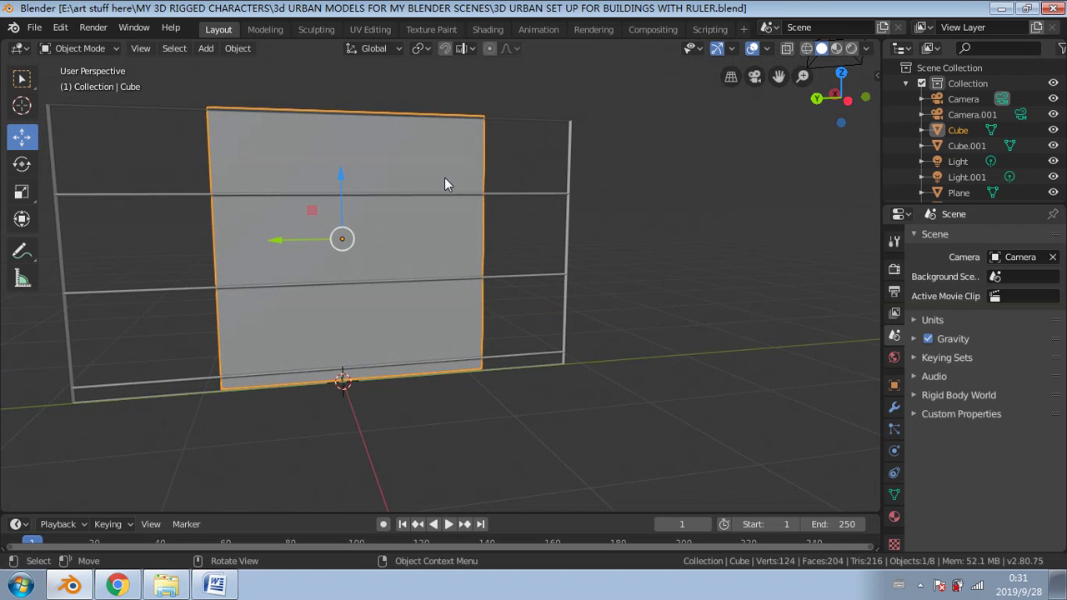
pyautogui.hotkey('shift', 'd')
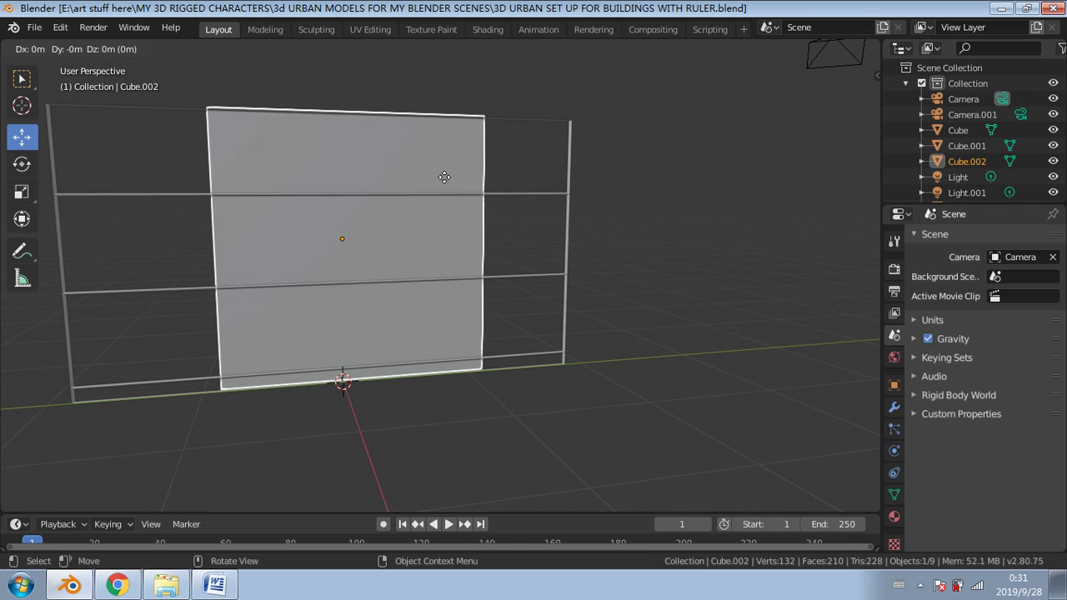
pyautogui.press('x')
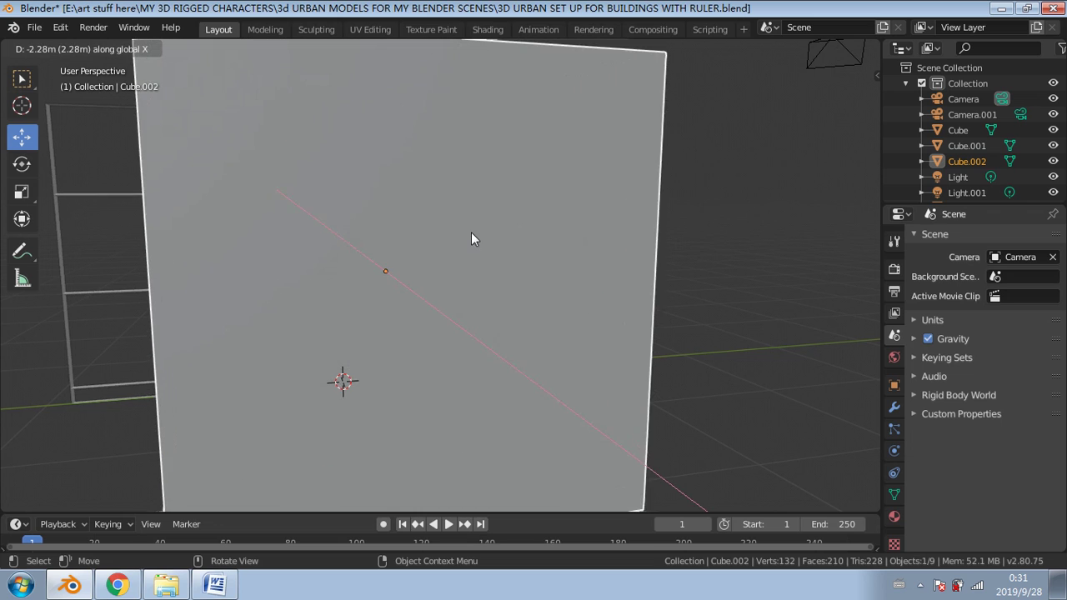
pyautogui.click(471, 233)
pyautogui.moveTo(471, 233); pyautogui.dragTo(476, 257, button='middle')
pyautogui.scroll(-3, 477, 257)
pyautogui.moveTo(355, 262); pyautogui.dragTo(472, 274, button='middle')
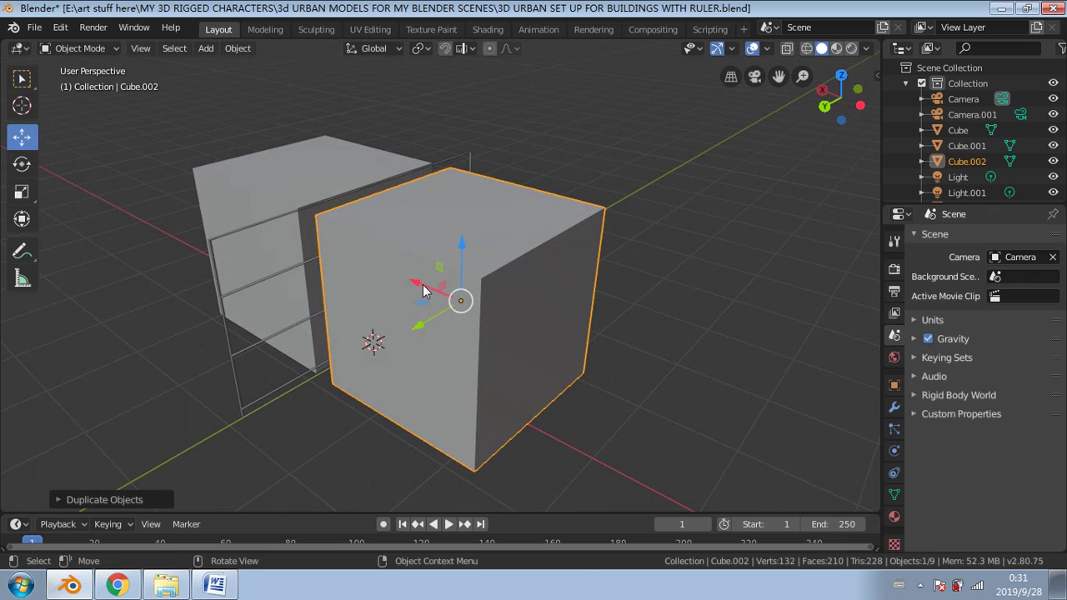
pyautogui.moveTo(425, 292); pyautogui.dragTo(471, 304)
pyautogui.moveTo(543, 335); pyautogui.dragTo(472, 304, button='middle')
# Step: Try to flatten the duplicated cube along Z, and undo the resize
pyautogui.click(22, 191)
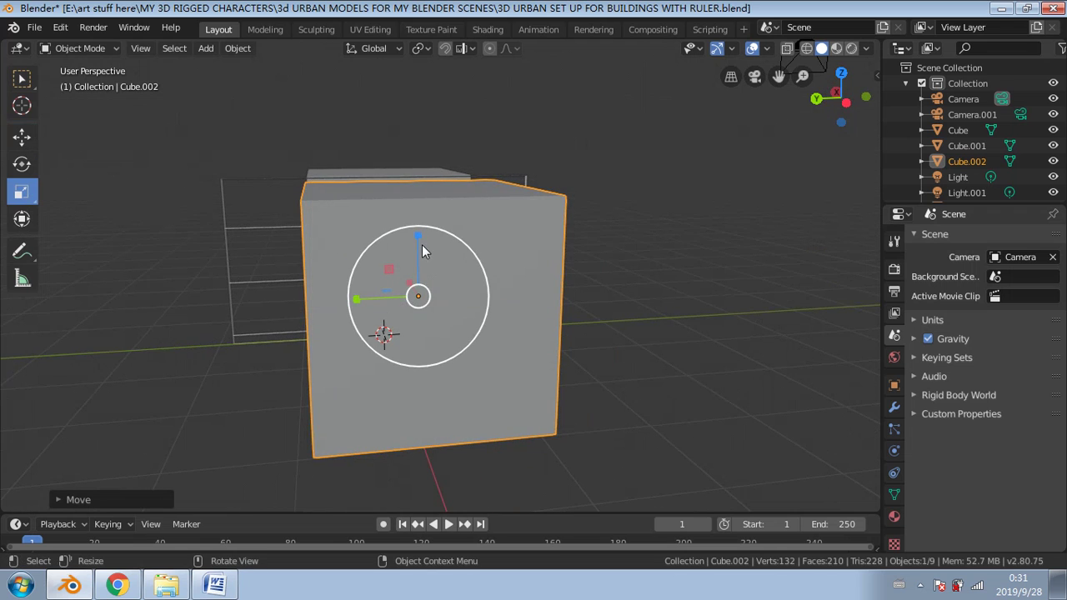
pyautogui.moveTo(420, 234); pyautogui.dragTo(414, 270)
pyautogui.moveTo(414, 270); pyautogui.dragTo(490, 273, button='middle')
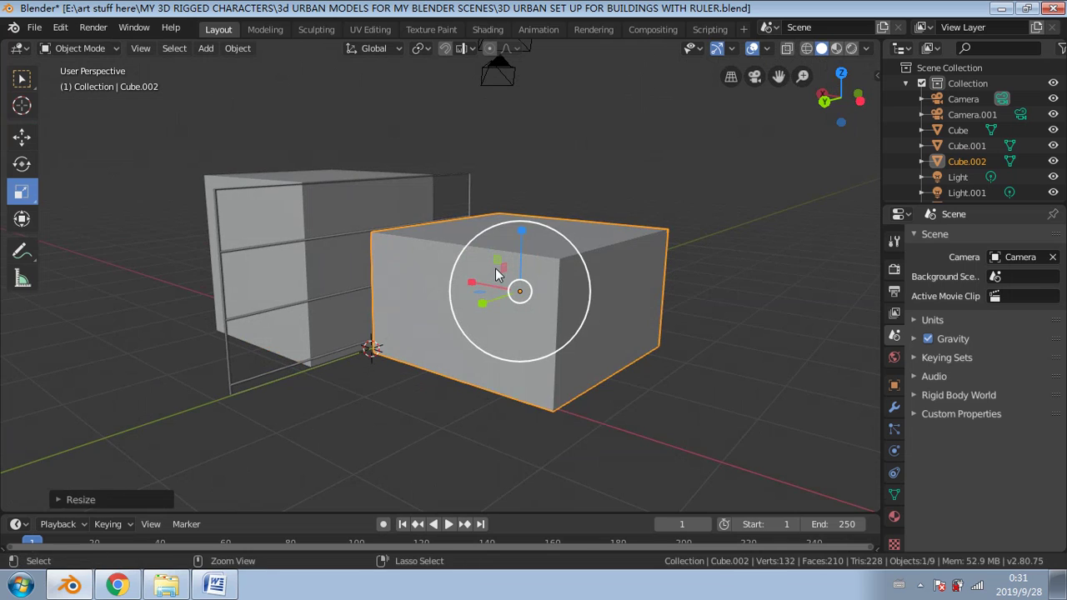
pyautogui.hotkey('ctrl', 'z')
# Step: In Edit Mode with face selection, select the duplicated cube's upper face and lower it with Shrink/Fatten to reduce the block's height
pyautogui.click(84, 48)
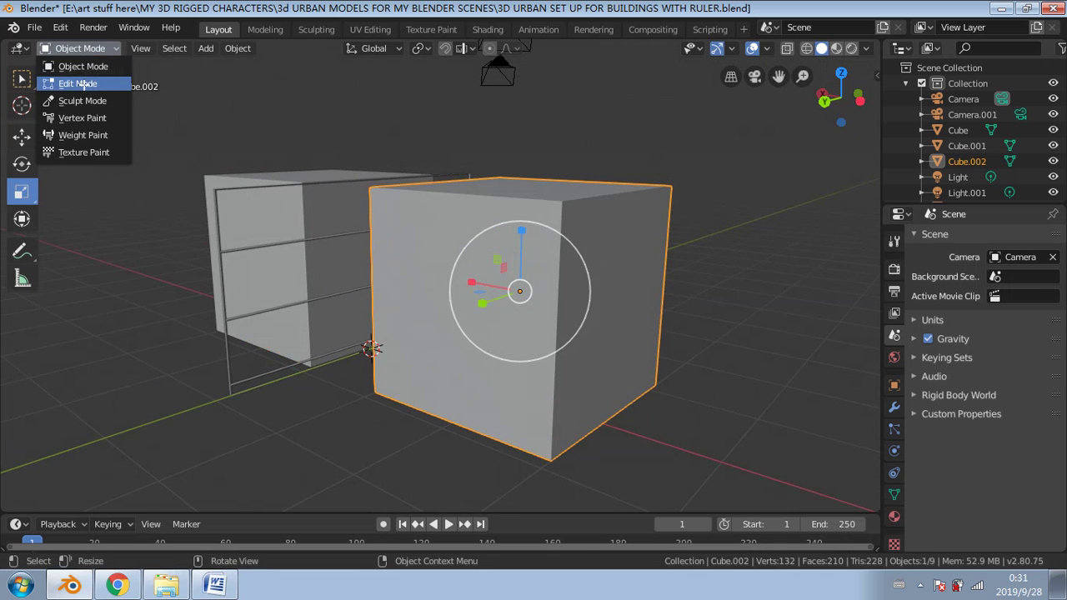
pyautogui.click(85, 88)
pyautogui.moveTo(434, 173); pyautogui.dragTo(271, 76, button='middle')
pyautogui.click(163, 48)
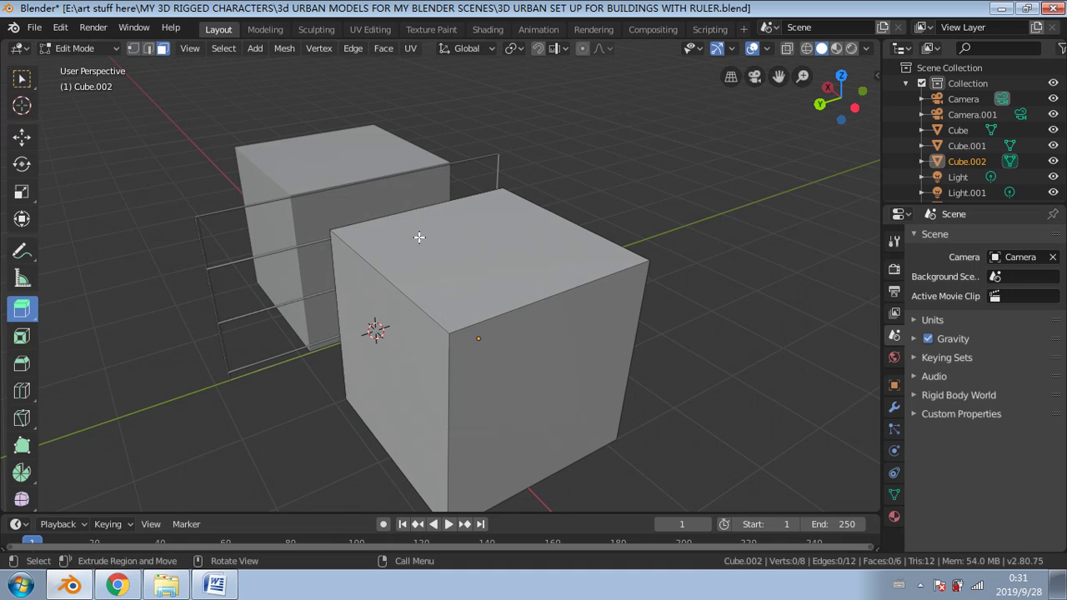
pyautogui.click(384, 269)
pyautogui.scroll(-2, 58, 395)
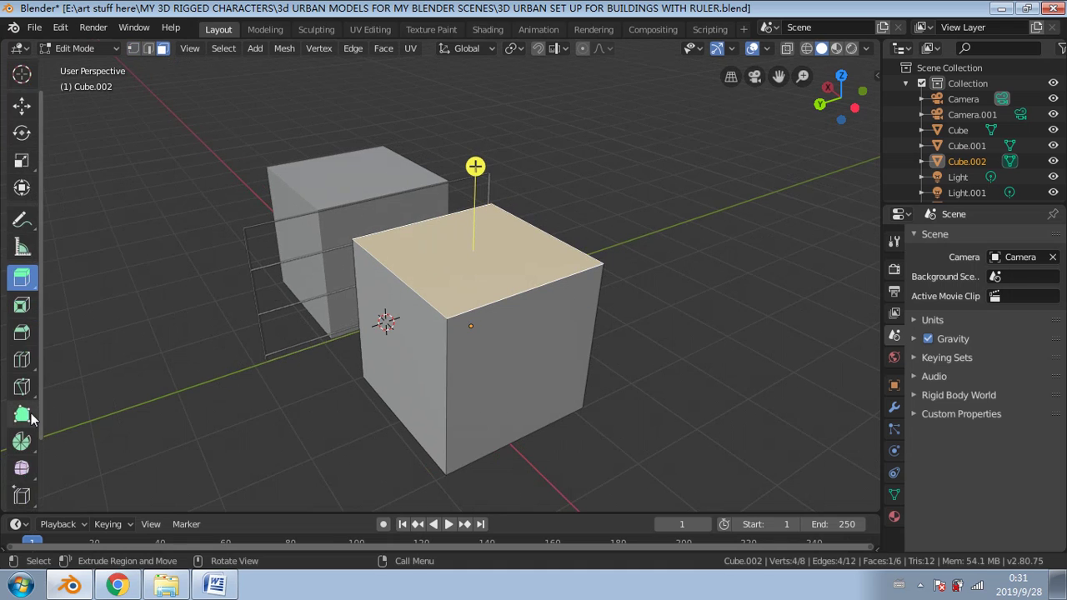
pyautogui.scroll(-2, 32, 492)
pyautogui.click(22, 461)
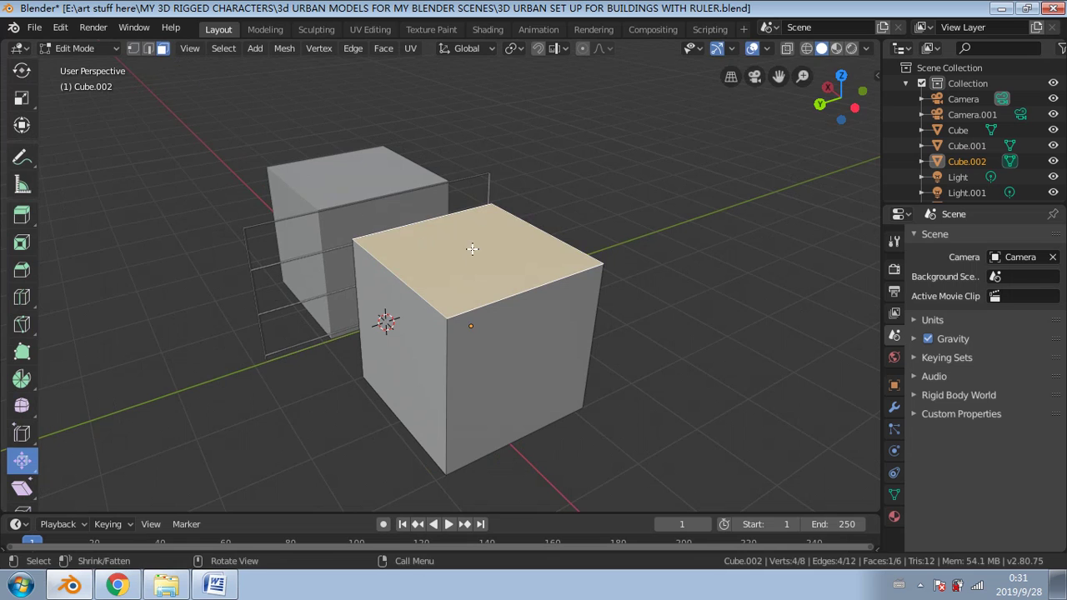
pyautogui.moveTo(472, 248); pyautogui.dragTo(470, 325)
# Step: Raise the upper face slightly with Shrink/Fatten in a wireframe left view, and return to solid shading and Object Mode
pyautogui.moveTo(634, 208); pyautogui.dragTo(780, 128, button='middle')
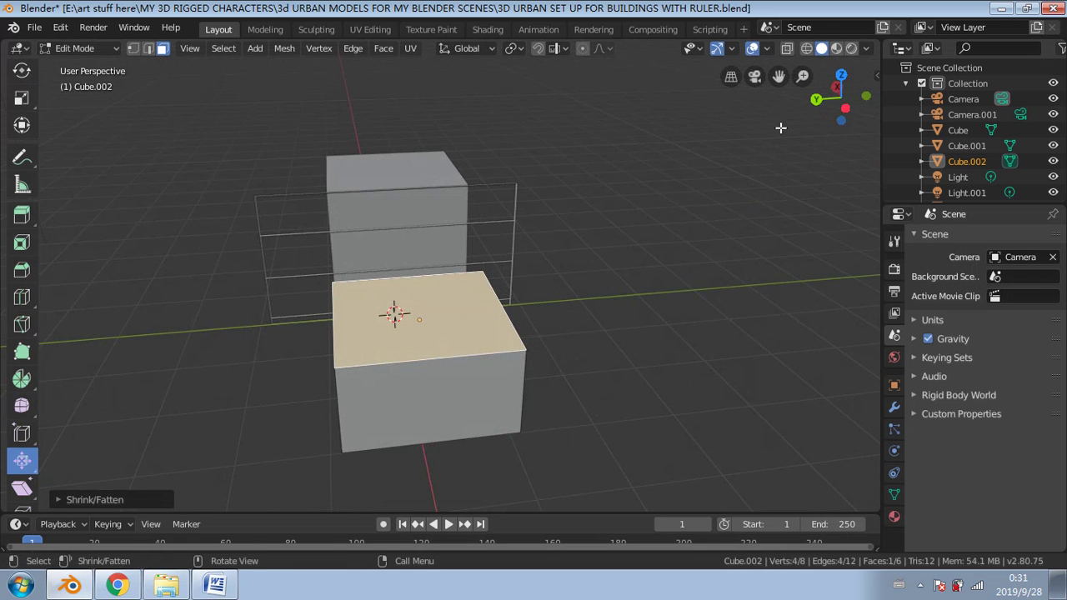
pyautogui.click(847, 109)
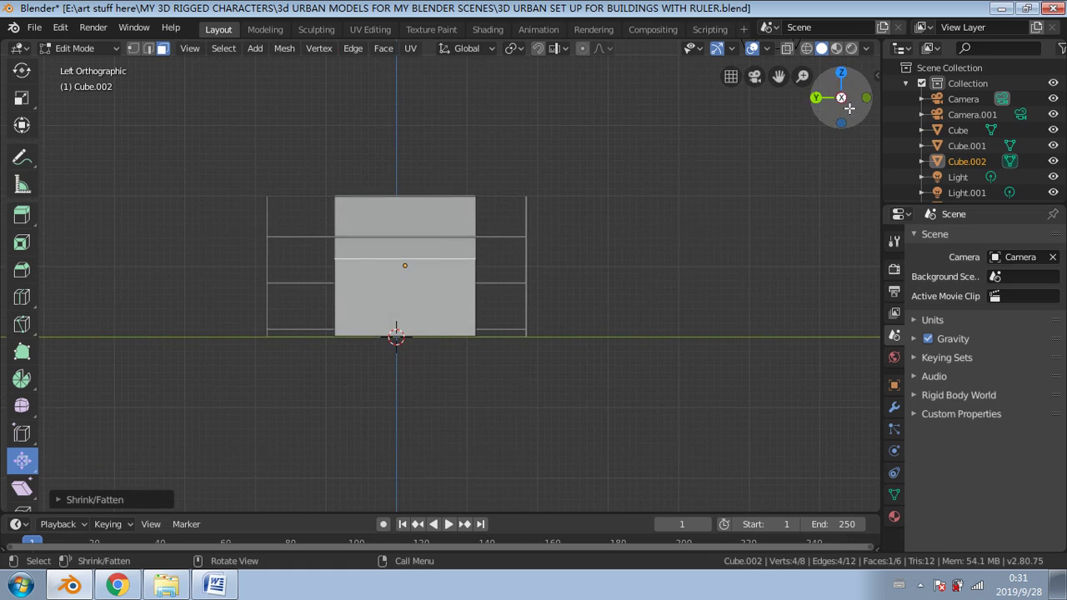
pyautogui.click(807, 48)
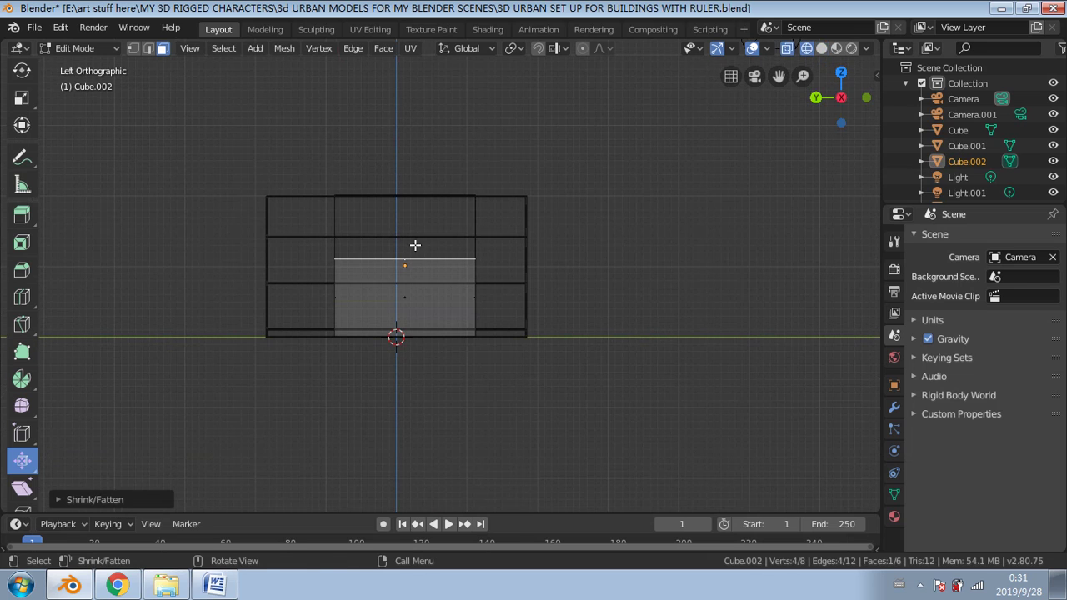
pyautogui.moveTo(417, 243)
pyautogui.mouseDown()
pyautogui.moveTo(432, 218)
pyautogui.moveTo(432, 246)
pyautogui.mouseUp()
pyautogui.moveTo(445, 248); pyautogui.dragTo(369, 265, button='middle')
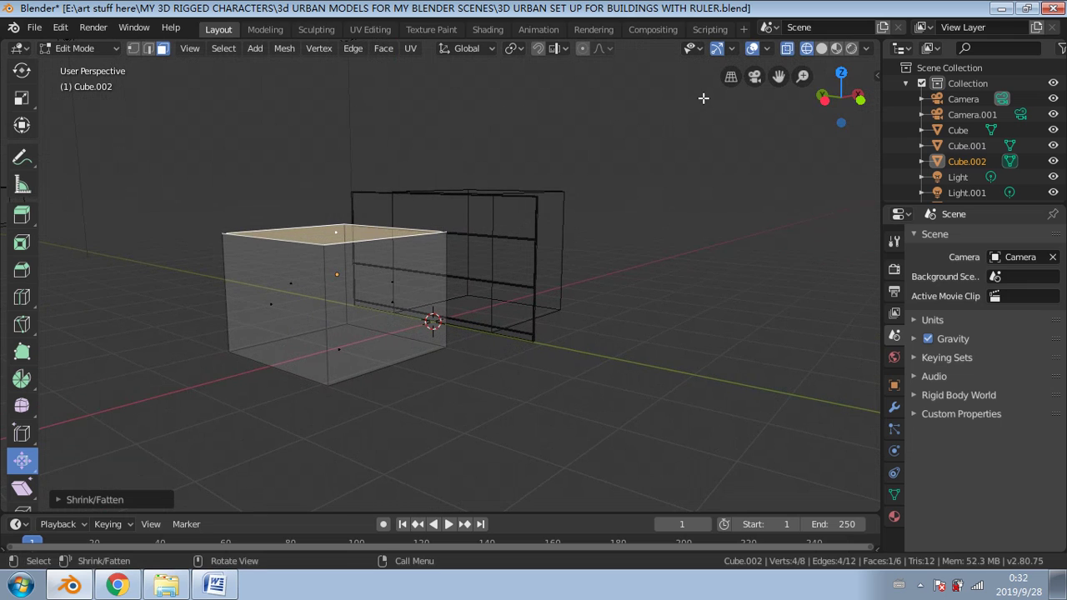
pyautogui.click(821, 49)
pyautogui.click(79, 49)
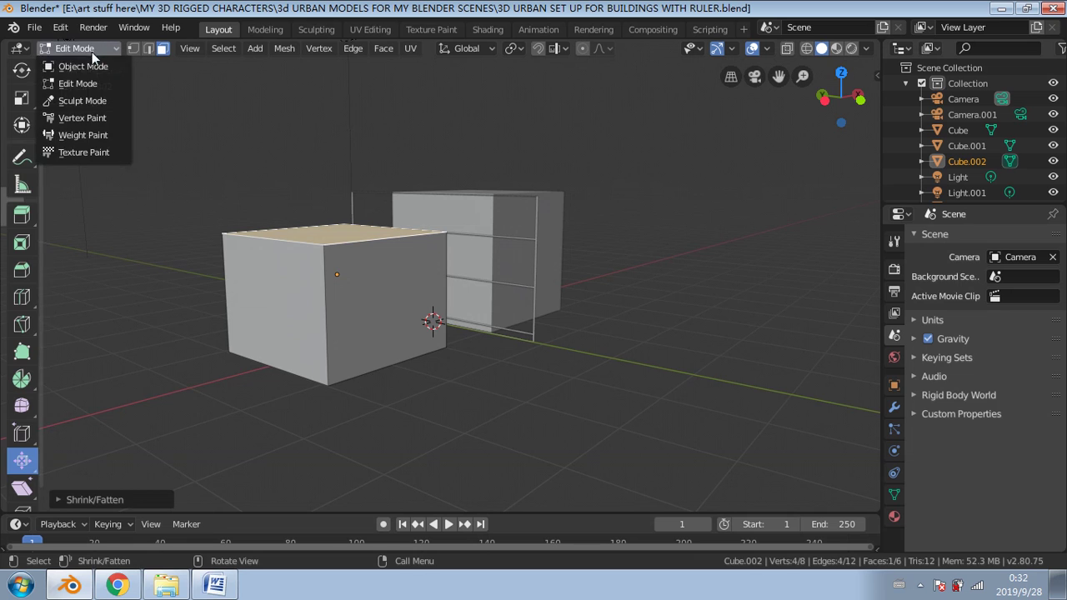
pyautogui.click(79, 65)
# Step: Scale the lowered block down along X in several passes to make a thin upright slab
pyautogui.moveTo(279, 208); pyautogui.dragTo(426, 263, button='middle')
pyautogui.moveTo(461, 283); pyautogui.dragTo(495, 288)
pyautogui.moveTo(495, 288)
pyautogui.mouseDown(button='middle')
pyautogui.moveTo(474, 283)
pyautogui.moveTo(492, 293)
pyautogui.mouseUp(button='middle')
pyautogui.press('s')
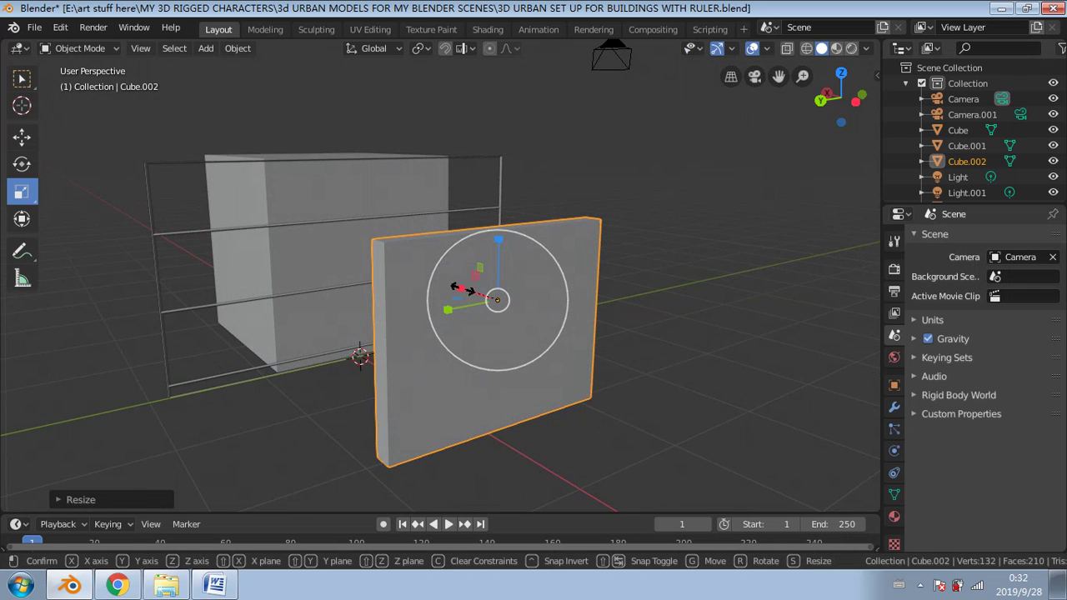
pyautogui.click(543, 306)
pyautogui.moveTo(543, 305); pyautogui.dragTo(427, 313, button='middle')
pyautogui.scroll(1, 427, 314)
pyautogui.moveTo(442, 305)
pyautogui.mouseDown()
pyautogui.moveTo(432, 300)
pyautogui.moveTo(441, 305)
pyautogui.mouseUp()
pyautogui.moveTo(443, 309); pyautogui.dragTo(539, 298, button='middle')
pyautogui.moveTo(540, 299); pyautogui.dragTo(608, 279)
pyautogui.moveTo(607, 279); pyautogui.dragTo(577, 270, button='middle')
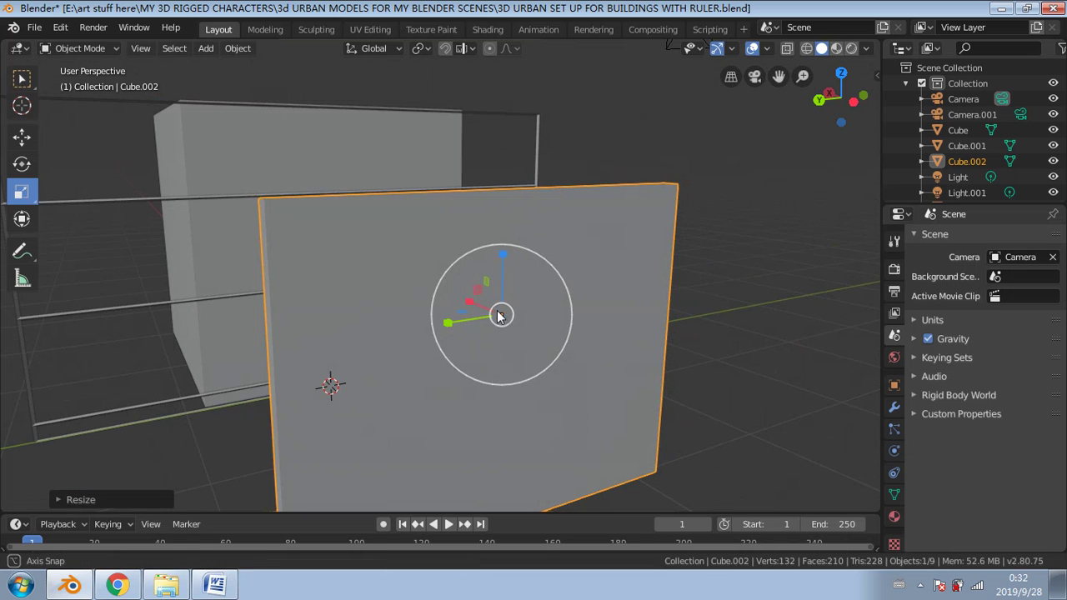
pyautogui.moveTo(500, 312); pyautogui.dragTo(450, 361, button='middle')
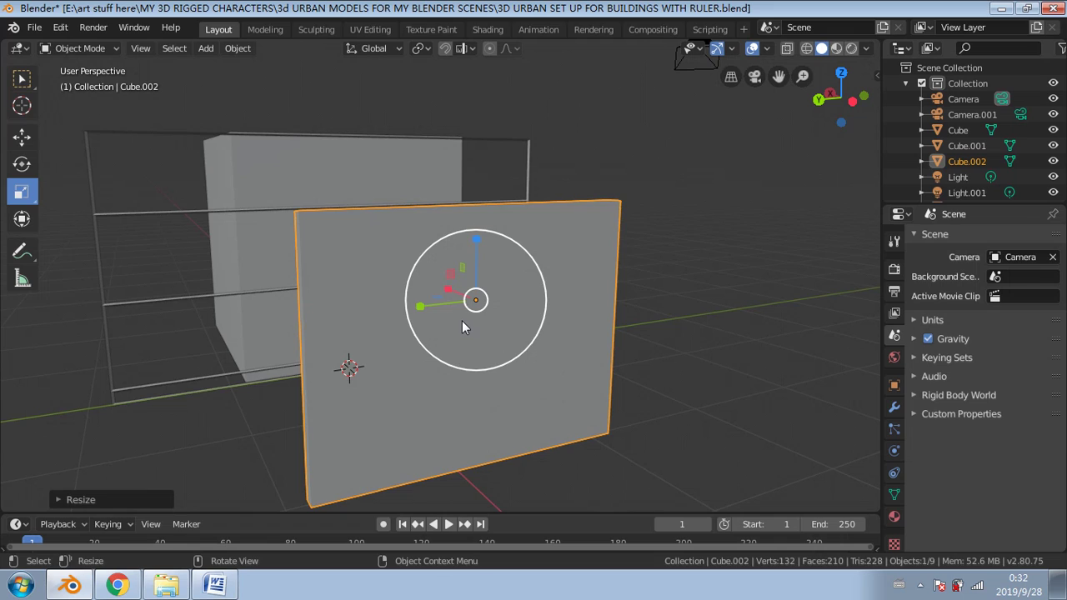
# Step: Duplicate the upright slab in place and rotate the copy 90° about global Y so it lies flat
pyautogui.hotkey('shift', 'd')
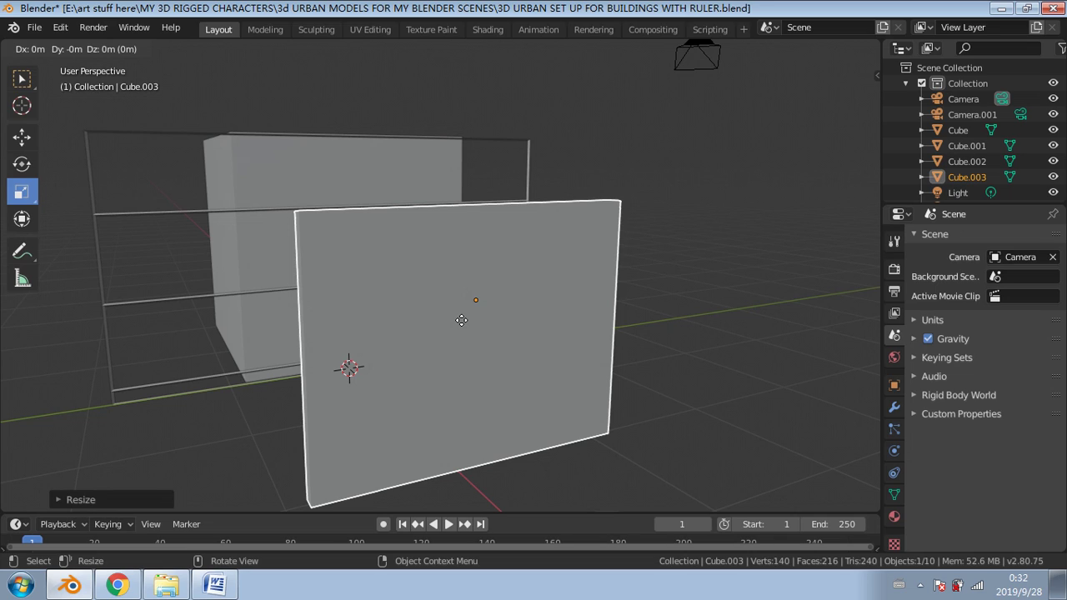
pyautogui.press('r')
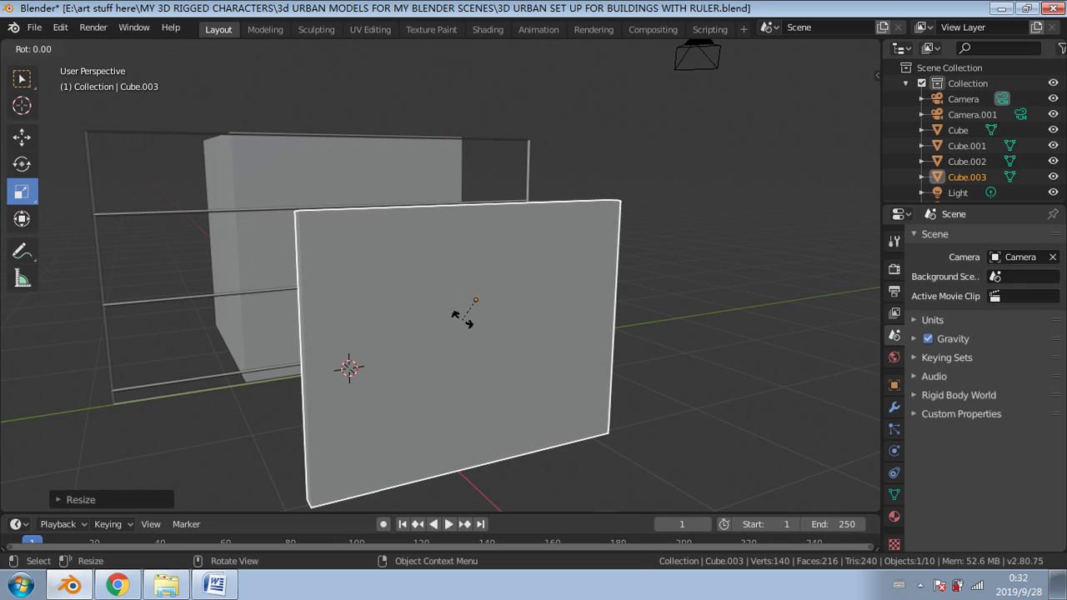
pyautogui.write('y')
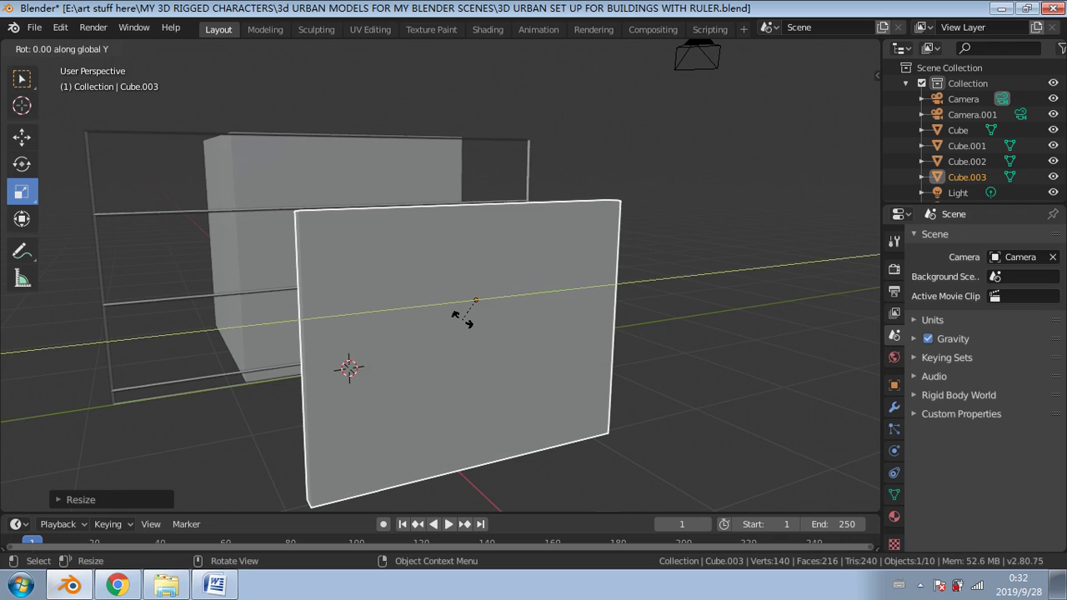
pyautogui.write('90')
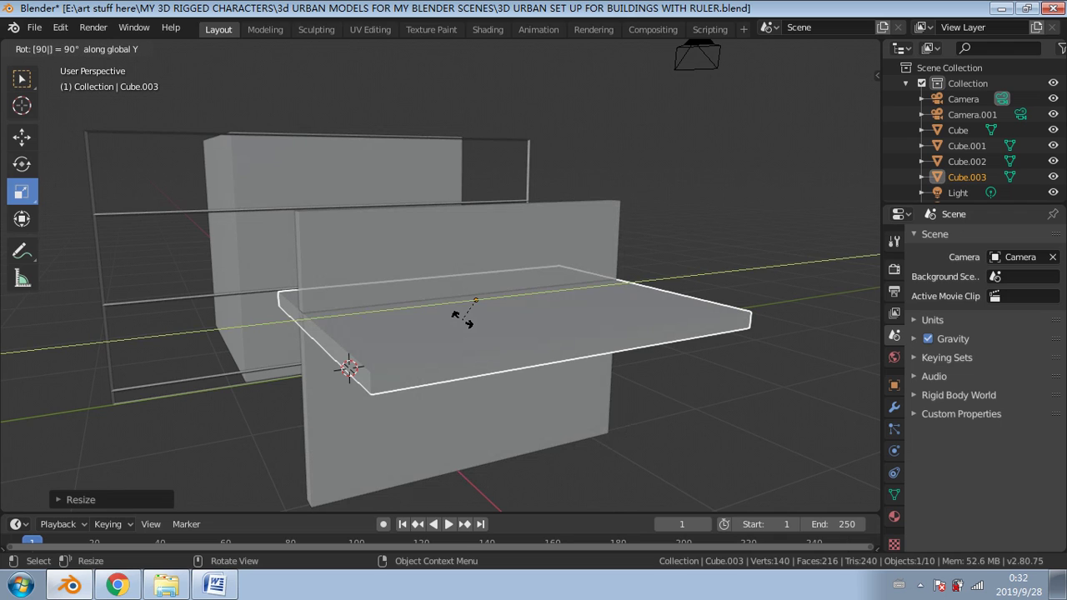
pyautogui.press('Return')
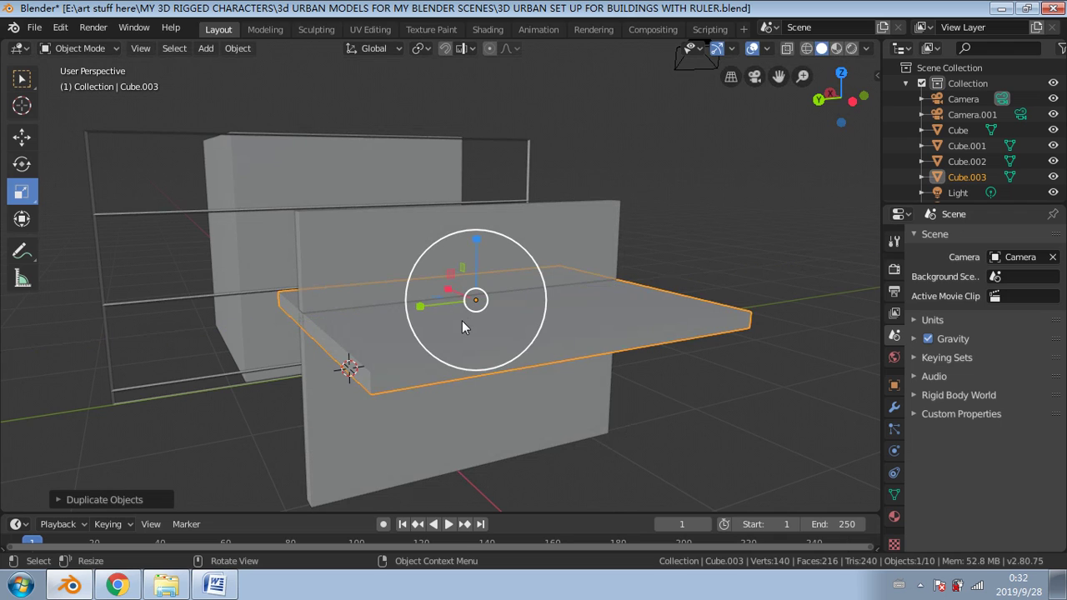
# Step: Move the flat slab outward along X and down along Z toward the upright slab's lower part, and check its height in wireframe
pyautogui.click(31, 140)
pyautogui.moveTo(453, 290); pyautogui.dragTo(505, 315)
pyautogui.moveTo(505, 315); pyautogui.dragTo(648, 299, button='middle')
pyautogui.moveTo(693, 238); pyautogui.dragTo(695, 313)
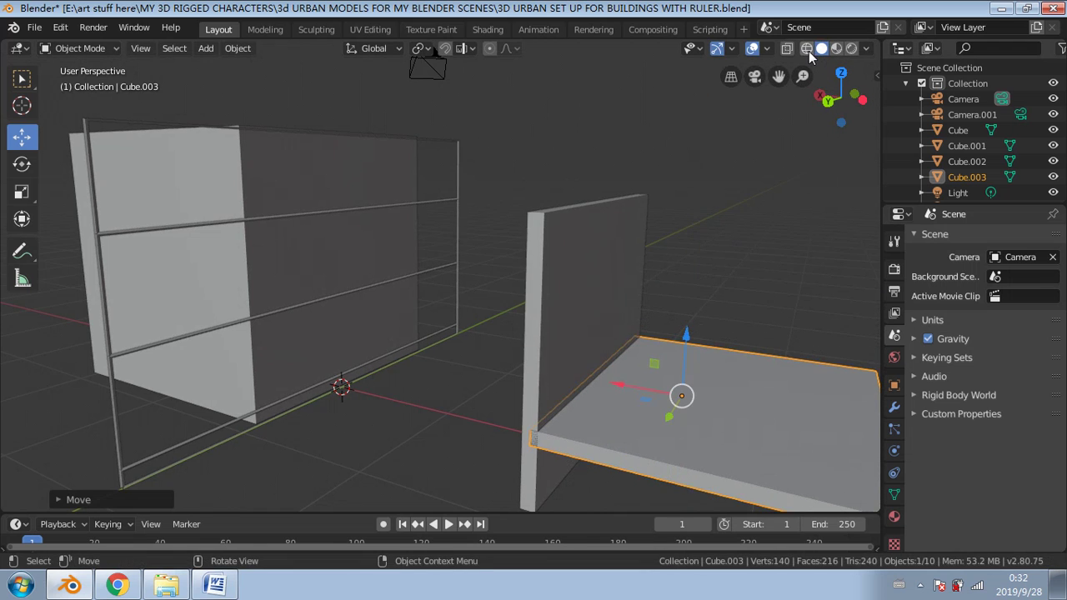
pyautogui.click(806, 48)
pyautogui.click(843, 97)
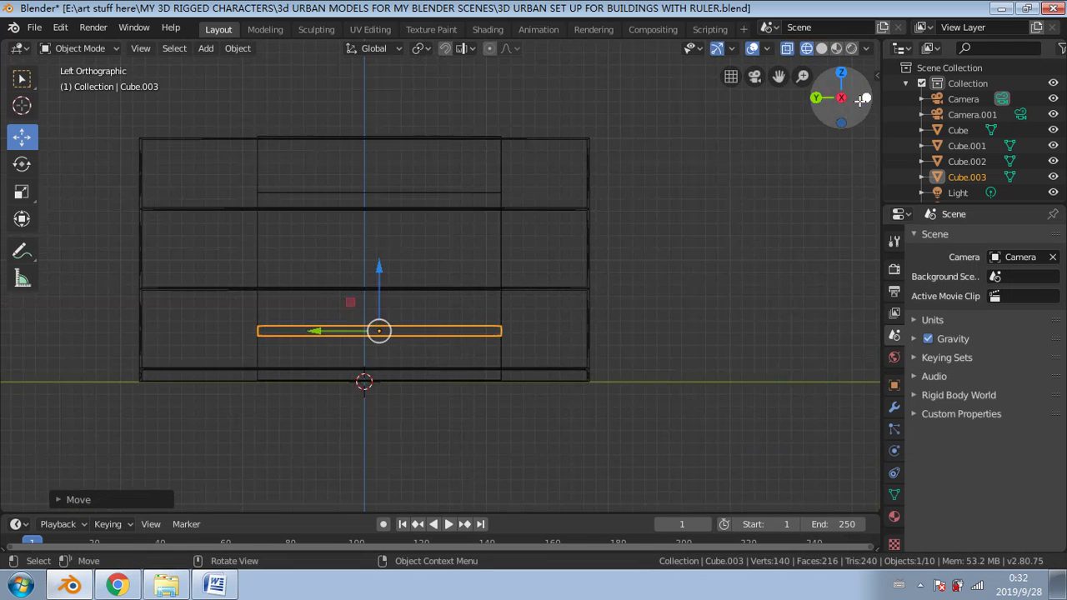
pyautogui.scroll(1, 326, 304)
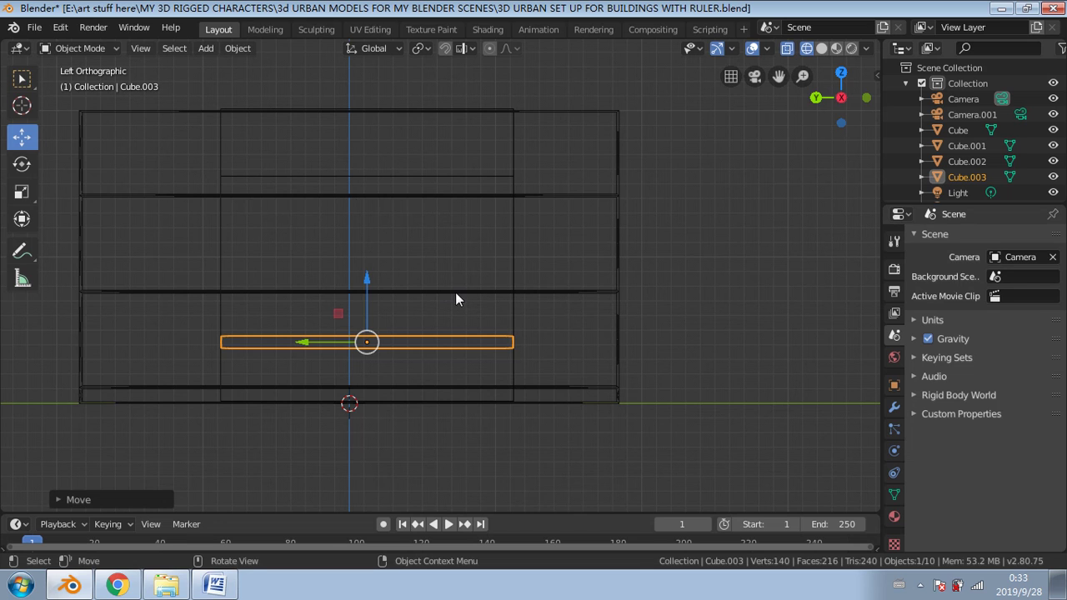
pyautogui.moveTo(506, 325); pyautogui.dragTo(467, 356, button='middle')
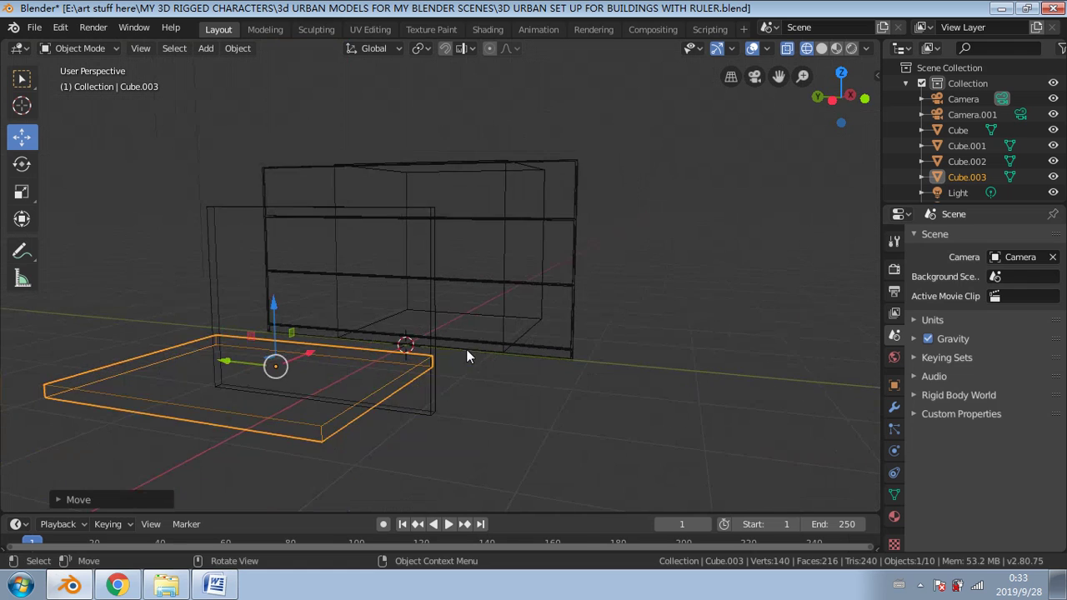
# Step: Select the upright panel and the flat slab together and move them along X until they sit close to the railing frame
pyautogui.keyDown('shift'); pyautogui.click(421, 327); pyautogui.keyUp('shift')
pyautogui.moveTo(371, 323); pyautogui.dragTo(371, 340, button='middle')
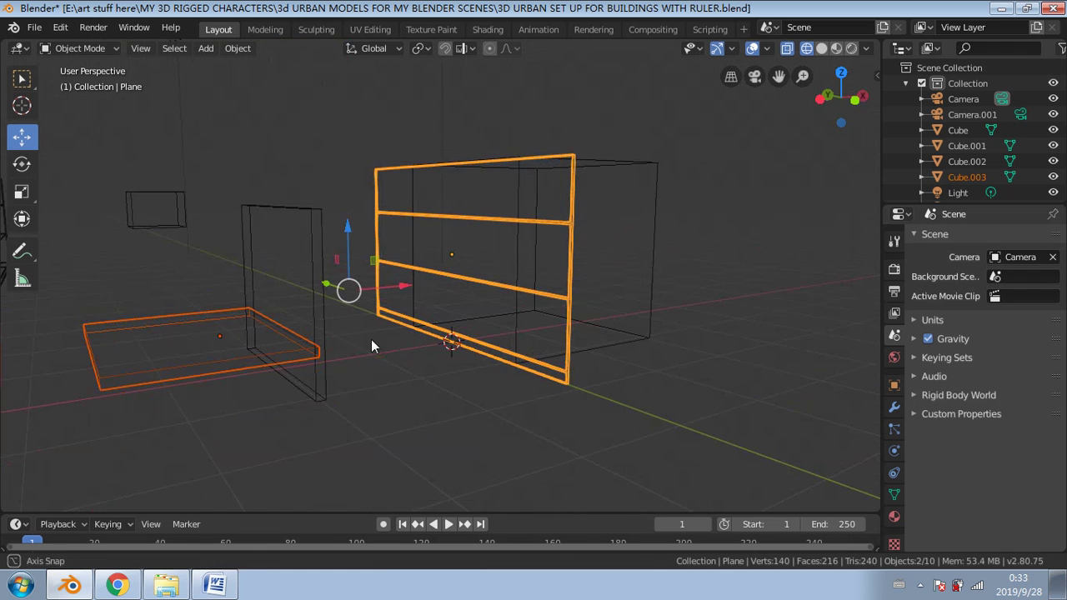
pyautogui.click(203, 248)
pyautogui.click(246, 219)
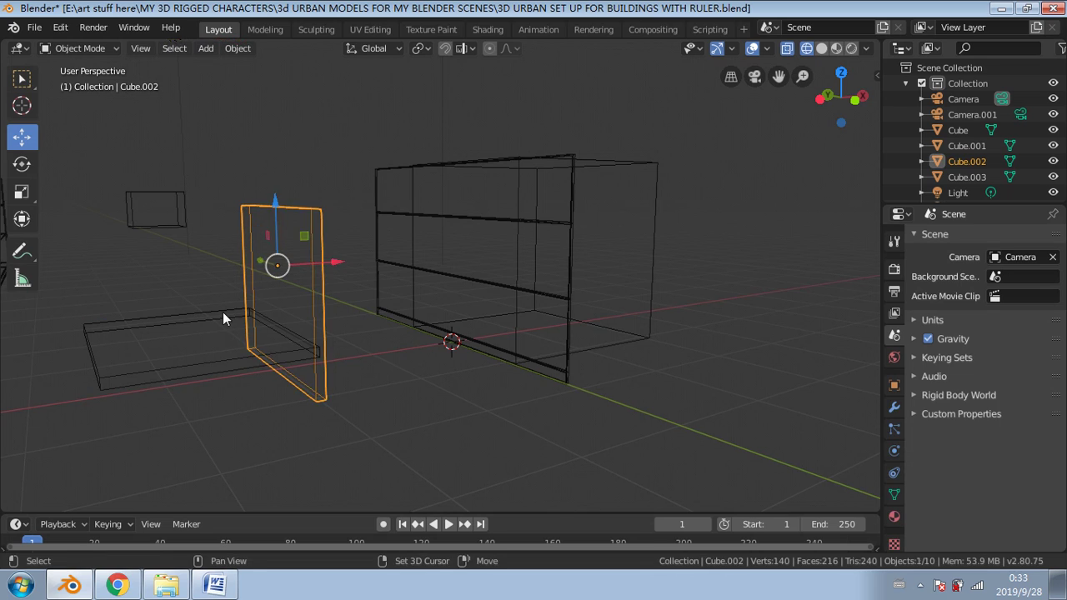
pyautogui.keyDown('shift'); pyautogui.click(222, 312); pyautogui.keyUp('shift')
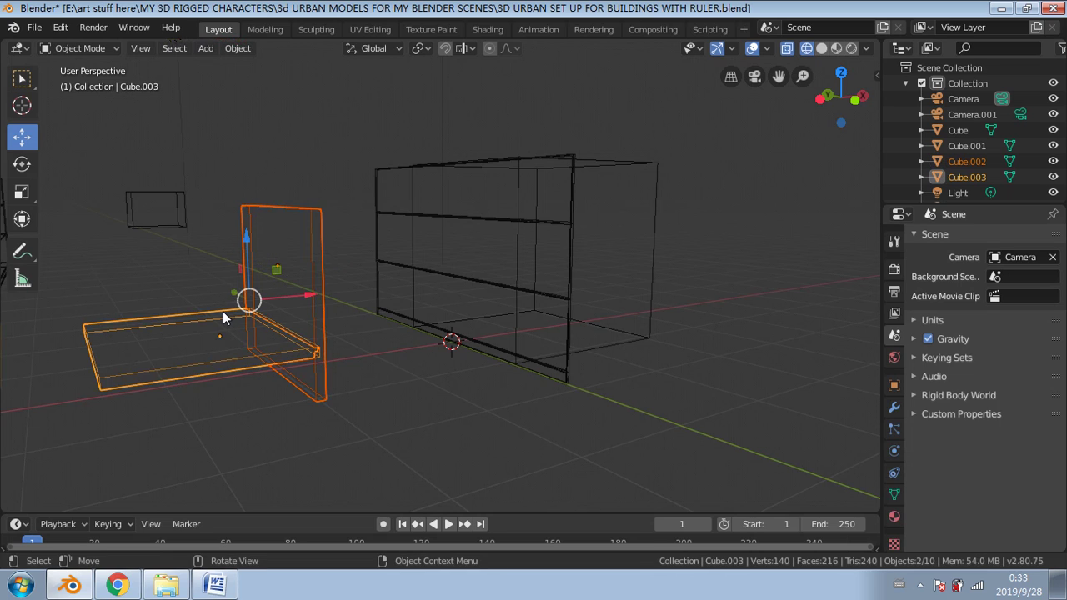
pyautogui.moveTo(292, 300); pyautogui.dragTo(448, 288)
pyautogui.moveTo(448, 288); pyautogui.dragTo(381, 252, button='middle')
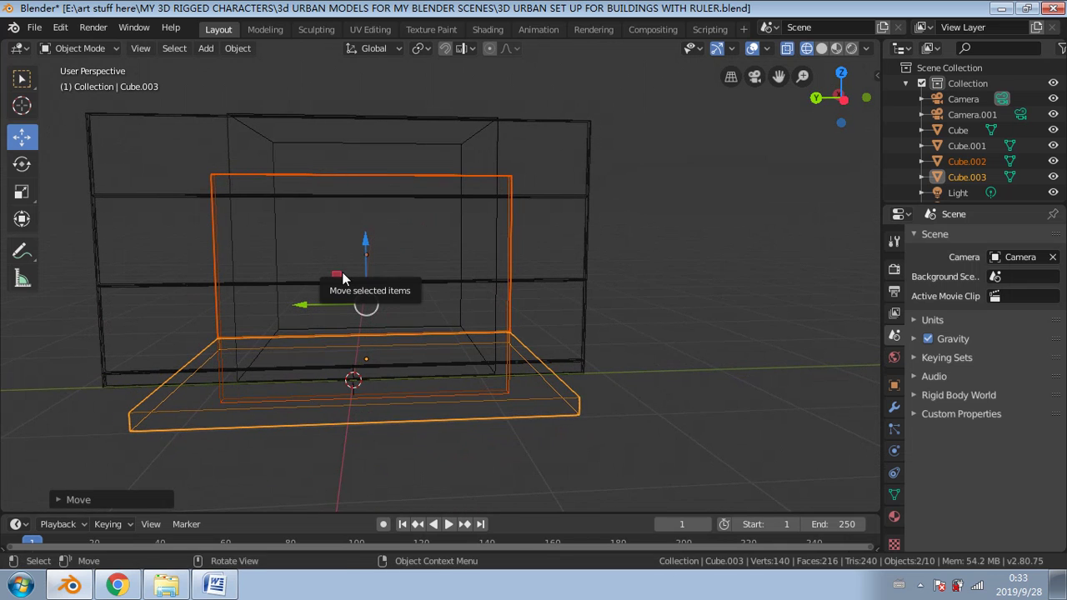
# Step: Scale the panel and slab together to a narrower width along Y, adjust their Z scale slightly, and deselect them
pyautogui.click(23, 192)
pyautogui.moveTo(304, 307); pyautogui.dragTo(327, 312)
pyautogui.moveTo(401, 312)
pyautogui.mouseDown(button='middle')
pyautogui.moveTo(420, 312)
pyautogui.moveTo(387, 308)
pyautogui.mouseUp(button='middle')
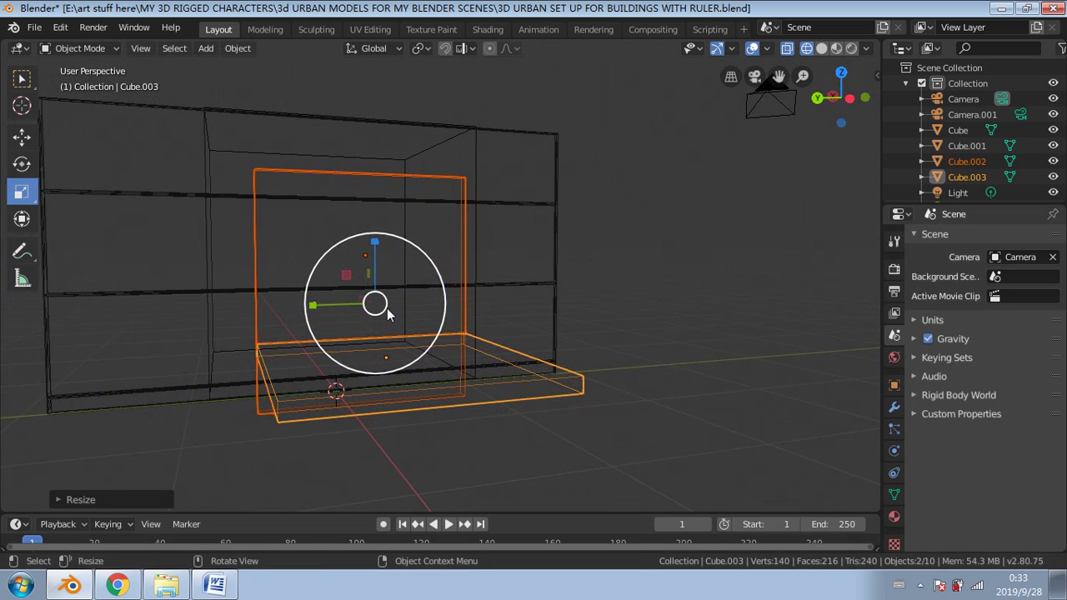
pyautogui.moveTo(375, 242); pyautogui.dragTo(375, 243)
pyautogui.click(611, 276)
pyautogui.moveTo(610, 276); pyautogui.dragTo(543, 305, button='middle')
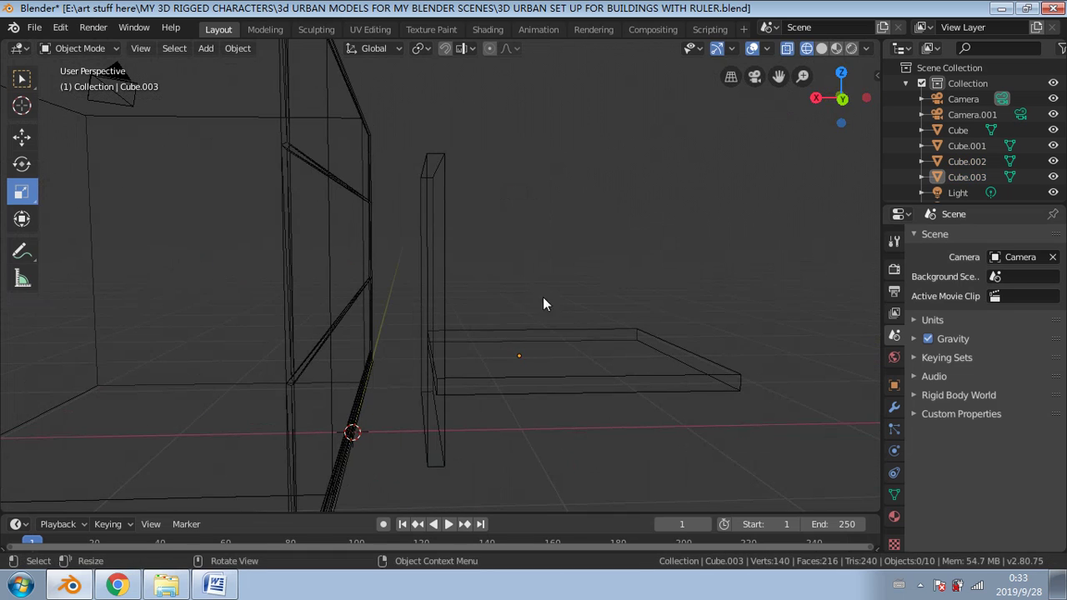
# Step: Thin the upright panel slightly along X and flatten the slab along Z
pyautogui.click(443, 353)
pyautogui.moveTo(369, 260); pyautogui.dragTo(374, 257)
pyautogui.click(540, 384)
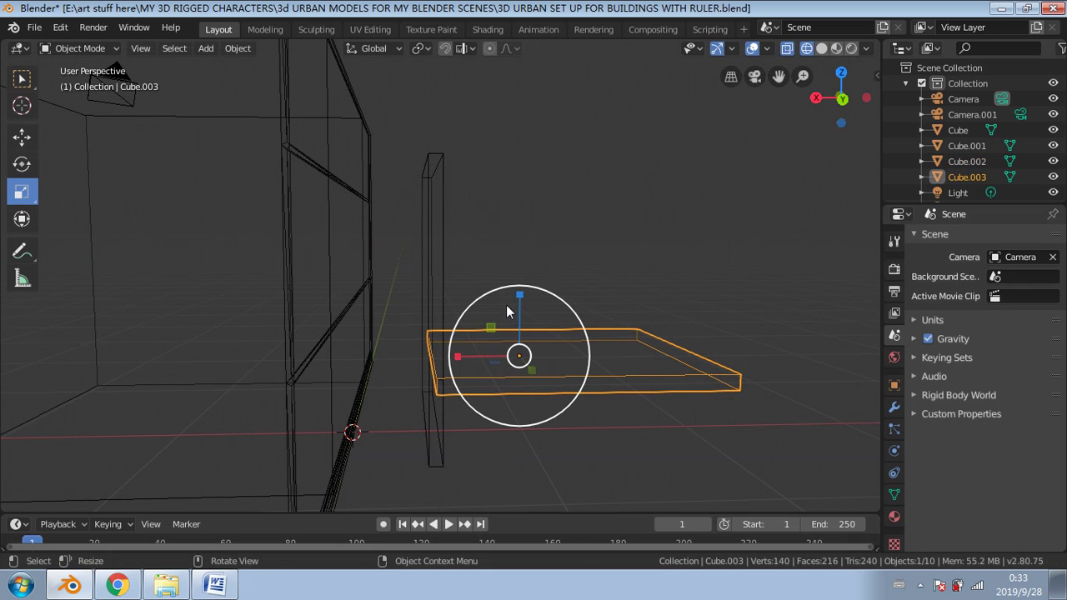
pyautogui.moveTo(523, 295); pyautogui.dragTo(515, 321)
pyautogui.moveTo(515, 321); pyautogui.dragTo(496, 156, button='middle')
# Step: Switch to solid shading, shrink the slab along X into a narrow shelf, and move it back against the upright panel
pyautogui.click(821, 48)
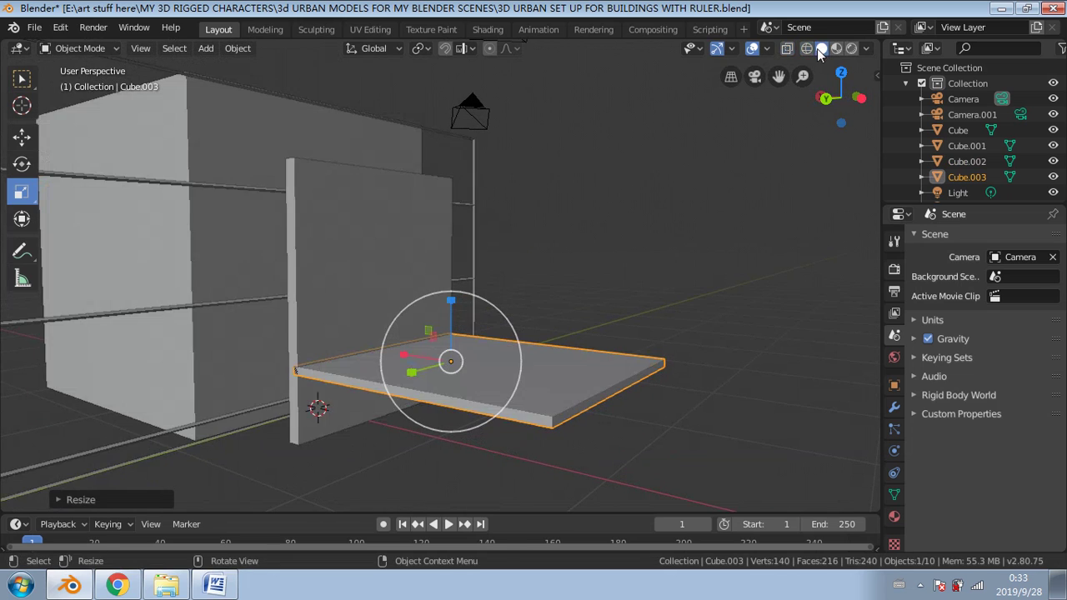
pyautogui.scroll(2, 519, 331)
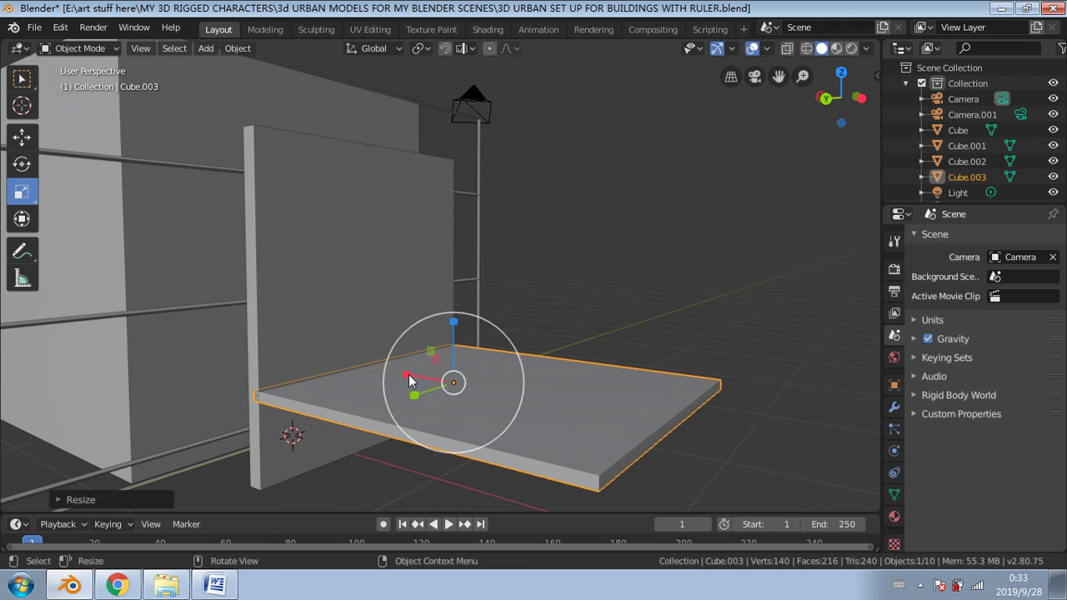
pyautogui.moveTo(425, 385); pyautogui.dragTo(335, 360)
pyautogui.click(21, 136)
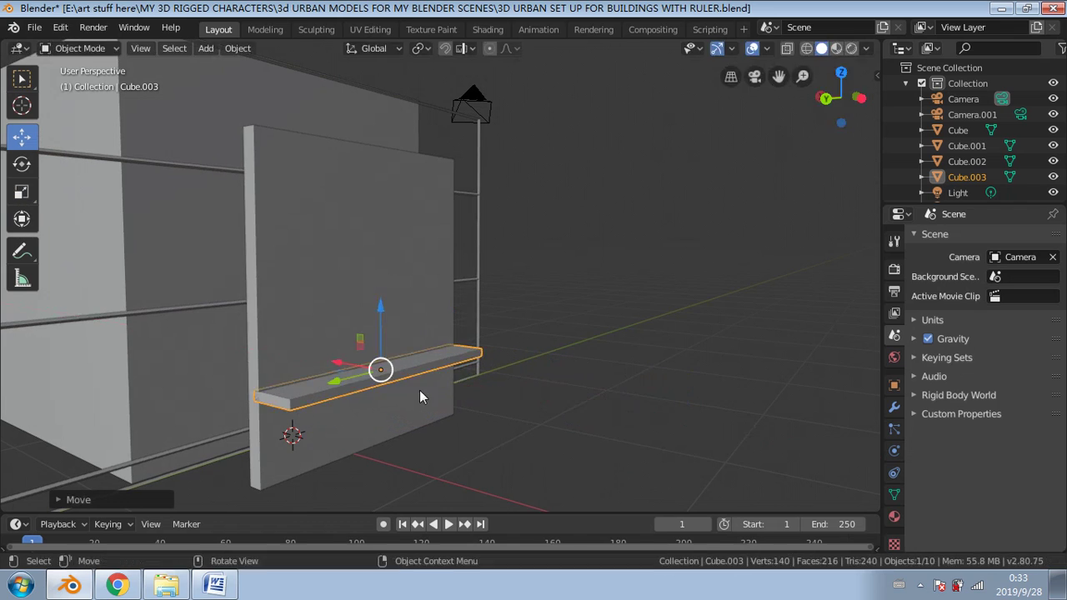
pyautogui.moveTo(419, 390); pyautogui.dragTo(223, 401, button='middle')
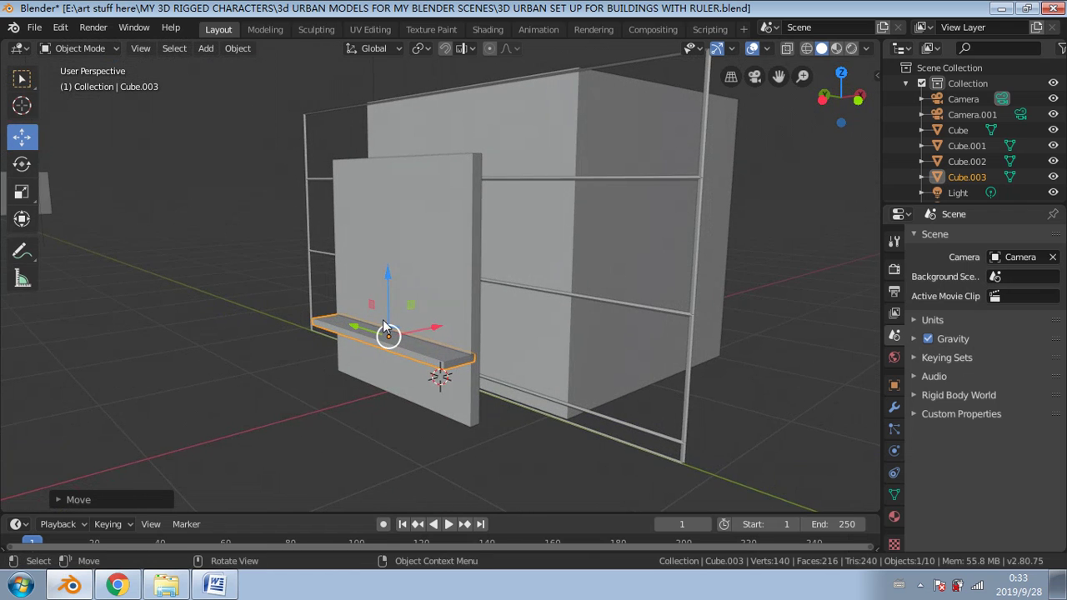
pyautogui.moveTo(383, 321); pyautogui.dragTo(353, 331, button='middle')
pyautogui.scroll(2, 353, 330)
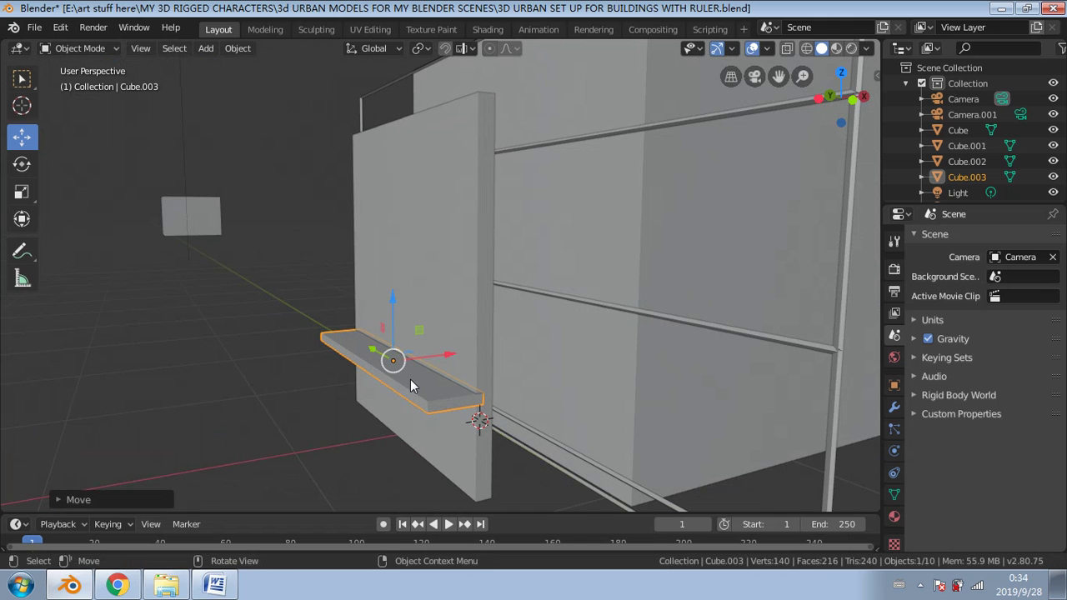
pyautogui.hotkey('shift', 'd')
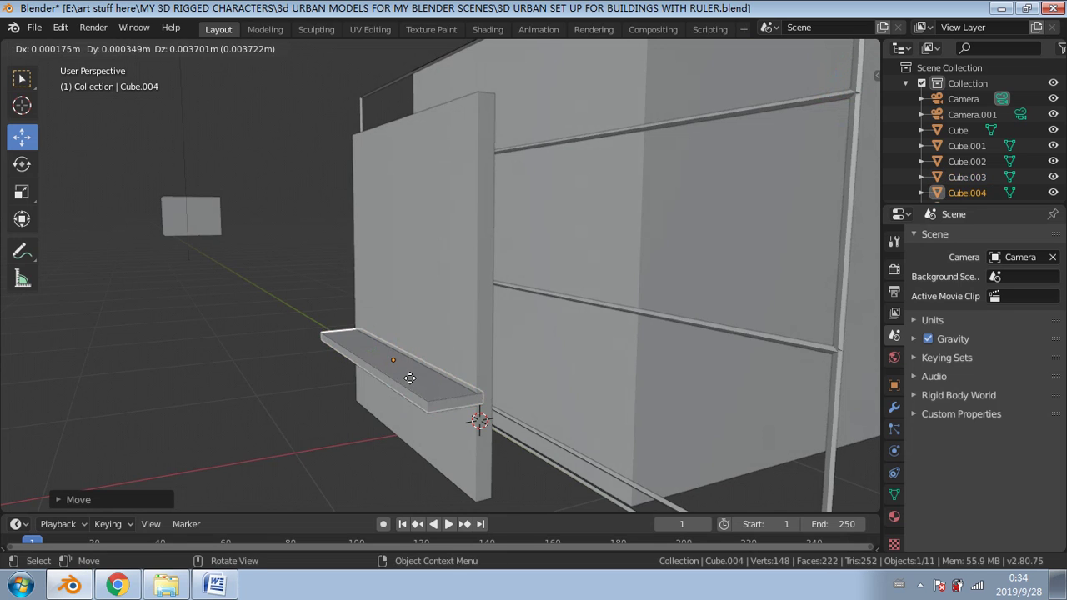
pyautogui.press('x')
pyautogui.rightClick(416, 416)
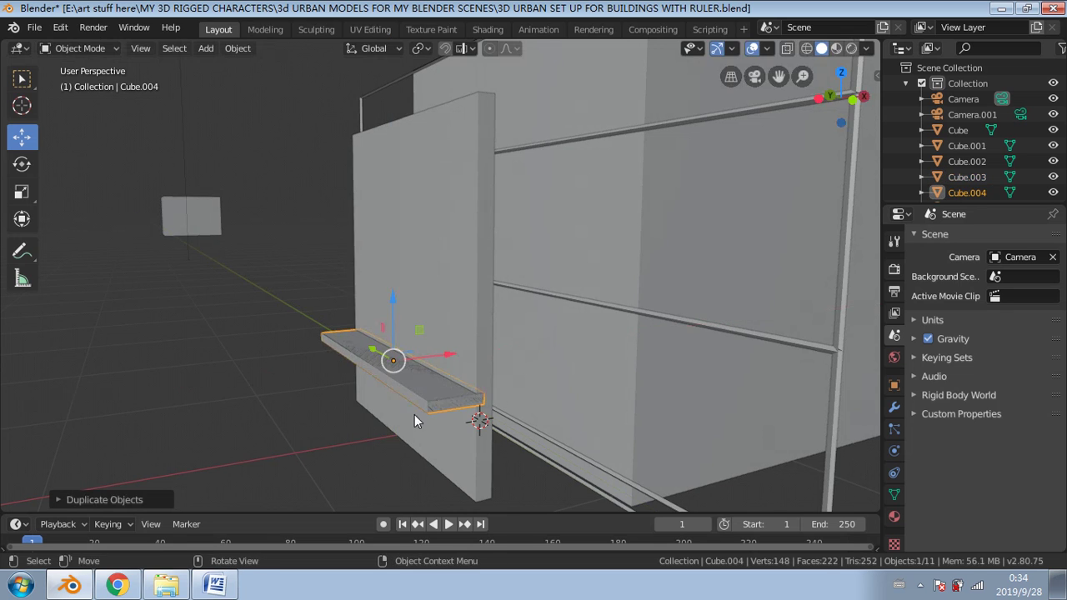
pyautogui.hotkey('ctrl', 'z')
pyautogui.moveTo(414, 437); pyautogui.dragTo(625, 408, button='middle')
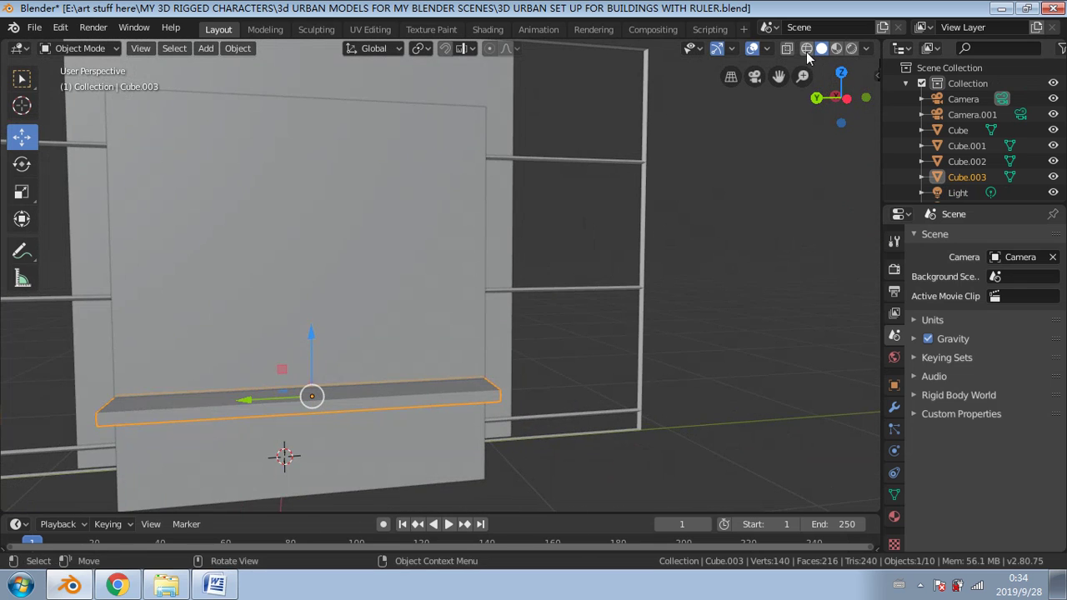
pyautogui.click(807, 48)
pyautogui.moveTo(665, 173)
pyautogui.mouseDown(button='middle')
pyautogui.moveTo(591, 258)
pyautogui.moveTo(465, 265)
pyautogui.moveTo(526, 281)
pyautogui.moveTo(588, 386)
pyautogui.mouseUp(button='middle')
pyautogui.click(581, 417)
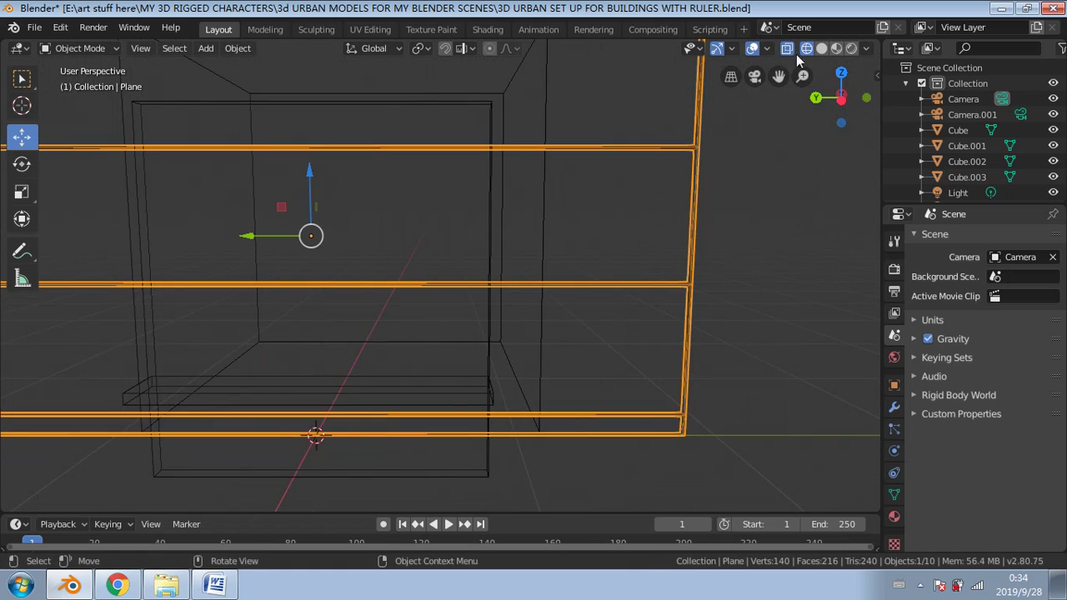
pyautogui.click(822, 48)
pyautogui.moveTo(776, 120)
pyautogui.mouseDown(button='middle')
pyautogui.moveTo(594, 443)
pyautogui.moveTo(702, 409)
pyautogui.moveTo(464, 410)
pyautogui.mouseUp(button='middle')
pyautogui.click(703, 405)
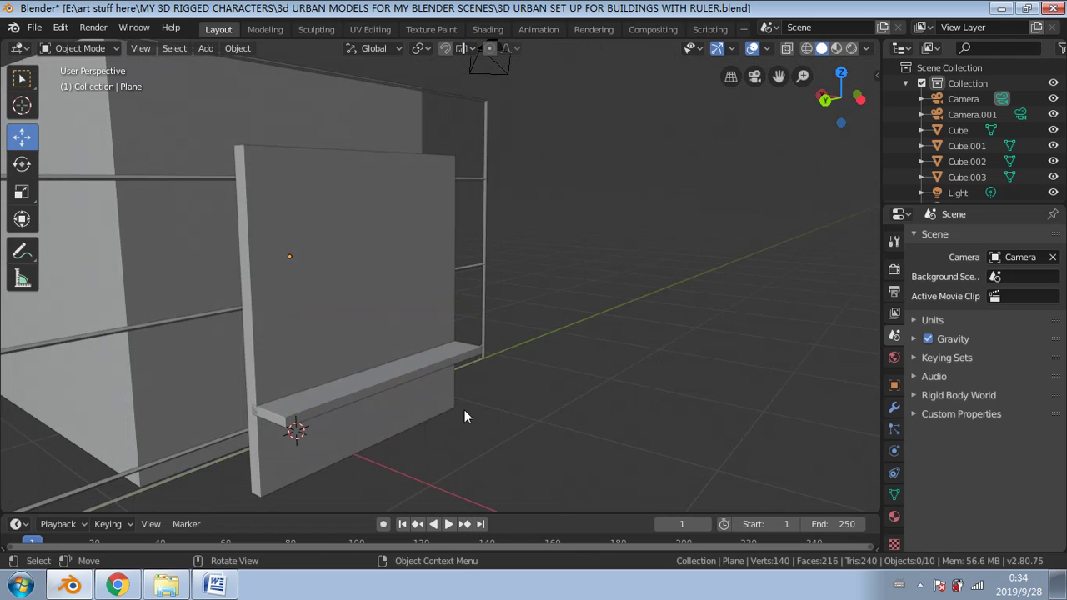
# Step: Duplicate the shelf on the upright panel and offset the copy slightly outward along X
pyautogui.click(410, 389)
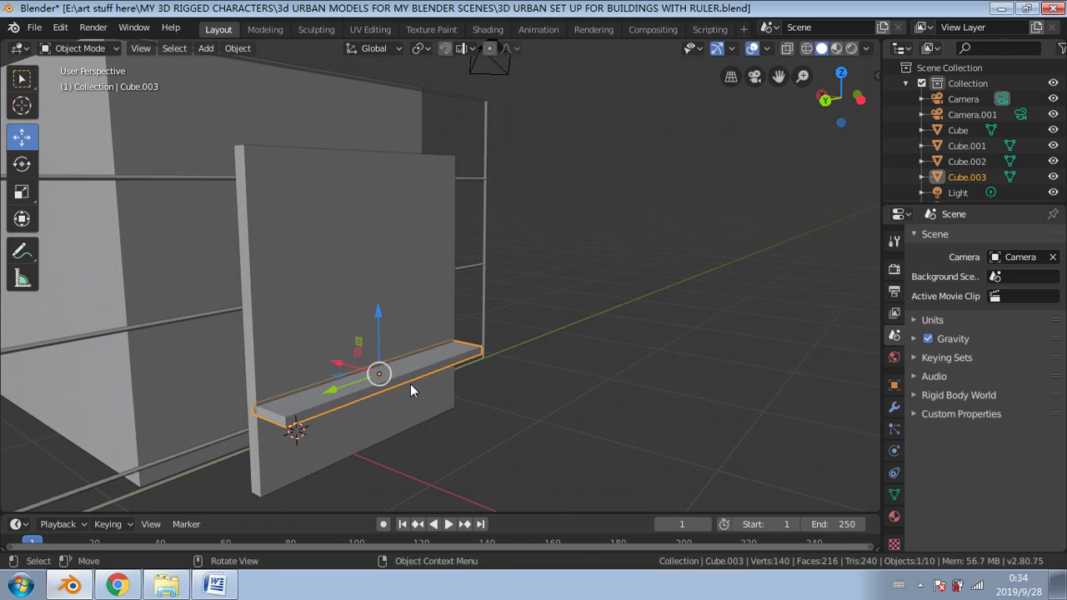
pyautogui.hotkey('shift', 'd')
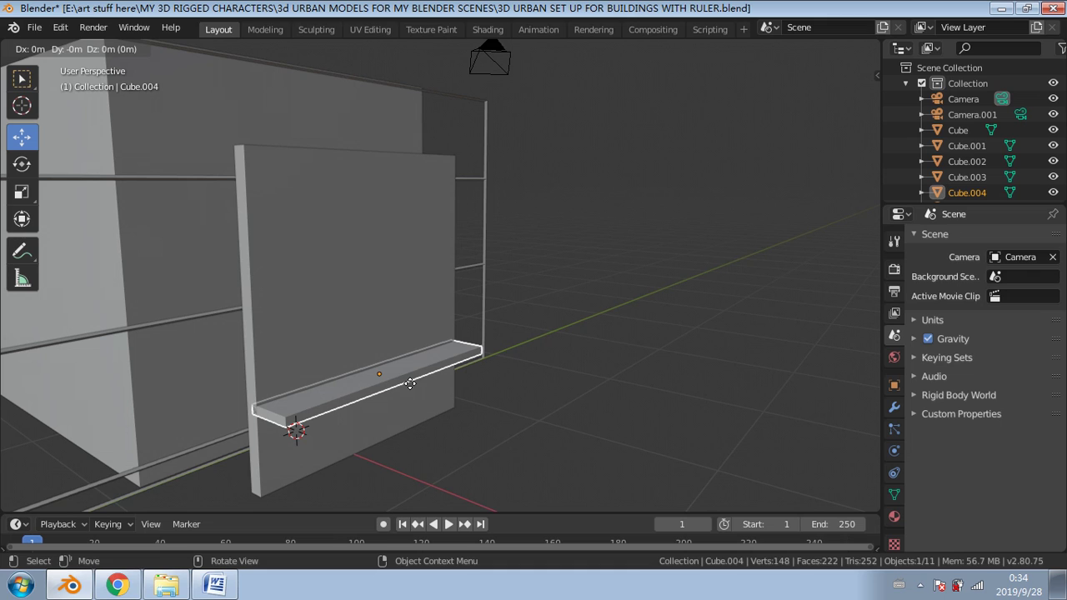
pyautogui.press('x')
pyautogui.click(425, 385)
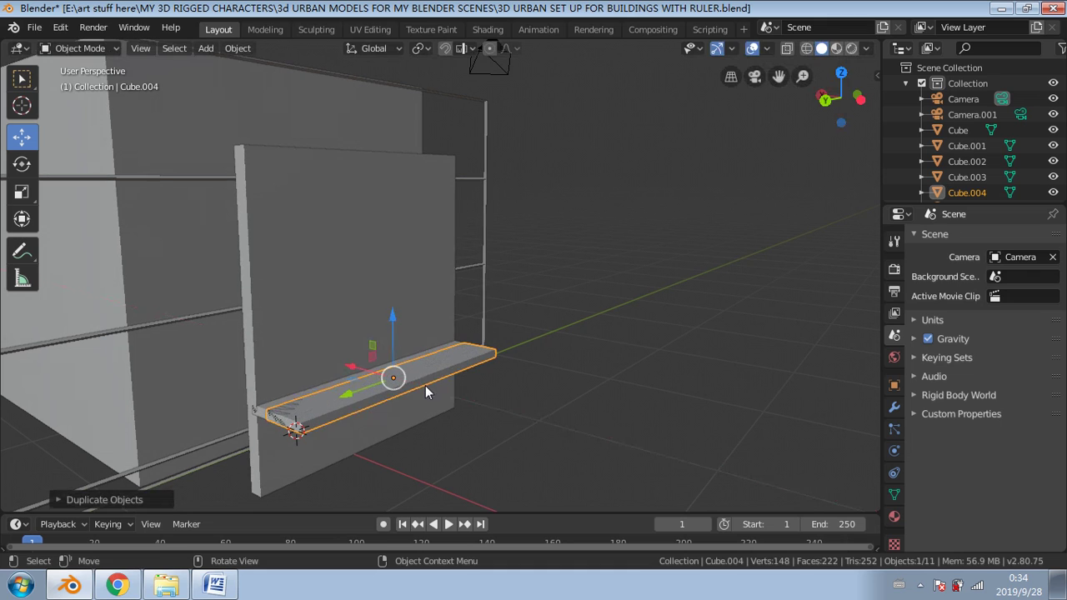
# Step: Scale the duplicated shelf board slightly along Z and X, then adjust its position along X over the original shelf
pyautogui.click(21, 192)
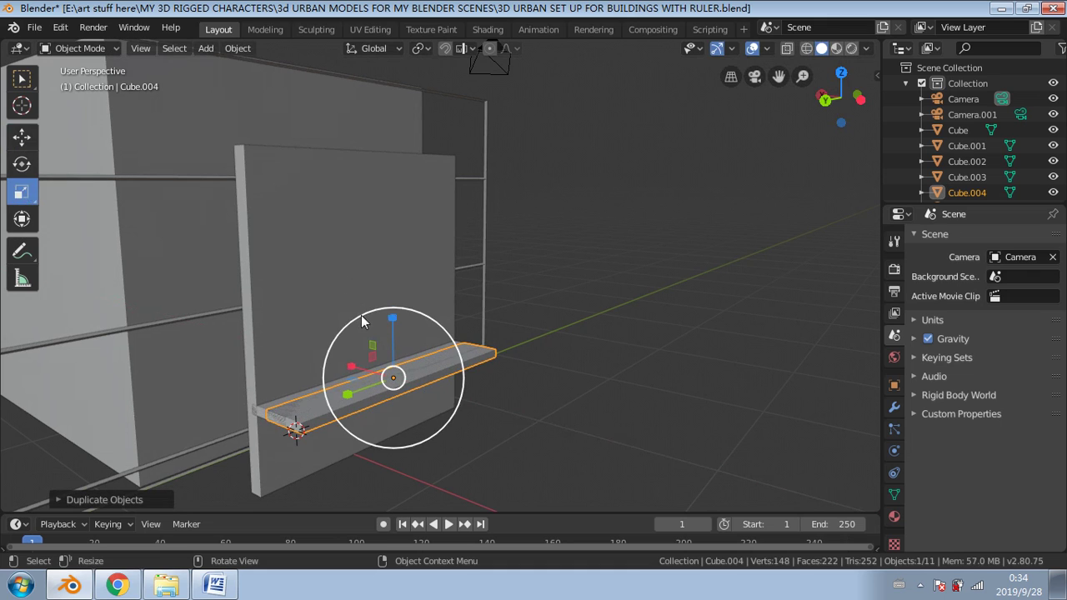
pyautogui.moveTo(395, 316); pyautogui.dragTo(396, 314)
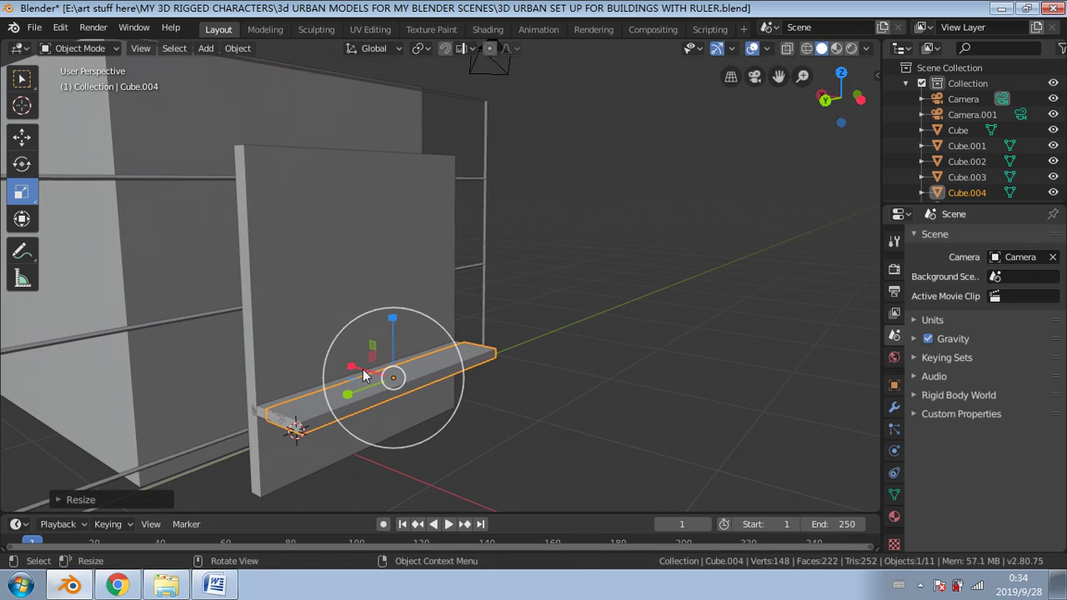
pyautogui.moveTo(363, 370)
pyautogui.mouseDown()
pyautogui.moveTo(337, 364)
pyautogui.moveTo(362, 369)
pyautogui.mouseUp()
pyautogui.click(22, 136)
pyautogui.moveTo(365, 371); pyautogui.dragTo(421, 362, button='middle')
pyautogui.moveTo(404, 365); pyautogui.dragTo(395, 369)
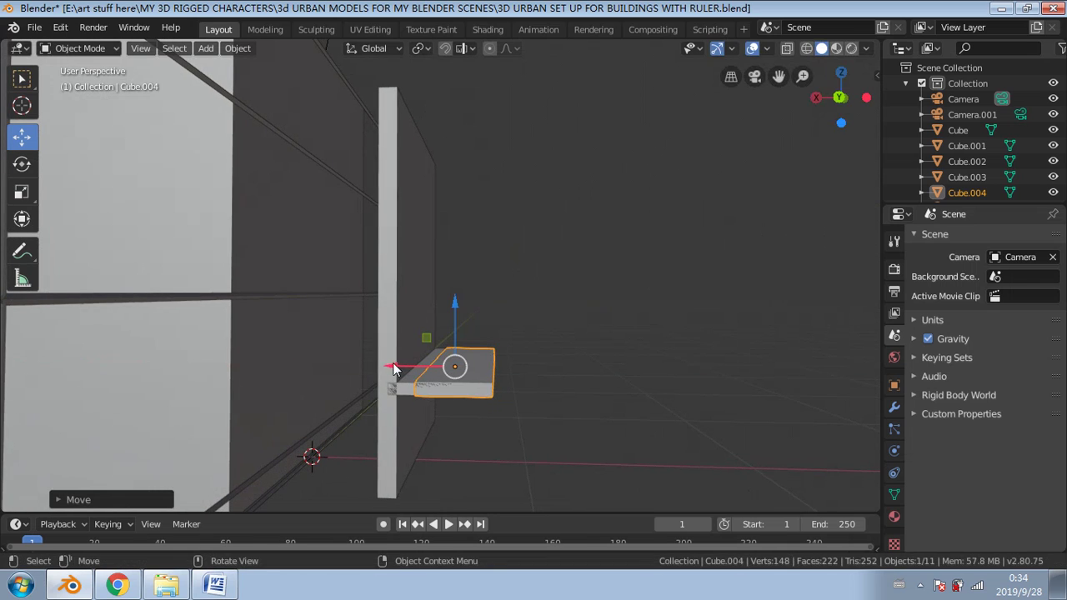
# Step: Rotate the duplicated shelf board slightly around Y so its outer edge slopes downward
pyautogui.click(23, 190)
pyautogui.click(20, 166)
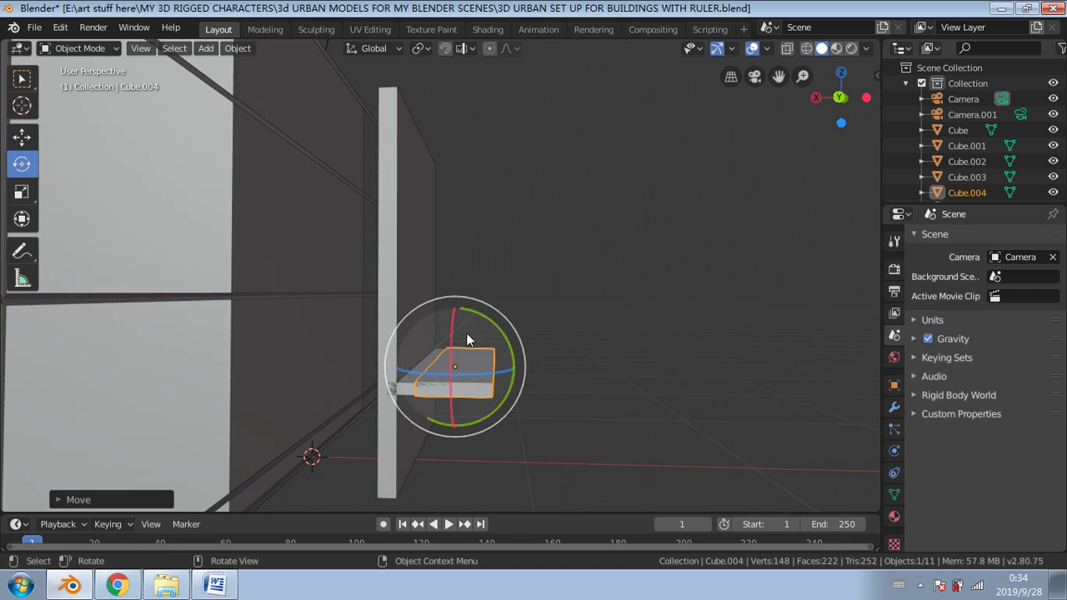
pyautogui.moveTo(507, 333); pyautogui.dragTo(503, 344)
pyautogui.moveTo(512, 371); pyautogui.dragTo(400, 354, button='middle')
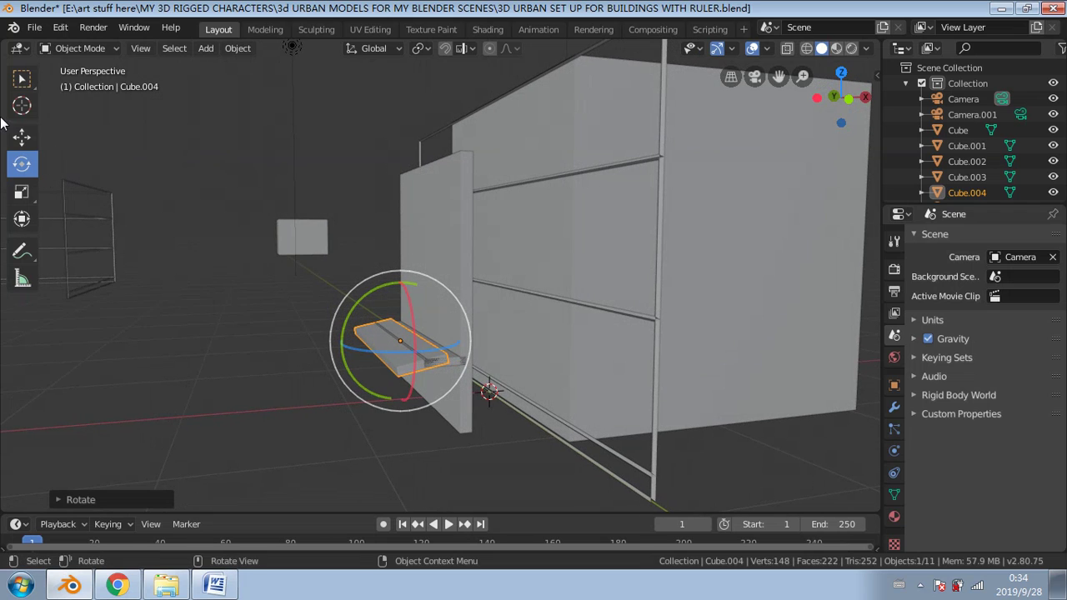
# Step: Nudge the tilted board along X toward the panel and slightly along Z over the original shelf, then deselect it
pyautogui.click(23, 137)
pyautogui.moveTo(451, 339); pyautogui.dragTo(455, 337)
pyautogui.moveTo(400, 286); pyautogui.dragTo(399, 284)
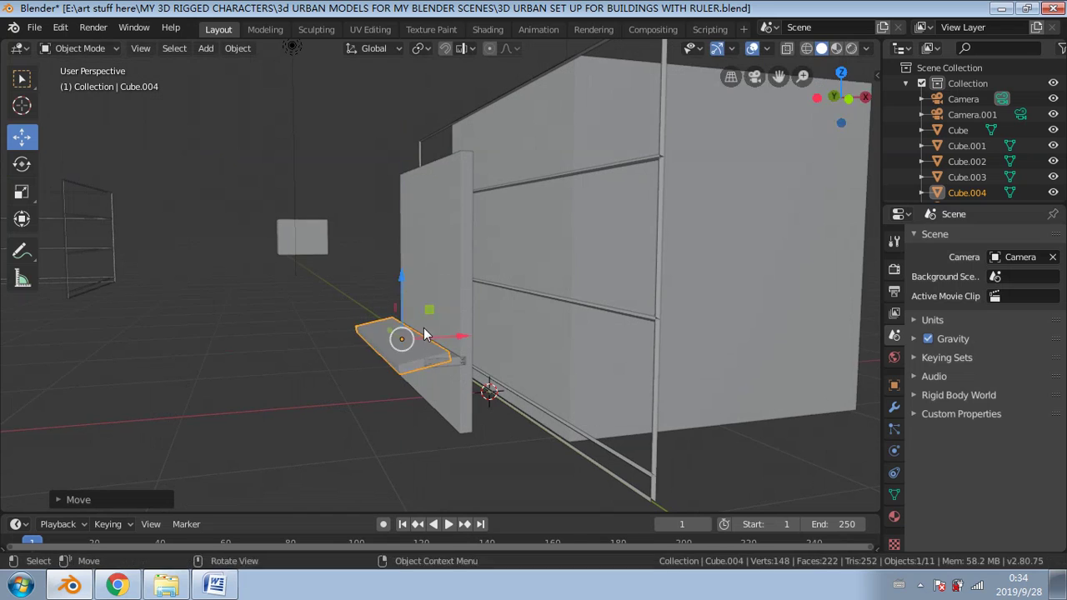
pyautogui.moveTo(426, 334); pyautogui.dragTo(589, 404, button='middle')
pyautogui.click(545, 409)
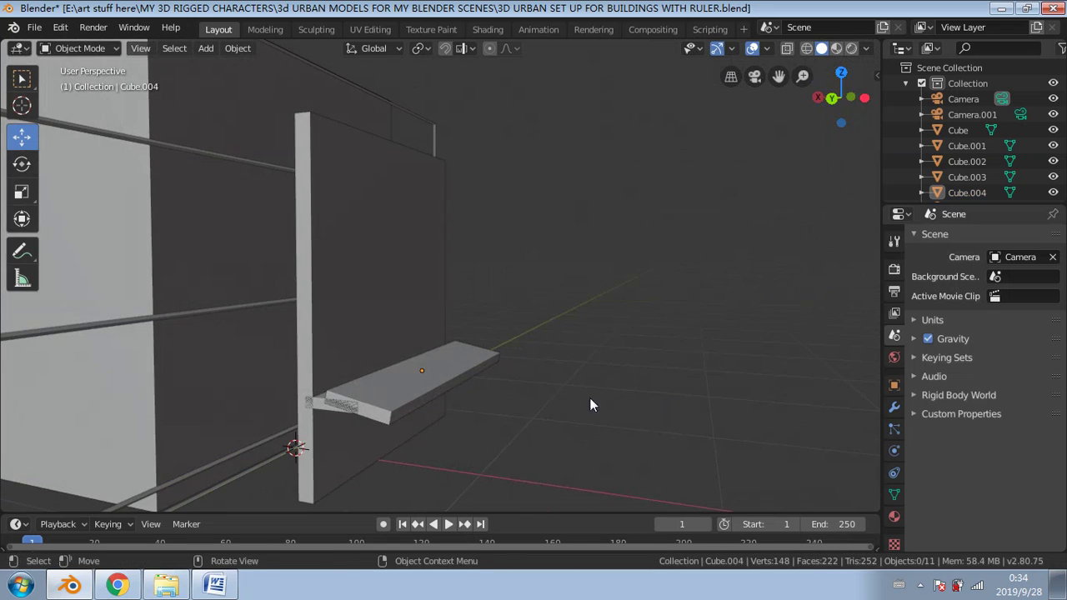
# Step: Lengthen the tilted board slightly along Y so it extends past the ends of the original shelf, then deselect it
pyautogui.click(408, 387)
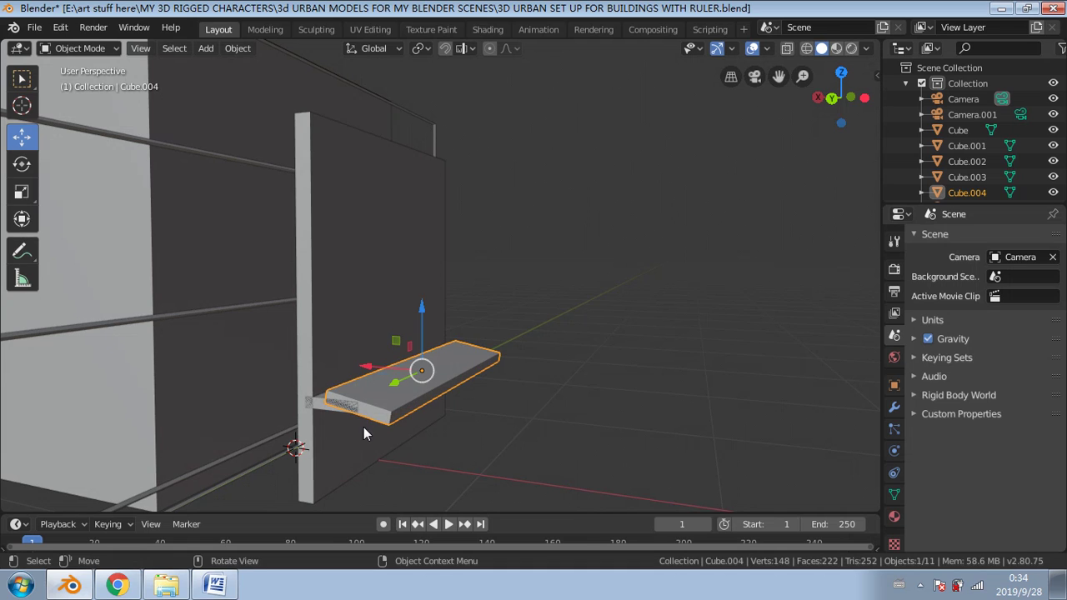
pyautogui.click(22, 192)
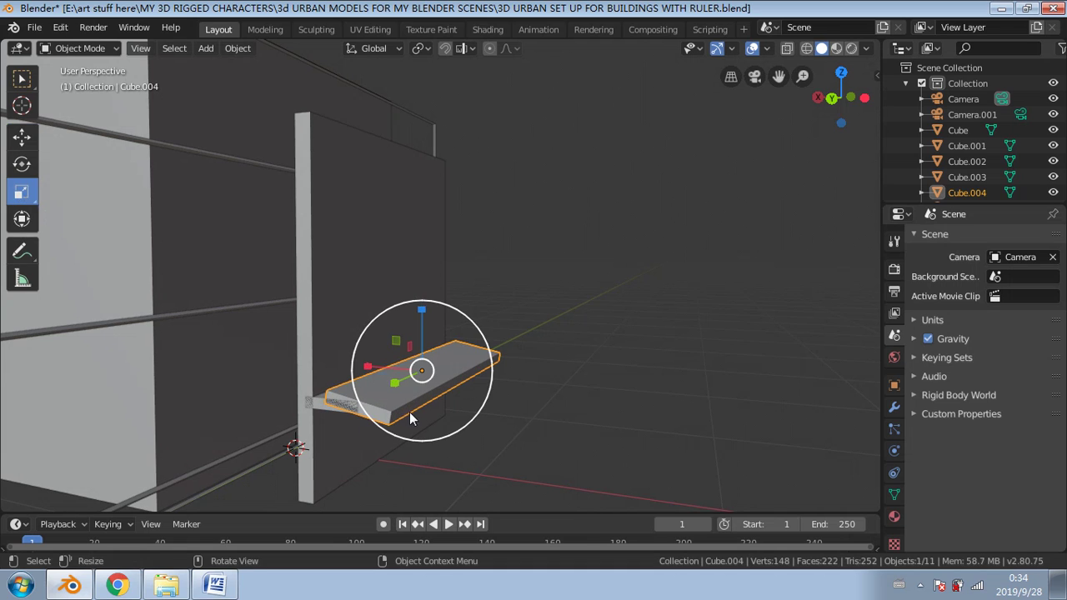
pyautogui.moveTo(395, 378); pyautogui.dragTo(404, 392)
pyautogui.moveTo(405, 391); pyautogui.dragTo(370, 377, button='middle')
pyautogui.moveTo(331, 380); pyautogui.dragTo(333, 382)
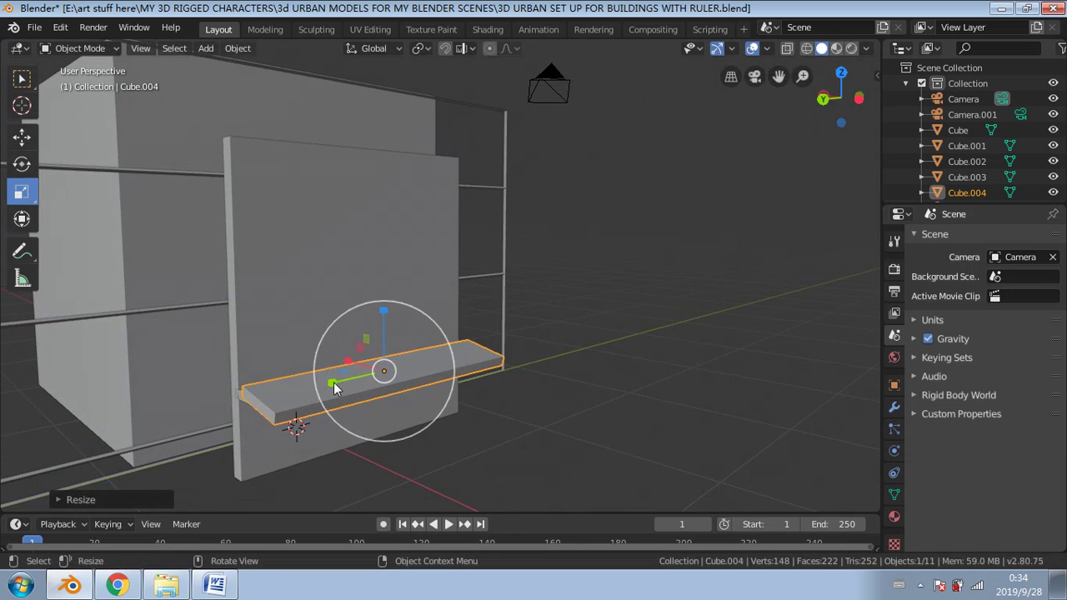
pyautogui.moveTo(453, 354); pyautogui.dragTo(311, 400, button='middle')
pyautogui.click(621, 356)
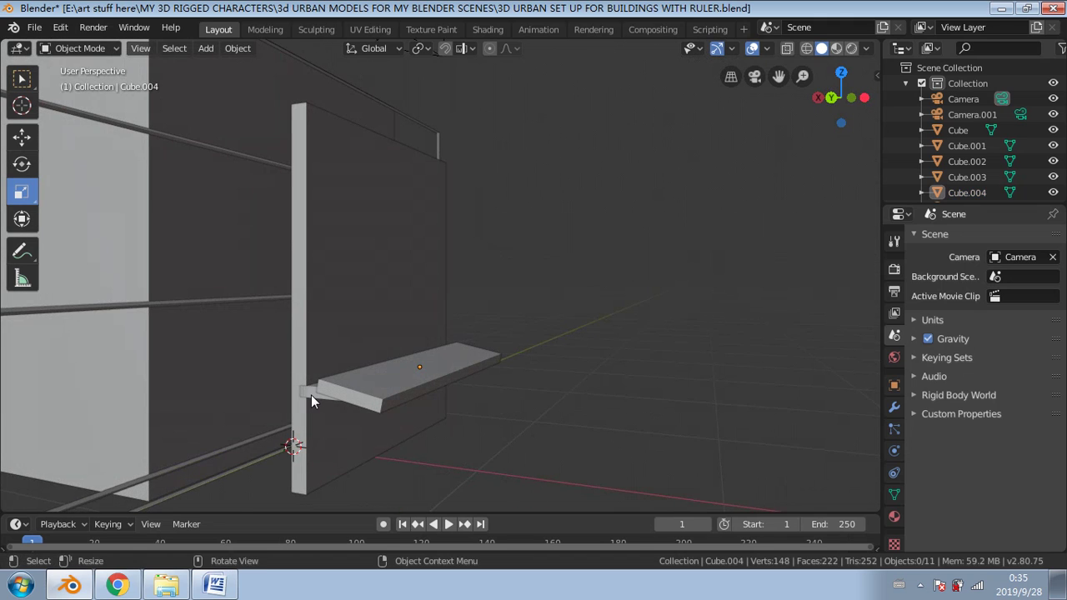
# Step: Duplicate the original lower shelf about 1.15 m upward along Z to the top edge of the upright panel
pyautogui.click(310, 401)
pyautogui.hotkey('shift', 'd')
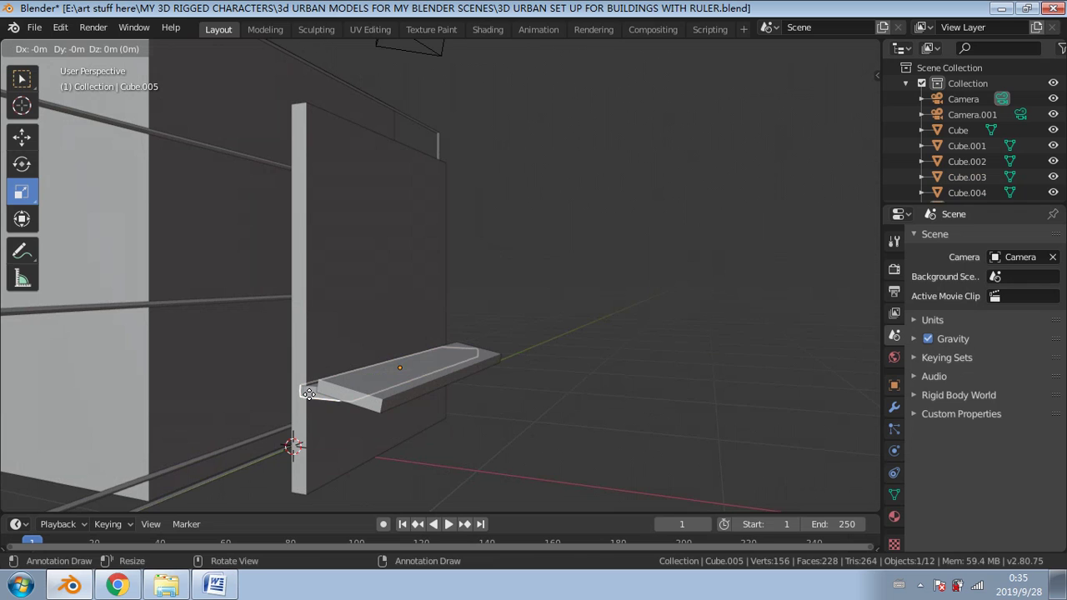
pyautogui.press('z')
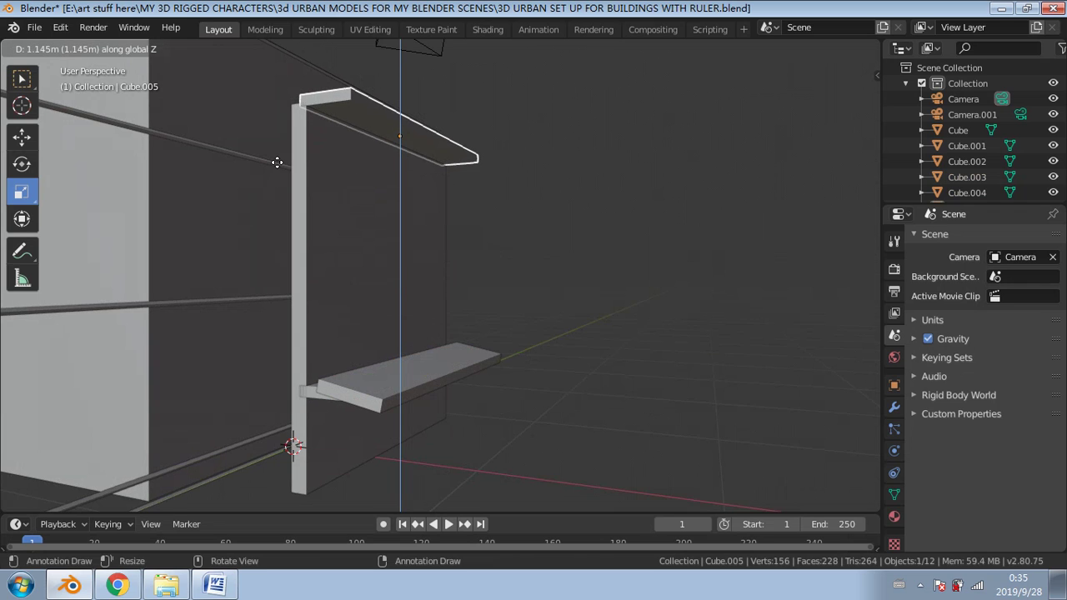
pyautogui.click(271, 159)
pyautogui.moveTo(265, 155); pyautogui.dragTo(460, 229, button='middle')
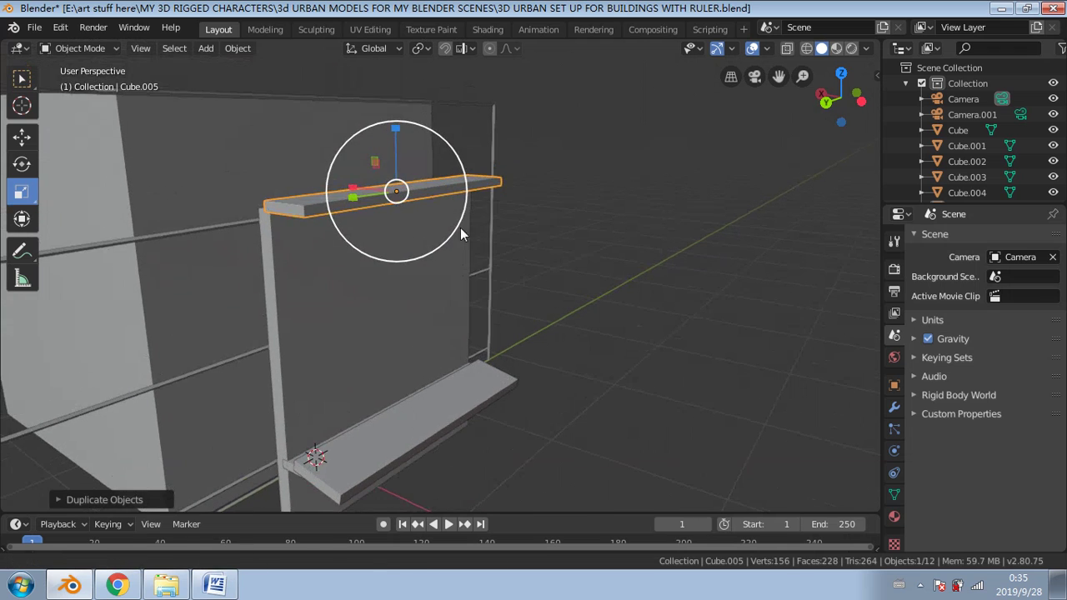
# Step: Adjust the top ledge's thickness slightly along Z and nudge it along X so it sits over the upright panel's top edge
pyautogui.moveTo(397, 133)
pyautogui.mouseDown()
pyautogui.moveTo(399, 99)
pyautogui.moveTo(392, 136)
pyautogui.mouseUp()
pyautogui.click(22, 136)
pyautogui.moveTo(400, 148); pyautogui.dragTo(491, 178, button='middle')
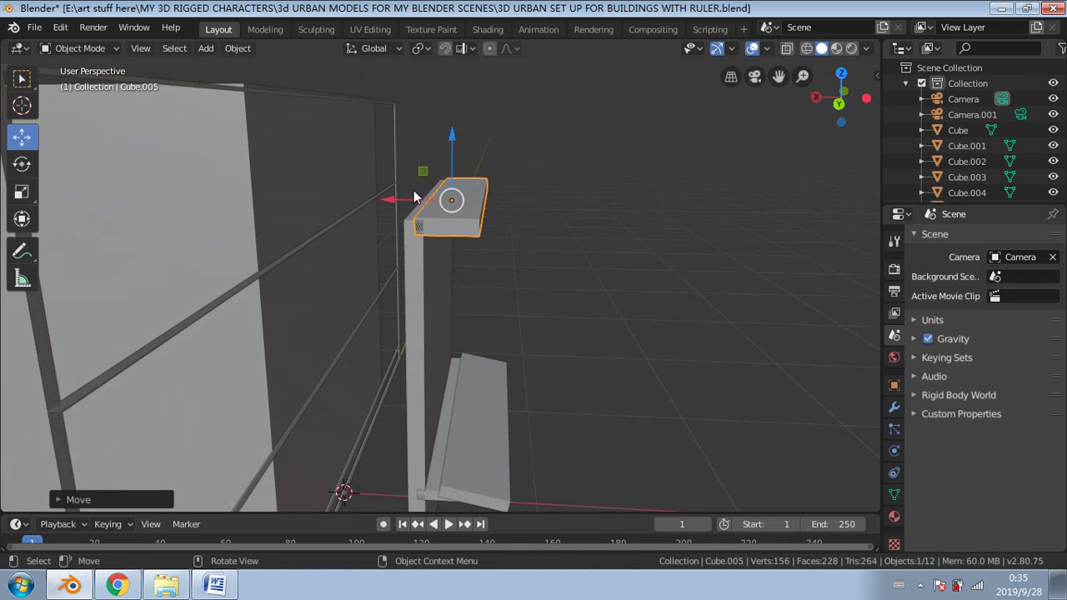
pyautogui.moveTo(388, 199); pyautogui.dragTo(374, 199)
pyautogui.moveTo(374, 199); pyautogui.dragTo(291, 229, button='middle')
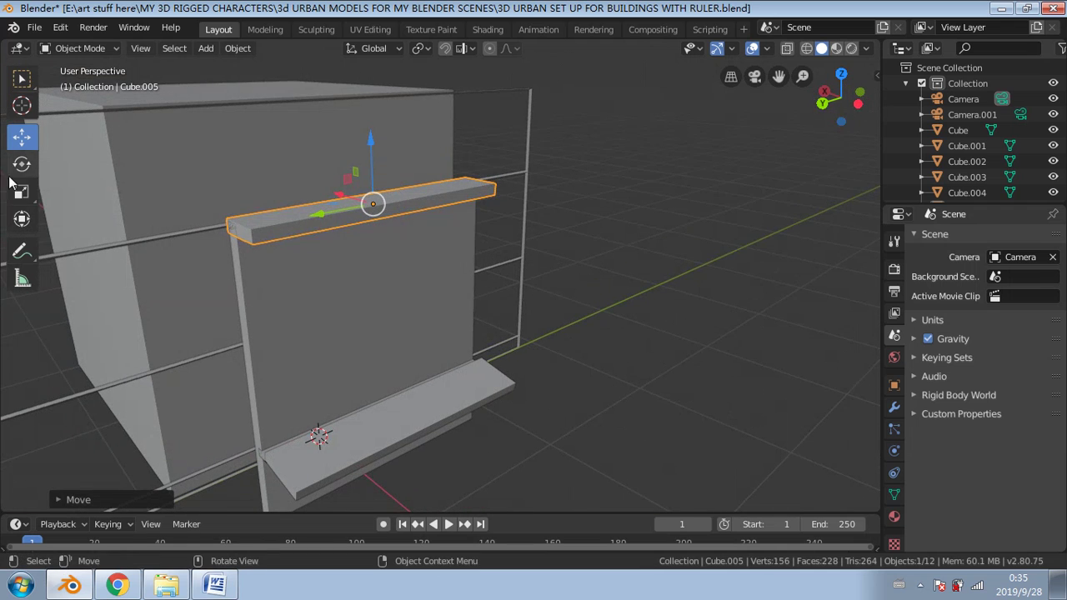
# Step: Fine-tune the top ledge's scale slightly along its Y length and its Z thickness
pyautogui.click(22, 191)
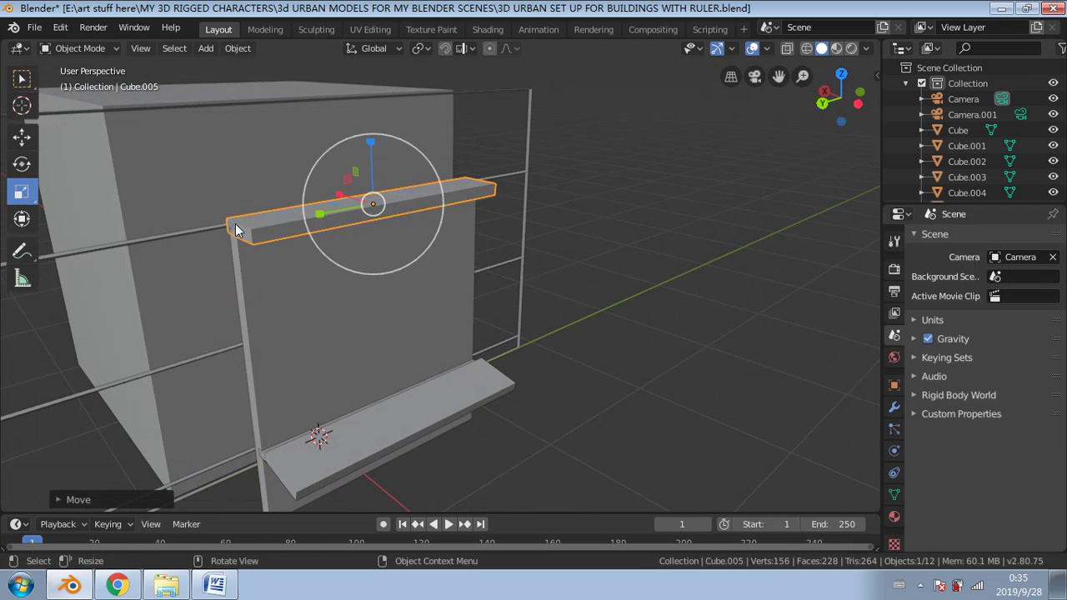
pyautogui.click(22, 164)
pyautogui.click(22, 192)
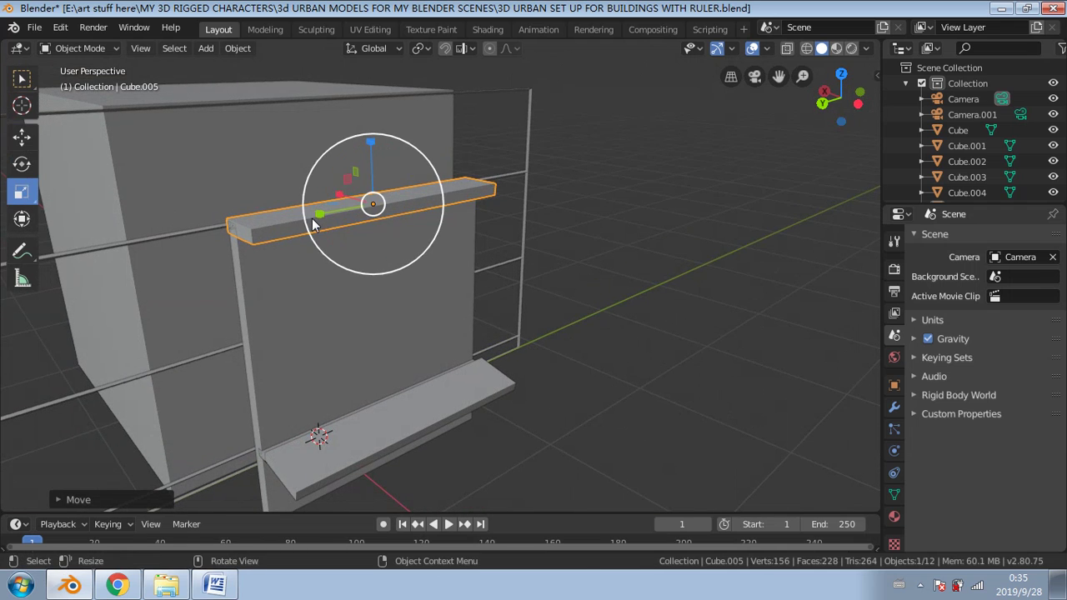
pyautogui.moveTo(314, 223)
pyautogui.mouseDown()
pyautogui.moveTo(309, 210)
pyautogui.moveTo(317, 214)
pyautogui.mouseUp()
pyautogui.moveTo(416, 219); pyautogui.dragTo(218, 210, button='middle')
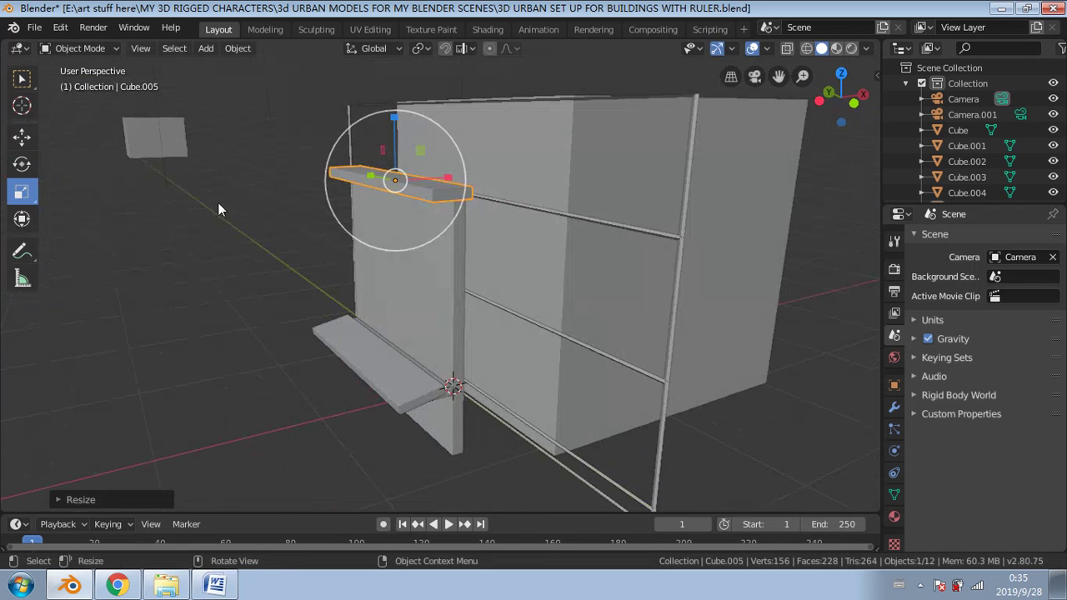
pyautogui.moveTo(395, 118); pyautogui.dragTo(397, 116)
pyautogui.moveTo(438, 187); pyautogui.dragTo(454, 223, button='middle')
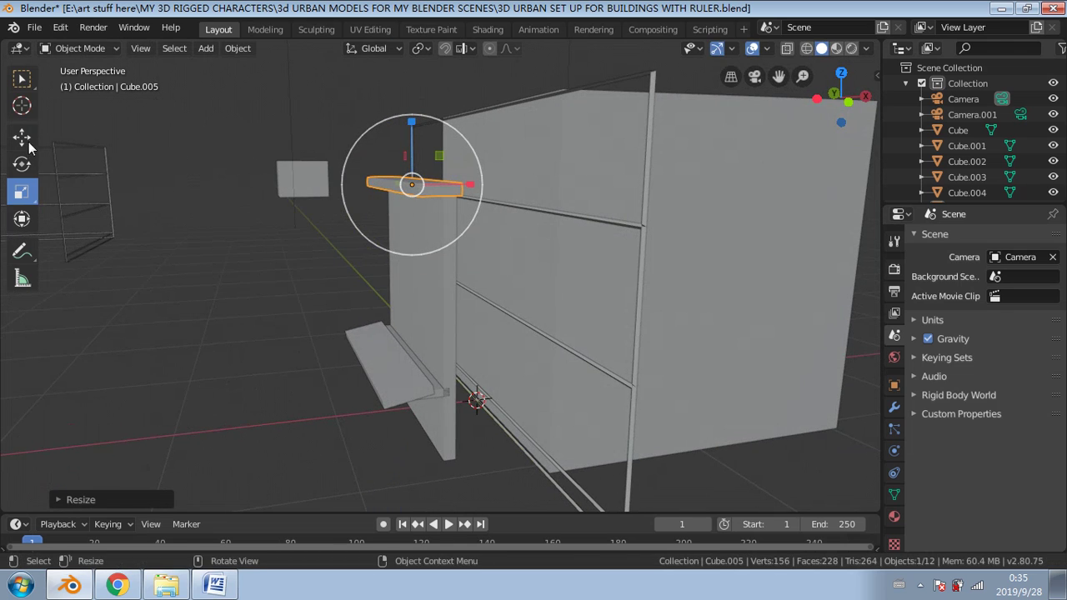
# Step: Edit the top ledge's mesh and pull its long outer face outward with Shrink/Fatten to form a deep overhang
pyautogui.click(22, 136)
pyautogui.moveTo(467, 192)
pyautogui.mouseDown(button='middle')
pyautogui.moveTo(424, 187)
pyautogui.moveTo(459, 189)
pyautogui.mouseUp(button='middle')
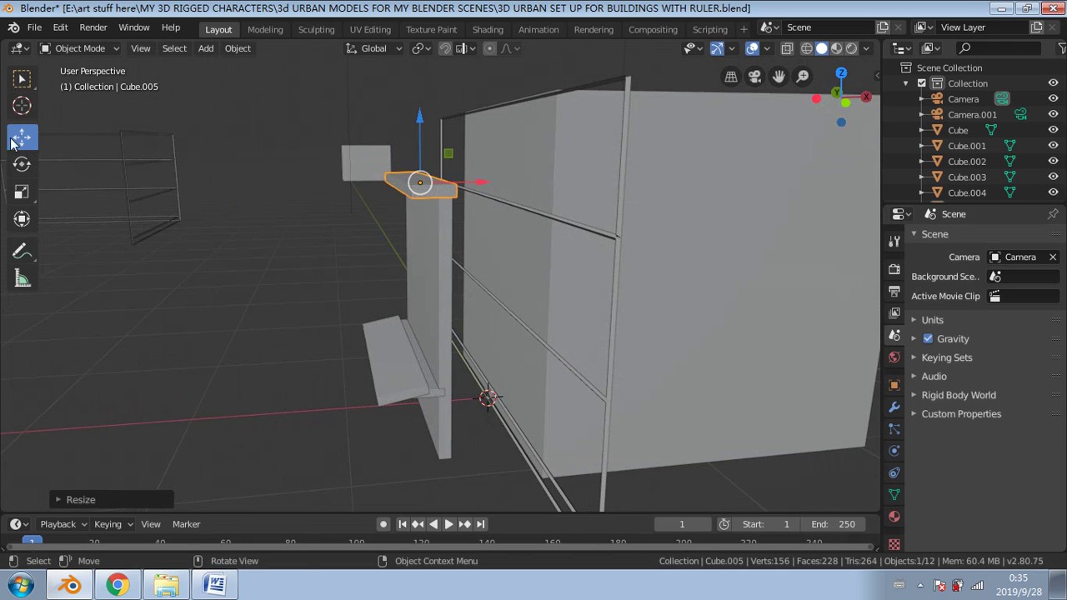
pyautogui.click(64, 50)
pyautogui.click(67, 84)
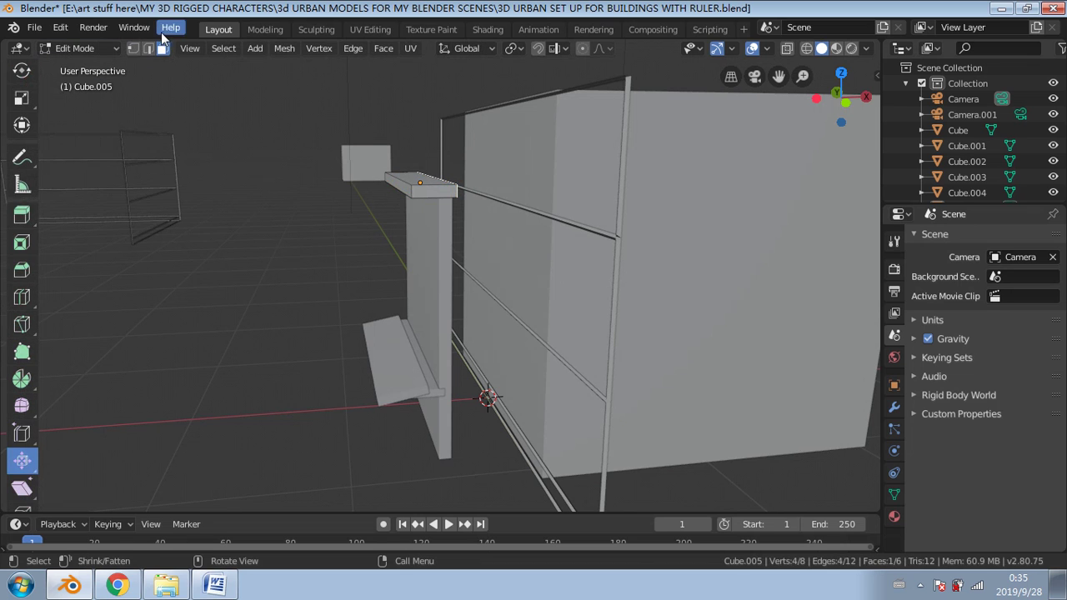
pyautogui.moveTo(213, 113); pyautogui.dragTo(308, 155, button='middle')
pyautogui.click(331, 184)
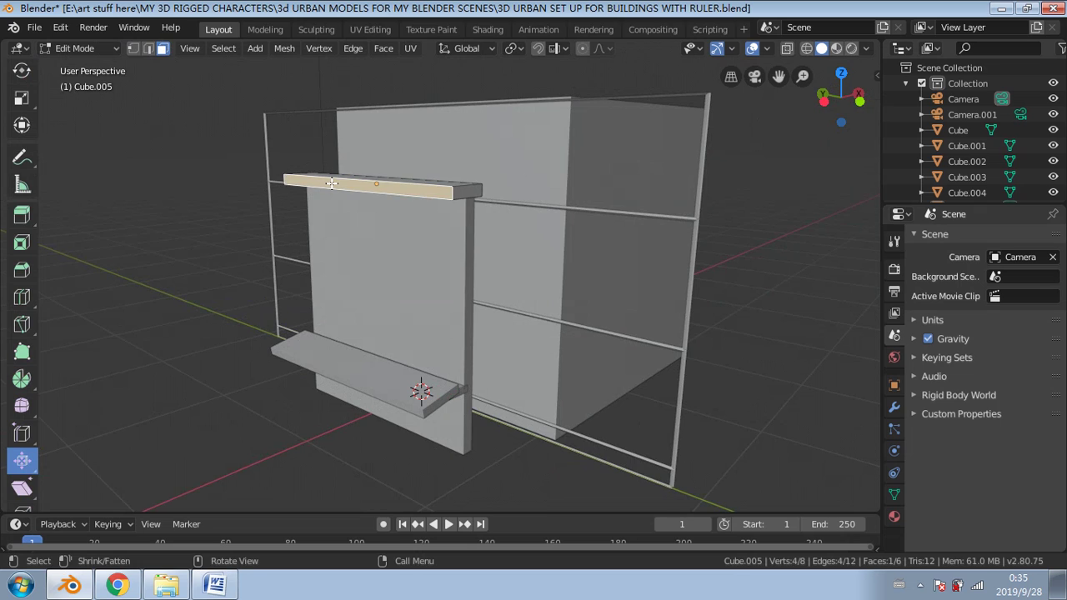
pyautogui.moveTo(331, 183); pyautogui.dragTo(344, 351)
pyautogui.moveTo(345, 350); pyautogui.dragTo(300, 261, button='middle')
pyautogui.moveTo(300, 262); pyautogui.dragTo(294, 332)
pyautogui.moveTo(294, 332); pyautogui.dragTo(339, 310, button='middle')
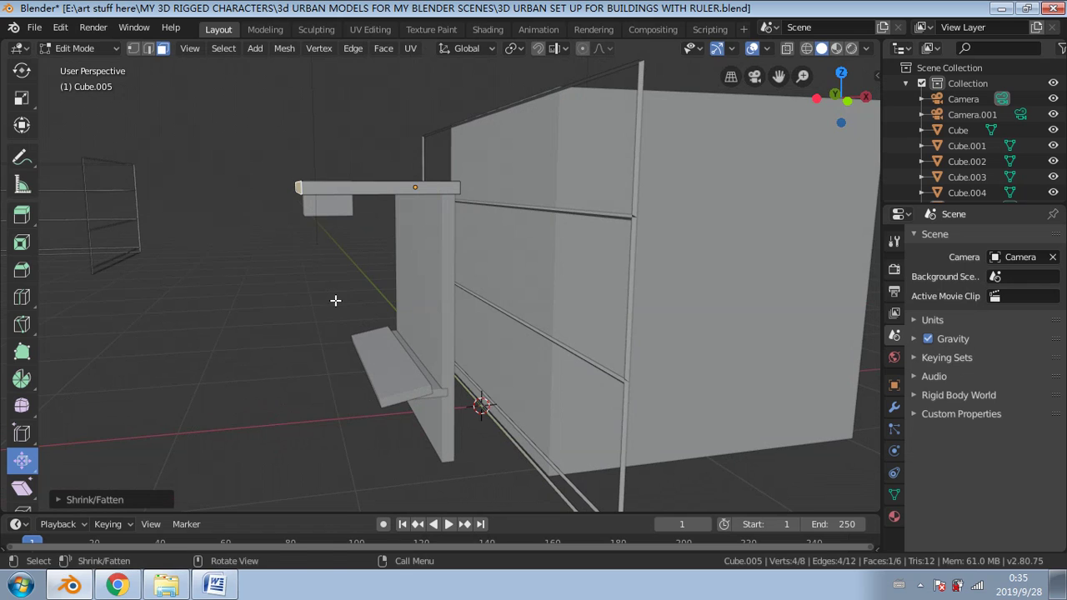
# Step: Fine-tune the overhang's depth by shifting the ledge's outer face slightly with Shrink/Fatten
pyautogui.moveTo(336, 301); pyautogui.dragTo(331, 303)
pyautogui.moveTo(297, 264); pyautogui.dragTo(306, 262, button='middle')
pyautogui.moveTo(306, 262); pyautogui.dragTo(305, 253)
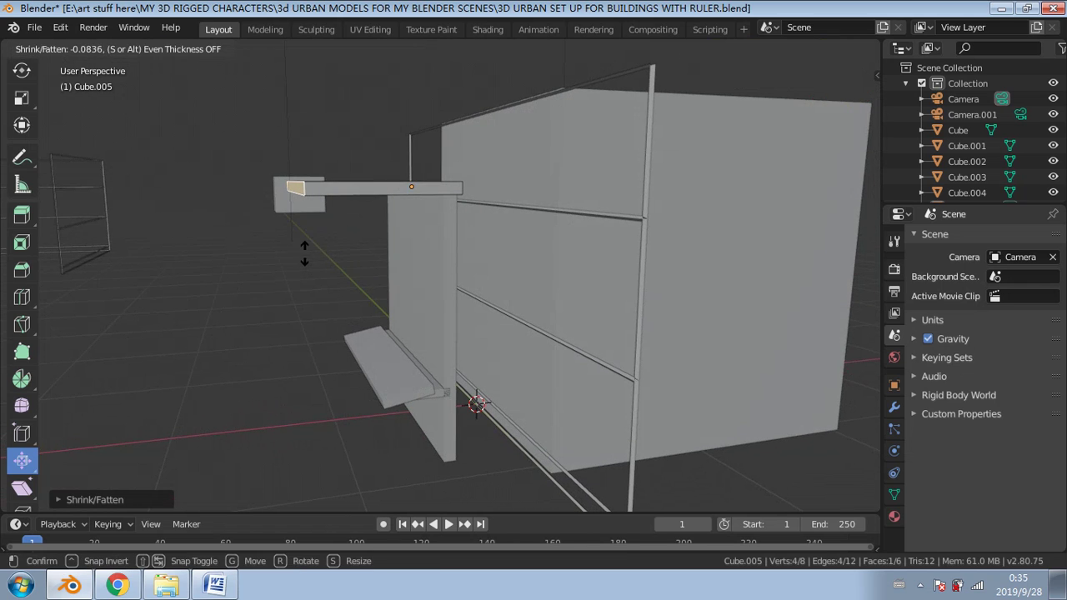
pyautogui.click(303, 259)
pyautogui.moveTo(303, 259); pyautogui.dragTo(333, 275, button='middle')
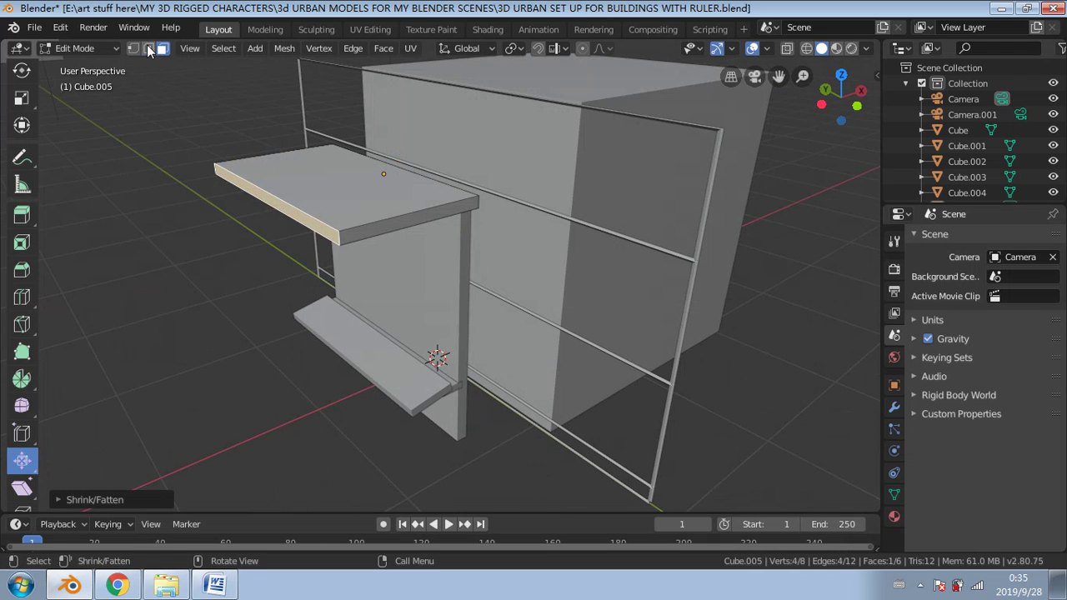
# Step: Bevel the upper and lower long edges of the ledge's outer face together by about 0.377 m
pyautogui.click(148, 49)
pyautogui.click(229, 176)
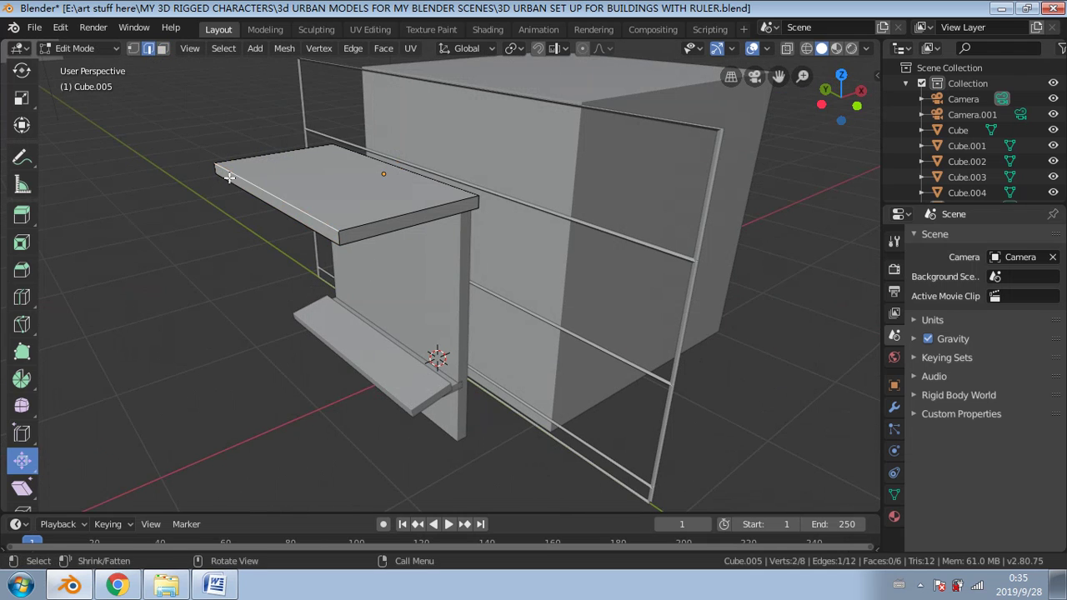
pyautogui.keyDown('shift'); pyautogui.click(266, 208); pyautogui.keyUp('shift')
pyautogui.moveTo(269, 224); pyautogui.dragTo(195, 241, button='middle')
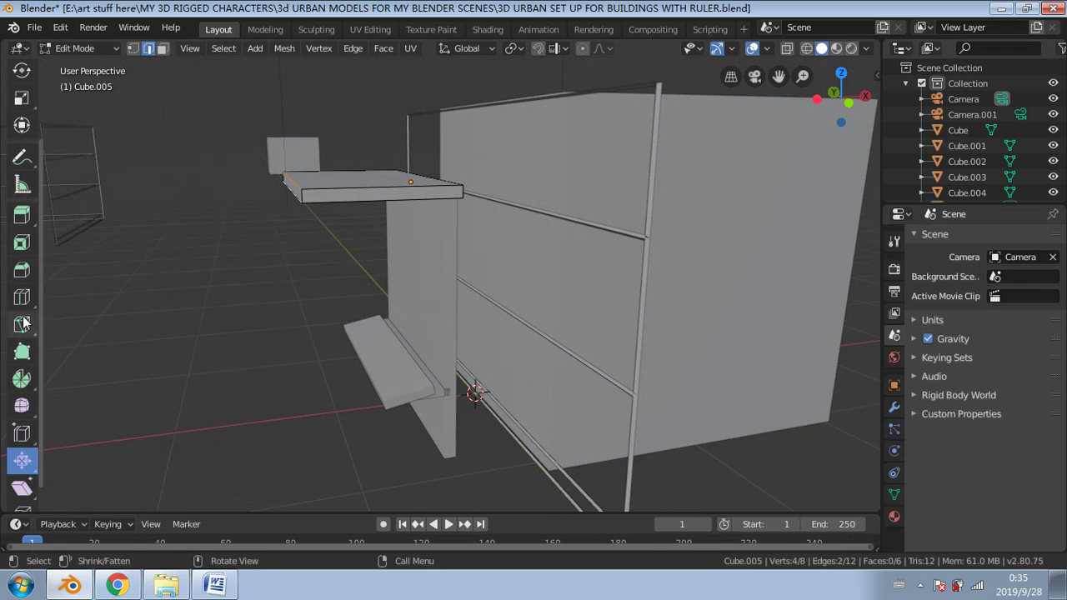
pyautogui.click(22, 269)
pyautogui.moveTo(316, 223); pyautogui.dragTo(347, 249)
pyautogui.moveTo(346, 249); pyautogui.dragTo(603, 246, button='middle')
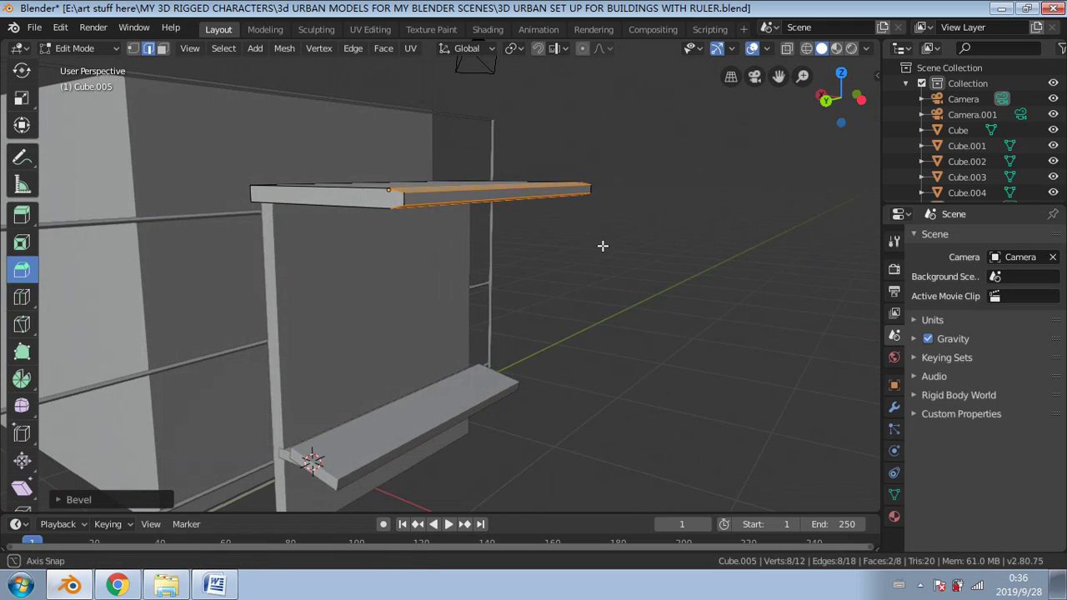
# Step: Set the ledge bevel to 3 segments, clear the edge selection and return to Object Mode
pyautogui.click(57, 498)
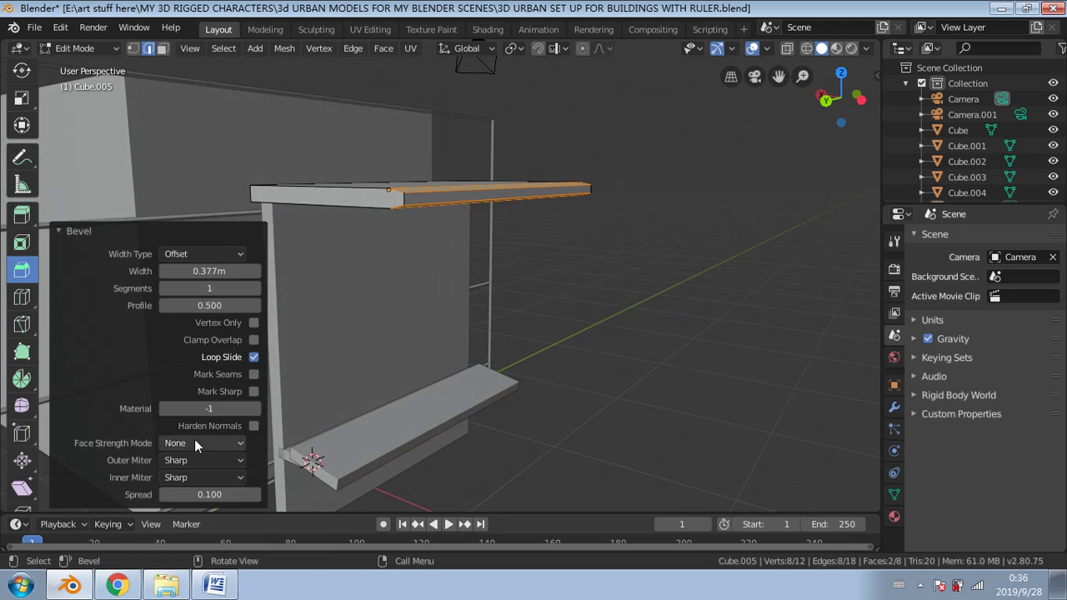
pyautogui.click(255, 292)
pyautogui.click(255, 292)
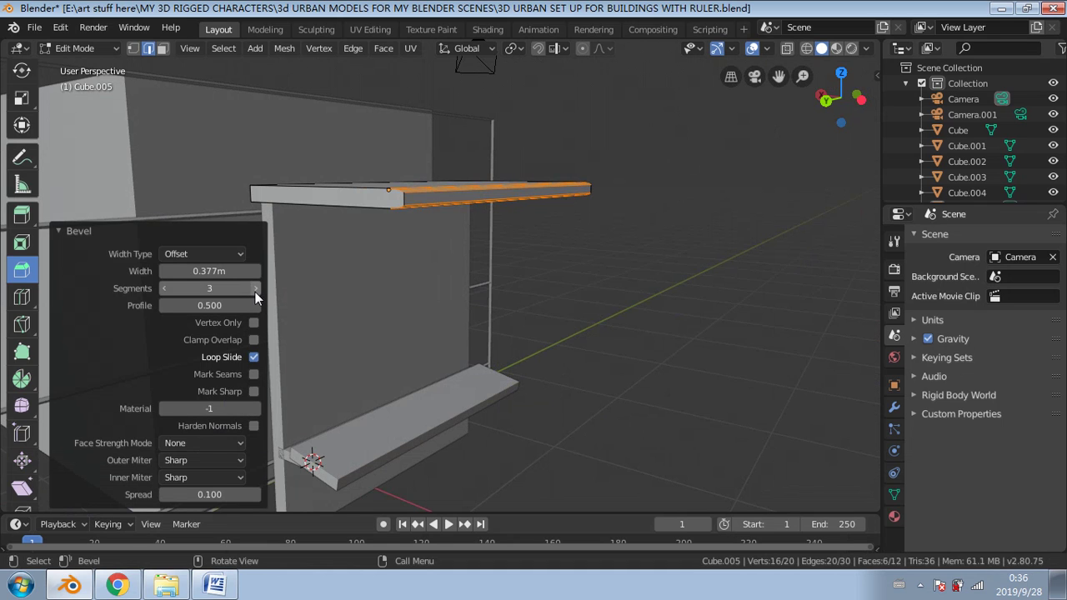
pyautogui.click(520, 329)
pyautogui.moveTo(520, 329); pyautogui.dragTo(376, 390, button='middle')
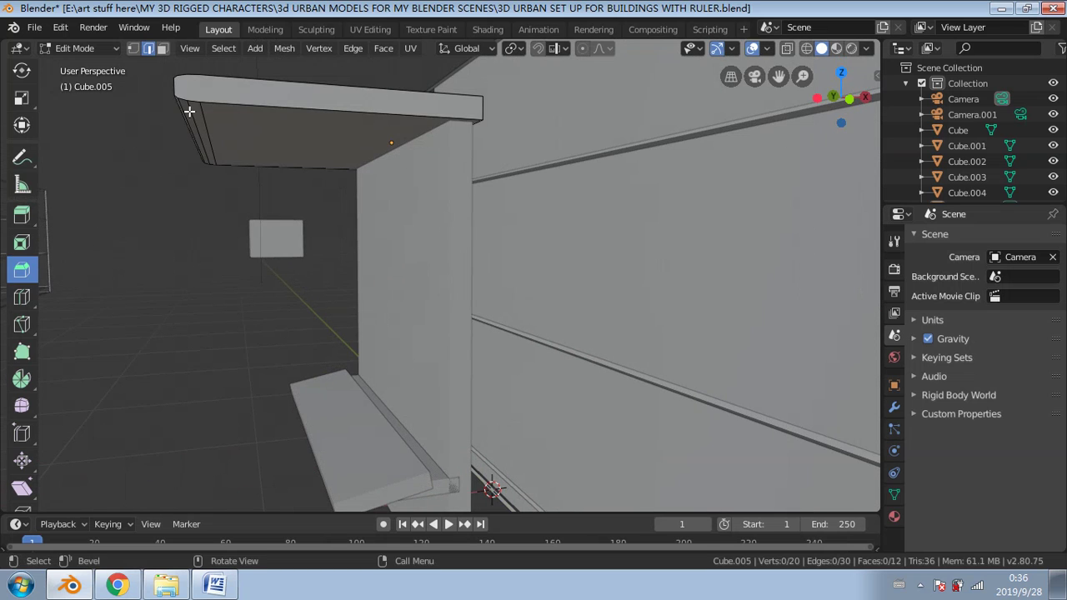
pyautogui.click(98, 48)
pyautogui.click(92, 64)
# Step: Open the lower sloping board's mesh in Edit Mode and select its upper outer long edge
pyautogui.moveTo(195, 262); pyautogui.dragTo(254, 292, button='middle')
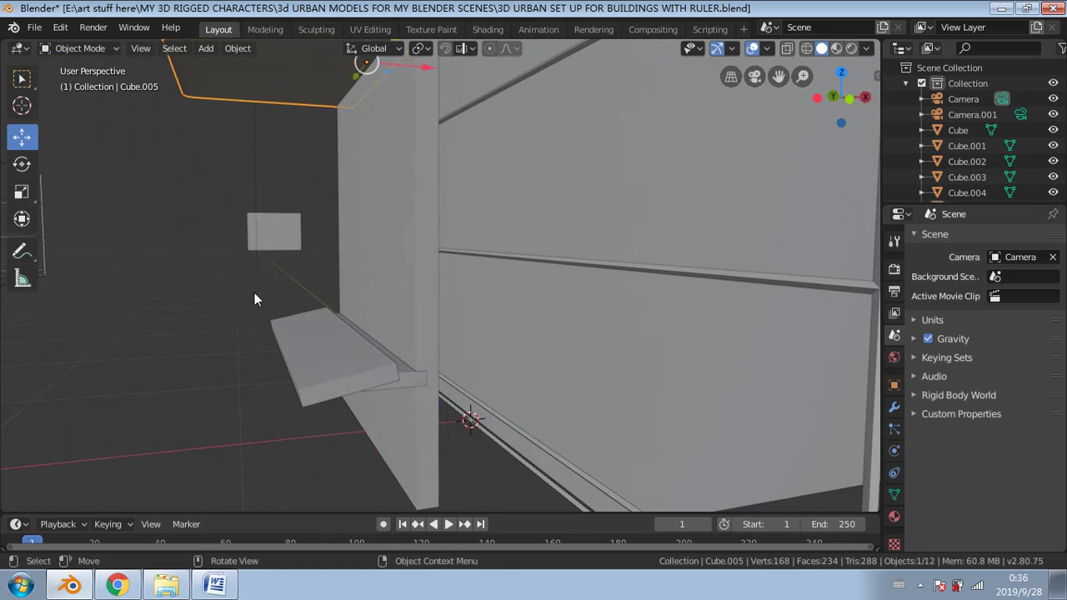
pyautogui.click(295, 344)
pyautogui.moveTo(295, 344); pyautogui.dragTo(413, 379, button='middle')
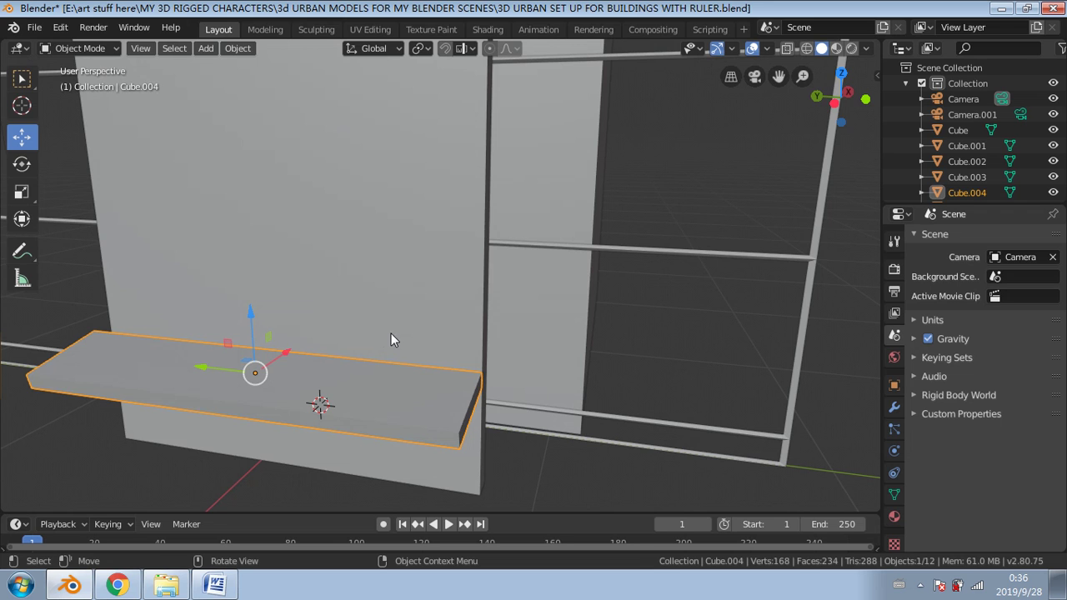
pyautogui.moveTo(391, 334); pyautogui.dragTo(468, 357, button='middle')
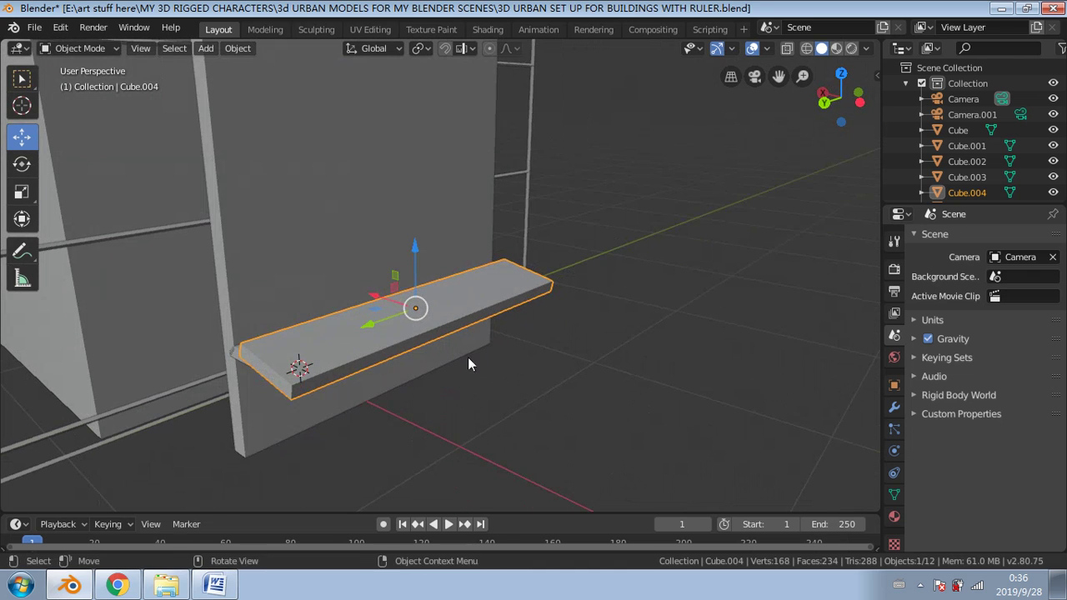
pyautogui.click(75, 47)
pyautogui.click(67, 73)
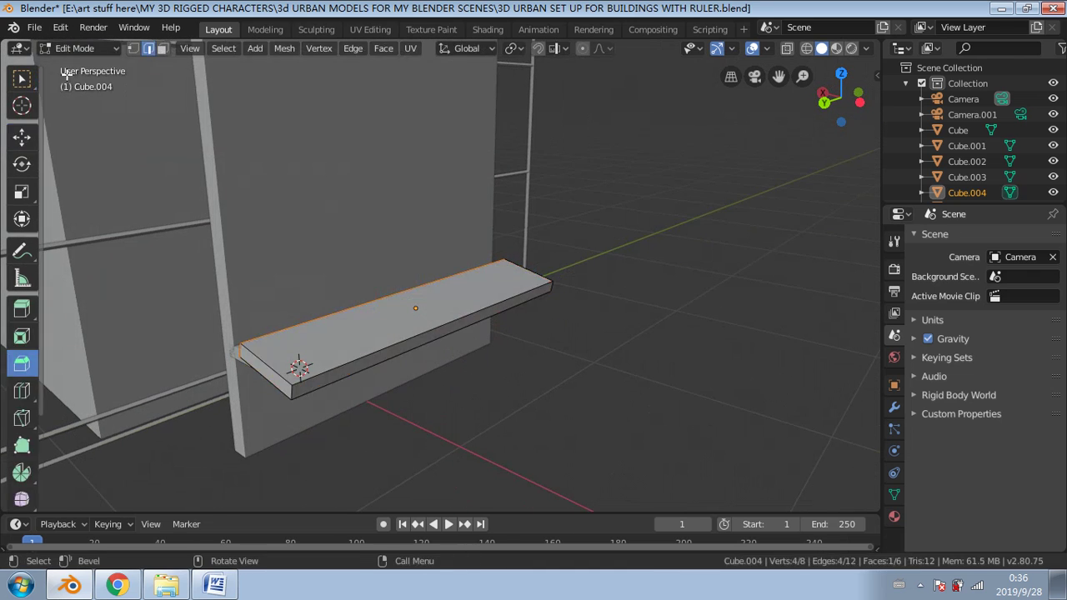
pyautogui.click(23, 79)
pyautogui.click(357, 364)
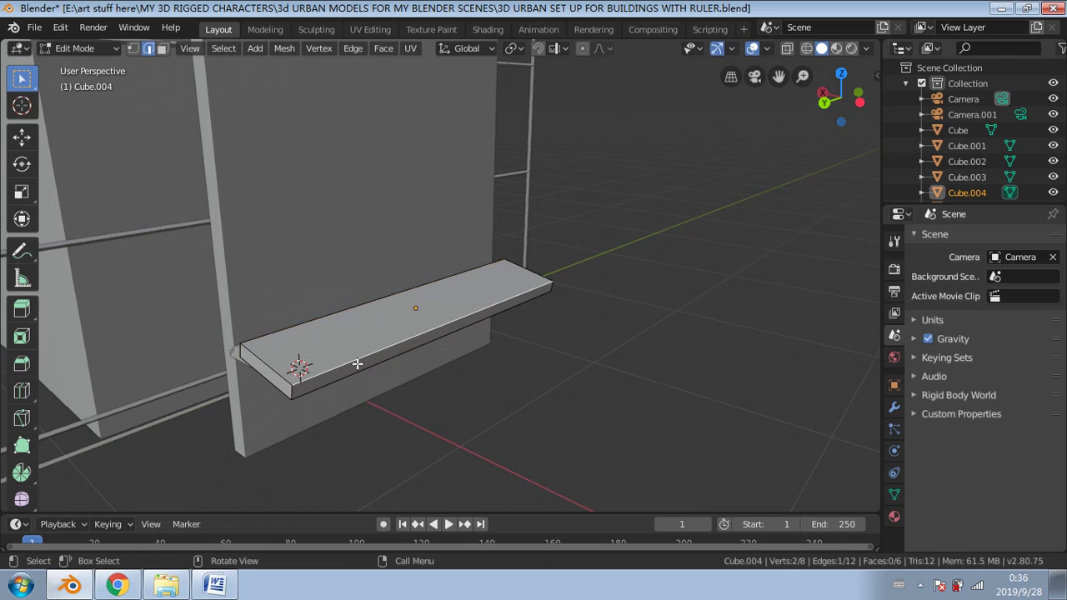
# Step: Try a single-segment bevel of about 0.375 m on the sloping board's upper outer edge, then undo it
pyautogui.click(22, 363)
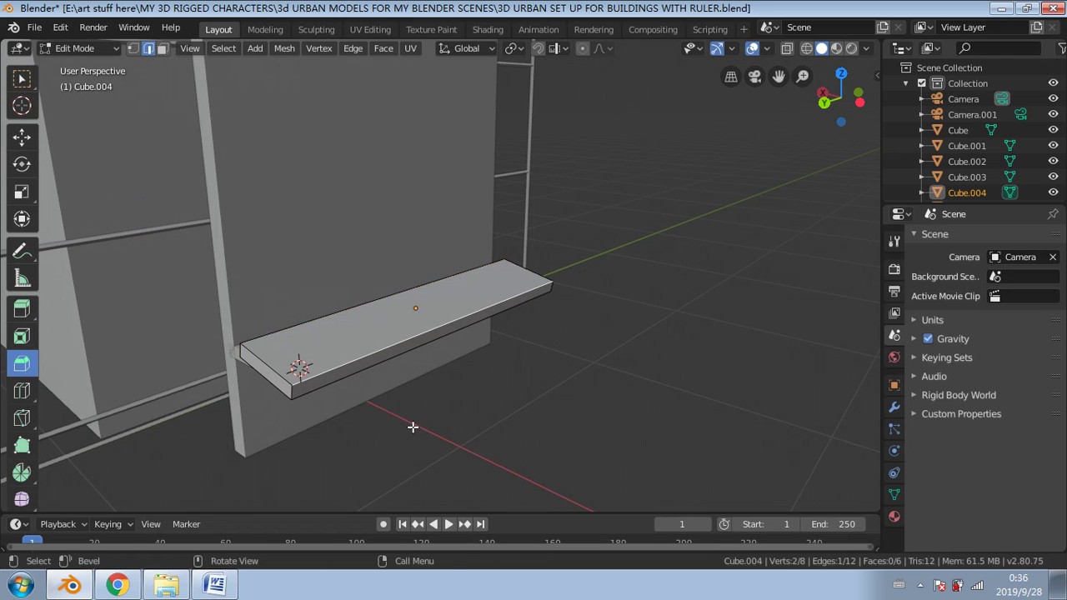
pyautogui.moveTo(411, 426); pyautogui.dragTo(500, 473)
pyautogui.moveTo(460, 410); pyautogui.dragTo(308, 234, button='middle')
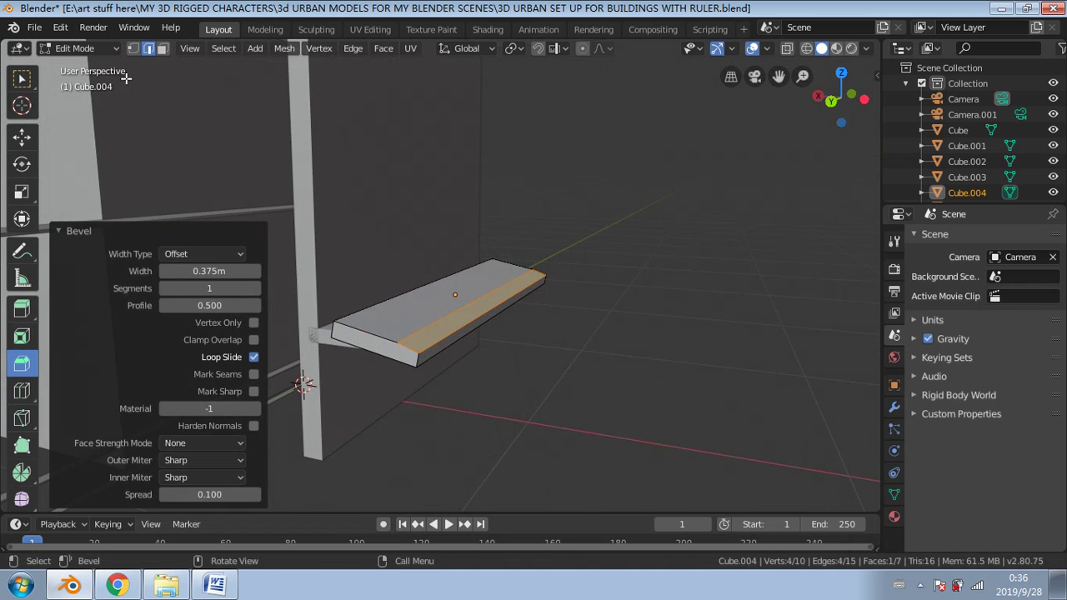
pyautogui.press('w')
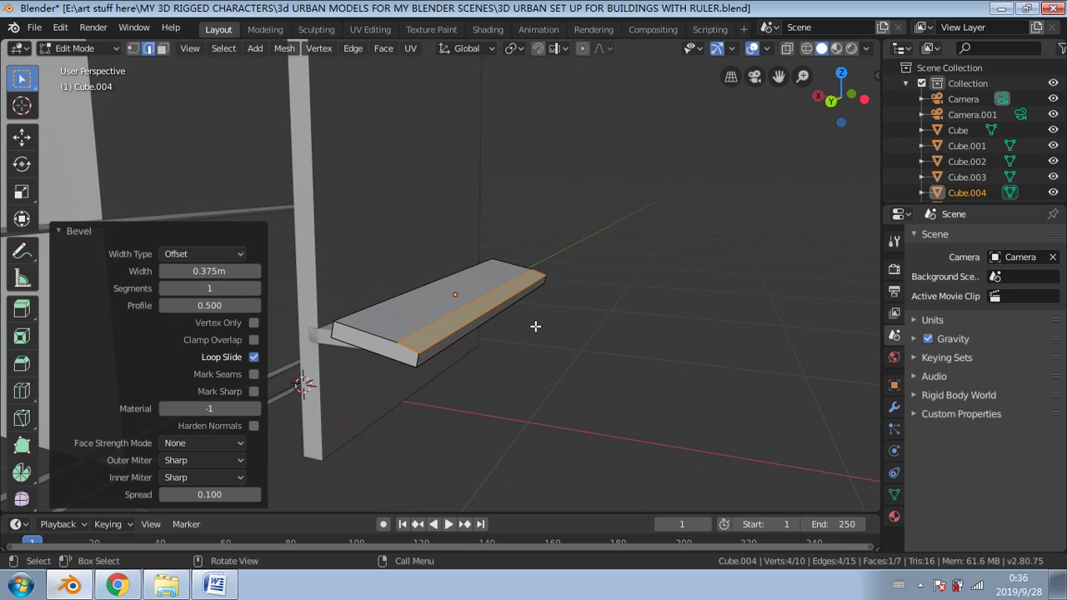
pyautogui.click(469, 322)
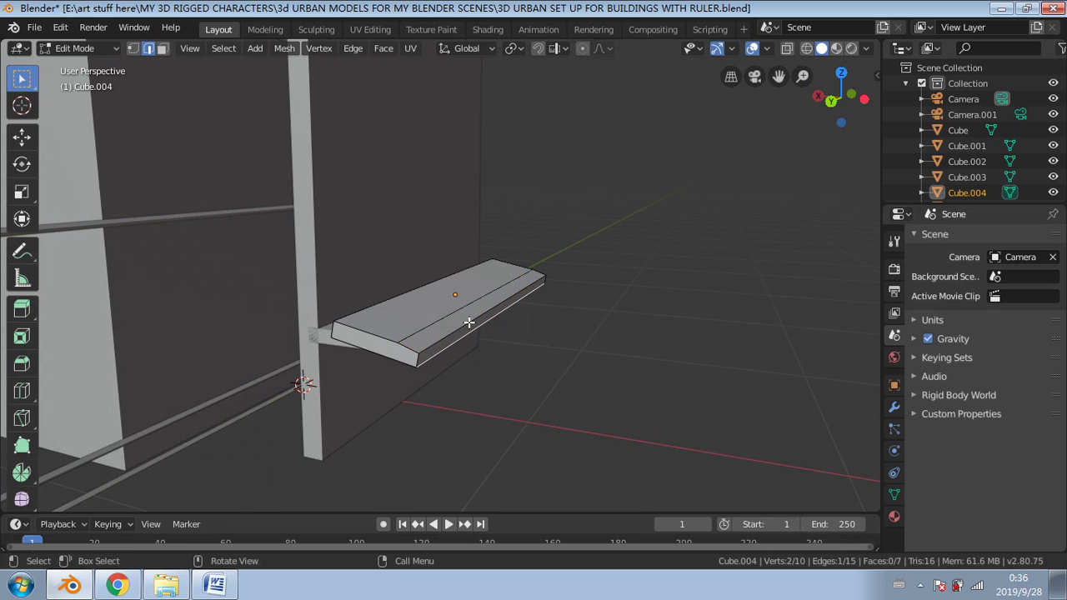
pyautogui.keyDown('shift'); pyautogui.click(427, 349); pyautogui.keyUp('shift')
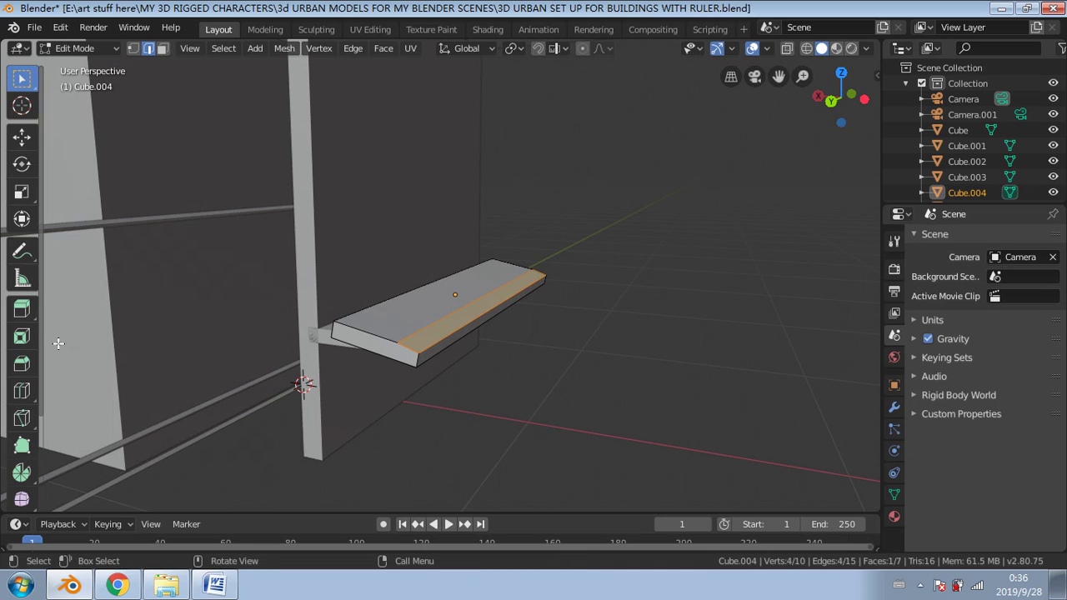
pyautogui.hotkey('ctrl', 'z')
pyautogui.hotkey('ctrl', 'z')
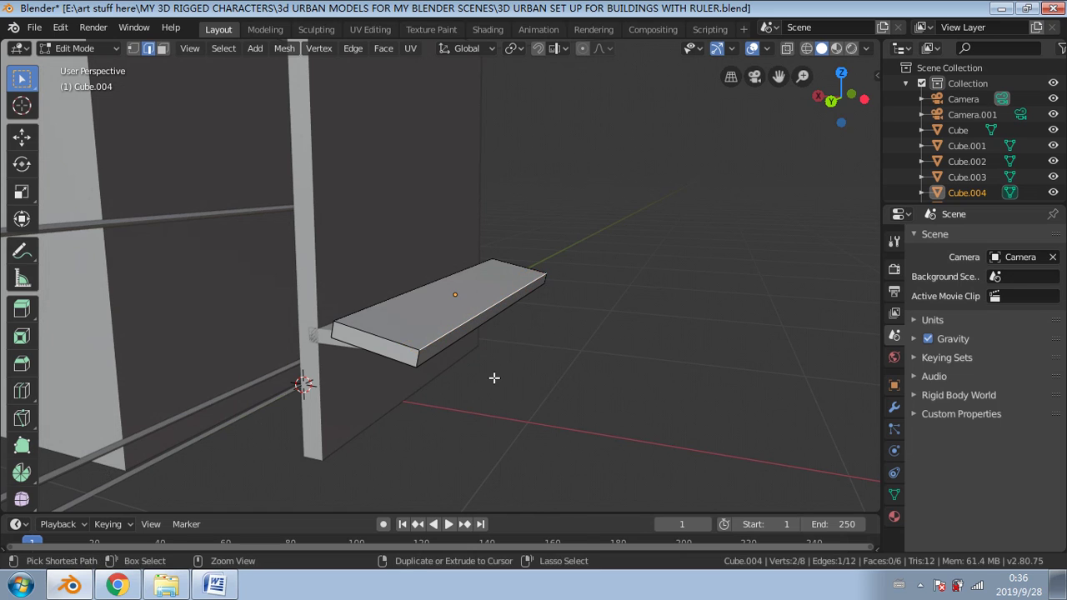
# Step: Bevel the sloping board's upper outer edge by about 0.231 m with 4 segments
pyautogui.click(21, 363)
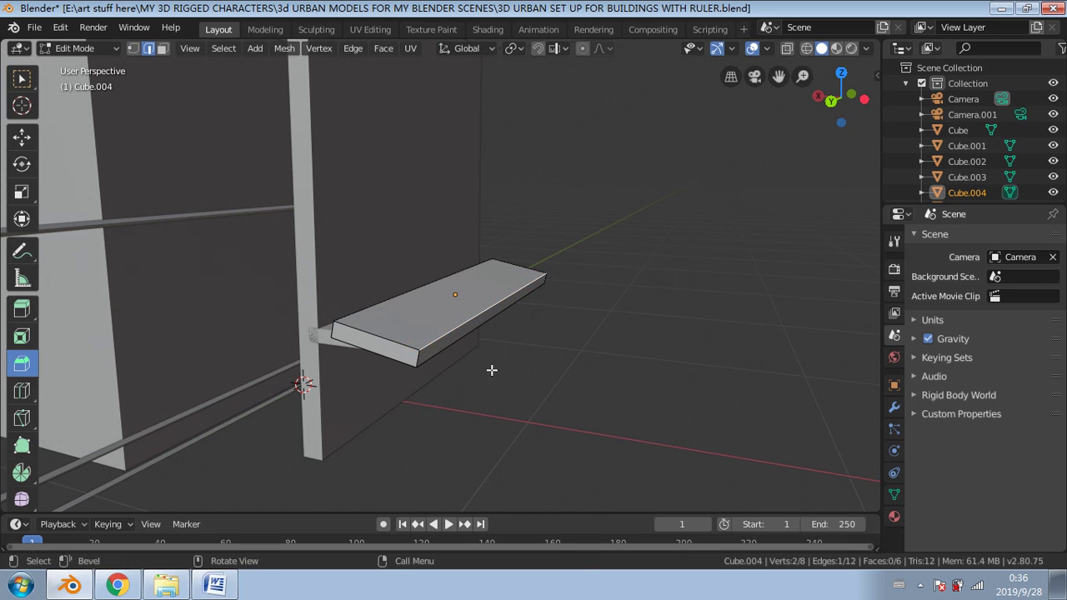
pyautogui.moveTo(491, 369); pyautogui.dragTo(539, 387)
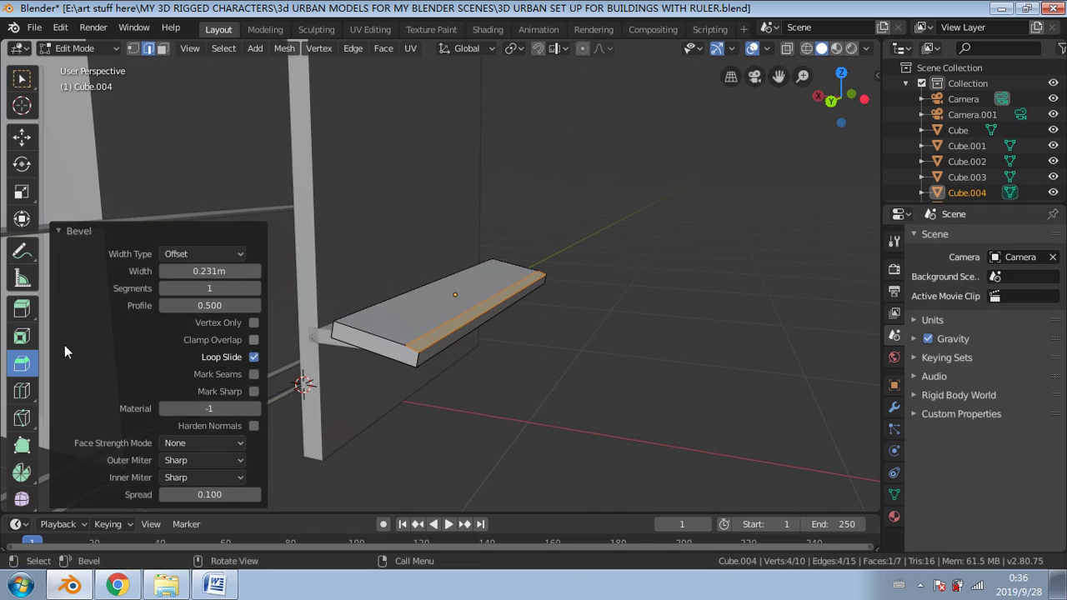
pyautogui.click(255, 288)
pyautogui.click(255, 288)
pyautogui.click(255, 288)
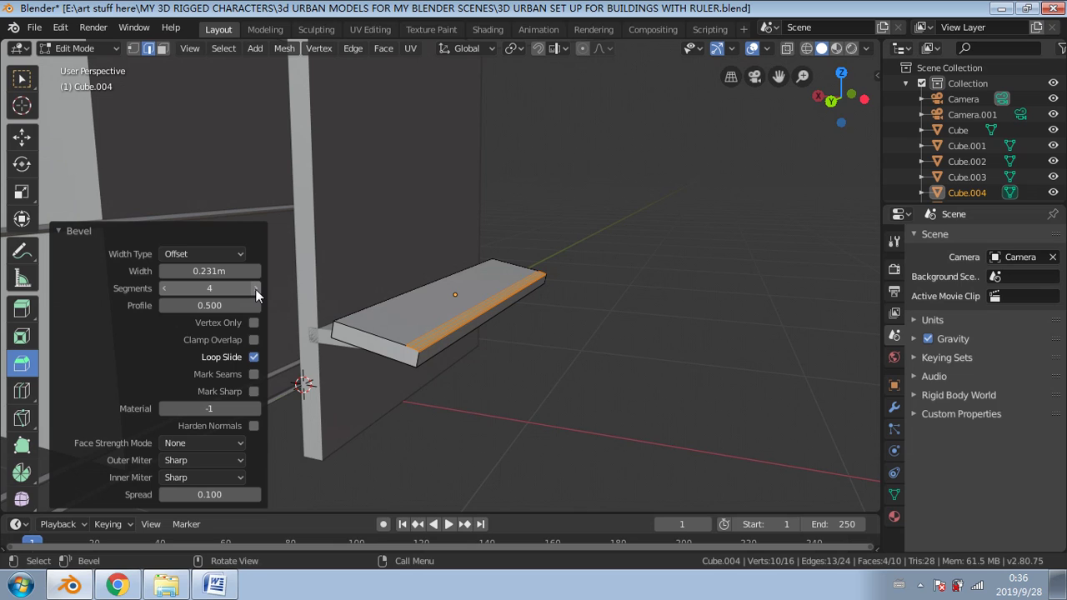
# Step: Examine the bevel segments along the sloping board's outer edge up close
pyautogui.click(22, 136)
pyautogui.moveTo(503, 244); pyautogui.dragTo(494, 242)
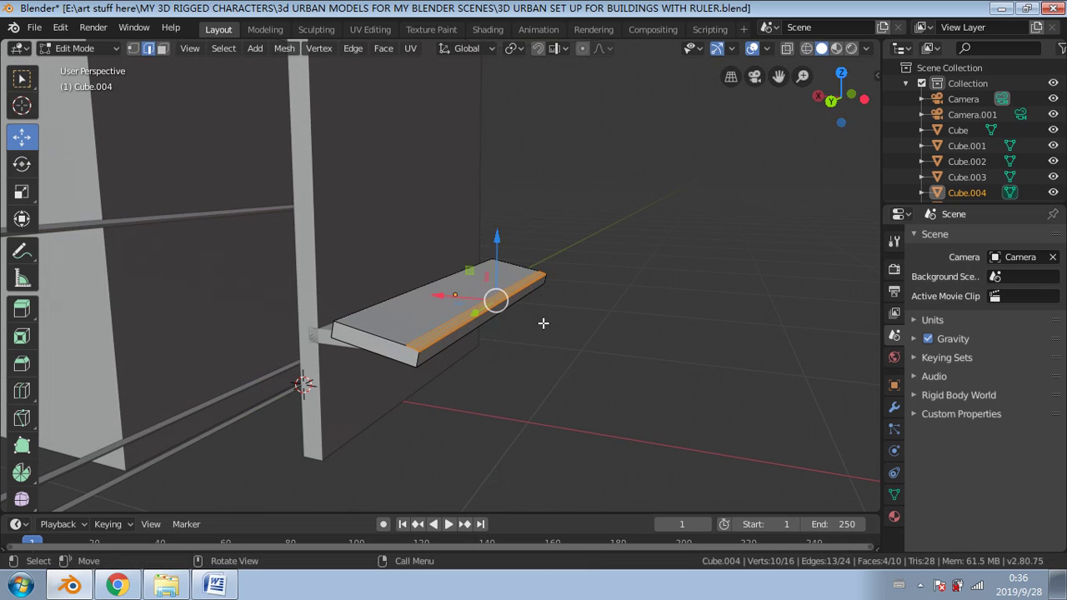
pyautogui.click(515, 307)
pyautogui.click(587, 279)
pyautogui.scroll(3, 451, 345)
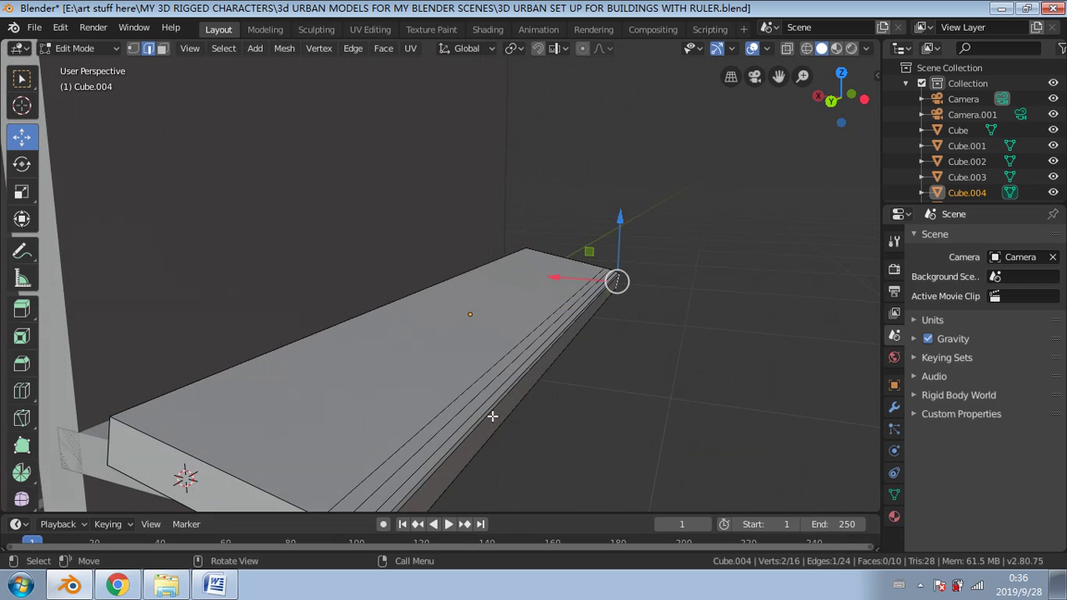
pyautogui.scroll(-3, 482, 422)
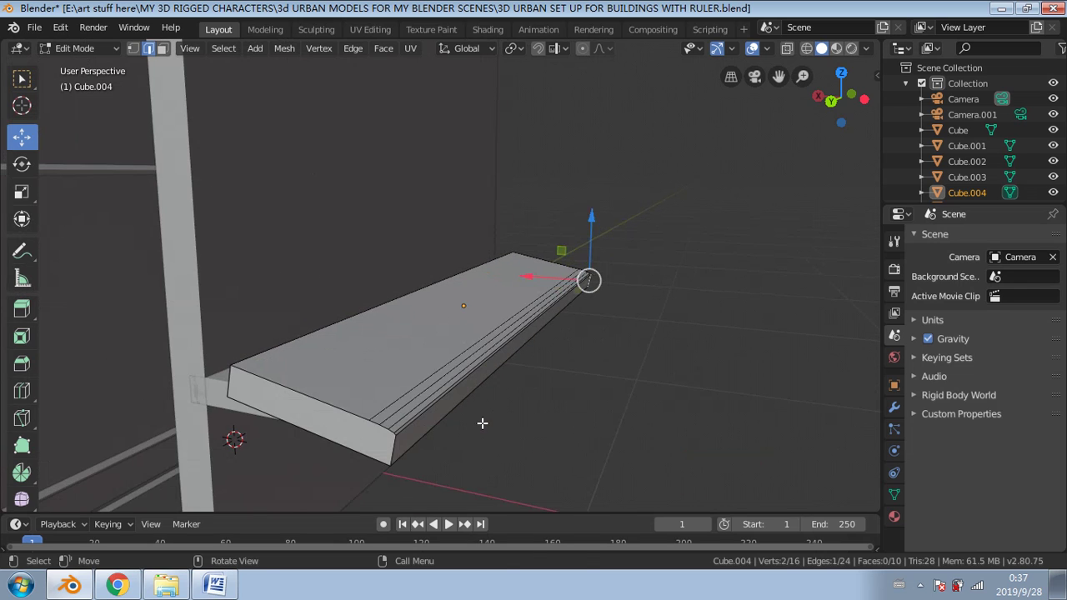
# Step: Undo the four-segment bevel on the sloping board's upper outer edge
pyautogui.hotkey('ctrl', 'z')
pyautogui.hotkey('ctrl', 'z')
pyautogui.hotkey('ctrl', 'z')
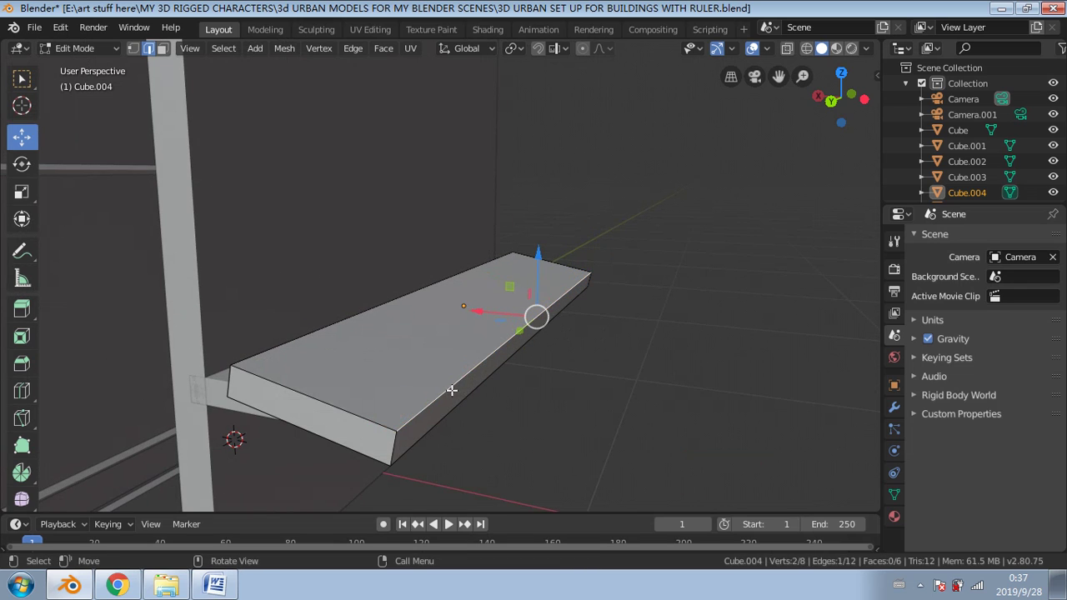
# Step: Add a lengthwise loop cut near the sloping board's outer edge, slid to a factor of about 0.771
pyautogui.click(22, 391)
pyautogui.moveTo(369, 389); pyautogui.dragTo(388, 394)
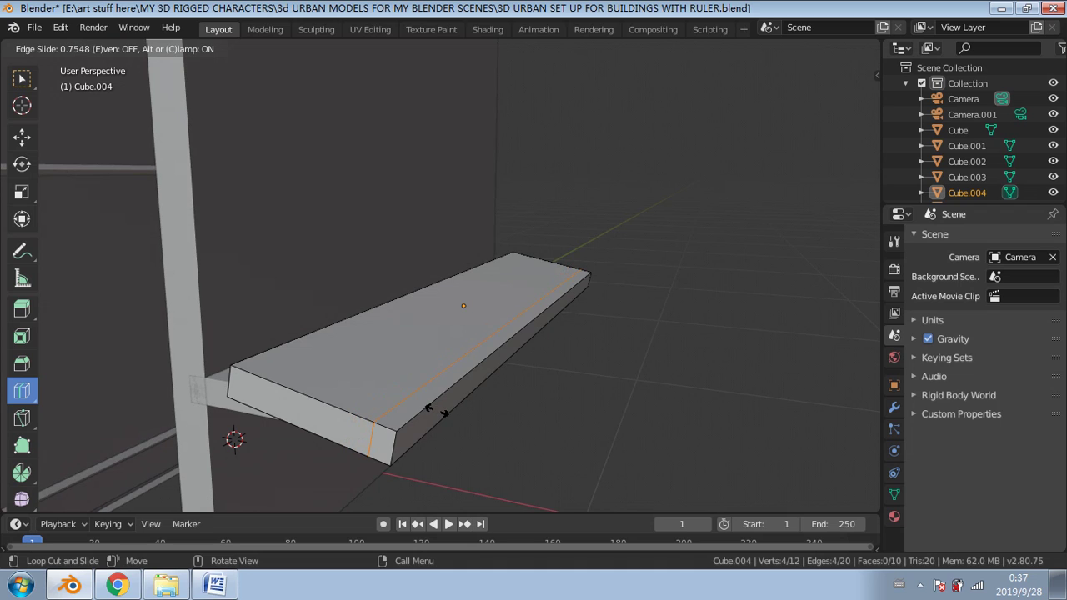
pyautogui.click(438, 411)
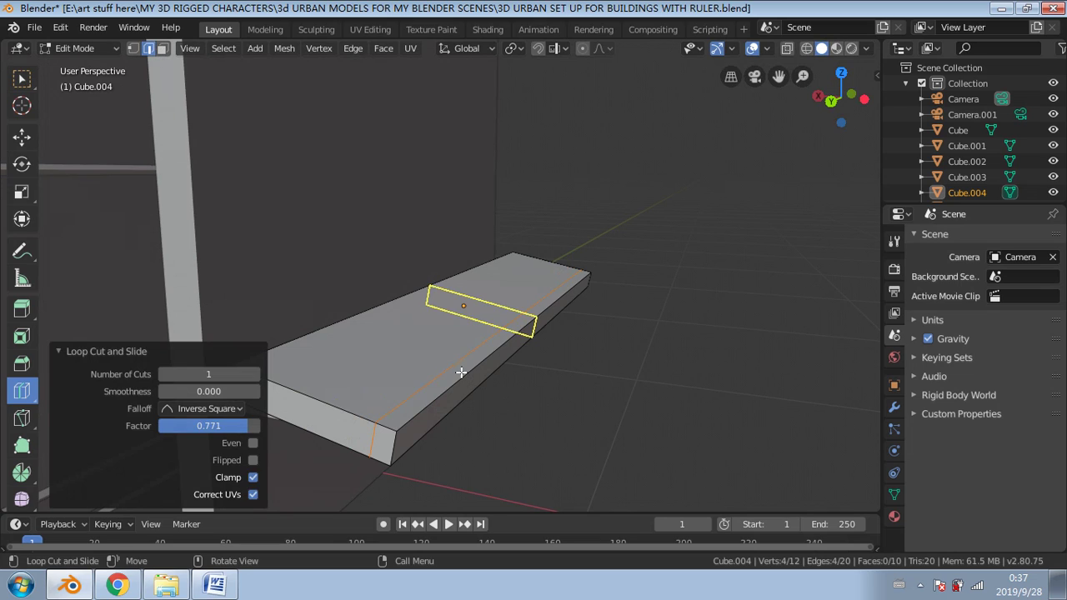
# Step: Select the sloping board's upper outer long edge and lower it about 0.0134 m along Z
pyautogui.press('w')
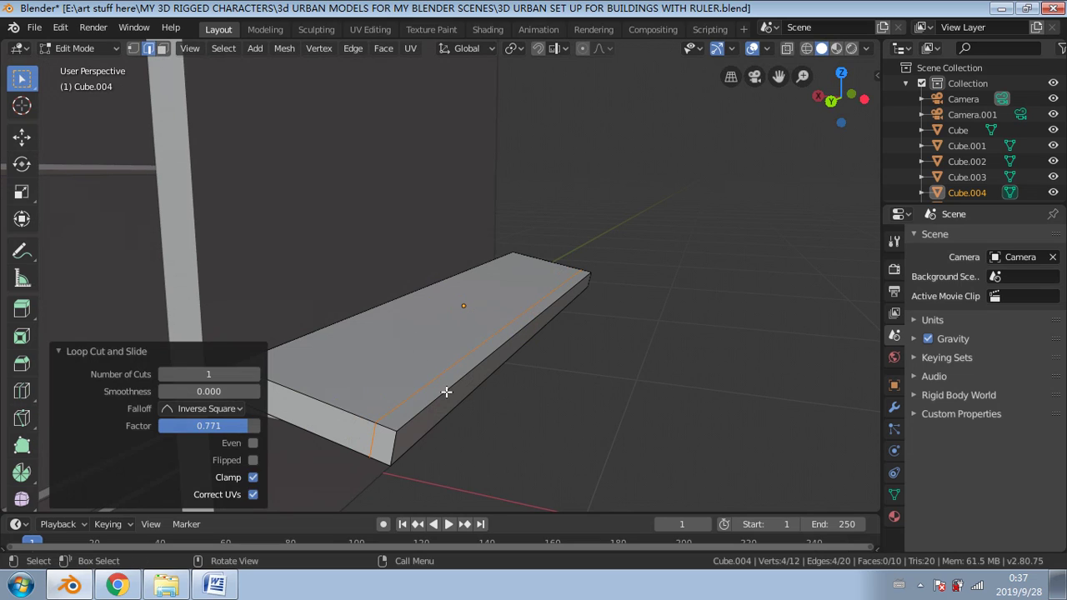
pyautogui.click(446, 392)
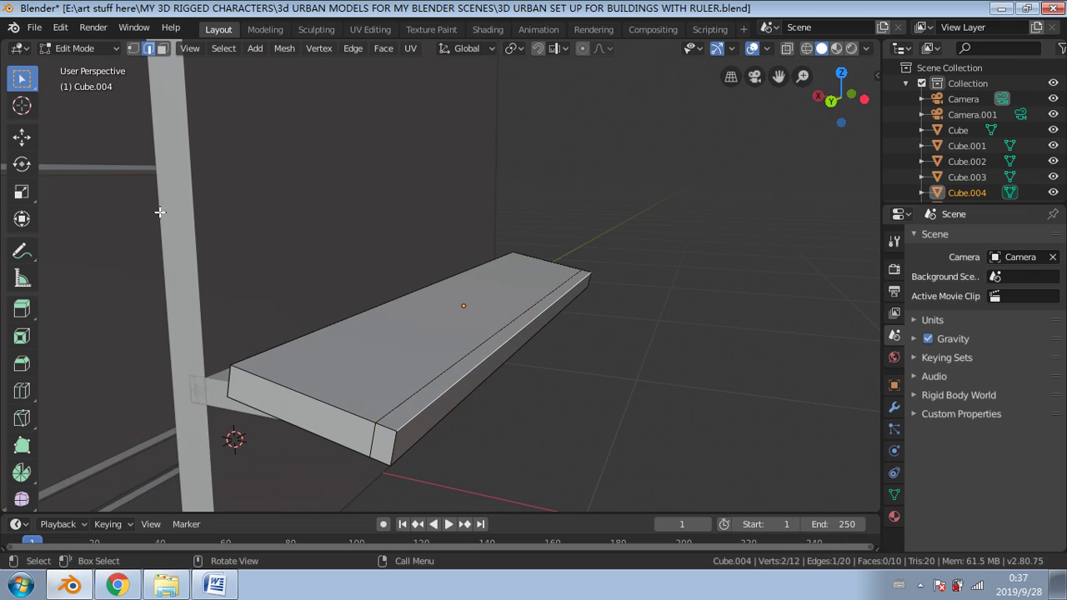
pyautogui.click(22, 137)
pyautogui.moveTo(538, 262); pyautogui.dragTo(539, 267)
pyautogui.moveTo(592, 339); pyautogui.dragTo(558, 323, button='middle')
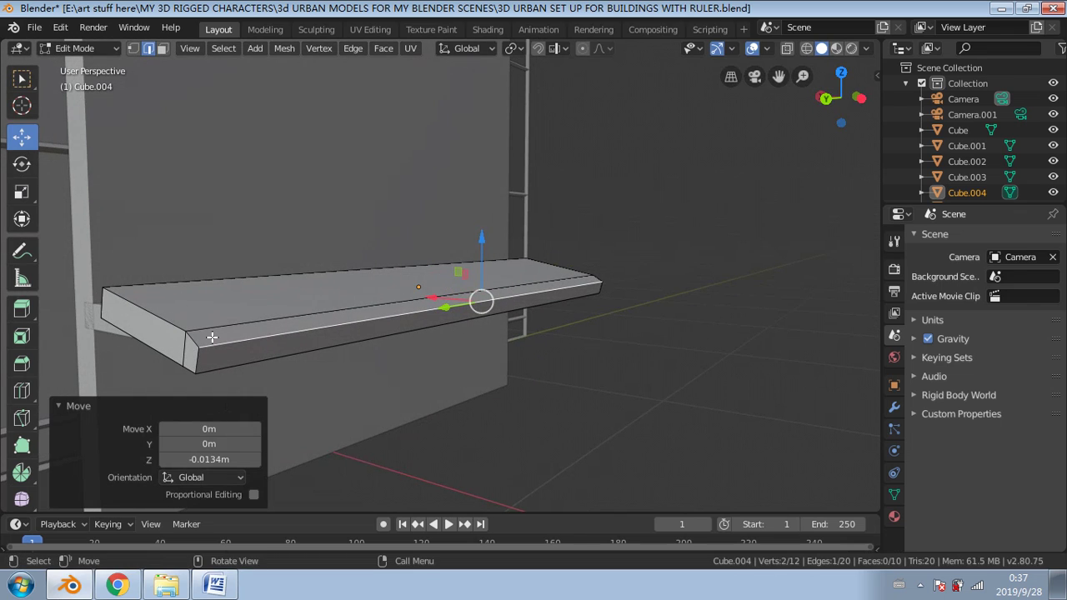
# Step: Bevel the board's lowered upper outer edge with a width of about 0.254 m
pyautogui.click(22, 364)
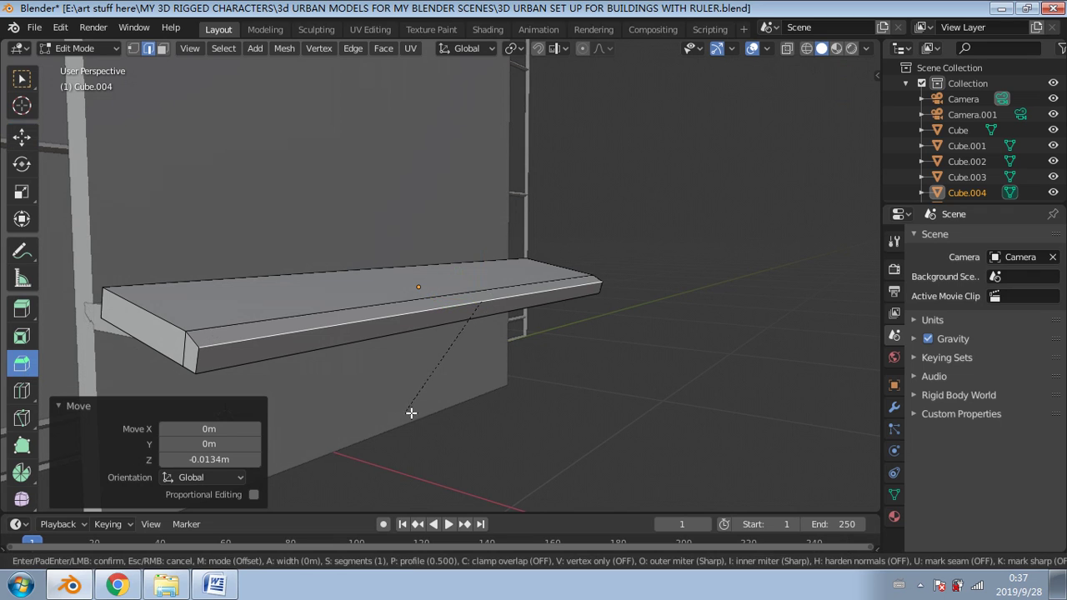
pyautogui.moveTo(438, 428); pyautogui.dragTo(556, 432)
pyautogui.hotkey('ctrl', 'z')
pyautogui.hotkey('ctrl', 'z')
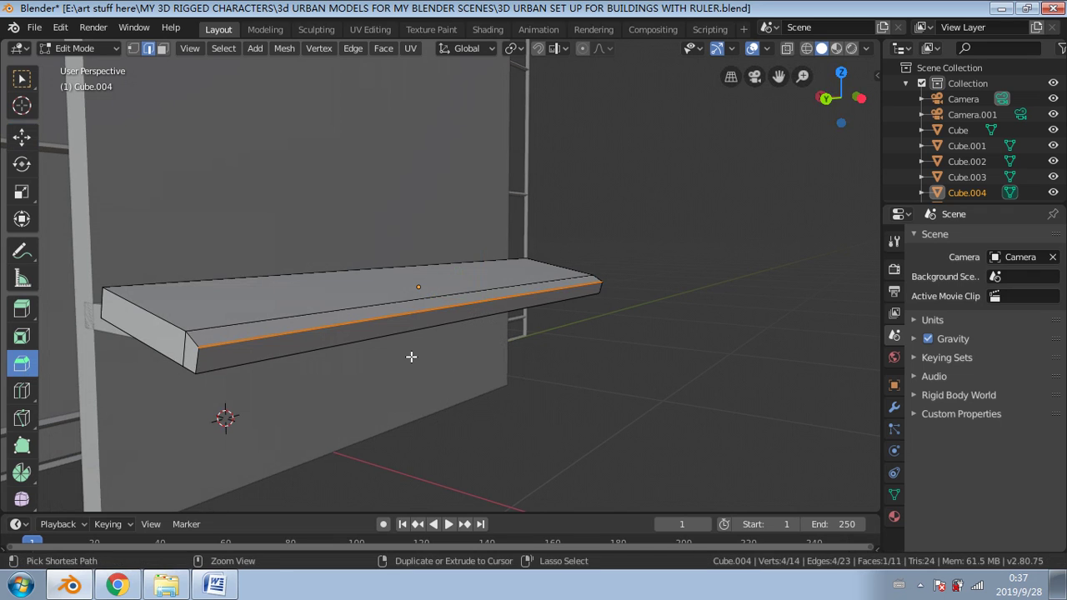
pyautogui.moveTo(419, 359); pyautogui.dragTo(554, 424)
pyautogui.moveTo(555, 424); pyautogui.dragTo(240, 382, button='middle')
# Step: Try two segments on the outer edge bevel, then return it to a single segment
pyautogui.click(247, 288)
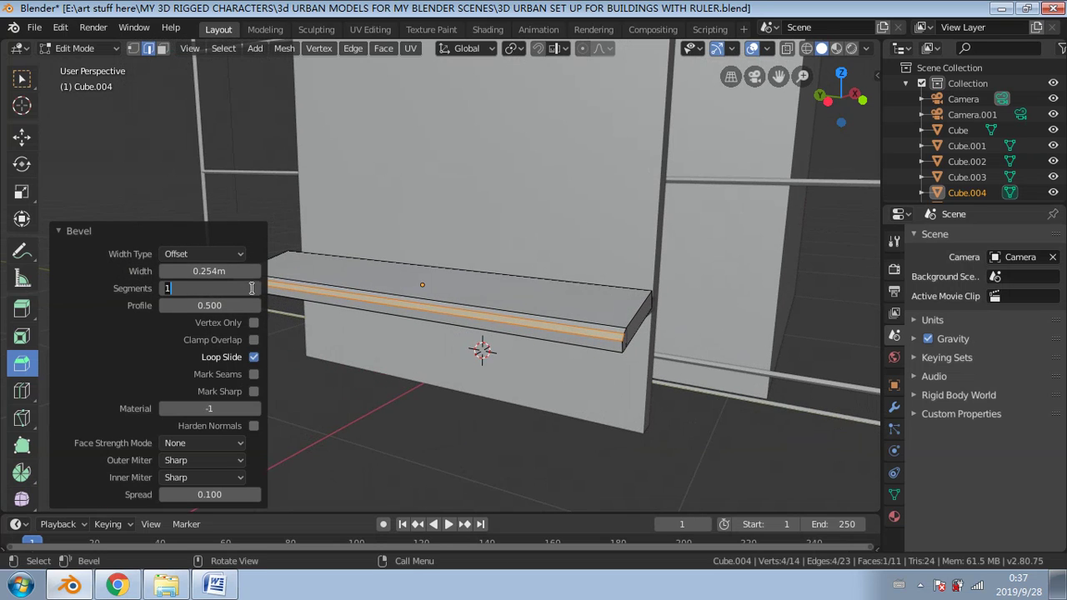
pyautogui.press('Return')
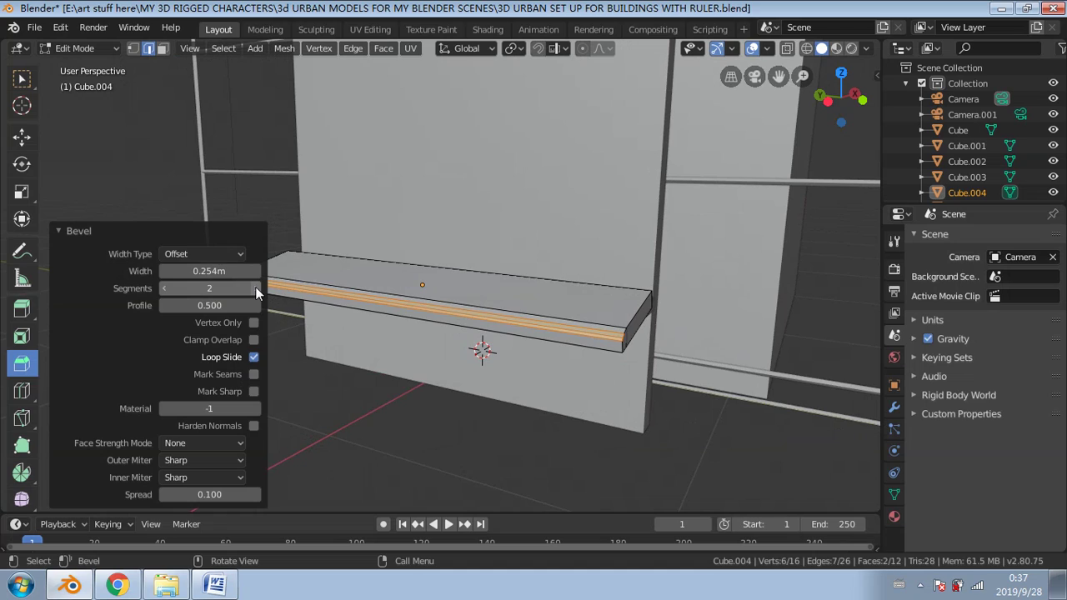
pyautogui.click(208, 288)
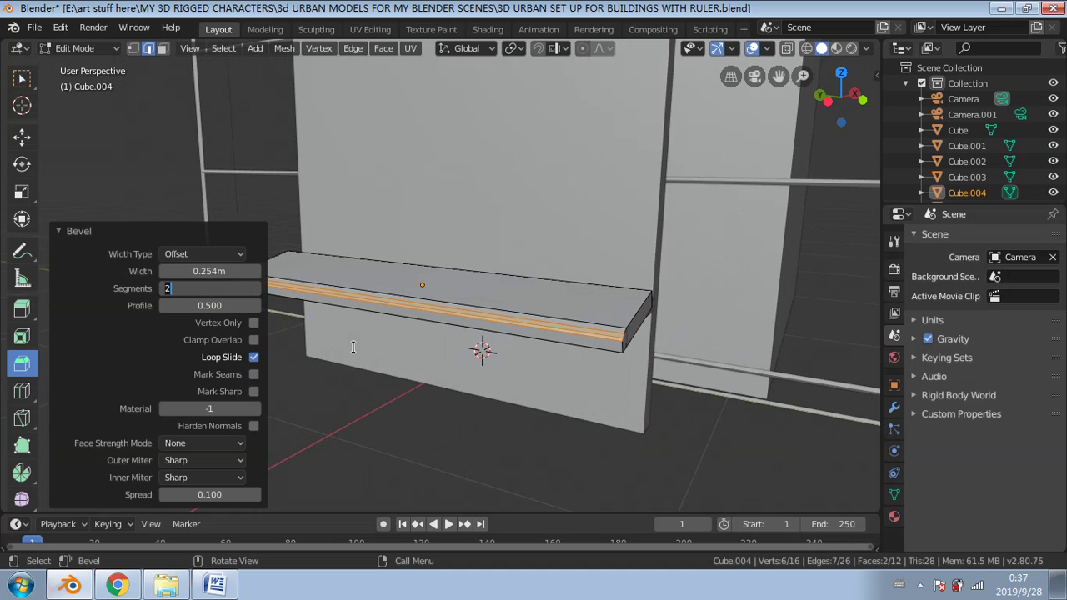
pyautogui.click(162, 298)
pyautogui.click(164, 288)
pyautogui.click(356, 362)
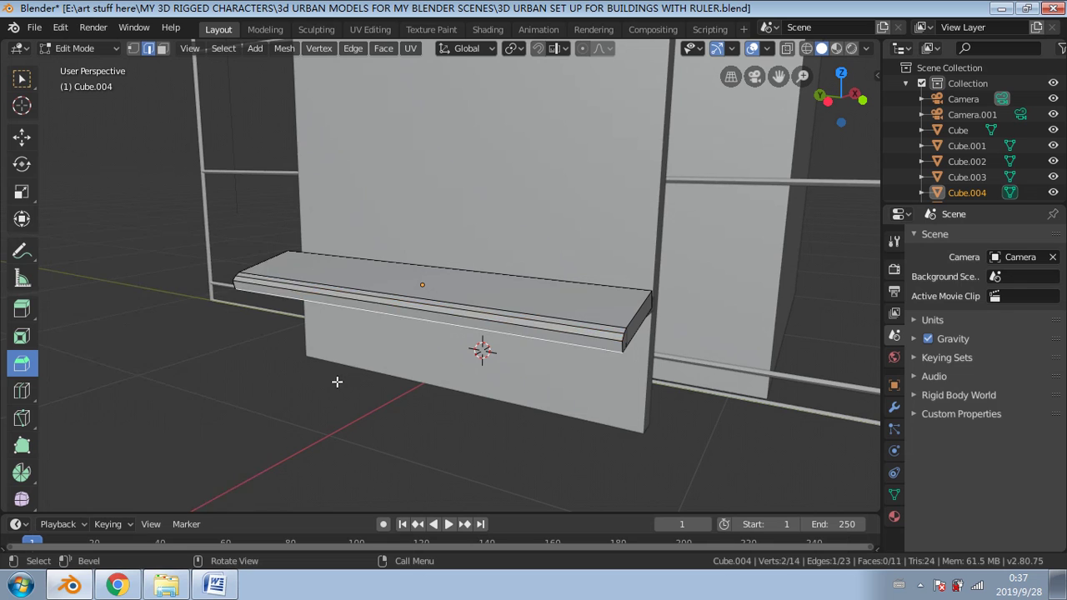
# Step: Divide the sloping board's top lengthwise with three evenly spaced loop cuts
pyautogui.moveTo(337, 381); pyautogui.dragTo(409, 334, button='middle')
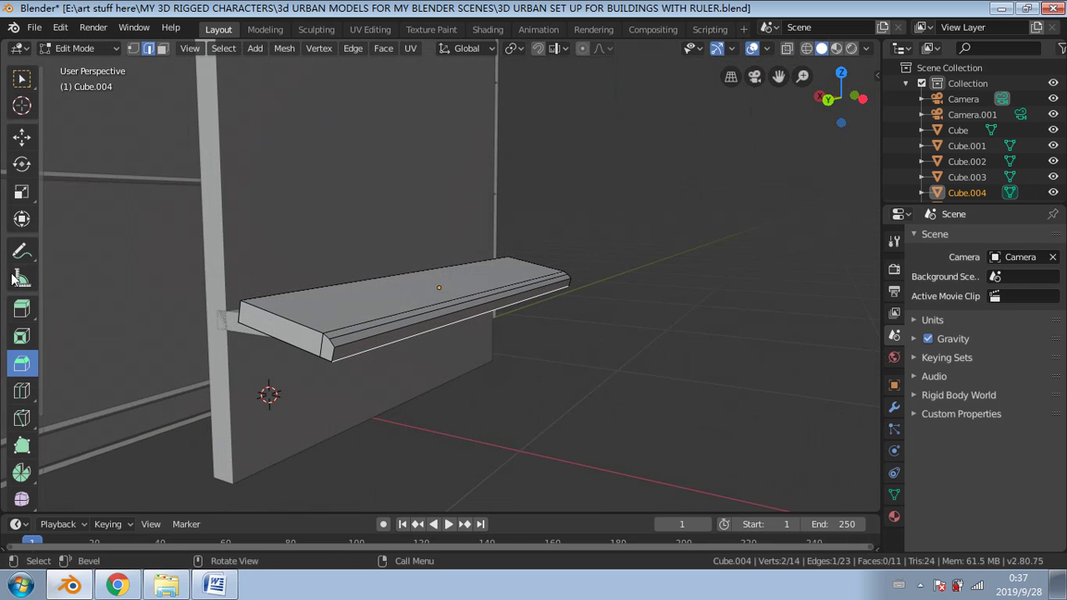
pyautogui.click(21, 391)
pyautogui.click(306, 323)
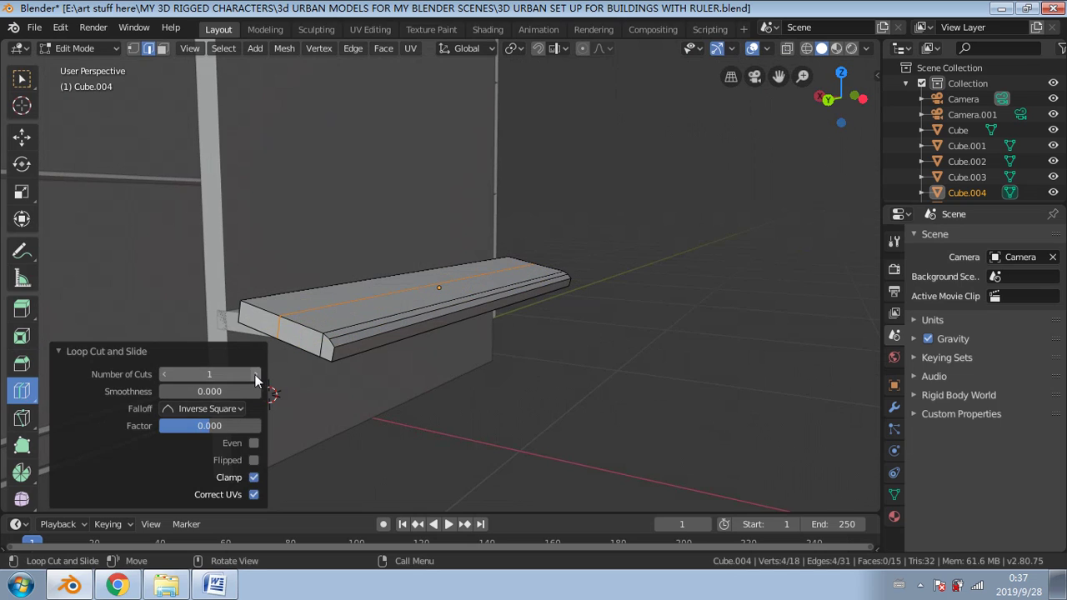
pyautogui.click(255, 376)
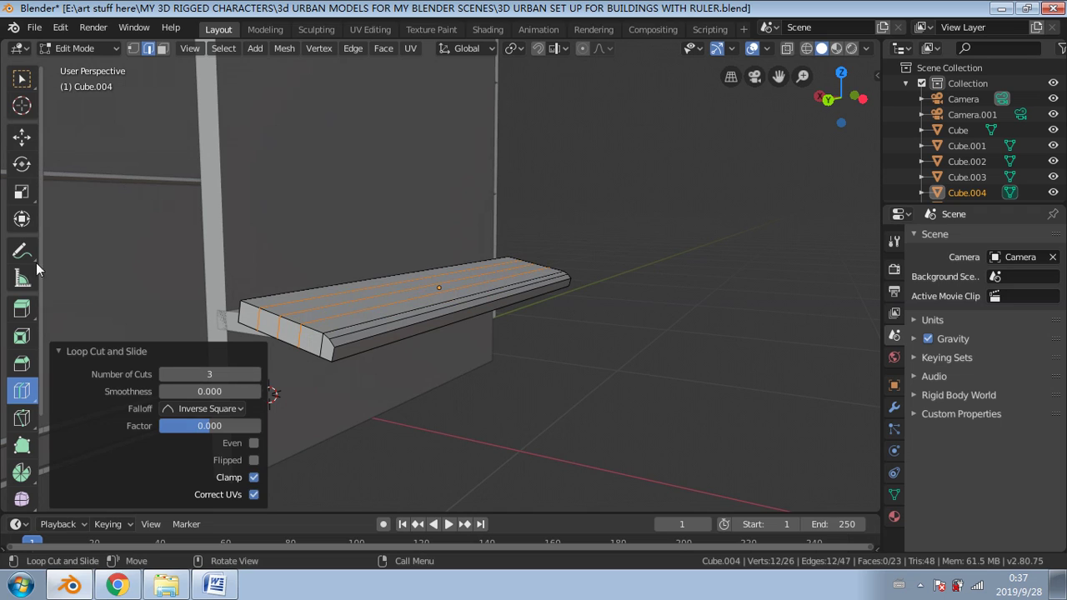
pyautogui.click(23, 368)
pyautogui.moveTo(162, 313); pyautogui.dragTo(509, 351)
pyautogui.moveTo(509, 351); pyautogui.dragTo(289, 408, button='middle')
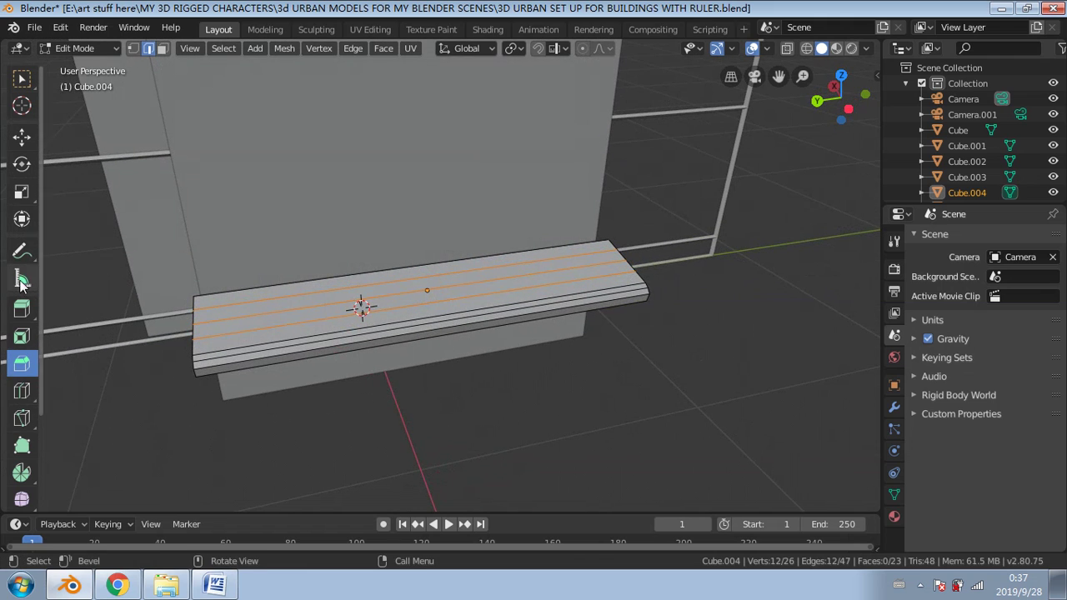
pyautogui.click(23, 338)
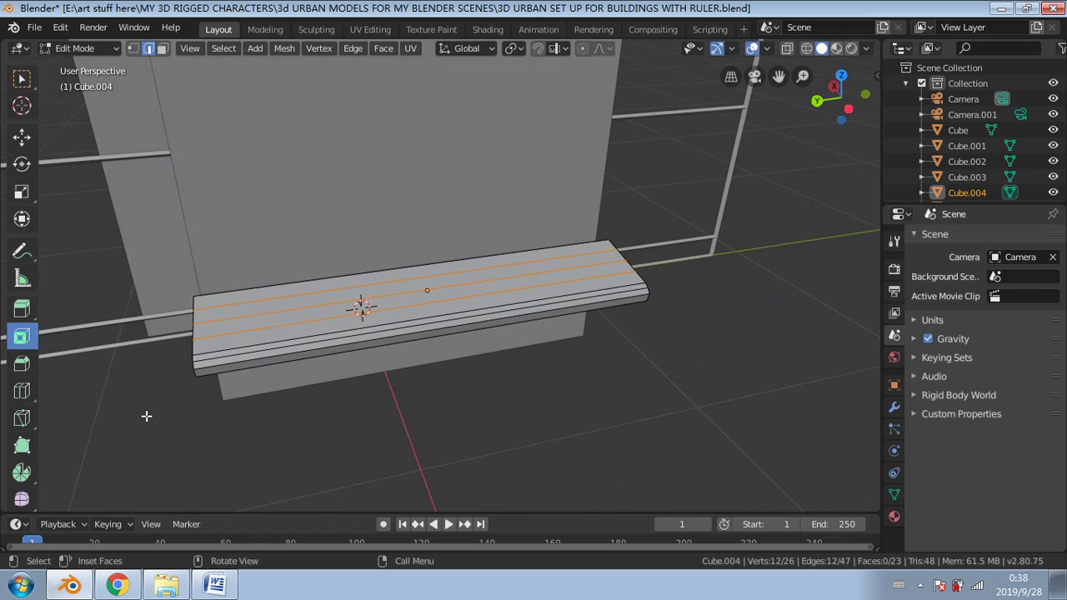
pyautogui.click(238, 305)
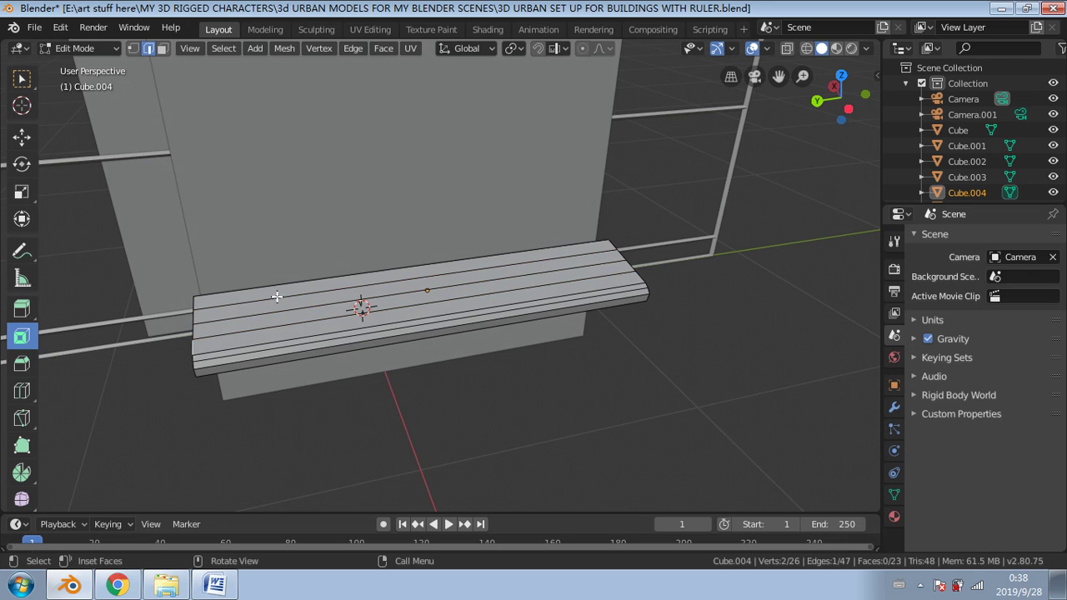
pyautogui.moveTo(277, 296); pyautogui.dragTo(443, 409, button='middle')
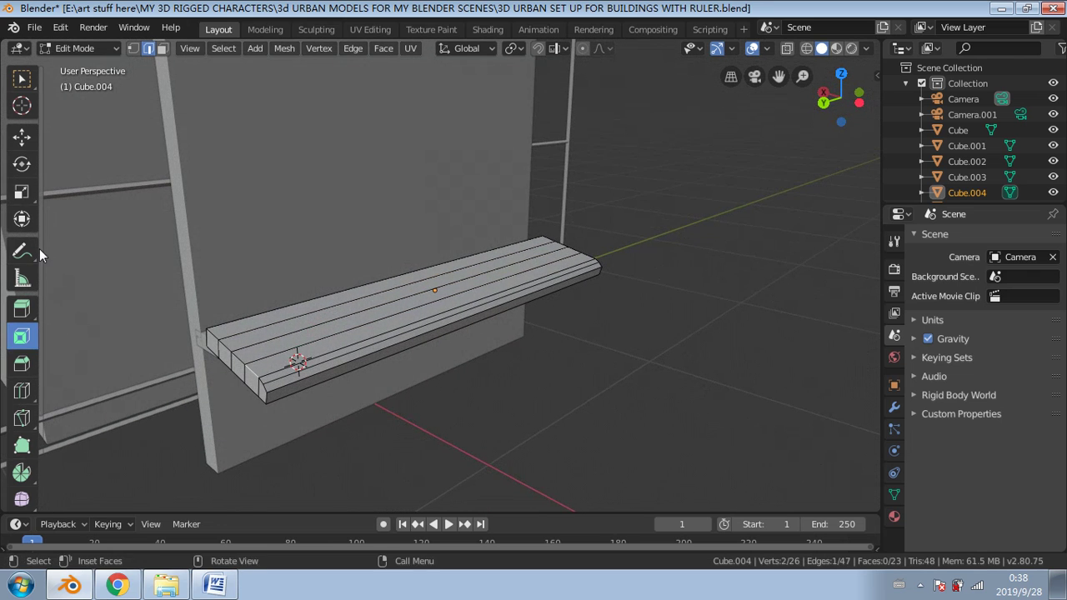
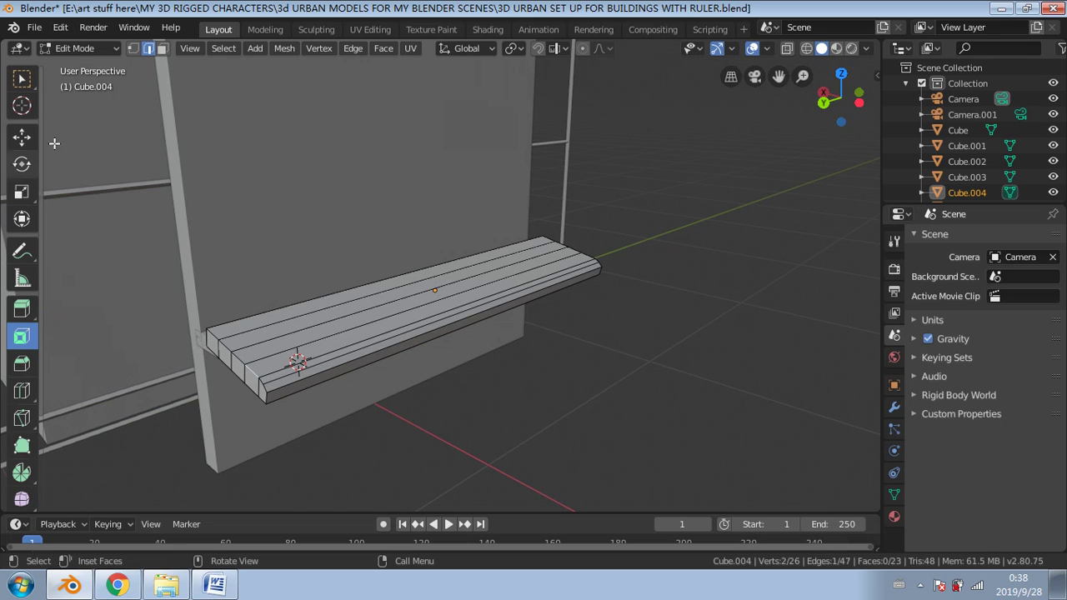
# Step: In face selection, select the board's wall-side strip, its middle strip and the narrow strip beside the outer bevel
pyautogui.click(22, 78)
pyautogui.click(163, 47)
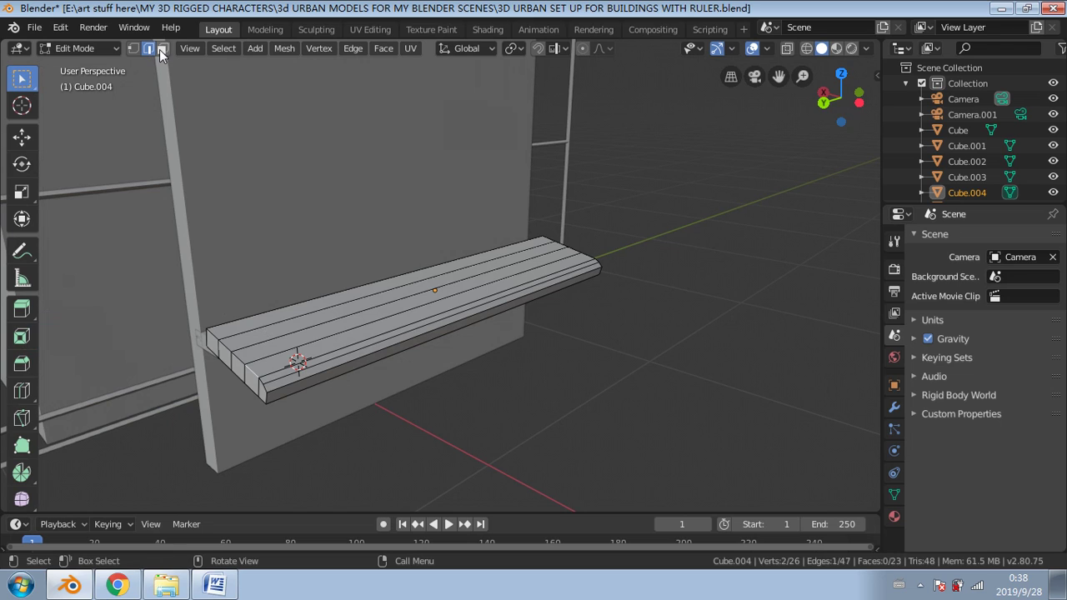
pyautogui.click(256, 332)
pyautogui.keyDown('shift'); pyautogui.click(270, 367); pyautogui.keyUp('shift')
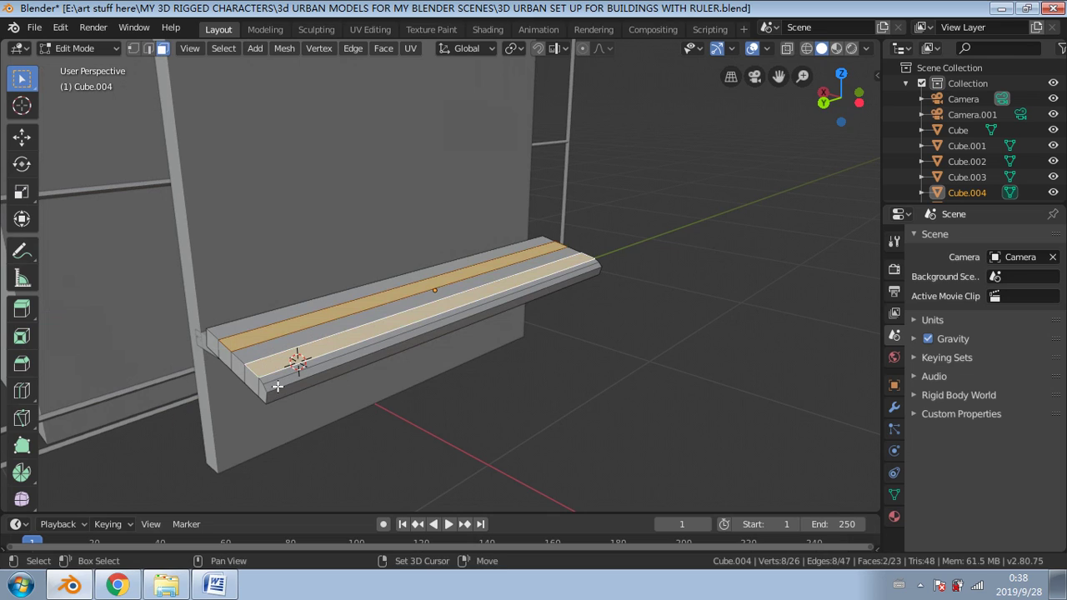
pyautogui.hotkey('ctrl', 'z')
pyautogui.keyDown('shift'); pyautogui.click(271, 371); pyautogui.keyUp('shift')
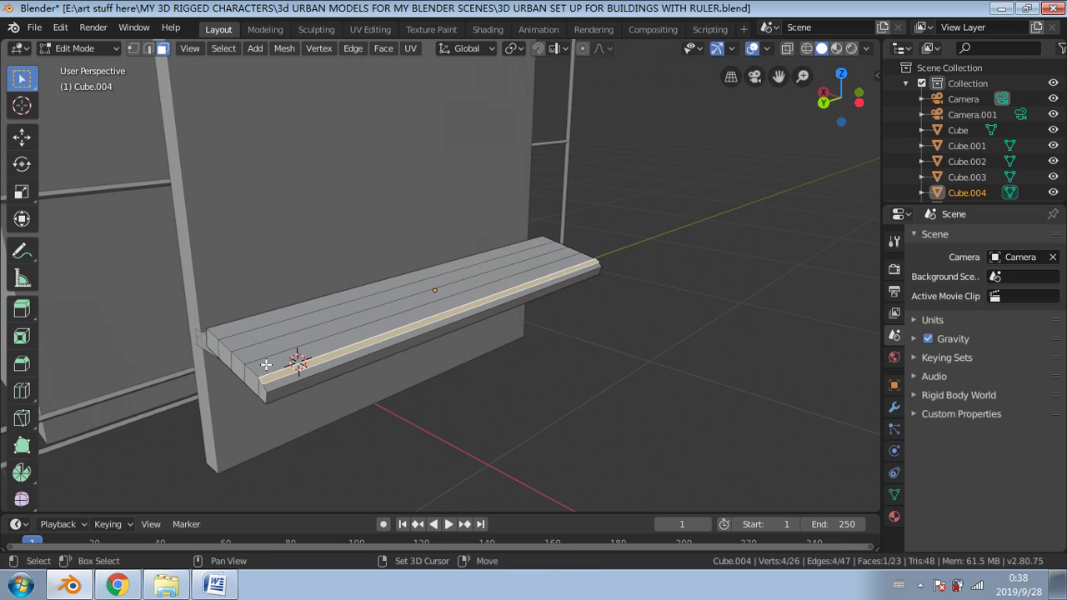
pyautogui.keyDown('shift'); pyautogui.click(254, 348); pyautogui.keyUp('shift')
pyautogui.keyDown('shift'); pyautogui.click(246, 324); pyautogui.keyUp('shift')
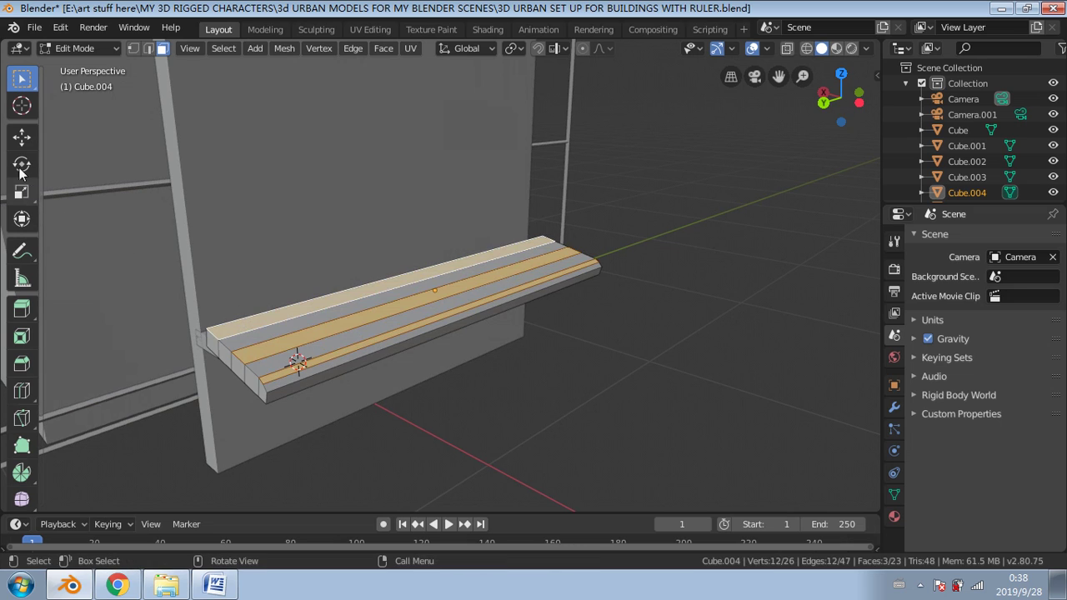
# Step: Try Shrink/Fatten on the three selected strips of the board, then undo it
pyautogui.scroll(-3, 22, 321)
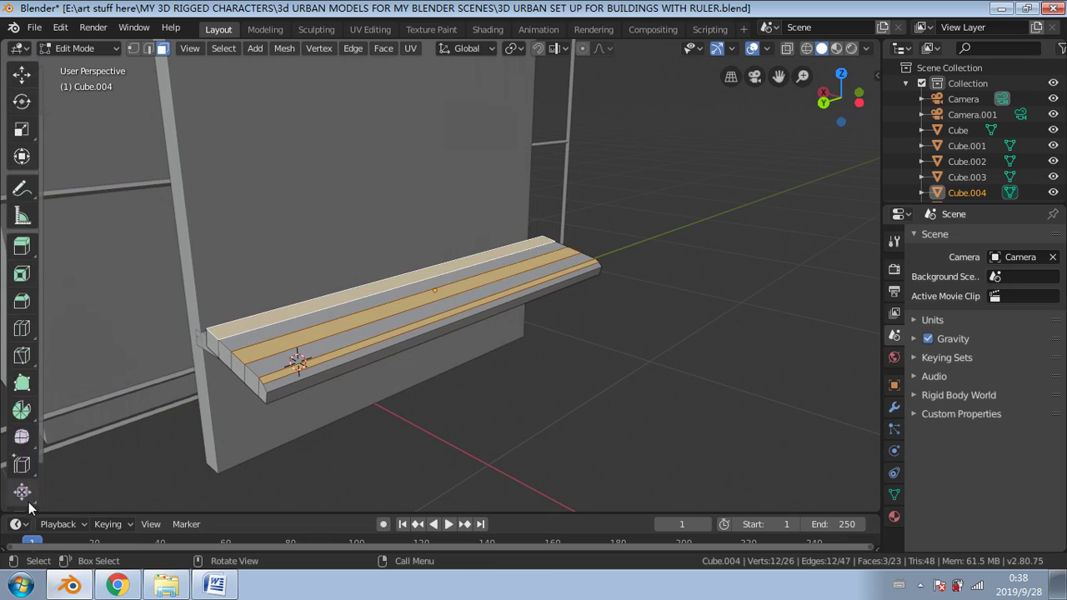
pyautogui.click(21, 460)
pyautogui.moveTo(301, 379)
pyautogui.mouseDown()
pyautogui.moveTo(299, 371)
pyautogui.moveTo(302, 381)
pyautogui.mouseUp()
pyautogui.hotkey('ctrl', 'z')
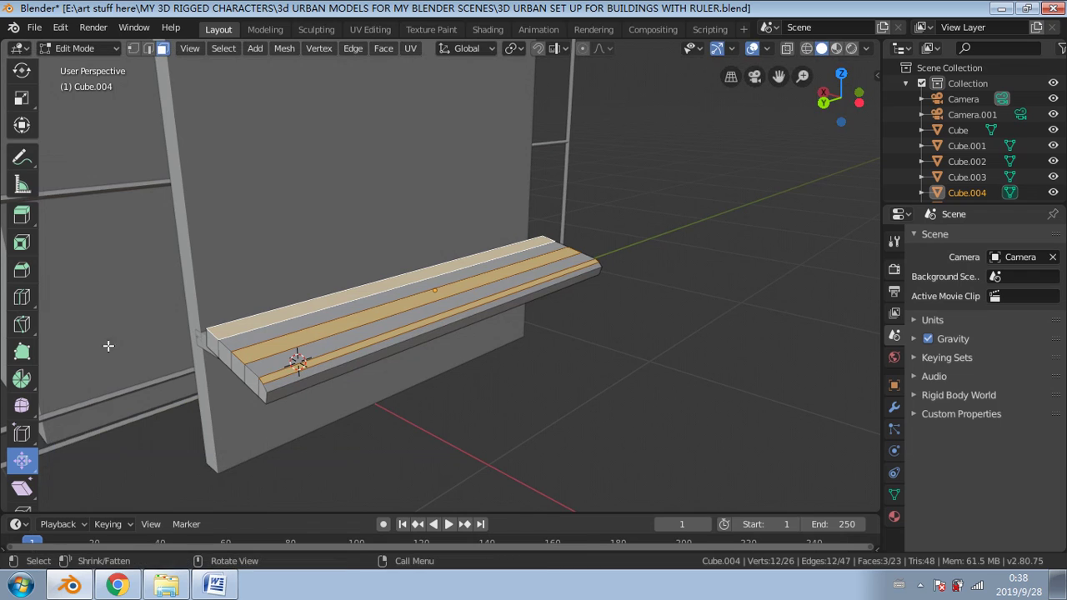
# Step: Try Extrude Individual on the three selected strips of the board, then undo it
pyautogui.click(31, 226)
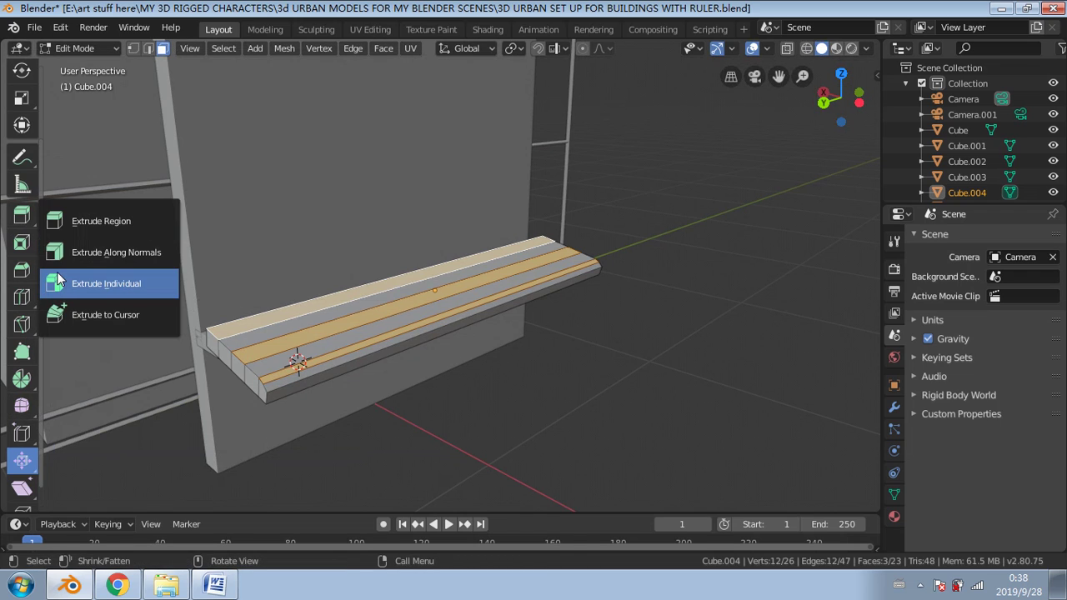
pyautogui.click(105, 283)
pyautogui.moveTo(278, 332); pyautogui.dragTo(298, 352)
pyautogui.moveTo(298, 352); pyautogui.dragTo(413, 333, button='middle')
pyautogui.hotkey('ctrl', 'z')
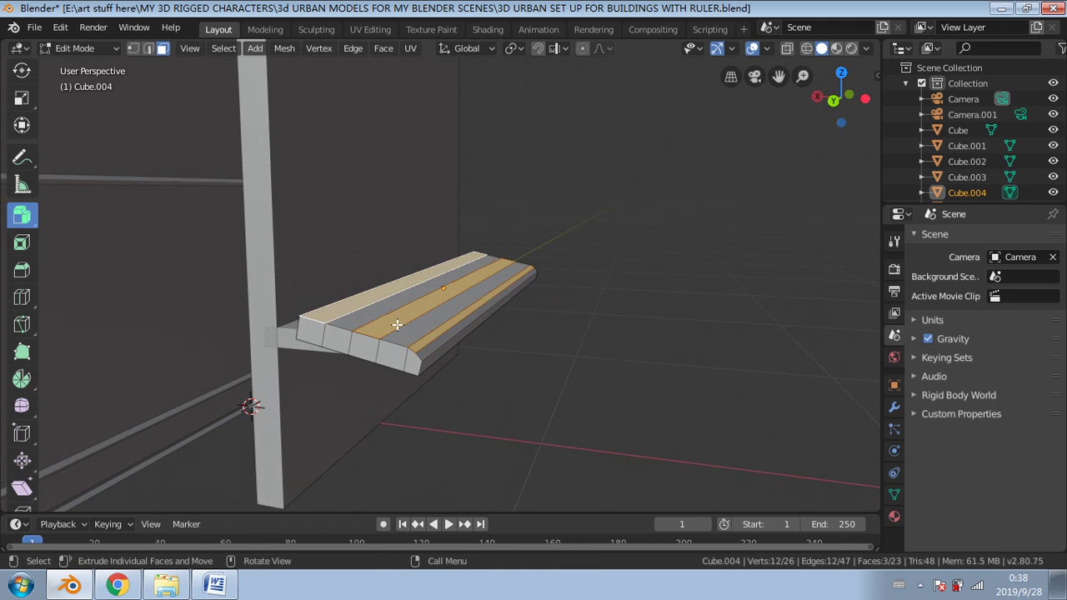
# Step: Extrude the three selected strips slightly with Extrude Region, deselect them, and check the board within the whole facade
pyautogui.scroll(1, 396, 323)
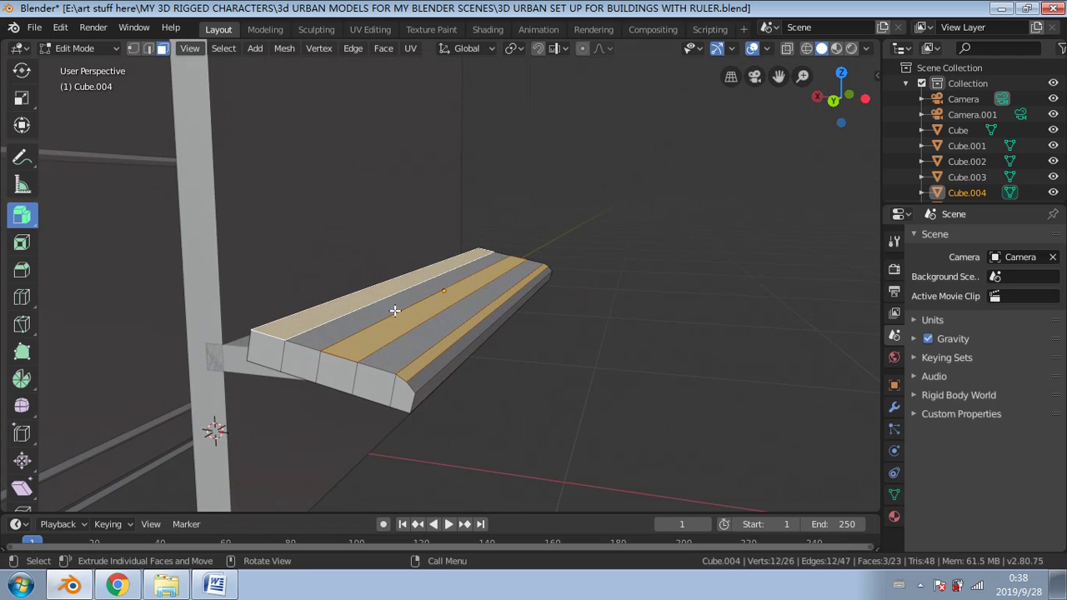
pyautogui.click(33, 220)
pyautogui.click(92, 221)
pyautogui.moveTo(487, 201); pyautogui.dragTo(493, 191)
pyautogui.click(631, 232)
pyautogui.moveTo(631, 232); pyautogui.dragTo(411, 333, button='middle')
pyautogui.scroll(-5, 353, 378)
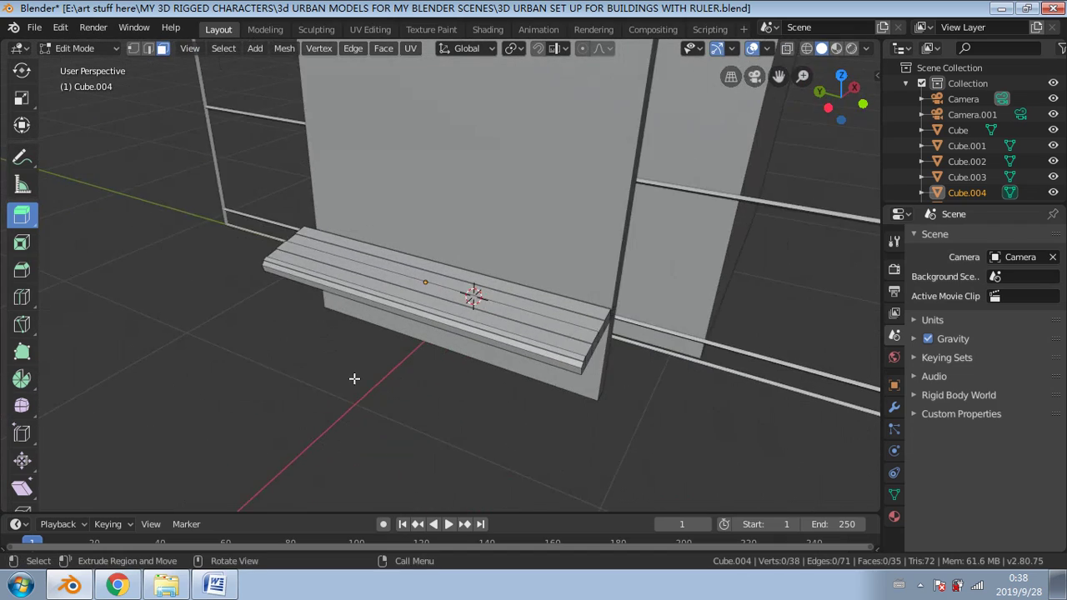
pyautogui.moveTo(363, 372); pyautogui.dragTo(399, 379, button='middle')
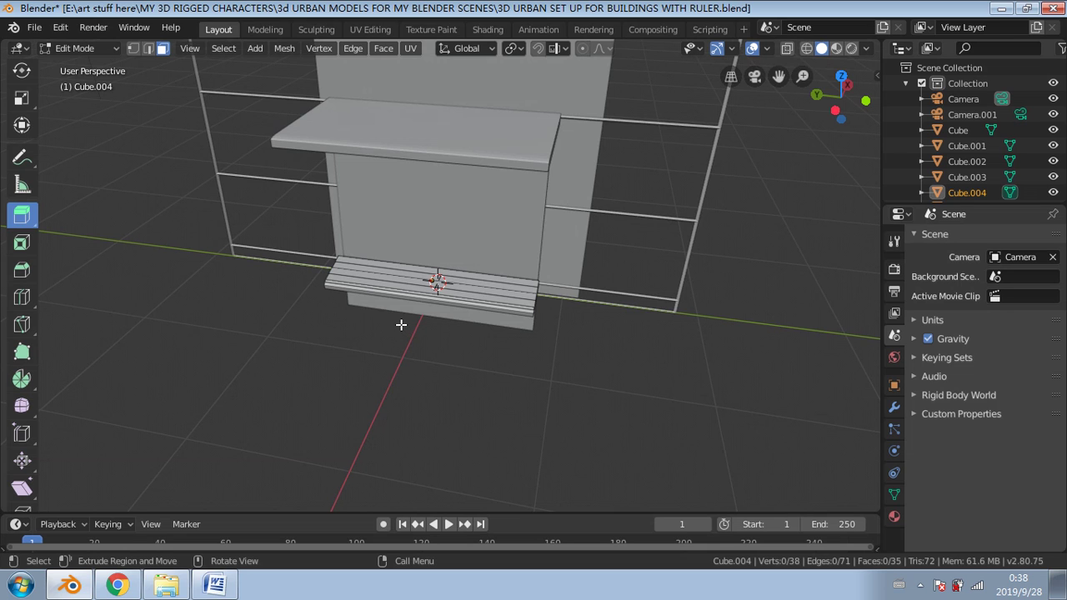
pyautogui.moveTo(401, 325); pyautogui.dragTo(422, 410, button='middle')
pyautogui.moveTo(422, 371); pyautogui.dragTo(445, 377, button='middle')
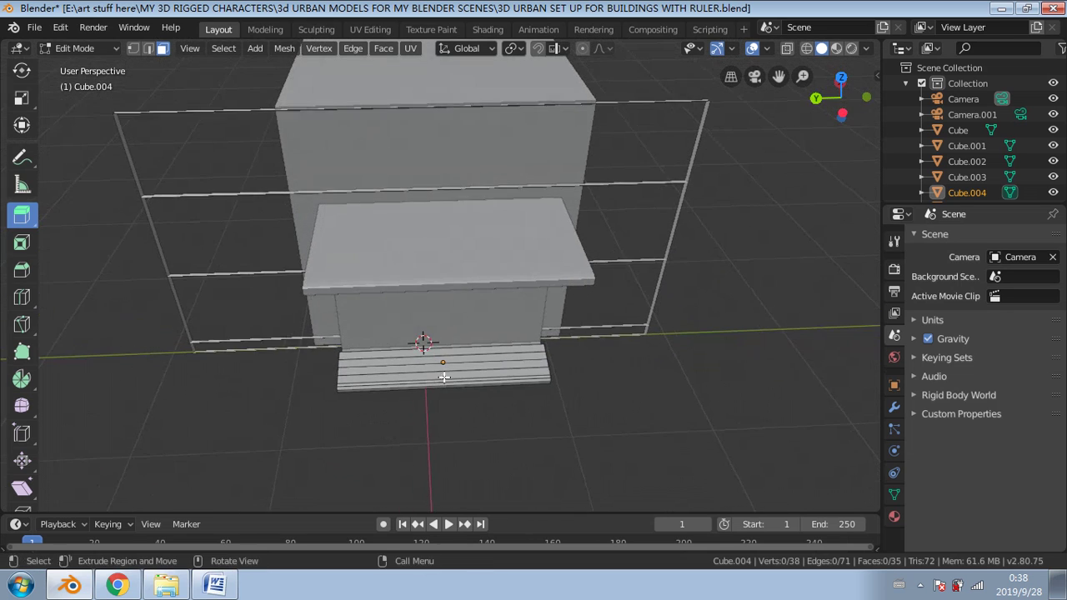
# Step: Return to Object Mode, duplicate the top ledge and raise the copy about 0.074 m along Z
pyautogui.click(96, 48)
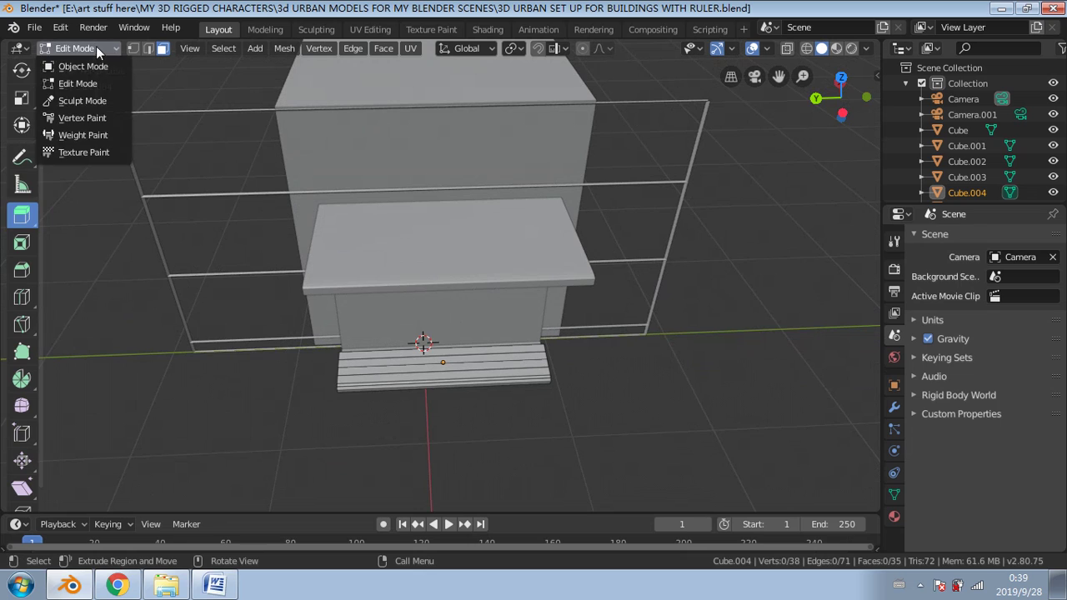
pyautogui.click(84, 66)
pyautogui.click(394, 271)
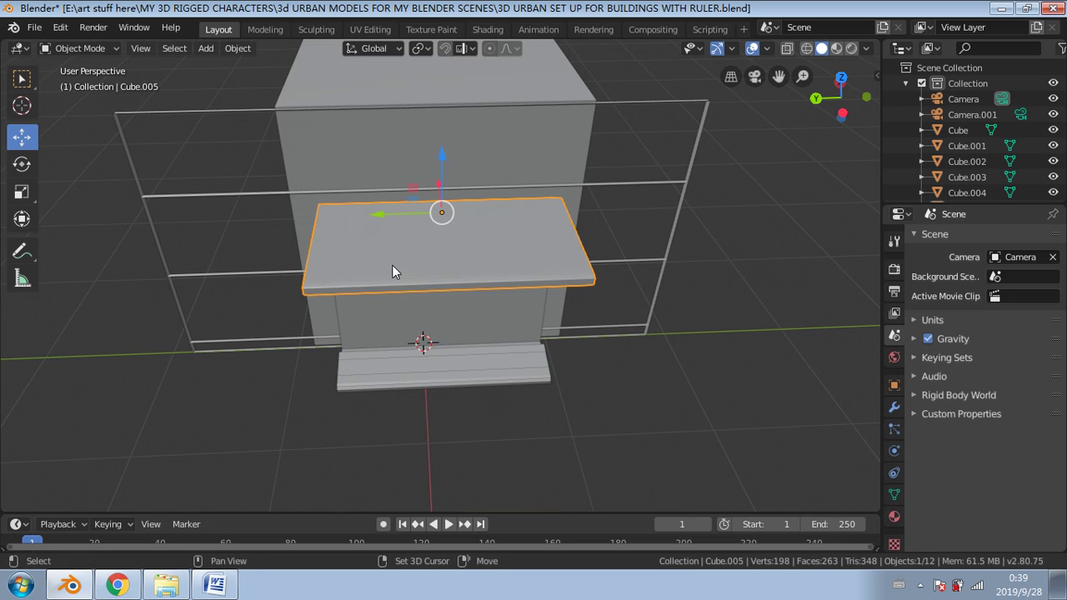
pyautogui.hotkey('shift', 'd')
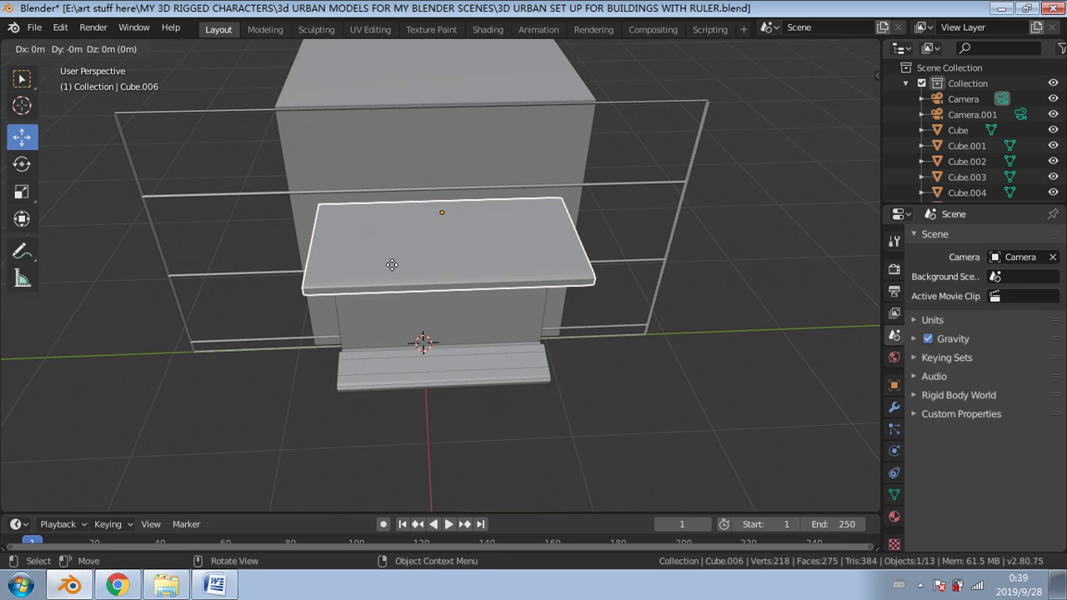
pyautogui.rightClick(392, 265)
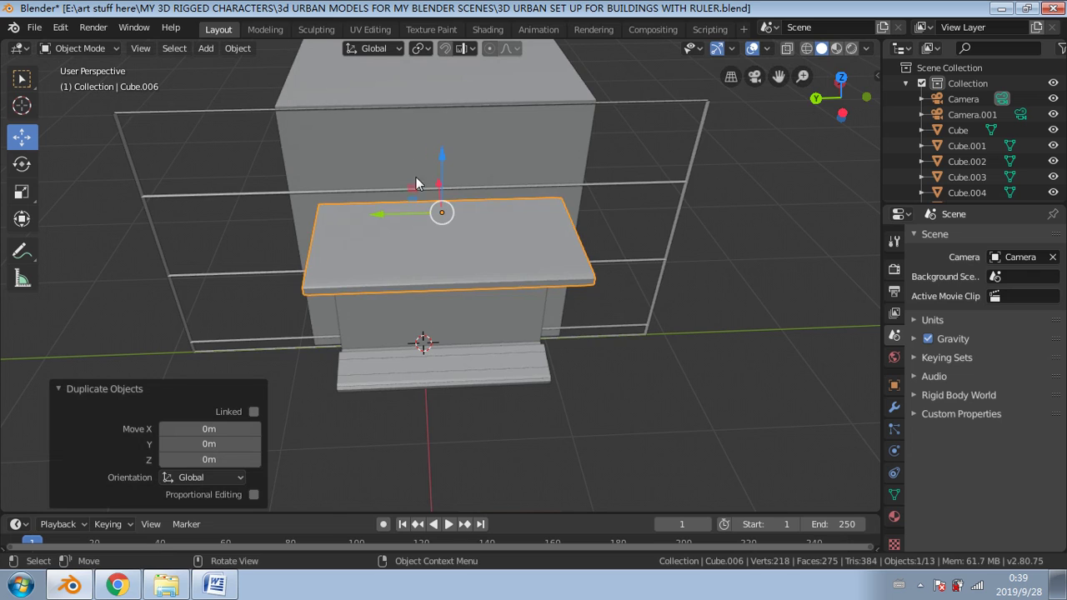
pyautogui.moveTo(416, 177); pyautogui.dragTo(435, 234, button='middle')
pyautogui.moveTo(447, 128); pyautogui.dragTo(447, 118)
pyautogui.moveTo(447, 118); pyautogui.dragTo(182, 168, button='middle')
# Step: Scale the ledge copy to about 0.4 along Y, thin it along Z, and move it about 0.44 m along Y to one end
pyautogui.click(22, 191)
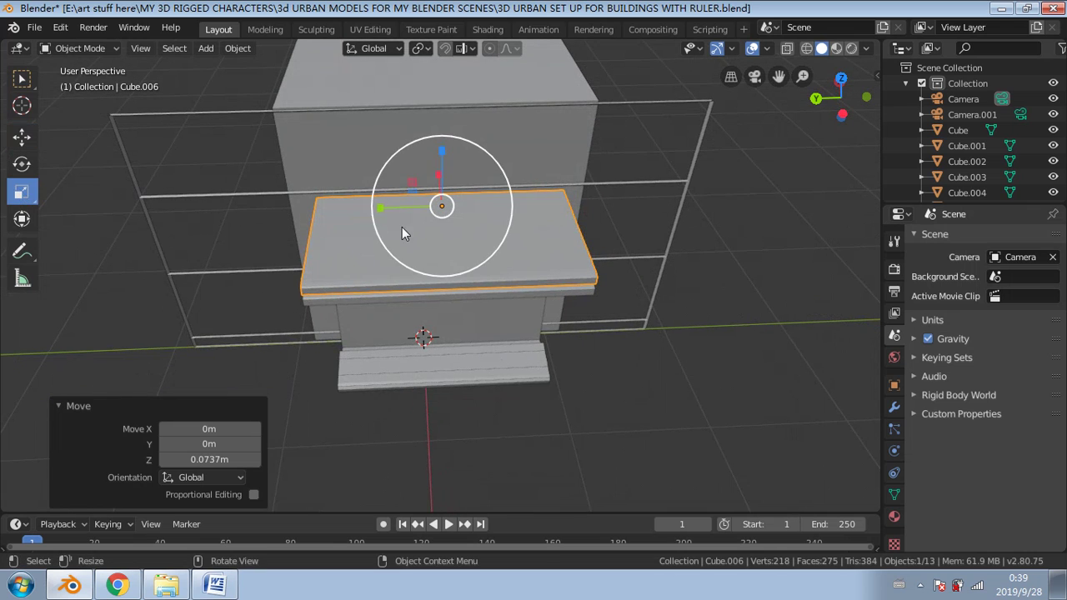
pyautogui.moveTo(384, 205); pyautogui.dragTo(419, 209)
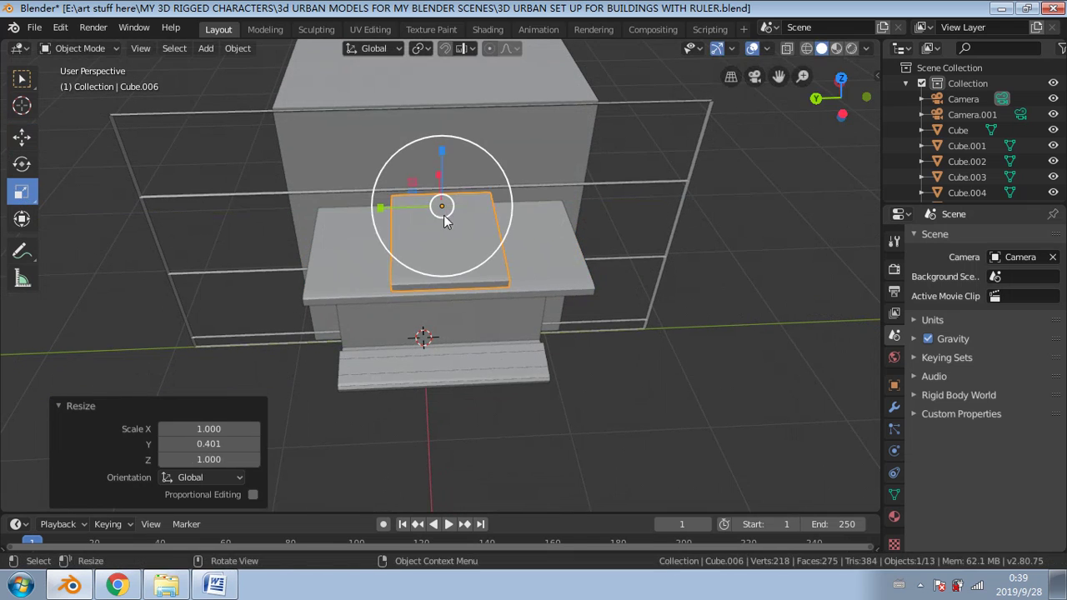
pyautogui.moveTo(443, 162); pyautogui.dragTo(443, 189)
pyautogui.click(21, 136)
pyautogui.moveTo(377, 208); pyautogui.dragTo(303, 210)
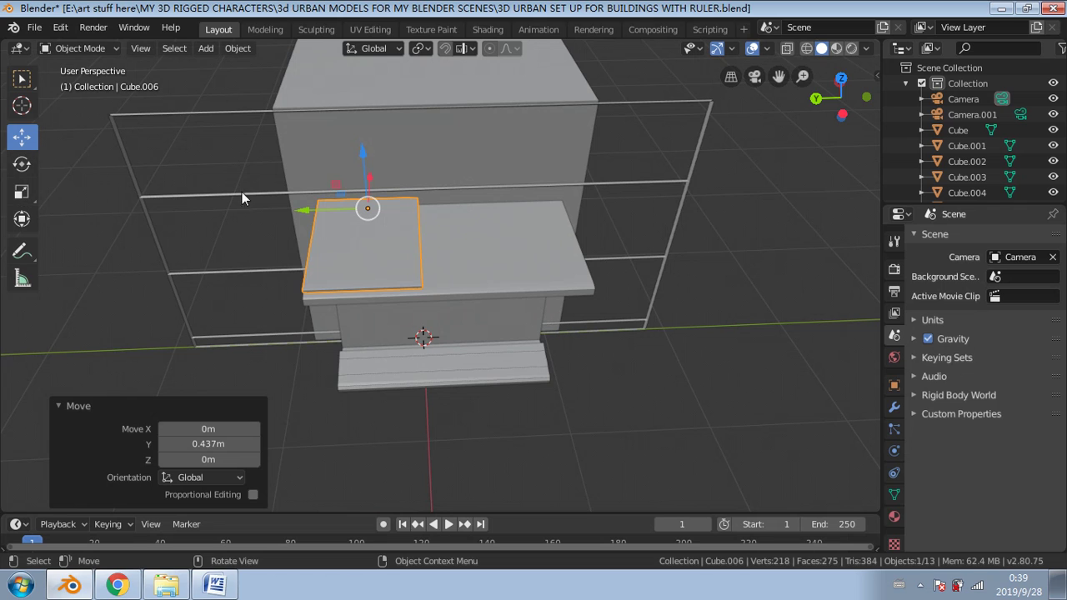
# Step: Scale the small slab to about 0.855 along X, trim it slightly from the top view, and shift it about -0.139 m along Y within the ledge
pyautogui.click(22, 193)
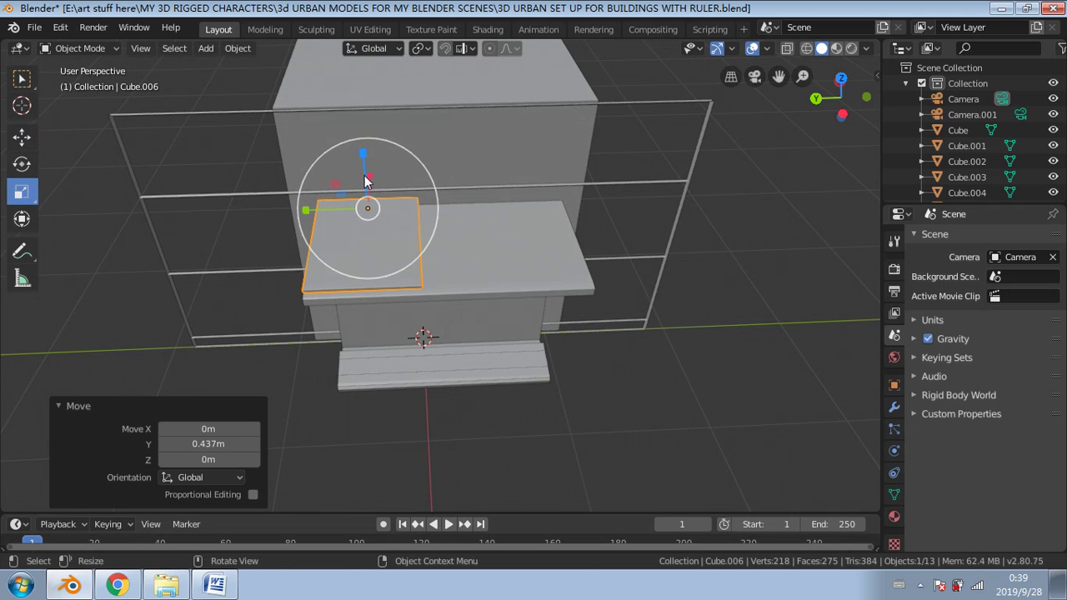
pyautogui.moveTo(364, 177); pyautogui.dragTo(369, 182)
pyautogui.moveTo(413, 203); pyautogui.dragTo(383, 233, button='middle')
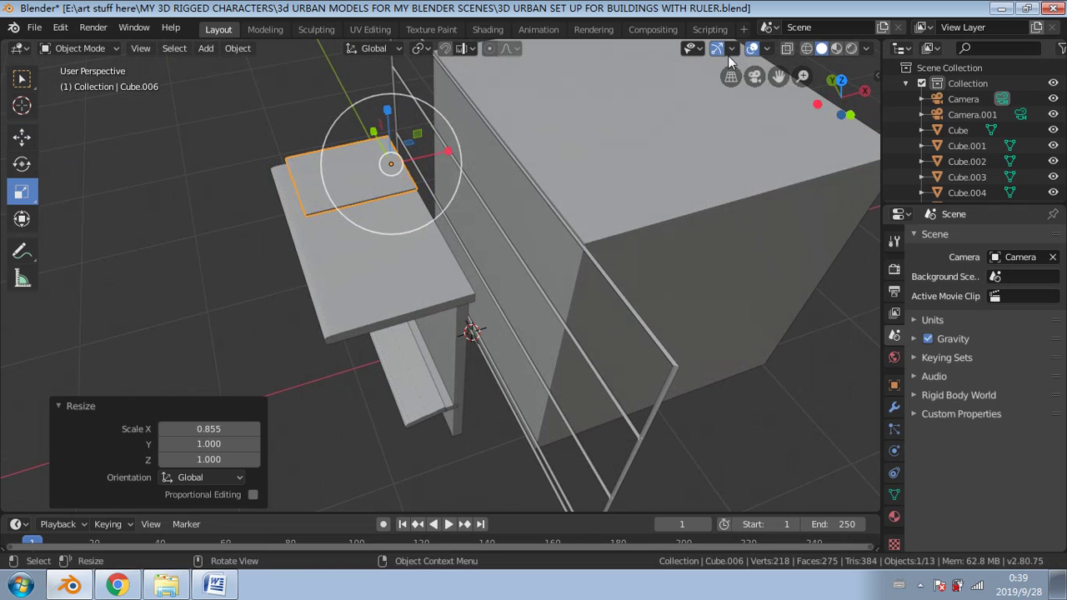
pyautogui.click(841, 80)
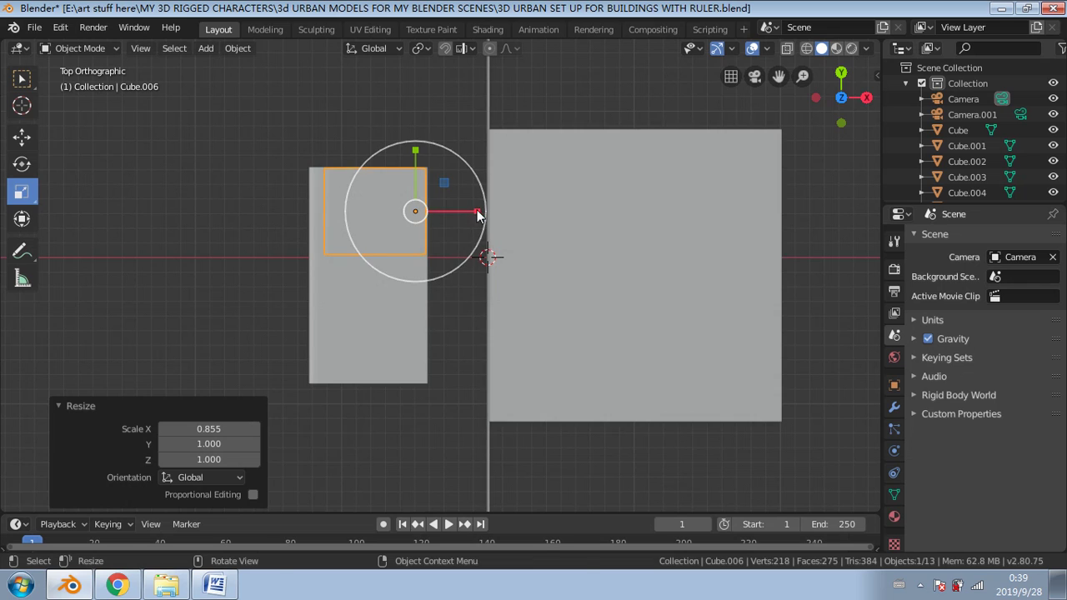
pyautogui.moveTo(481, 213); pyautogui.dragTo(470, 210)
pyautogui.click(30, 142)
pyautogui.moveTo(407, 167)
pyautogui.mouseDown()
pyautogui.moveTo(406, 148)
pyautogui.moveTo(408, 173)
pyautogui.moveTo(405, 166)
pyautogui.mouseUp()
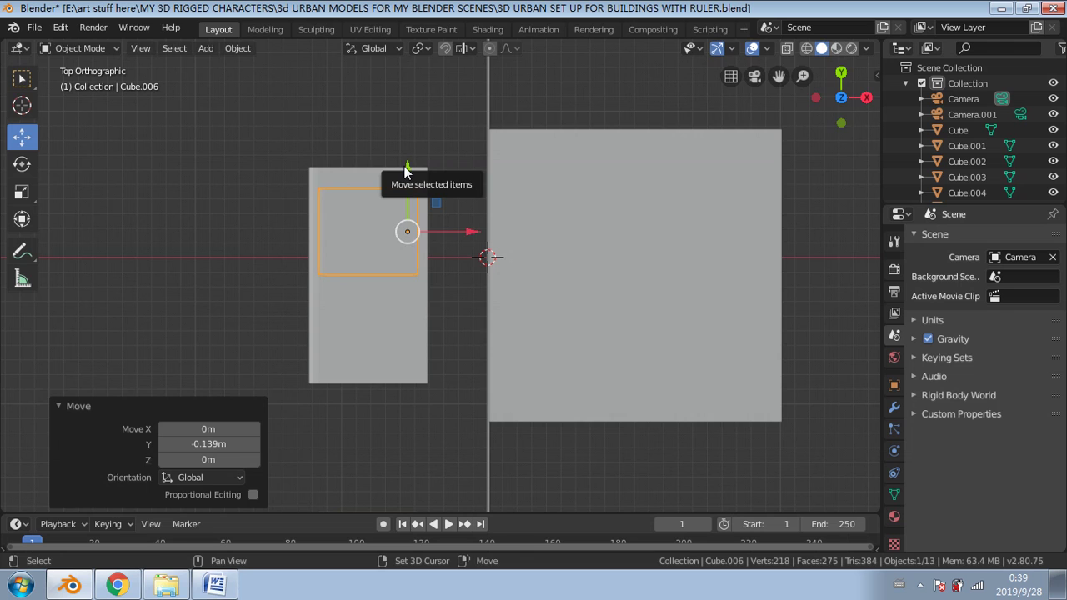
# Step: Duplicate the slab along Y for the ledge's other half and shift both slabs slightly along Y to even their spacing
pyautogui.hotkey('shift', 'd')
pyautogui.press('y')
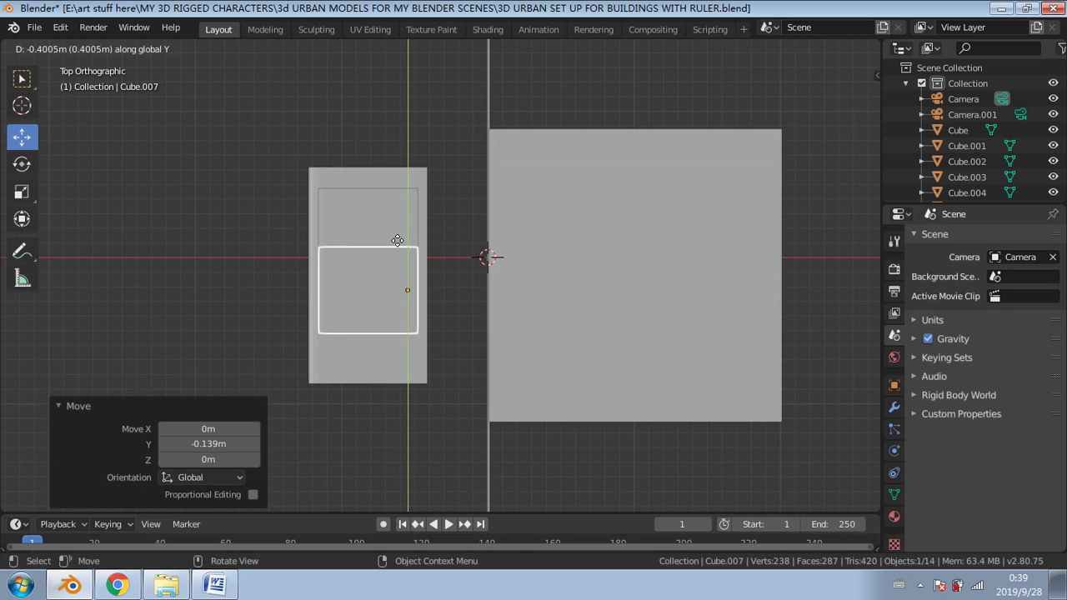
pyautogui.rightClick(393, 257)
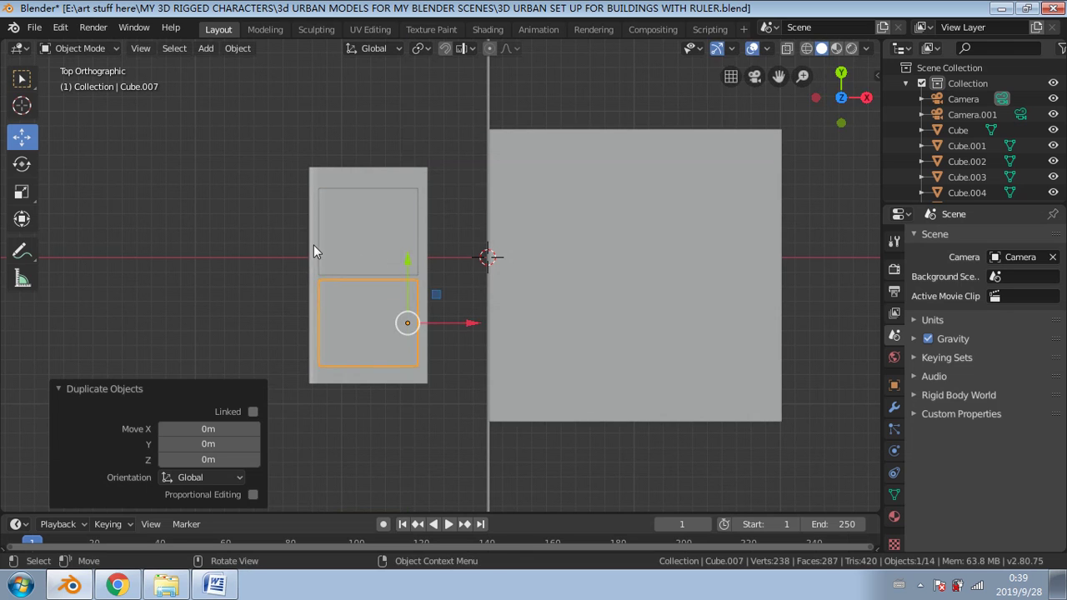
pyautogui.moveTo(313, 245); pyautogui.dragTo(440, 122, button='middle')
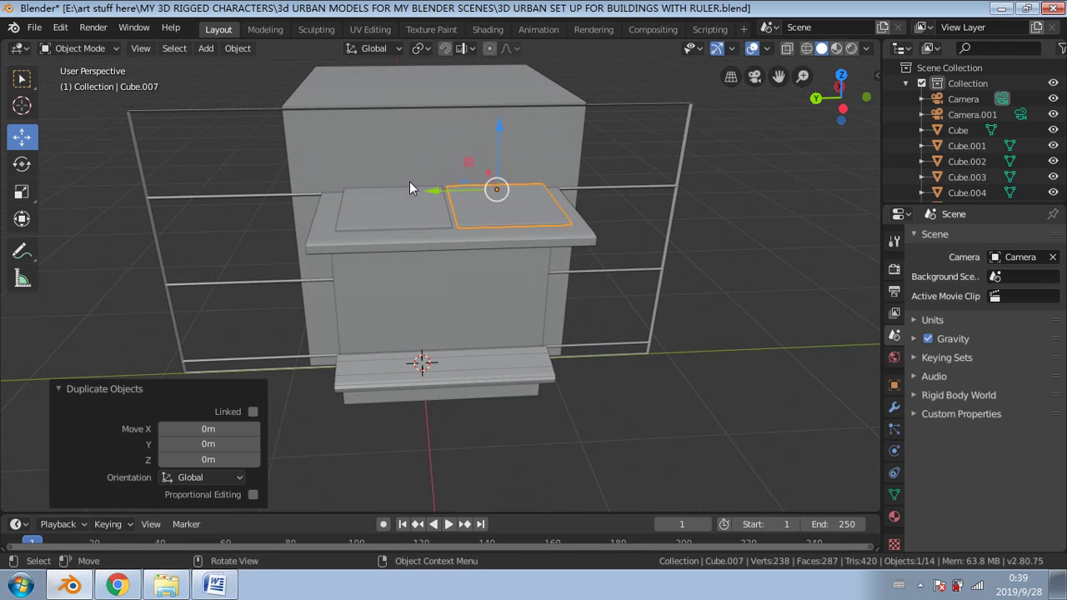
pyautogui.click(400, 202)
pyautogui.press('g')
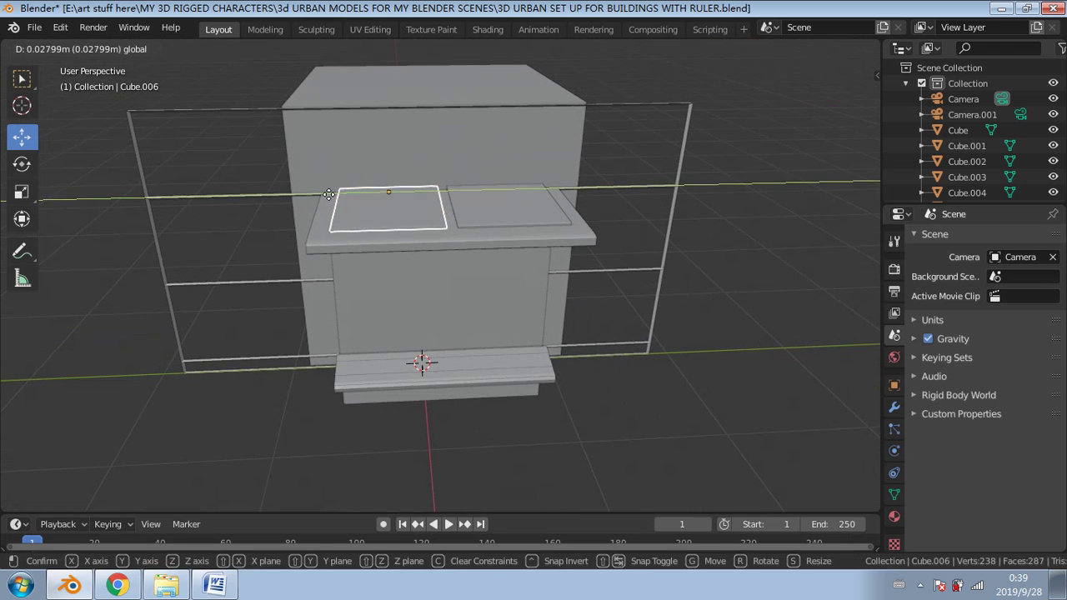
pyautogui.click(416, 219)
pyautogui.click(487, 215)
pyautogui.moveTo(440, 196); pyautogui.dragTo(407, 222)
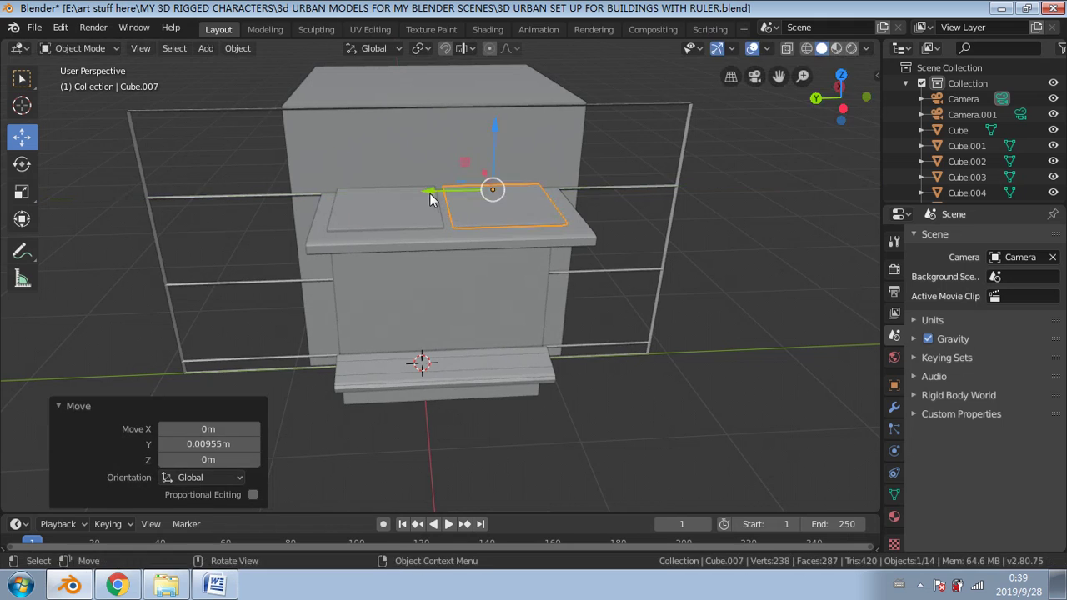
# Step: Select both slabs on the ledge and adjust their thickness together along Z
pyautogui.keyDown('shift'); pyautogui.click(436, 217); pyautogui.keyUp('shift')
pyautogui.keyDown('shift'); pyautogui.click(481, 221); pyautogui.keyUp('shift')
pyautogui.moveTo(484, 221); pyautogui.dragTo(474, 192, button='middle')
pyautogui.scroll(2, 475, 182)
pyautogui.scroll(-1, 474, 191)
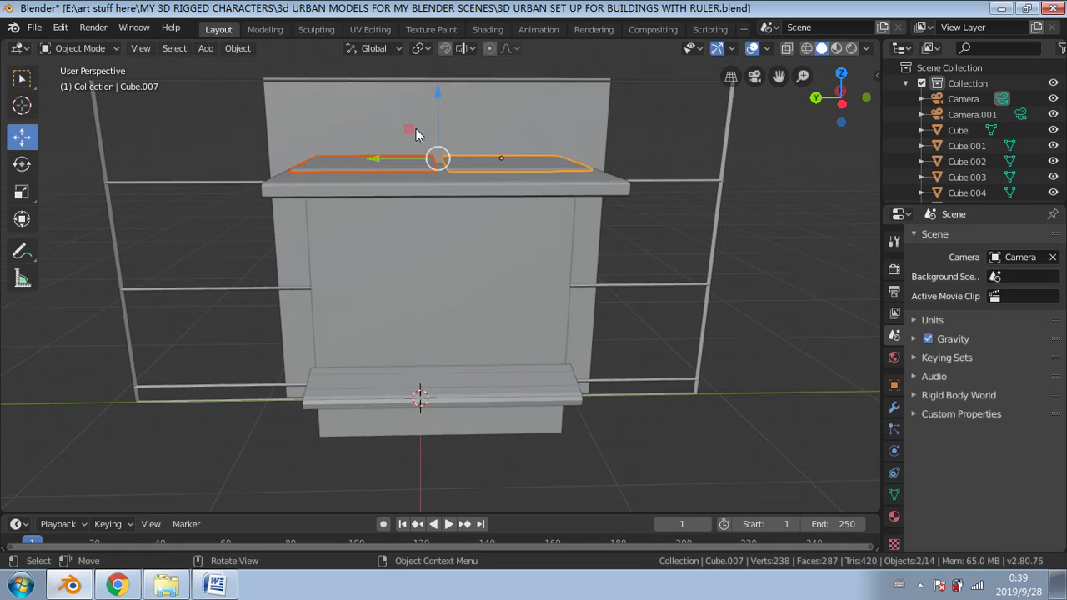
pyautogui.click(22, 191)
pyautogui.moveTo(438, 84)
pyautogui.mouseDown()
pyautogui.moveTo(443, 498)
pyautogui.moveTo(450, 50)
pyautogui.moveTo(453, 72)
pyautogui.mouseUp()
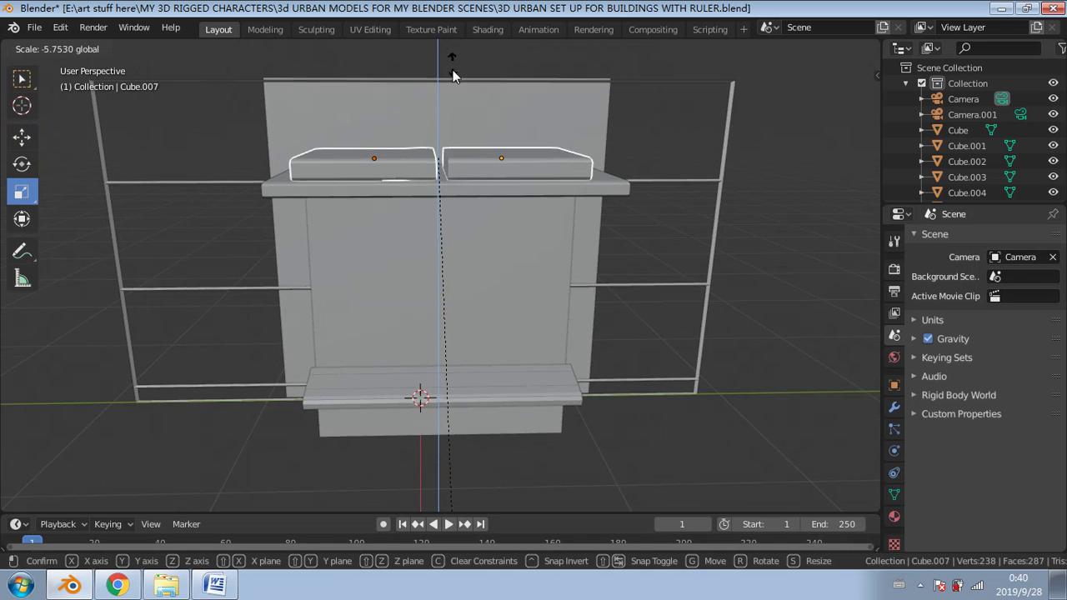
pyautogui.scroll(3, 455, 84)
pyautogui.keyDown('shift'); pyautogui.moveTo(467, 155); pyautogui.dragTo(475, 228, button='middle'); pyautogui.keyUp('shift')
pyautogui.moveTo(450, 167)
pyautogui.mouseDown()
pyautogui.moveTo(456, 208)
pyautogui.moveTo(448, 170)
pyautogui.moveTo(448, 183)
pyautogui.mouseUp()
# Step: Select both slabs, the top ledge, the upright panel, the ridged board and its support strip, and join them into one object
pyautogui.click(22, 135)
pyautogui.hotkey('alt', 'a')
pyautogui.click(458, 294)
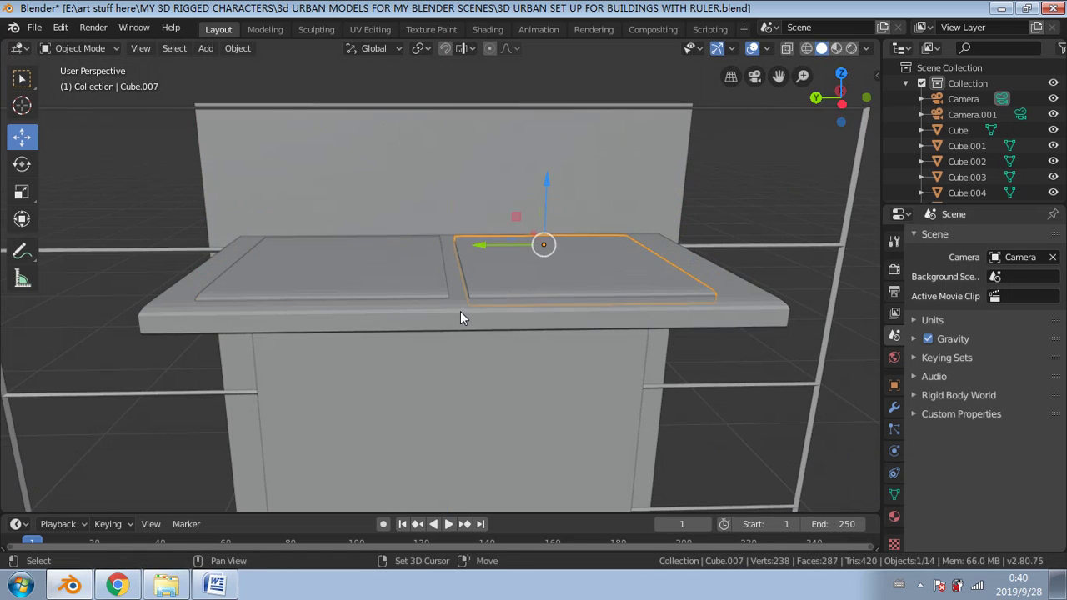
pyautogui.keyDown('shift'); pyautogui.click(460, 312); pyautogui.keyUp('shift')
pyautogui.keyDown('shift'); pyautogui.click(425, 291); pyautogui.keyUp('shift')
pyautogui.moveTo(424, 298); pyautogui.dragTo(468, 340, button='middle')
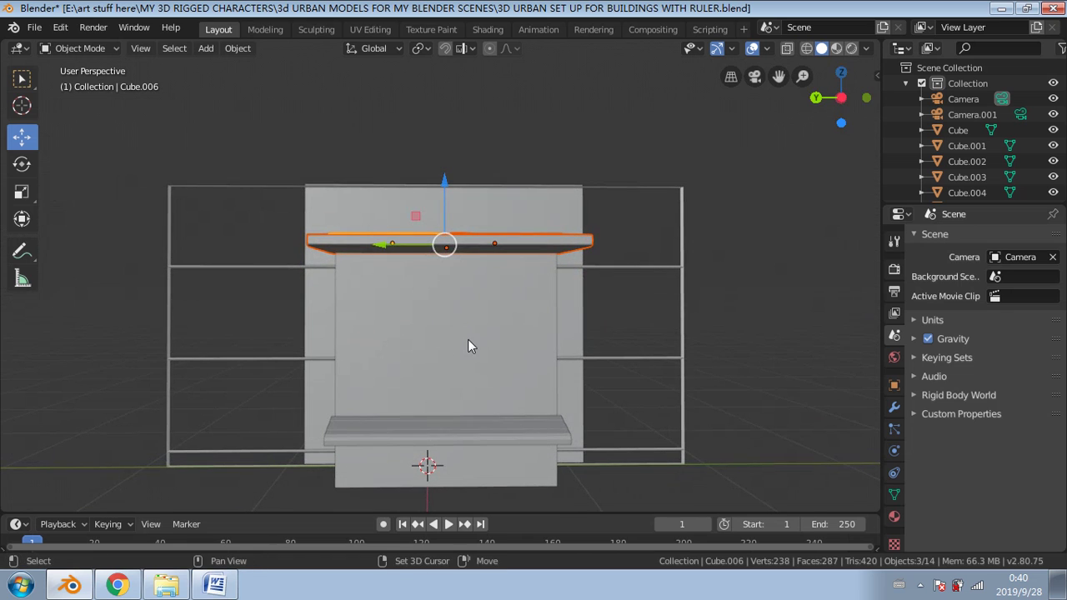
pyautogui.keyDown('shift'); pyautogui.click(466, 366); pyautogui.keyUp('shift')
pyautogui.keyDown('shift'); pyautogui.click(460, 428); pyautogui.keyUp('shift')
pyautogui.moveTo(533, 435); pyautogui.dragTo(448, 434, button='middle')
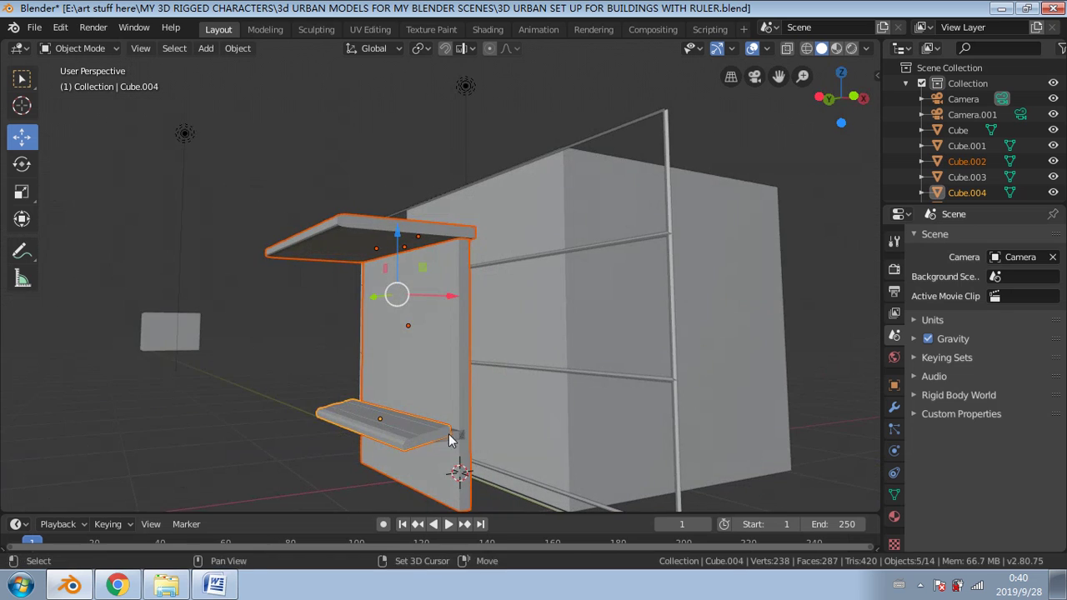
pyautogui.keyDown('shift'); pyautogui.click(453, 439); pyautogui.keyUp('shift')
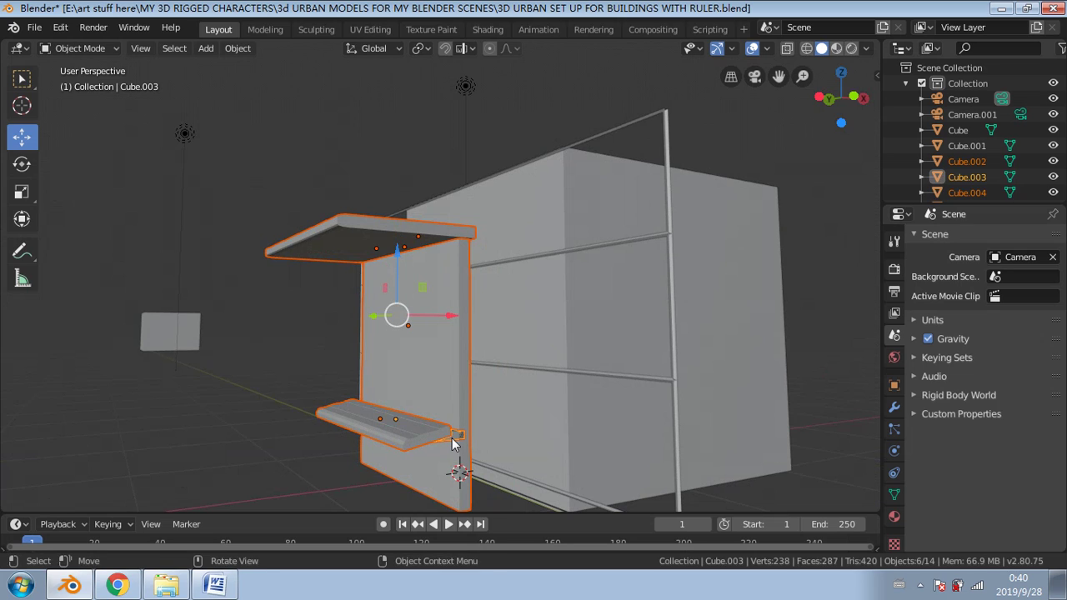
pyautogui.hotkey('ctrl', 'j')
# Step: Scale the joined element to about 0.8 along Z, and by about 1.04 and 0.94 along Y
pyautogui.moveTo(452, 445); pyautogui.dragTo(431, 361, button='middle')
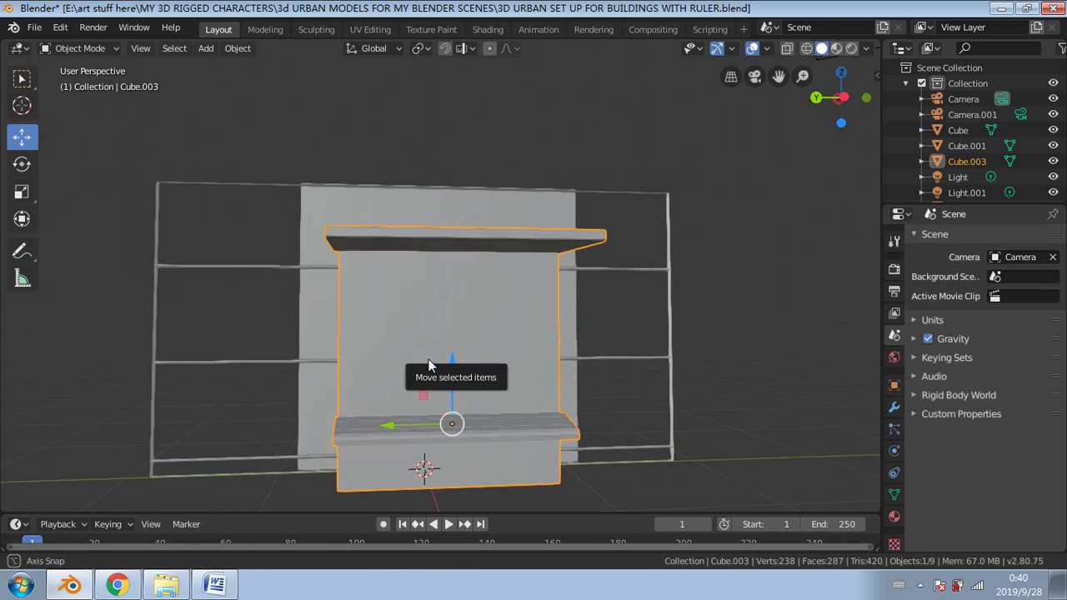
pyautogui.moveTo(249, 260); pyautogui.dragTo(226, 276, button='middle')
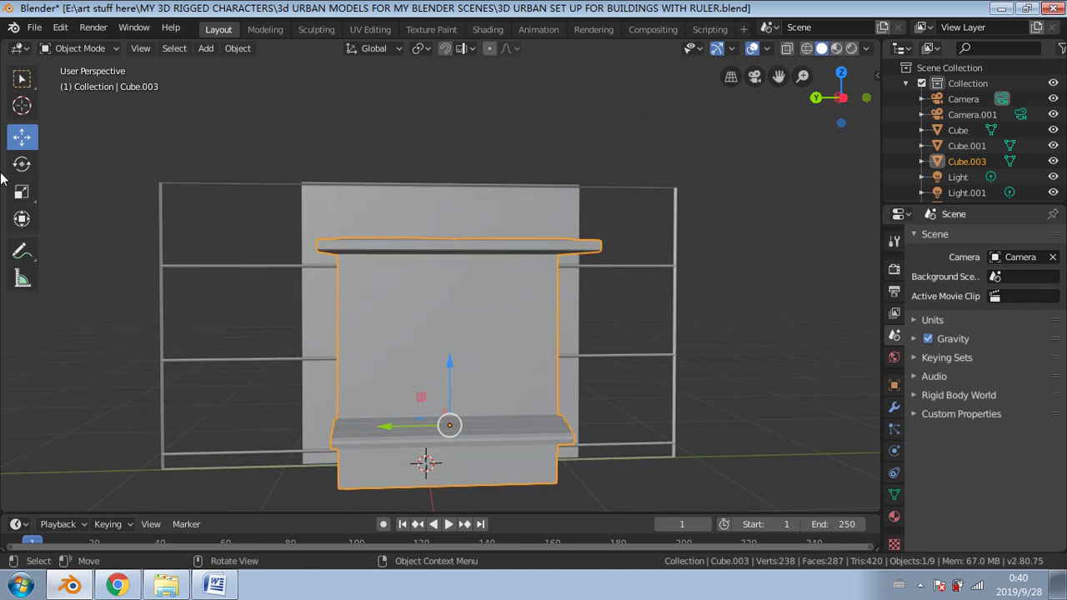
pyautogui.click(38, 193)
pyautogui.moveTo(451, 364); pyautogui.dragTo(452, 381)
pyautogui.moveTo(454, 382); pyautogui.dragTo(530, 355, button='middle')
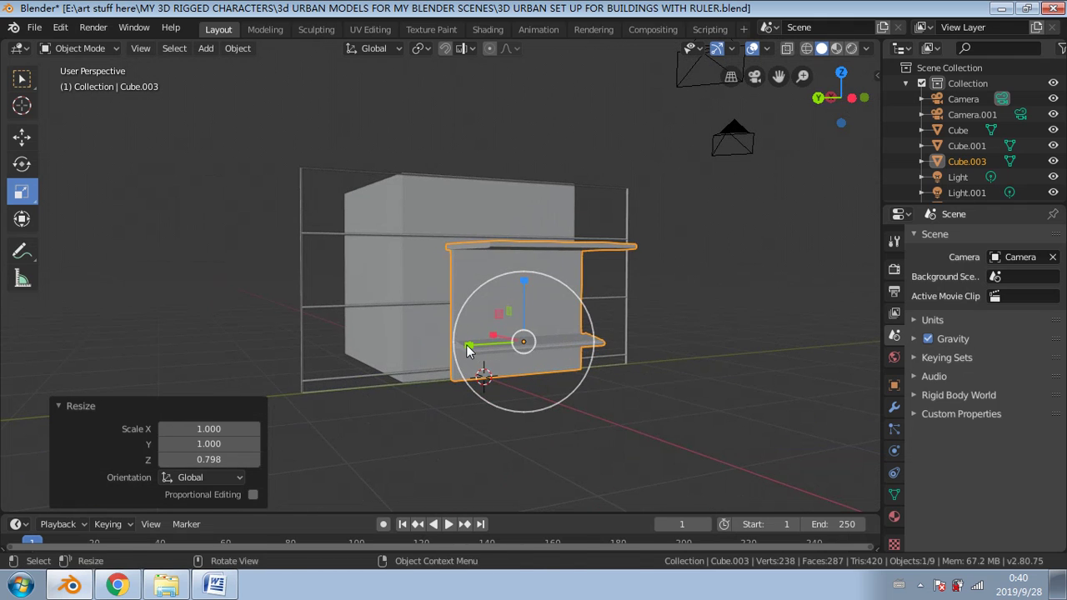
pyautogui.moveTo(467, 345); pyautogui.dragTo(464, 345)
pyautogui.moveTo(590, 356); pyautogui.dragTo(501, 343, button='middle')
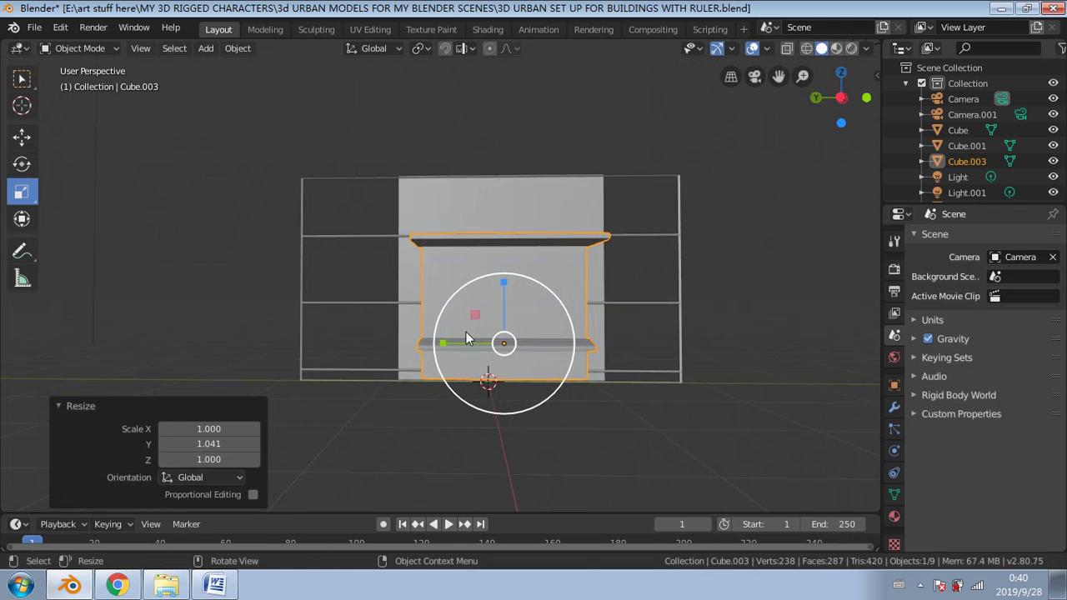
pyautogui.moveTo(441, 343); pyautogui.dragTo(446, 344)
pyautogui.moveTo(561, 324); pyautogui.dragTo(454, 310, button='middle')
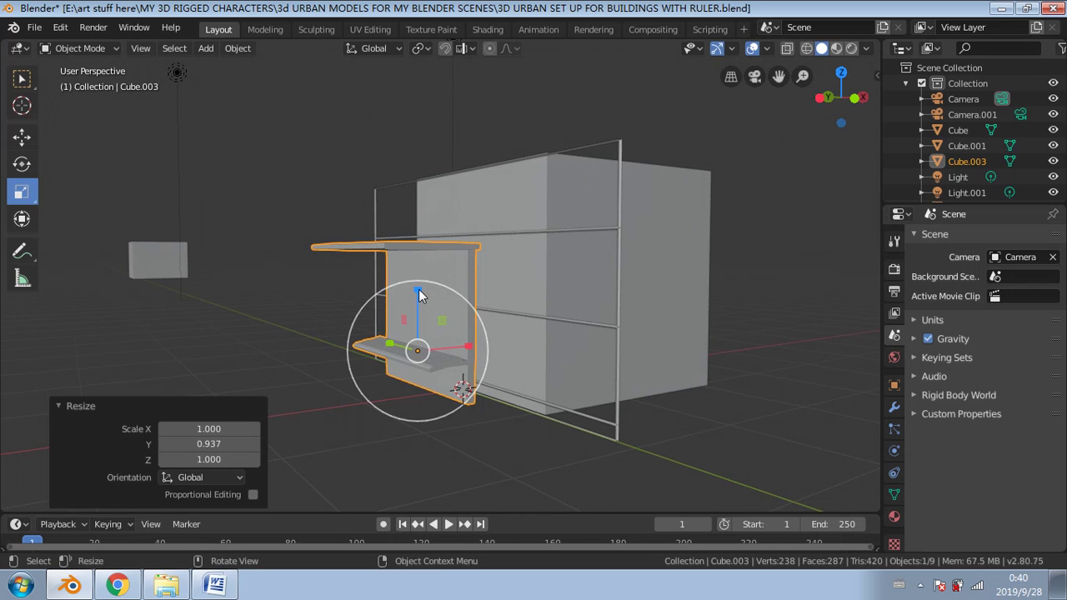
# Step: Scale the joined element by about 1.06 and 1.03 along Z, adjust its Y width slightly, and deselect it
pyautogui.moveTo(419, 291); pyautogui.dragTo(418, 272)
pyautogui.moveTo(418, 271); pyautogui.dragTo(467, 292, button='middle')
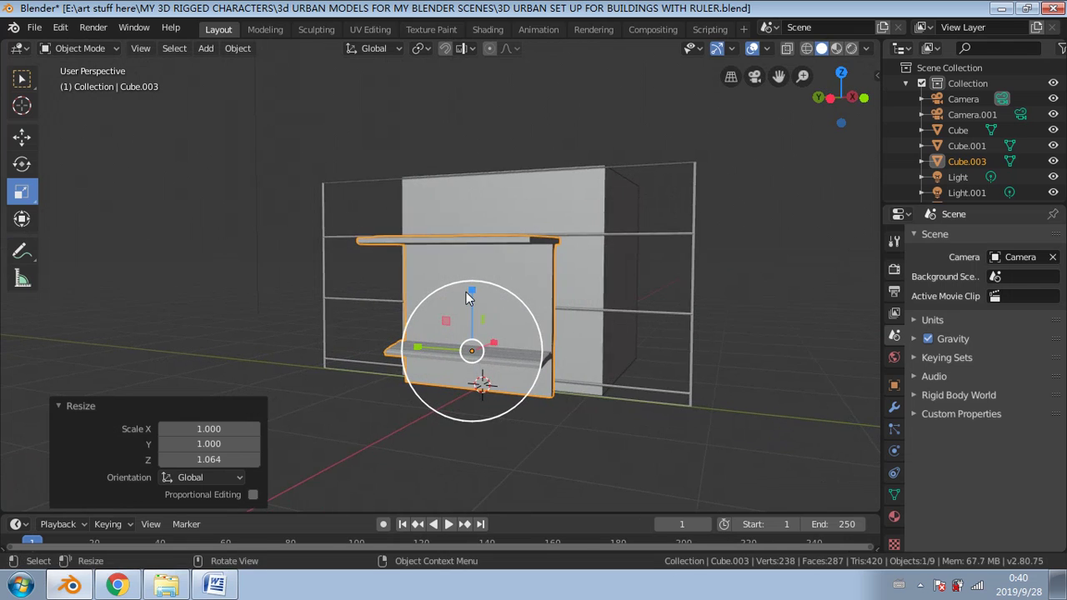
pyautogui.moveTo(471, 296); pyautogui.dragTo(474, 288)
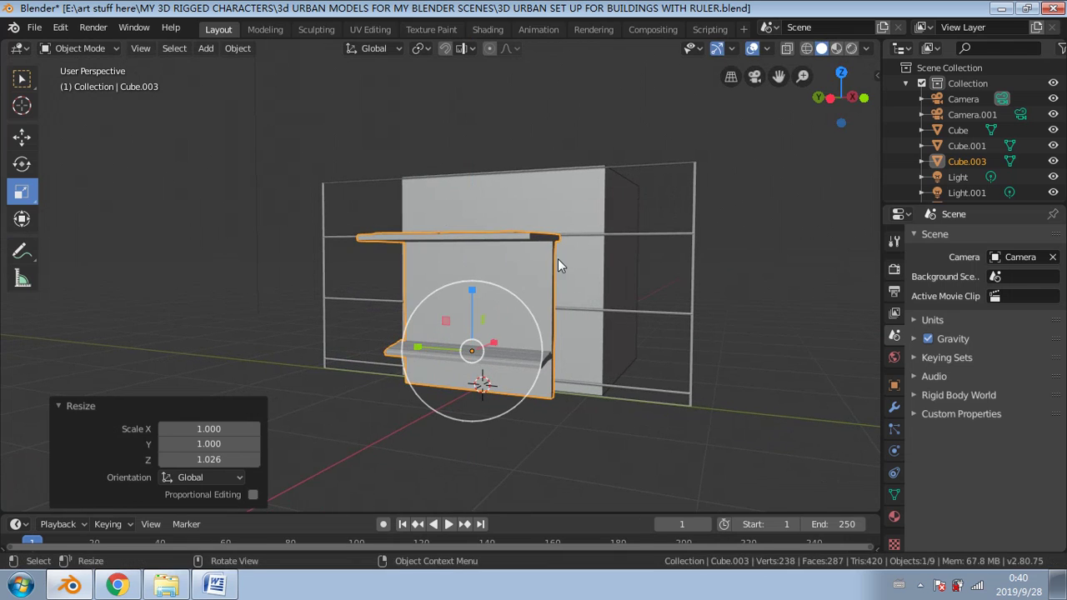
pyautogui.moveTo(558, 259); pyautogui.dragTo(484, 256, button='middle')
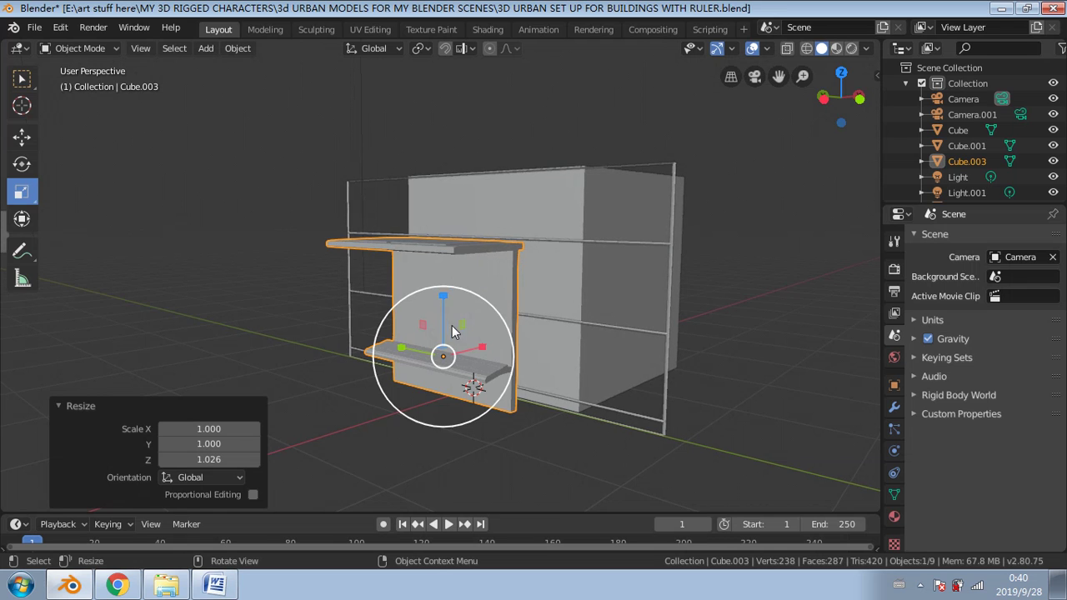
pyautogui.moveTo(401, 348); pyautogui.dragTo(397, 348)
pyautogui.moveTo(397, 348); pyautogui.dragTo(566, 356, button='middle')
pyautogui.moveTo(662, 383); pyautogui.dragTo(697, 378, button='middle')
pyautogui.click(631, 362)
pyautogui.moveTo(631, 362); pyautogui.dragTo(495, 376, button='middle')
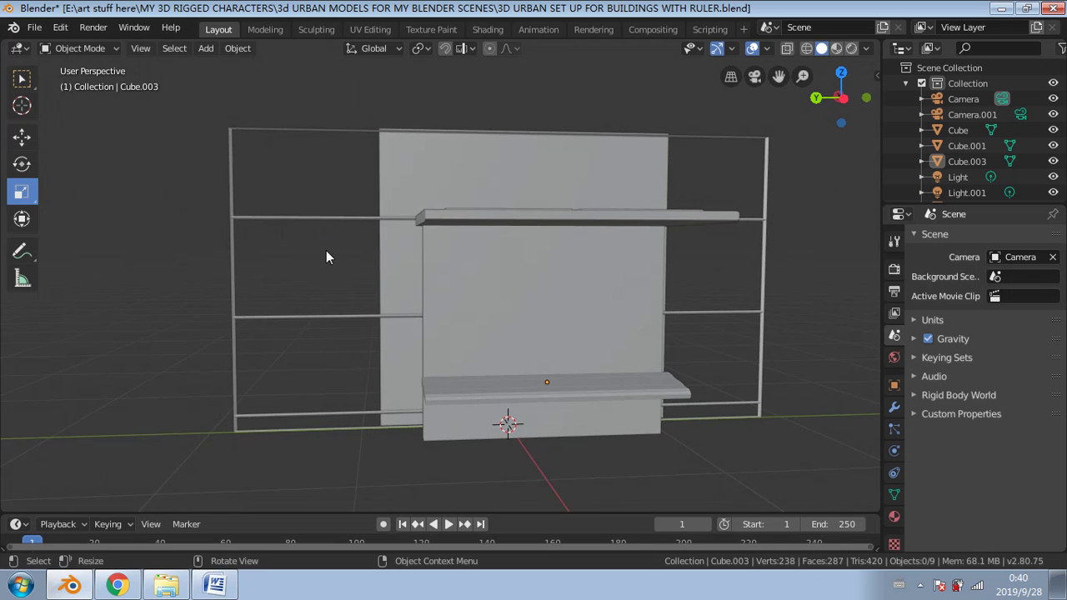
# Step: Duplicate the large building block and move the copy forward along X in front of the facade
pyautogui.click(379, 192)
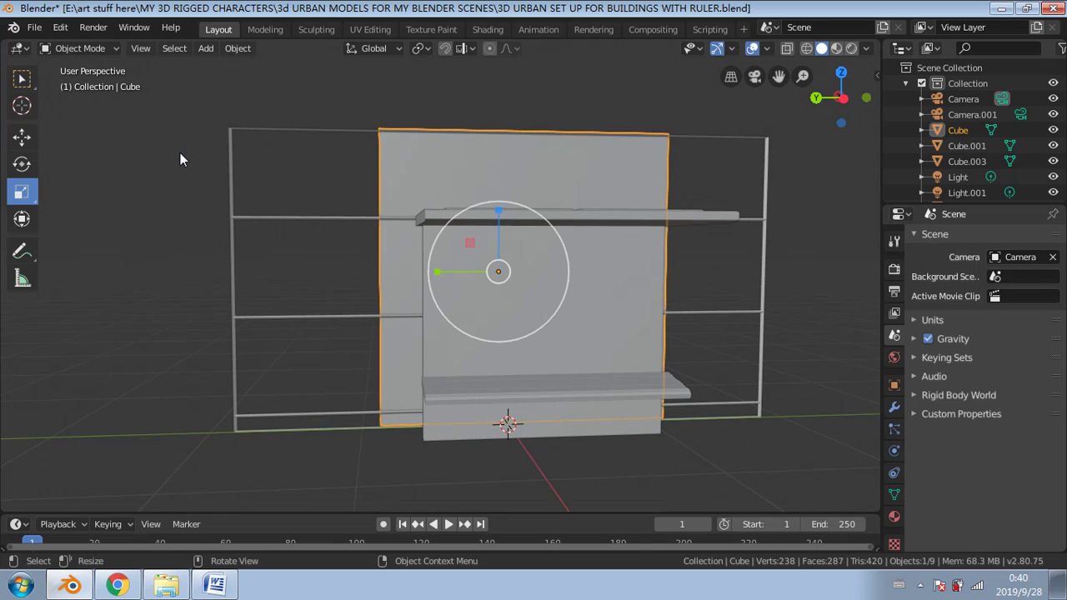
pyautogui.hotkey('shift', 'd')
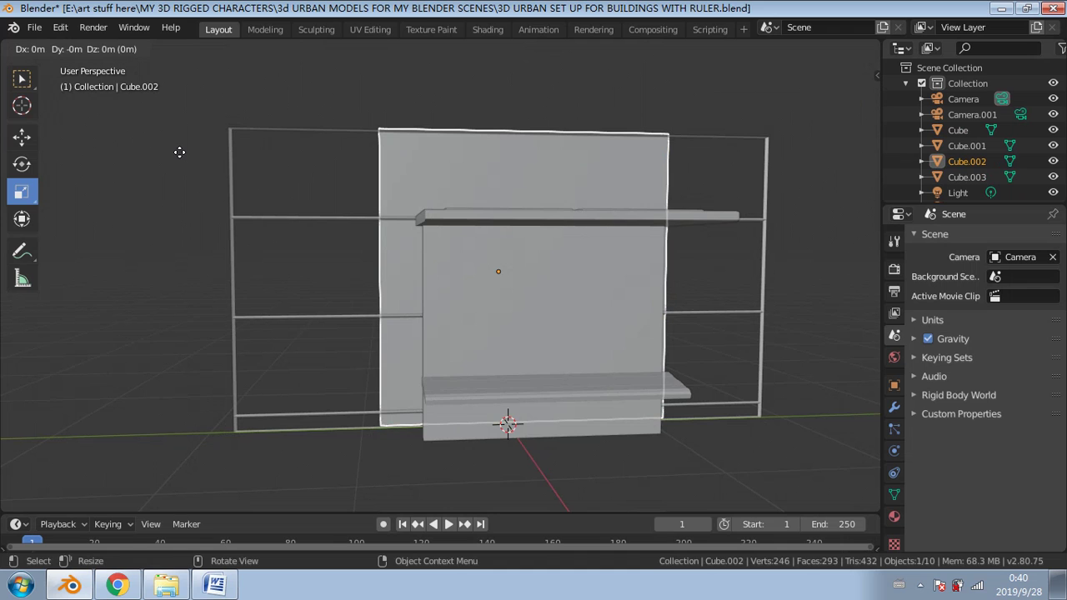
pyautogui.press('x')
pyautogui.click(252, 222)
pyautogui.scroll(-3, 292, 240)
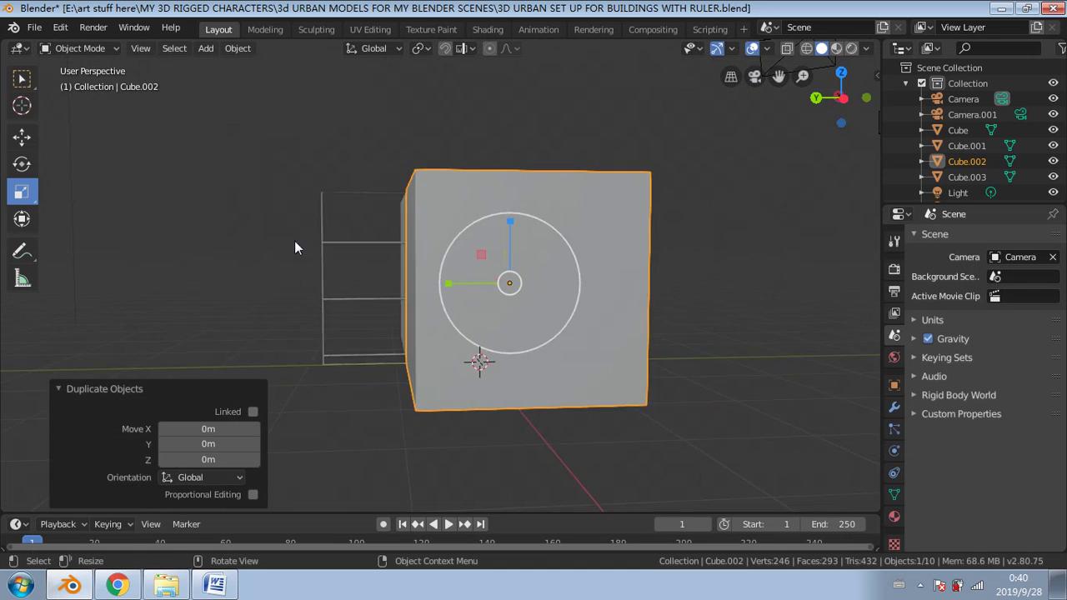
# Step: Reduce the copied block's height and reposition it in front of the facade element
pyautogui.moveTo(295, 242); pyautogui.dragTo(516, 263, button='middle')
pyautogui.moveTo(557, 238); pyautogui.dragTo(610, 294)
pyautogui.click(23, 137)
pyautogui.moveTo(610, 294); pyautogui.dragTo(361, 243, button='middle')
pyautogui.moveTo(230, 241); pyautogui.dragTo(273, 307)
# Step: Scale the copied block uniformly to about 0.616, and by about 0.617 along Y
pyautogui.click(22, 191)
pyautogui.moveTo(274, 307); pyautogui.dragTo(470, 321, button='middle')
pyautogui.press('s')
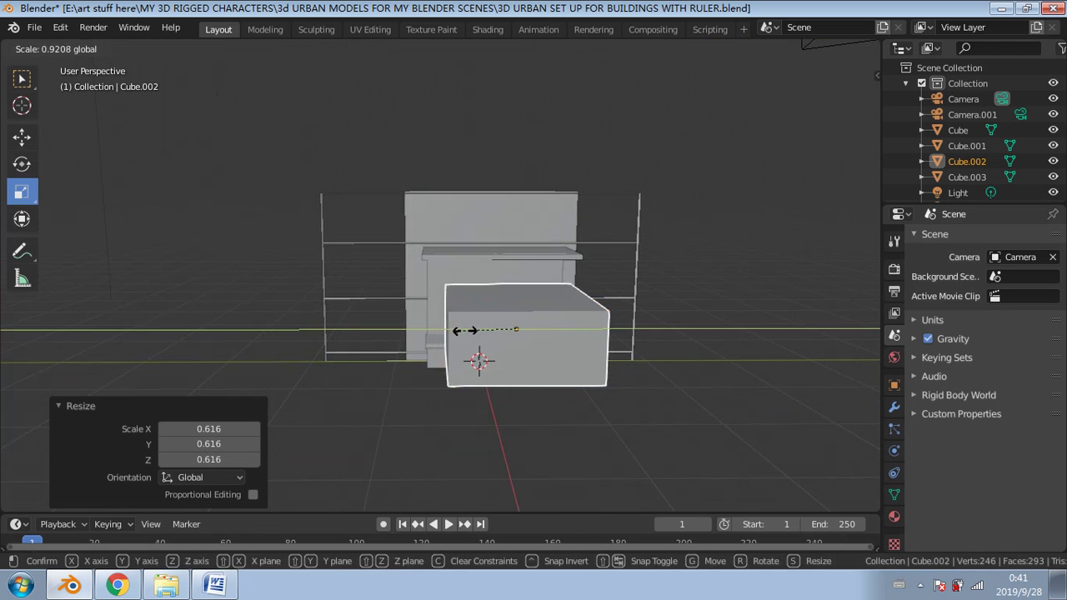
pyautogui.press('y')
pyautogui.click(516, 317)
# Step: In the wireframe side view, move the small block about -0.295 m along Y toward one half of the panel
pyautogui.scroll(2, 504, 305)
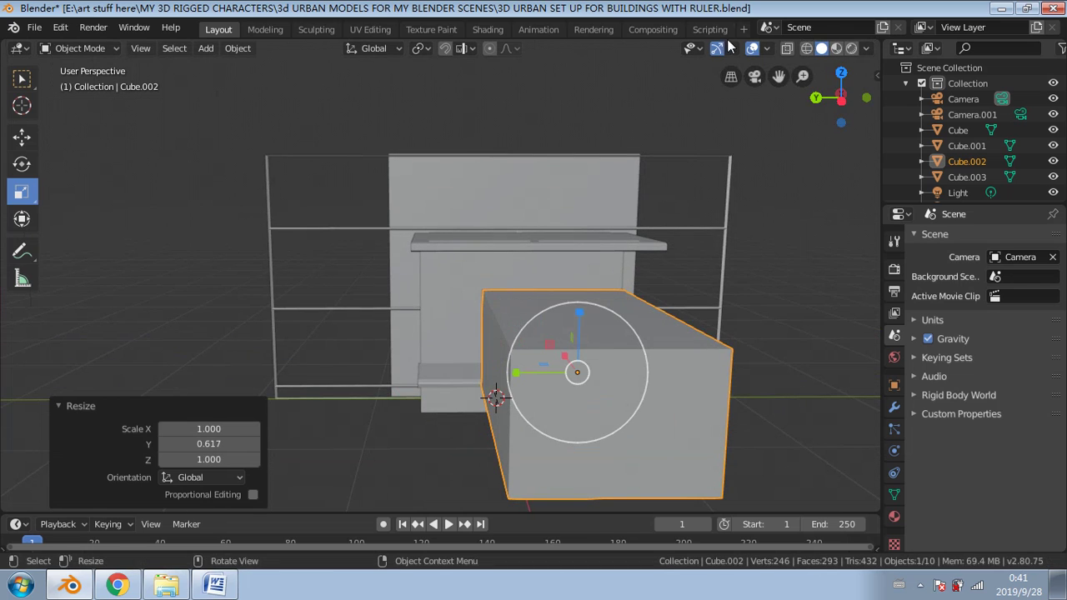
pyautogui.click(807, 49)
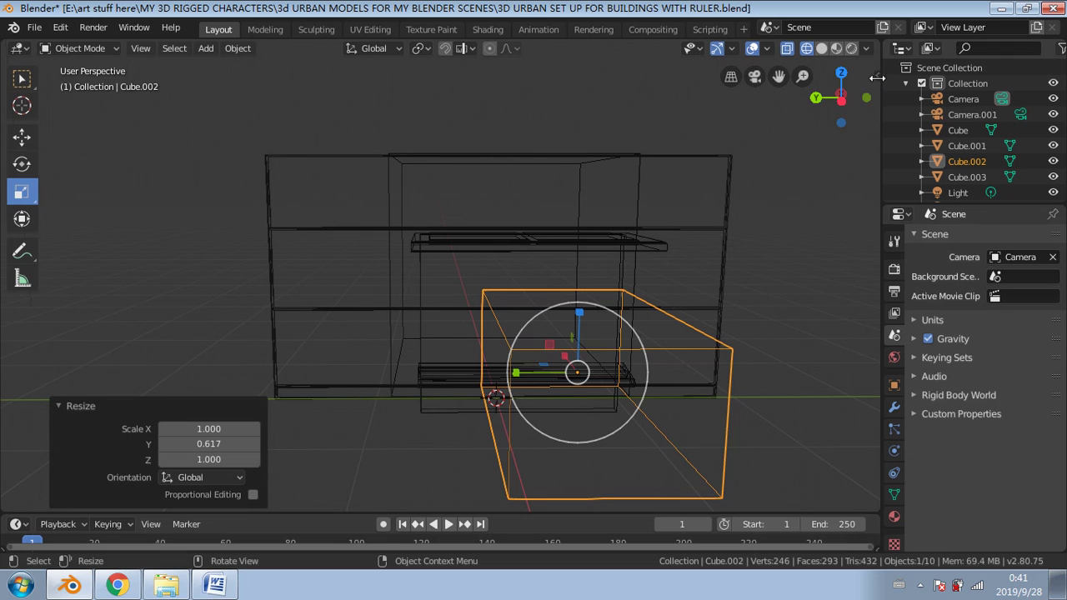
pyautogui.click(842, 73)
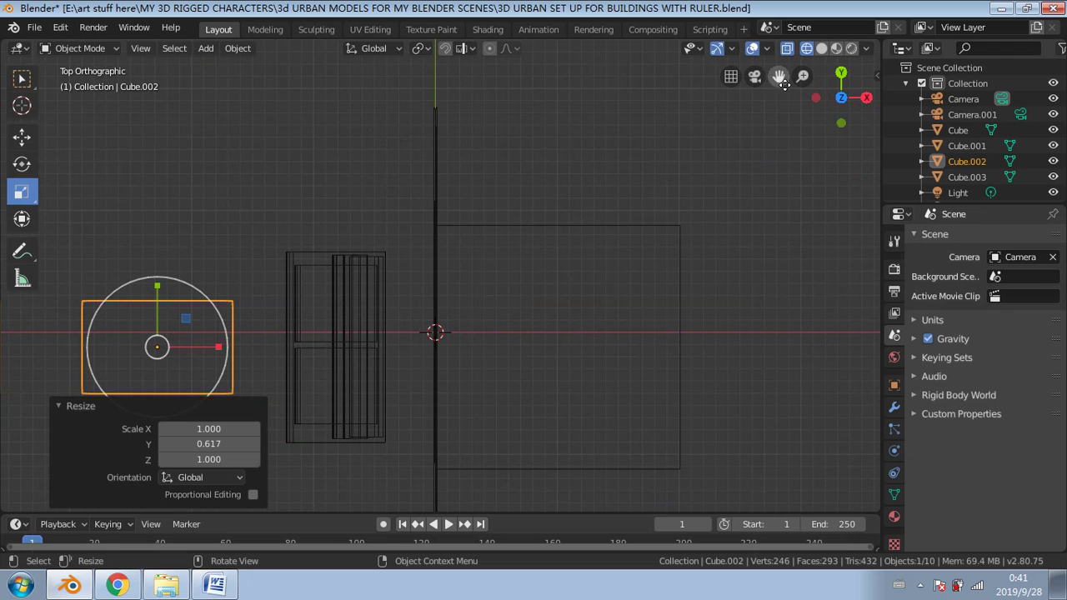
pyautogui.click(867, 98)
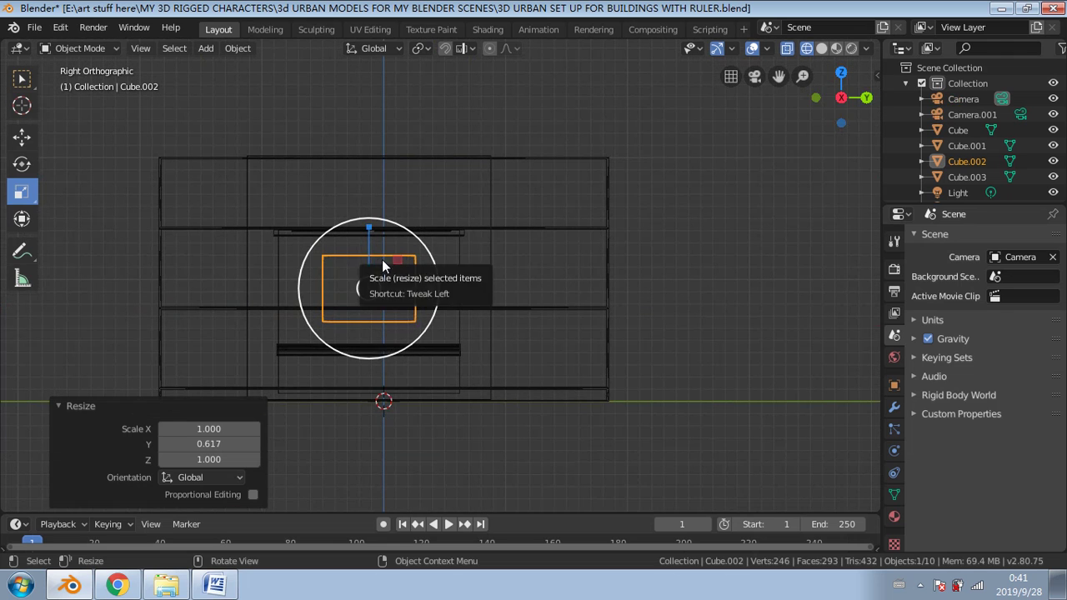
pyautogui.click(28, 142)
pyautogui.moveTo(431, 289); pyautogui.dragTo(399, 300)
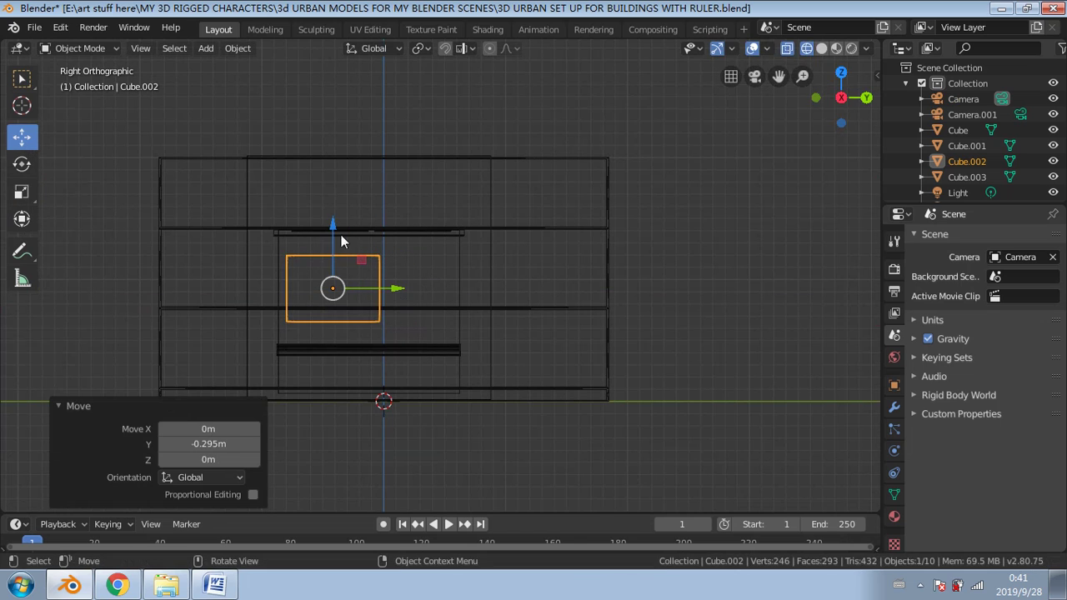
# Step: Scale the small block by about 1.418 along Z, shift it about -0.038 m along Y, and restore solid shading
pyautogui.click(22, 198)
pyautogui.moveTo(332, 232); pyautogui.dragTo(339, 203)
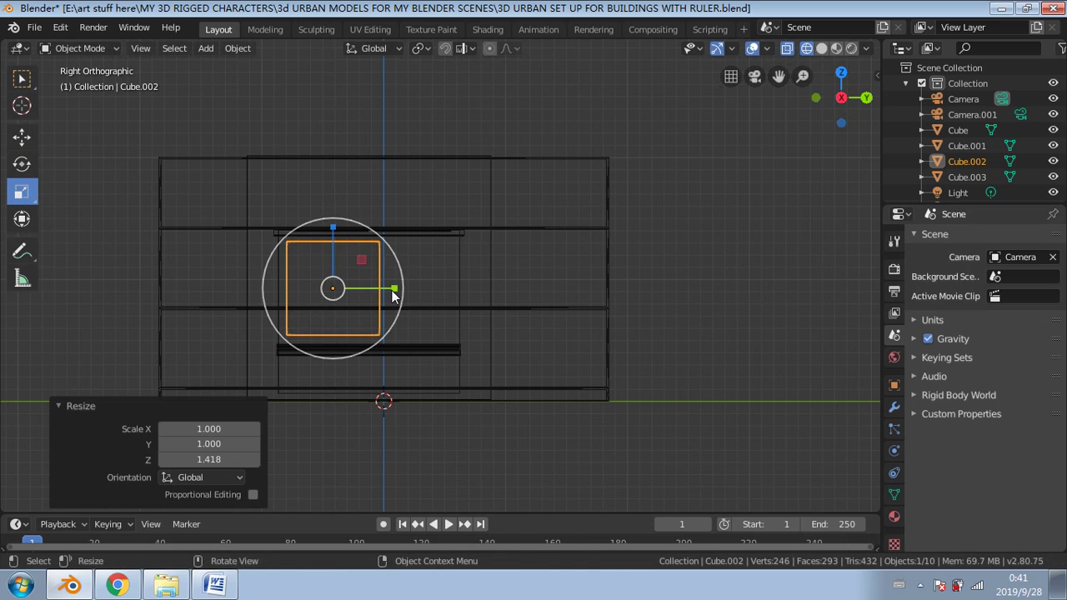
pyautogui.moveTo(393, 289)
pyautogui.mouseDown()
pyautogui.moveTo(375, 289)
pyautogui.moveTo(389, 297)
pyautogui.mouseUp()
pyautogui.click(23, 138)
pyautogui.moveTo(389, 297); pyautogui.dragTo(475, 321, button='middle')
pyautogui.click(822, 48)
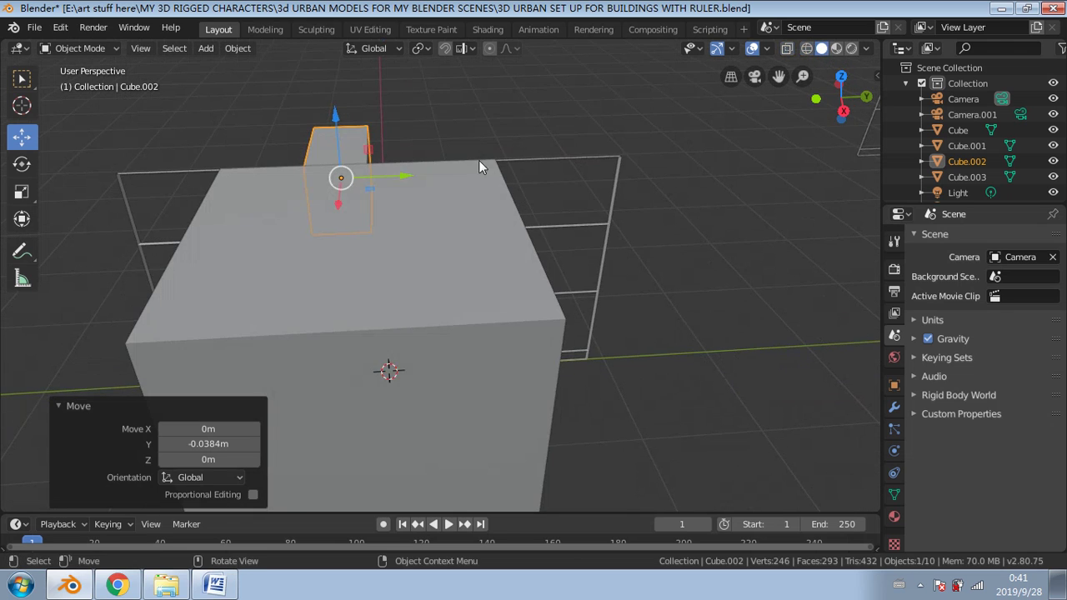
# Step: Duplicate the small block about 0.67 m along Y, leaving a narrow gap, and join both blocks into one object
pyautogui.moveTo(479, 160)
pyautogui.mouseDown(button='middle')
pyautogui.moveTo(398, 237)
pyautogui.moveTo(662, 185)
pyautogui.moveTo(671, 158)
pyautogui.moveTo(616, 221)
pyautogui.mouseUp(button='middle')
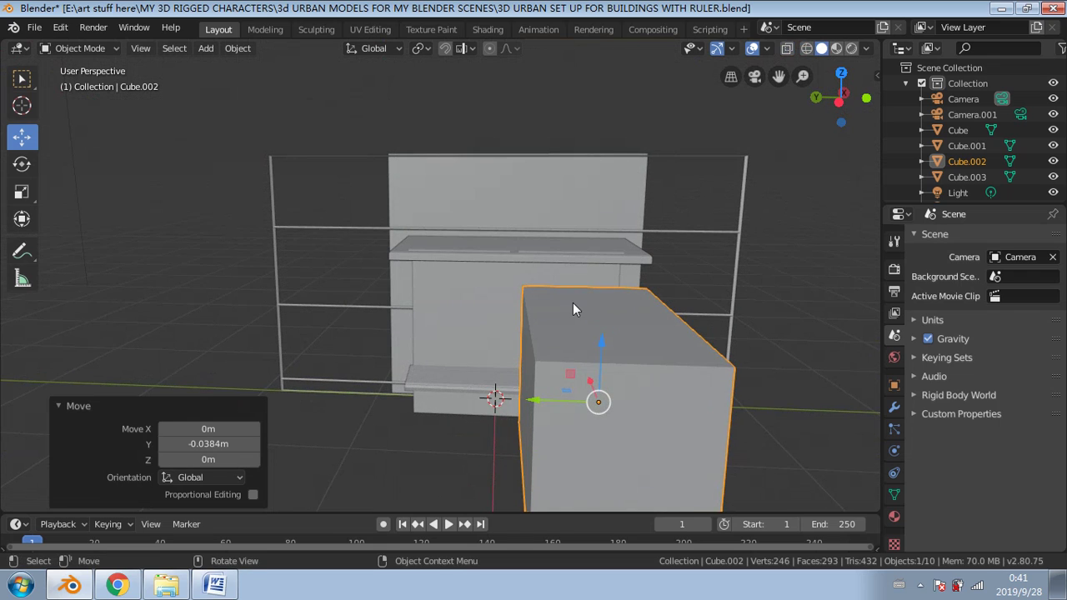
pyautogui.hotkey('shift', 'd')
pyautogui.press('y')
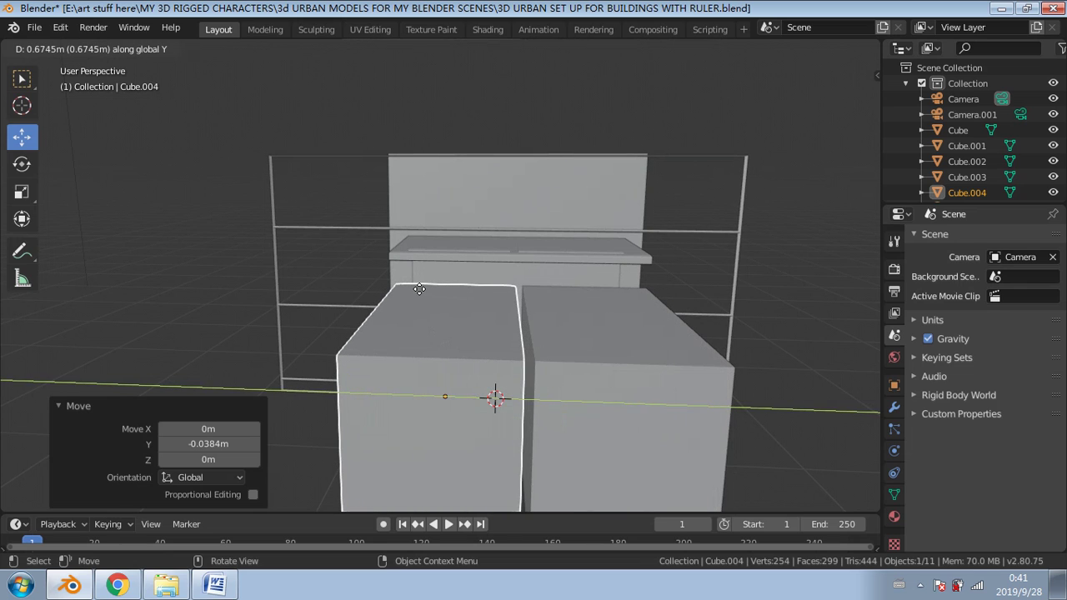
pyautogui.click(419, 288)
pyautogui.keyDown('shift'); pyautogui.click(551, 340); pyautogui.keyUp('shift')
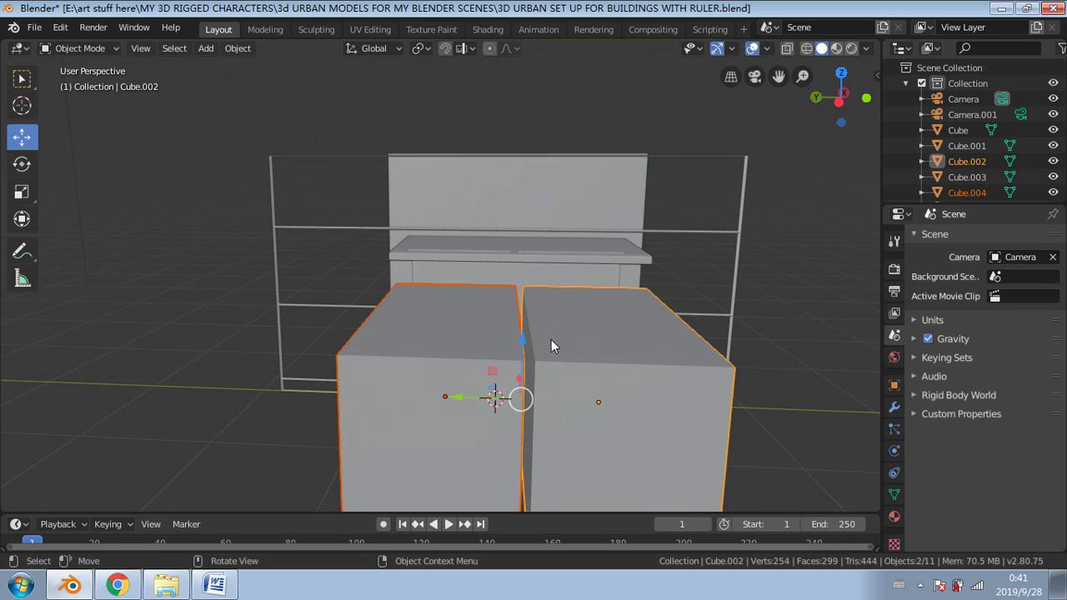
pyautogui.hotkey('ctrl', 'j')
# Step: Move the joined blocks about 1.2 m along X into the upright panel, and nudge them about -0.005 m
pyautogui.moveTo(519, 335); pyautogui.dragTo(586, 282, button='middle')
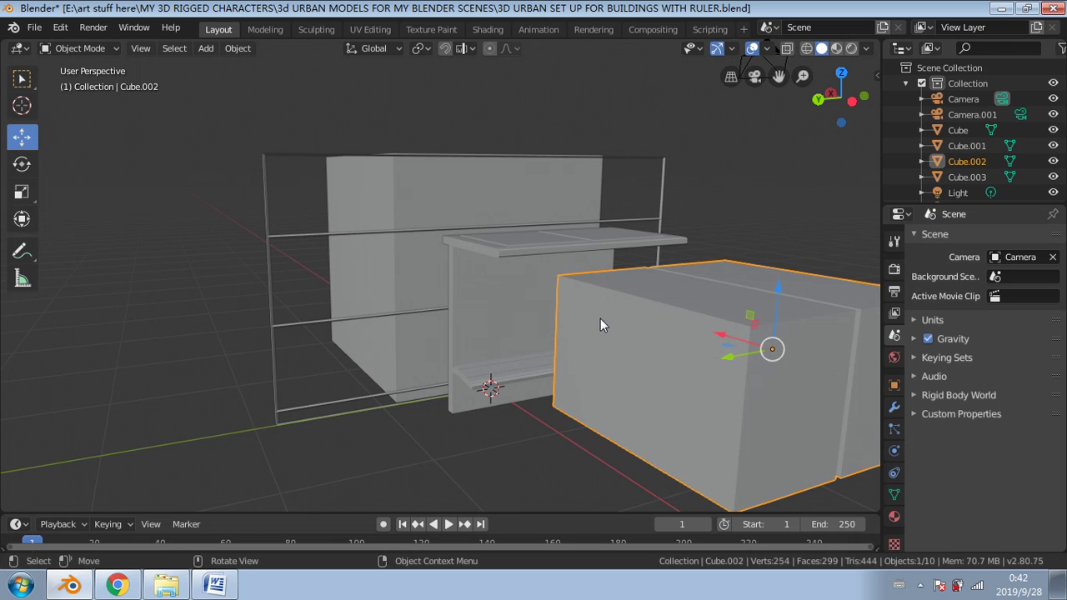
pyautogui.moveTo(600, 319); pyautogui.dragTo(646, 317, button='middle')
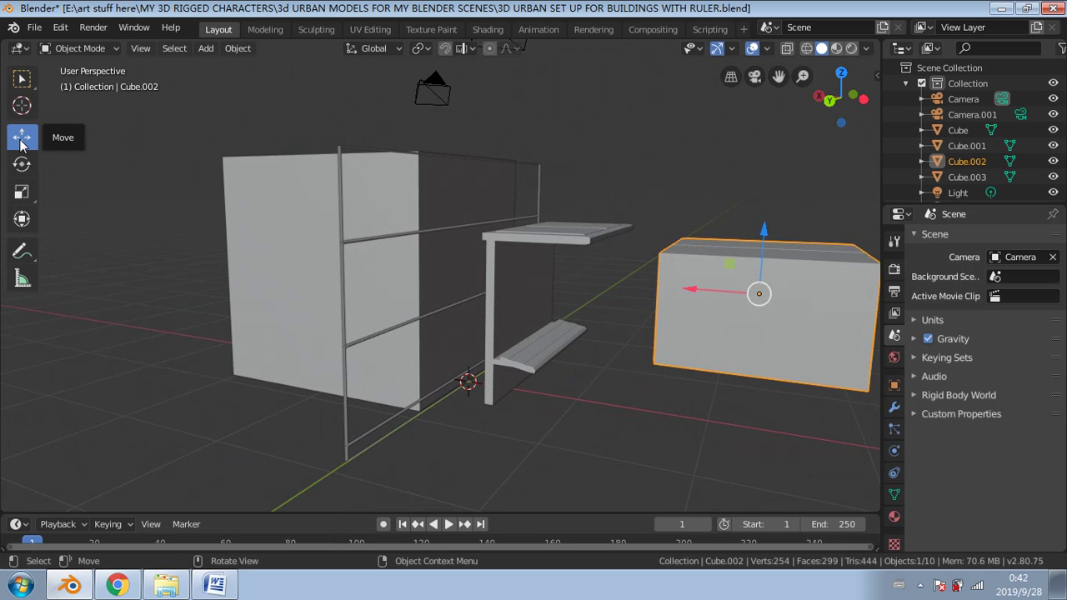
pyautogui.moveTo(705, 292); pyautogui.dragTo(575, 301)
pyautogui.moveTo(575, 295); pyautogui.dragTo(613, 283, button='middle')
pyautogui.scroll(2, 611, 284)
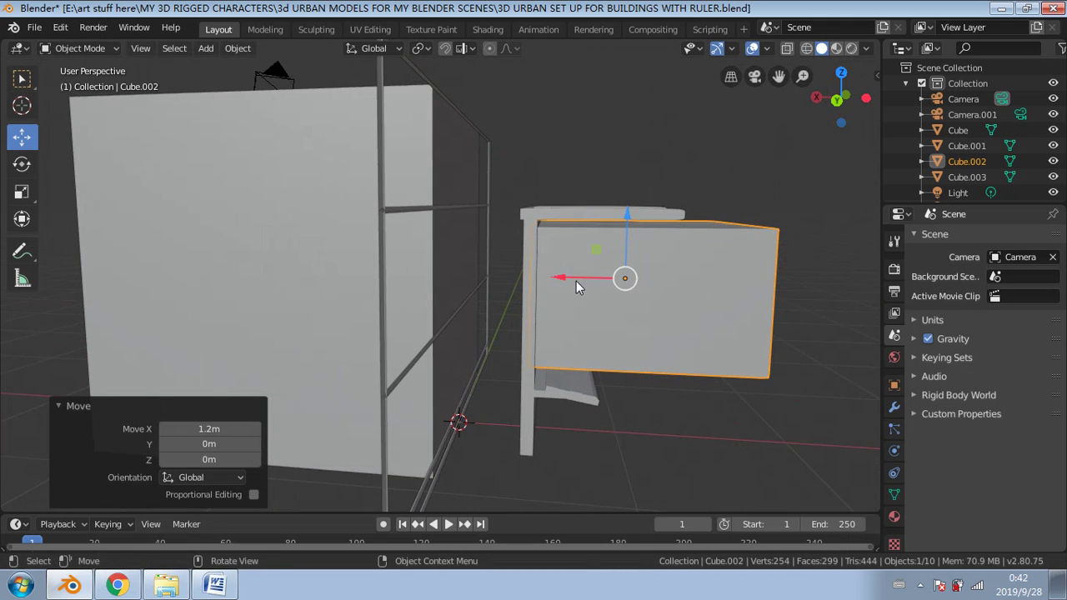
pyautogui.moveTo(574, 271); pyautogui.dragTo(564, 276)
# Step: Add a Boolean modifier to the facade element with operation Difference and object Cube.002, and apply it
pyautogui.moveTo(566, 276); pyautogui.dragTo(352, 284, button='middle')
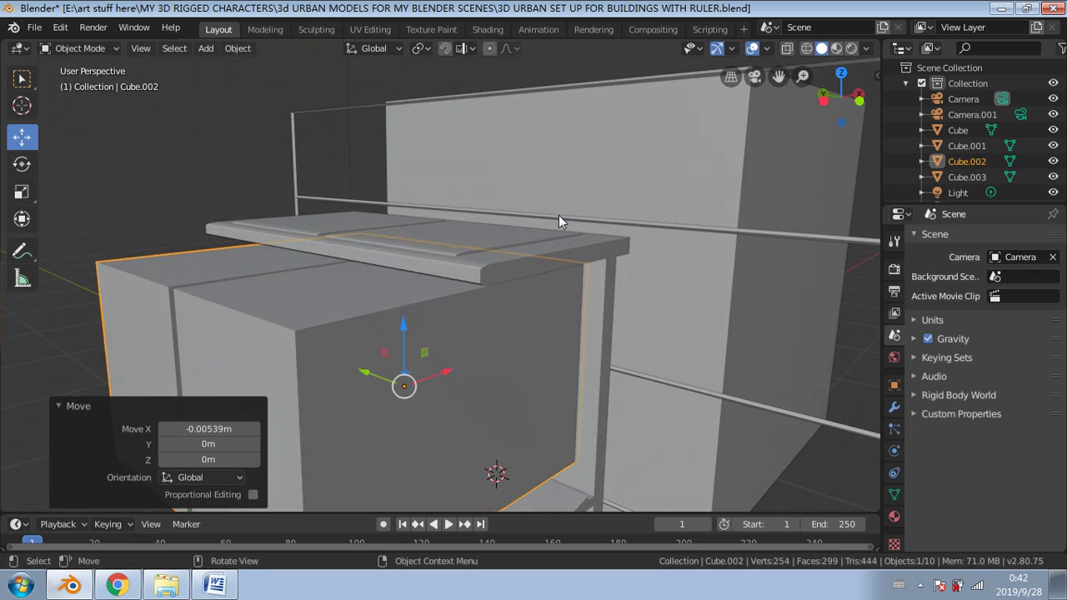
pyautogui.click(550, 245)
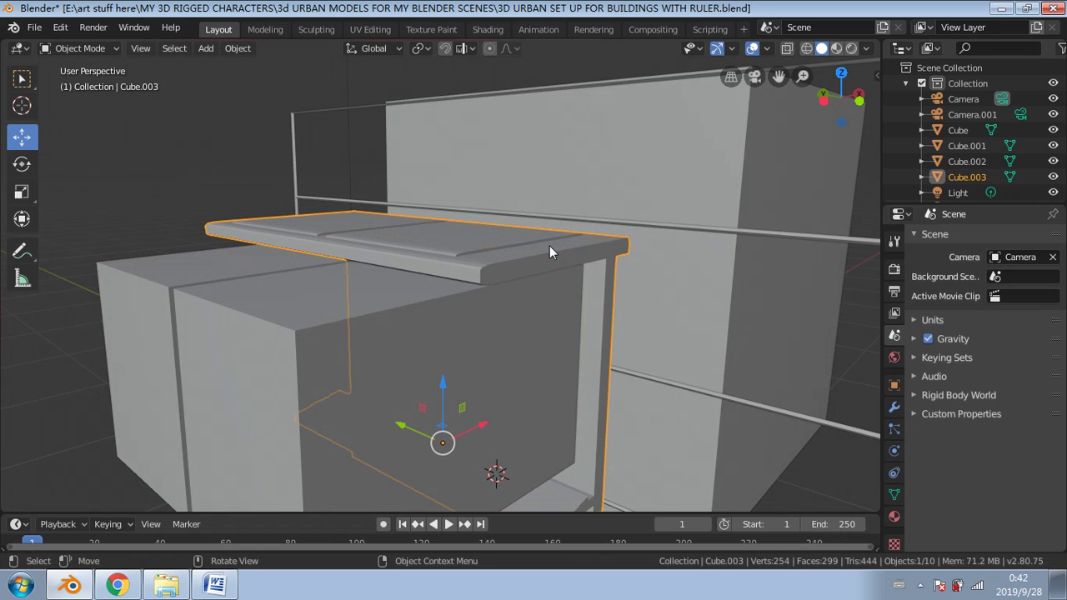
pyautogui.click(894, 408)
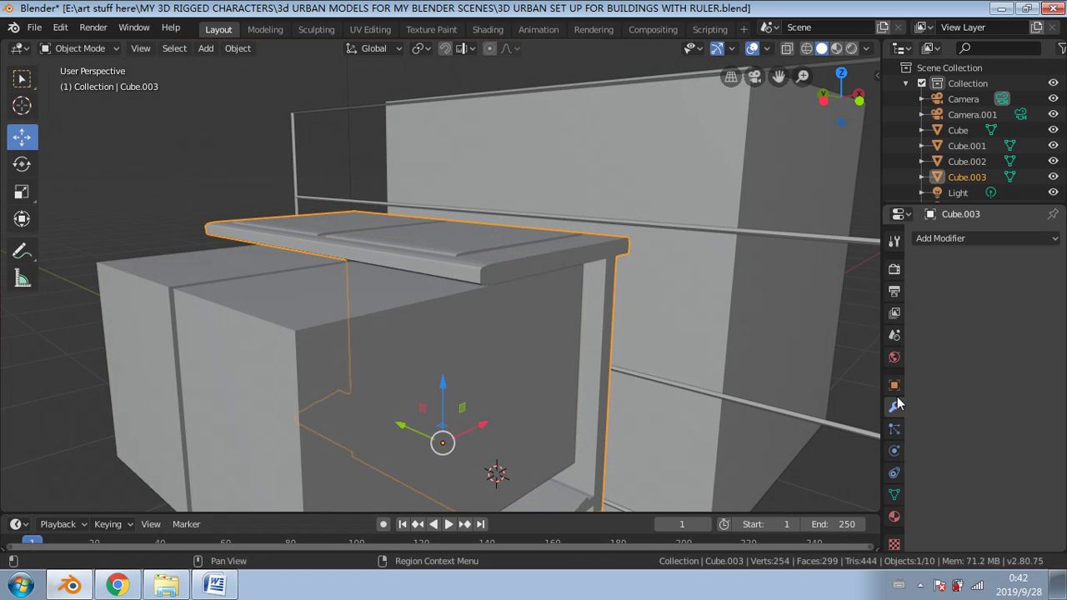
pyautogui.click(950, 239)
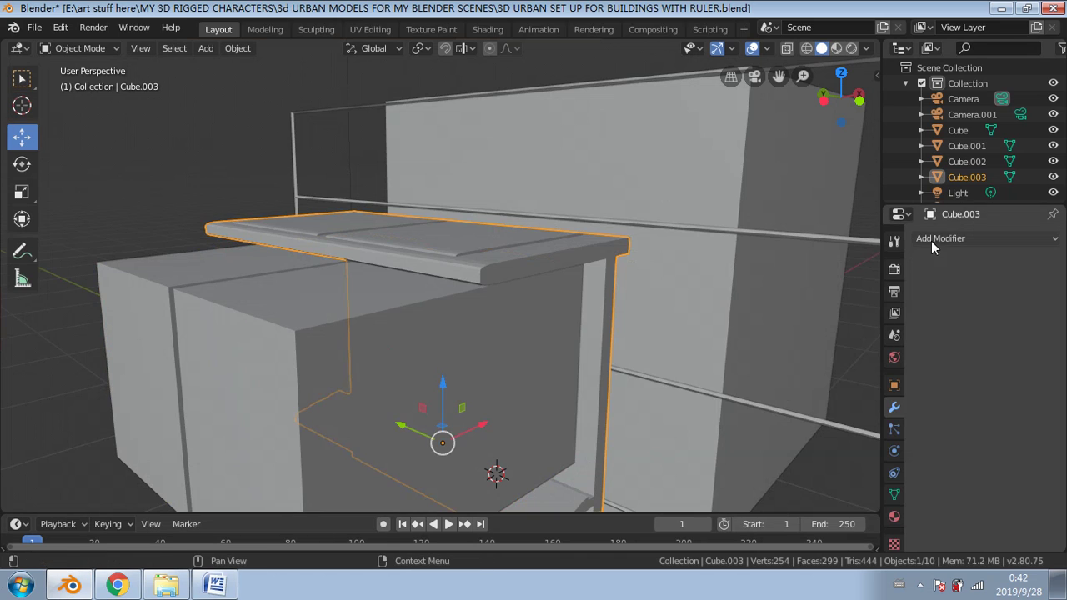
pyautogui.click(368, 306)
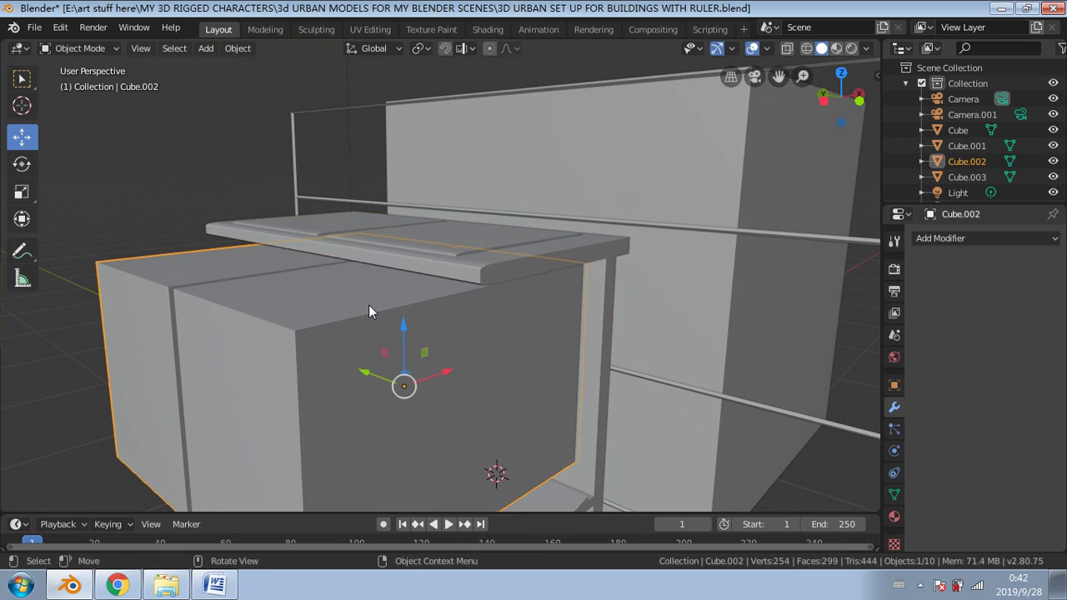
pyautogui.click(501, 236)
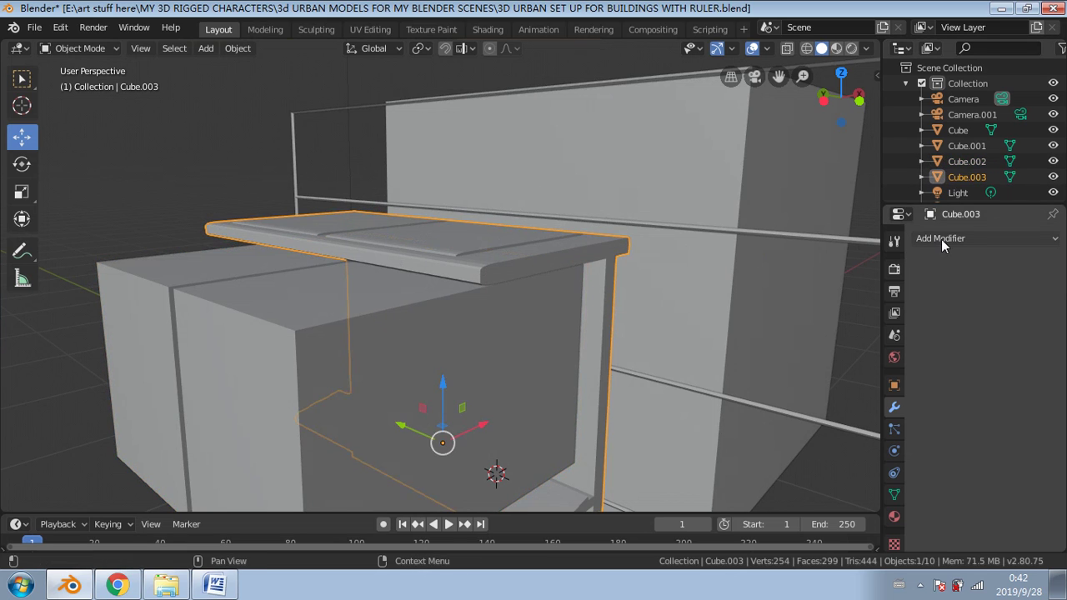
pyautogui.click(941, 239)
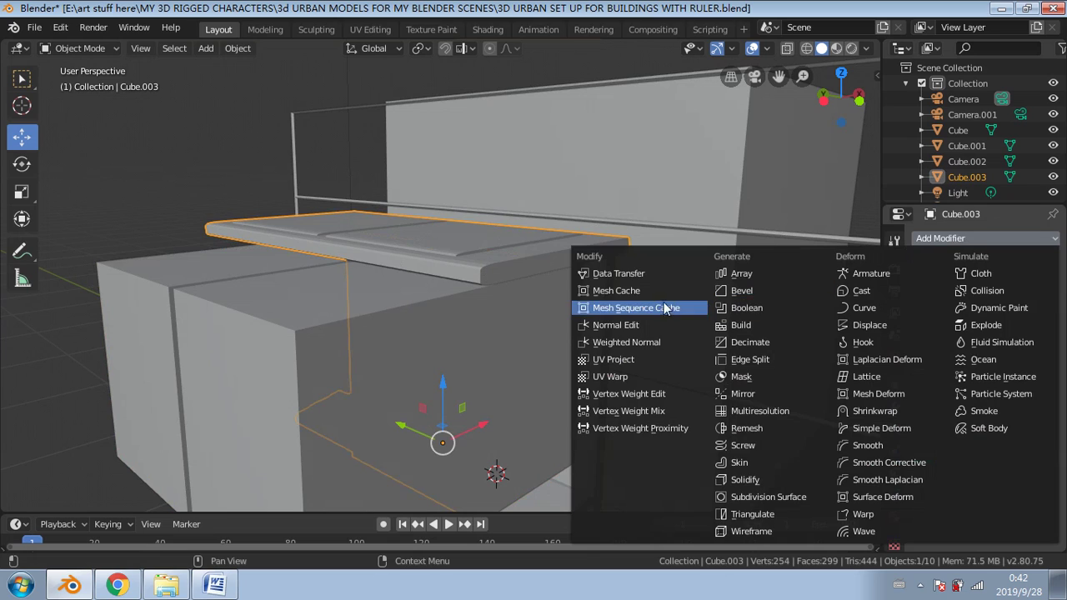
pyautogui.click(747, 308)
pyautogui.click(999, 324)
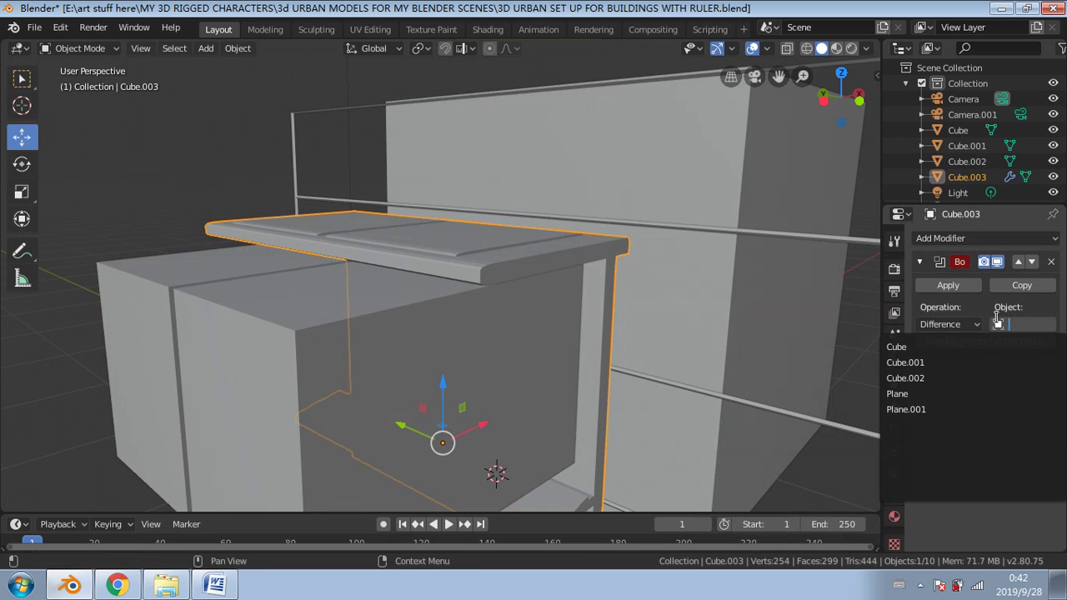
pyautogui.click(935, 379)
pyautogui.click(945, 287)
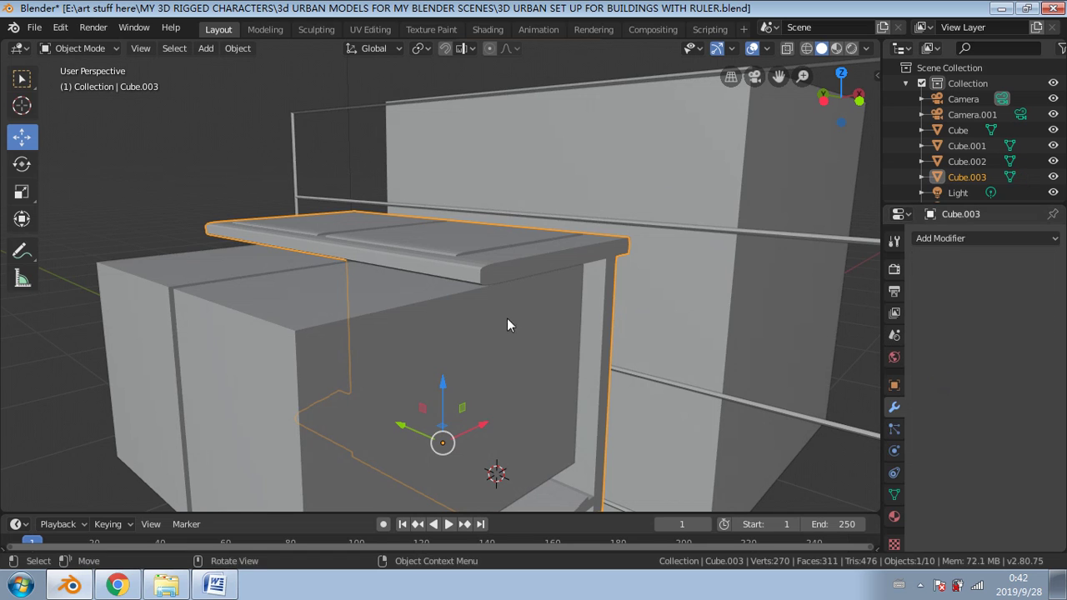
# Step: Move the joined cutting blocks about -0.985 m along X, out of the facade panel
pyautogui.moveTo(511, 325); pyautogui.dragTo(526, 284, button='middle')
pyautogui.click(521, 283)
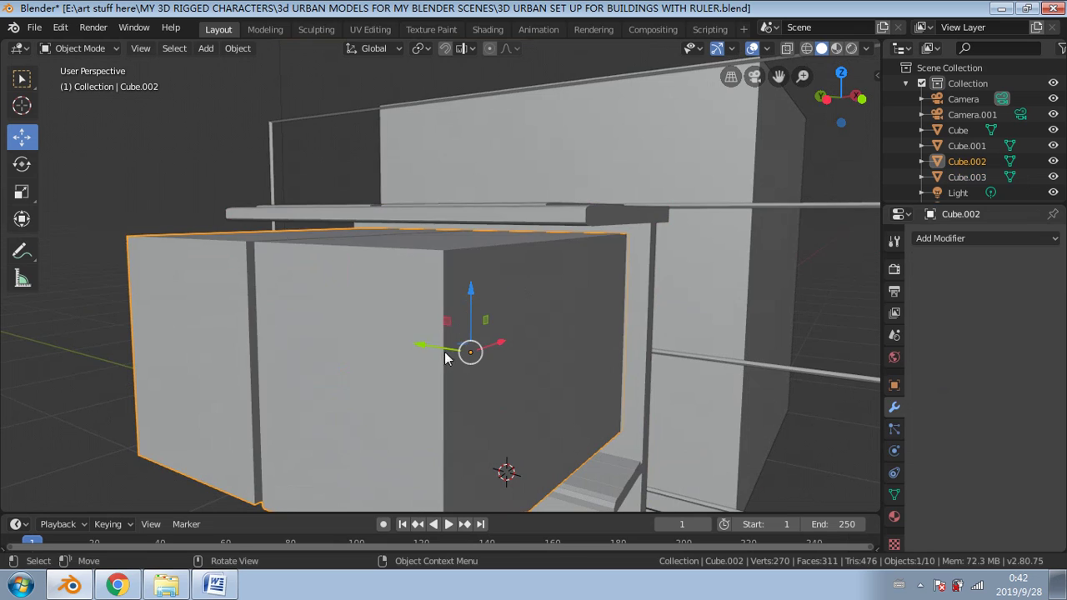
pyautogui.moveTo(498, 343); pyautogui.dragTo(218, 369)
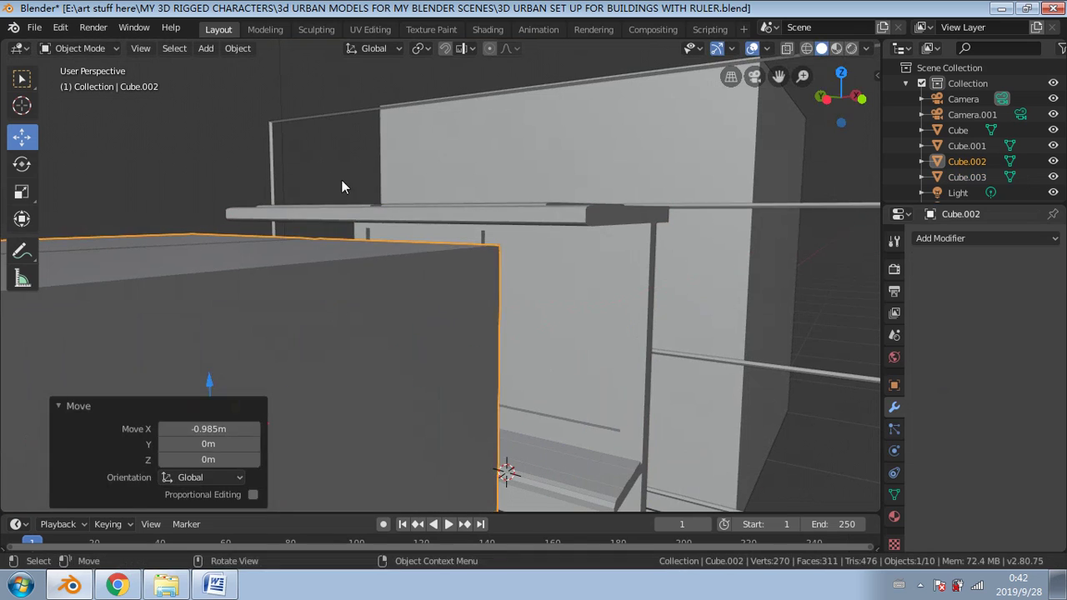
# Step: Move the facade element forward along X so that the cutting blocks lie behind its upright panel
pyautogui.moveTo(342, 182); pyautogui.dragTo(572, 177, button='middle')
pyautogui.click(557, 235)
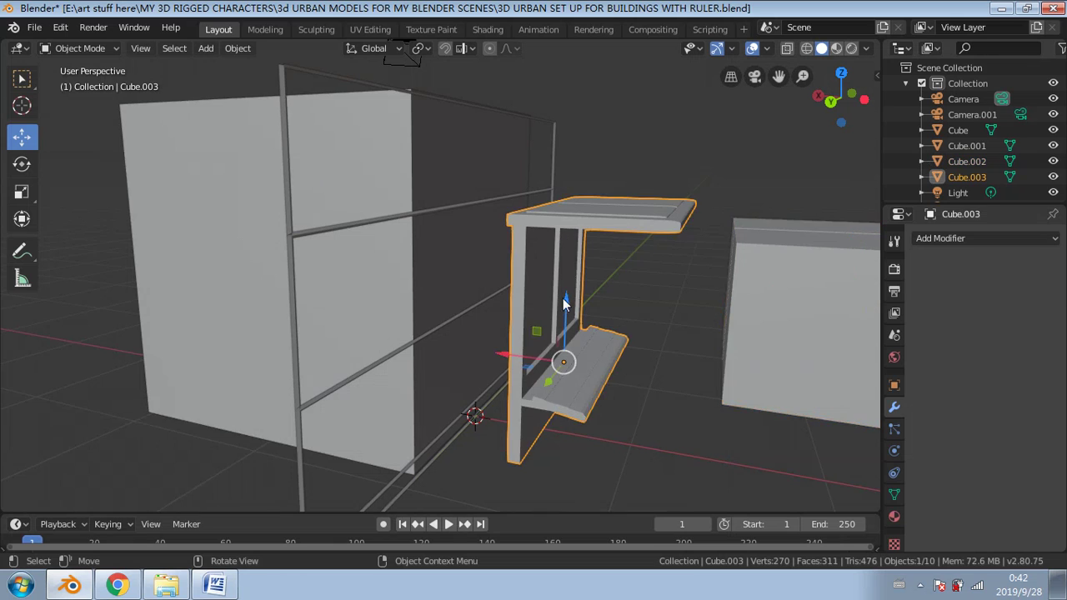
pyautogui.moveTo(556, 236); pyautogui.dragTo(496, 335, button='middle')
pyautogui.moveTo(459, 325); pyautogui.dragTo(680, 325)
pyautogui.moveTo(680, 325); pyautogui.dragTo(530, 302, button='middle')
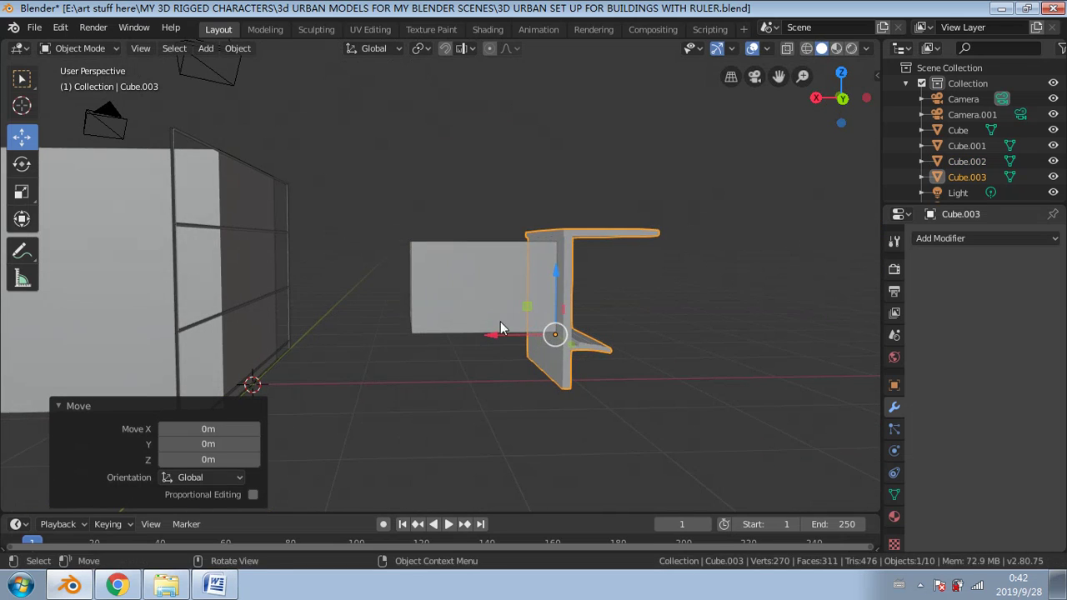
# Step: Move the cutting blocks 0.11 m and about -0.129 m along X, up against the back of the panel
pyautogui.click(463, 304)
pyautogui.moveTo(432, 280); pyautogui.dragTo(424, 280)
pyautogui.scroll(4, 572, 306)
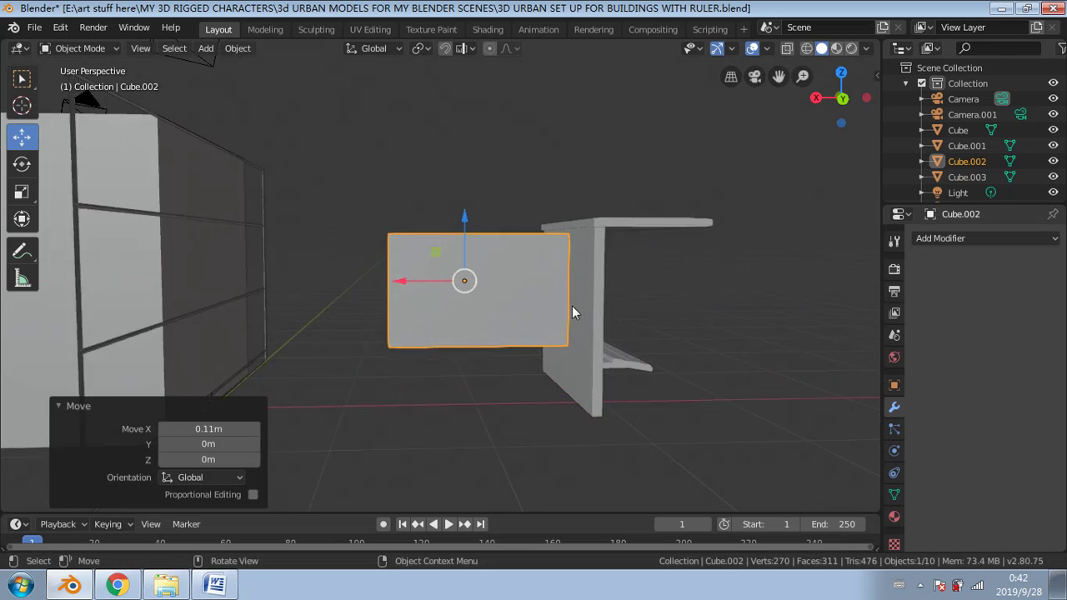
pyautogui.keyDown('shift'); pyautogui.moveTo(599, 295); pyautogui.dragTo(535, 291, button='middle'); pyautogui.keyUp('shift')
pyautogui.moveTo(301, 277); pyautogui.dragTo(326, 275)
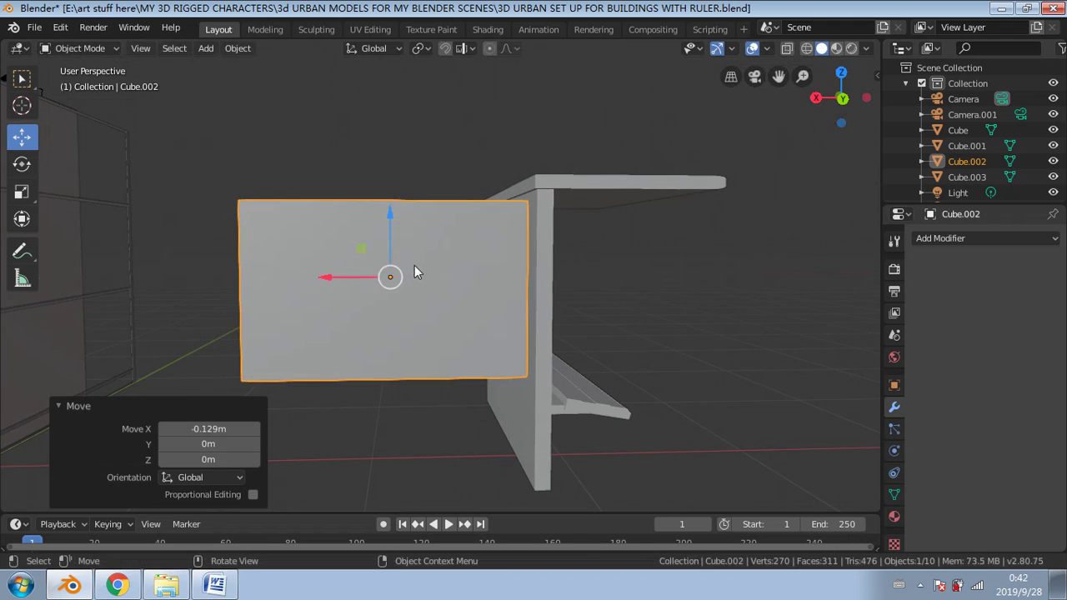
# Step: In the wireframe back view, move the cutting blocks about -0.043 m along X into the panel's rear face
pyautogui.click(816, 98)
pyautogui.click(816, 98)
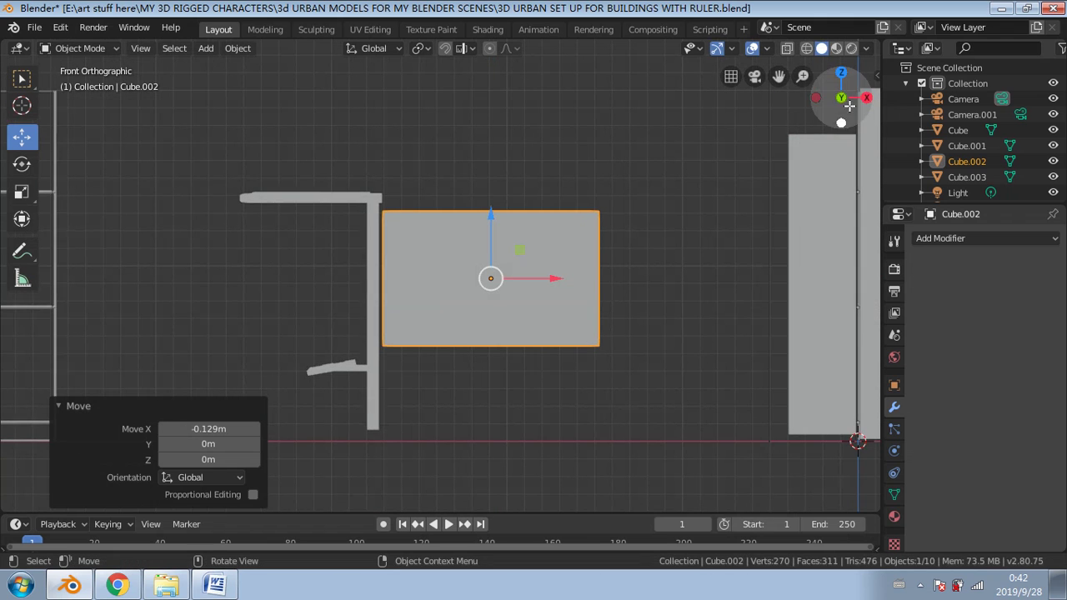
pyautogui.click(817, 99)
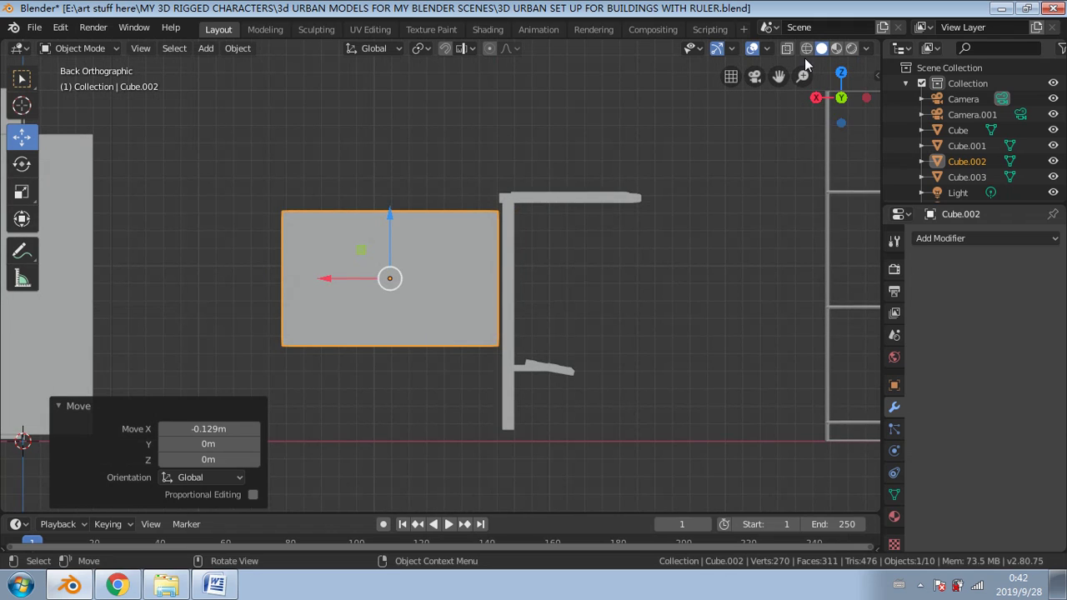
pyautogui.click(806, 48)
pyautogui.scroll(4, 634, 200)
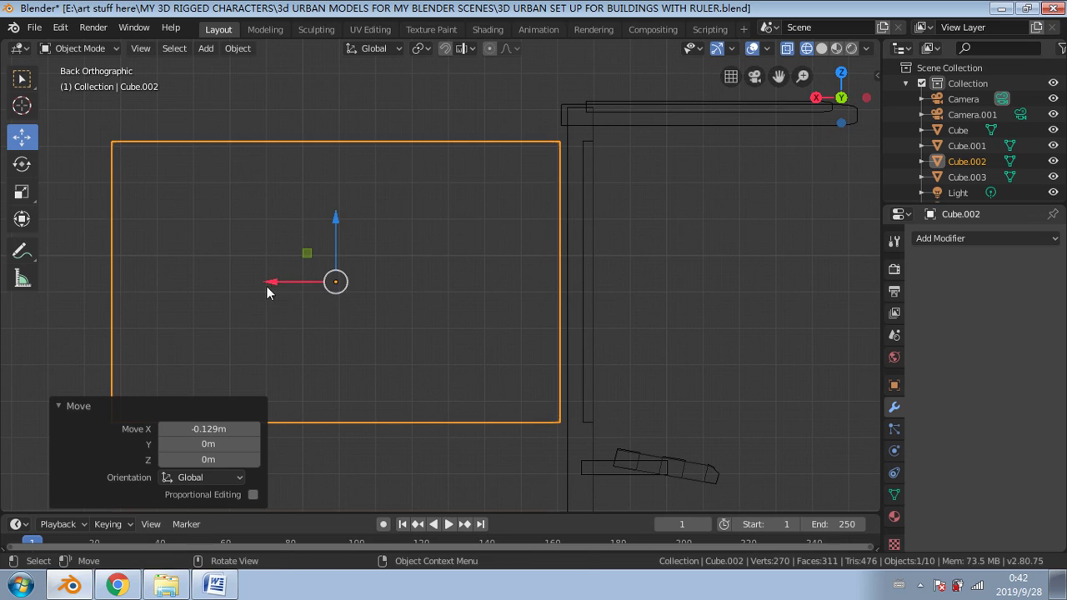
pyautogui.moveTo(267, 286); pyautogui.dragTo(293, 277)
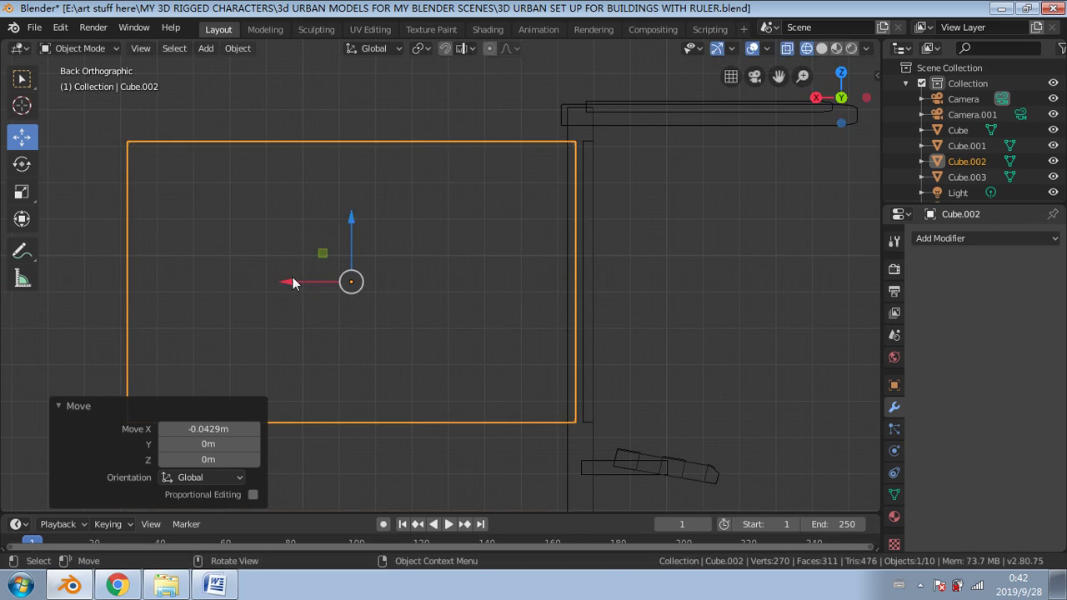
# Step: Add a Boolean modifier to the facade panel, set to Difference with Cube.002, and apply it to cut the rear recesses
pyautogui.click(629, 118)
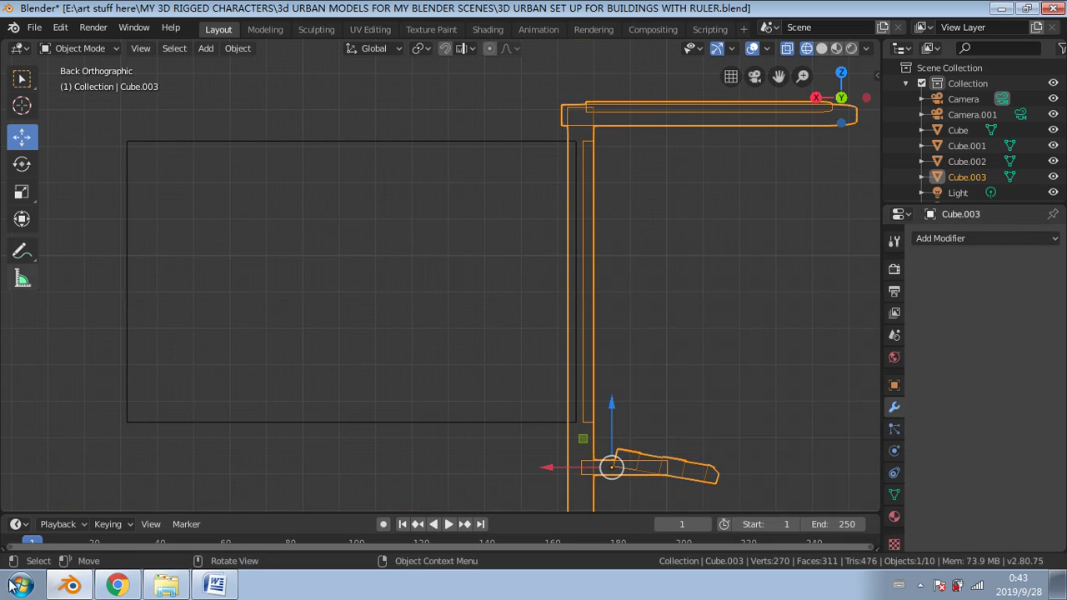
pyautogui.click(965, 239)
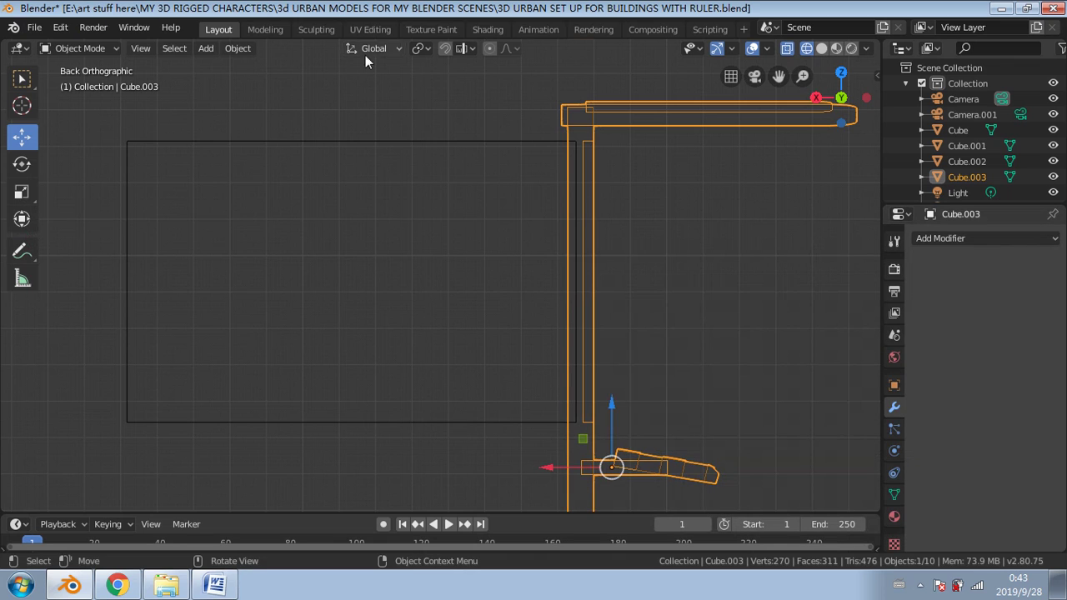
pyautogui.click(917, 238)
pyautogui.click(1026, 240)
pyautogui.click(992, 240)
pyautogui.click(736, 308)
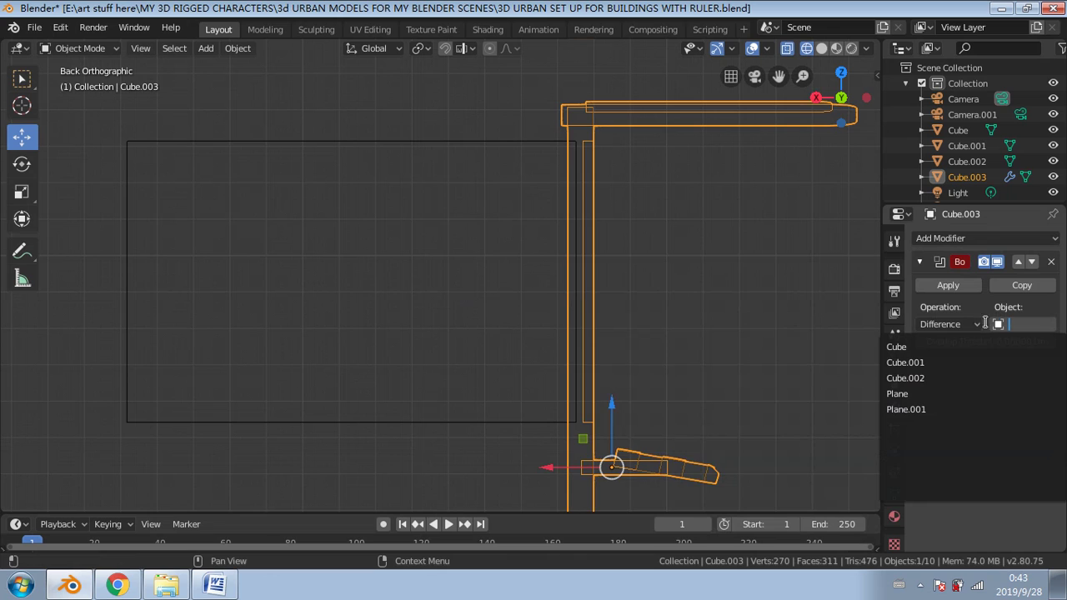
pyautogui.click(907, 378)
pyautogui.click(933, 282)
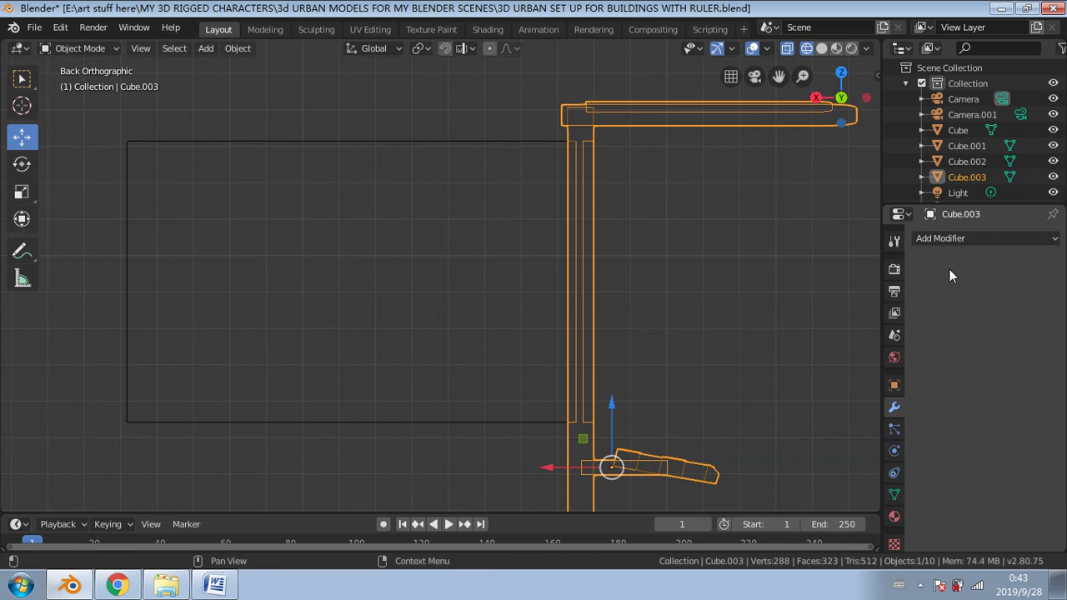
# Step: Delete the joined cutting blocks and return the viewport to solid shading to check the window recesses
pyautogui.scroll(-2, 763, 194)
pyautogui.click(401, 194)
pyautogui.click(404, 191)
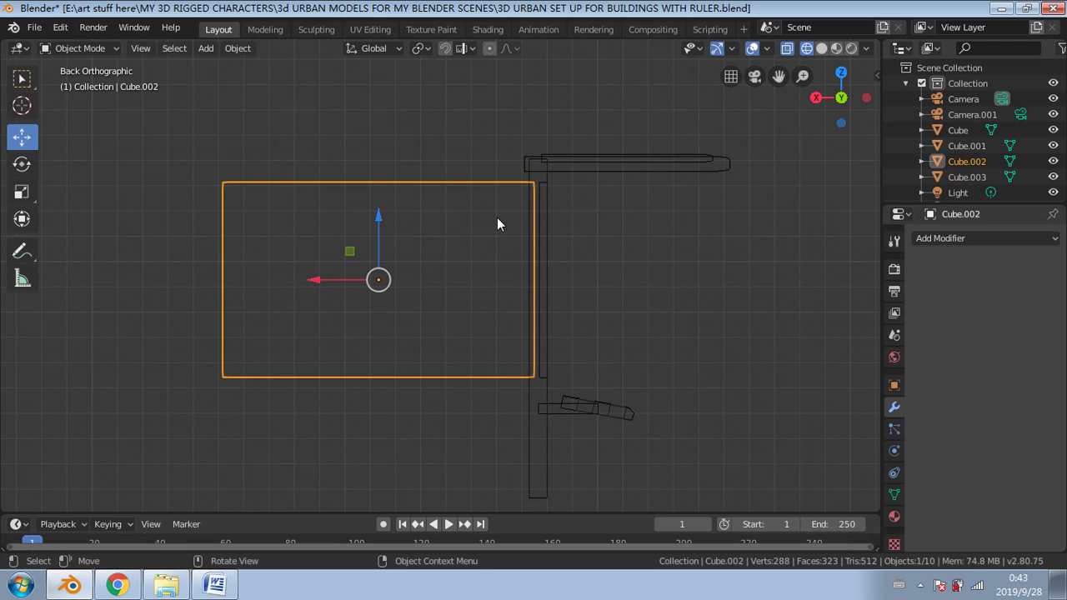
pyautogui.press('Delete')
pyautogui.moveTo(762, 101); pyautogui.dragTo(581, 196, button='middle')
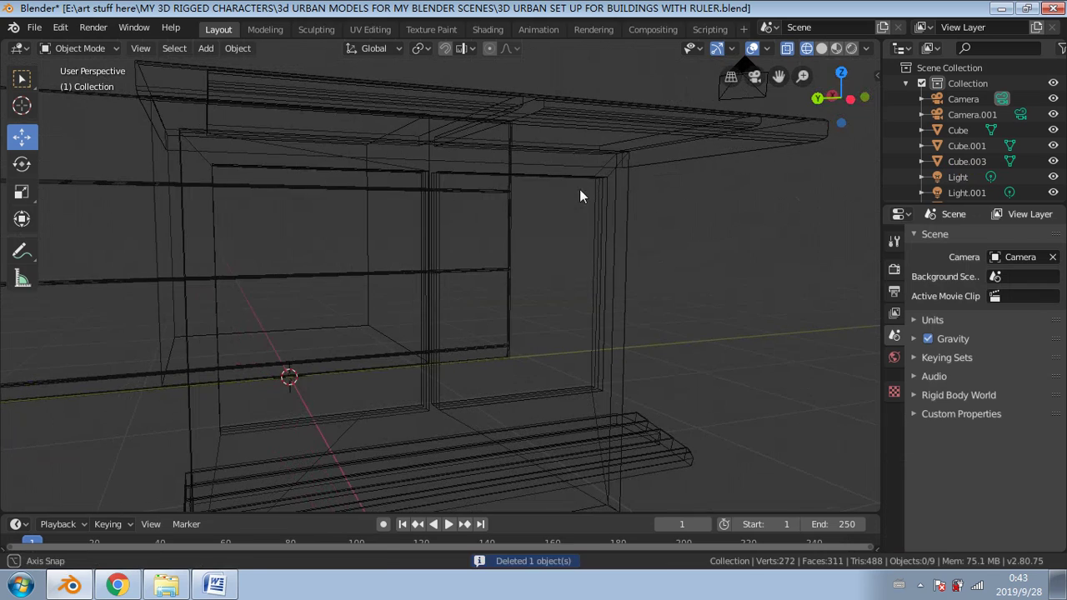
pyautogui.click(821, 48)
pyautogui.moveTo(750, 167)
pyautogui.mouseDown(button='middle')
pyautogui.moveTo(682, 239)
pyautogui.moveTo(492, 251)
pyautogui.moveTo(623, 270)
pyautogui.moveTo(531, 274)
pyautogui.moveTo(383, 215)
pyautogui.mouseUp(button='middle')
pyautogui.moveTo(460, 223); pyautogui.dragTo(453, 187, button='middle')
pyautogui.click(452, 187)
pyautogui.moveTo(236, 205); pyautogui.dragTo(300, 242, button='middle')
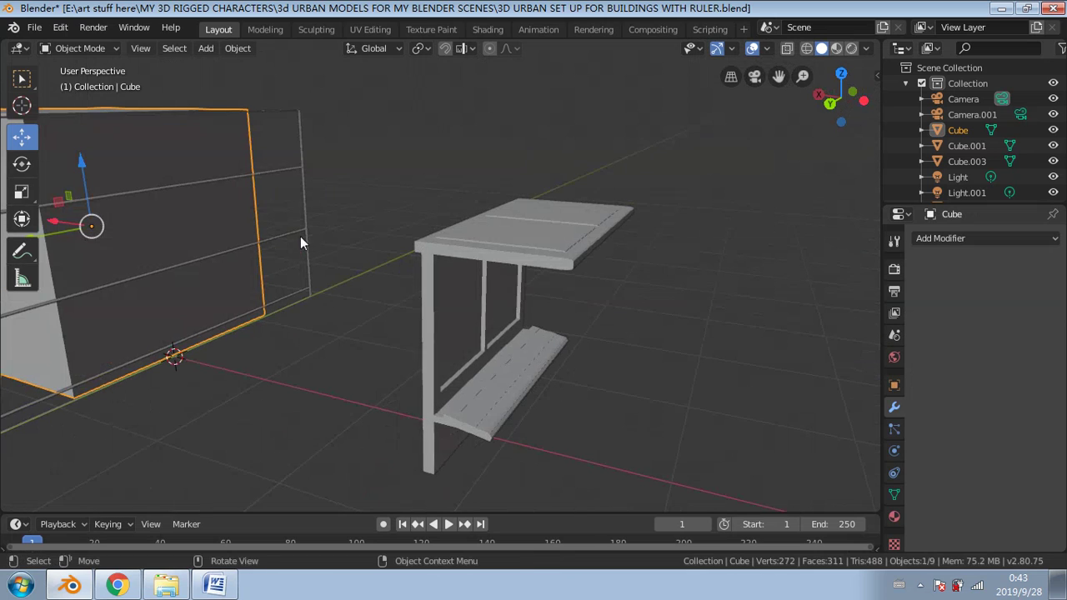
pyautogui.moveTo(341, 183); pyautogui.dragTo(563, 177, button='middle')
pyautogui.click(607, 150)
# Step: Import the COLLADA model light.dae from the bits folder inside the 3D PROPS folder
pyautogui.click(34, 27)
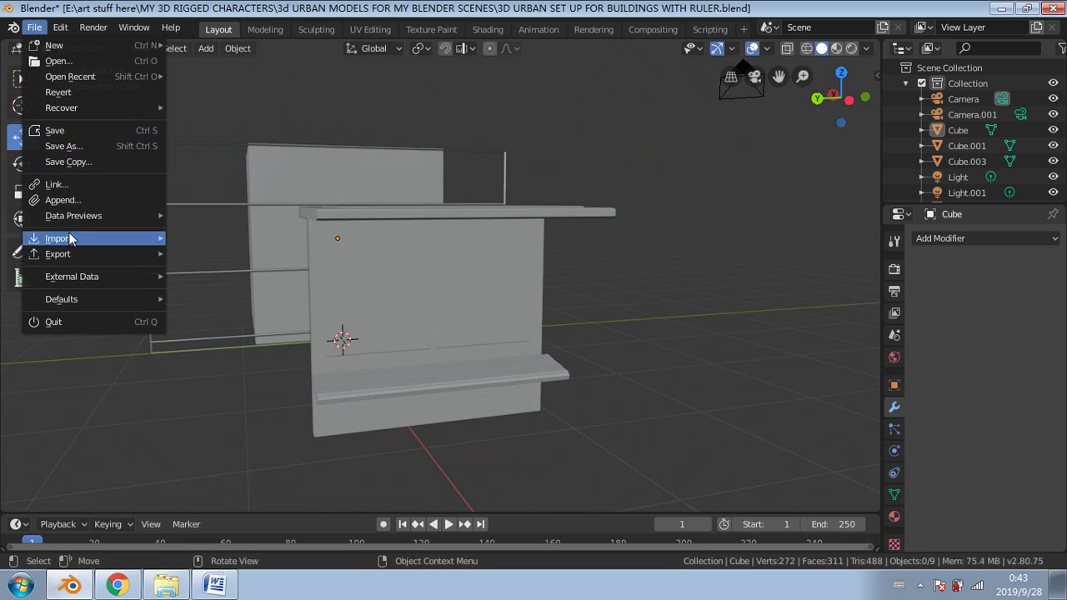
pyautogui.moveTo(51, 240)
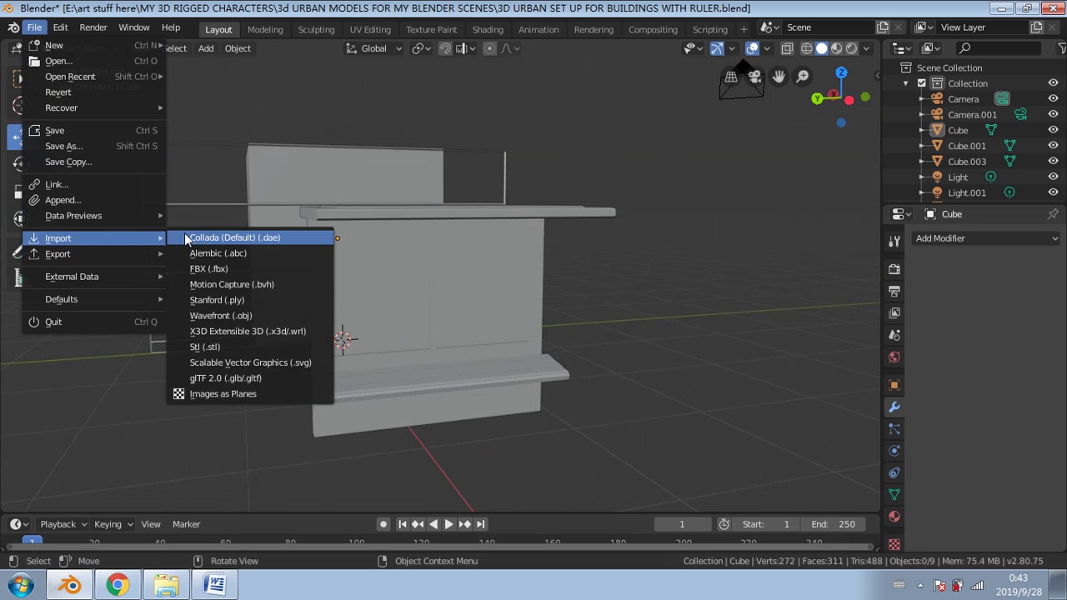
pyautogui.click(186, 237)
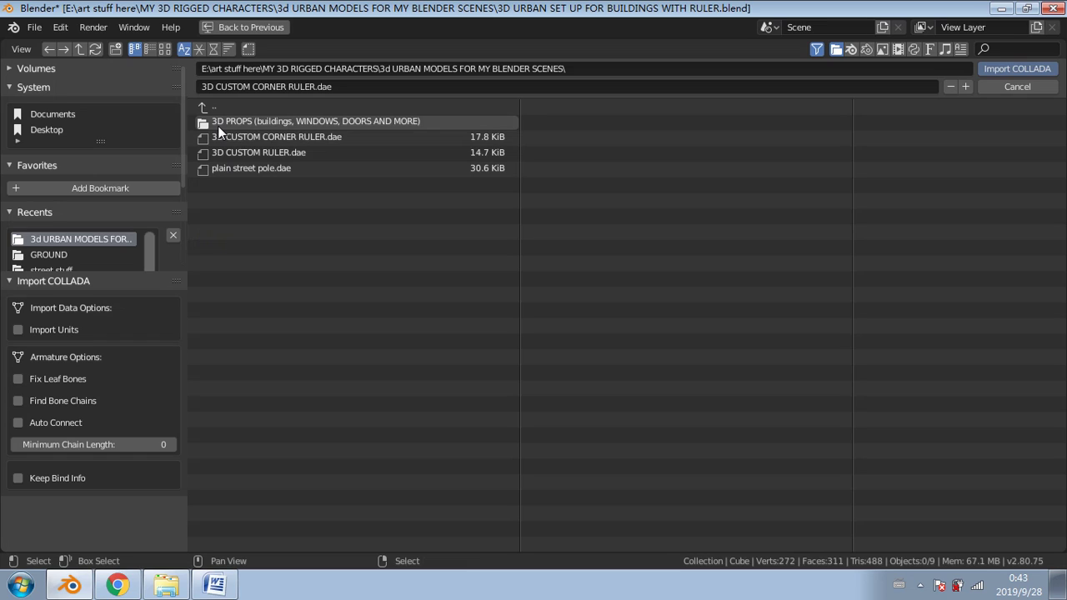
pyautogui.click(164, 49)
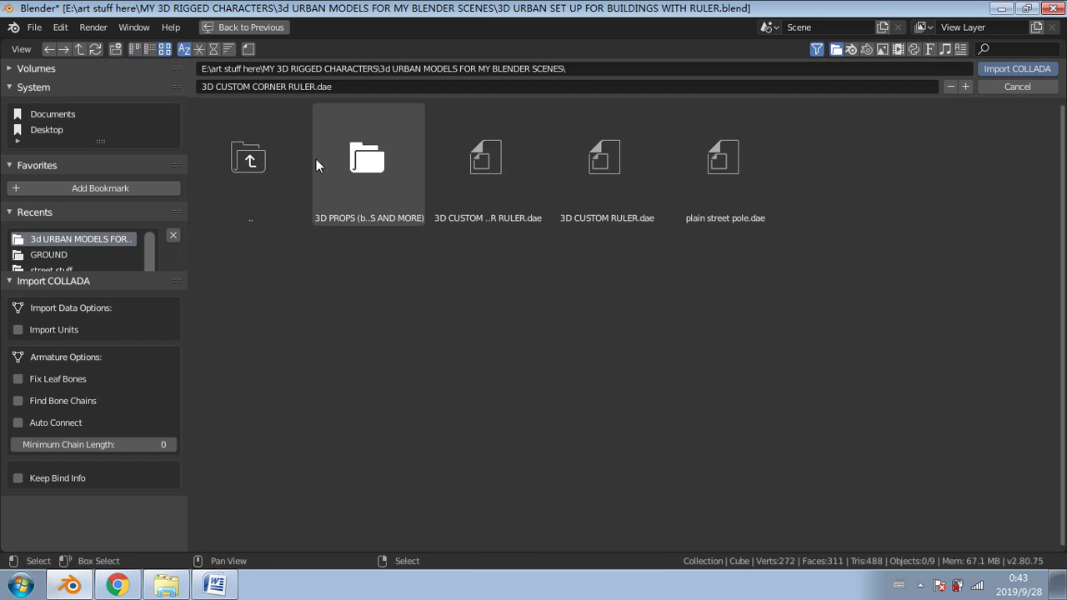
pyautogui.doubleClick(349, 171)
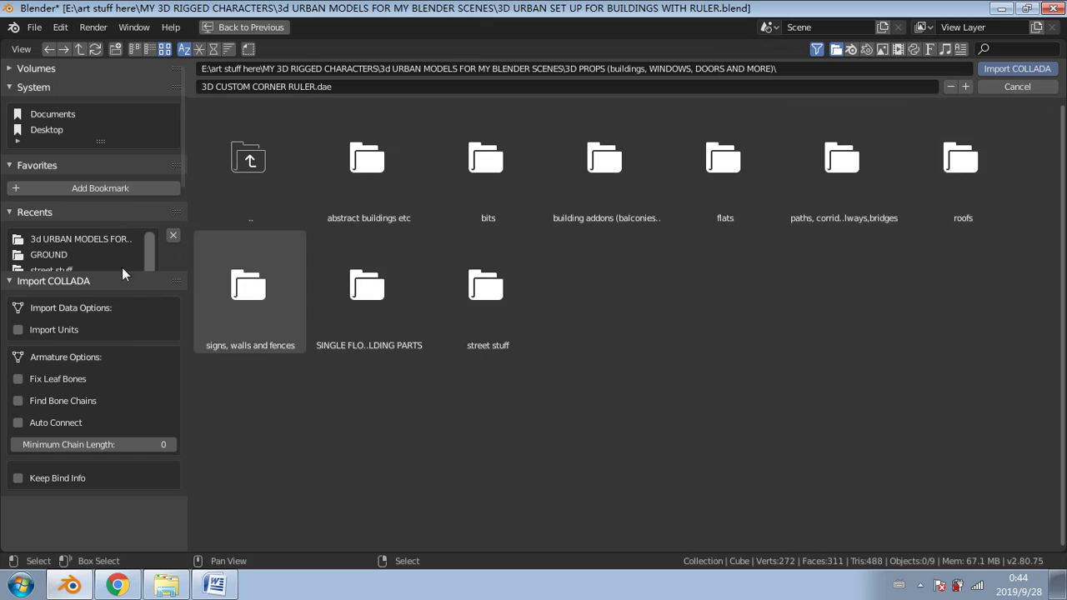
pyautogui.click(602, 166)
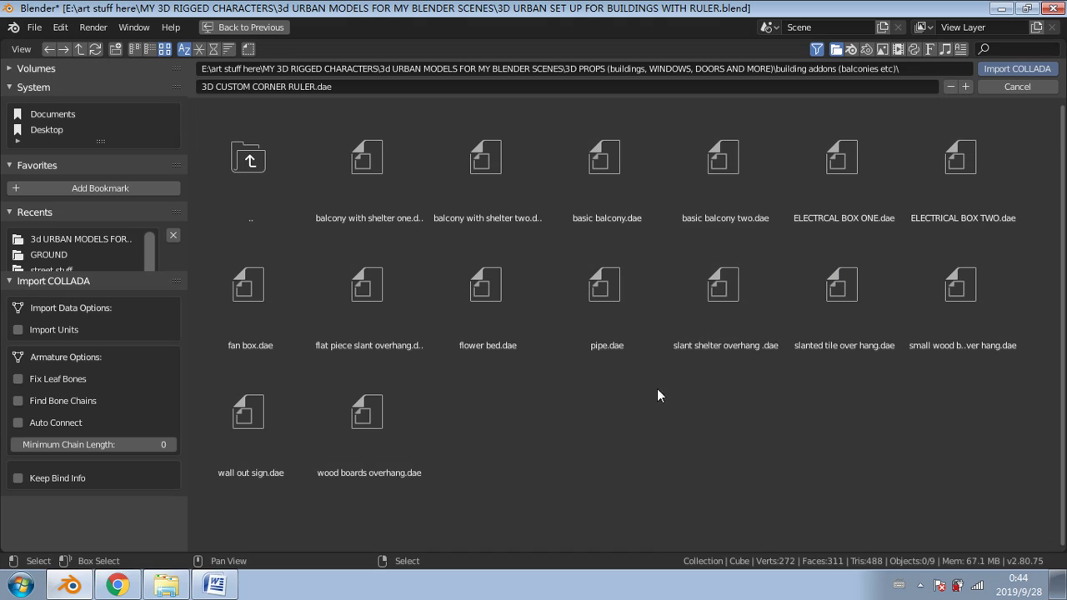
pyautogui.doubleClick(230, 173)
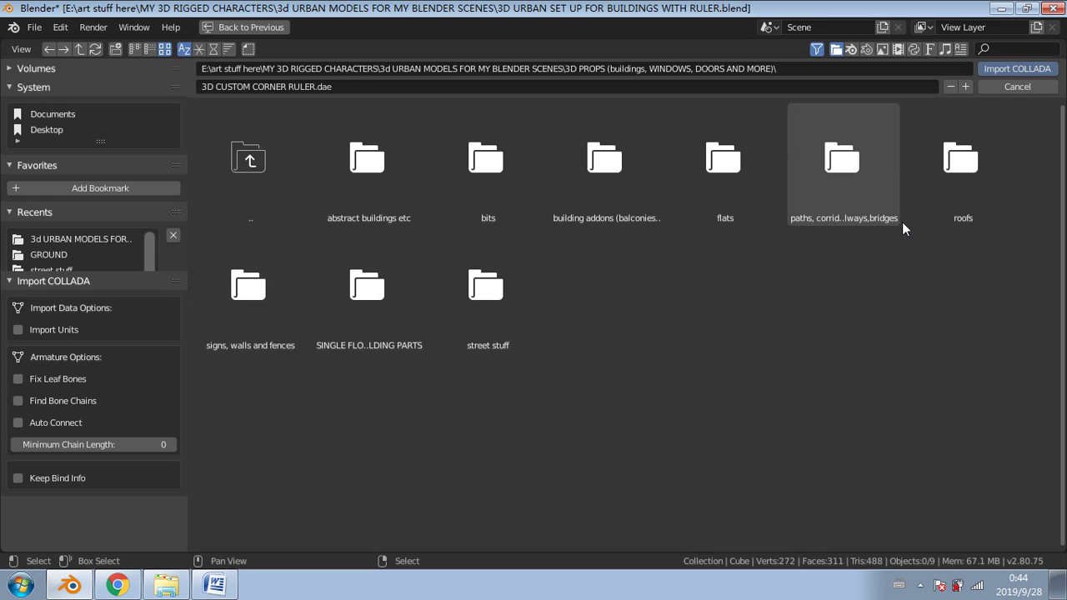
pyautogui.doubleClick(489, 187)
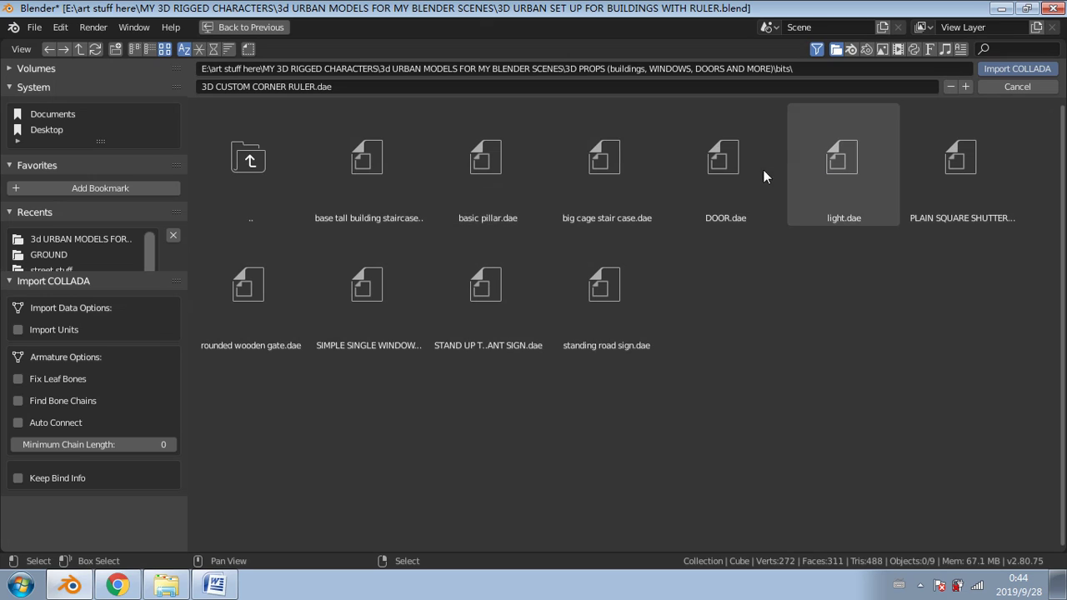
pyautogui.doubleClick(861, 171)
# Step: Move the imported light 7.58 m and another 2.83 m along X, up to the facade's roof overhang
pyautogui.moveTo(861, 171); pyautogui.dragTo(534, 301, button='middle')
pyautogui.scroll(-8, 534, 301)
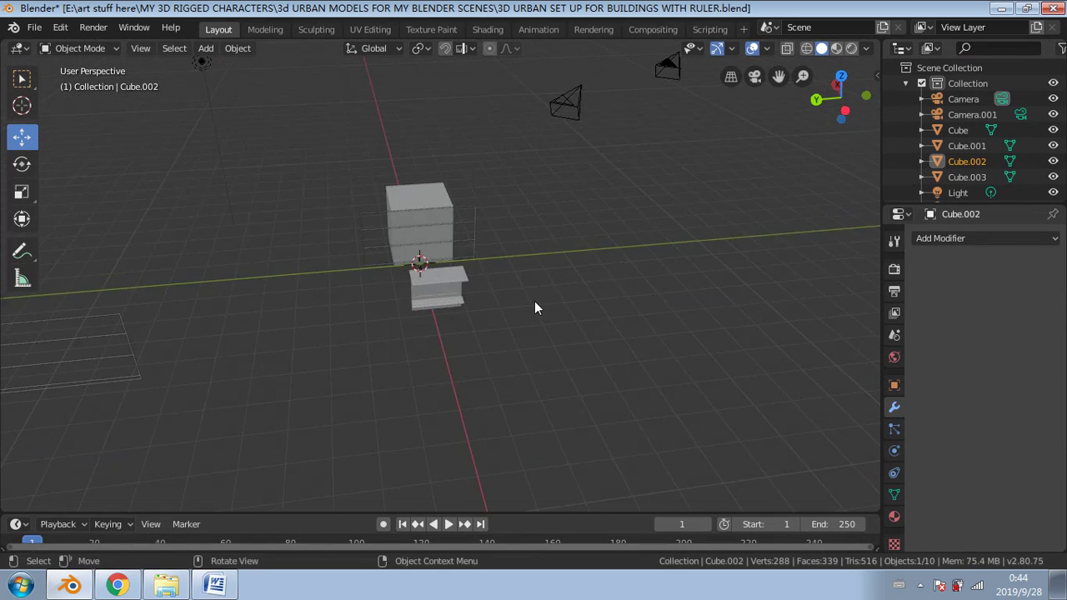
pyautogui.scroll(3, 543, 305)
pyautogui.scroll(-1, 508, 408)
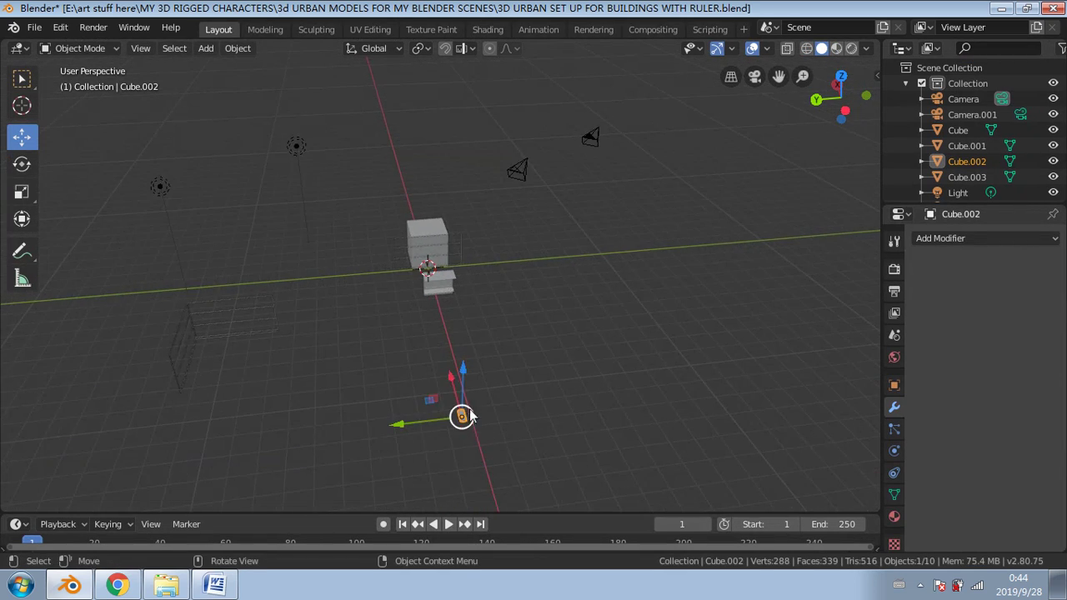
pyautogui.moveTo(452, 379); pyautogui.dragTo(415, 264)
pyautogui.scroll(3, 442, 332)
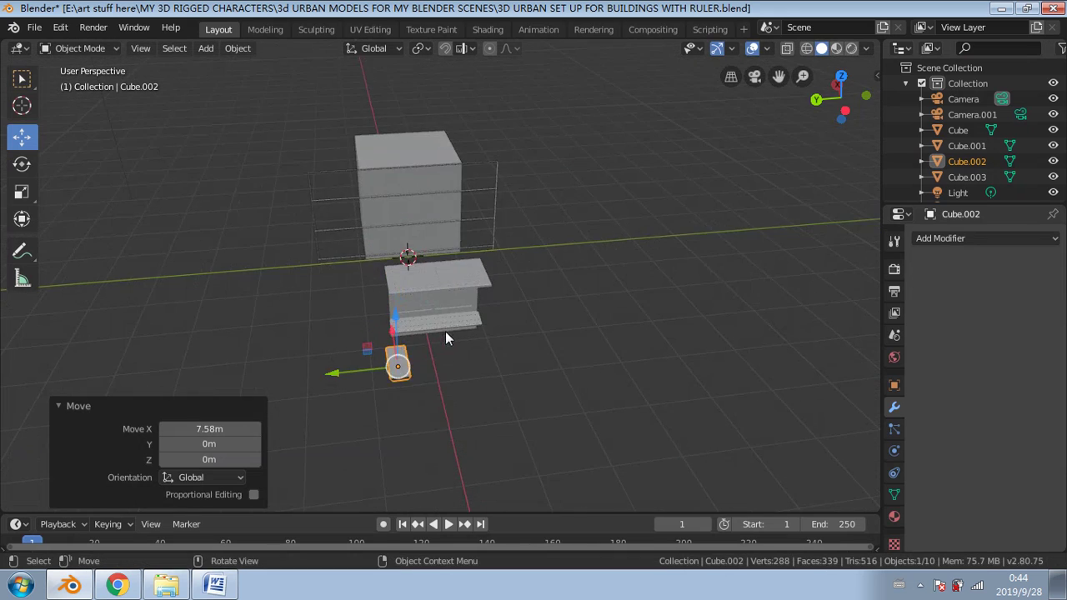
pyautogui.moveTo(445, 331); pyautogui.dragTo(314, 281, button='middle')
pyautogui.press('g')
pyautogui.click(385, 233)
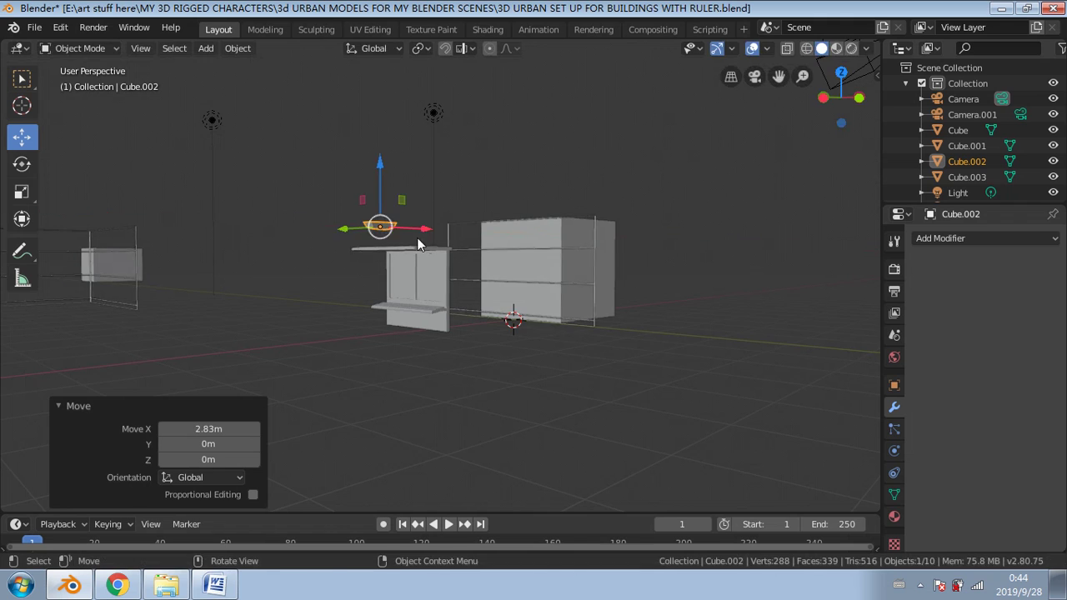
# Step: Lower the light about 0.489 m along Z to beneath the roof overhang and fine-tune its height by about 0.003 m
pyautogui.scroll(3, 417, 238)
pyautogui.press('g')
pyautogui.press('z')
pyautogui.click(317, 187)
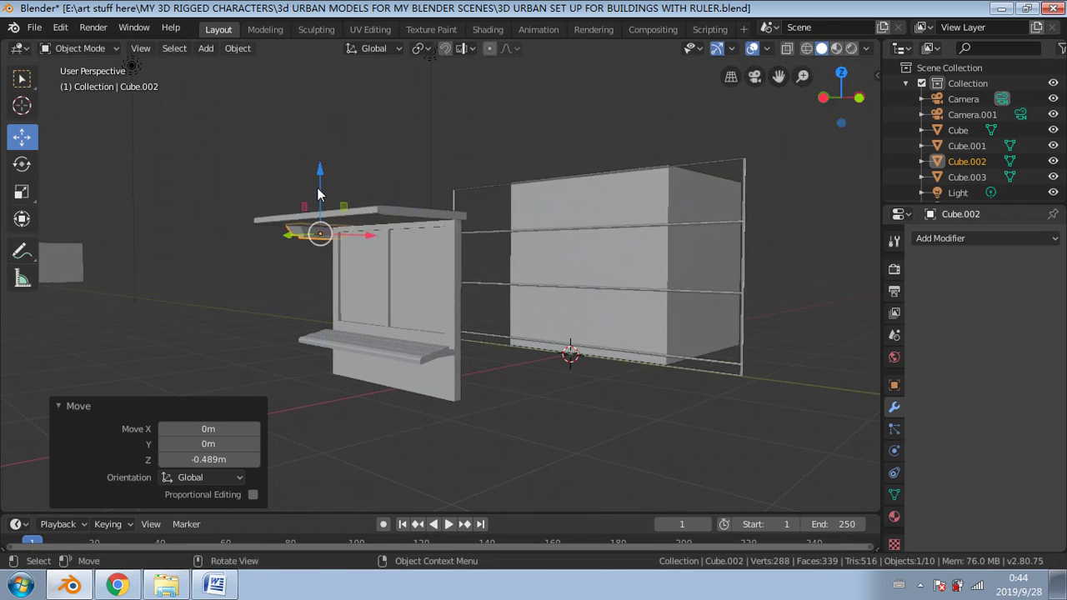
pyautogui.moveTo(317, 187); pyautogui.dragTo(392, 290, button='middle')
pyautogui.scroll(3, 272, 200)
pyautogui.scroll(-3, 272, 199)
pyautogui.press('g')
pyautogui.press('z')
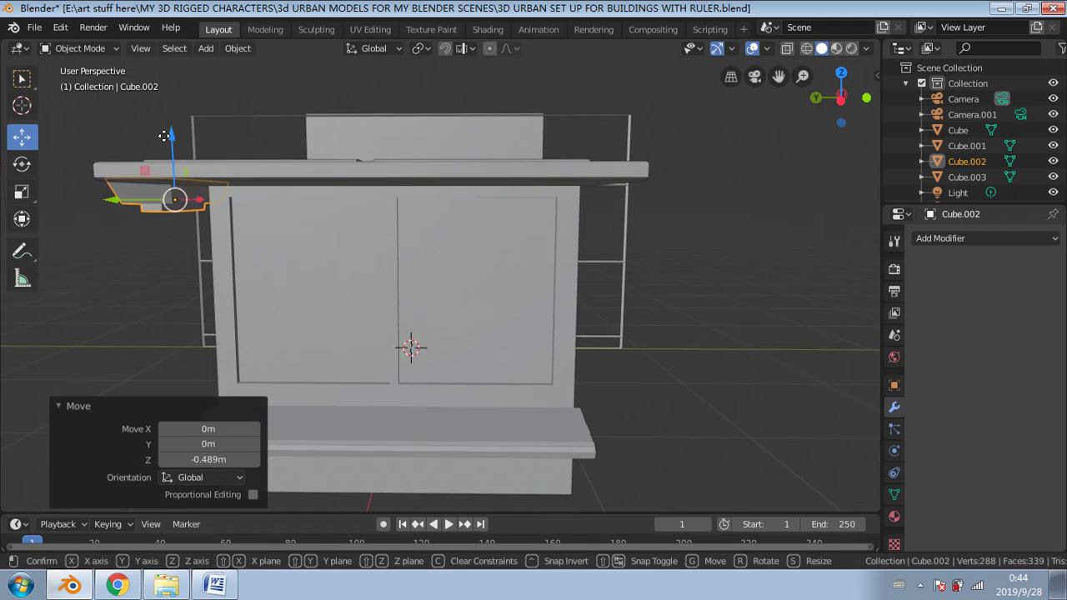
pyautogui.click(60, 149)
# Step: Reduce the light's height by scaling it along Z, and adjust its scale along X
pyautogui.click(20, 193)
pyautogui.press('s')
pyautogui.press('z')
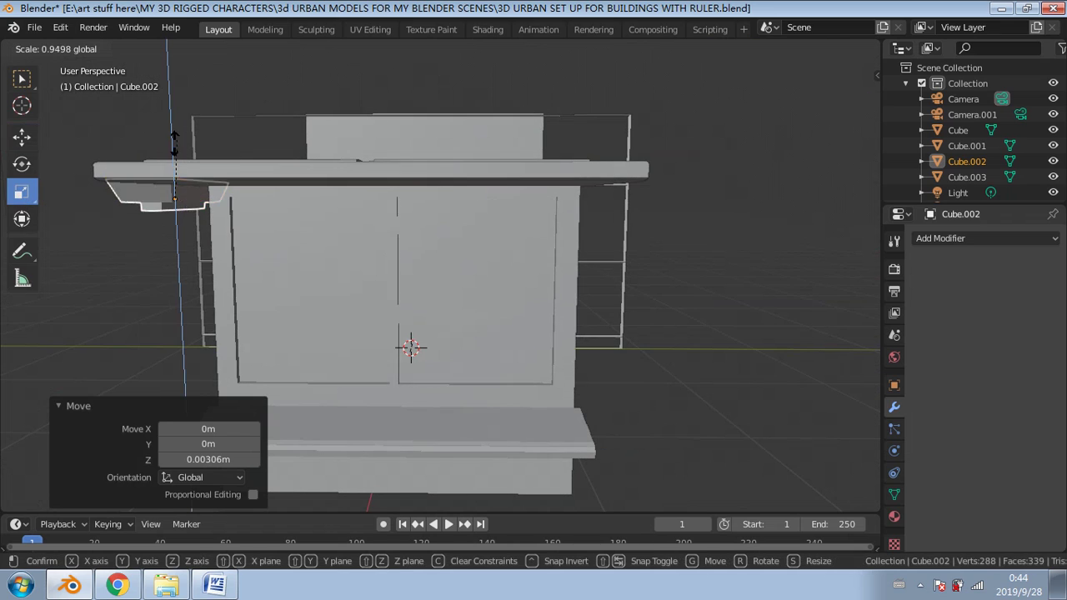
pyautogui.moveTo(169, 165); pyautogui.dragTo(168, 165)
pyautogui.moveTo(199, 204)
pyautogui.mouseDown()
pyautogui.moveTo(177, 206)
pyautogui.moveTo(205, 200)
pyautogui.mouseUp()
pyautogui.moveTo(205, 200); pyautogui.dragTo(142, 203, button='middle')
# Step: Try to scale the light to 0.017 along Y
pyautogui.moveTo(138, 206); pyautogui.dragTo(186, 225)
pyautogui.scroll(5, 186, 231)
pyautogui.moveTo(331, 268); pyautogui.dragTo(429, 237, button='middle')
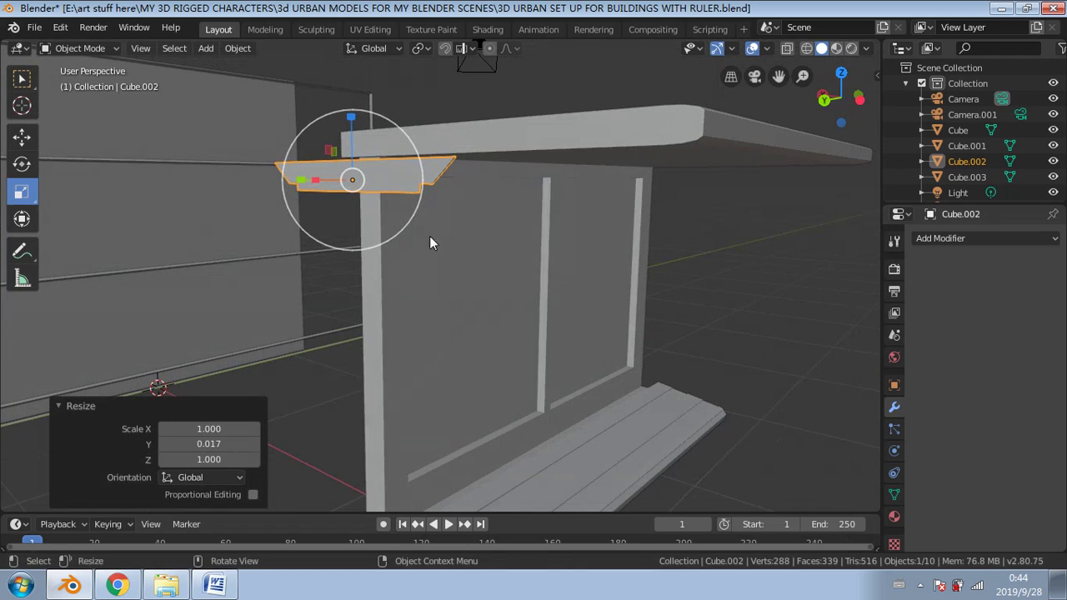
pyautogui.moveTo(303, 185); pyautogui.dragTo(300, 233, button='middle')
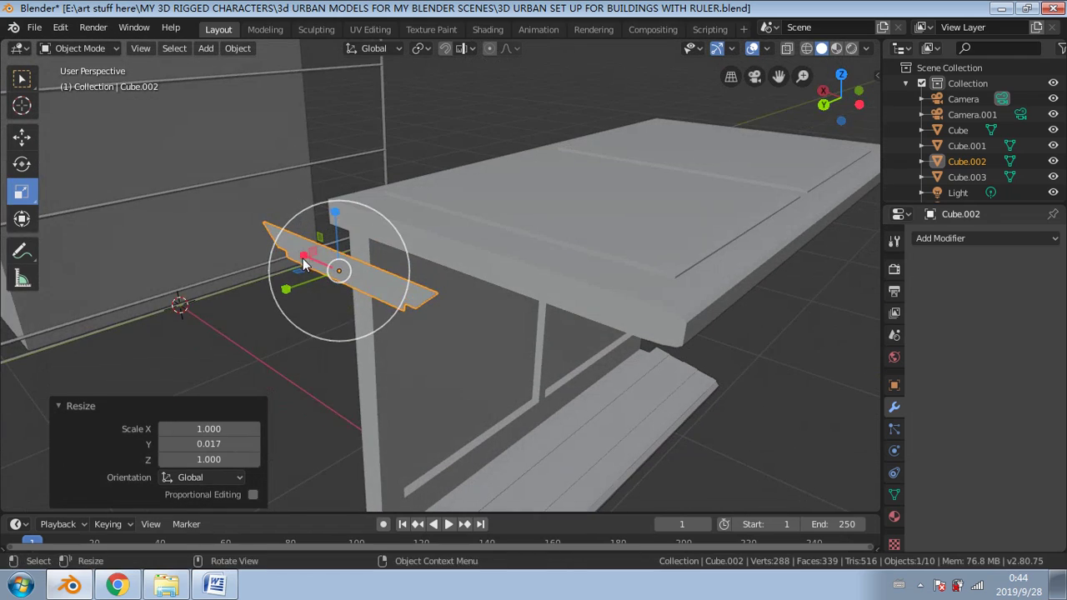
pyautogui.hotkey('ctrl', 'z')
# Step: Scale the light narrower along Y and flatten it to 0.710 along Z
pyautogui.moveTo(290, 291); pyautogui.dragTo(350, 267)
pyautogui.moveTo(335, 212); pyautogui.dragTo(336, 230)
pyautogui.moveTo(464, 265); pyautogui.dragTo(217, 225, button='middle')
# Step: Move the light -0.283 m along X and -0.547 m along Y, beneath the overhang in front of the first window recess
pyautogui.click(22, 136)
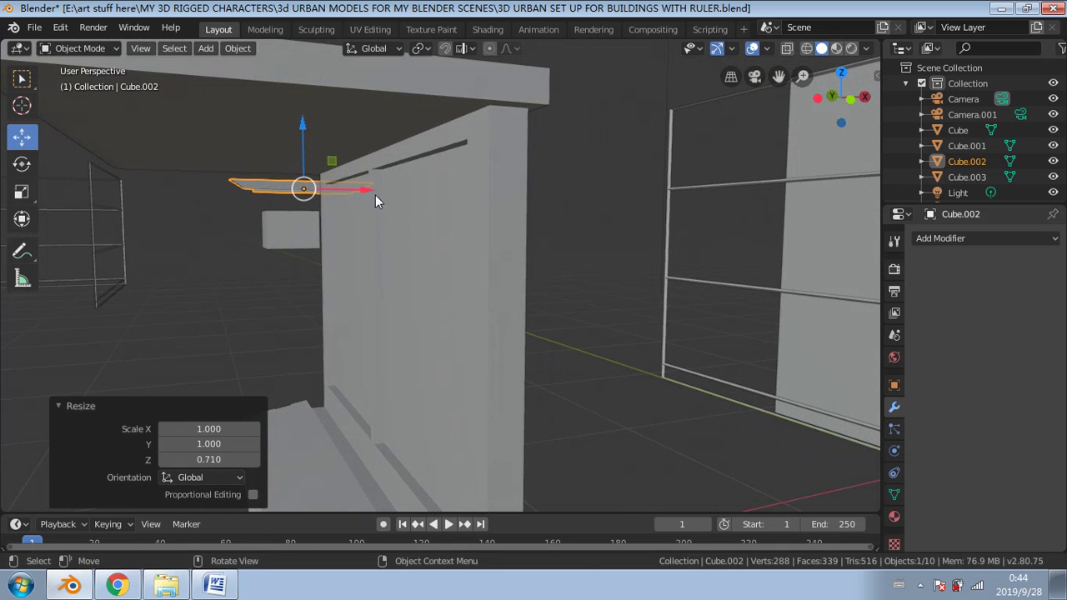
pyautogui.moveTo(375, 200); pyautogui.dragTo(296, 197)
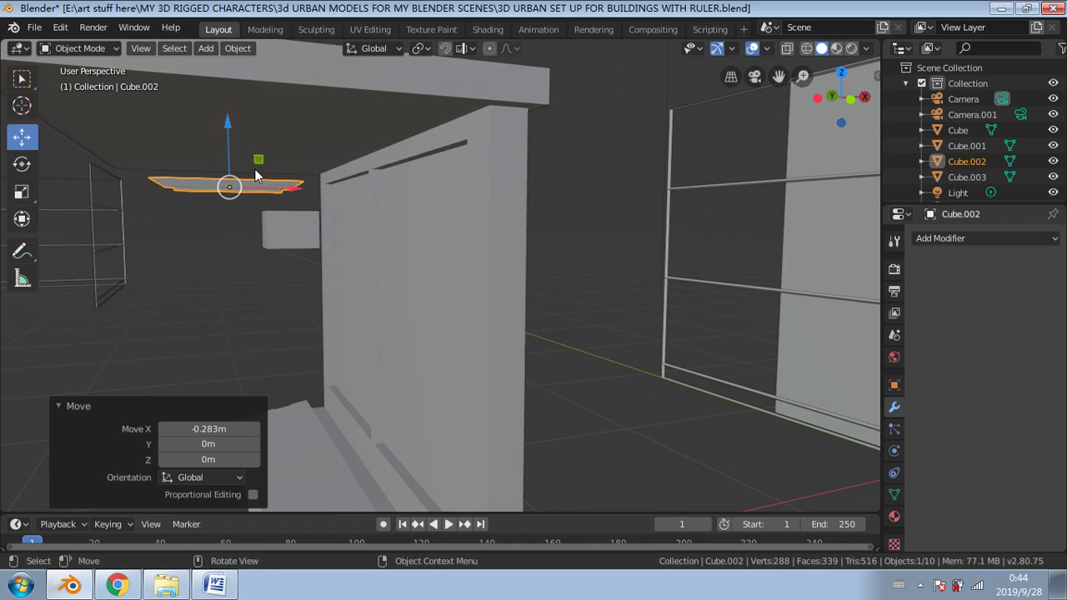
pyautogui.moveTo(256, 175); pyautogui.dragTo(221, 209, button='middle')
pyautogui.press('g')
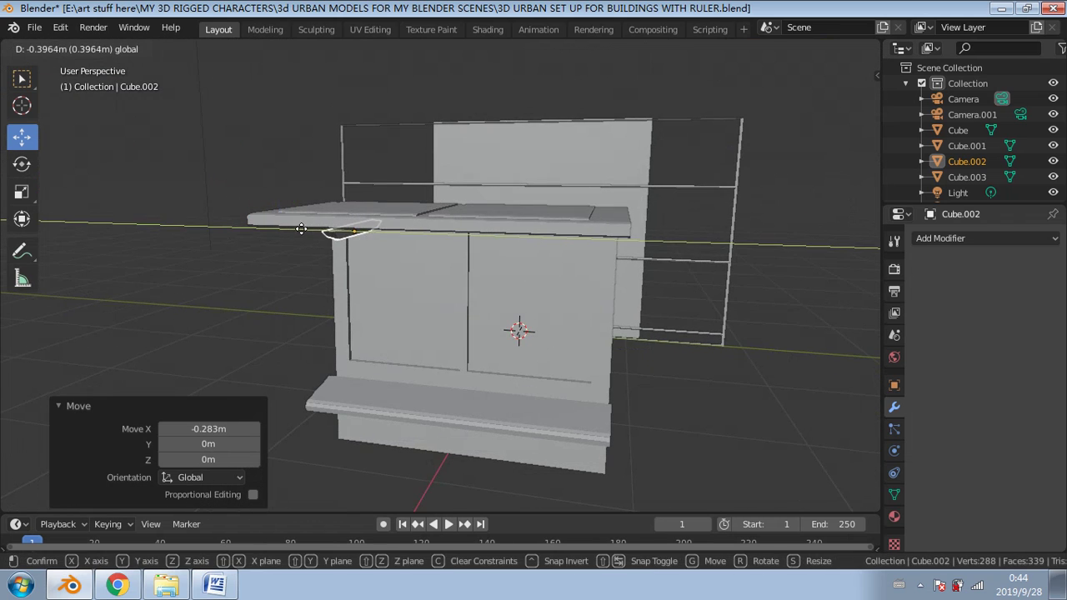
pyautogui.click(301, 228)
pyautogui.moveTo(301, 228); pyautogui.dragTo(463, 166, button='middle')
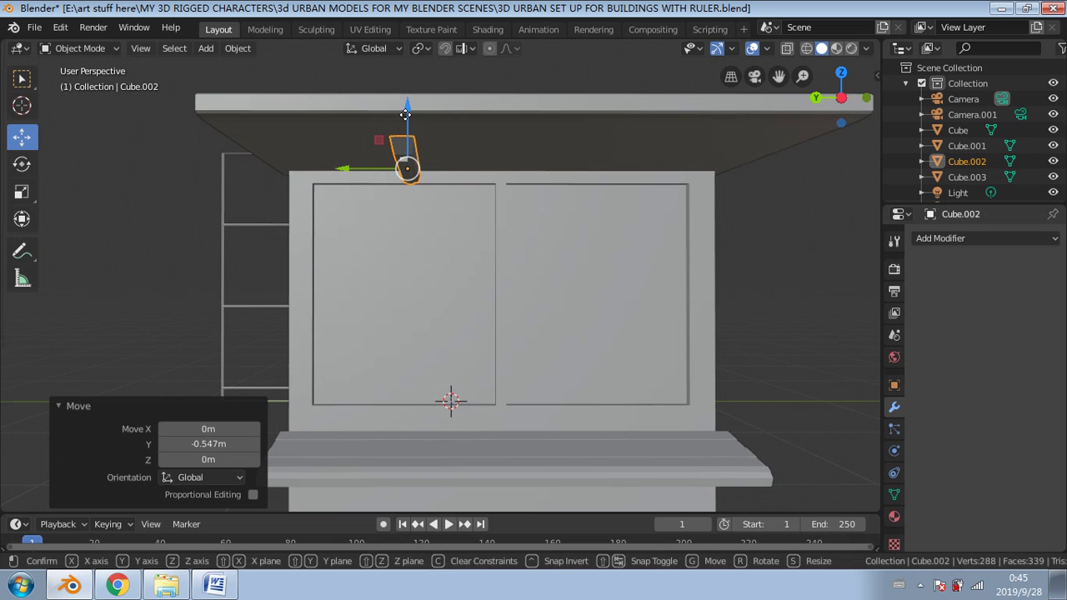
# Step: Raise the light about 0.007 m along Z and adjust it further toward the underside of the roof overhang
pyautogui.moveTo(408, 113); pyautogui.dragTo(408, 119)
pyautogui.moveTo(408, 119); pyautogui.dragTo(285, 134, button='middle')
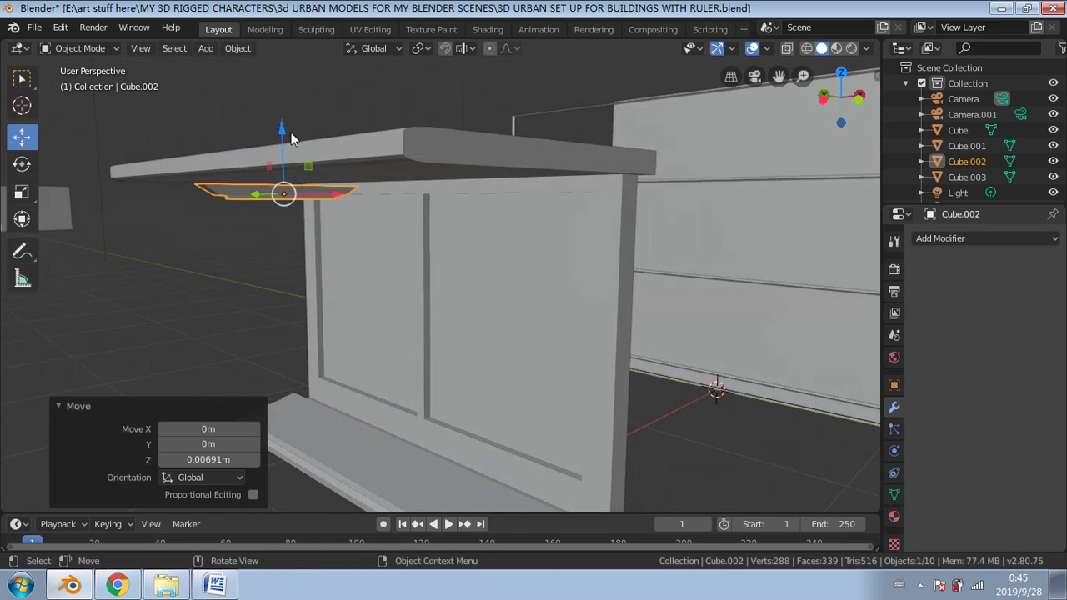
pyautogui.moveTo(284, 129); pyautogui.dragTo(284, 112)
# Step: Scale the light to 1.165 along Z and widen it to 1.977 along Y
pyautogui.click(22, 193)
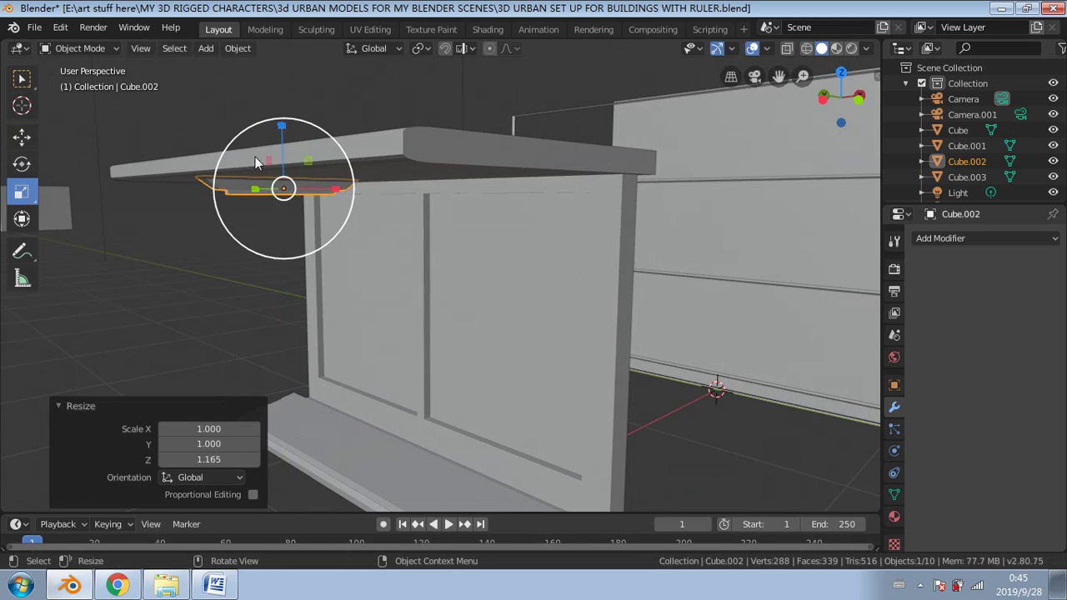
pyautogui.moveTo(334, 197)
pyautogui.mouseDown()
pyautogui.moveTo(345, 187)
pyautogui.moveTo(333, 186)
pyautogui.mouseUp()
pyautogui.moveTo(333, 186); pyautogui.dragTo(416, 204, button='middle')
pyautogui.moveTo(322, 188); pyautogui.dragTo(258, 190)
pyautogui.moveTo(448, 212)
pyautogui.mouseDown(button='middle')
pyautogui.moveTo(468, 178)
pyautogui.moveTo(466, 200)
pyautogui.mouseUp(button='middle')
# Step: Raise the light along Z against the overhang's underside, ending with about 0.007 m, and shift it 0.0221 m along Y
pyautogui.click(21, 136)
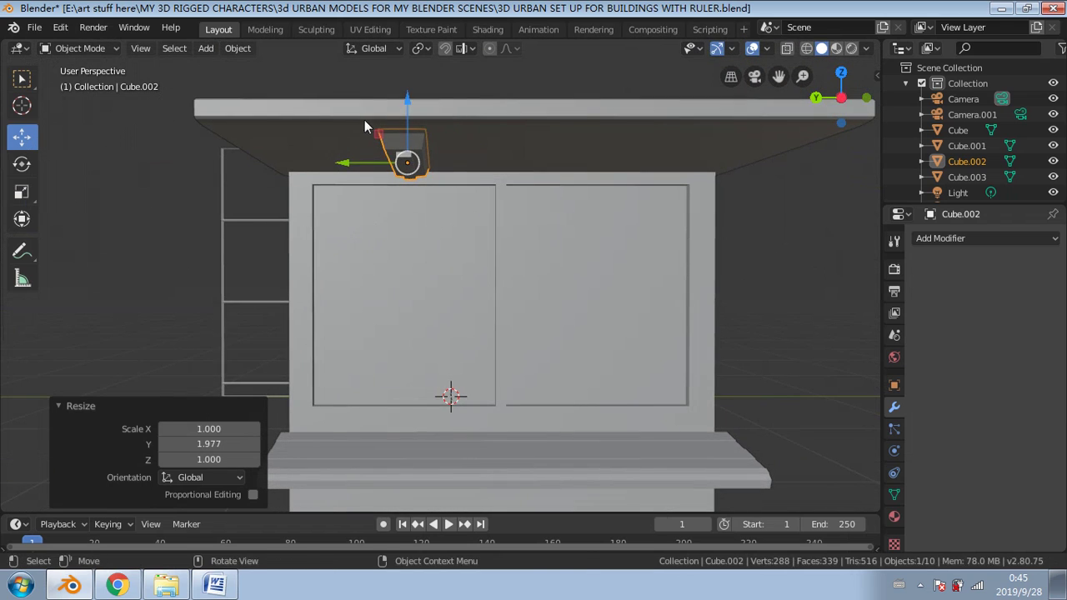
pyautogui.moveTo(407, 107); pyautogui.dragTo(408, 96)
pyautogui.moveTo(408, 95); pyautogui.dragTo(438, 141, button='middle')
pyautogui.moveTo(353, 209)
pyautogui.mouseDown()
pyautogui.moveTo(317, 214)
pyautogui.moveTo(336, 214)
pyautogui.mouseUp()
pyautogui.moveTo(336, 214); pyautogui.dragTo(407, 195, button='middle')
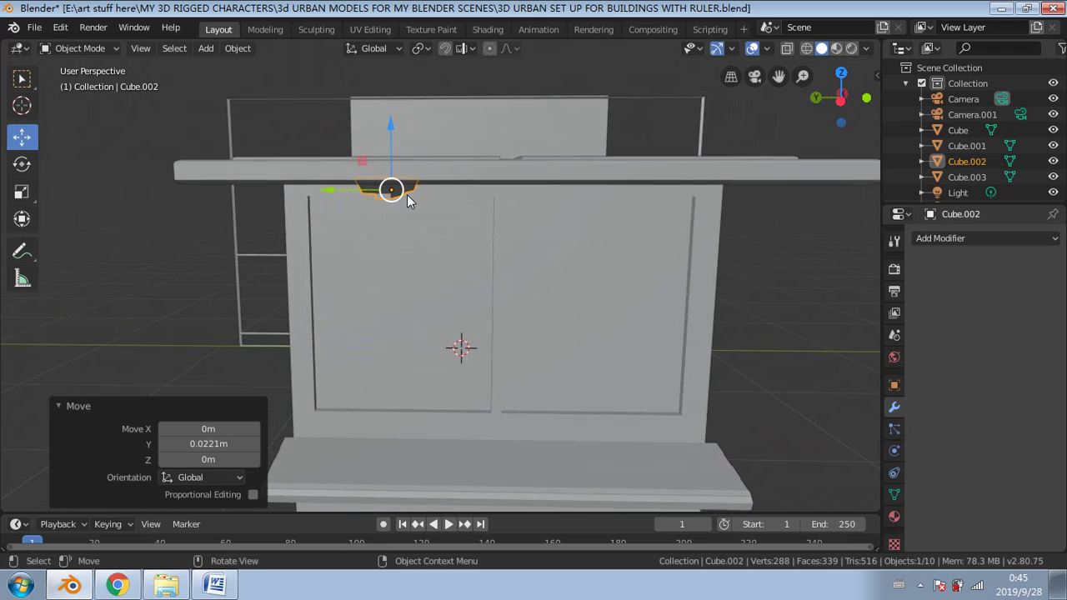
pyautogui.moveTo(397, 135); pyautogui.dragTo(398, 132)
# Step: Duplicate the light and place the copy along Y beneath the overhang, above the second window recess
pyautogui.hotkey('shift', 'd')
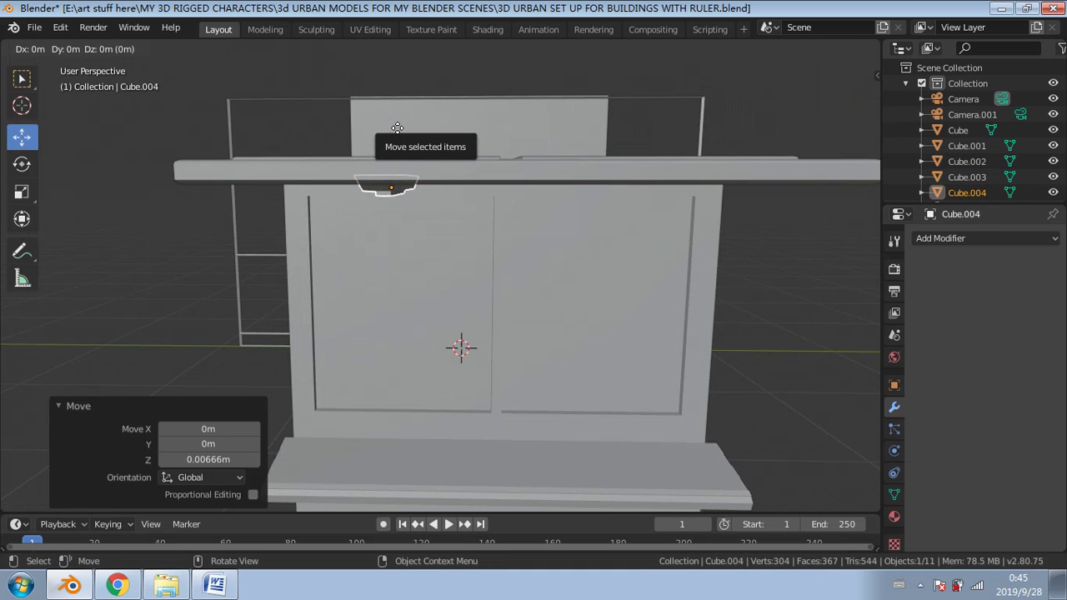
pyautogui.press('y')
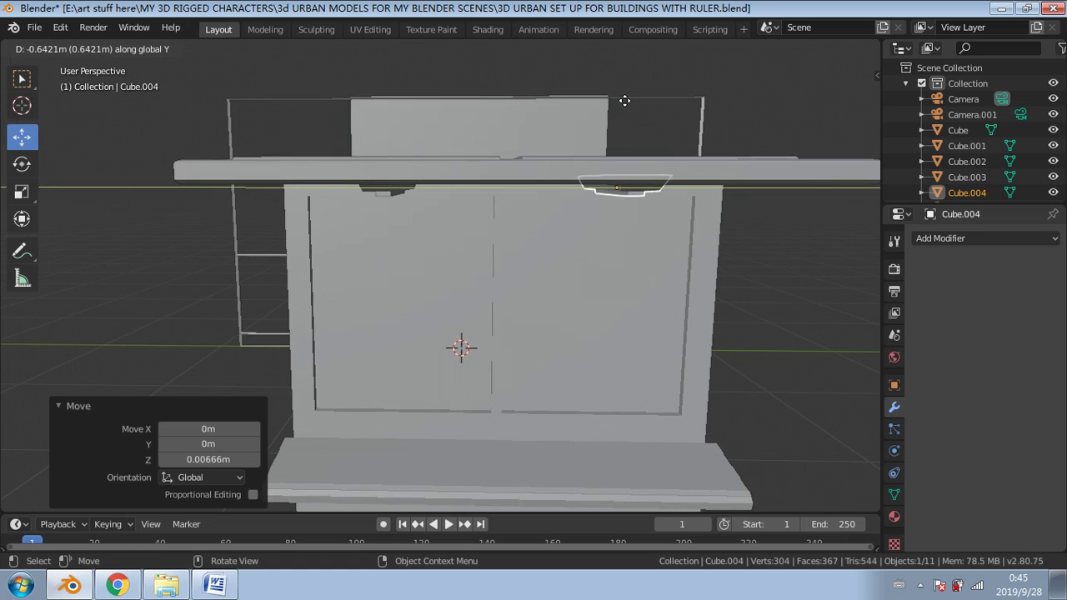
pyautogui.click(638, 98)
pyautogui.moveTo(663, 185); pyautogui.dragTo(425, 156, button='middle')
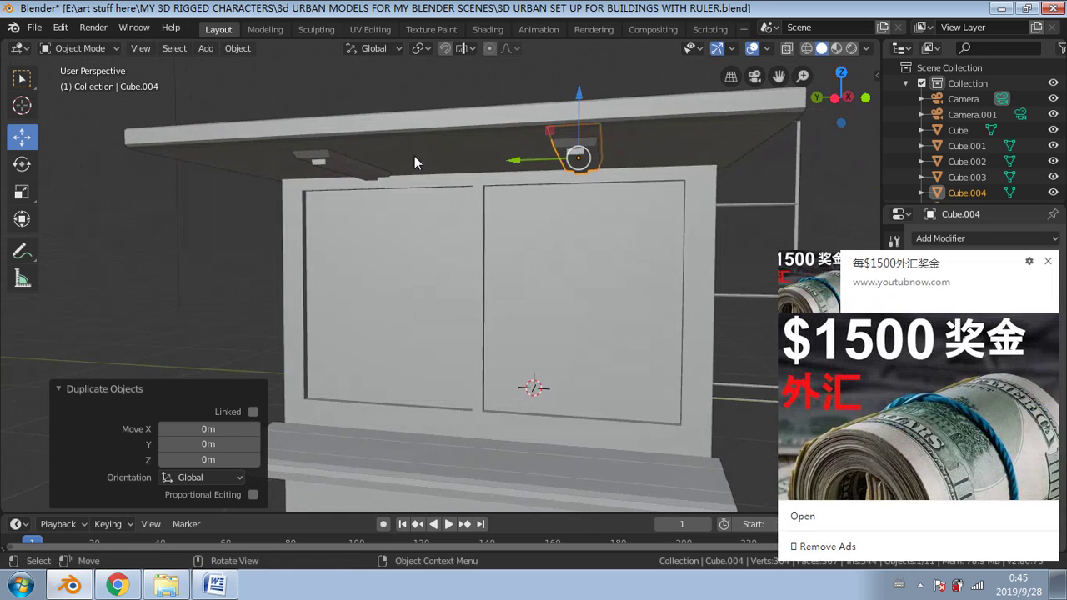
# Step: Select both lights under the overhang and dismiss the browser notifications covering the workspace
pyautogui.keyDown('shift'); pyautogui.click(325, 169); pyautogui.keyUp('shift')
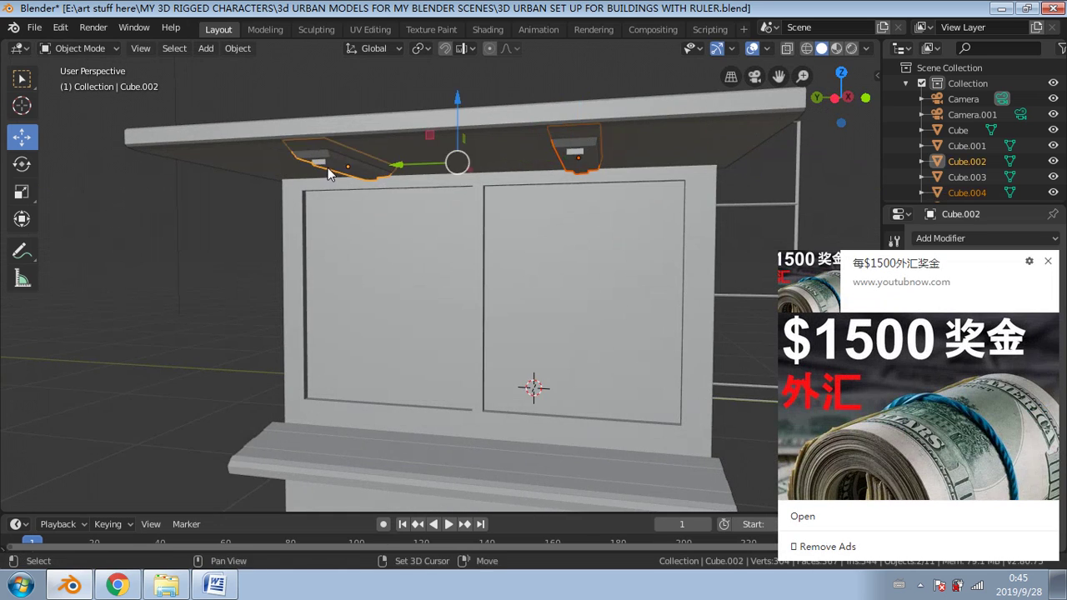
pyautogui.click(1049, 263)
pyautogui.click(1051, 267)
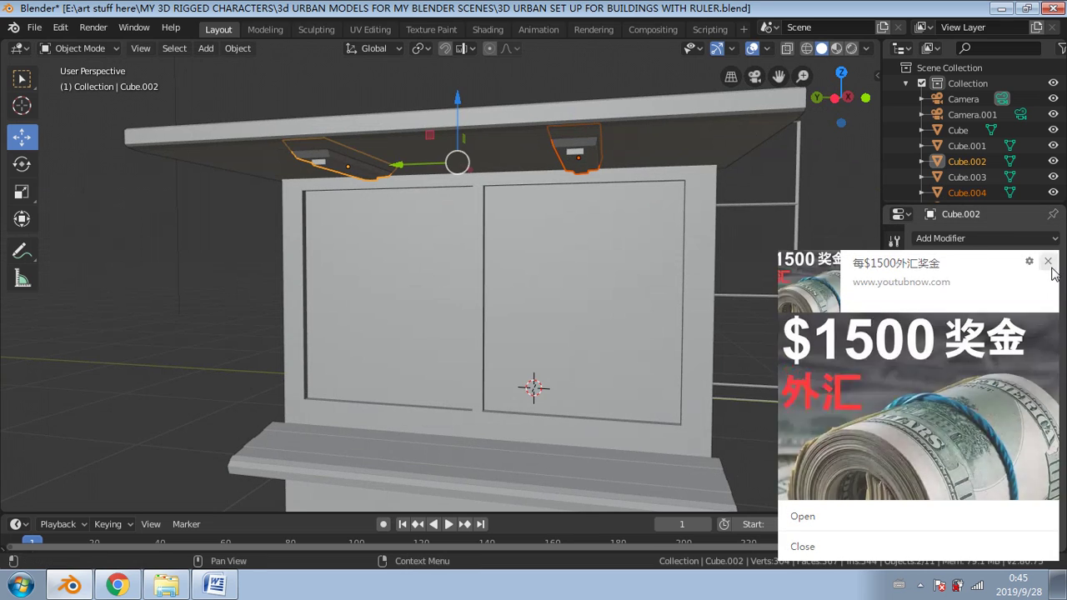
pyautogui.click(1048, 264)
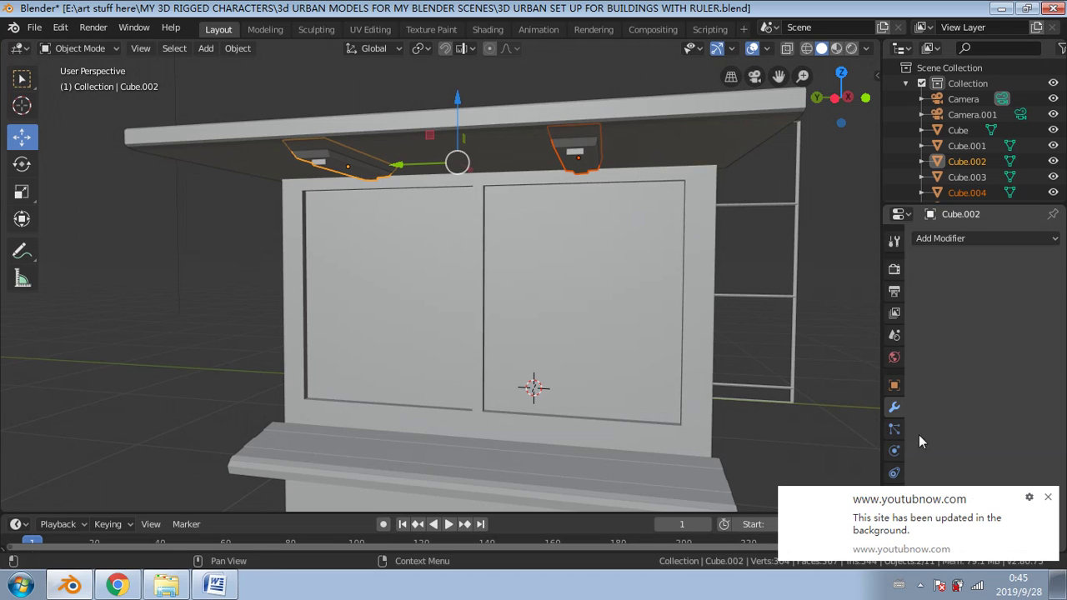
pyautogui.click(1048, 497)
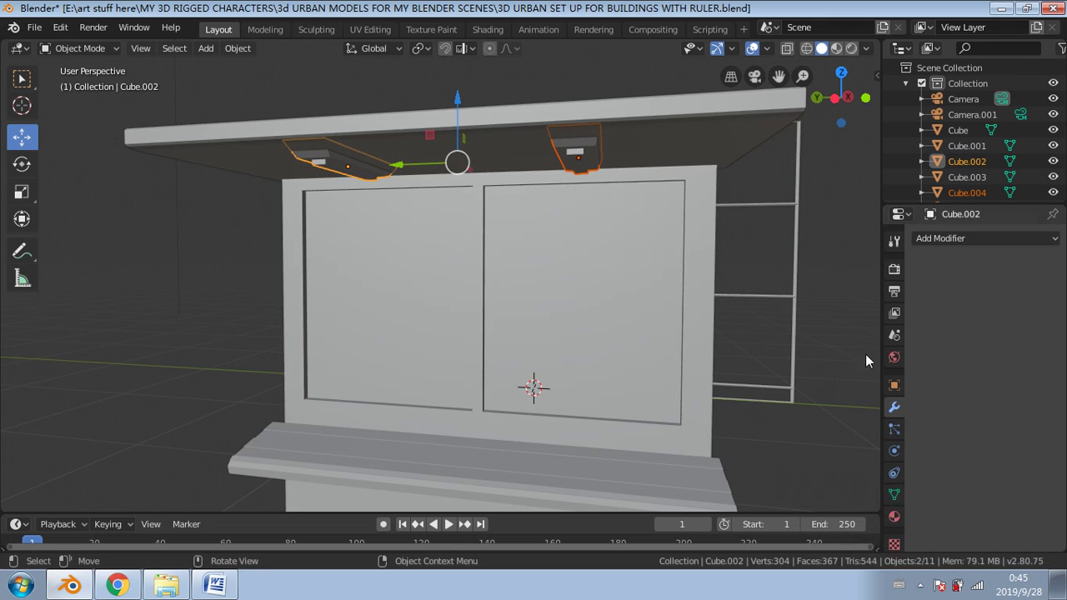
# Step: Join the two lights under the roof overhang into a single object
pyautogui.click(346, 155)
pyautogui.click(575, 154)
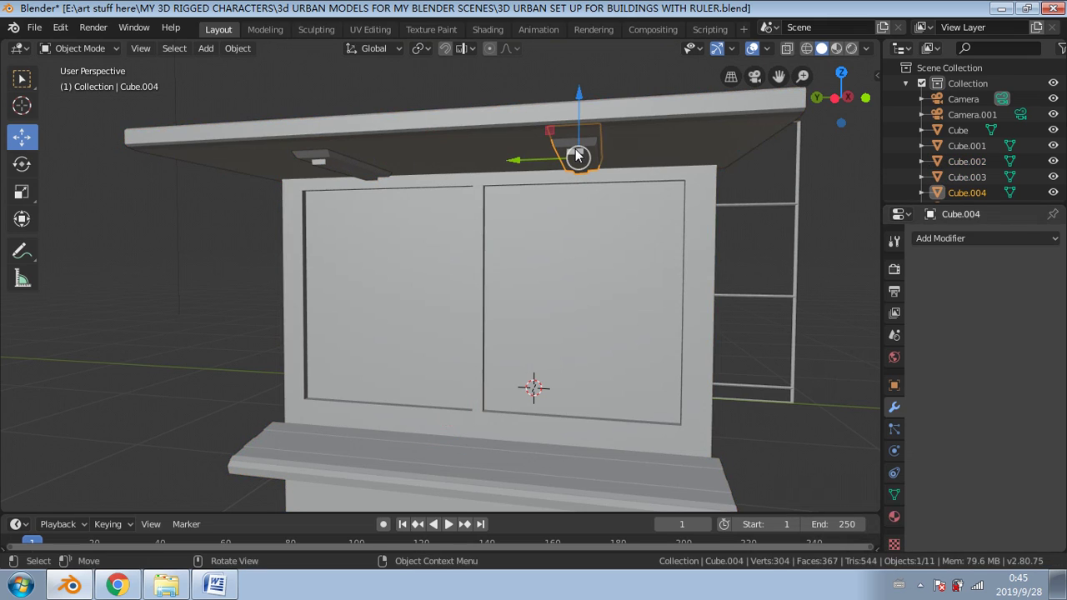
pyautogui.keyDown('shift'); pyautogui.click(340, 169); pyautogui.keyUp('shift')
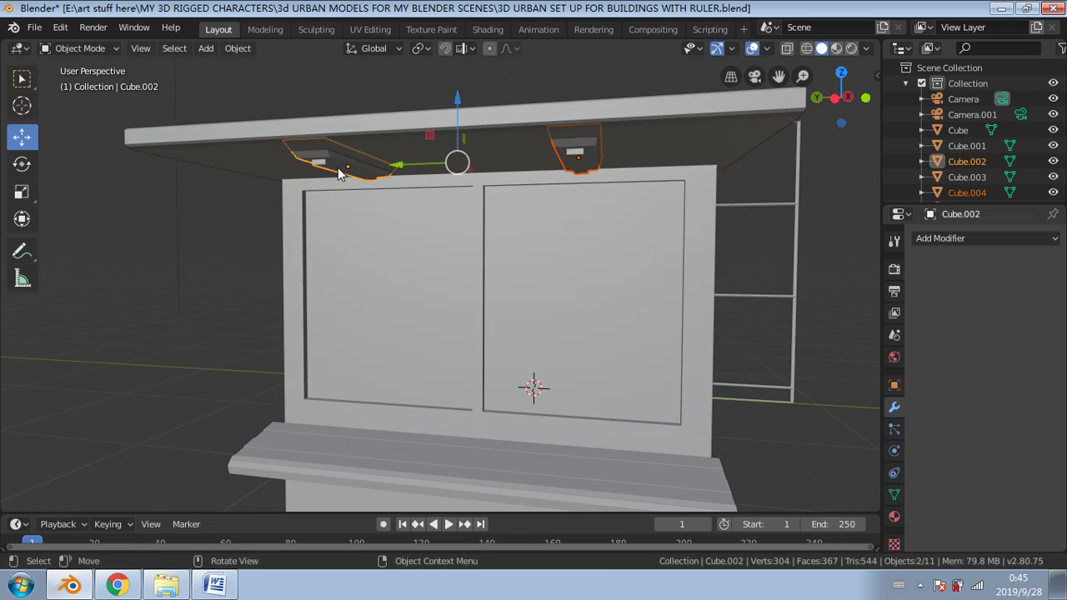
pyautogui.hotkey('ctrl', 'j')
pyautogui.scroll(-2, 347, 203)
pyautogui.scroll(-1, 347, 203)
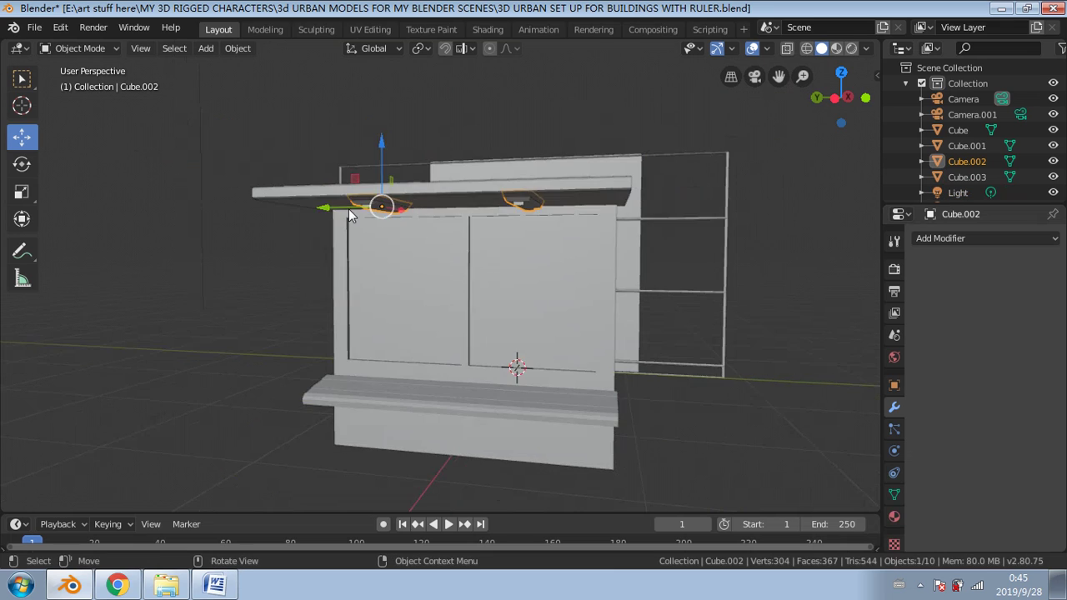
# Step: Parent the joined lights to the building body using the Object parent type
pyautogui.moveTo(471, 254); pyautogui.dragTo(505, 253, button='middle')
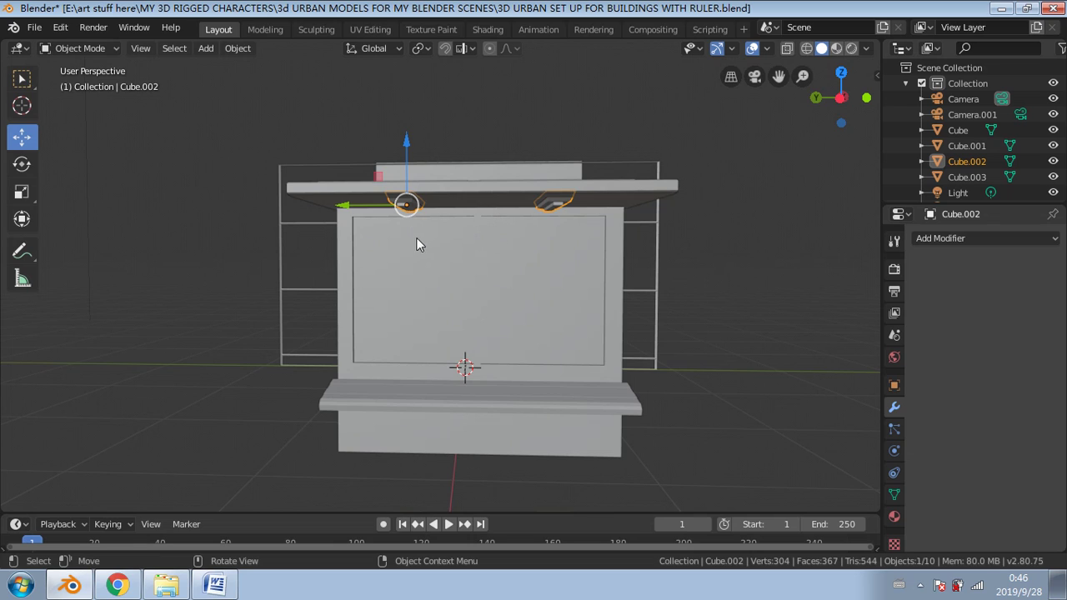
pyautogui.keyDown('shift'); pyautogui.click(402, 256); pyautogui.keyUp('shift')
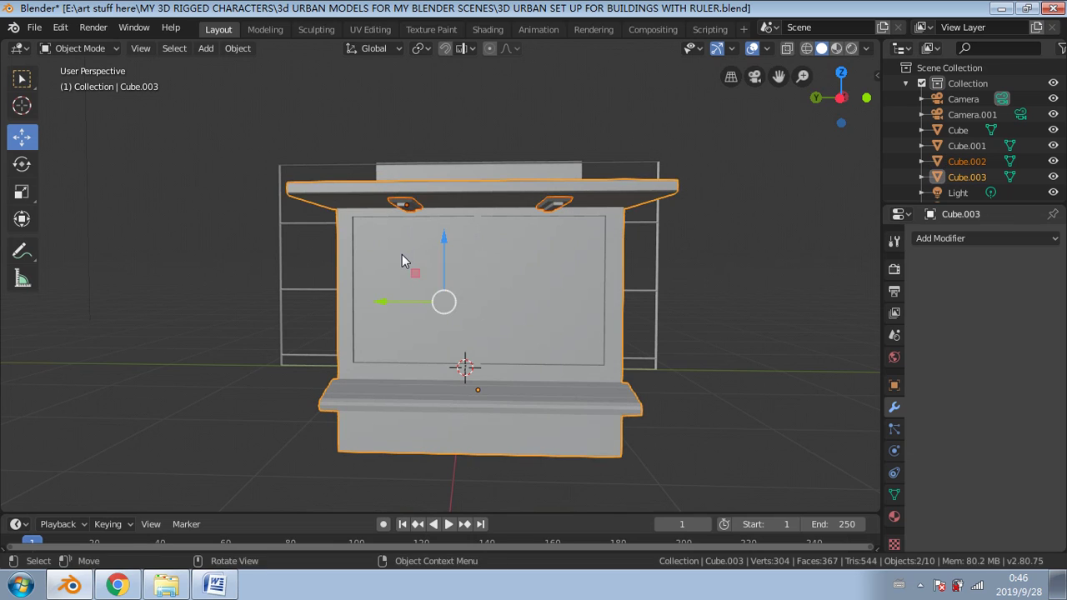
pyautogui.rightClick(402, 254)
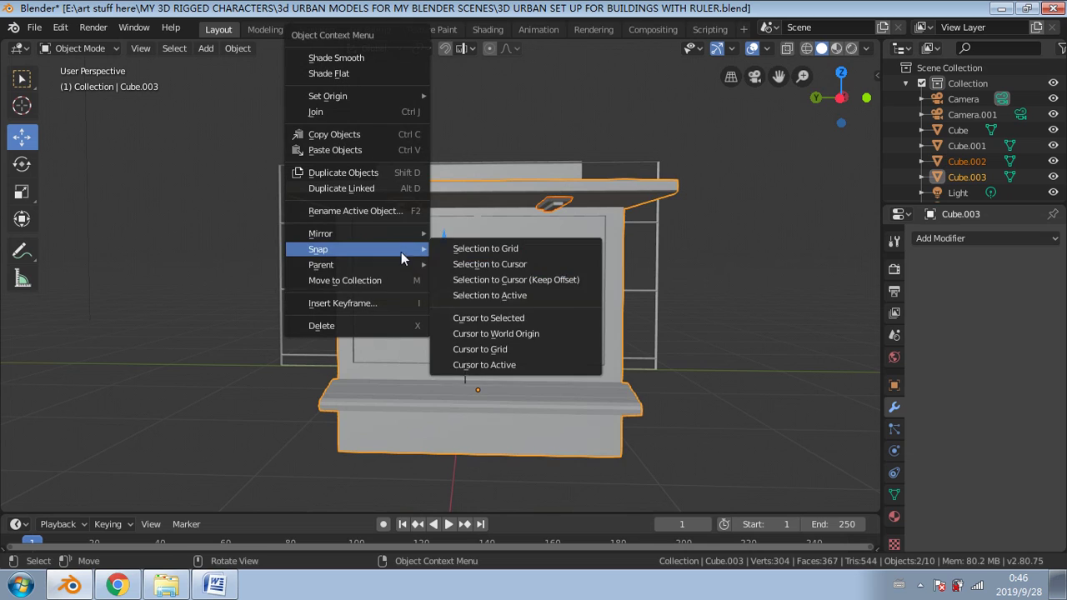
pyautogui.moveTo(376, 264)
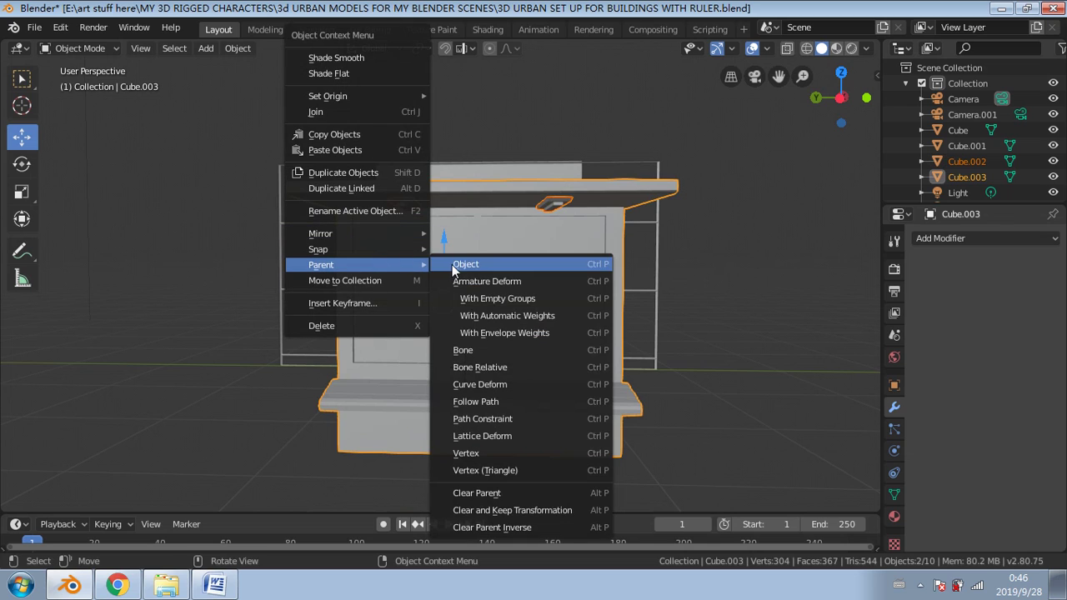
pyautogui.click(455, 265)
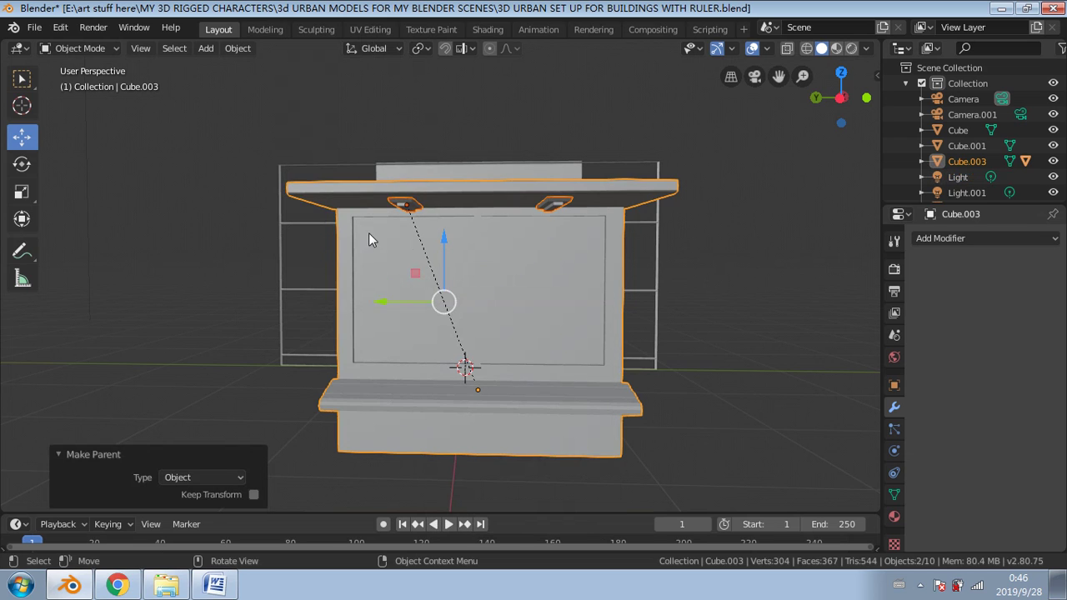
# Step: Test the parent link by moving the building body and the lights in turn along Y, undoing each move
pyautogui.click(395, 368)
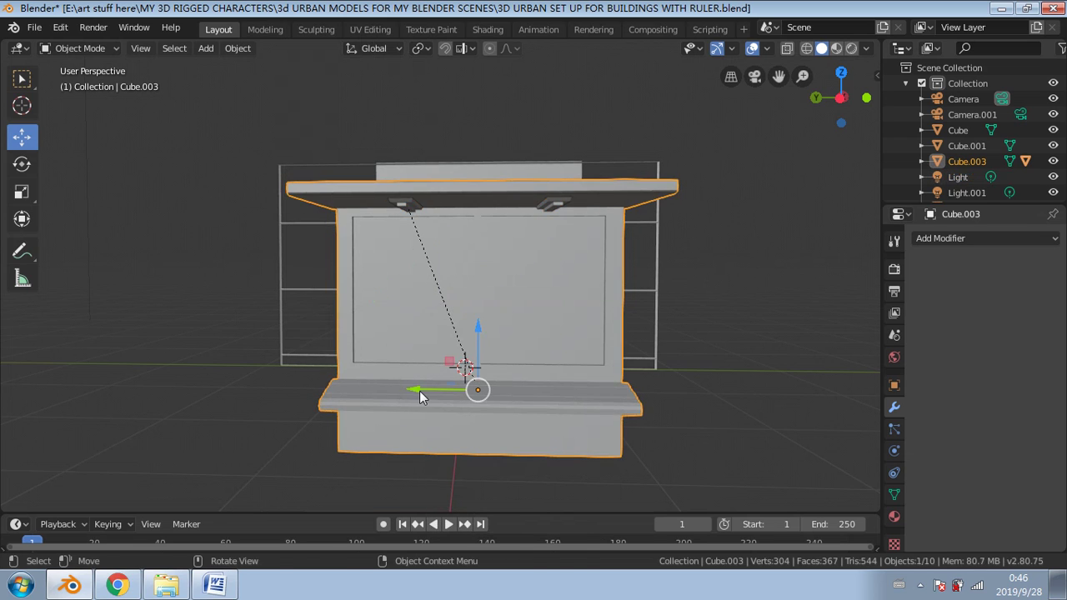
pyautogui.moveTo(419, 391); pyautogui.dragTo(438, 368)
pyautogui.hotkey('ctrl', 'z')
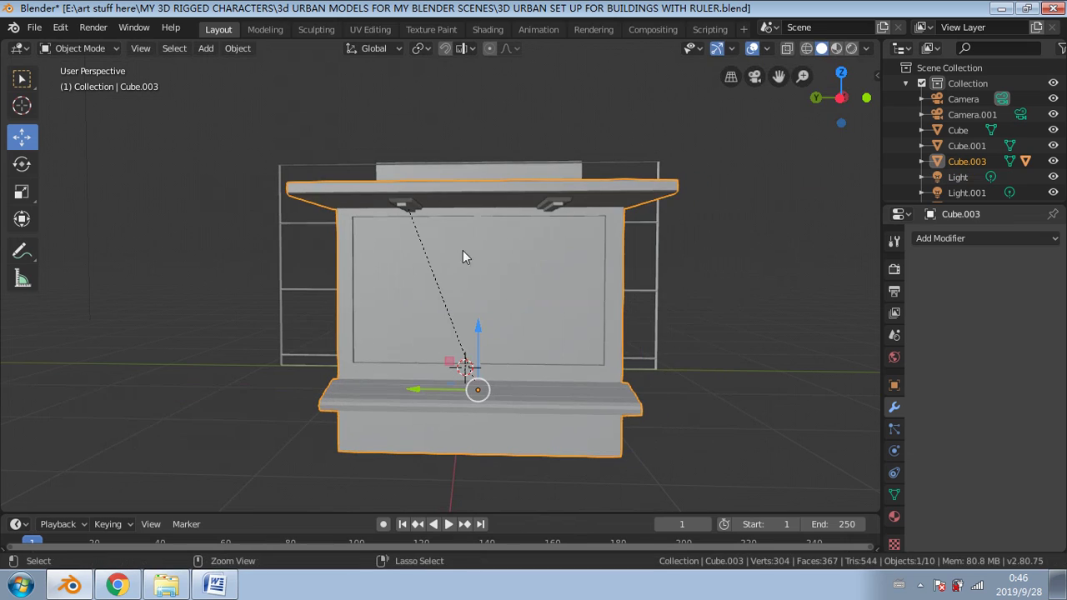
pyautogui.click(402, 209)
pyautogui.moveTo(390, 211); pyautogui.dragTo(321, 213)
pyautogui.hotkey('ctrl', 'z')
# Step: Move the building body along Y once more to check the parented lights, and undo the move
pyautogui.moveTo(496, 237); pyautogui.dragTo(342, 265, button='middle')
pyautogui.moveTo(337, 249); pyautogui.dragTo(326, 208, button='middle')
pyautogui.click(336, 207)
pyautogui.click(268, 248)
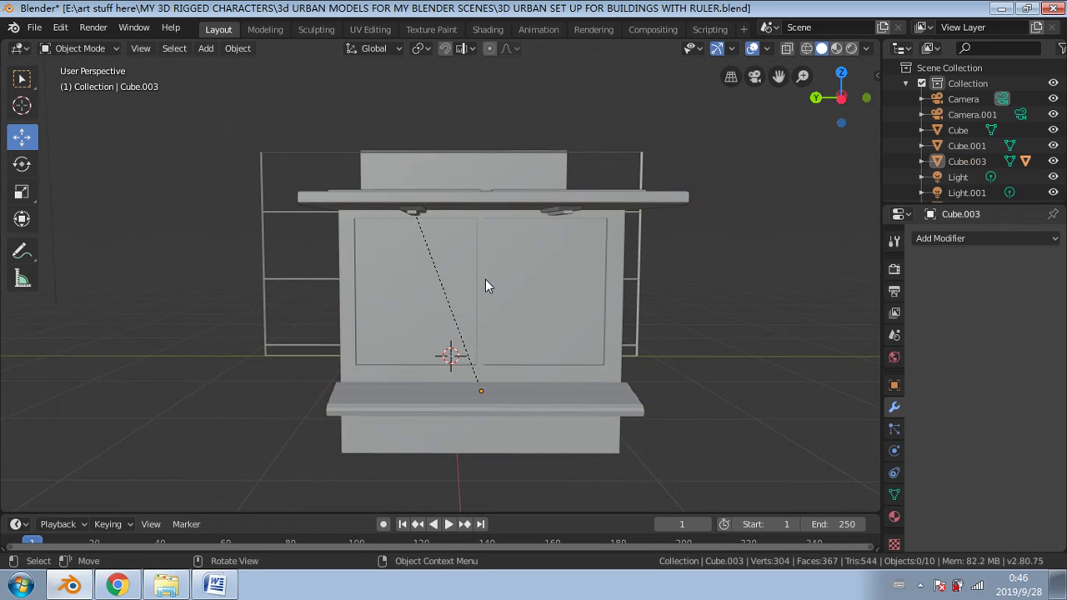
pyautogui.click(485, 280)
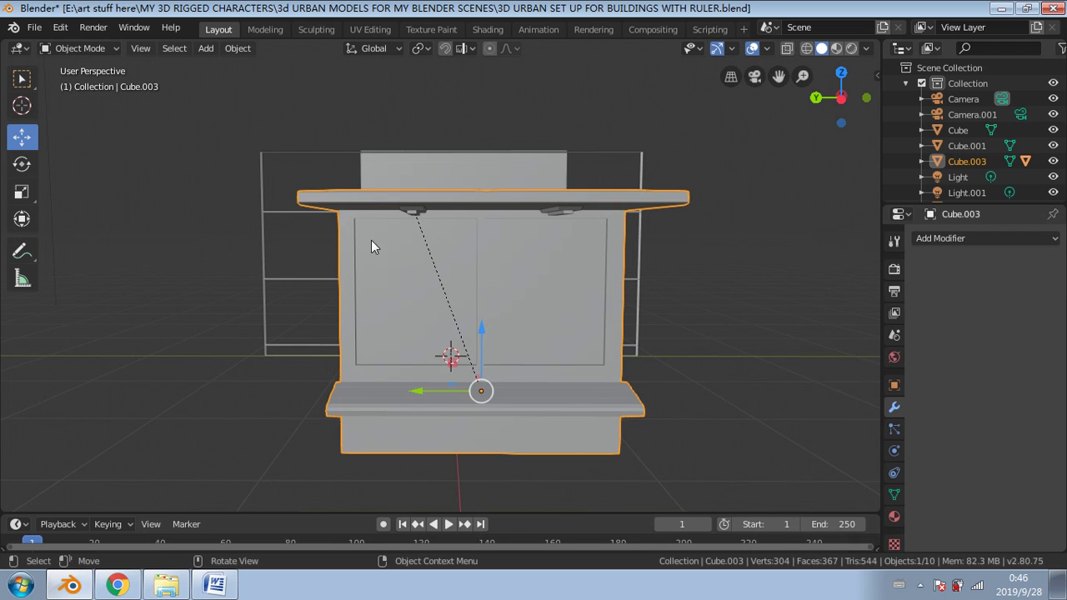
pyautogui.moveTo(412, 389); pyautogui.dragTo(63, 368)
pyautogui.hotkey('ctrl', 'z')
pyautogui.moveTo(416, 342); pyautogui.dragTo(431, 273)
# Step: Select the building body together with its lights and set up a COLLADA export limited to Selection Only
pyautogui.keyDown('shift'); pyautogui.click(434, 242); pyautogui.keyUp('shift')
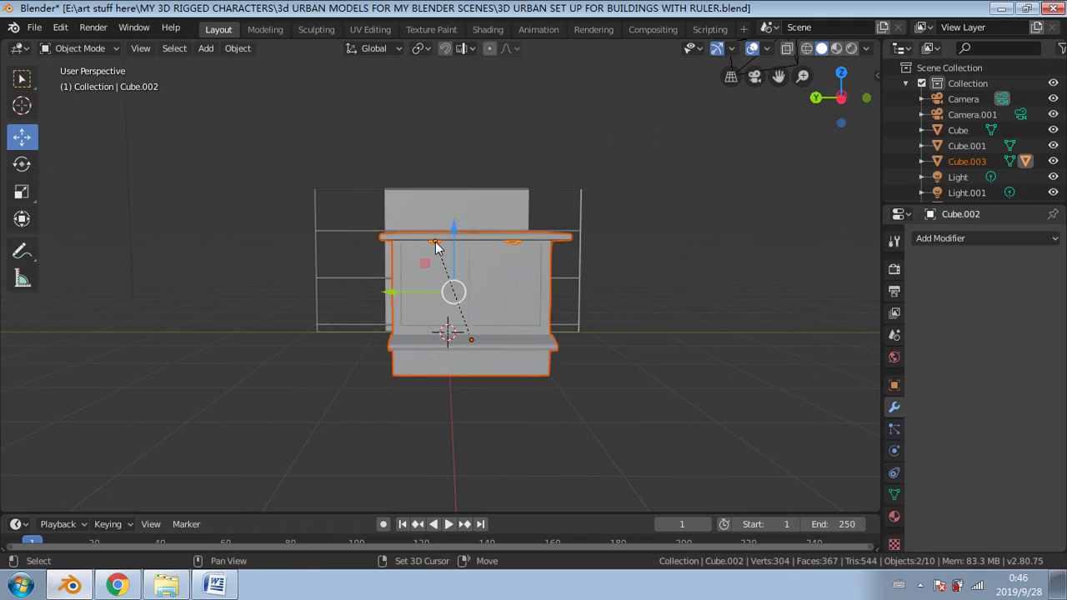
pyautogui.moveTo(489, 251); pyautogui.dragTo(457, 238, button='middle')
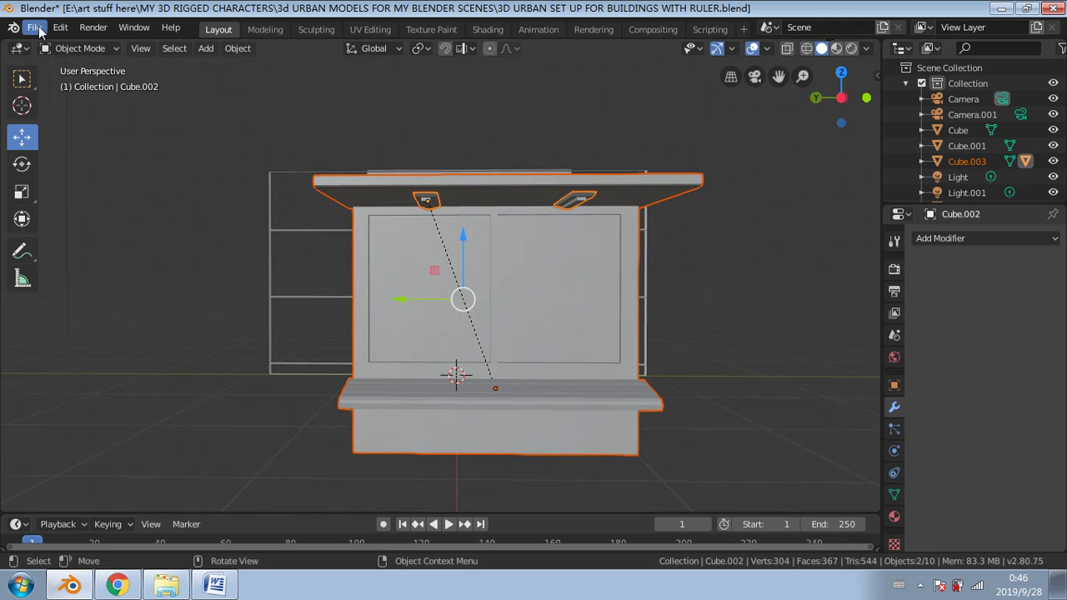
pyautogui.click(35, 27)
pyautogui.click(34, 27)
pyautogui.moveTo(133, 257)
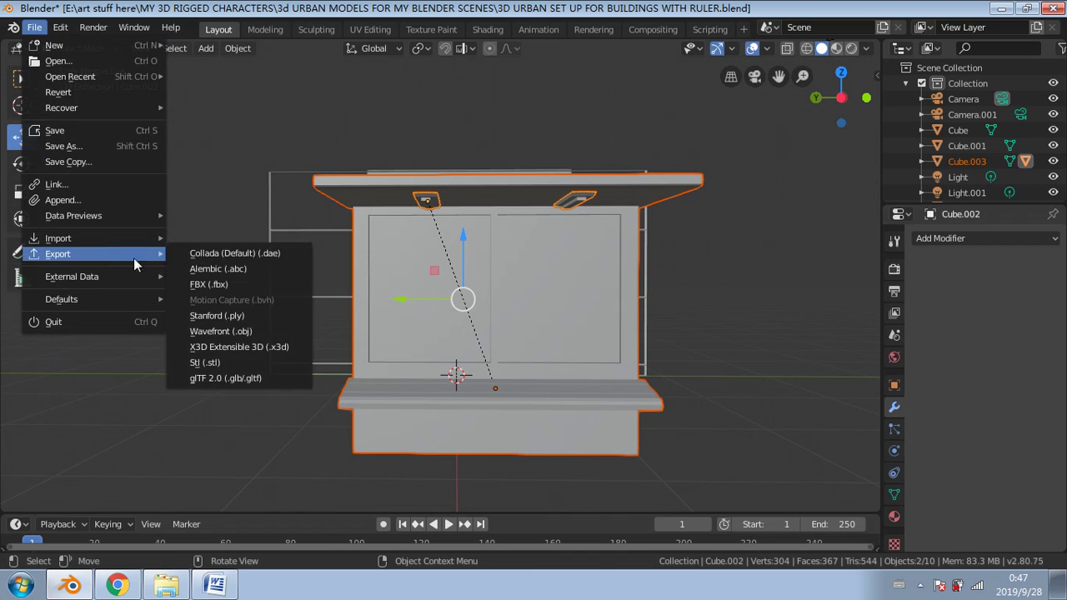
pyautogui.click(180, 255)
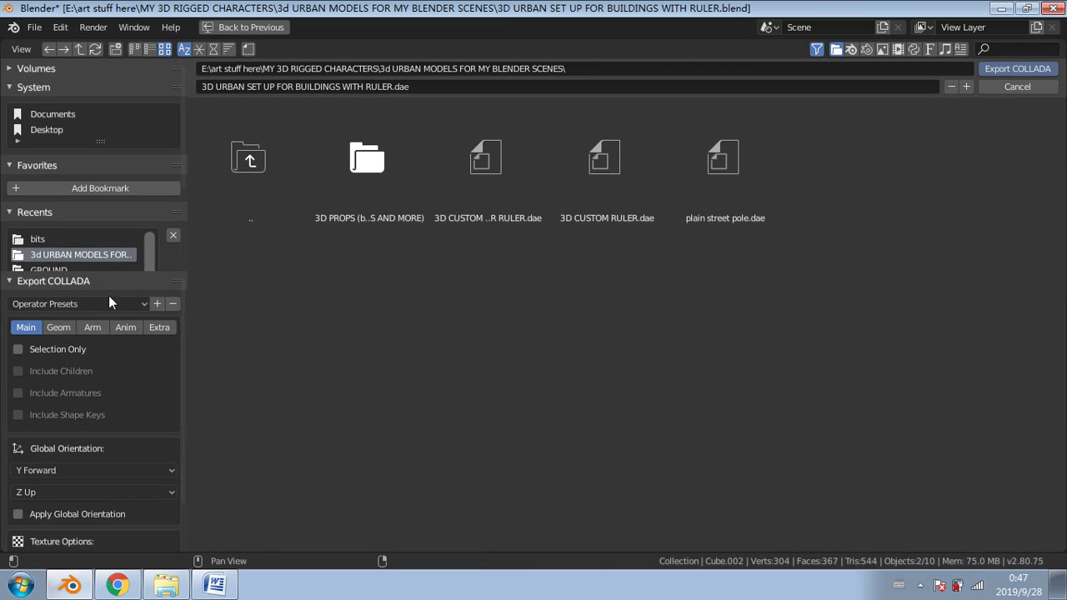
pyautogui.click(17, 349)
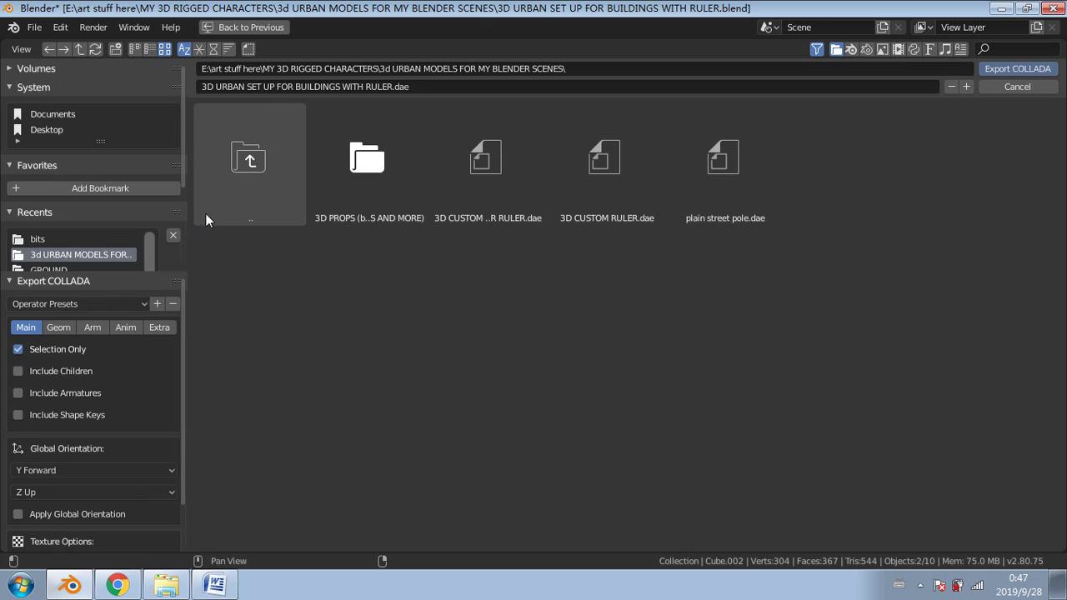
# Step: Export the selection as "bus stop.dae" into the "street stuff" folder inside the 3D PROPS folder
pyautogui.click(359, 186)
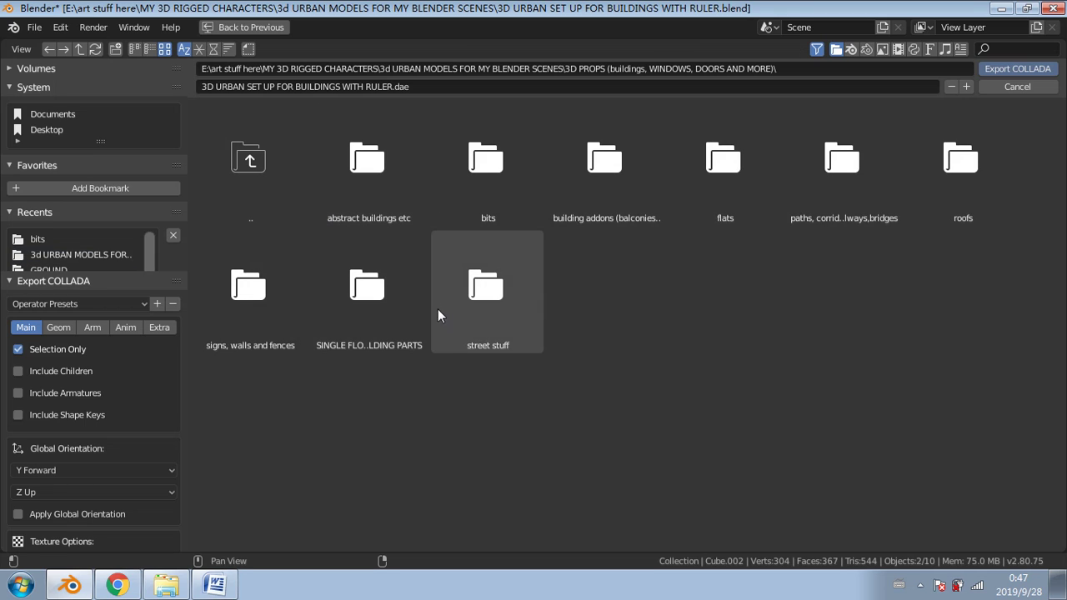
pyautogui.click(487, 309)
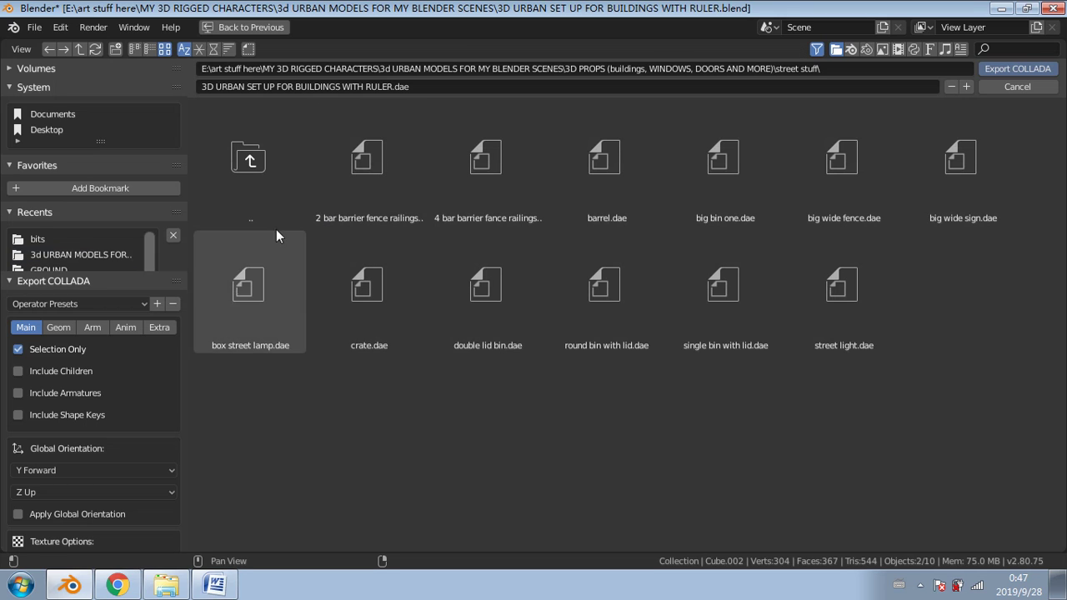
pyautogui.click(332, 86)
pyautogui.click(401, 85)
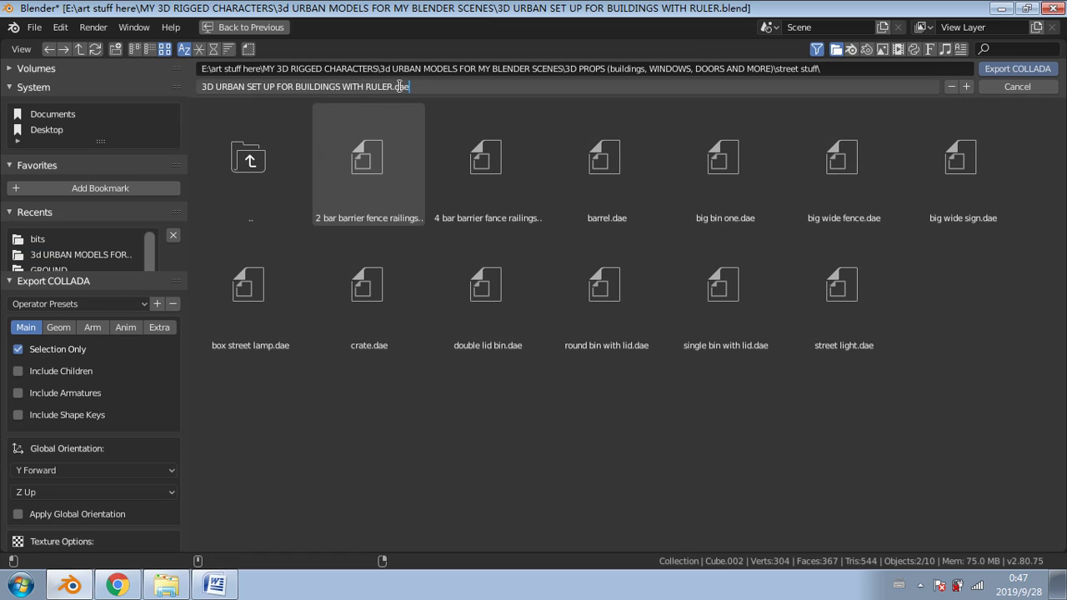
pyautogui.moveTo(391, 87); pyautogui.dragTo(153, 89)
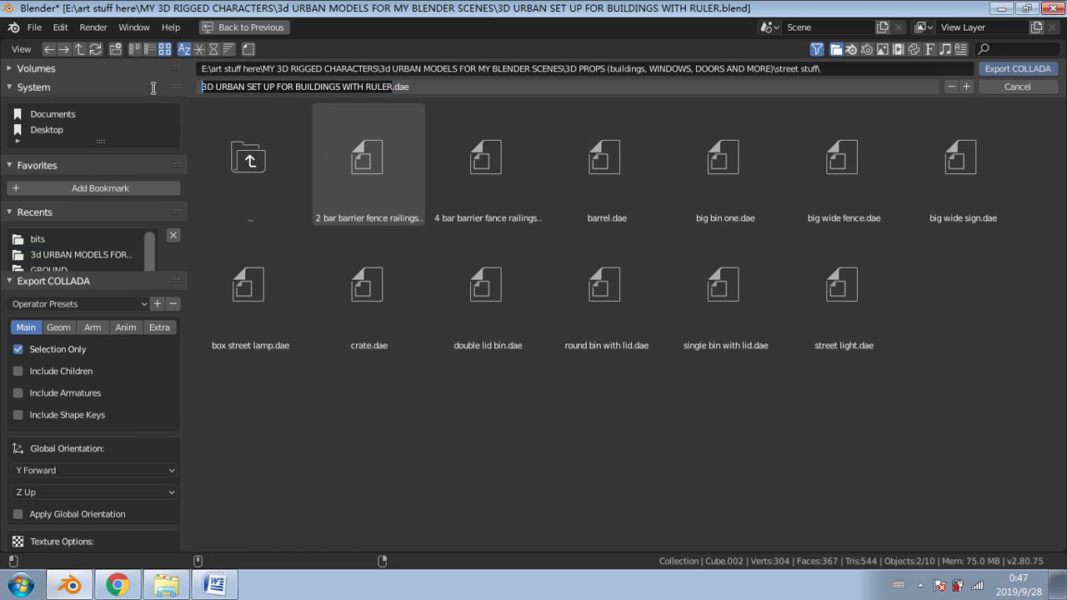
pyautogui.write('zxc')
pyautogui.write('bu')
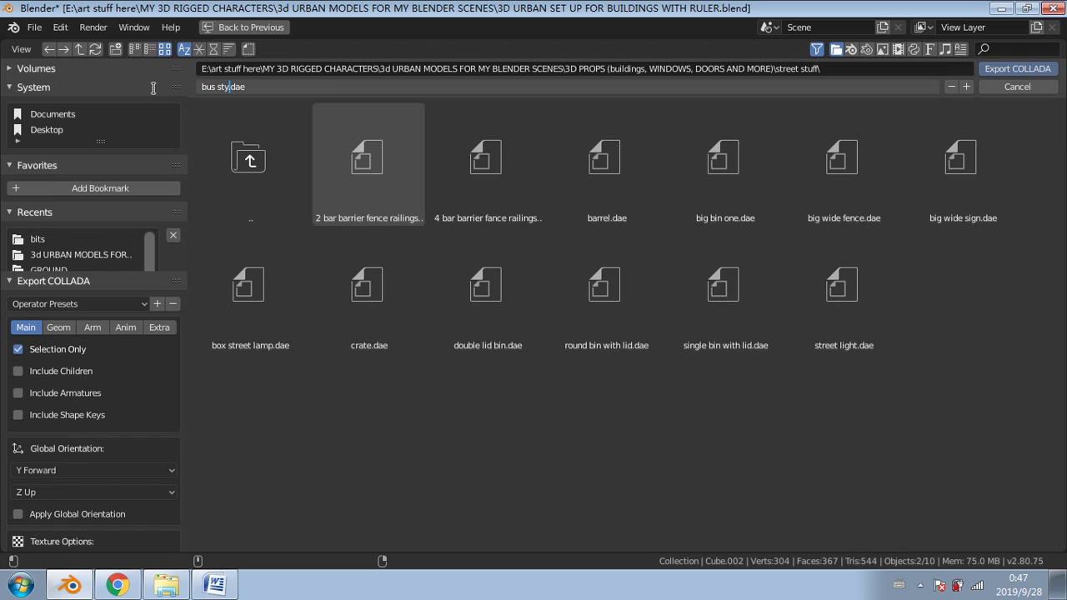
pyautogui.write('s stop')
pyautogui.click(1012, 72)
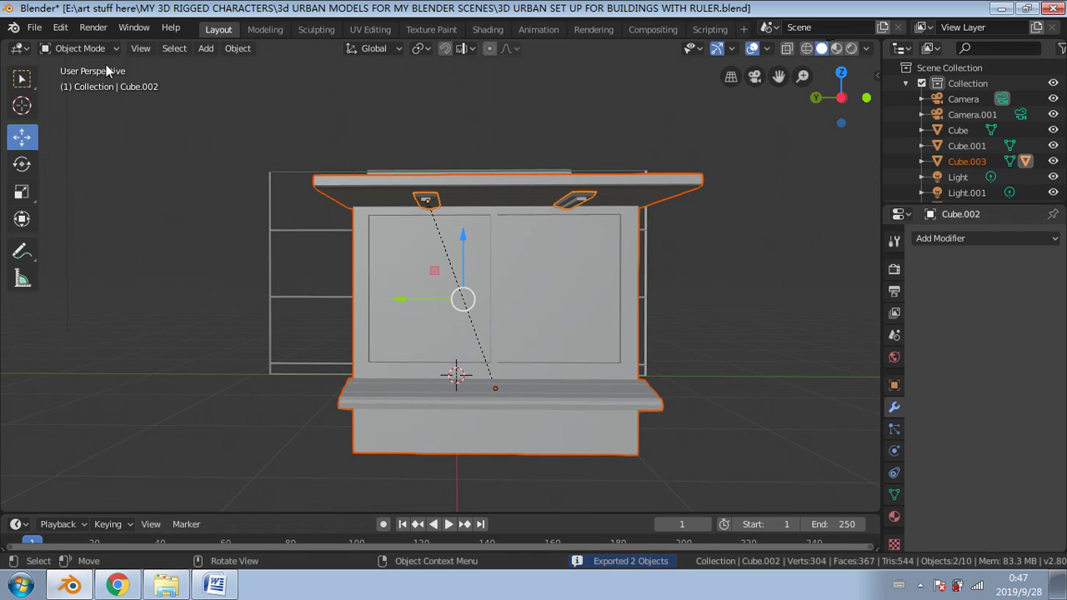
# Step: Create a new General file, discarding the unsaved changes in the current one
pyautogui.click(35, 26)
pyautogui.click(34, 27)
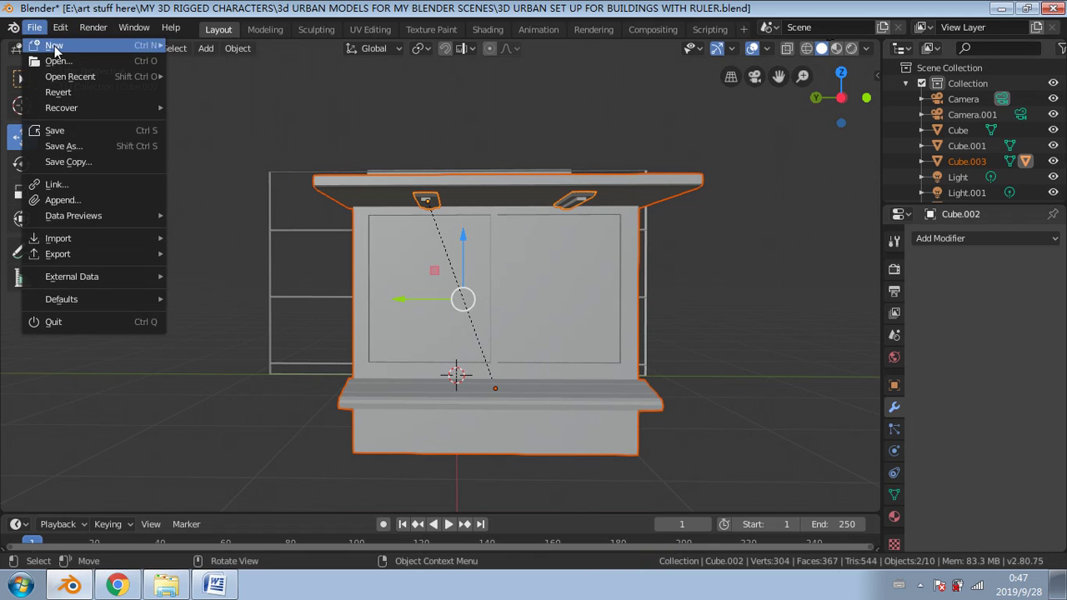
pyautogui.moveTo(55, 48)
pyautogui.click(203, 43)
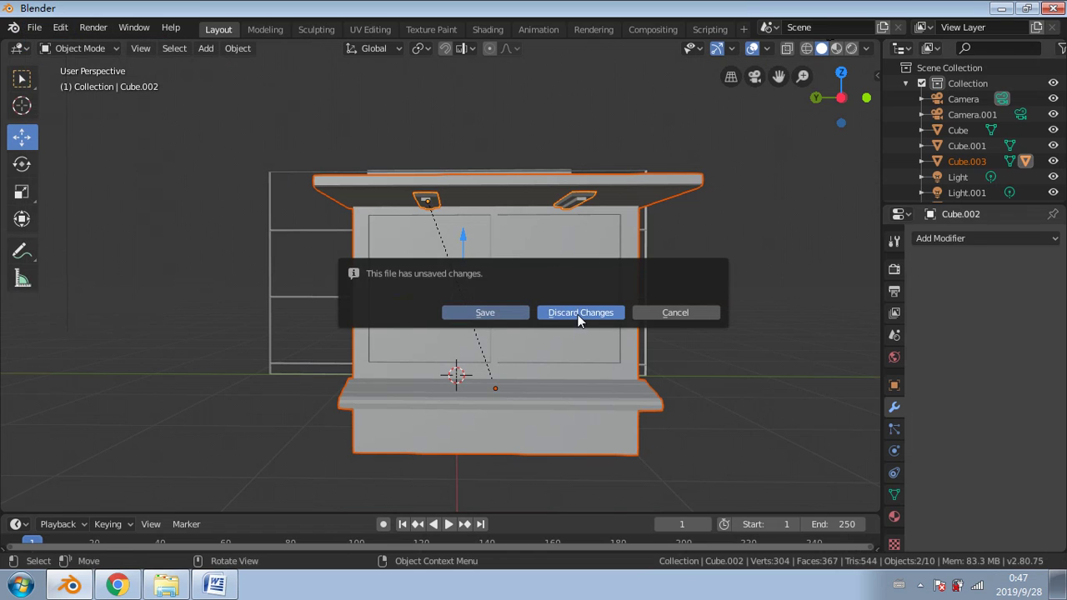
pyautogui.click(581, 313)
# Step: Delete the default cube, camera and light from the new scene
pyautogui.rightClick(464, 282)
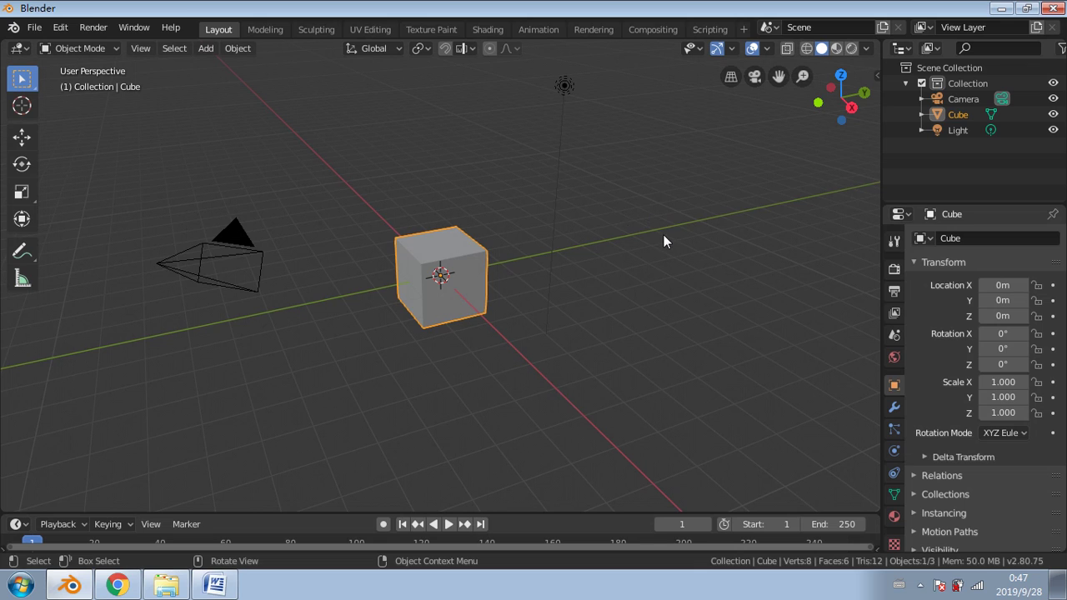
pyautogui.press('a')
pyautogui.press('Delete')
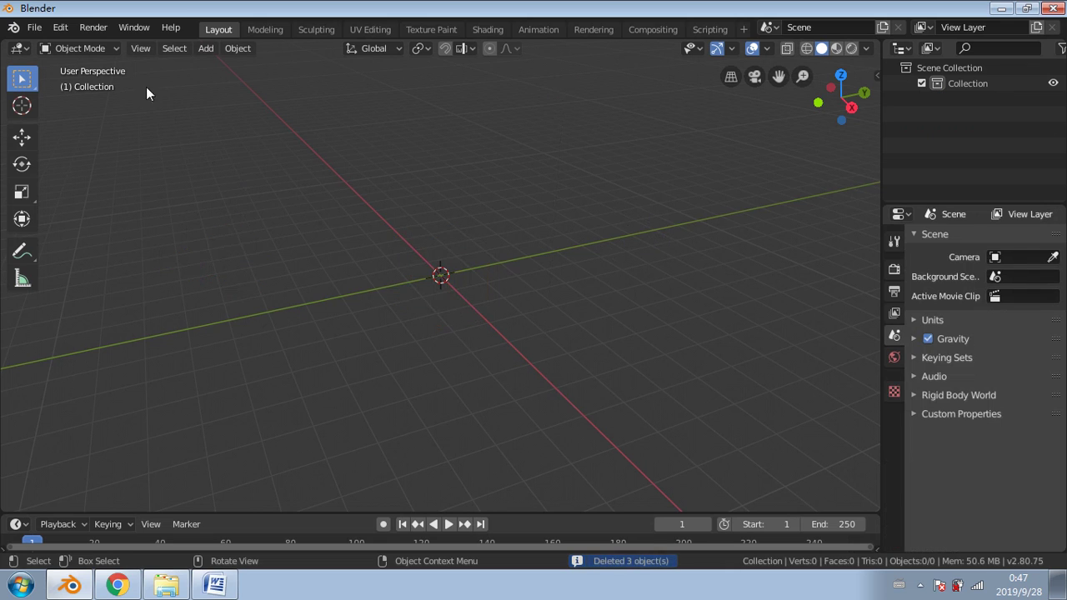
# Step: Start a COLLADA import with folders shown as thumbnails and the list of drives expanded
pyautogui.click(37, 28)
pyautogui.moveTo(15, 30)
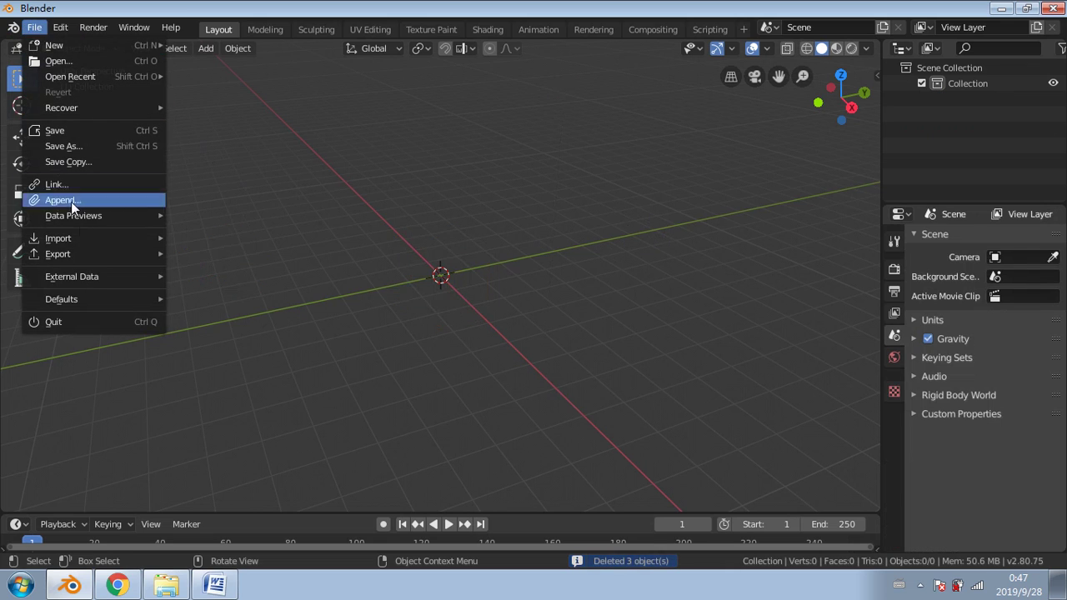
pyautogui.moveTo(104, 234)
pyautogui.click(198, 236)
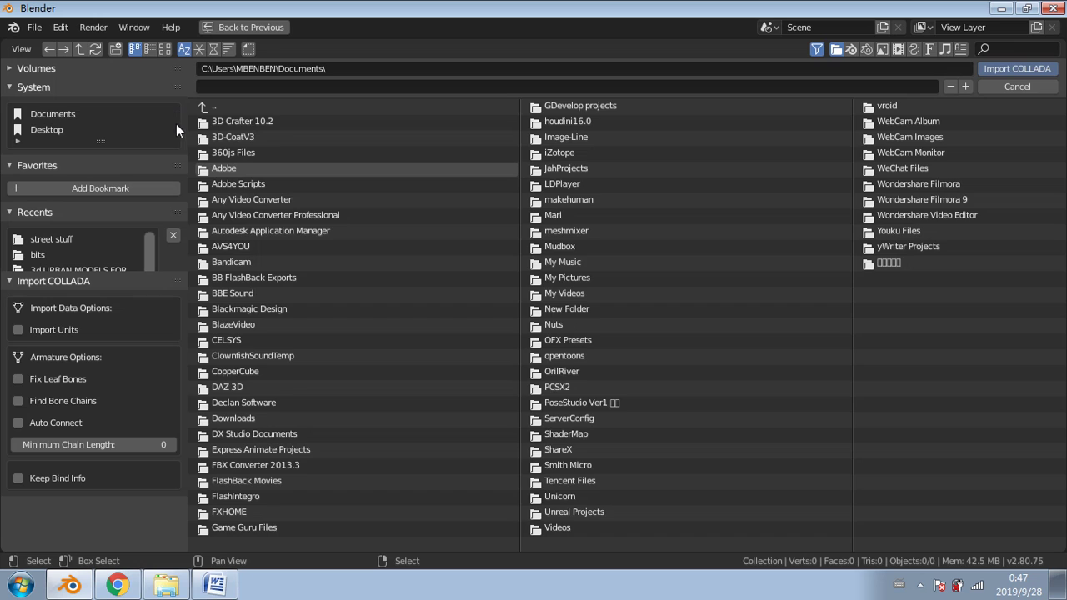
pyautogui.click(164, 49)
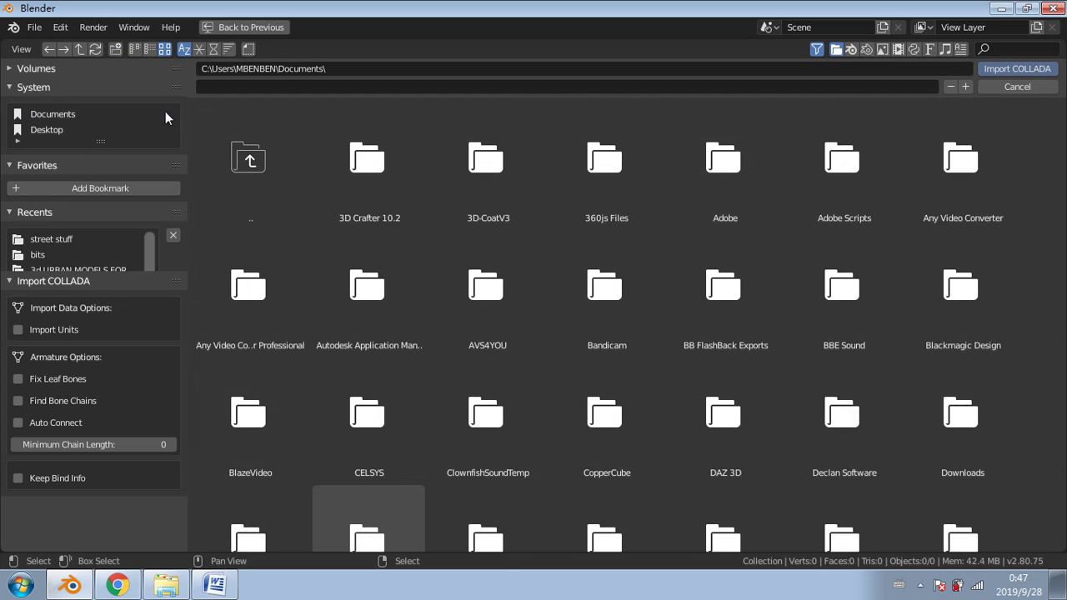
pyautogui.click(151, 50)
pyautogui.click(164, 50)
pyautogui.click(14, 70)
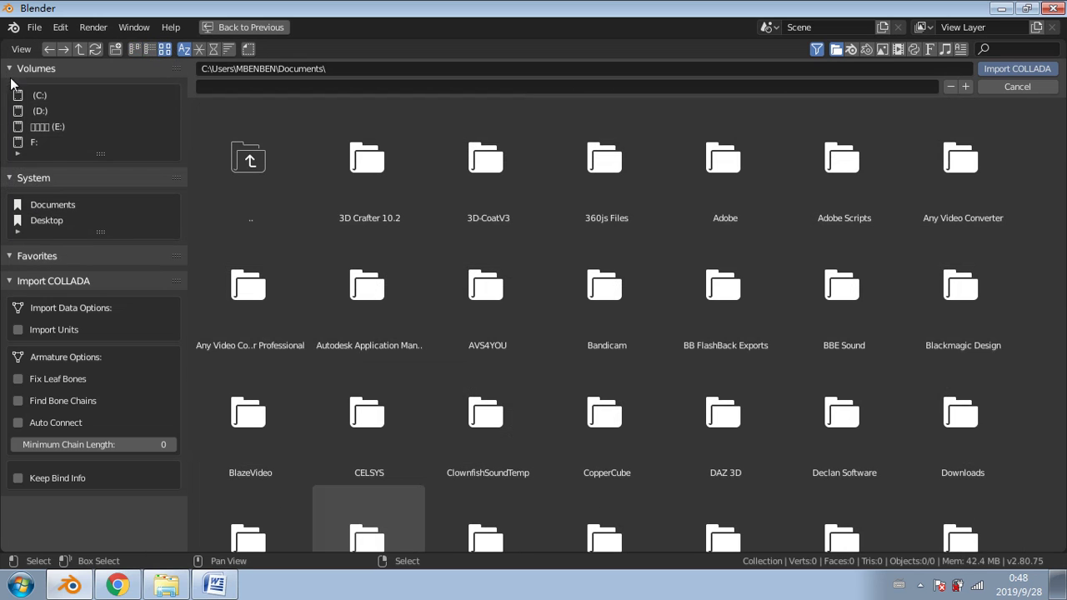
# Step: Import "bus stop.dae" from the "street stuff" folder inside the 3D PROPS folder on drive E
pyautogui.click(42, 127)
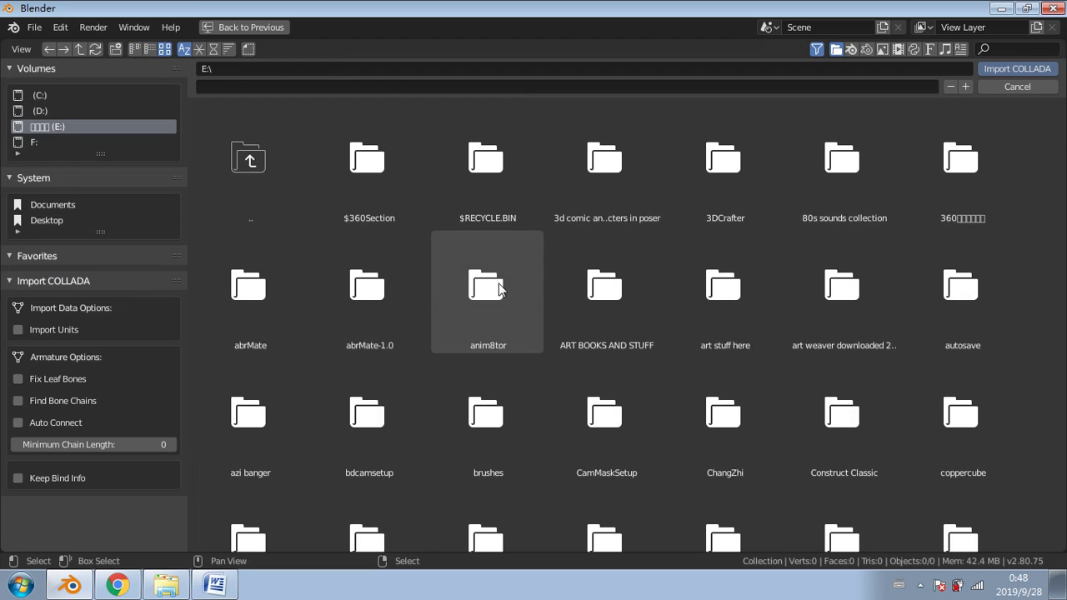
pyautogui.click(724, 301)
pyautogui.click(285, 317)
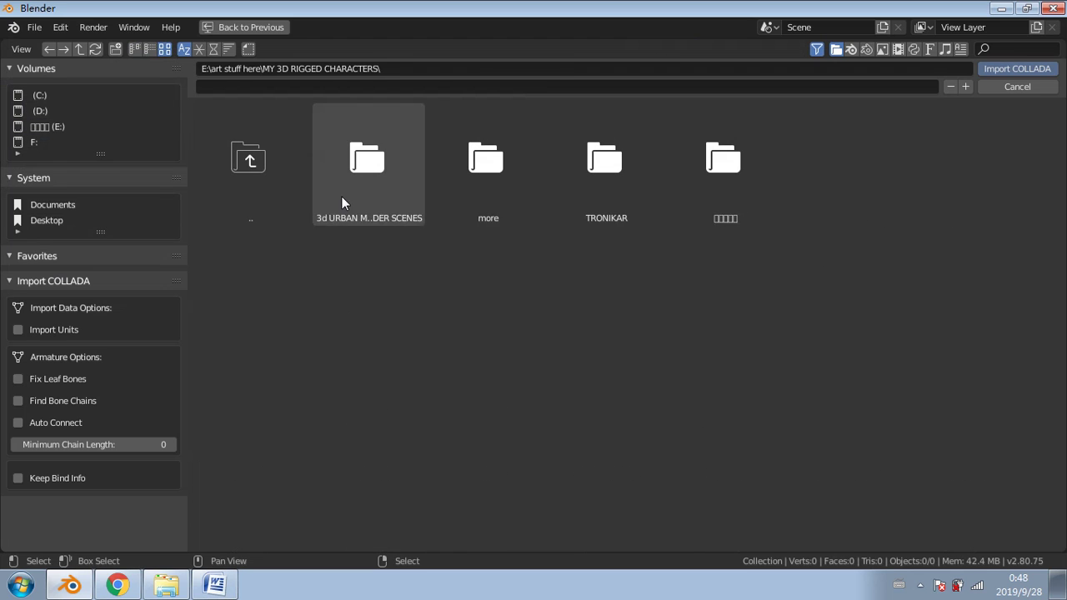
pyautogui.click(341, 196)
pyautogui.click(331, 197)
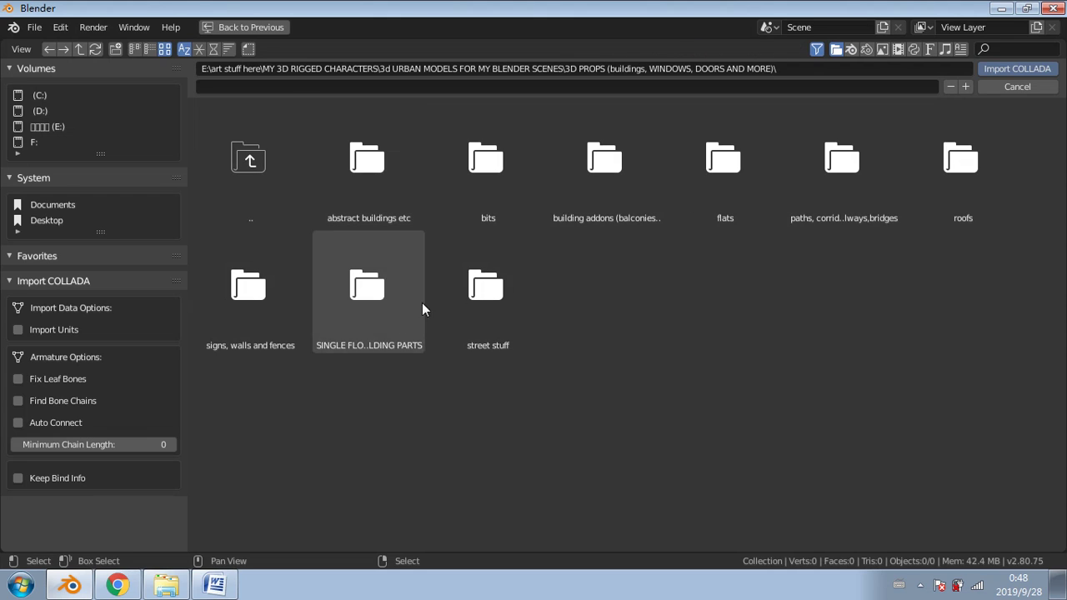
pyautogui.click(486, 292)
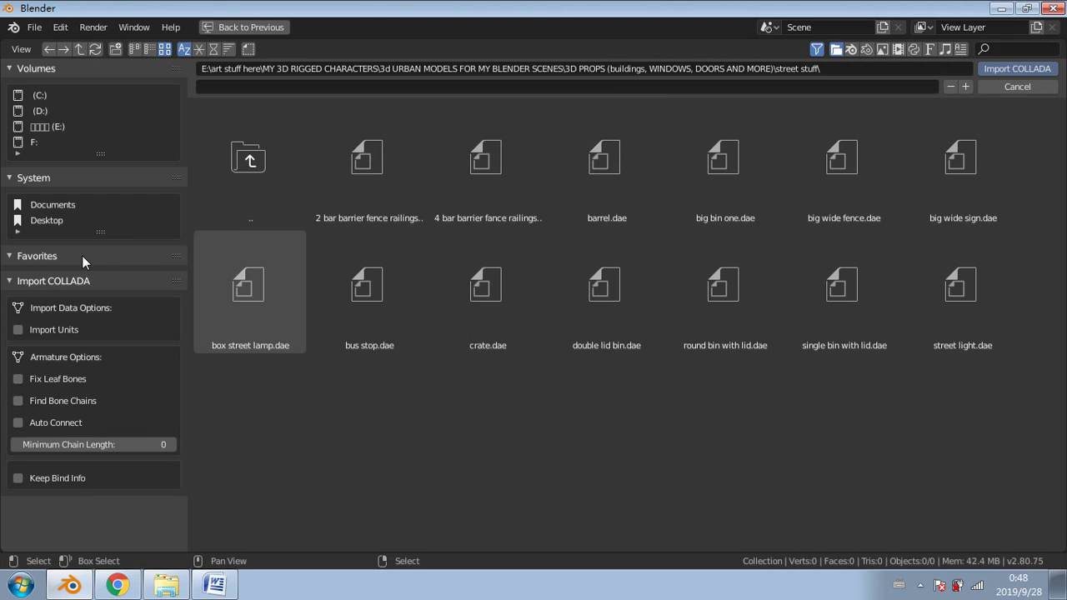
pyautogui.click(259, 266)
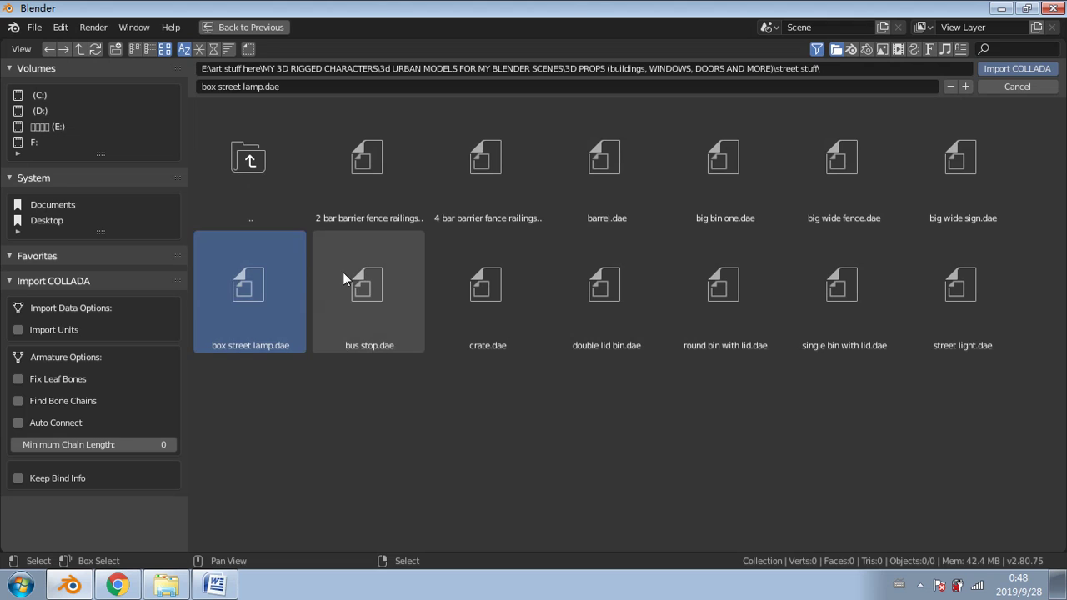
pyautogui.click(342, 272)
pyautogui.doubleClick(327, 302)
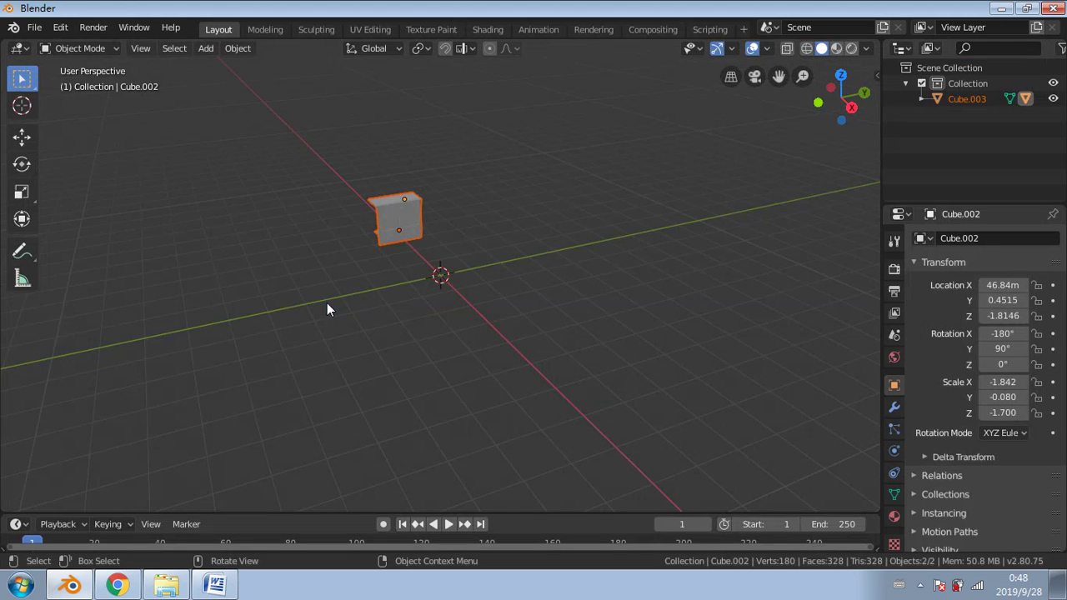
# Step: Select only the imported bus stop body and move it slightly along the Y axis to about -0.1862 m
pyautogui.moveTo(327, 303); pyautogui.dragTo(587, 198, button='middle')
pyautogui.scroll(9, 584, 210)
pyautogui.hotkey('alt', 'a')
pyautogui.click(434, 209)
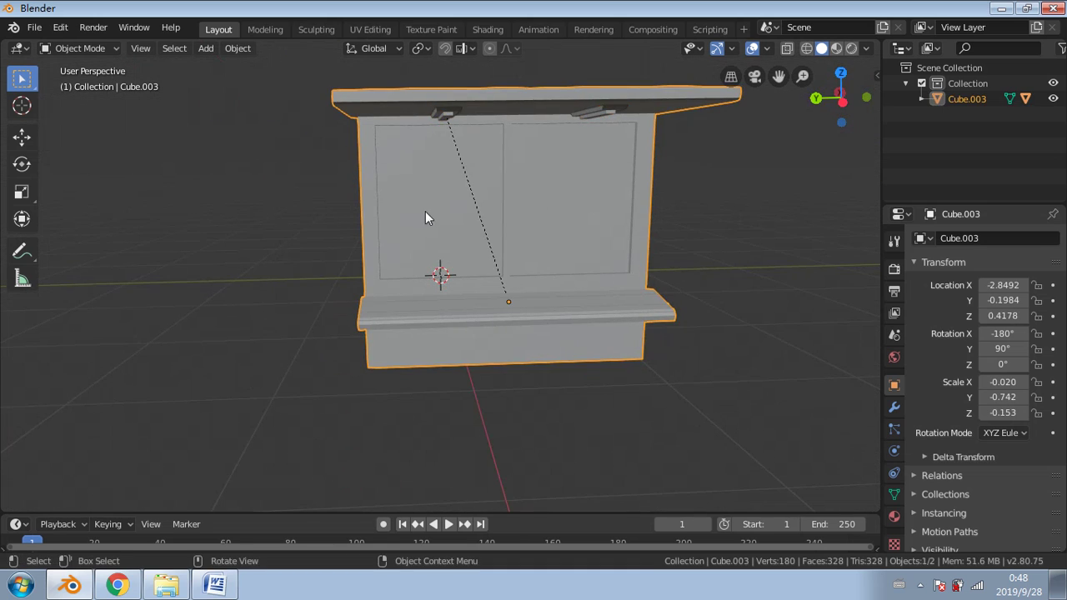
pyautogui.click(22, 135)
pyautogui.moveTo(468, 302)
pyautogui.mouseDown()
pyautogui.moveTo(414, 303)
pyautogui.moveTo(465, 302)
pyautogui.mouseUp()
pyautogui.scroll(-5, 471, 293)
pyautogui.moveTo(471, 293)
pyautogui.mouseDown(button='middle')
pyautogui.moveTo(552, 311)
pyautogui.moveTo(458, 281)
pyautogui.mouseUp(button='middle')
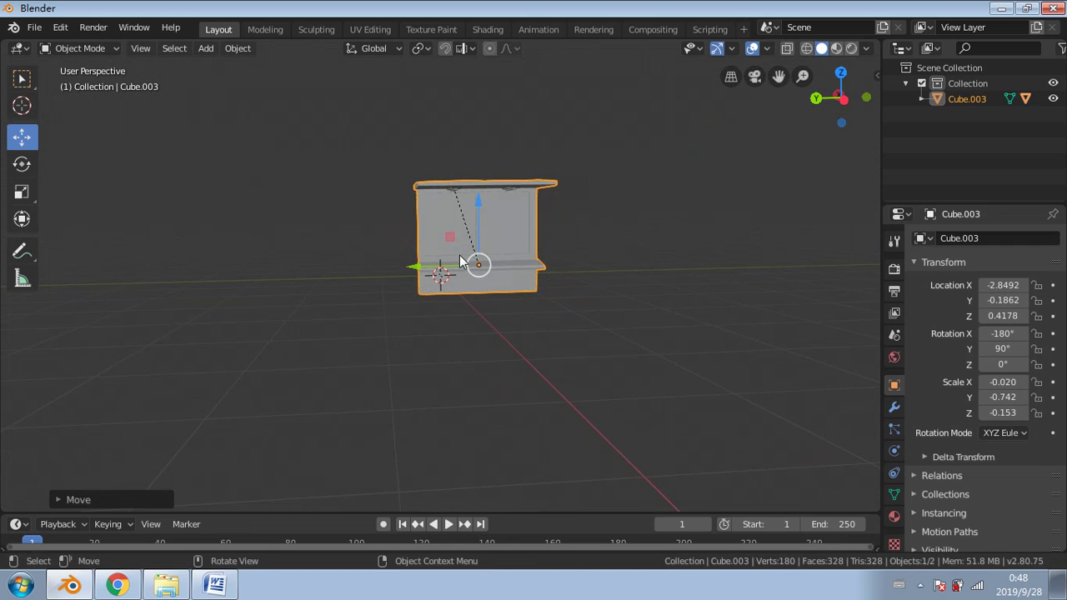
# Step: Try a duplicate of the bus stop body beside the original, inspect both, and delete the copy
pyautogui.hotkey('shift', 'd')
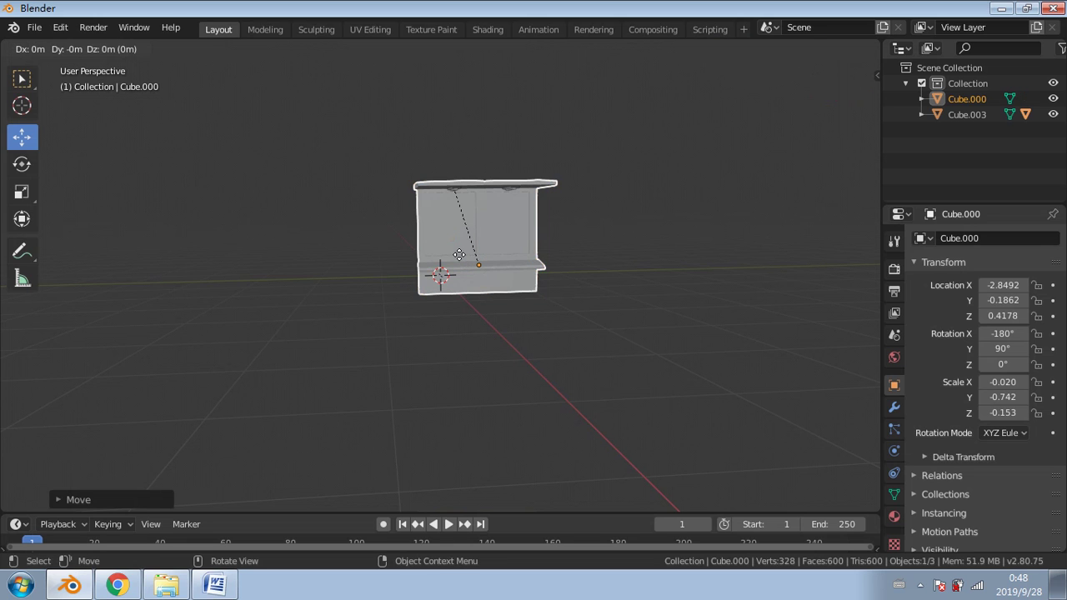
pyautogui.click(682, 139)
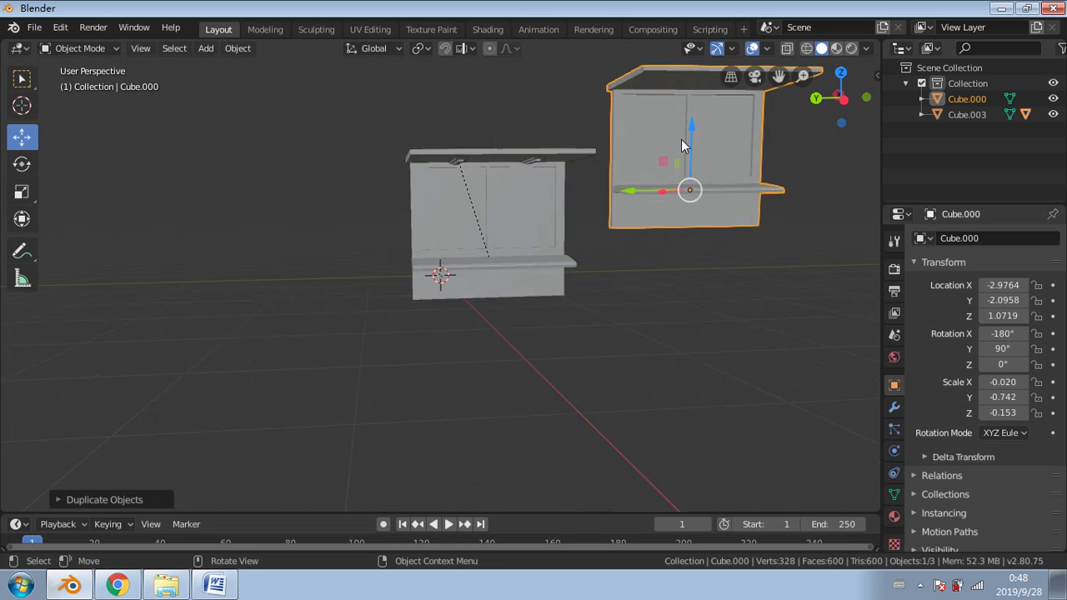
pyautogui.moveTo(681, 139); pyautogui.dragTo(401, 234, button='middle')
pyautogui.scroll(3, 557, 206)
pyautogui.scroll(3, 304, 273)
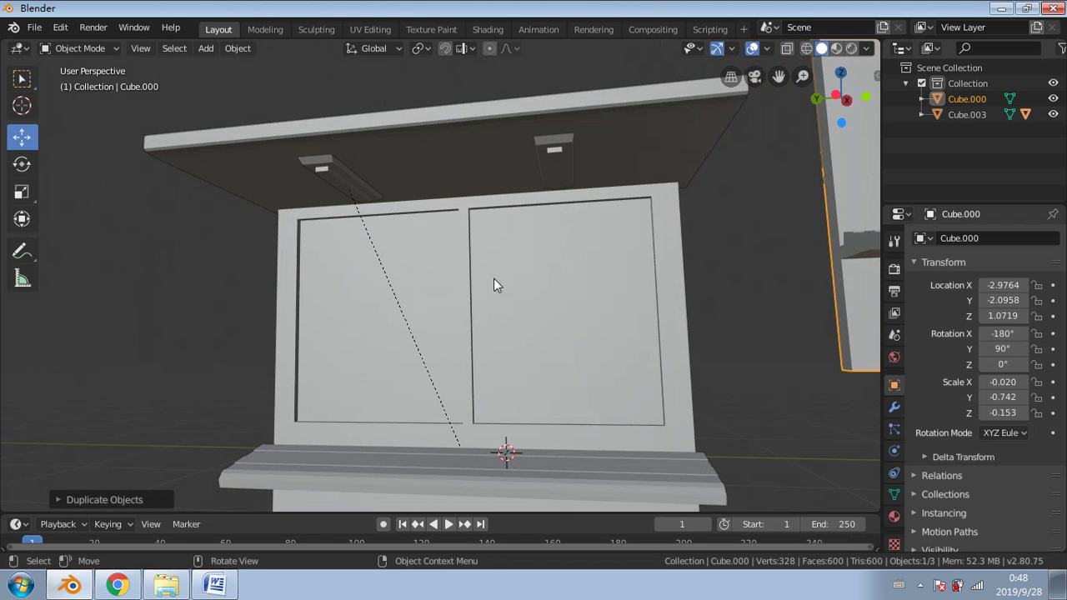
pyautogui.scroll(-1, 492, 196)
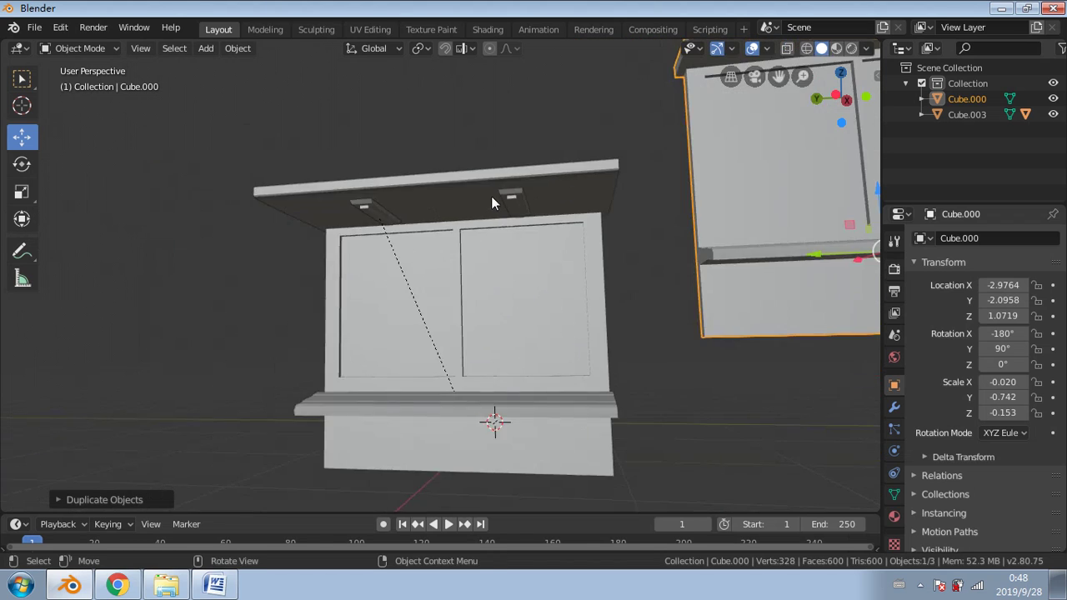
pyautogui.moveTo(491, 196); pyautogui.dragTo(457, 174, button='middle')
pyautogui.scroll(-2, 474, 258)
pyautogui.press('Delete')
# Step: Examine the remaining bus stop's canopy, lights and bench from several angles, dismissing the advertisement pop-up and selecting the body
pyautogui.scroll(3, 533, 250)
pyautogui.moveTo(532, 250); pyautogui.dragTo(413, 333, button='middle')
pyautogui.click(1050, 262)
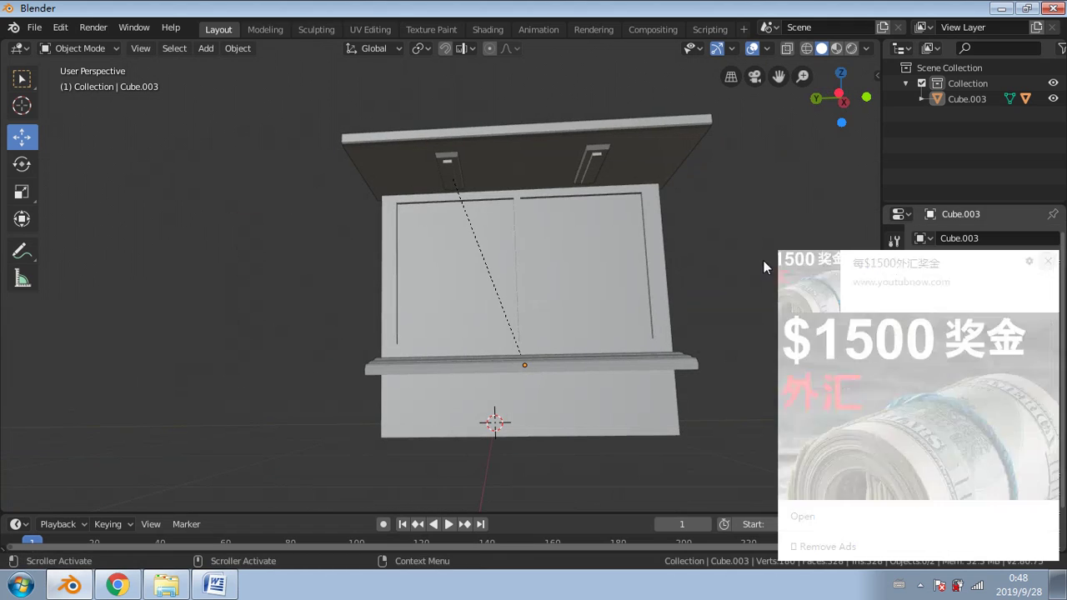
pyautogui.moveTo(731, 260); pyautogui.dragTo(705, 274, button='middle')
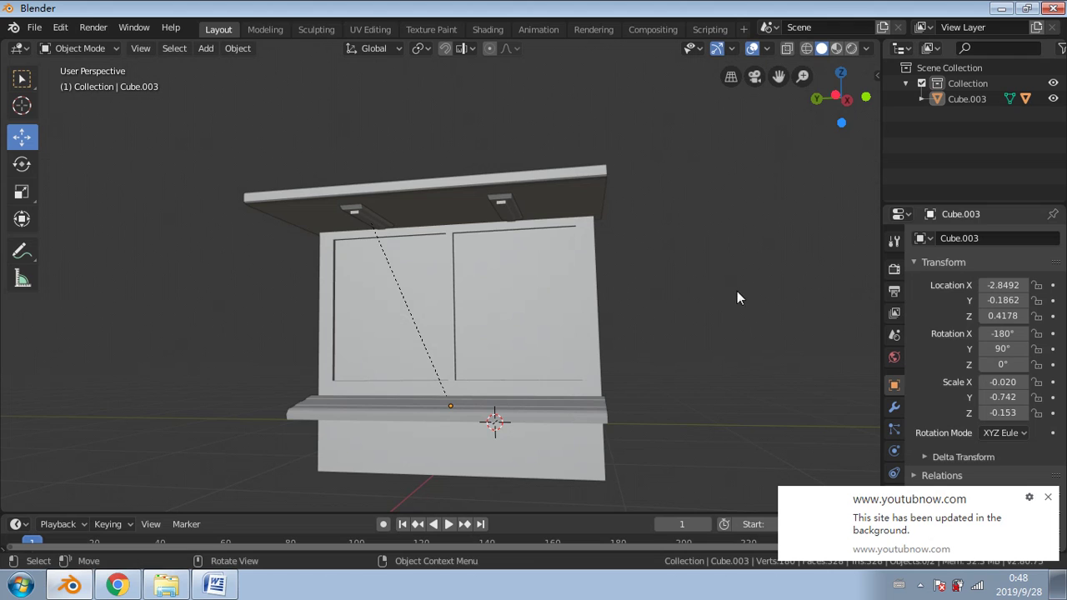
pyautogui.moveTo(743, 409); pyautogui.dragTo(572, 401, button='middle')
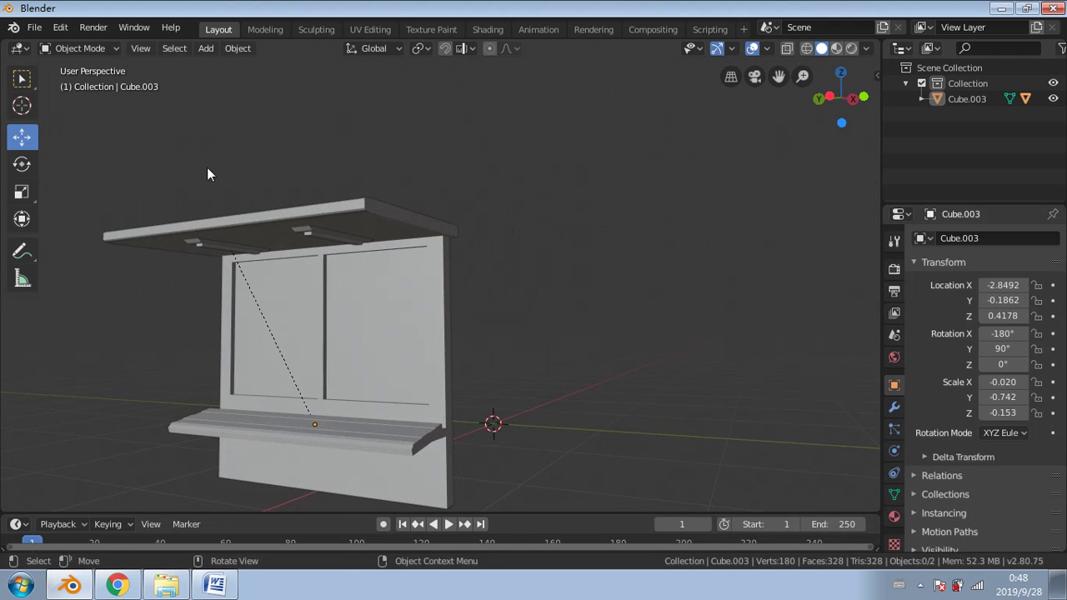
pyautogui.click(233, 239)
pyautogui.moveTo(232, 239); pyautogui.dragTo(624, 151, button='middle')
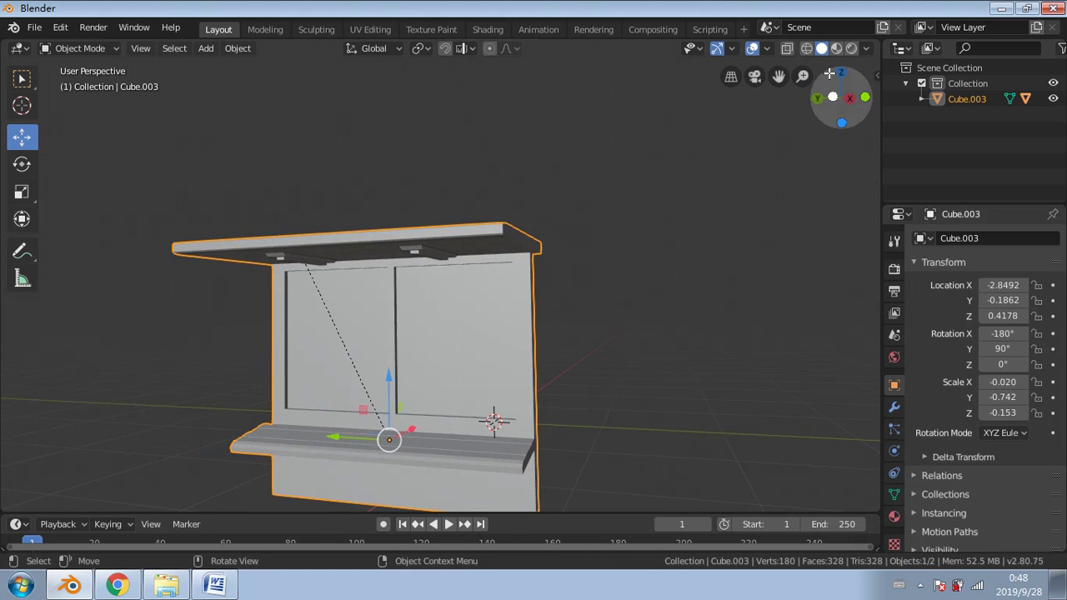
# Step: Preview the bus stop in rendered shading with nothing selected and the gizmos and overlays hidden
pyautogui.click(849, 49)
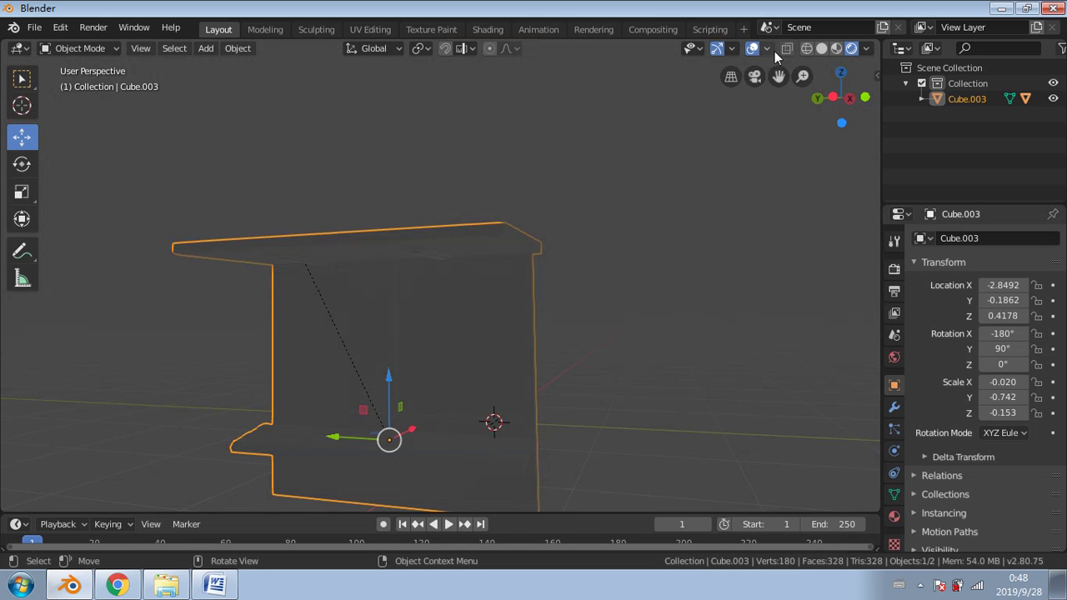
pyautogui.moveTo(564, 201); pyautogui.dragTo(262, 392, button='middle')
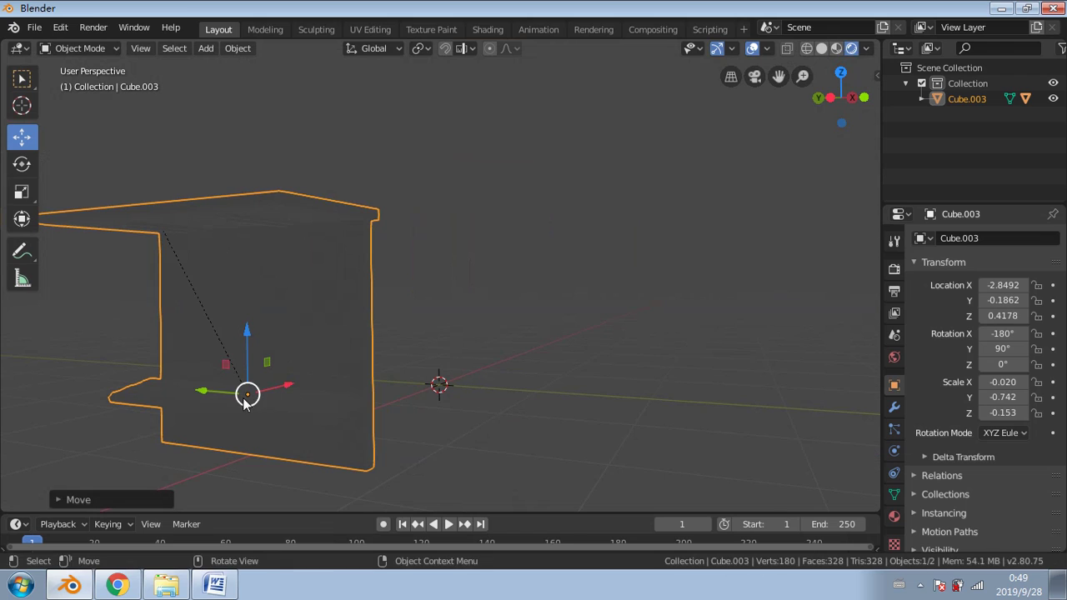
pyautogui.click(439, 351)
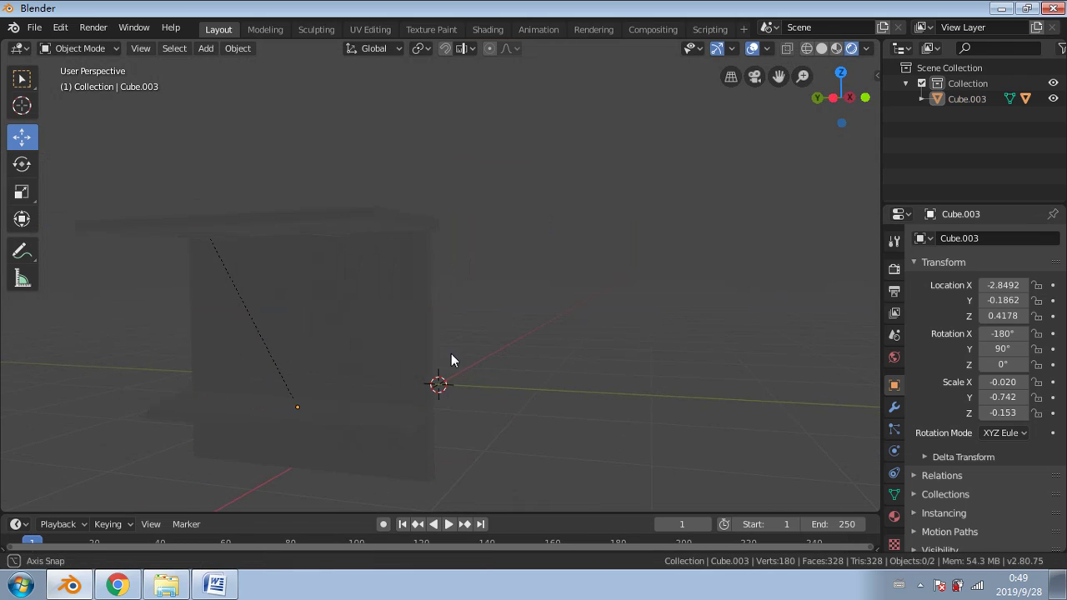
pyautogui.click(713, 51)
pyautogui.click(752, 49)
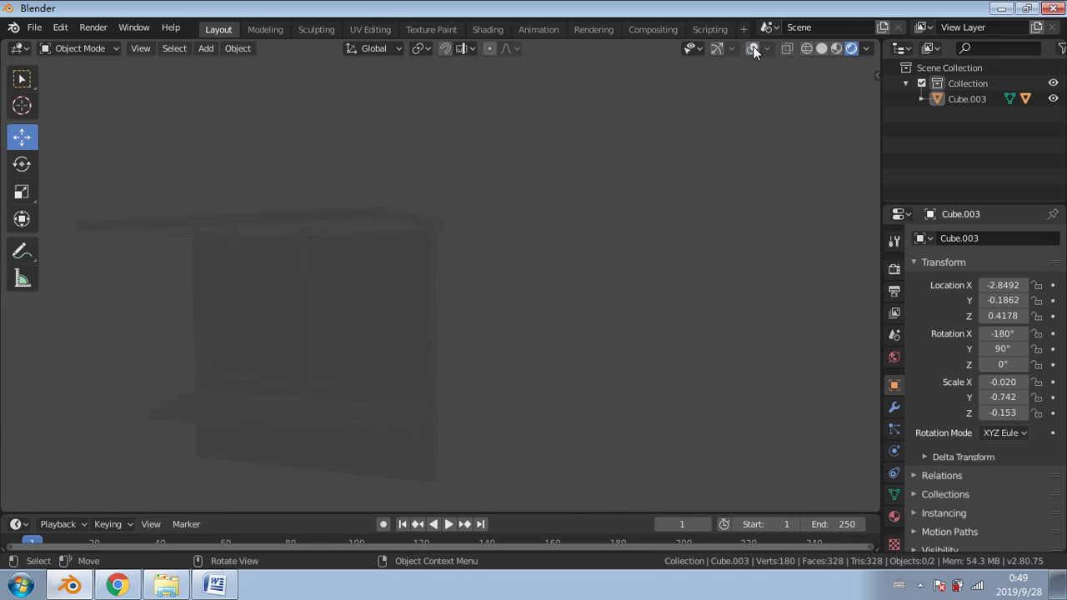
pyautogui.moveTo(636, 140); pyautogui.dragTo(684, 135, button='middle')
# Step: Return the viewport to solid shading, view the bus stop from the front, and show the overlays and gizmos again
pyautogui.click(821, 48)
pyautogui.moveTo(567, 242); pyautogui.dragTo(555, 223, button='middle')
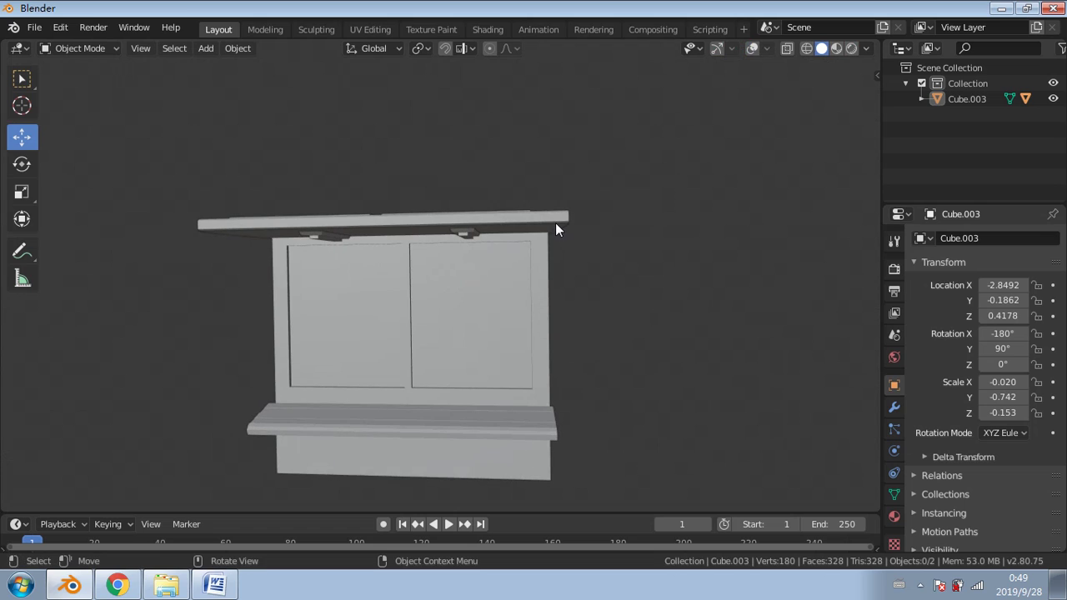
pyautogui.scroll(-2, 617, 150)
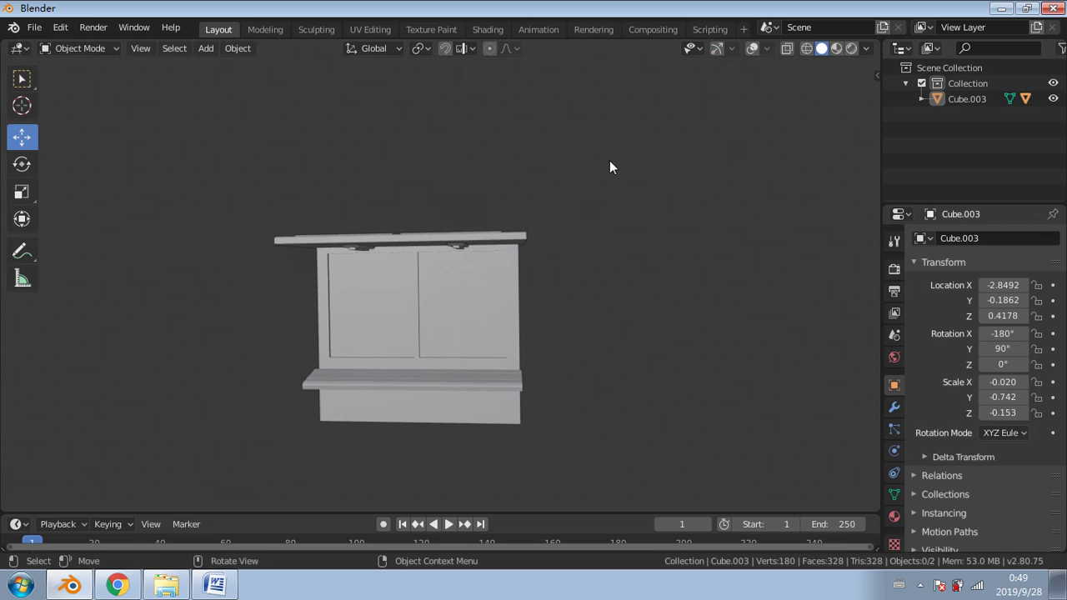
pyautogui.moveTo(554, 214); pyautogui.dragTo(609, 198, button='middle')
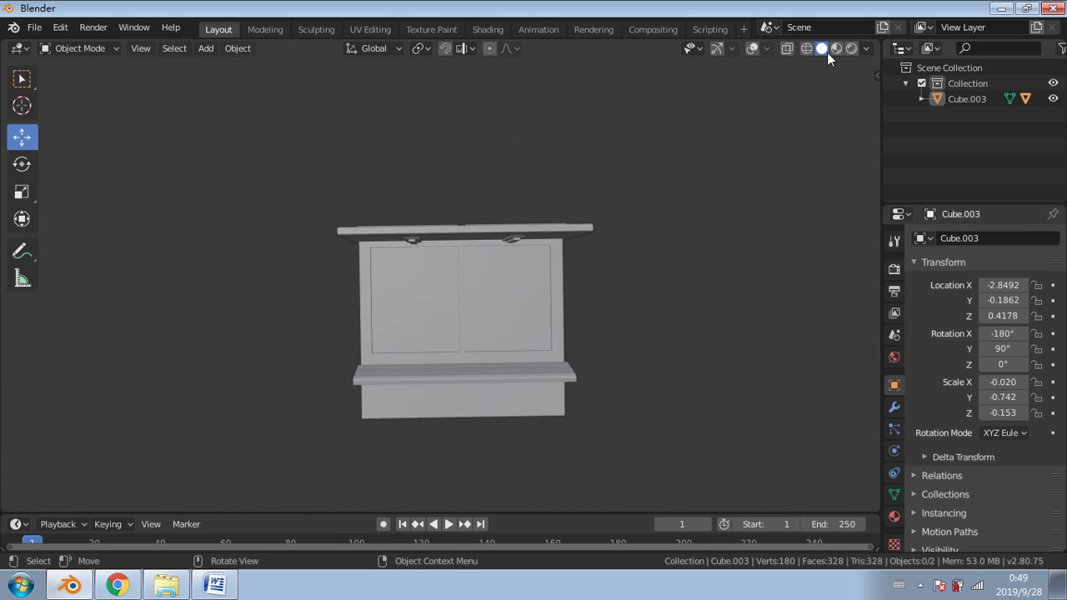
pyautogui.moveTo(588, 106); pyautogui.dragTo(618, 116, button='middle')
pyautogui.click(750, 49)
pyautogui.click(719, 48)
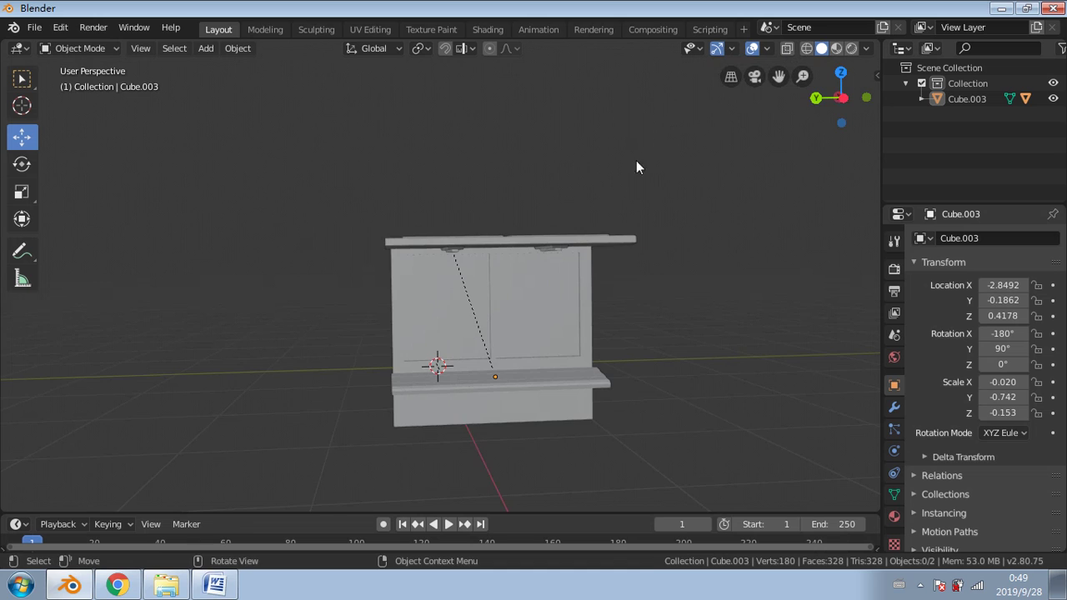
# Step: Check which objects are nested under the imported bus stop body and view its front, closing the advertisement pop-ups
pyautogui.moveTo(636, 160); pyautogui.dragTo(552, 193, button='middle')
pyautogui.click(1048, 261)
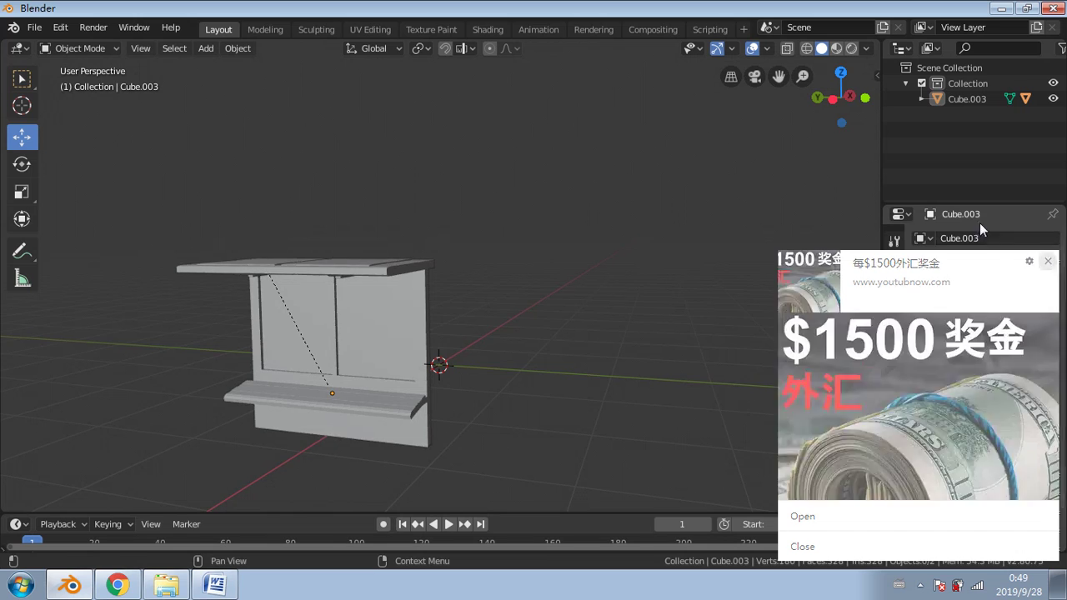
pyautogui.click(921, 98)
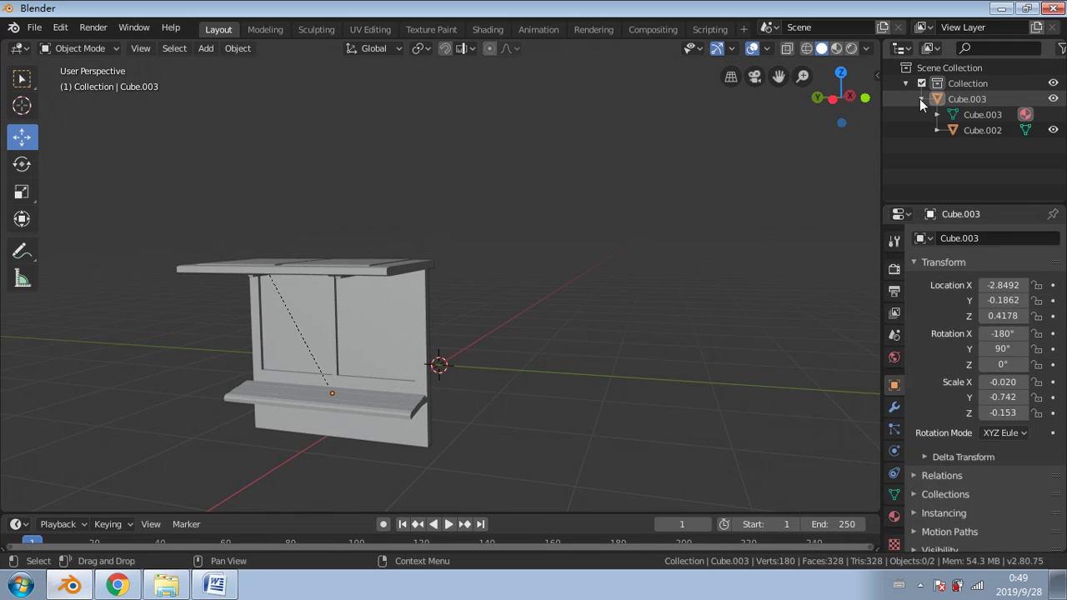
pyautogui.click(921, 99)
pyautogui.moveTo(572, 212); pyautogui.dragTo(414, 297, button='middle')
pyautogui.scroll(1, 408, 376)
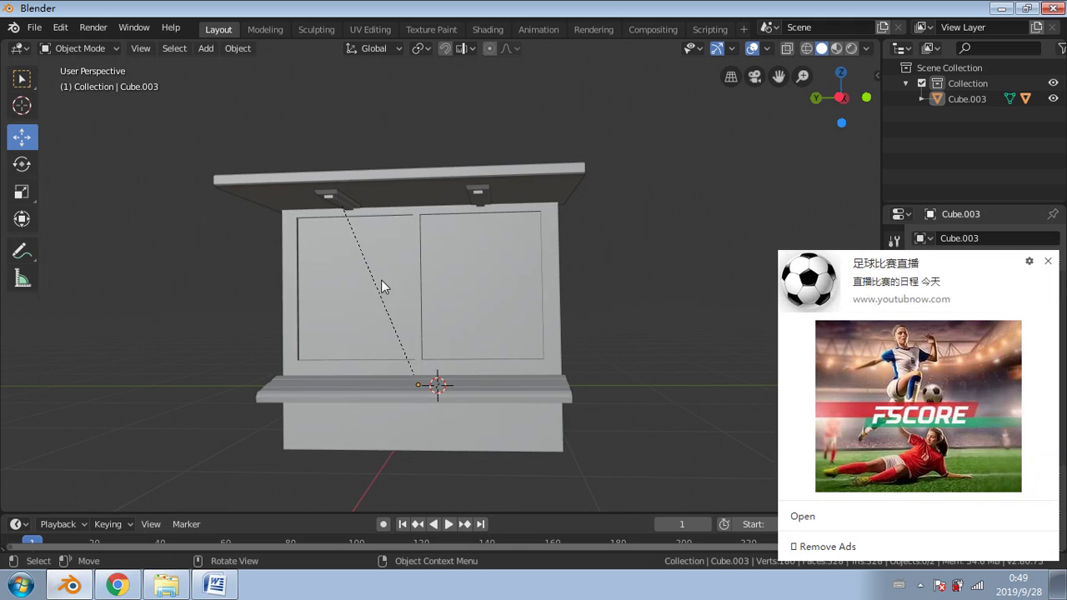
pyautogui.click(1048, 262)
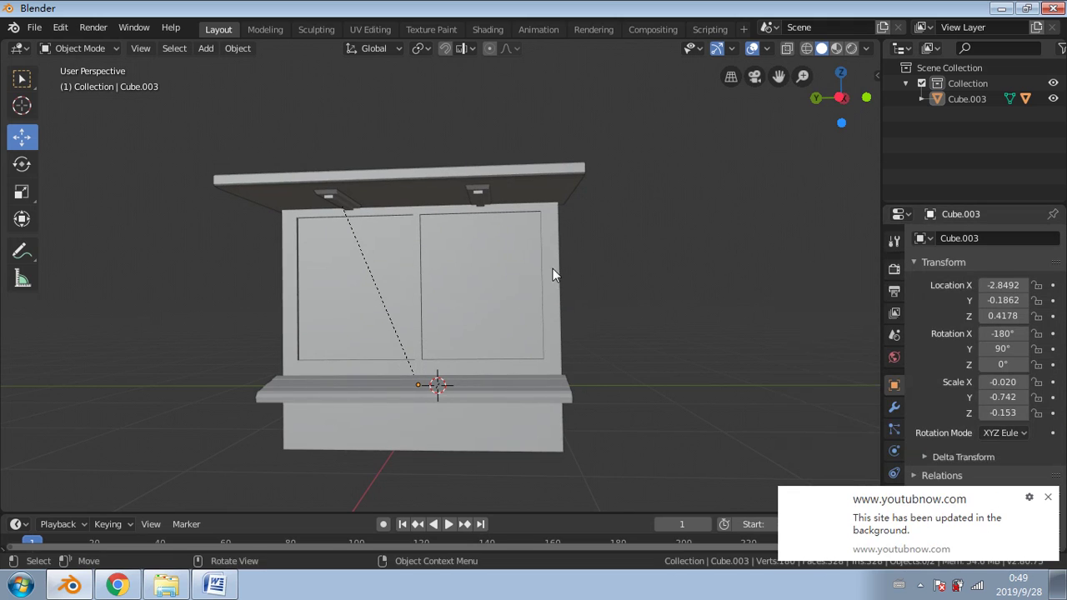
# Step: Dismiss the remaining browser notification and inspect the bus stop's recessed wall panels and canopy lights up close
pyautogui.click(142, 49)
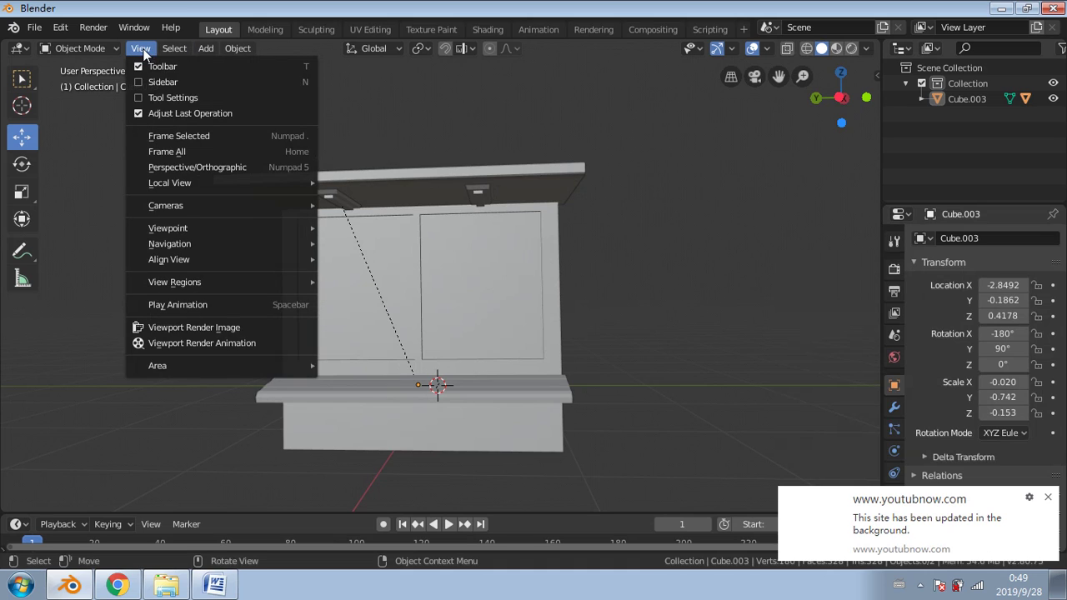
pyautogui.click(1048, 497)
pyautogui.moveTo(573, 336); pyautogui.dragTo(574, 337, button='middle')
pyautogui.scroll(5, 383, 225)
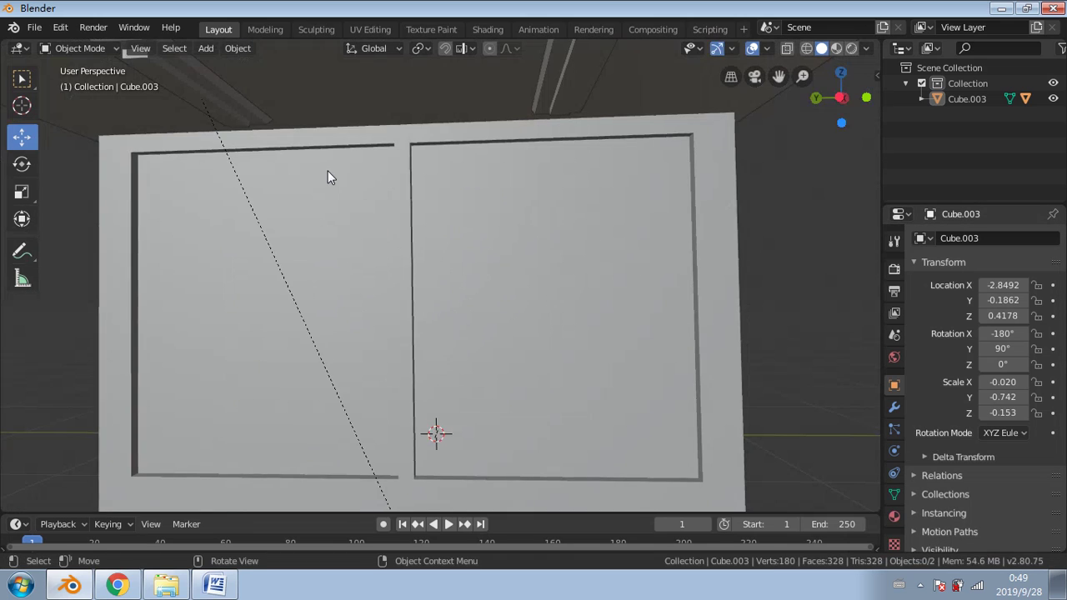
pyautogui.scroll(-3, 545, 168)
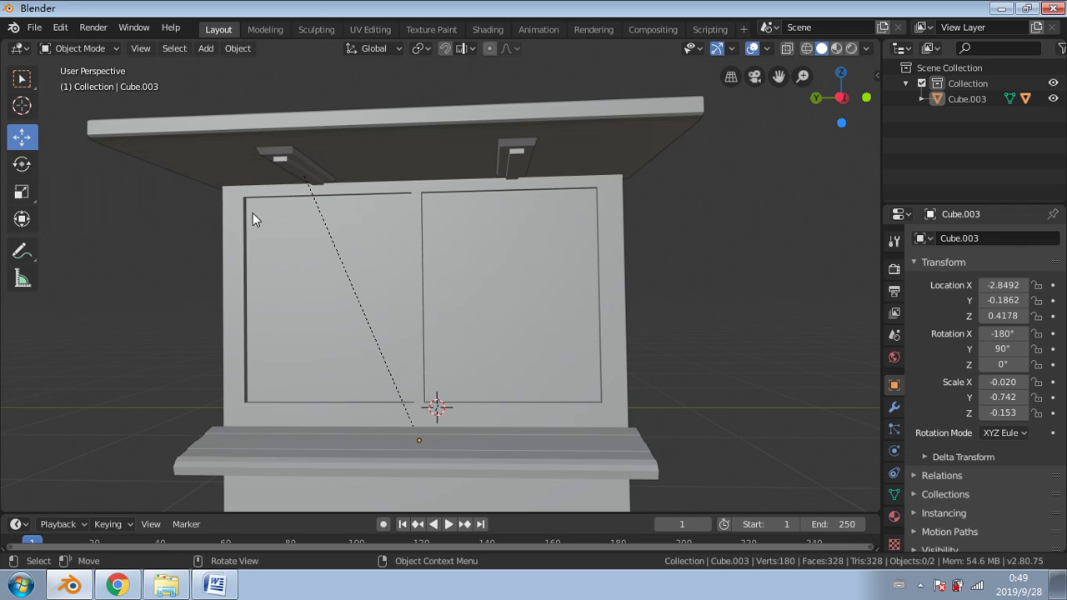
# Step: Close Blender, discarding the unsaved import test scene, and switch to the "blender small list" document in Word
pyautogui.moveTo(340, 174); pyautogui.dragTo(325, 191, button='middle')
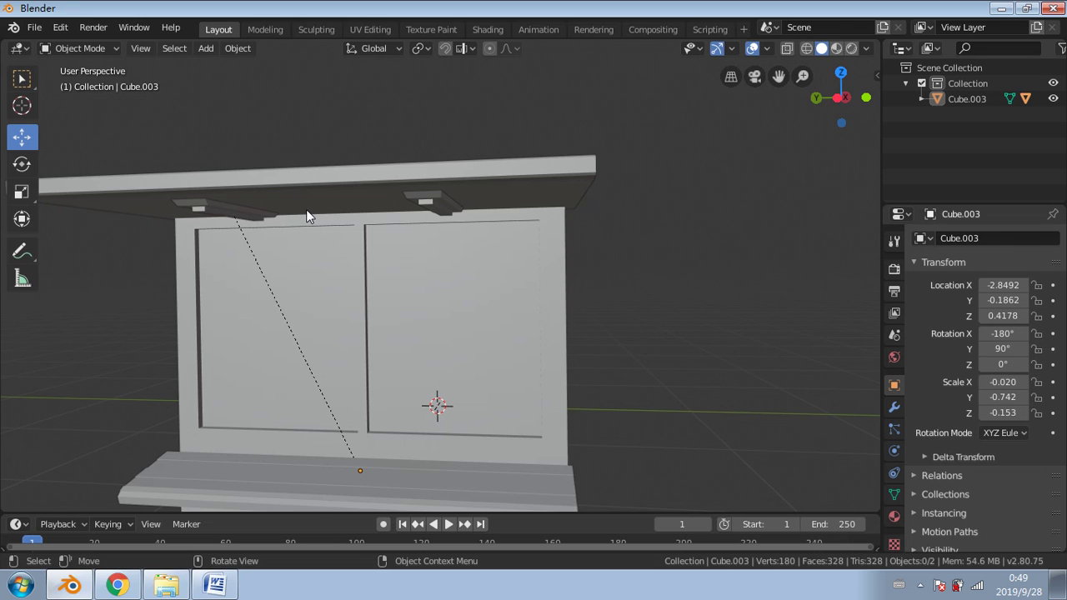
pyautogui.scroll(-3, 337, 207)
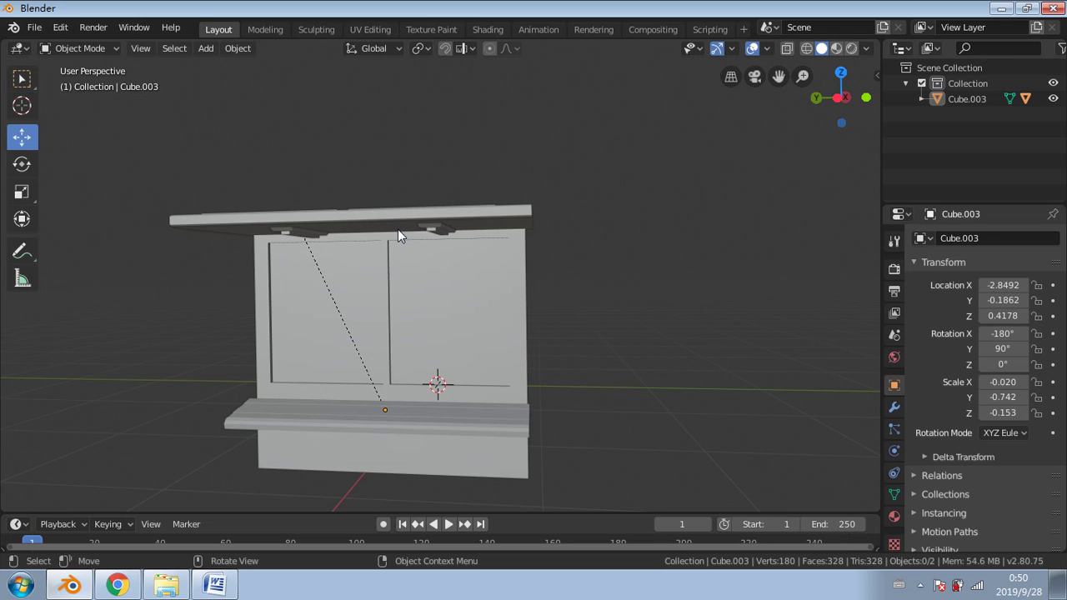
pyautogui.moveTo(400, 233); pyautogui.dragTo(533, 219, button='middle')
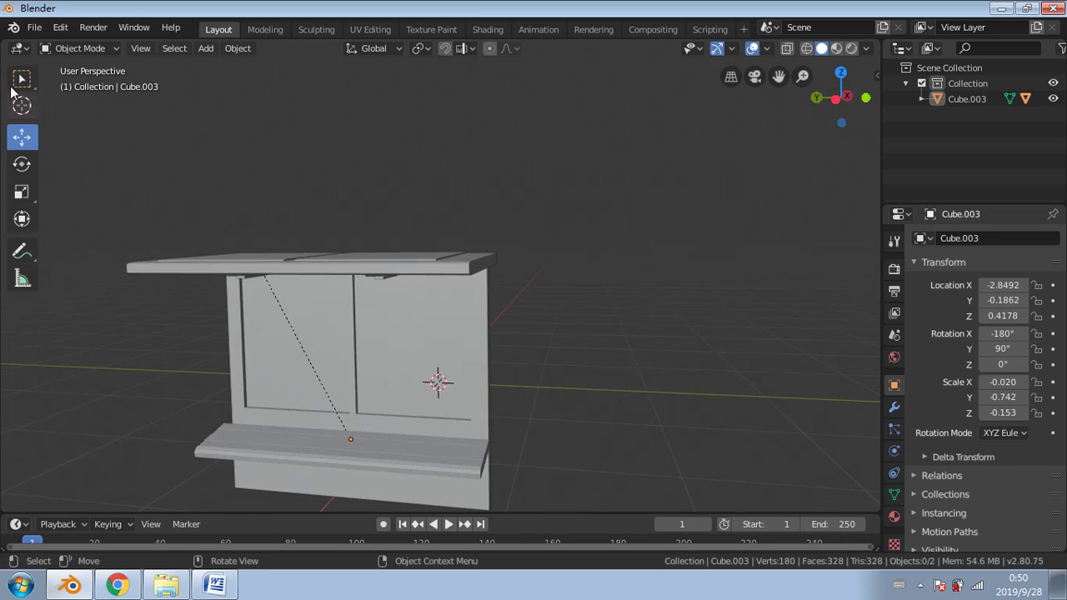
pyautogui.click(31, 29)
pyautogui.click(1055, 8)
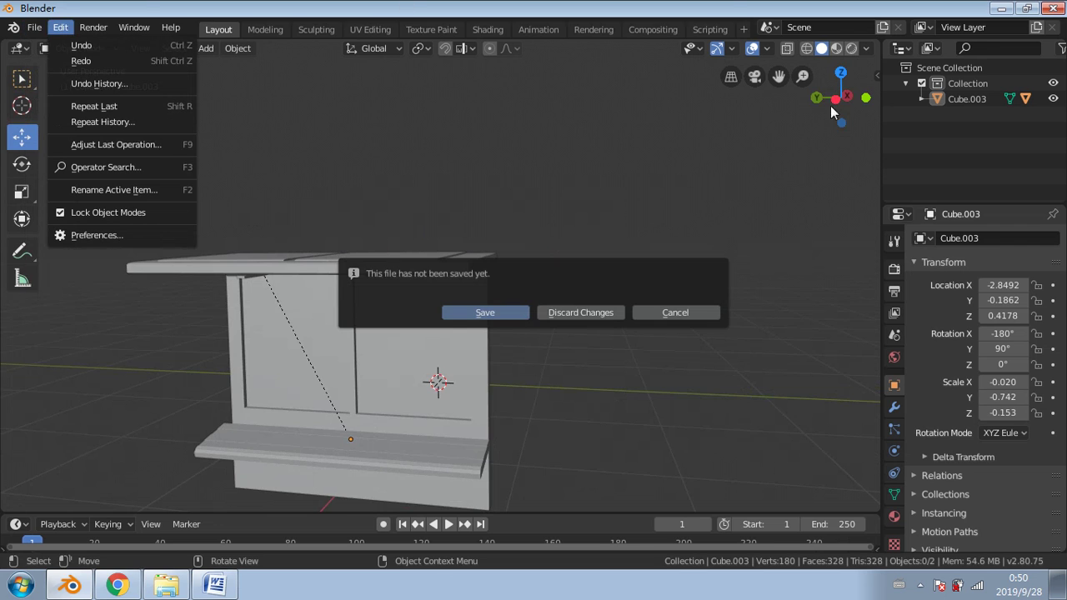
pyautogui.click(609, 313)
pyautogui.click(166, 586)
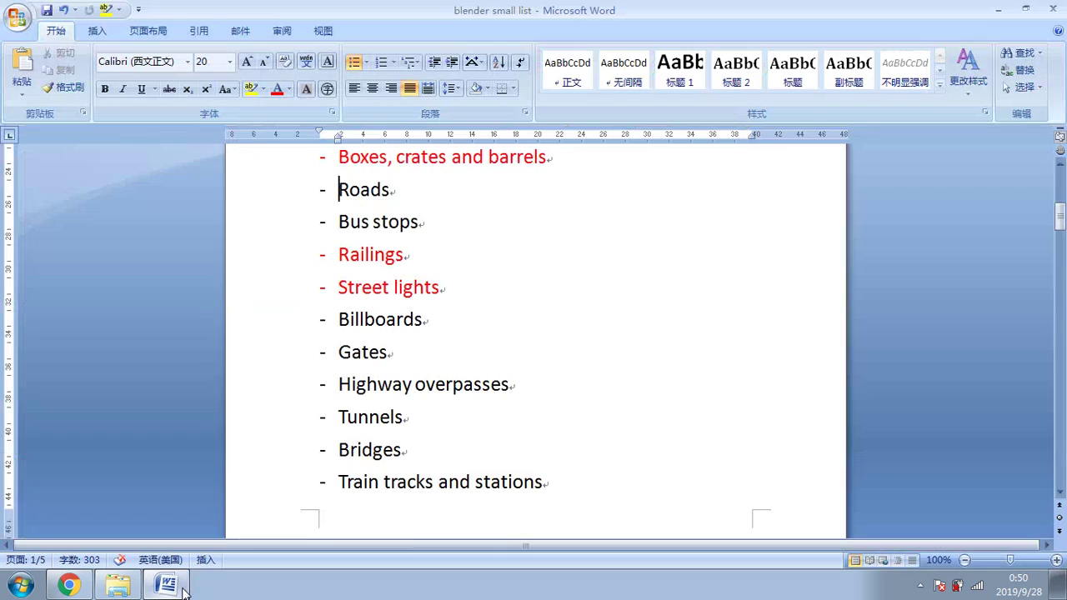
pyautogui.click(422, 224)
pyautogui.click(376, 255)
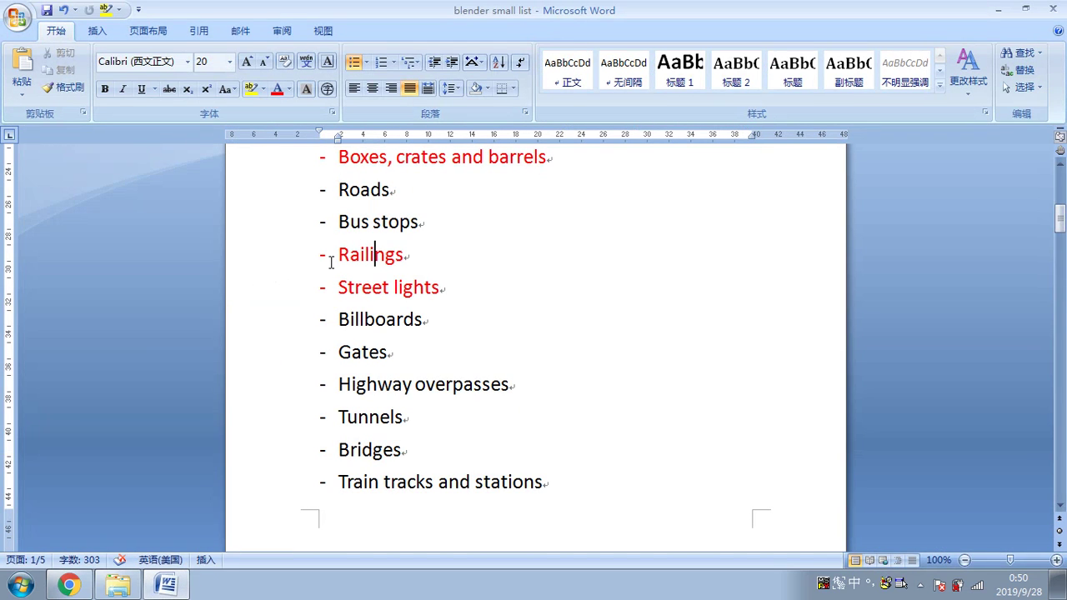
pyautogui.click(408, 246)
pyautogui.moveTo(418, 226); pyautogui.dragTo(411, 224)
pyautogui.click(410, 226)
pyautogui.click(373, 226)
pyautogui.click(341, 222)
pyautogui.keyDown('shift'); pyautogui.click(420, 221); pyautogui.keyUp('shift')
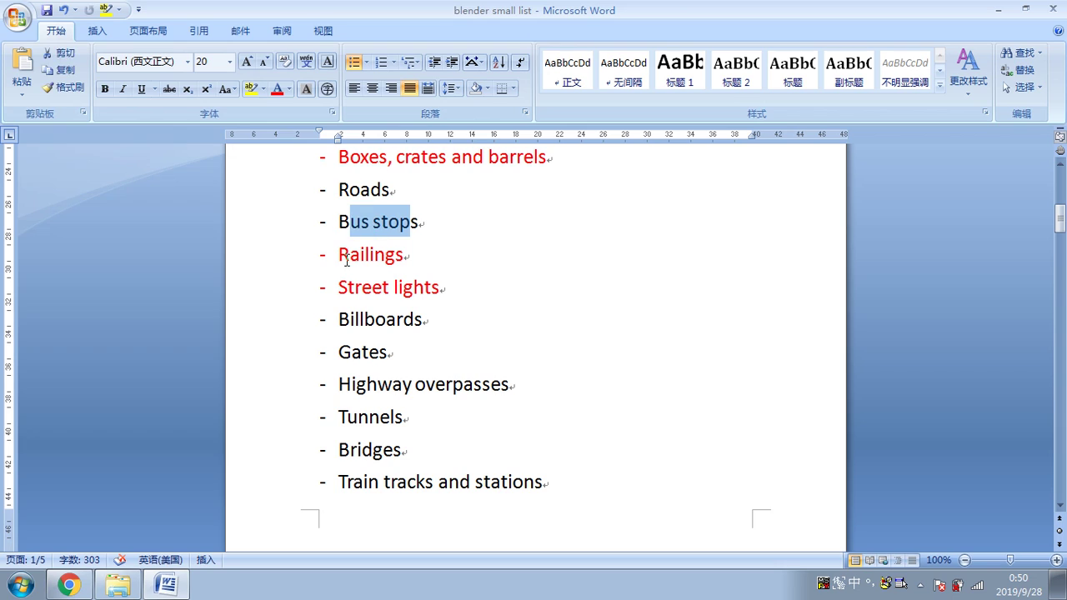
pyautogui.click(338, 286)
pyautogui.press('Down')
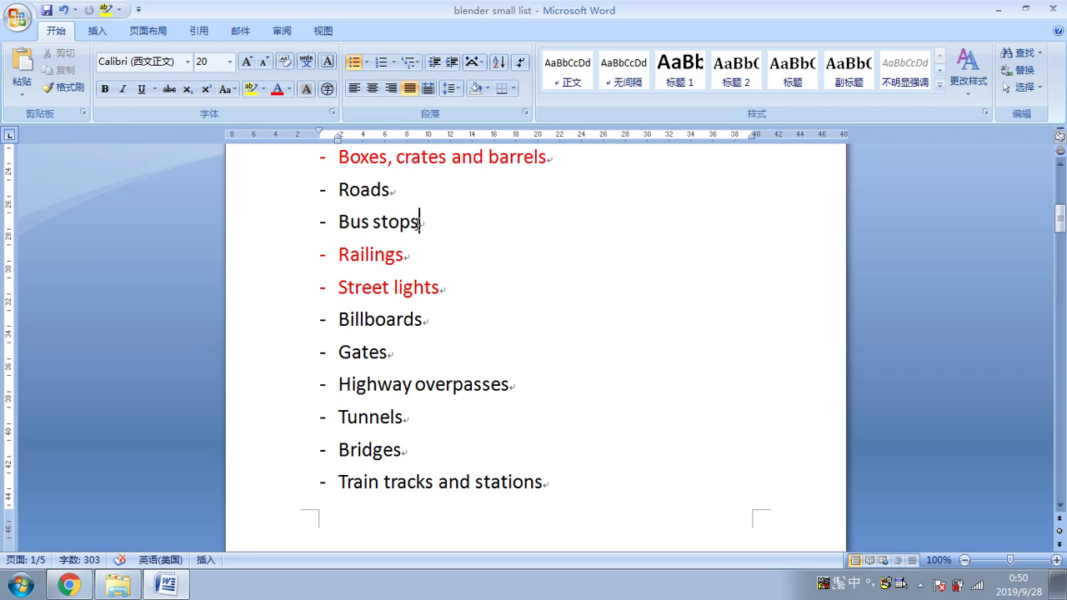
pyautogui.moveTo(420, 222); pyautogui.dragTo(347, 222)
pyautogui.click(349, 254)
pyautogui.click(369, 215)
pyautogui.click(339, 288)
pyautogui.moveTo(418, 223); pyautogui.dragTo(340, 230)
pyautogui.click(334, 260)
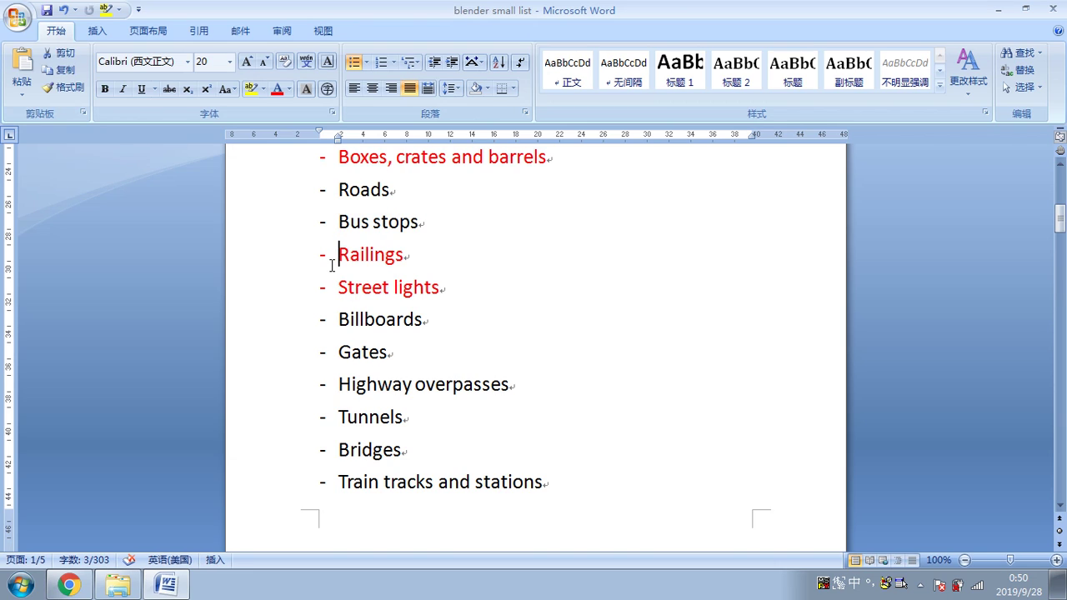
pyautogui.click(353, 286)
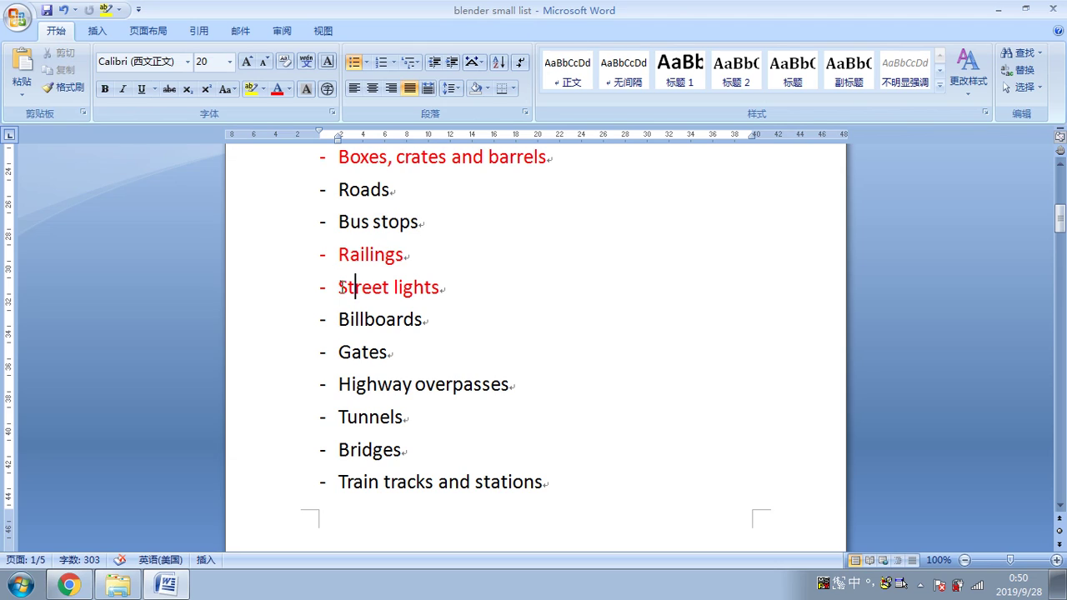
pyautogui.click(340, 288)
pyautogui.moveTo(417, 226); pyautogui.dragTo(411, 226)
pyautogui.click(398, 226)
# Step: Colour the "Bus stops" entry under Street stuff red and deselect it
pyautogui.moveTo(418, 225); pyautogui.dragTo(345, 230)
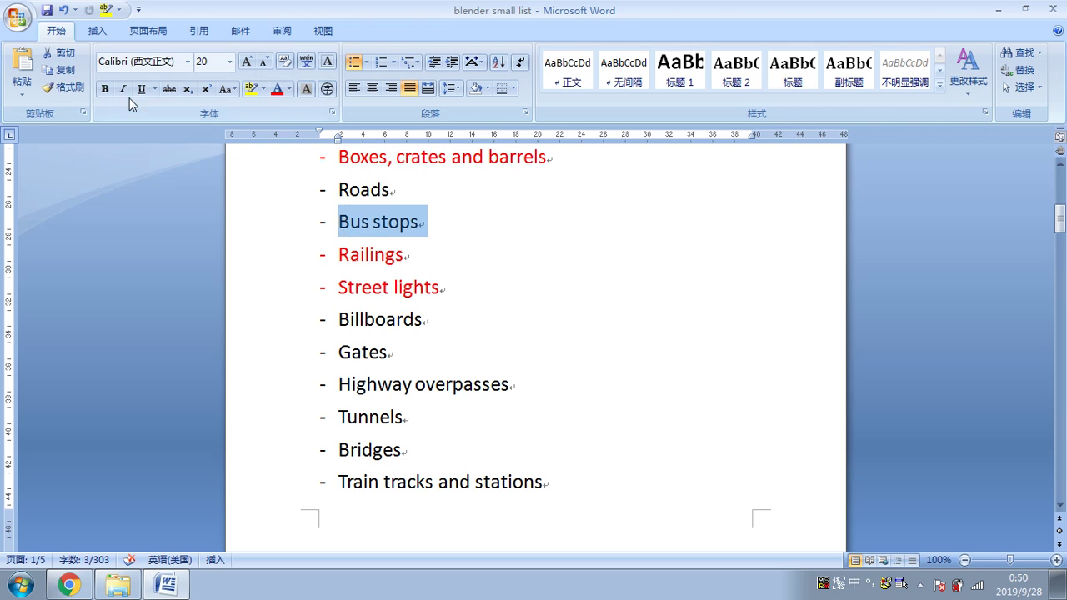
pyautogui.click(277, 89)
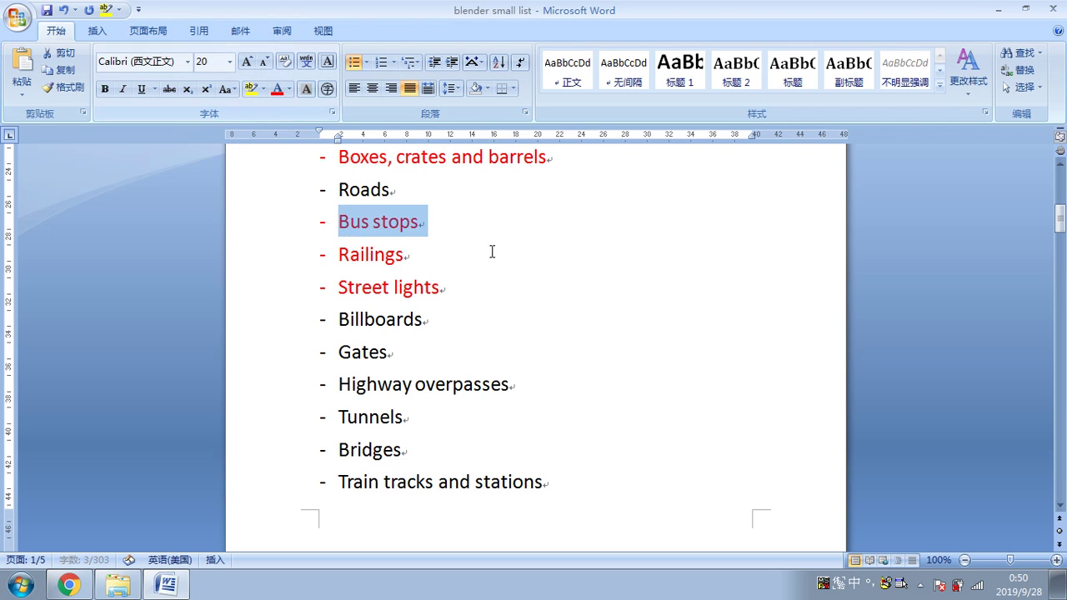
pyautogui.click(492, 248)
# Step: Look through the modelling list's sections down to Vehicles and return to Building add-ons to review marked and remaining entries
pyautogui.scroll(8, 409, 250)
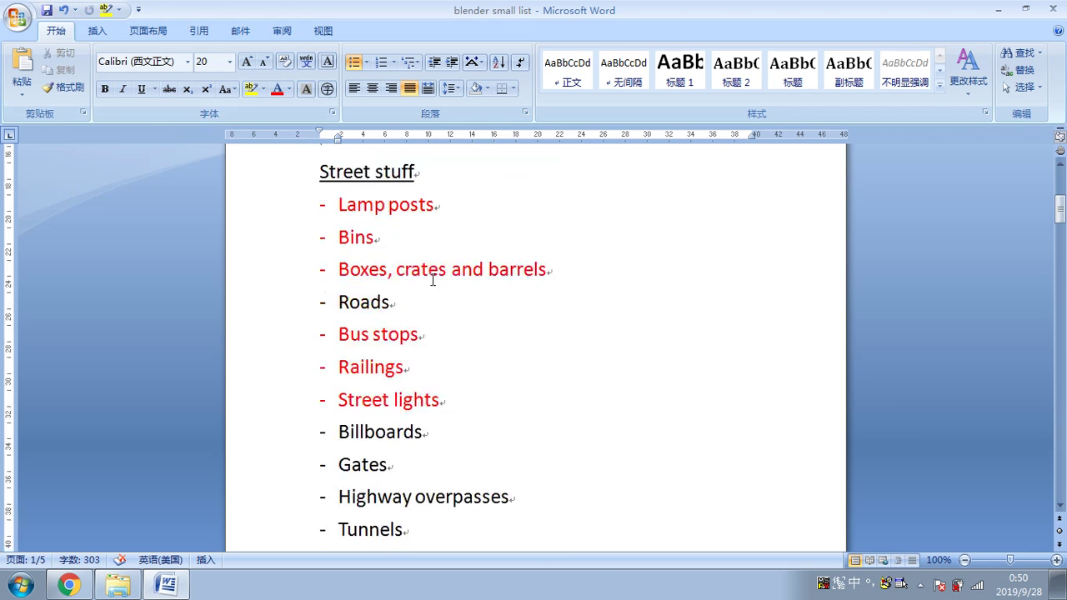
pyautogui.scroll(-5, 412, 225)
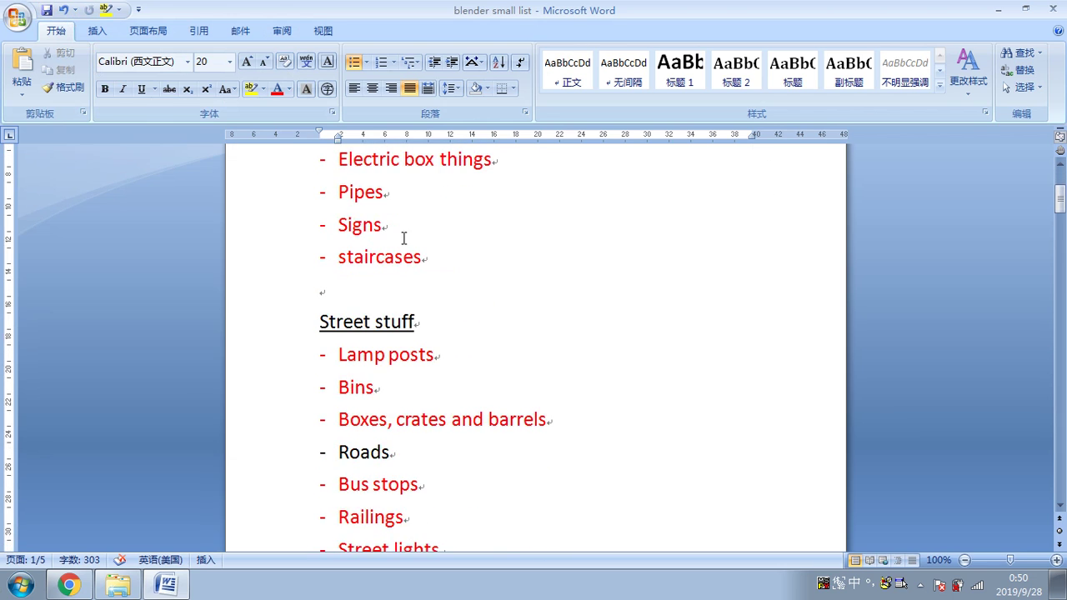
pyautogui.scroll(-7, 403, 267)
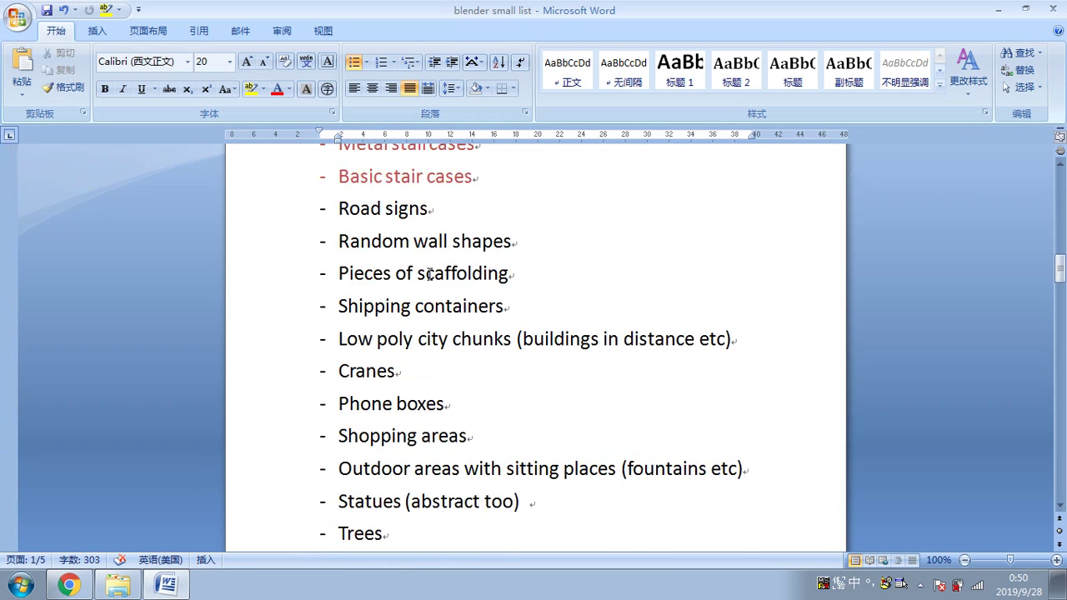
pyautogui.scroll(2, 430, 273)
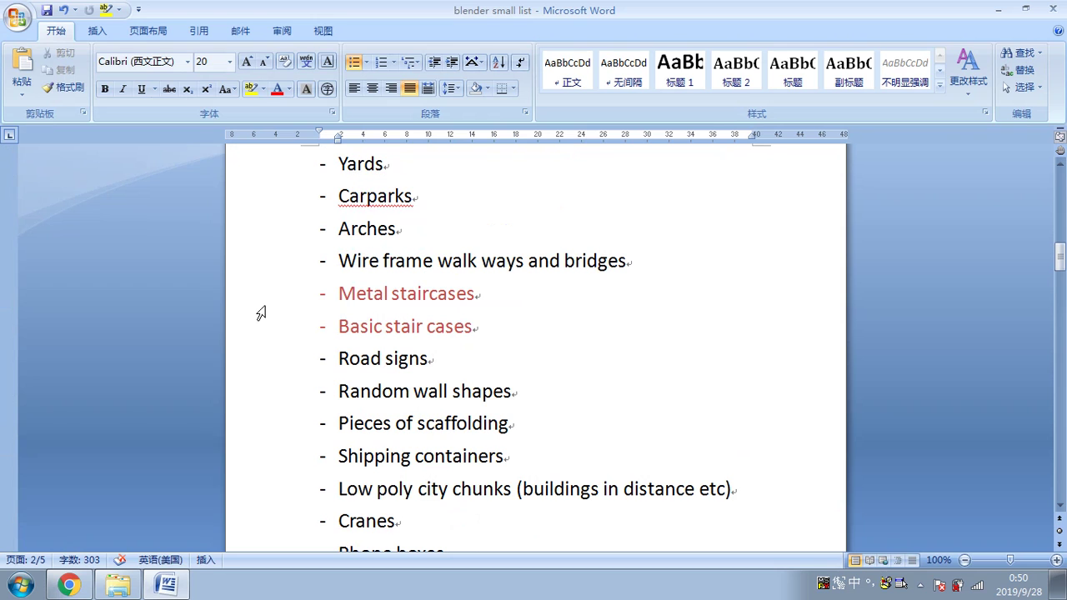
pyautogui.scroll(-10, 358, 315)
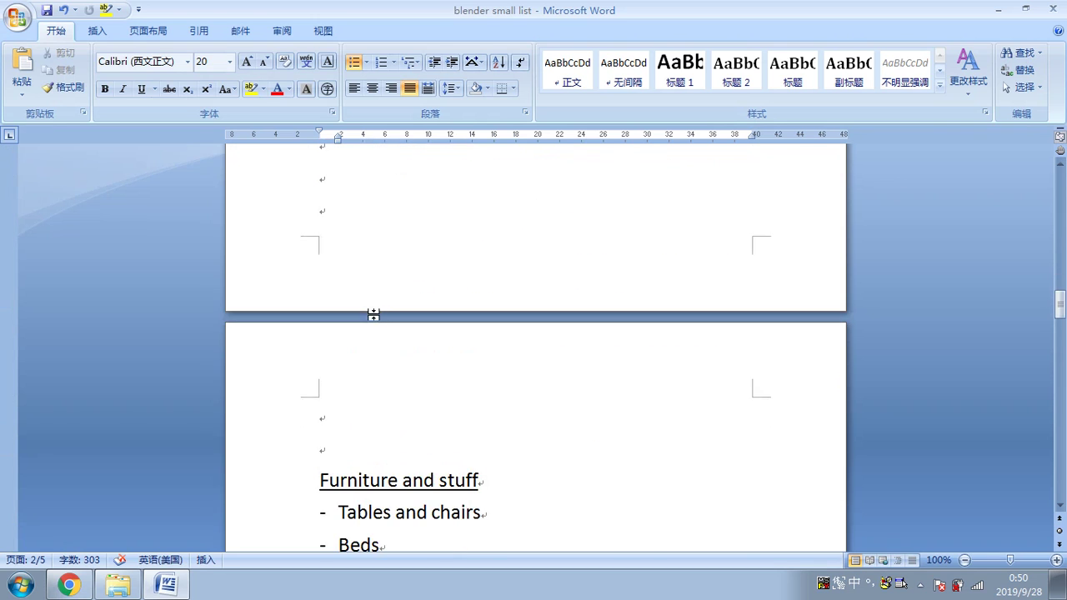
pyautogui.scroll(-12, 401, 315)
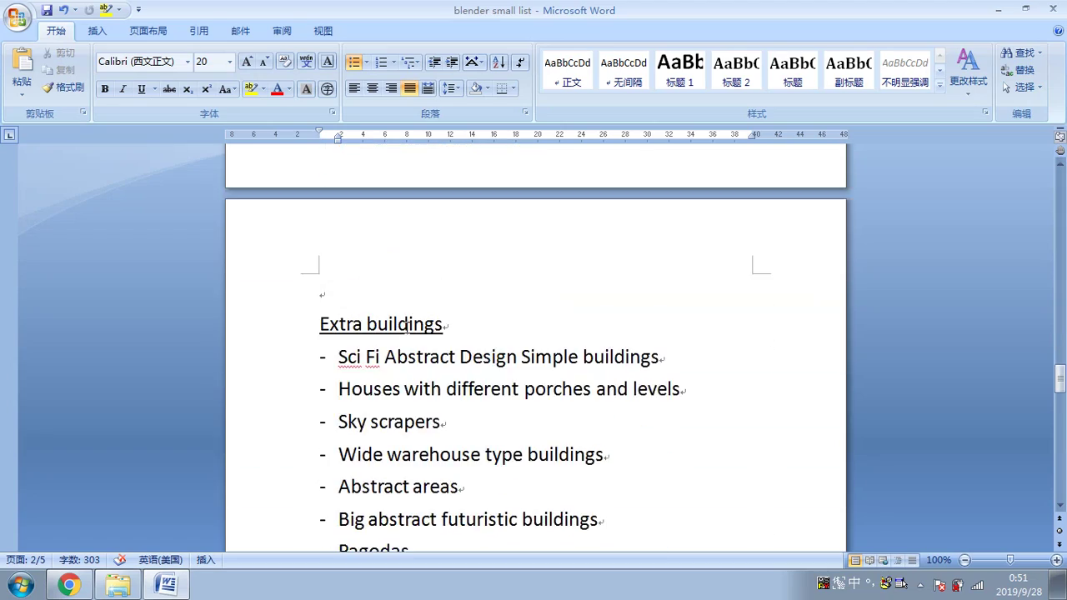
pyautogui.scroll(-5, 412, 337)
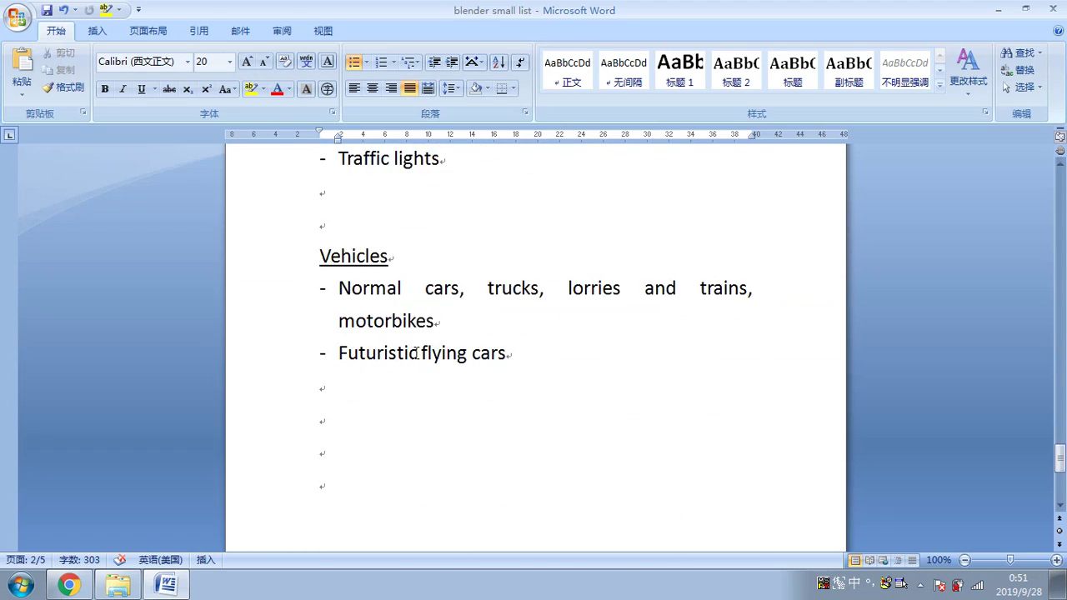
pyautogui.scroll(5, 417, 345)
pyautogui.scroll(15, 419, 341)
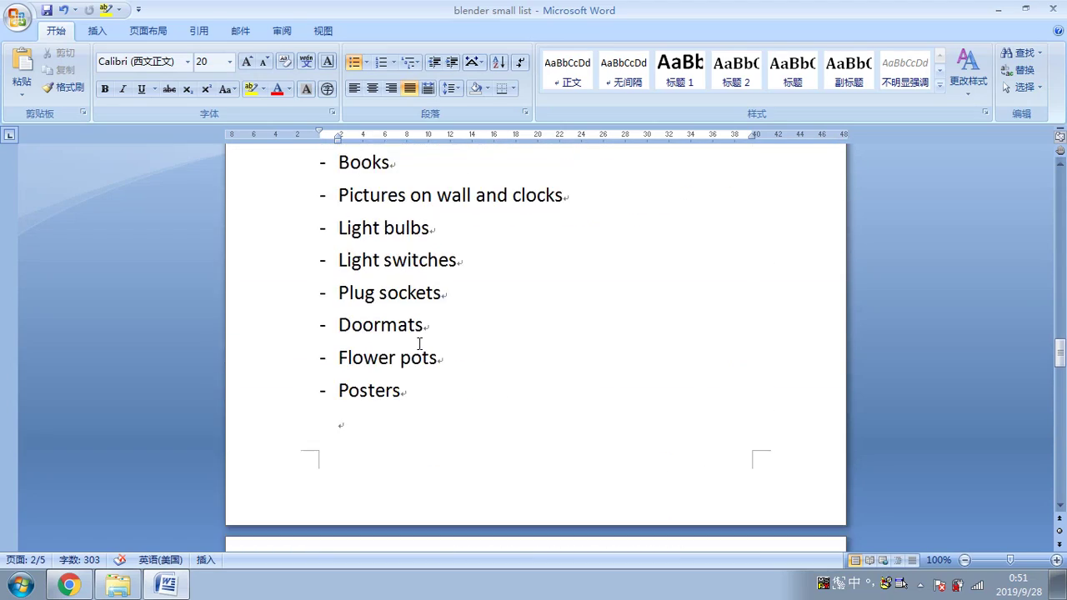
pyautogui.scroll(15, 418, 342)
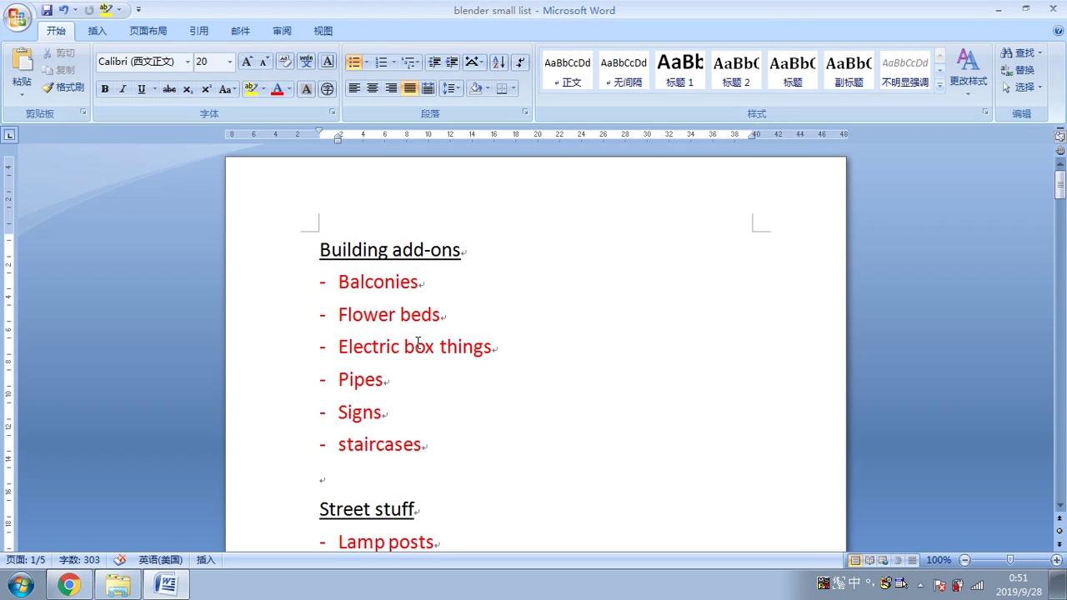
# Step: Switch to Chrome and check the upload pages of the two funny bad translations videos on YouTube
pyautogui.click(69, 586)
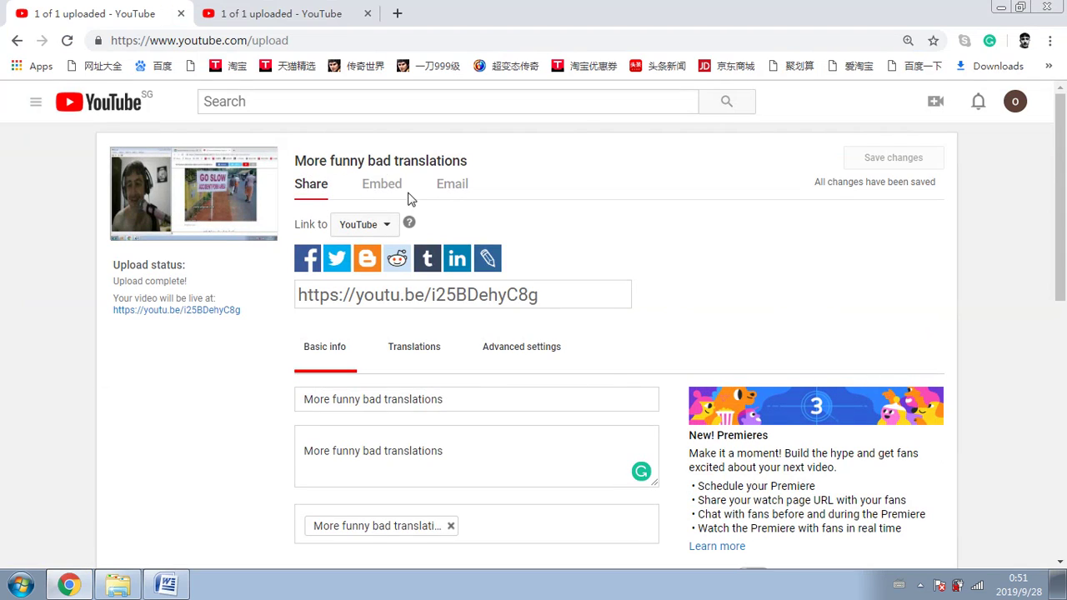
pyautogui.click(283, 24)
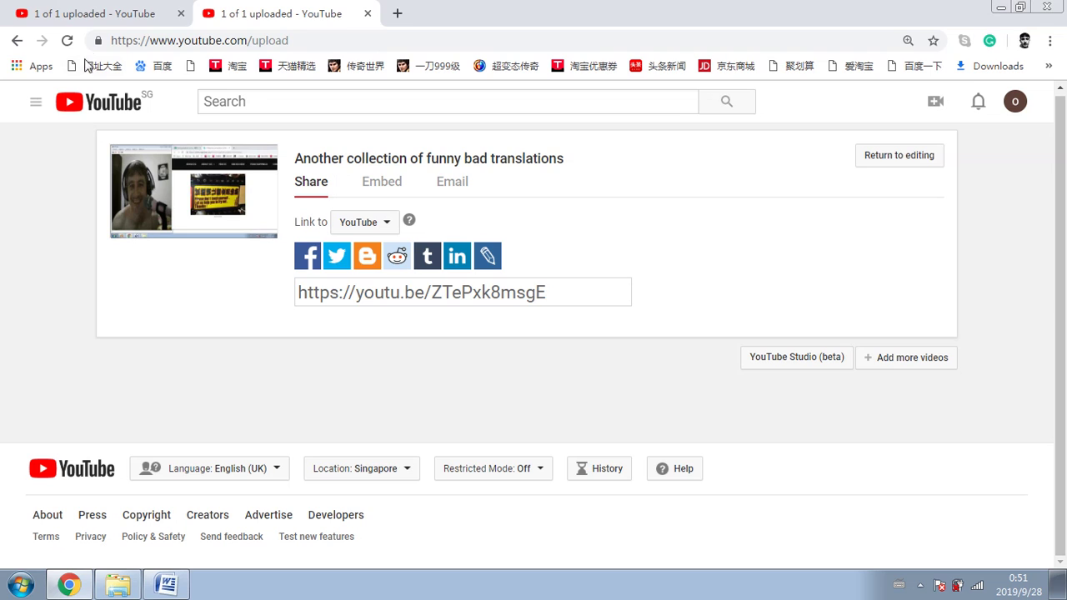
pyautogui.click(64, 14)
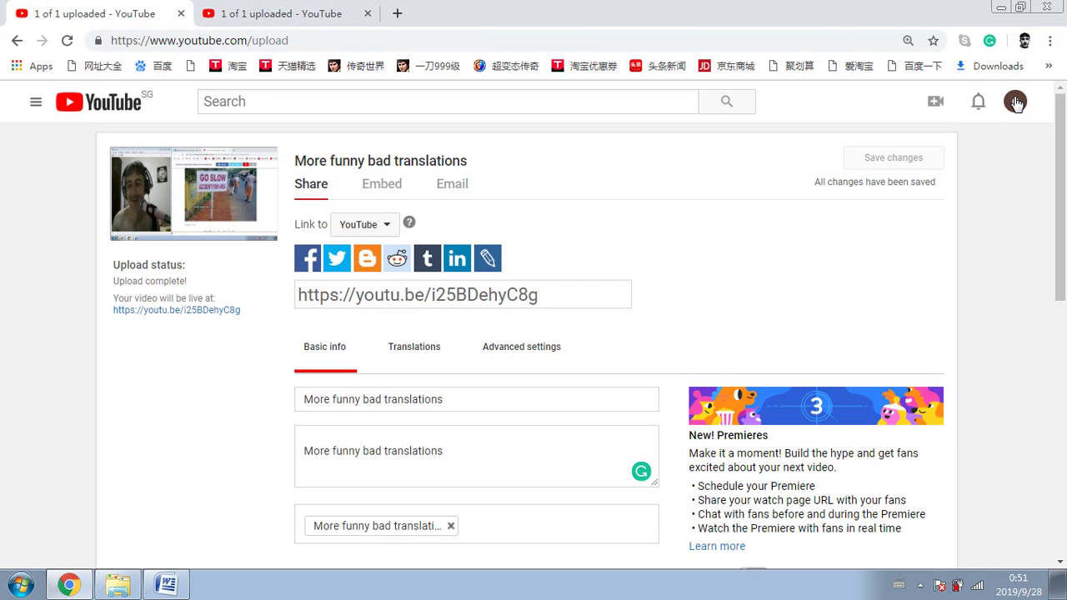
pyautogui.click(216, 13)
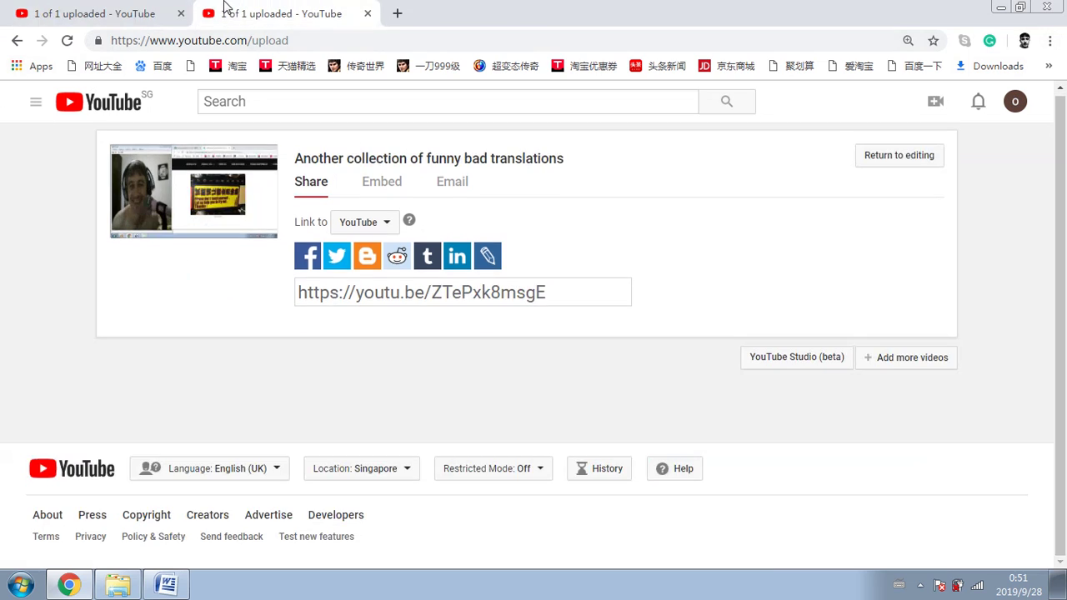
# Step: Open the list of videos on the account's own YouTube channel, closing the football advertisement pop-up
pyautogui.click(35, 102)
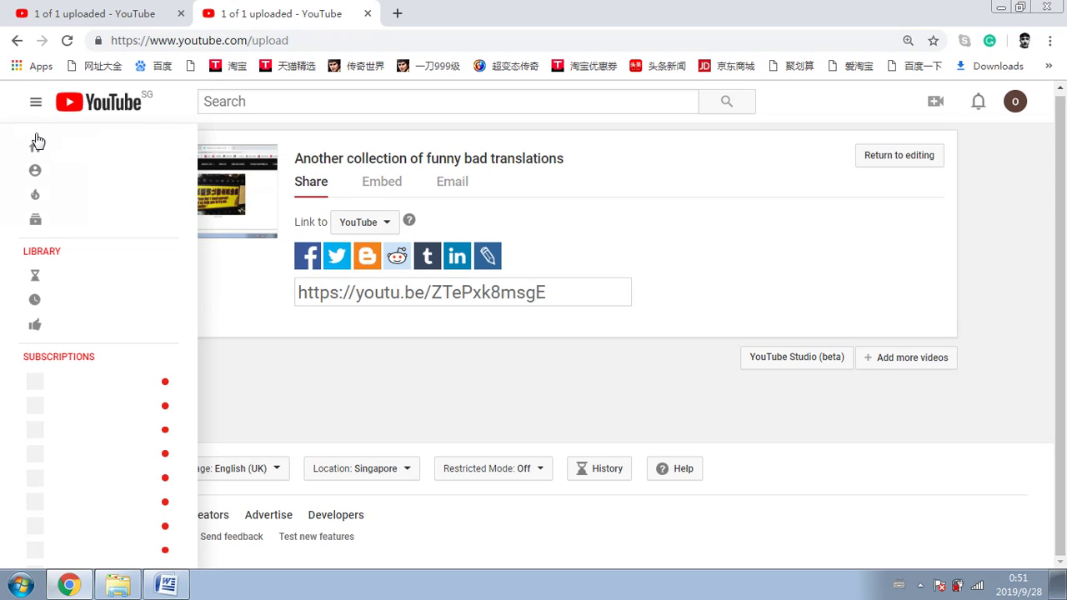
pyautogui.click(52, 171)
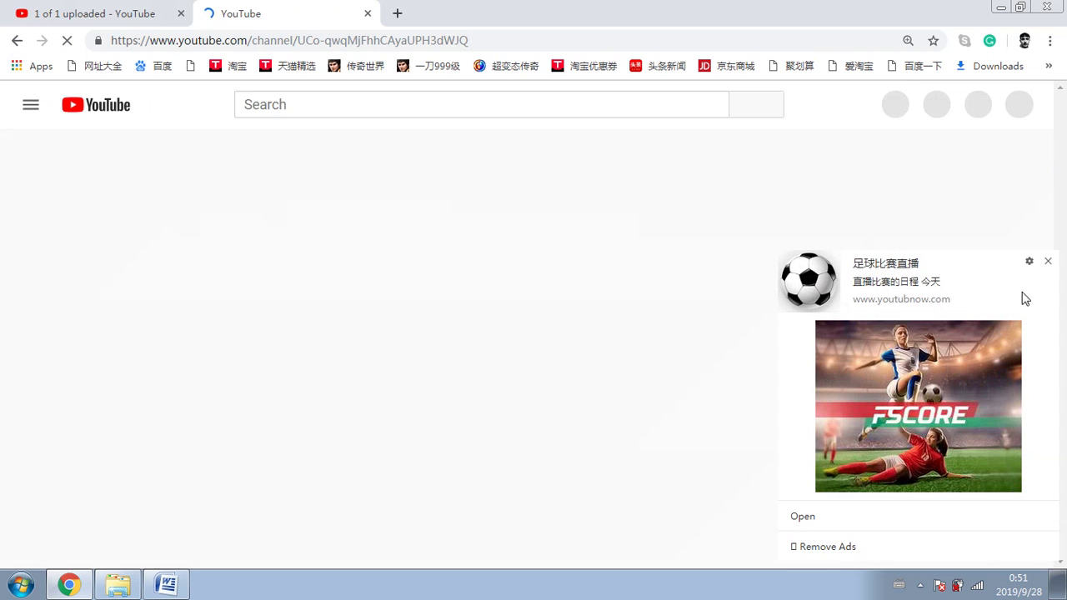
pyautogui.click(1049, 262)
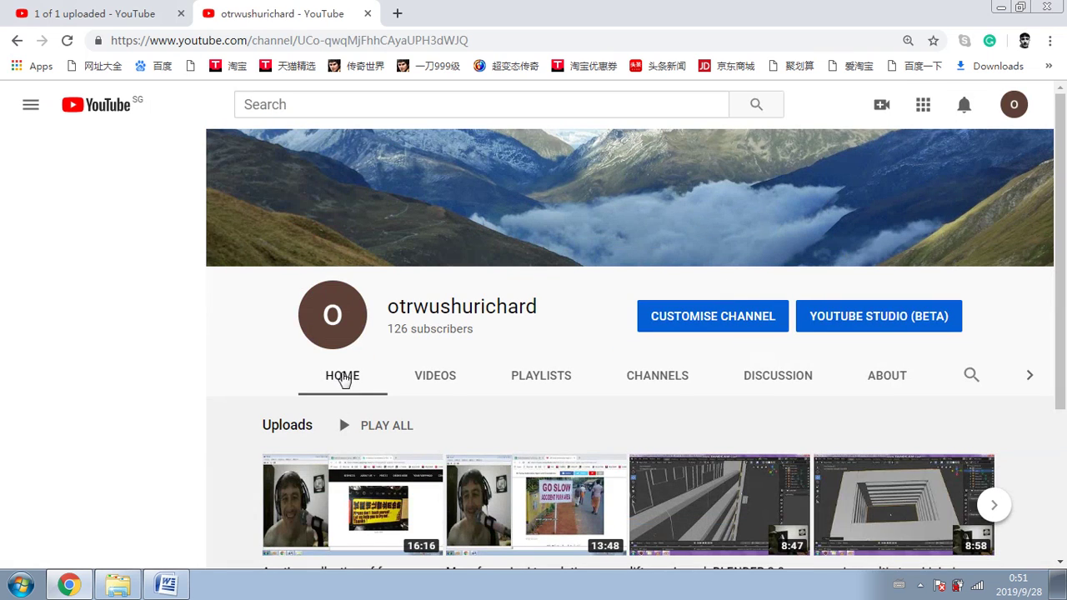
pyautogui.click(405, 378)
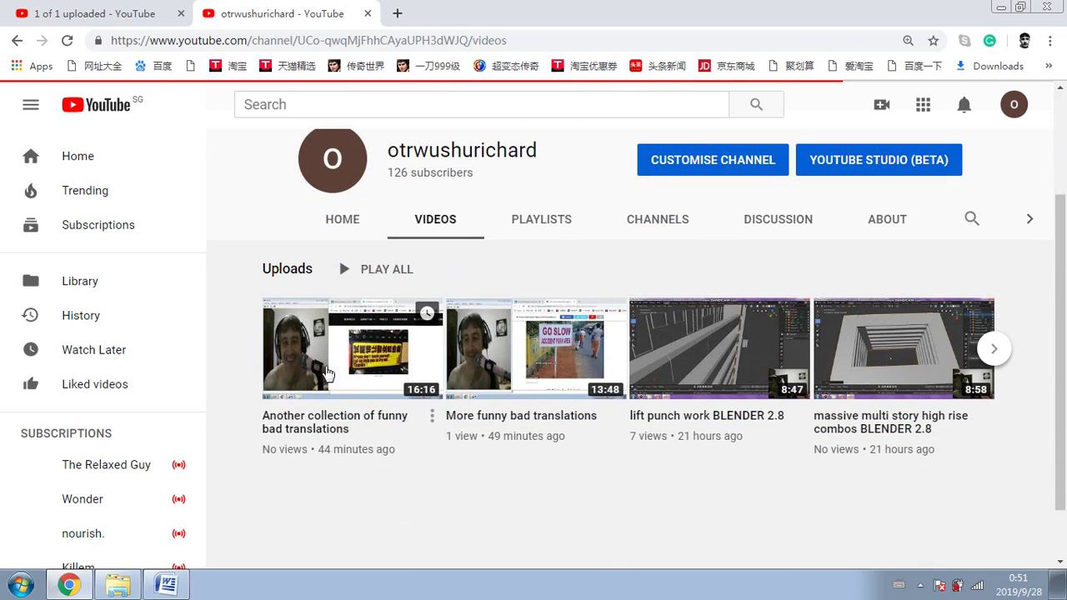
# Step: Look through the channel's uploaded Blender videos, then close the channel page and the browser
pyautogui.scroll(-2, 365, 368)
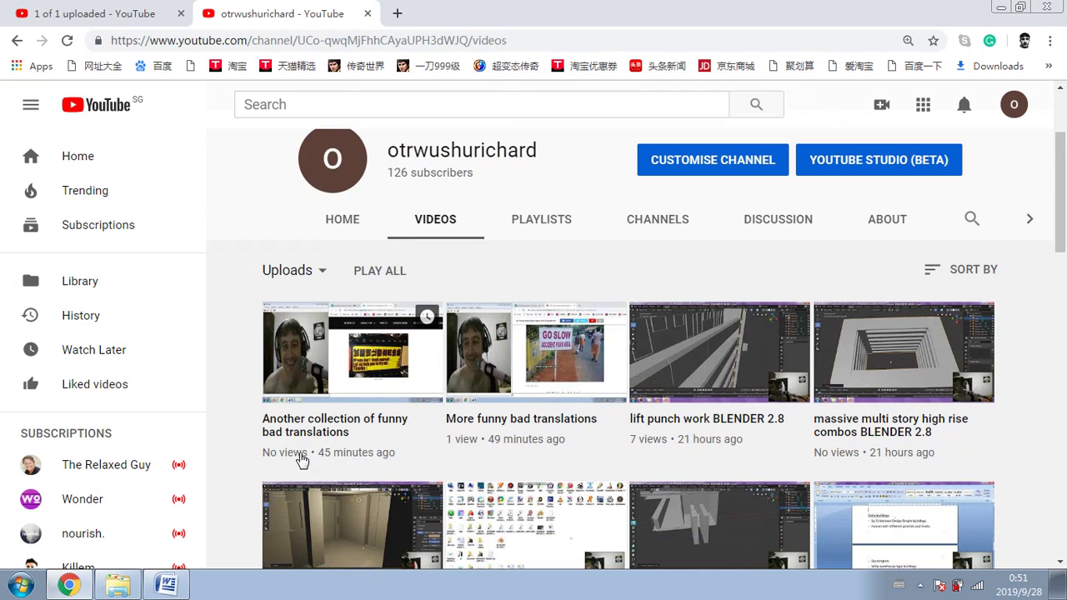
pyautogui.scroll(-4, 593, 401)
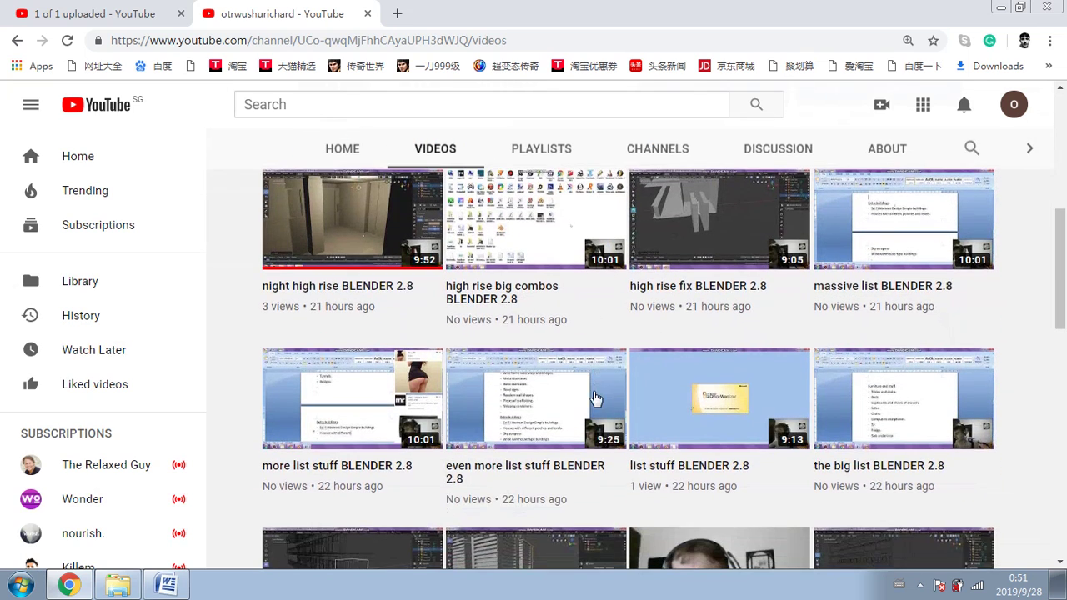
pyautogui.scroll(-9, 350, 309)
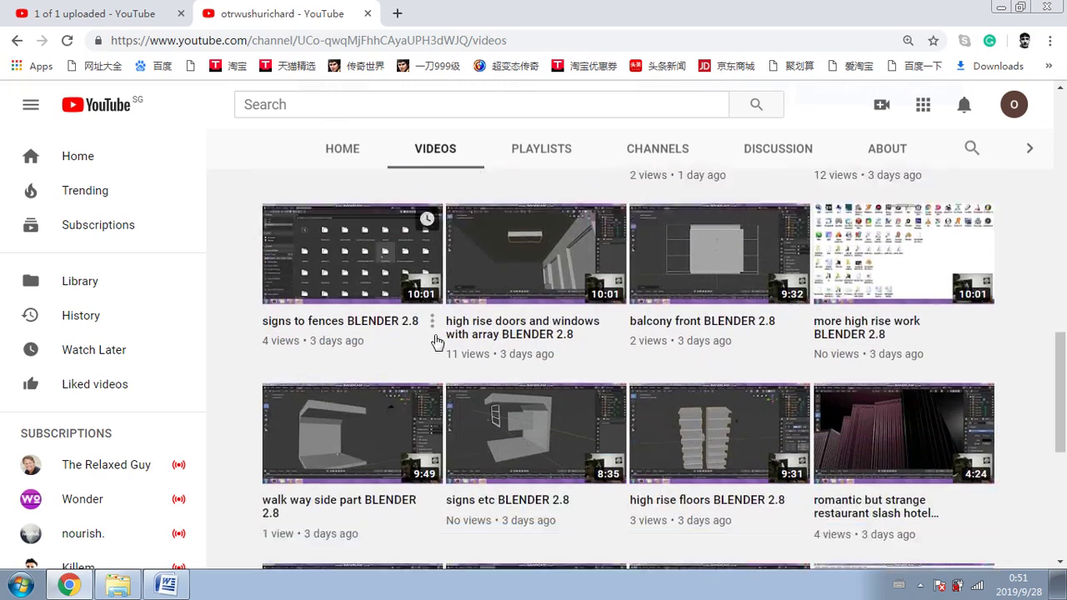
pyautogui.scroll(15, 475, 366)
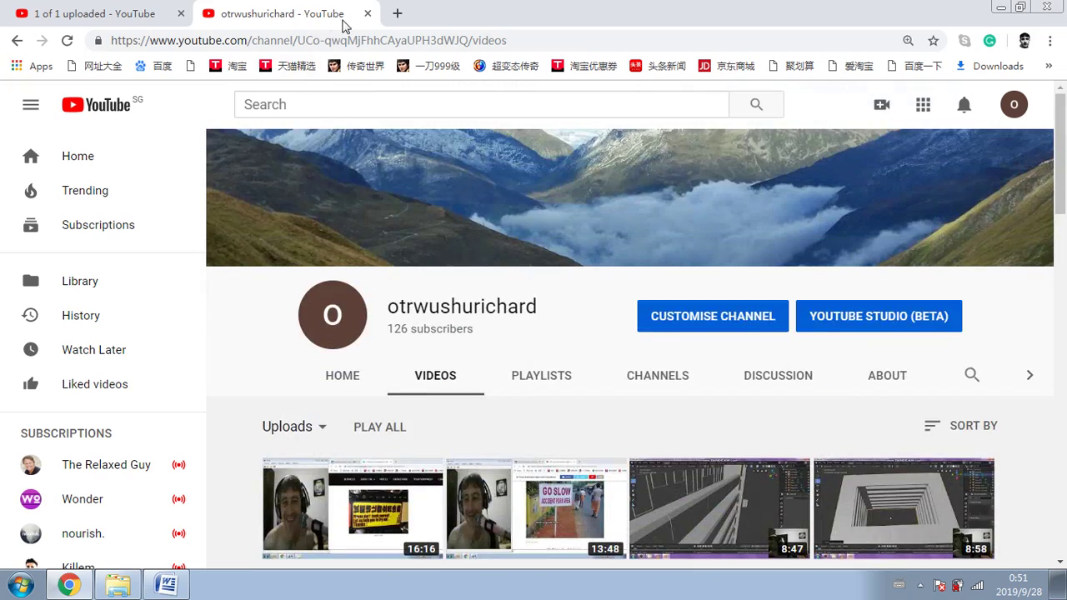
pyautogui.click(367, 15)
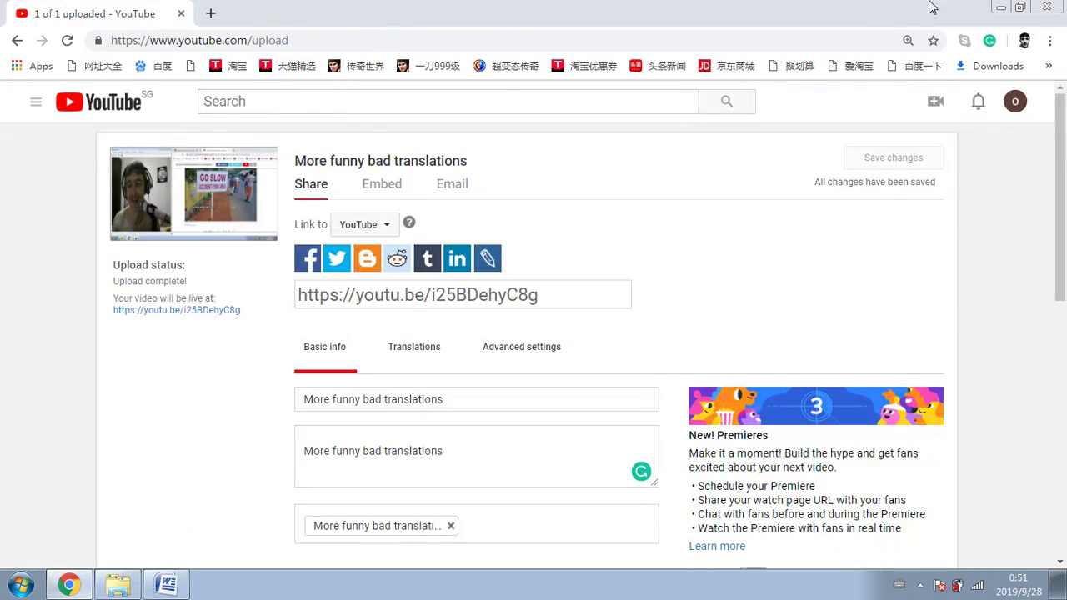
pyautogui.click(1047, 7)
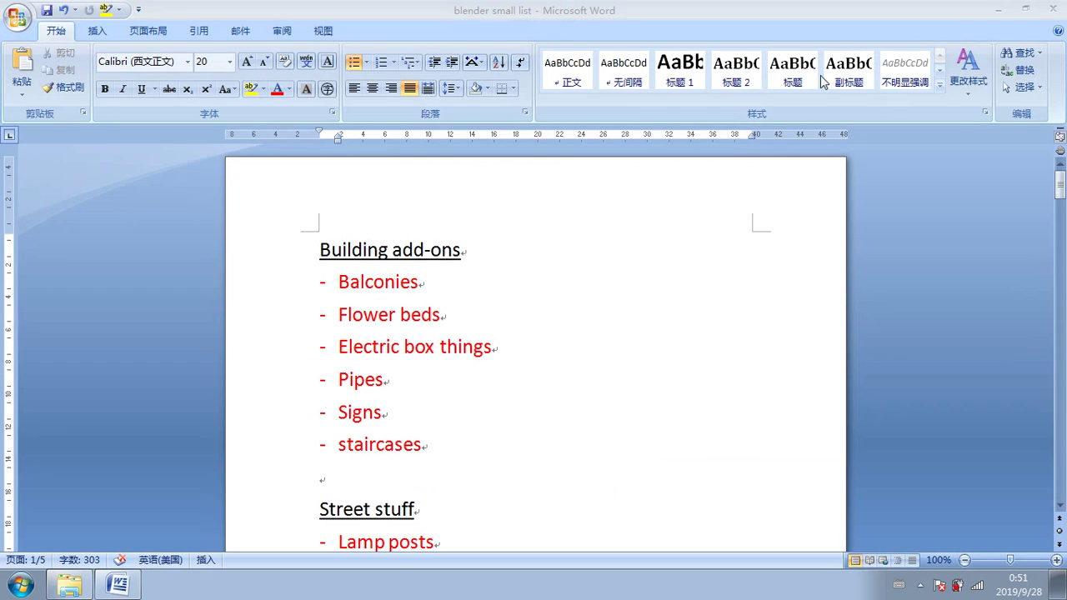
# Step: Close the modelling list in Word and open the b vids folder inside the desktop's "to" folder in a maximised window
pyautogui.click(1055, 6)
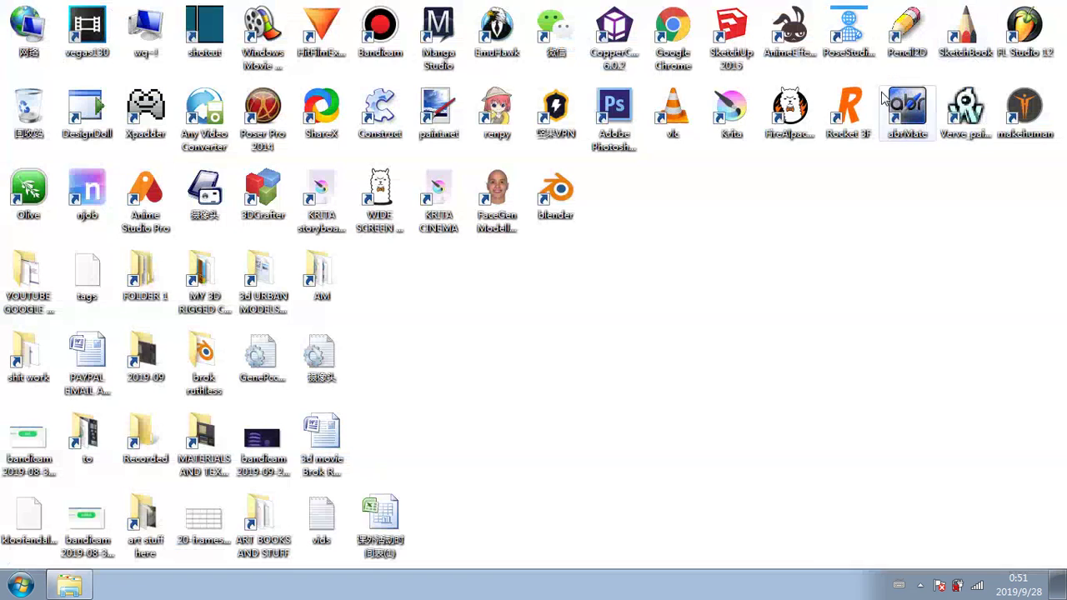
pyautogui.doubleClick(85, 436)
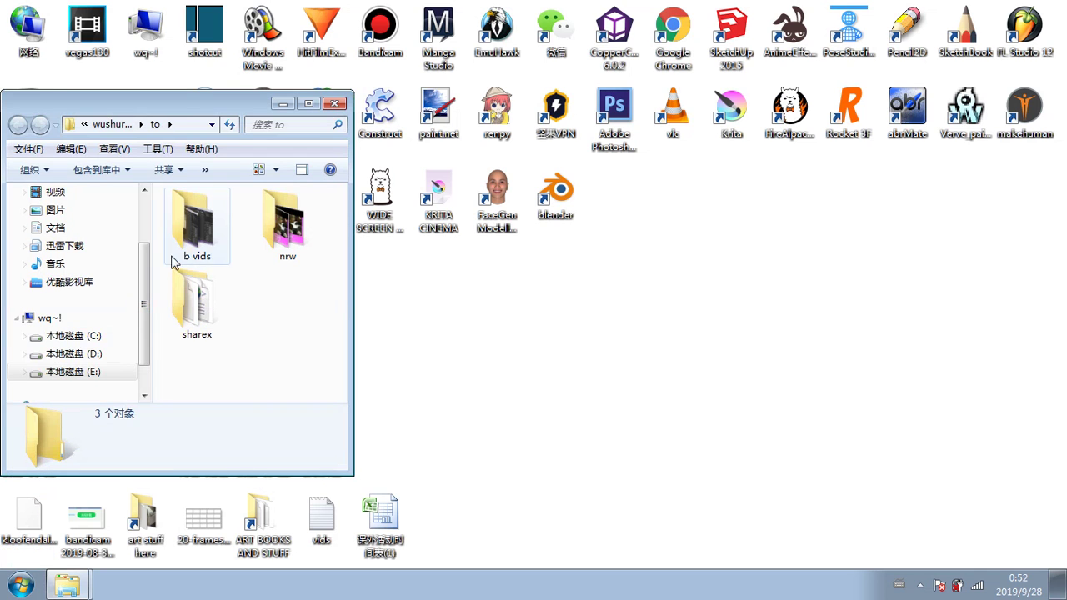
pyautogui.doubleClick(200, 218)
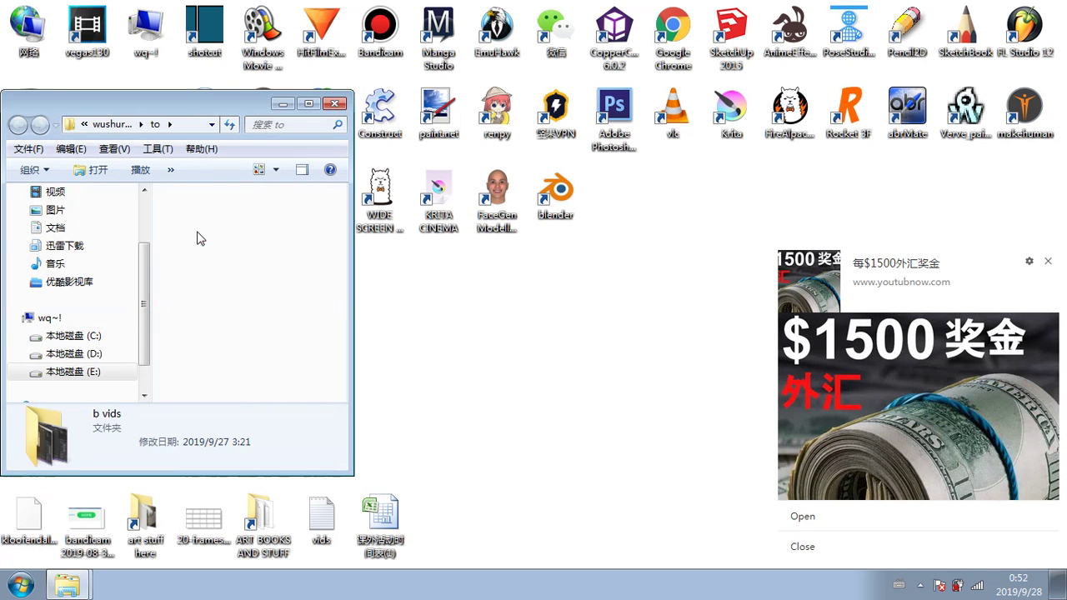
pyautogui.doubleClick(225, 102)
pyautogui.moveTo(302, 178); pyautogui.dragTo(921, 202)
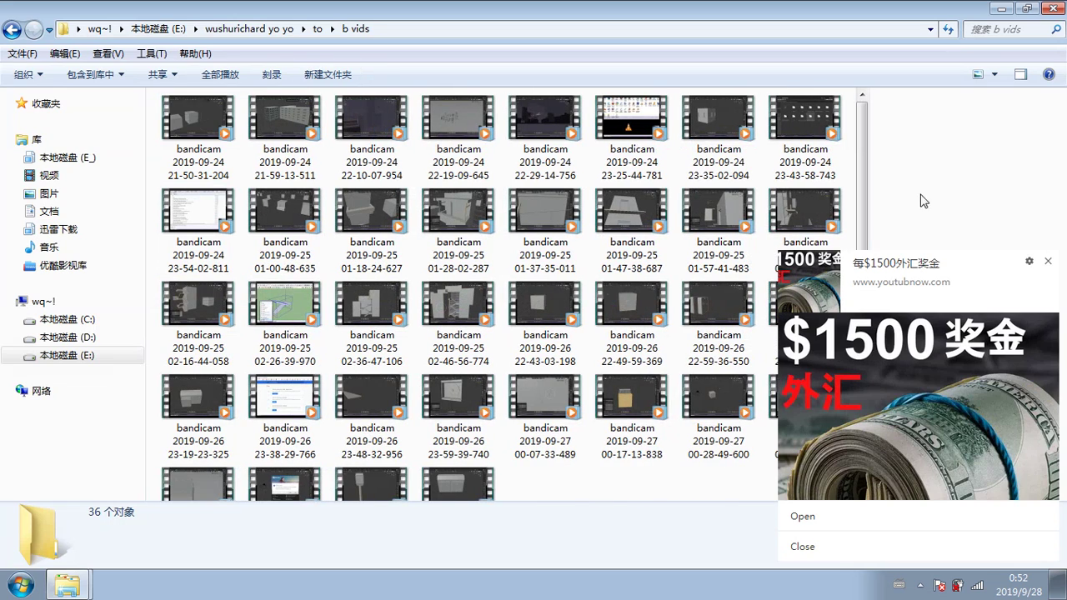
# Step: Look through the Bandicam recordings in the b vids folder, previewing the earliest ones and dismissing the advertisement pop-ups
pyautogui.click(1048, 261)
pyautogui.scroll(-1, 717, 425)
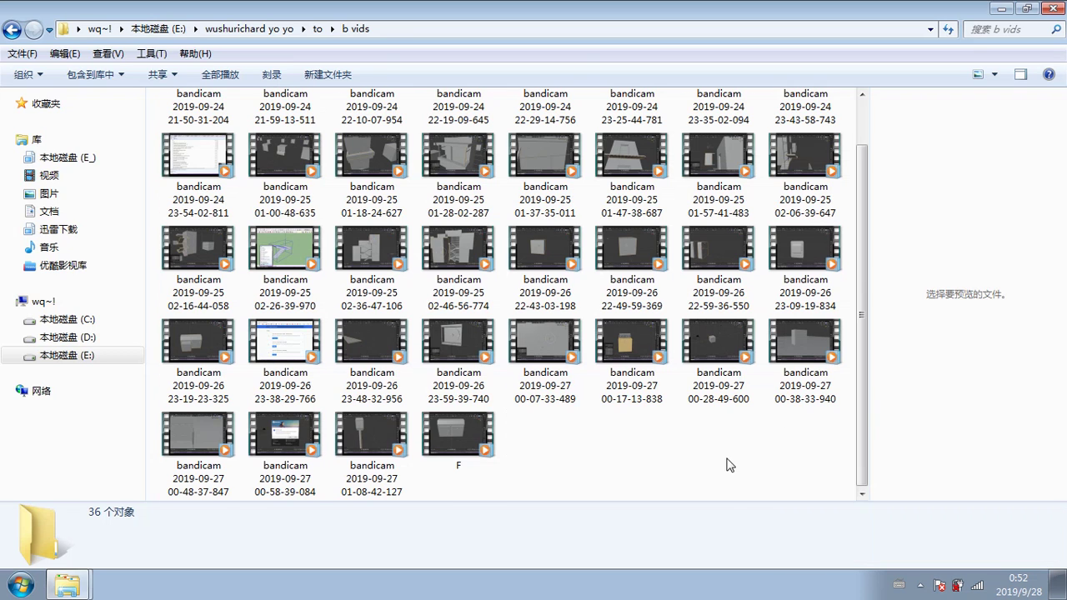
pyautogui.scroll(1, 732, 465)
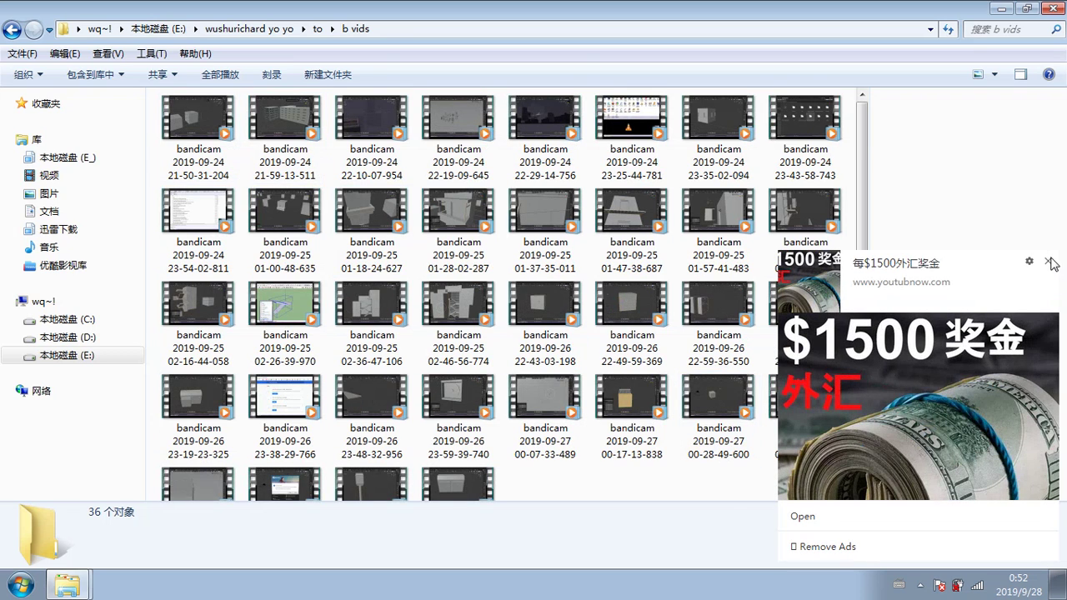
pyautogui.click(1050, 262)
pyautogui.press('Right')
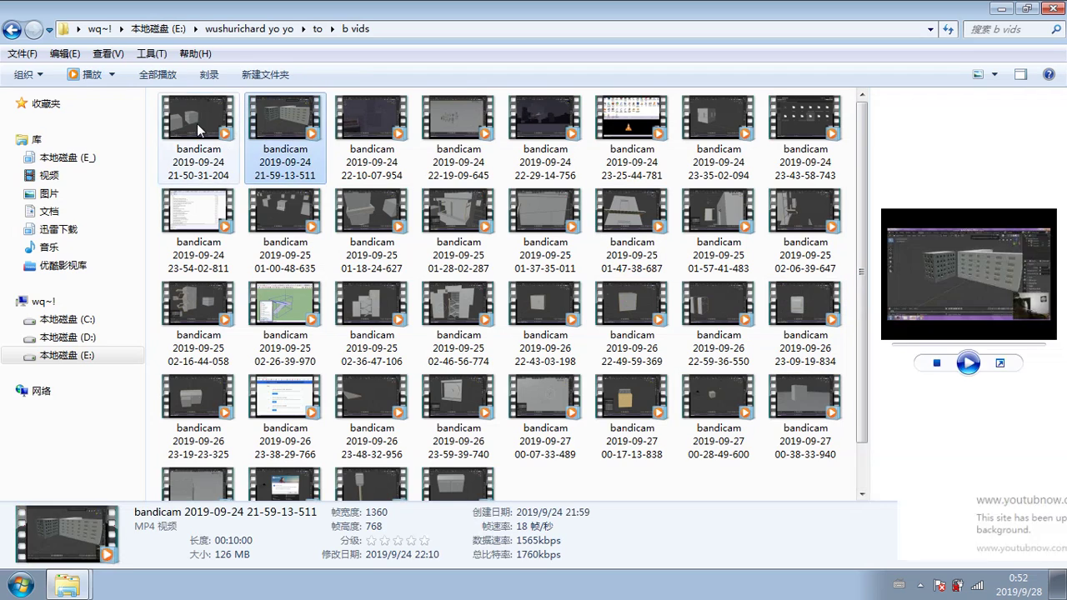
pyautogui.click(197, 123)
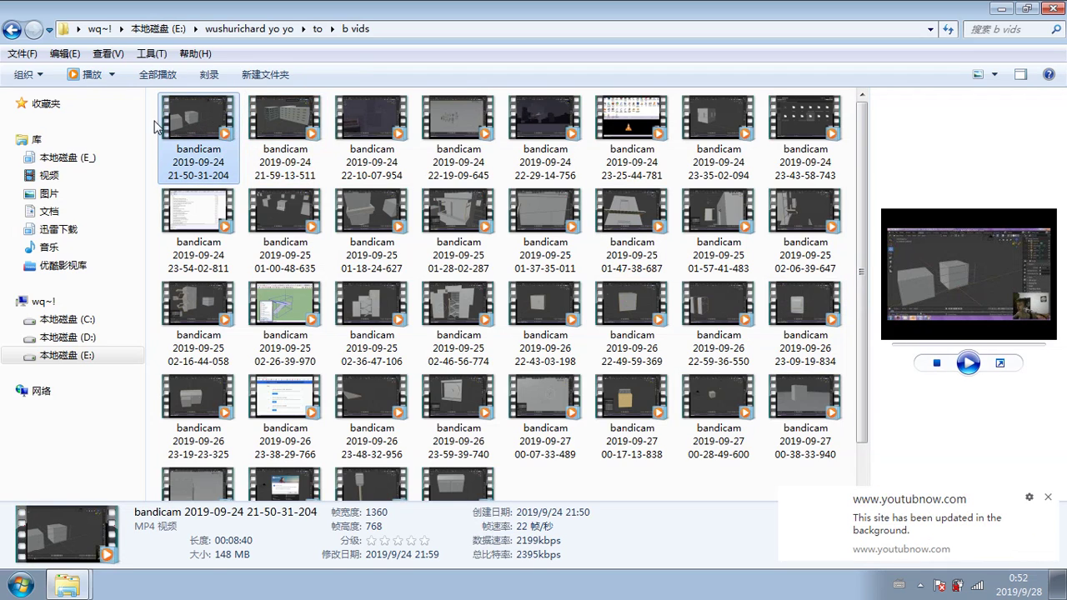
pyautogui.click(1050, 498)
# Step: Select all recordings to check how many there are, and close b vids to return to the 3d URBAN MODELS FOR MY BLENDER SCENES folder
pyautogui.hotkey('ctrl', 'a')
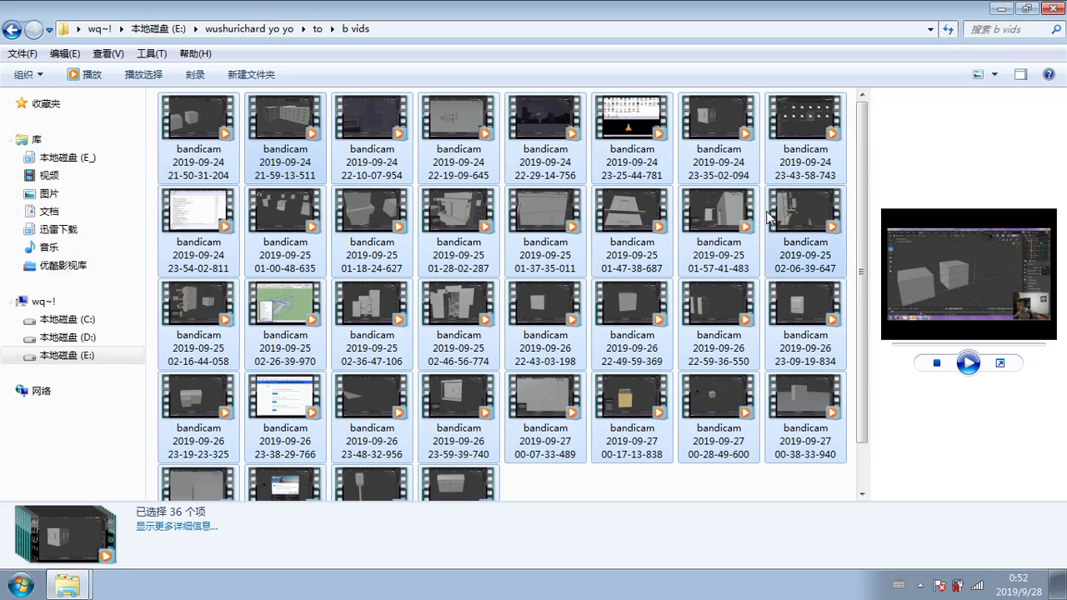
pyautogui.click(567, 480)
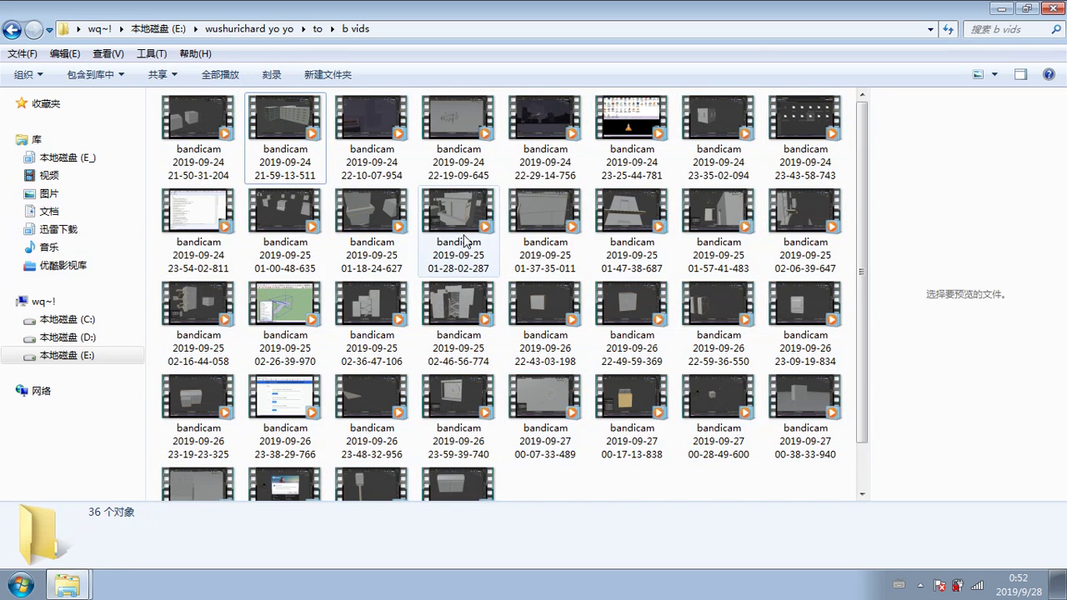
pyautogui.click(1057, 8)
pyautogui.click(79, 577)
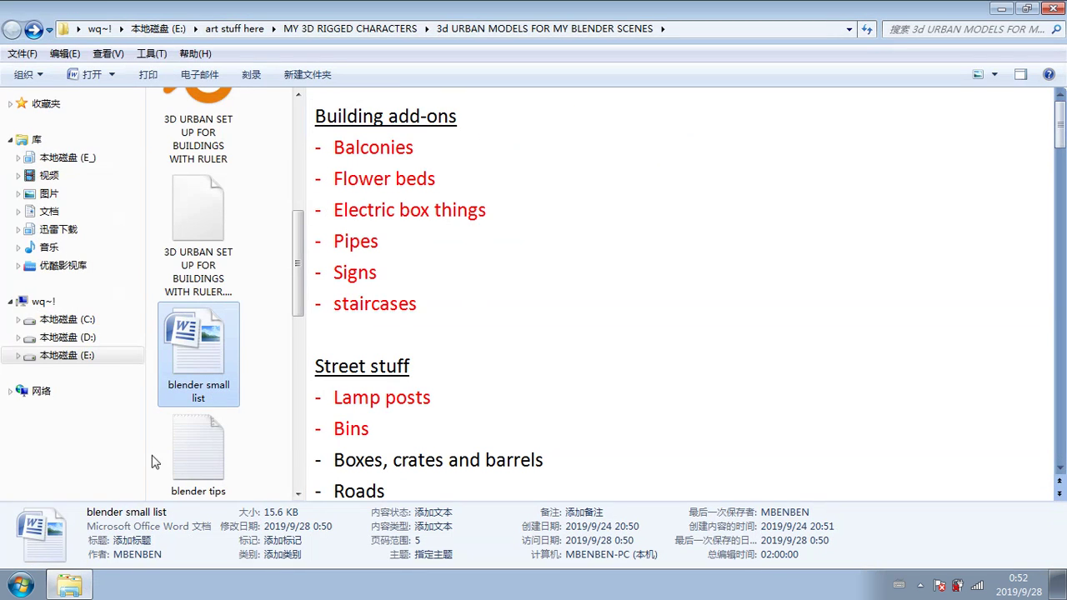